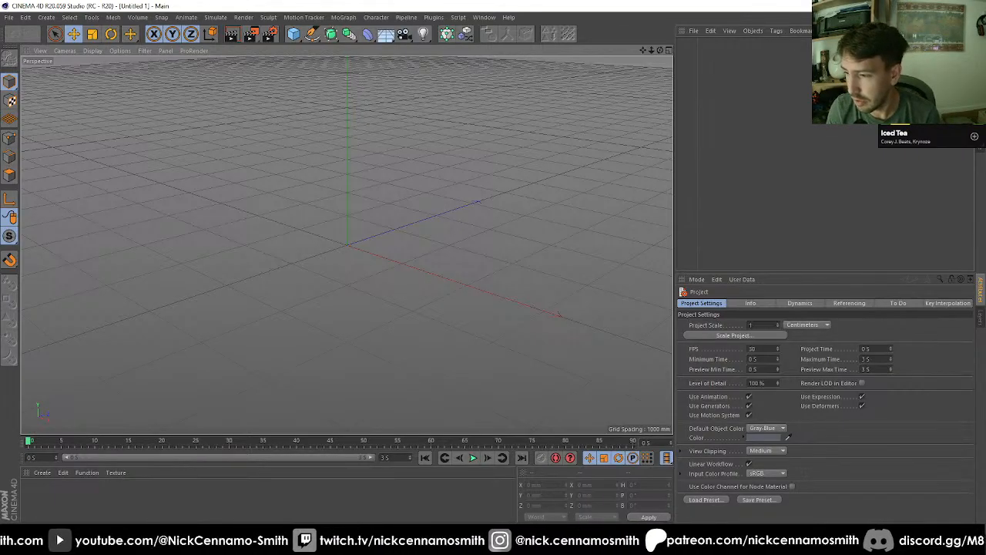
click(955, 544)
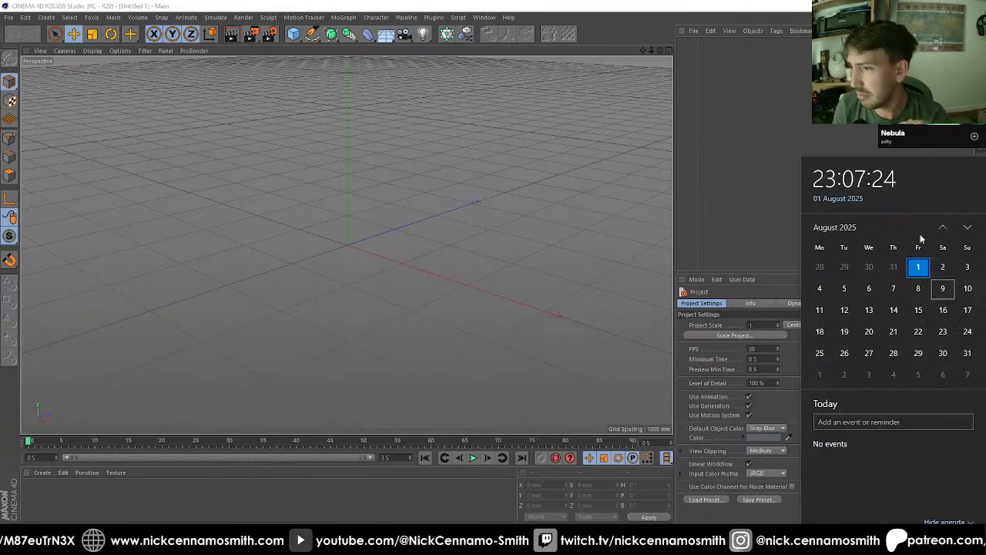
click(722, 119)
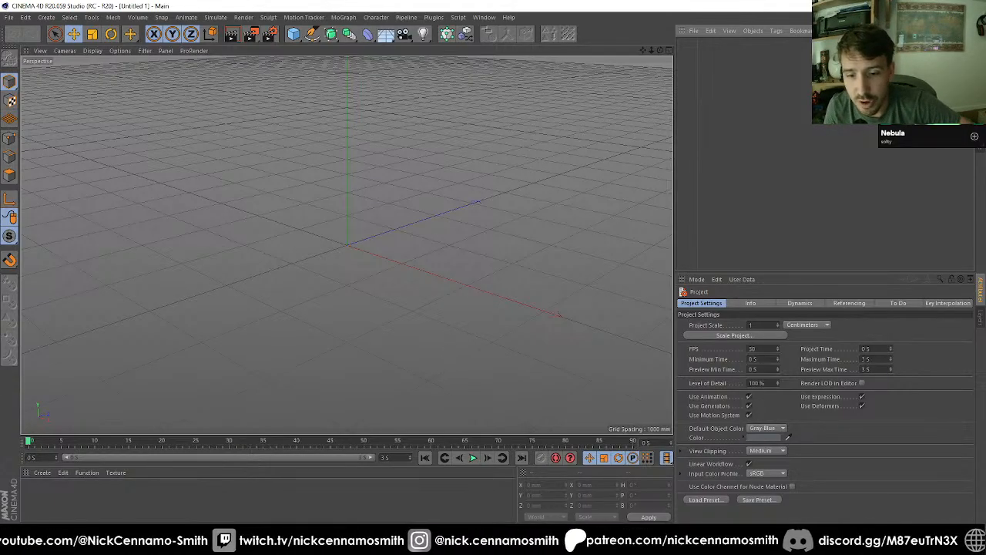
mouse_move(211, 543)
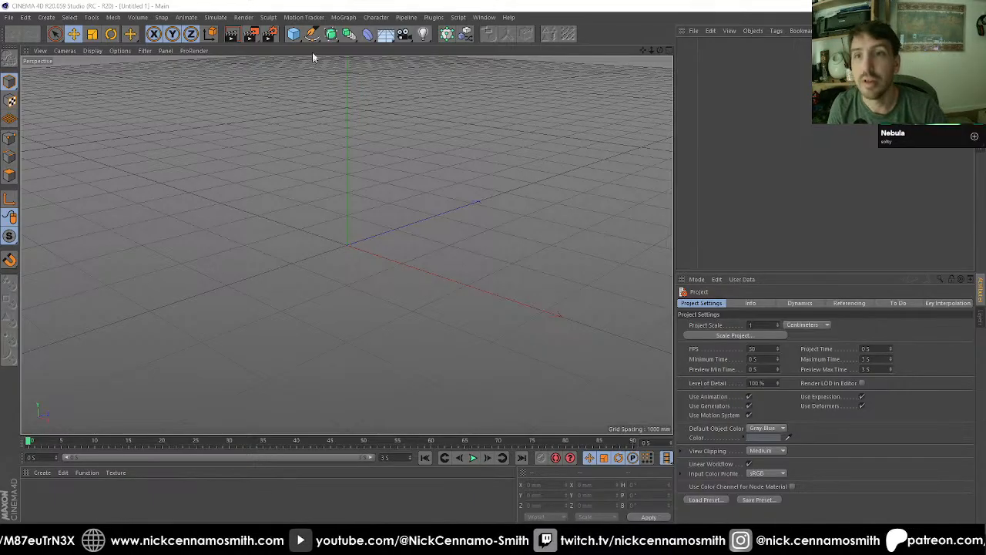
Step: Add a cube, reduce its height to about 1342 mm, and convert it to an editable polygon object
drag(296, 40, 318, 45)
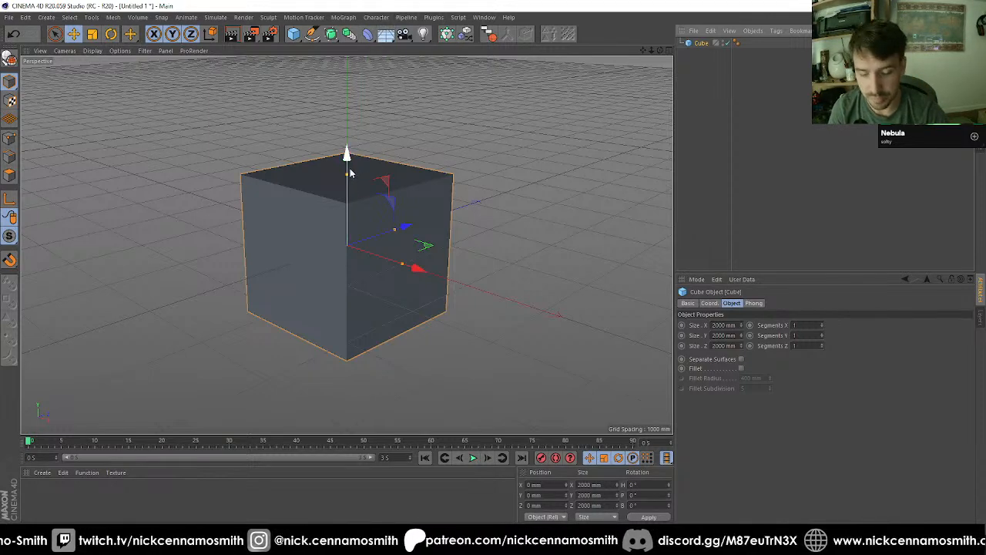
drag(348, 175, 349, 200)
alt+drag(332, 254, 300, 282)
alt+middle_drag(331, 282, 365, 241)
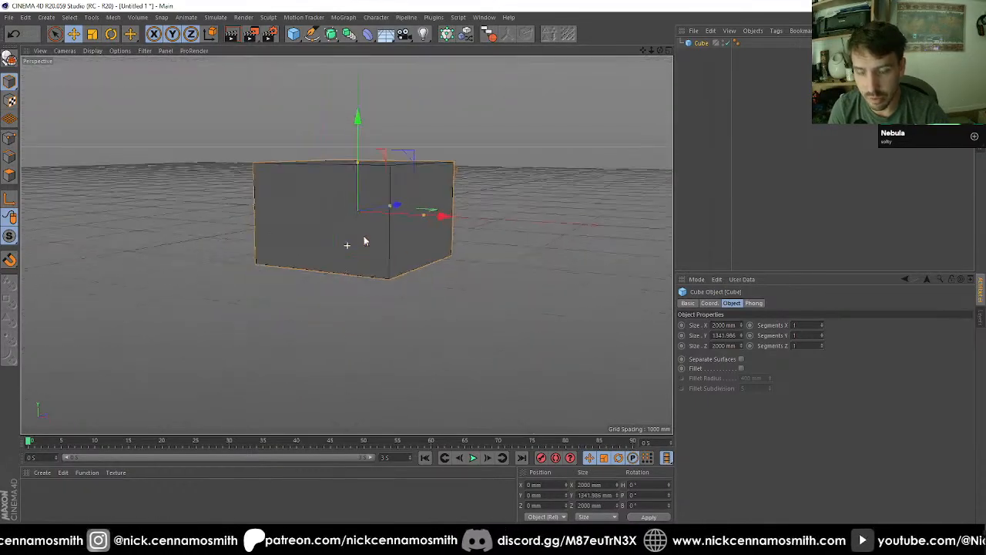
key(c)
alt+drag(365, 241, 380, 164)
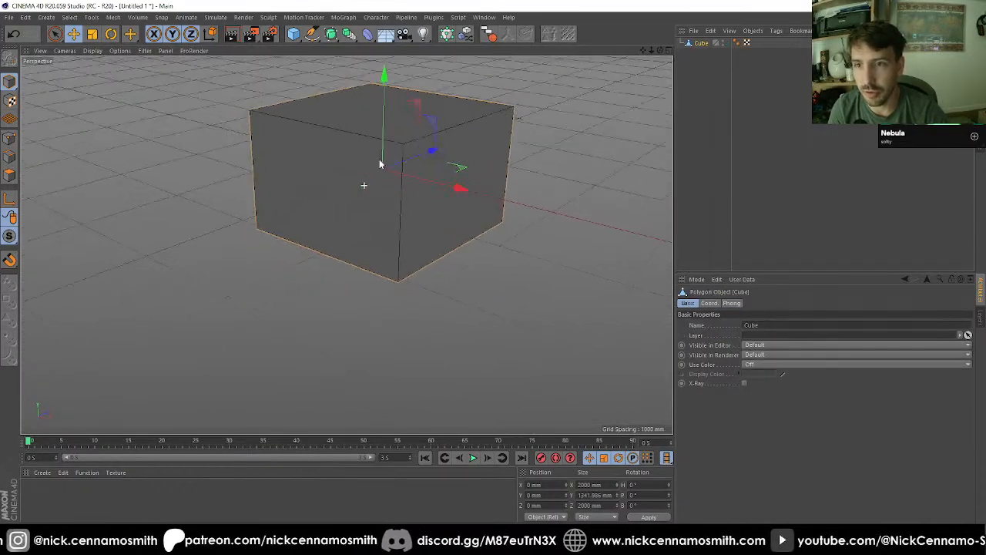
alt+middle_drag(392, 158, 374, 251)
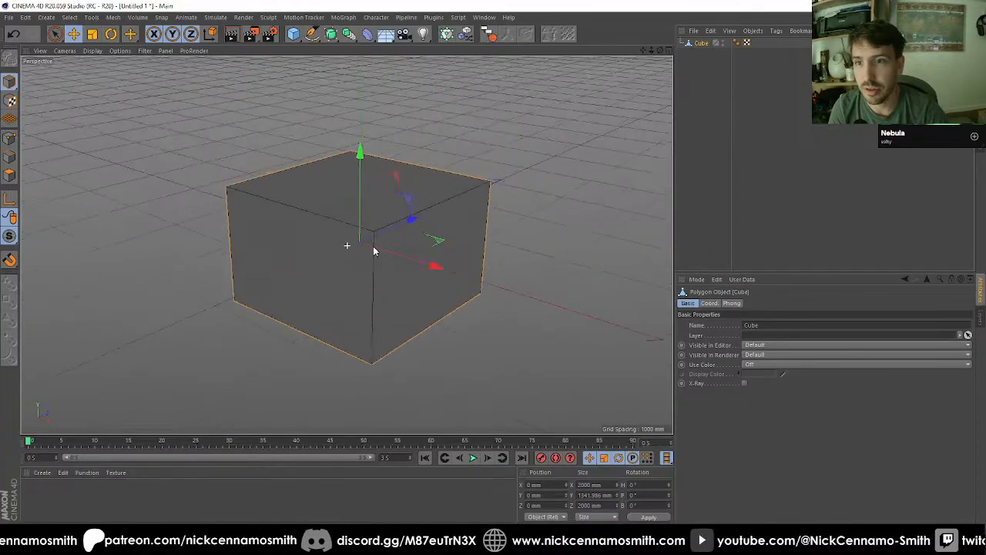
Step: Scale the cube's top face to 1400 × 1400 mm and lower it to a Y position of about 271 mm
click(9, 175)
click(55, 36)
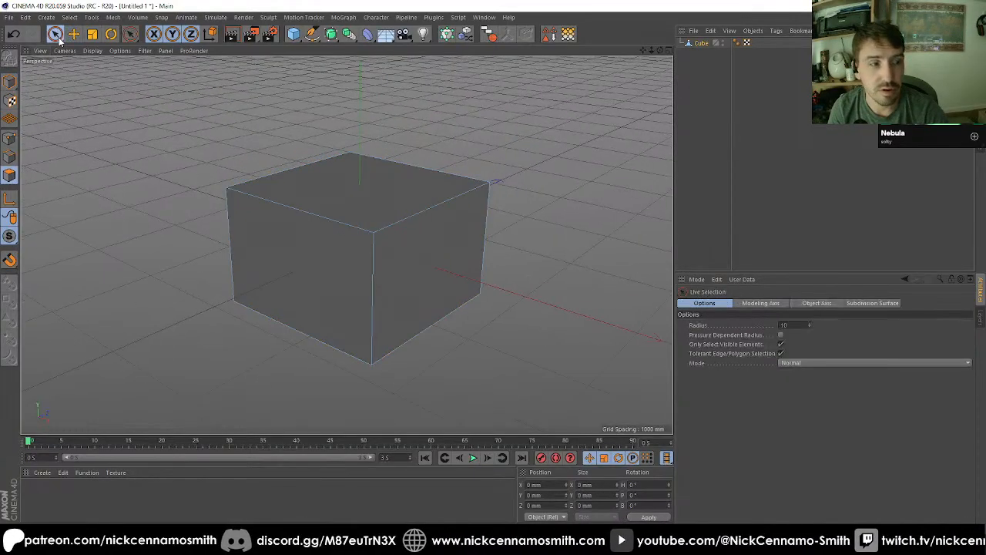
click(375, 193)
key(t)
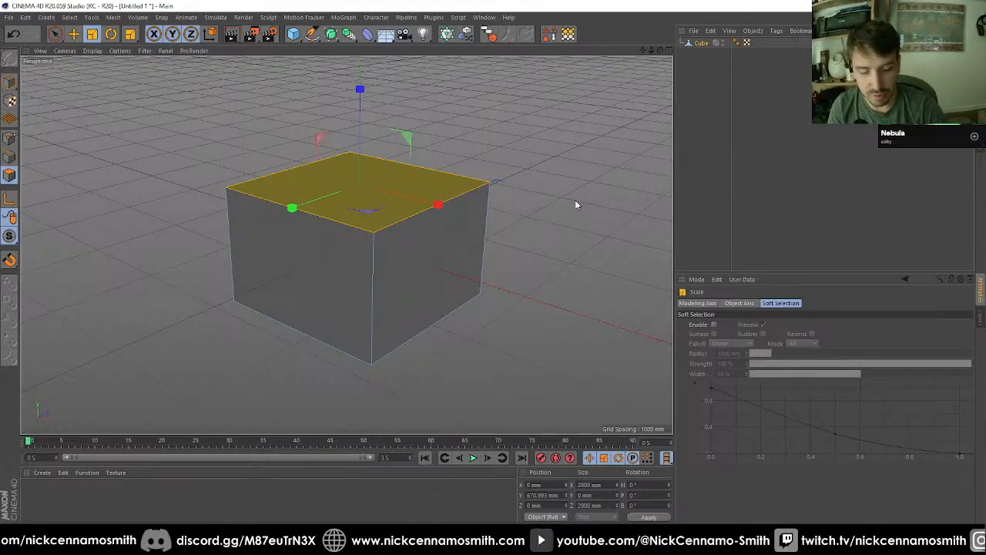
drag(574, 205, 428, 220)
key(e)
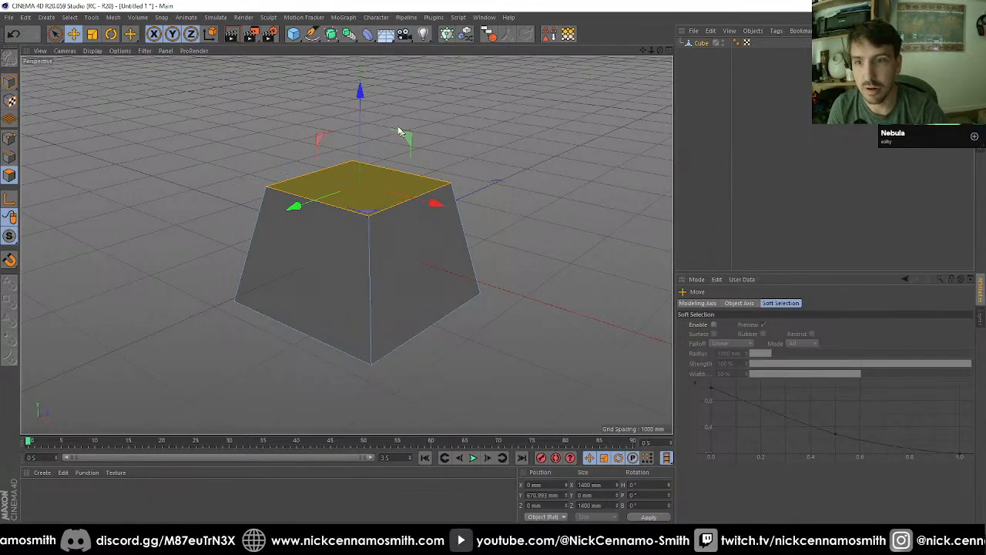
drag(360, 91, 355, 139)
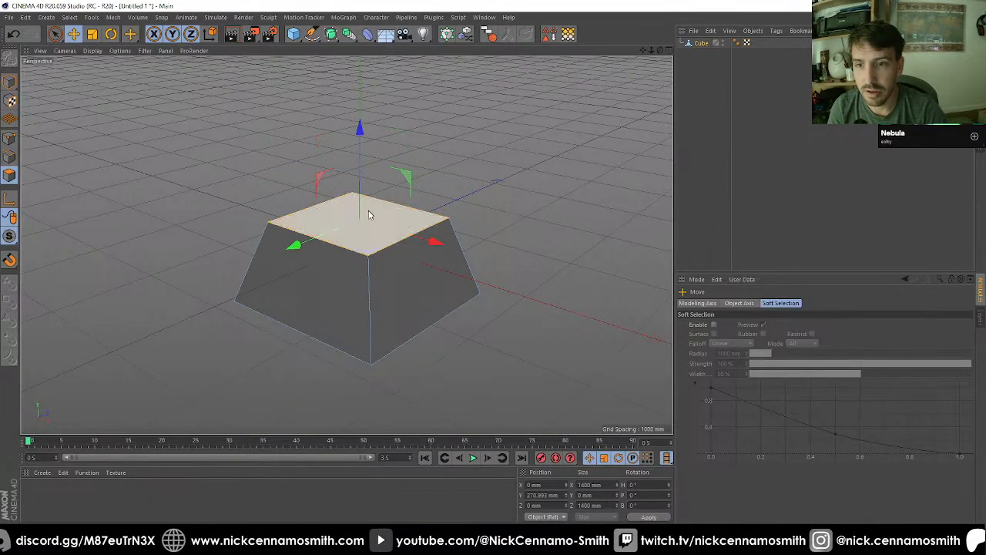
drag(368, 211, 377, 217)
key(super)
key(super)
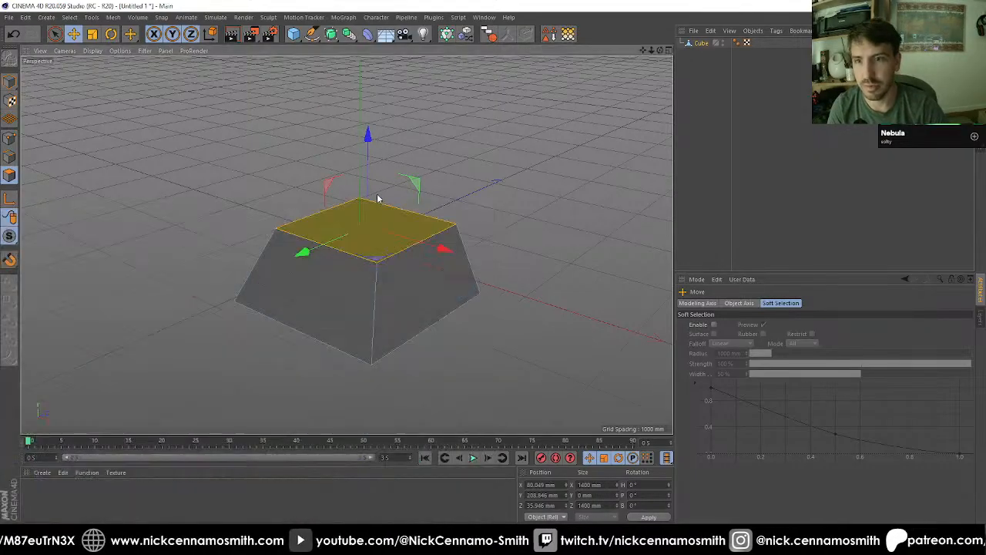
key(ctrl+z)
key(ctrl+z)
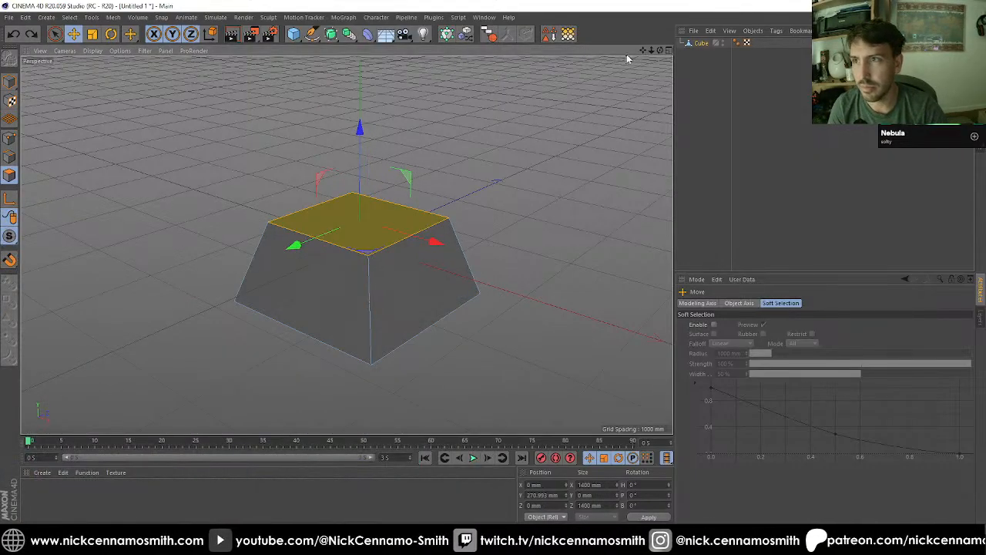
Step: Raise the whole tapered object to about 483 mm in Y and scale its height to about 837 mm
drag(660, 50, 343, 262)
click(11, 81)
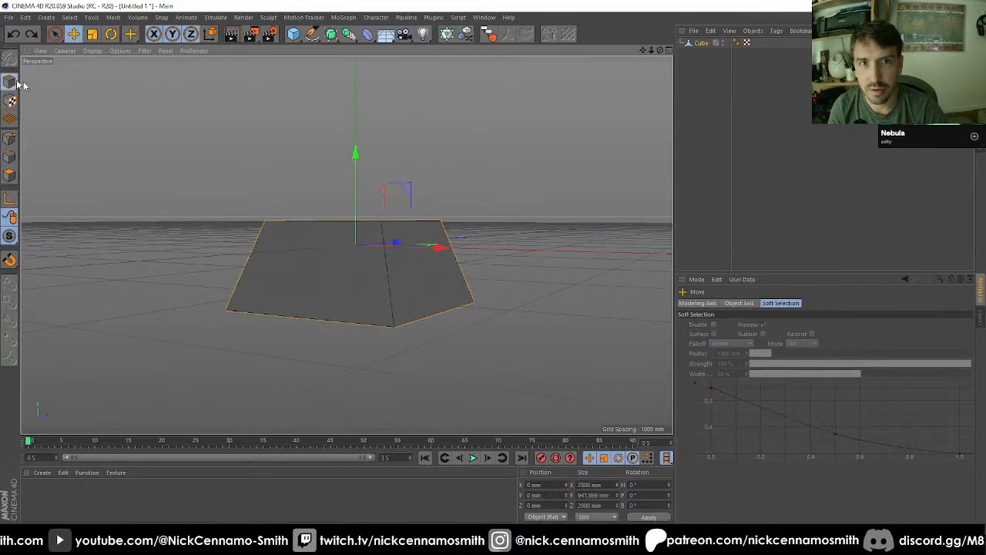
drag(355, 158, 367, 114)
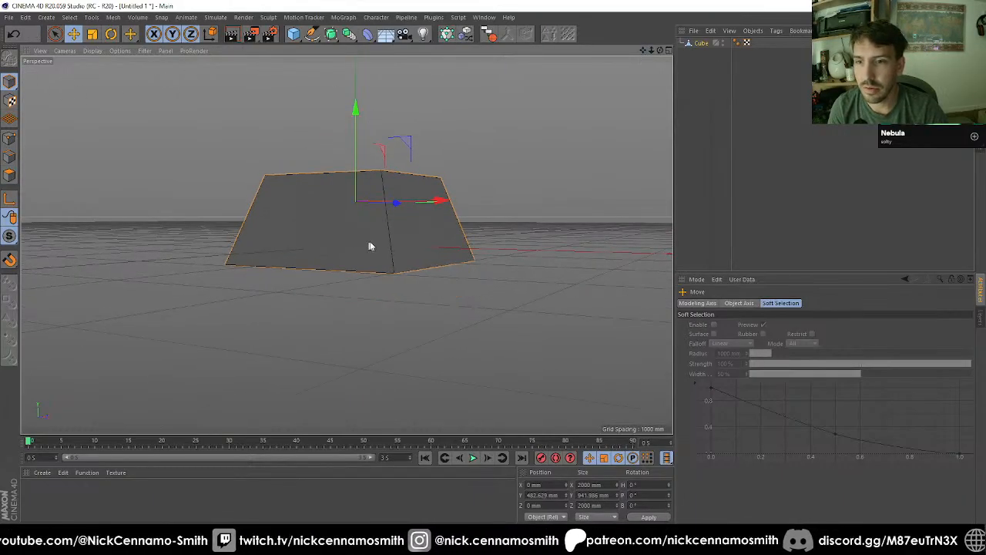
alt+drag(368, 242, 306, 268)
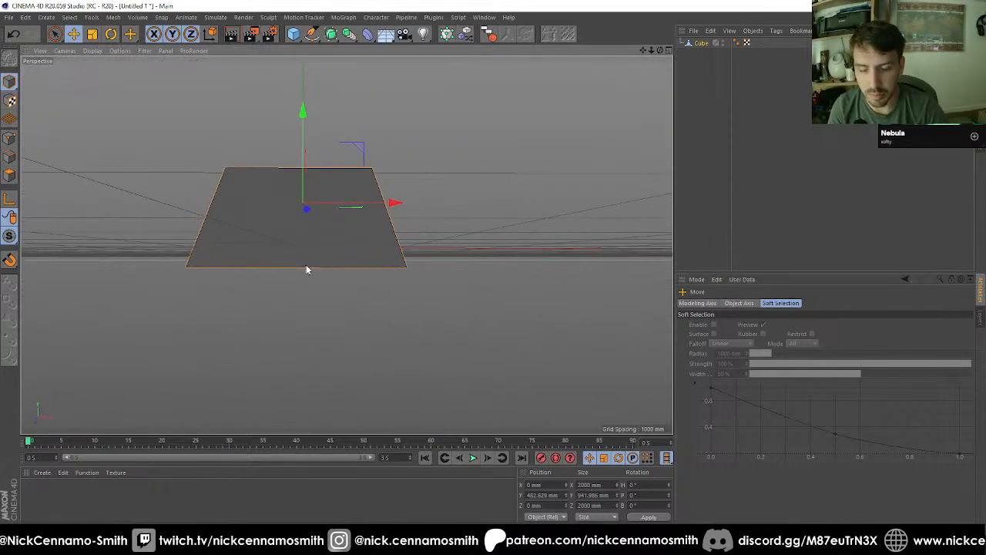
key(t)
drag(303, 109, 324, 250)
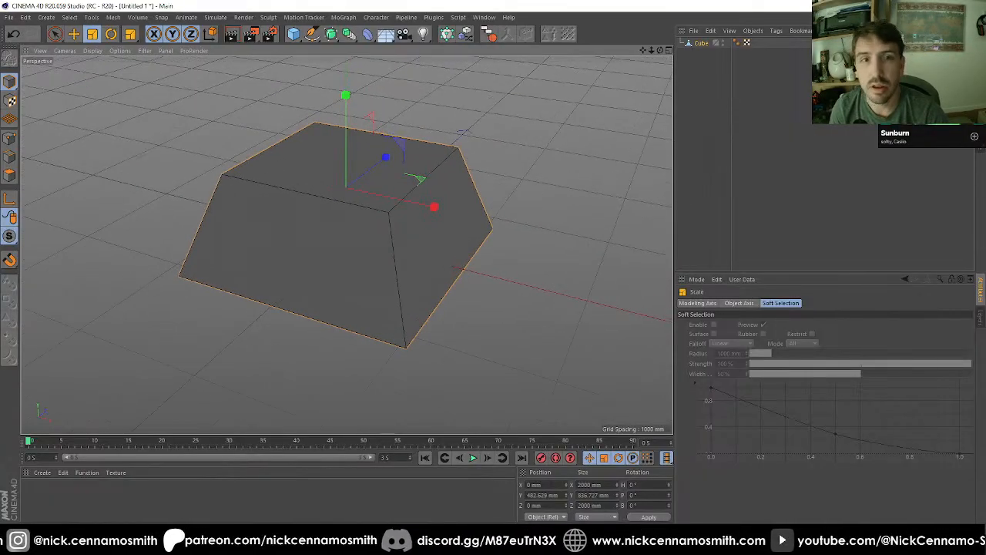
Step: Ring-select the four slanted side edges of the tapered block
click(9, 157)
right_click(247, 224)
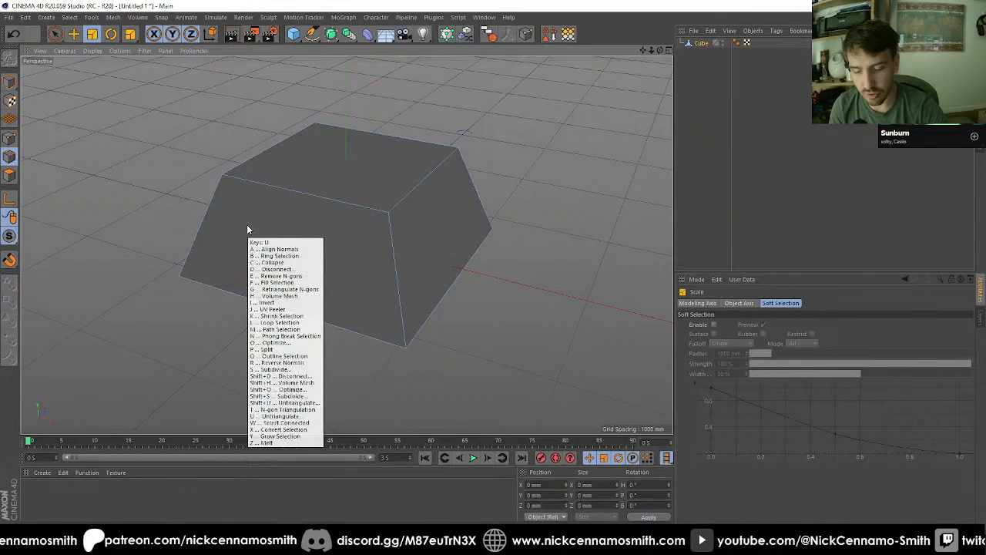
click(278, 252)
click(394, 257)
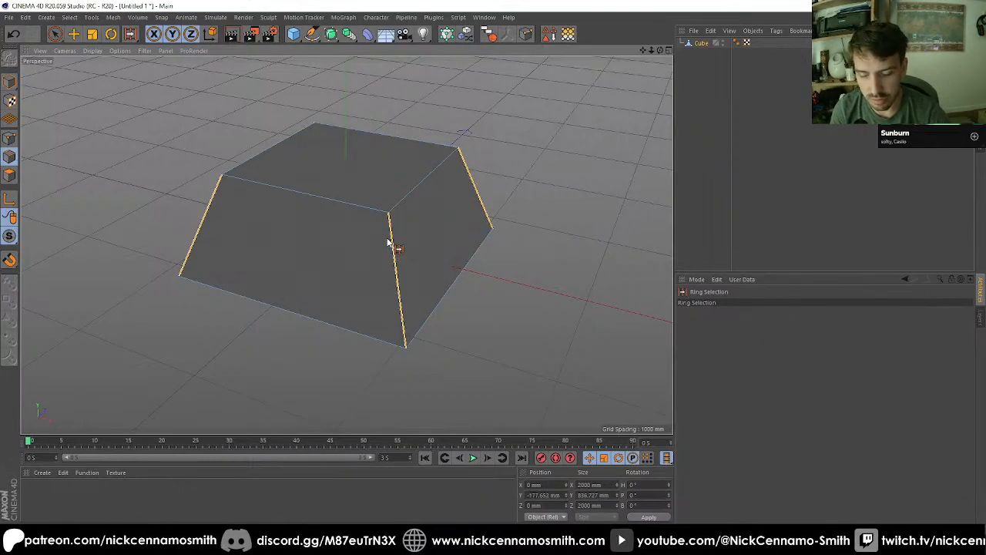
key(m)
key(f)
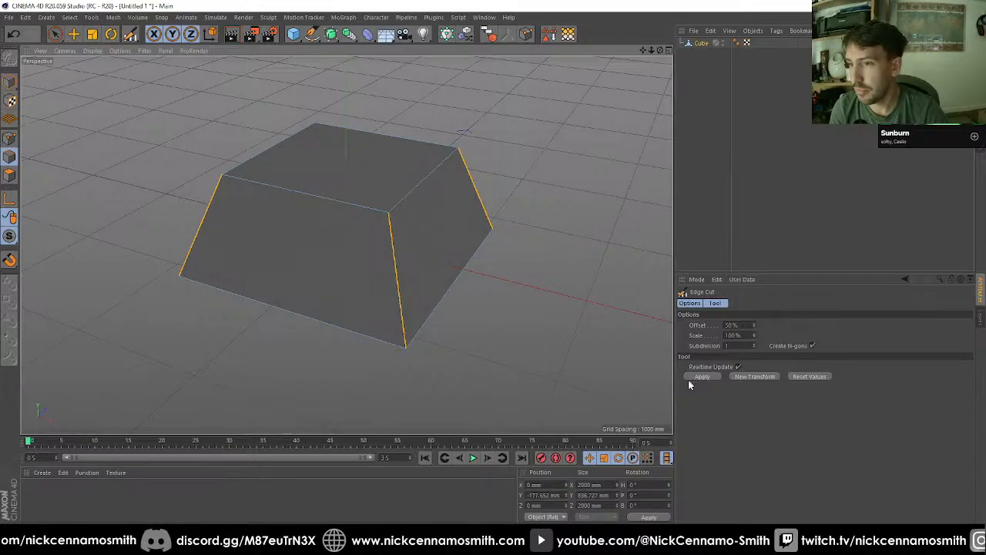
key(m)
key(u)
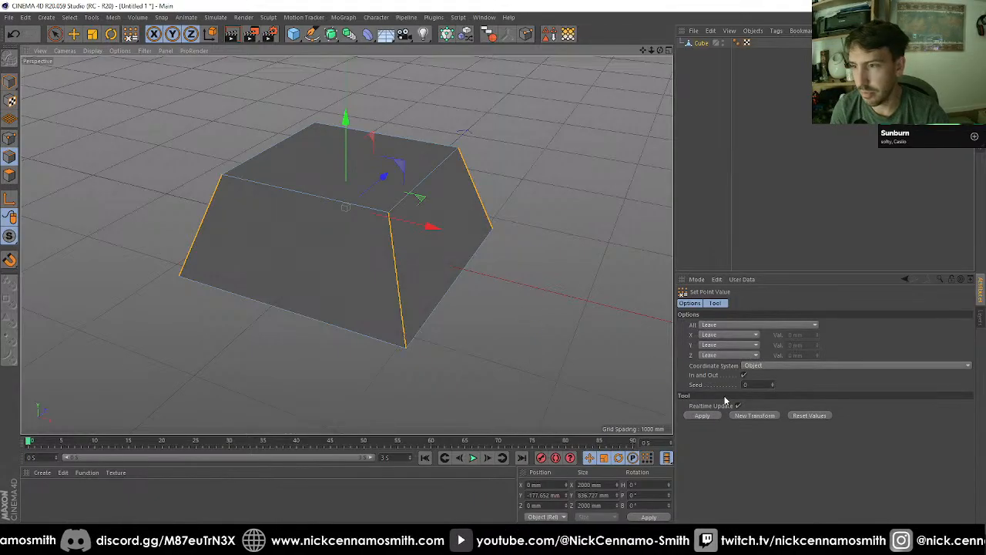
Step: Bevel the selected side edges with Limit enabled and an offset of 400 mm to form an eight-sided shape
key(m)
key(s)
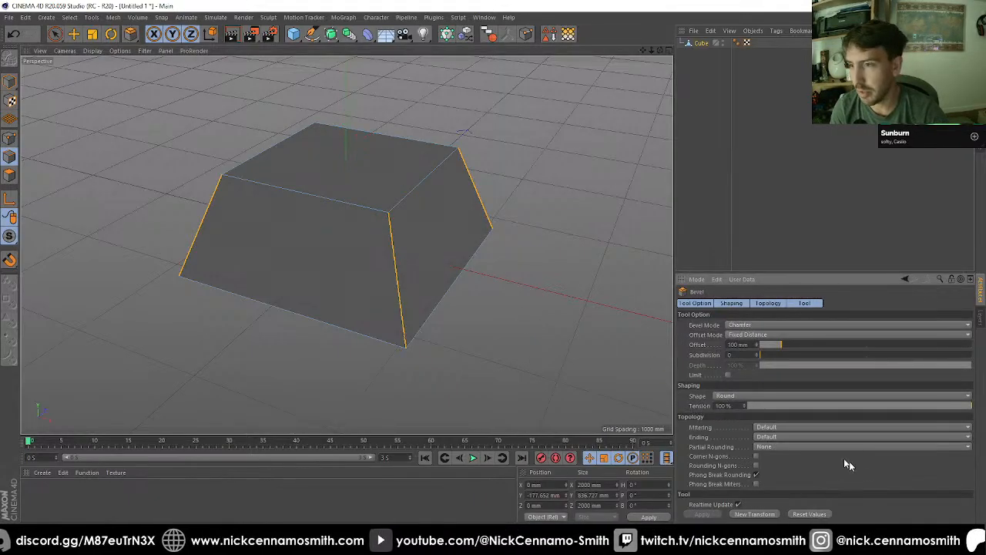
click(728, 375)
alt+drag(566, 356, 493, 366)
drag(786, 344, 857, 345)
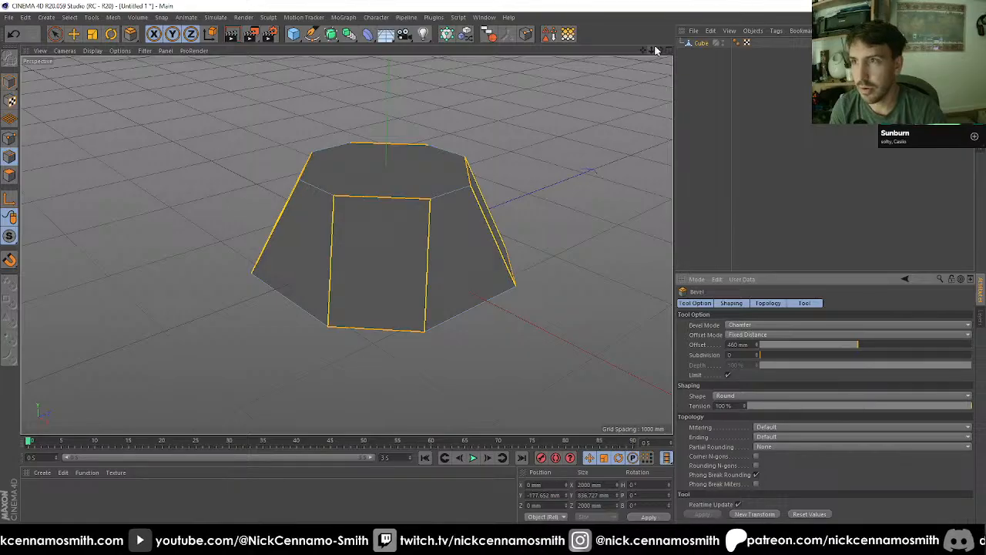
drag(660, 50, 681, 117)
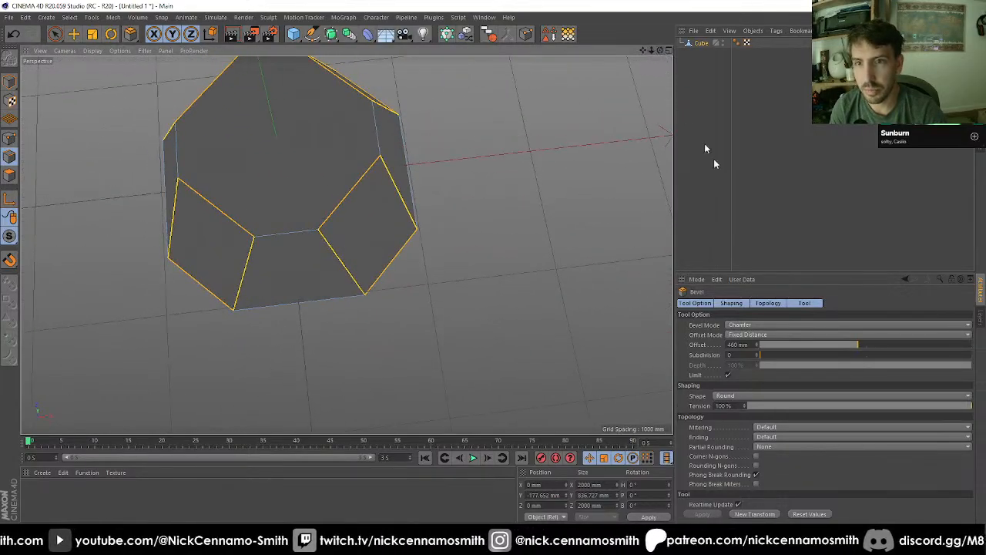
drag(853, 345, 845, 345)
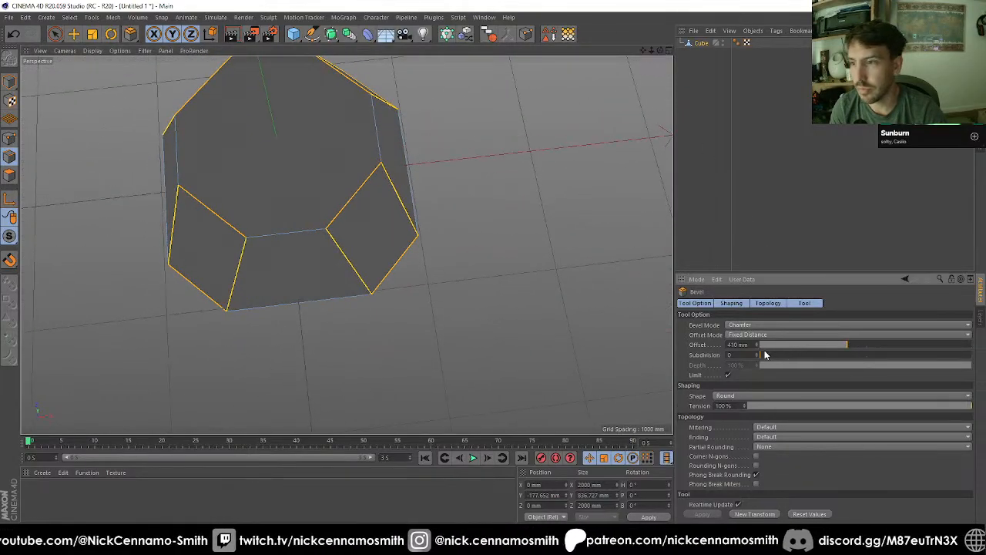
drag(753, 348, 550, 324)
text(400)
key(Return)
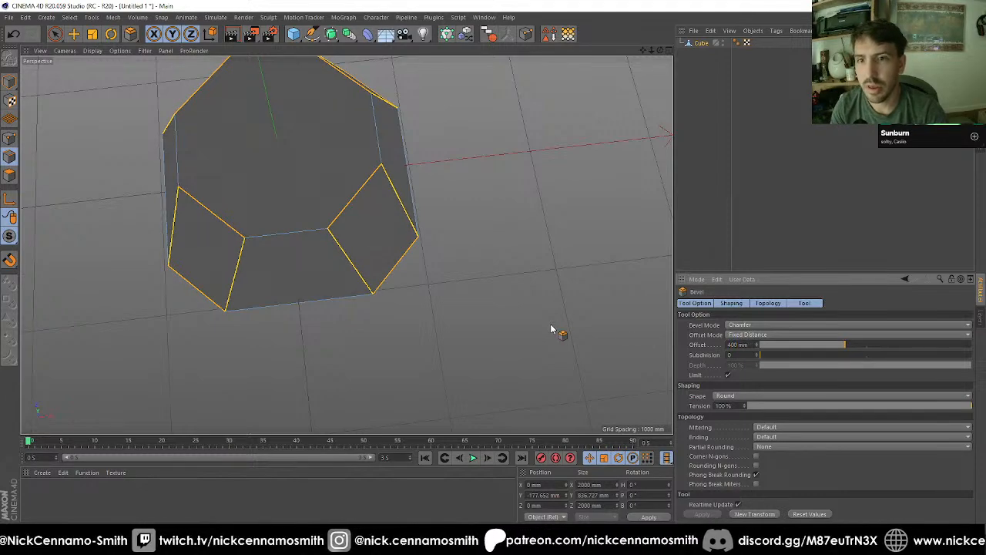
drag(660, 50, 644, 3)
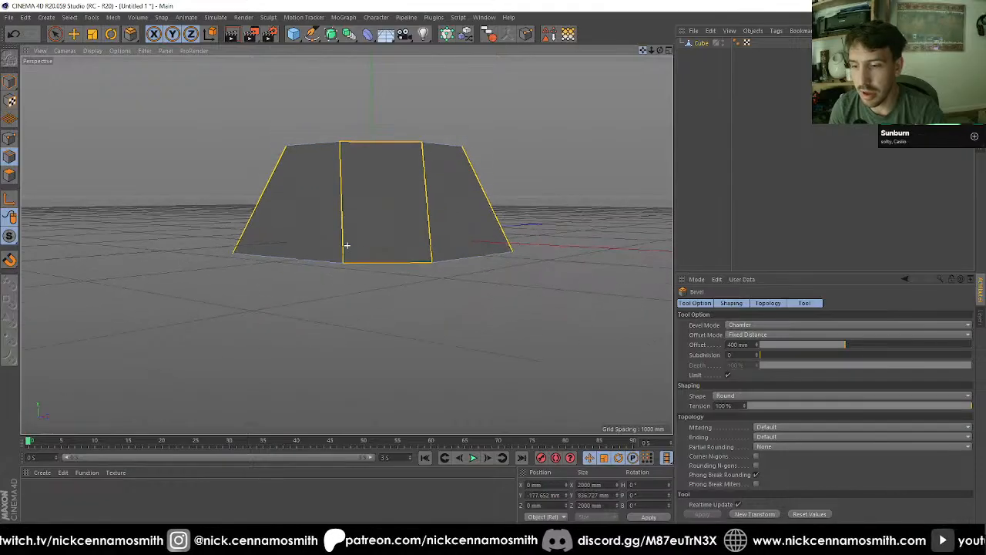
drag(658, 50, 657, 50)
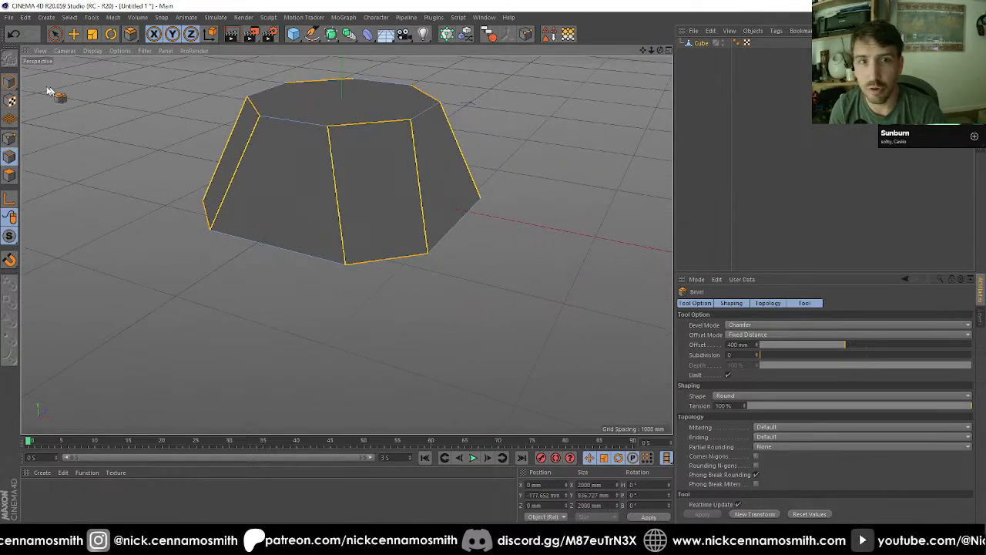
Step: In the front view, enable snapping and move only the object's axis straight down onto its base
click(9, 82)
key(e)
key(F4)
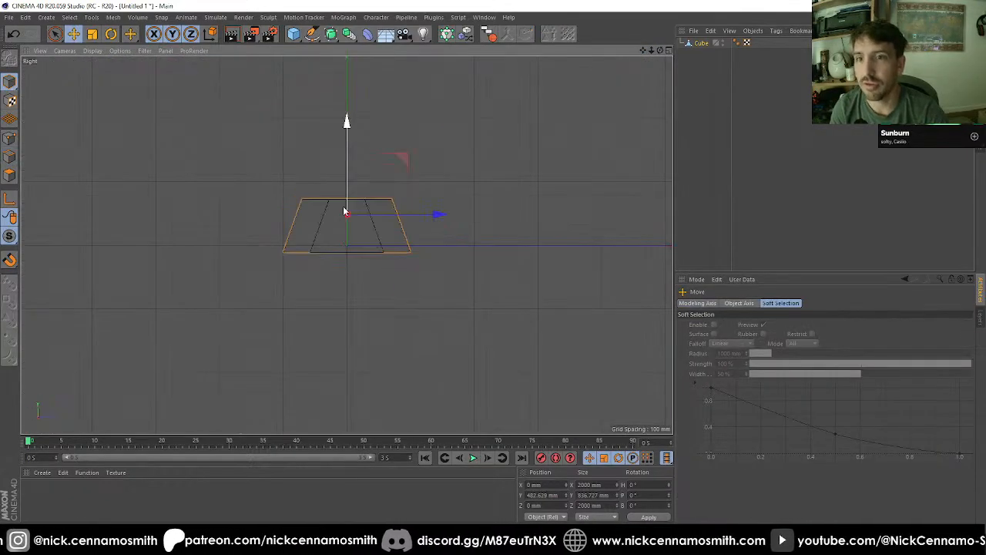
scroll(353, 239, up, 3)
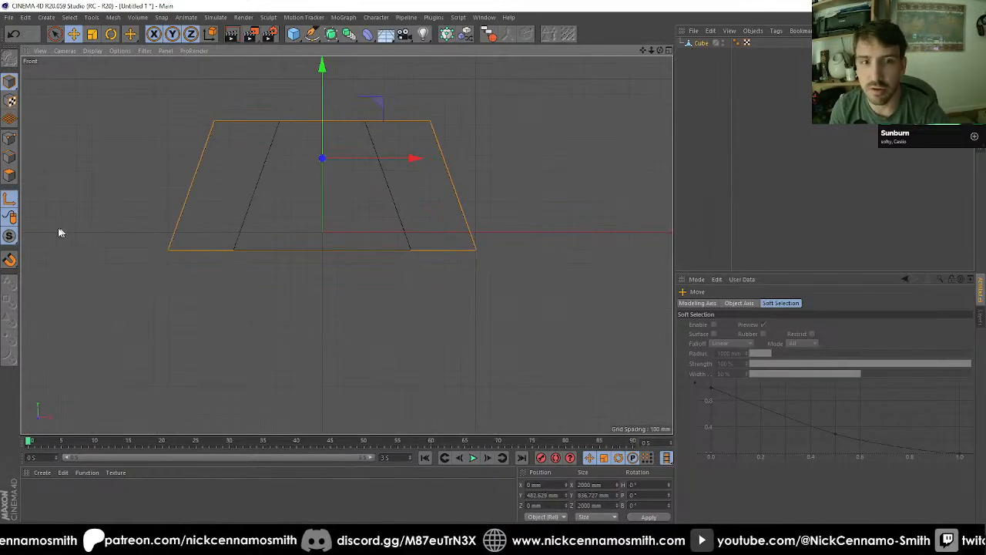
click(10, 263)
click(10, 301)
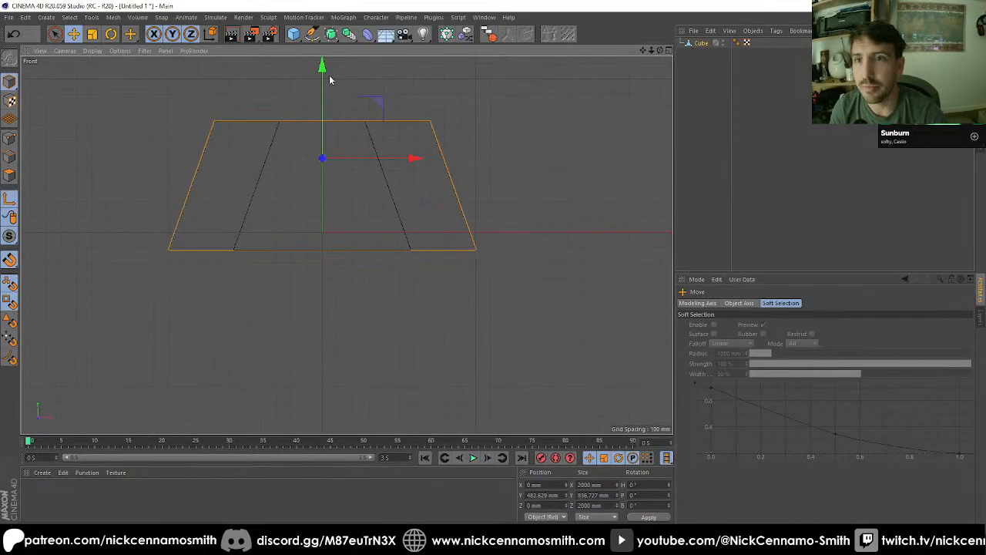
drag(323, 75, 315, 165)
Step: Set the object's Y position to 0 mm so it sits on the ground grid, and return to the perspective view
double_click(539, 495)
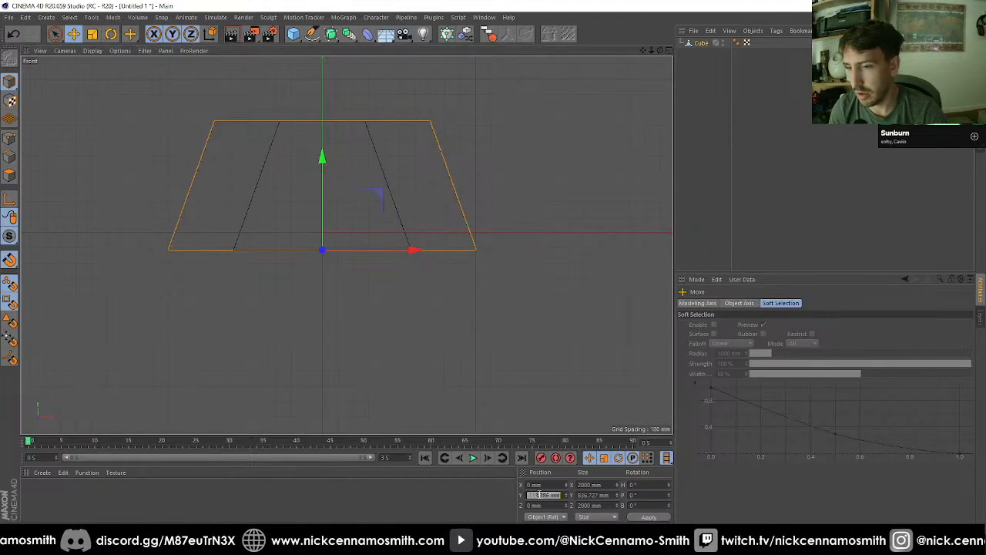
text(0)
key(Return)
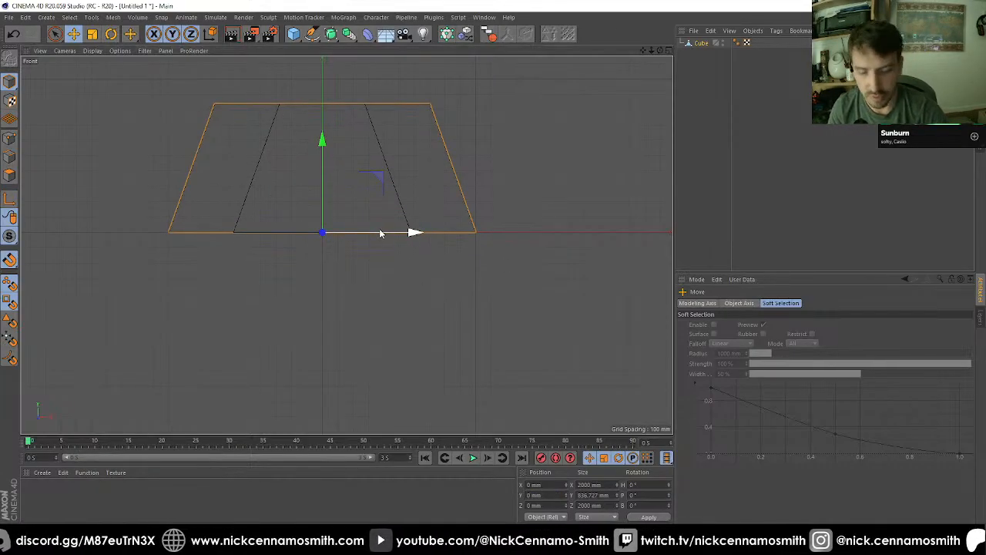
key(F1)
alt+drag(381, 231, 366, 206)
alt+middle_drag(366, 205, 450, 261)
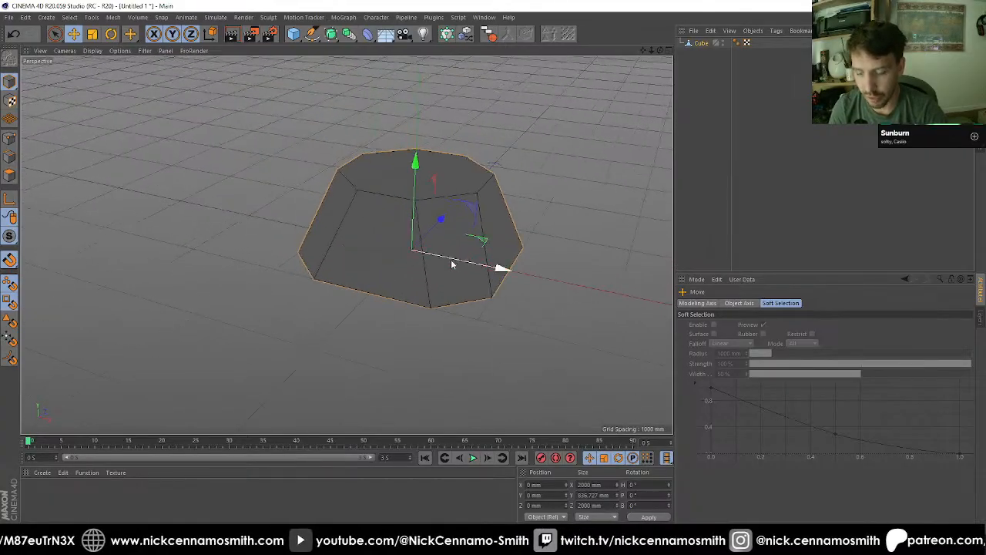
scroll(450, 260, up, 2)
mouse_move(426, 260)
alt+mouse_down()
mouse_move(439, 254)
mouse_move(434, 236)
mouse_move(416, 257)
alt+mouse_up()
scroll(397, 254, up, 2)
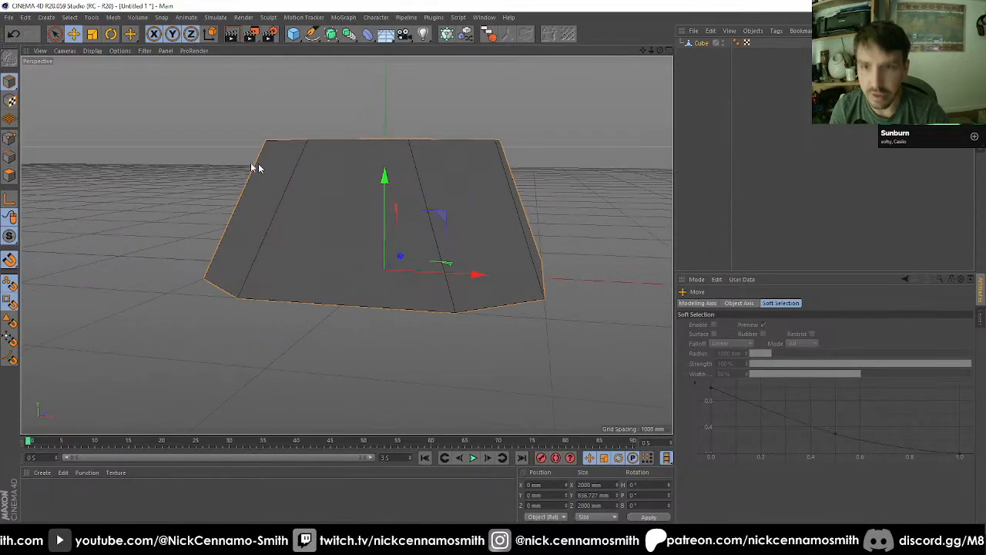
Step: Select the top face of the tapered block and scale it uniformly to 1512 mm in X and Z
click(10, 176)
mouse_move(428, 289)
alt+mouse_down()
mouse_move(432, 268)
mouse_move(433, 302)
alt+mouse_up()
key(space)
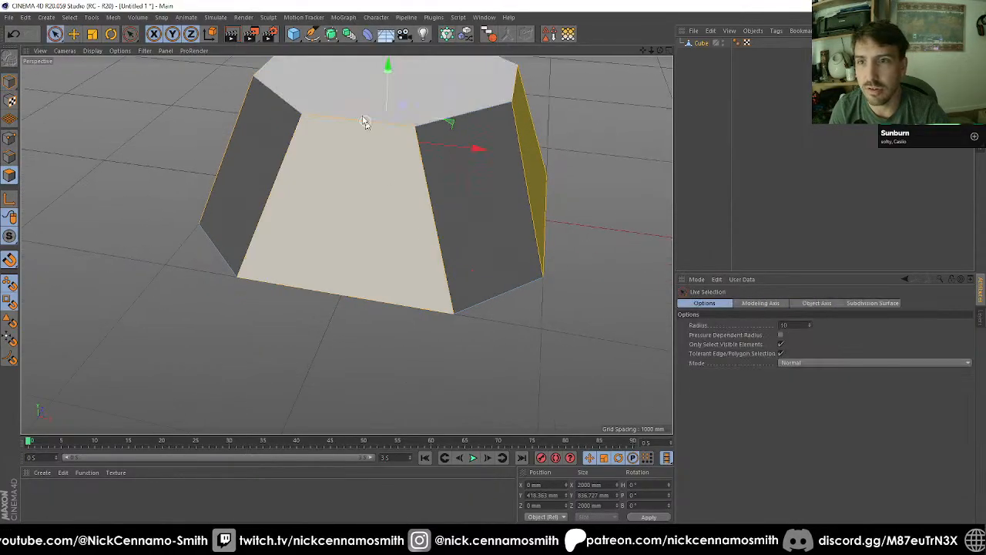
click(337, 79)
key(t)
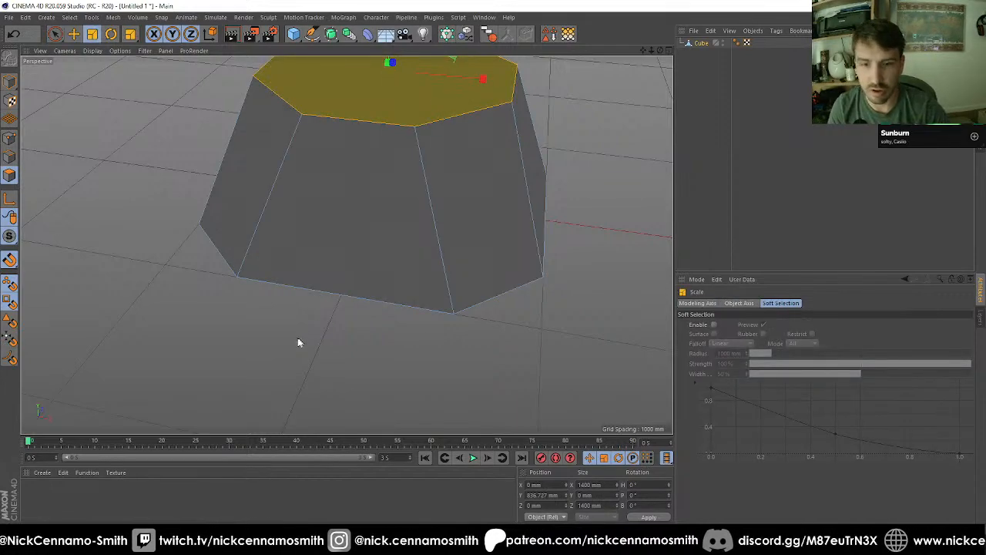
drag(309, 334, 372, 345)
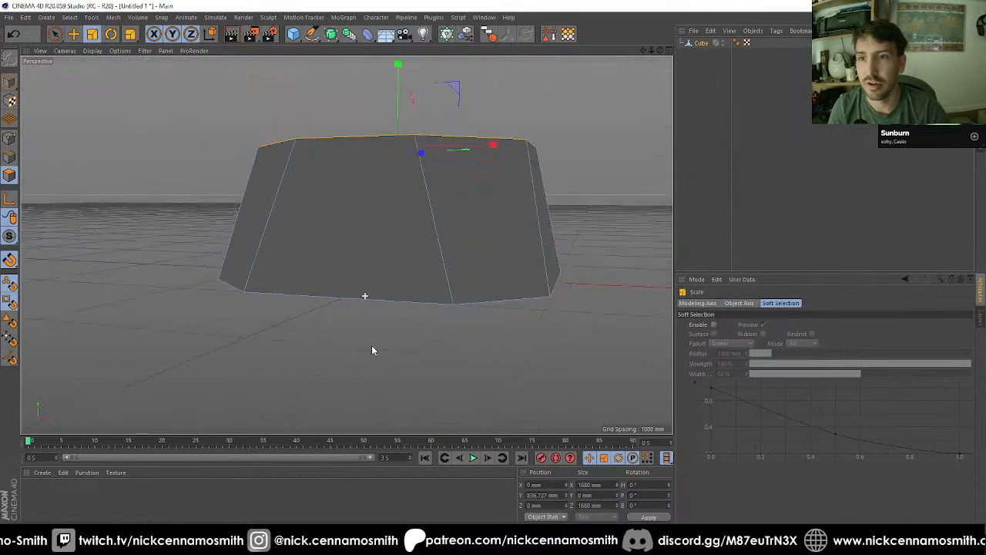
scroll(372, 346, down, 3)
drag(513, 327, 468, 329)
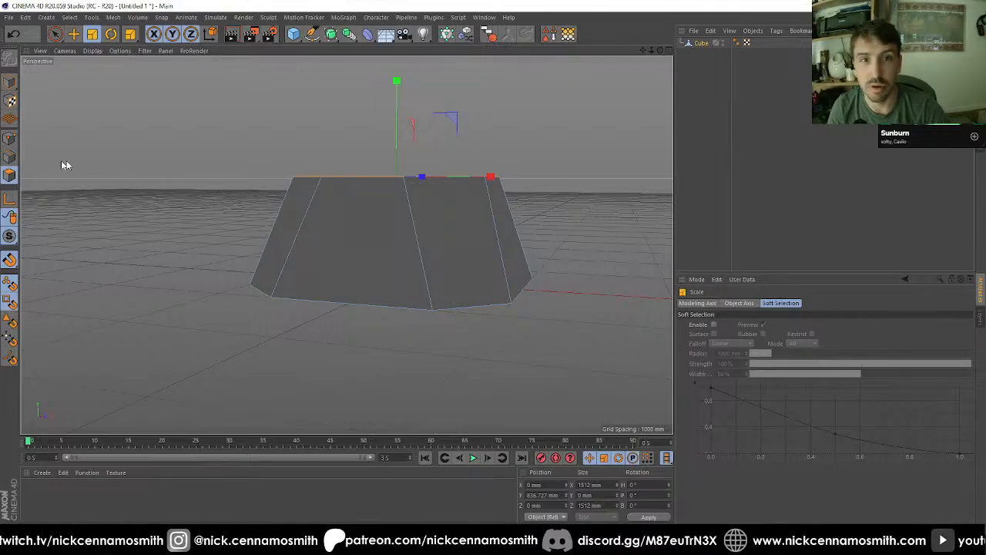
Step: Loop-select the edges around the block's top face and bevel them with an offset of 180 mm
click(10, 157)
alt+drag(334, 194, 323, 211)
key(u)
key(l)
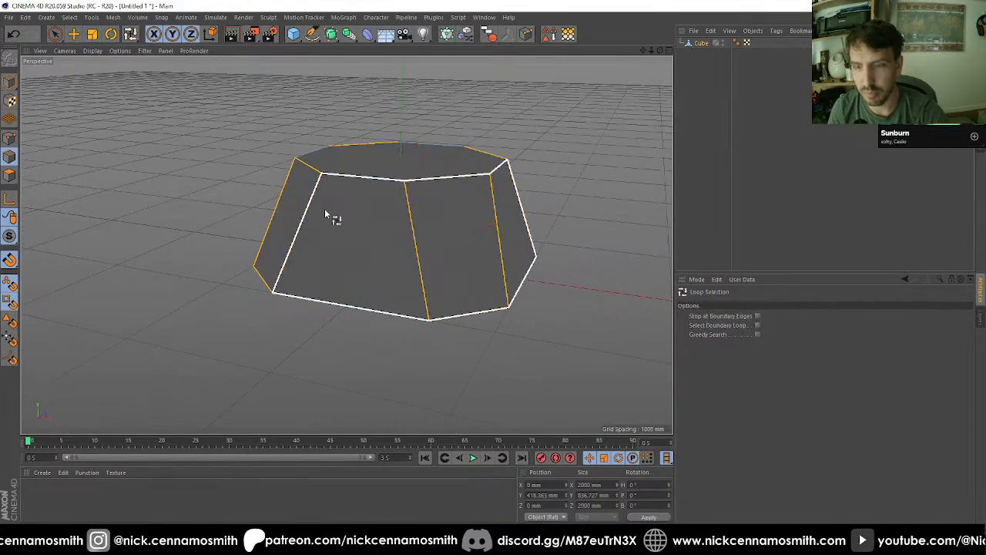
click(369, 179)
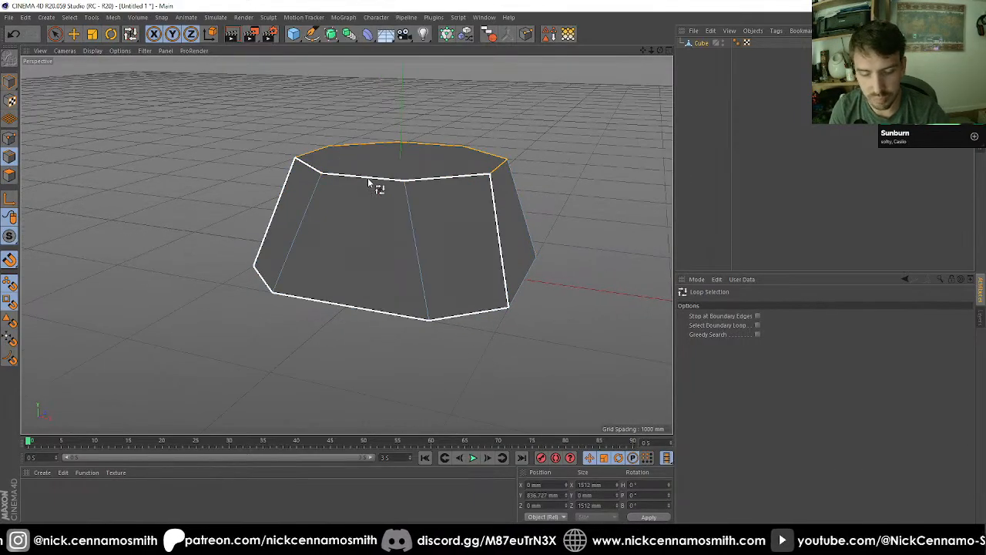
key(m)
key(s)
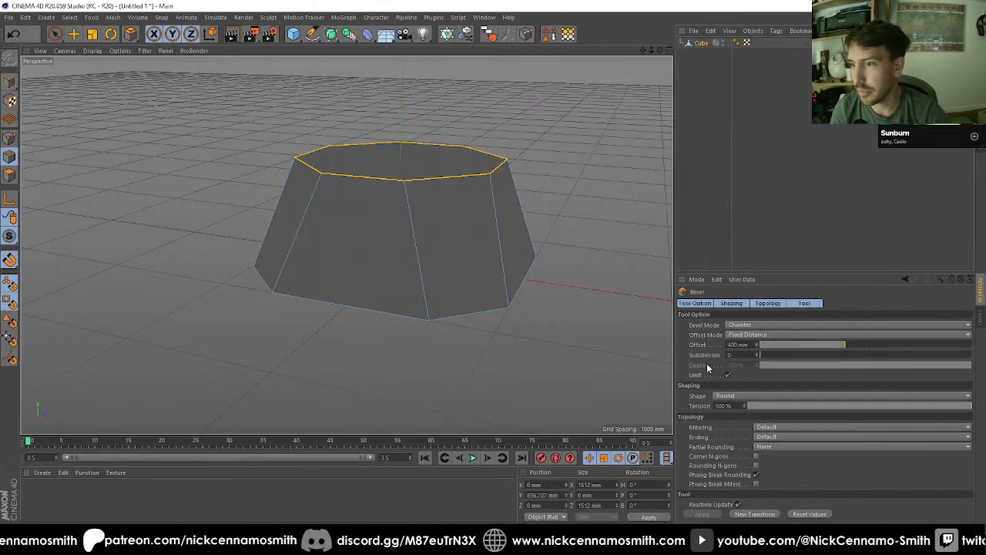
click(743, 508)
drag(824, 342, 799, 346)
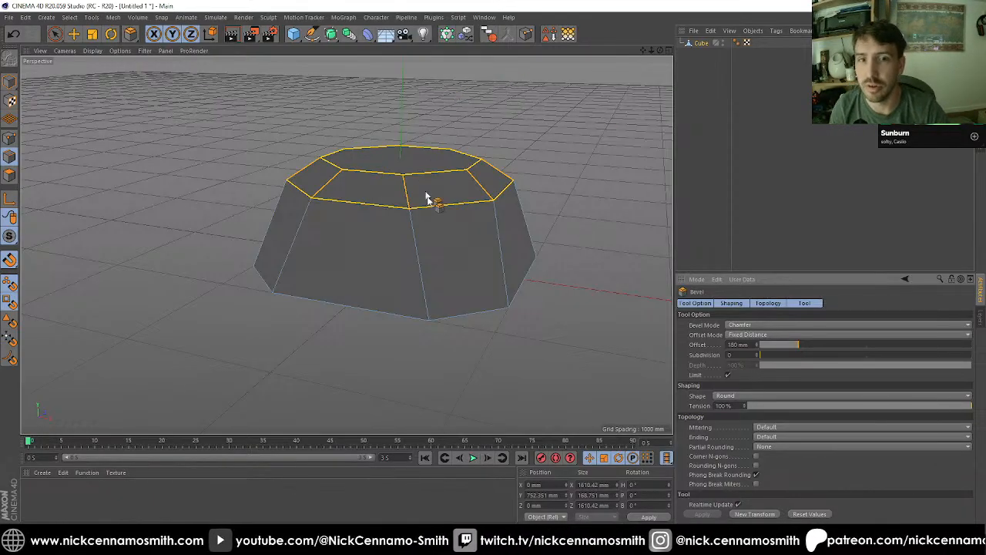
Step: Loop-select the edges around the block's bottom face and bevel them with an offset of 50 mm
alt+drag(426, 198, 446, 356)
key(u)
key(l)
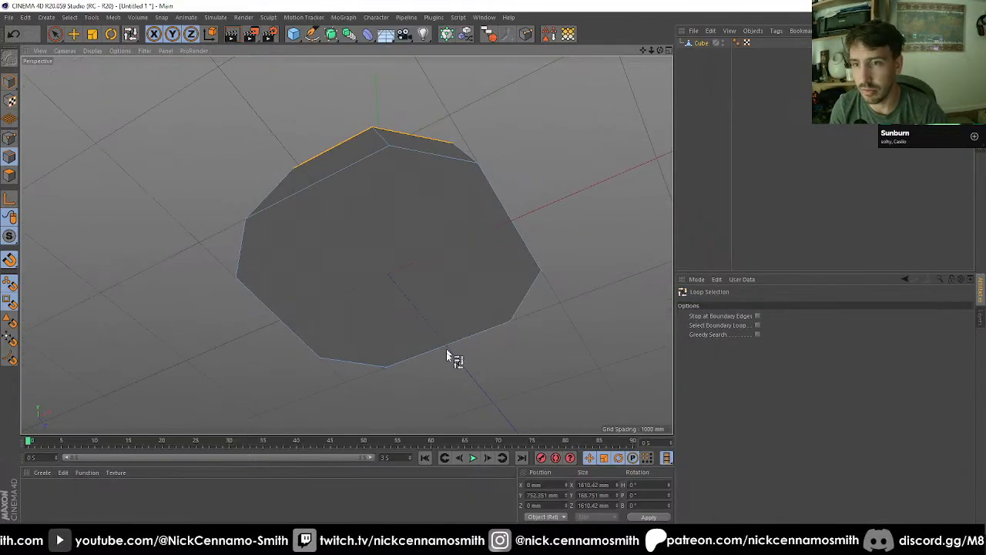
click(453, 346)
key(m)
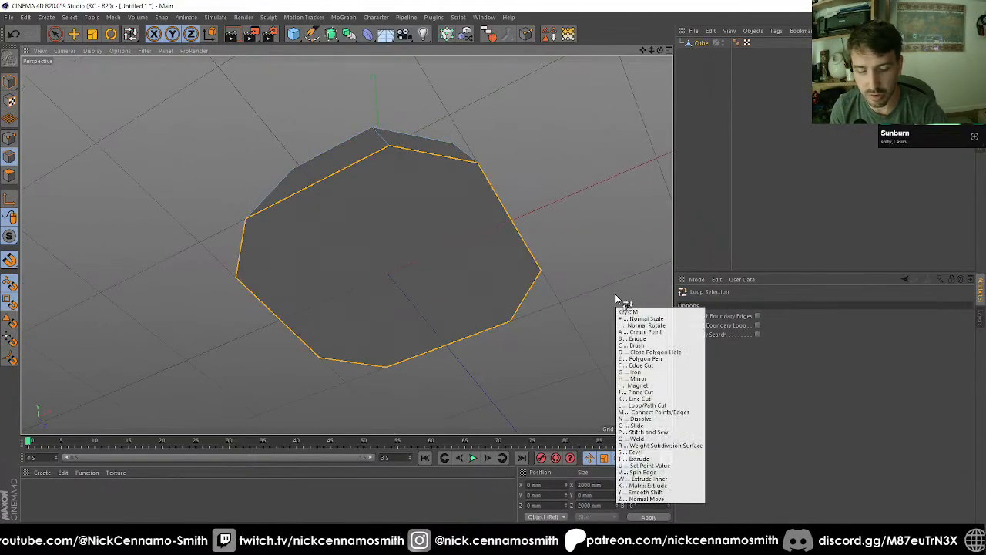
key(s)
alt+drag(619, 301, 496, 214)
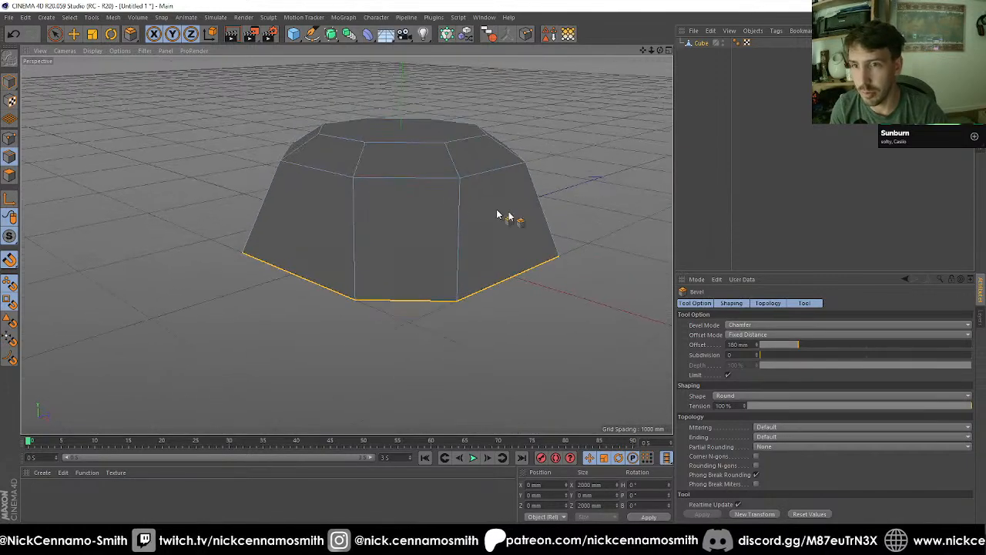
drag(752, 341, 750, 344)
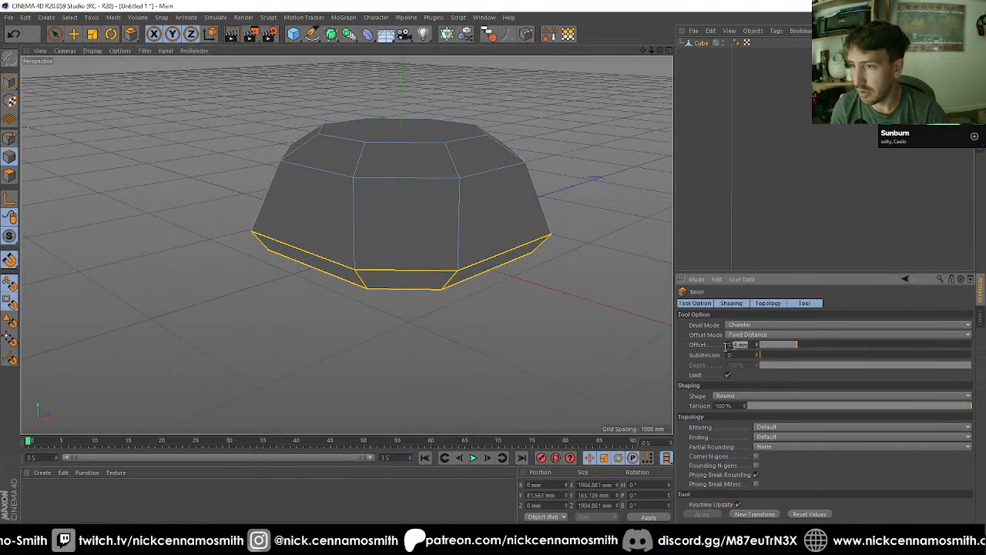
text(50)
key(Return)
Step: Return to object mode with the Move tool and examine the bevelled block from the perspective, right and top views
alt+drag(594, 346, 186, 321)
click(10, 82)
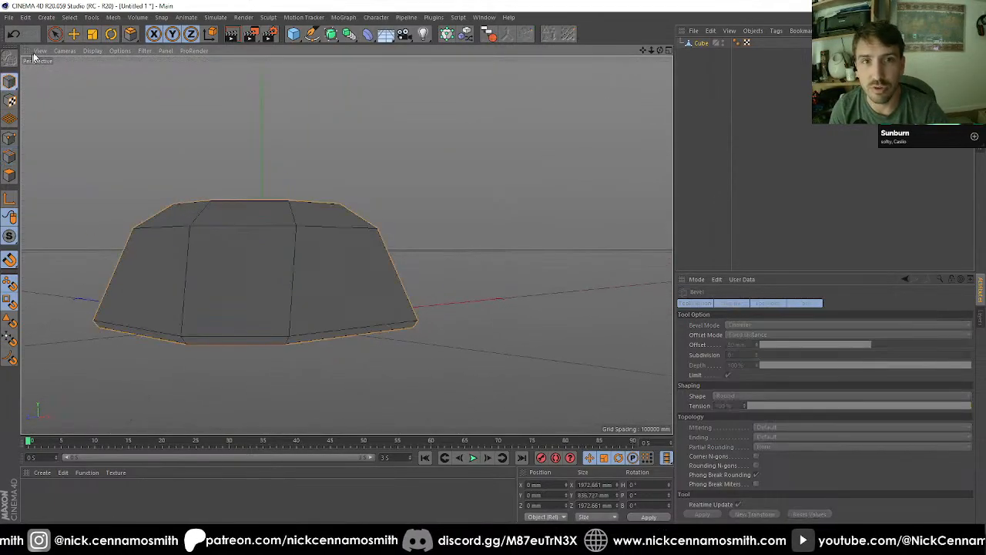
click(73, 34)
alt+drag(339, 261, 445, 211)
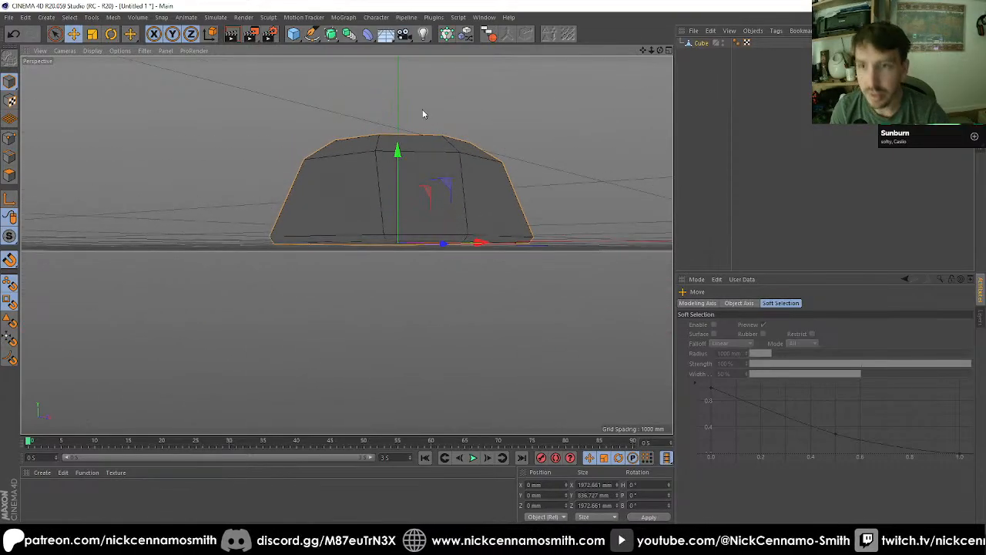
key(F2)
key(F4)
key(F3)
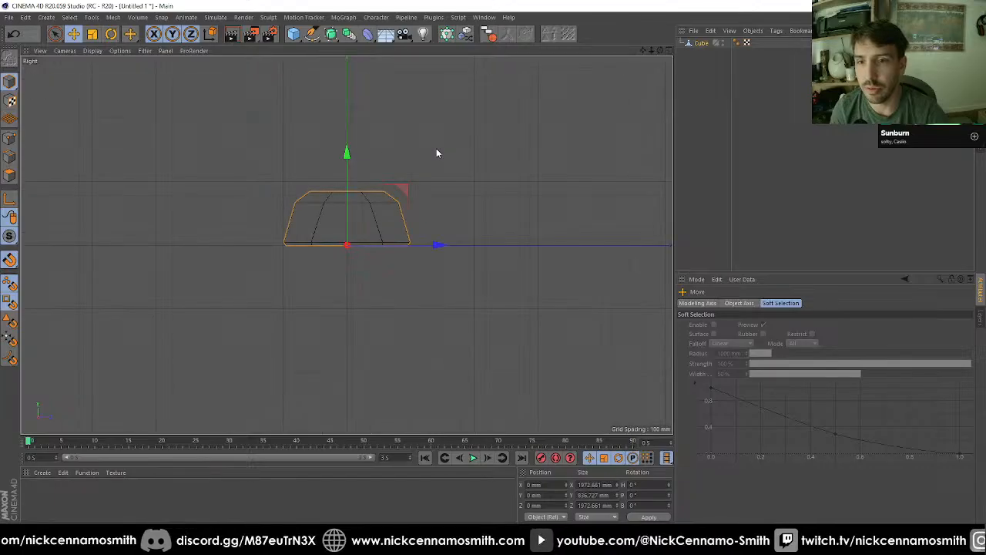
key(F2)
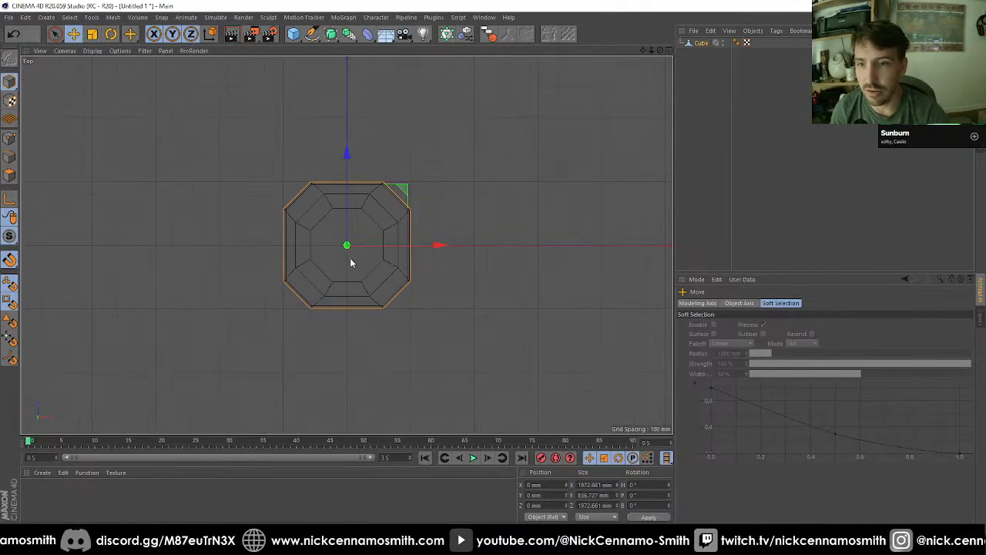
Step: In the front view, add a 2000 mm cube and move it straight down about 1074 mm, below the bevelled block
key(F4)
scroll(347, 249, up, 3)
scroll(346, 247, down, 5)
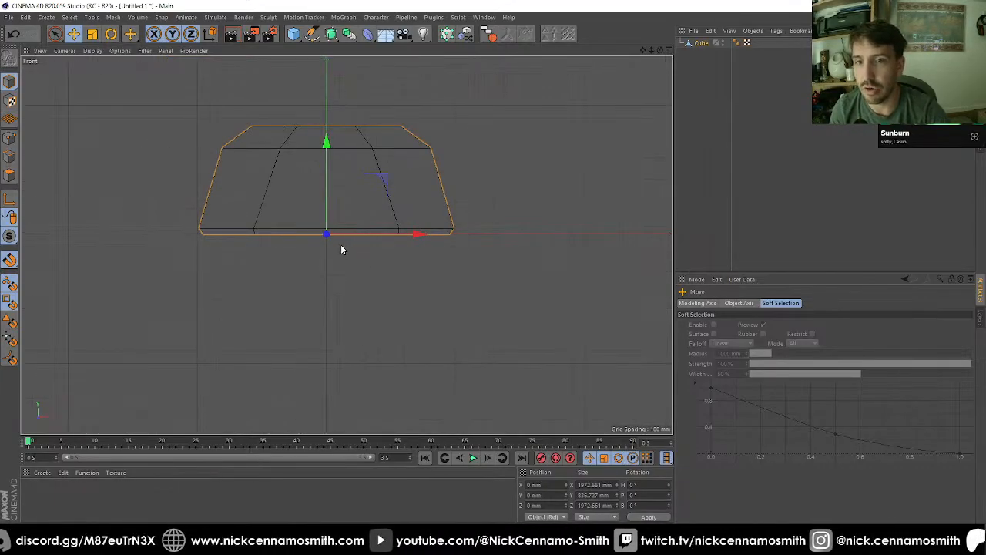
alt+middle_drag(342, 245, 361, 228)
click(295, 36)
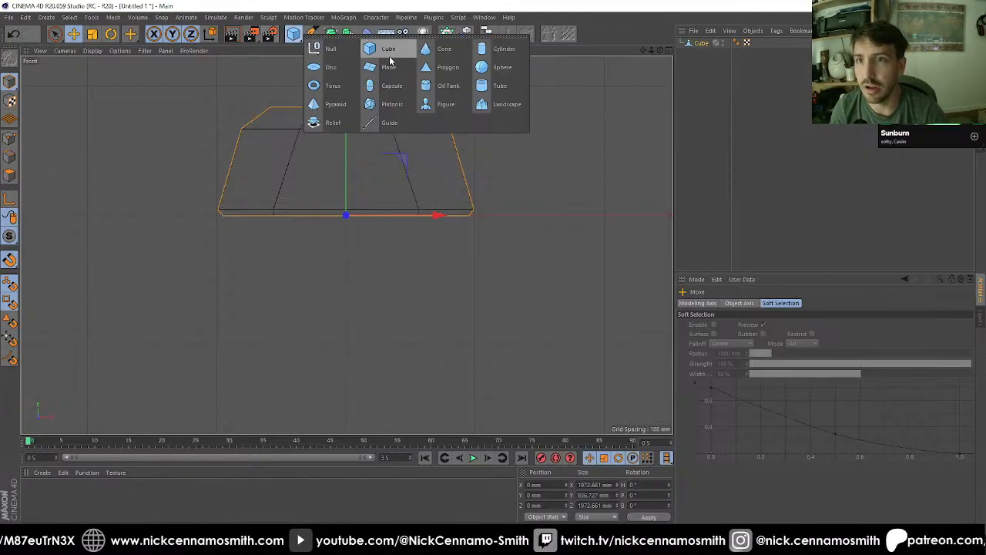
click(390, 59)
drag(352, 100, 353, 243)
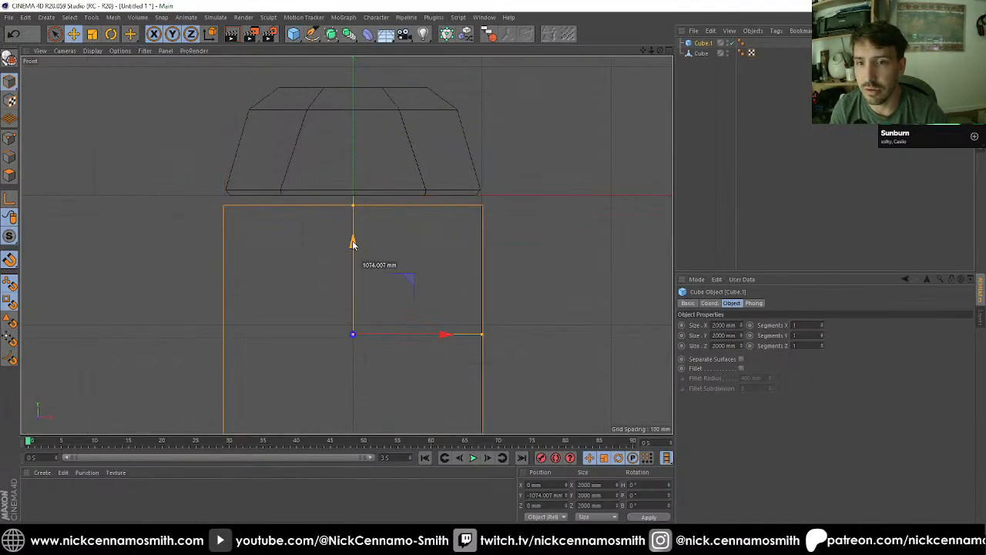
scroll(353, 244, down, 4)
alt+middle_drag(409, 262, 419, 236)
scroll(376, 214, up, 2)
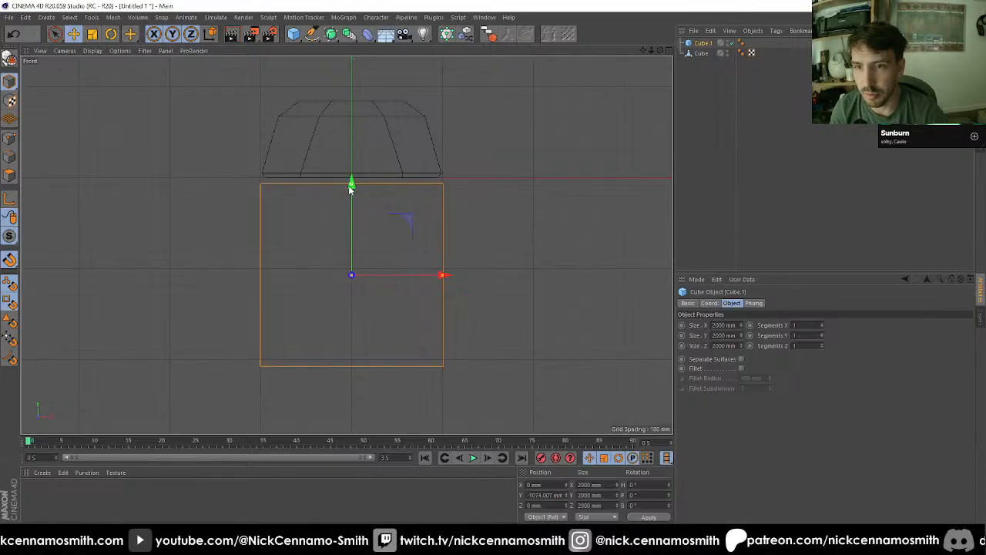
Step: Reduce the new cube's height to about 1211 mm, turn snapping off and position it with a narrow gap beneath the block
drag(350, 188, 355, 168)
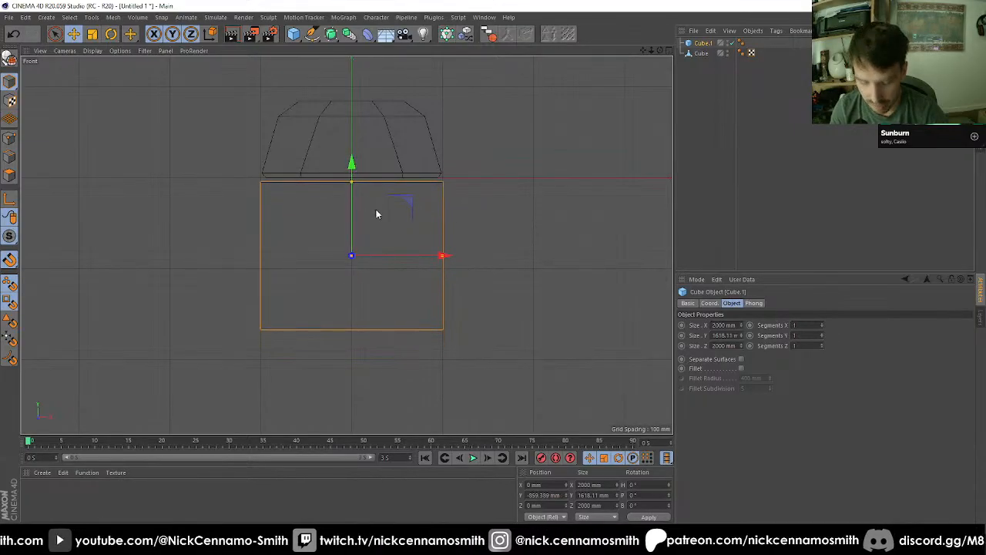
mouse_move(367, 249)
alt+mouse_down()
mouse_move(381, 235)
mouse_move(366, 236)
alt+mouse_up()
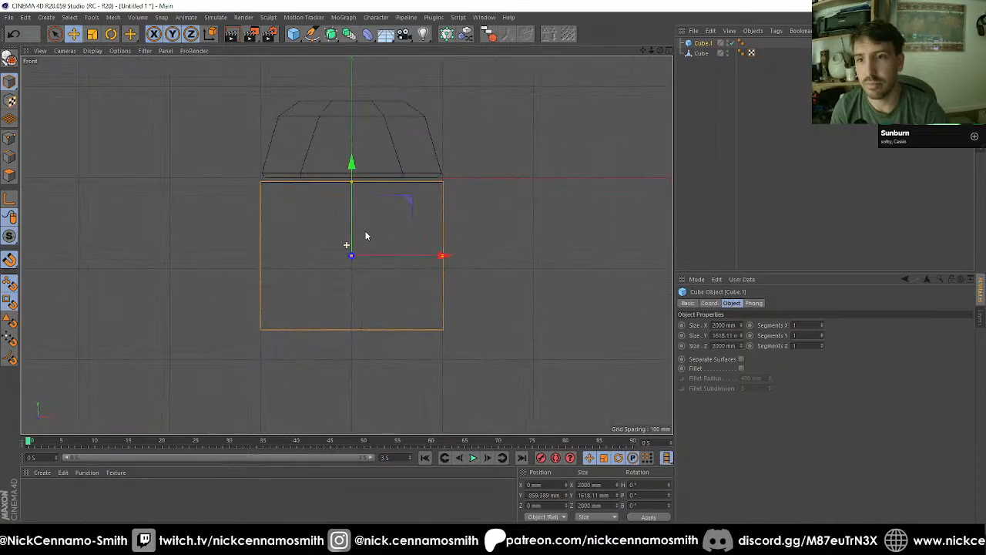
mouse_move(351, 186)
mouse_down()
mouse_move(350, 154)
mouse_move(352, 194)
mouse_up()
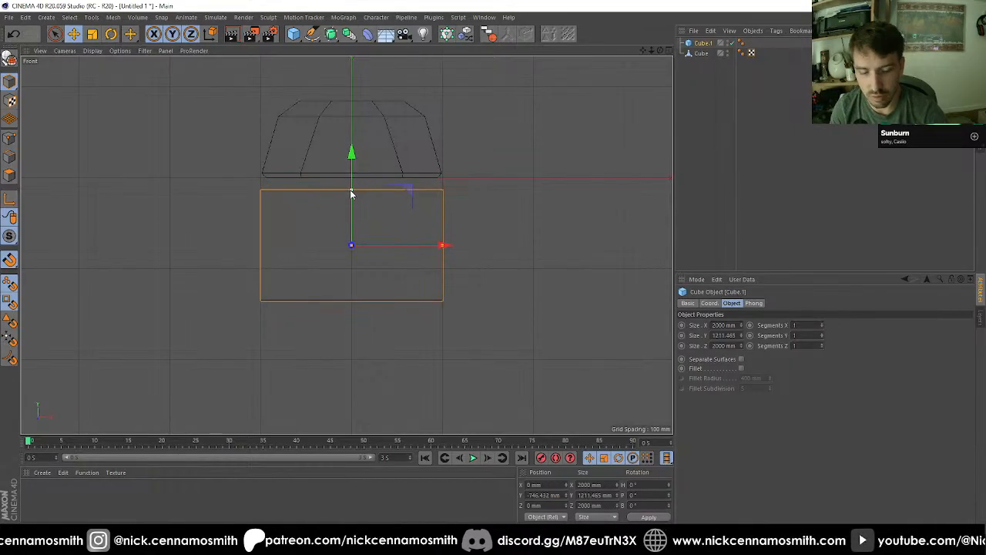
drag(351, 157, 355, 152)
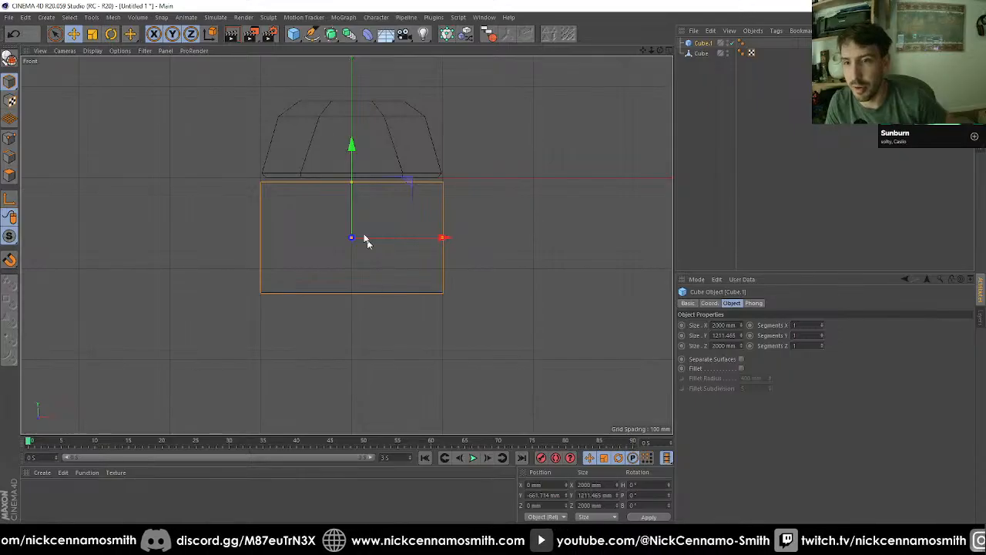
Step: Make the lower cube editable and rectangle-select its bottom face in polygon mode
click(12, 57)
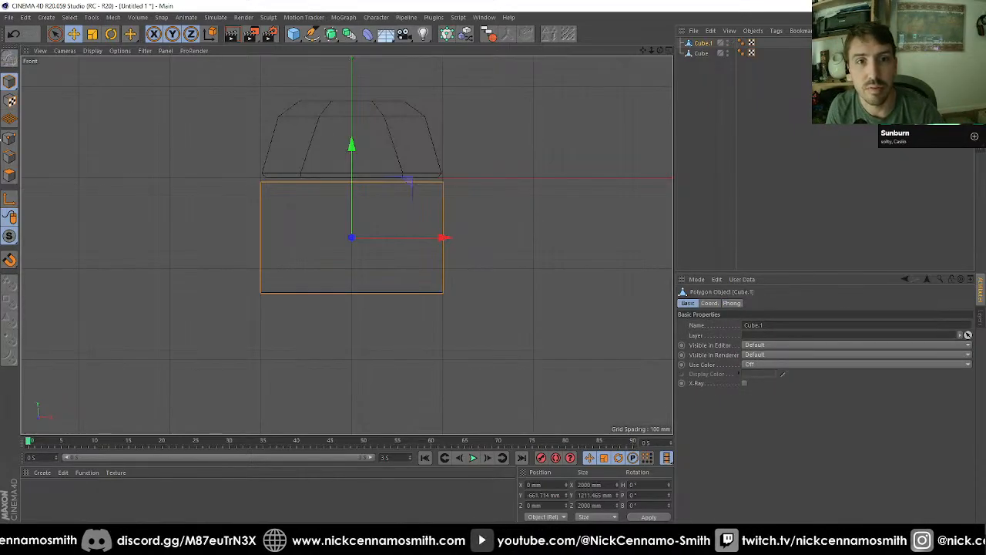
click(10, 176)
click(55, 34)
click(84, 65)
drag(195, 263, 602, 359)
Step: Try extruding the bottom face downward about 500 mm and narrowing it to 1200 mm in X, and undo both changes
key(d)
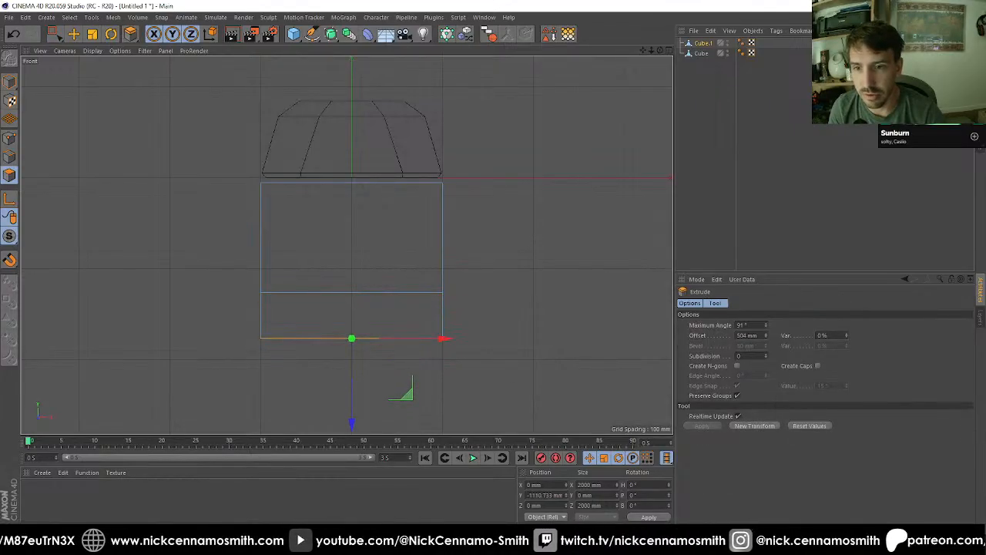
key(t)
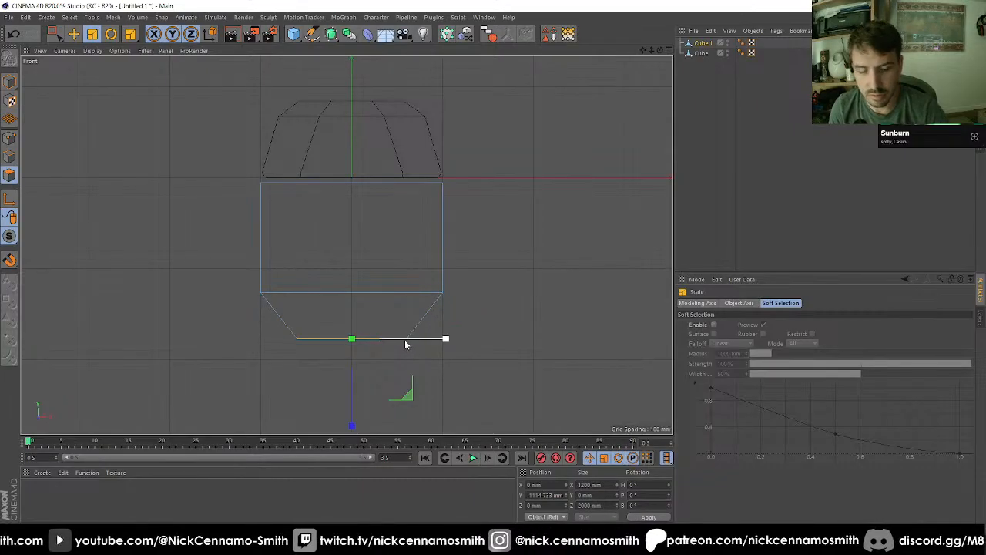
key(ctrl+z)
Step: In the perspective view, ring-select the four vertical edges of the lower cube in edge mode
key(F1)
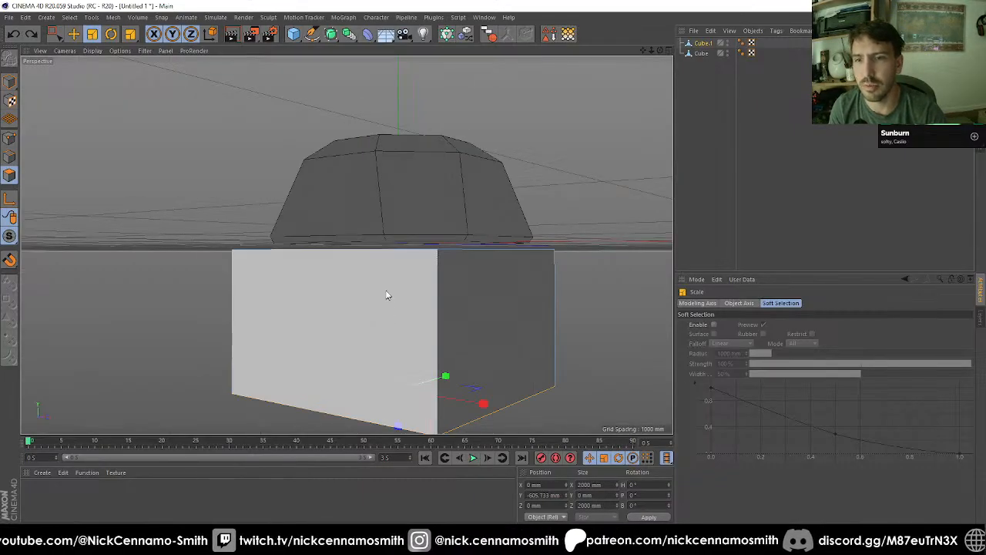
alt+drag(389, 295, 356, 258)
scroll(403, 279, down, 2)
alt+middle_drag(403, 279, 394, 243)
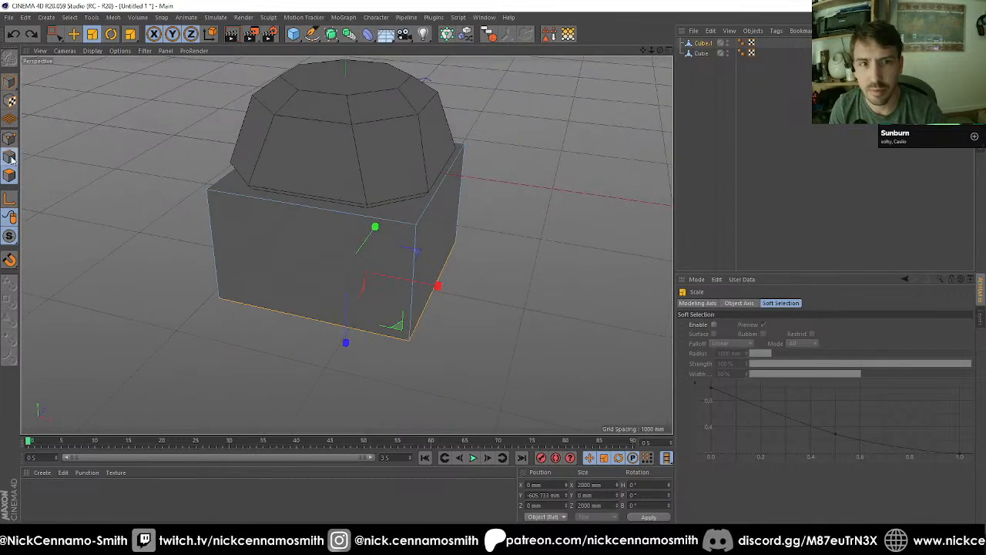
right_click(254, 275)
click(281, 308)
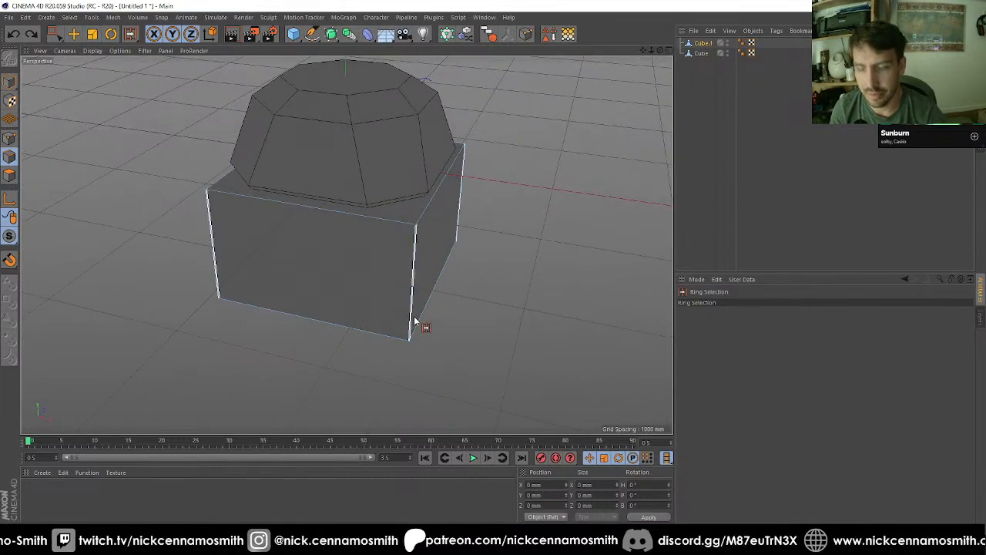
click(393, 322)
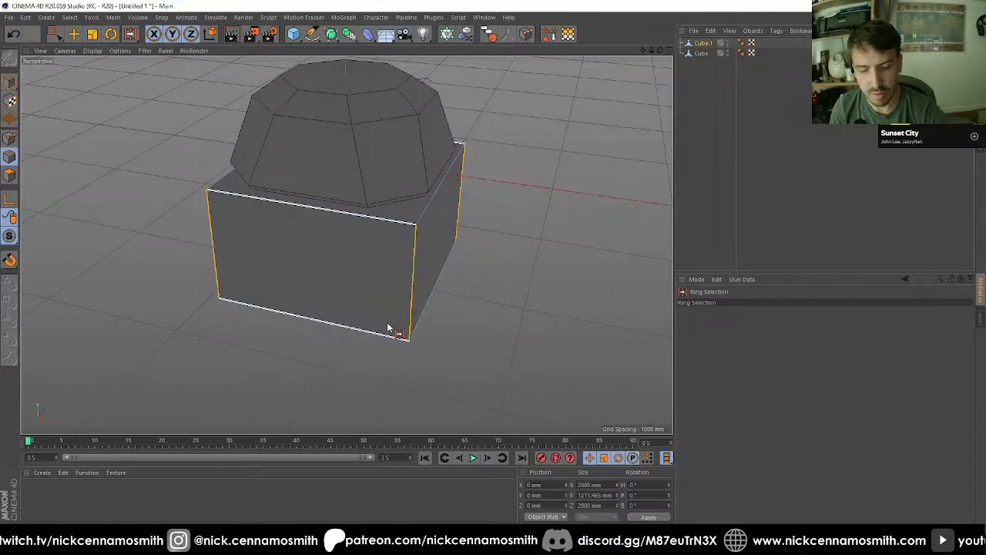
Step: Bevel the lower cube's selected vertical edges with an offset of 400 mm to form an eight-sided body
key(m)
key(f)
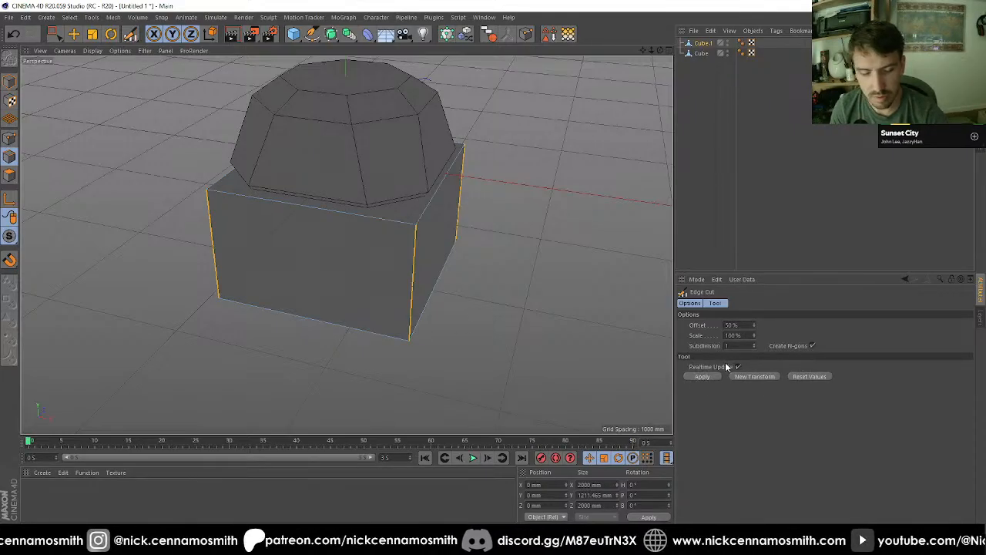
key(m)
key(s)
click(739, 344)
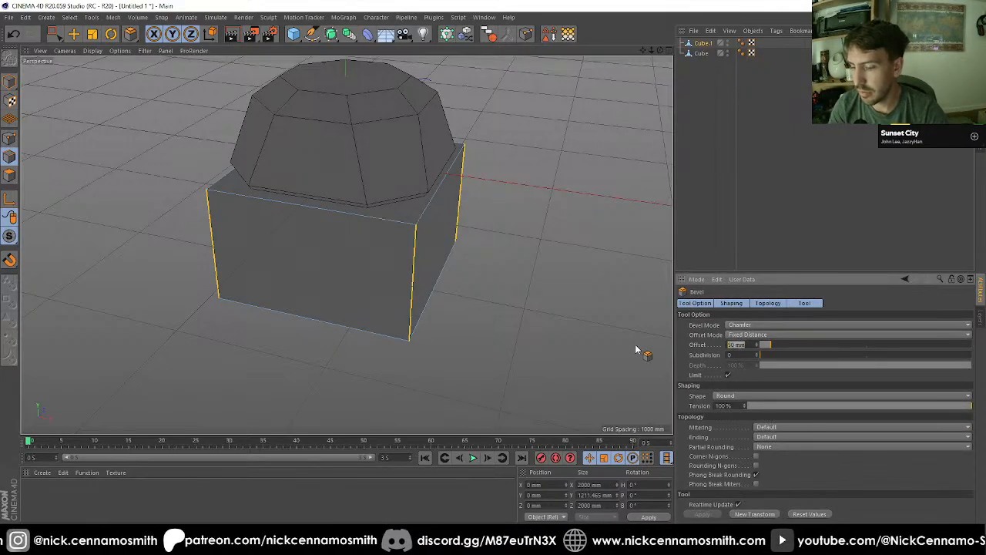
text(400)
key(Return)
Step: Select the eight-sided body's bottom face in polygon mode and extrude it about 521 mm downward
alt+drag(396, 149, 151, 127)
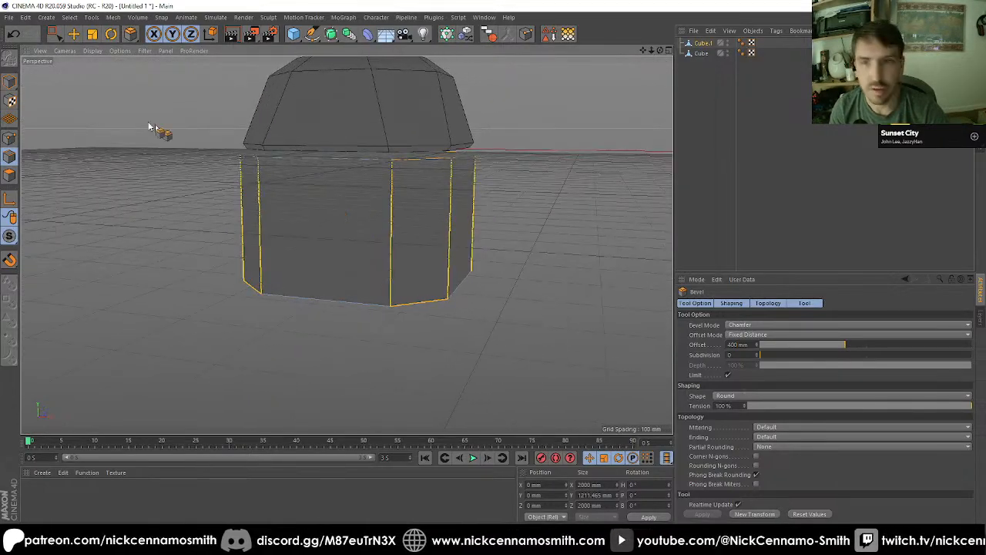
click(9, 175)
drag(57, 34, 85, 43)
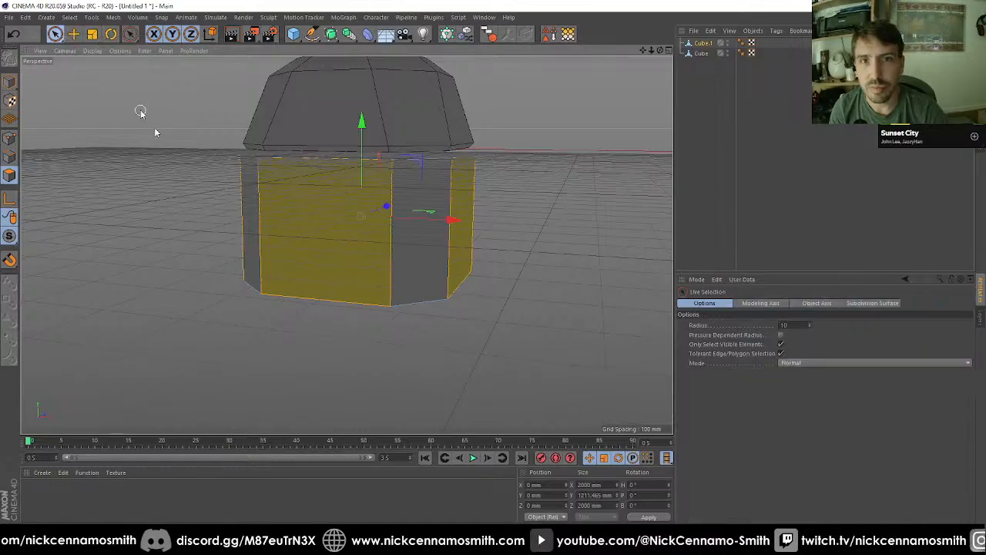
alt+drag(439, 279, 332, 187)
click(360, 171)
key(d)
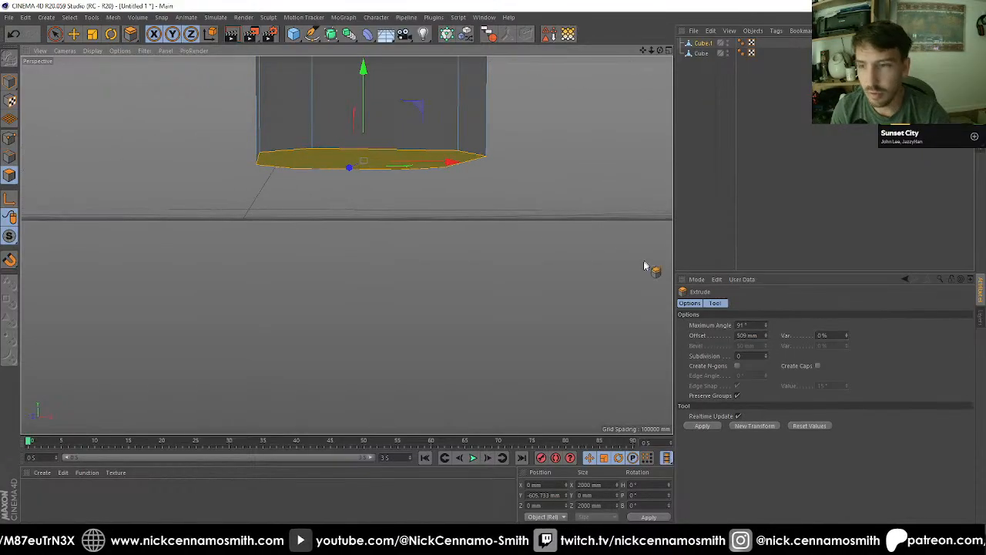
key(F2)
key(F3)
key(F4)
scroll(357, 309, up, 2)
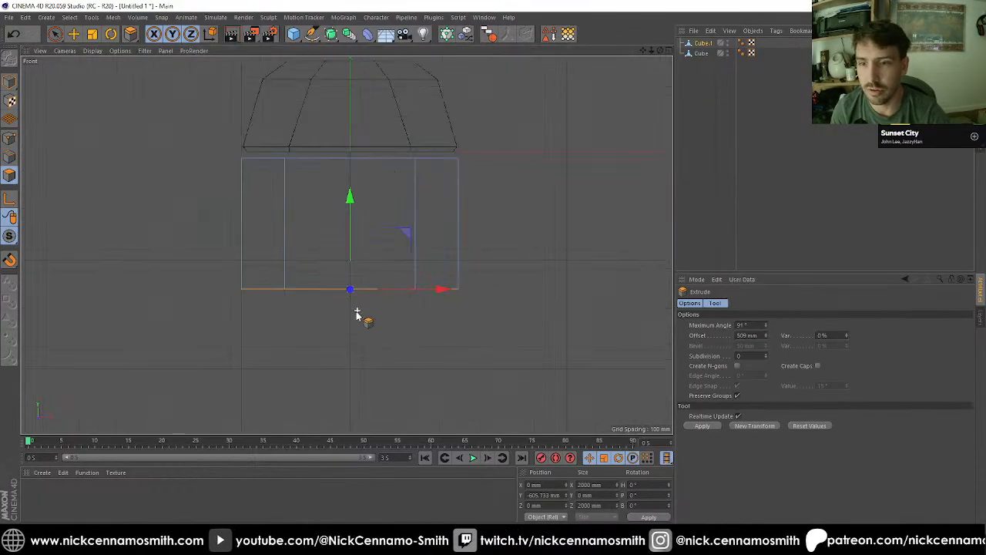
drag(356, 310, 405, 321)
Step: Cut the bottom face into three strips with the Polygon Pen along two parallel edges between opposite corners, and select the strips in turn
key(F1)
scroll(404, 317, up, 2)
key(m)
key(e)
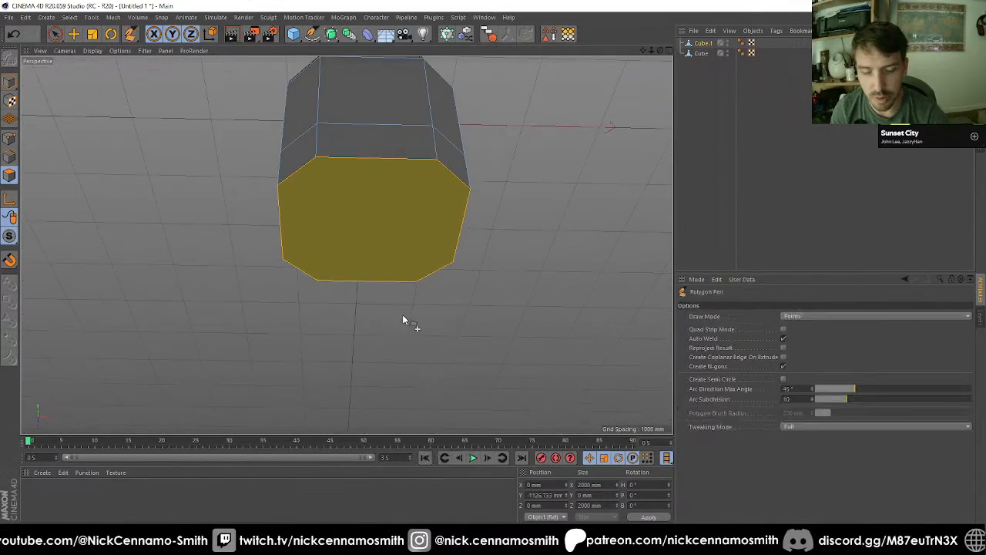
click(317, 281)
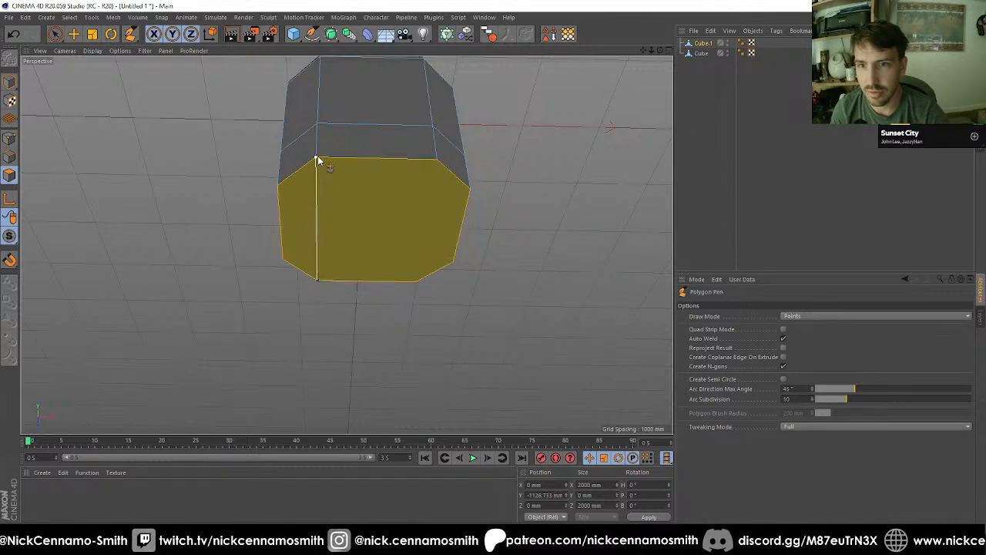
click(326, 168)
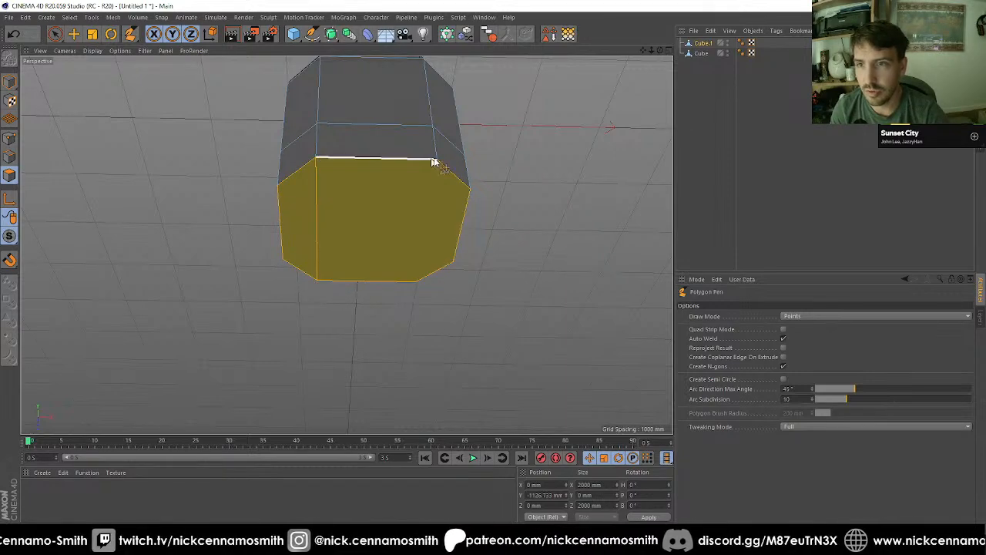
click(417, 283)
key(space)
alt+drag(383, 260, 406, 205)
click(327, 248)
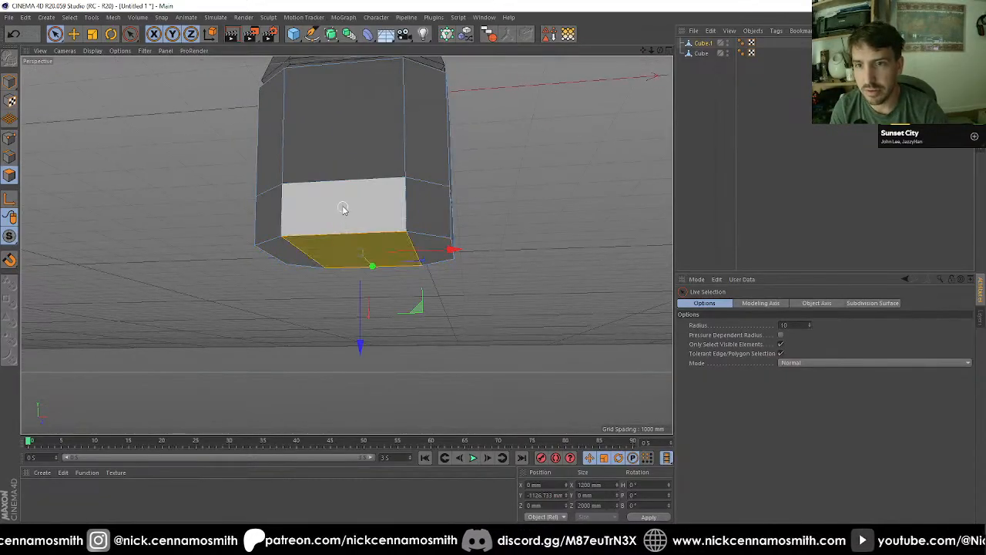
click(264, 250)
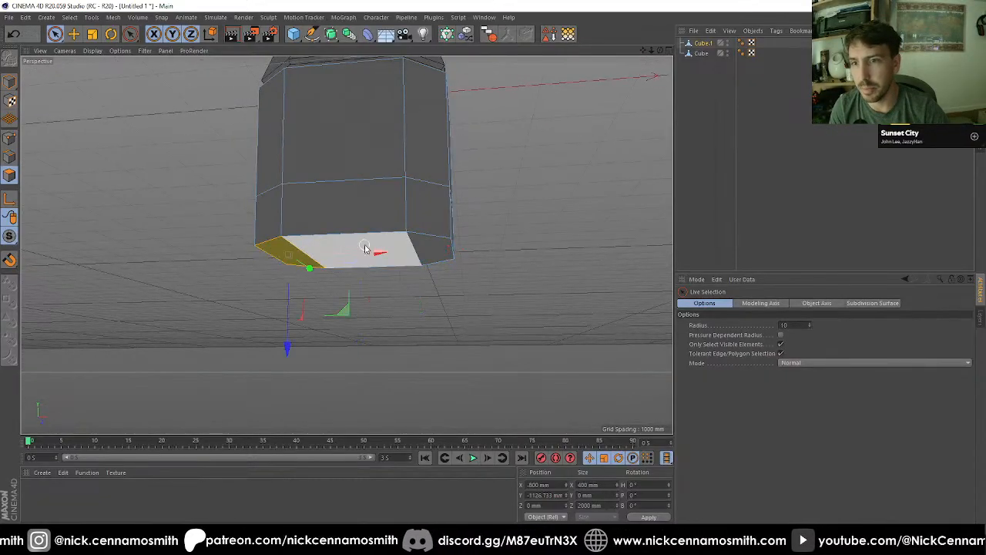
shift+click(435, 248)
Step: In point mode, weld one outer corner point of the bottom face into the point directly above it
click(10, 156)
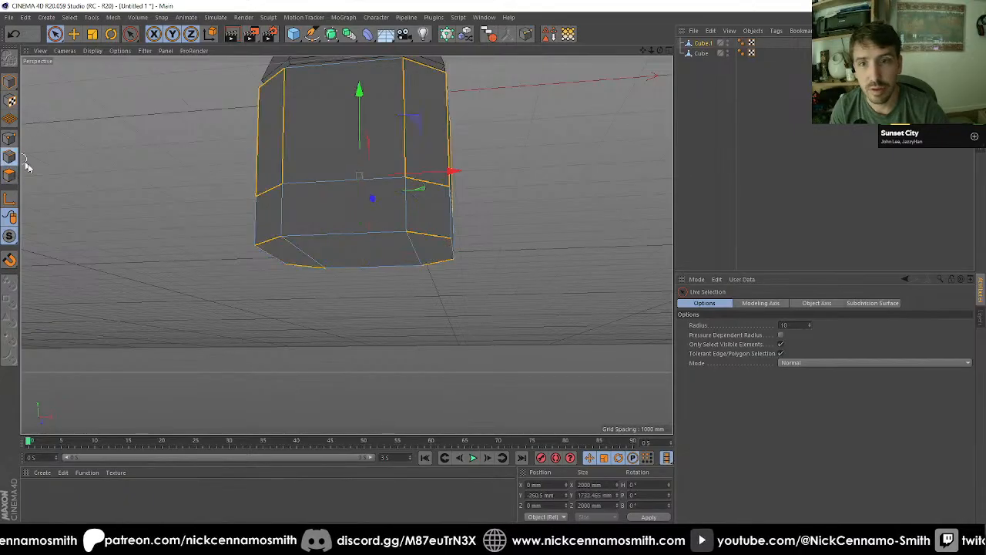
alt+drag(92, 254, 169, 286)
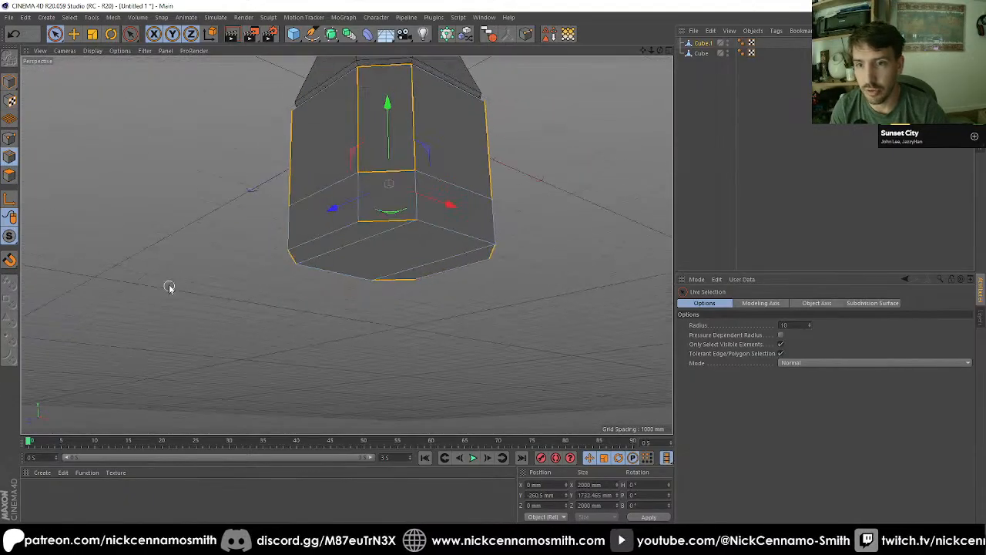
click(9, 139)
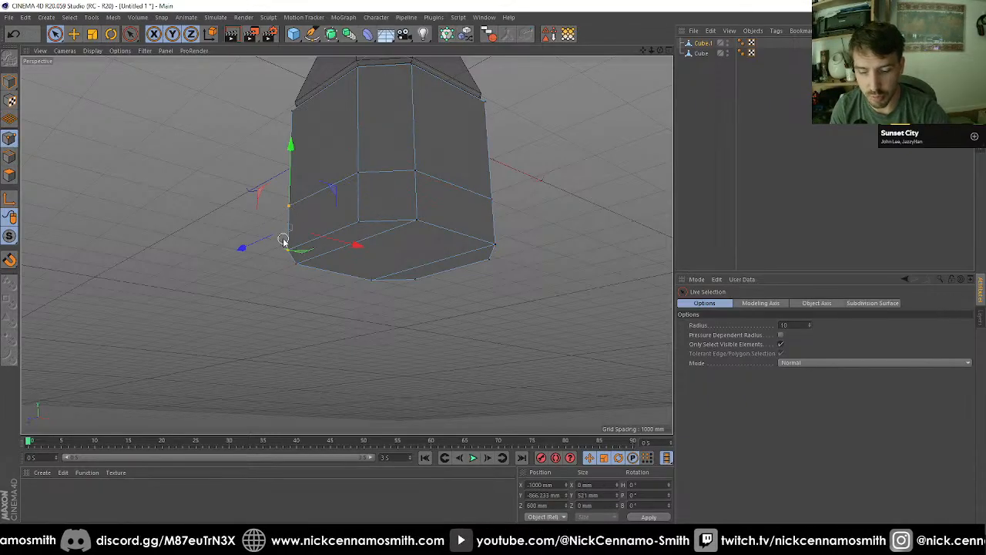
key(m)
key(q)
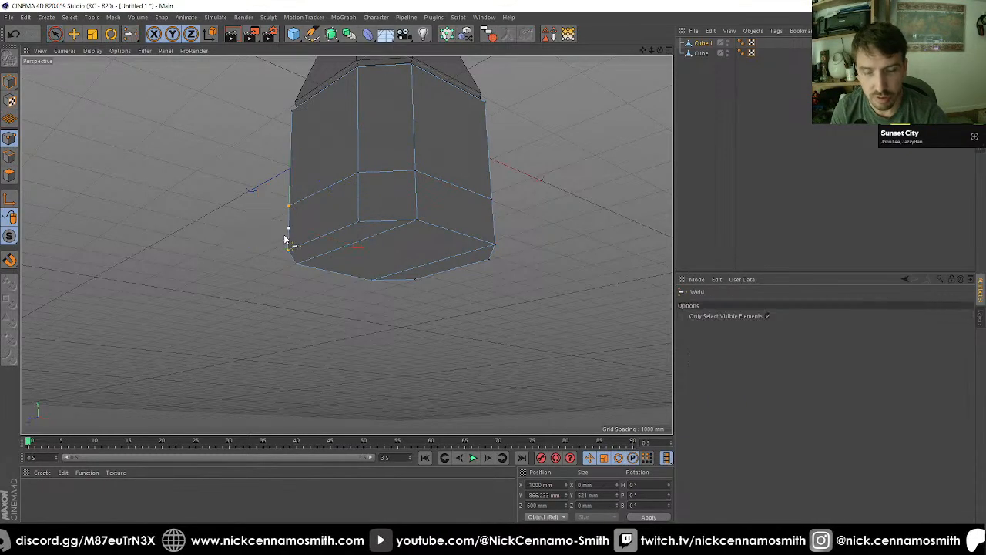
click(290, 208)
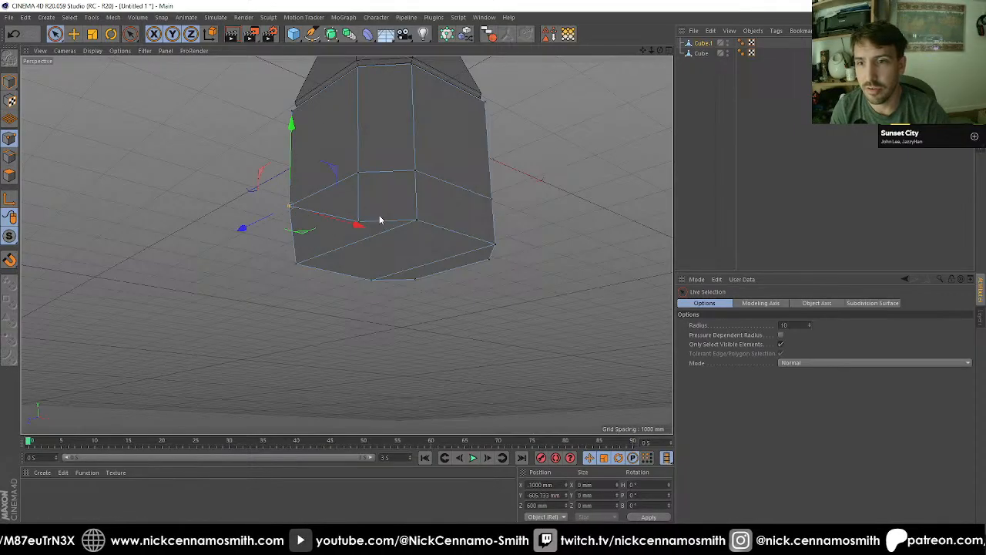
Step: Weld the remaining outer corner points of the bottom face into the points directly above them
key(m)
key(q)
alt+drag(359, 176, 562, 264)
click(407, 279)
key(space)
click(409, 222)
key(space)
click(504, 220)
key(space)
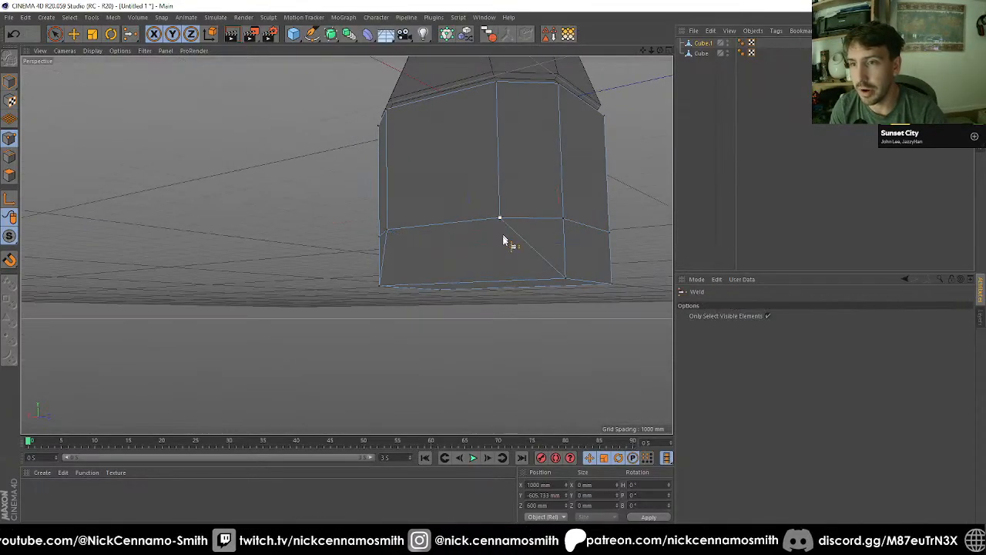
alt+drag(508, 238, 488, 282)
key(space)
Step: Select the four remaining bottom points of the body and scale them along Z to 1400 mm
drag(363, 328, 369, 332)
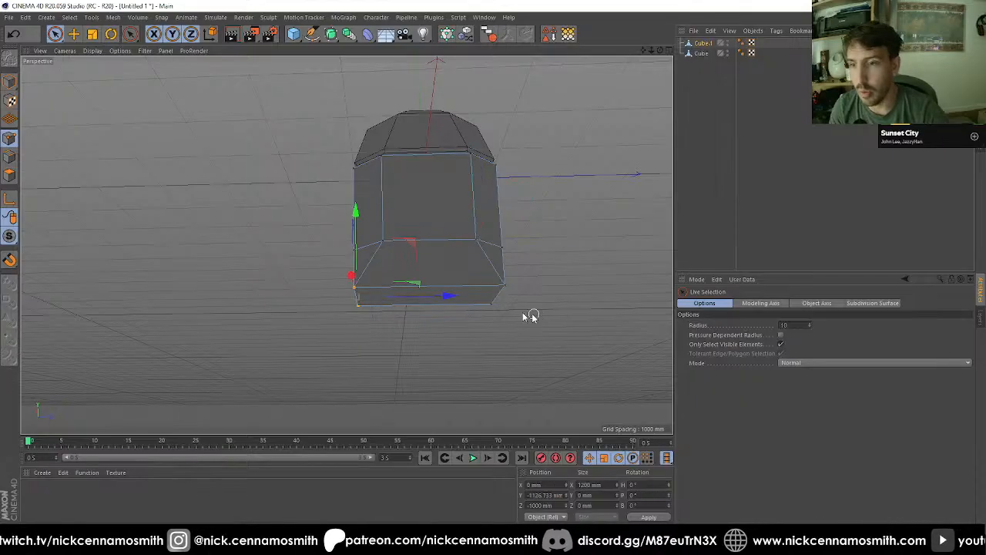
shift+drag(493, 309, 508, 286)
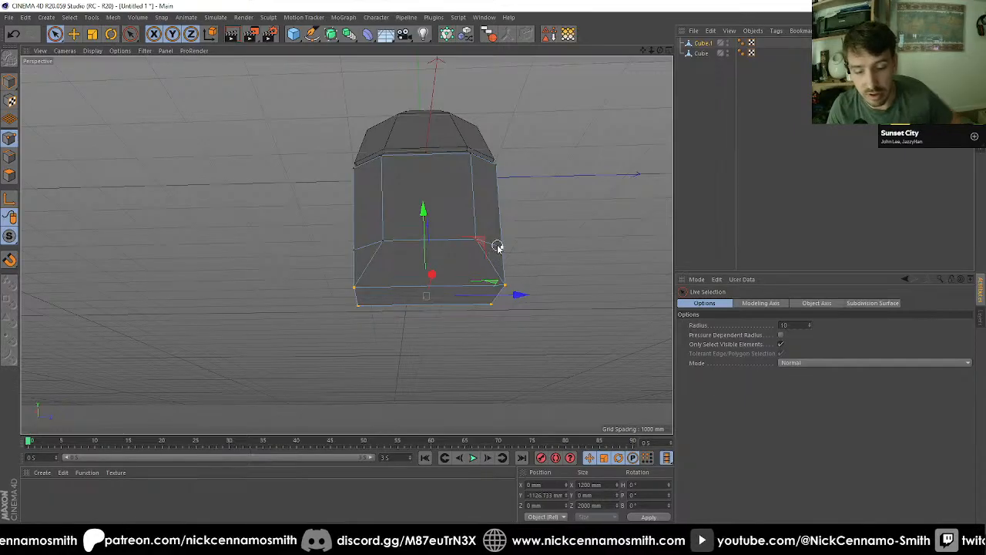
key(t)
drag(522, 296, 428, 258)
alt+middle_drag(436, 275, 460, 216)
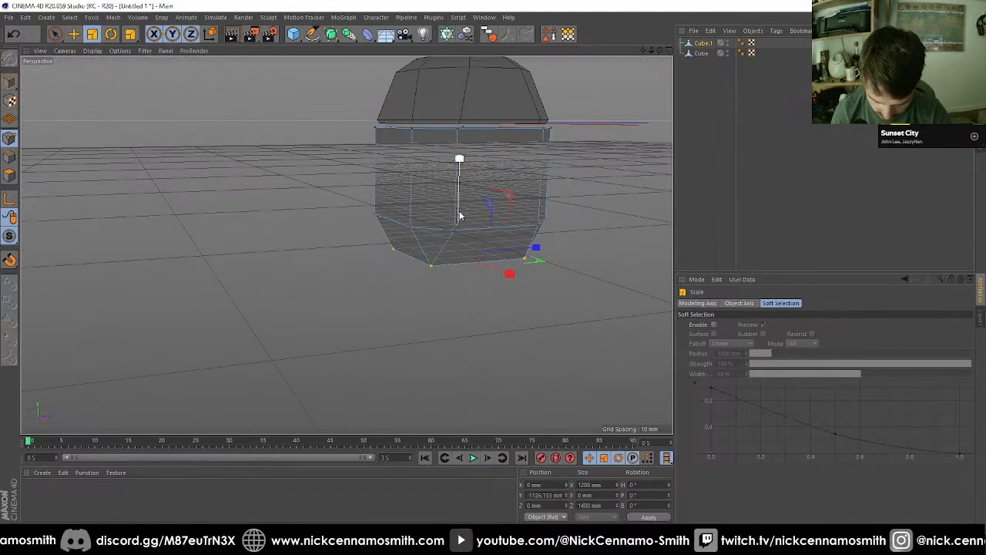
alt+drag(459, 216, 490, 238)
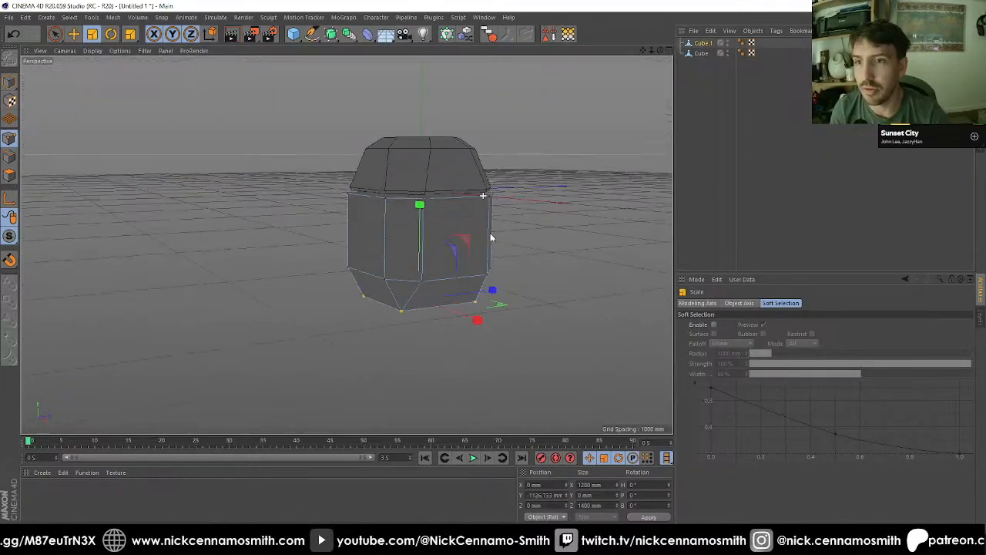
Step: Hide the grid in the perspective view using the viewport display filter
click(166, 51)
mouse_move(149, 52)
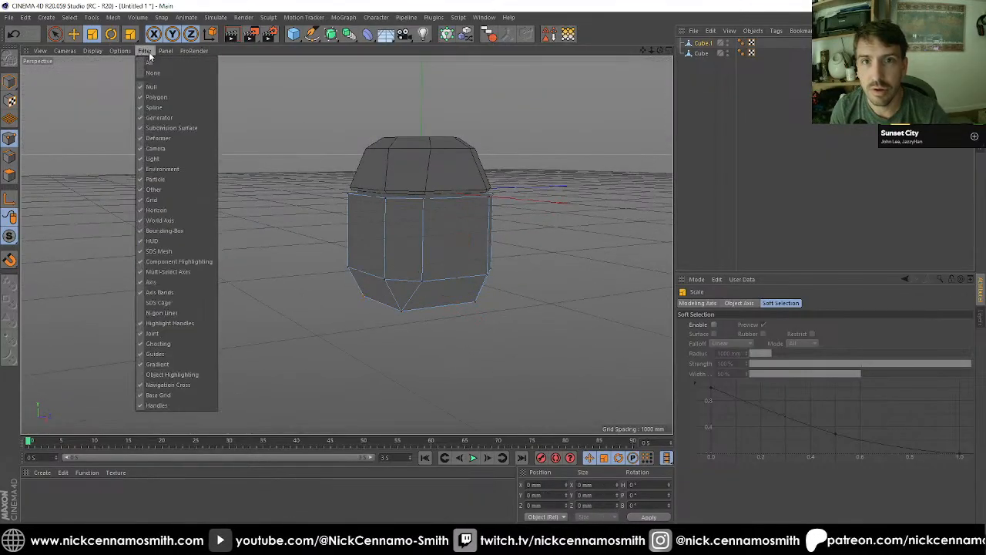
click(178, 202)
alt+drag(178, 204, 262, 204)
scroll(352, 300, up, 3)
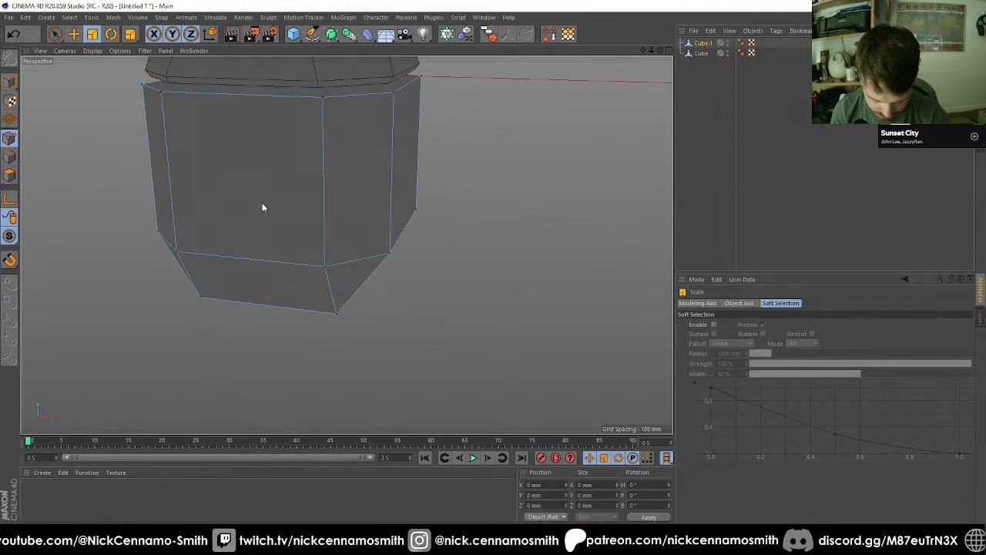
scroll(262, 204, down, 3)
alt+drag(319, 221, 396, 229)
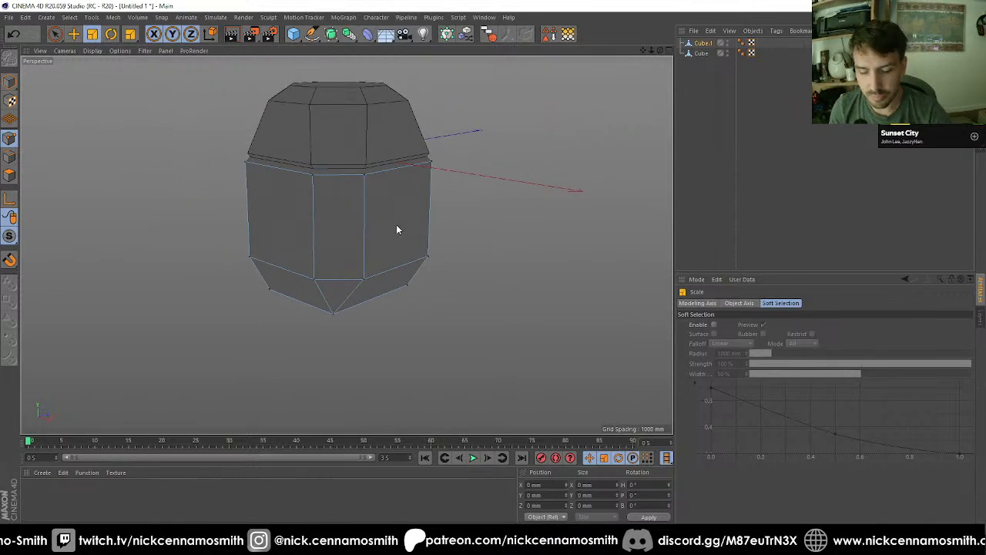
Step: Ring-select the body's vertical edges and make one Edge Cut at 50% with Create N-gons off
key(u)
key(b)
click(10, 156)
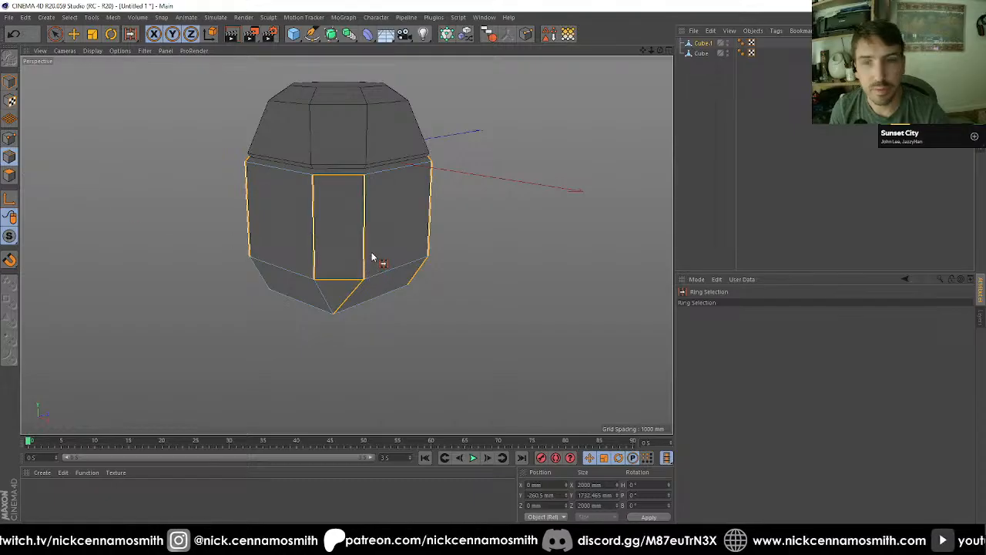
key(m)
key(f)
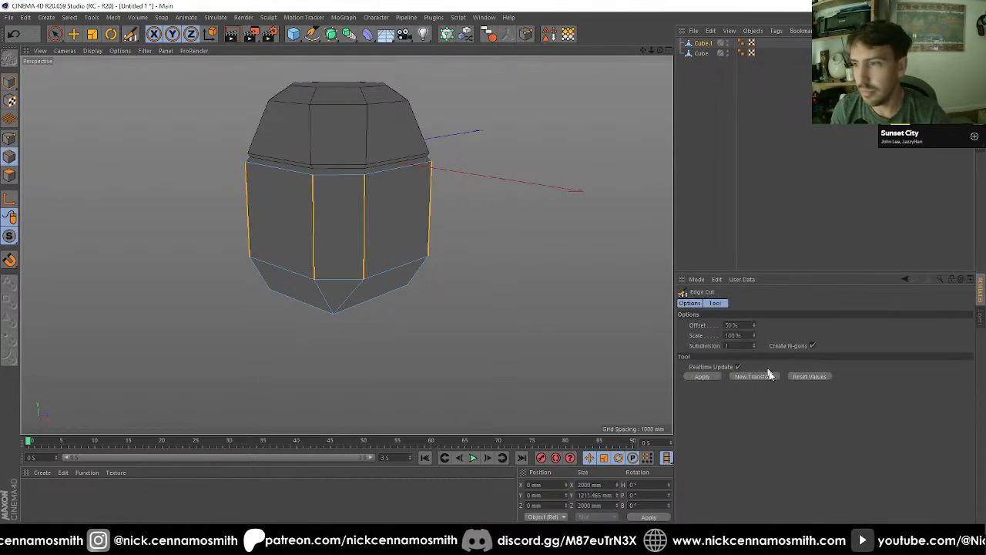
click(812, 346)
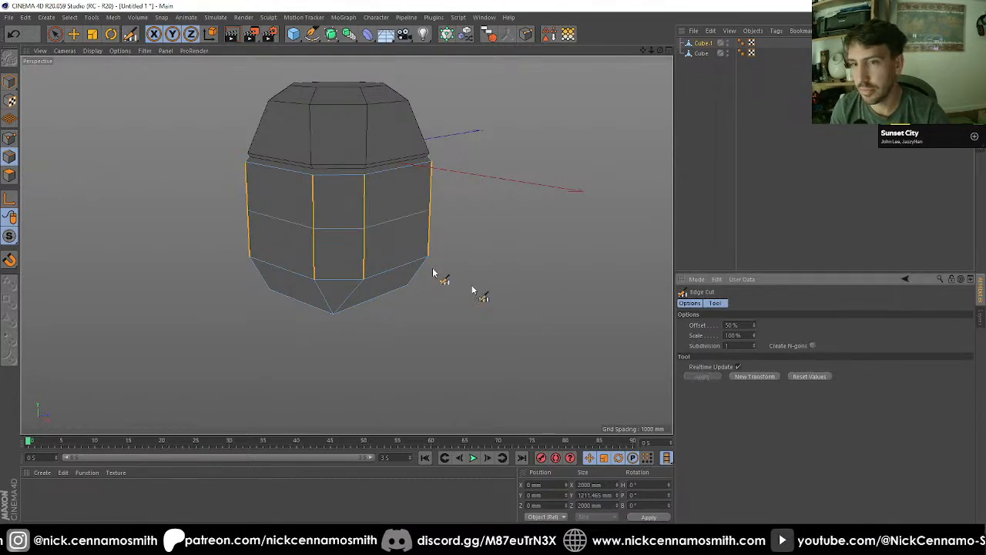
Step: In model mode, scale the whole body uniformly in the top view to about 1925 mm in X and Z
alt+drag(434, 273, 390, 134)
key(F2)
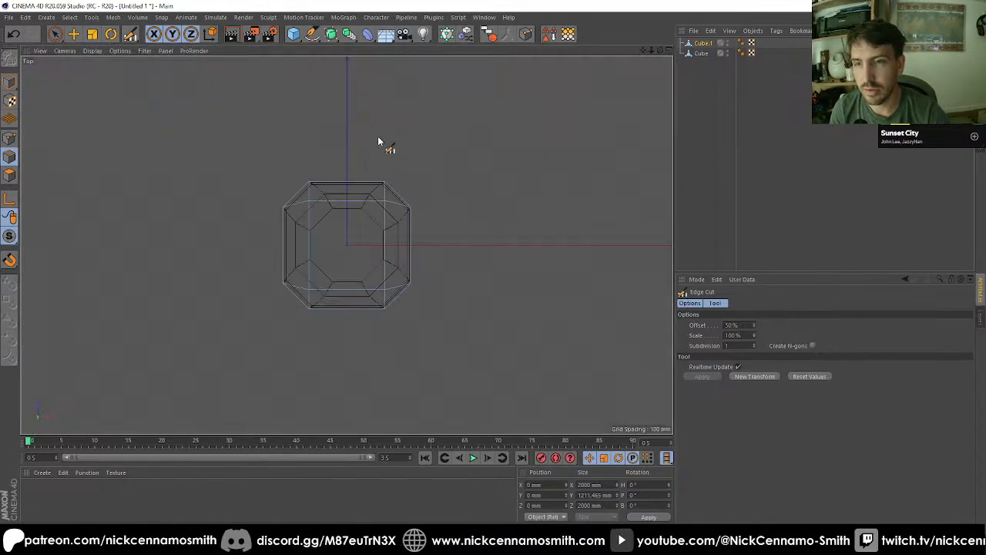
scroll(363, 236, up, 4)
click(9, 82)
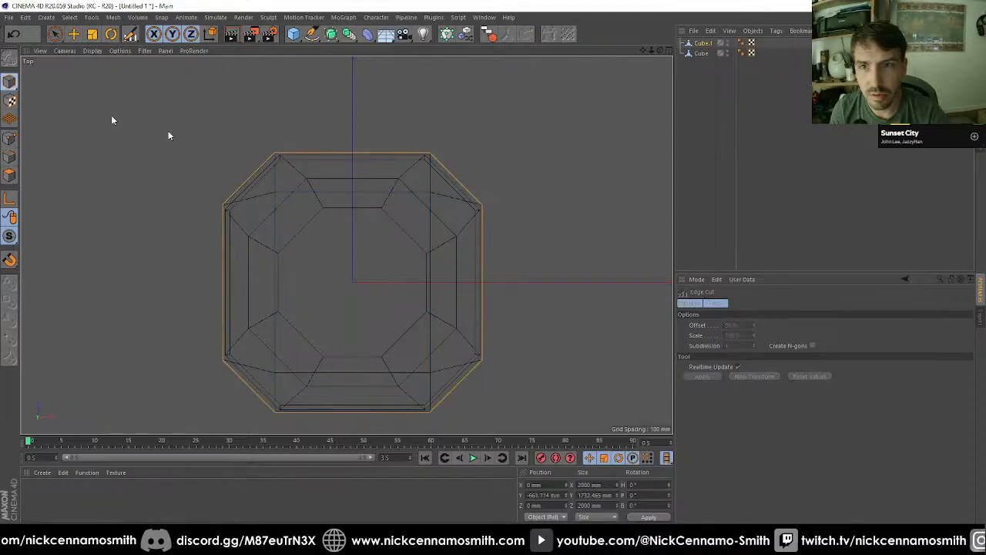
key(t)
drag(630, 198, 628, 190)
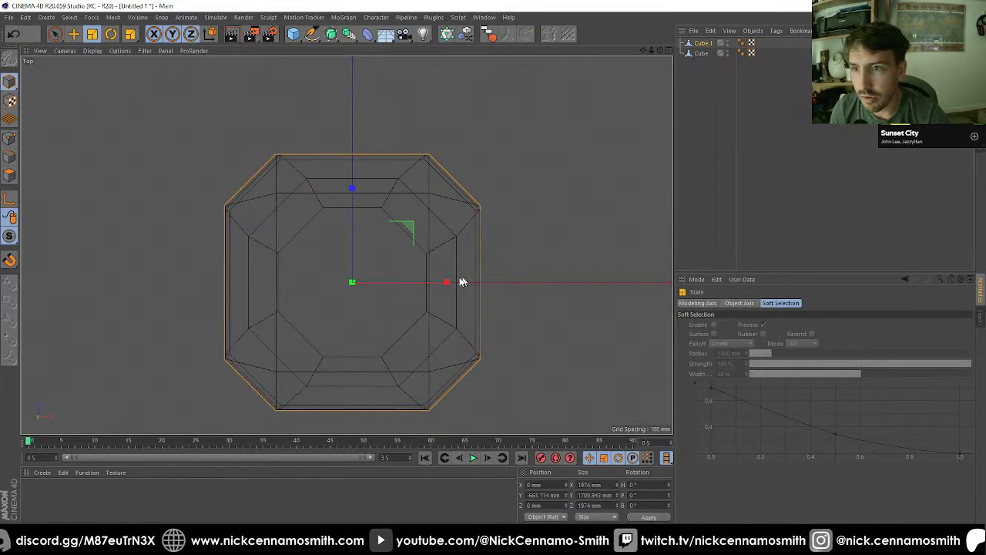
drag(529, 282, 546, 262)
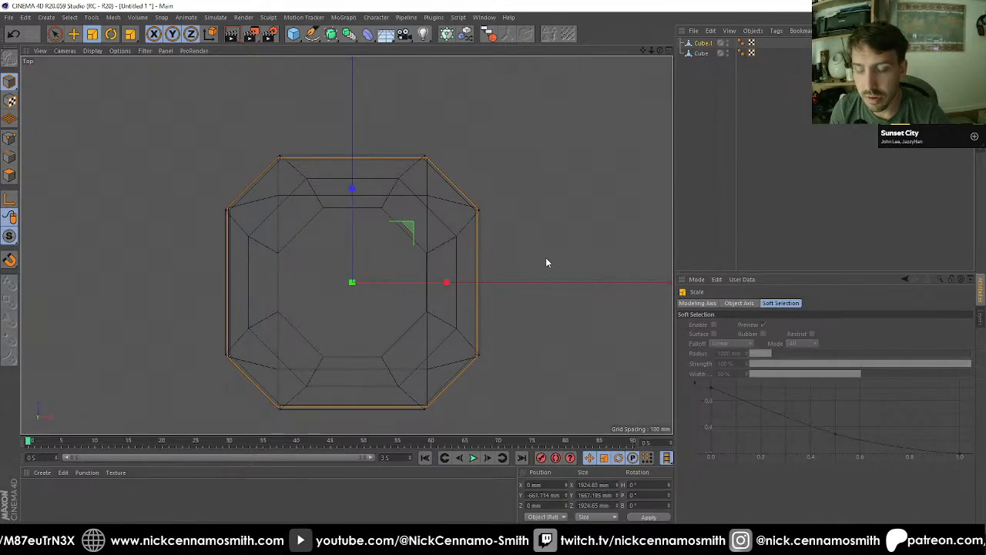
Step: Examine the fit between the cap and the body from several angles in the perspective view
key(F1)
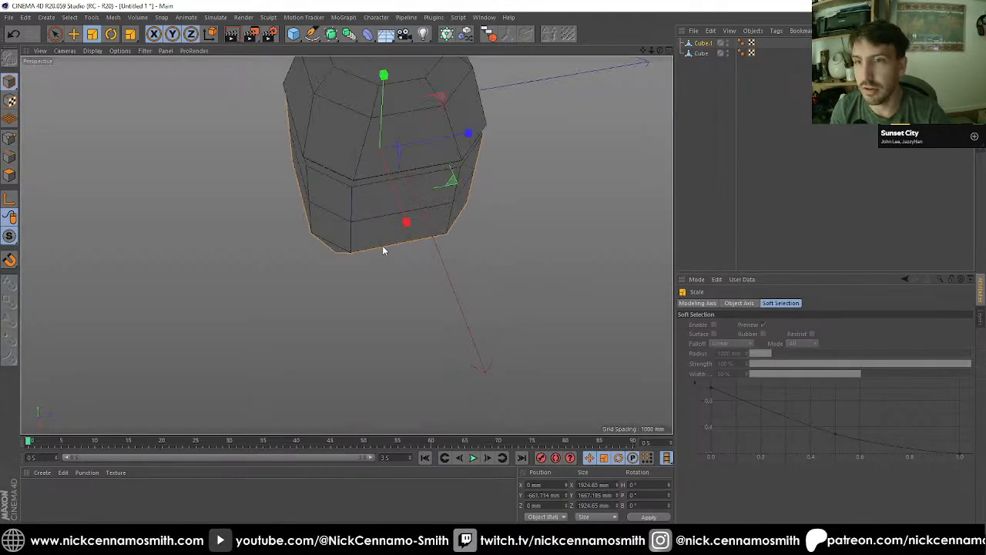
alt+drag(383, 249, 364, 315)
alt+right_drag(363, 315, 361, 251)
alt+drag(362, 250, 362, 214)
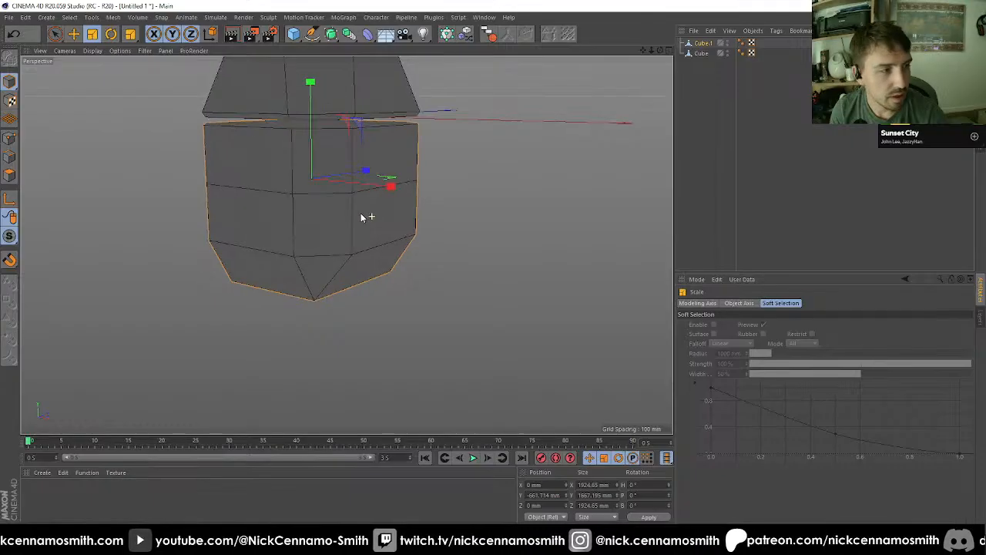
alt+middle_drag(362, 215, 407, 263)
alt+right_drag(406, 264, 333, 171)
alt+drag(334, 172, 260, 156)
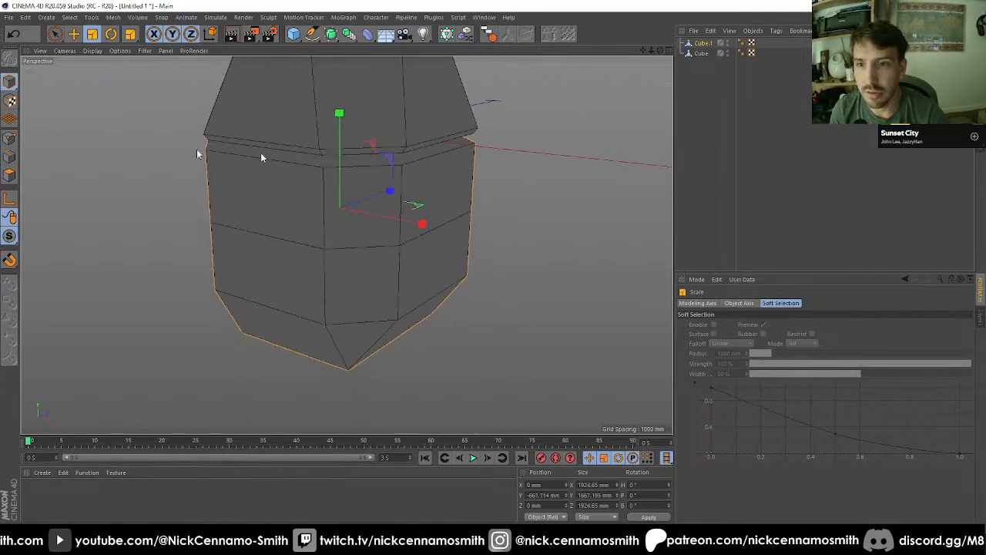
Step: Try another Edge Cut across the body's selected vertical edges and undo it
click(8, 158)
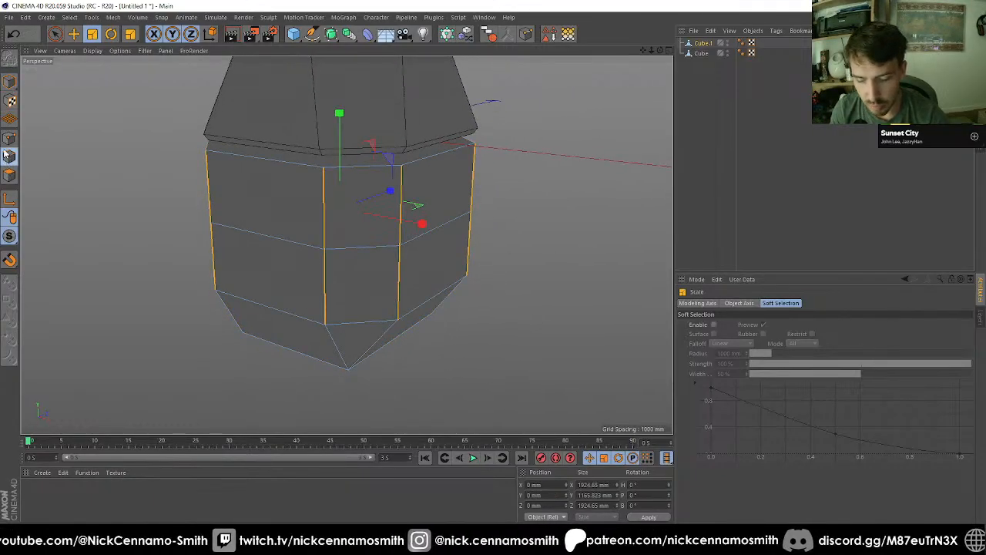
key(m)
key(f)
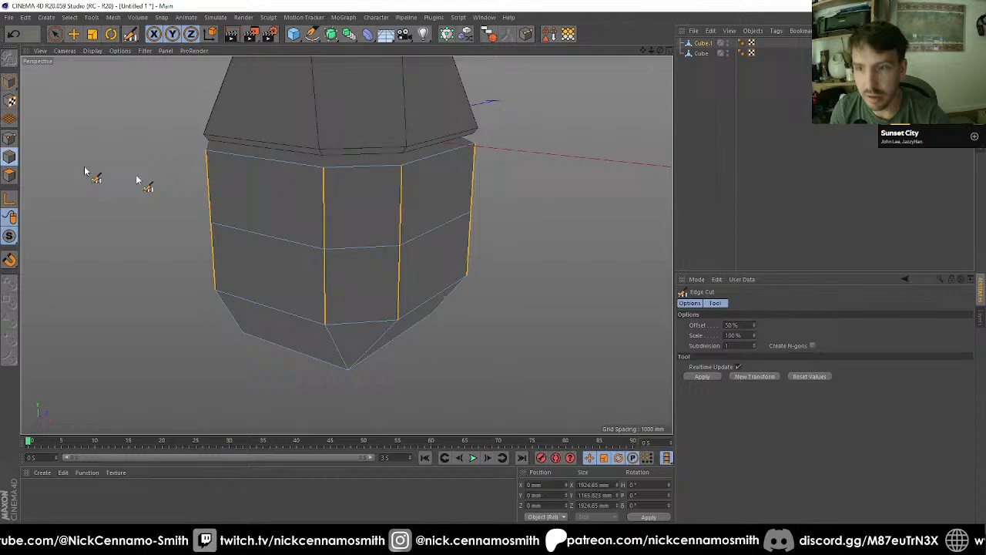
click(376, 171)
key(ctrl+z)
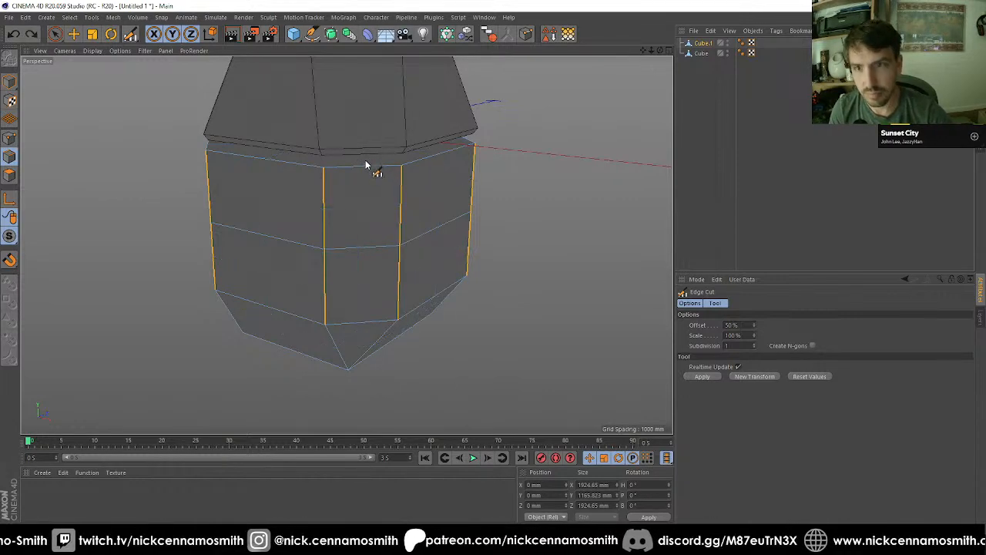
Step: Loop-select the edges around the body's upper rim and try a Chamfer bevel with a 50 mm offset
key(u)
key(b)
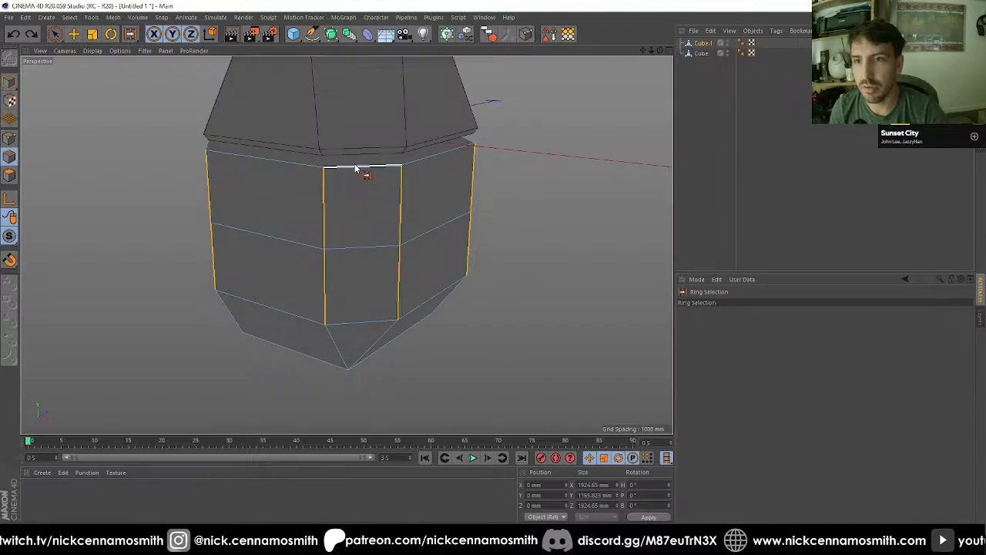
key(u)
key(l)
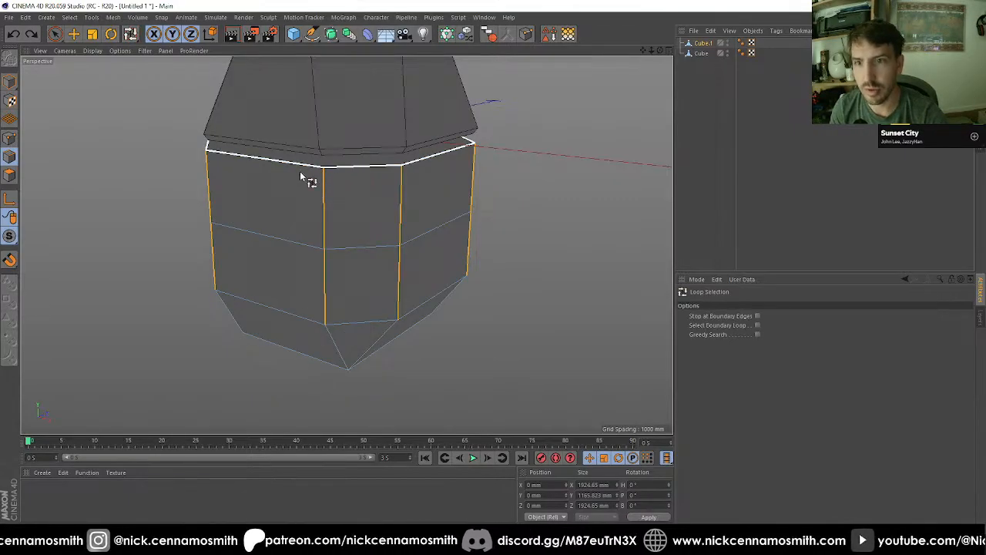
click(305, 171)
key(m)
key(s)
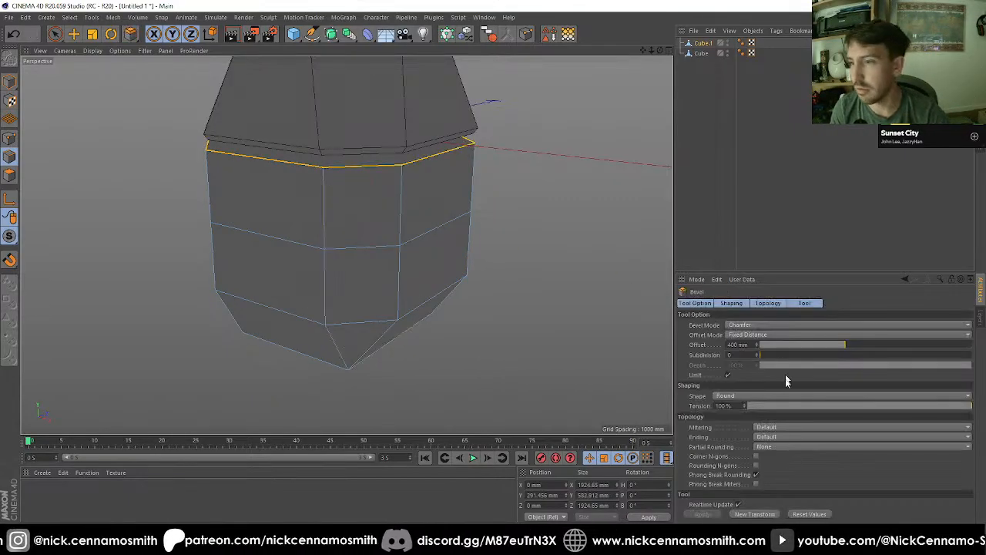
click(736, 345)
text(5)
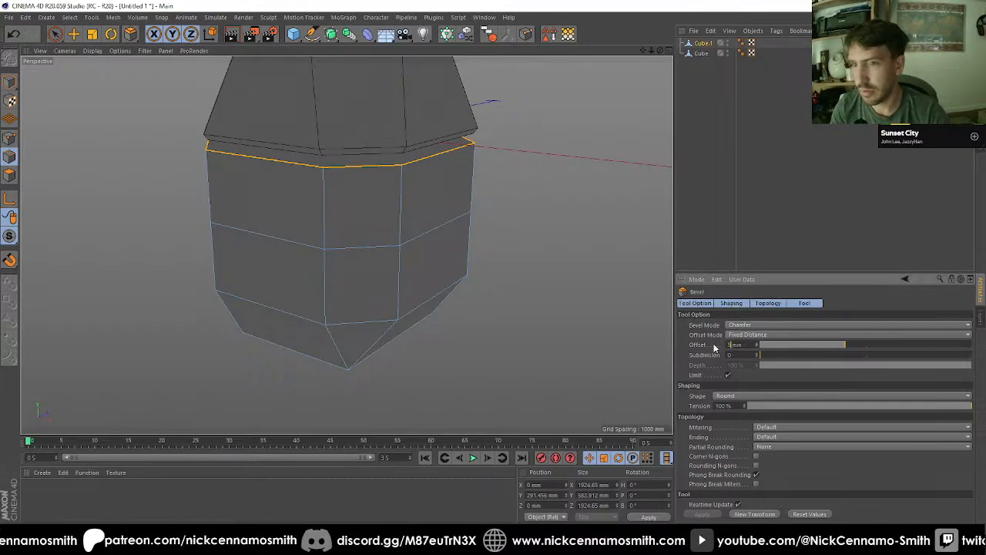
text(0)
key(Return)
alt+drag(403, 194, 426, 215)
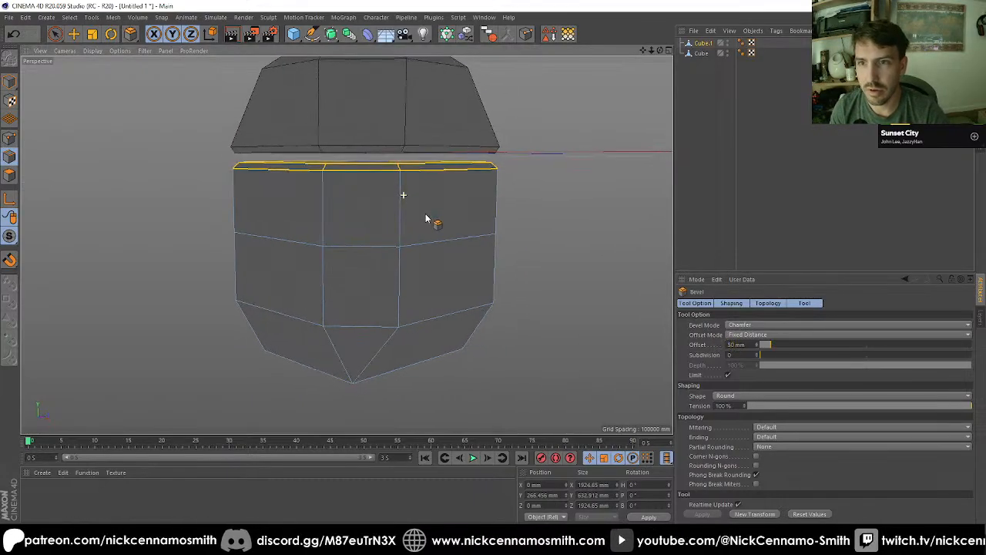
alt+middle_drag(427, 216, 463, 135)
alt+drag(469, 129, 539, 154)
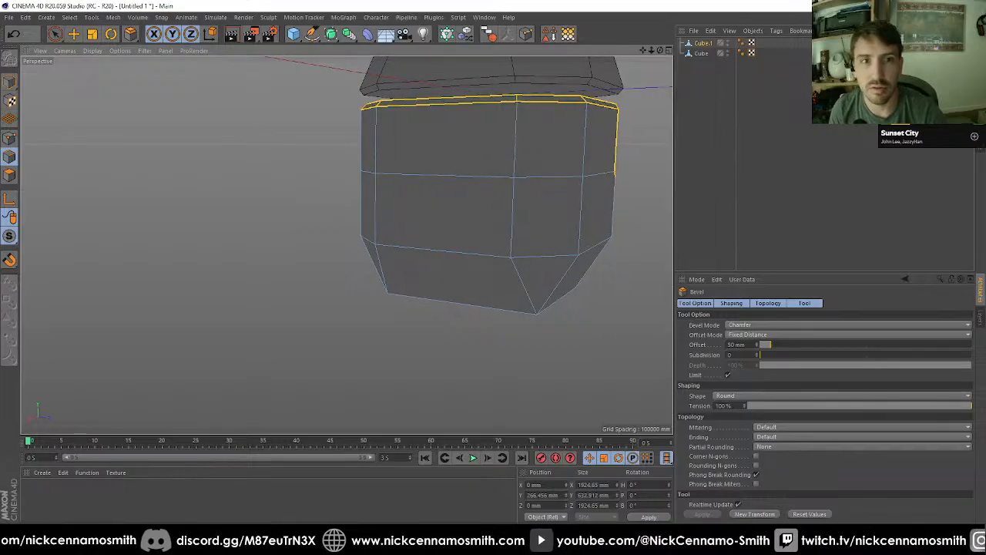
Step: Inspect the body's upper faces for stray bevelled edges in polygon mode and several views, and undo the bevel
click(55, 34)
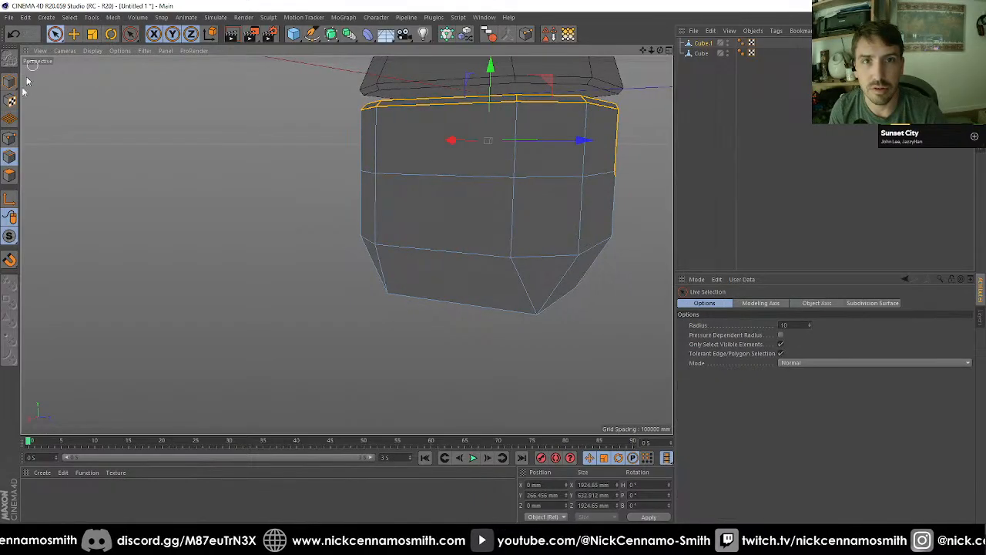
click(9, 176)
alt+drag(433, 205, 499, 201)
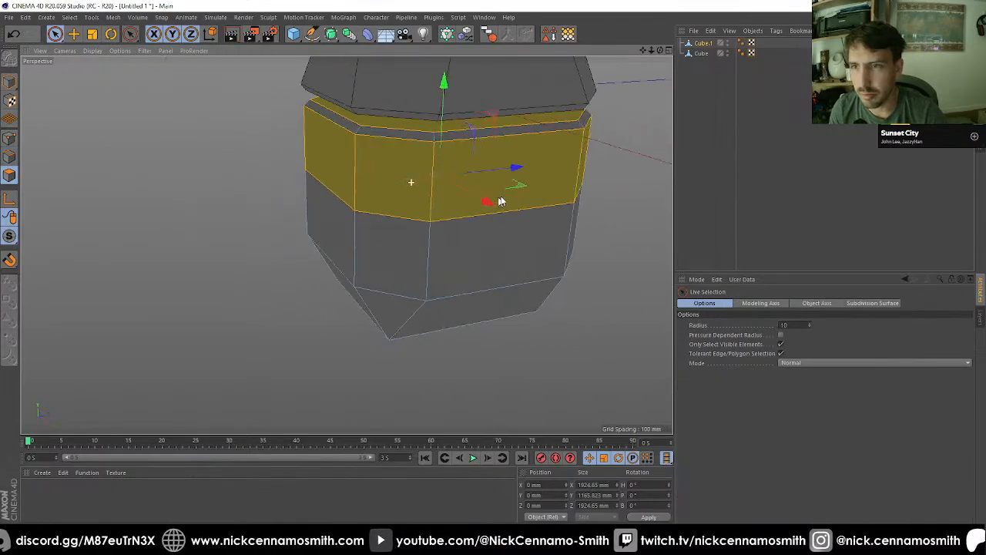
click(551, 168)
scroll(531, 173, down, 3)
alt+drag(502, 240, 385, 222)
key(F2)
key(F3)
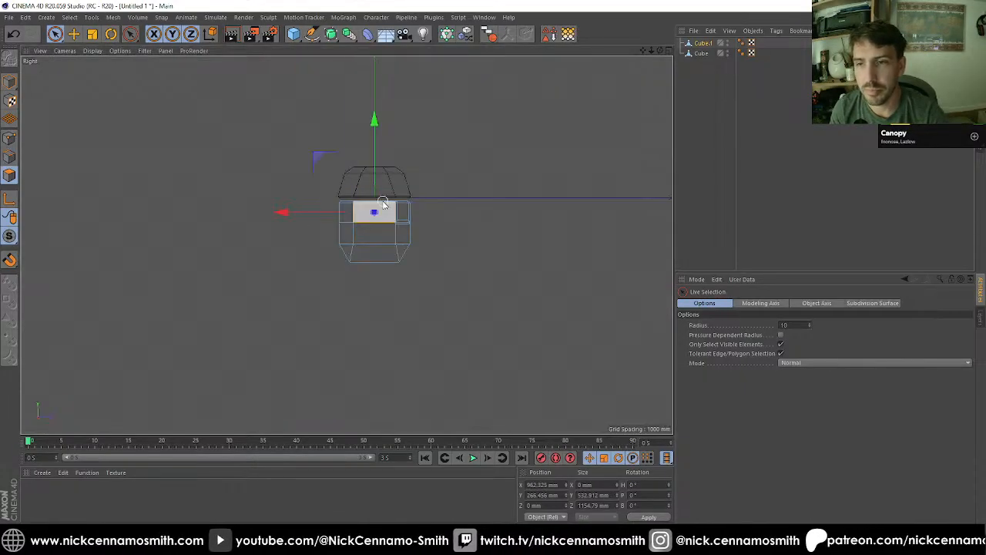
key(F4)
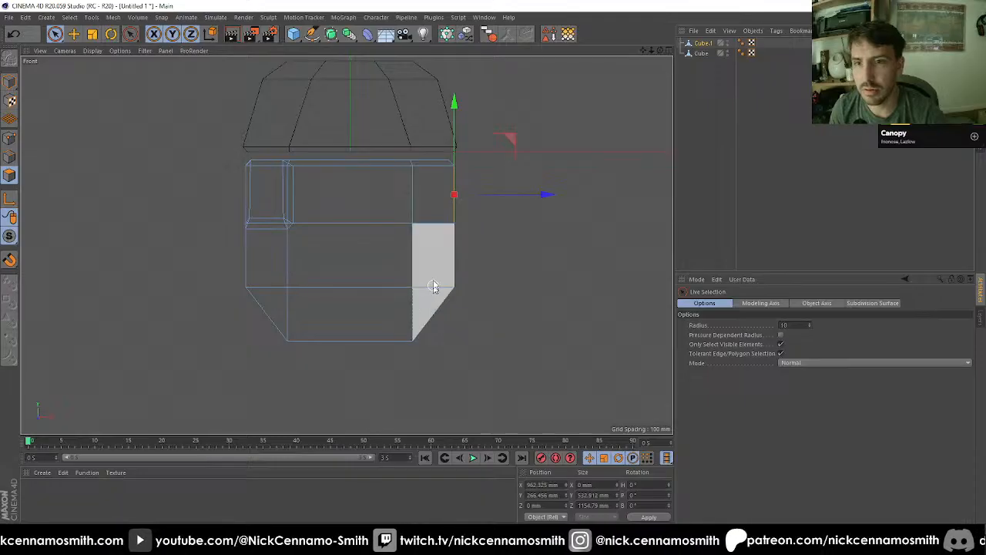
click(418, 255)
key(F1)
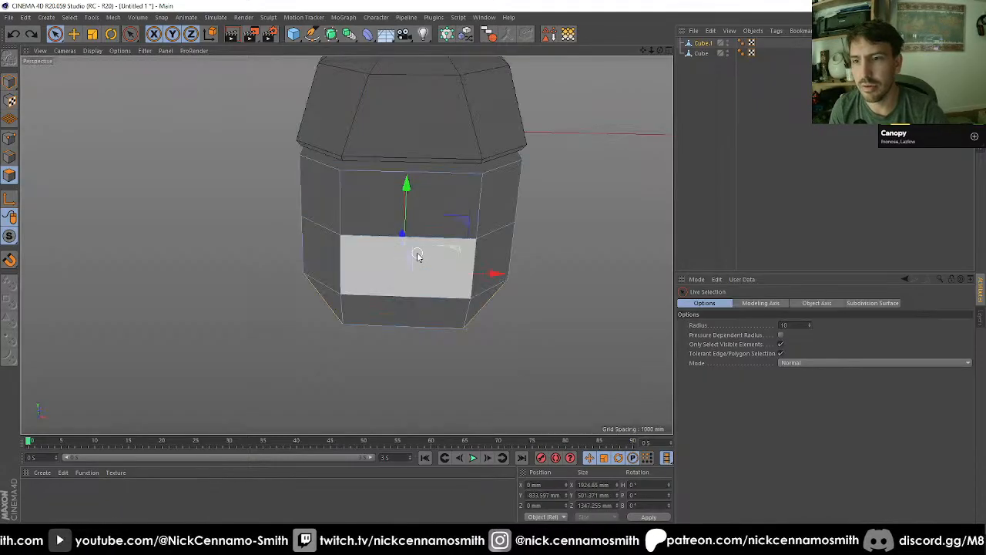
alt+drag(417, 251, 472, 210)
click(477, 208)
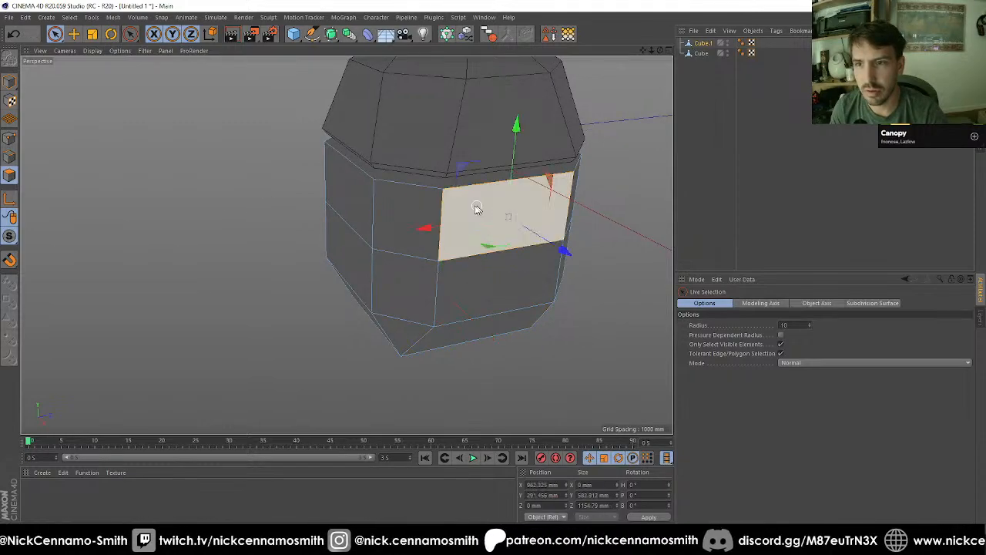
Step: Correct the body's edge selection so it holds only the complete upper rim loop, without the stray side edges
click(8, 158)
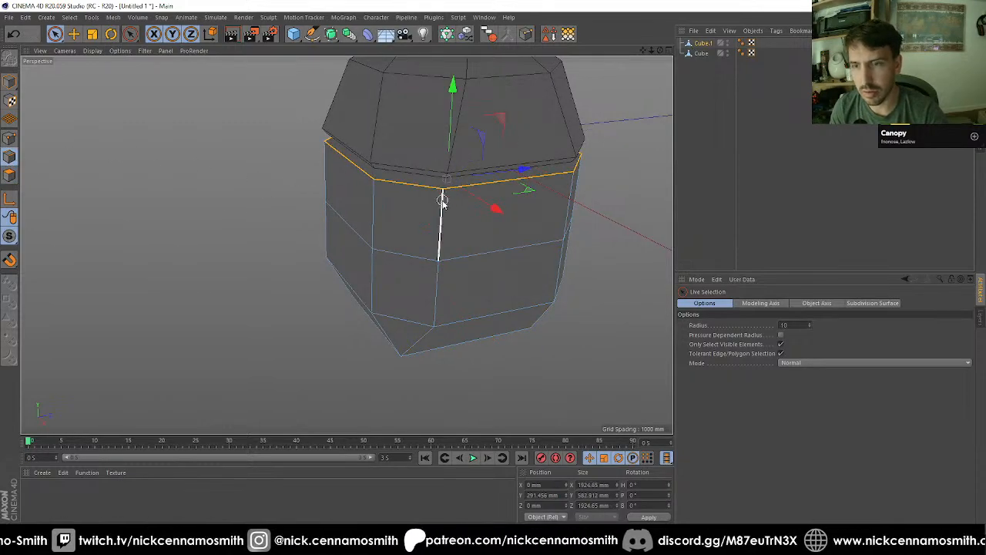
alt+drag(409, 209, 87, 253)
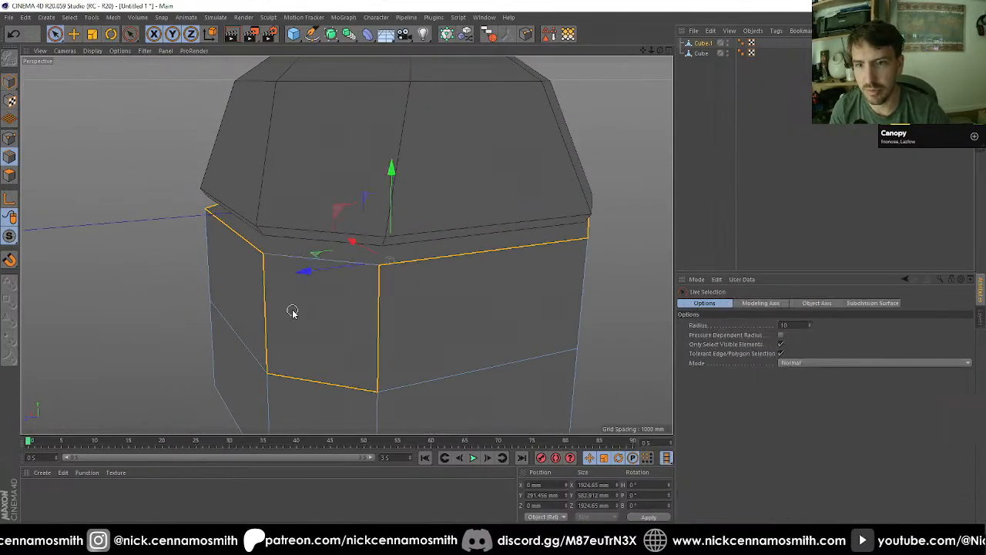
mouse_move(280, 311)
ctrl+mouse_down()
mouse_move(300, 377)
mouse_move(368, 327)
mouse_move(354, 312)
ctrl+mouse_up()
shift+click(333, 251)
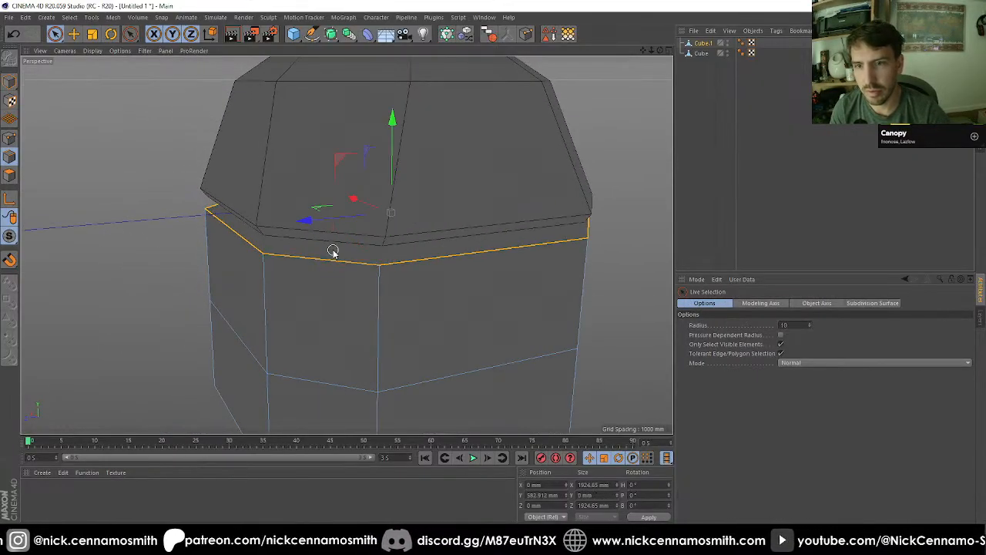
Step: Bevel the body's upper rim loop in Chamfer mode with a 50 mm offset and check it all around
key(m)
key(s)
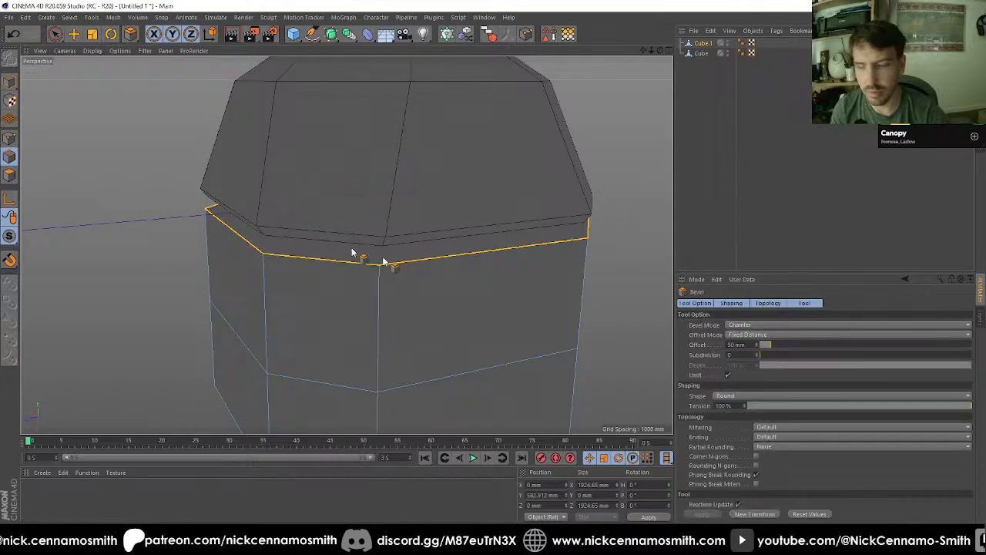
click(745, 516)
alt+drag(444, 308, 252, 219)
scroll(254, 201, down, 8)
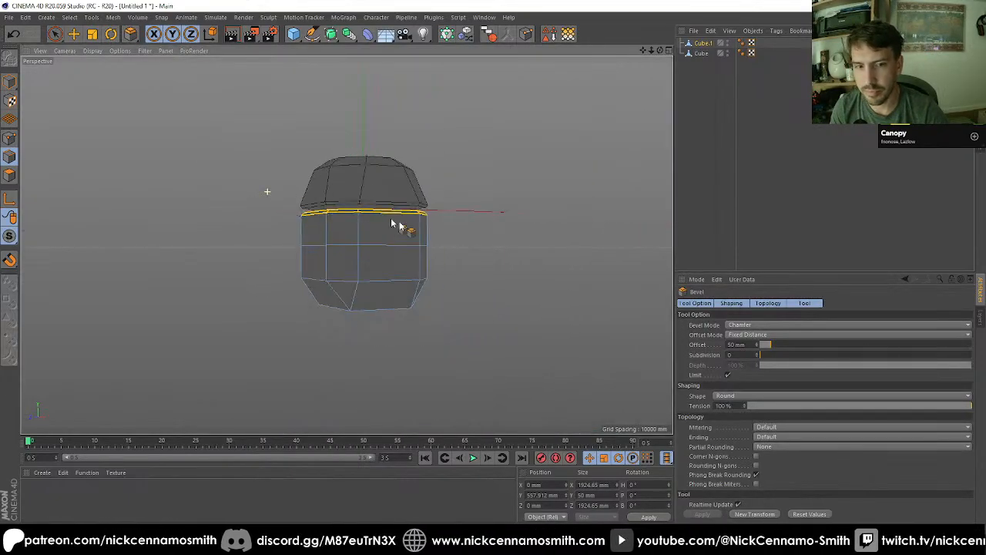
scroll(432, 226, up, 3)
alt+drag(434, 227, 473, 205)
alt+middle_drag(402, 223, 345, 245)
scroll(345, 245, up, 3)
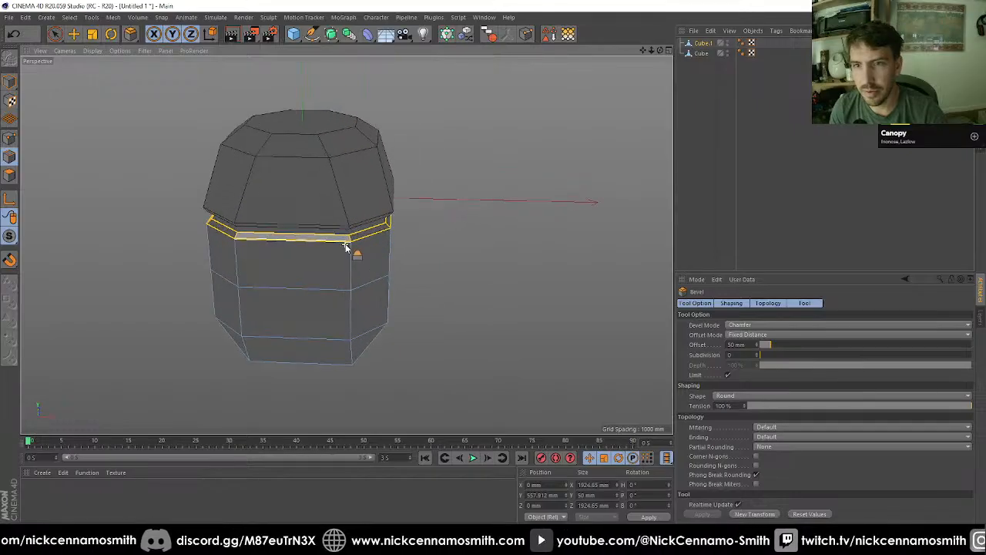
alt+drag(345, 246, 334, 205)
Step: Rename the cap object as head and the lower object as body, and list head above body
click(79, 37)
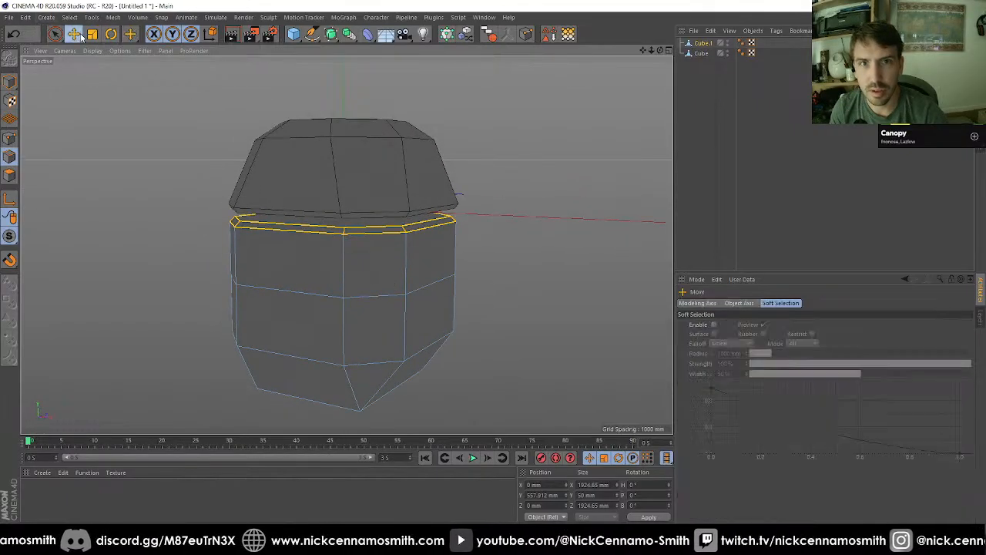
alt+drag(355, 263, 600, 202)
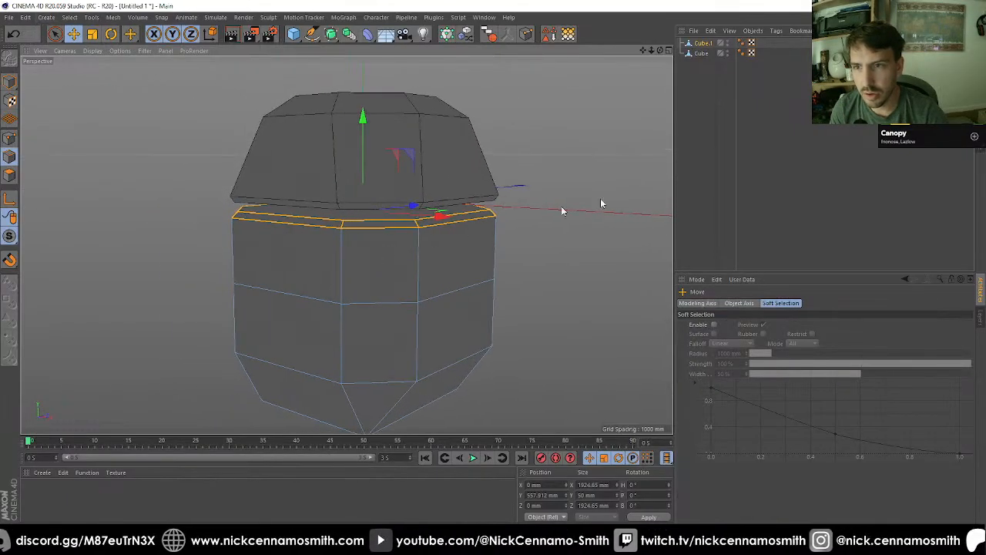
click(691, 177)
click(701, 53)
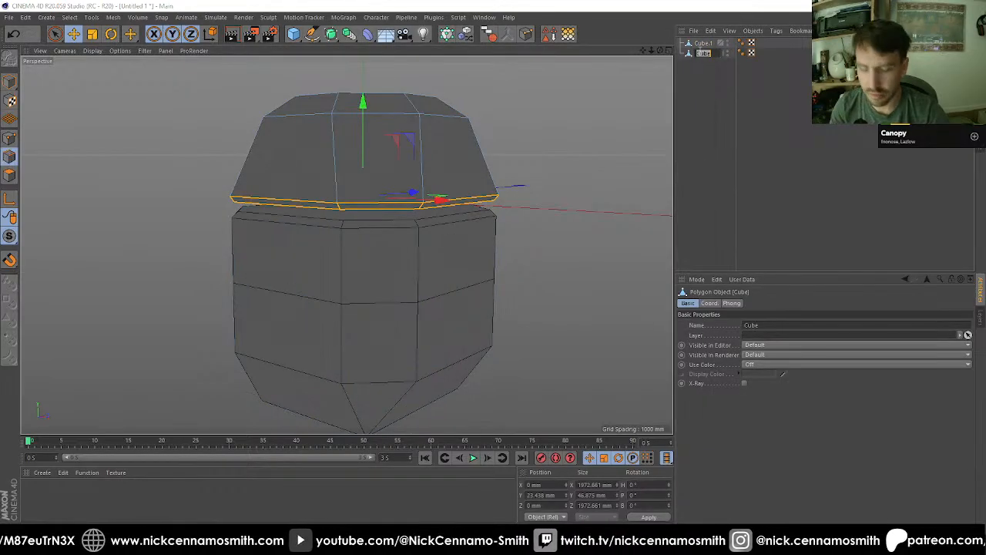
click(701, 43)
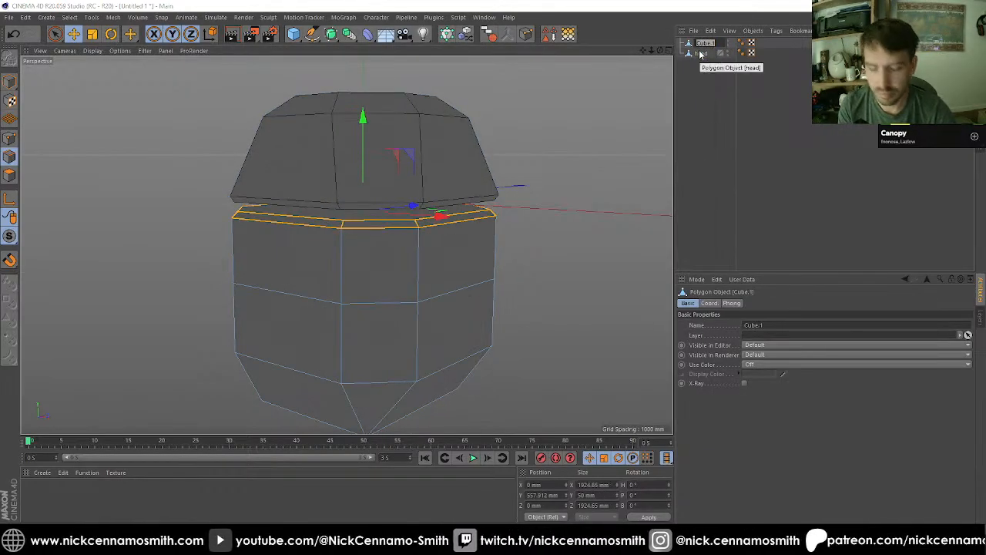
text(body)
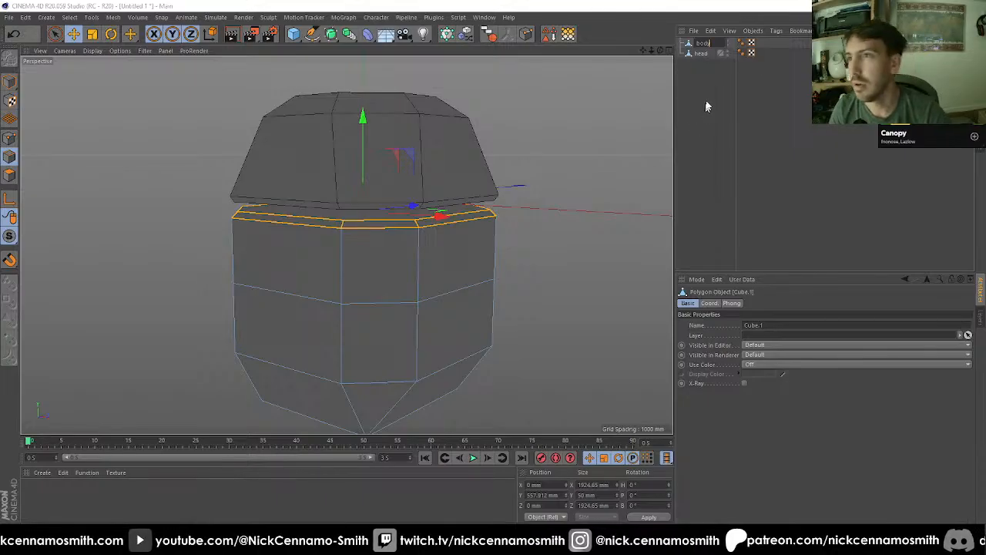
key(Return)
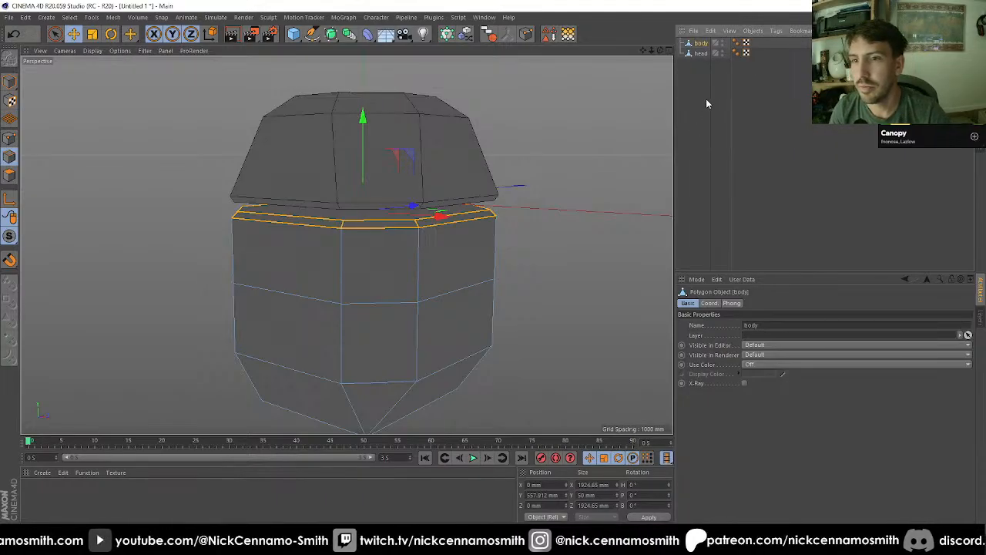
click(700, 53)
drag(696, 47, 704, 80)
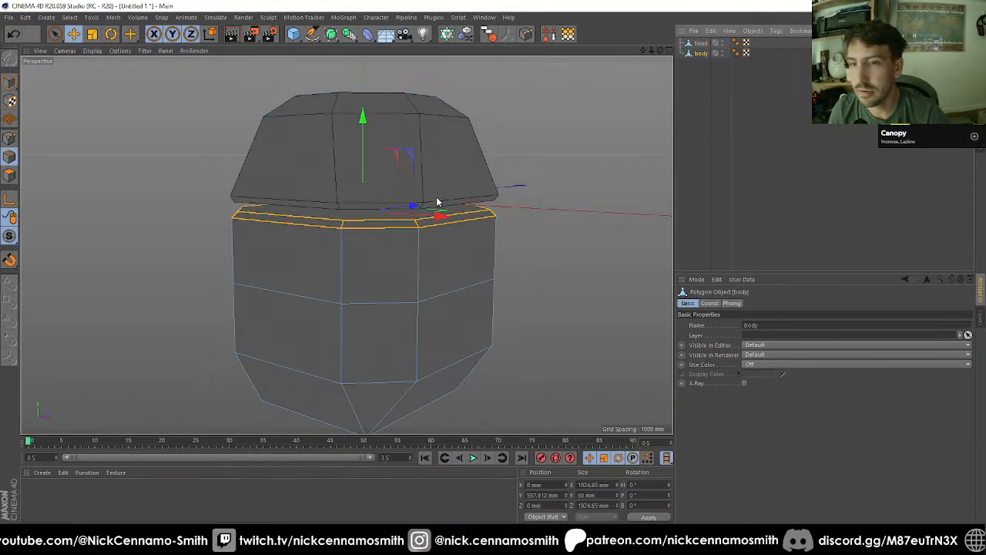
Step: In the front view, ring-select the body's central horizontal edges and make one Edge Cut at 50%
scroll(420, 246, down, 2)
alt+drag(403, 304, 318, 275)
key(F3)
key(F4)
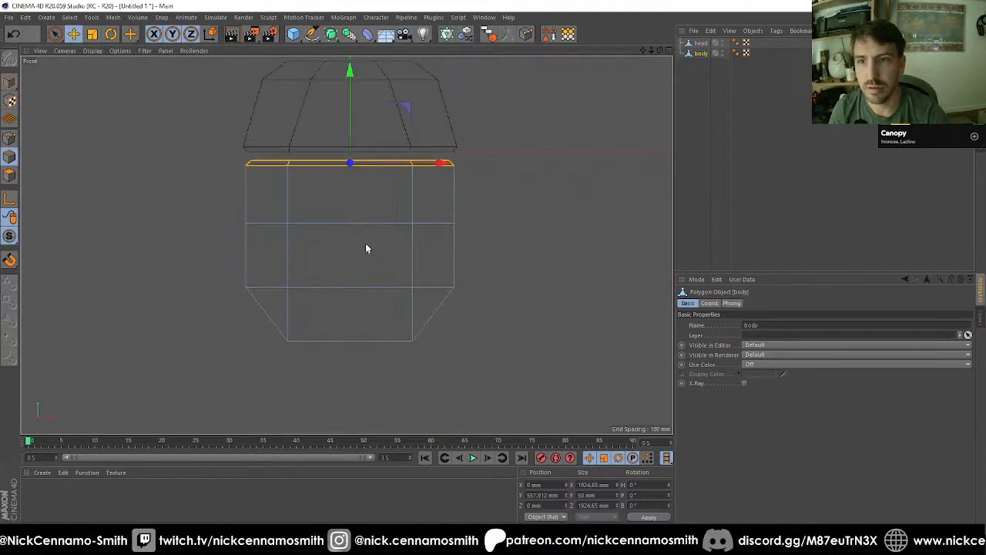
right_click(75, 112)
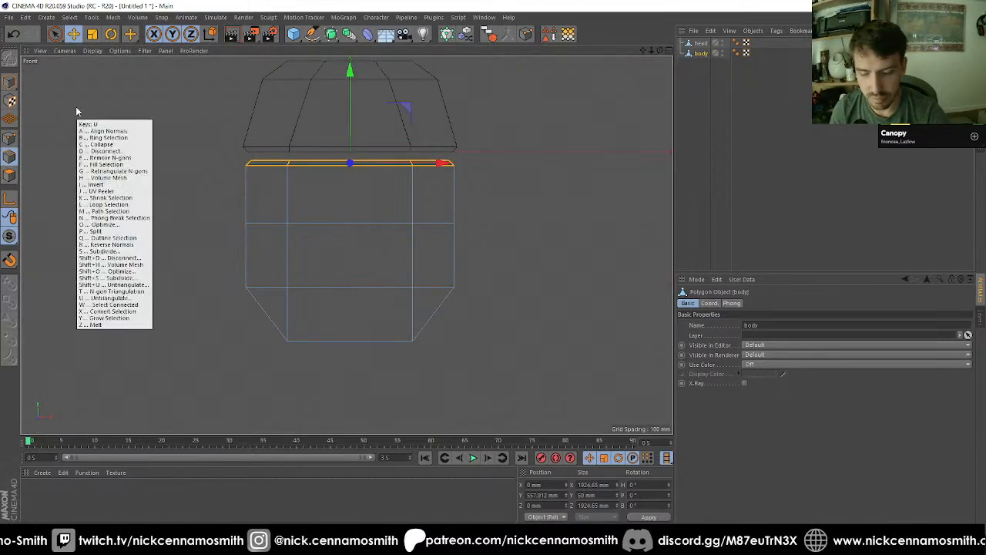
click(100, 143)
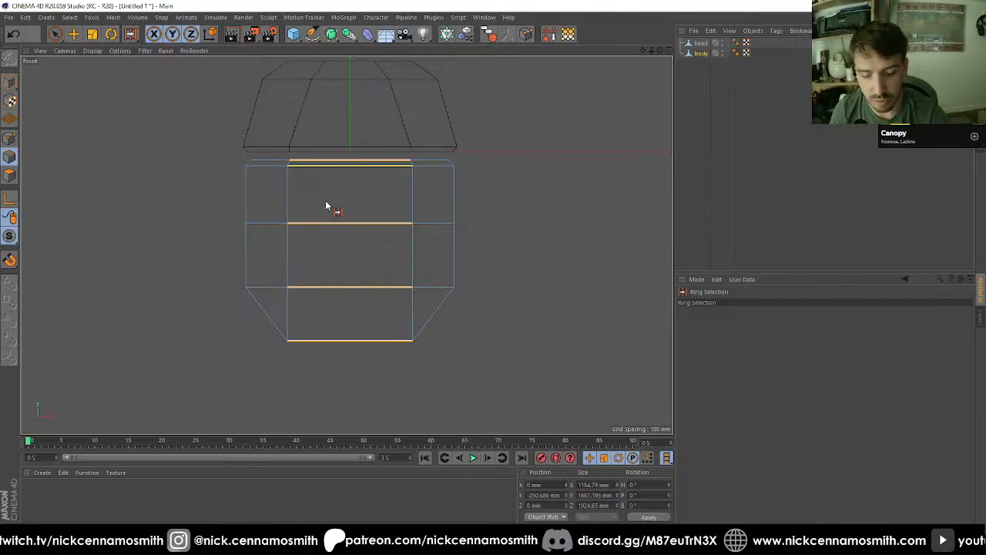
key(m)
key(f)
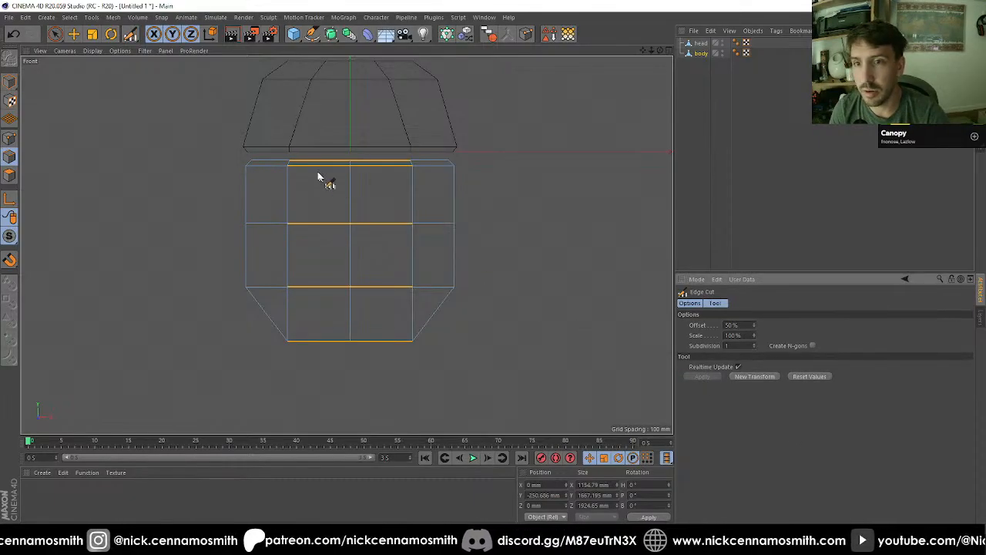
Step: Box-select all points on the body's negative X half in the front view and delete them
click(10, 139)
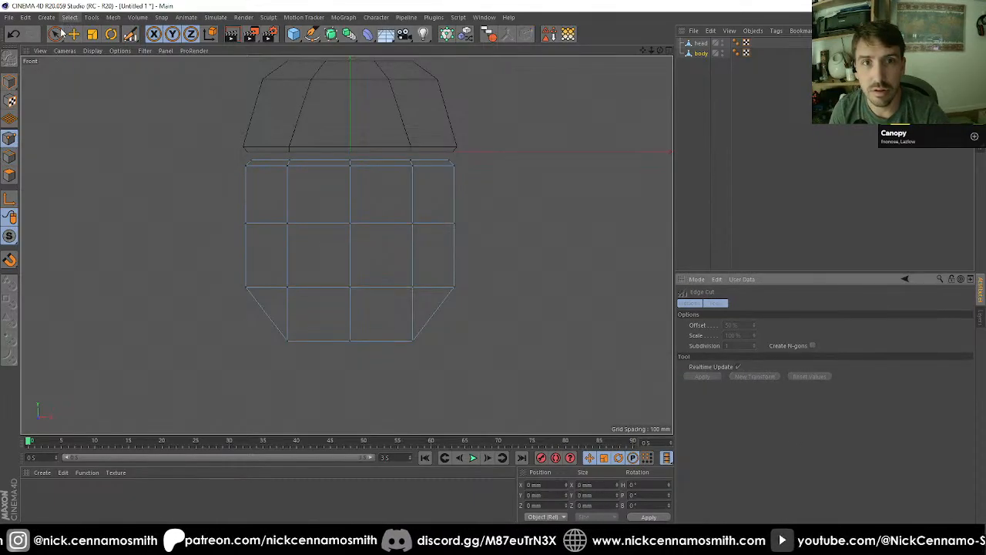
click(60, 33)
click(112, 73)
drag(136, 103, 328, 362)
key(Delete)
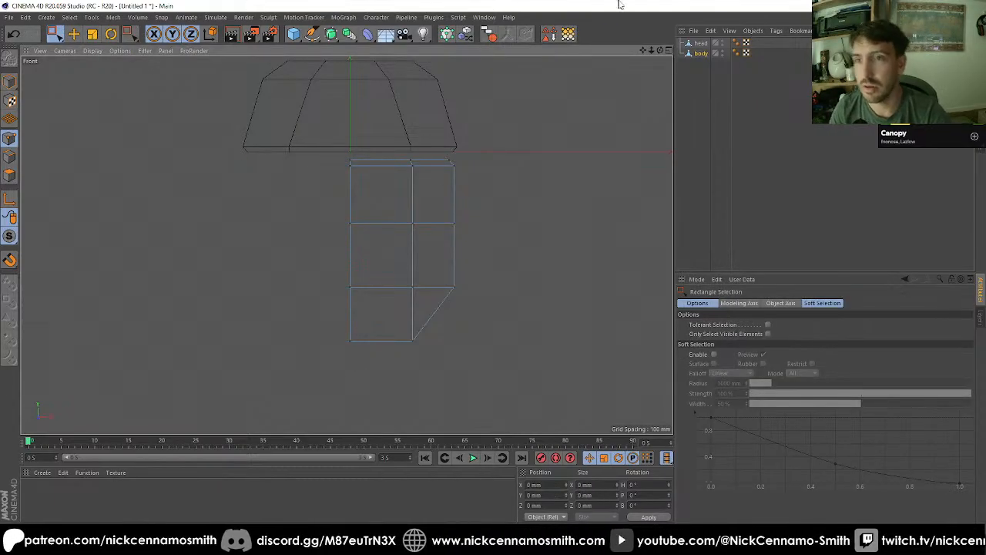
Step: Isolate the body with viewport solo and inspect the open half in the perspective view
key(F1)
alt+drag(429, 208, 330, 218)
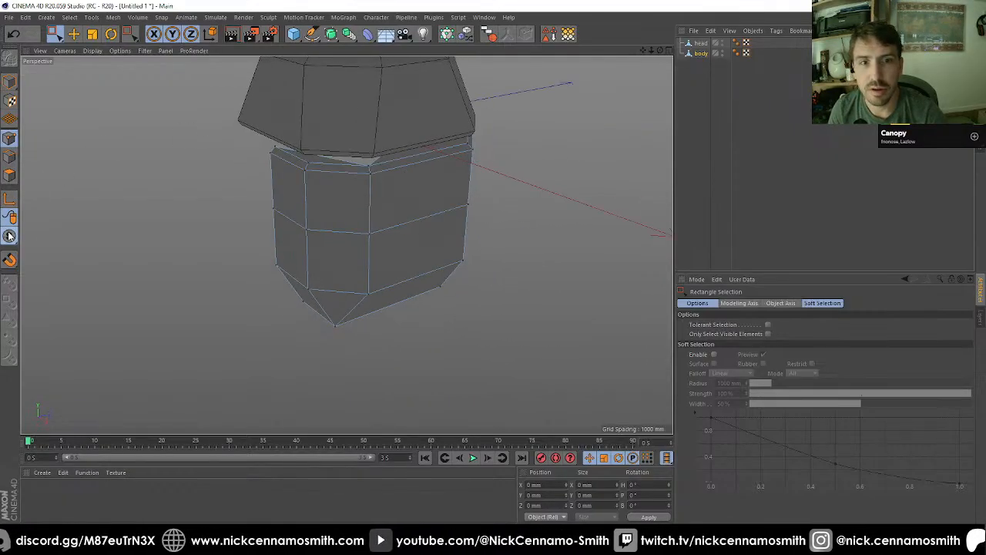
drag(9, 236, 61, 268)
alt+middle_drag(346, 212, 359, 256)
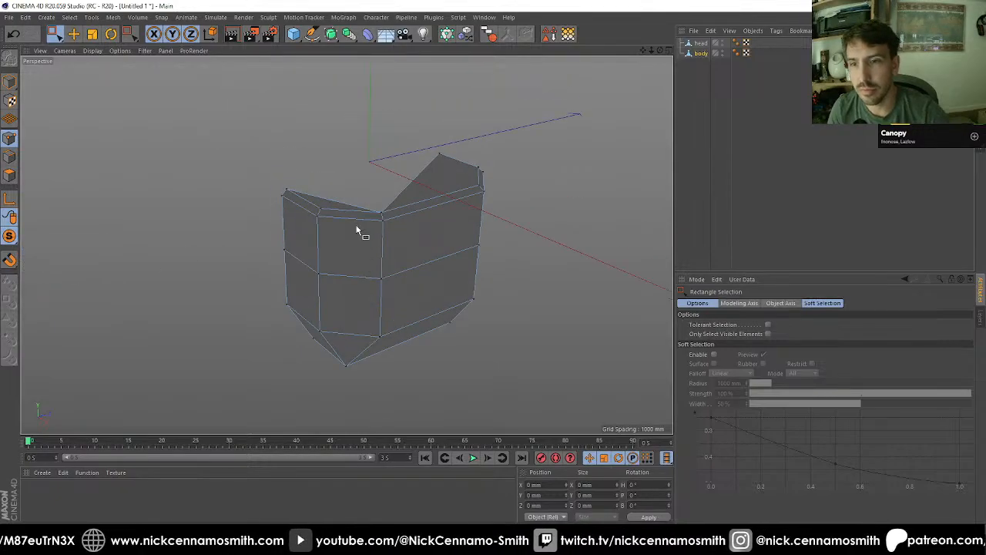
Step: Undo the half deletion and the central edge cut on the body, and return to edge mode
key(ctrl+z)
key(ctrl+z)
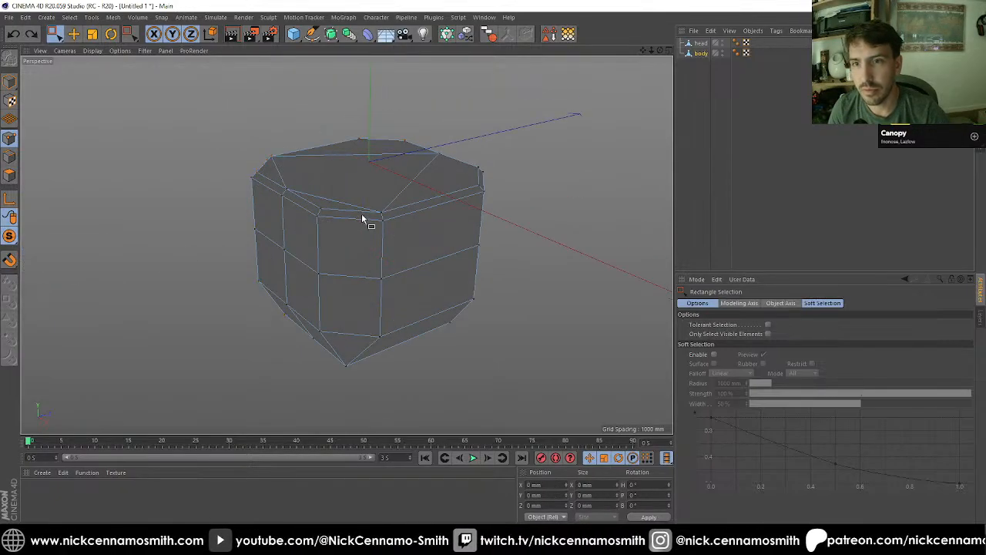
click(10, 157)
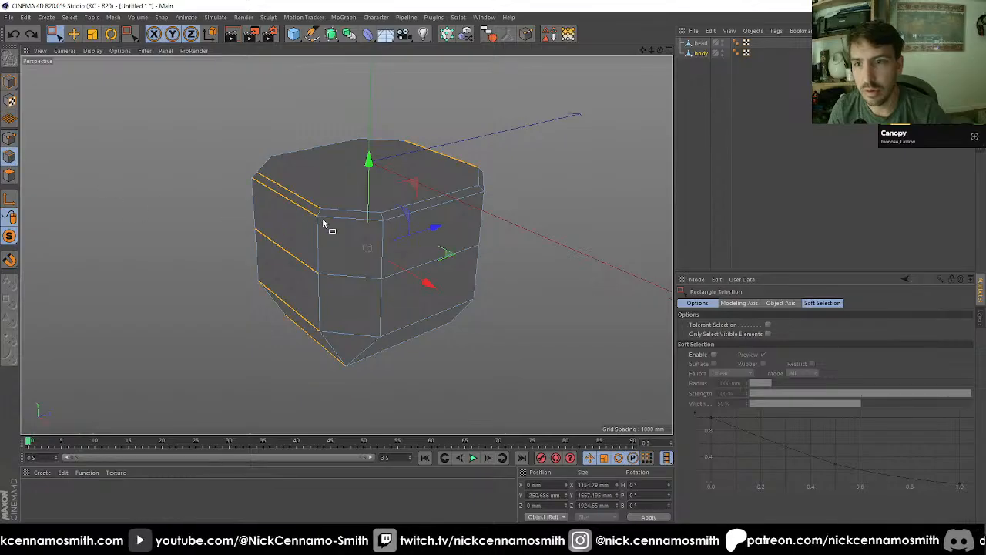
Step: With the Polygon Pen, draw two edges across the body's top cap, joining the opposite corners of the front and back sides
alt+drag(324, 223, 265, 224)
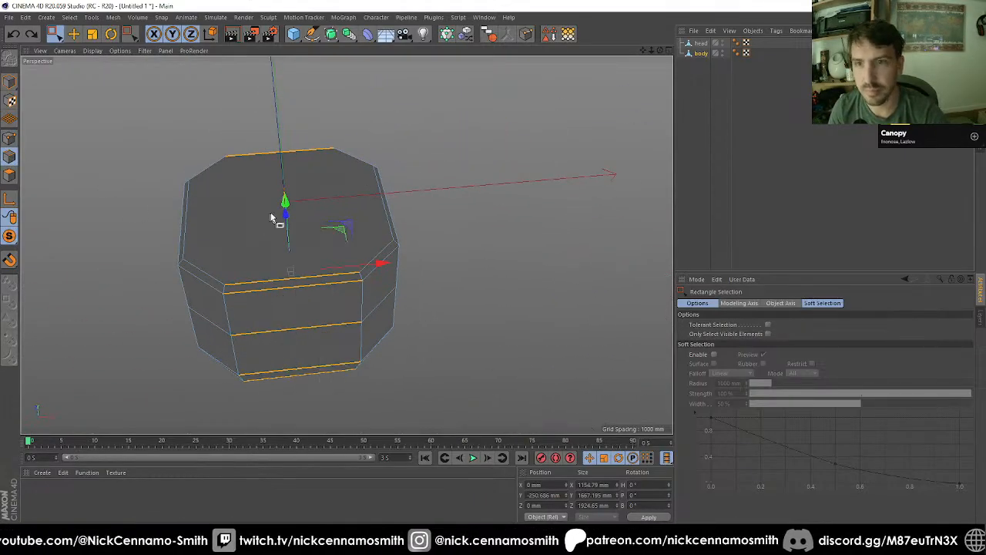
key(m)
key(e)
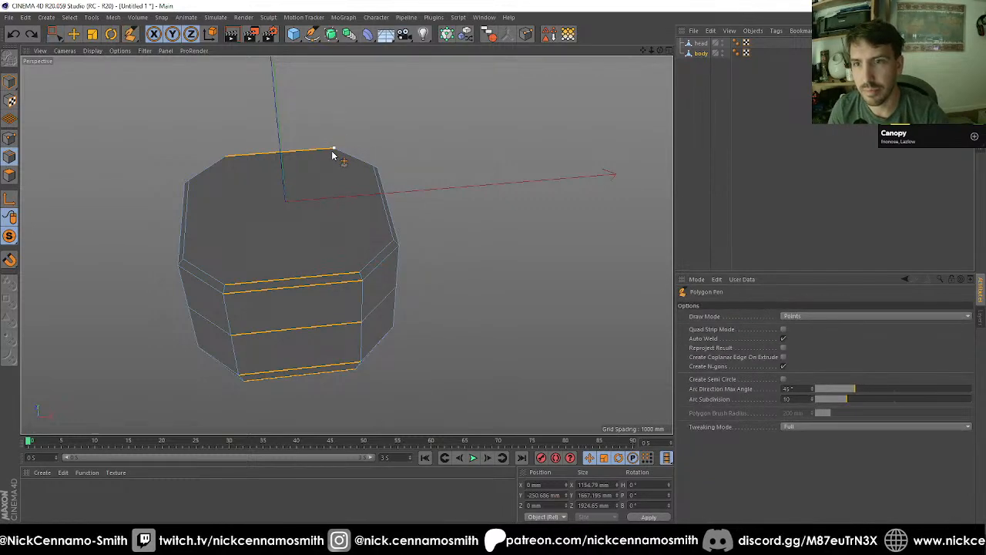
click(333, 150)
click(360, 275)
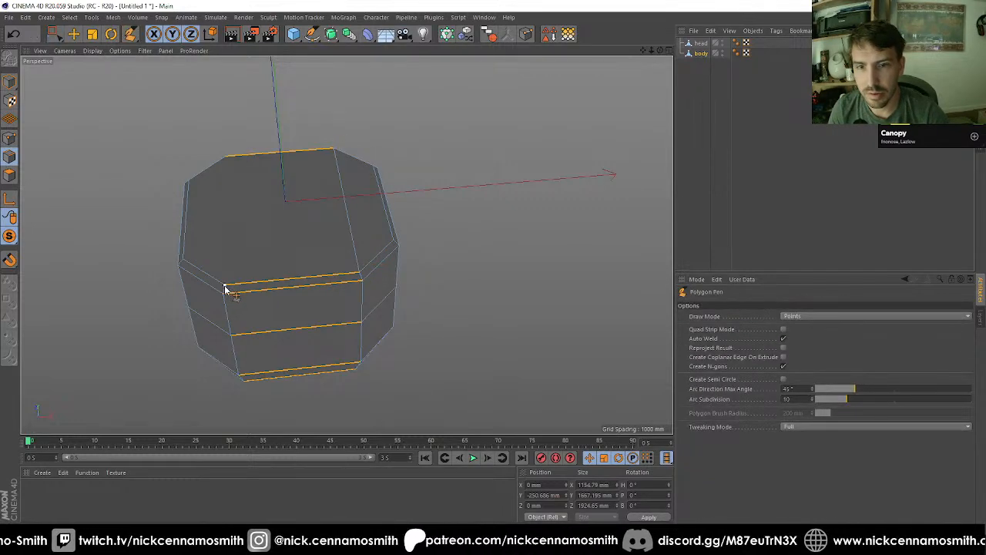
click(225, 287)
click(225, 158)
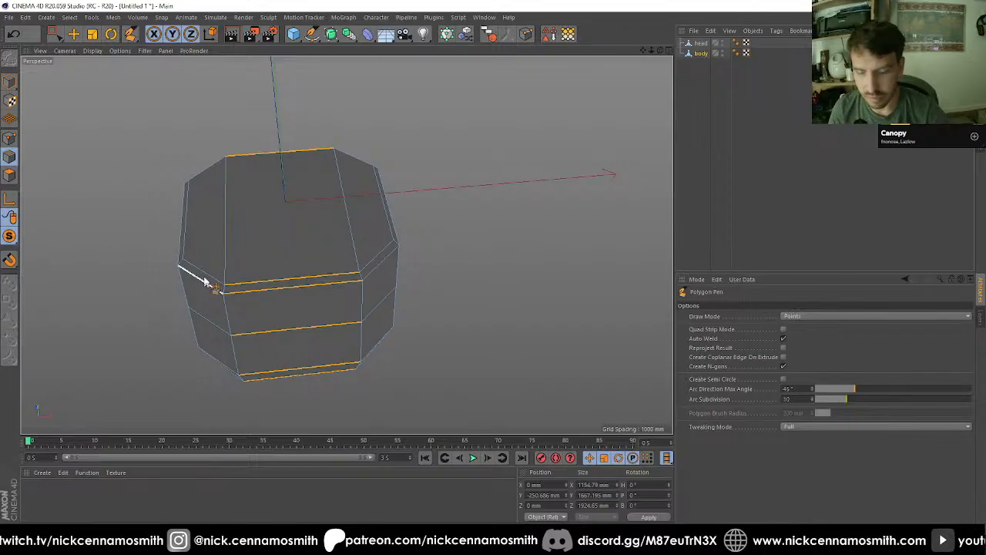
Step: Edge Cut the ringed horizontal edges once at 50% and delete all points on the body's negative X half in the front view
key(m)
key(f)
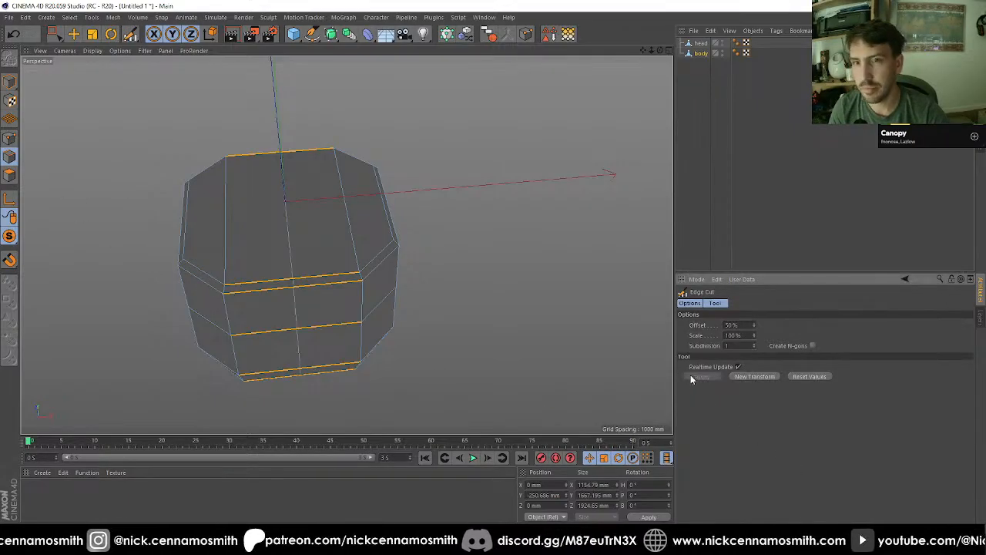
key(F3)
key(F4)
key(0)
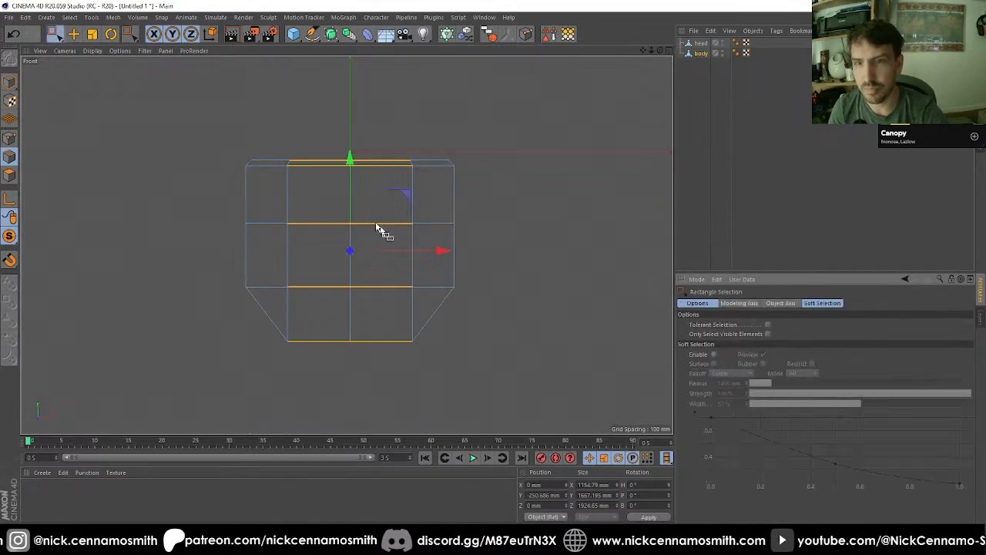
click(9, 138)
drag(180, 128, 324, 372)
key(Delete)
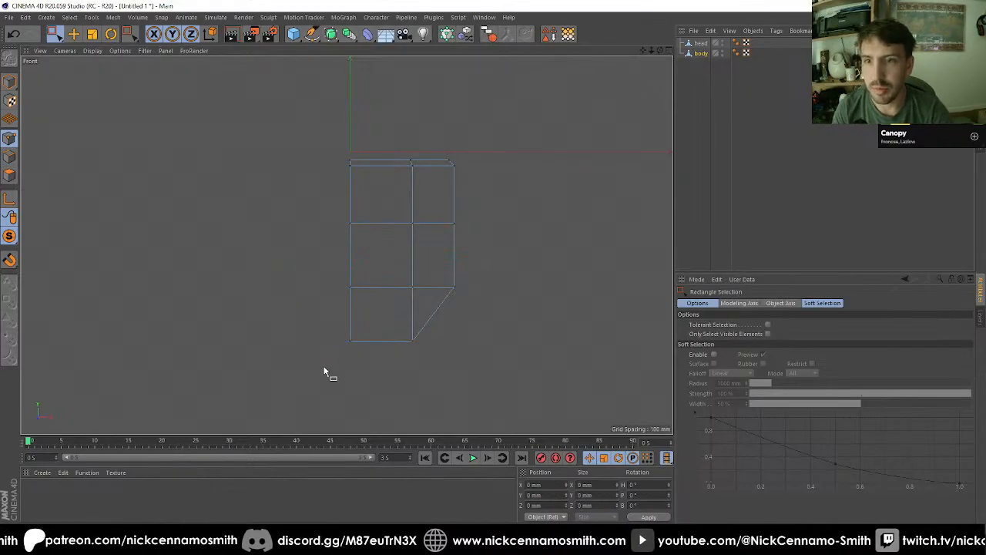
Step: Add a Symmetry object and make the half body its child to mirror the missing side
click(10, 82)
key(F1)
alt+drag(334, 227, 355, 240)
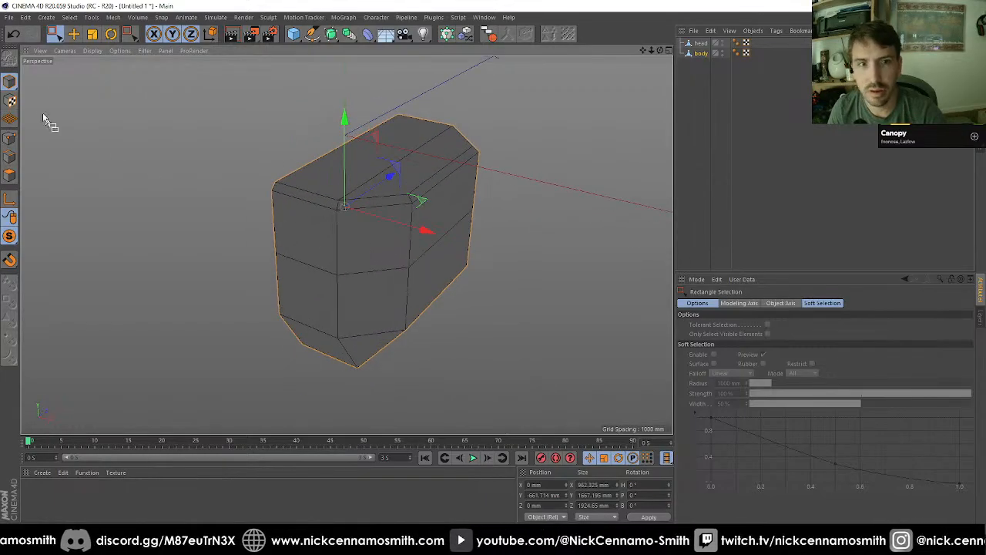
click(331, 34)
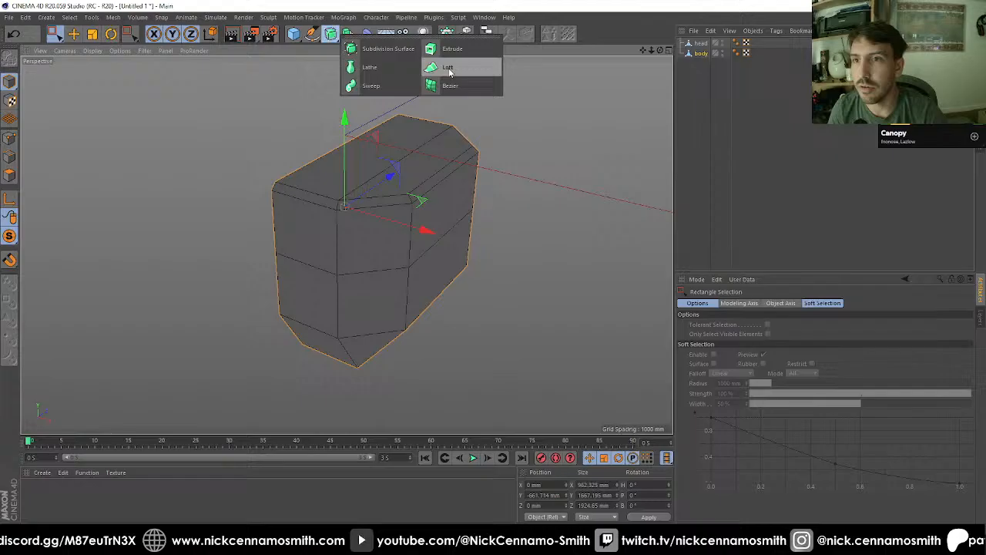
click(331, 35)
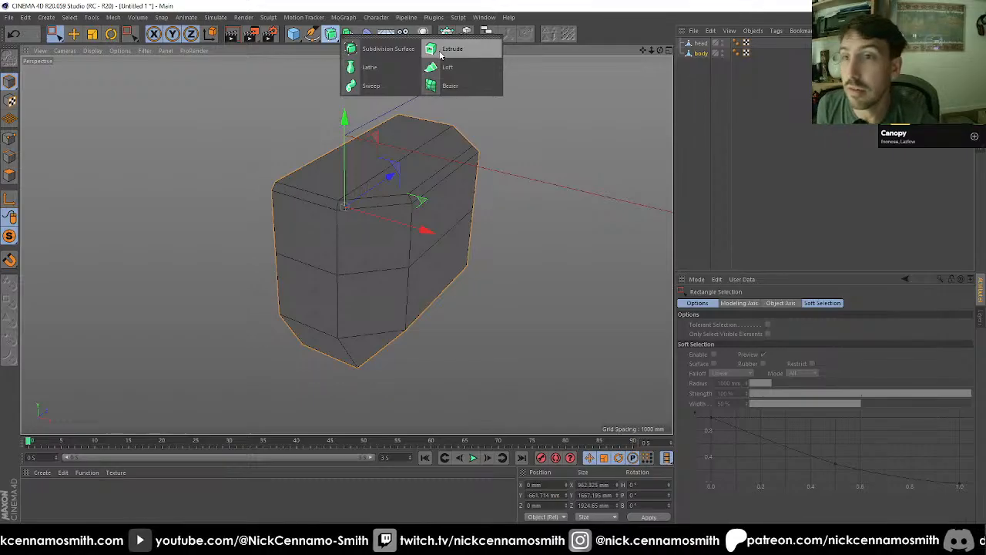
click(349, 34)
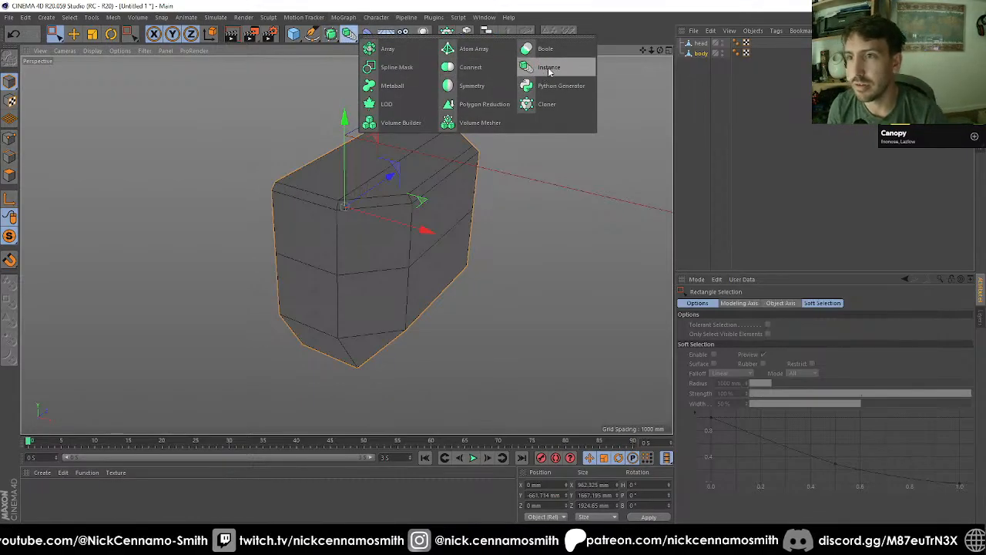
click(502, 85)
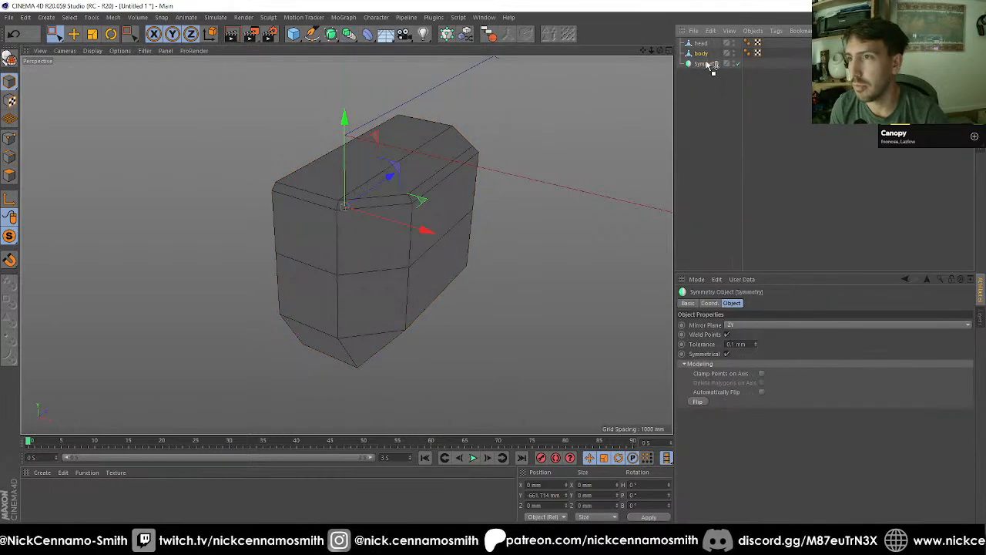
drag(701, 53, 705, 64)
click(705, 65)
alt+drag(482, 155, 557, 220)
alt+middle_drag(470, 227, 440, 194)
alt+drag(486, 193, 245, 207)
Step: Ring-select the horizontal edges running across the wide side panel of the mirrored body
click(11, 173)
alt+drag(389, 277, 412, 236)
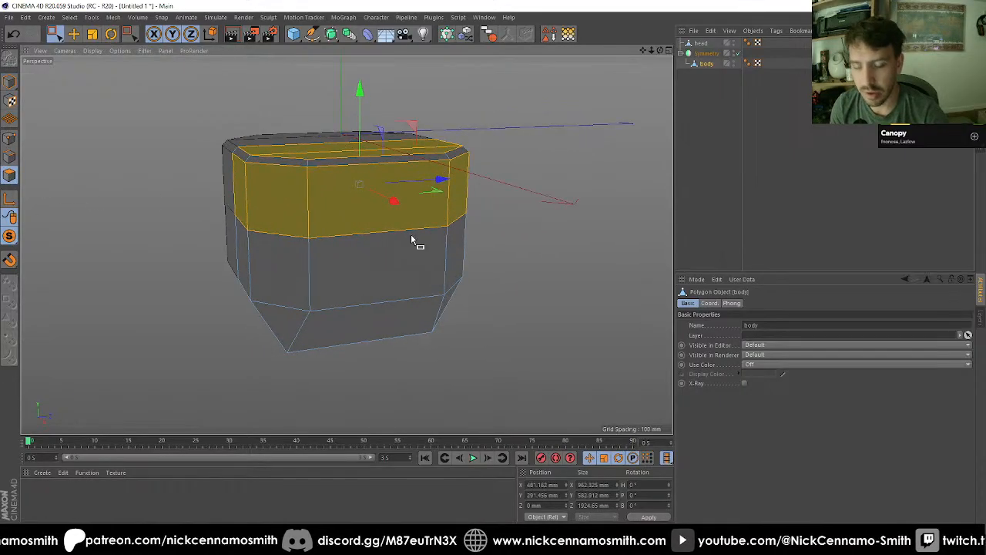
click(10, 157)
key(u)
key(b)
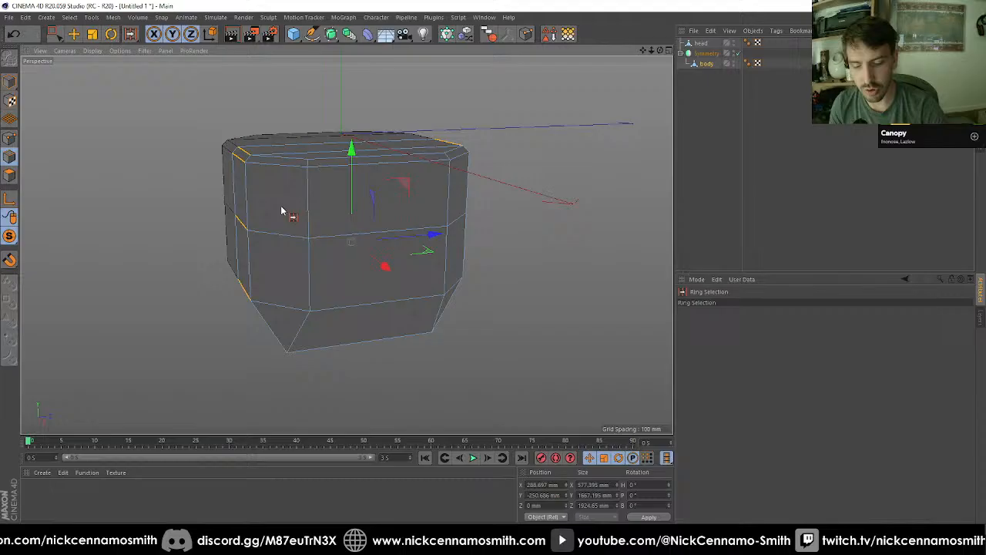
click(371, 233)
alt+drag(439, 243, 460, 248)
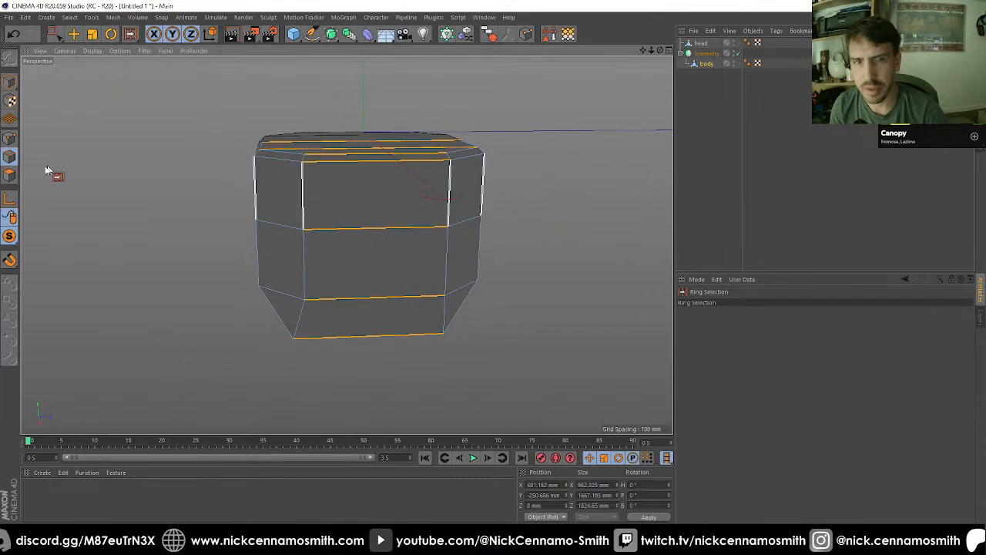
Step: Live-select the upper polygon of the body's wide side panel and examine its proportions from several angles
ctrl+click(10, 175)
click(51, 34)
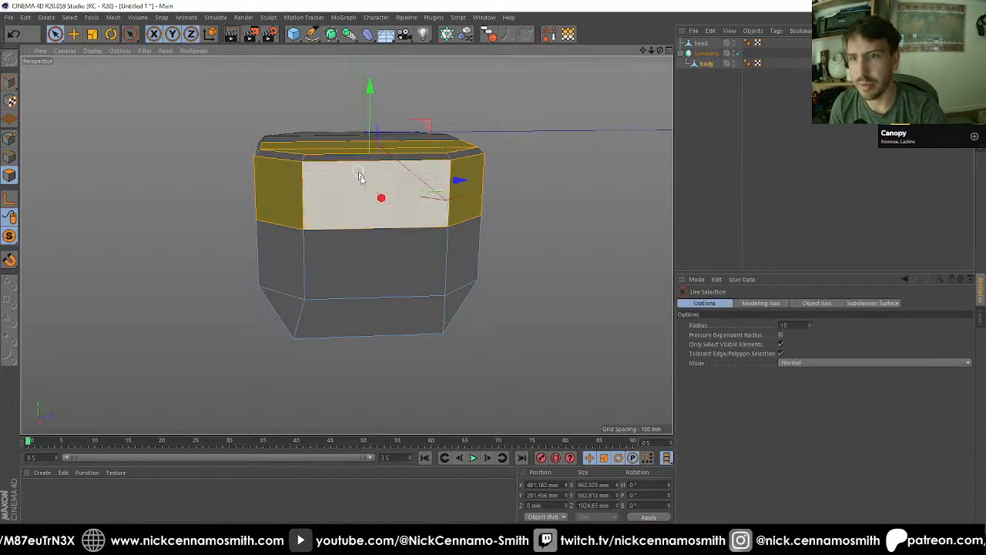
click(351, 188)
alt+drag(351, 188, 576, 240)
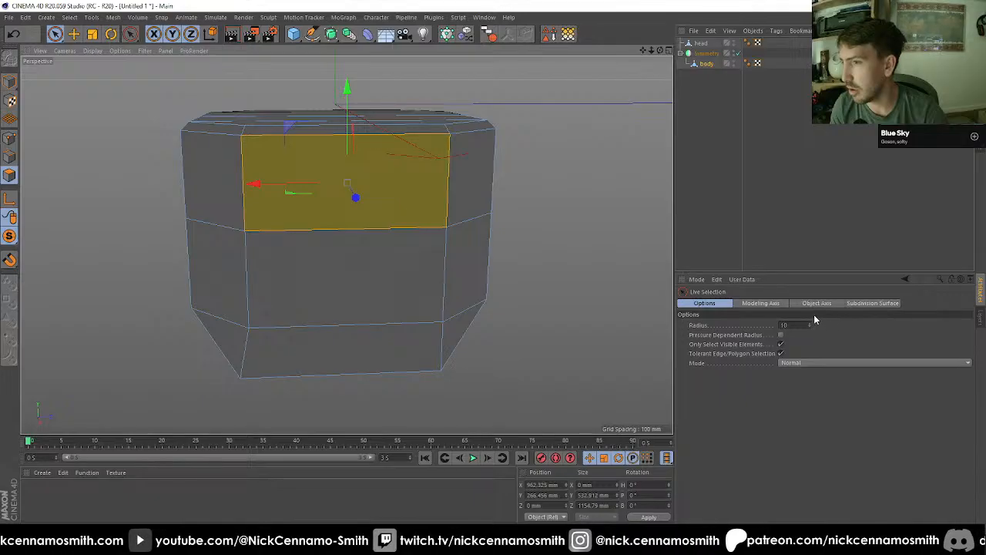
alt+drag(501, 249, 690, 259)
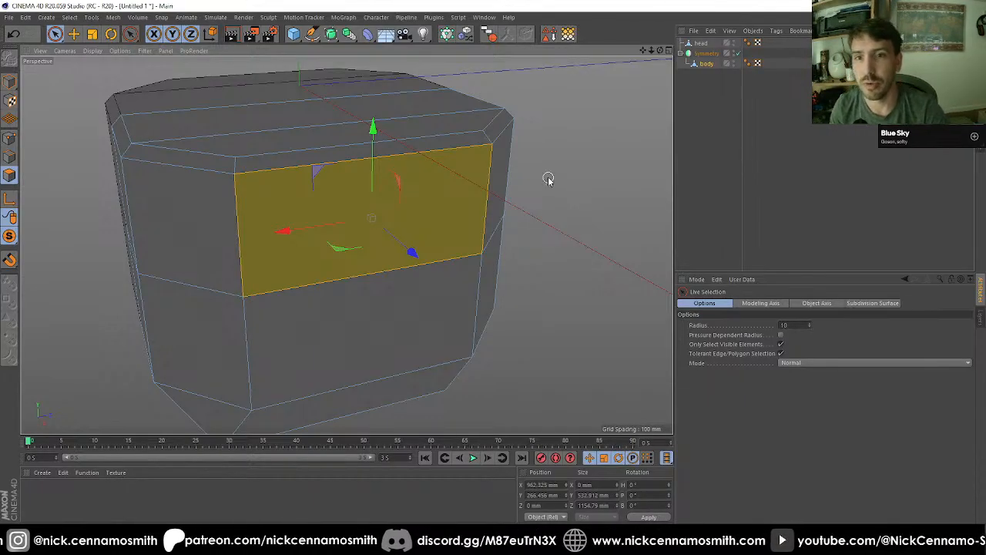
alt+drag(393, 206, 297, 217)
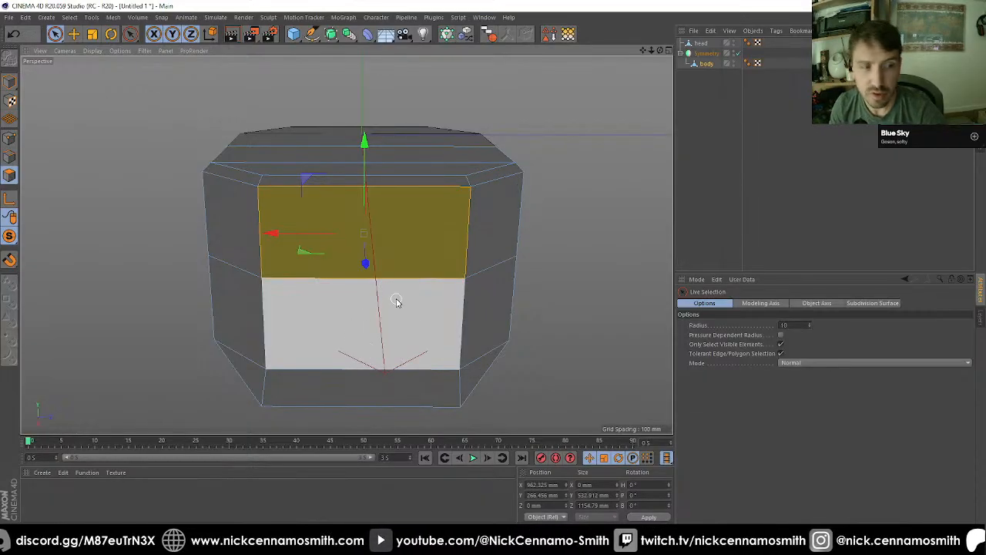
alt+drag(408, 257, 392, 282)
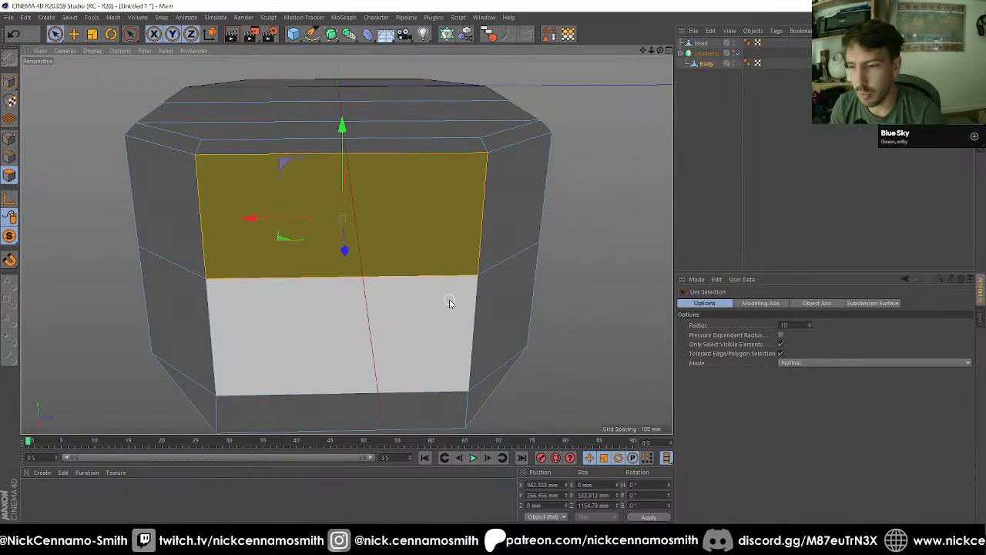
alt+drag(449, 303, 428, 248)
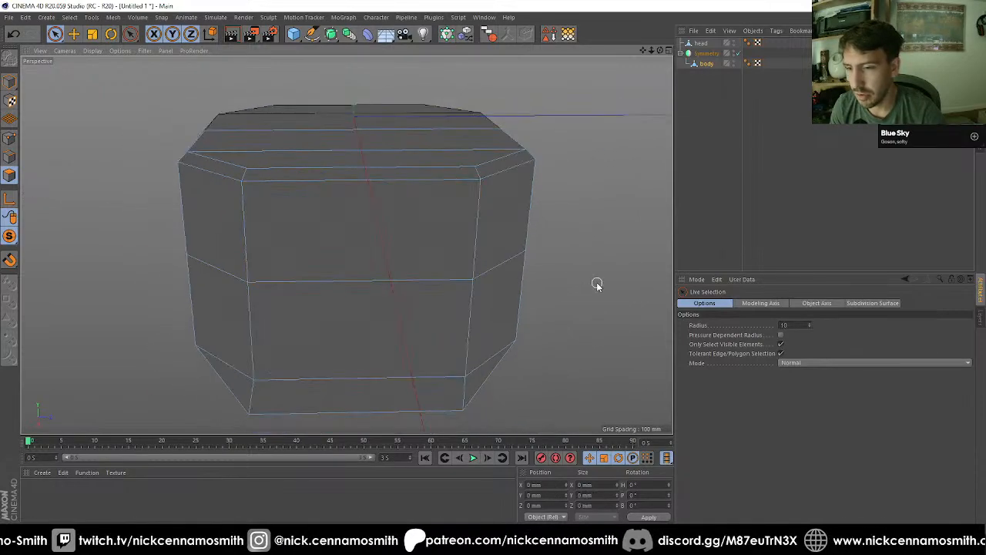
alt+drag(501, 335, 144, 200)
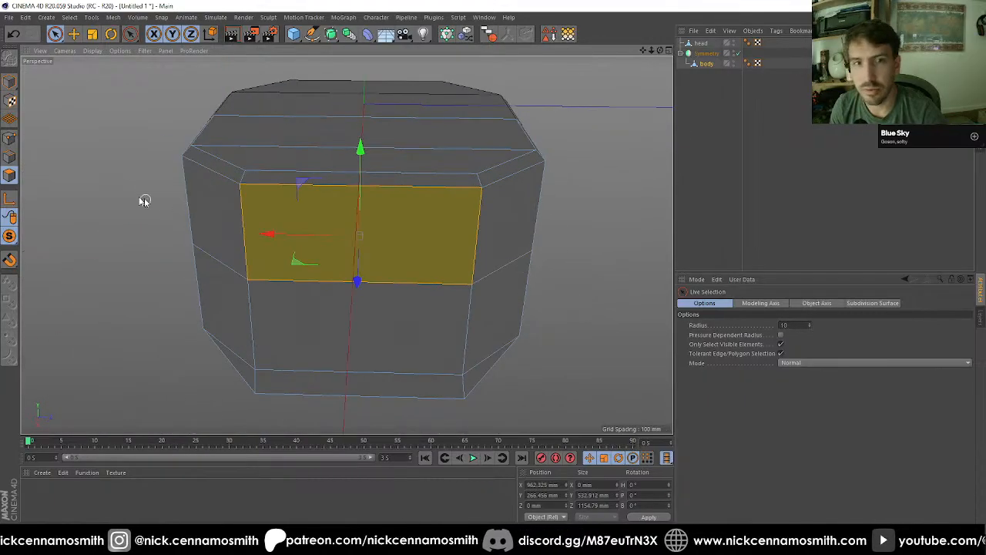
Step: Edge Cut the ring-selected side edges with 2 subdivisions and a scale of 160%
click(10, 157)
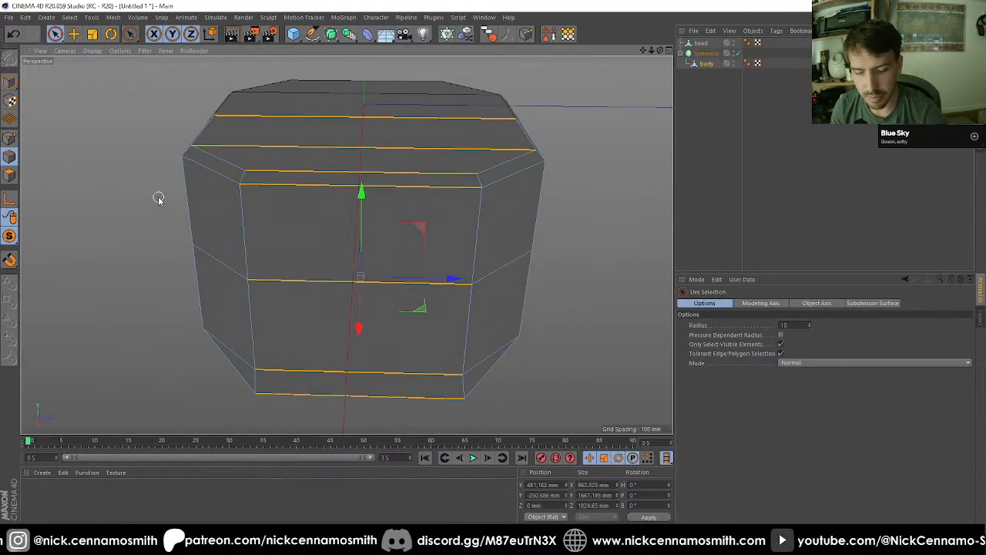
key(m)
key(f)
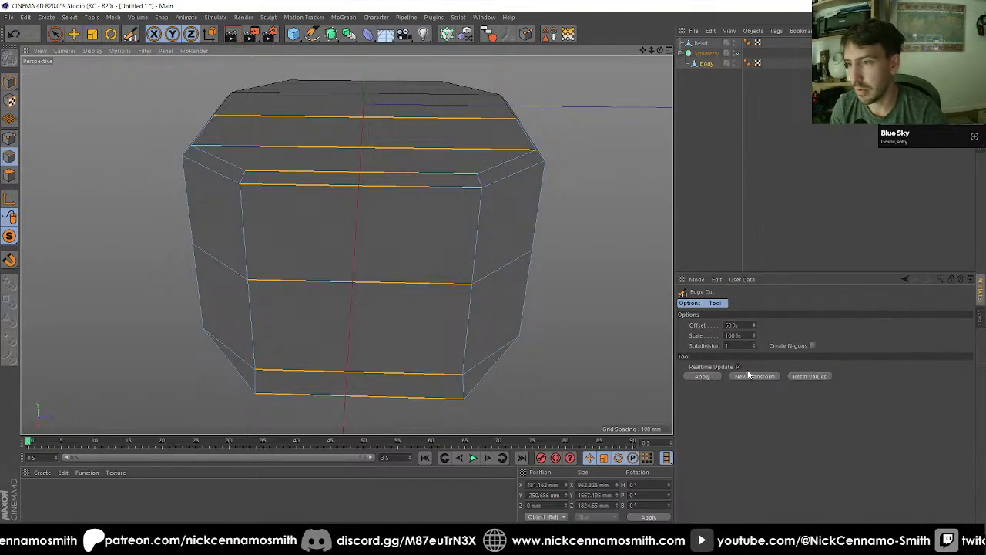
click(754, 345)
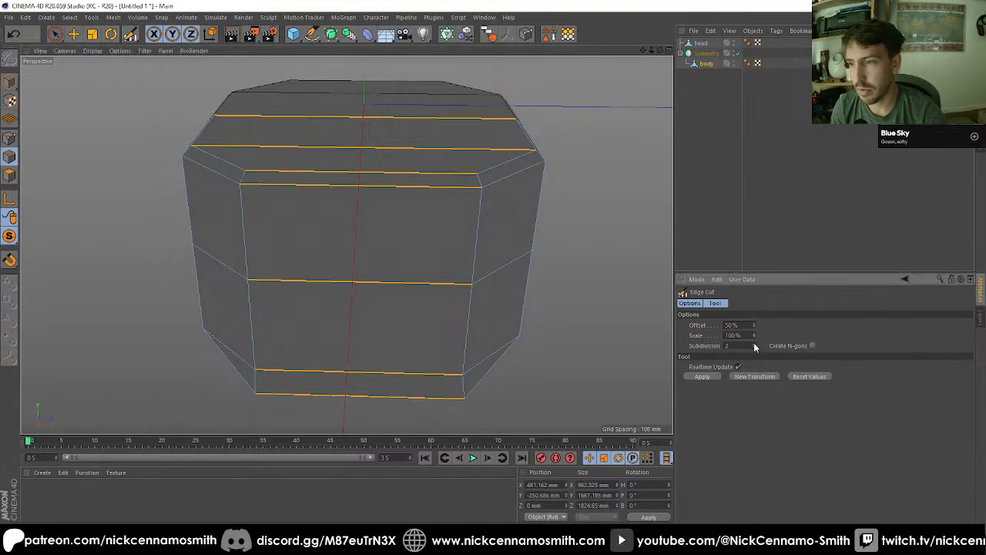
click(702, 376)
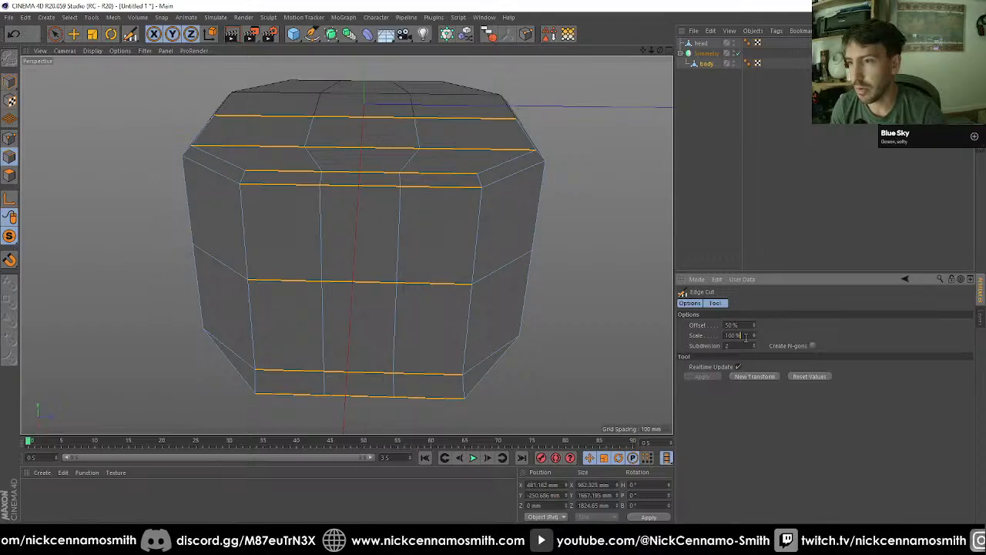
text(160)
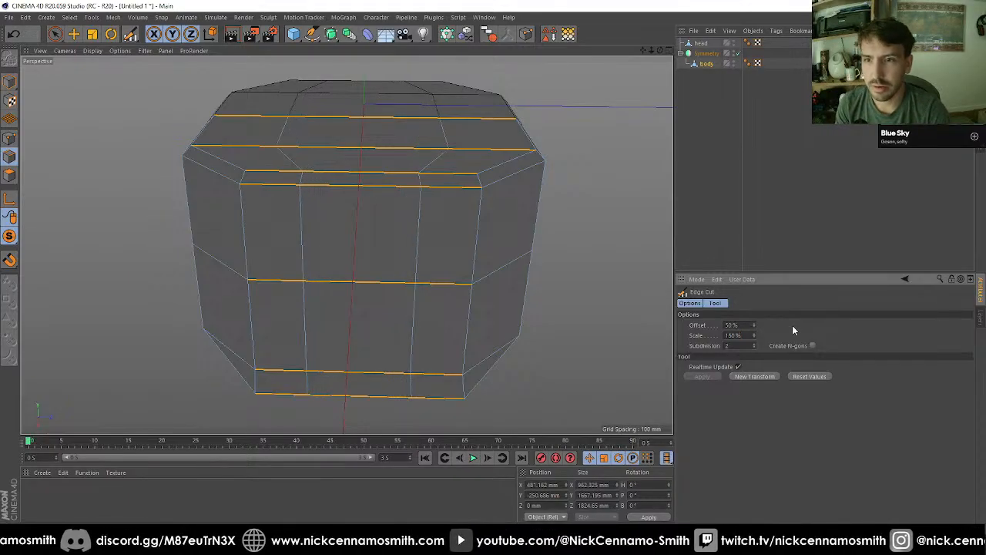
Step: Reduce the edge cut's scale to 140% while viewing the body from the right
scroll(436, 213, down, 3)
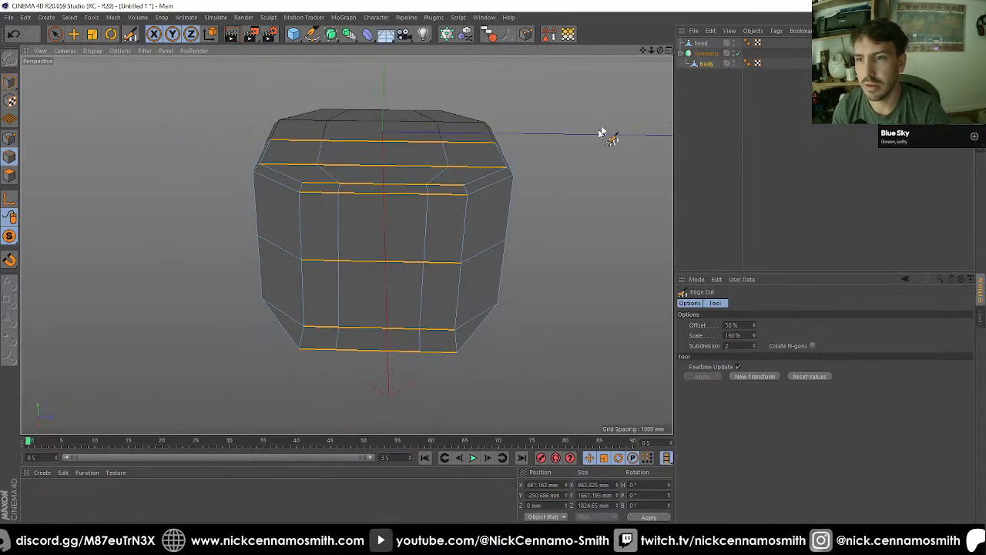
drag(661, 52, 638, 49)
key(F2)
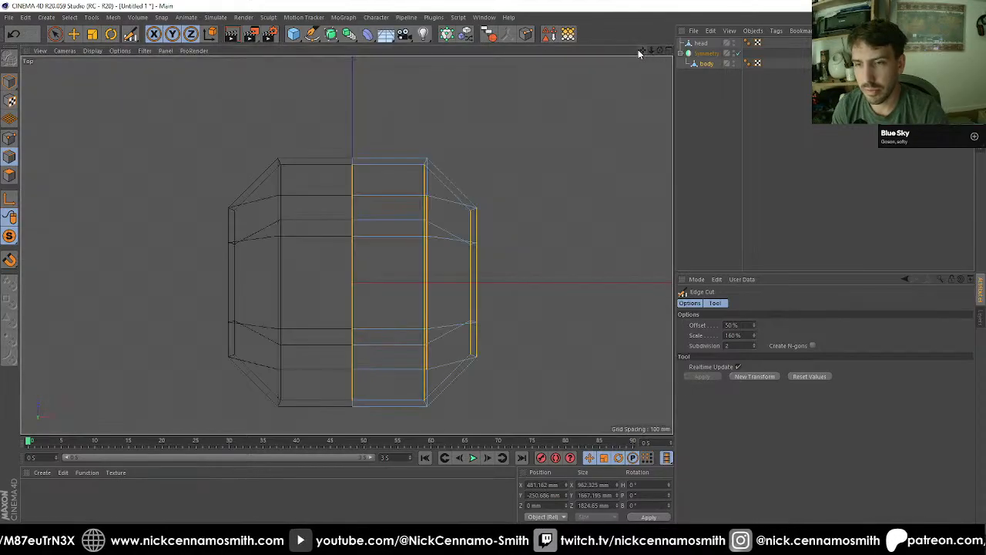
key(F3)
key(F4)
key(F3)
scroll(391, 213, up, 5)
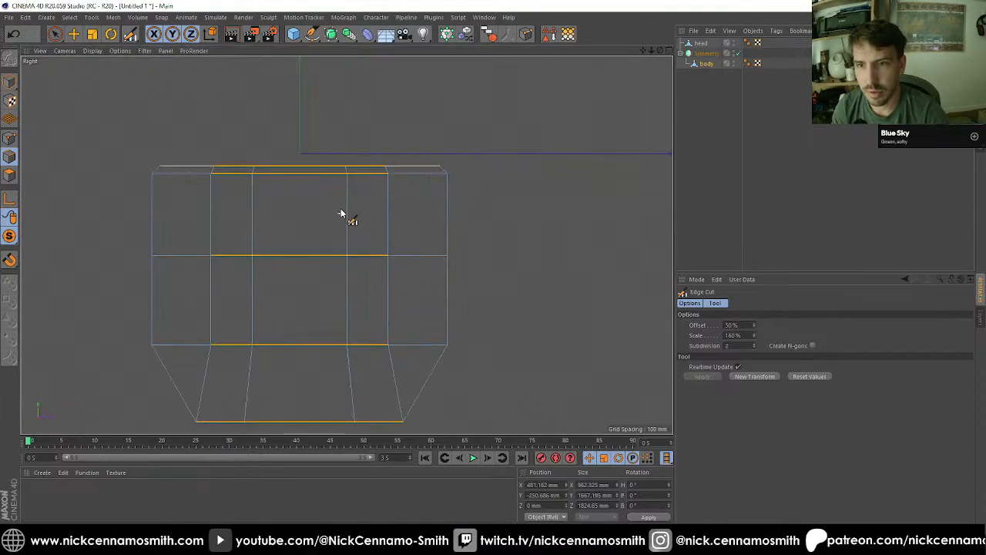
click(746, 335)
key(shift+Down)
key(shift+Down)
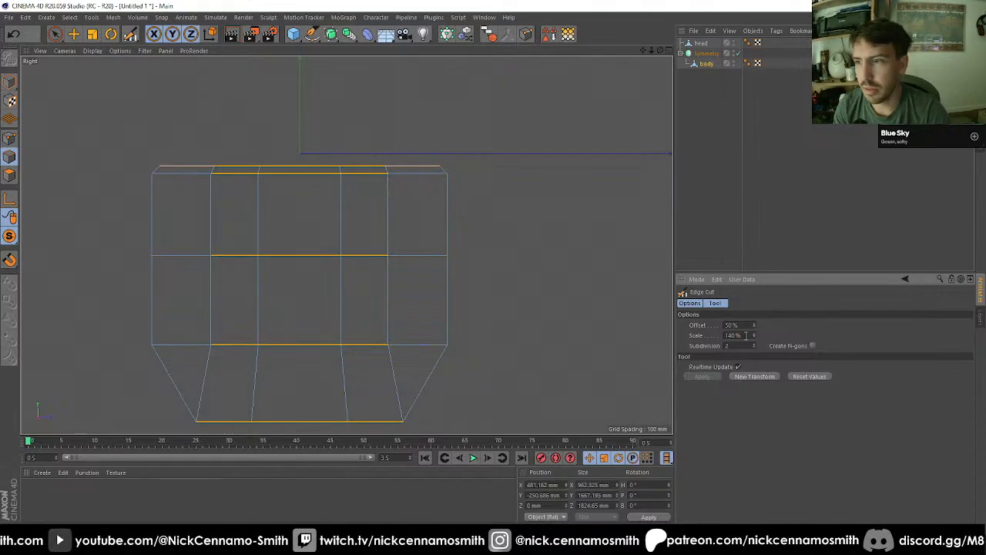
Step: Live-select the upper centre polygon between the two new cuts on the body's side panel in the perspective view
click(54, 36)
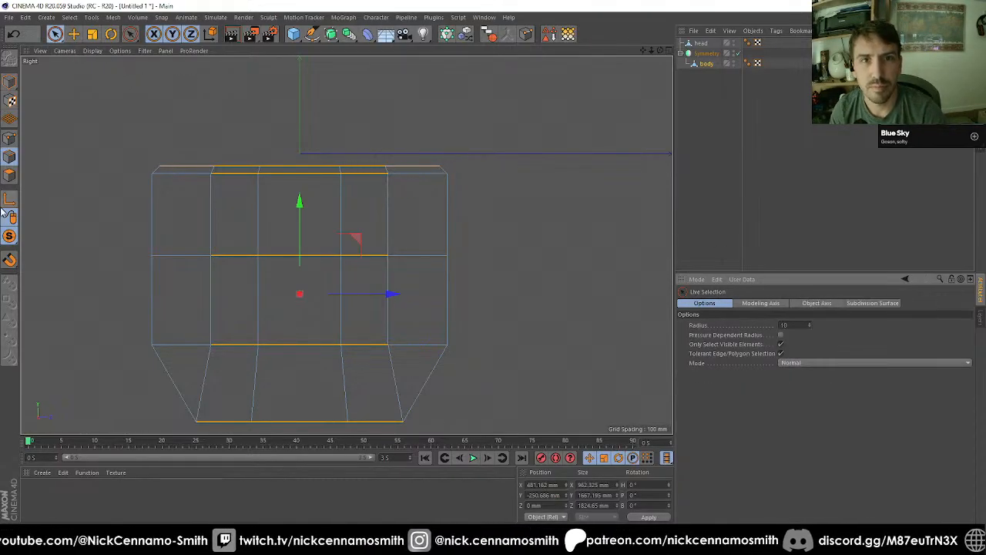
click(9, 176)
key(F1)
click(380, 245)
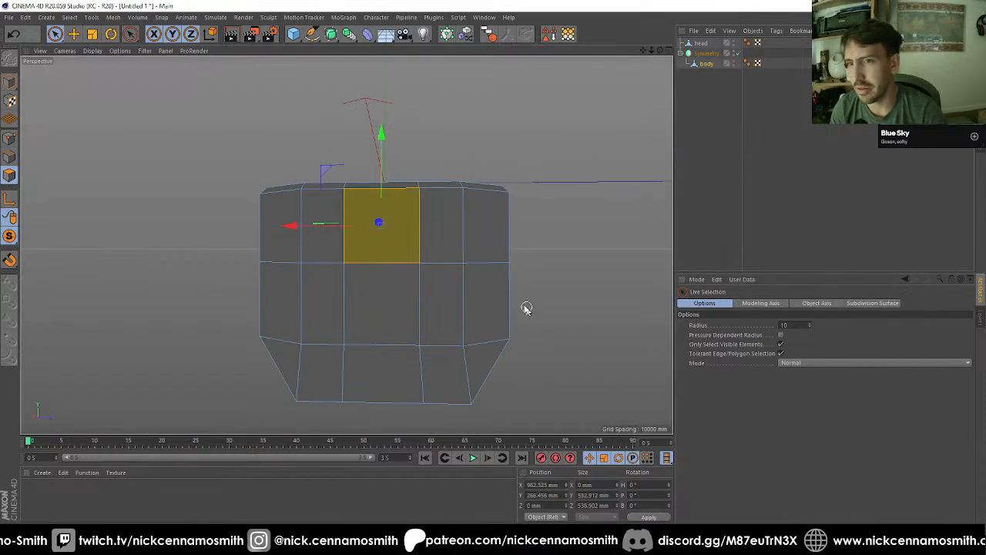
alt+drag(527, 308, 500, 273)
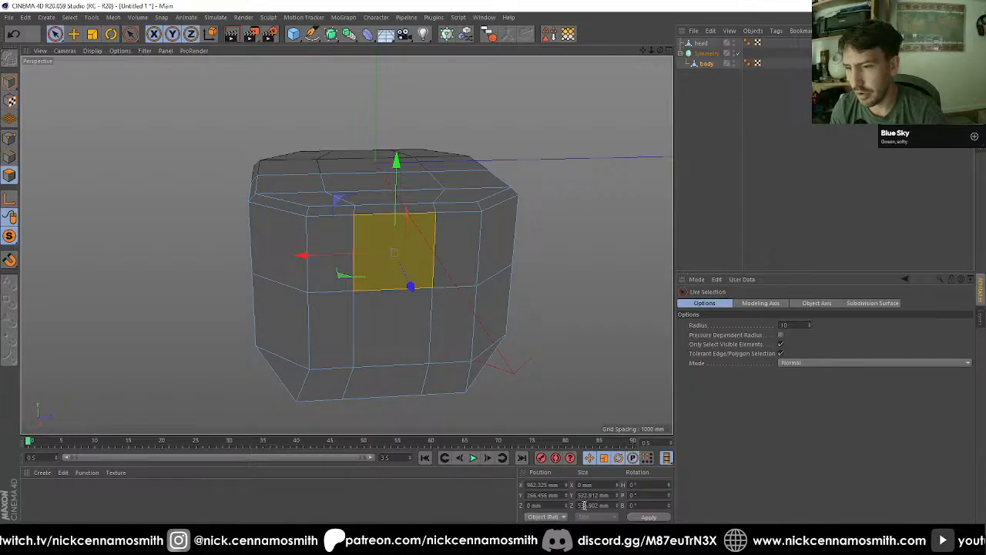
alt+drag(455, 324, 452, 269)
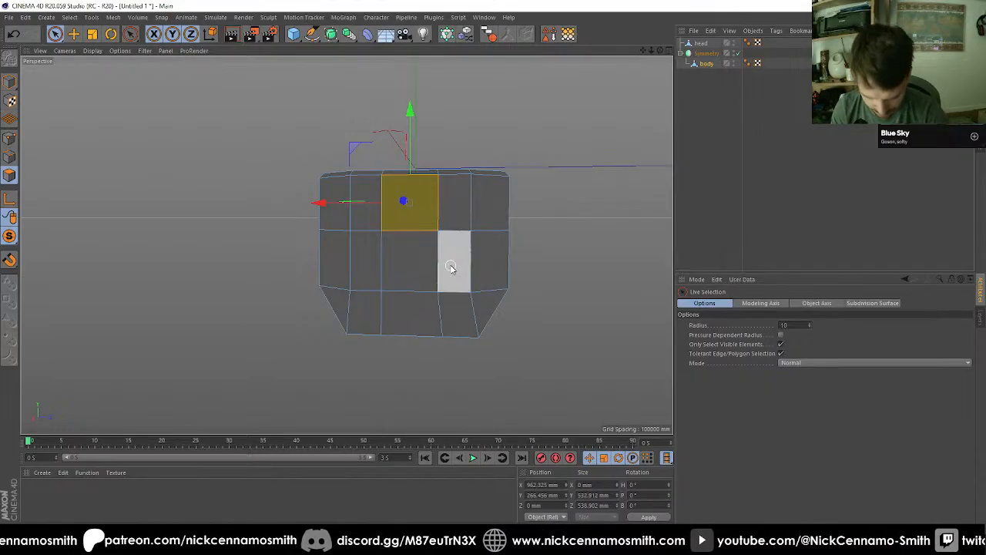
Step: Live-select the centre polygon of the body's lower side chamfer and the adjoining underside polygon, and scale them along Z to about 880 mm
alt+drag(442, 266, 439, 229)
click(401, 239)
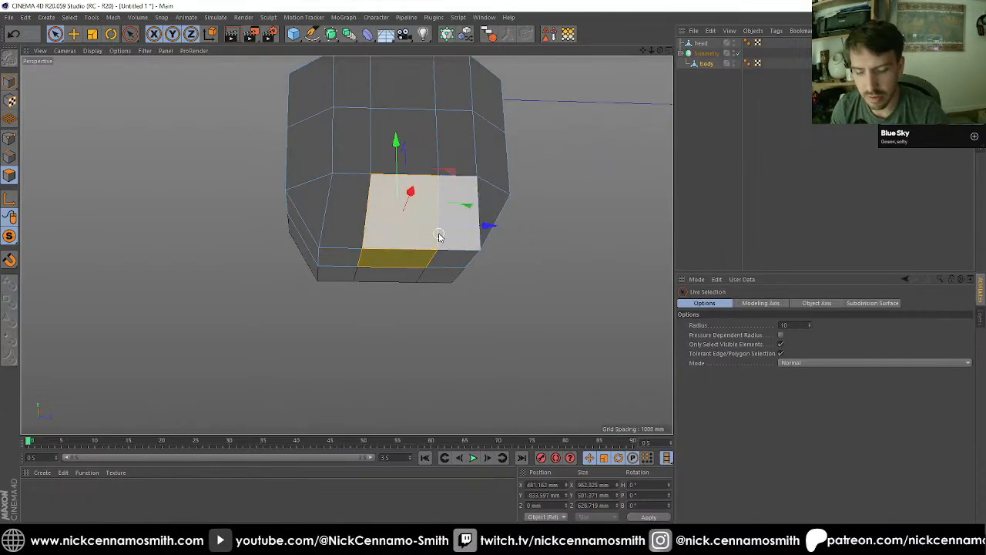
shift+click(437, 235)
key(t)
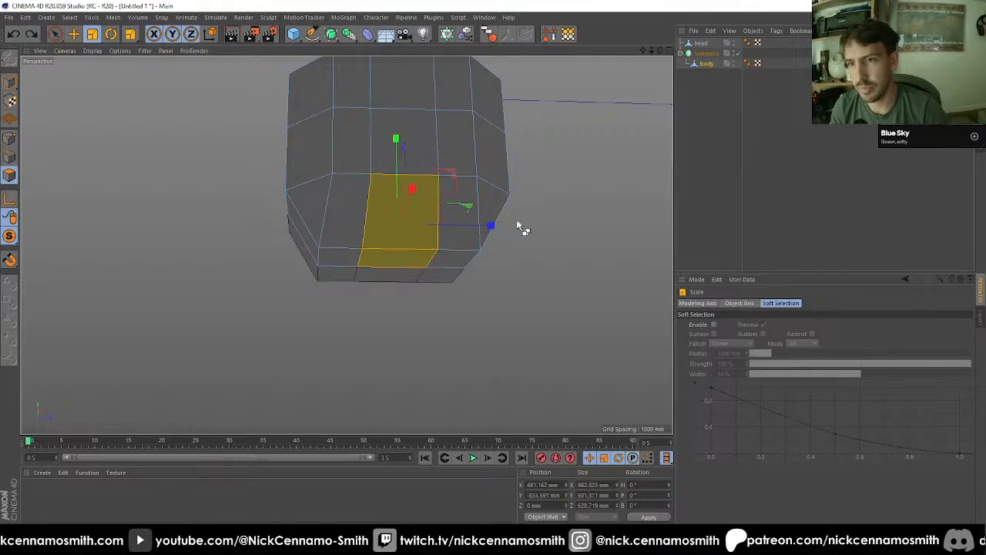
drag(491, 223, 524, 226)
Step: Try to extrude the two selected lower polygons outward by about 88 mm, and undo the extrusion
mouse_move(437, 212)
alt+mouse_down()
mouse_move(422, 229)
mouse_move(369, 228)
mouse_move(441, 200)
alt+mouse_up()
scroll(440, 222, up, 3)
key(d)
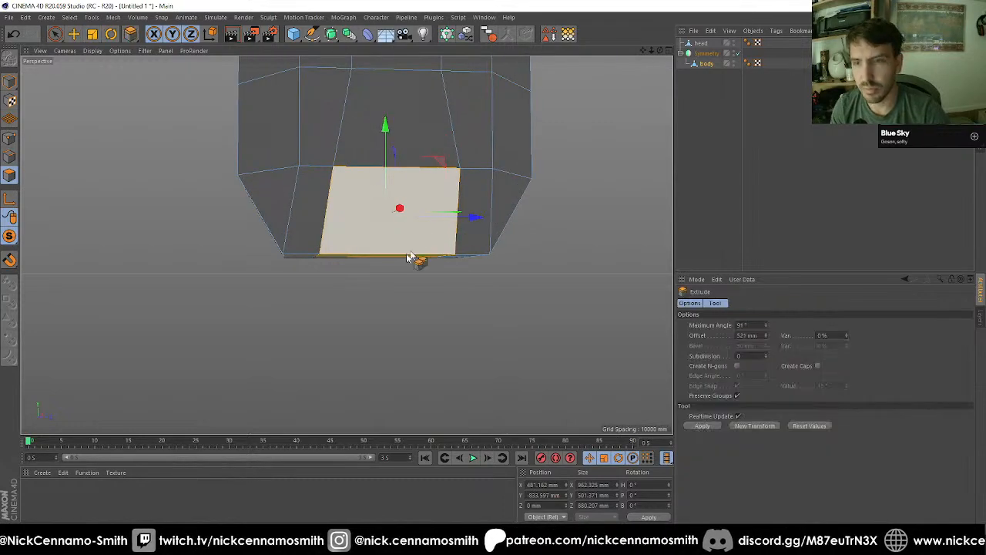
drag(411, 259, 205, 308)
alt+drag(305, 288, 354, 282)
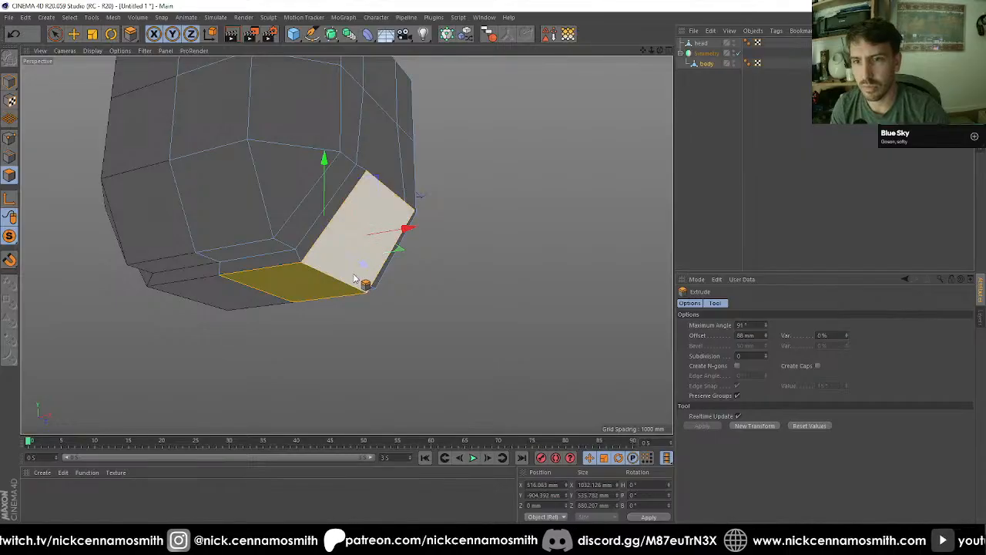
key(ctrl+z)
Step: Cut the body's lower front polygon with the Polygon Pen from its upper centre corner to the midpoint of its bottom edge
alt+drag(289, 271, 224, 282)
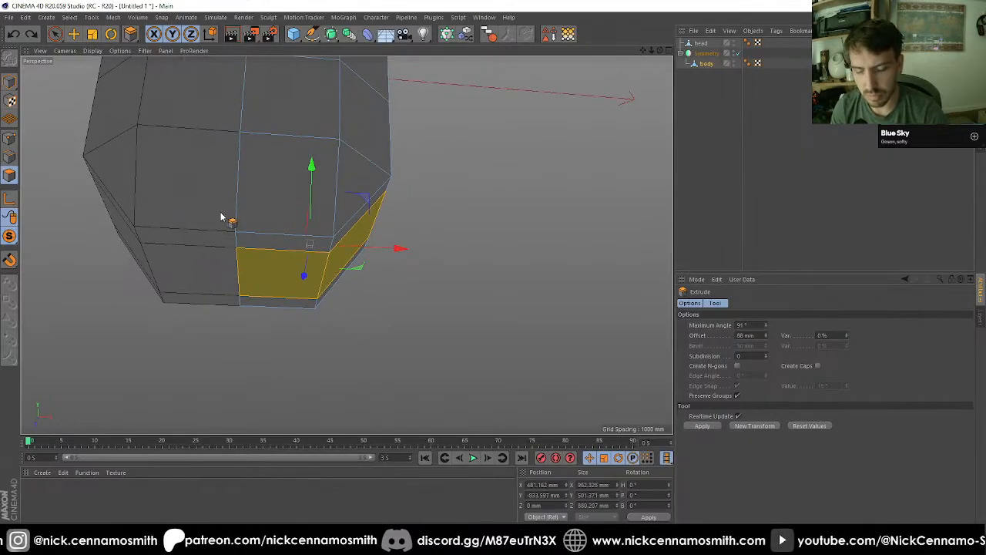
key(m)
key(e)
click(242, 133)
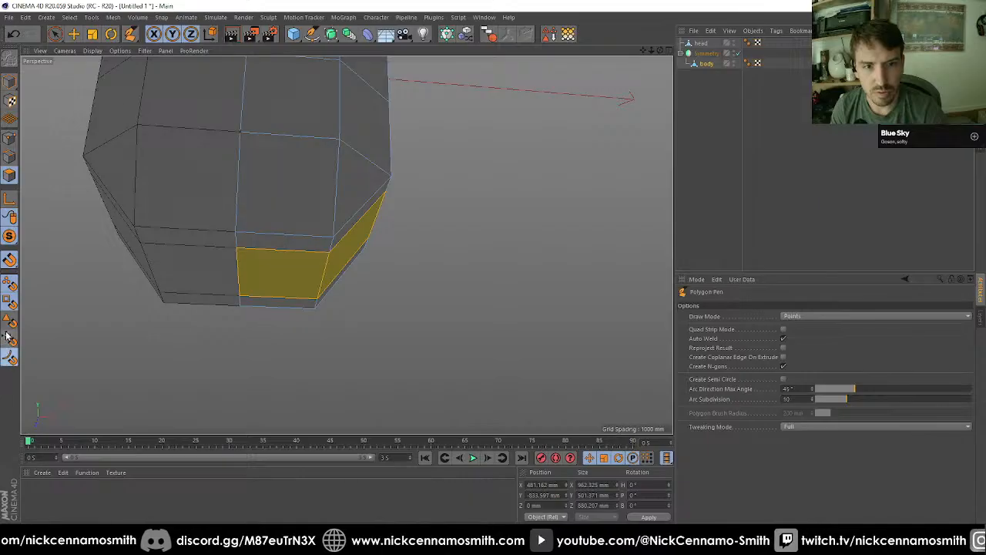
click(287, 239)
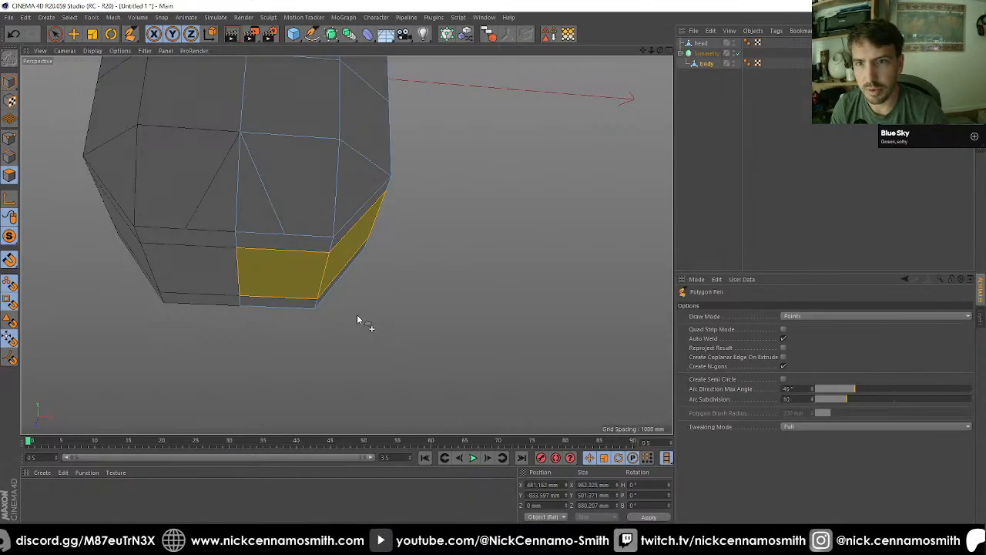
Step: Extend the Polygon Pen cut through the edge midpoints across the underside of the body, and turn off snapping
alt+drag(357, 316, 590, 294)
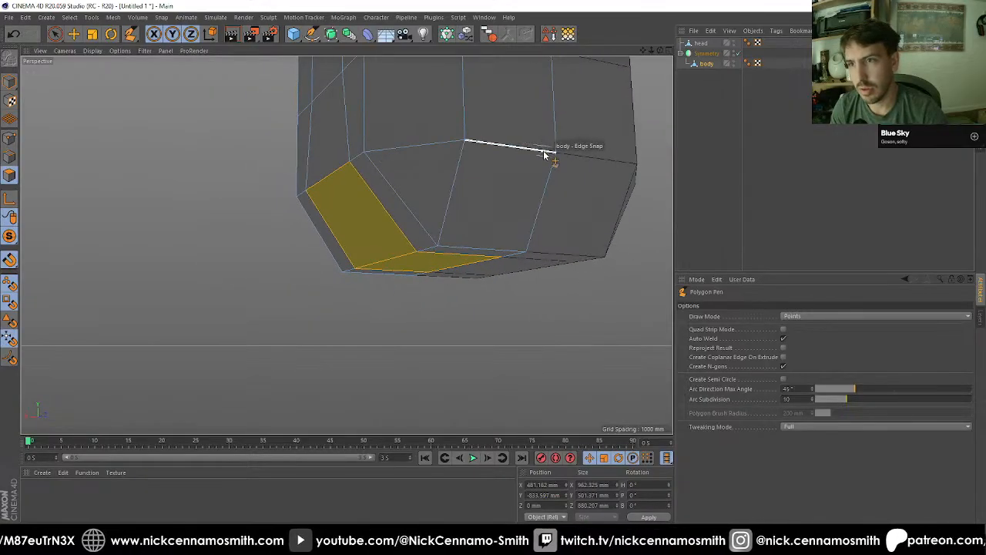
alt+drag(489, 249, 385, 295)
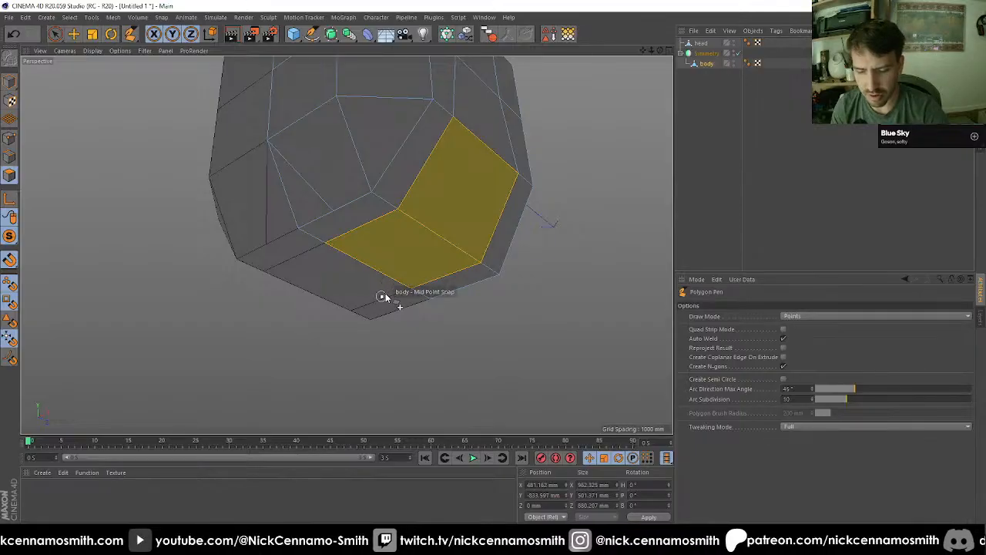
key(shift+s)
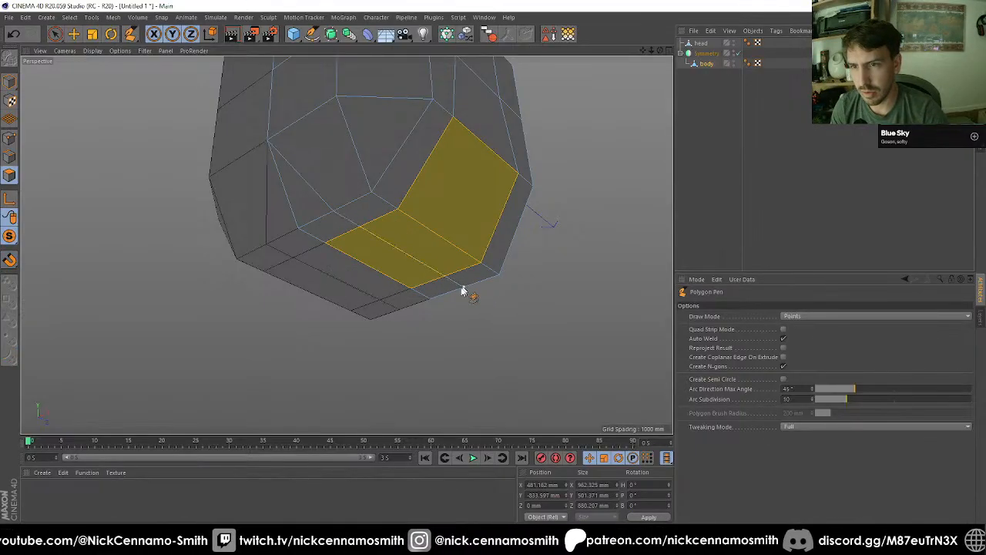
alt+drag(422, 307, 384, 298)
Step: Deselect the inner half of the split underside polygon and extrude the remaining chamfer and underside selection outward by 100 mm
key(space)
click(500, 245)
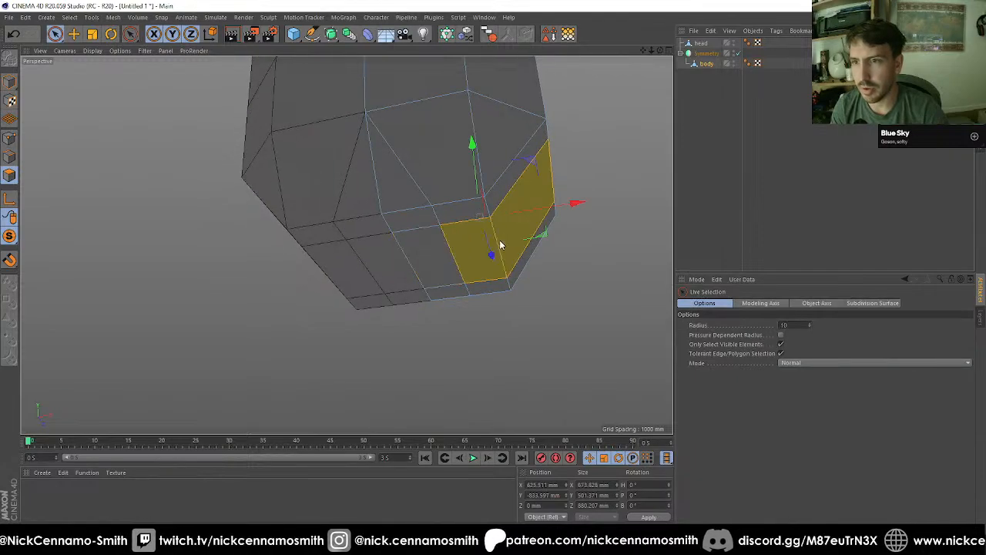
alt+drag(500, 245, 516, 275)
key(d)
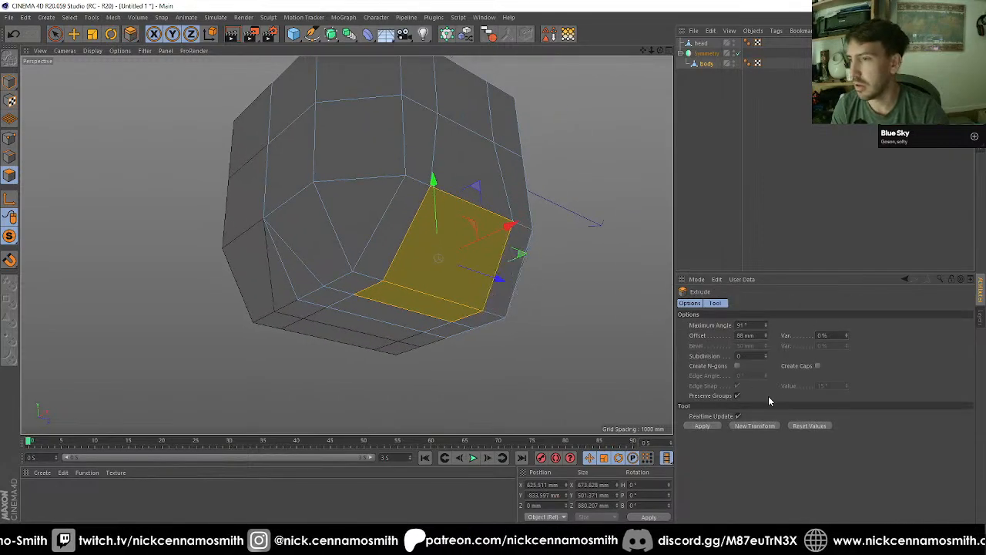
drag(558, 368, 633, 368)
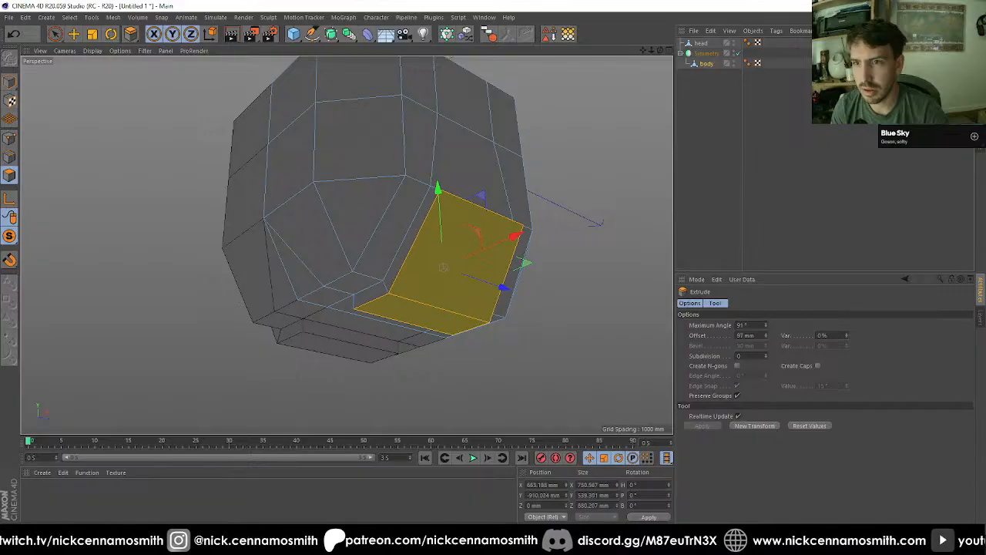
alt+drag(462, 311, 461, 290)
double_click(747, 335)
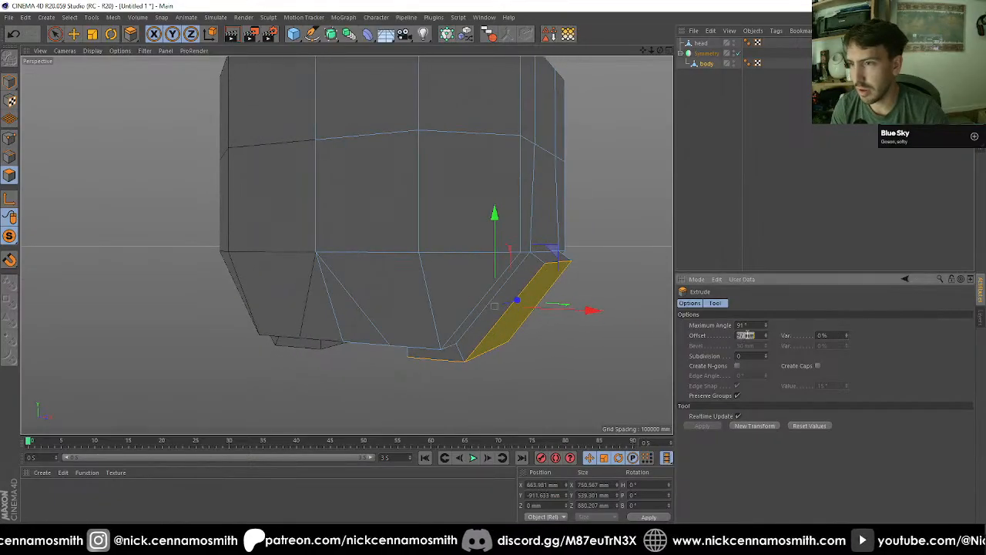
Step: Extrude Inner the raised chamfer and underside polygons with an offset of 80 mm
alt+drag(54, 247, 332, 234)
key(i)
click(701, 385)
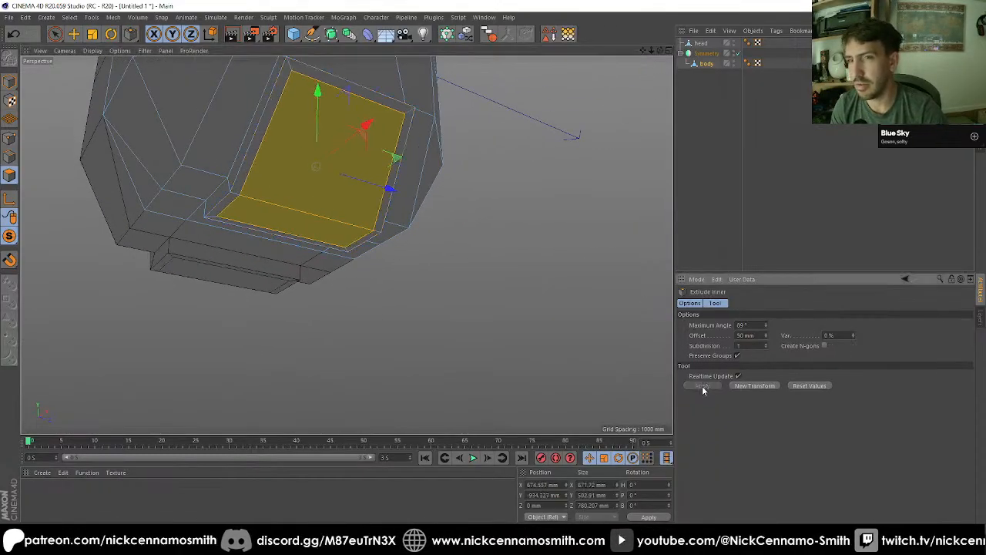
alt+drag(344, 290, 367, 237)
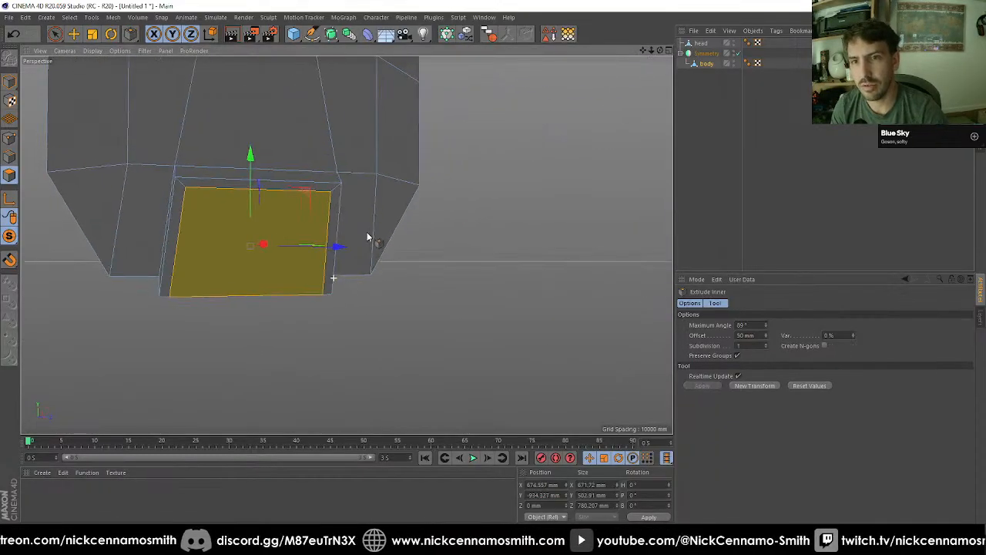
click(758, 335)
text(80)
key(Return)
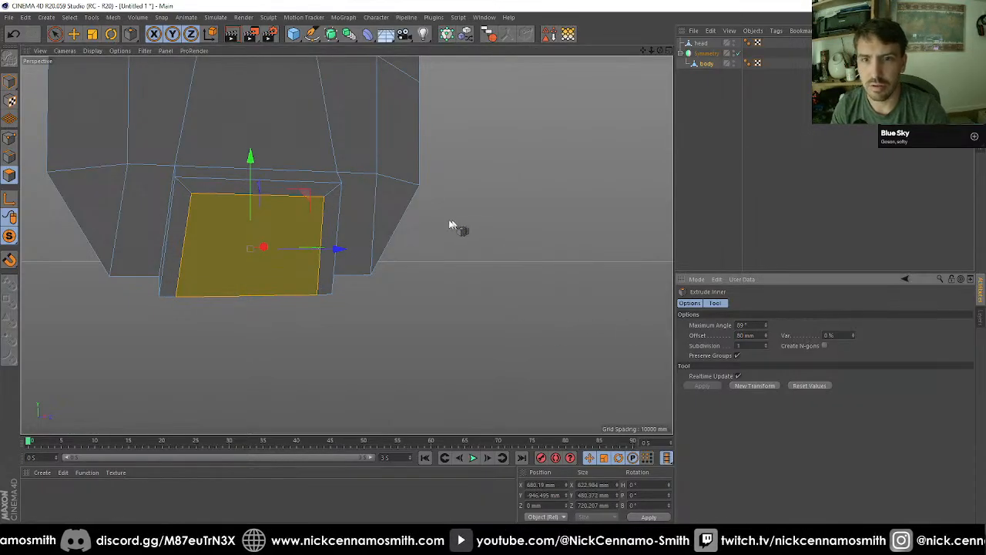
Step: Extrude the inset polygons inward with an offset of -100 mm, and repeat the same extrusion once more
key(d)
click(739, 336)
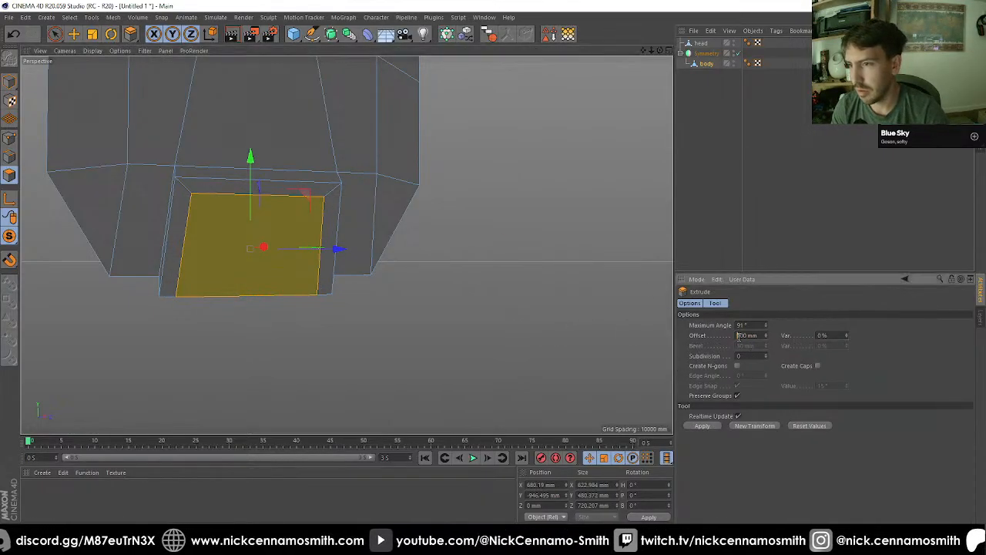
text(-)
key(Return)
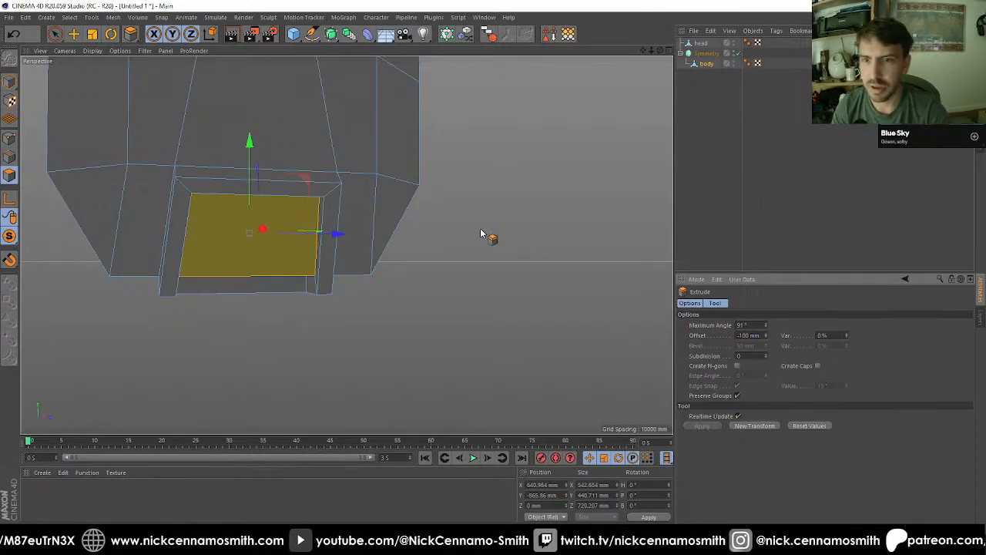
alt+drag(483, 236, 457, 220)
click(751, 425)
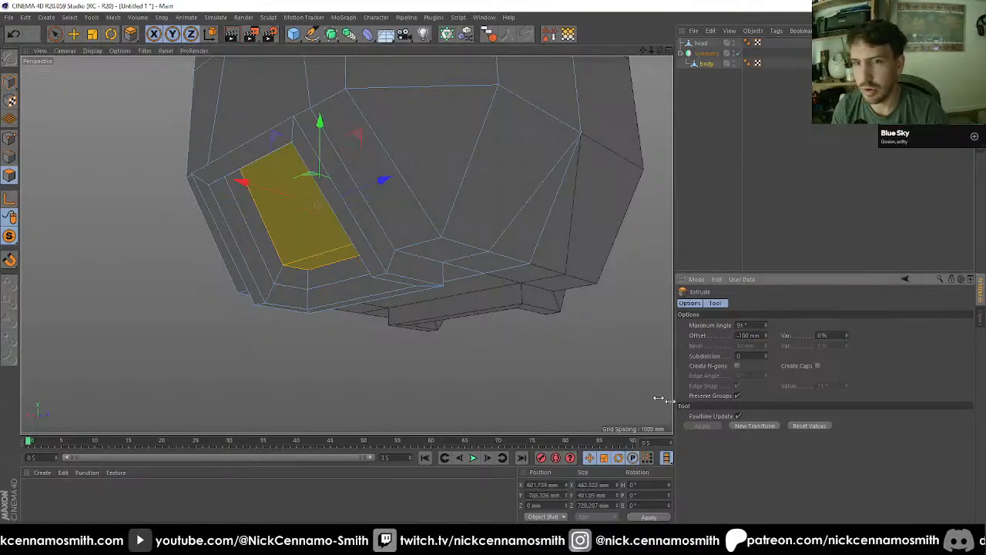
Step: Disable the Symmetry object and bring up the half body's lower section in the front view
key(F4)
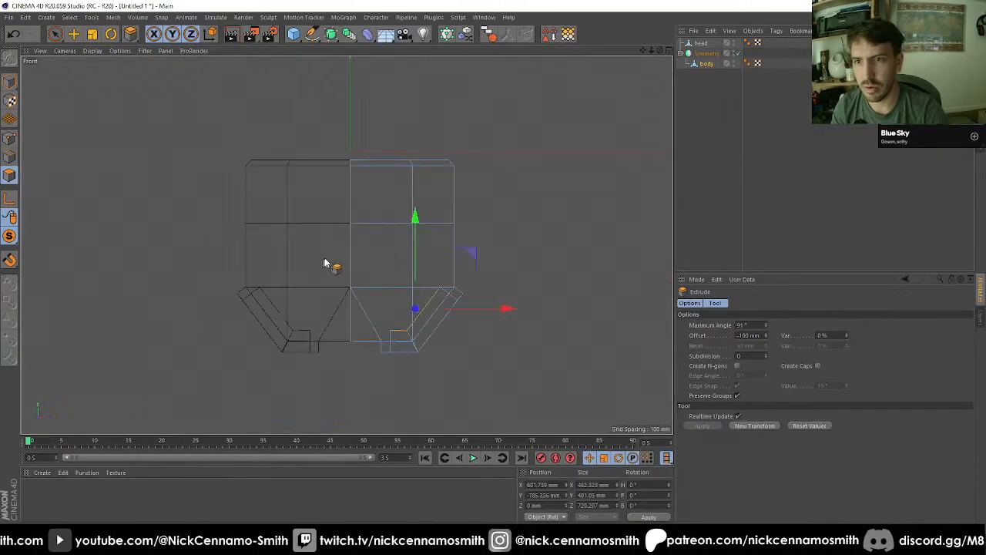
click(739, 53)
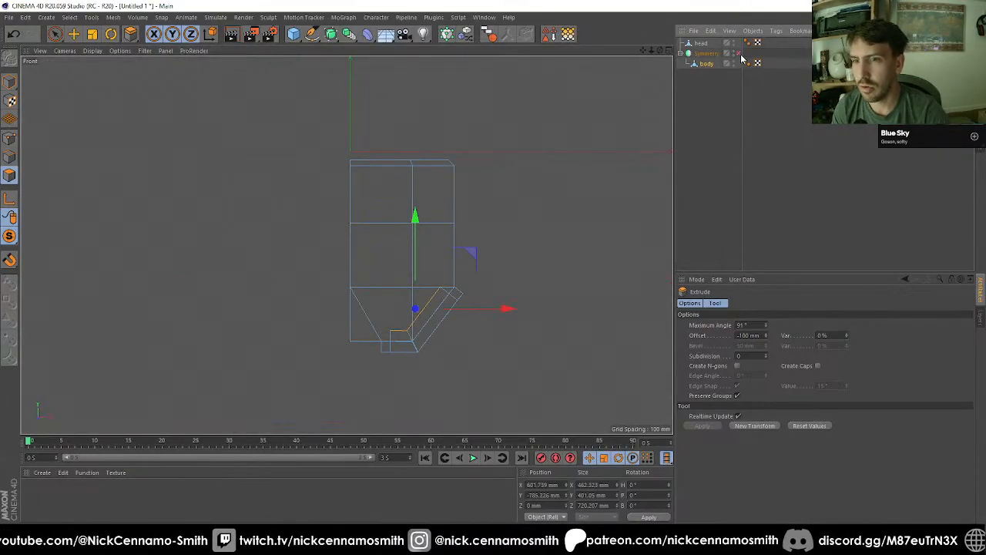
key(F1)
alt+drag(491, 221, 445, 182)
key(F3)
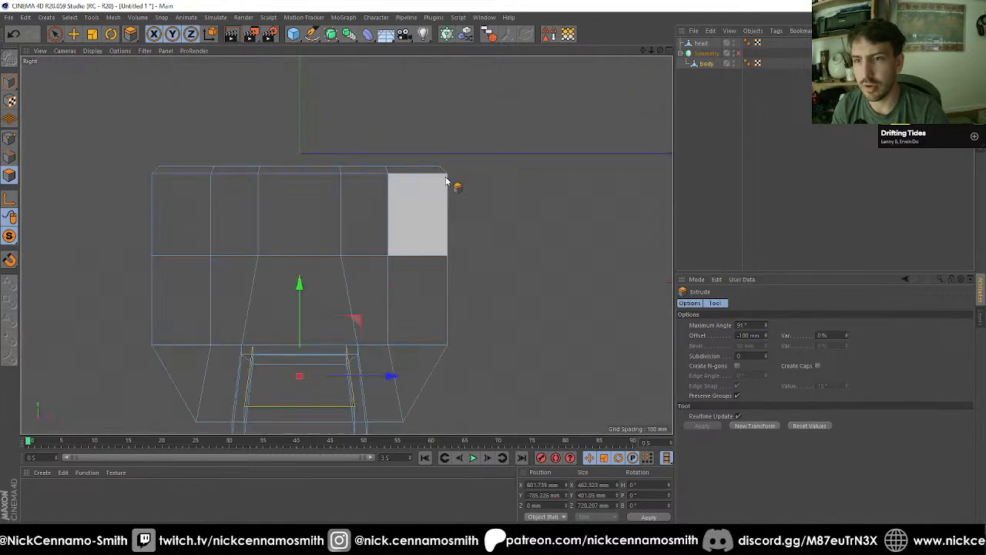
key(F4)
scroll(399, 353, up, 4)
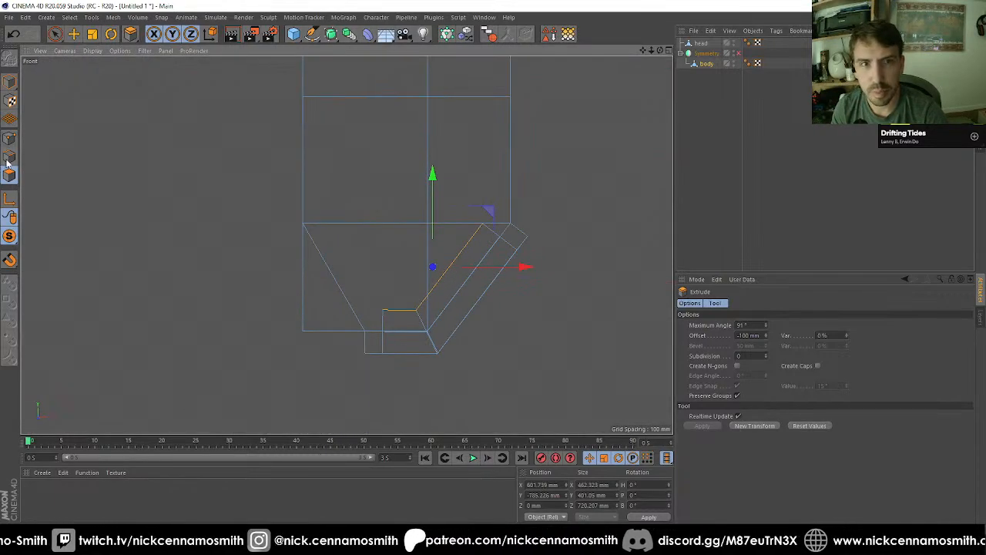
Step: Rectangle-select the recess floor's inner corner points in point mode and move them to about X 469 mm, Y -650 mm
click(11, 139)
drag(54, 34, 114, 67)
click(114, 67)
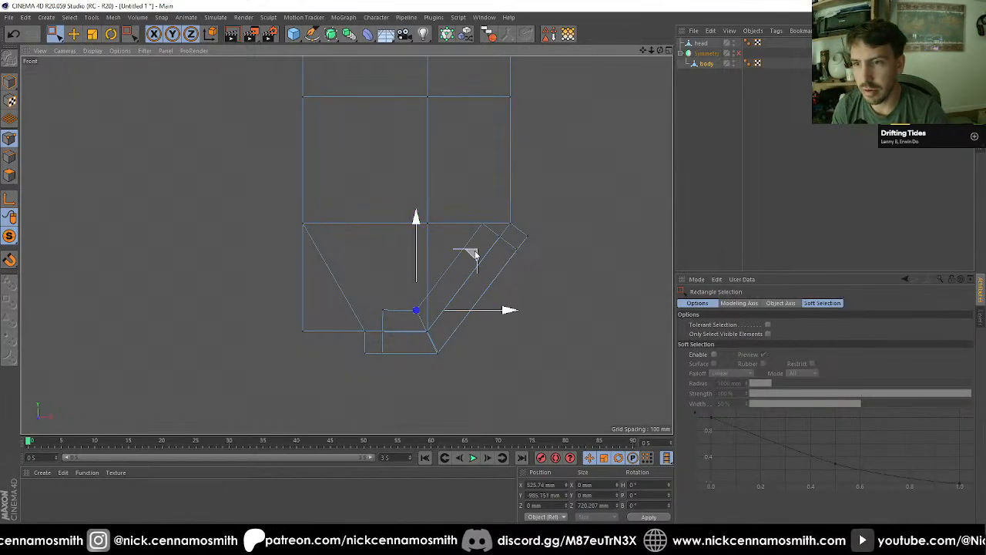
drag(476, 255, 463, 183)
key(F1)
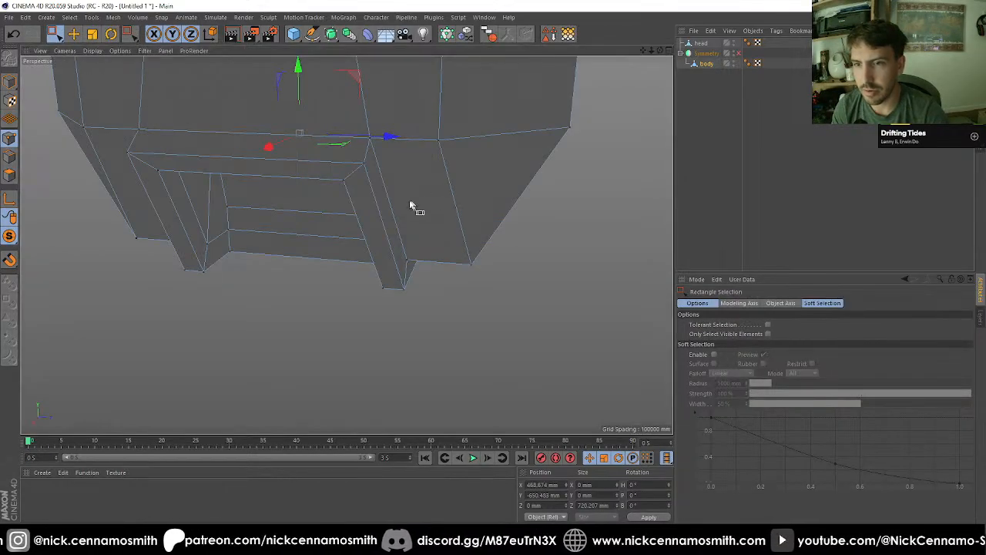
alt+drag(414, 206, 275, 271)
Step: Rectangle-select the raised frame's upper corner points, leaving out the moved recess points, and scale them along Z to about 604 mm
key(d)
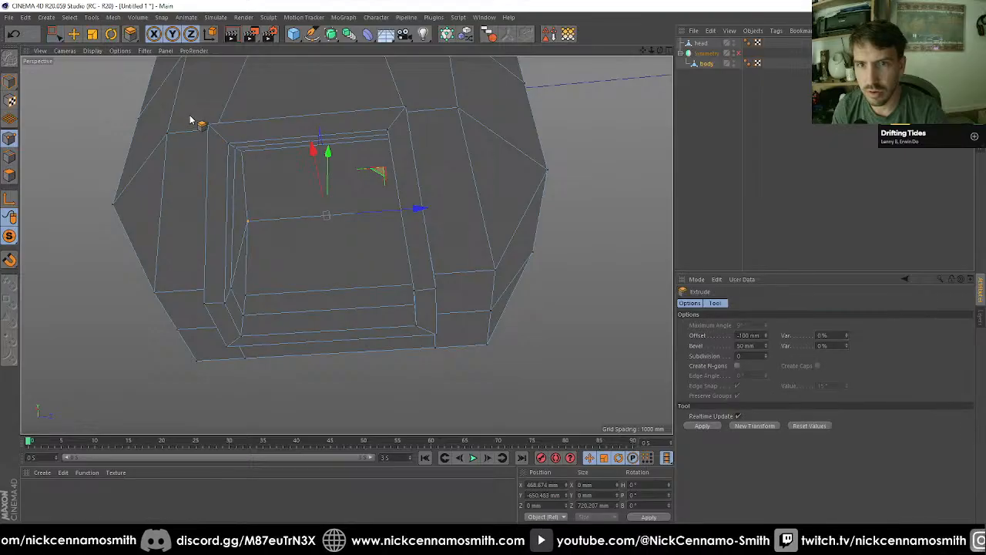
key(F2)
key(F3)
scroll(238, 245, down, 3)
scroll(254, 328, up, 4)
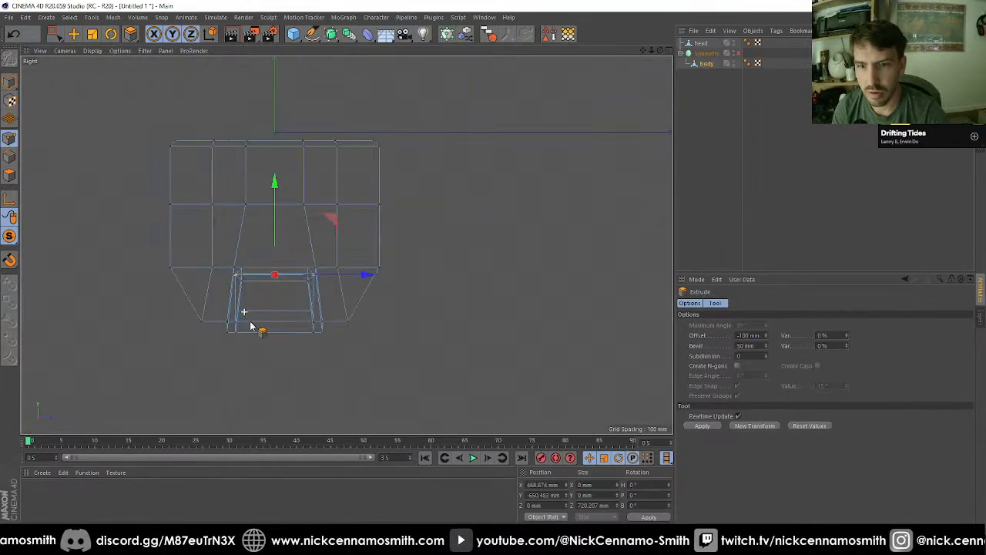
key(0)
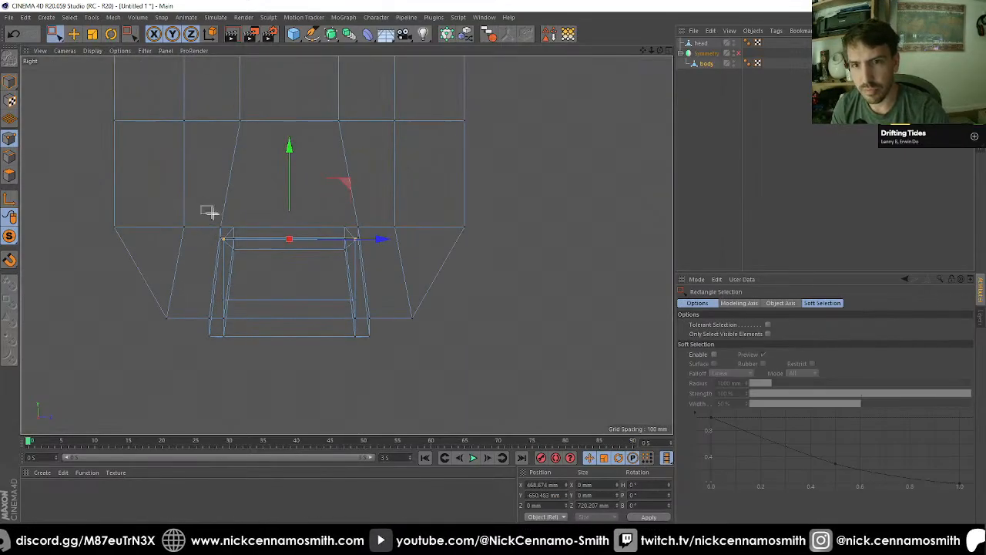
drag(209, 213, 303, 267)
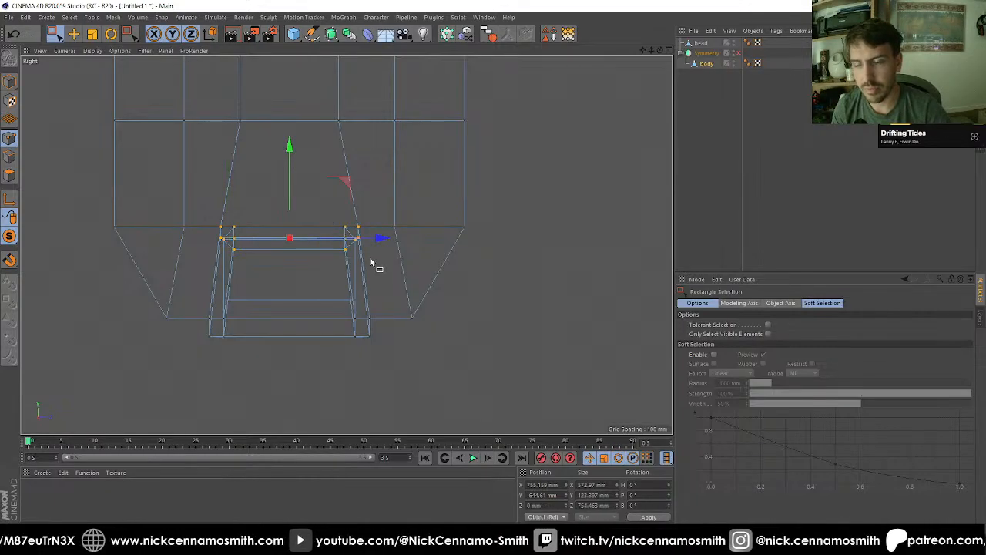
key(F1)
alt+drag(372, 264, 406, 239)
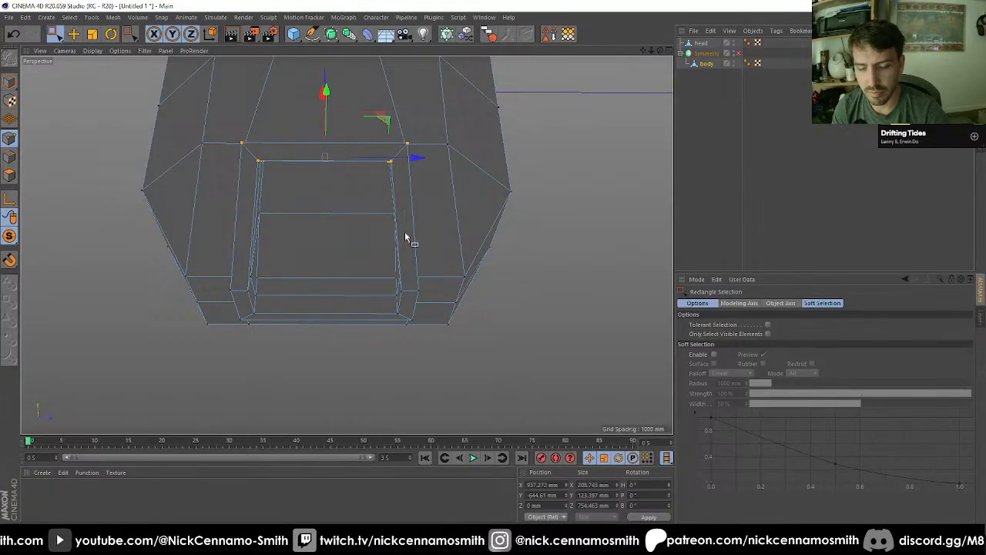
key(t)
drag(417, 159, 397, 165)
Step: Rectangle-select the raised frame's lower corner points, including the adjoining recess points, using the front view
alt+drag(353, 194, 300, 282)
alt+drag(243, 272, 344, 340)
key(0)
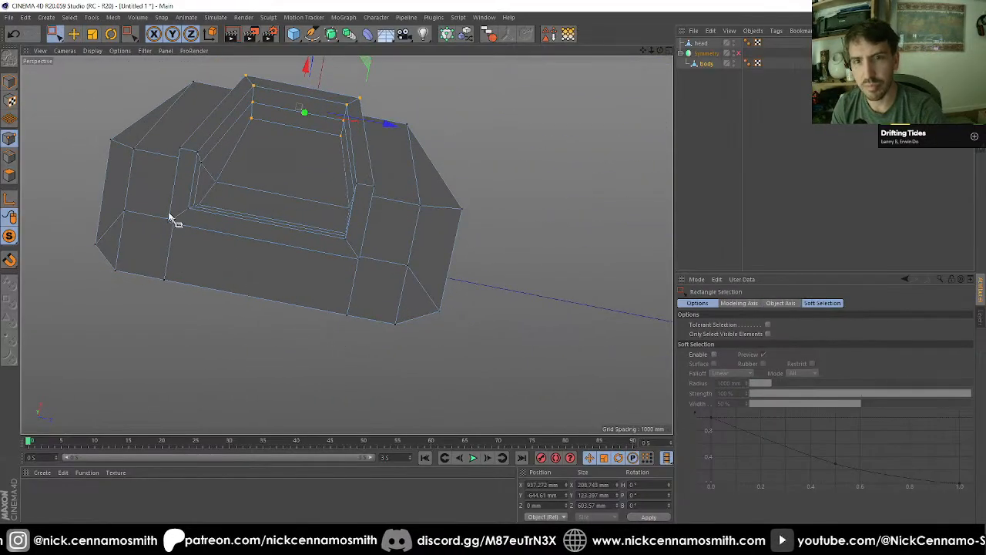
drag(214, 234, 214, 235)
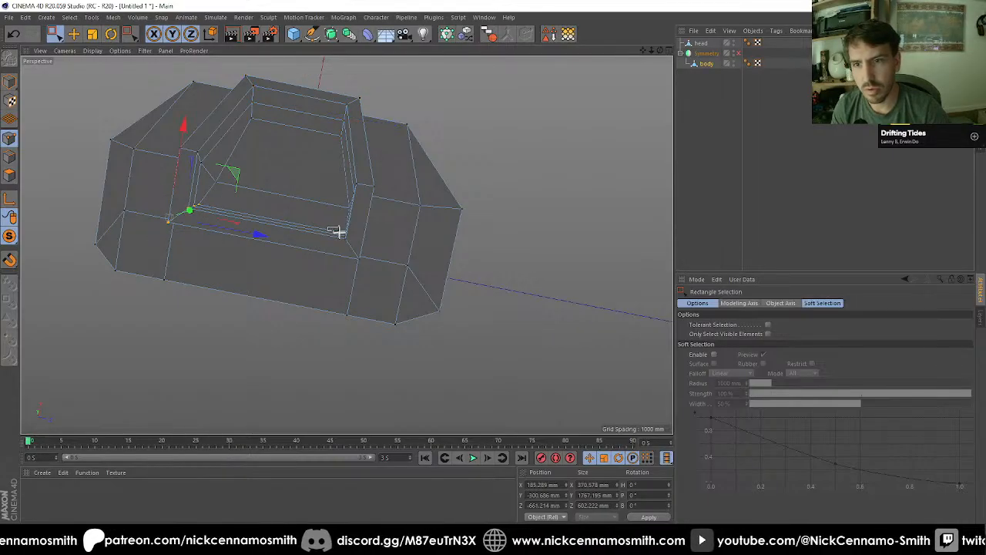
key(F2)
key(F3)
key(F4)
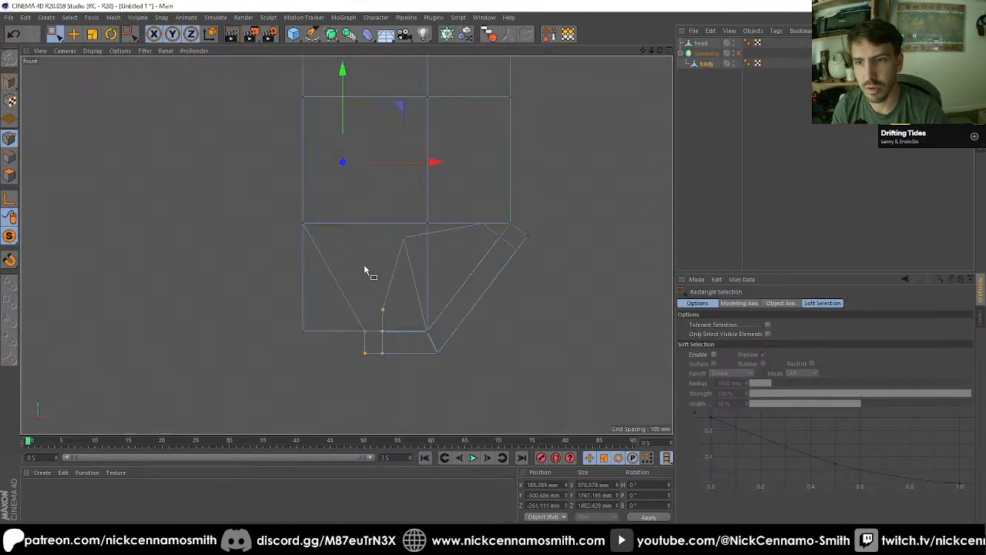
scroll(331, 338, down, 3)
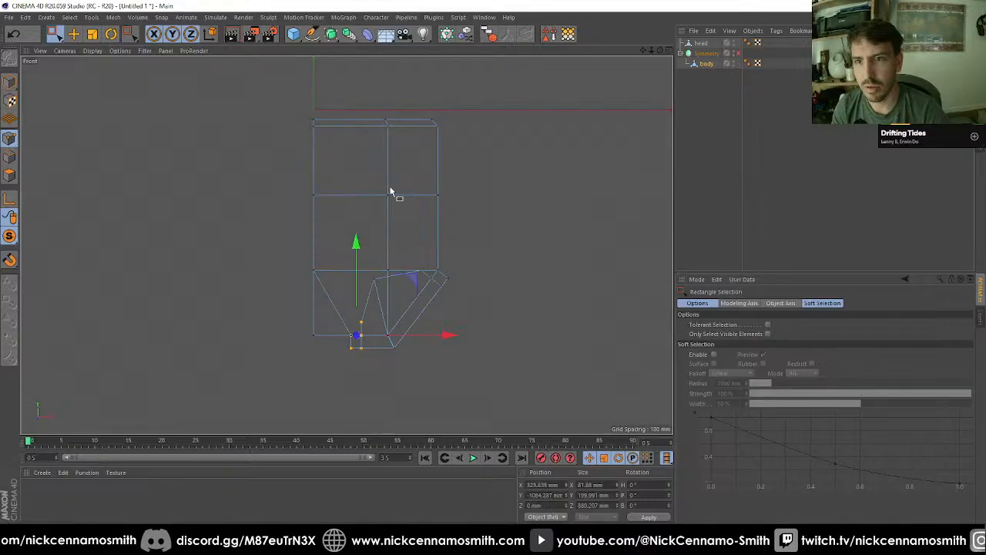
Step: Remove the two upper recess points from the selection and scale the remaining lower frame points along Z to about 704 mm
key(F1)
alt+drag(352, 279, 303, 230)
key(t)
key(0)
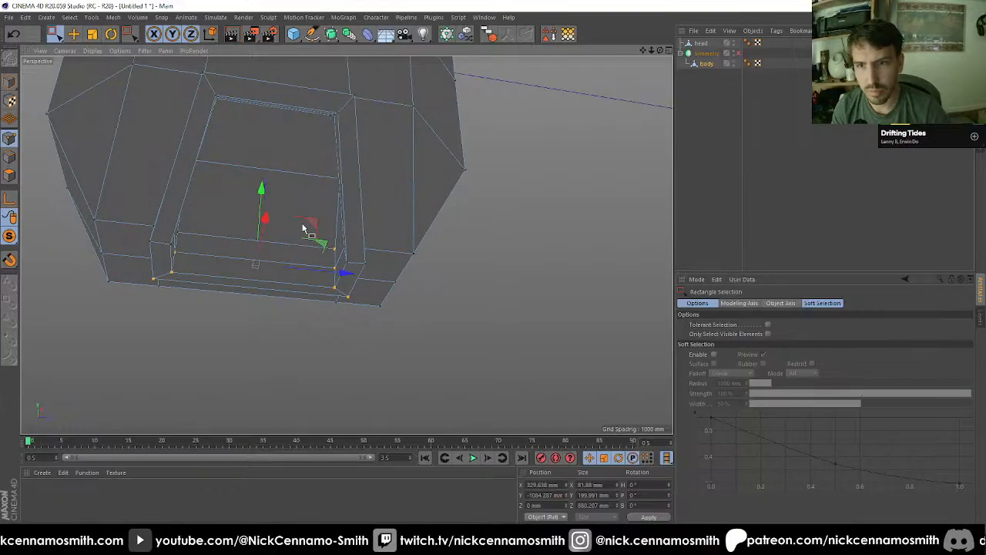
drag(365, 257, 309, 247)
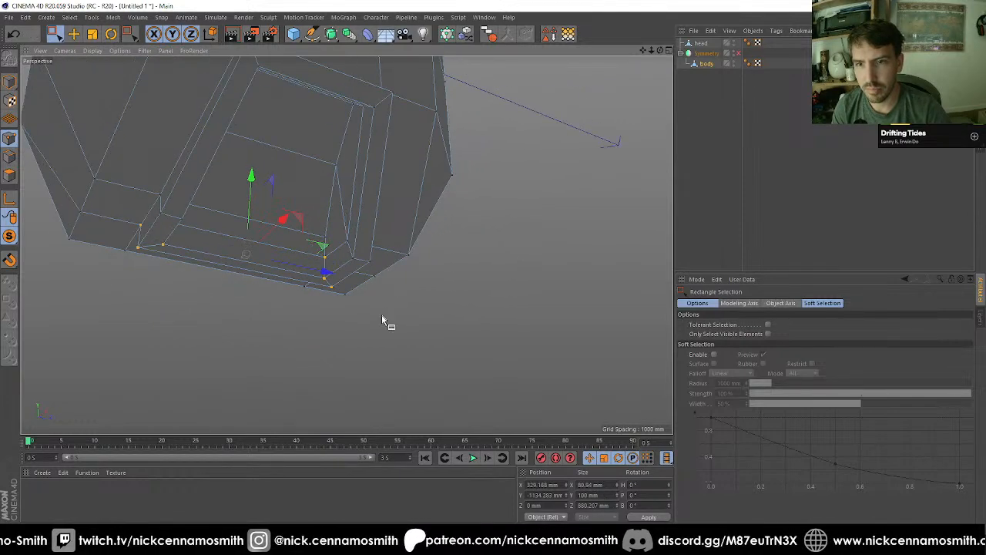
key(t)
drag(328, 275, 210, 194)
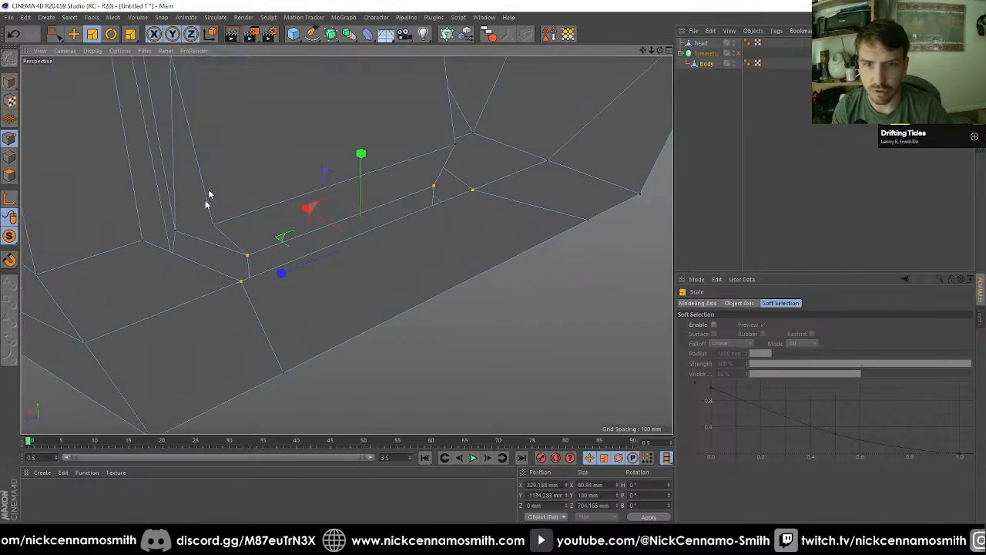
Step: Adjust the corner points where the recess meets the frame's lower edge with the Polygon Pen
key(m)
key(e)
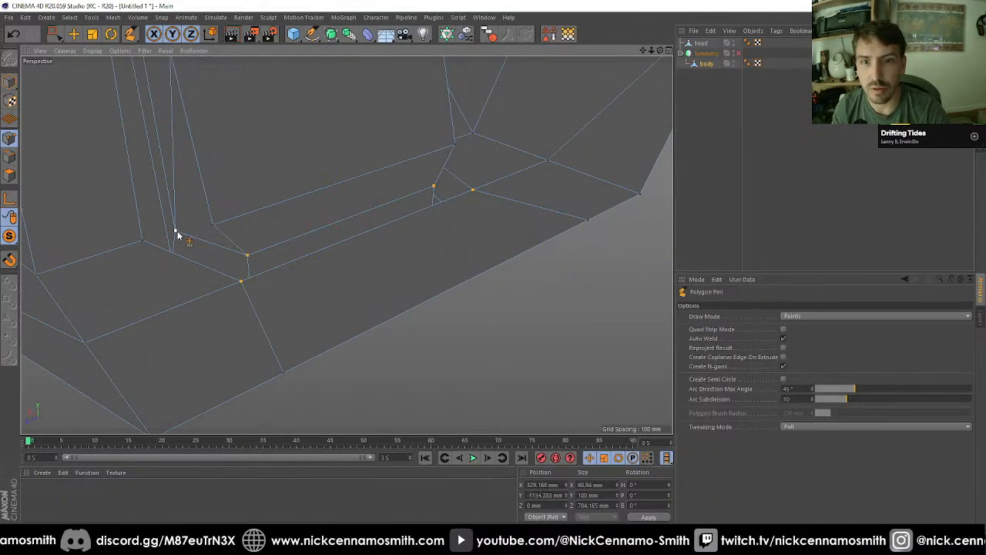
alt+drag(495, 167, 592, 163)
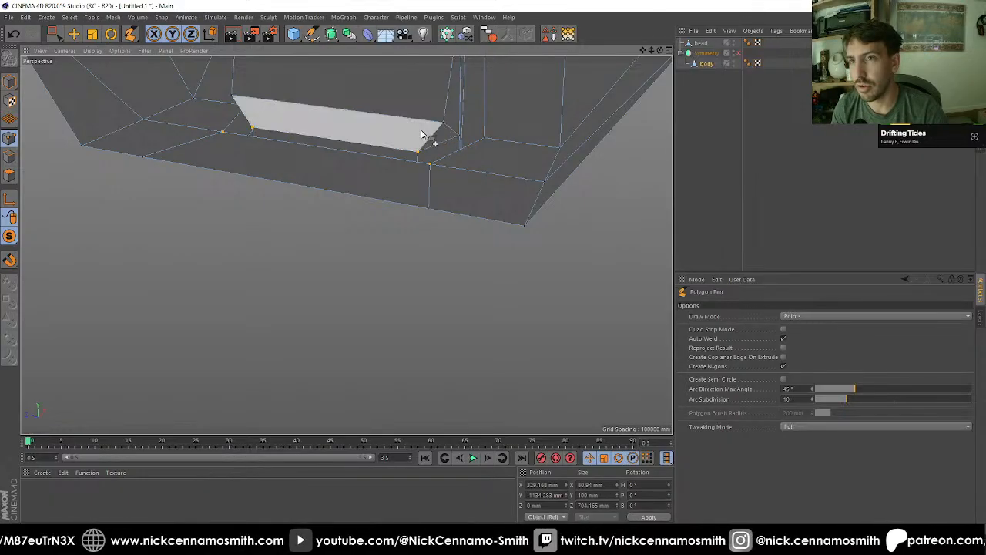
alt+drag(423, 131, 658, 214)
alt+drag(346, 246, 368, 218)
alt+drag(331, 280, 131, 127)
scroll(386, 236, down, 8)
Step: Return the body to model mode and re-enable its Symmetry object
click(7, 82)
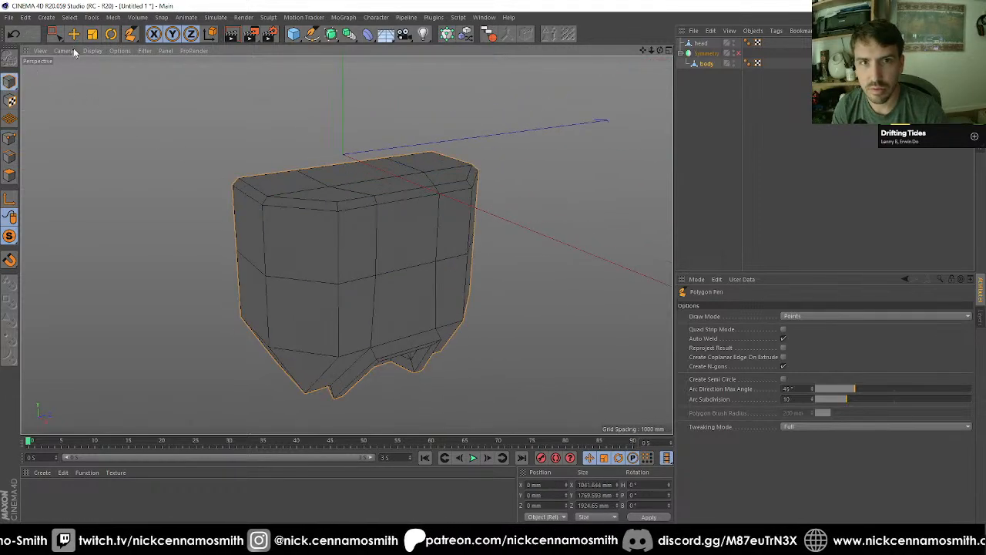
key(e)
drag(10, 237, 48, 245)
scroll(378, 214, down, 3)
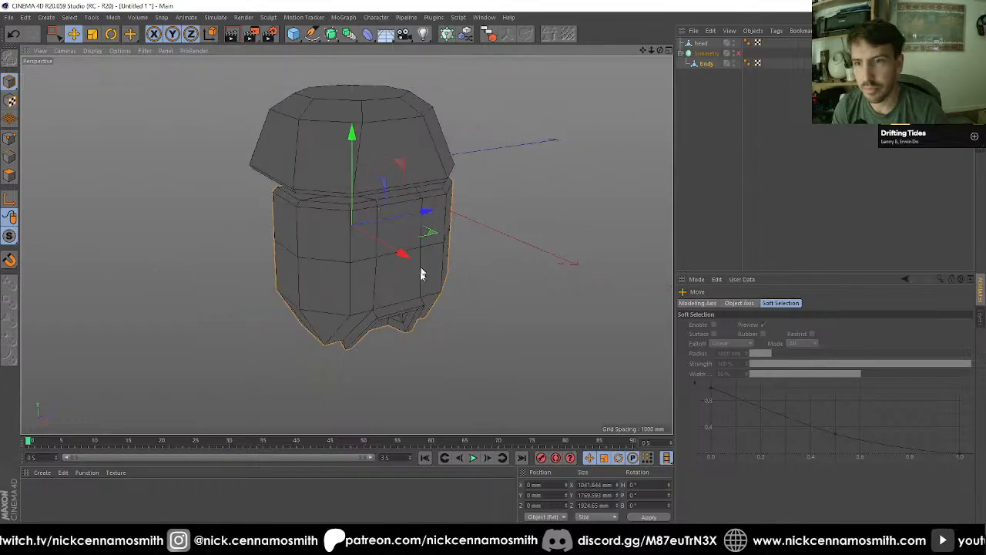
alt+drag(422, 274, 543, 205)
click(738, 54)
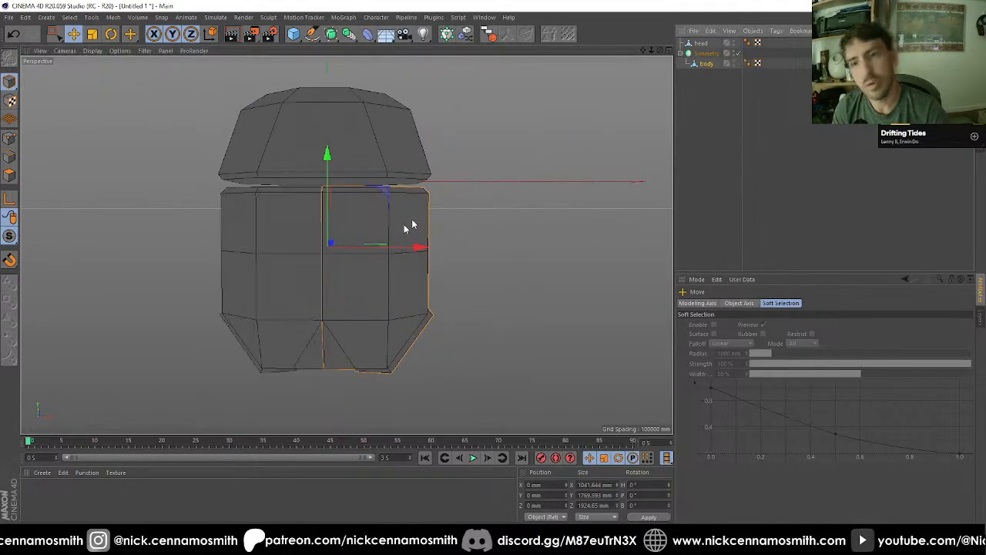
Step: Live-select the upper central polygon on the body's side and scale it to about 586 mm in Y and 593 mm in Z
alt+drag(407, 225, 464, 257)
alt+middle_drag(463, 255, 453, 239)
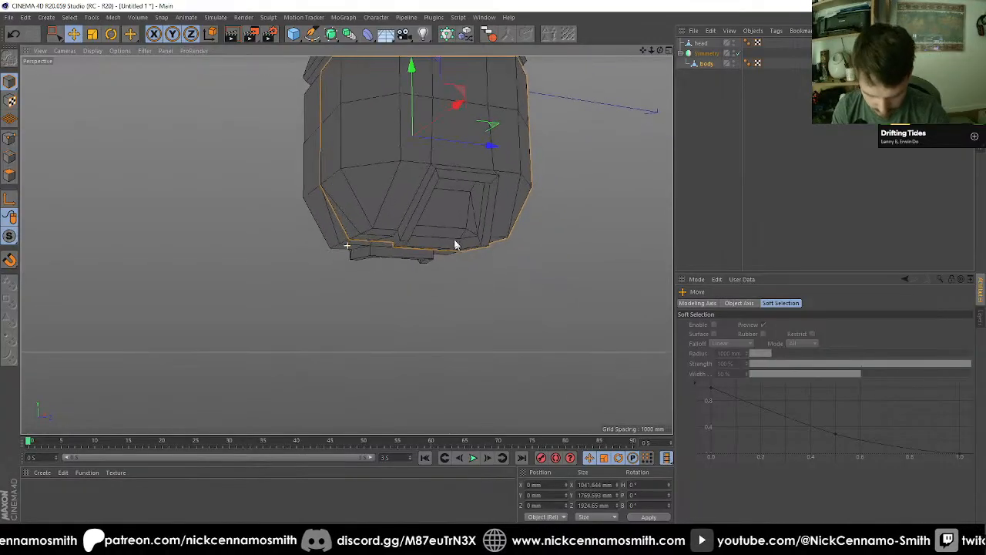
alt+drag(453, 241, 395, 198)
alt+middle_drag(394, 198, 399, 244)
scroll(400, 256, up, 2)
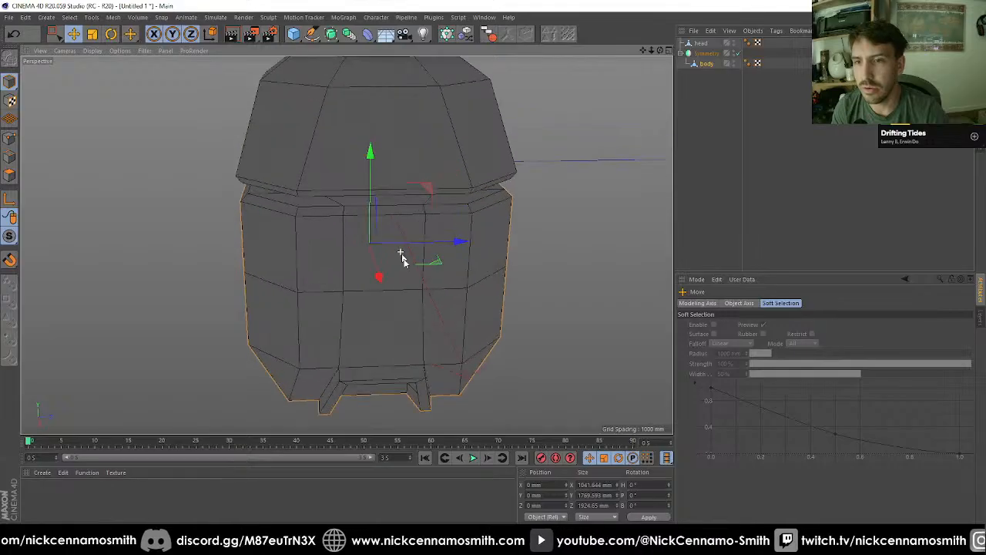
alt+drag(416, 287, 393, 276)
scroll(393, 277, up, 1)
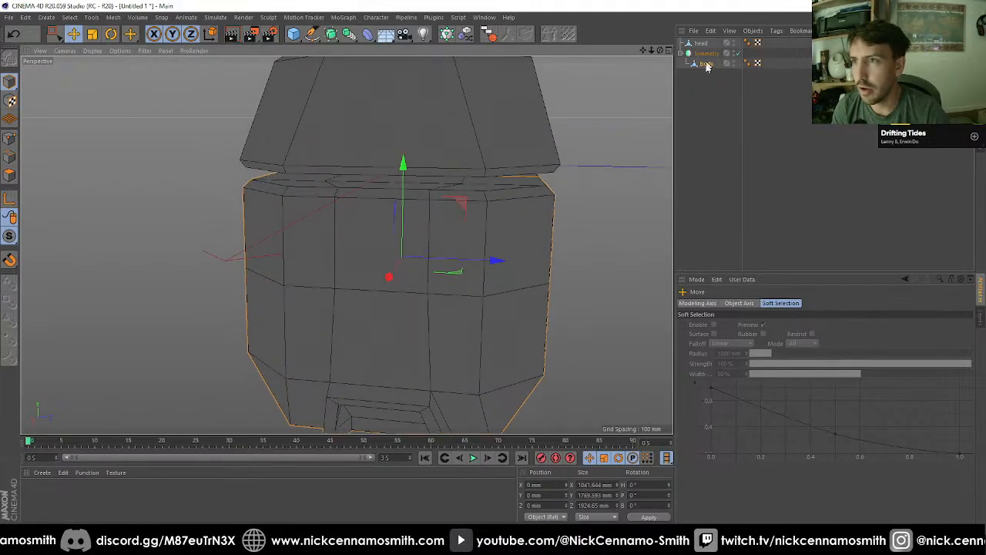
click(10, 177)
drag(53, 34, 85, 44)
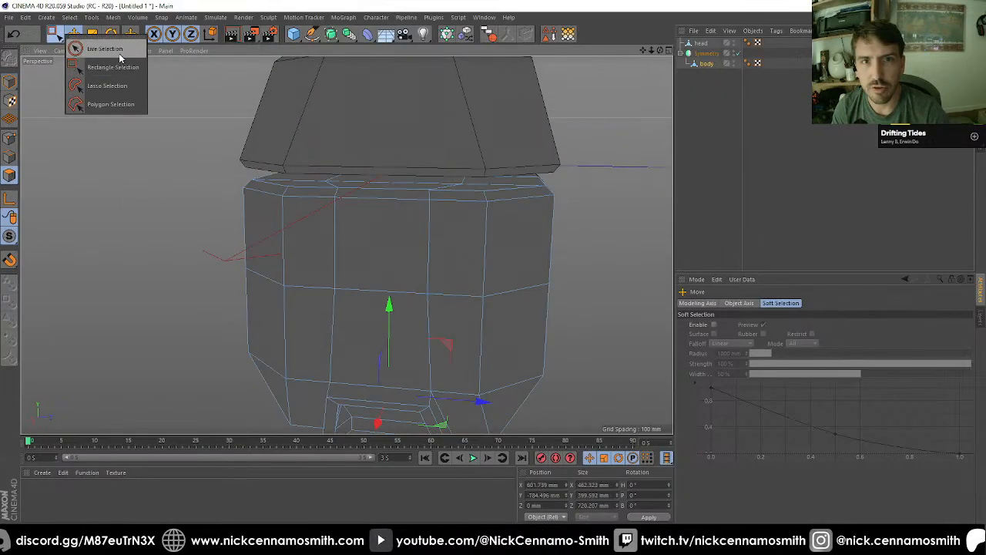
click(341, 223)
key(t)
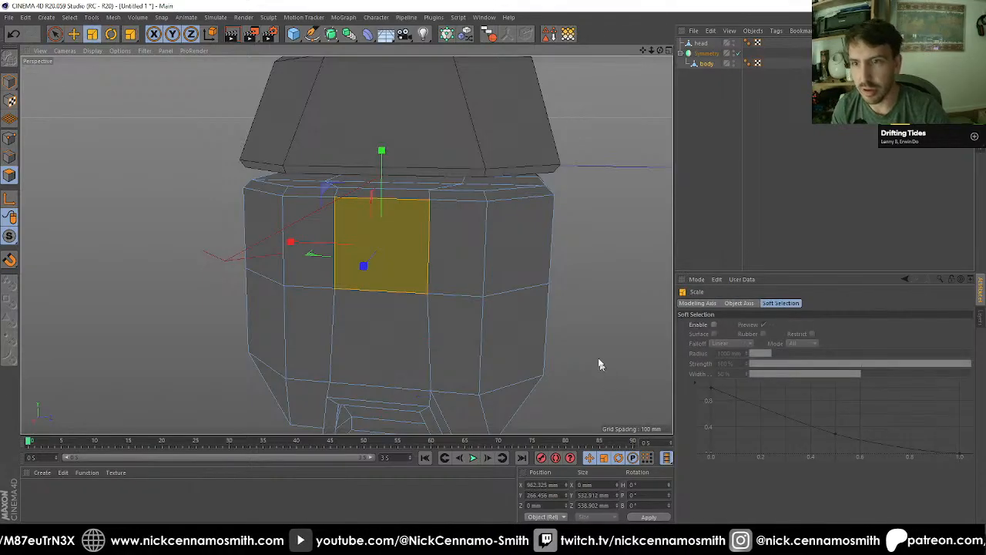
alt+drag(452, 315, 498, 288)
Step: Extrude the enlarged polygon outward with a 100 mm offset and inset its face by 80 mm with Extrude Inner
key(d)
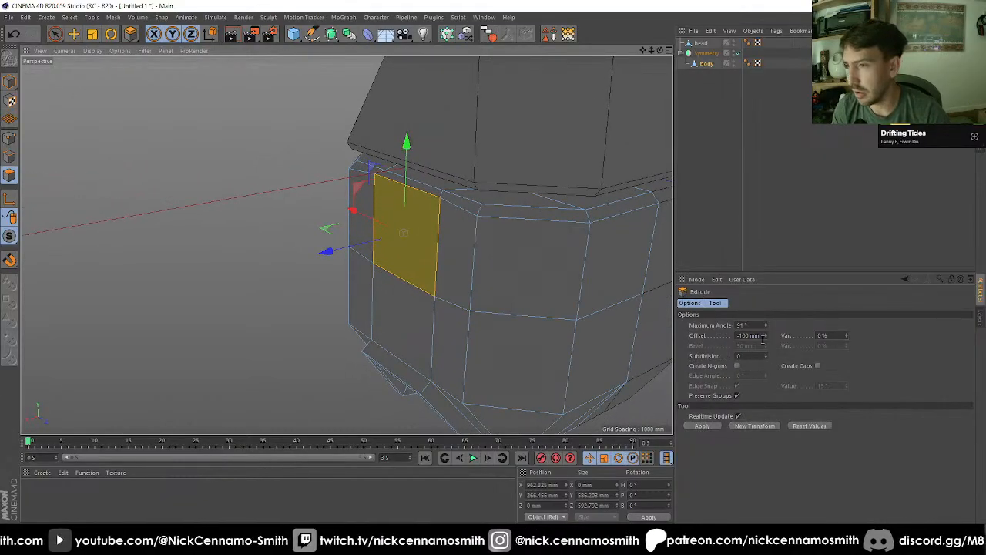
click(731, 335)
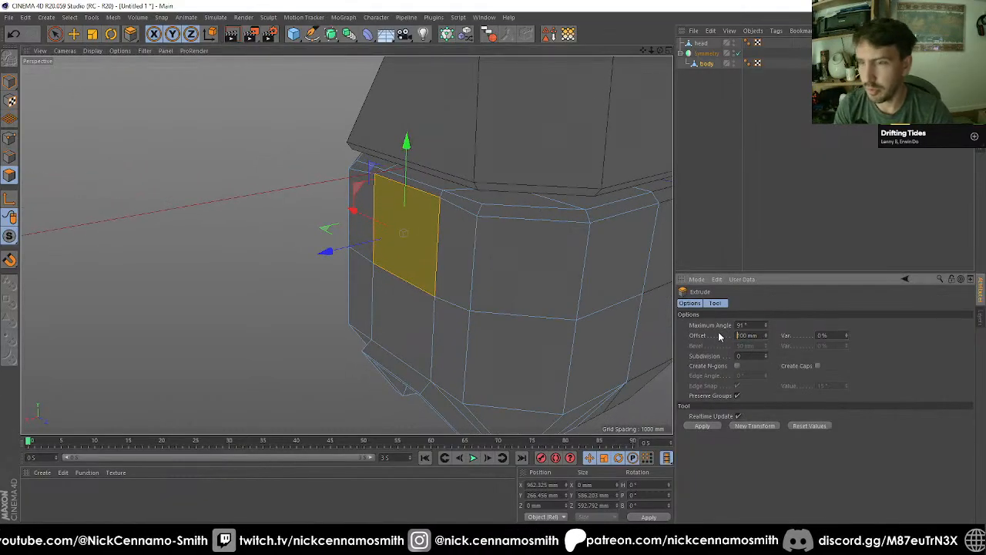
key(Return)
alt+drag(622, 355, 566, 345)
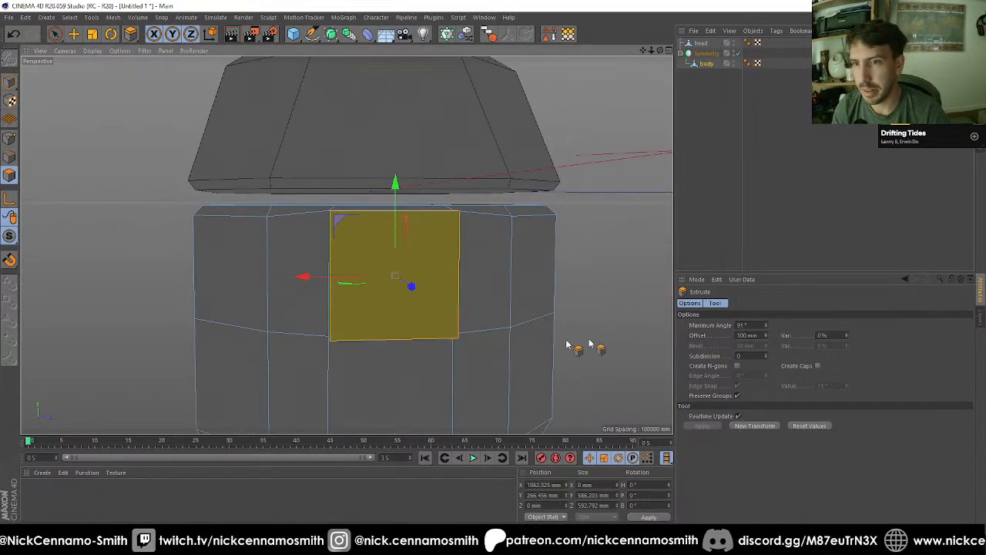
click(751, 425)
key(ctrl+z)
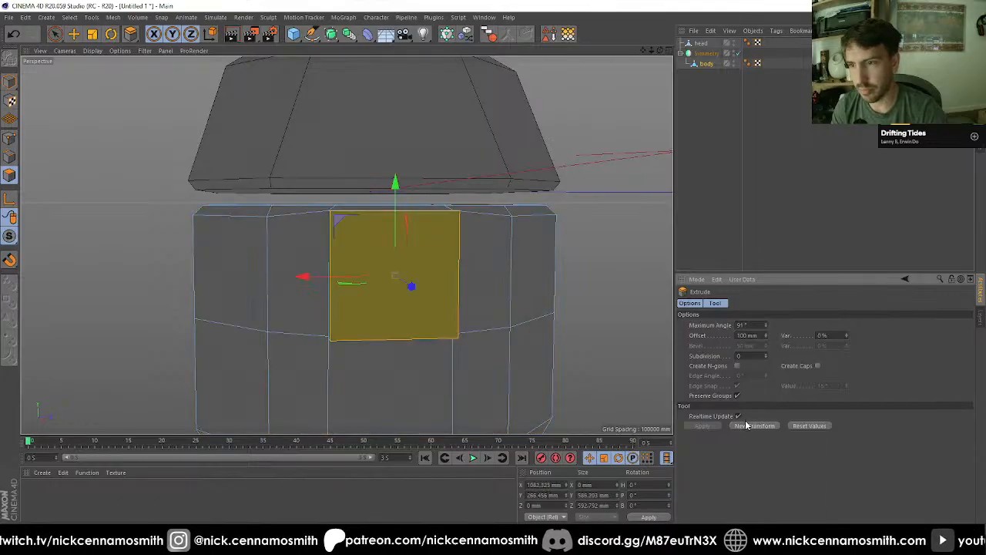
key(i)
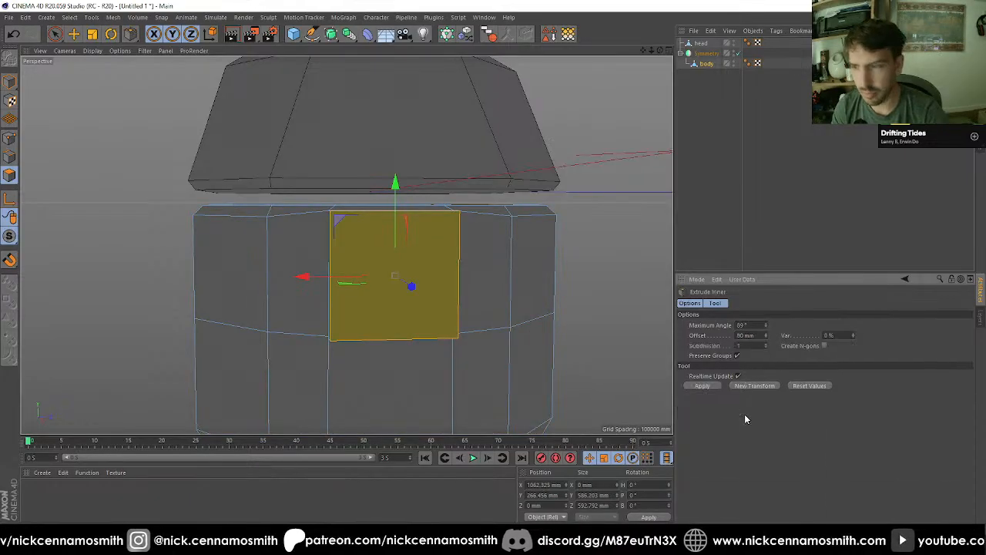
click(702, 386)
Step: Undo the last inset and selection changes, and redo them
alt+drag(651, 378, 506, 326)
key(ctrl+z)
key(ctrl+z)
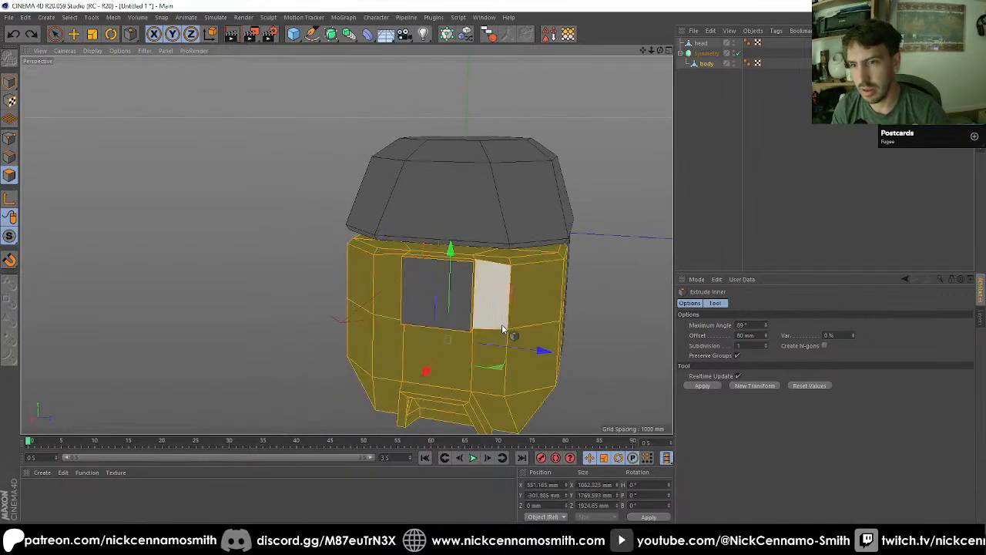
key(ctrl+y)
alt+drag(484, 329, 469, 301)
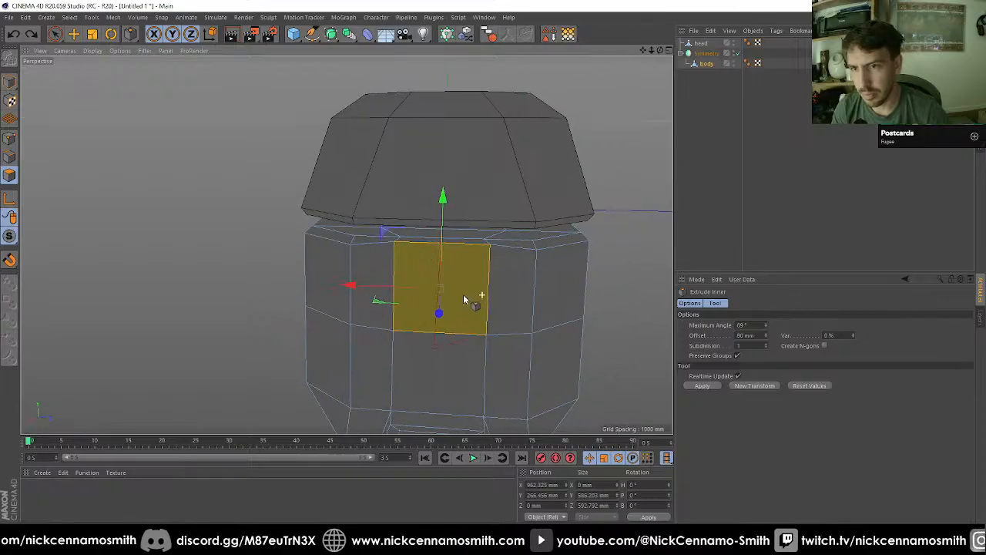
alt+drag(462, 231, 169, 117)
click(16, 34)
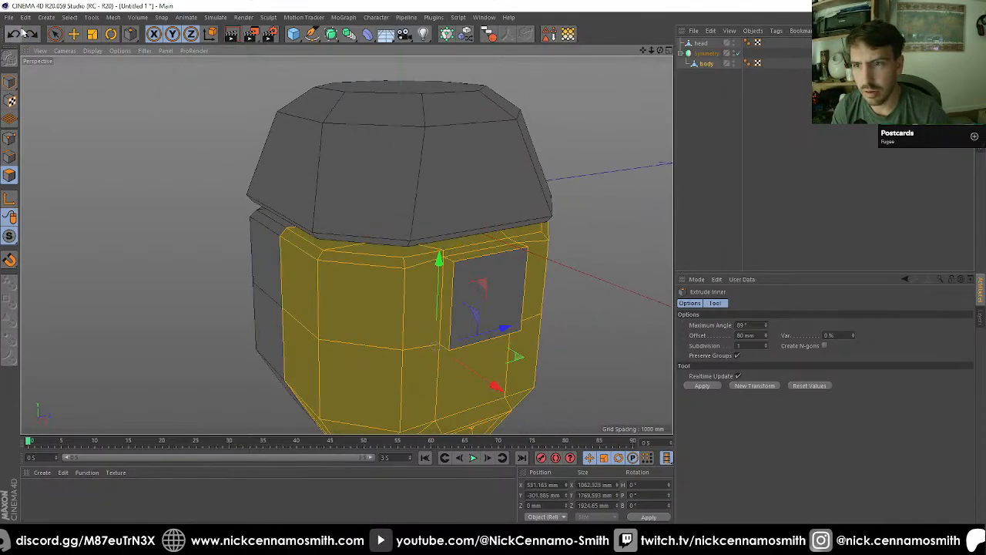
double_click(33, 34)
Step: Live-select the side walls of the raised block with the body panels next to them, and delete these polygons
scroll(456, 292, up, 3)
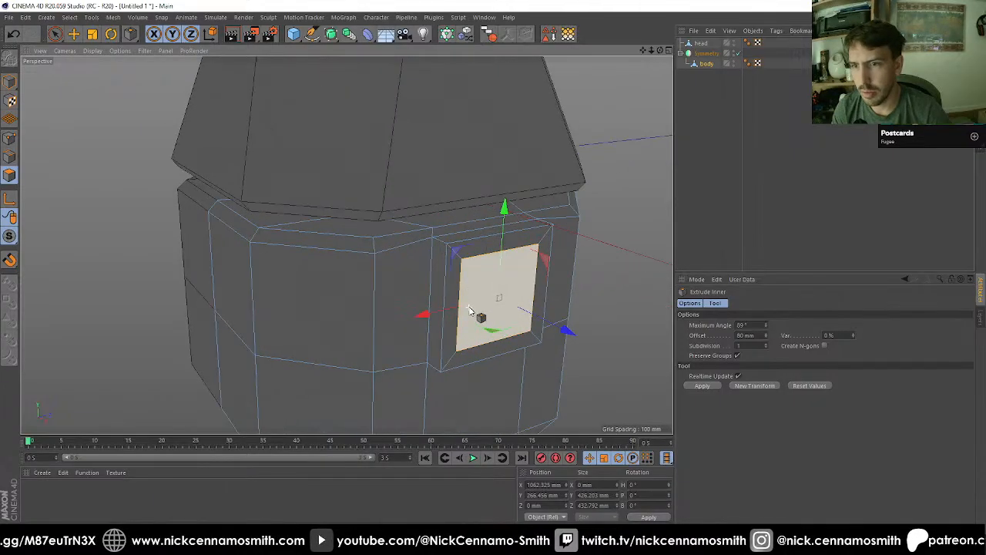
key(space)
click(429, 286)
alt+drag(499, 309, 585, 304)
shift+click(575, 302)
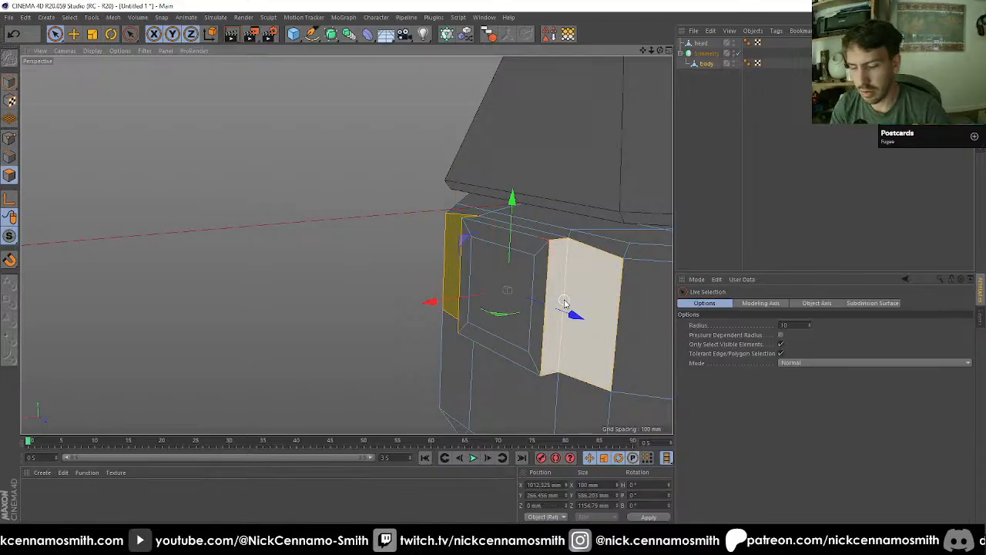
key(Delete)
Step: Weld the neighbouring body points onto the raised frame's side corners with the Polygon Pen
key(m)
key(e)
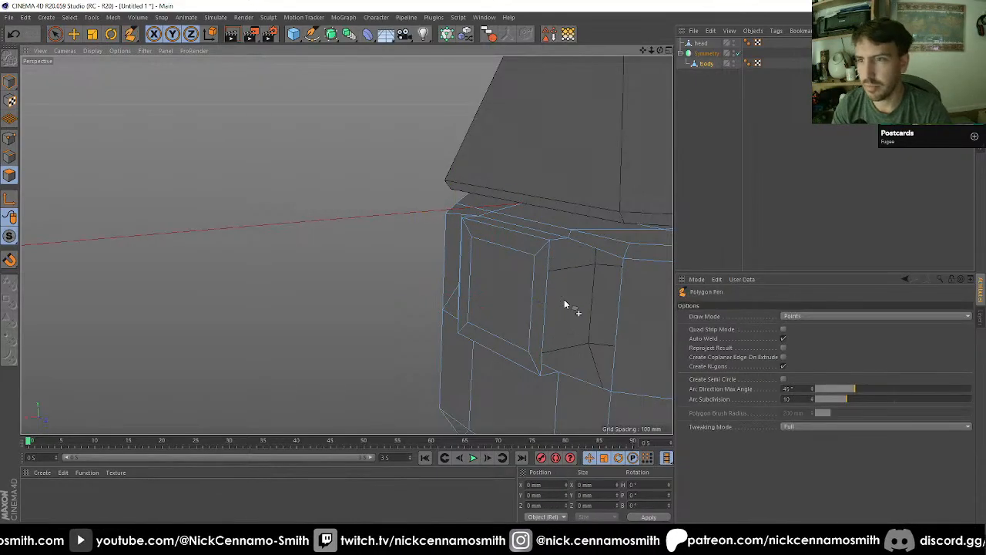
click(550, 239)
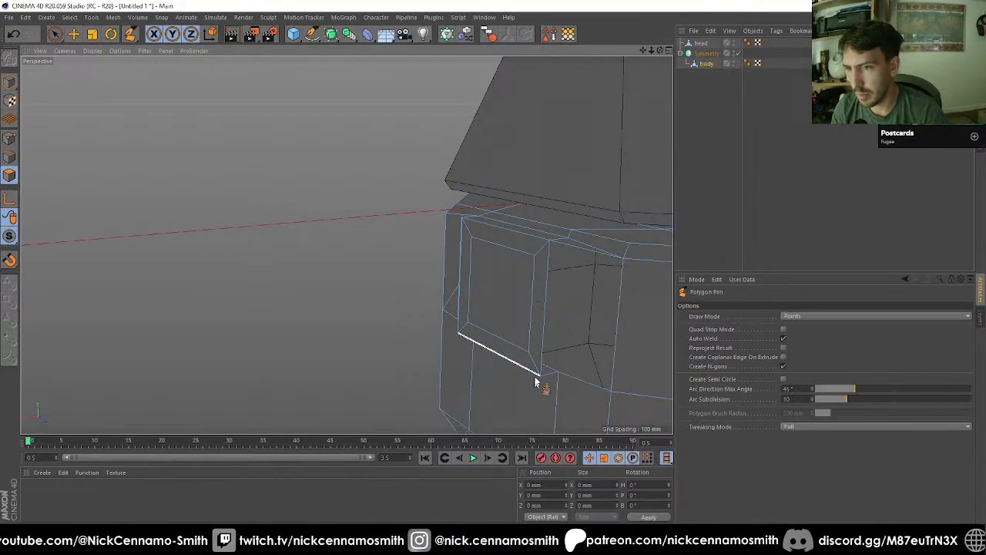
alt+drag(557, 325, 348, 230)
scroll(348, 230, down, 4)
scroll(515, 238, up, 5)
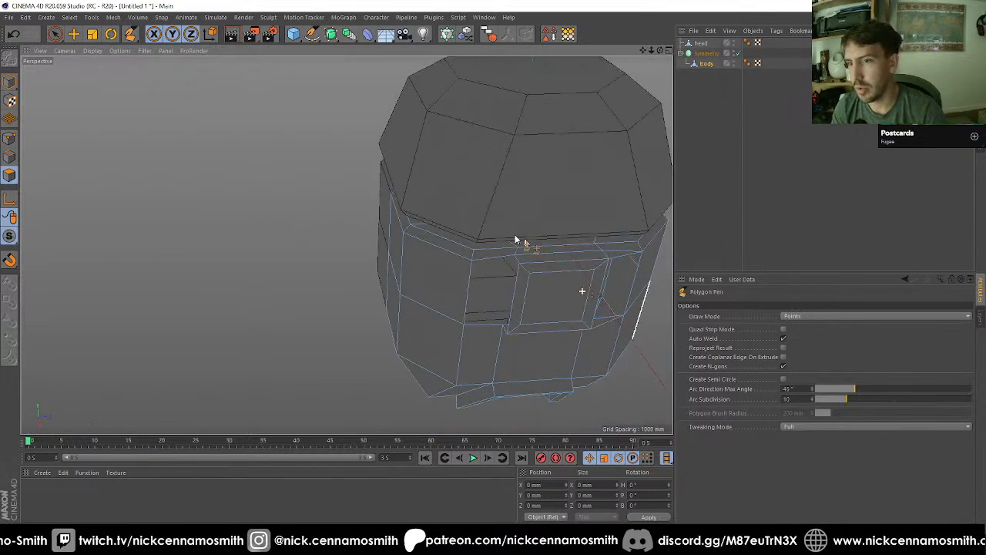
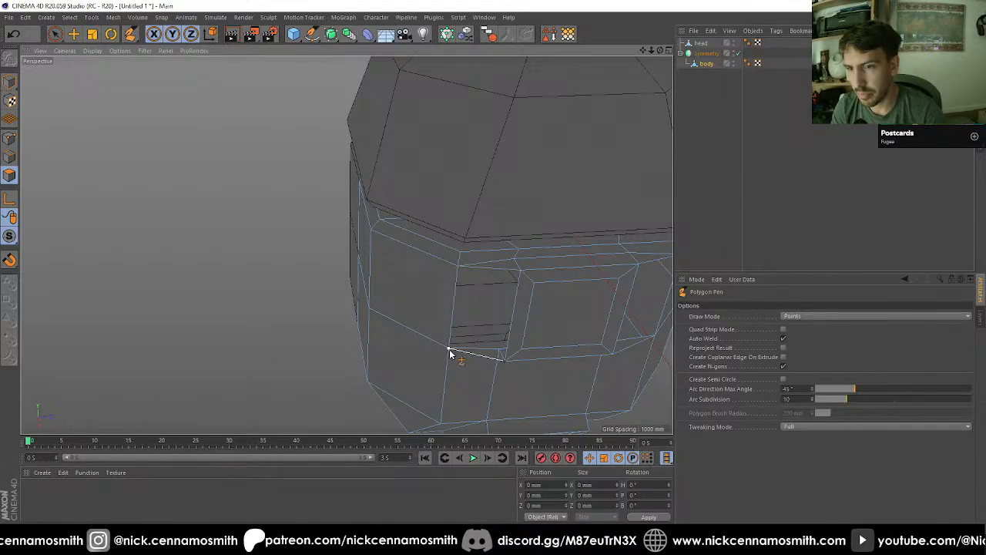
Step: Close the open polygon holes beside the raised frame, and move the two body points below it down about 200 mm
key(m)
key(d)
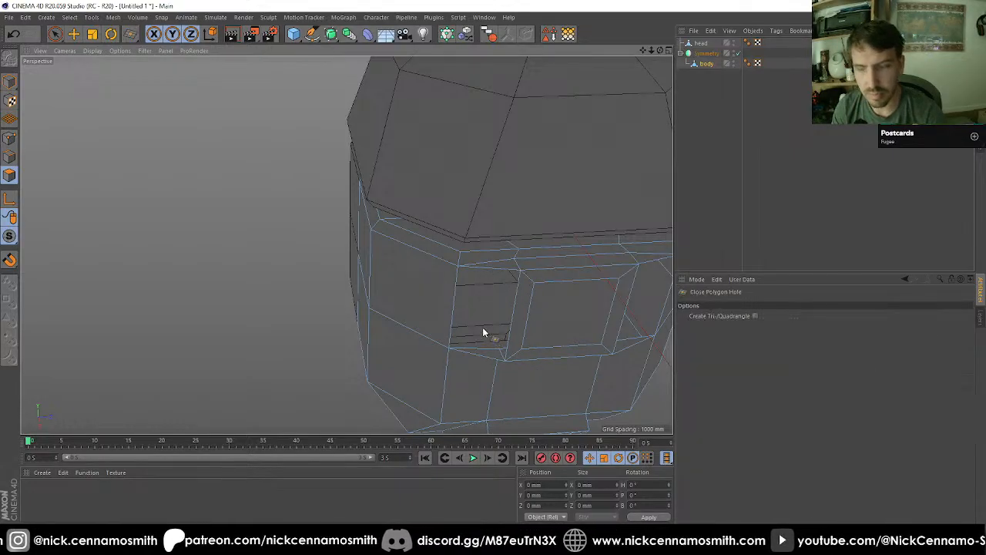
alt+drag(501, 348, 316, 253)
click(406, 290)
key(space)
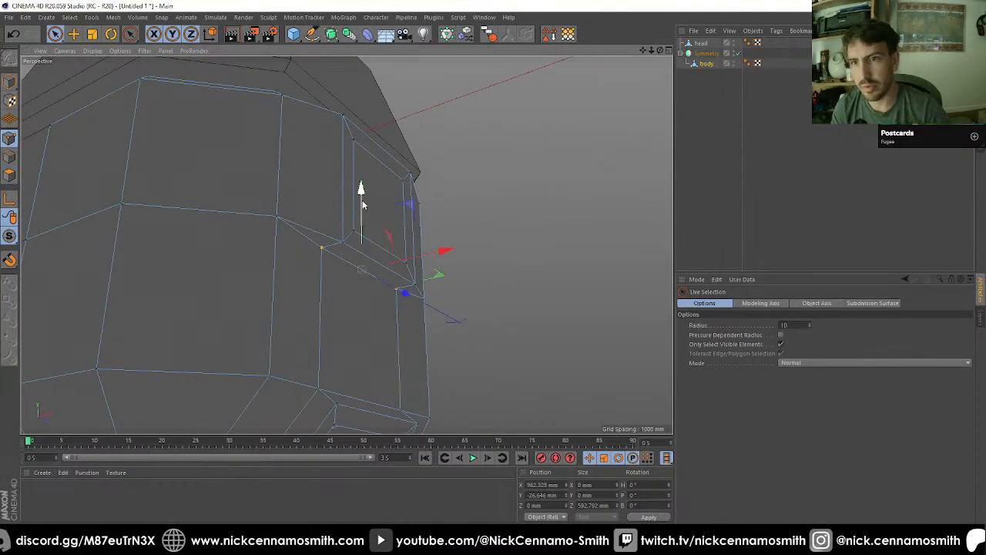
drag(362, 205, 375, 156)
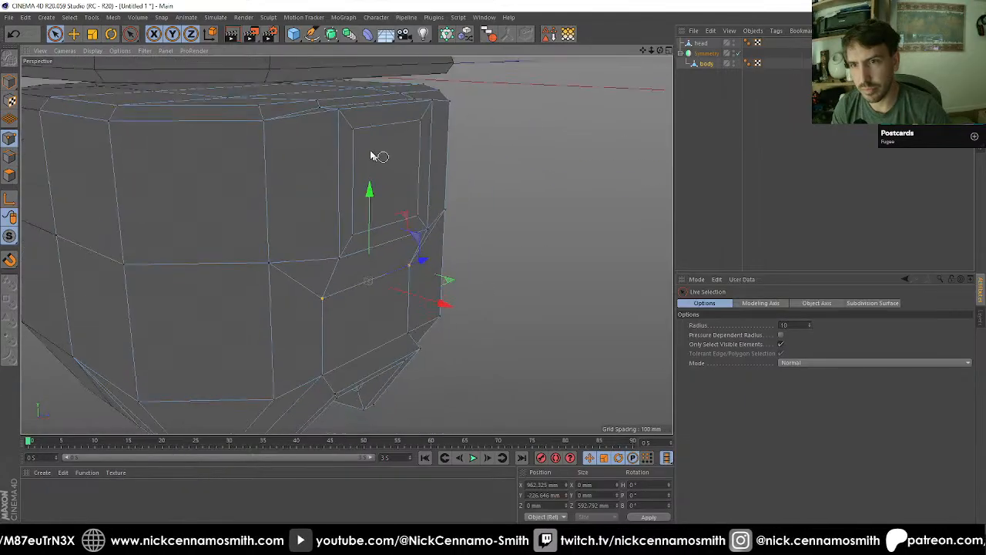
Step: Weld the paired body points above both upper corners of the raised frame, one side after the other
alt+middle_drag(374, 155, 363, 250)
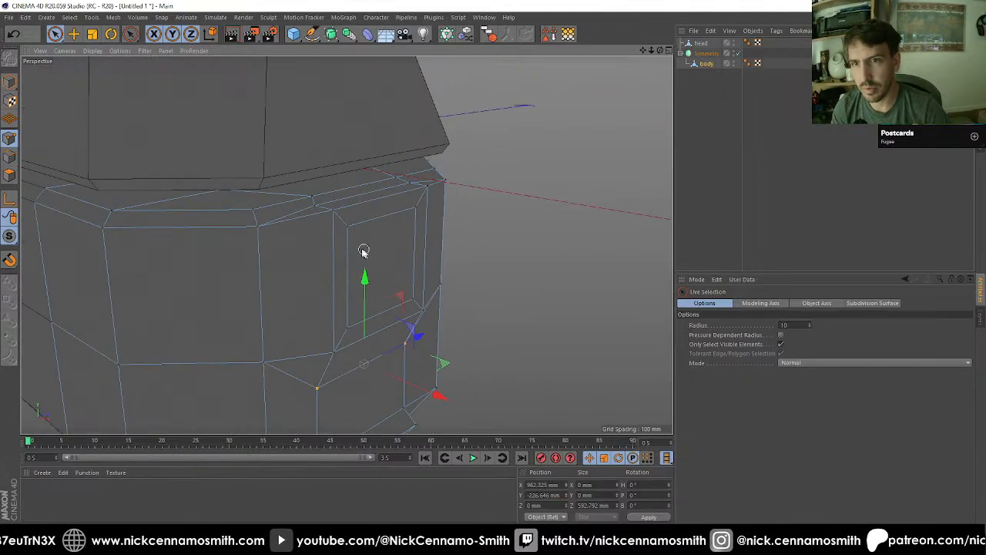
key(m)
key(q)
click(312, 198)
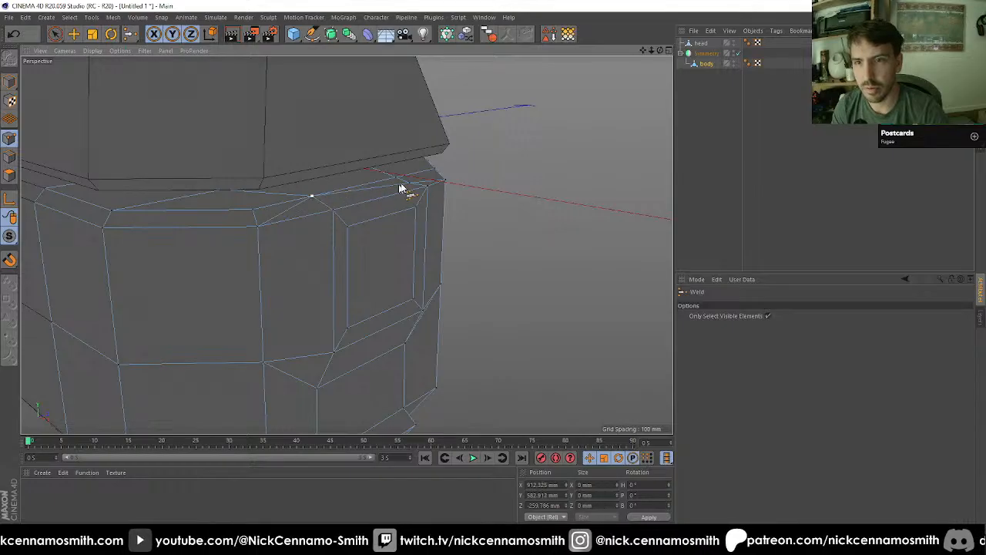
key(space)
drag(399, 185, 267, 205)
key(space)
click(397, 184)
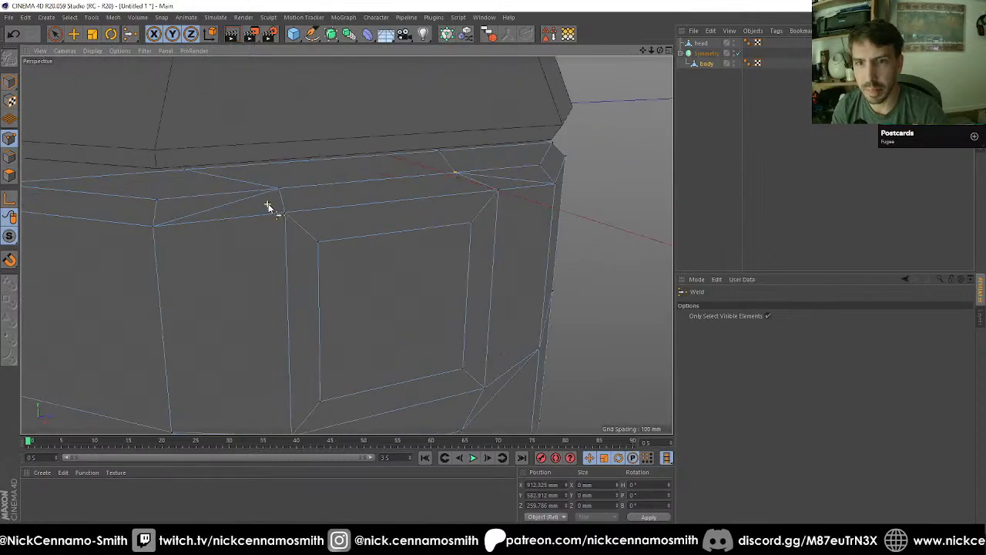
Step: Delete the triangulated polygons of the narrow upper strip beside both top corners of the raised frame
key(space)
click(10, 176)
click(209, 210)
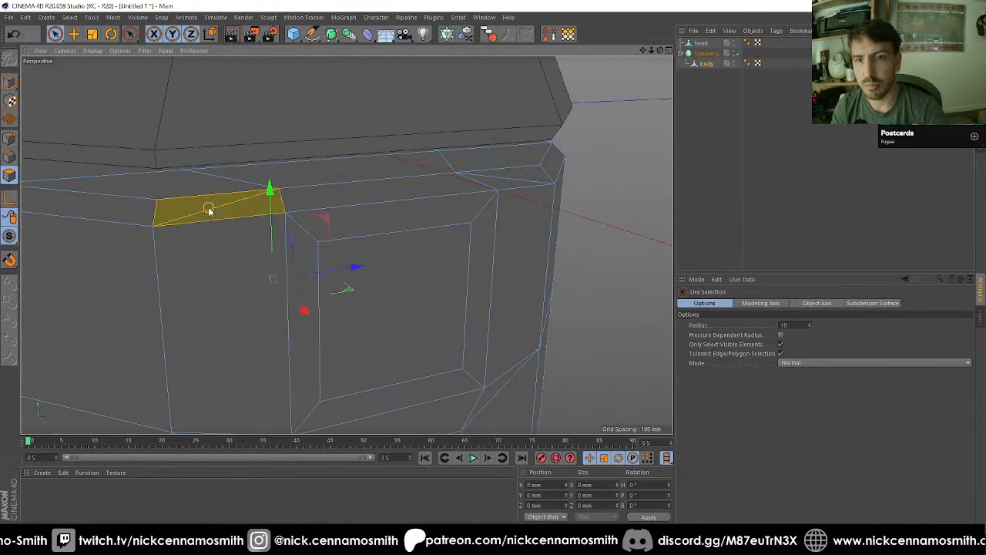
key(Delete)
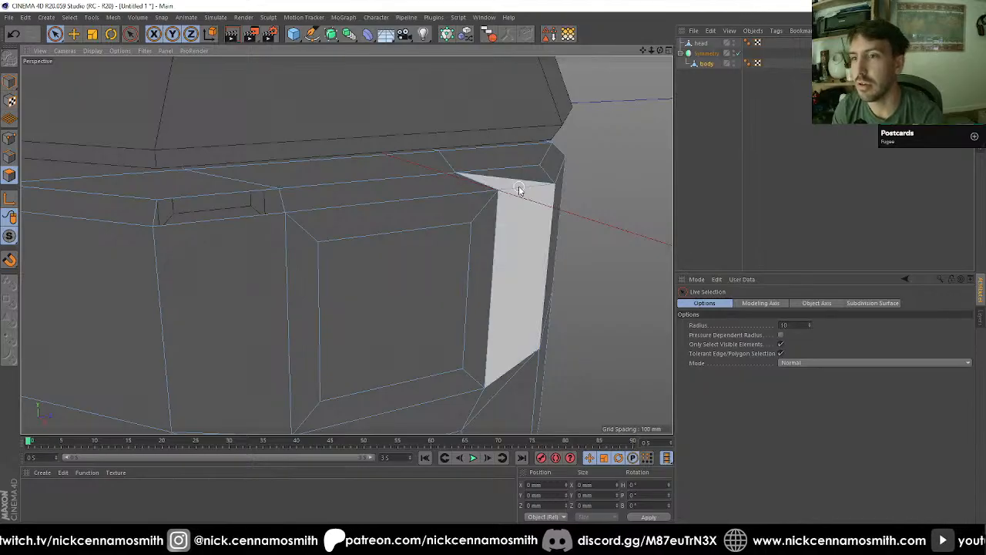
click(518, 183)
key(Delete)
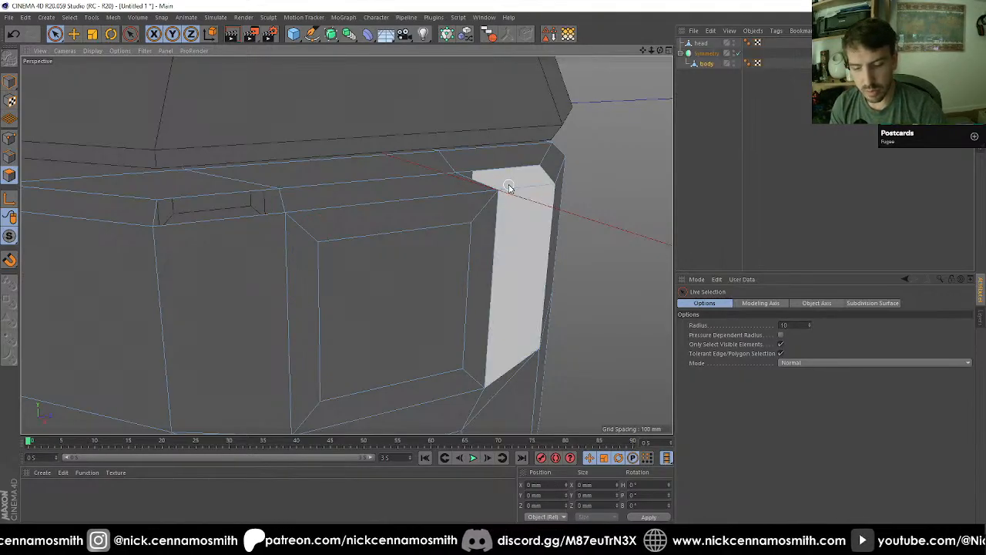
Step: Refill the gaps beside the frame's top corners using the Polygon Pen and Close Polygon Hole
key(m)
key(e)
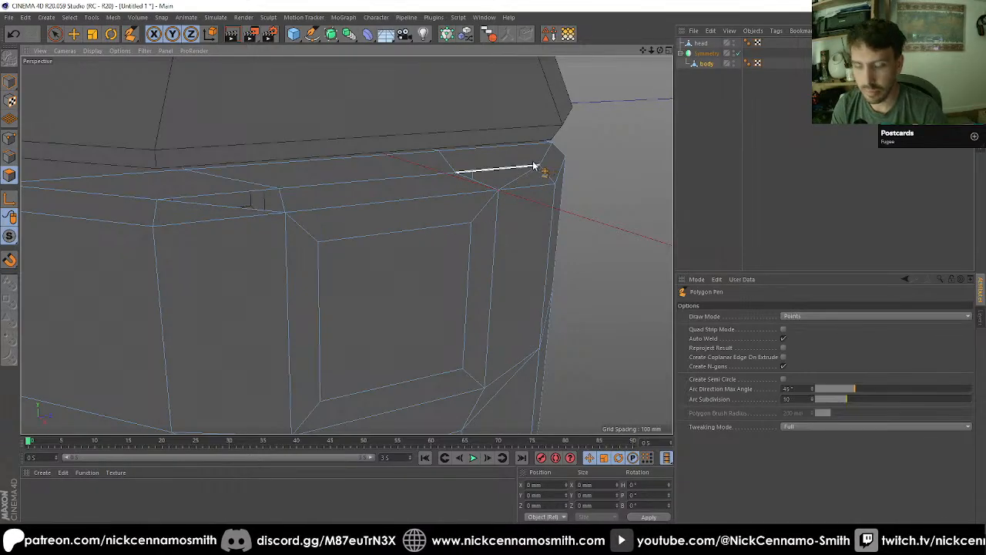
key(m)
key(d)
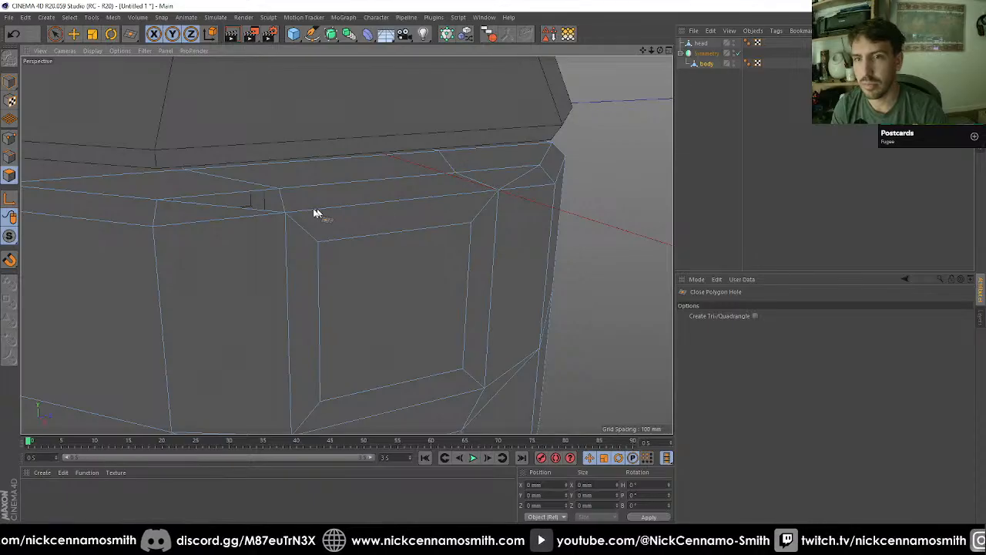
click(276, 212)
Step: Select the raised frame's border and centre polygons and extrude them outward with a 100 mm offset
alt+drag(347, 231, 416, 249)
alt+right_drag(417, 249, 396, 252)
alt+drag(396, 253, 423, 258)
alt+right_drag(424, 258, 347, 245)
alt+drag(347, 245, 472, 292)
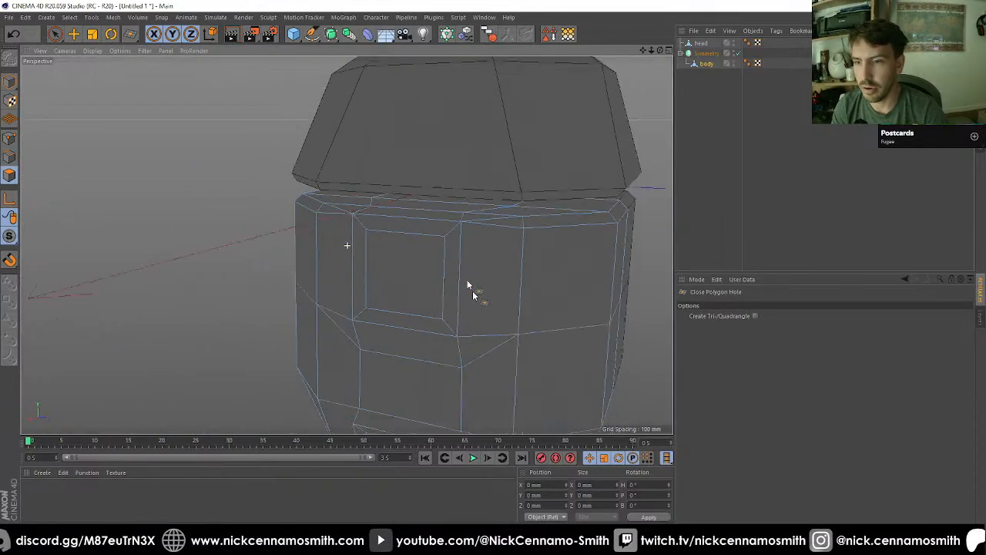
alt+middle_drag(472, 287, 433, 198)
mouse_move(433, 198)
alt+mouse_down()
mouse_move(356, 166)
mouse_move(310, 210)
mouse_move(247, 192)
mouse_move(359, 193)
mouse_move(403, 254)
mouse_move(378, 217)
mouse_move(331, 213)
mouse_move(412, 300)
mouse_move(372, 321)
mouse_move(396, 317)
mouse_move(413, 255)
mouse_move(391, 222)
mouse_move(359, 203)
mouse_move(412, 270)
mouse_move(273, 310)
mouse_move(237, 300)
mouse_move(249, 286)
mouse_move(259, 304)
mouse_move(315, 233)
mouse_move(267, 221)
alt+mouse_up()
click(56, 35)
scroll(337, 219, down, 4)
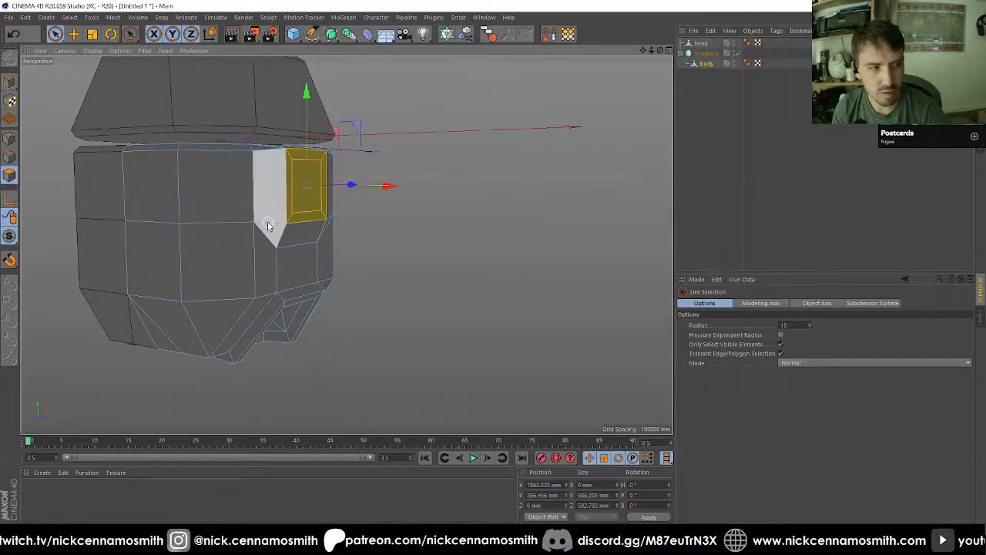
key(d)
click(707, 425)
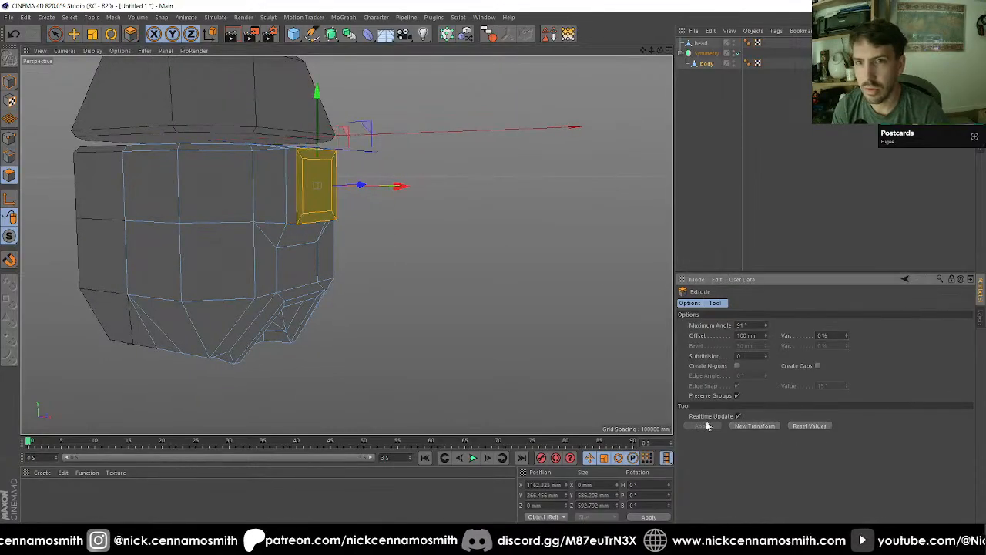
Step: Select only the frame's centre polygon and extrude it inward twice with a -100 mm offset
alt+drag(471, 316, 493, 285)
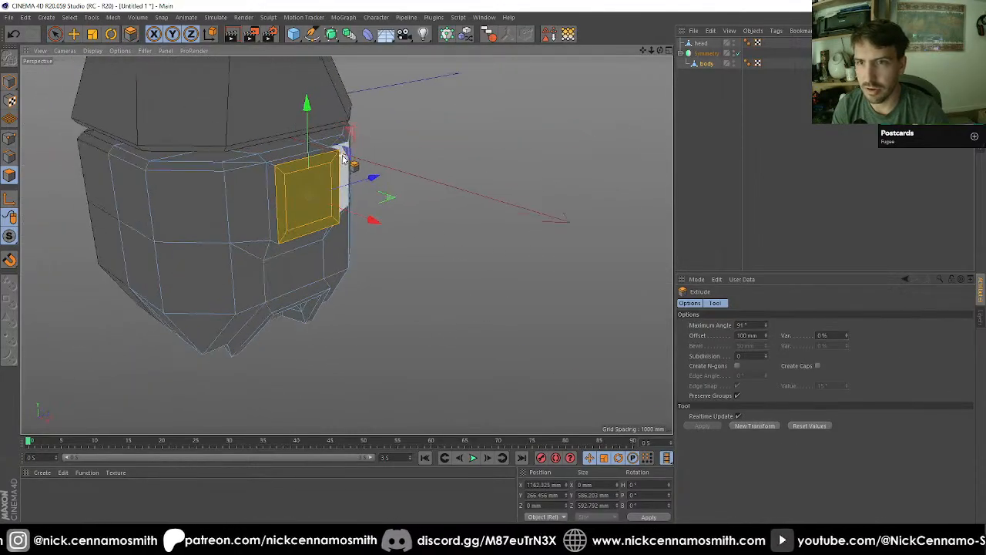
scroll(347, 167, up, 4)
key(space)
click(286, 245)
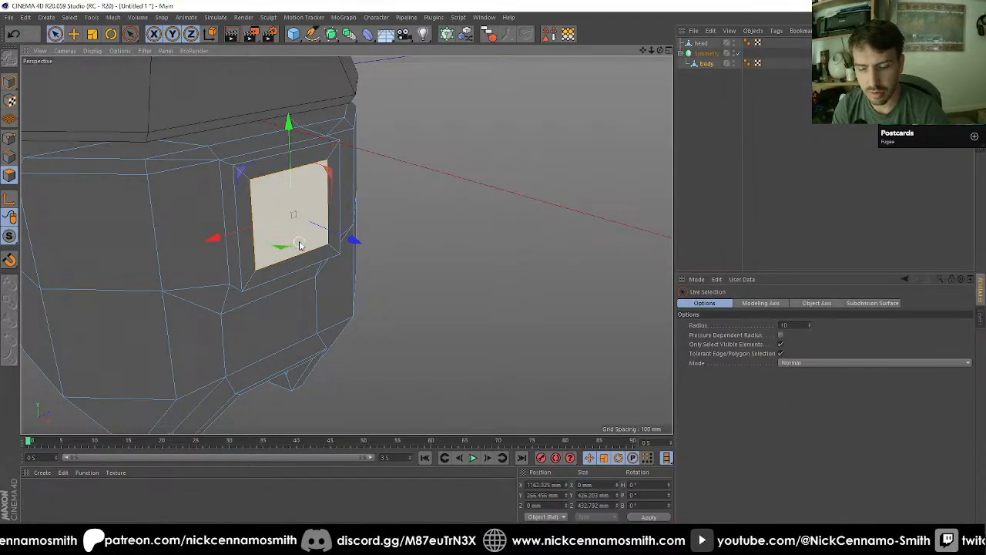
key(d)
click(737, 429)
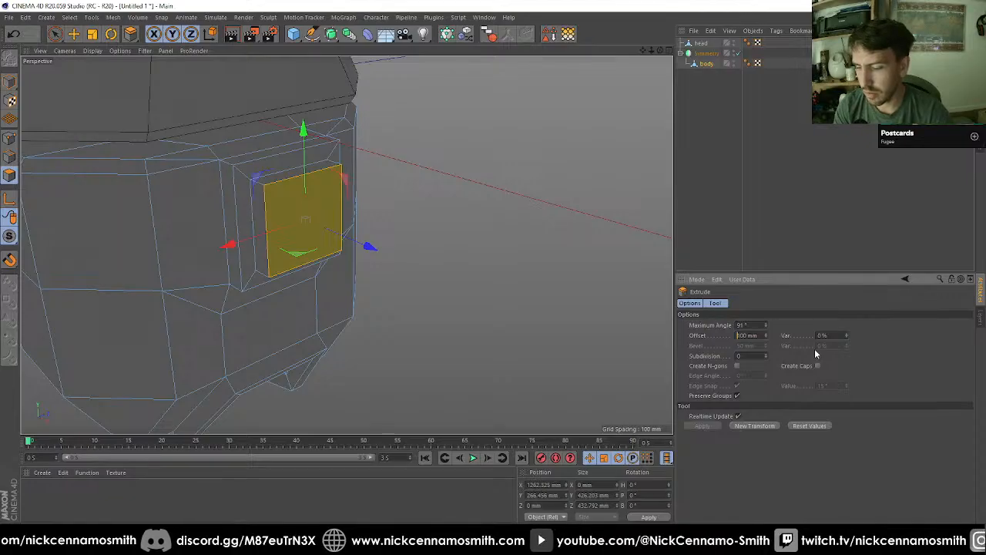
text(-)
key(Return)
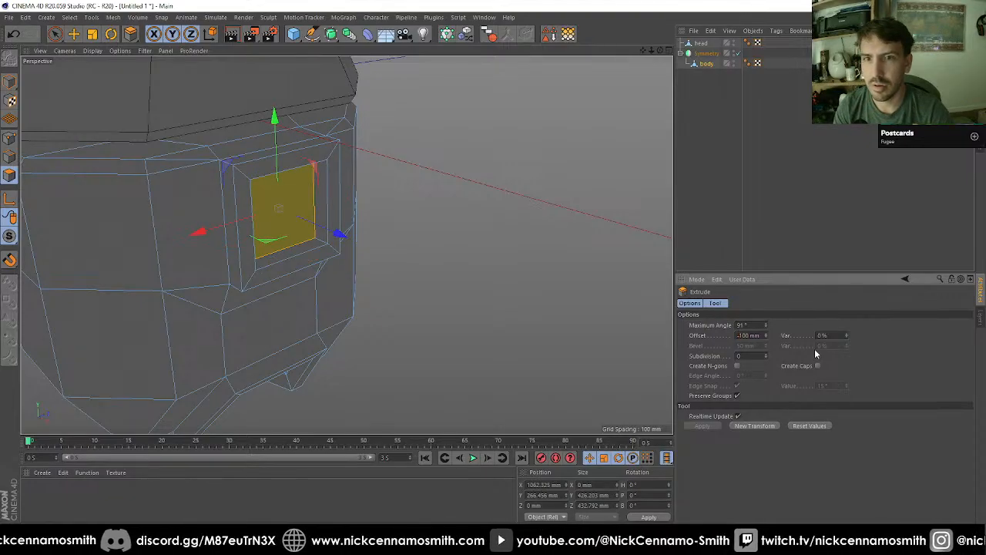
click(750, 425)
Step: Try a Subdivision Surface on the Symmetry object to preview the smoothed body, and undo it
alt+drag(446, 284, 501, 274)
alt+right_drag(209, 196, 339, 195)
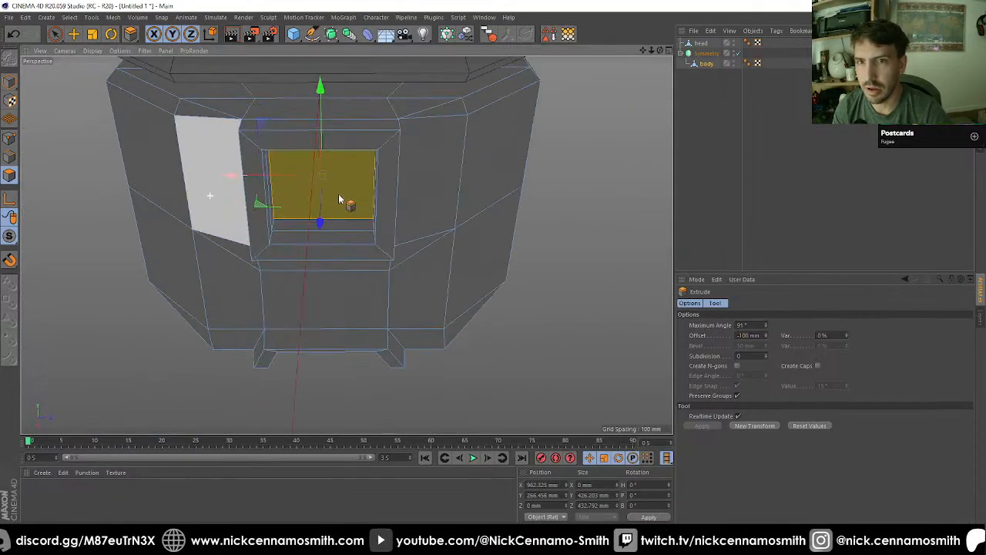
alt+drag(336, 194, 370, 264)
alt+right_drag(357, 214, 367, 216)
alt+drag(346, 244, 409, 302)
alt+right_drag(409, 302, 184, 153)
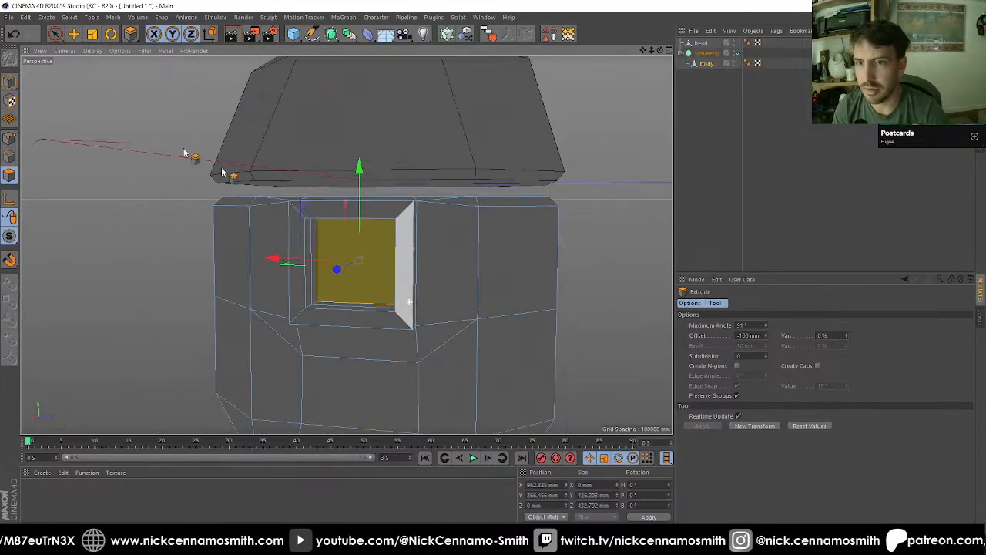
click(9, 81)
click(74, 34)
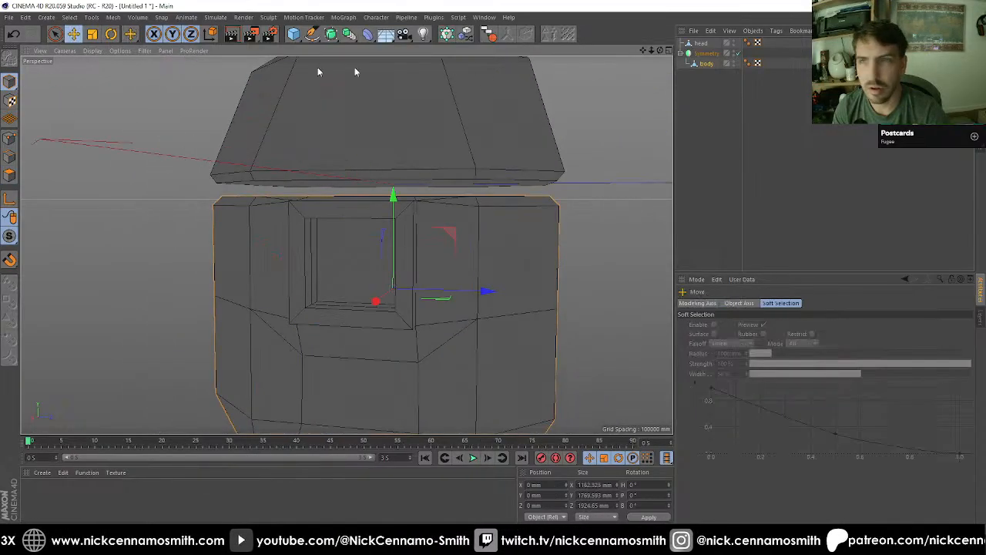
click(719, 54)
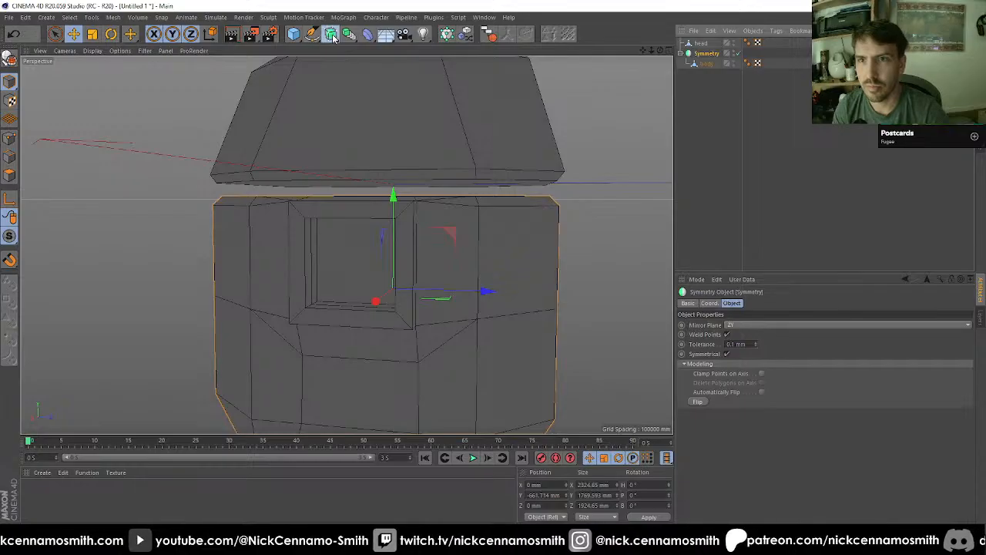
click(332, 35)
key(ctrl+z)
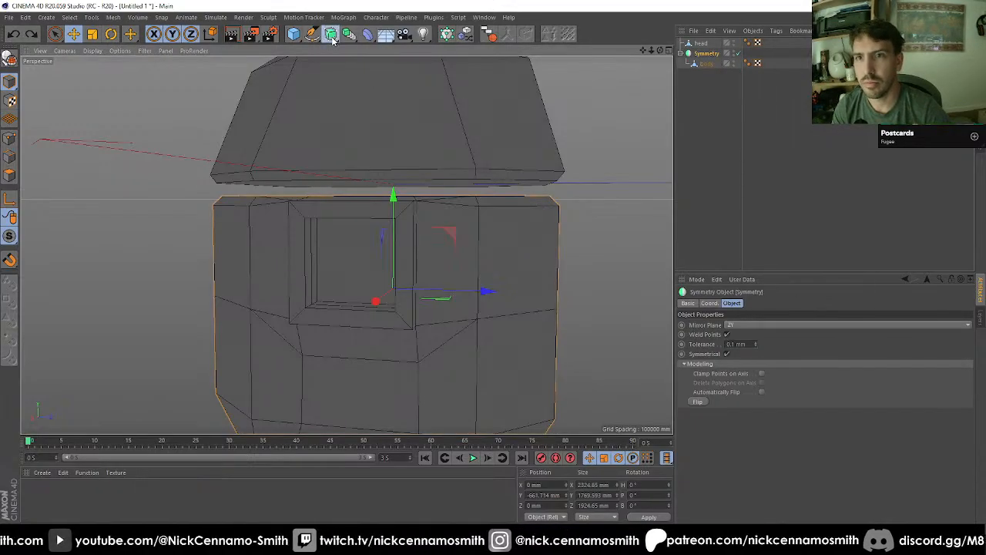
alt+click(332, 40)
alt+drag(447, 199, 462, 226)
scroll(308, 169, down, 5)
key(ctrl+z)
scroll(454, 246, up, 3)
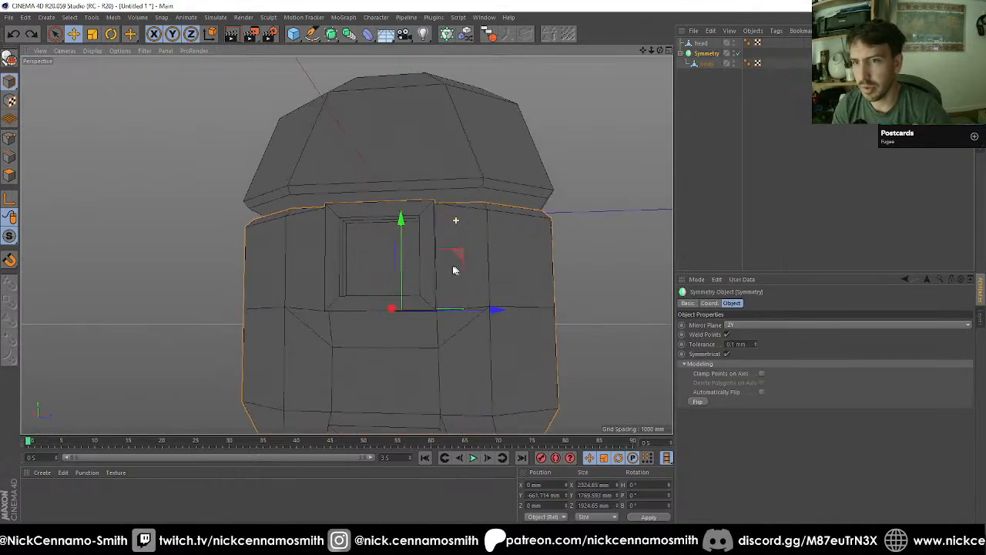
Step: Select the body's edges that run diagonally through the four corners of the raised frame and into its recess
alt+drag(454, 269, 387, 184)
scroll(357, 218, up, 3)
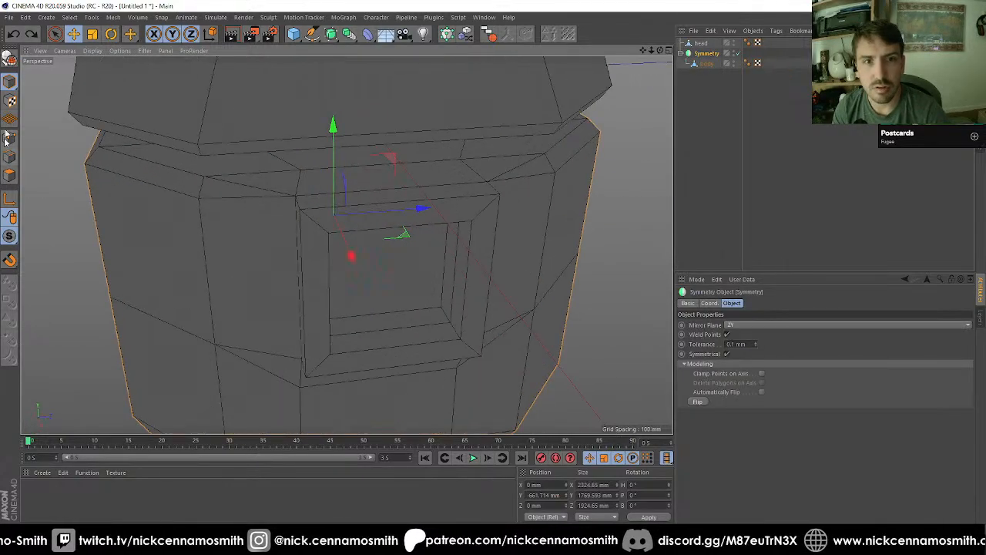
click(706, 64)
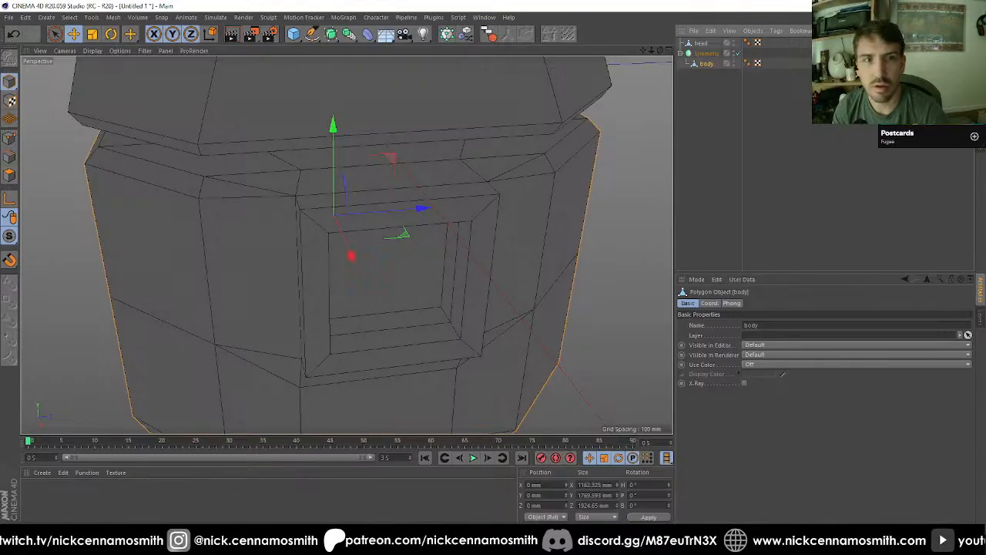
click(11, 157)
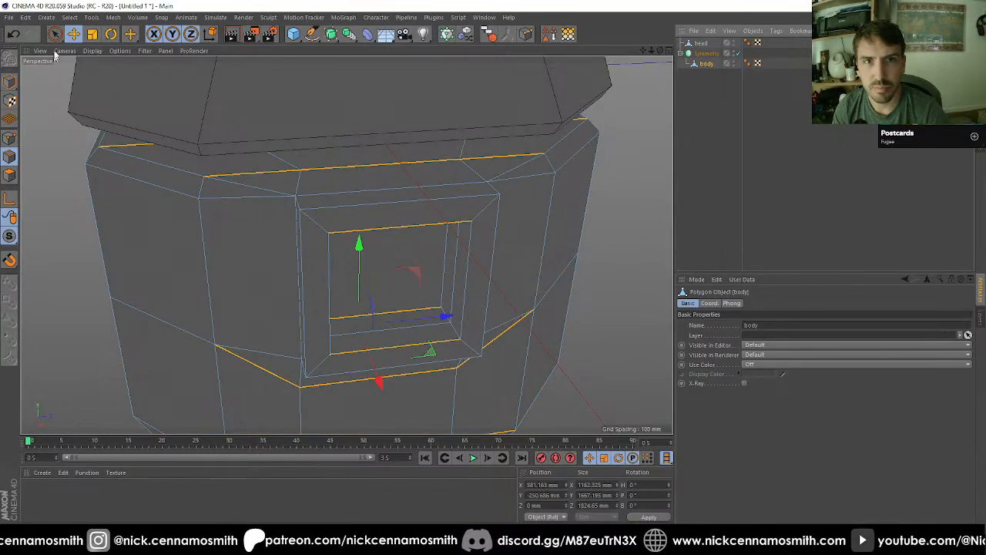
click(56, 34)
alt+drag(315, 202, 440, 331)
key(e)
click(301, 212)
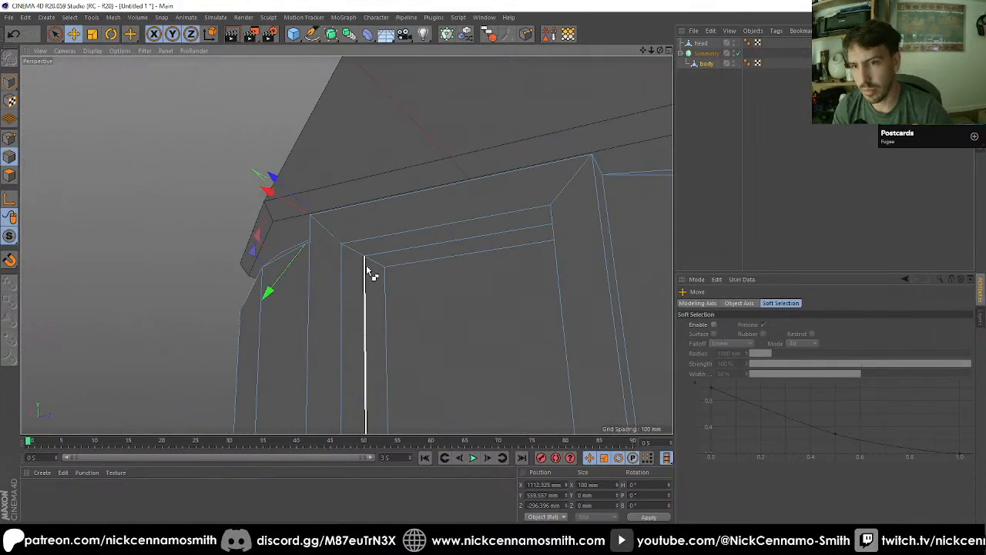
alt+drag(382, 274, 378, 333)
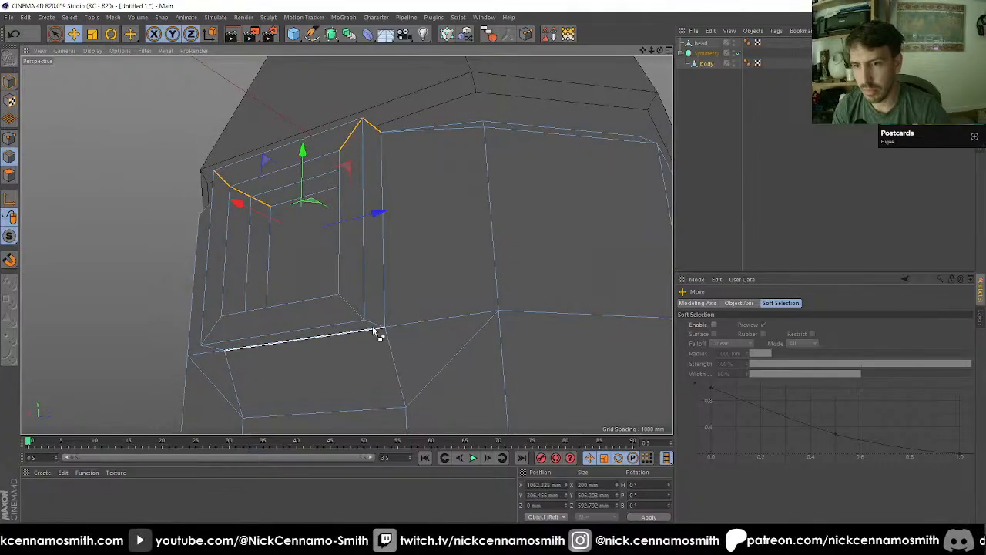
alt+drag(258, 294, 260, 292)
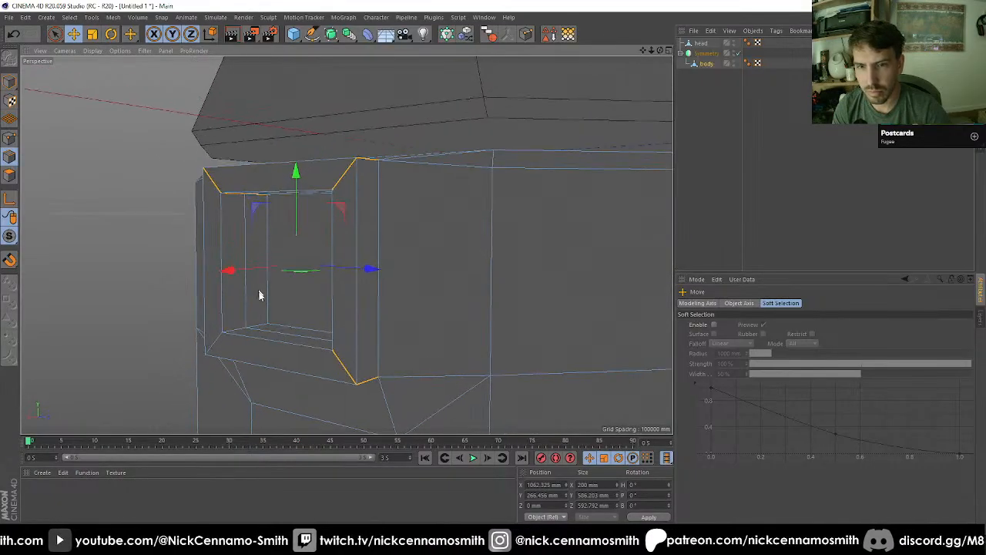
alt+drag(270, 327, 209, 369)
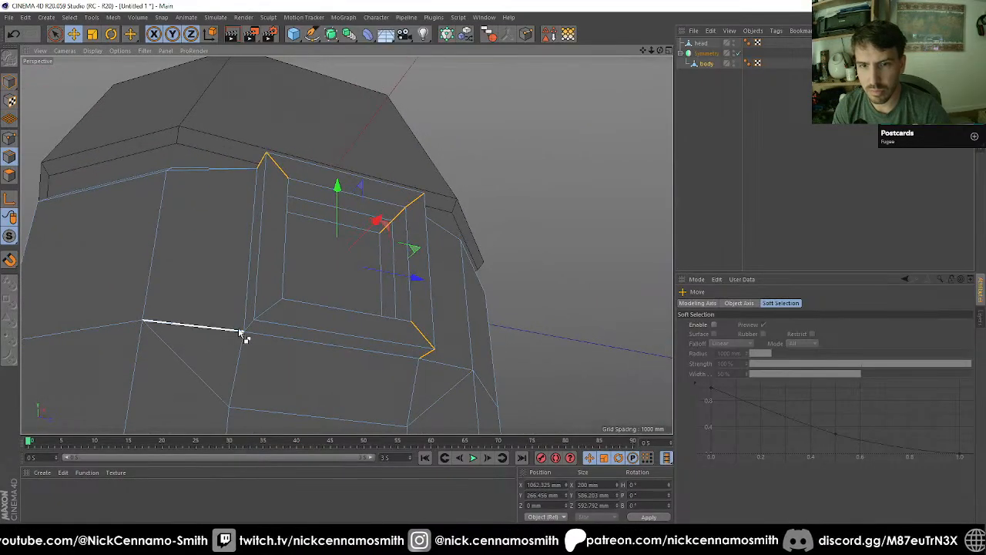
alt+drag(253, 330, 337, 268)
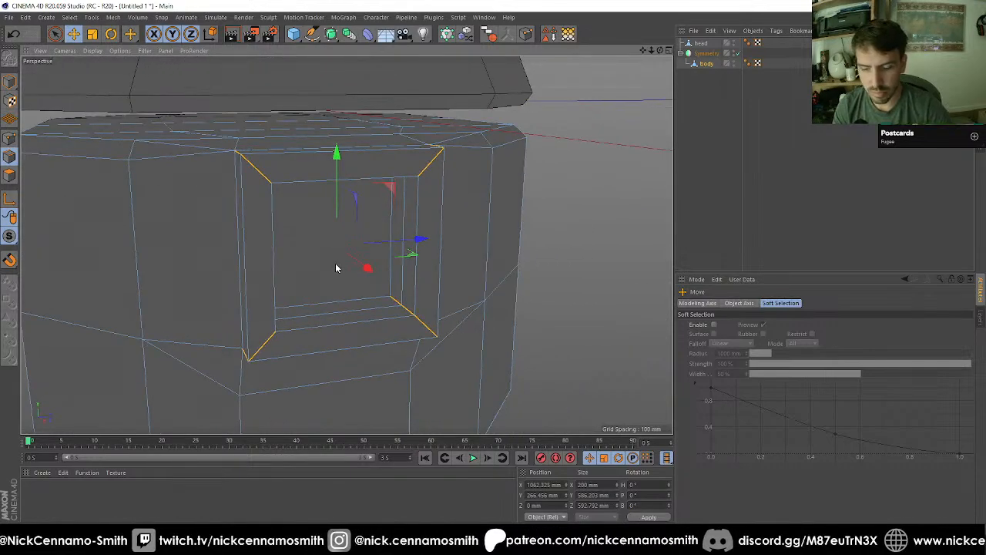
Step: Bevel the selected frame corner edges in Chamfer mode with a 130 mm offset
right_click(335, 267)
click(350, 270)
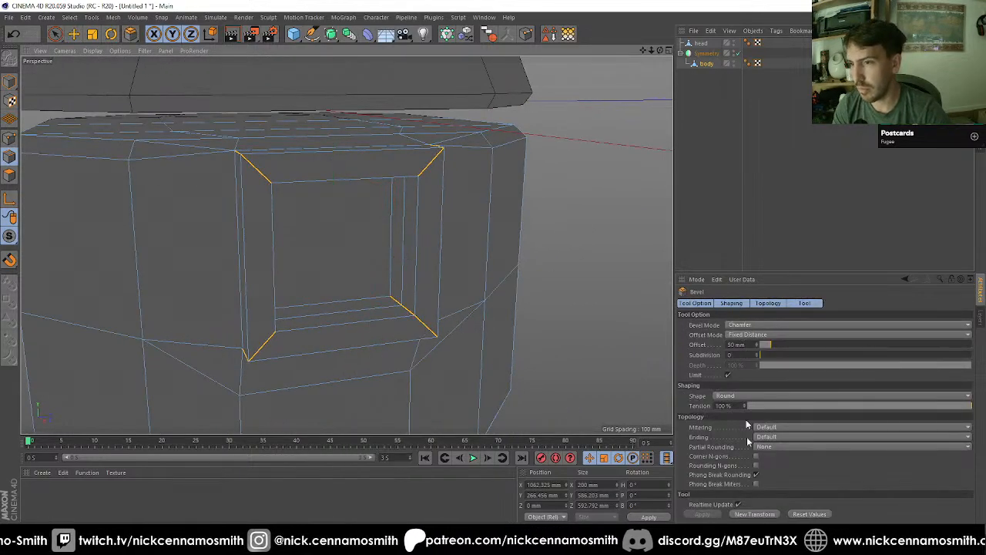
click(756, 514)
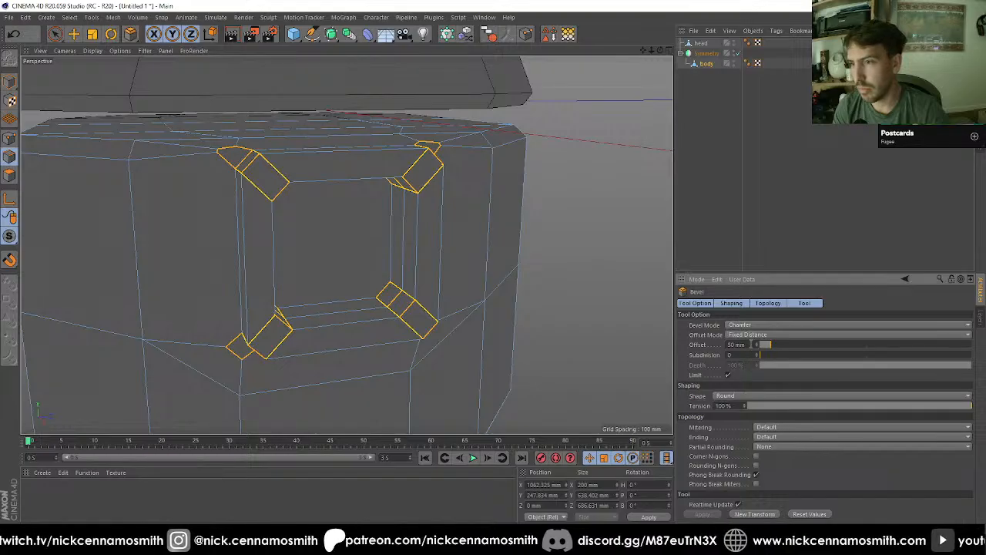
drag(751, 344, 751, 344)
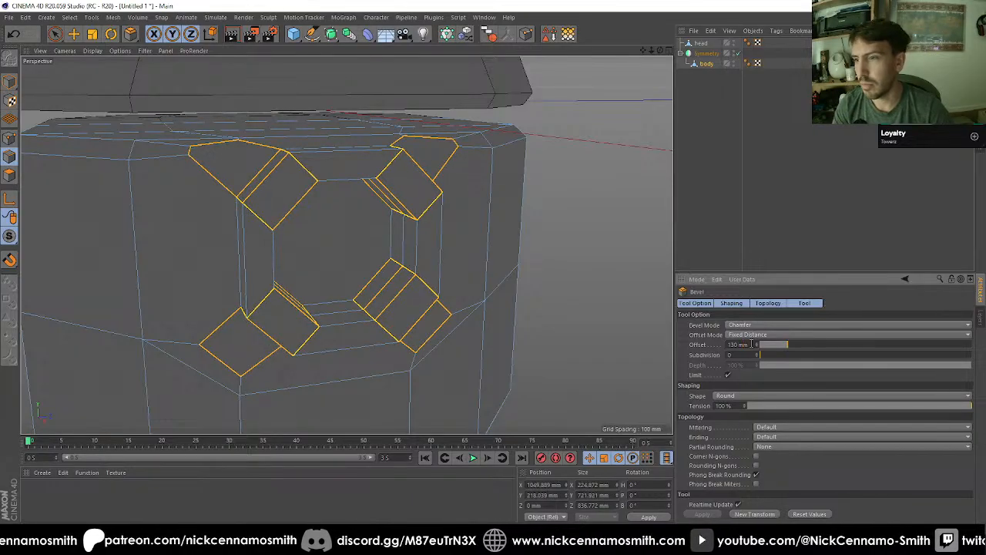
Step: Use the Polygon Pen to add an edge across the chamfered area at each of the raised frame's two upper corners
alt+drag(355, 172, 314, 156)
alt+drag(217, 239, 324, 238)
key(m)
key(e)
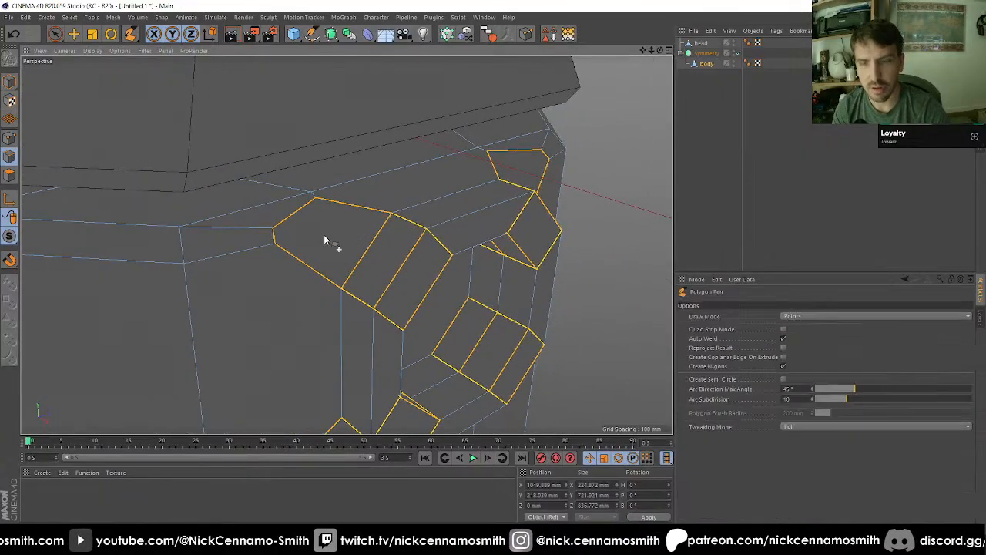
click(277, 244)
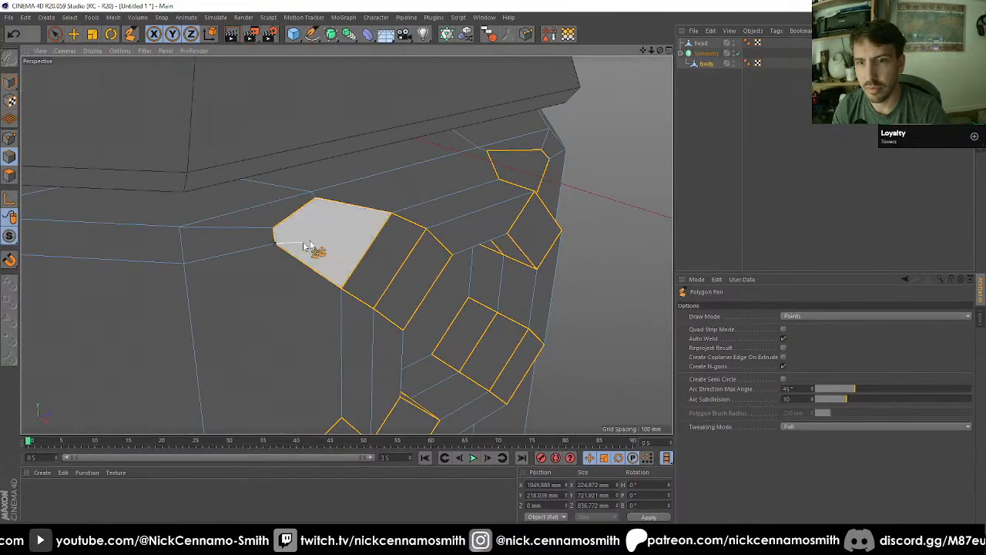
click(499, 180)
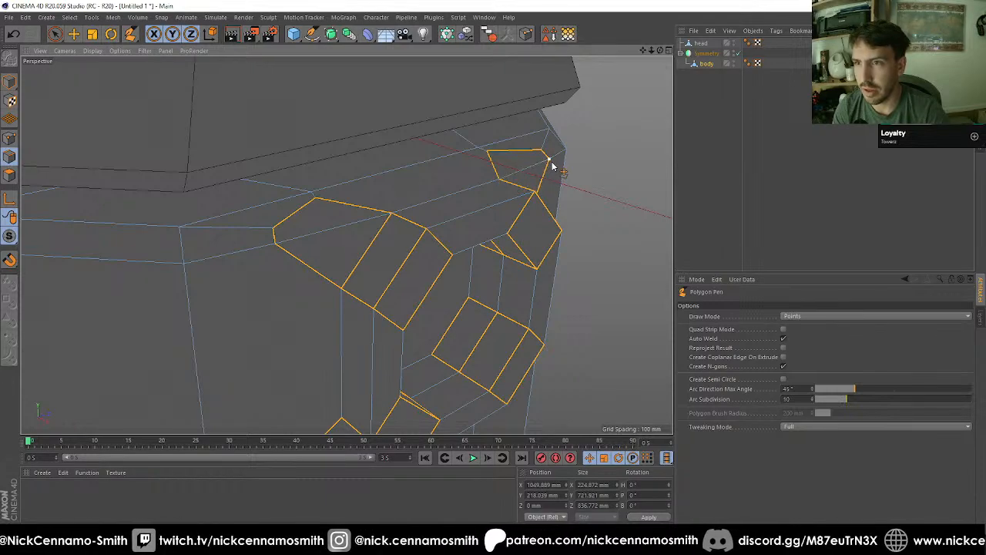
alt+drag(543, 142, 392, 204)
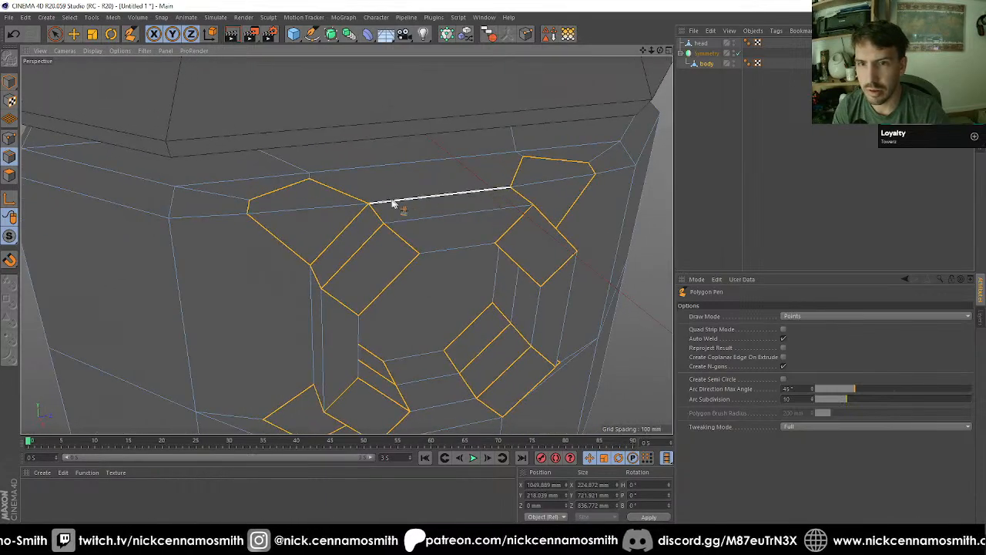
Step: Weld the extra chamfer points above the raised frame's two upper corners onto the neighbouring points of the body's upper edge loop
click(10, 138)
key(space)
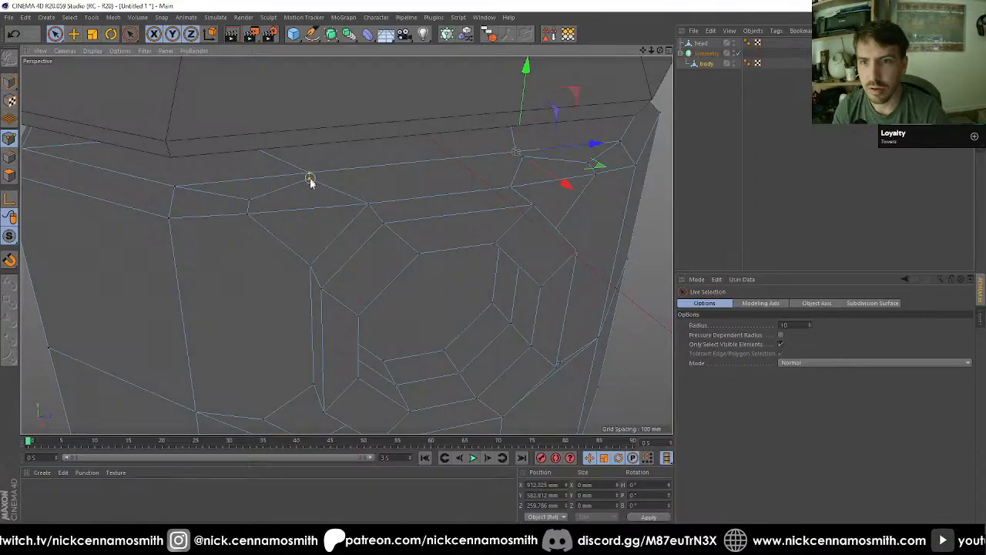
key(m)
key(q)
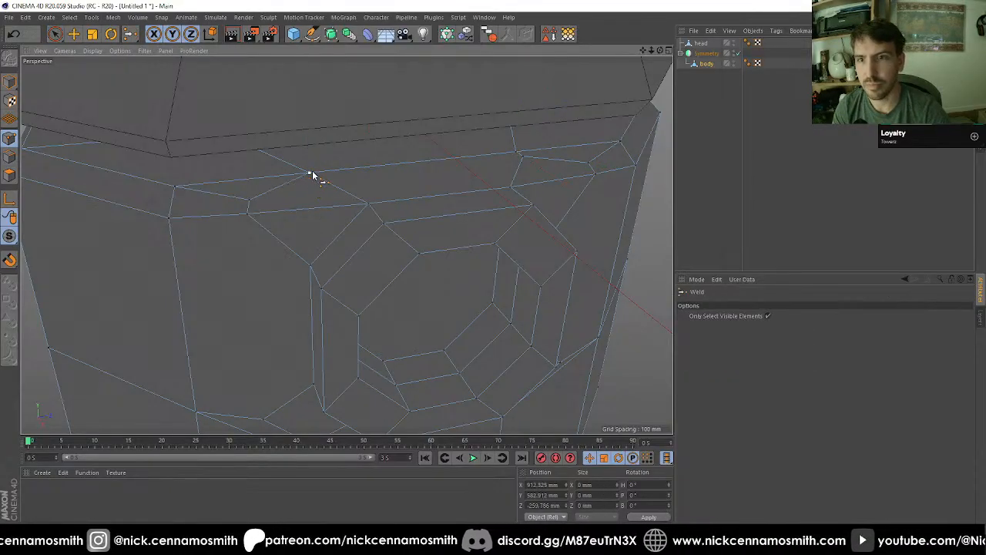
key(space)
click(517, 153)
key(space)
alt+drag(478, 176, 565, 185)
alt+middle_drag(566, 185, 436, 190)
Step: Weld the remaining outer chamfer points on both sides of the raised frame onto the body's adjacent upper corner points
key(space)
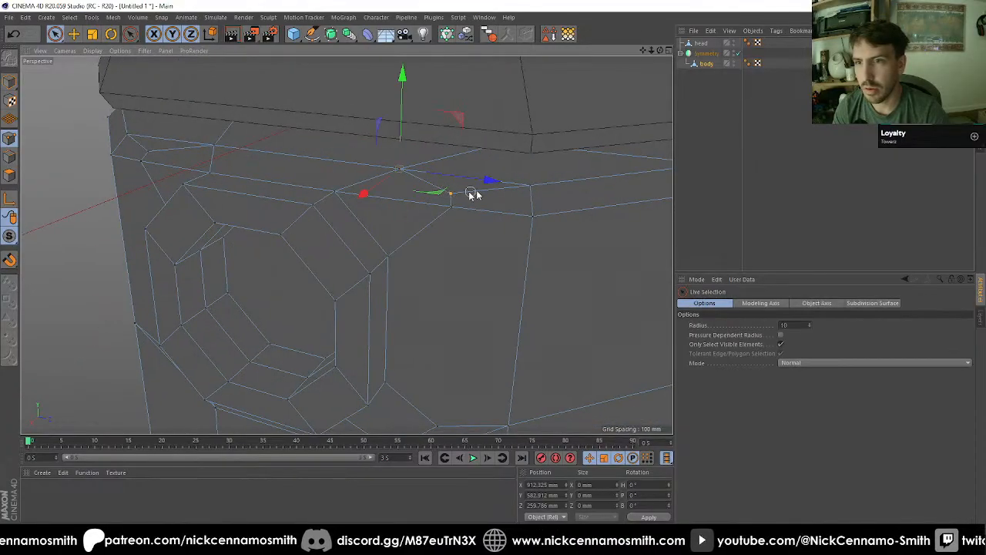
key(space)
click(530, 186)
key(space)
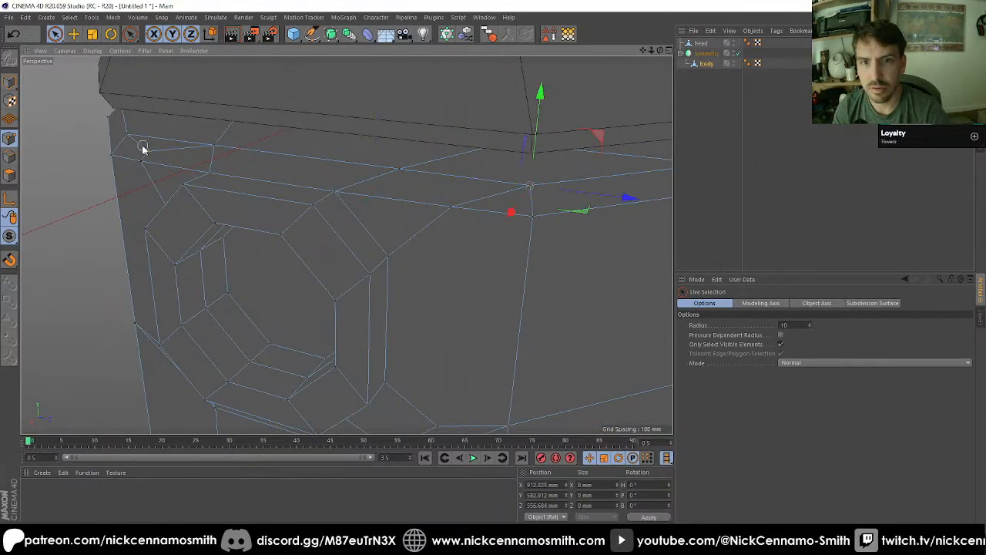
key(space)
click(128, 136)
alt+drag(239, 184, 308, 154)
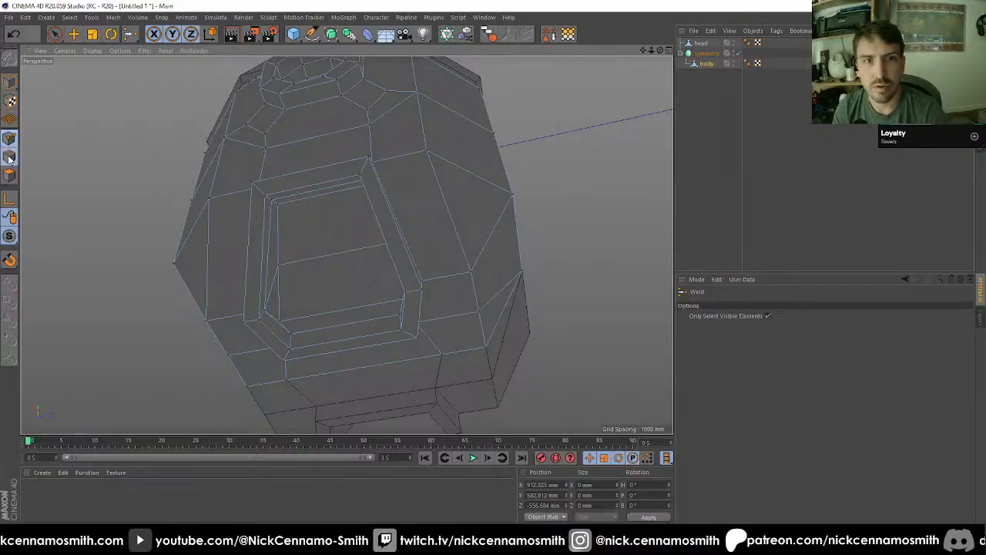
Step: Select the edges running diagonally through all four corners of the lower frame and into its recess
click(73, 33)
scroll(282, 211, up, 4)
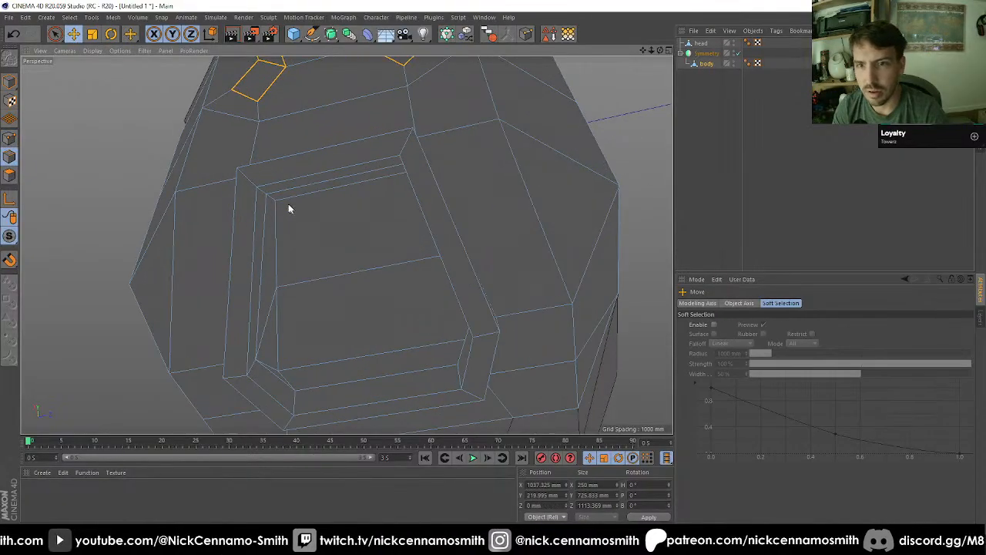
click(274, 202)
alt+drag(274, 202, 315, 214)
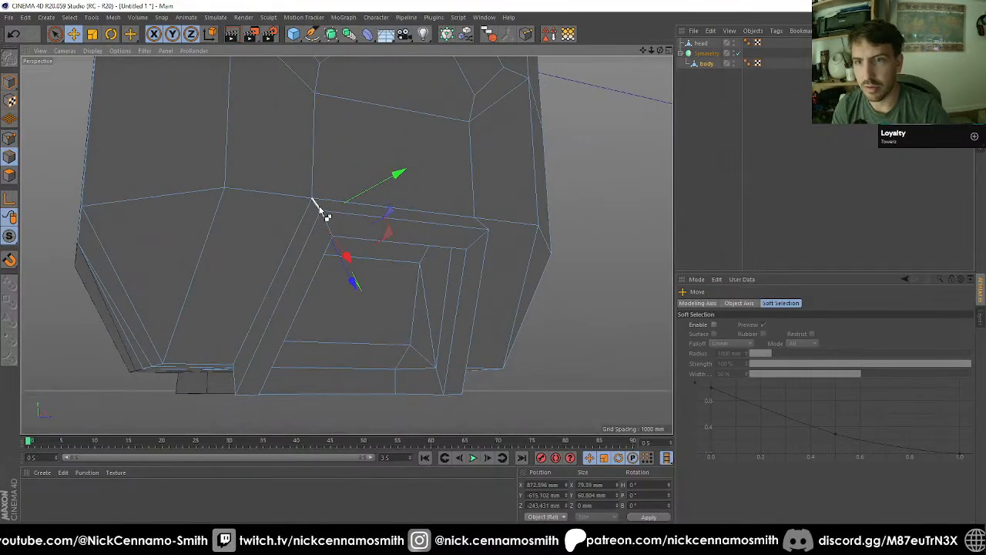
alt+drag(443, 243, 296, 244)
alt+drag(363, 244, 522, 235)
alt+drag(435, 217, 388, 263)
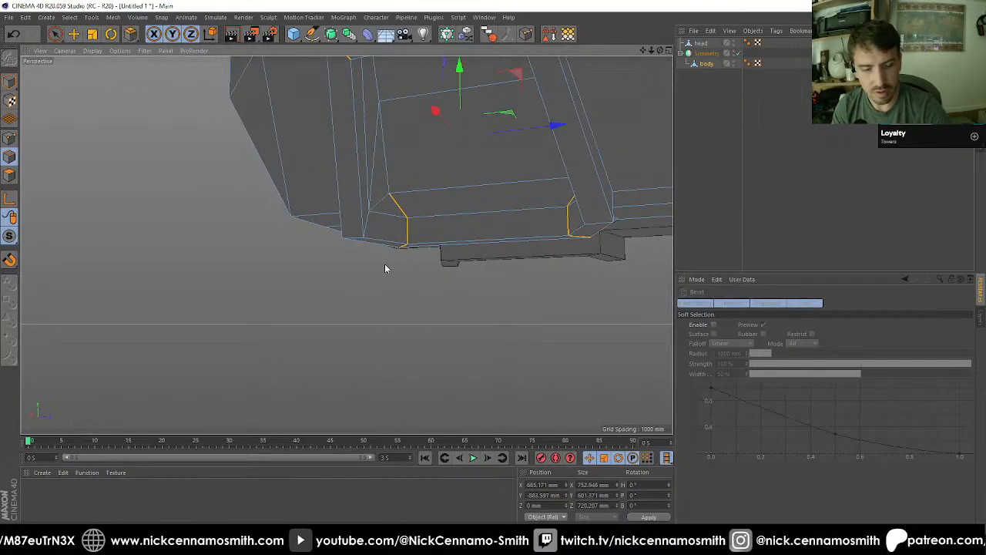
Step: Bevel the selected lower frame corner edges in Chamfer mode with a 130 mm offset
key(m)
key(s)
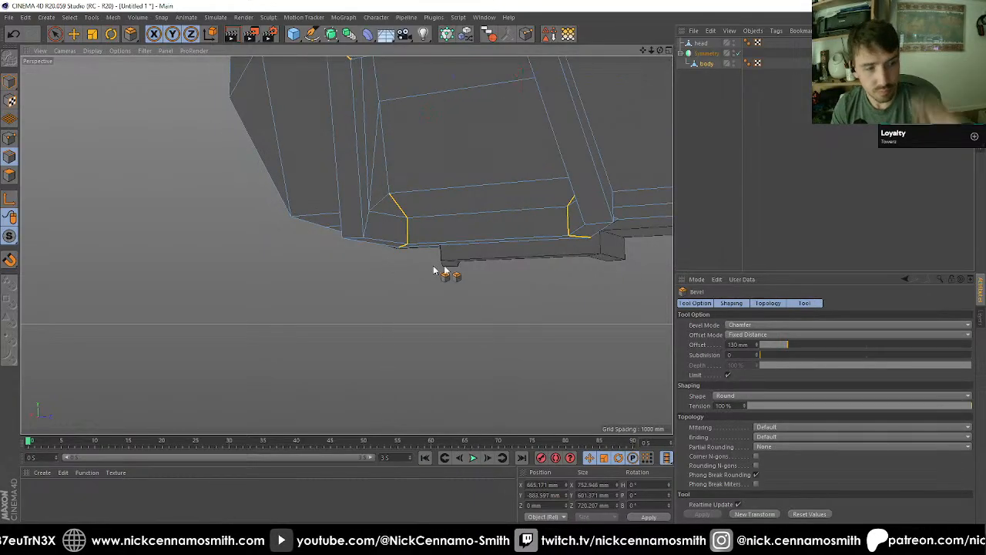
click(751, 517)
Step: Examine the chamfered corners of the lower frame and how they meet the surrounding body faces
alt+drag(548, 348, 482, 365)
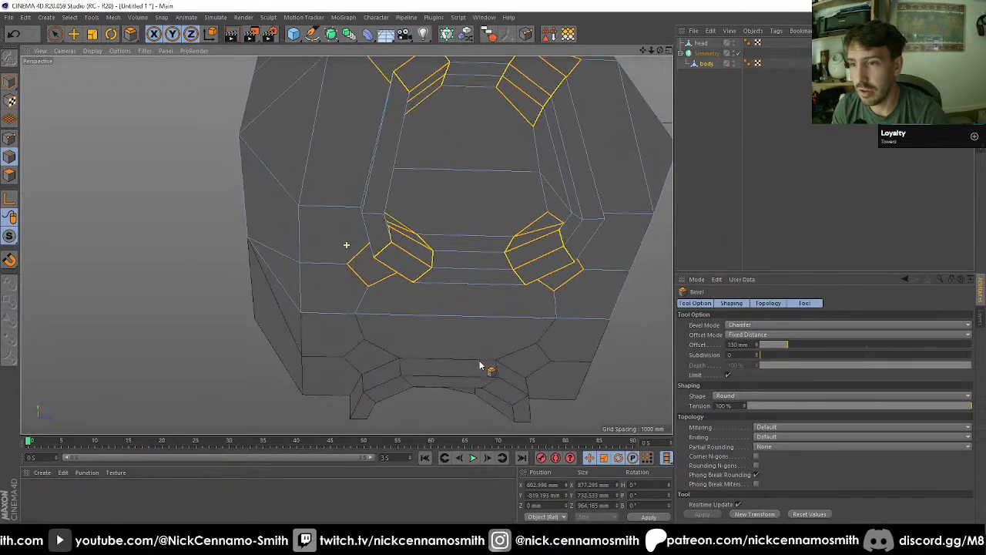
alt+right_drag(480, 333, 514, 256)
alt+drag(514, 255, 385, 267)
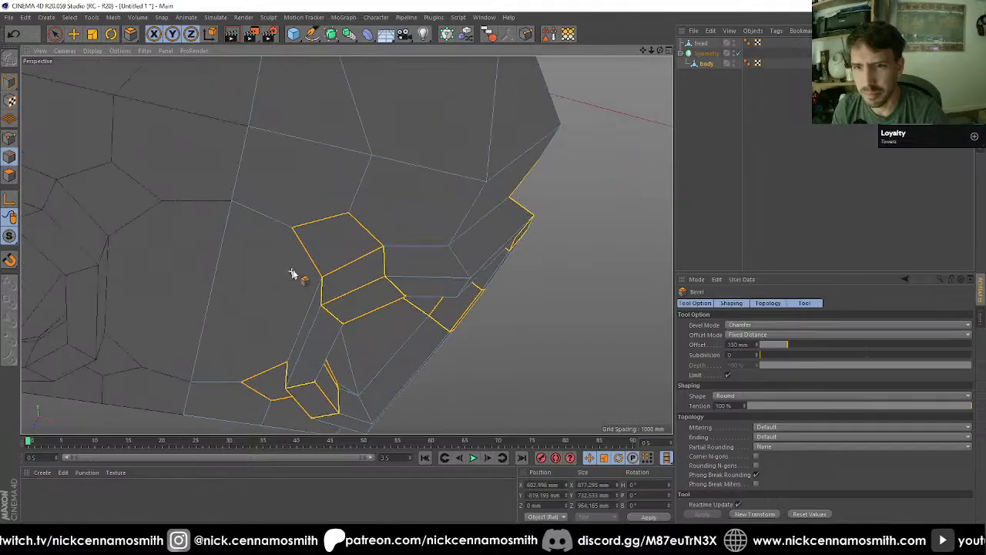
alt+right_drag(290, 271, 317, 263)
alt+drag(320, 262, 390, 278)
alt+right_drag(388, 278, 378, 285)
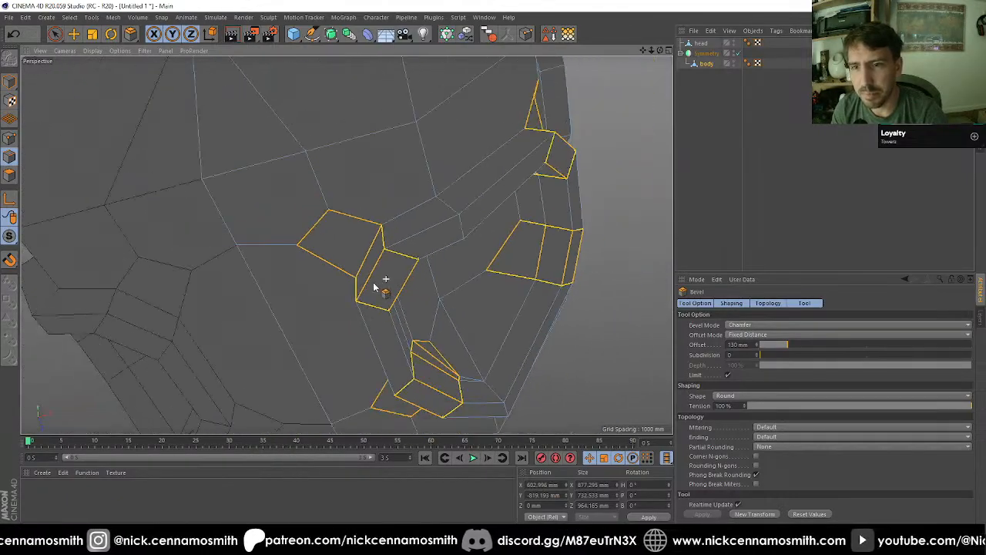
alt+drag(350, 273, 367, 279)
alt+middle_drag(385, 266, 367, 222)
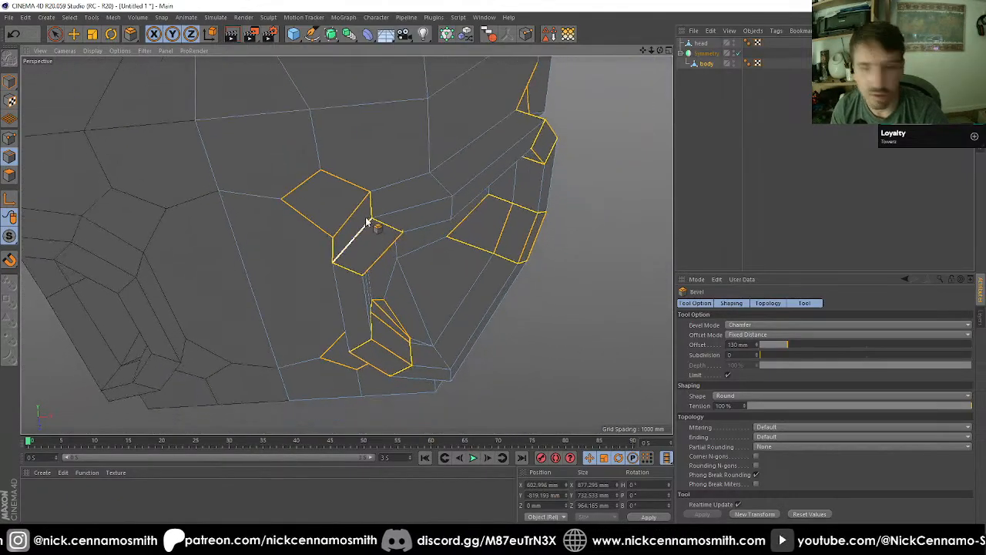
alt+drag(336, 225, 363, 185)
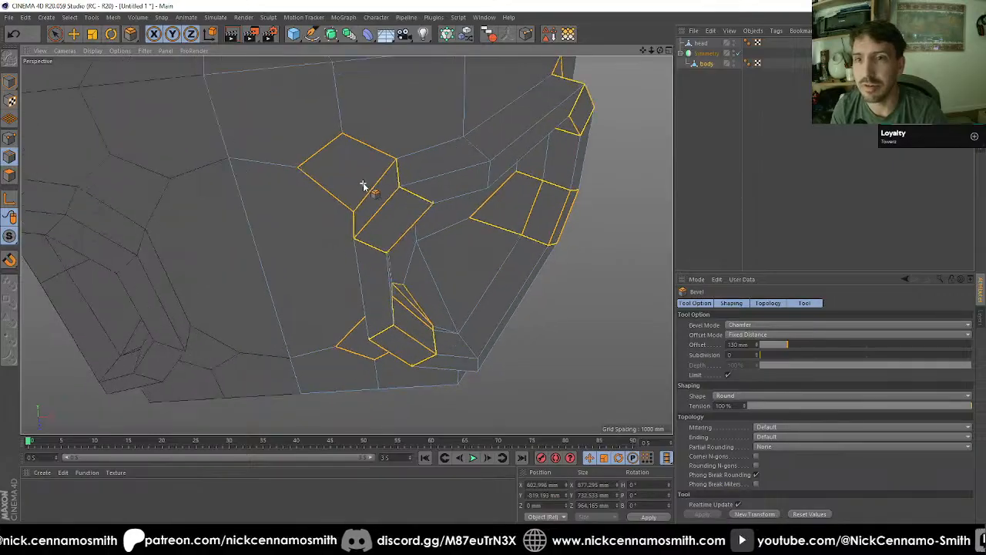
Step: Try to weld the two outer chamfer points together at one upper corner of the lower frame
click(57, 34)
click(10, 137)
alt+drag(286, 152, 304, 177)
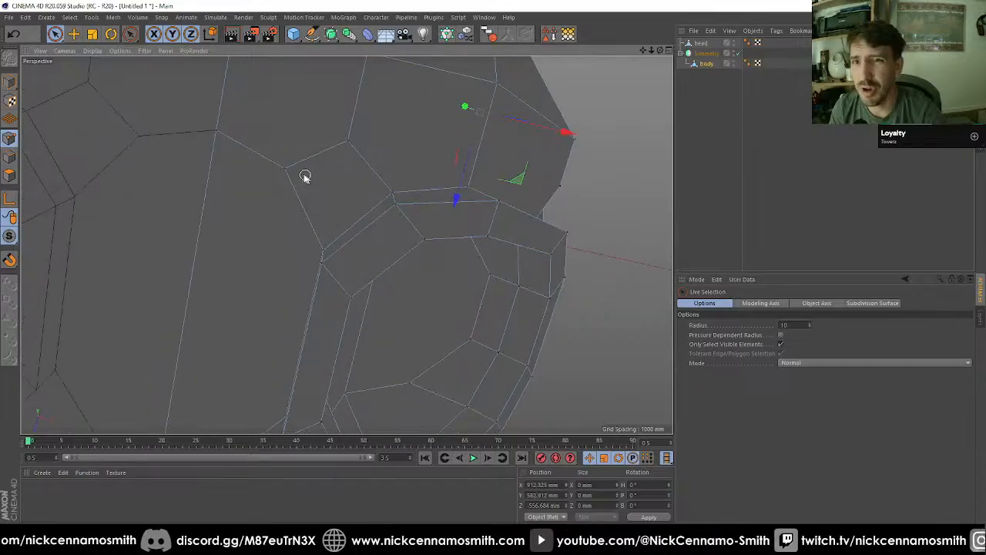
key(m)
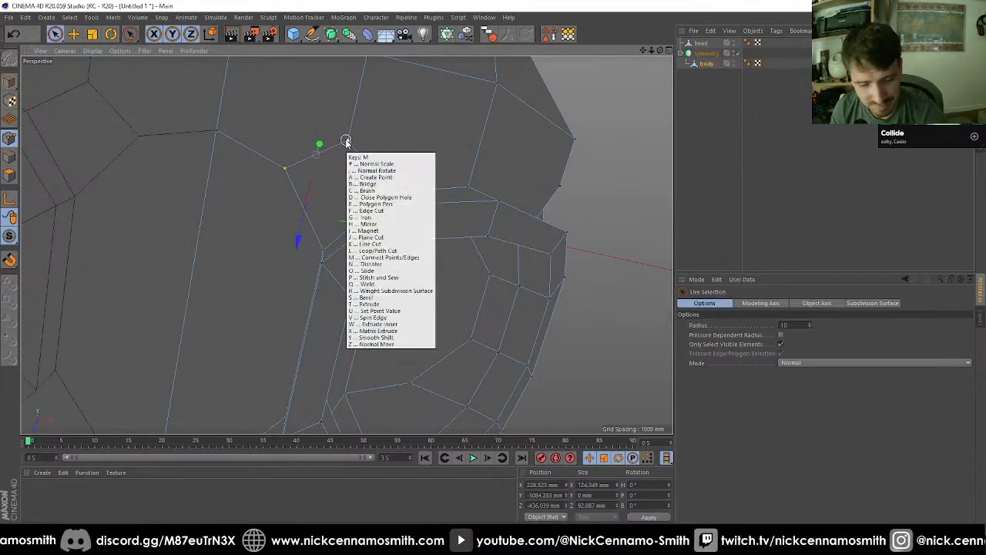
key(q)
click(349, 142)
alt+drag(351, 143, 385, 214)
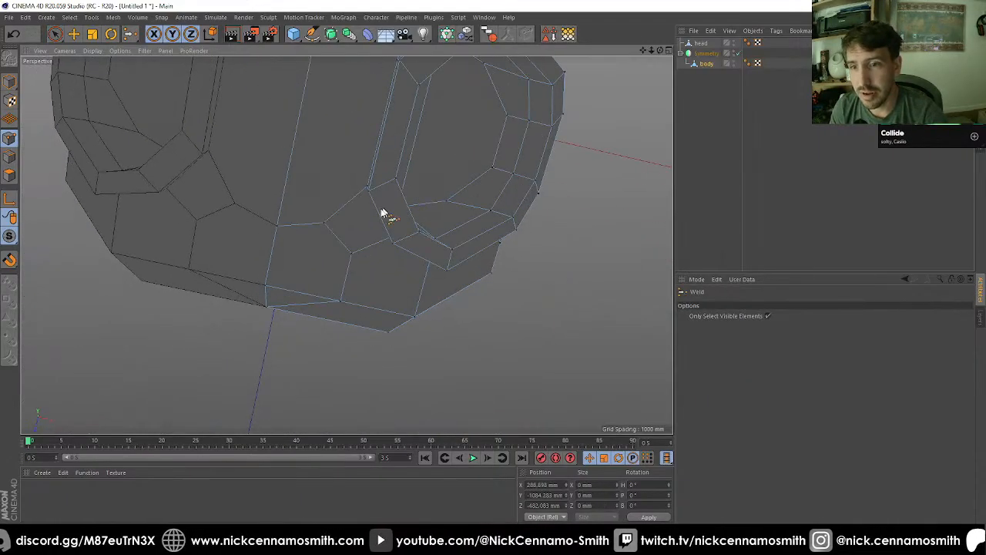
Step: Try the same chamfer point weld at the lower frame's opposite upper corner, and undo both welds
key(space)
shift+click(351, 255)
key(space)
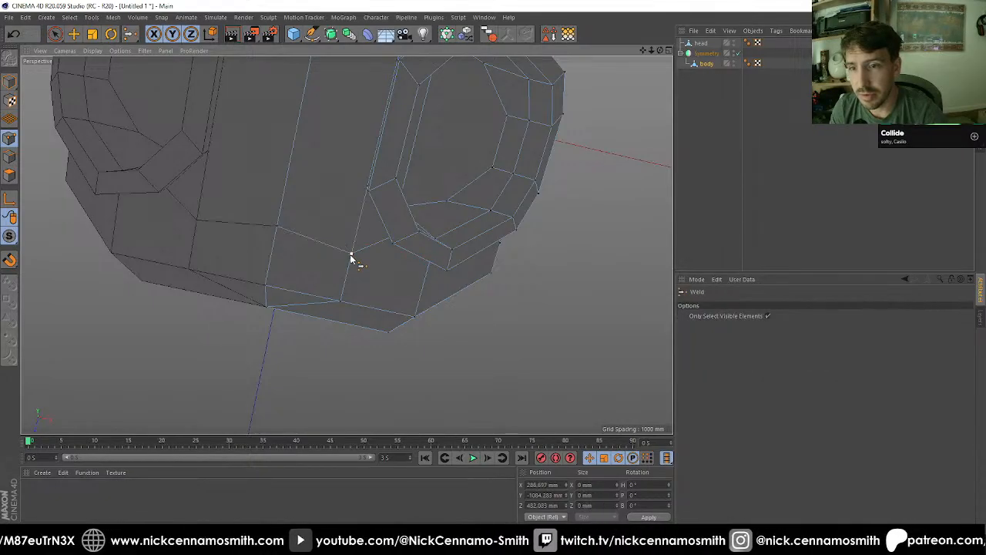
alt+drag(351, 259, 324, 181)
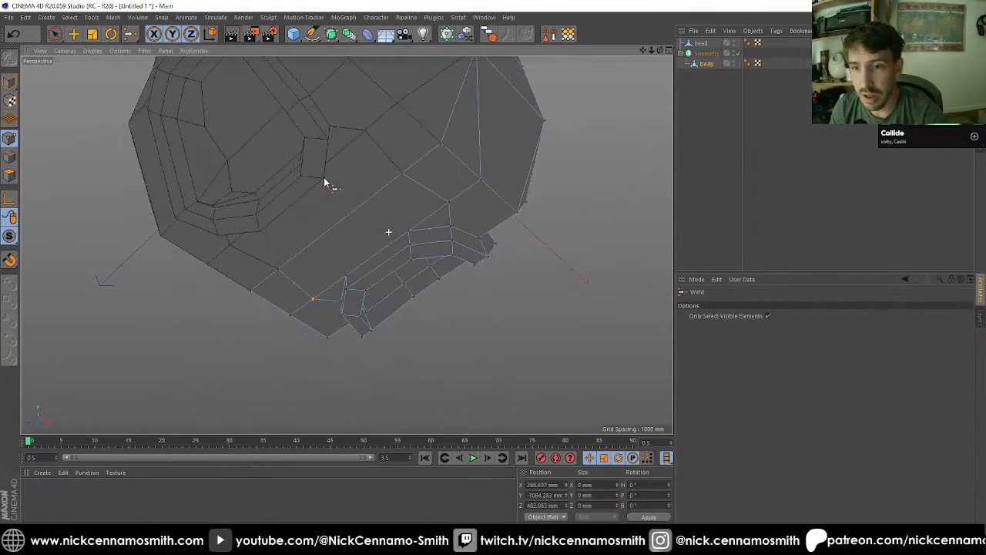
key(ctrl+z)
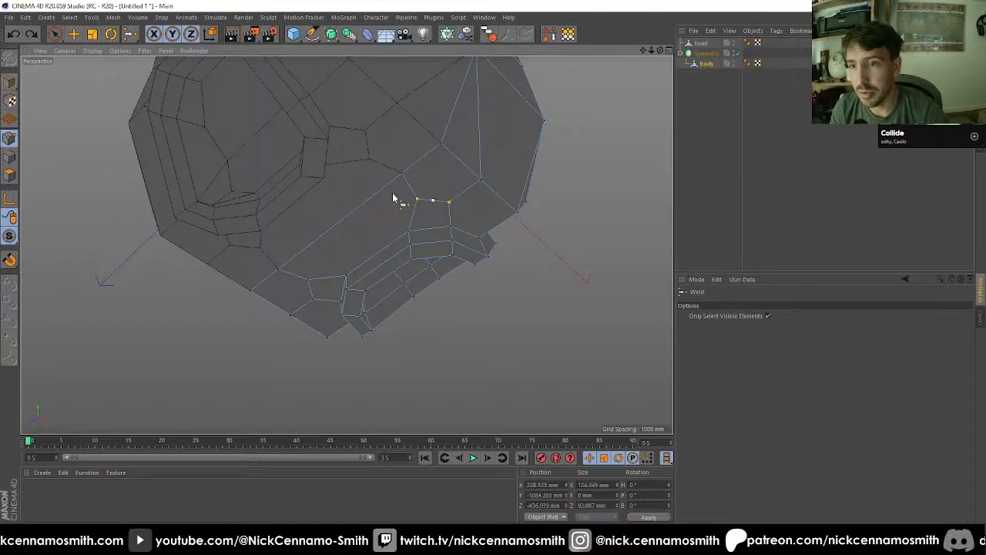
Step: Loop-select the outer and inner rim edges of both the raised upper frame and the lower frame
alt+drag(393, 197, 447, 252)
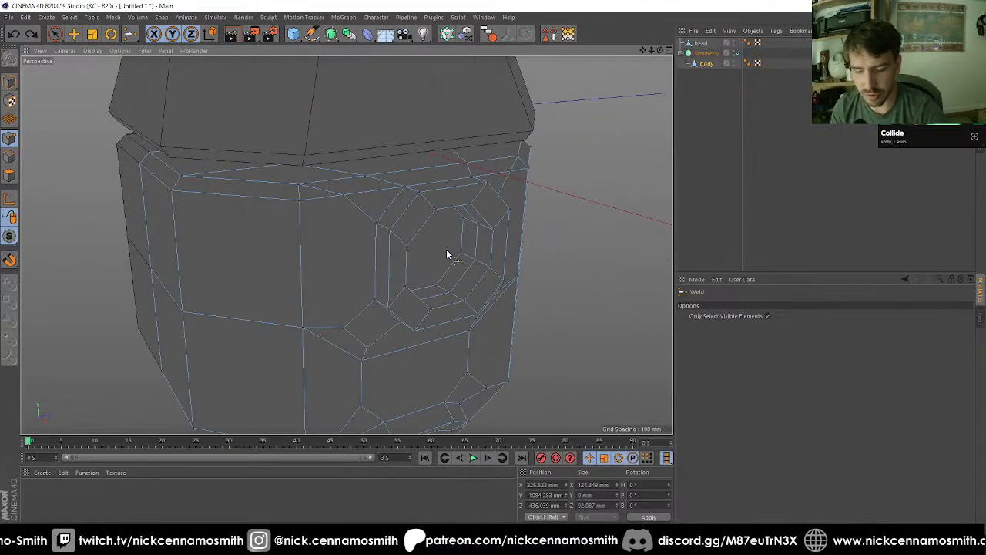
key(u)
key(l)
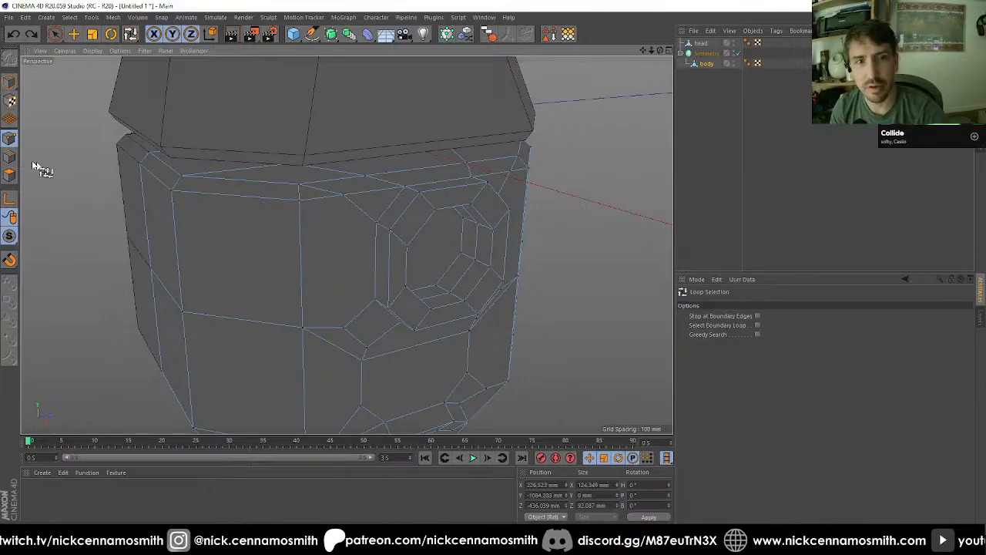
click(416, 213)
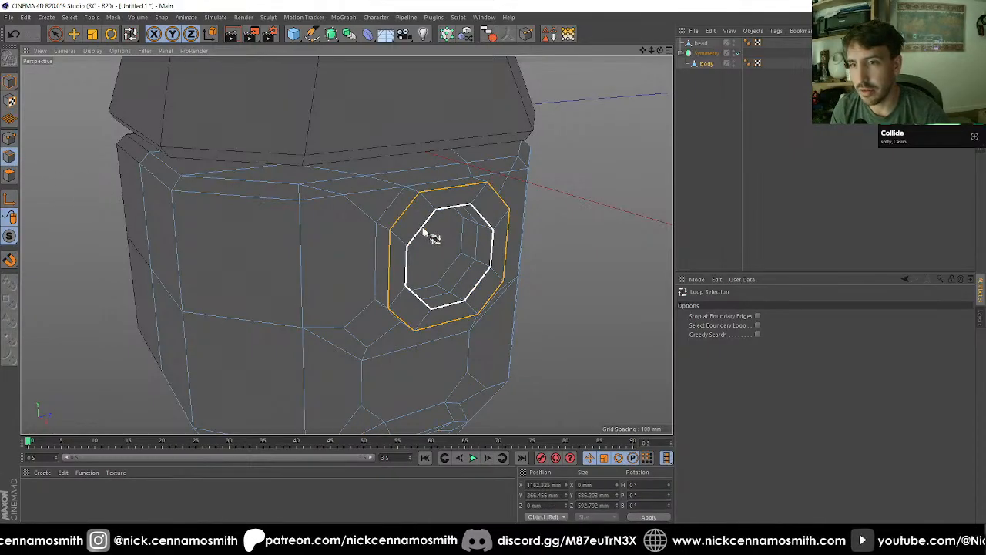
alt+drag(470, 258, 407, 206)
shift+click(402, 270)
Step: Bevel the selected frame rim loops in Chamfer mode with a 20 mm offset
key(m)
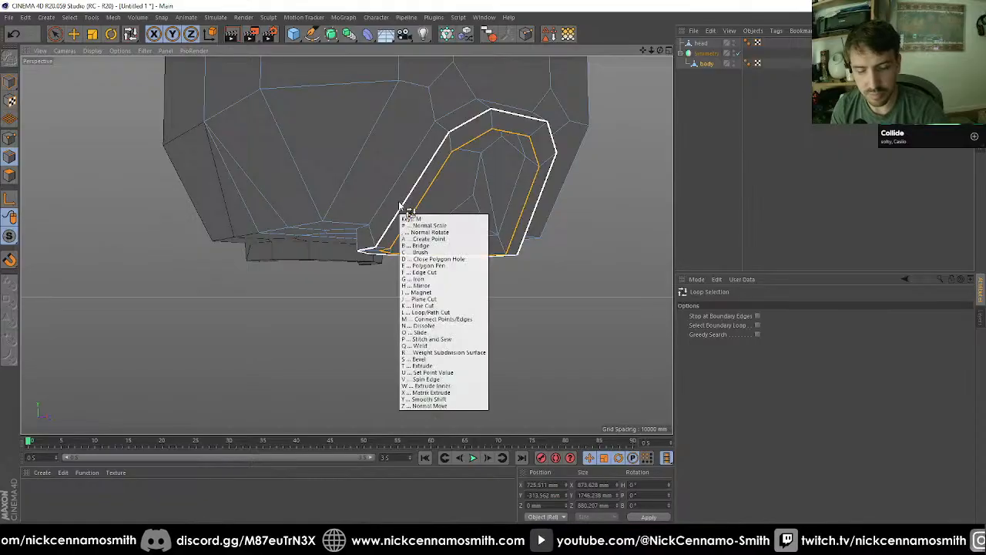
key(s)
drag(737, 345, 657, 337)
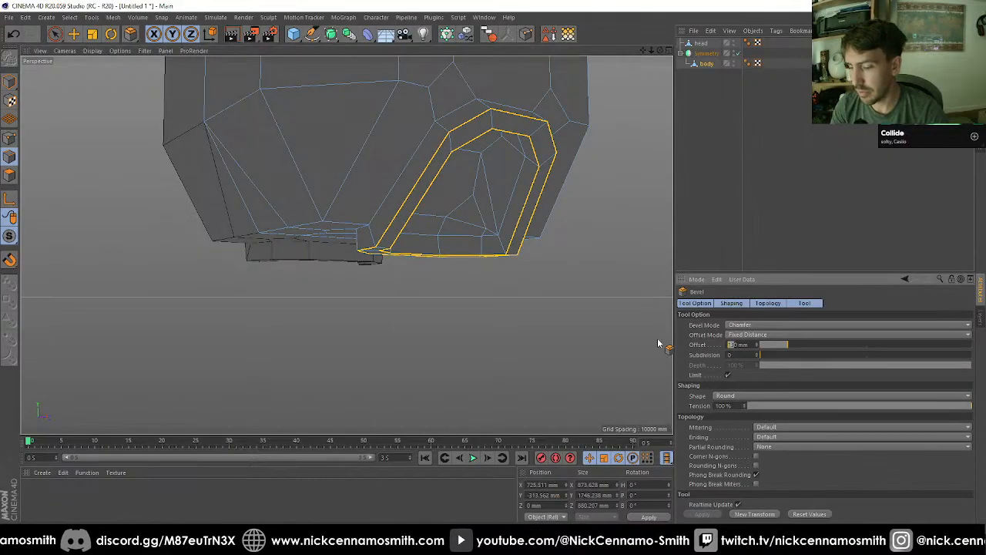
text(50)
key(Return)
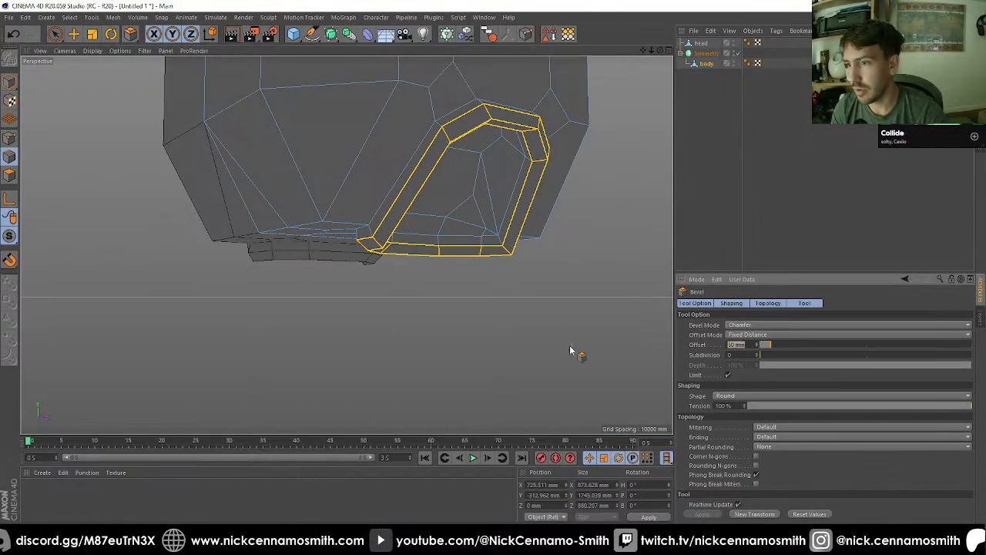
text(20)
key(Return)
Step: Deselect everything and examine the head and the body's bevelled frames from several sides
alt+drag(459, 272, 528, 335)
scroll(444, 218, down, 4)
scroll(466, 218, down, 4)
click(750, 234)
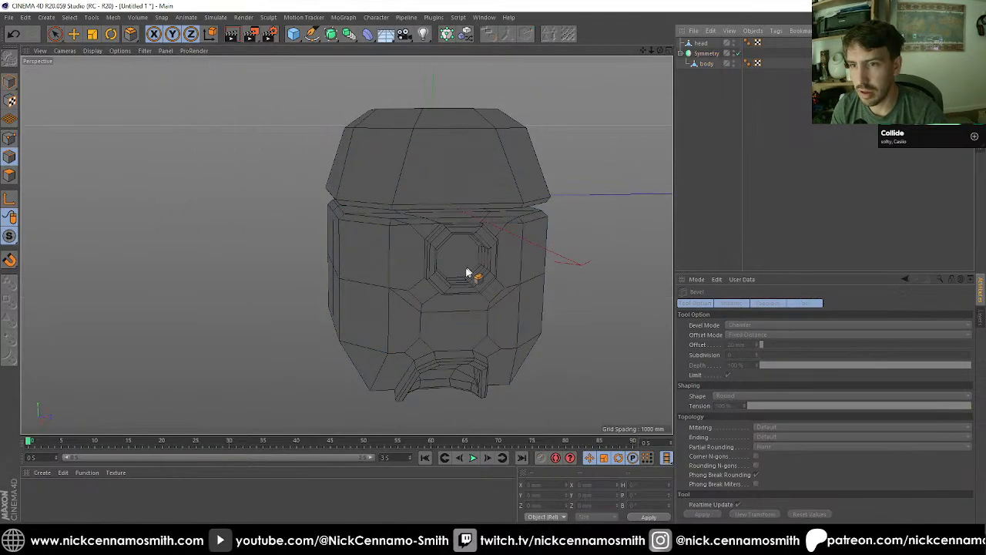
alt+drag(462, 268, 426, 206)
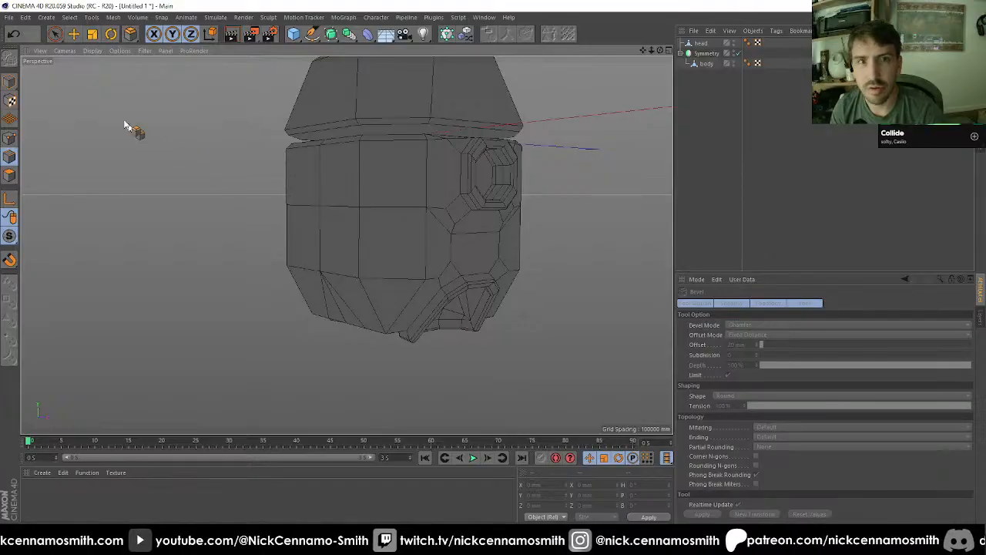
click(73, 34)
alt+drag(339, 216, 365, 172)
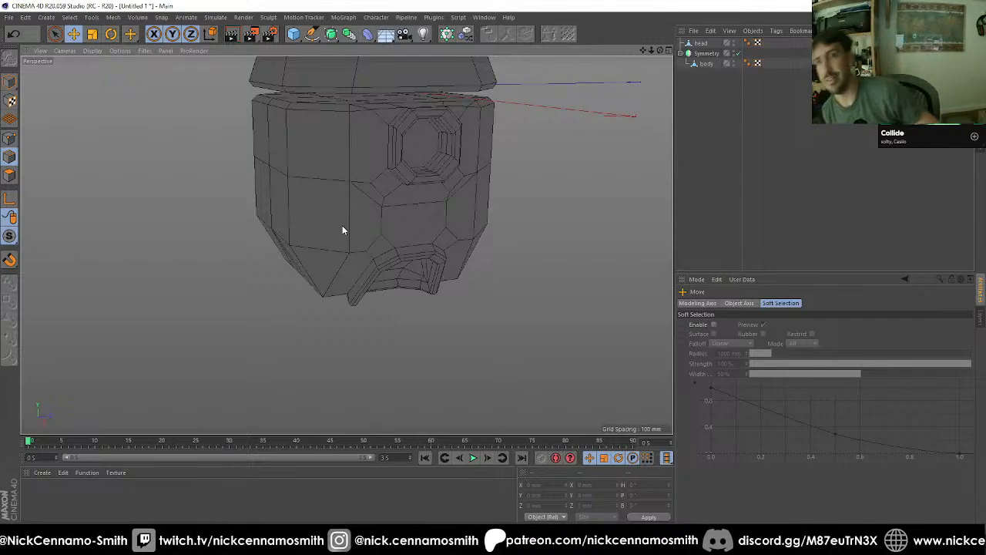
alt+drag(393, 224, 408, 199)
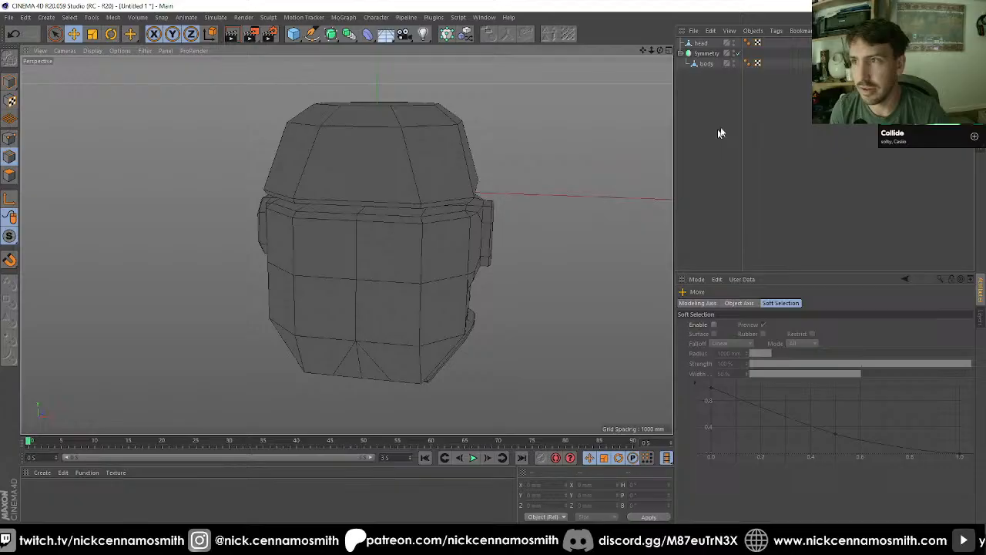
Step: Ring-select the head's sloping vertical edges and cut them with Edge Cut at 100% scale and a subdivision of 3
click(712, 54)
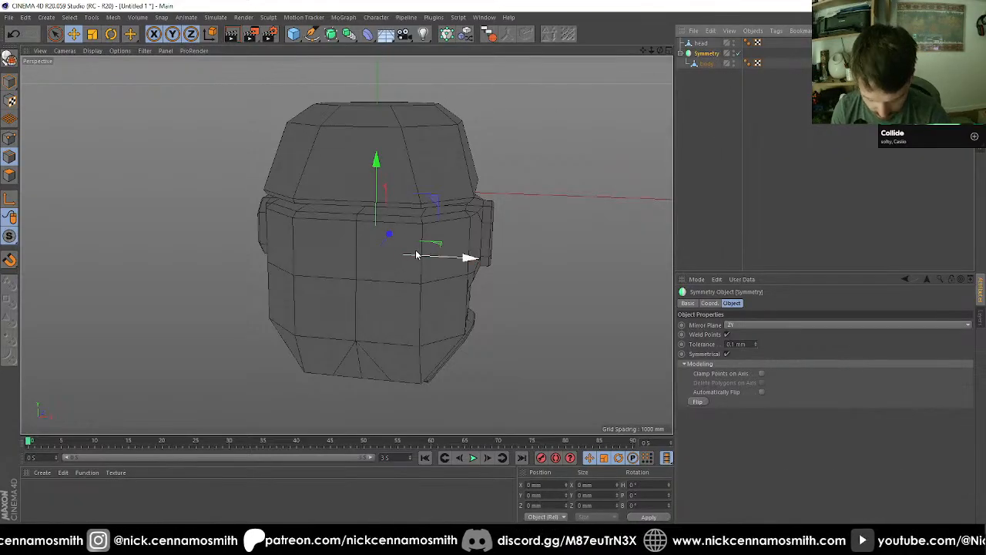
alt+drag(416, 254, 468, 247)
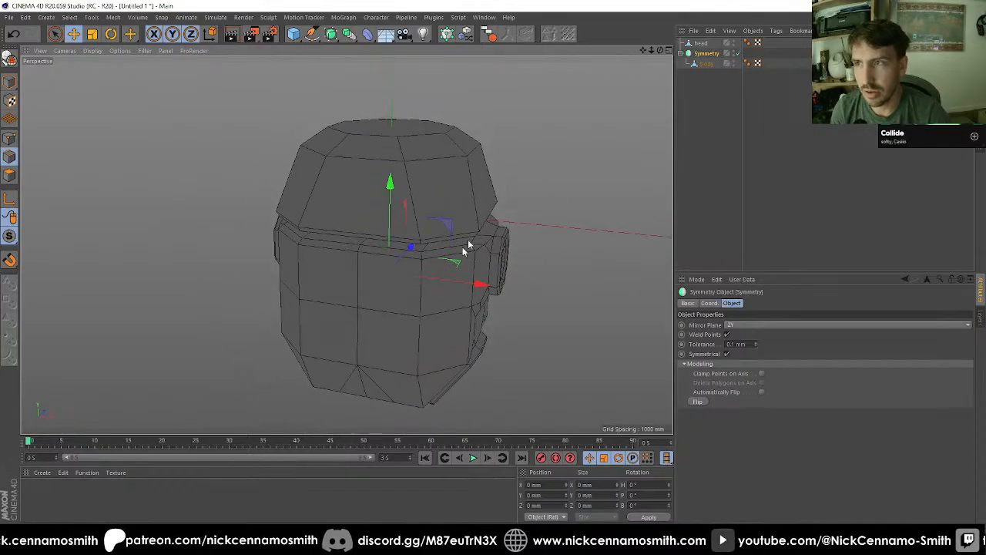
click(701, 44)
alt+drag(458, 181, 365, 243)
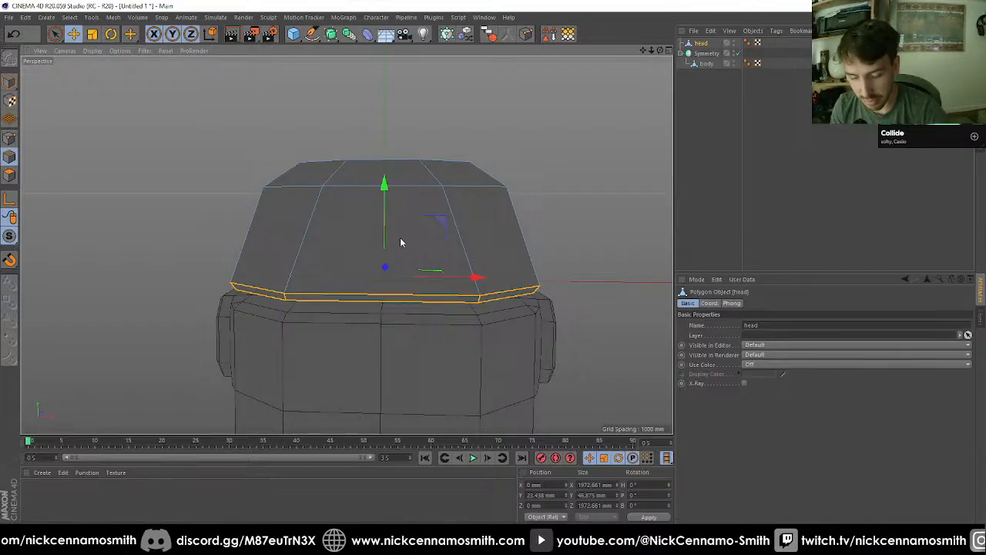
key(u)
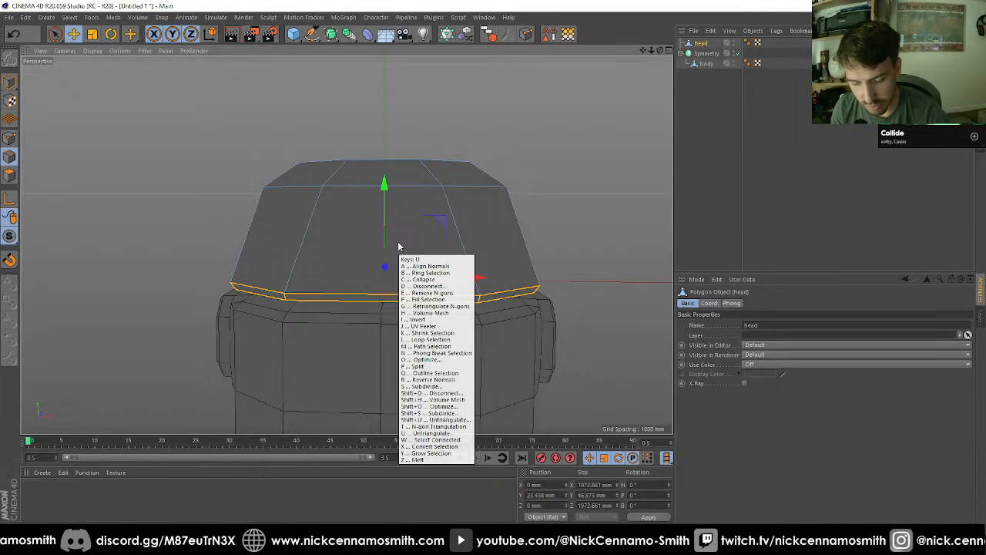
key(b)
click(316, 236)
key(m)
key(f)
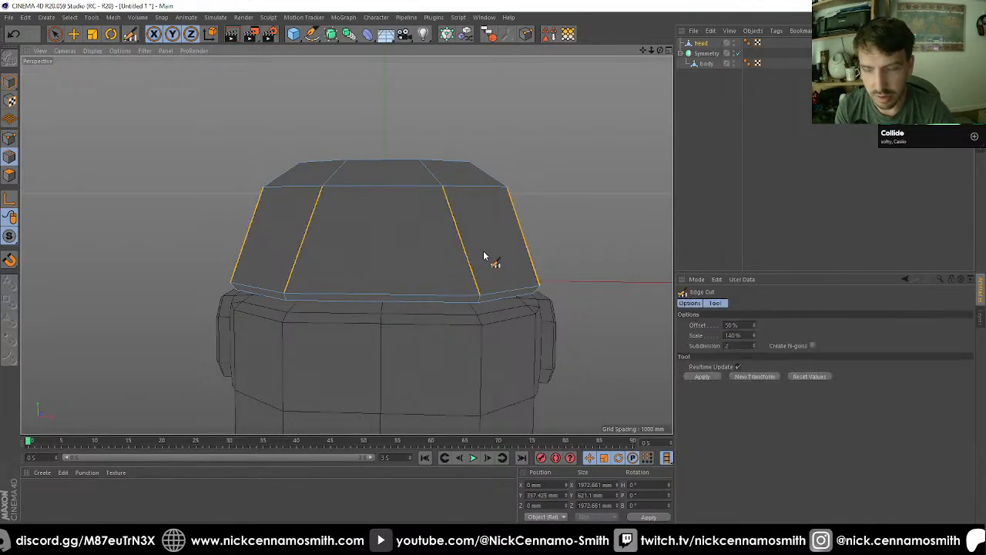
click(738, 335)
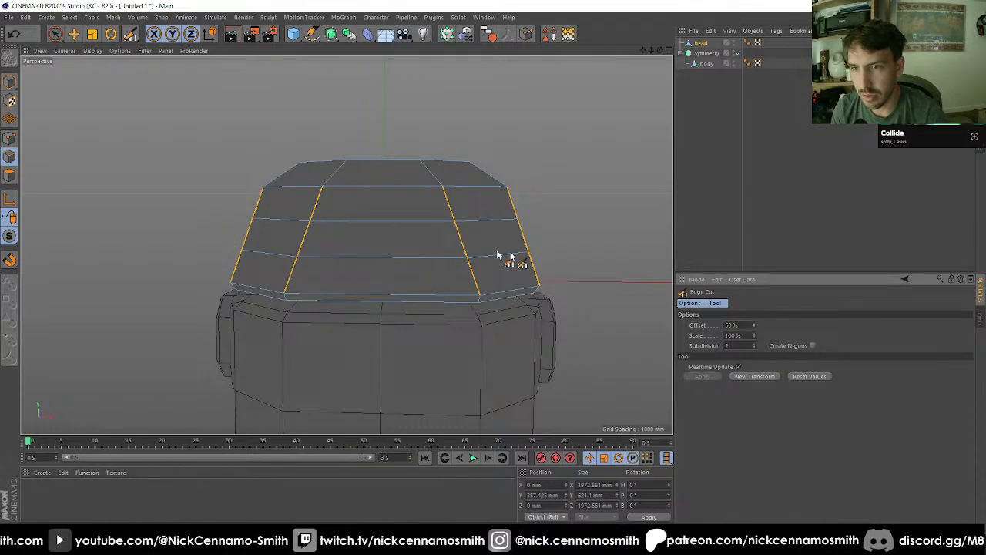
click(753, 343)
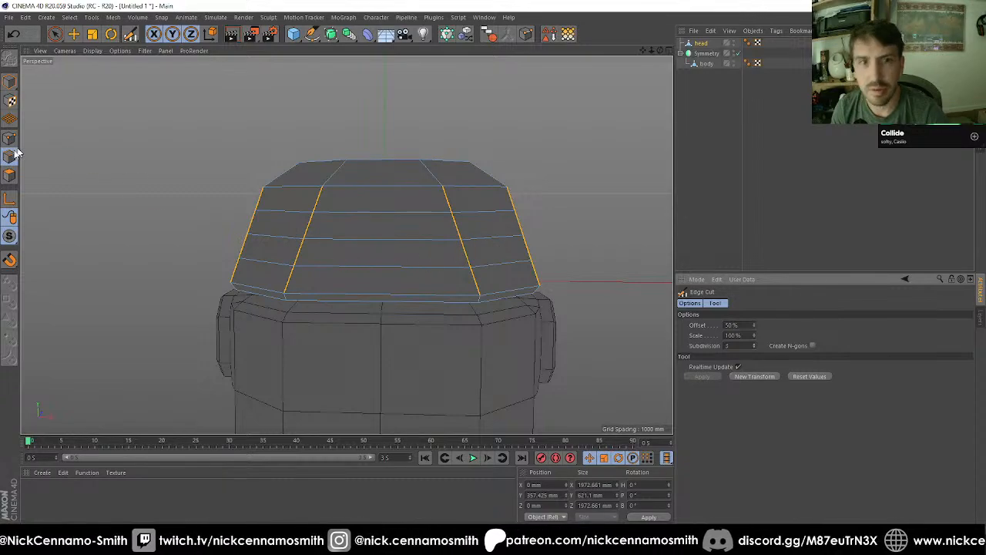
Step: Select the wide front polygon in the second band above the head's lower rim
click(11, 179)
click(56, 35)
alt+drag(495, 238, 412, 259)
click(436, 260)
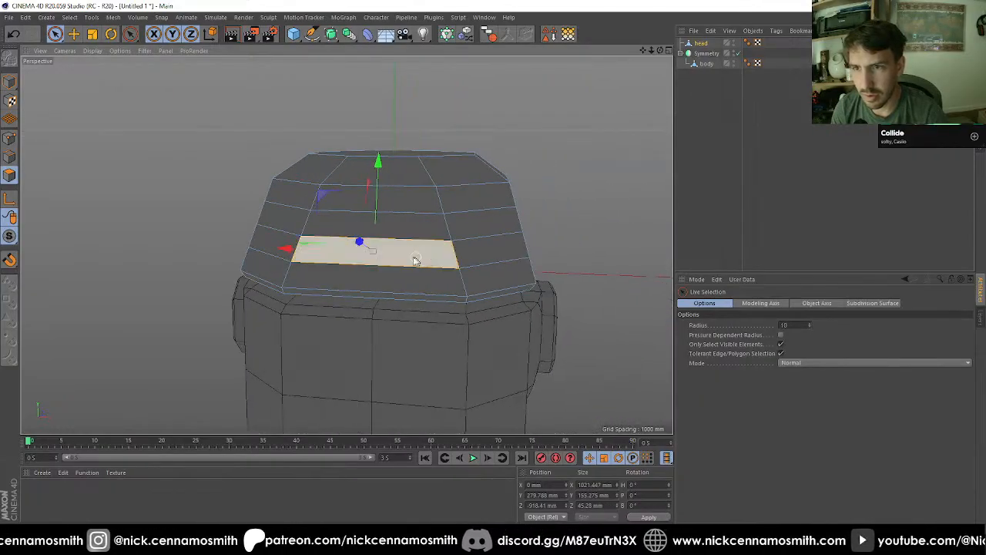
Step: Ring-select the horizontal edges of the head's two front corner facets and cut them once at 50% offset
click(10, 156)
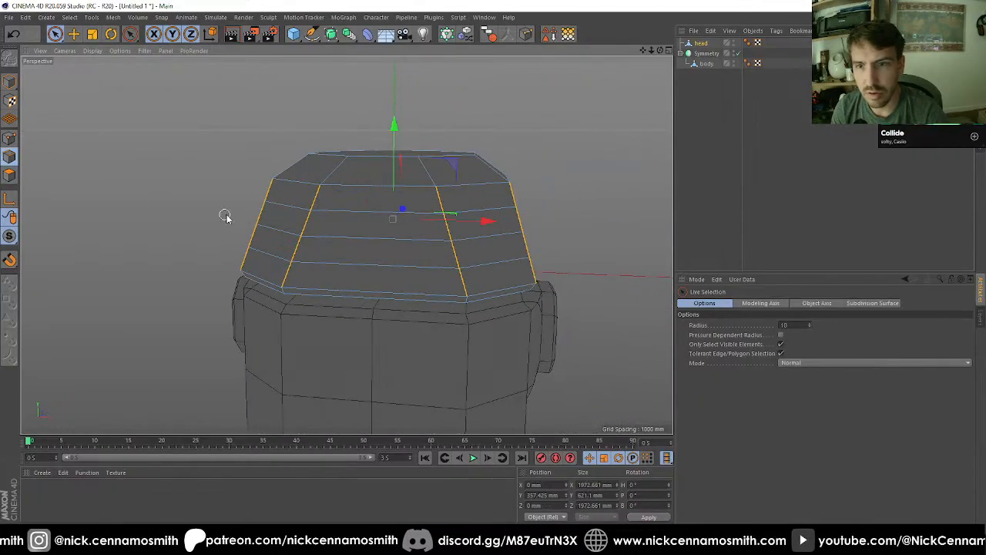
key(u)
key(b)
click(279, 230)
shift+click(493, 232)
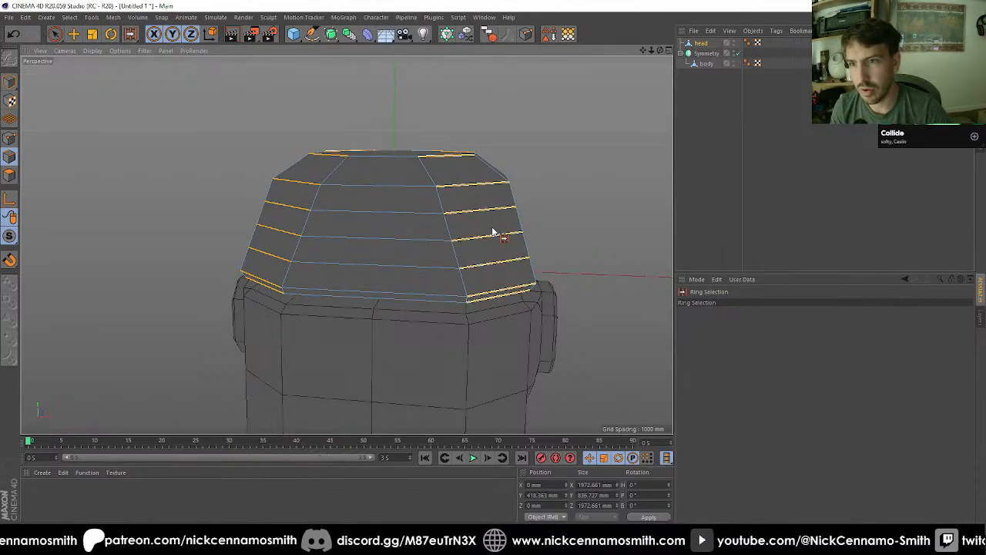
key(m)
key(f)
drag(731, 347, 635, 335)
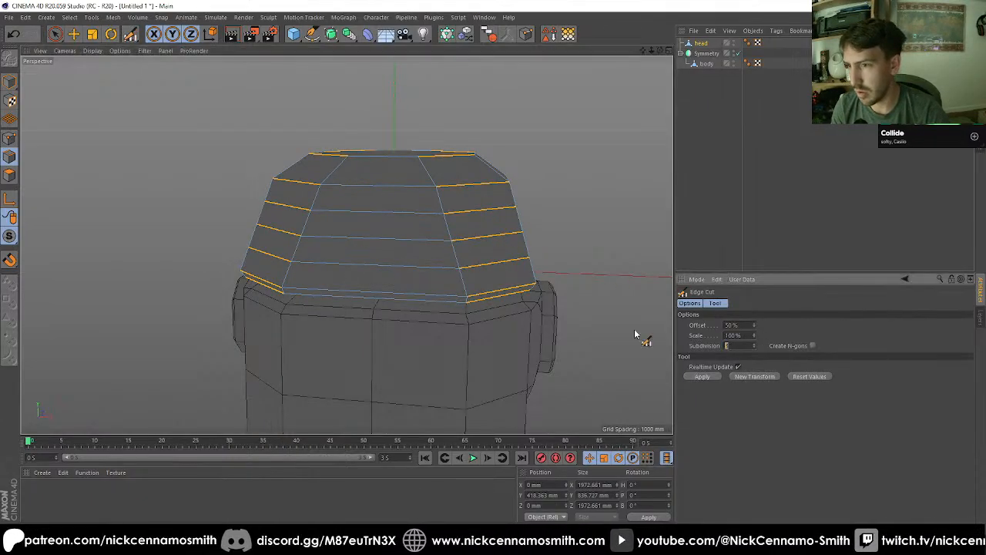
Step: Select the two corner polygons flanking the wide front face in the third band, and inset them by 20 mm with Extrude Inner
click(10, 175)
click(57, 33)
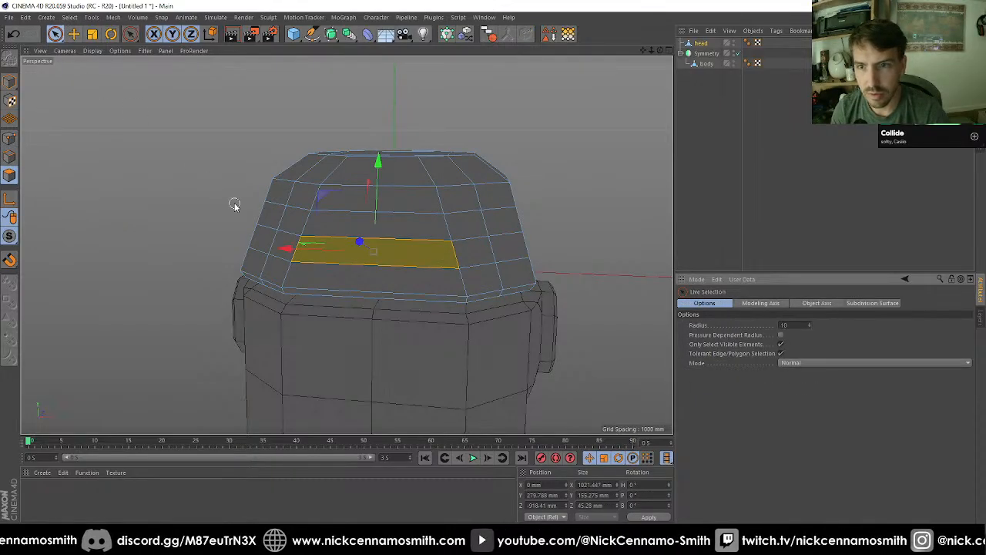
click(291, 224)
shift+click(464, 225)
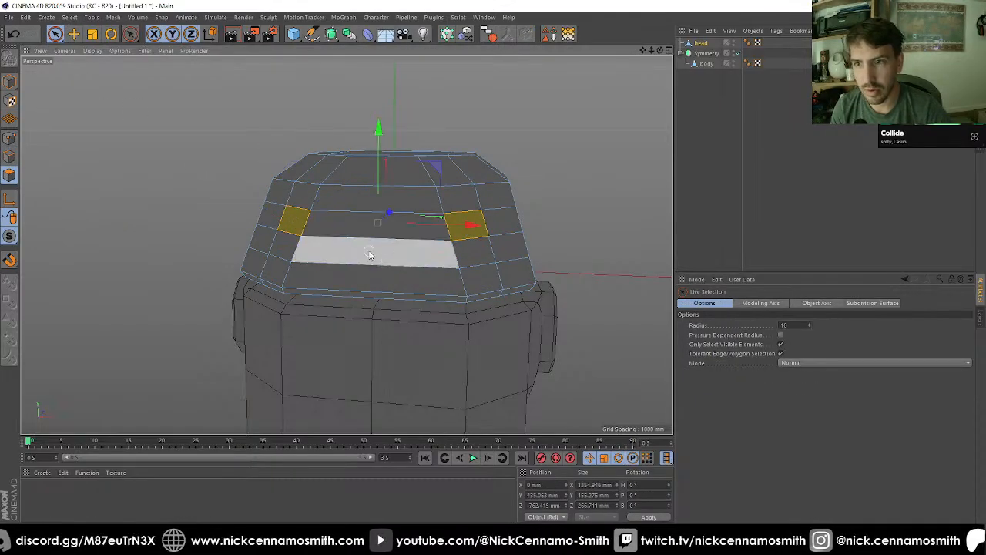
alt+drag(370, 254, 392, 231)
scroll(391, 228, up, 1)
alt+drag(429, 199, 466, 227)
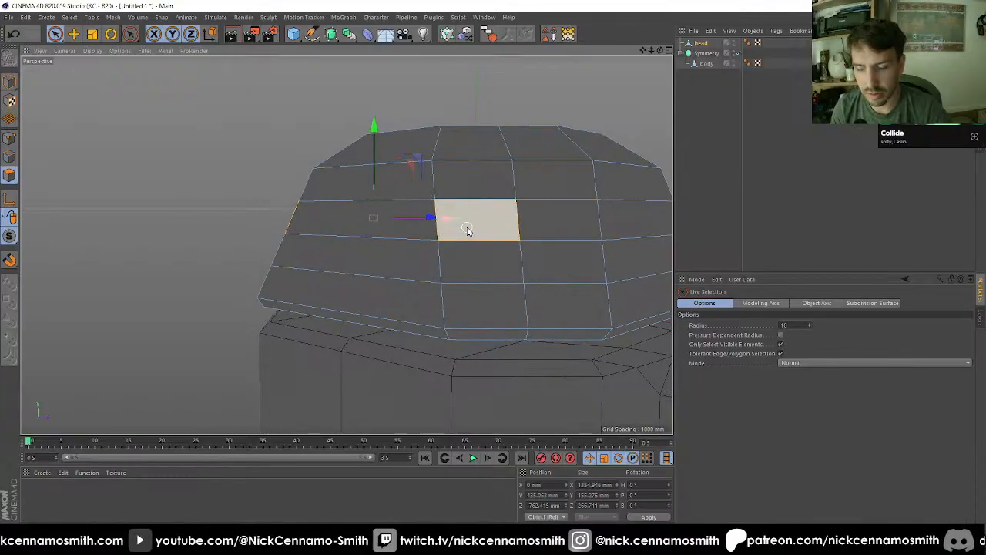
key(i)
click(752, 337)
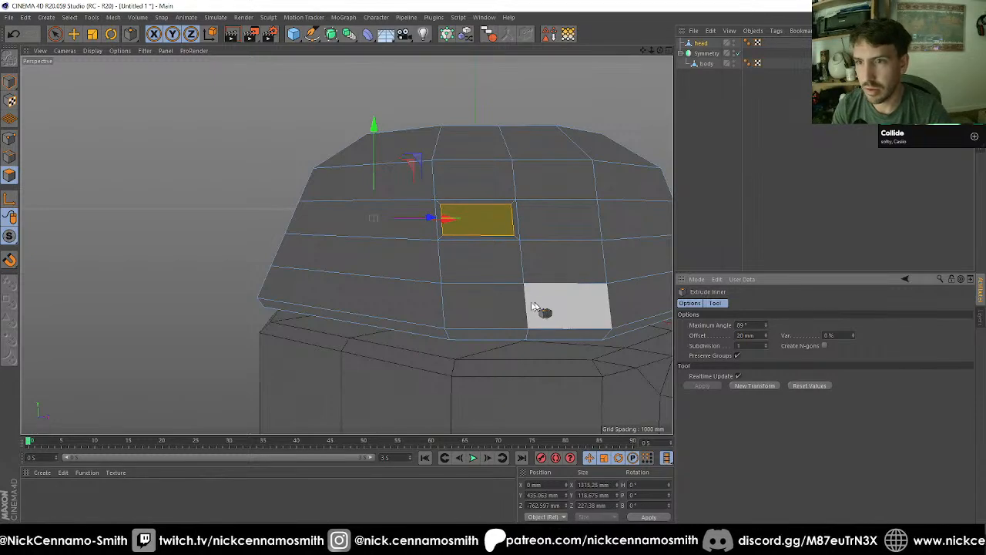
Step: Select the border polygons around both inset faces and scale them vertically to a height of about 233 mm
alt+drag(534, 306, 429, 254)
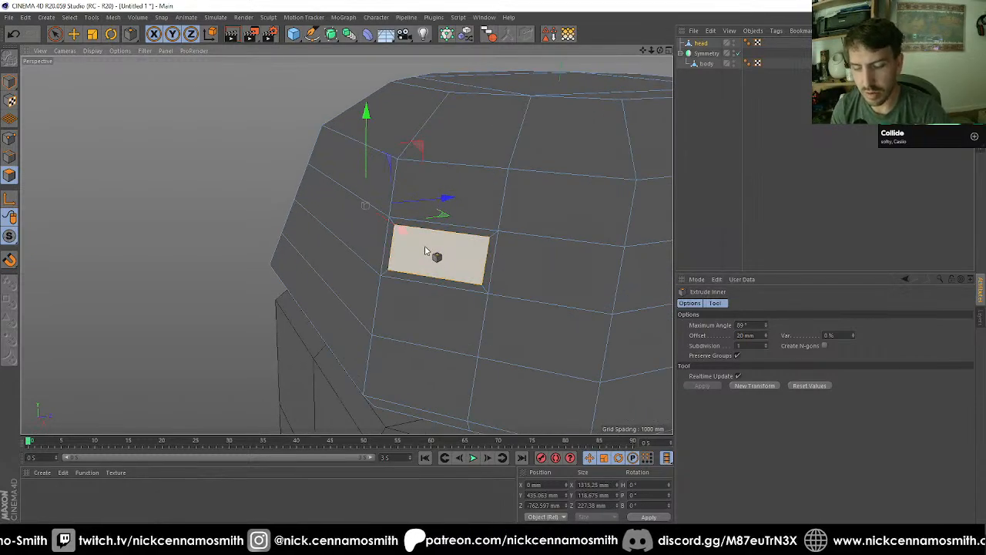
click(425, 250)
key(space)
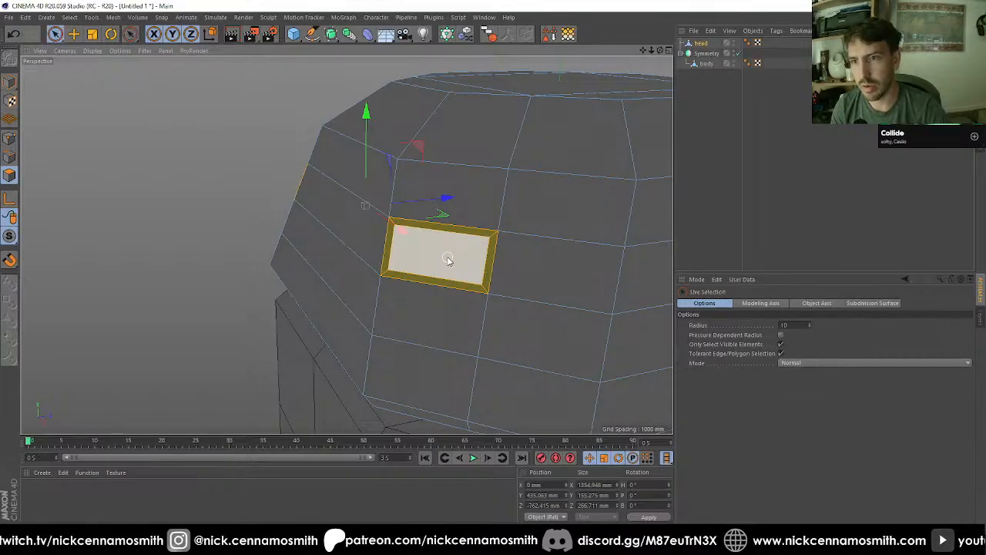
alt+drag(451, 224, 347, 279)
key(d)
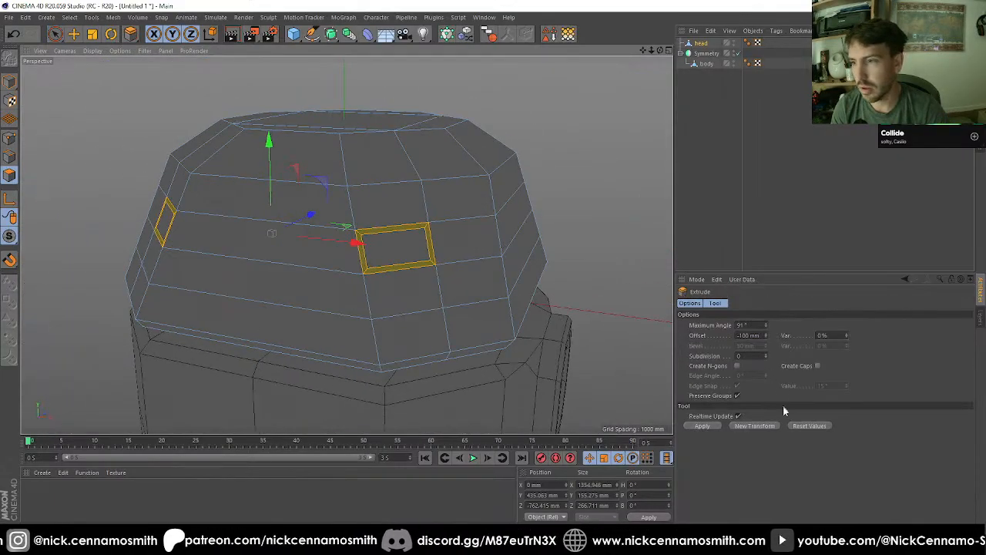
key(t)
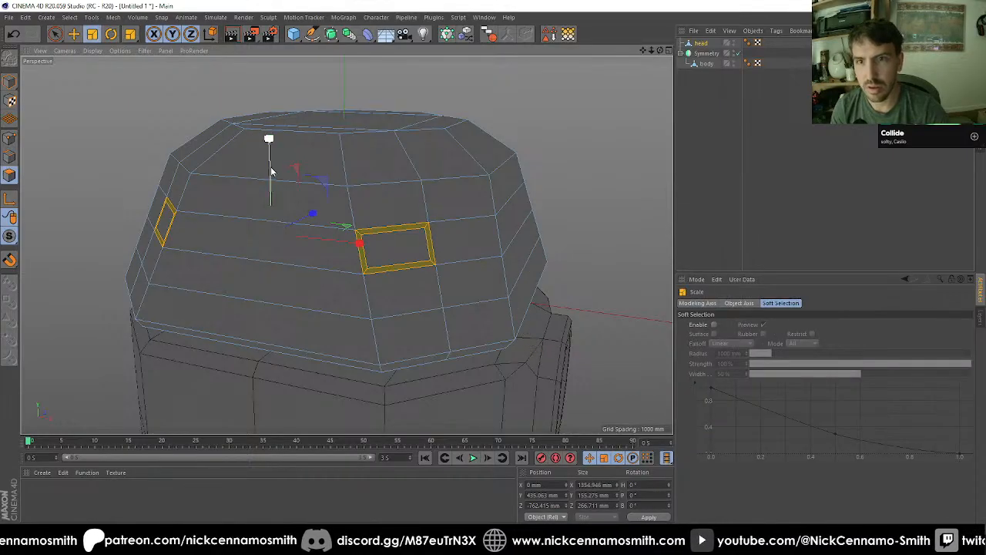
drag(269, 136, 301, 194)
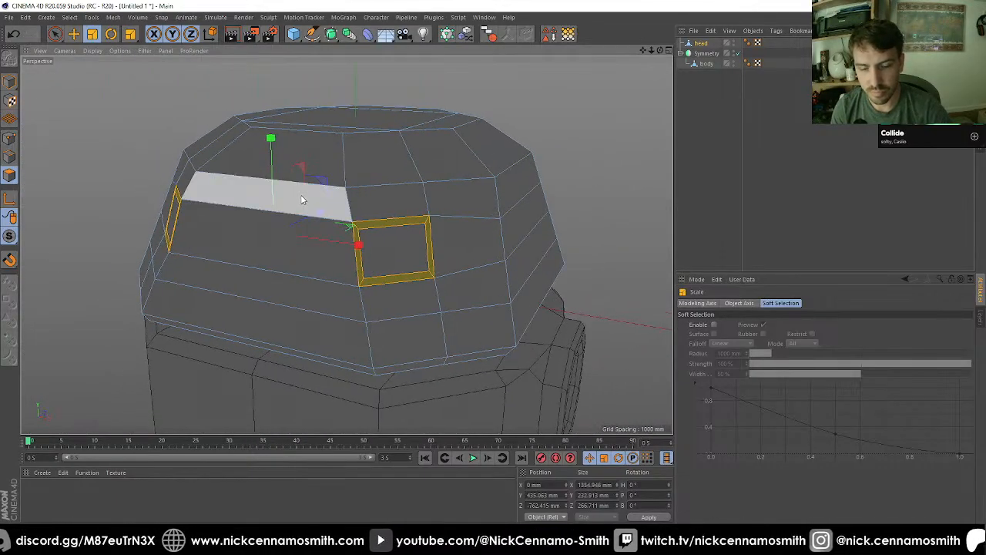
Step: Extrude the selected border polygons outward by 30 mm
key(d)
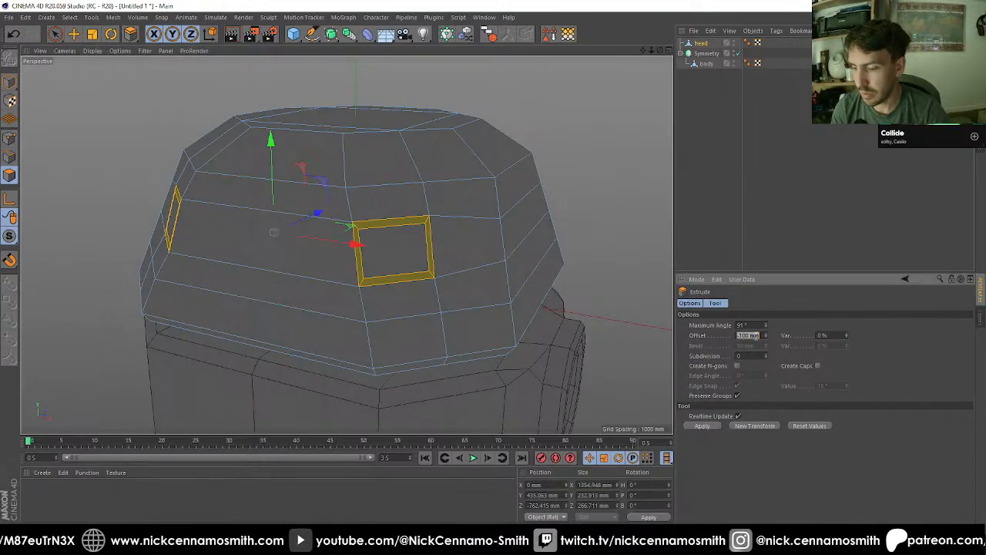
text(30)
key(Return)
Step: Select the outer side points of both raised square frames on the head and move them forward along Z
alt+drag(475, 269, 411, 265)
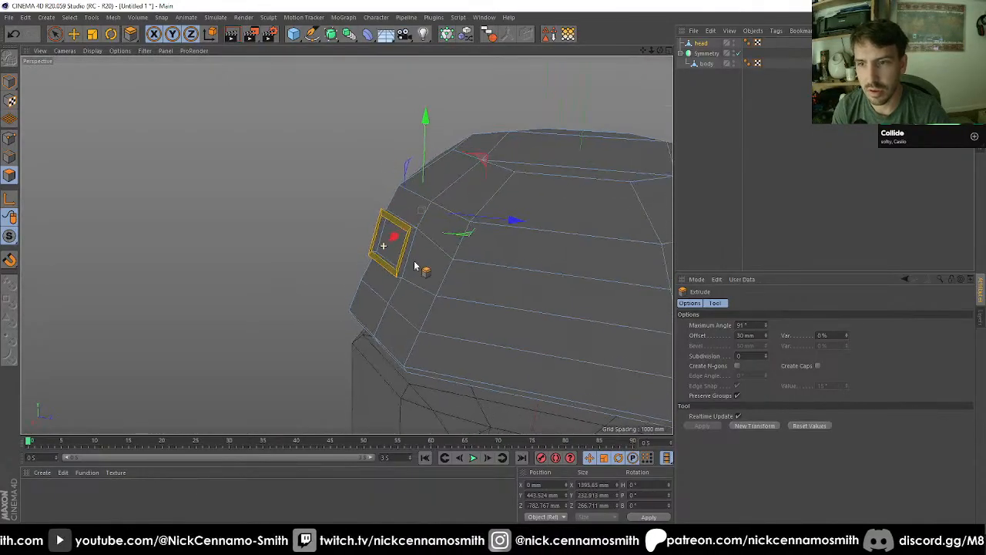
scroll(412, 264, up, 4)
click(10, 140)
key(space)
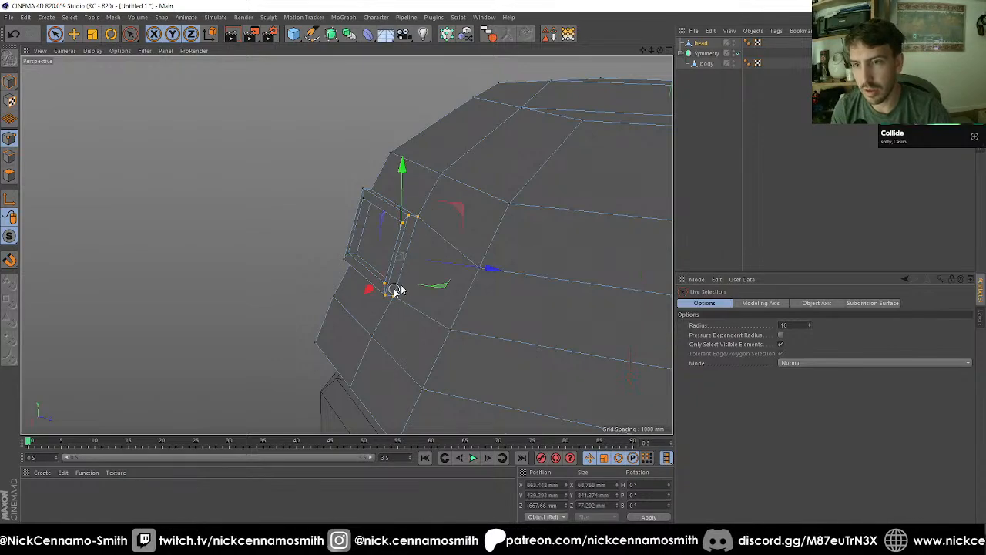
alt+drag(394, 290, 366, 253)
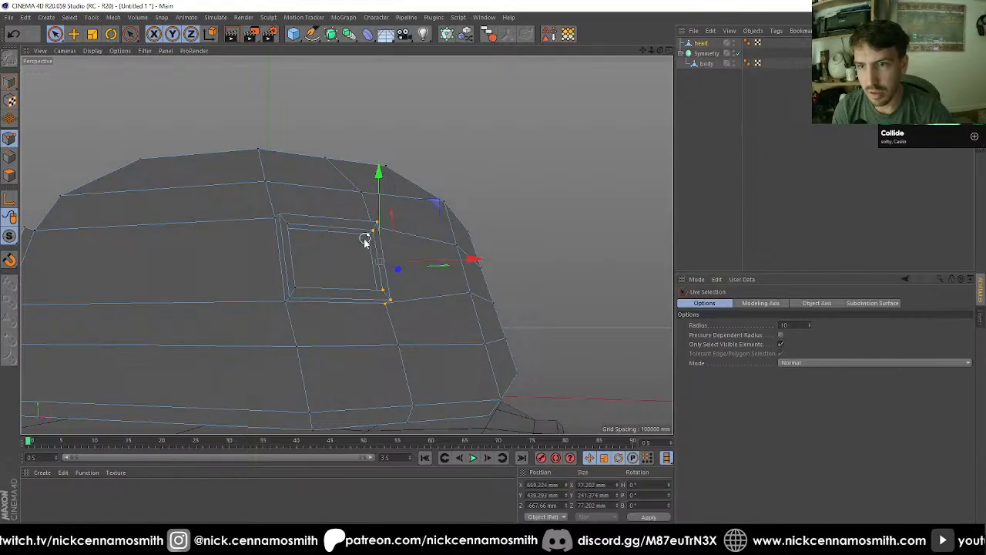
scroll(364, 240, down, 3)
alt+drag(207, 287, 258, 241)
scroll(329, 254, up, 3)
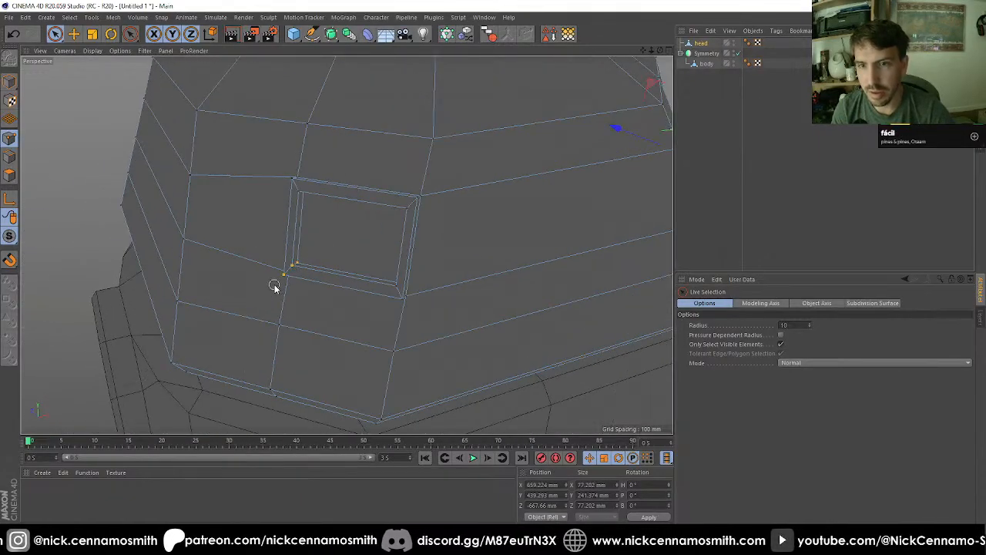
alt+drag(290, 279, 236, 322)
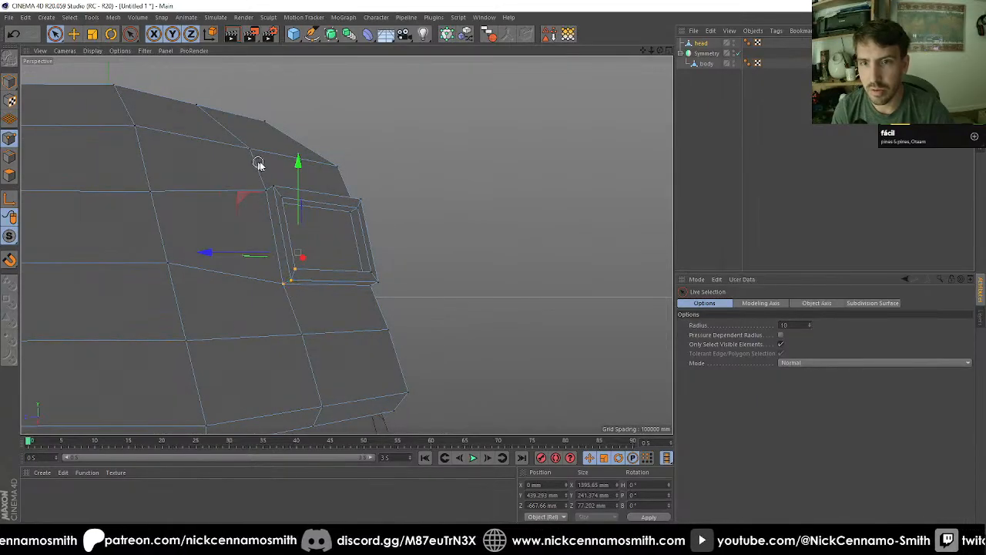
alt+drag(279, 232, 533, 262)
Step: Select the matching points just below both square frames' outer corners and set their Z position to -825.887 mm
scroll(297, 202, down, 3)
alt+drag(468, 263, 366, 280)
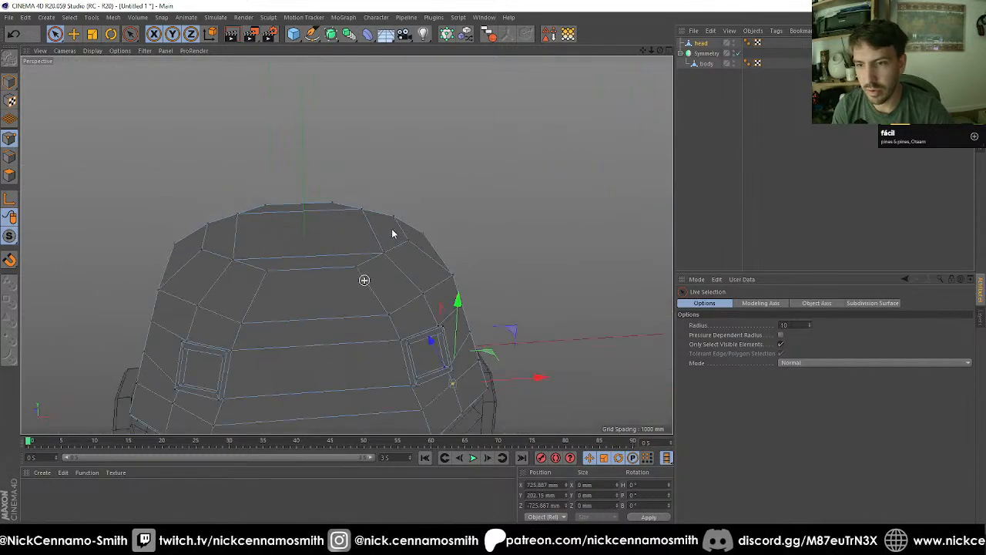
alt+right_drag(394, 233, 352, 283)
alt+middle_drag(354, 281, 416, 233)
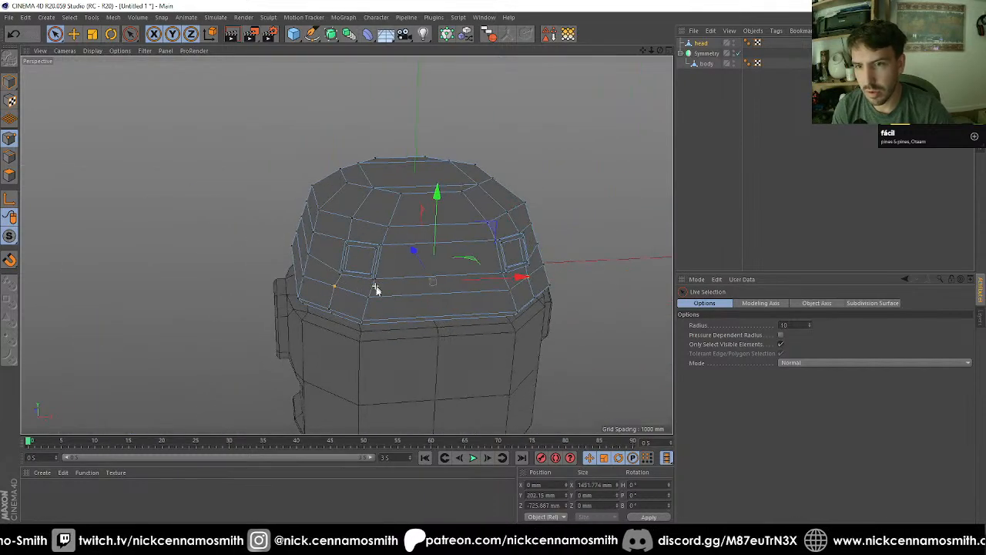
alt+drag(375, 288, 238, 312)
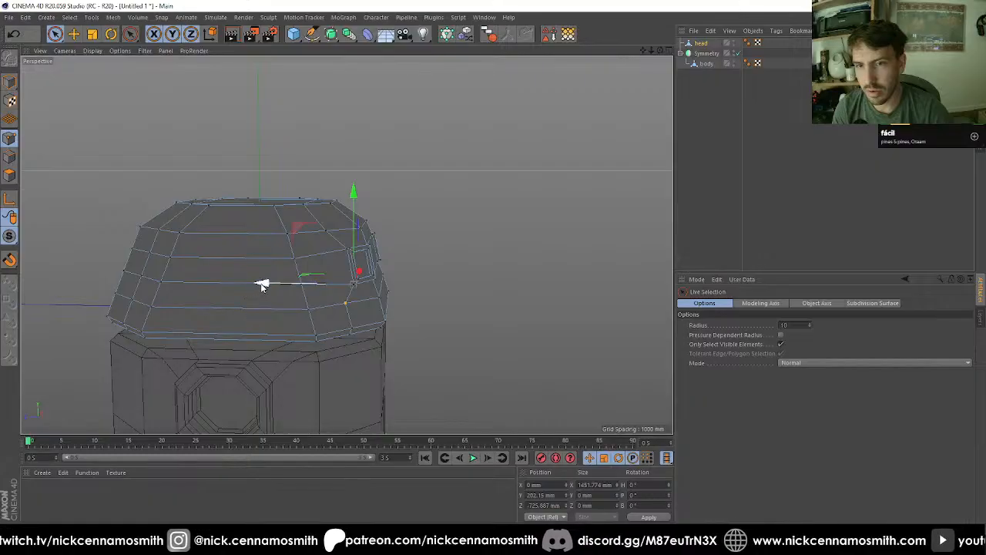
alt+drag(328, 286, 551, 317)
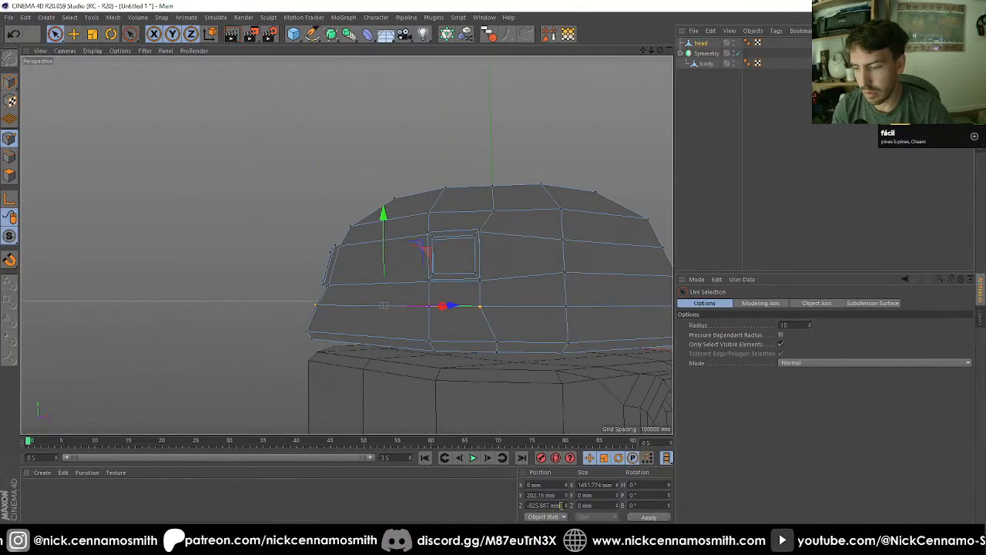
Step: Select the matching pair of upper-edge points above the square frames and set their Z position to -630.645 mm
mouse_move(462, 308)
alt+mouse_down()
mouse_move(493, 293)
mouse_move(578, 293)
mouse_move(531, 288)
mouse_move(496, 219)
mouse_move(390, 200)
mouse_move(292, 211)
mouse_move(379, 247)
mouse_move(462, 323)
alt+mouse_up()
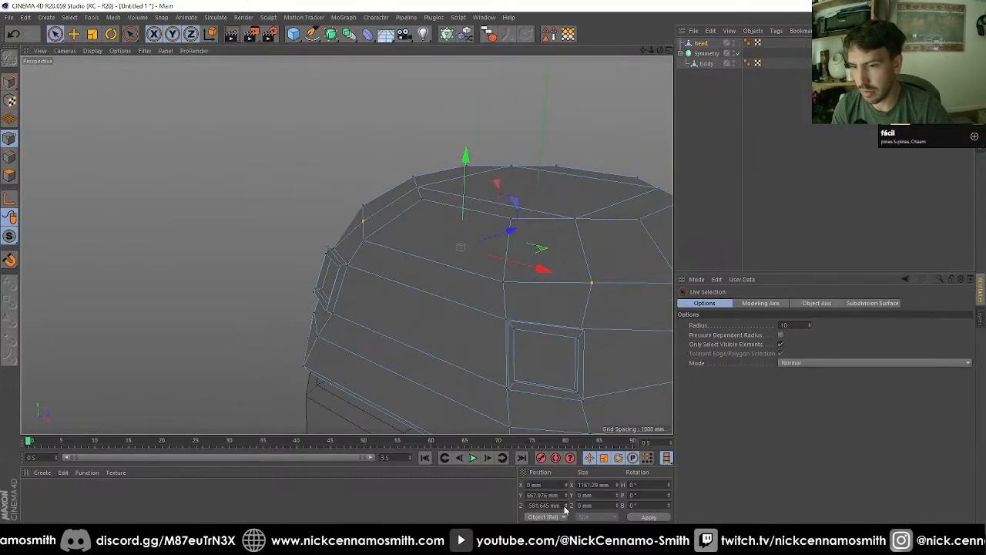
click(595, 291)
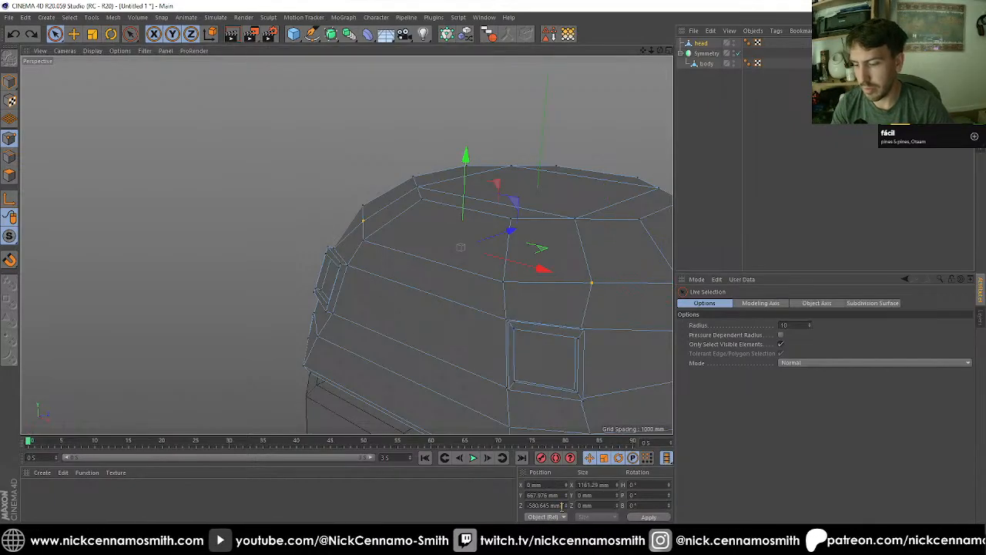
alt+drag(383, 333, 480, 344)
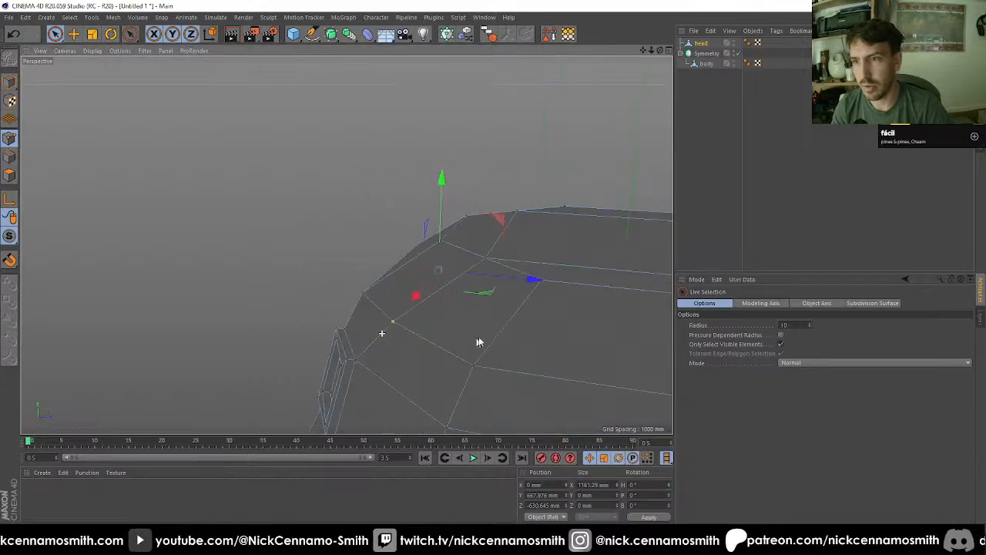
alt+middle_drag(480, 343, 416, 242)
Step: Select all the polygons of the head's flat top cap
scroll(442, 247, down, 5)
alt+drag(512, 233, 499, 260)
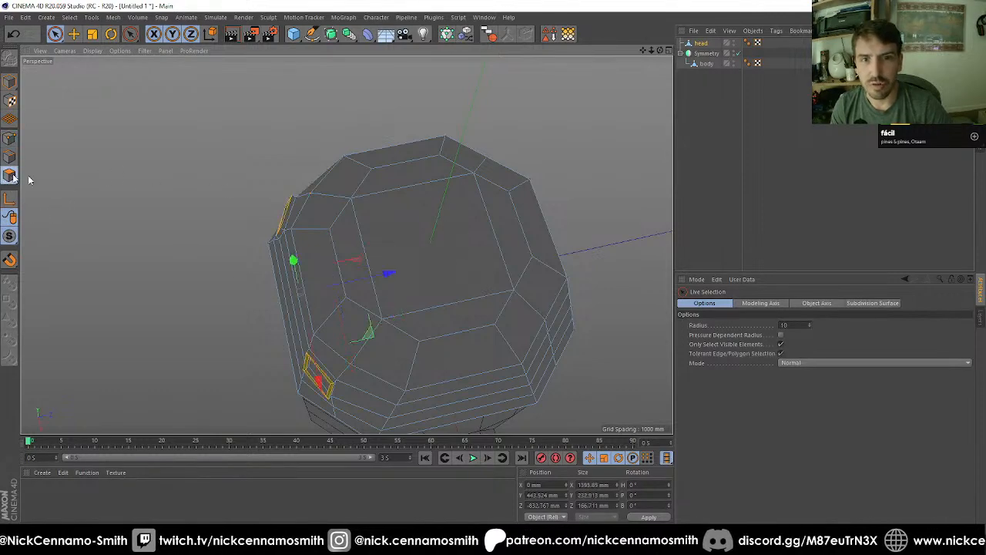
click(403, 213)
shift+click(362, 237)
shift+click(491, 212)
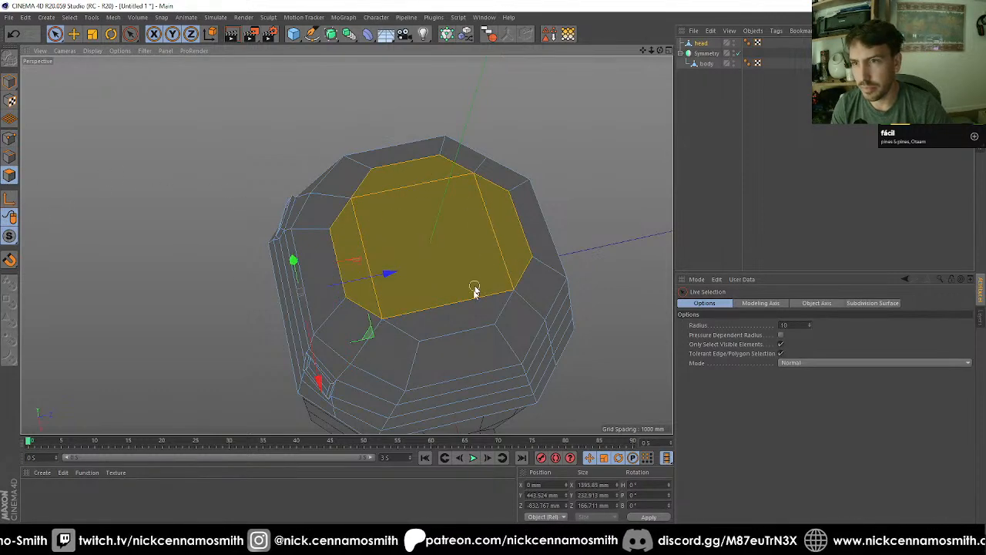
Step: Delete the head's top cap polygons and close the resulting hole with a single polygon
key(Delete)
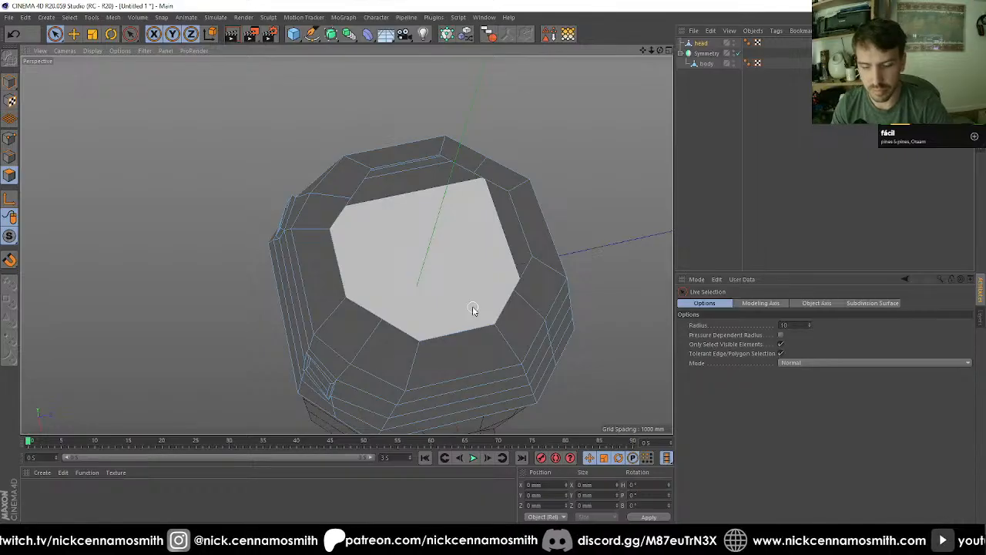
key(m)
key(d)
click(444, 332)
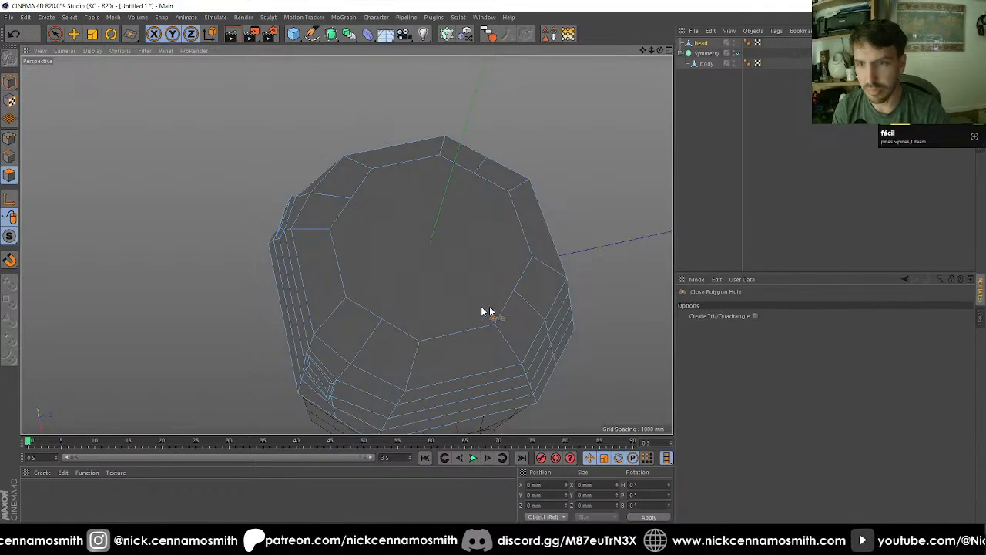
key(space)
Step: Select only the new top cap polygon and inset it by 256 mm with Extrude Inner
click(444, 279)
key(u)
key(i)
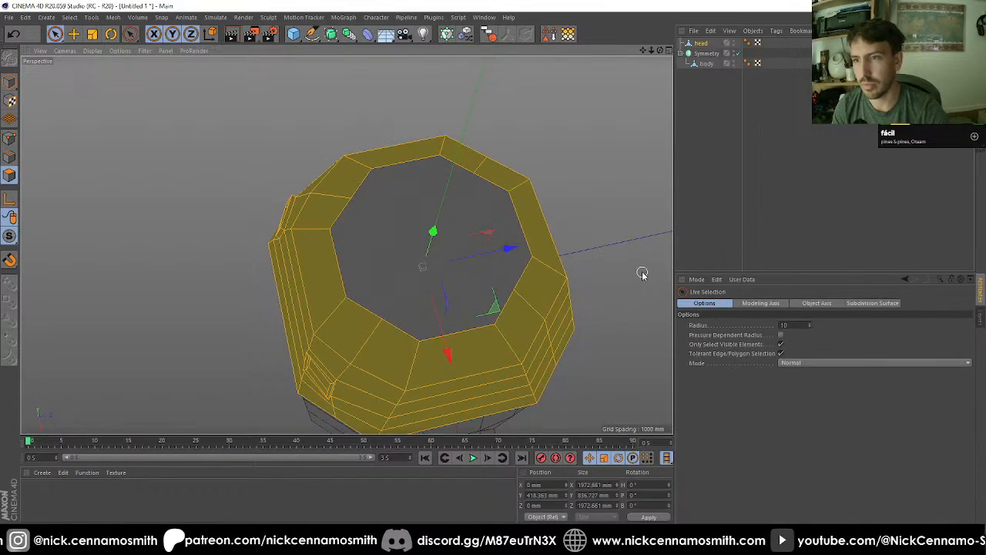
click(500, 266)
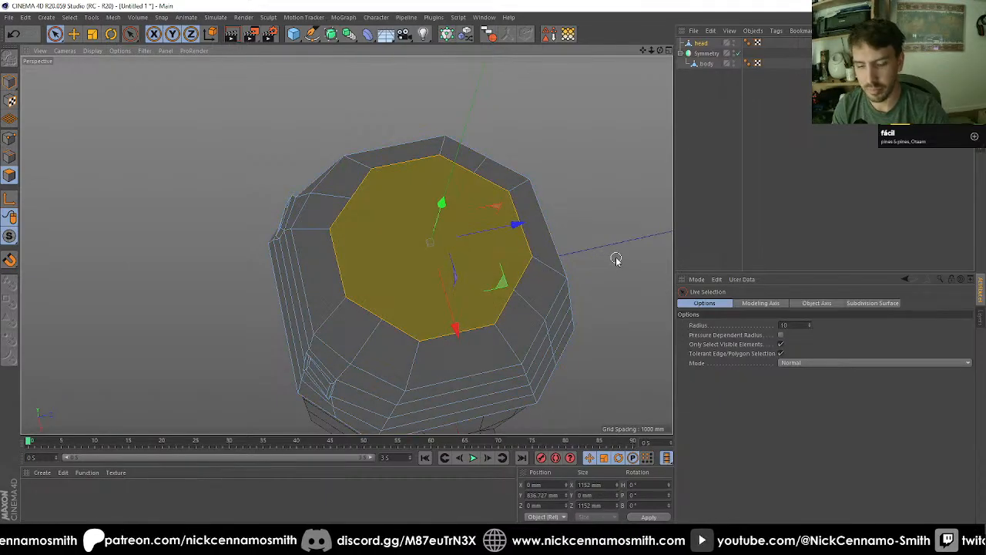
key(i)
drag(617, 261, 568, 262)
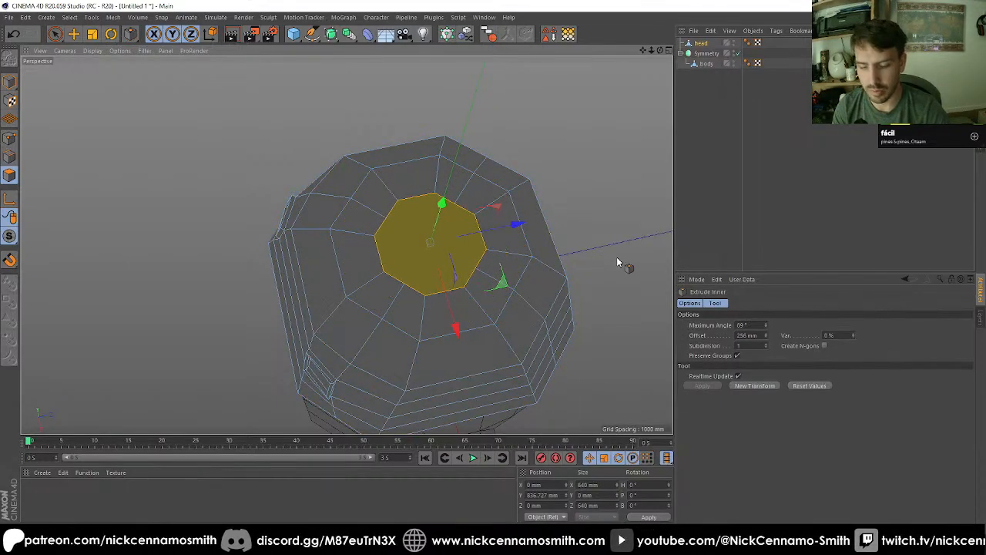
Step: Weld the inset cap's inner points into one point at the centre of the head's top
key(m)
key(q)
click(659, 230)
alt+drag(591, 222, 551, 254)
click(12, 141)
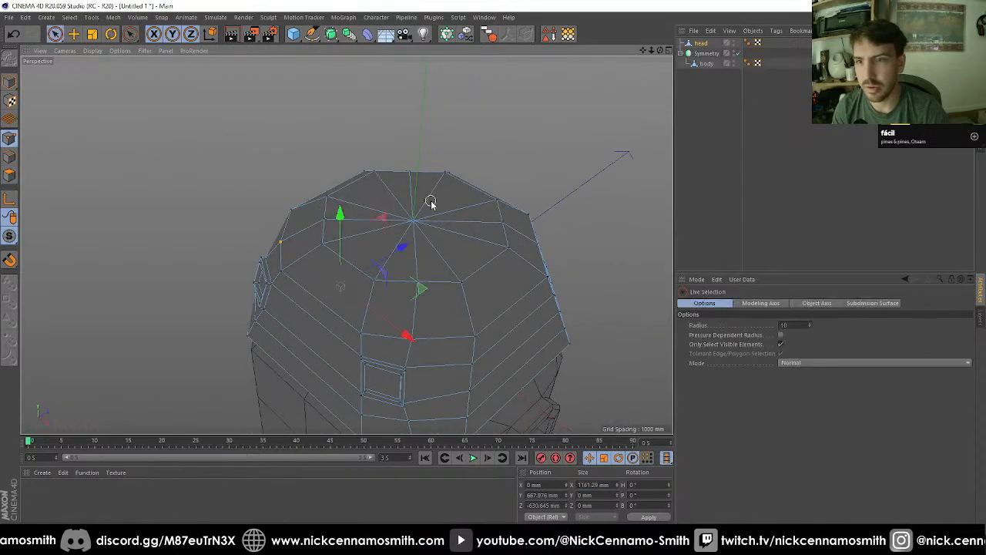
alt+drag(484, 271, 549, 294)
Step: Extrude the inner polygons of both square frames with 0 mm offset and move them 100 mm into the head along Z
click(9, 176)
click(508, 190)
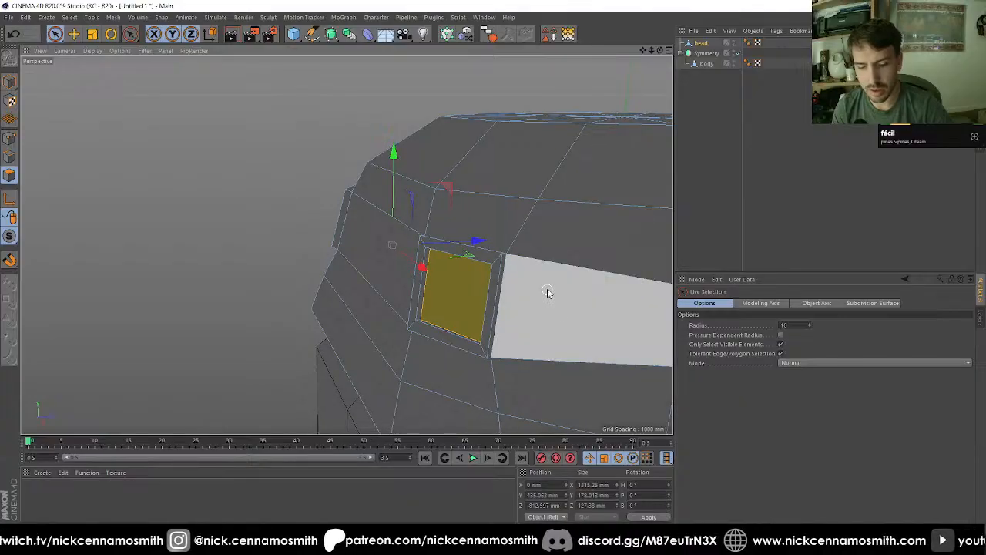
key(d)
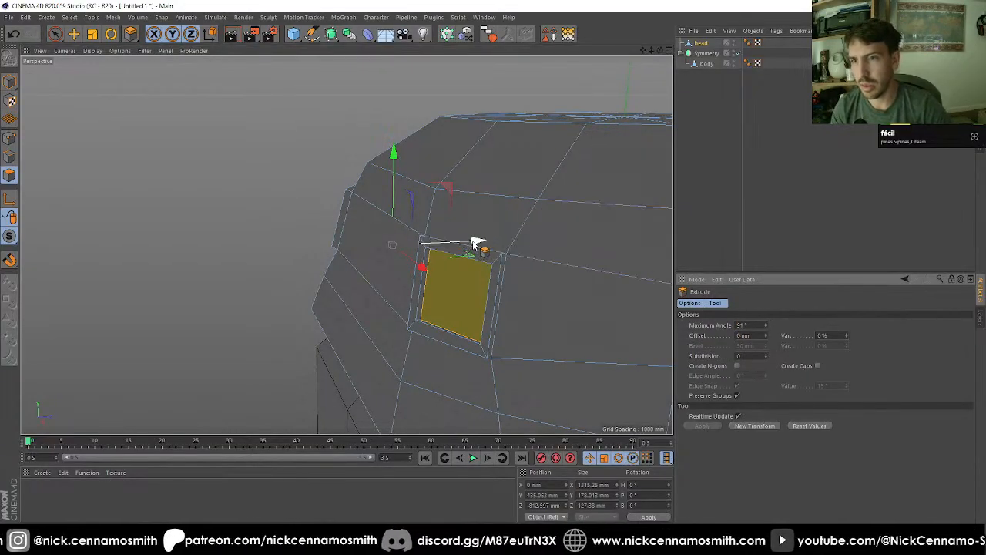
key(e)
drag(477, 243, 520, 238)
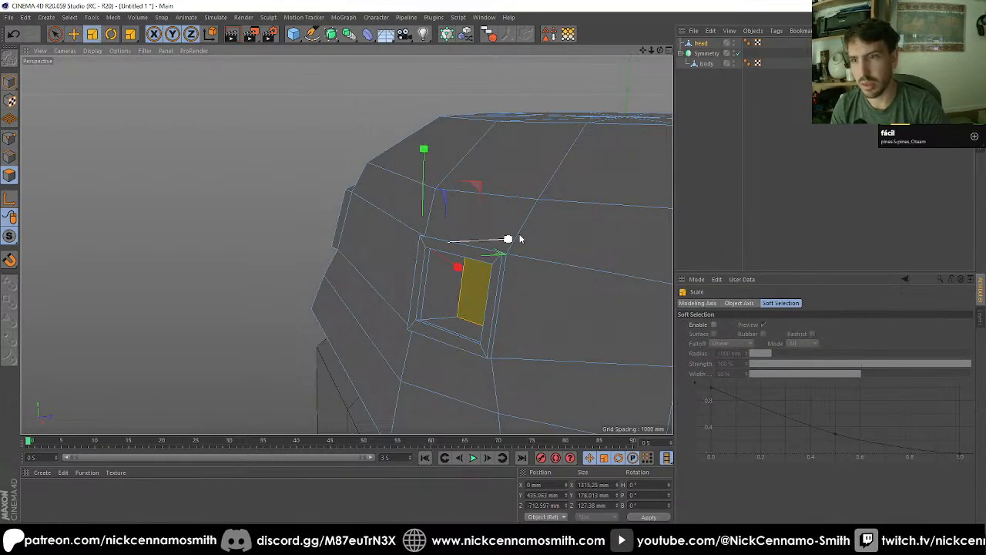
Step: Flatten the recessed polygons of both square frames by scaling them to 0 along Z, working from the side view
key(F2)
key(F3)
scroll(382, 304, down, 4)
alt+middle_drag(383, 303, 428, 388)
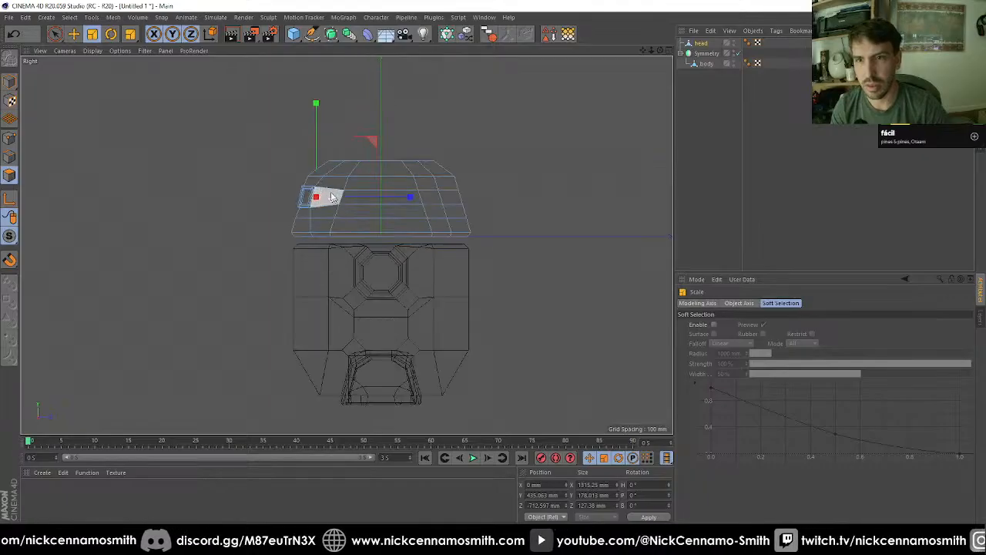
scroll(331, 197, up, 4)
drag(421, 200, 402, 202)
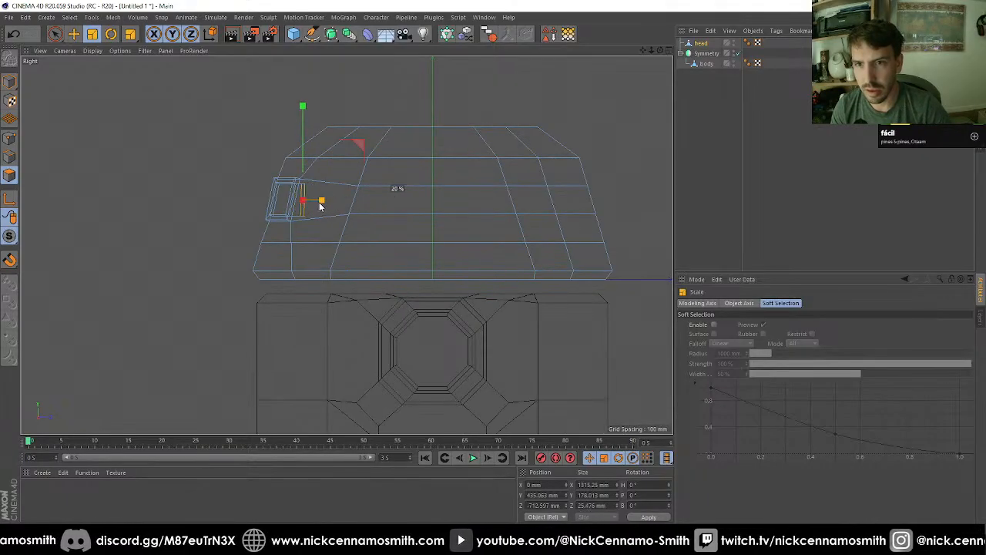
key(F1)
alt+drag(419, 209, 378, 174)
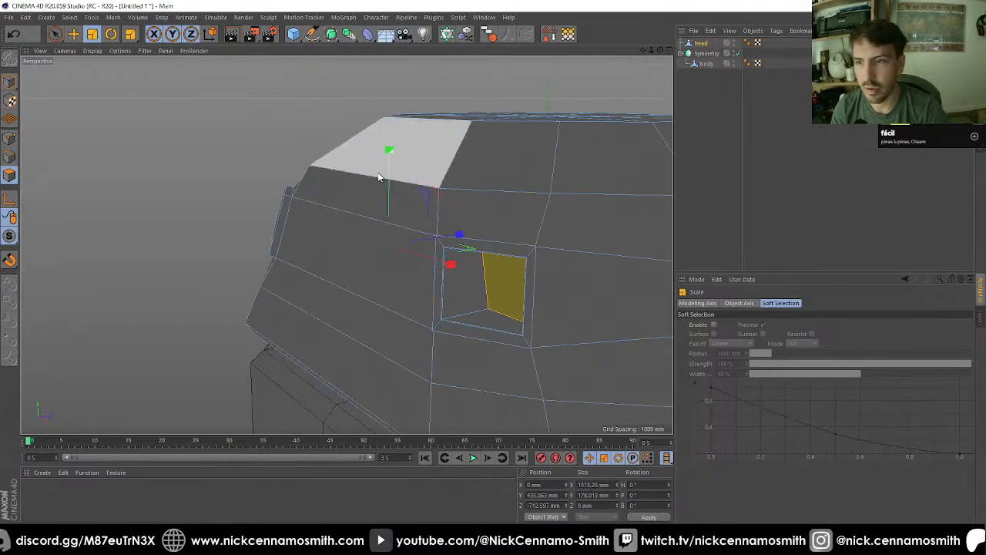
Step: Examine the recessed square openings and the overall head and body shape from several angles
scroll(378, 174, down, 5)
alt+drag(439, 267, 346, 244)
alt+middle_drag(346, 245, 435, 182)
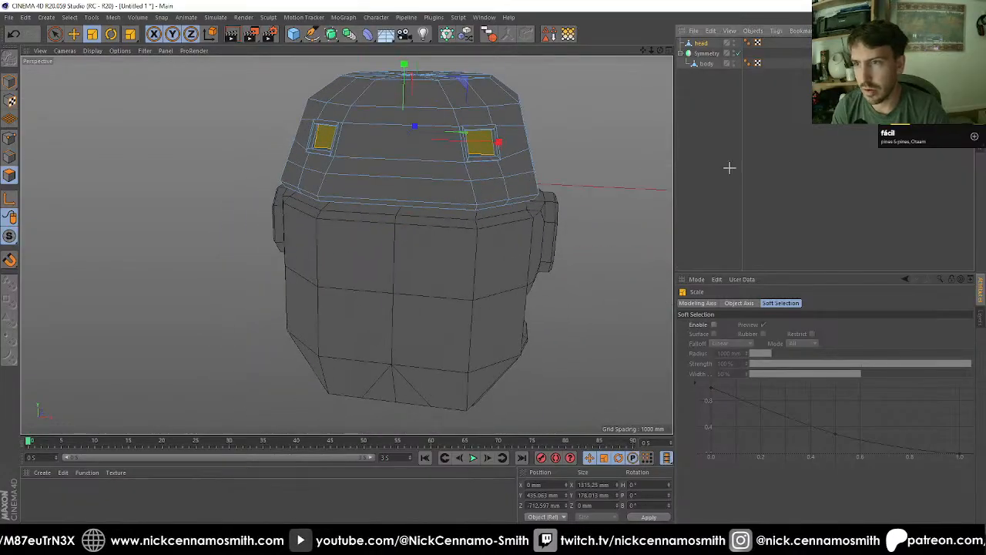
click(728, 167)
scroll(469, 183, down, 4)
alt+drag(469, 183, 442, 216)
alt+middle_drag(441, 217, 476, 264)
alt+drag(475, 268, 435, 185)
scroll(439, 178, up, 6)
scroll(434, 185, up, 3)
scroll(434, 185, up, 2)
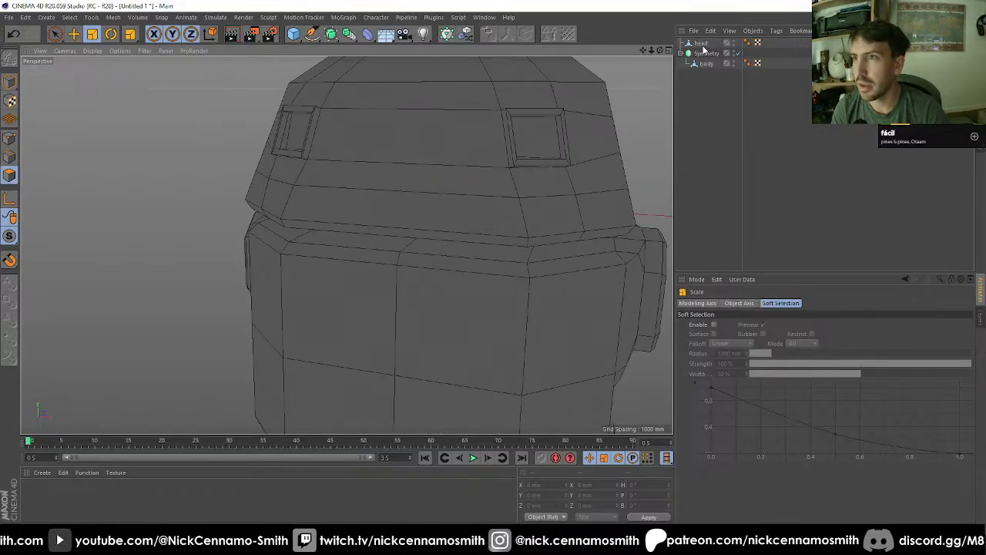
Step: Select the head's front horizontal edge in the row below the square frames and move it down 100 mm along Y
click(701, 44)
key(space)
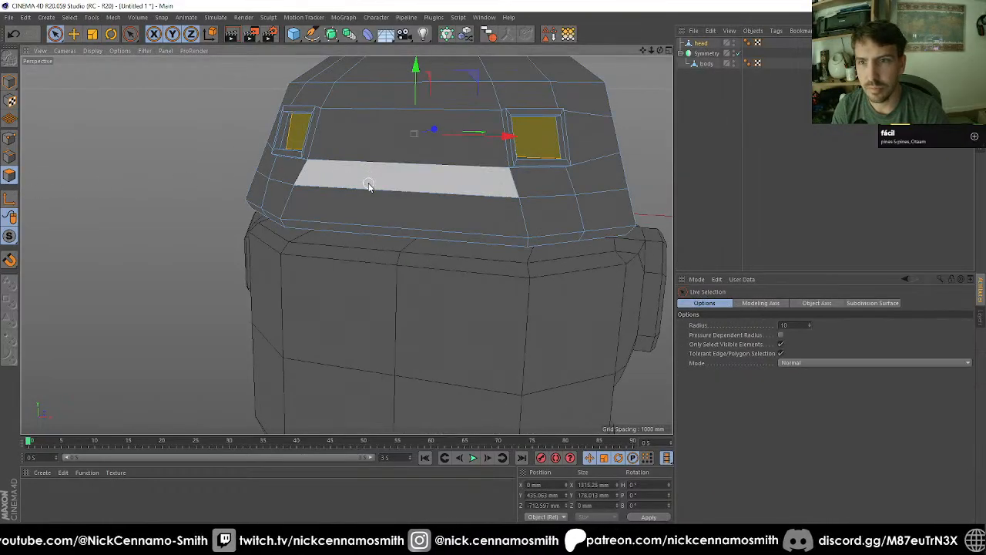
click(9, 158)
click(386, 189)
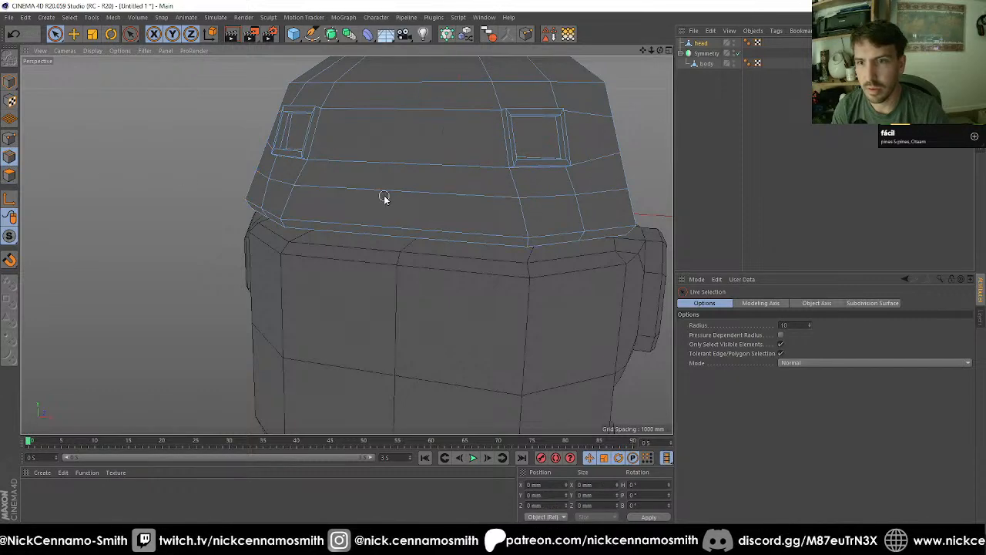
key(e)
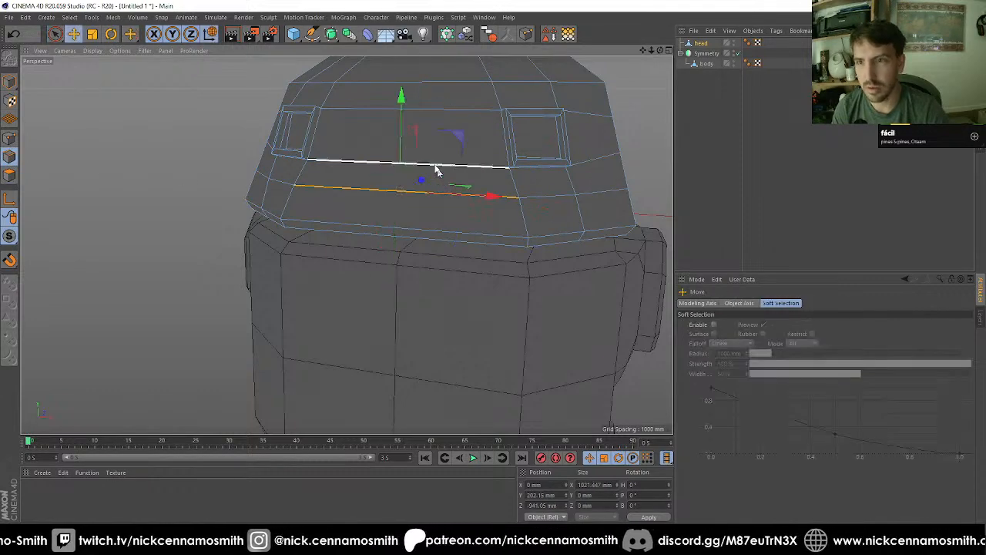
alt+drag(411, 121, 291, 149)
Step: Switch the viewport display to Gouraud Shading and view the head from the side
key(n)
key(a)
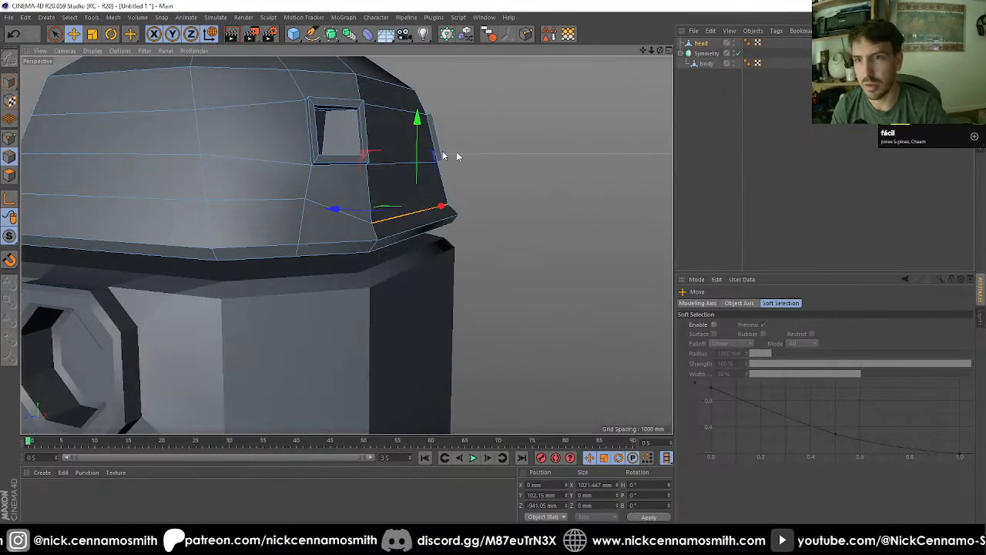
alt+drag(456, 156, 707, 136)
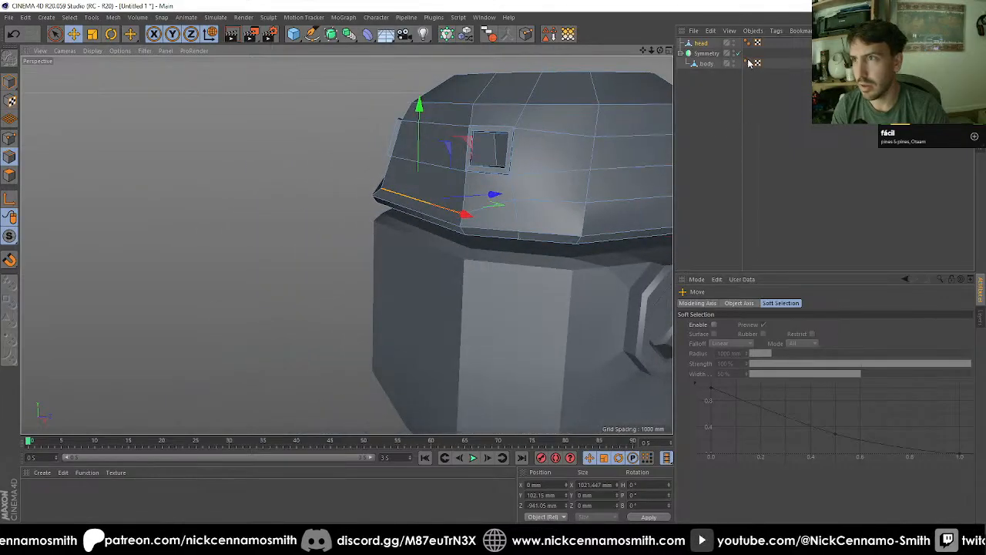
Step: Select the Phong tags of both head and body, try the Angle Limit option off and on, and disable Use Edge Breaks
drag(744, 79, 751, 30)
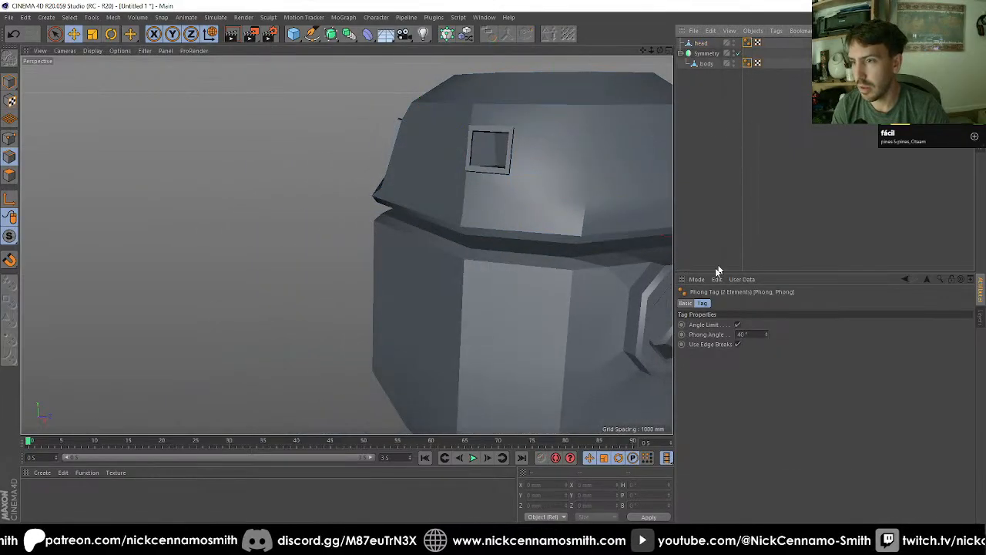
click(738, 325)
click(738, 326)
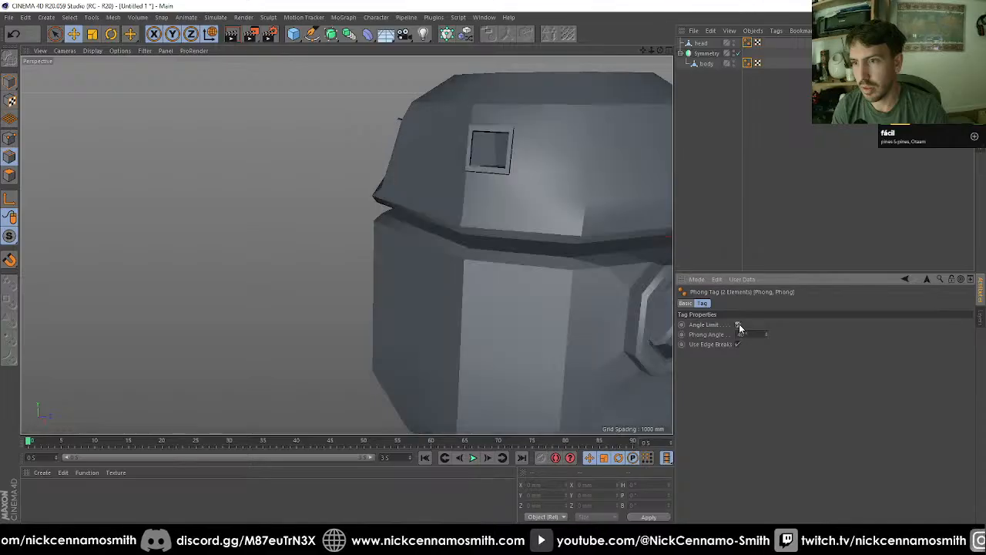
click(738, 326)
click(738, 326)
click(738, 344)
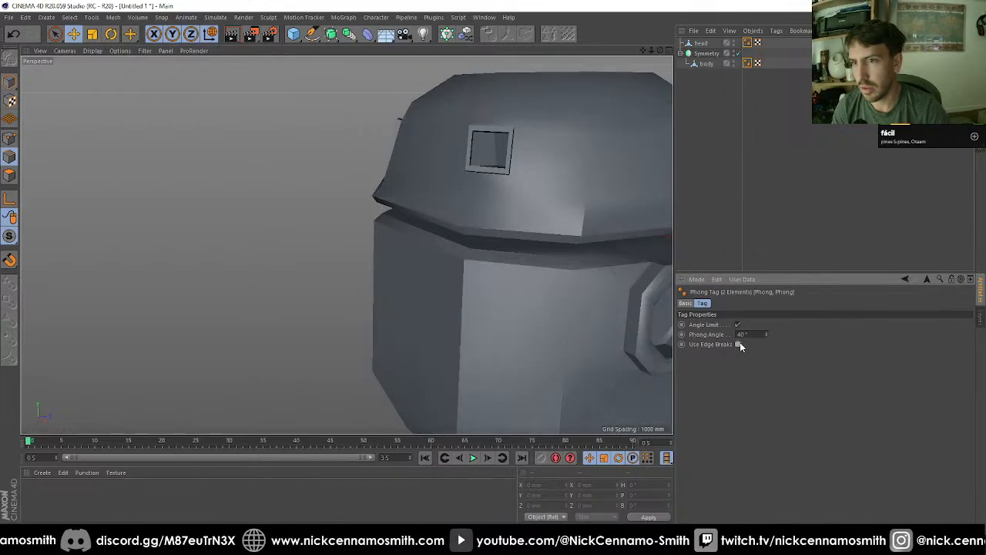
click(737, 344)
click(737, 344)
mouse_move(544, 152)
alt+mouse_down()
mouse_move(364, 144)
mouse_move(305, 121)
mouse_move(241, 125)
mouse_move(659, 278)
alt+mouse_up()
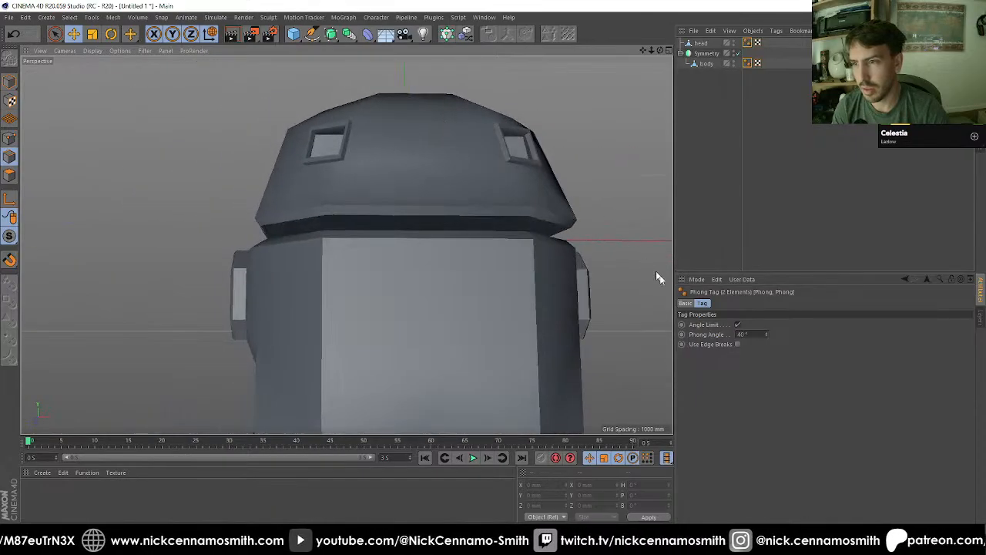
Step: Set the Phong Angle of both tags to 45° and check the shading around the model
click(753, 335)
text(45)
key(Return)
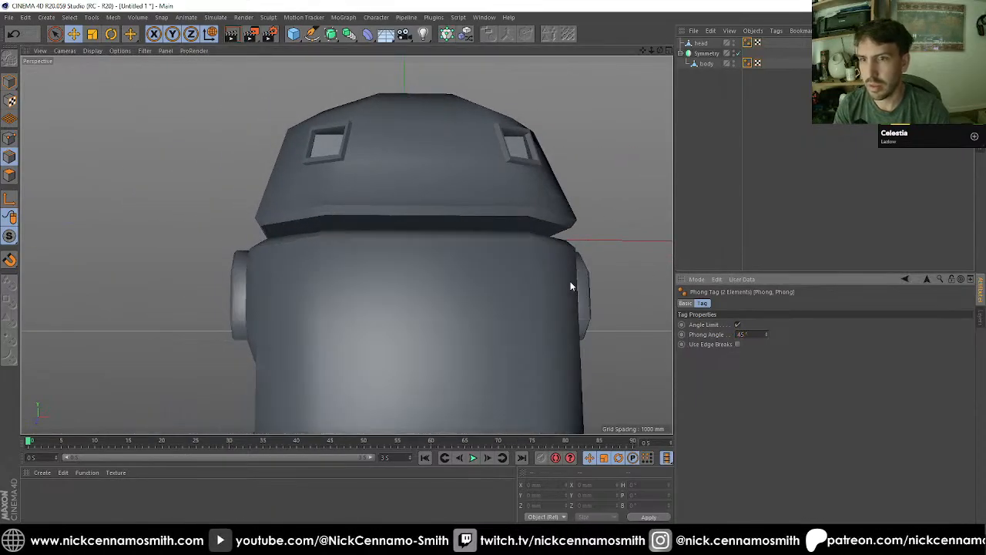
mouse_move(400, 201)
alt+mouse_down()
mouse_move(247, 204)
mouse_move(538, 170)
alt+mouse_up()
alt+right_drag(414, 177, 346, 199)
alt+drag(347, 245, 601, 200)
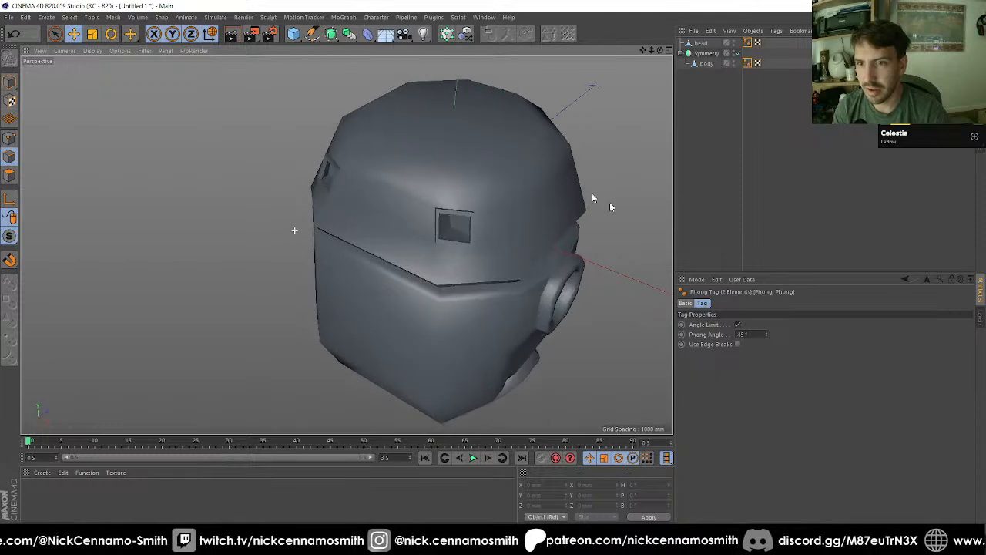
Step: Delete the Phong tags from the head and body objects
click(737, 324)
click(738, 325)
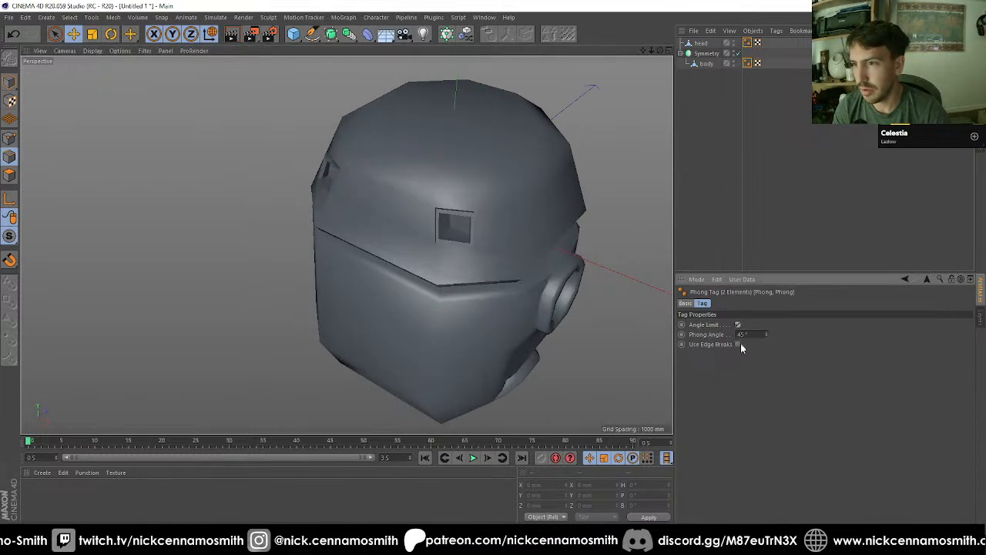
click(738, 325)
key(Delete)
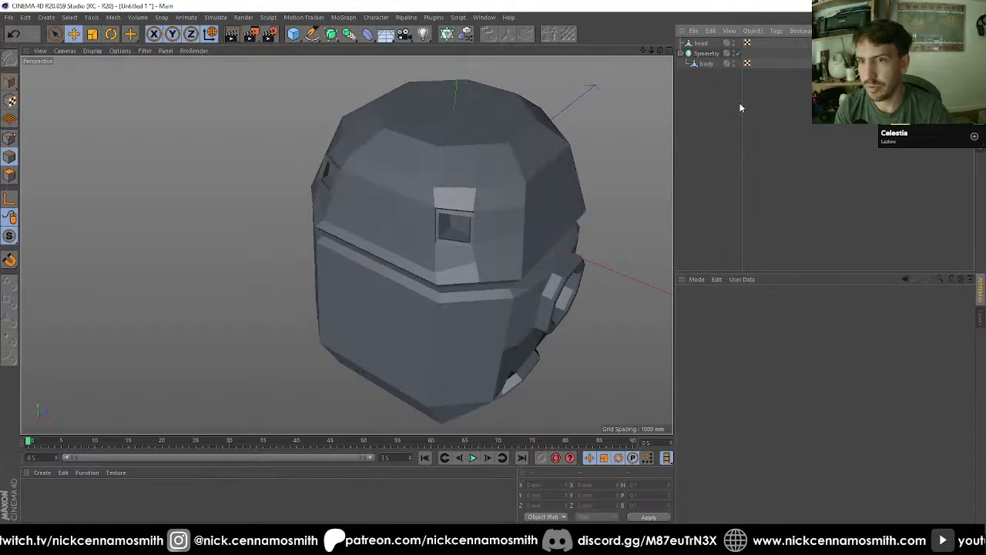
alt+drag(489, 214, 455, 268)
scroll(456, 268, up, 3)
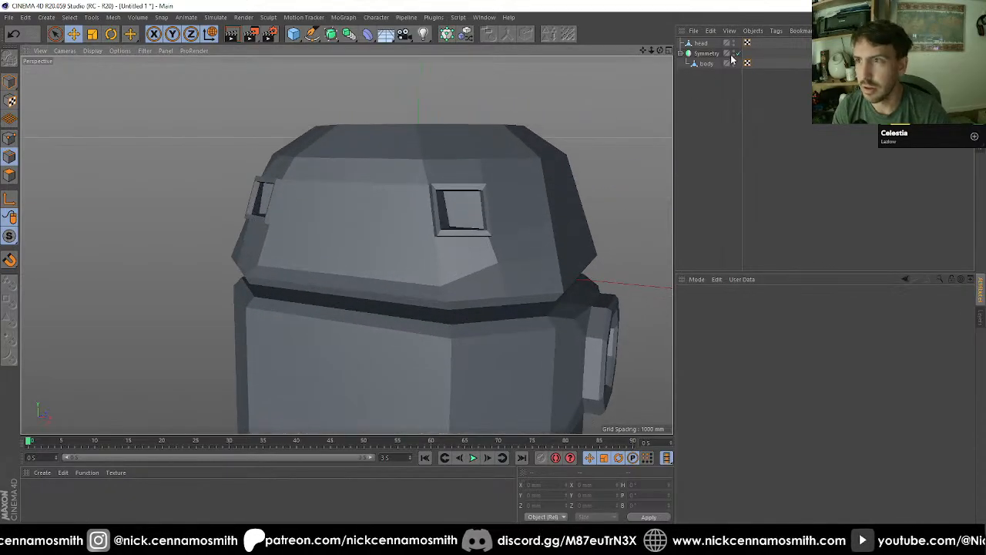
Step: Select the head's wide front polygon just below and between the square frames and inset it by 30 mm
click(705, 43)
mouse_move(544, 159)
alt+mouse_down()
mouse_move(577, 171)
mouse_move(531, 159)
mouse_move(521, 174)
mouse_move(529, 170)
alt+mouse_up()
alt+middle_drag(435, 212, 464, 172)
key(9)
click(10, 176)
click(409, 231)
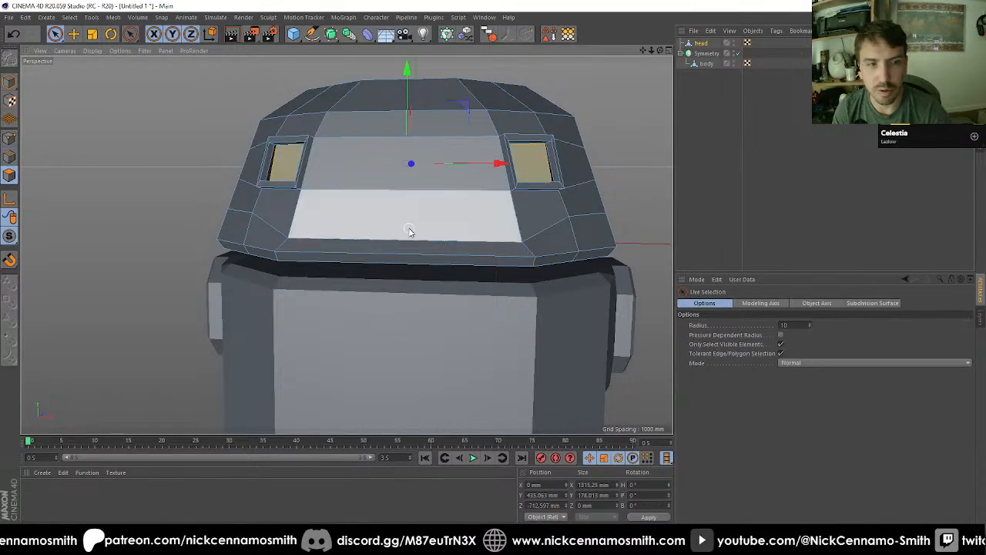
alt+drag(391, 226, 475, 224)
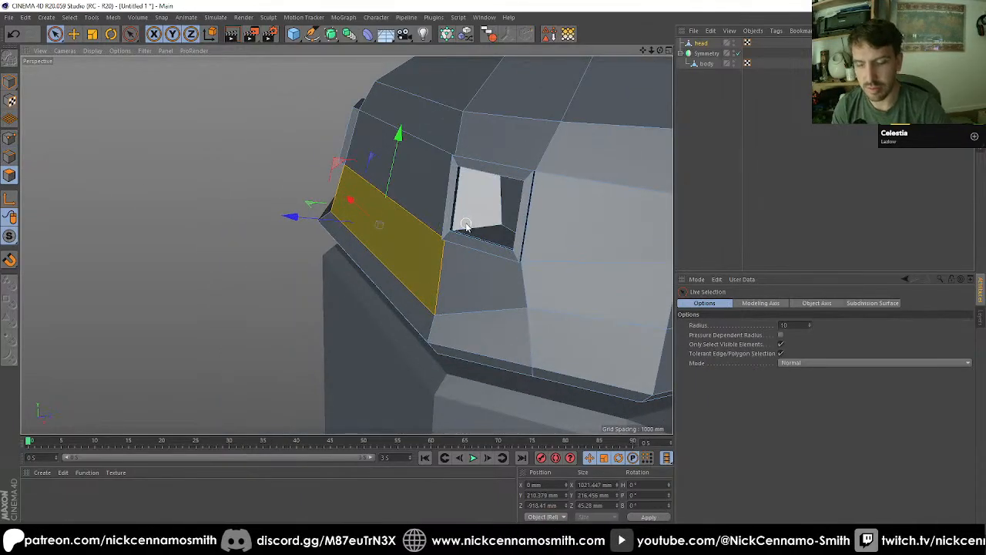
key(i)
double_click(745, 336)
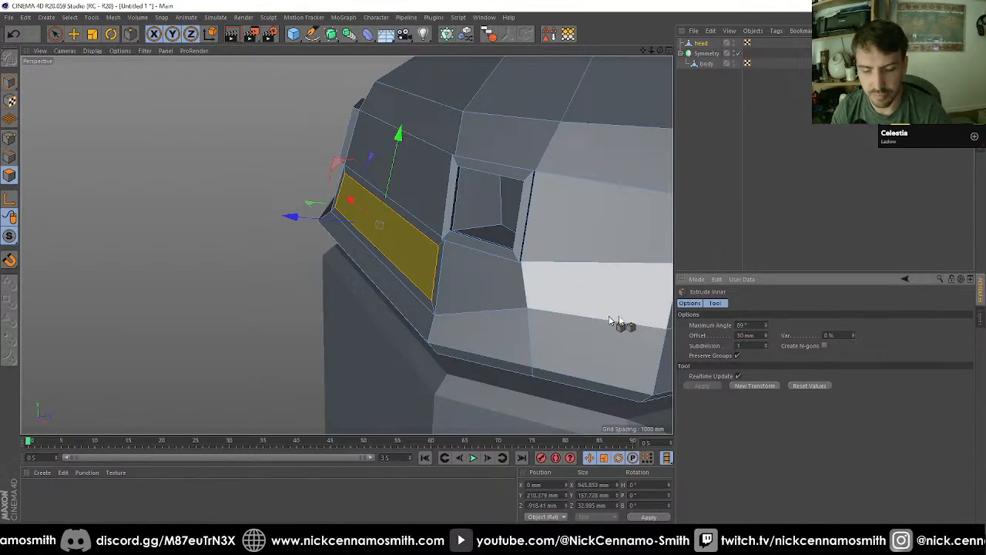
alt+drag(609, 320, 494, 357)
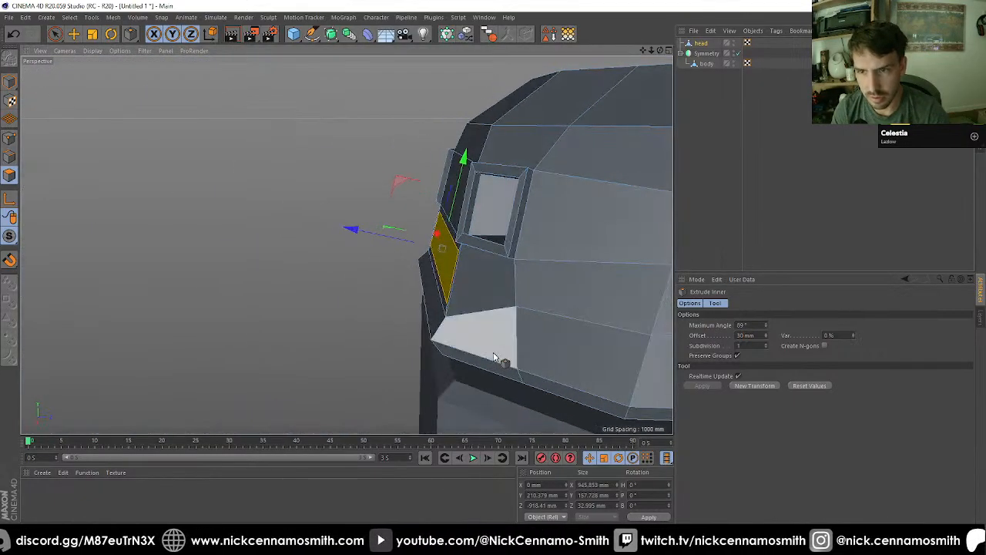
Step: Extrude the inset front polygon into the head and scale the recessed face flat to 0 mm along Z
key(d)
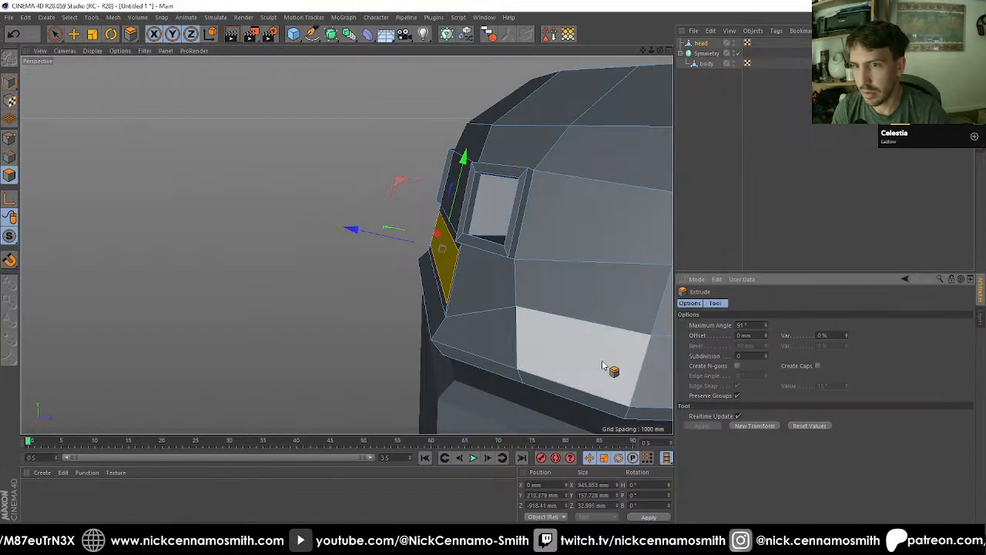
key(e)
key(w)
shift+drag(539, 251, 568, 256)
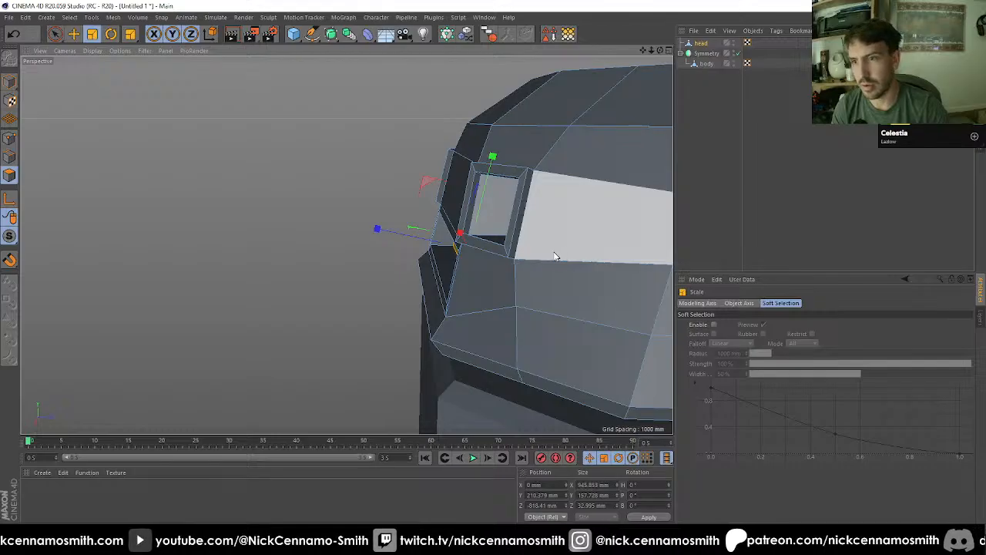
drag(402, 239, 570, 252)
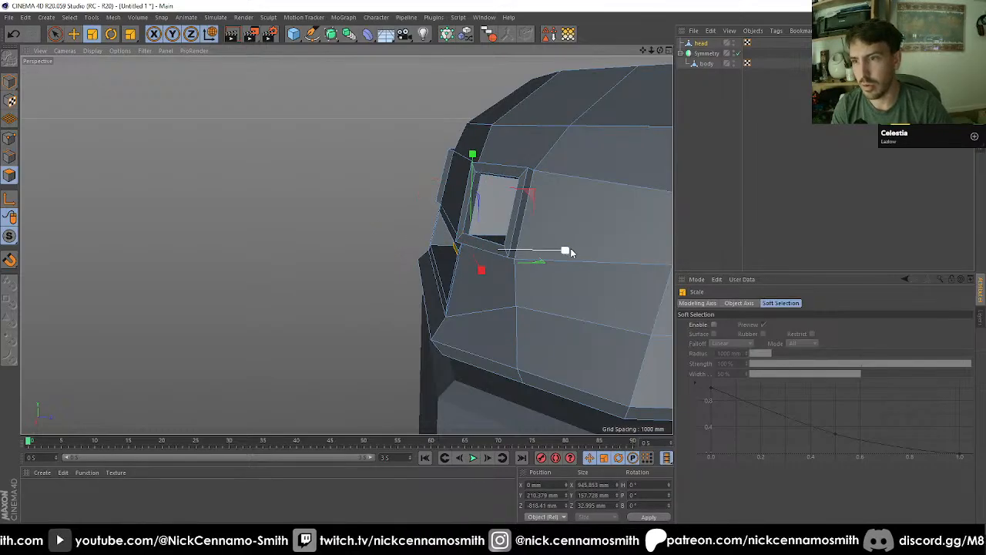
alt+drag(486, 258, 409, 233)
Step: Move the flattened recess face along Z to adjust its depth, deselect it, and check the model from around
scroll(409, 233, up, 4)
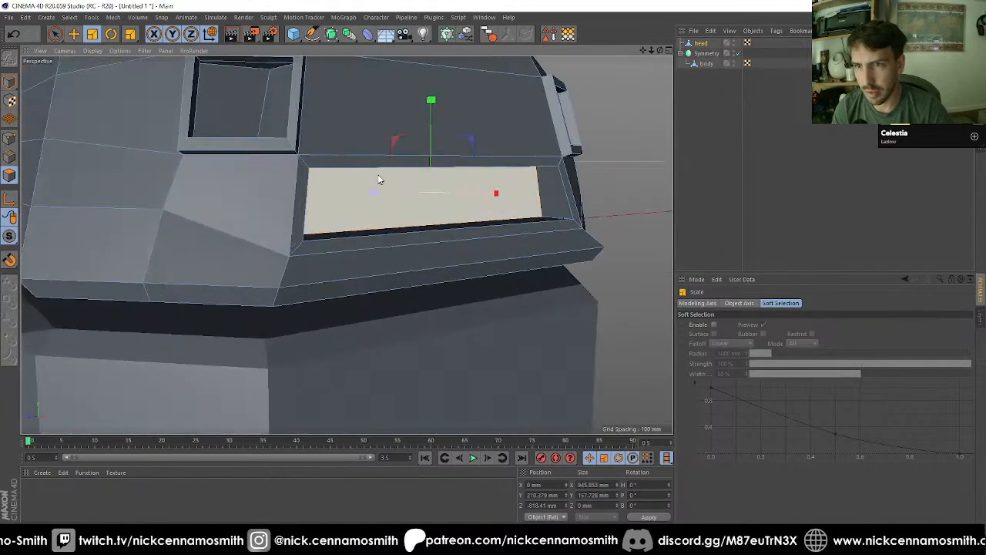
key(e)
alt+drag(375, 194, 543, 200)
scroll(451, 209, down, 6)
click(805, 153)
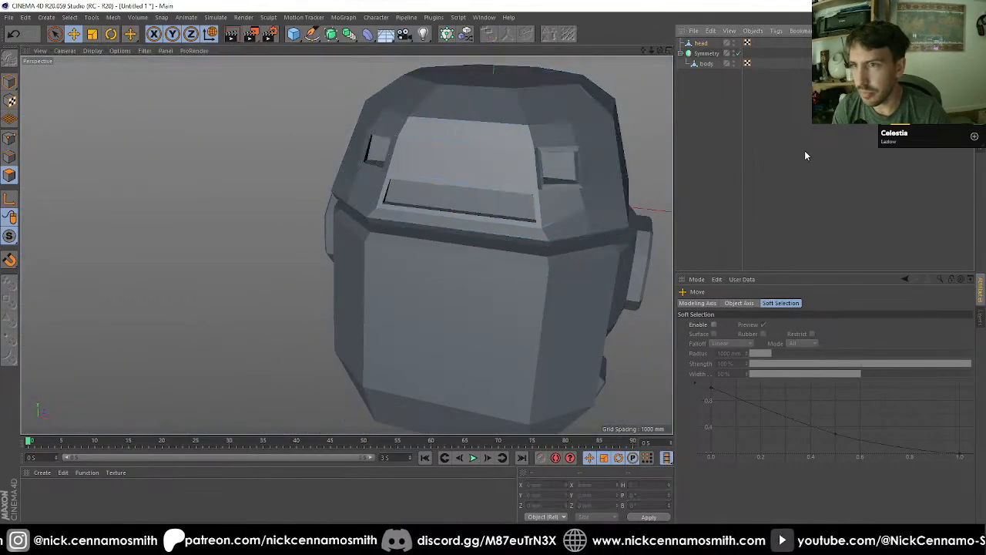
scroll(478, 193, down, 5)
alt+drag(490, 216, 503, 233)
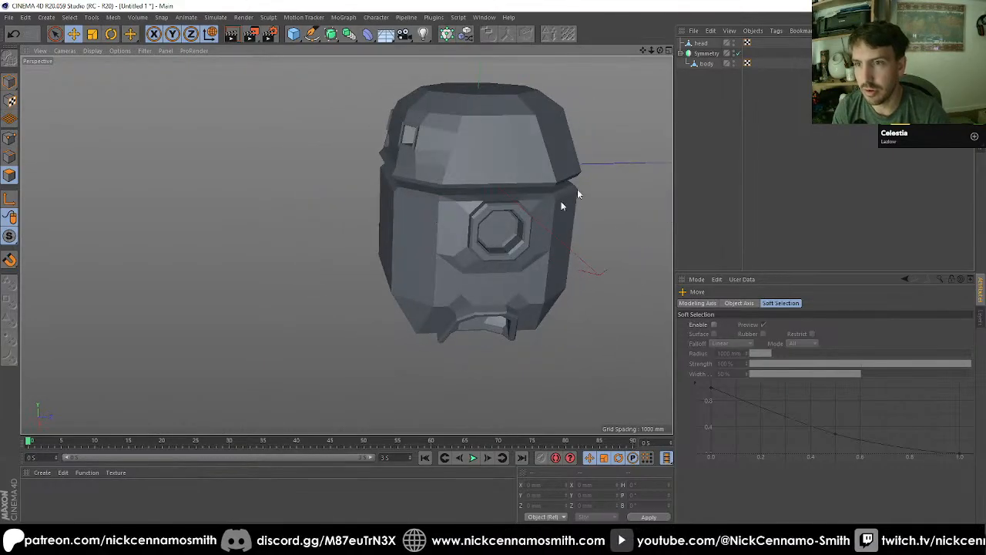
Step: In the right view, select the body's outermost front and back points and scale them along Z to about 1732 mm
key(F2)
key(F3)
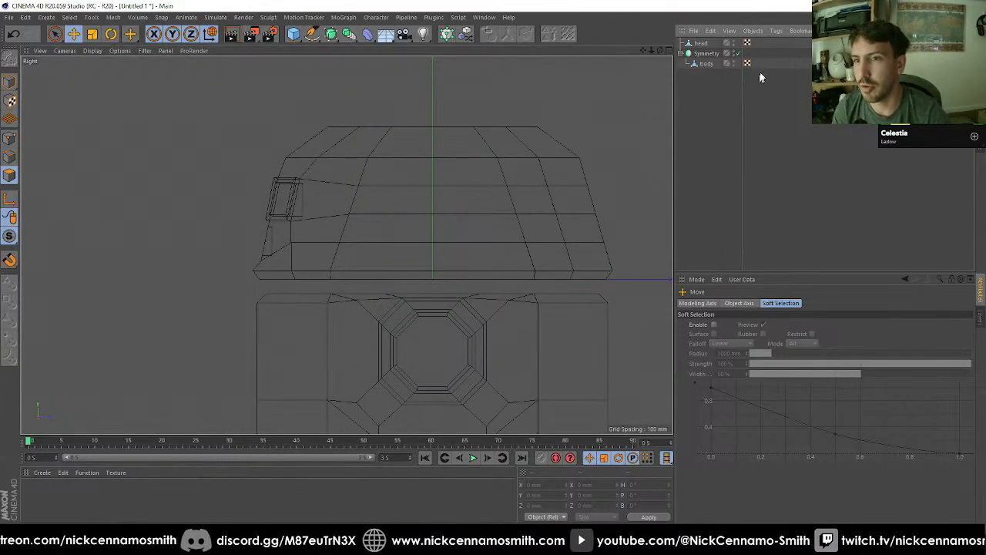
click(707, 63)
scroll(383, 243, down, 4)
alt+middle_drag(383, 242, 381, 117)
click(8, 139)
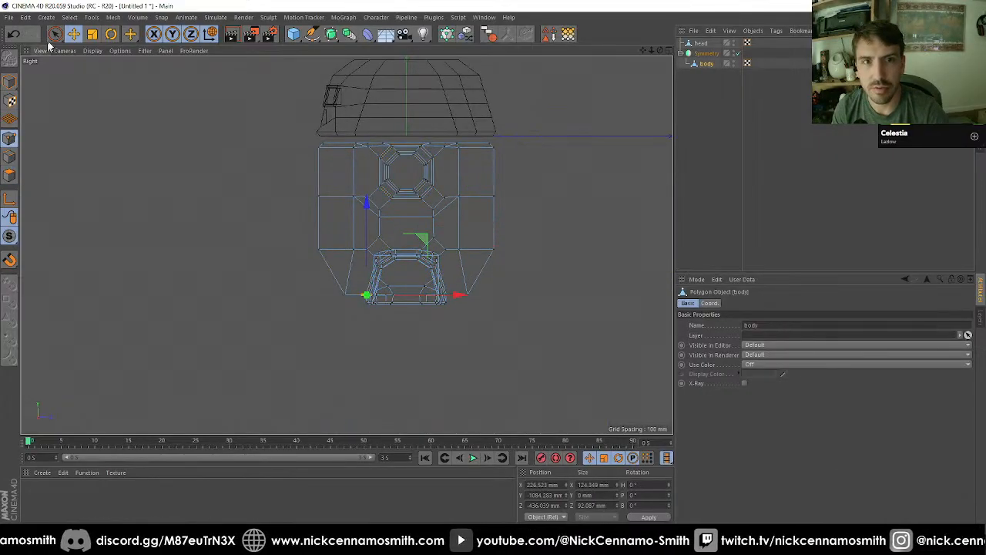
drag(54, 34, 98, 79)
drag(239, 100, 339, 347)
shift+drag(484, 136, 504, 293)
shift+drag(456, 271, 499, 328)
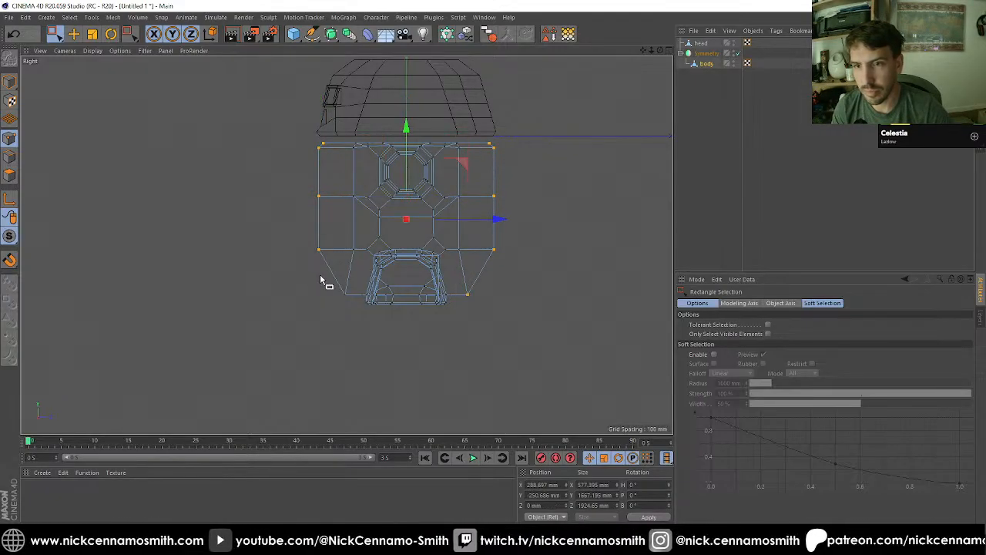
key(t)
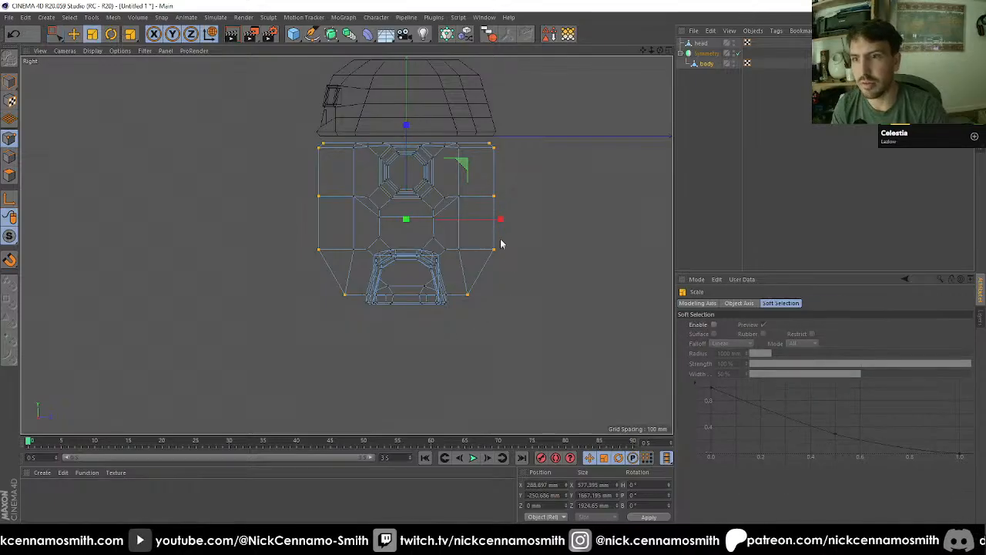
drag(500, 222, 270, 259)
Step: In the front view, select all body points except the centreline ones, move them inward along X, and check the narrower body in perspective
key(F1)
key(F3)
key(F4)
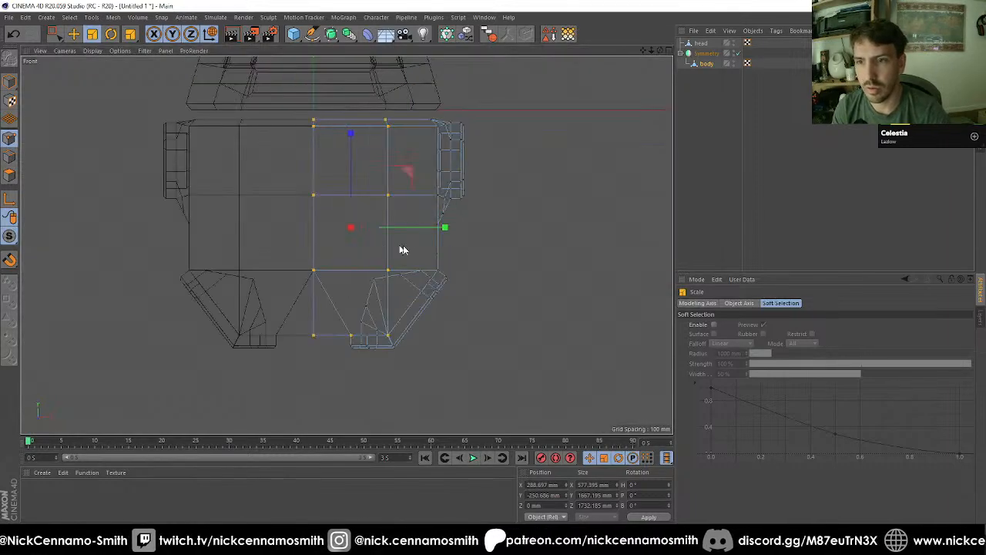
key(0)
drag(337, 93, 501, 373)
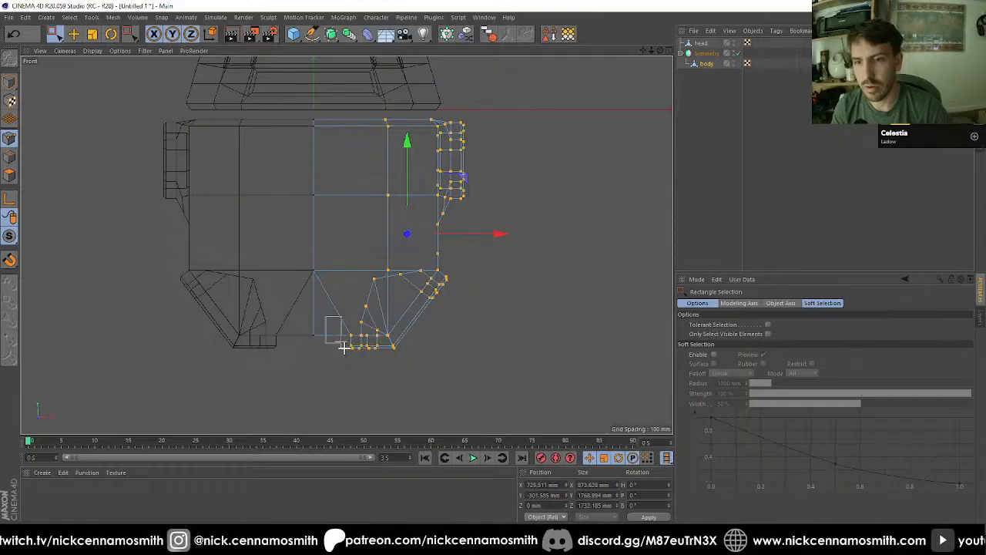
shift+drag(343, 346, 344, 347)
drag(490, 234, 405, 210)
key(F1)
click(736, 219)
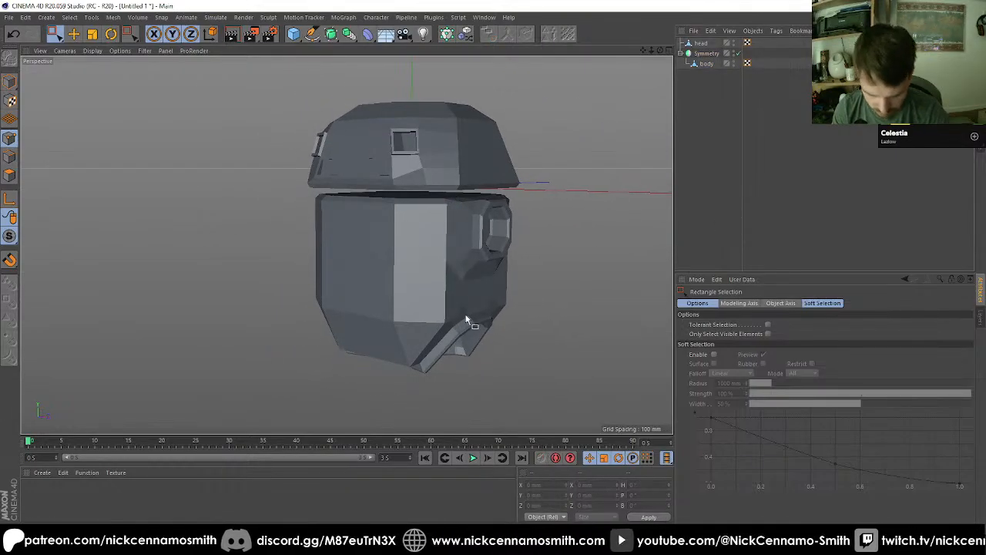
alt+drag(413, 170, 429, 147)
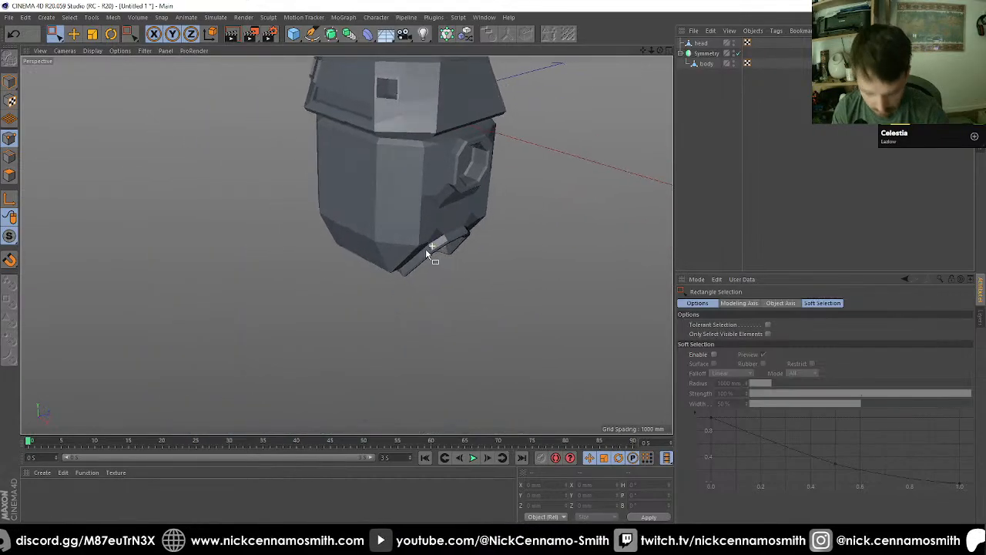
alt+drag(427, 248, 432, 196)
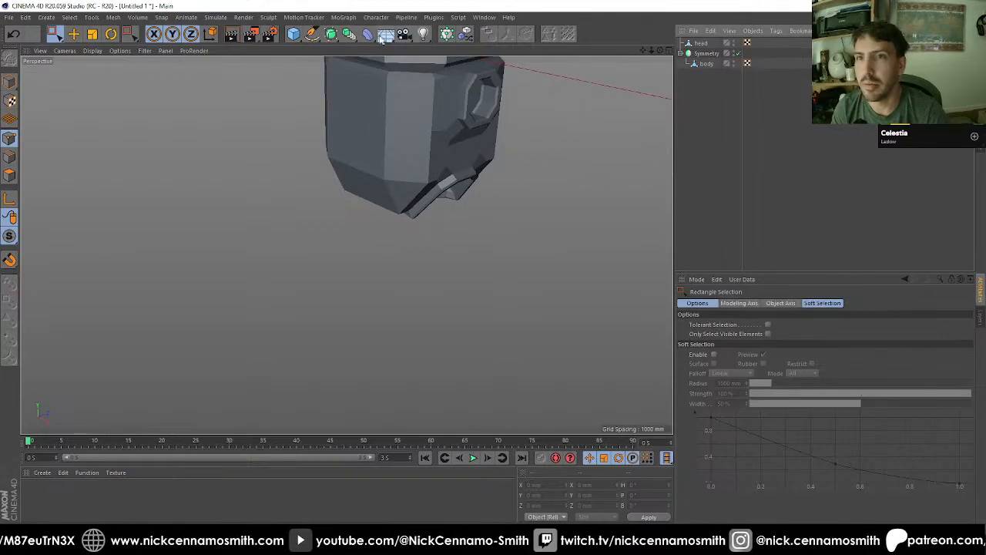
Step: Add a cube and convert it to an editable polygon object
click(295, 34)
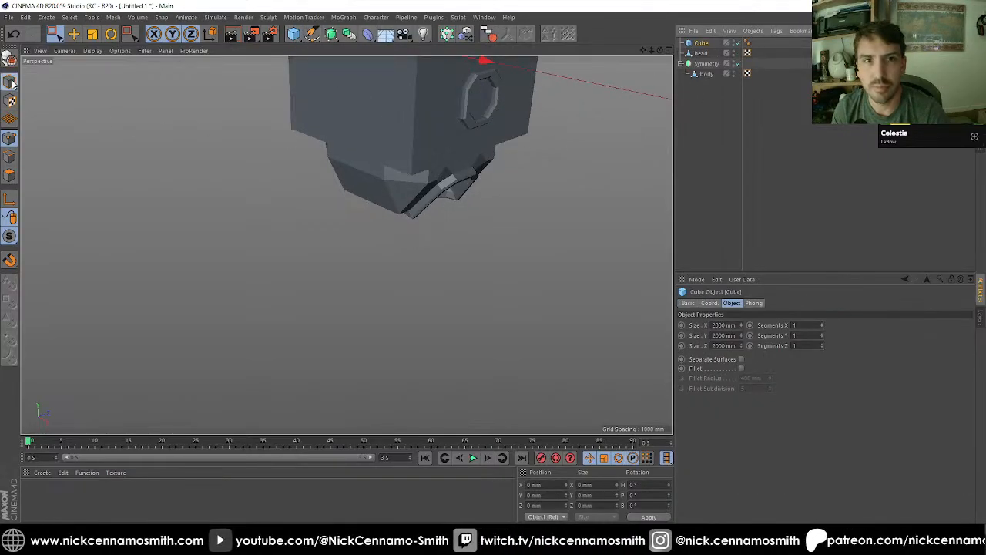
click(12, 84)
click(75, 36)
alt+middle_drag(386, 114, 388, 183)
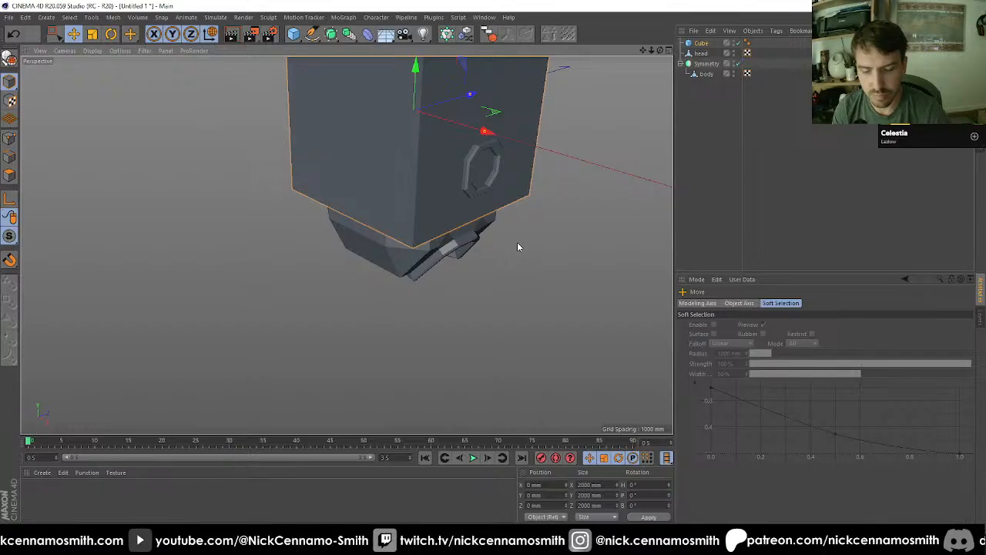
key(d)
key(c)
key(e)
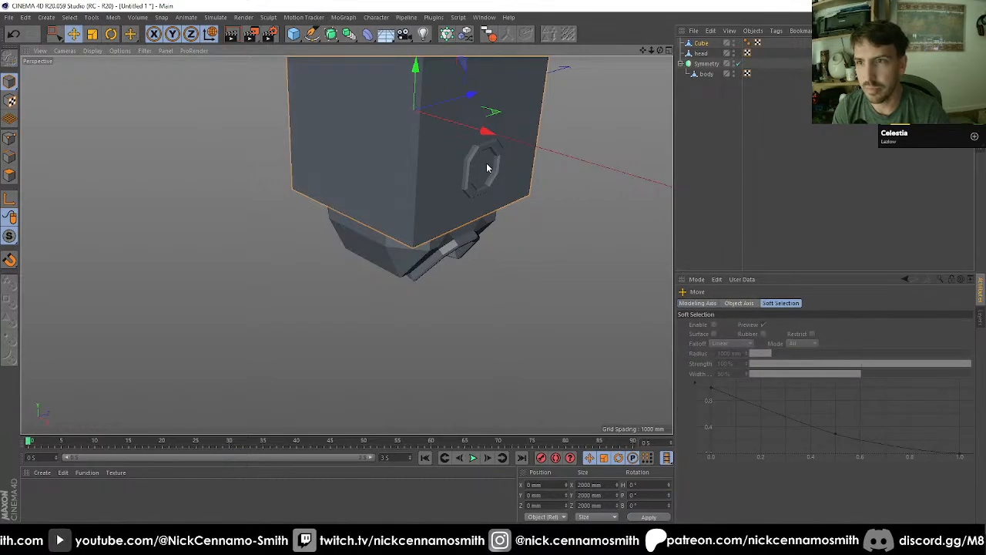
Step: Enable snapping, switch to line display, and snap the cube to the centre of the octagonal recess on the body's side
drag(11, 265, 12, 331)
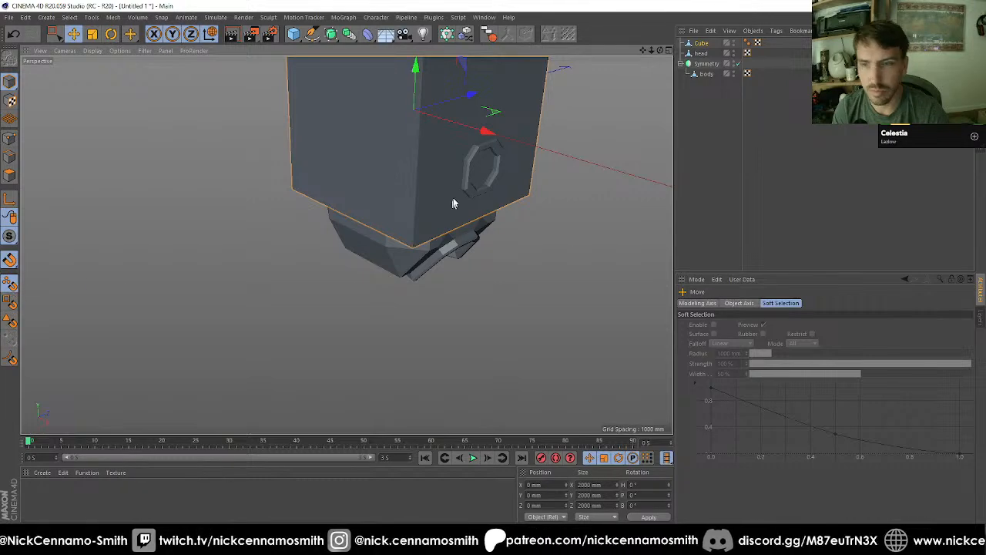
alt+drag(452, 199, 585, 181)
key(n)
key(f)
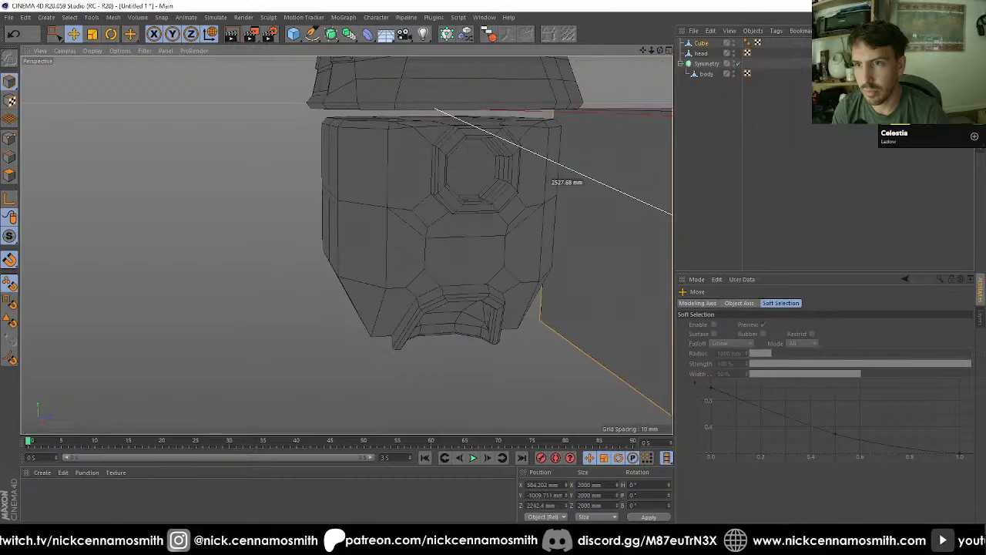
scroll(526, 187, up, 3)
alt+middle_drag(474, 171, 393, 224)
scroll(393, 225, up, 1)
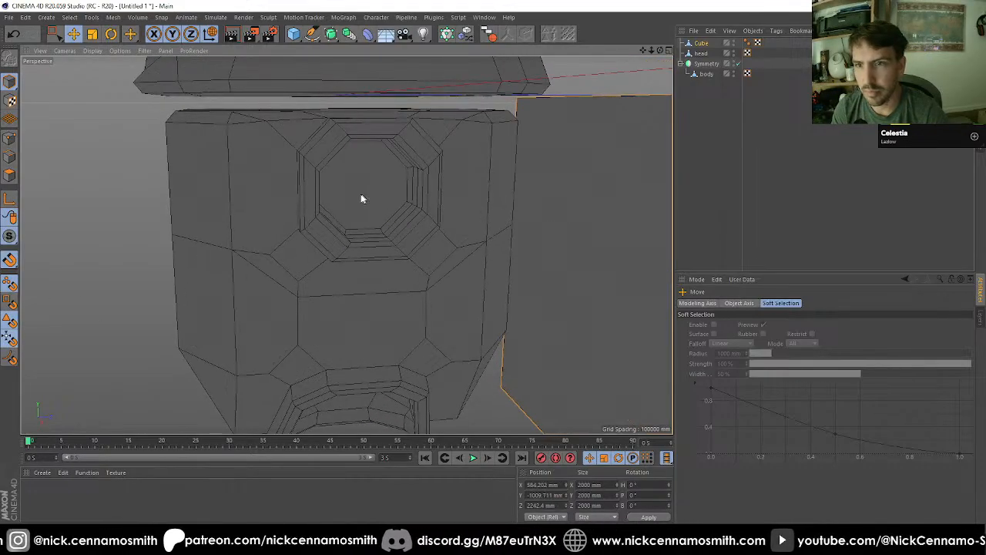
drag(361, 195, 363, 186)
Step: Scale the cube uniformly to 400 mm and subdivide it once with Smooth Subdivision
key(t)
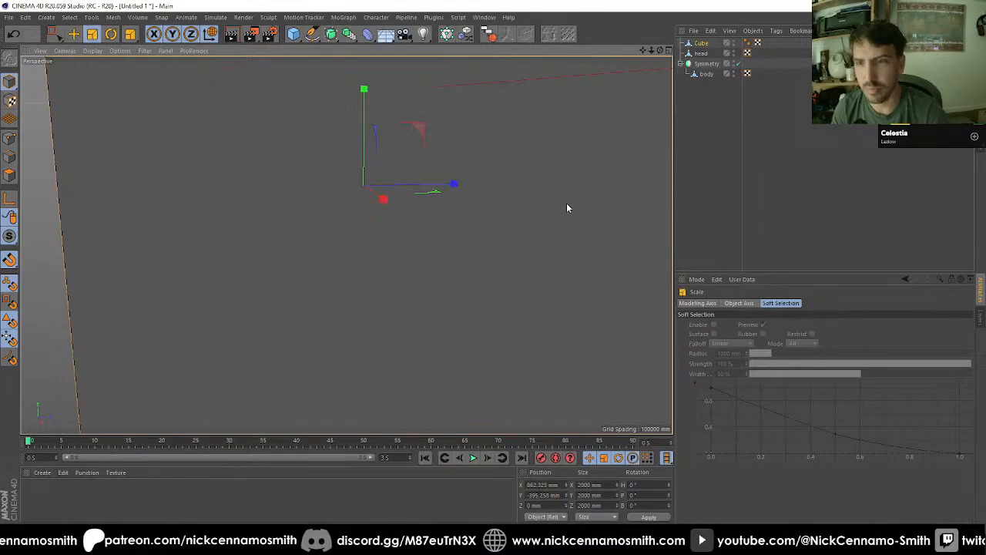
drag(566, 208, 208, 254)
alt+drag(337, 220, 300, 211)
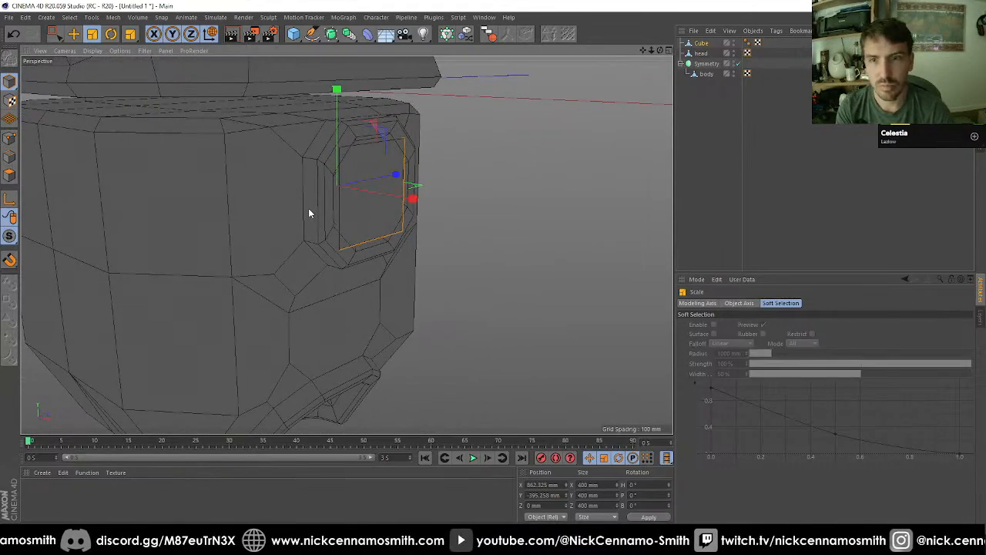
key(u)
key(s)
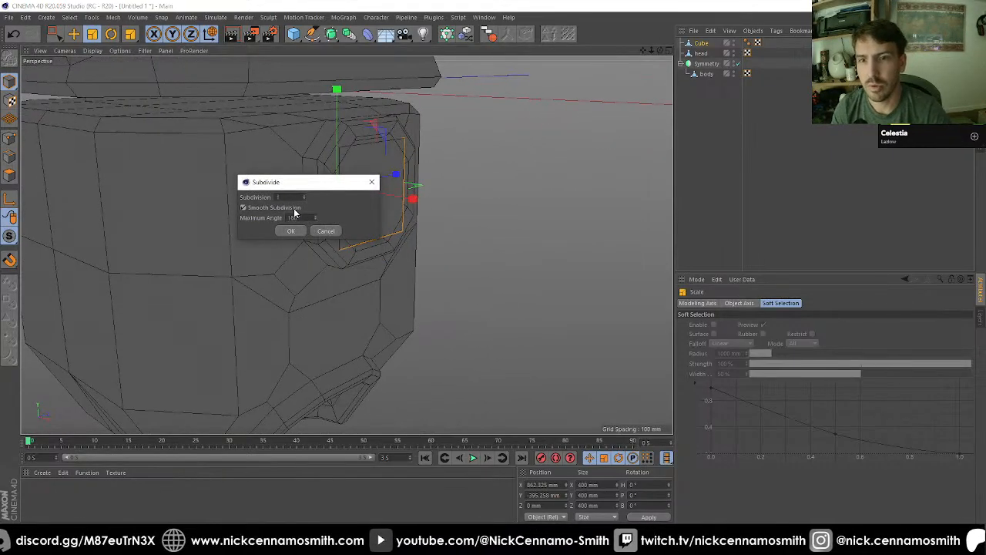
click(291, 230)
Step: Move the rounded cube outward along X to about 1064 mm and scale it uniformly to 440 mm
key(e)
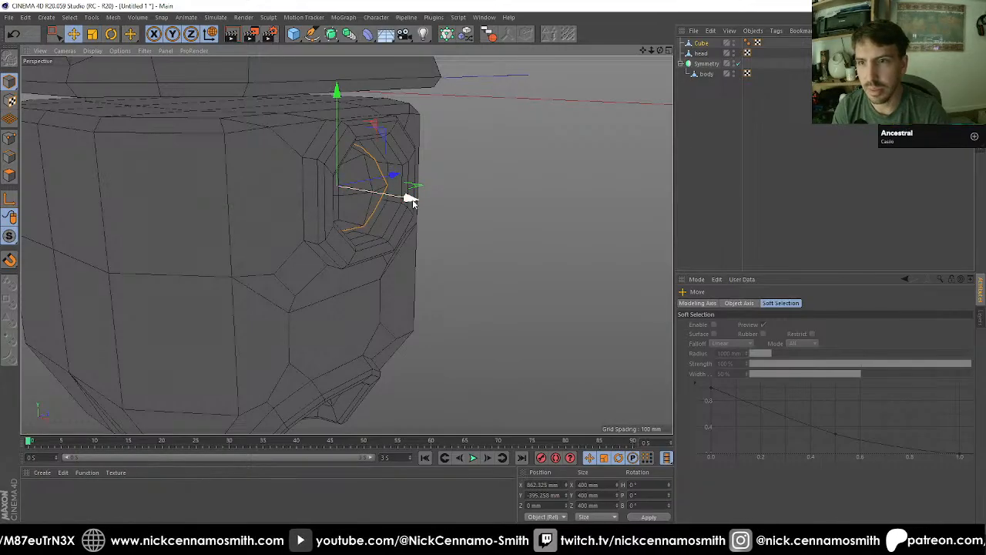
drag(412, 200, 450, 205)
key(t)
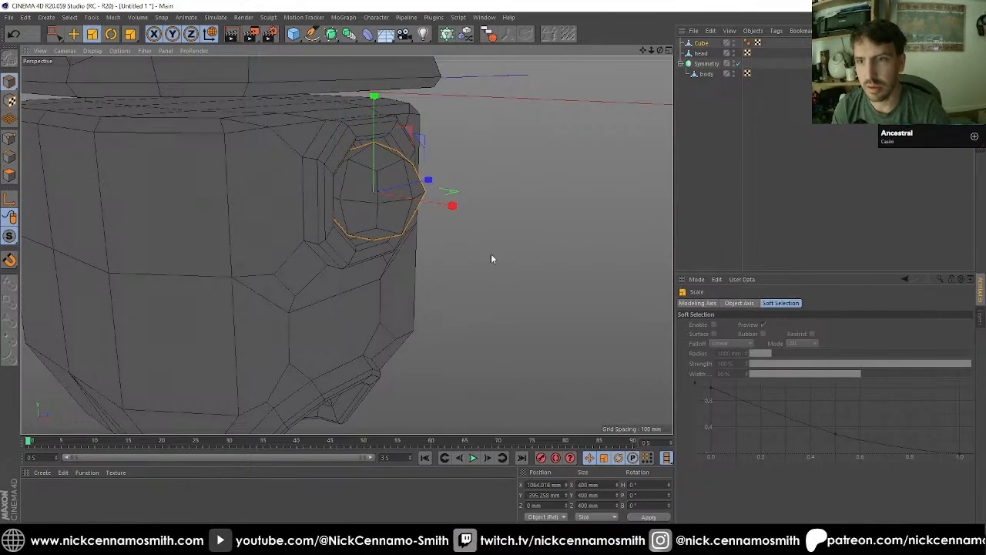
shift+drag(491, 255, 532, 231)
alt+drag(346, 245, 472, 194)
alt+right_drag(254, 115, 300, 134)
alt+middle_drag(389, 191, 388, 98)
alt+drag(379, 141, 336, 143)
Step: In the front view, use snapping to place the rounded cube at X 1062.325 mm, and turn snapping off
key(F2)
key(F3)
key(F4)
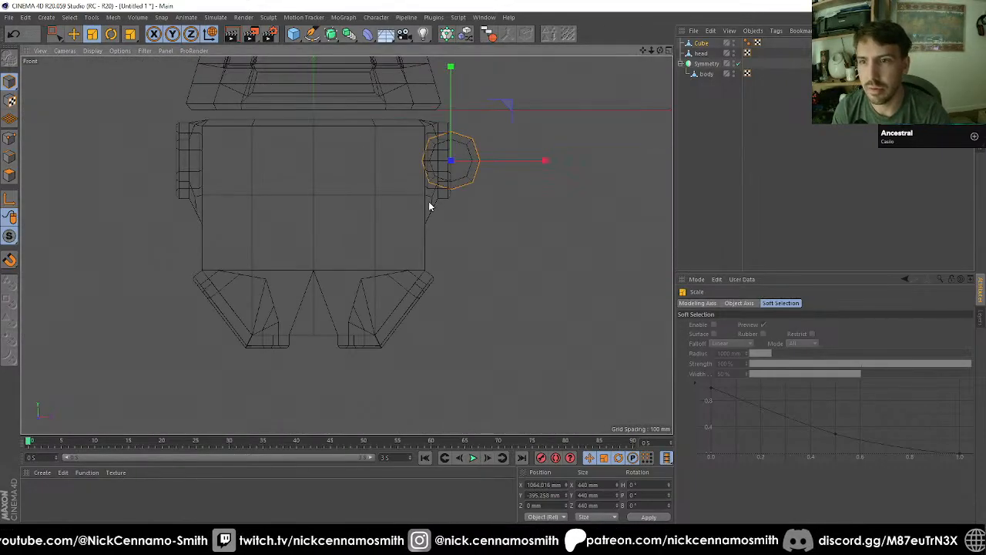
scroll(454, 177, down, 2)
scroll(475, 149, up, 10)
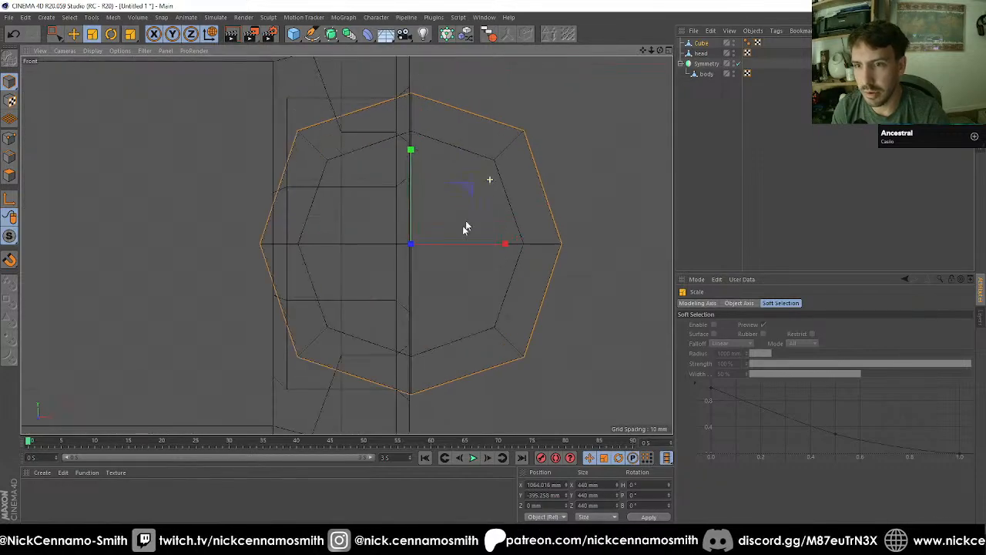
scroll(462, 231, up, 2)
key(e)
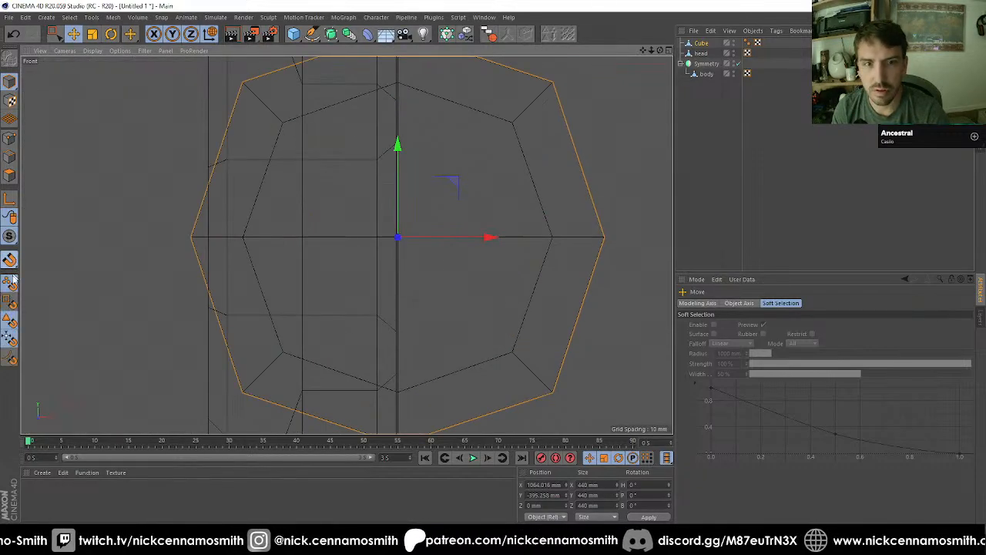
mouse_move(468, 247)
mouse_down()
mouse_move(475, 241)
mouse_move(460, 242)
mouse_up()
click(11, 262)
key(F1)
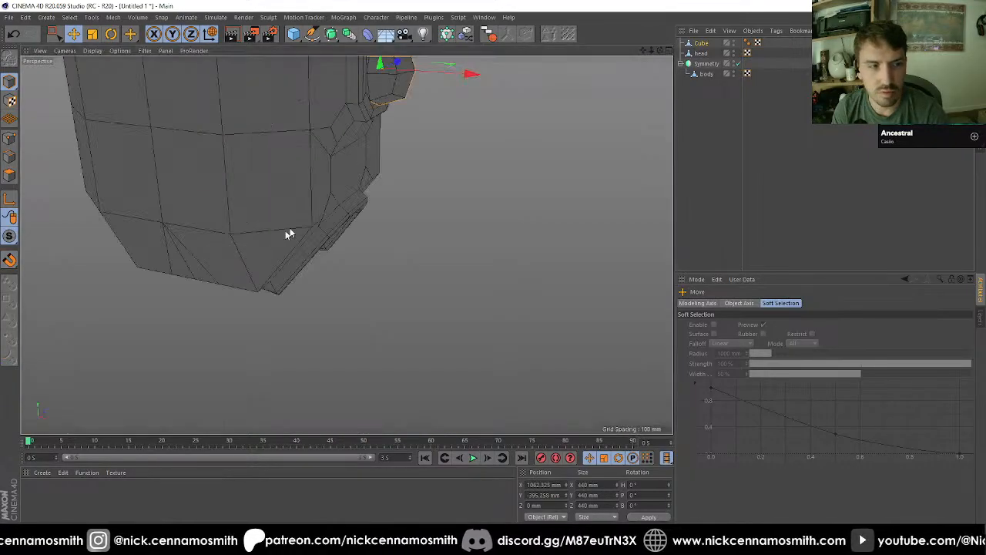
Step: Examine from several angles how the rounded cube sits in the octagonal recess on the body's side
scroll(396, 165, down, 5)
alt+middle_drag(423, 147, 391, 214)
scroll(392, 208, up, 3)
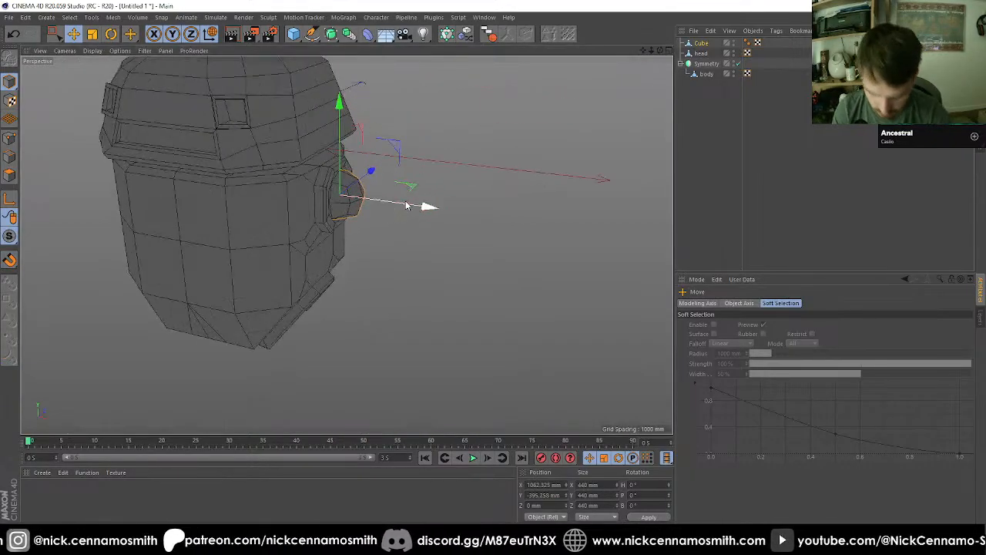
alt+drag(409, 202, 461, 200)
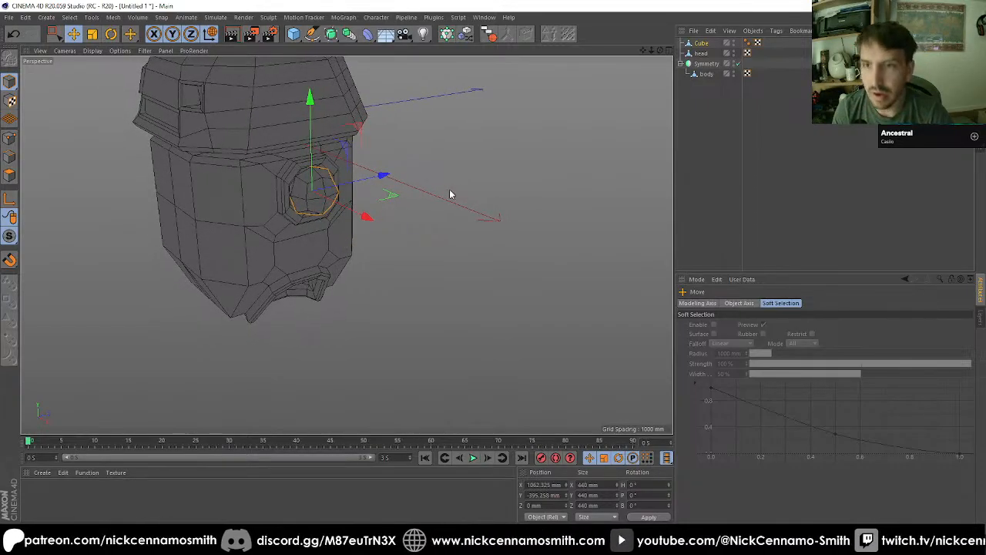
alt+middle_drag(449, 190, 453, 185)
alt+drag(454, 187, 332, 231)
scroll(383, 214, up, 2)
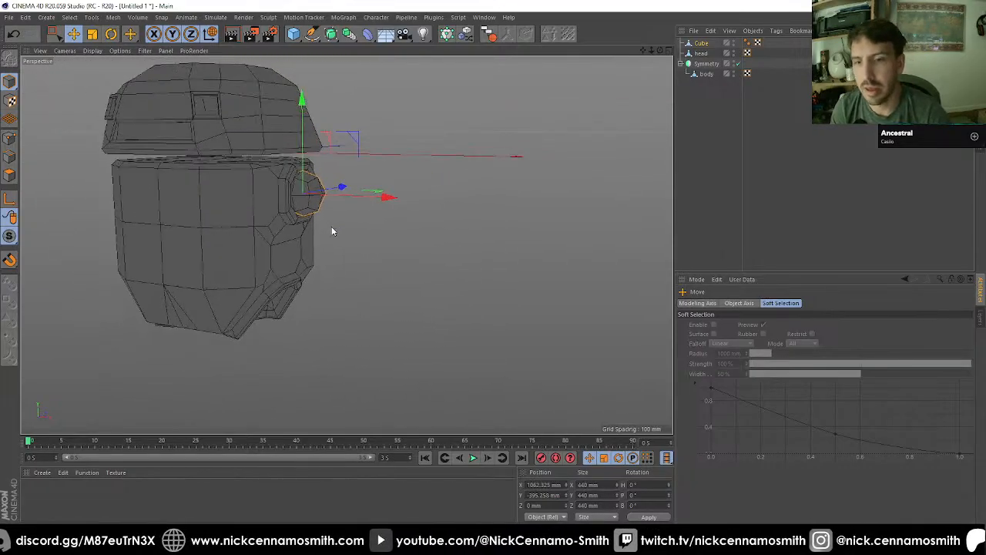
scroll(327, 199, up, 2)
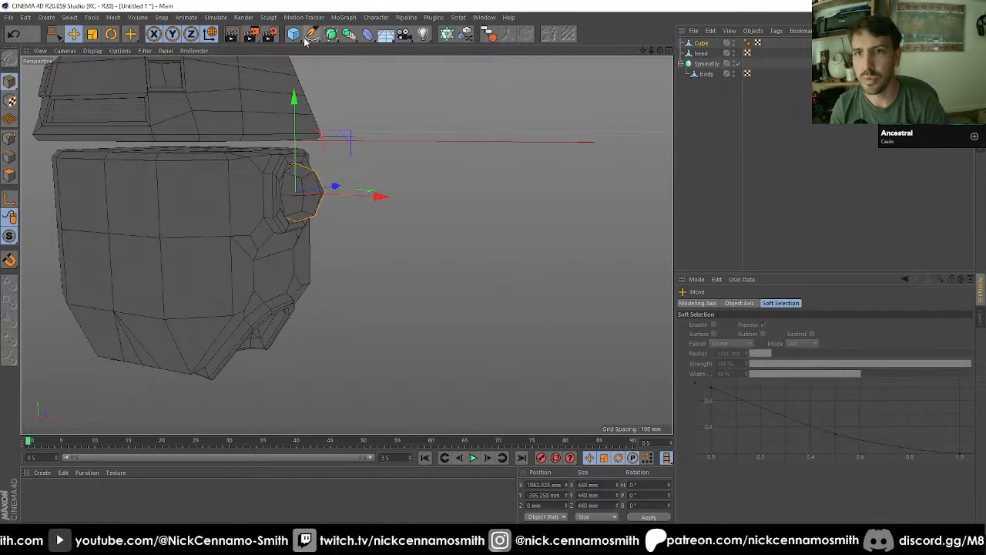
Step: Nest the rounded cube under the body object and rename it as shoulder
drag(701, 48, 713, 74)
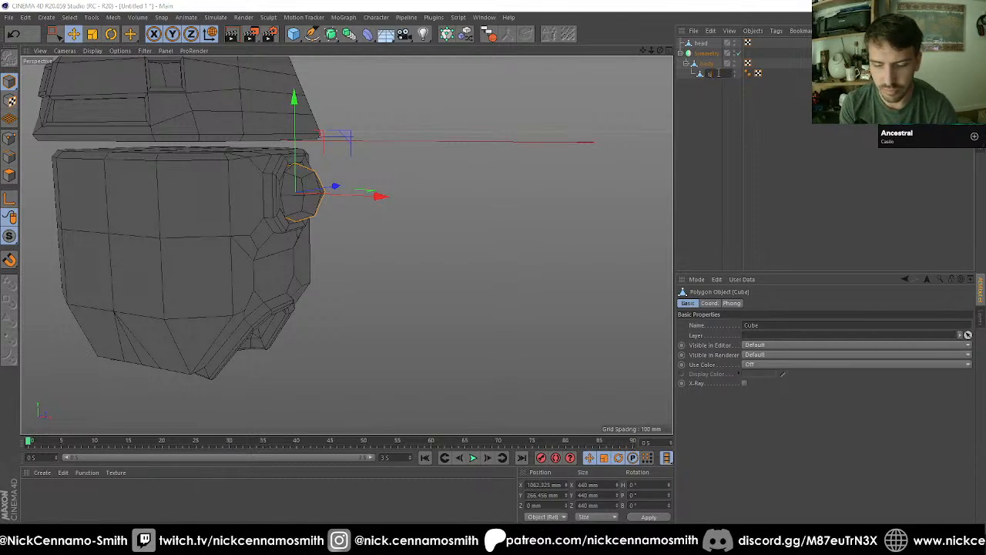
text(shoulder)
key(Return)
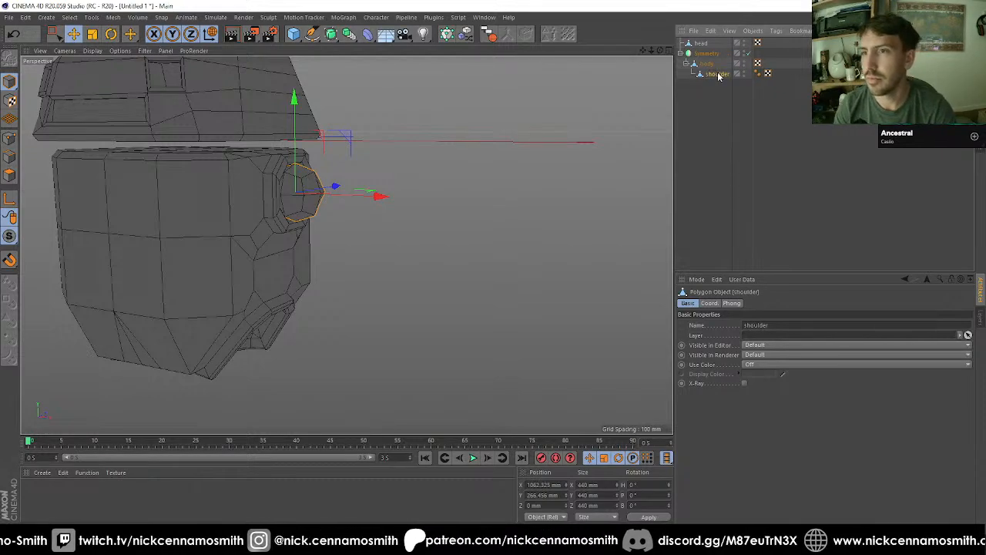
Step: Add a cube and, in the front view, snap it to the body's lower slanted edge at X 686.529, Y -1622.032 mm
alt+drag(400, 185, 449, 108)
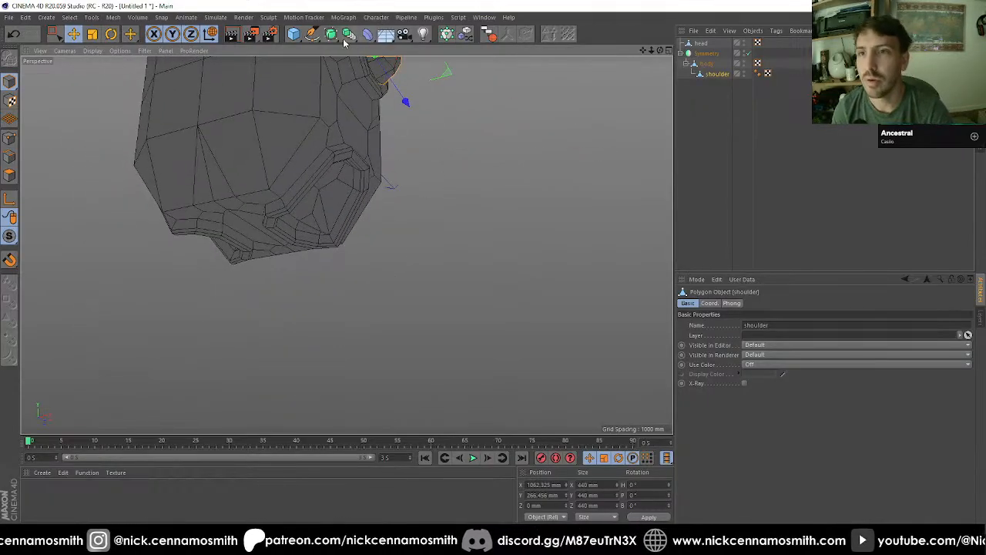
click(293, 34)
key(F4)
scroll(365, 265, down, 6)
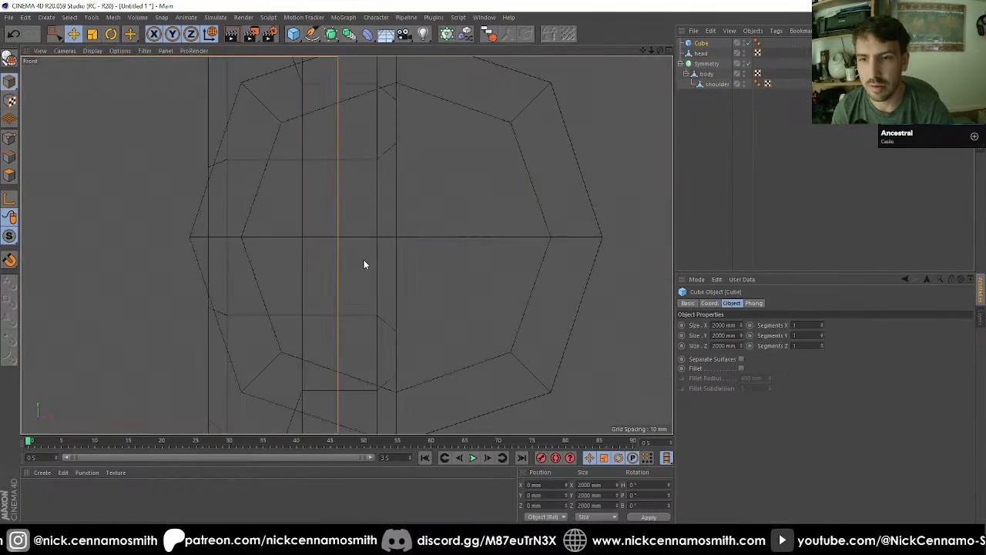
scroll(333, 218, up, 4)
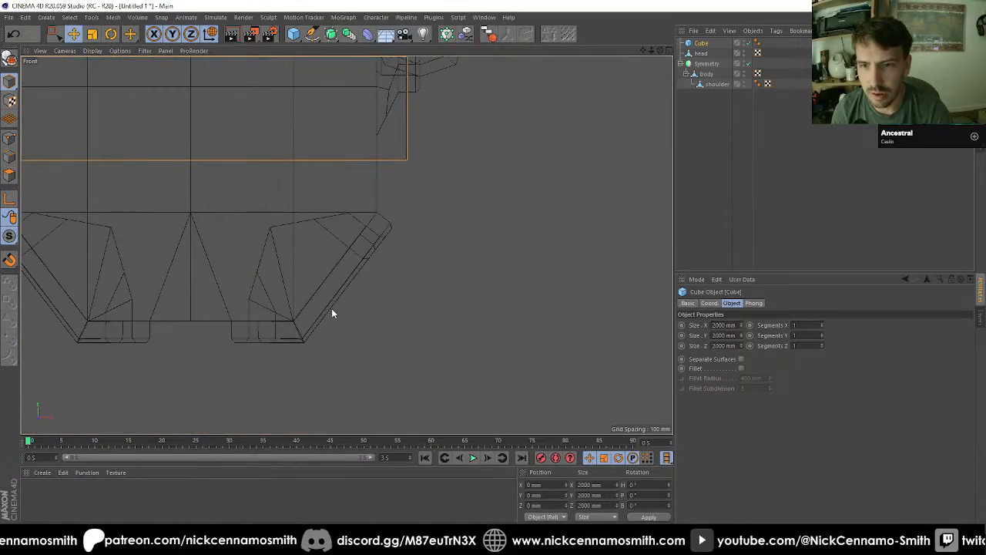
drag(331, 308, 408, 375)
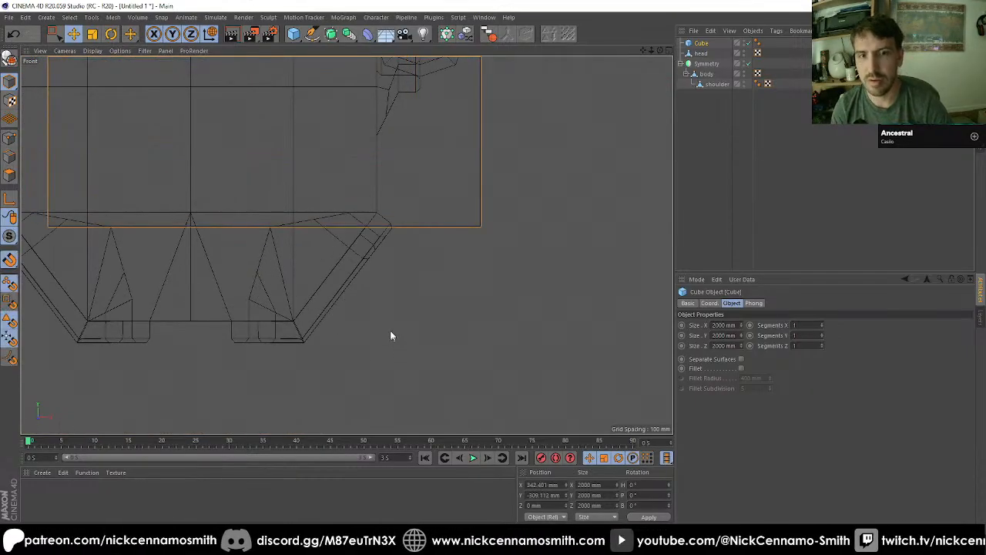
drag(390, 329, 343, 297)
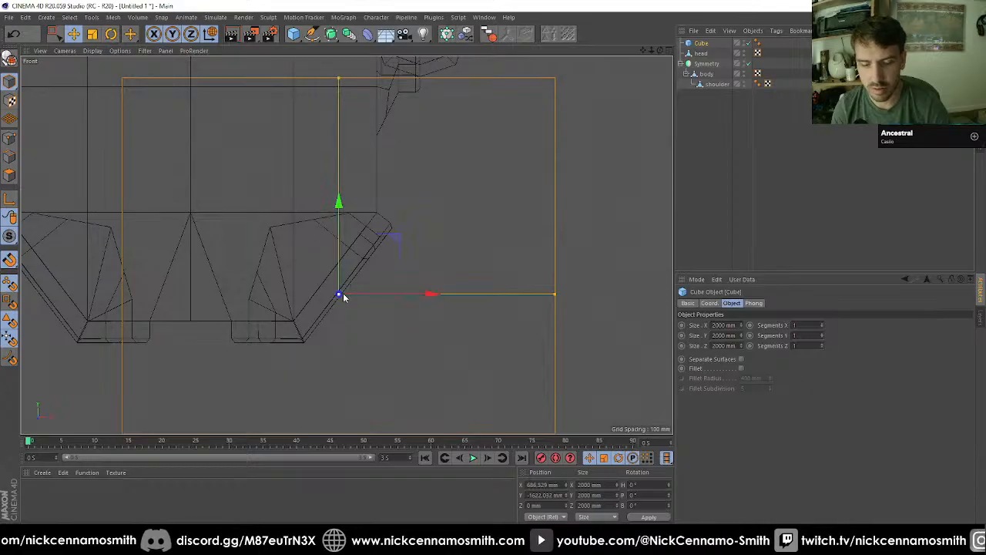
Step: Make the cube editable, subdivide it once into a rounded form, and scale it uniformly to 692 mm
key(c)
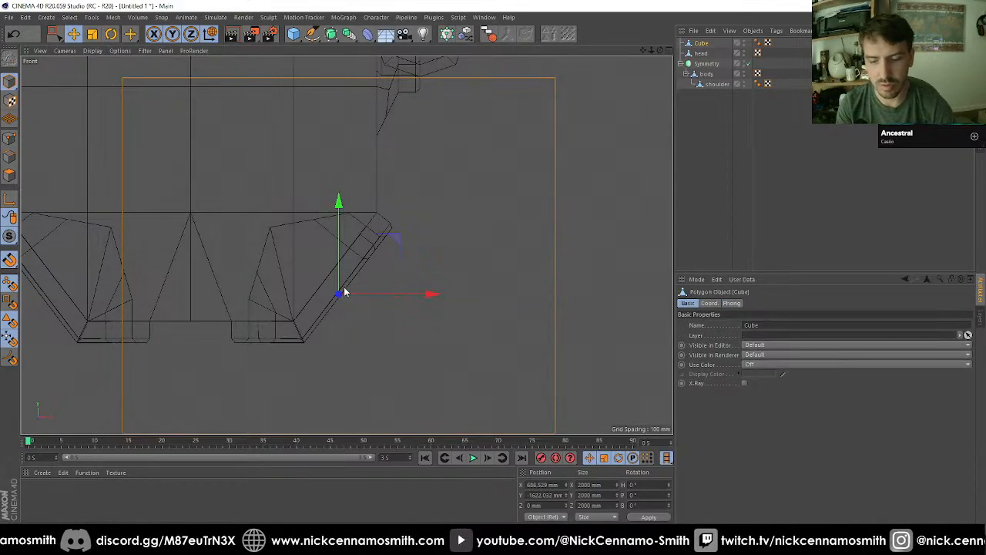
key(u)
key(s)
key(t)
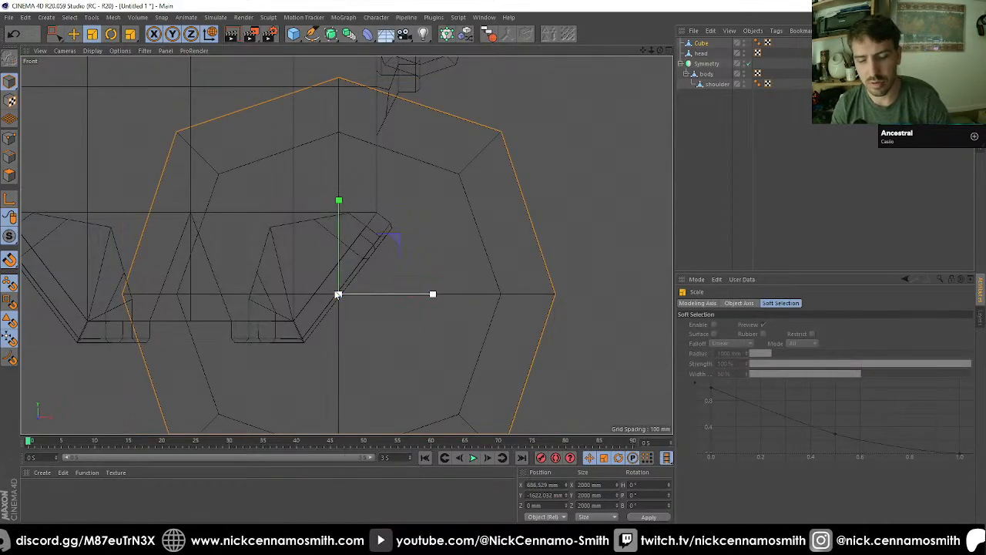
drag(659, 242, 335, 302)
key(F1)
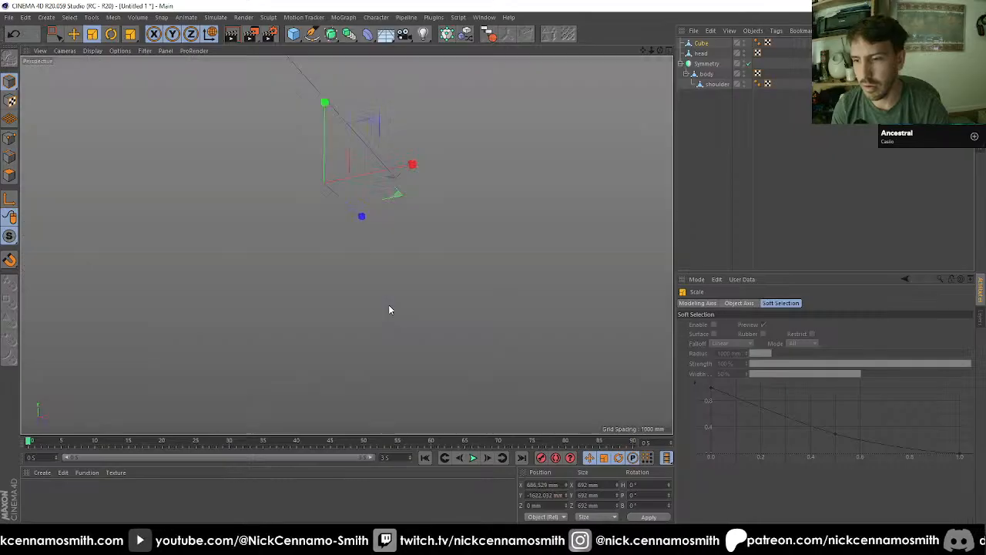
mouse_move(347, 245)
alt+mouse_down()
mouse_move(511, 237)
mouse_move(351, 248)
mouse_move(346, 278)
alt+mouse_up()
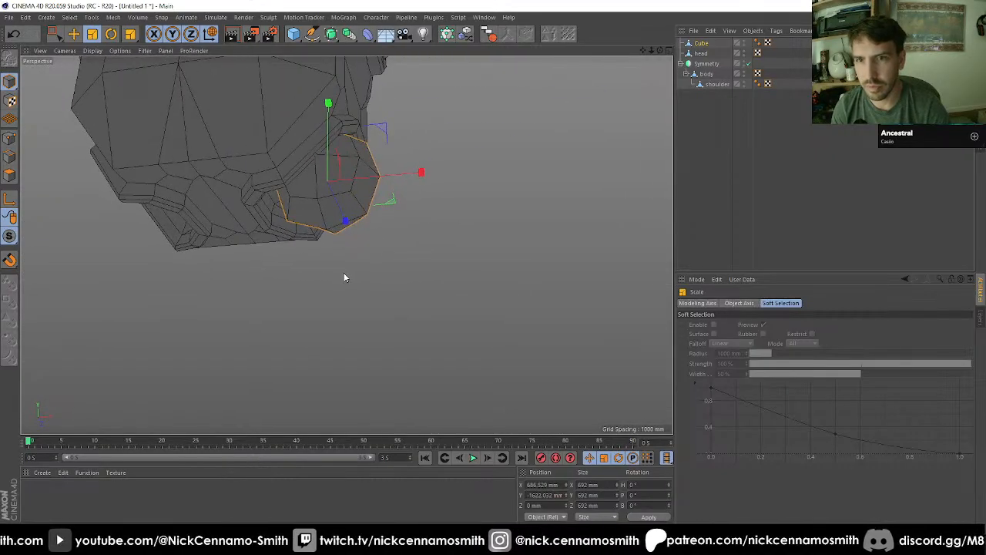
Step: Move the rounded cube outward and down from the lower recess to about X 727, Y -1767 mm
key(F4)
scroll(308, 128, down, 4)
scroll(330, 264, up, 6)
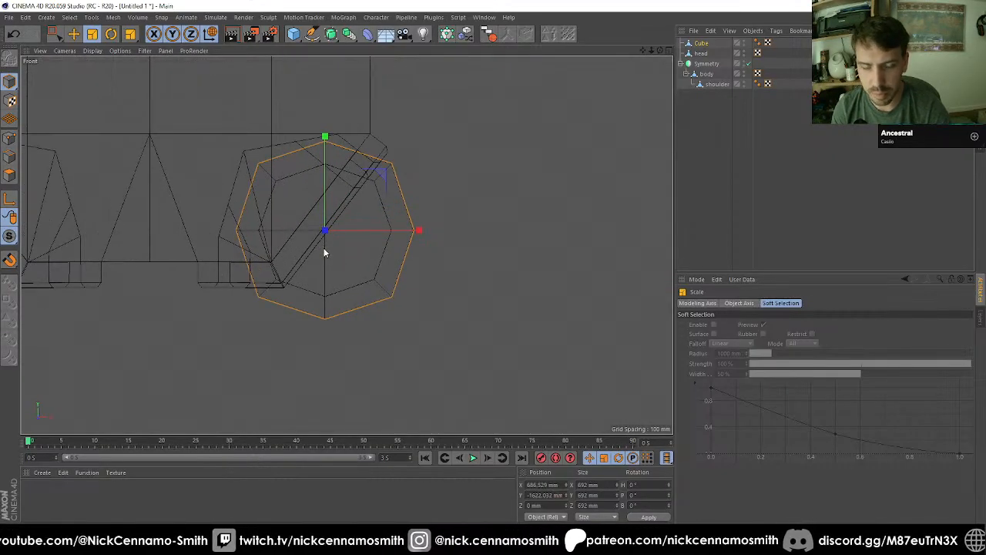
key(e)
drag(367, 176, 354, 205)
key(F1)
key(F2)
key(F4)
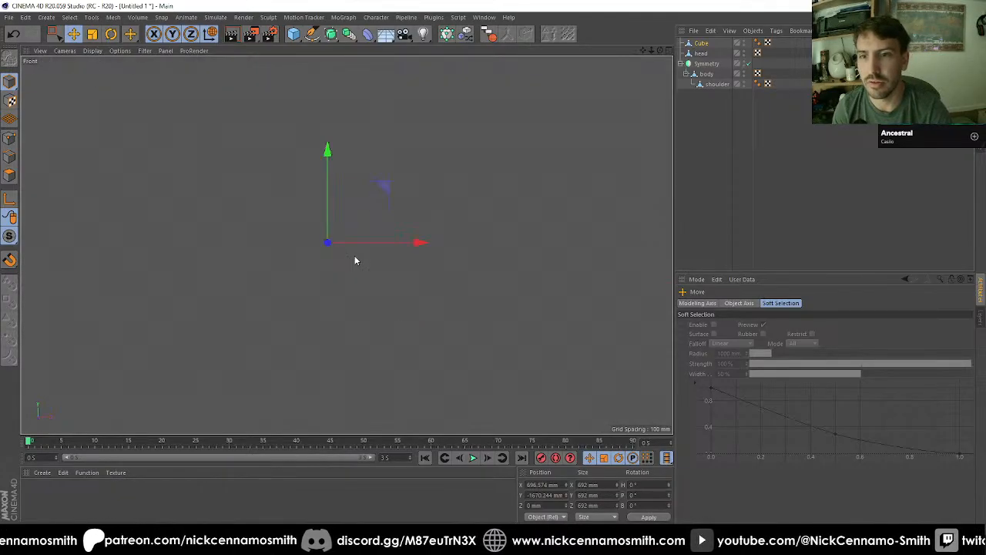
drag(415, 348, 423, 373)
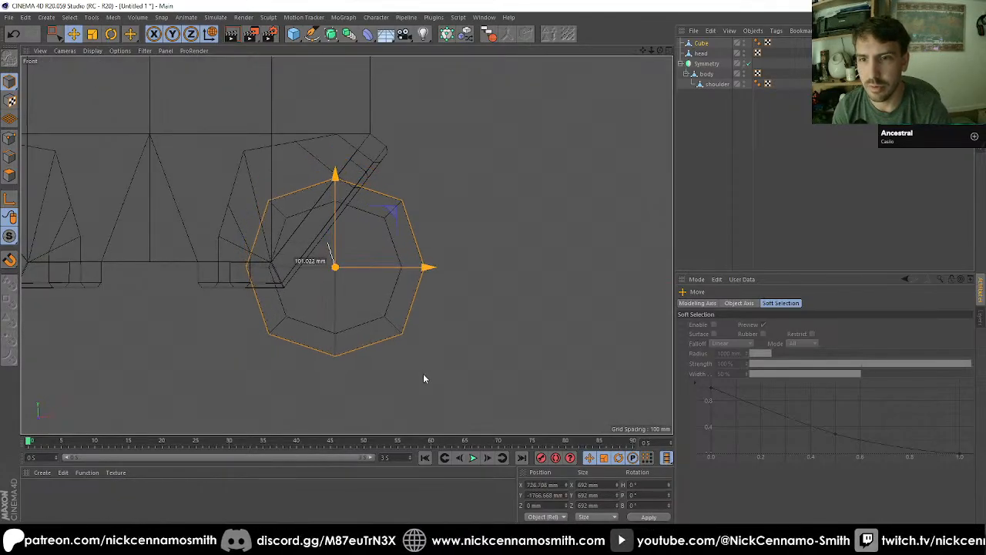
key(F1)
alt+drag(359, 295, 414, 276)
key(F3)
key(F4)
Step: Rename the lower rounded cube as hip and nest it under body beside the shoulder object
scroll(401, 250, down, 6)
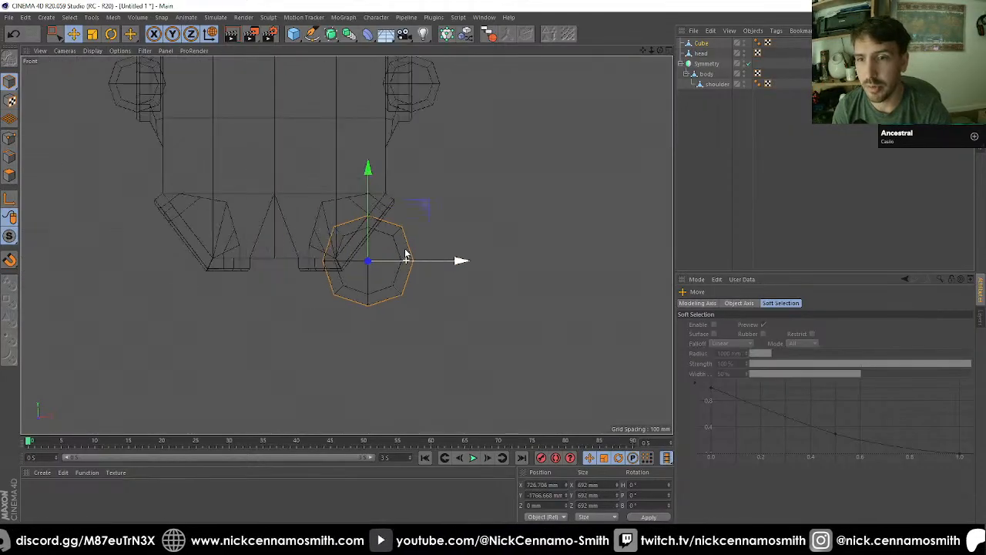
scroll(400, 251, up, 4)
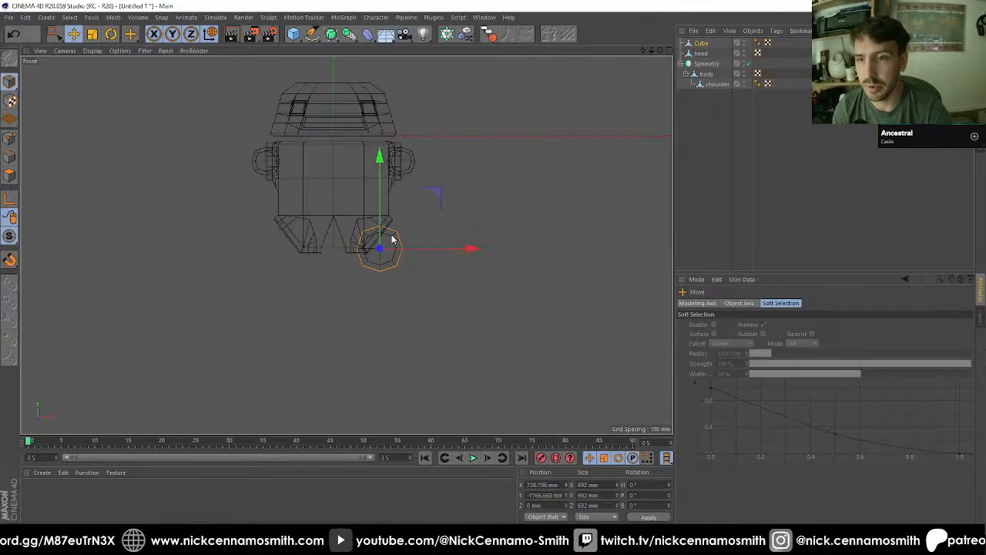
double_click(707, 44)
text(hip)
key(Return)
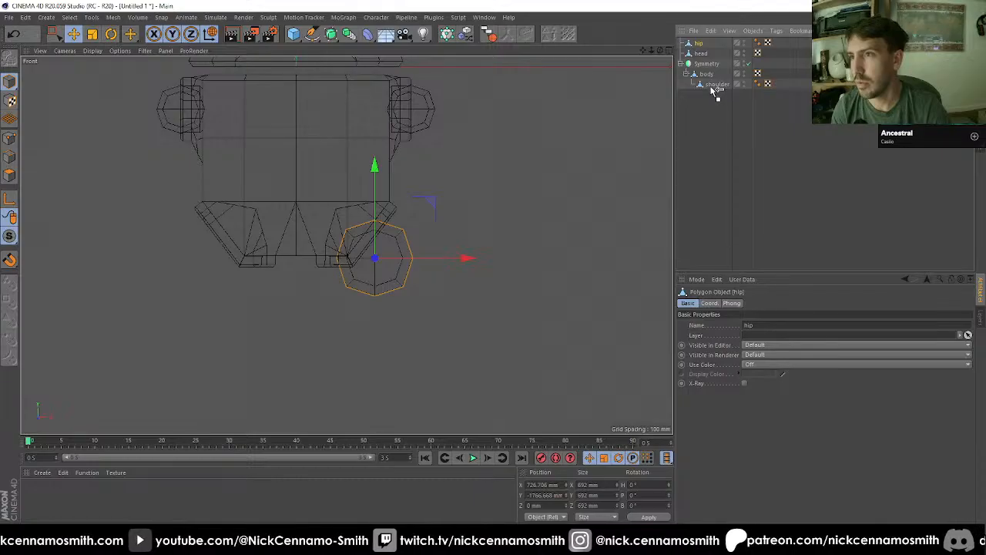
drag(715, 90, 716, 90)
Step: Move the shoulder outward 100 mm to X 1162.325 mm and scale it uniformly to 484 mm
mouse_move(304, 194)
alt+mouse_down()
mouse_move(319, 189)
mouse_move(301, 206)
alt+mouse_up()
scroll(479, 291, down, 5)
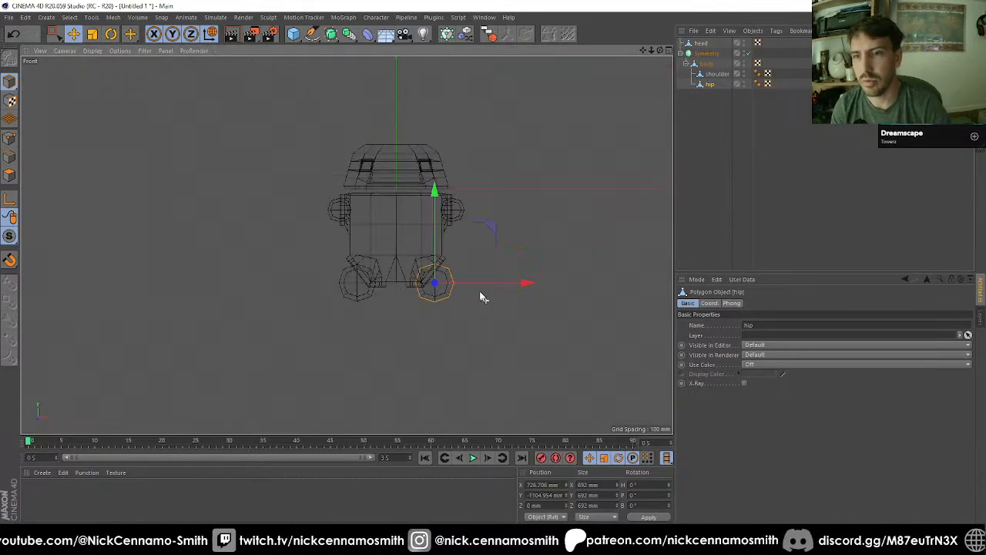
scroll(447, 198, up, 4)
click(471, 204)
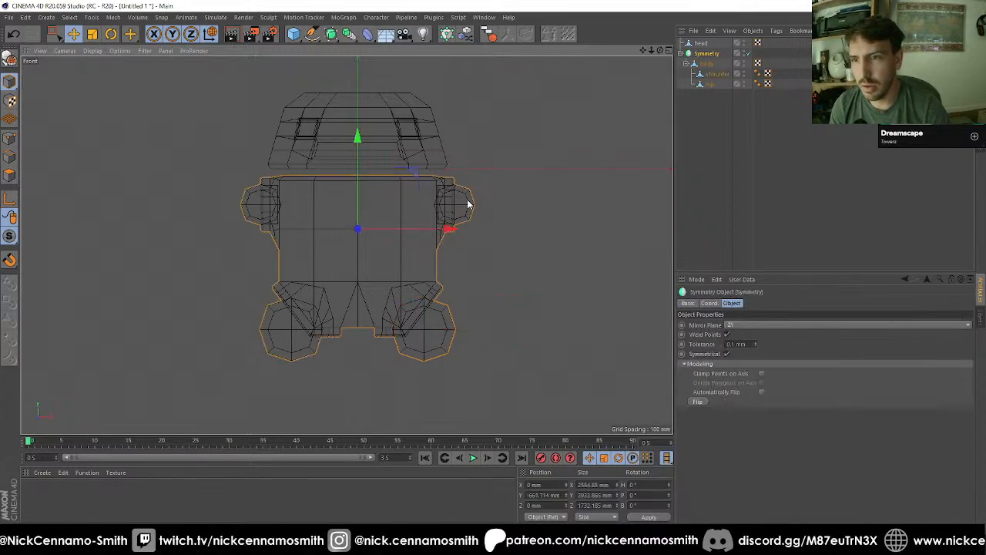
scroll(468, 205, up, 2)
click(716, 74)
key(o)
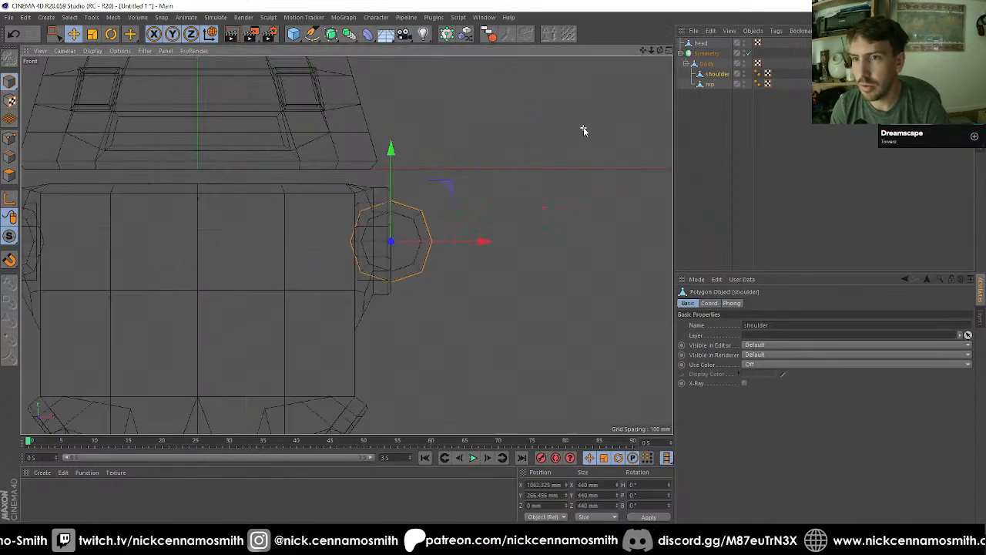
drag(447, 263, 459, 263)
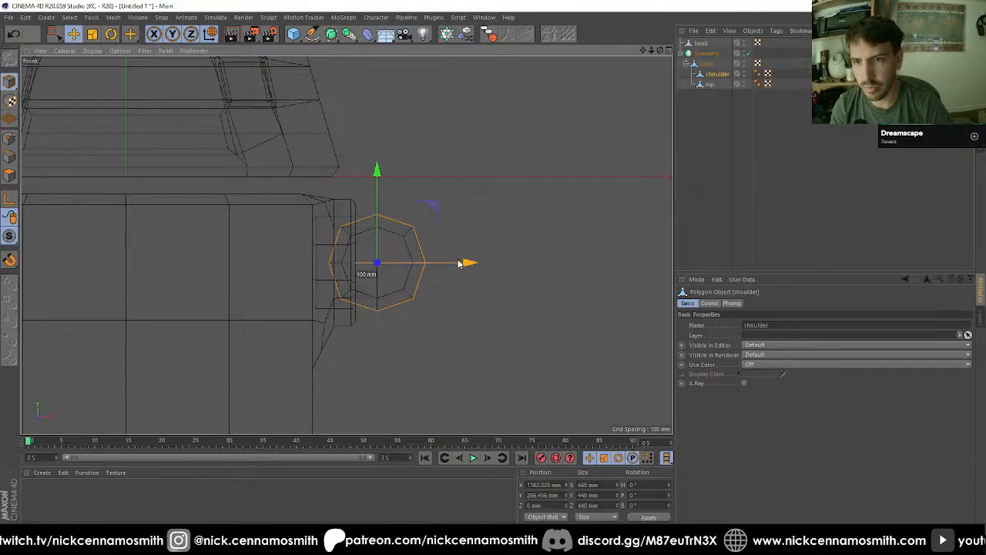
key(t)
drag(452, 336, 388, 225)
key(F1)
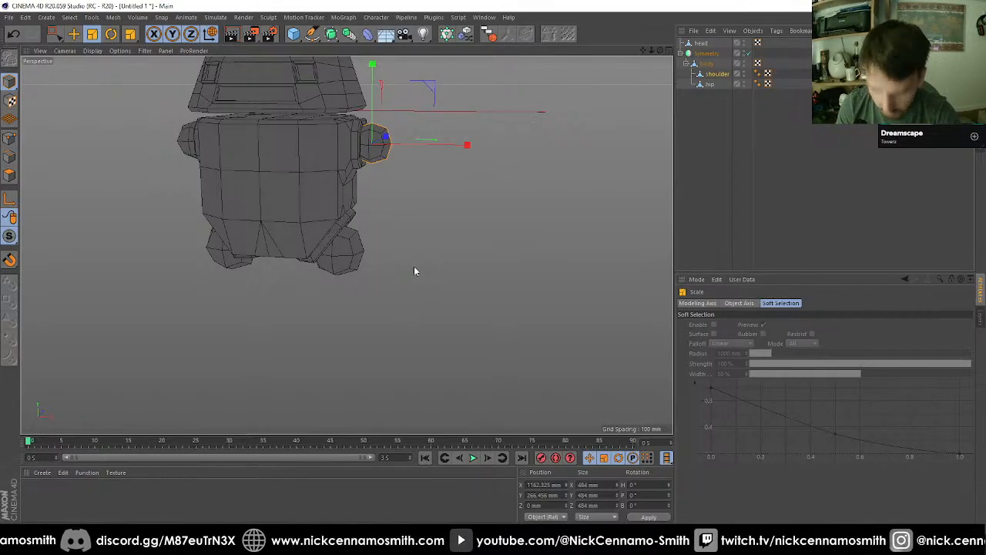
Step: Add a cube beside the shoulder at about X 1574, Y -307 mm and scale it uniformly to about 1106 mm
alt+middle_drag(413, 267, 309, 341)
scroll(311, 190, up, 3)
click(294, 34)
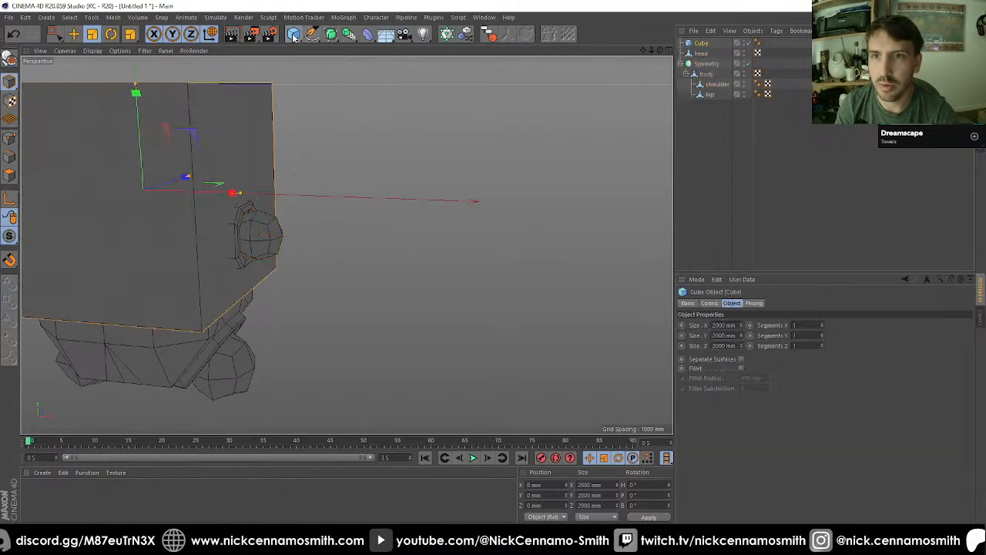
key(F4)
scroll(322, 94, up, 3)
drag(227, 259, 519, 324)
key(e)
scroll(519, 324, down, 1)
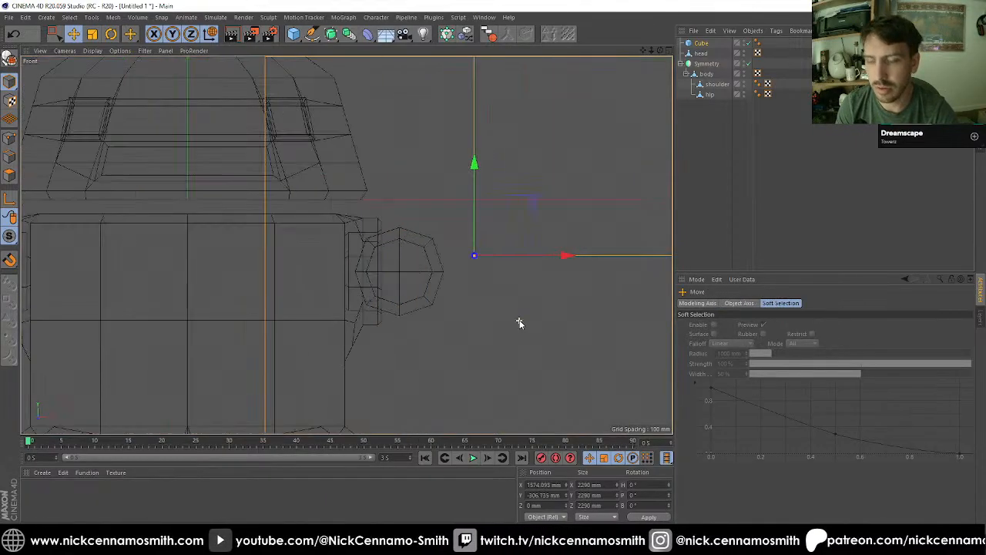
key(t)
drag(616, 299, 388, 336)
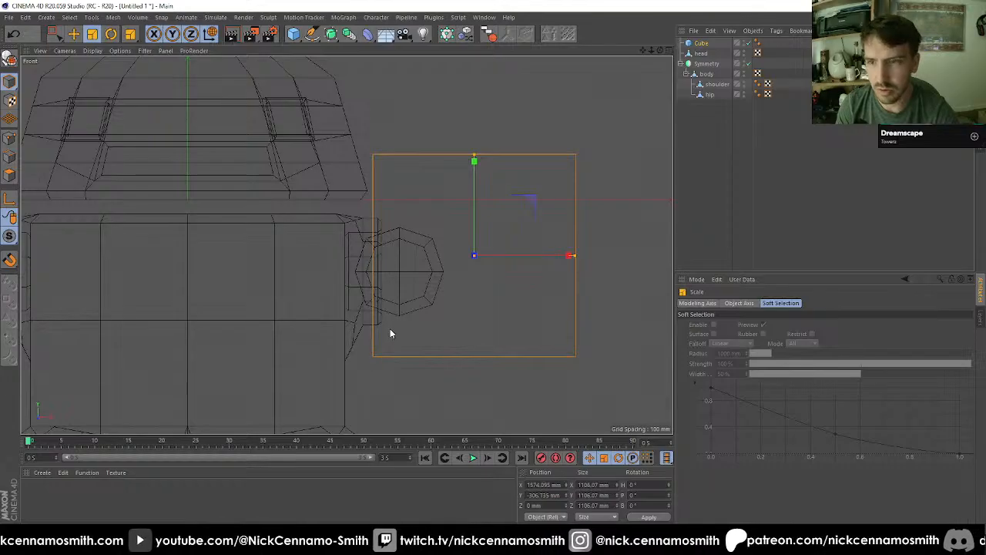
Step: Make the new cube editable and scale it to about 797 mm in Y and 1112 mm in X
scroll(390, 328, down, 2)
scroll(539, 356, up, 2)
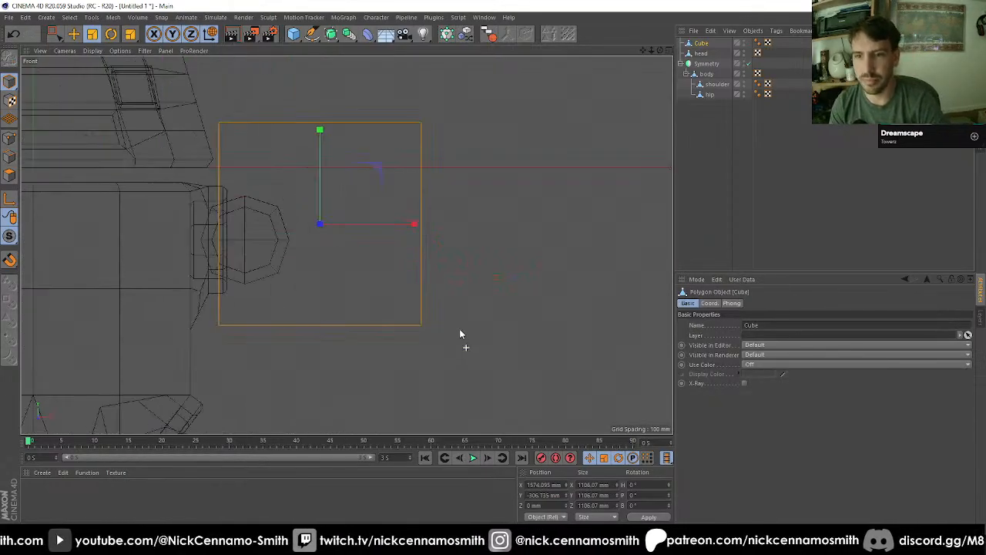
drag(321, 132, 321, 157)
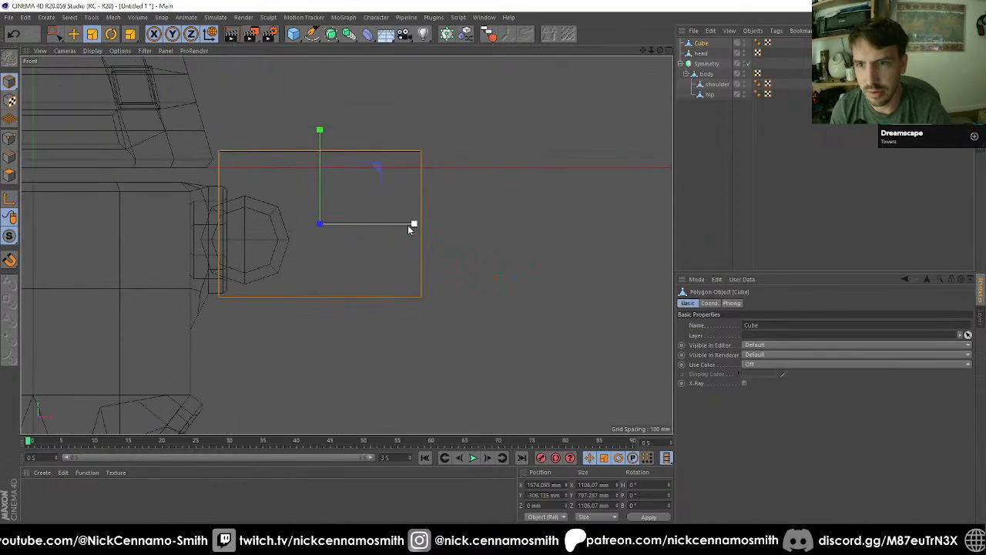
drag(409, 223, 411, 225)
Step: Move the box outward to the shoulder's outer edge, at about X 1963, Y -360 mm
key(e)
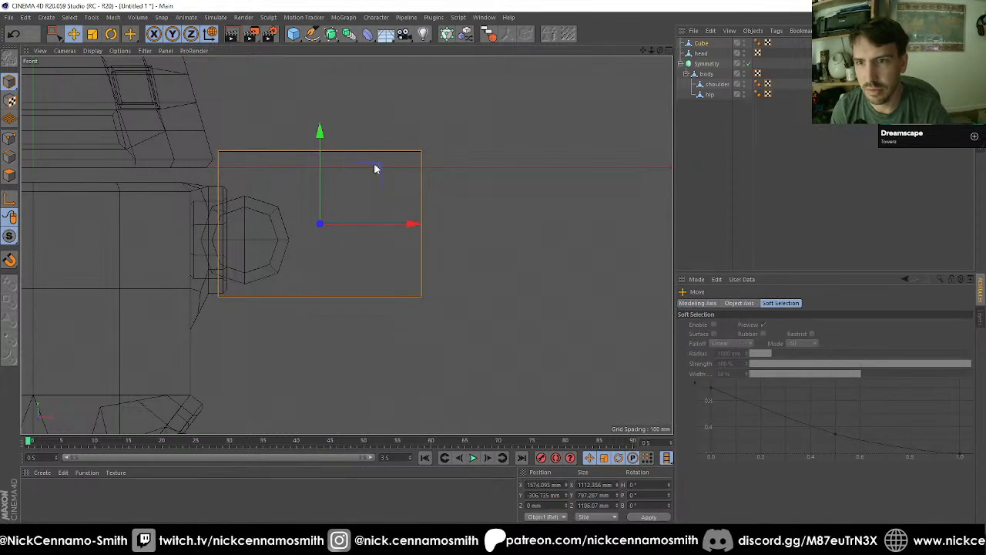
drag(375, 168, 446, 177)
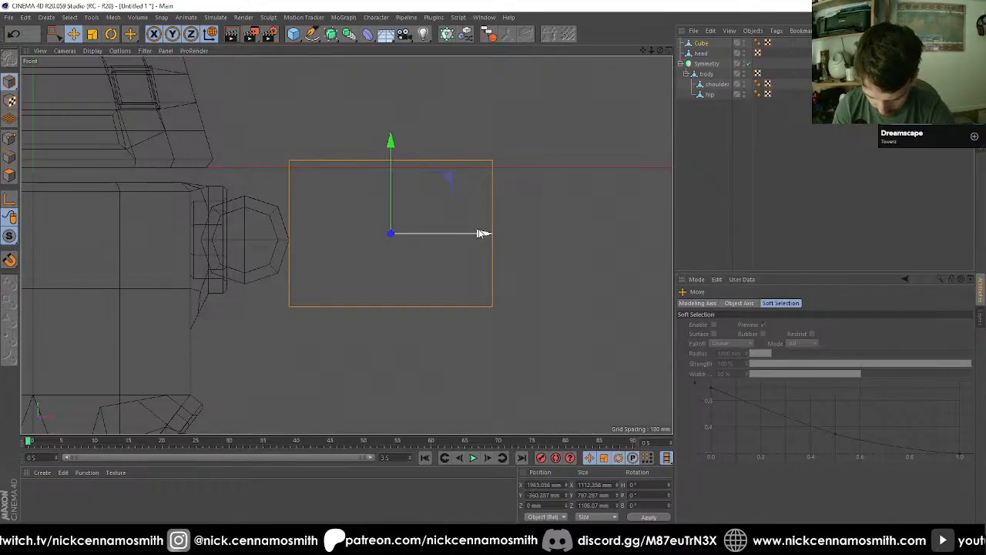
scroll(479, 233, down, 4)
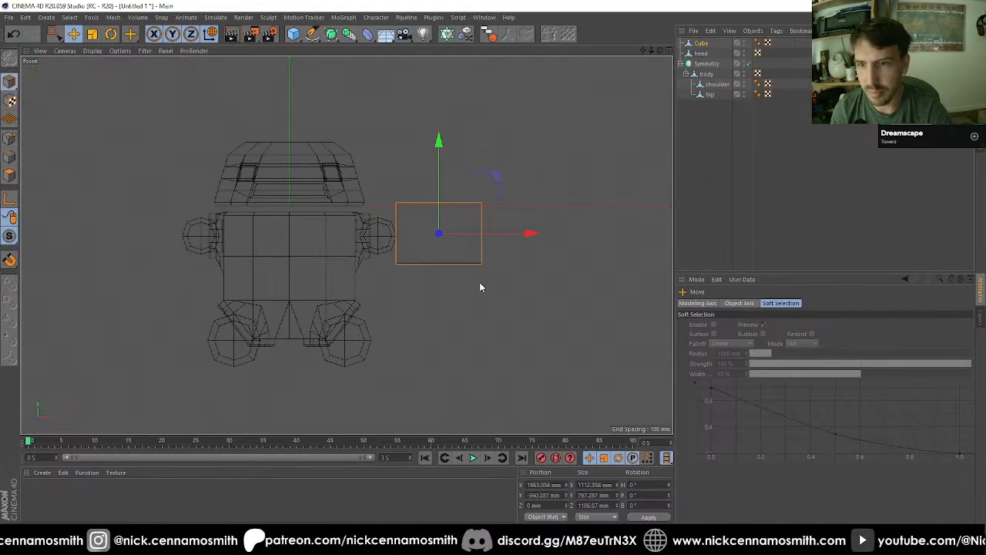
scroll(479, 286, up, 1)
scroll(465, 276, up, 2)
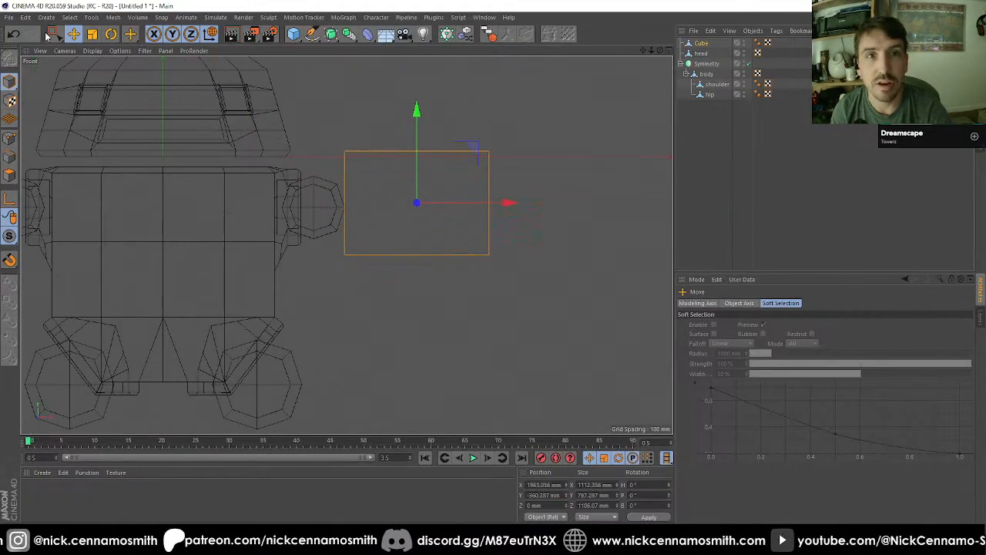
Step: In the side view, narrow the box along Z to about 827 mm
key(F3)
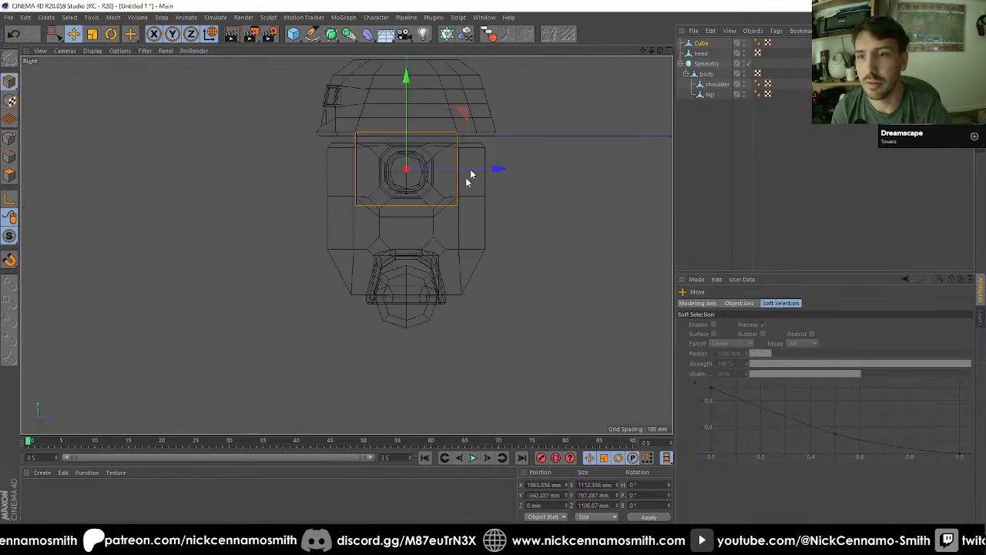
scroll(469, 154, up, 2)
key(t)
drag(451, 174, 426, 178)
key(F1)
key(F3)
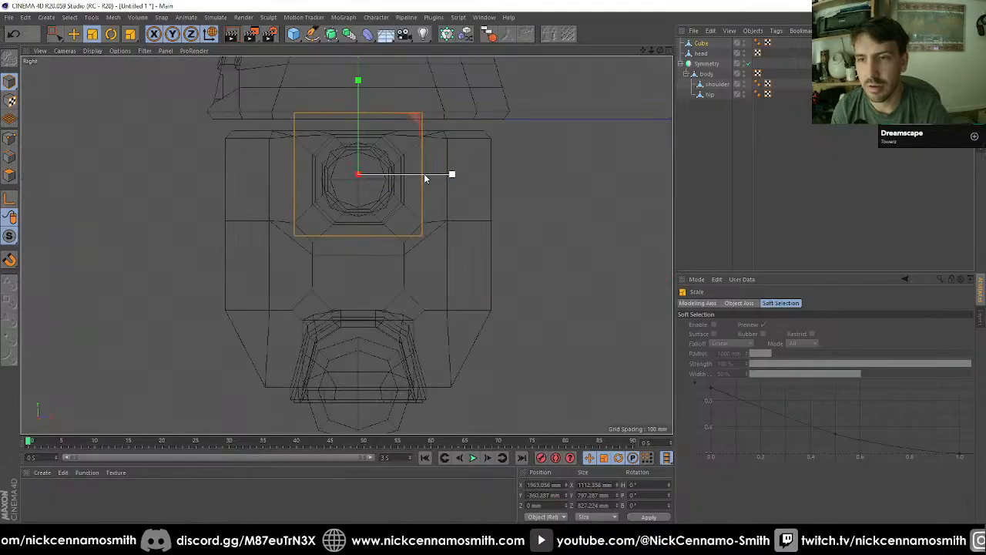
Step: In the front view, lower the arm box's top points and raise its bottom points, making it about 645 mm high
key(F4)
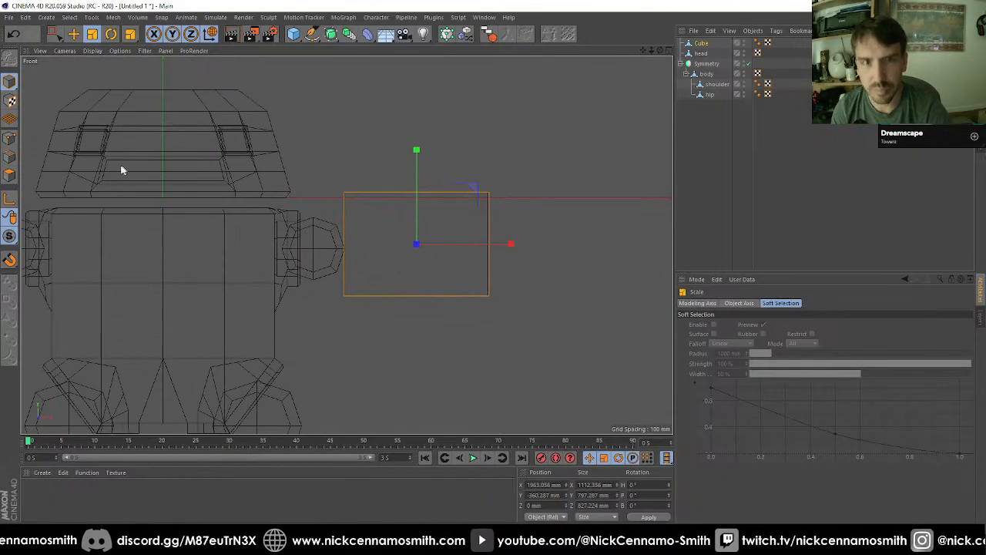
click(11, 139)
click(54, 34)
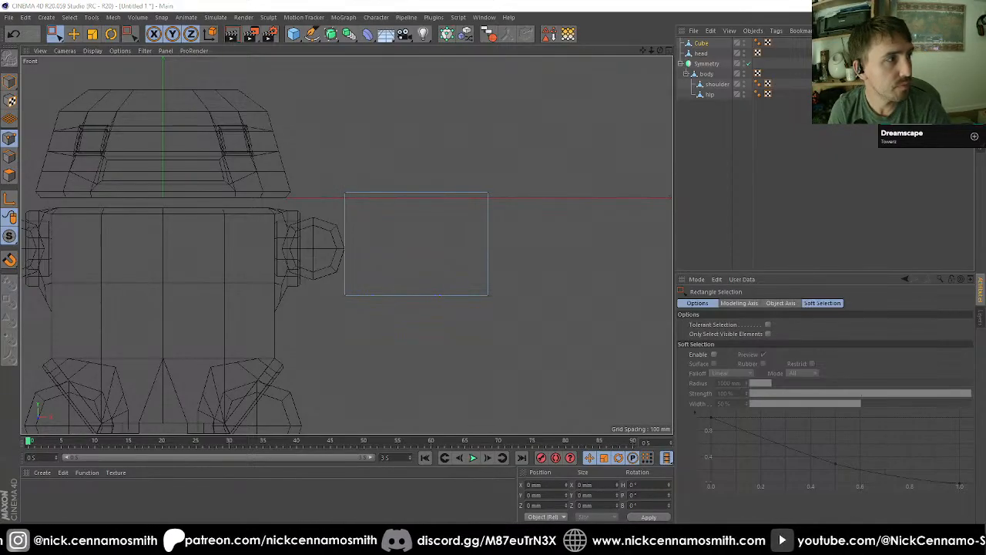
alt+right_drag(339, 286, 386, 235)
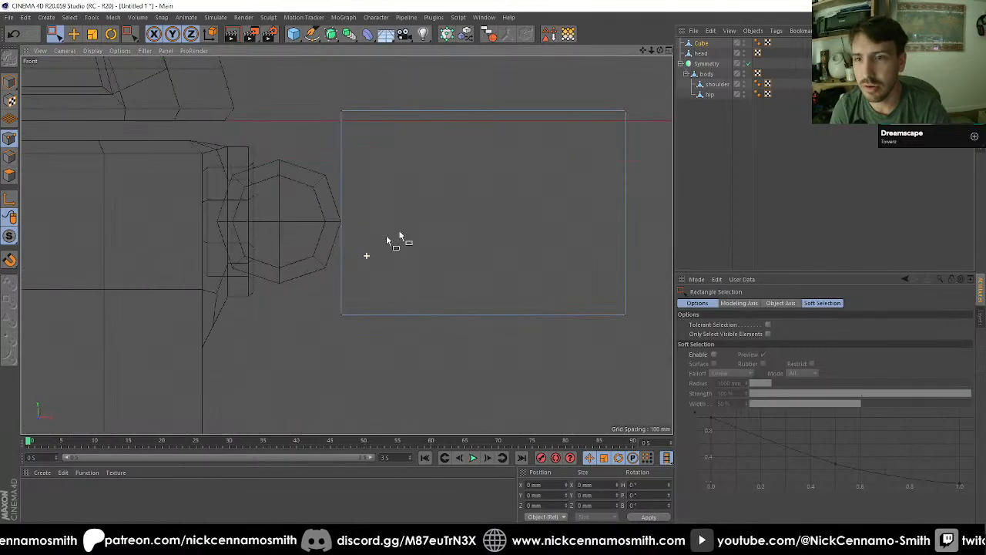
alt+middle_drag(386, 235, 370, 208)
drag(262, 103, 587, 164)
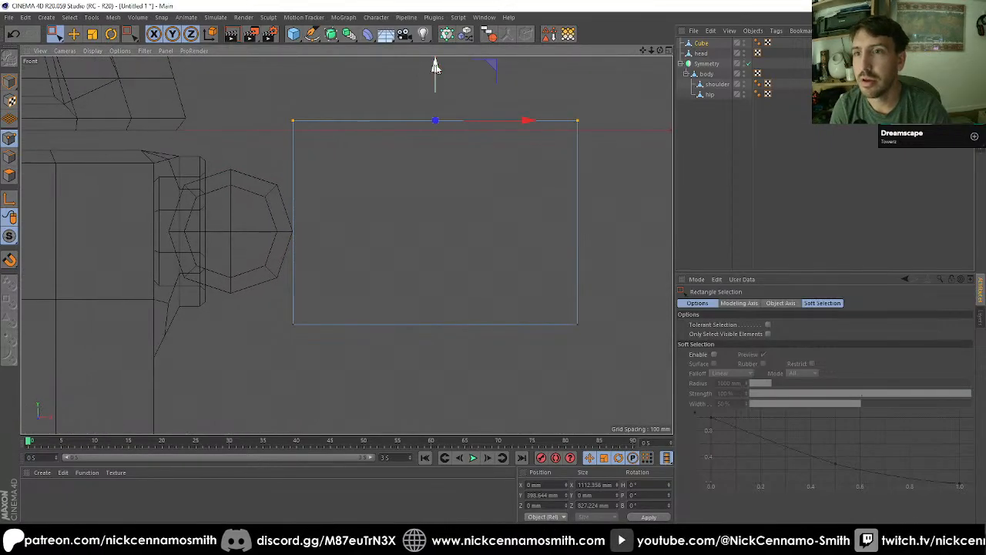
drag(435, 67, 439, 95)
drag(254, 302, 579, 359)
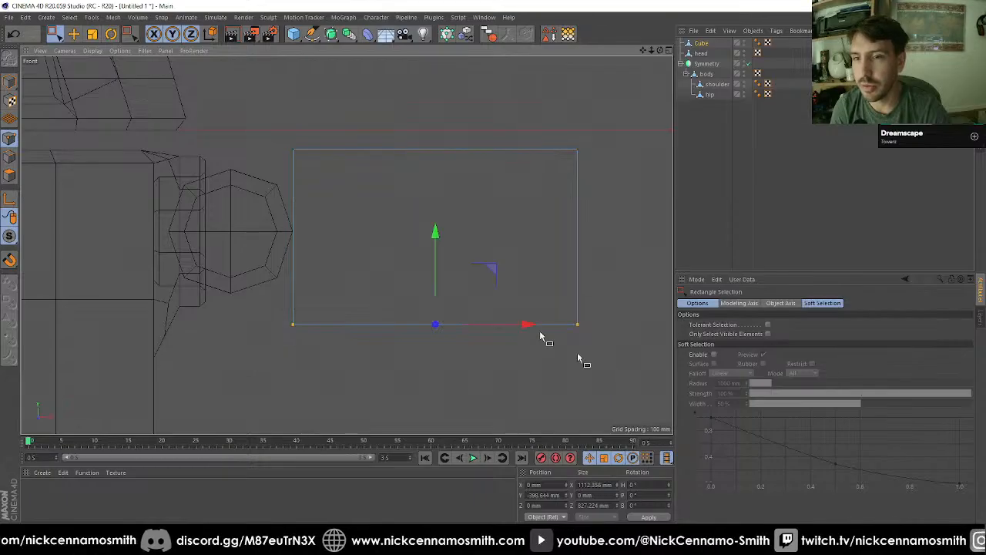
drag(435, 233, 443, 225)
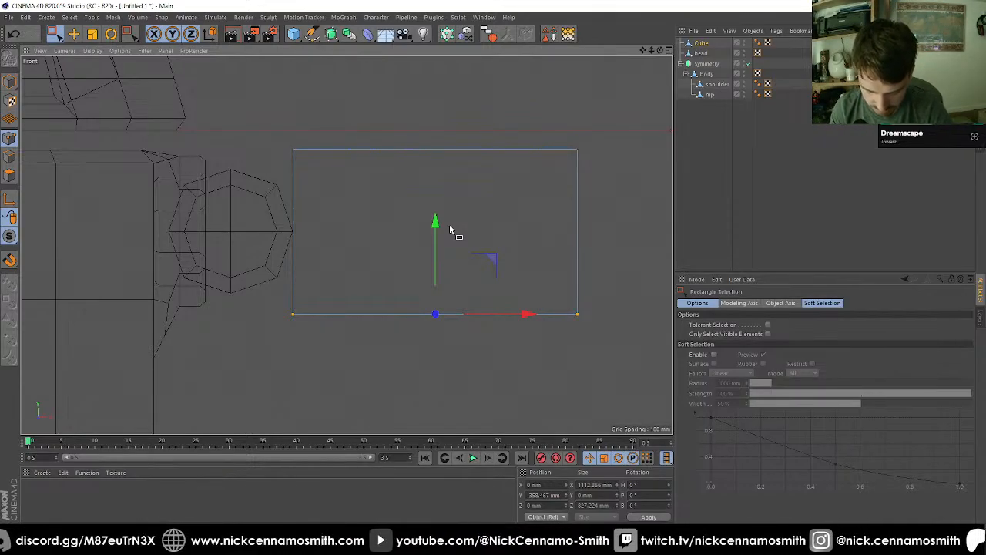
Step: Slant the box's shoulder-facing side by moving its bottom points outward to about X -207 mm
key(F1)
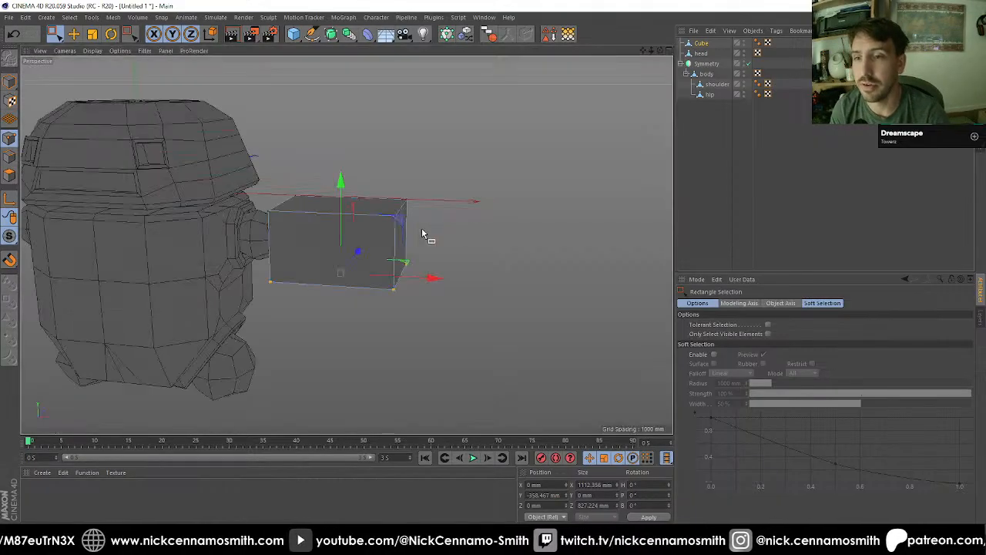
alt+drag(422, 234, 374, 242)
key(F4)
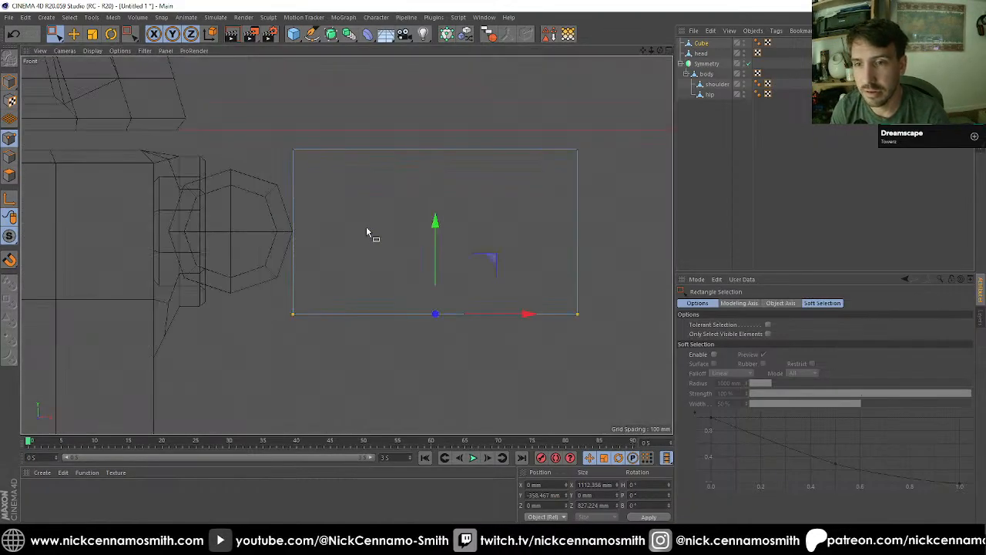
drag(276, 282, 363, 368)
drag(385, 314, 476, 315)
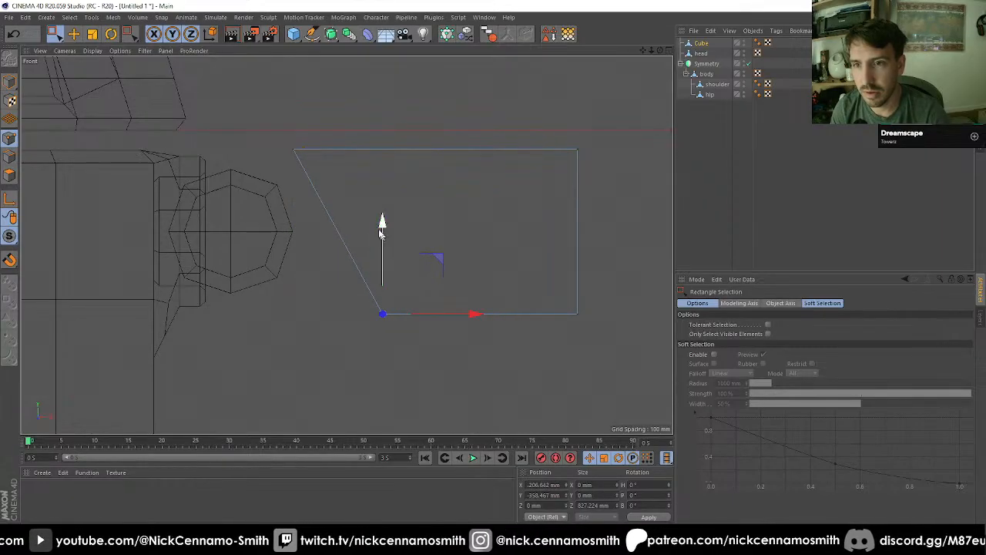
middle_click(157, 138)
middle_click(157, 139)
alt+drag(301, 180, 481, 204)
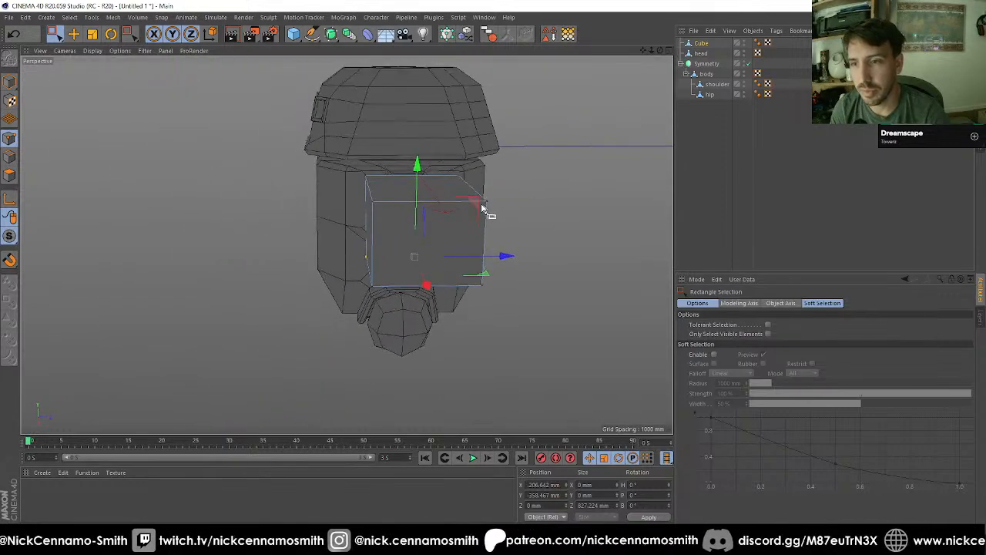
Step: Set the whole arm box's size to 650 mm in both Y and Z
click(9, 81)
scroll(485, 243, up, 1)
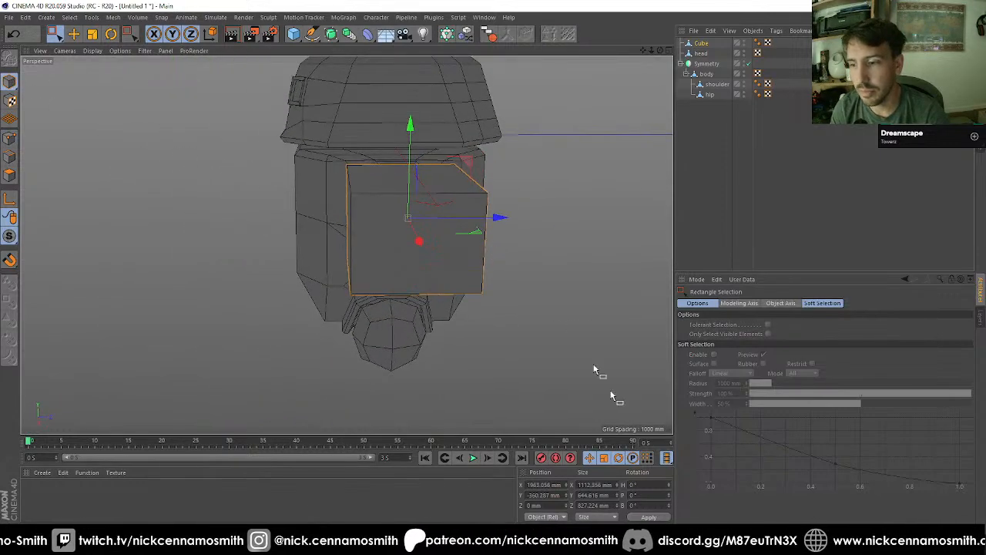
click(604, 494)
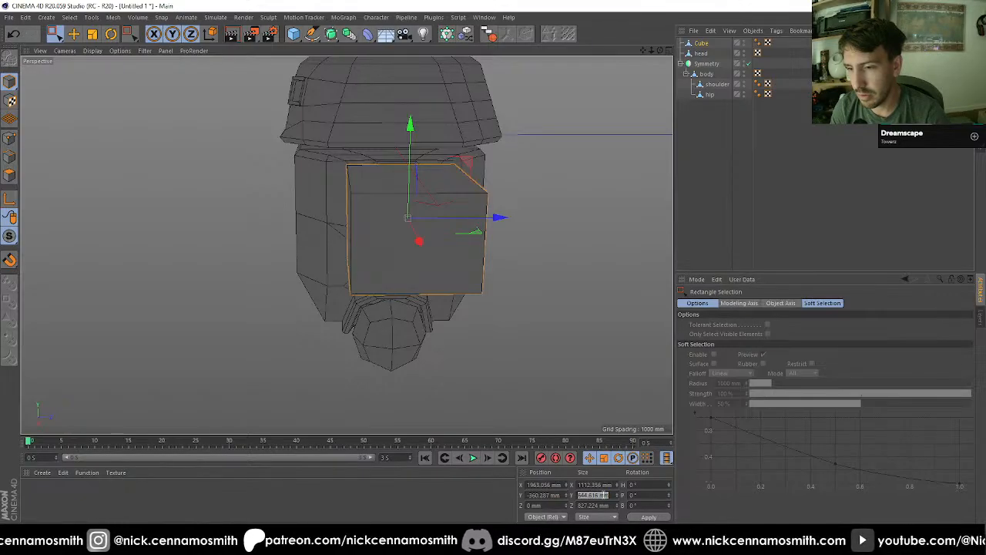
text(650)
key(Return)
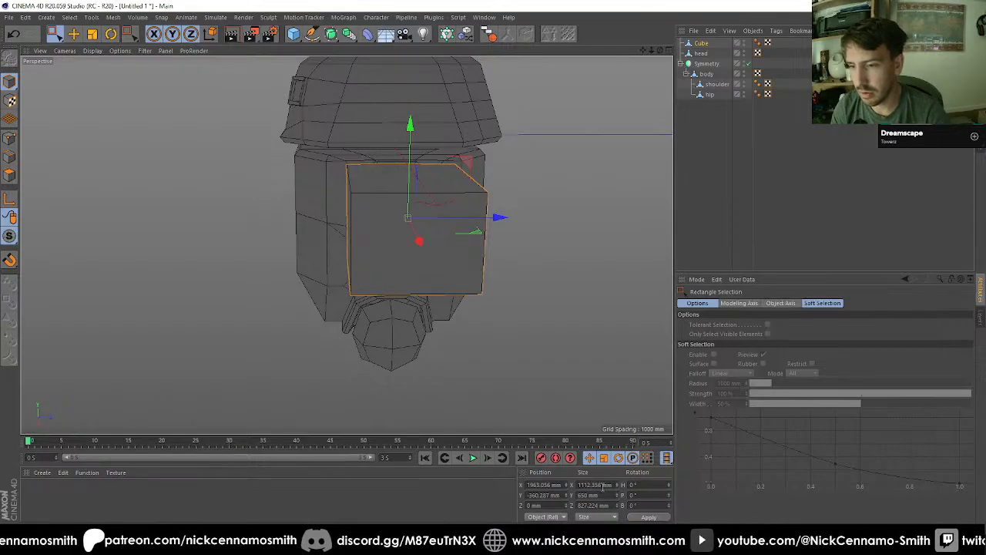
text(4)
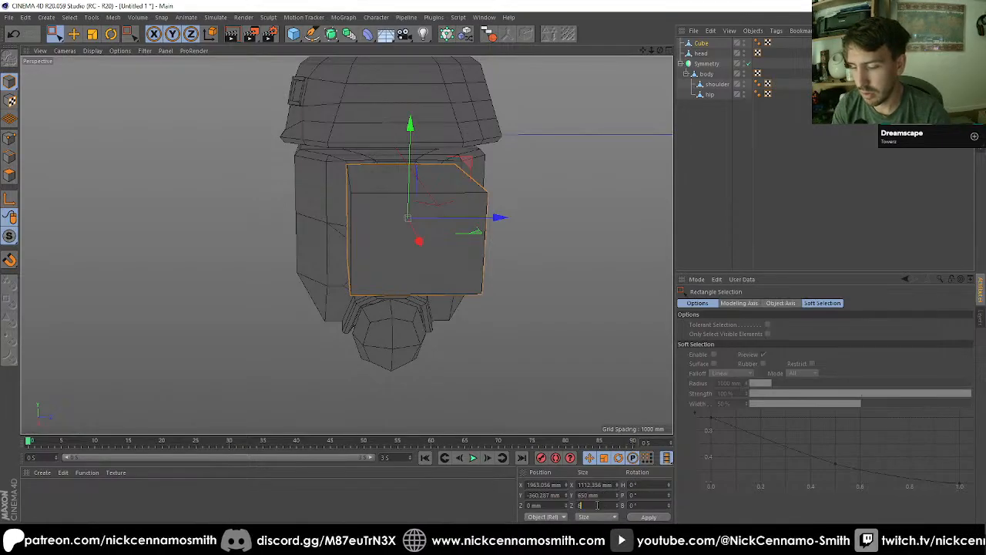
key(Return)
Step: Scale the arm box up uniformly to about 1335 mm in X and 780 mm in Y and Z
alt+drag(457, 249, 462, 225)
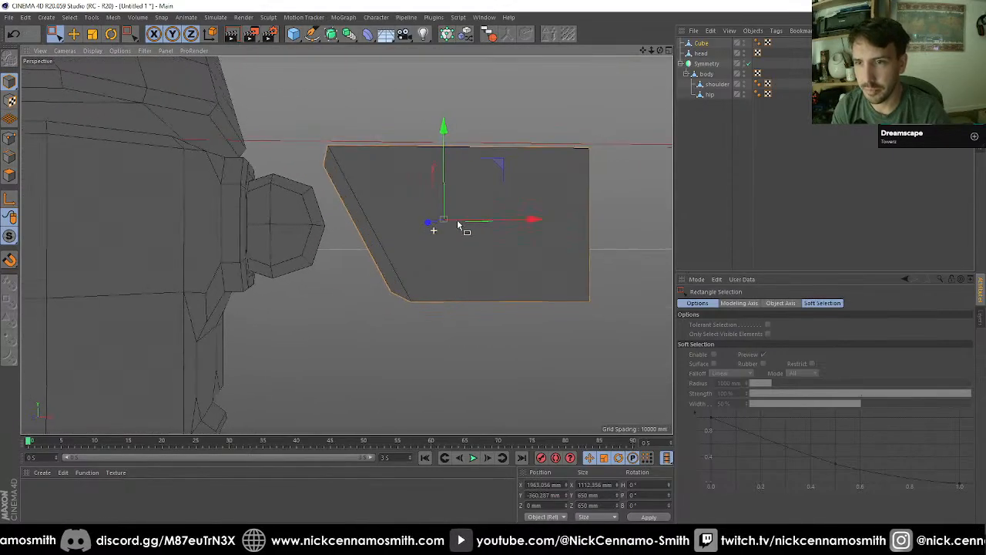
key(F3)
key(F4)
scroll(403, 275, down, 3)
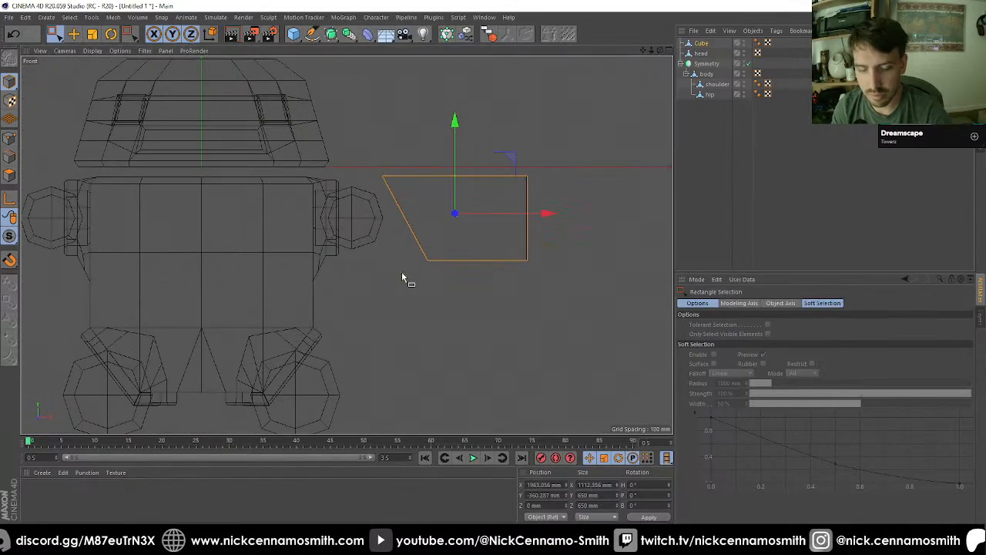
key(t)
drag(491, 339, 552, 326)
Step: Move the arm box inward along X to about 1895 mm so it slightly overlaps the shoulder joint
key(e)
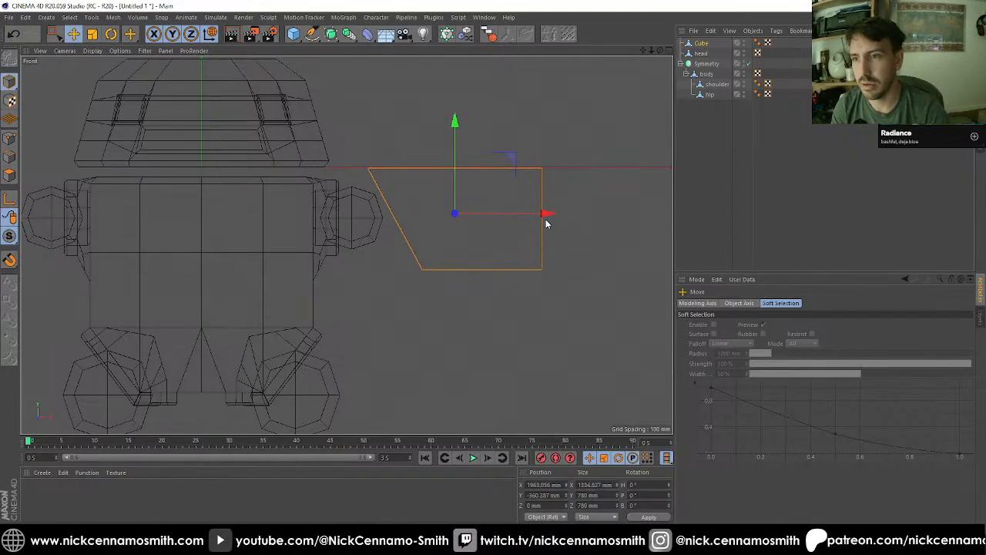
drag(547, 215, 537, 211)
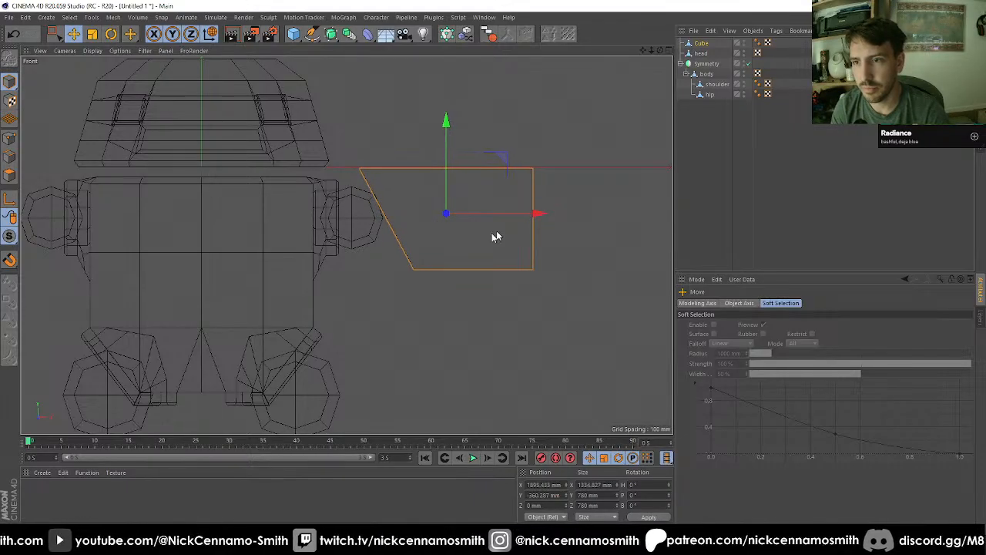
scroll(487, 270, down, 5)
key(F1)
alt+drag(488, 265, 180, 296)
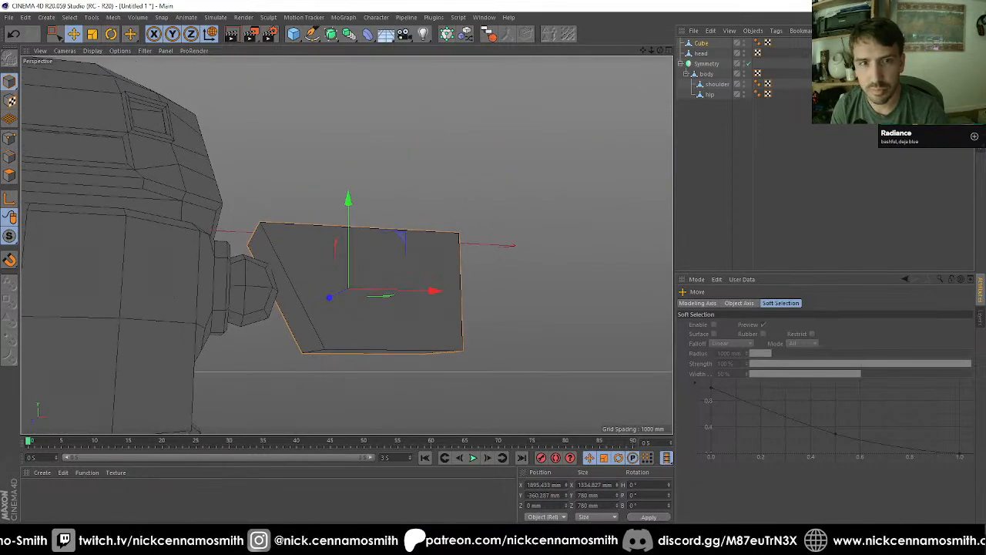
Step: Bevel the four lengthwise edges of the arm box with a 200 mm offset
click(9, 176)
click(9, 157)
key(0)
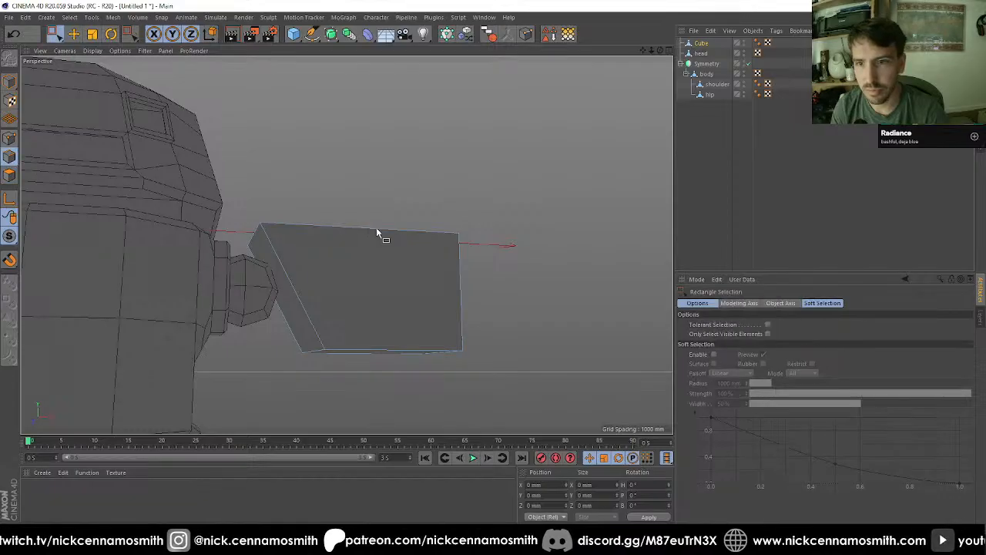
key(9)
click(376, 228)
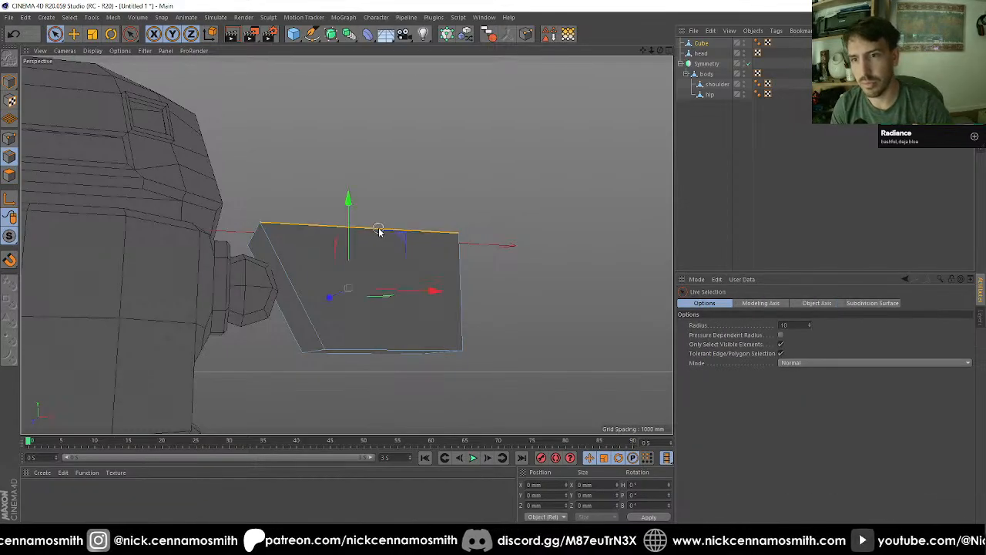
shift+click(377, 351)
alt+drag(378, 375, 567, 343)
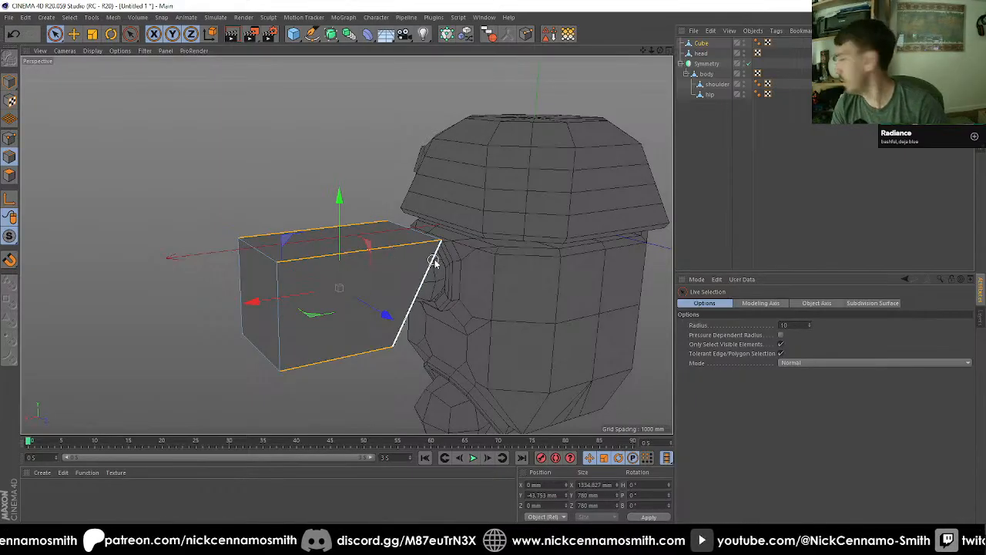
key(m)
key(s)
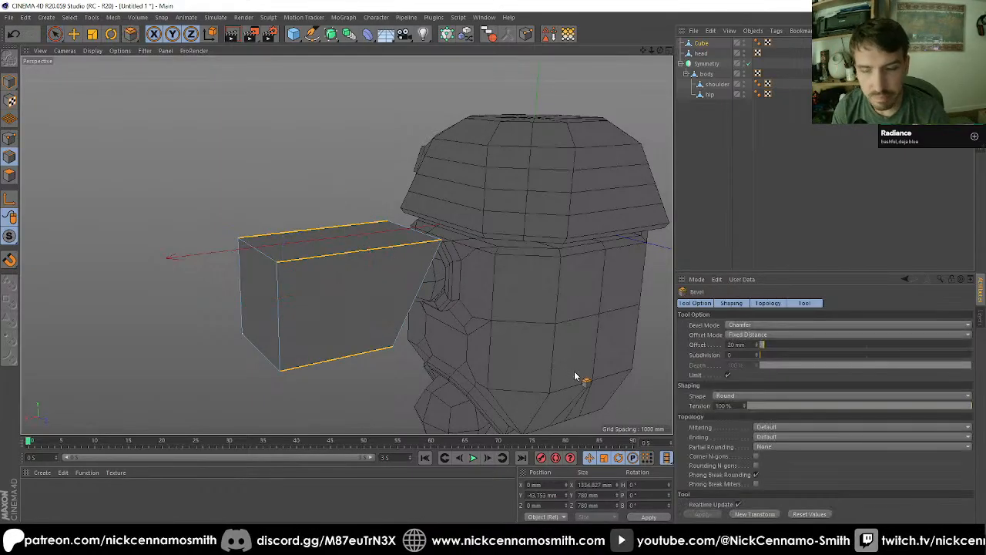
click(739, 345)
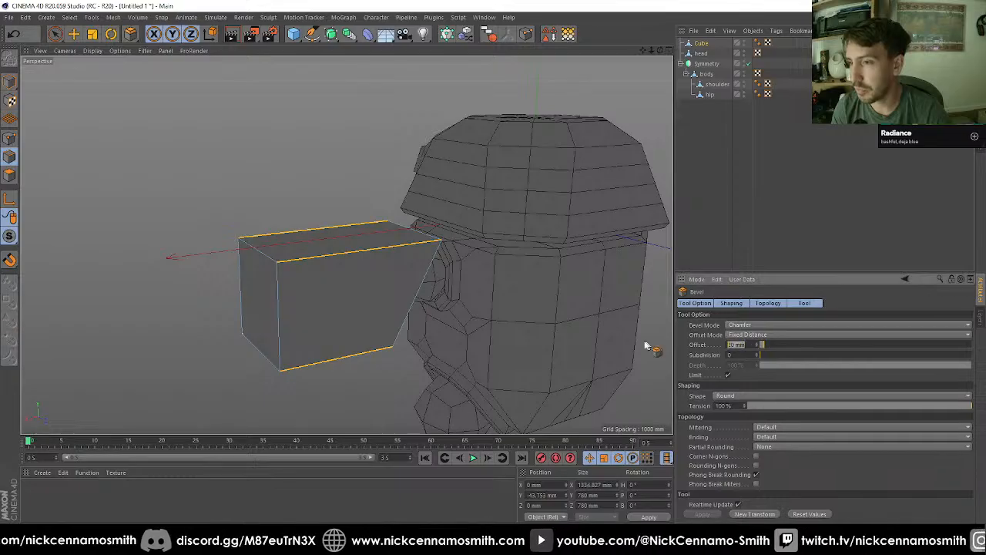
text(200)
key(Return)
Step: Inset the slanted end face next to the shoulder by about 82 mm with Extrude Inner
alt+drag(493, 285, 242, 296)
scroll(408, 289, up, 2)
click(10, 175)
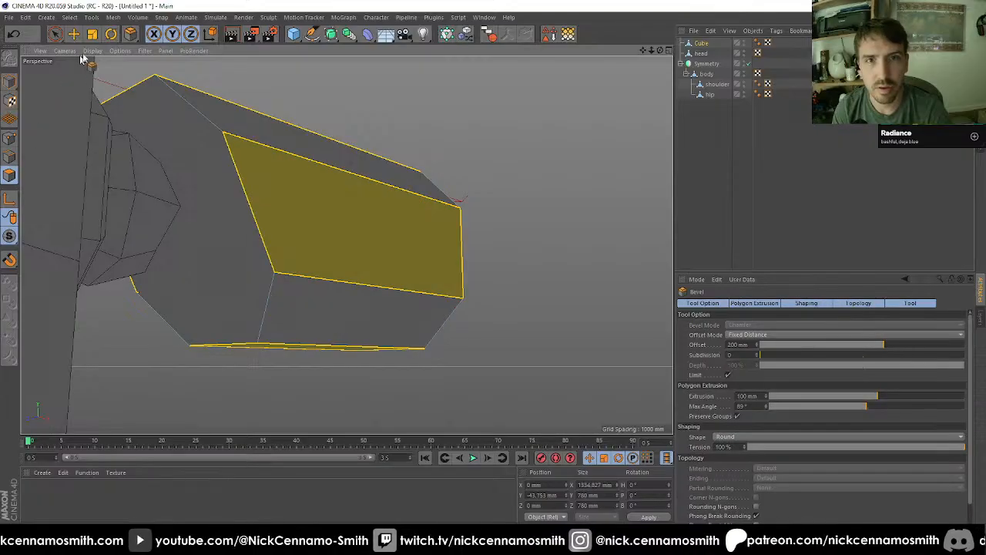
click(56, 34)
click(205, 213)
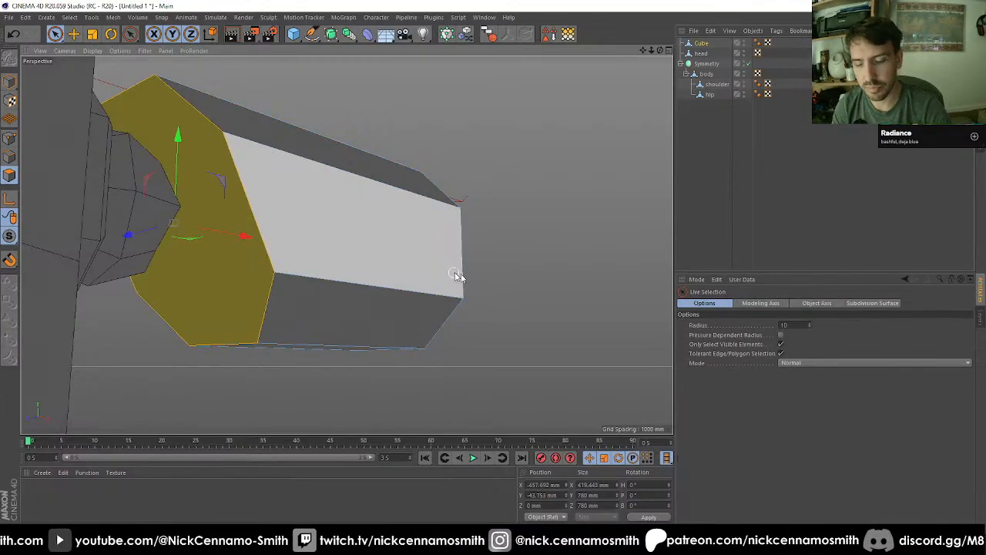
key(i)
drag(628, 282, 583, 282)
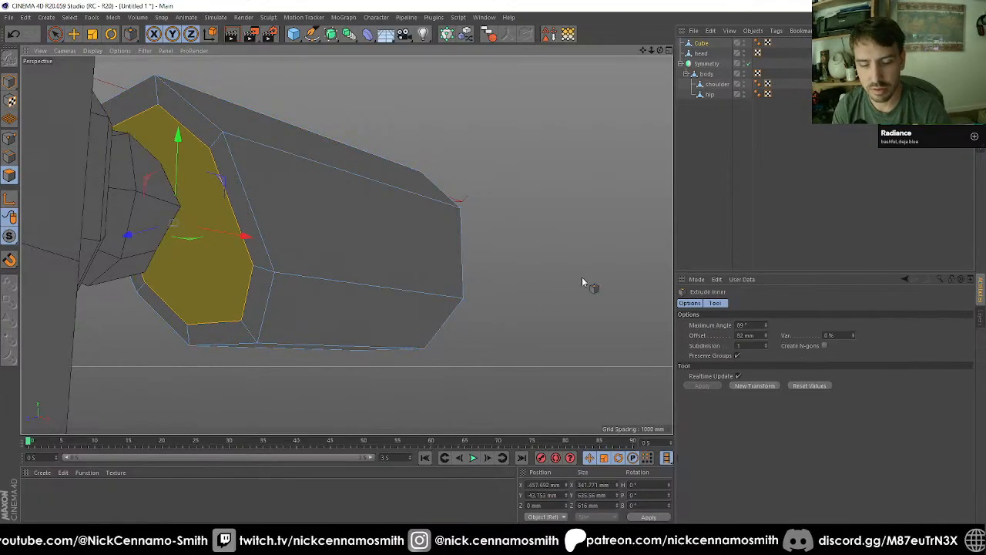
Step: Extrude the inset face with a 0 mm offset and push it into the arm box to about X -258 mm
key(d)
drag(490, 317, 484, 317)
key(ctrl+z)
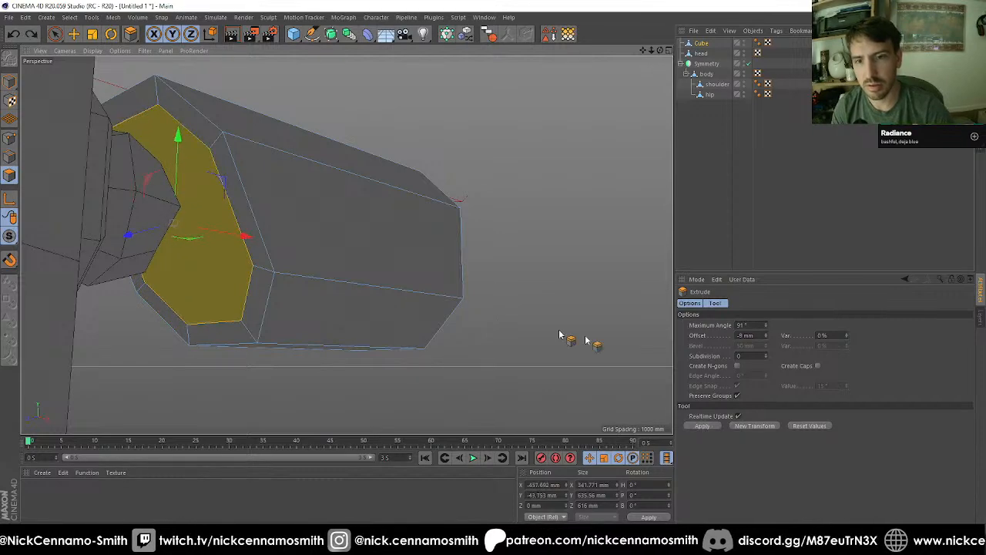
double_click(747, 335)
text(0)
key(Return)
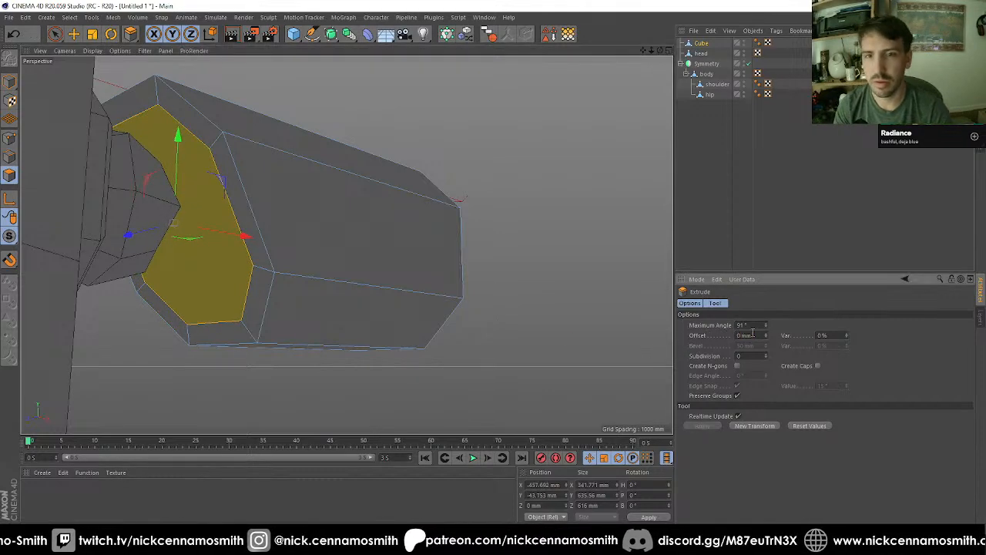
key(e)
alt+drag(211, 237, 341, 216)
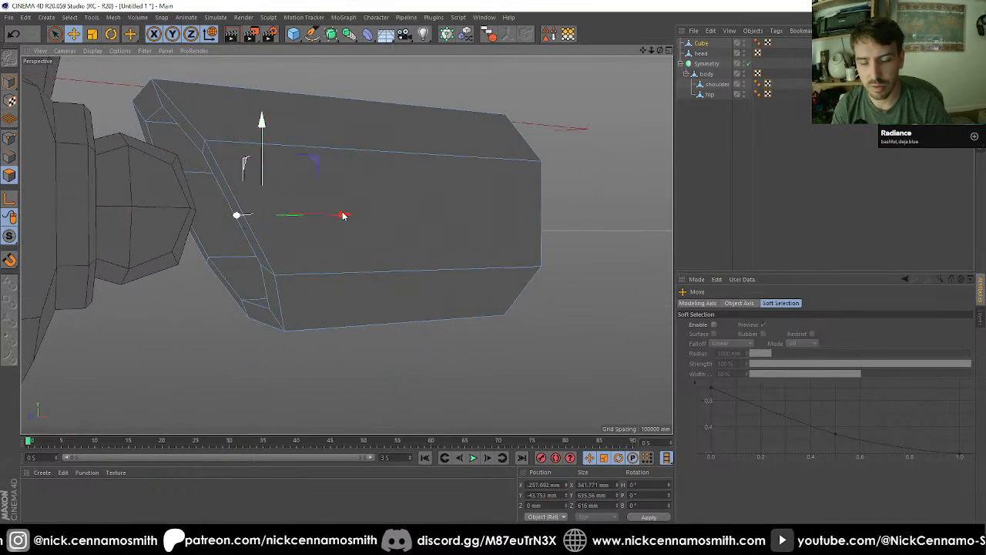
Step: Inset the recessed face by about 29 mm and weld its points together at the centre
key(i)
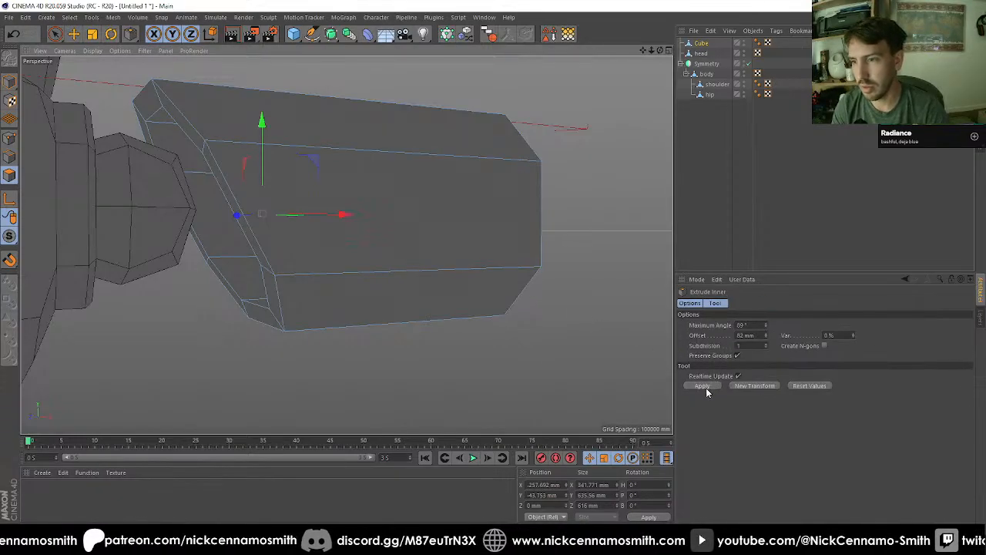
key(ctrl+z)
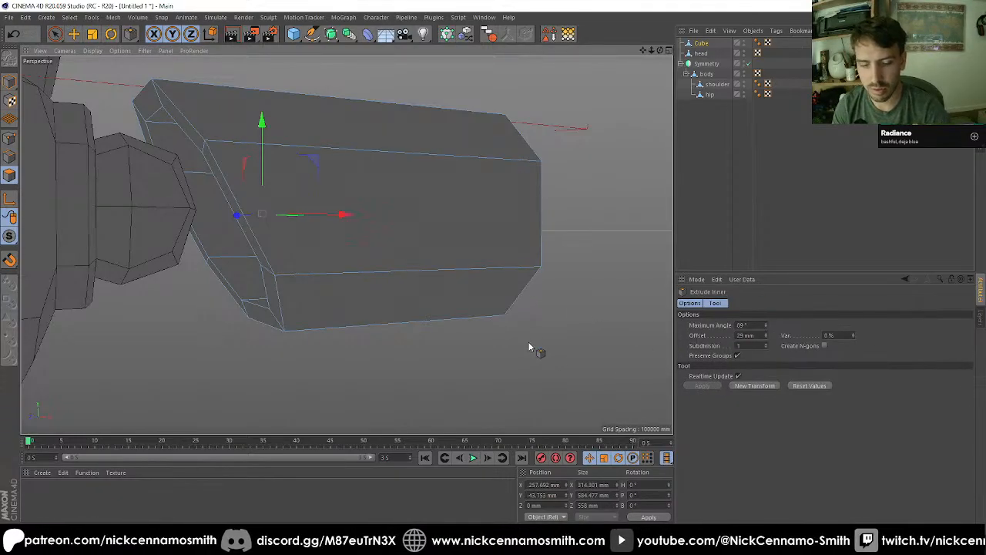
key(m)
key(q)
alt+drag(453, 311, 322, 280)
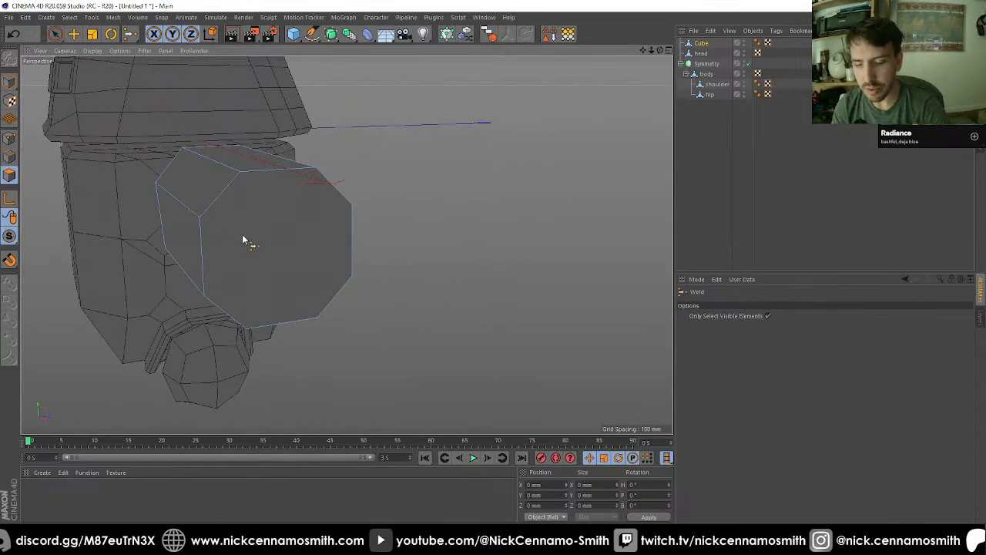
Step: Inset the outer end face of the arm box by 80 mm with Extrude Inner
key(space)
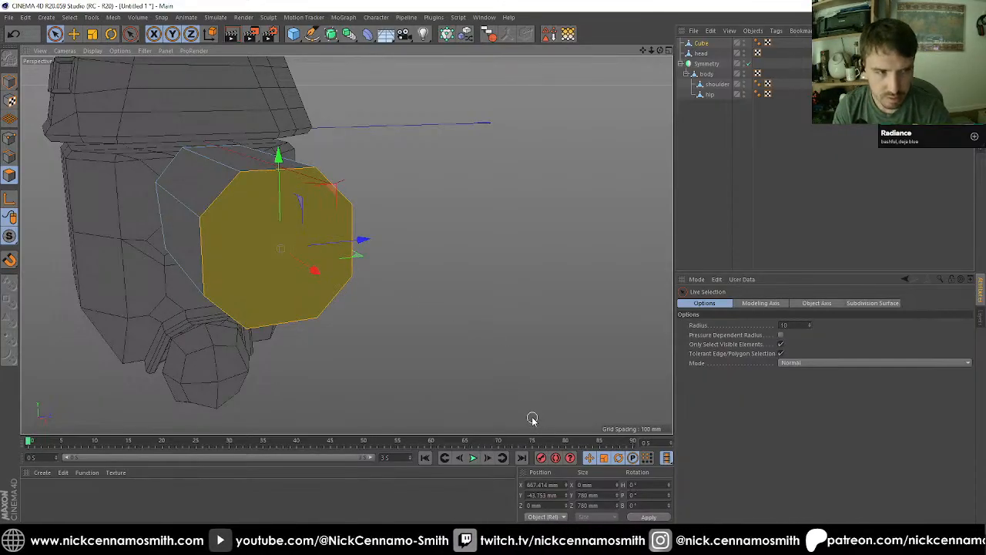
key(i)
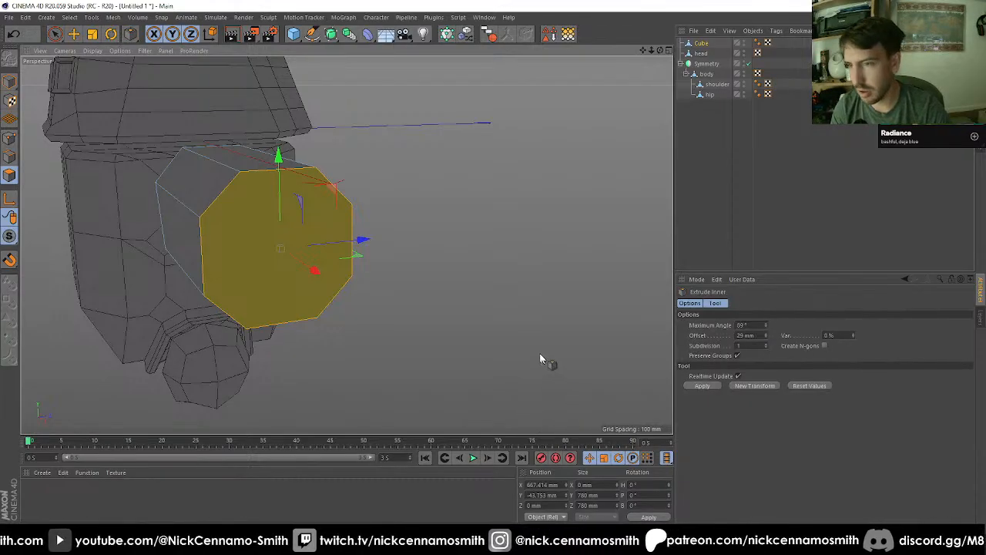
drag(548, 362, 589, 362)
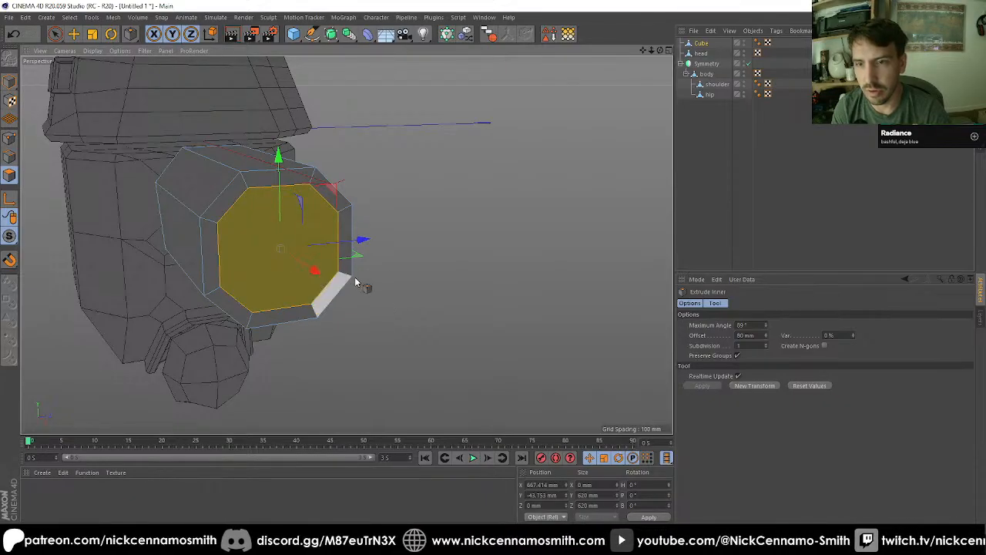
mouse_move(350, 283)
alt+mouse_down()
mouse_move(274, 282)
mouse_move(317, 296)
mouse_move(249, 288)
mouse_move(235, 300)
mouse_move(323, 289)
mouse_move(387, 310)
mouse_move(369, 262)
mouse_move(322, 276)
mouse_move(293, 305)
mouse_move(199, 285)
mouse_move(266, 292)
mouse_move(293, 346)
mouse_move(251, 341)
mouse_move(290, 312)
mouse_move(304, 270)
mouse_move(213, 230)
mouse_move(366, 283)
alt+mouse_up()
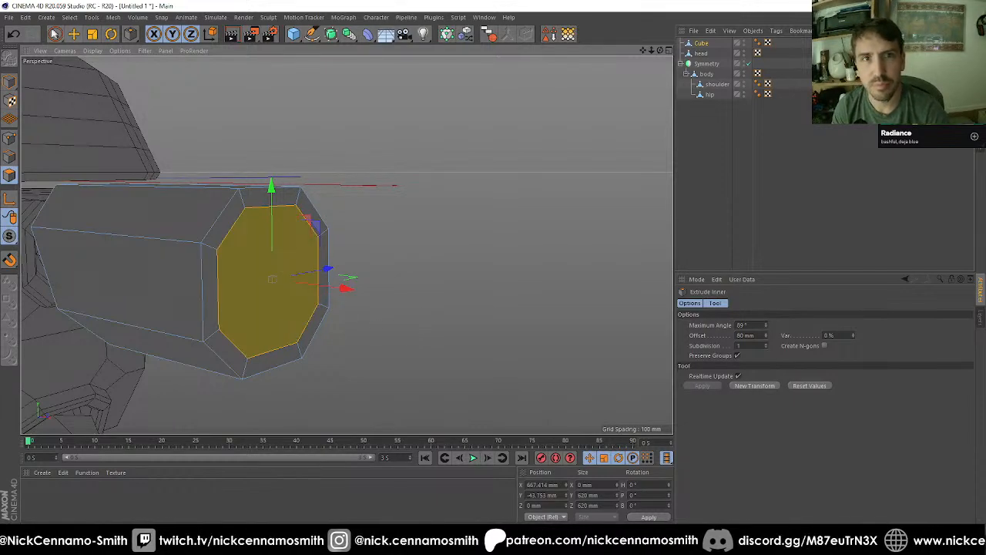
Step: Select the four vertical side edges of the arm's outer end face and its inset octagon
click(55, 34)
mouse_move(214, 254)
shift+mouse_down()
mouse_move(275, 213)
mouse_move(316, 241)
mouse_move(246, 286)
mouse_move(261, 282)
mouse_move(260, 304)
mouse_move(314, 281)
mouse_move(347, 300)
shift+mouse_up()
click(9, 157)
key(m)
key(f)
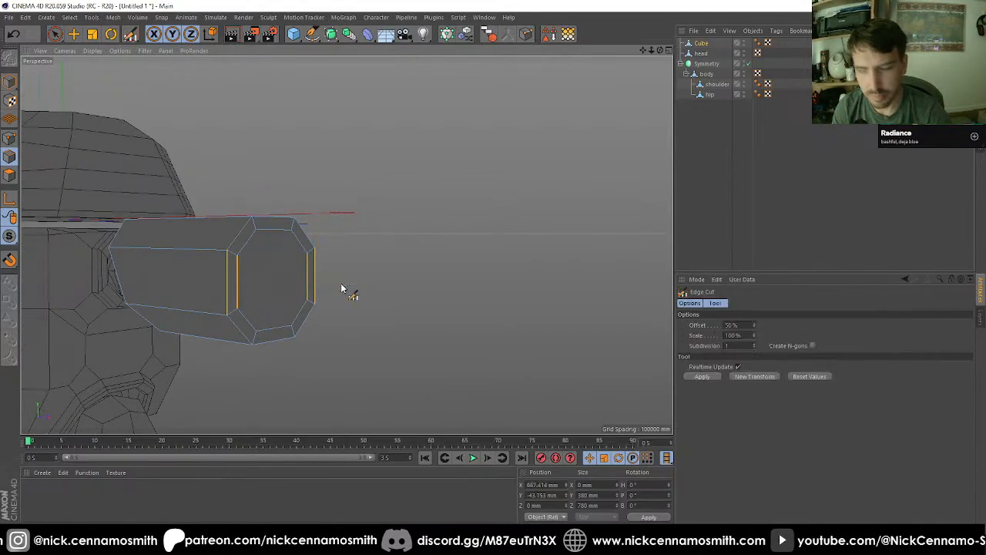
click(702, 376)
mouse_move(249, 318)
alt+mouse_down()
mouse_move(266, 295)
mouse_move(336, 314)
alt+mouse_up()
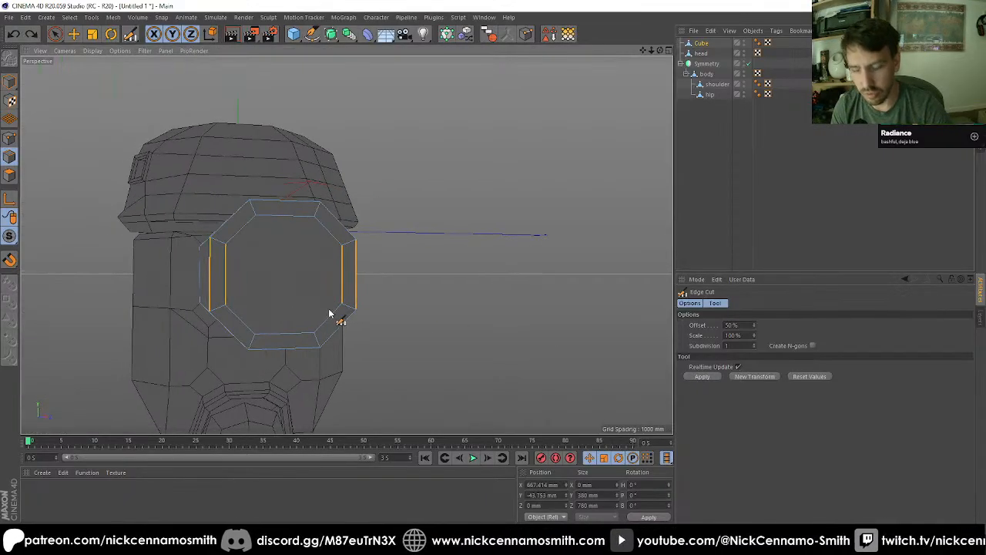
Step: Draw four diagonals with the Polygon Pen between opposite corners of the inset octagon, crossing at its centre
key(m)
key(e)
click(257, 218)
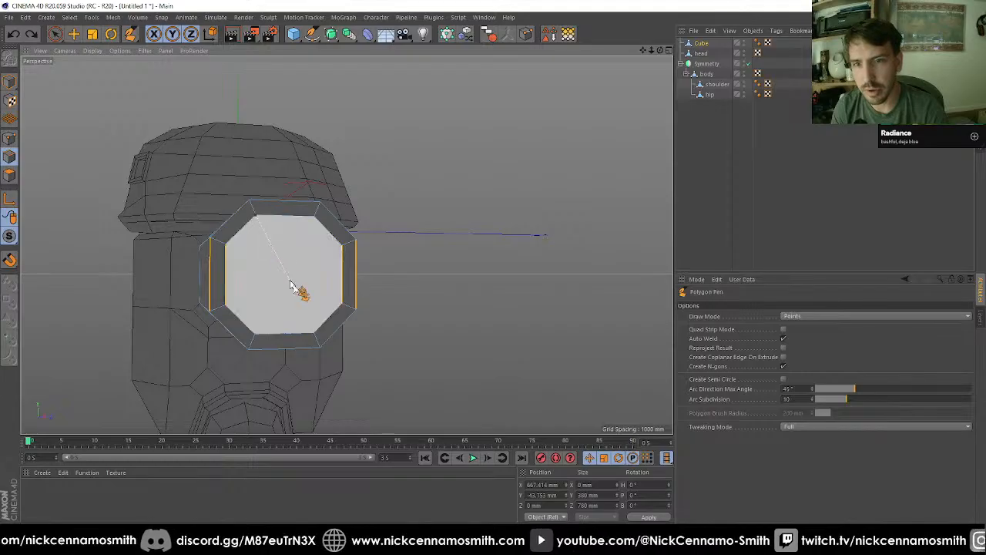
click(308, 333)
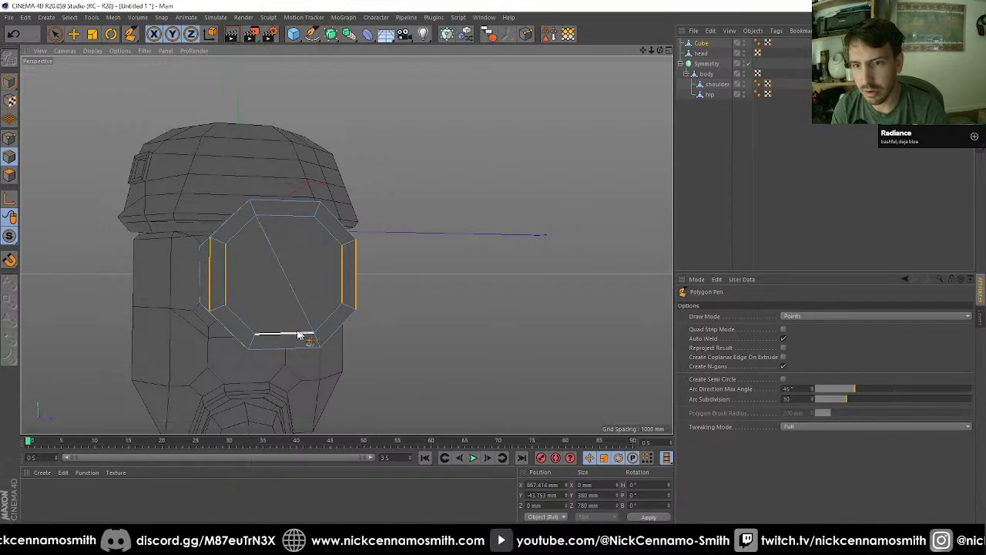
click(254, 336)
click(316, 218)
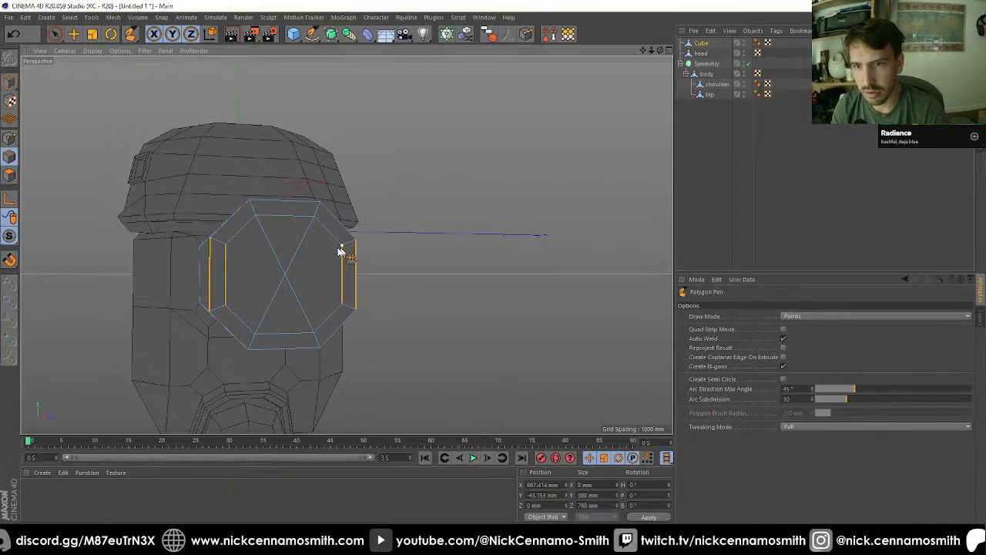
click(341, 248)
click(226, 305)
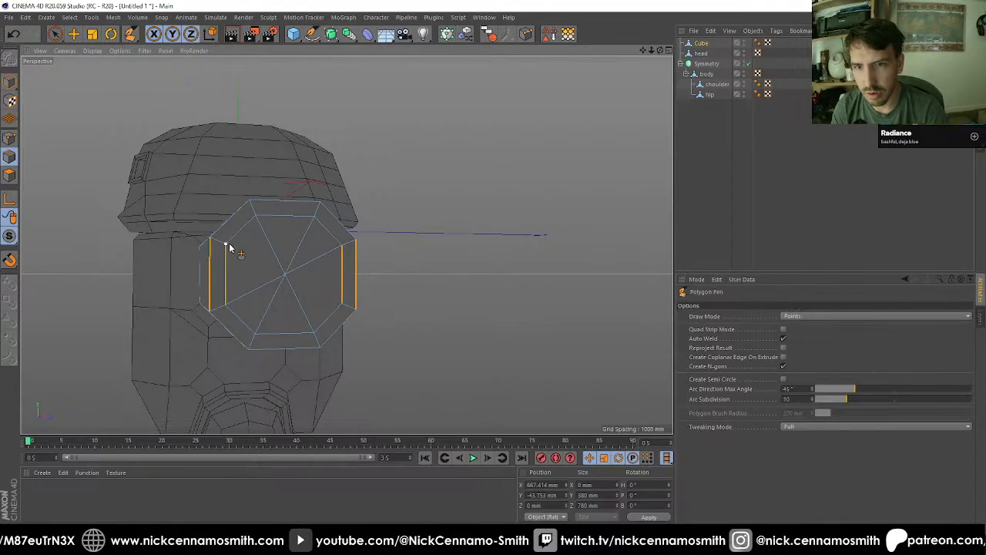
click(225, 244)
click(341, 304)
Step: Weld the overlapping points where the diagonals cross at the centre of the end face
key(space)
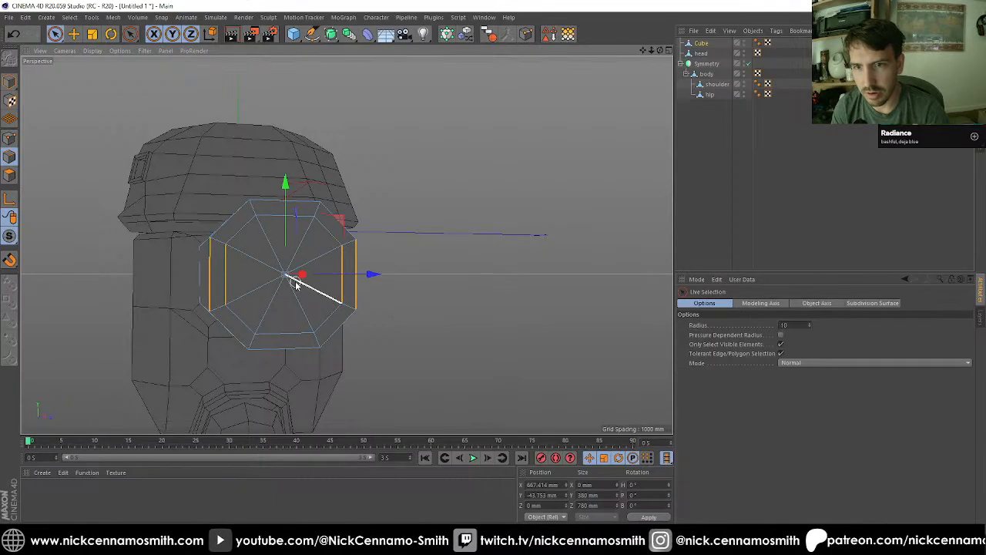
scroll(299, 280, up, 4)
scroll(234, 246, up, 4)
scroll(298, 293, up, 2)
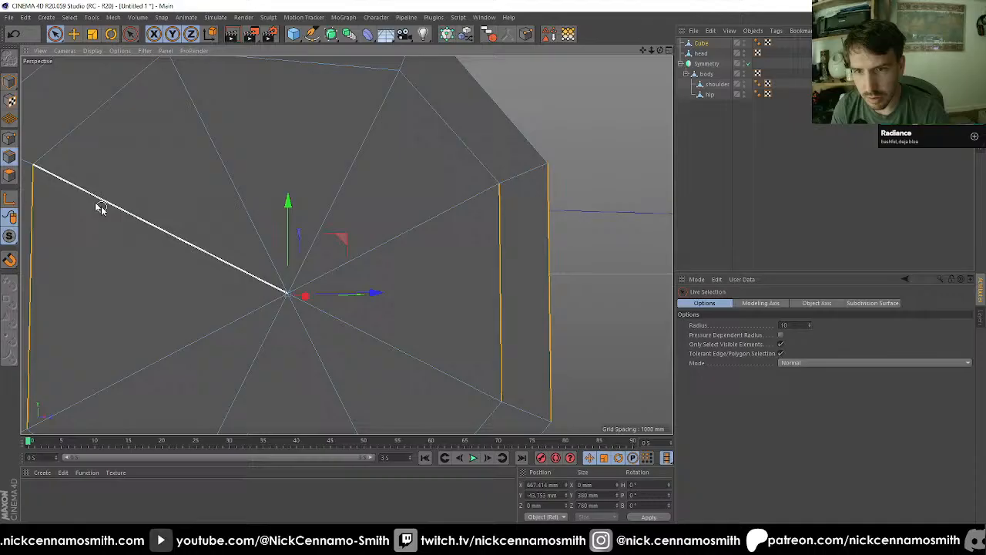
click(9, 139)
click(288, 292)
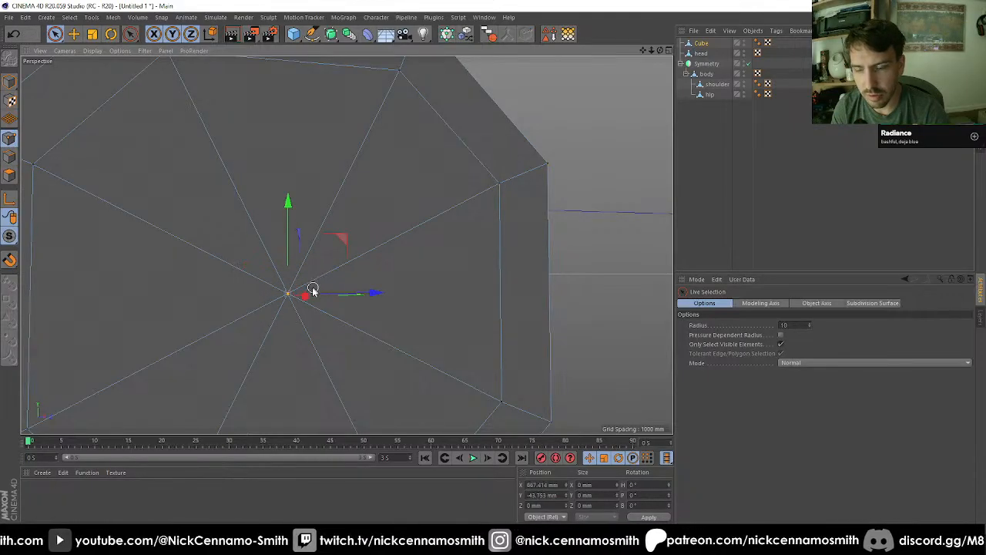
key(m)
key(q)
Step: Cut the four vertical side edges of the end rim at 50% with Edge Cut and one subdivision
scroll(353, 280, down, 5)
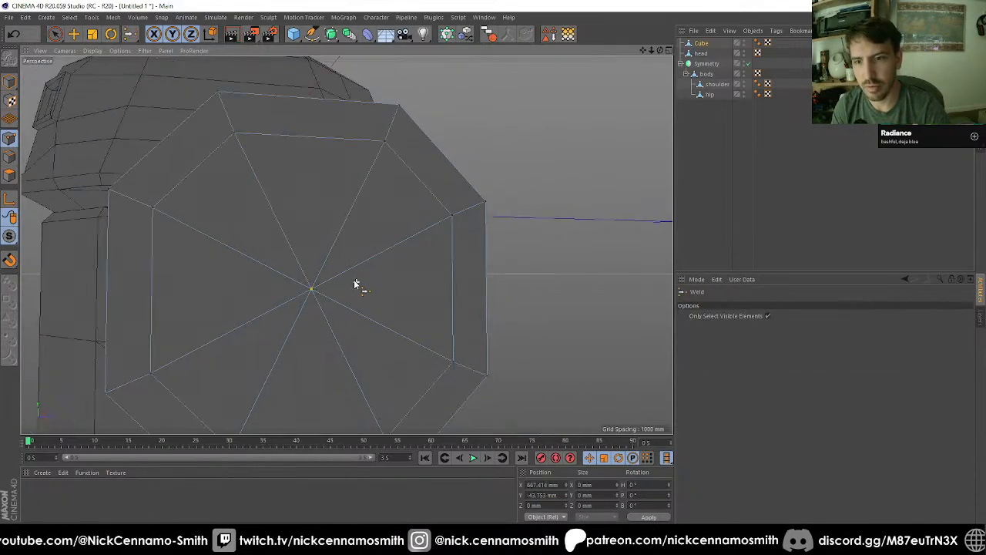
alt+drag(354, 280, 252, 232)
scroll(252, 233, down, 2)
alt+drag(336, 307, 277, 299)
click(10, 157)
key(m)
key(f)
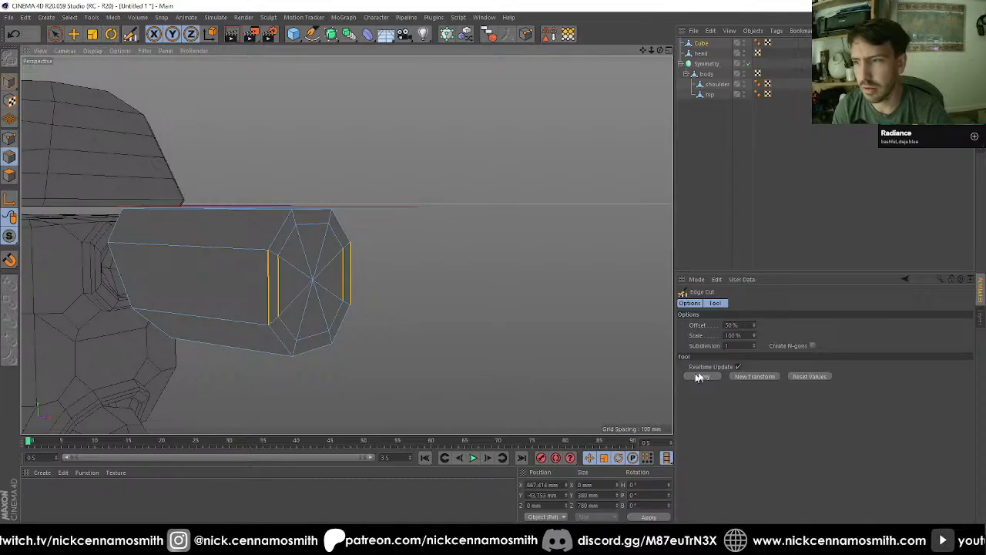
alt+drag(443, 342, 421, 306)
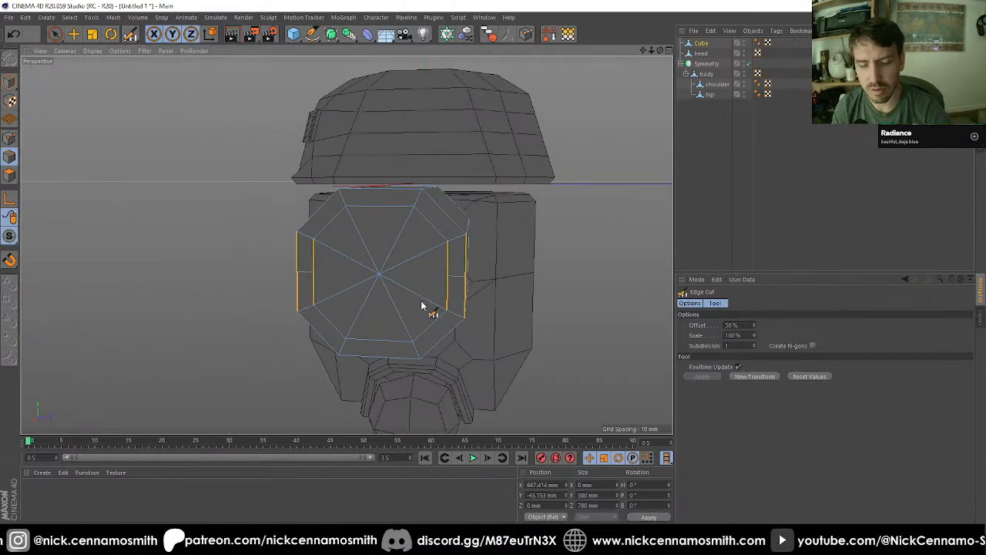
Step: Connect the new midpoints on both sides of the inset octagon to its centre with the Polygon Pen
key(m)
key(e)
click(313, 272)
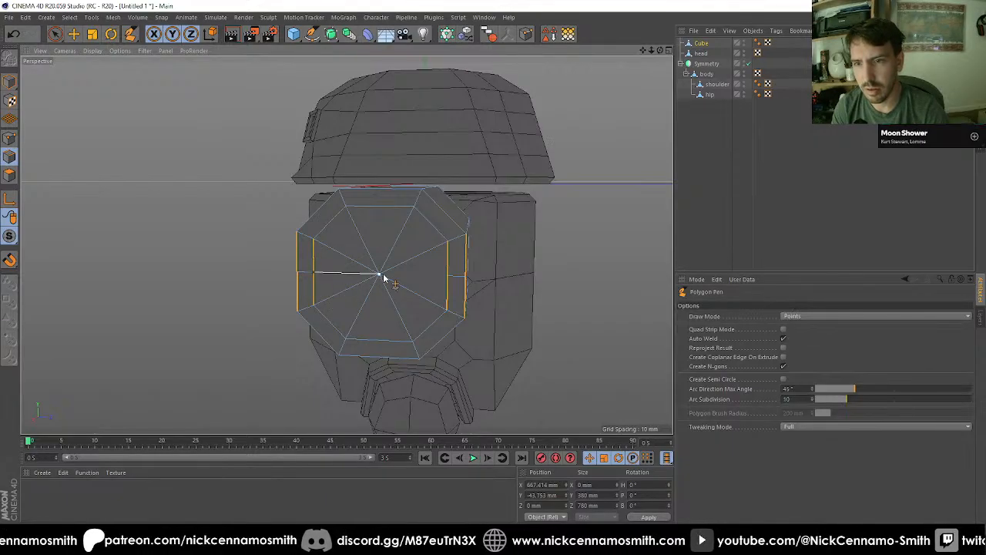
click(448, 275)
Step: Select the upper half of the end rim's polygons and extrude them outward about 232 mm
scroll(475, 323, down, 2)
alt+drag(478, 328, 394, 298)
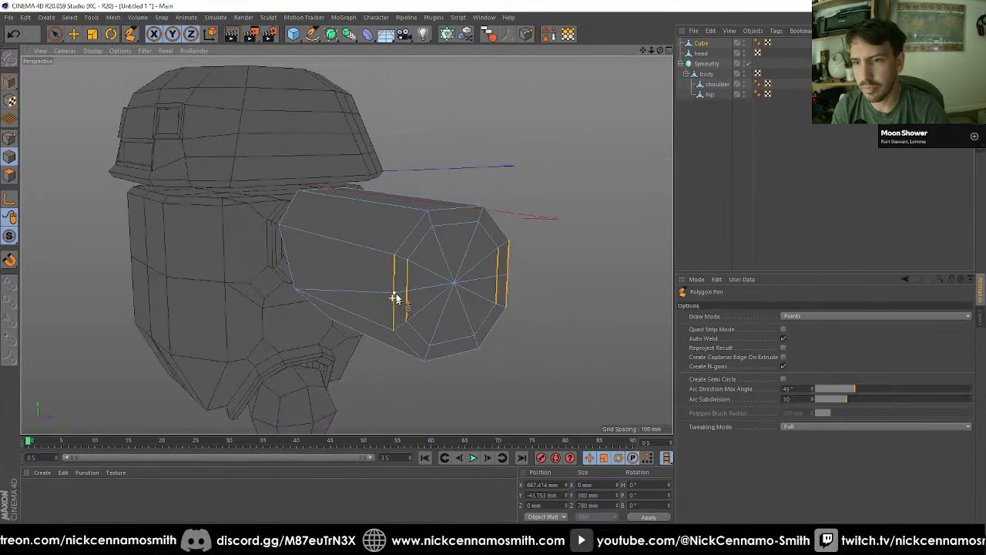
click(9, 177)
click(55, 34)
mouse_move(485, 316)
ctrl+mouse_down()
mouse_move(409, 315)
mouse_move(462, 306)
mouse_move(438, 346)
ctrl+mouse_up()
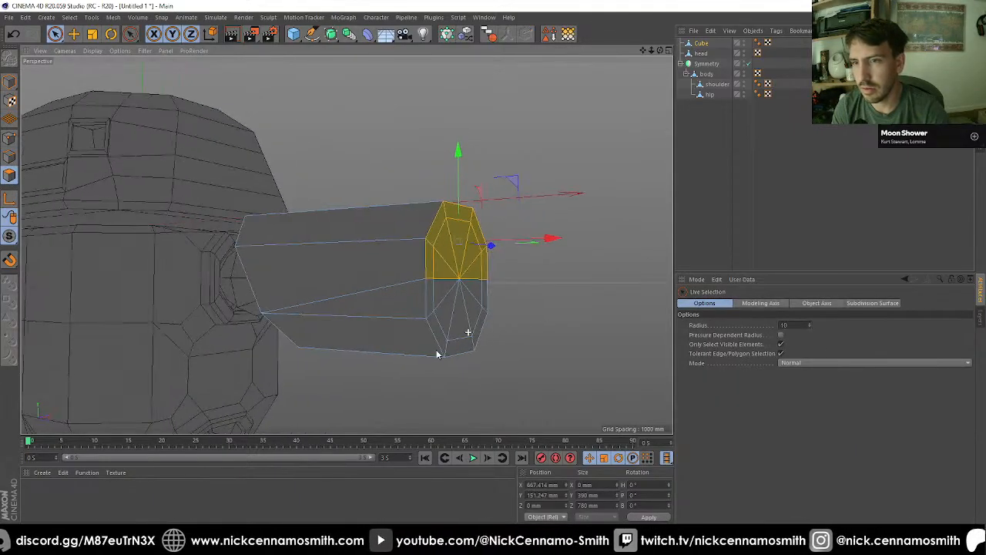
ctrl+drag(458, 308, 463, 282)
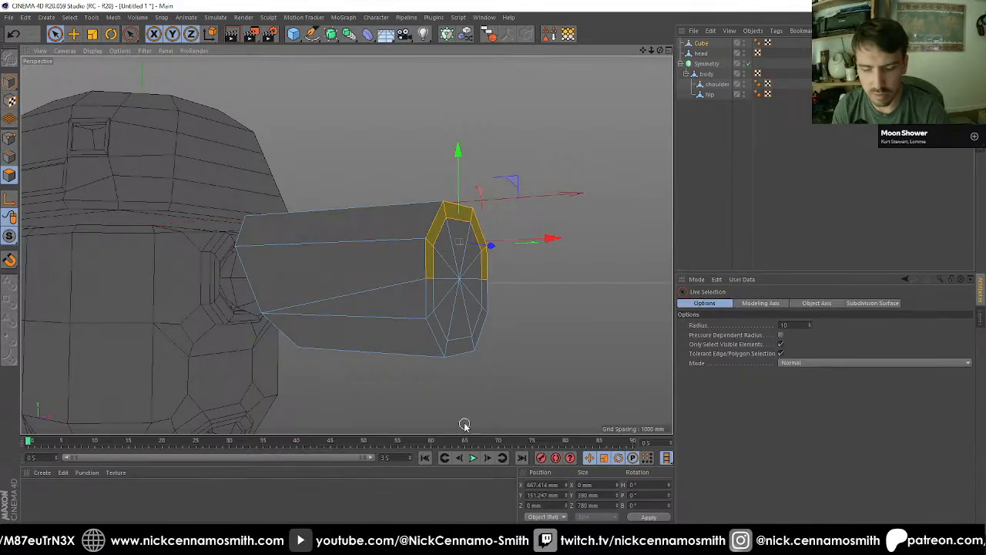
key(d)
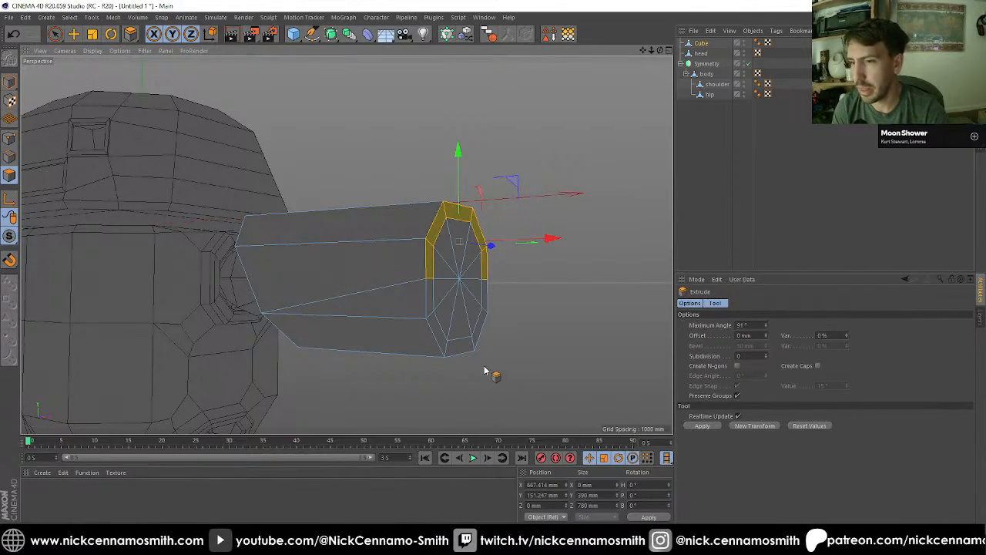
drag(484, 371, 603, 371)
alt+drag(441, 334, 354, 318)
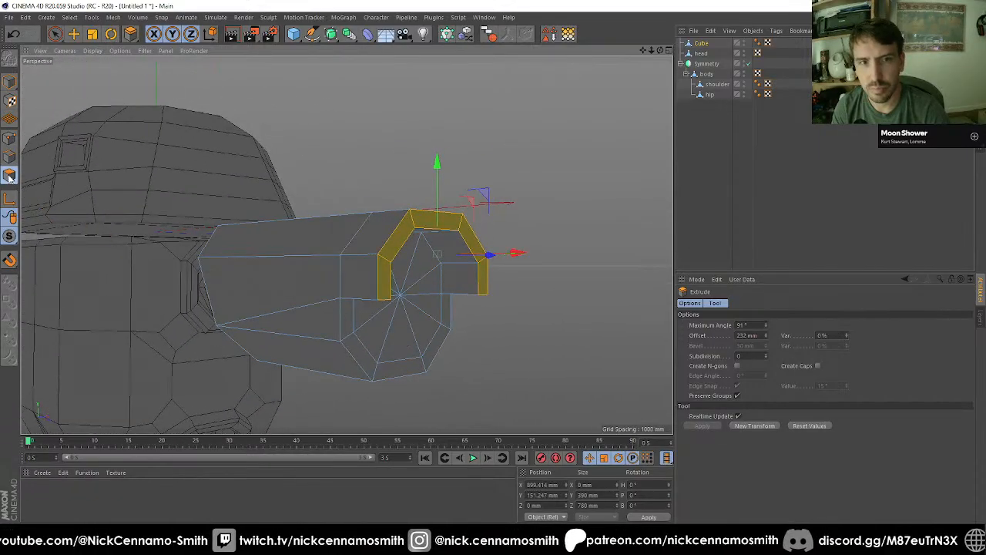
Step: Select the two lowest end faces of the extruded half rim and move them back 100 mm along X
key(space)
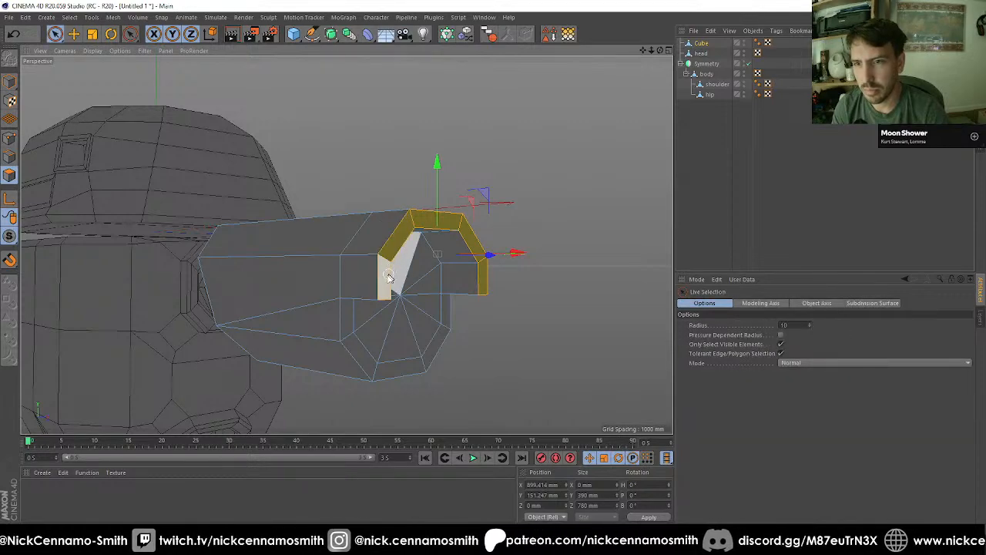
click(385, 279)
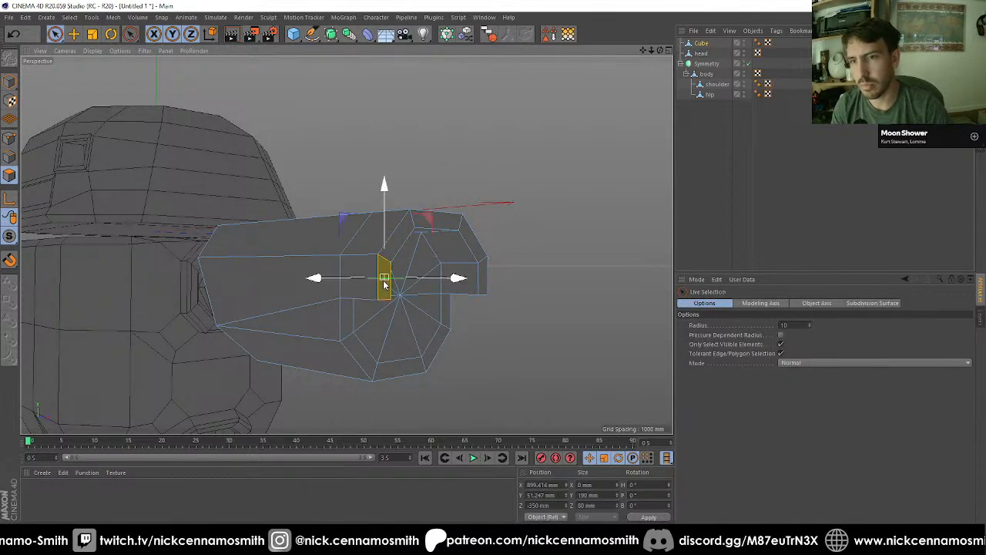
shift+click(485, 279)
alt+drag(472, 328, 426, 318)
drag(494, 272, 475, 271)
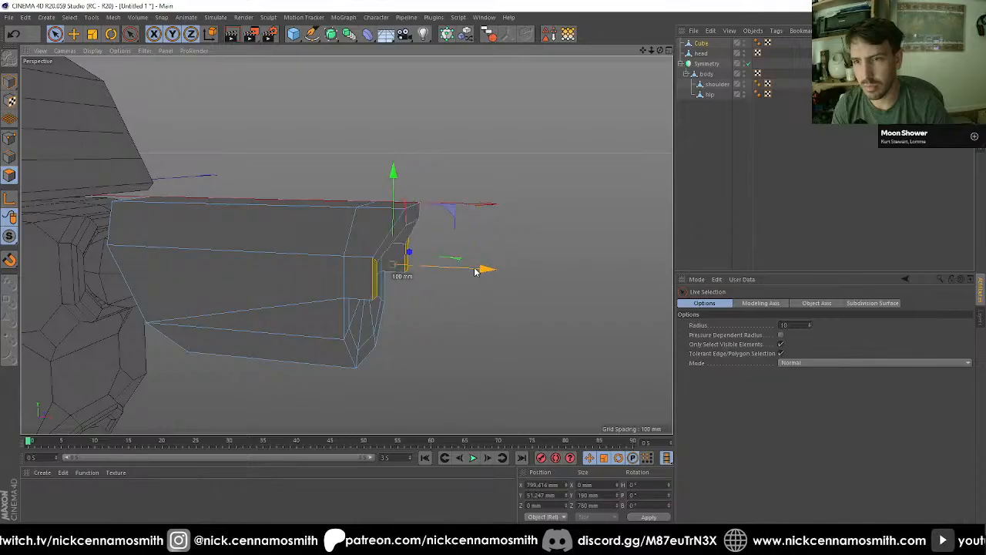
Step: Select the four short edges at the upper corners of the extruded rim and move them outward 100 mm along X
click(8, 155)
alt+drag(382, 264, 398, 236)
click(333, 233)
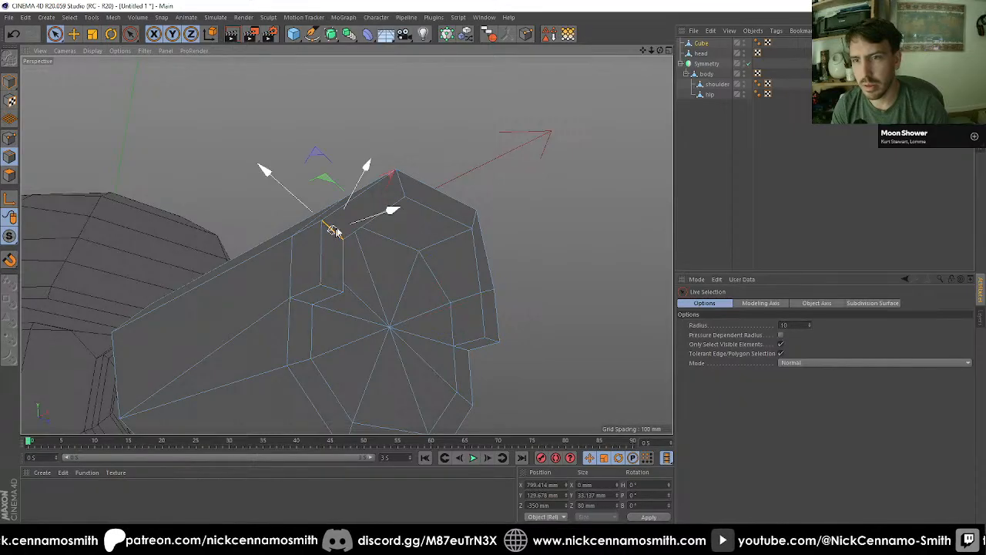
shift+click(400, 182)
shift+click(472, 218)
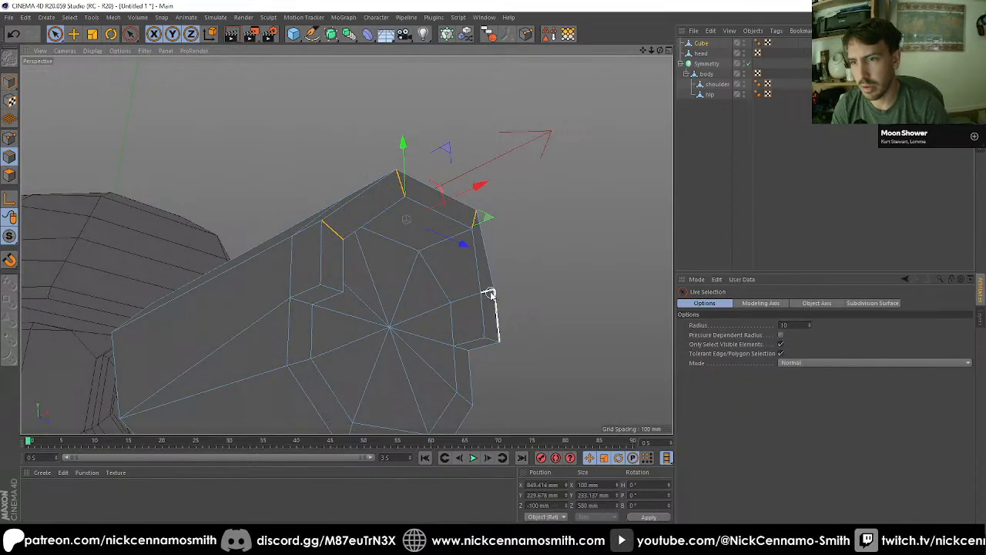
shift+click(486, 294)
alt+drag(487, 308, 450, 265)
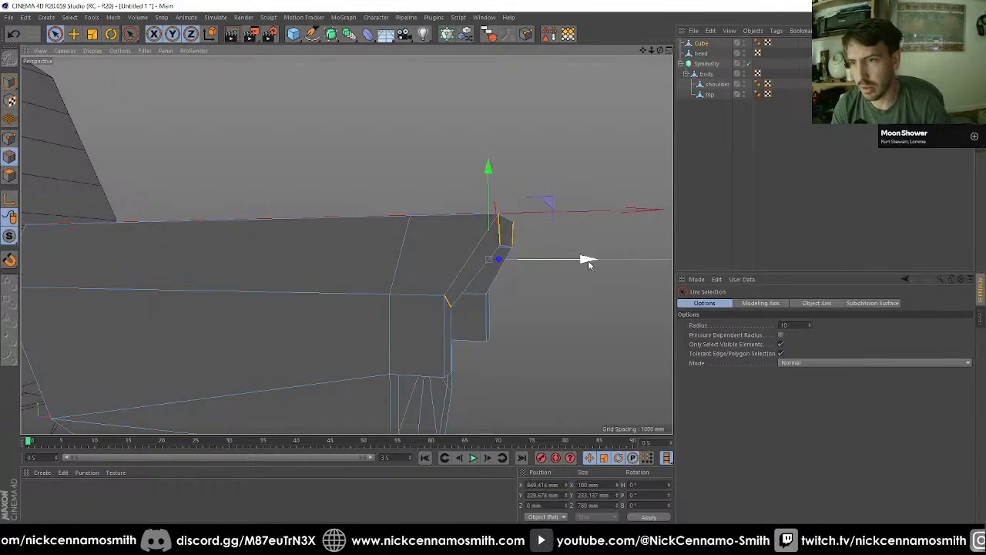
drag(588, 262, 274, 254)
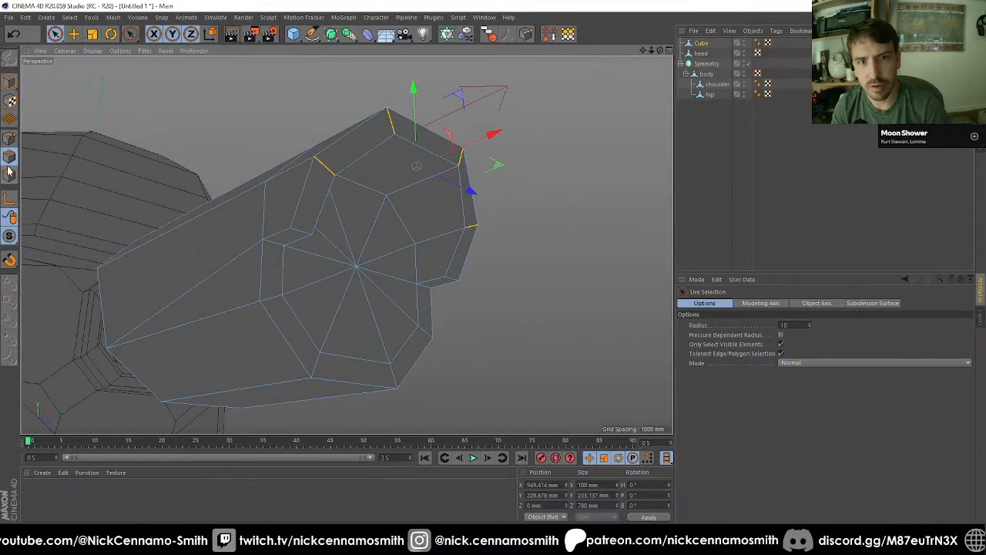
Step: Delete the underside faces of the extruded rim and the rim faces directly below them on both sides
click(9, 174)
click(271, 254)
alt+drag(271, 254, 474, 220)
shift+click(468, 189)
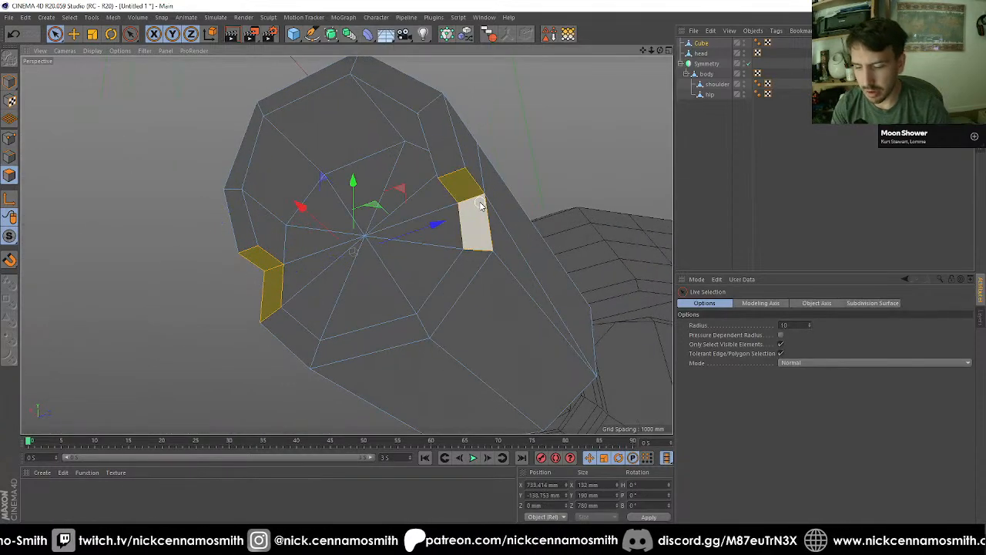
key(ctrl+shift+a)
Step: Draw two edges with the Polygon Pen joining the extruded rim's lower corners to the rim corners below the deleted faces
key(m)
key(e)
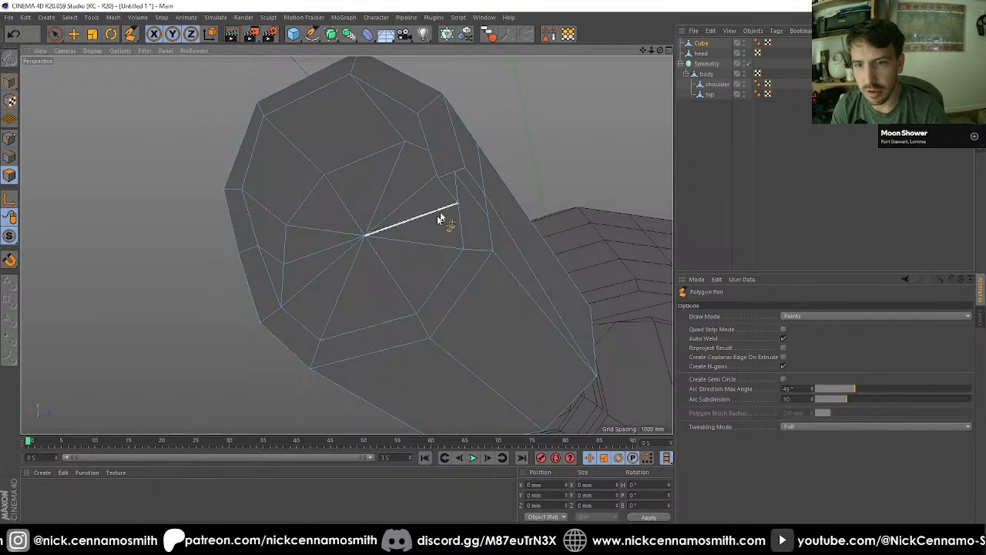
click(440, 180)
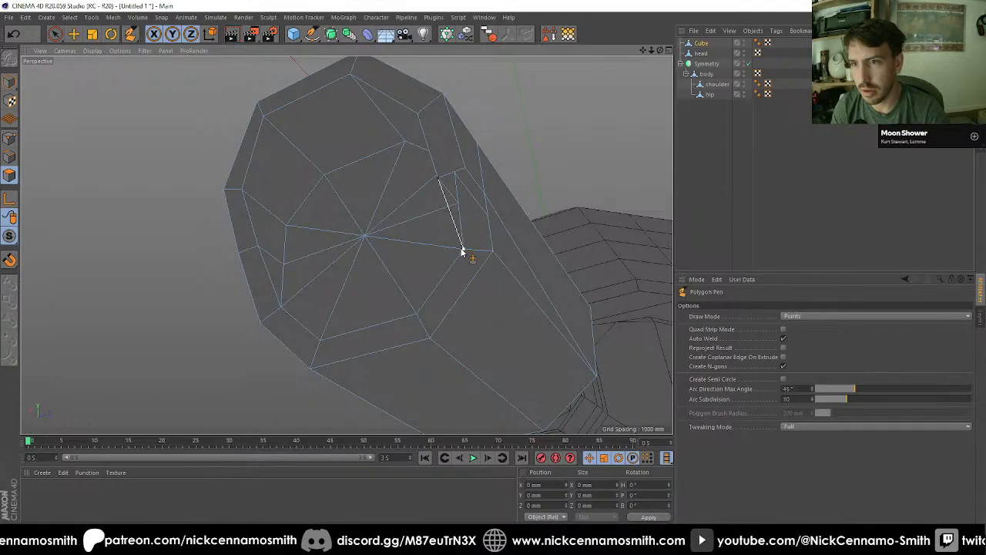
click(462, 250)
click(465, 170)
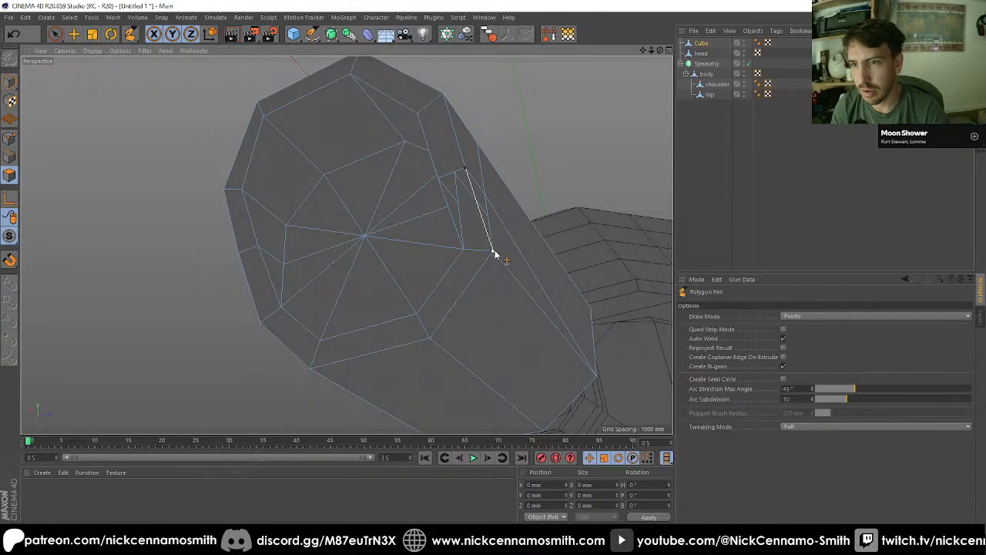
click(493, 252)
Step: Fill the open gaps on the sides of the arm's end with Close Polygon Hole
mouse_move(468, 234)
alt+mouse_down()
mouse_move(336, 206)
mouse_move(478, 187)
mouse_move(529, 192)
alt+mouse_up()
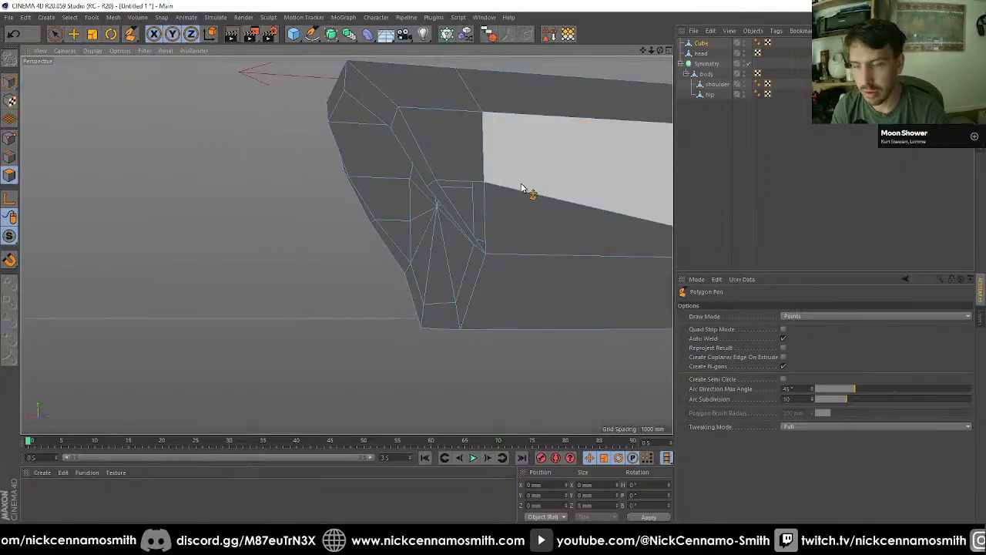
key(m)
key(d)
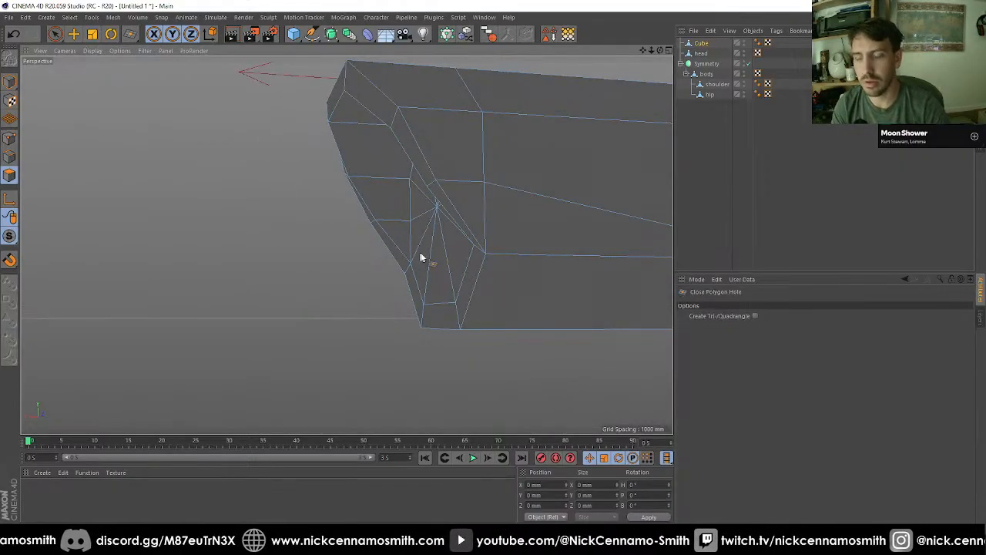
alt+drag(396, 241, 175, 246)
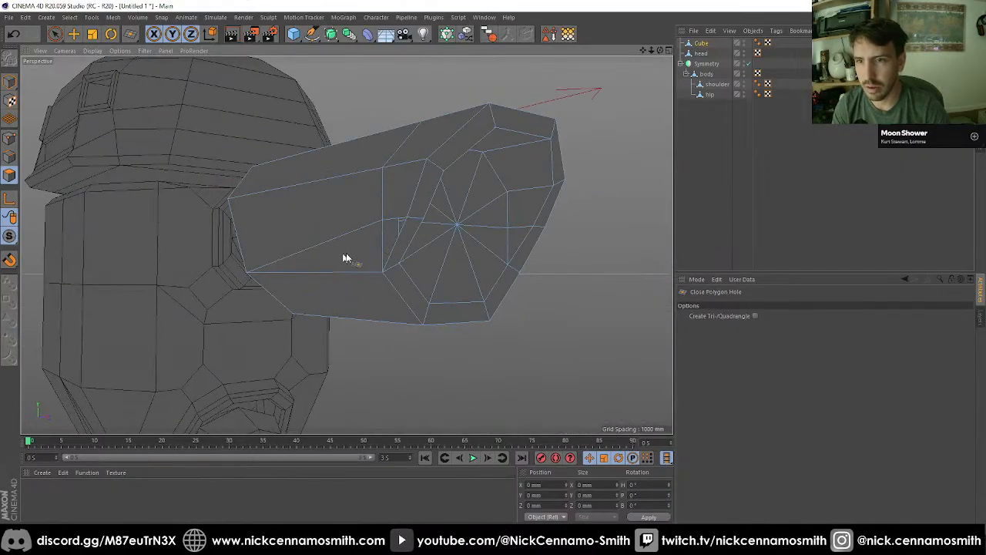
click(397, 242)
scroll(293, 216, down, 3)
mouse_move(350, 231)
alt+mouse_down()
mouse_move(567, 224)
mouse_move(517, 202)
mouse_move(593, 255)
mouse_move(568, 227)
mouse_move(537, 223)
mouse_move(455, 164)
mouse_move(356, 194)
mouse_move(380, 174)
mouse_move(463, 165)
mouse_move(466, 172)
mouse_move(356, 195)
mouse_move(326, 169)
mouse_move(333, 184)
mouse_move(390, 173)
mouse_move(268, 167)
mouse_move(391, 219)
mouse_move(362, 248)
mouse_move(260, 233)
mouse_move(362, 235)
mouse_move(350, 206)
mouse_move(365, 221)
mouse_move(295, 232)
mouse_move(319, 198)
mouse_move(378, 248)
mouse_move(392, 221)
mouse_move(437, 192)
mouse_move(385, 165)
mouse_move(301, 144)
alt+mouse_up()
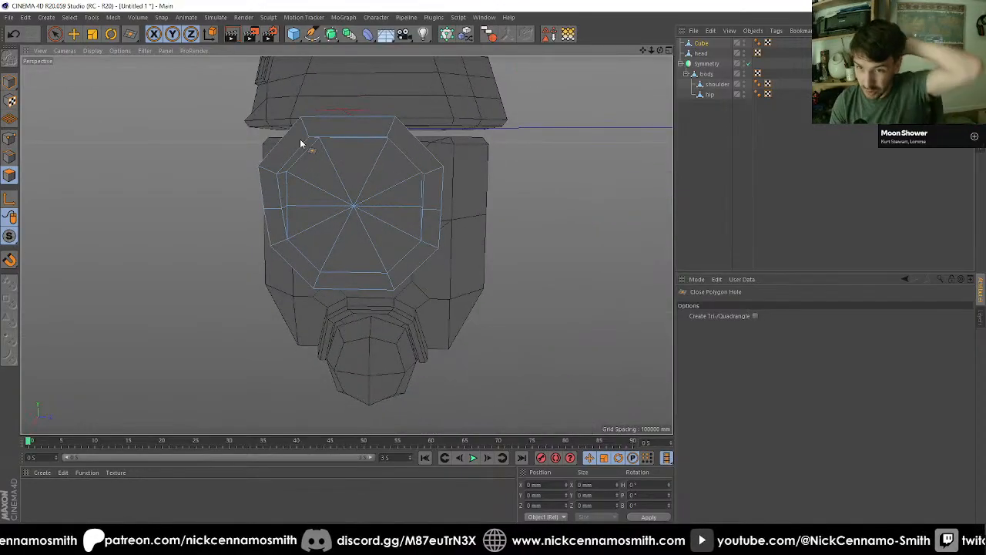
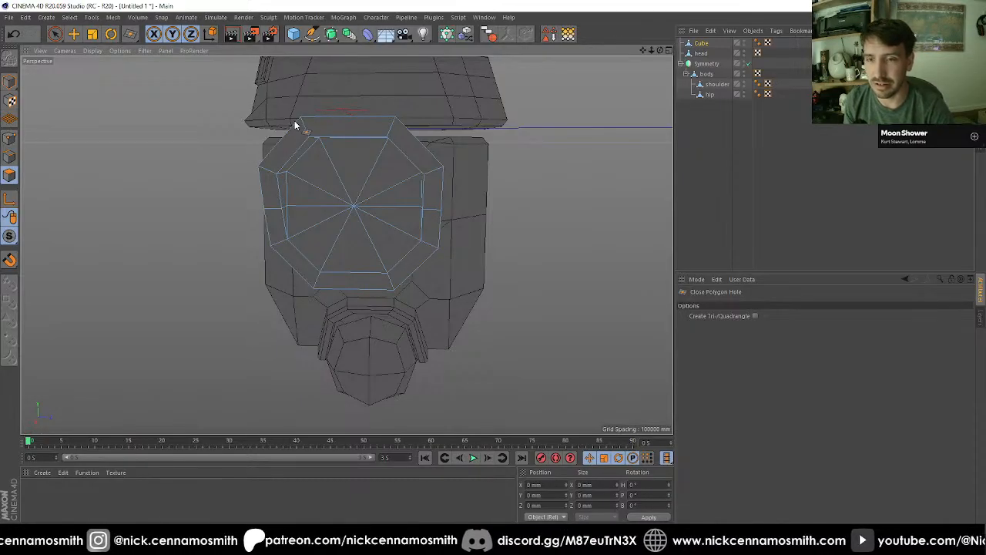
Step: Select all recessed faces at the arm's shoulder end and inset them 133 mm with Extrude Inner
scroll(335, 145, down, 2)
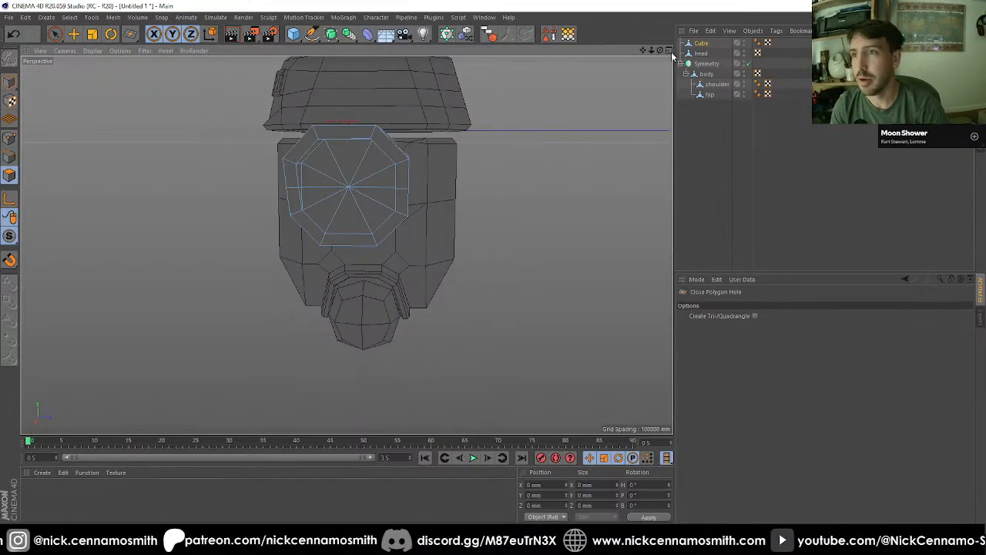
mouse_move(659, 50)
mouse_down()
mouse_move(716, 77)
mouse_move(740, 73)
mouse_move(670, 54)
mouse_up()
drag(347, 244, 513, 246)
drag(659, 50, 703, 40)
scroll(348, 145, up, 2)
alt+drag(206, 191, 104, 125)
scroll(104, 125, up, 2)
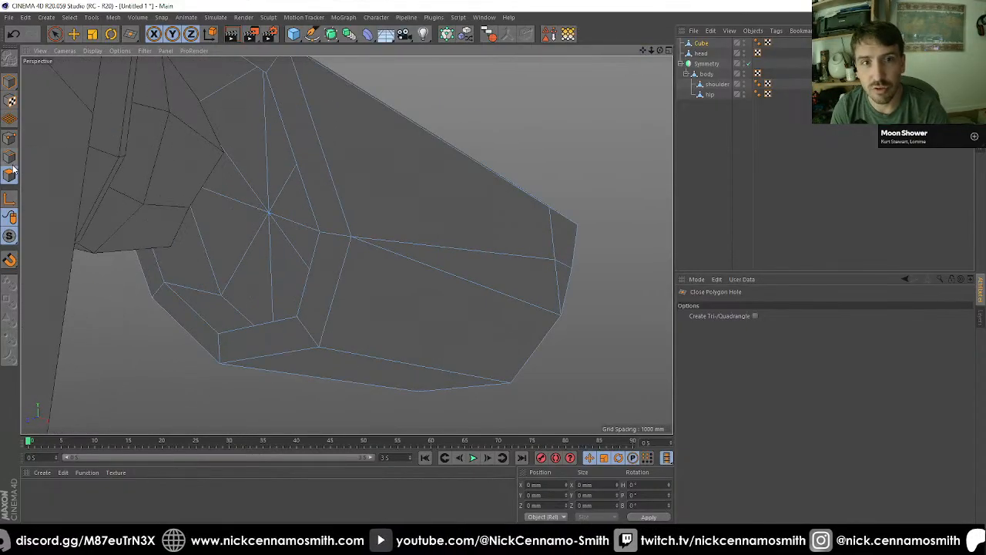
key(space)
drag(288, 218, 270, 222)
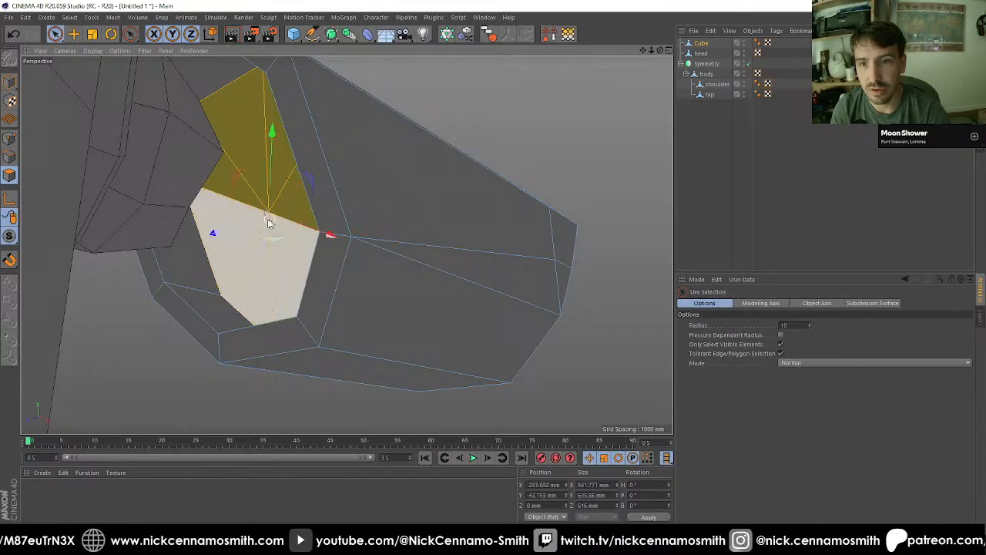
drag(10, 241, 44, 270)
scroll(370, 250, down, 2)
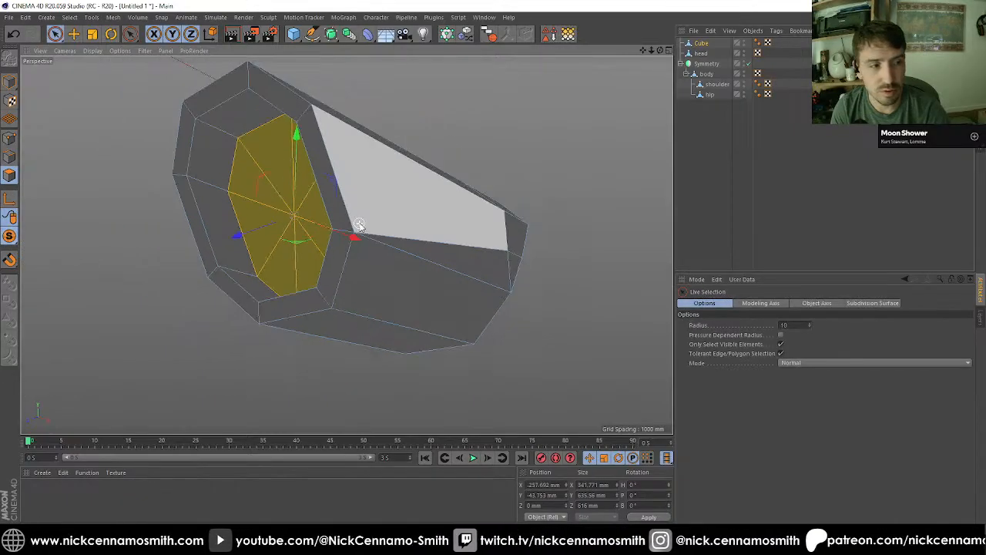
alt+drag(382, 266, 368, 214)
key(i)
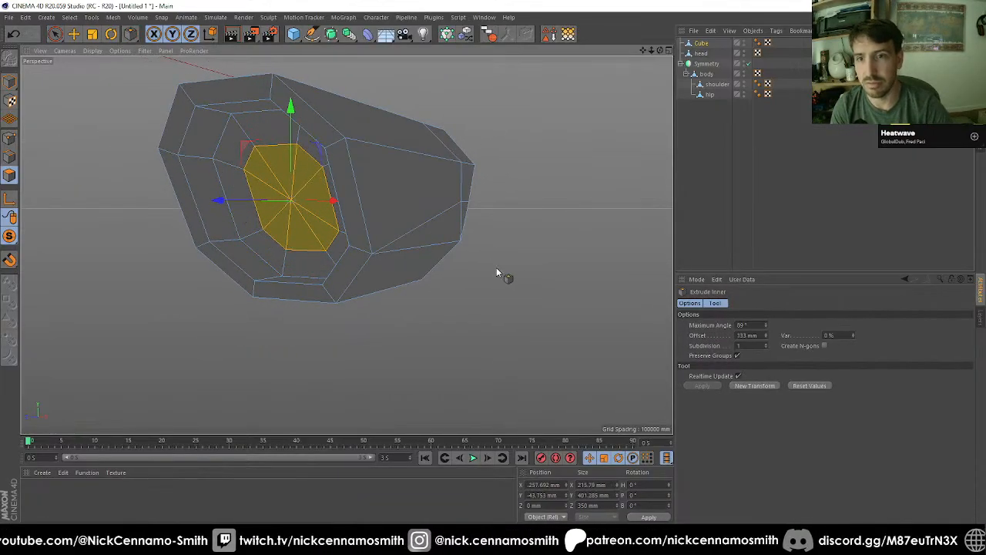
Step: Flatten the inset faces by setting their size to 0 mm in X and 350 mm in Y
alt+drag(498, 273, 375, 260)
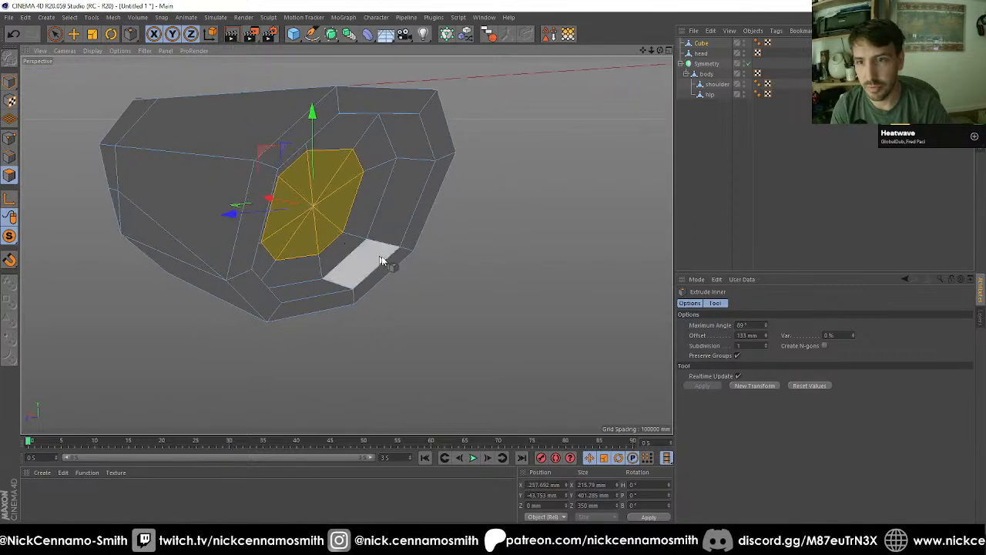
click(598, 485)
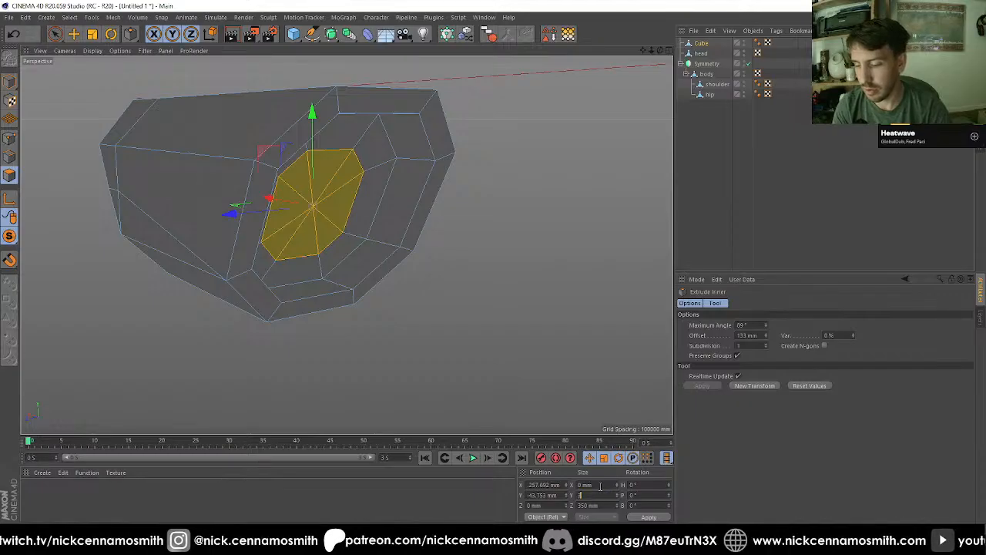
key(Return)
key(x)
drag(449, 327, 293, 205)
key(x)
key(ctrl+z)
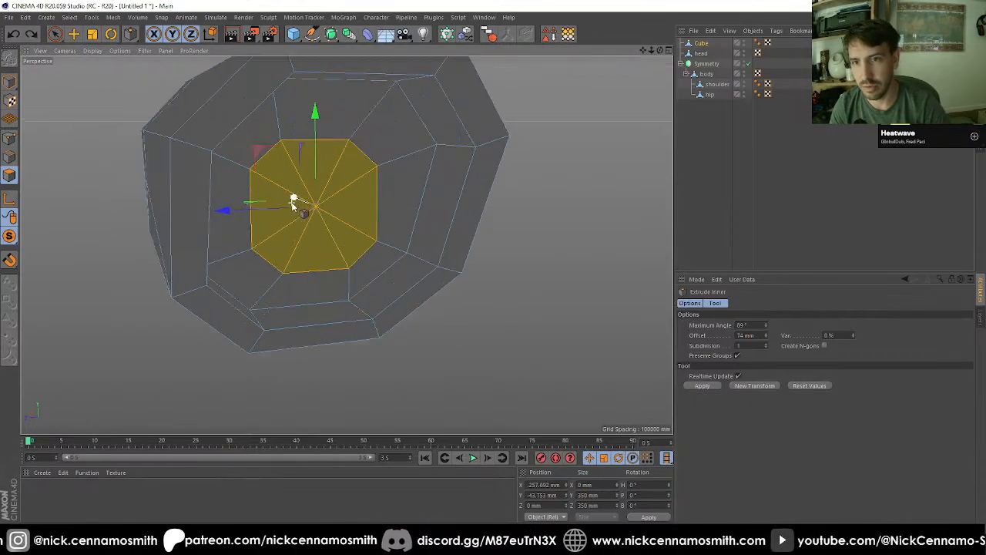
alt+drag(346, 179, 419, 189)
key(t)
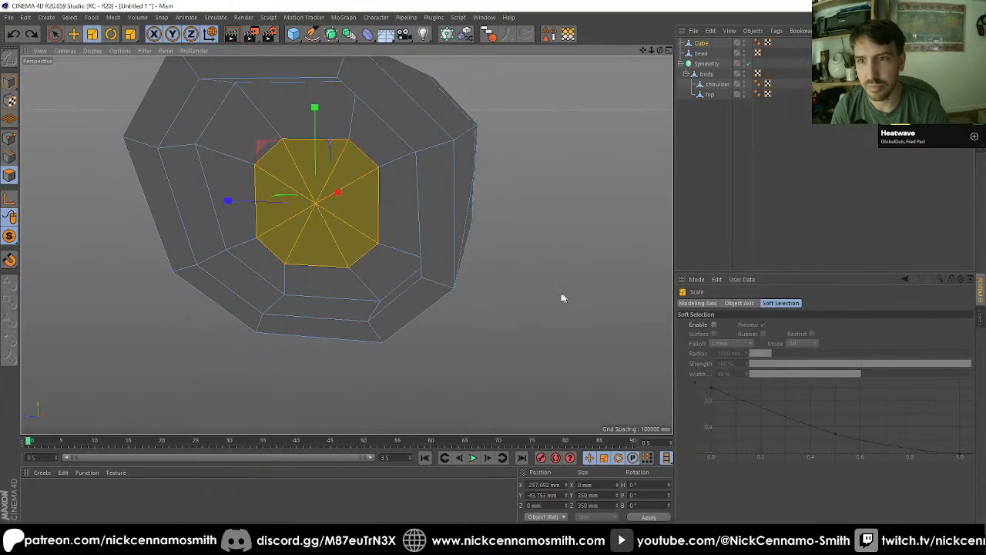
mouse_move(561, 297)
mouse_down()
mouse_move(348, 290)
mouse_move(554, 280)
mouse_up()
key(ctrl+z)
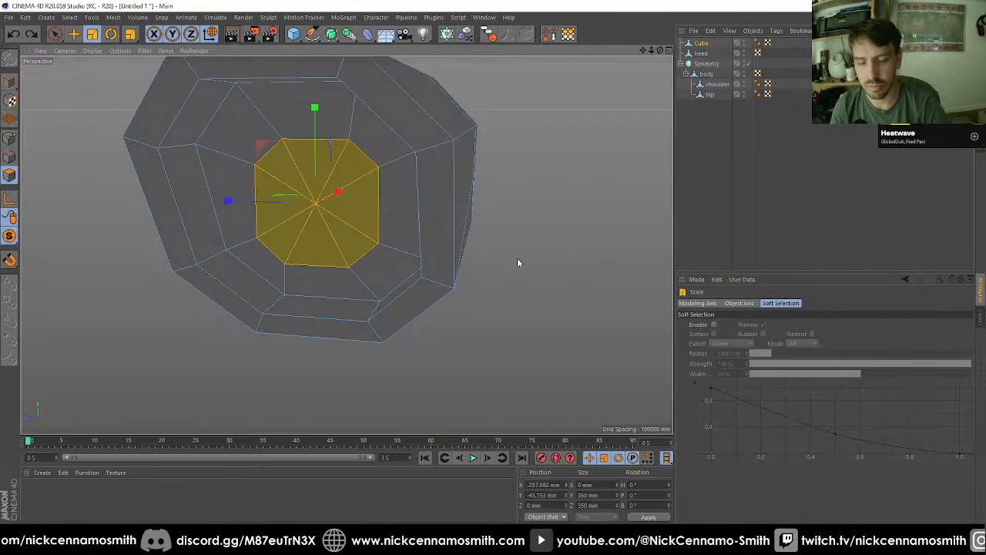
Step: Extrude the flattened octagonal faces out of the arm socket toward the shoulder ball, using the front view
key(d)
drag(10, 236, 75, 255)
alt+drag(216, 253, 306, 258)
middle_click(312, 256)
middle_click(336, 252)
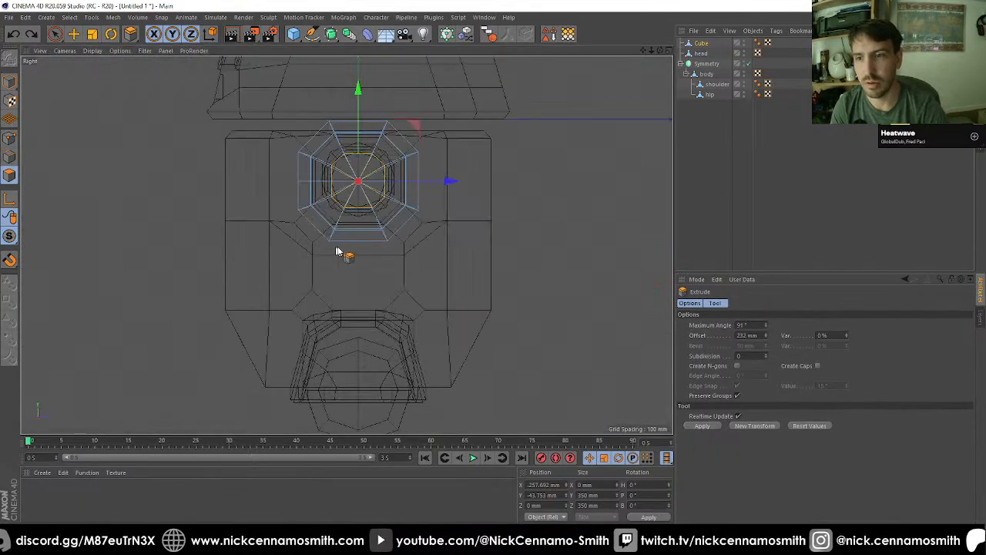
key(F4)
scroll(379, 237, up, 3)
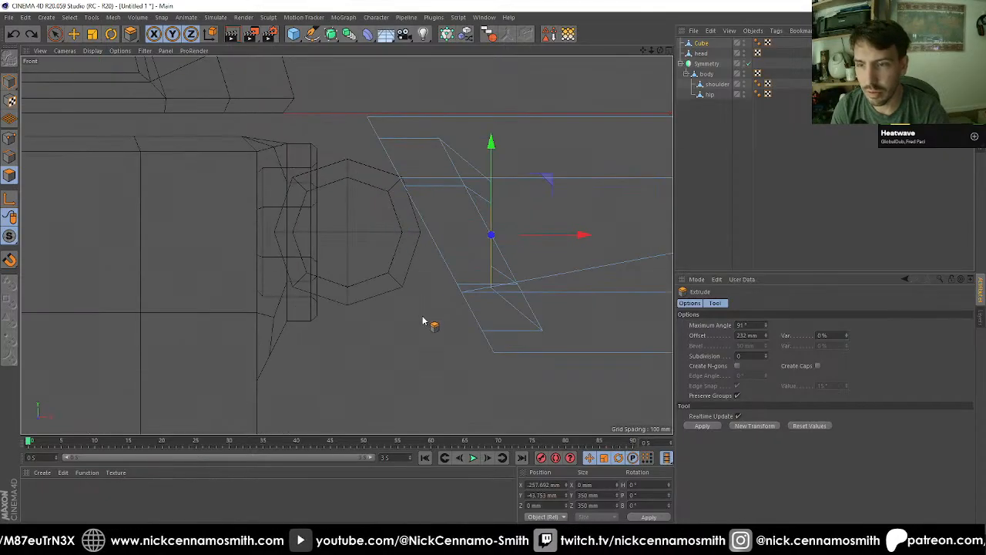
drag(399, 367, 616, 367)
Step: Move the extruded shaft's end along X and snap it to the shoulder ball's vertical centre line
key(e)
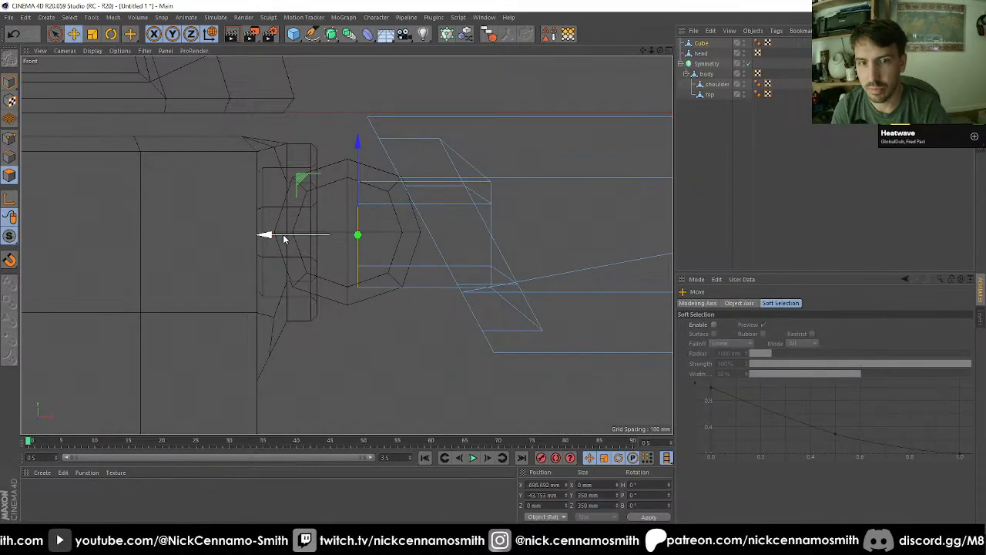
drag(289, 239, 281, 238)
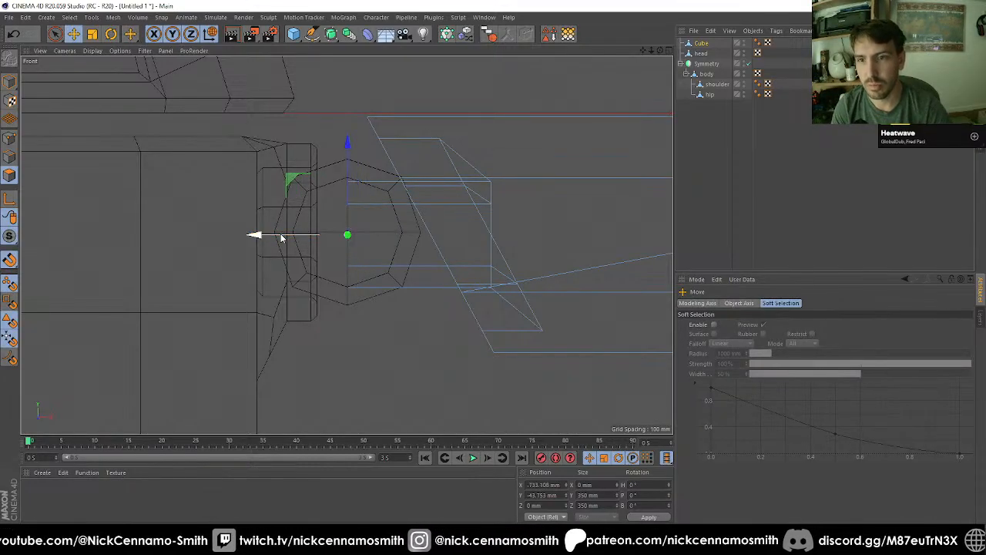
alt+middle_drag(470, 282, 450, 284)
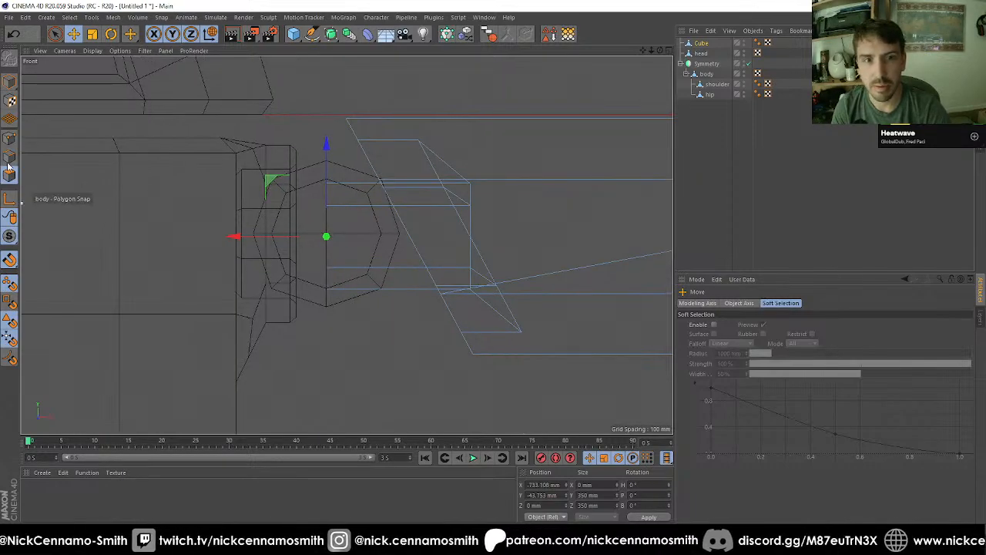
Step: Select the loop of faces around the new shaft and scale it to 60% in Y and Z only
key(u)
key(l)
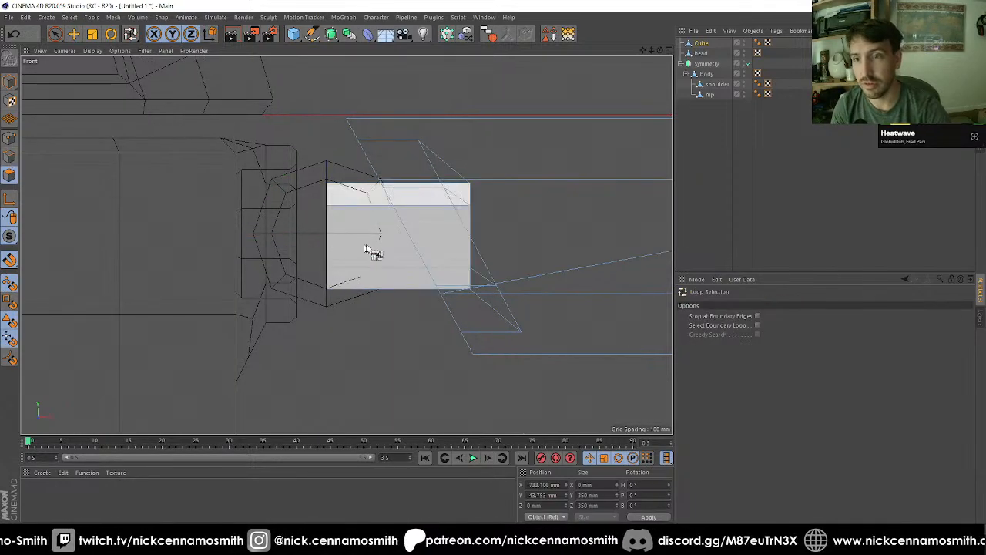
click(372, 236)
key(t)
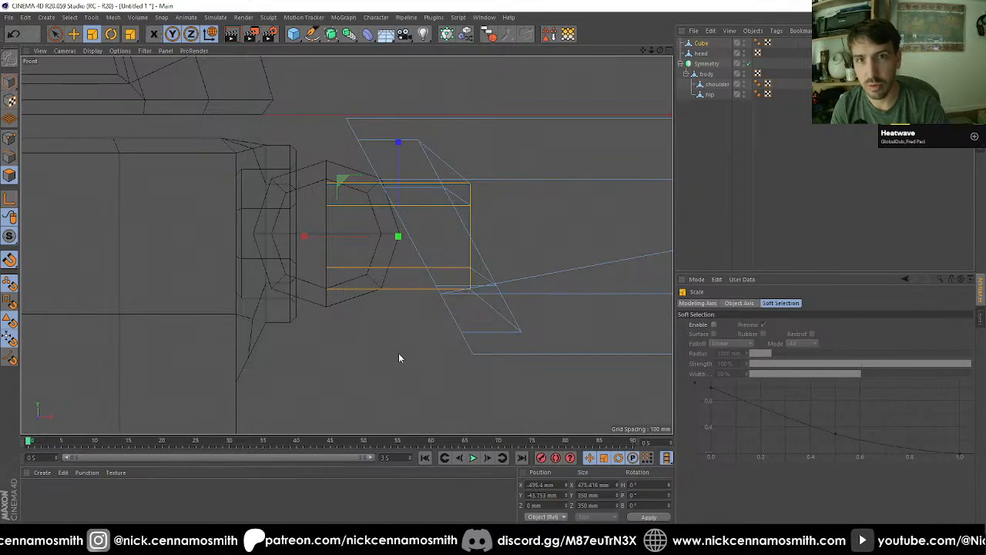
drag(391, 334, 205, 374)
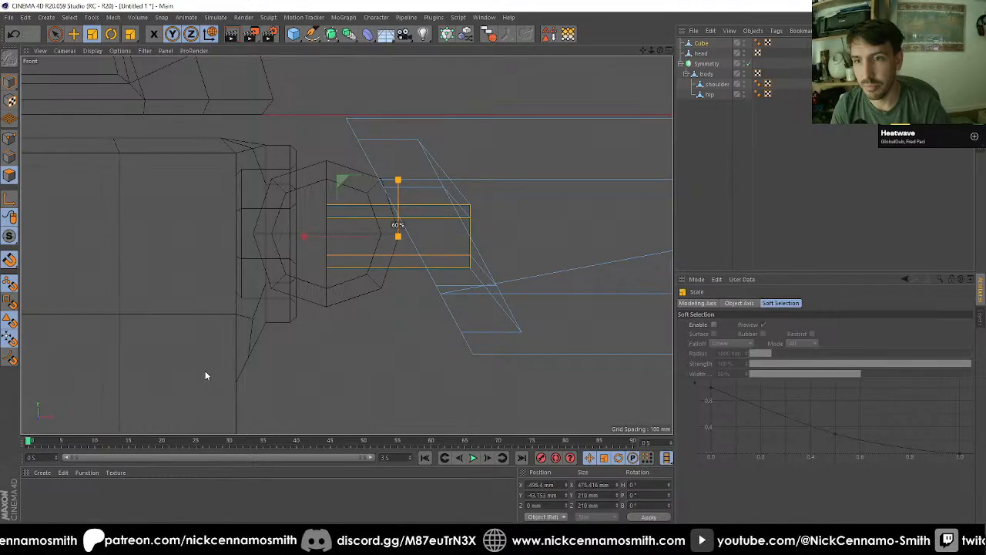
Step: Select the outer and inner edge loops of the rim at the arm's shoulder end and bevel them 20 mm
key(F1)
alt+drag(412, 277, 401, 286)
alt+right_drag(391, 276, 263, 242)
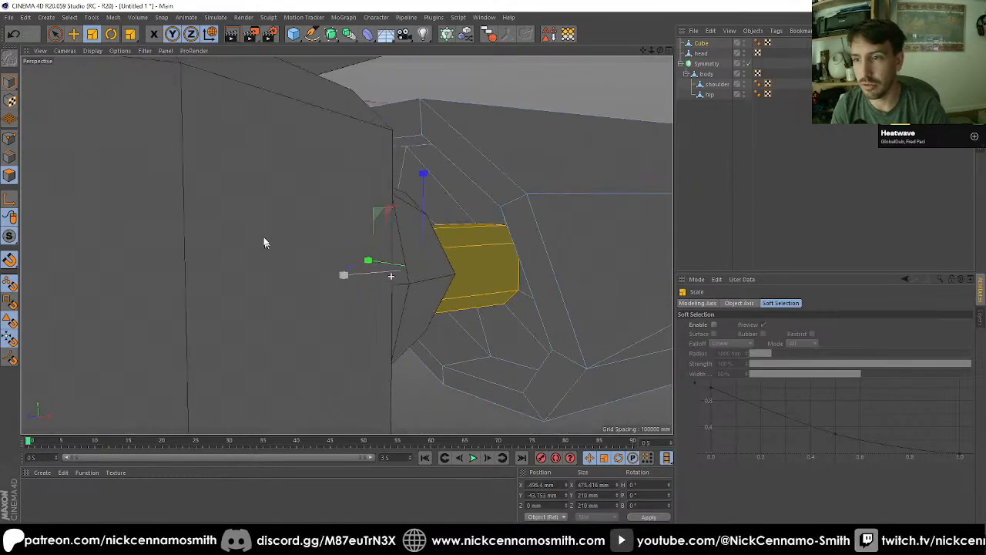
alt+drag(263, 243, 394, 228)
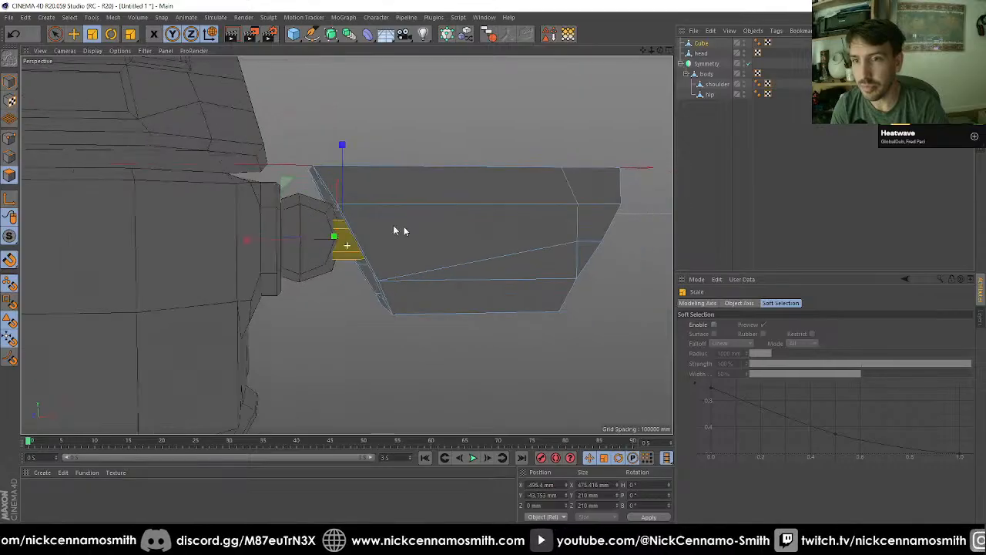
alt+right_drag(393, 228, 374, 220)
alt+drag(374, 221, 450, 202)
click(10, 157)
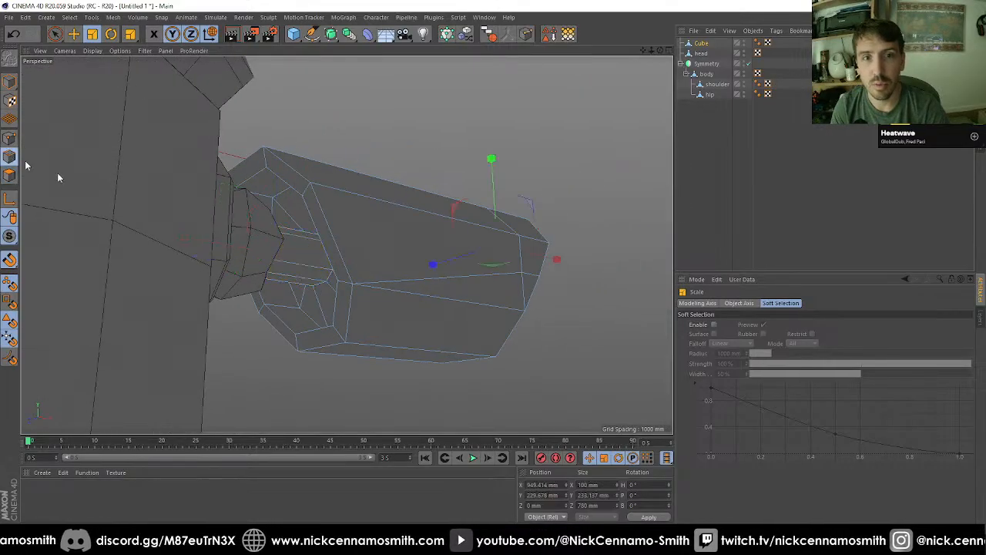
scroll(305, 247, up, 3)
key(u)
key(l)
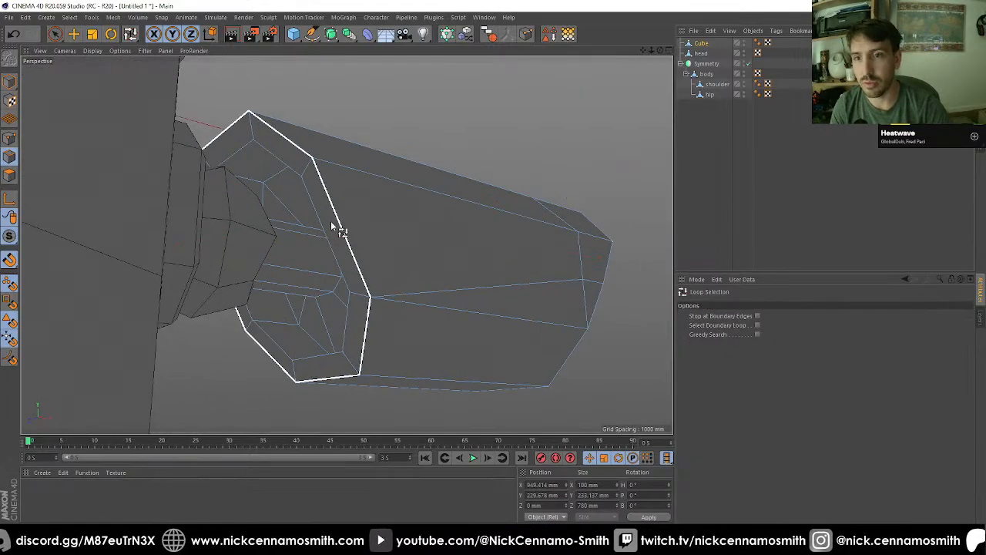
click(332, 228)
shift+click(342, 242)
alt+drag(341, 242, 359, 214)
key(m)
key(s)
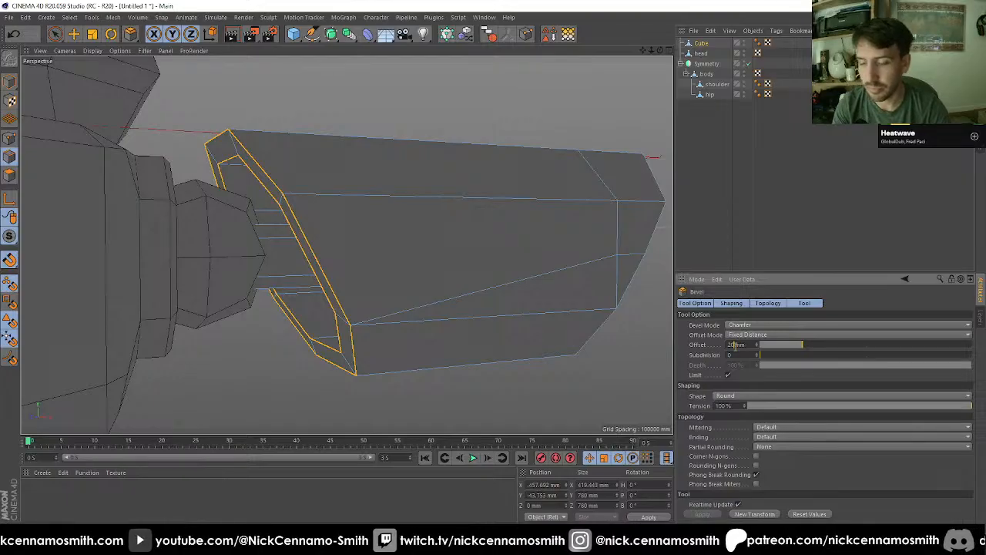
key(Return)
Step: Select the outer rim loop and the overhang's inner and recess edges at the arm's outer end and bevel them 20 mm
alt+drag(640, 314, 382, 298)
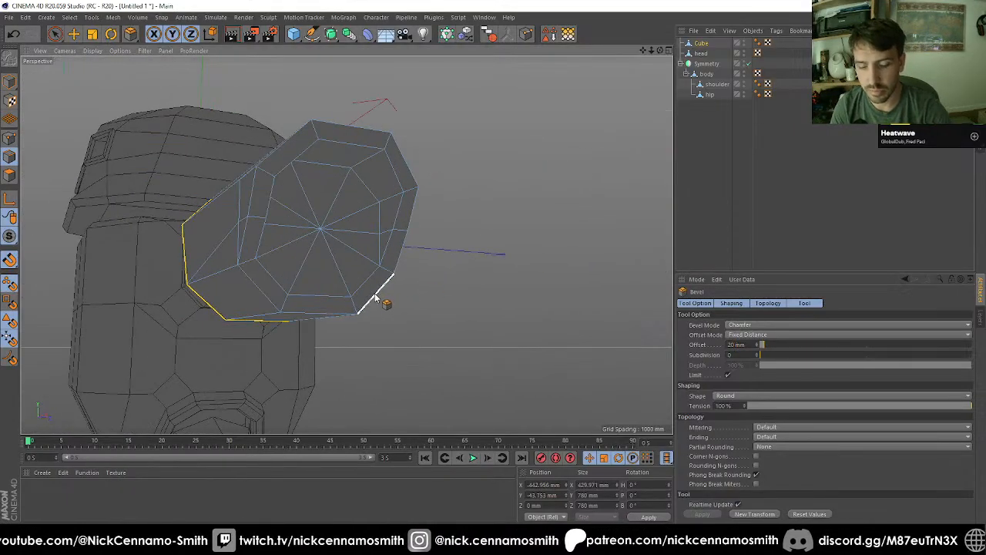
key(u)
key(l)
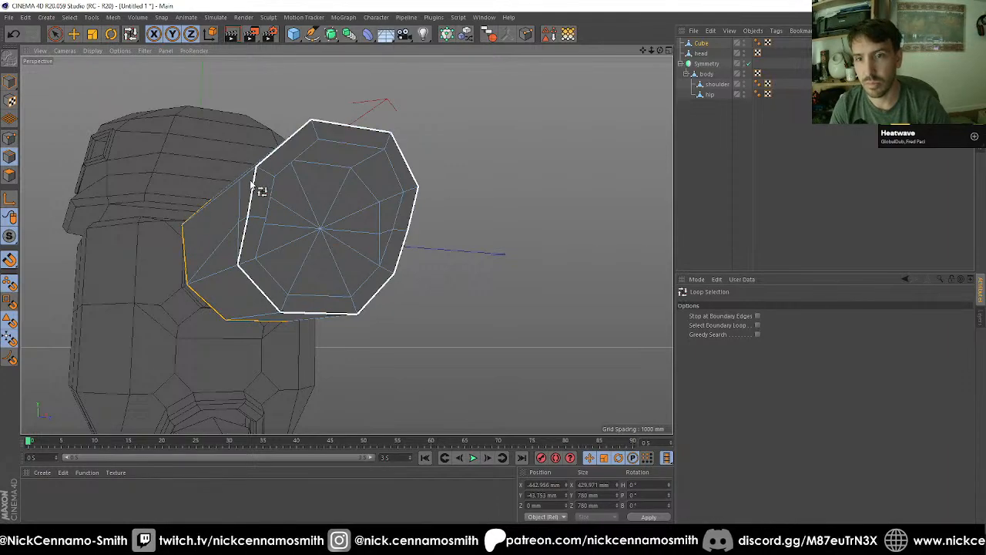
click(254, 189)
alt+drag(257, 194, 414, 209)
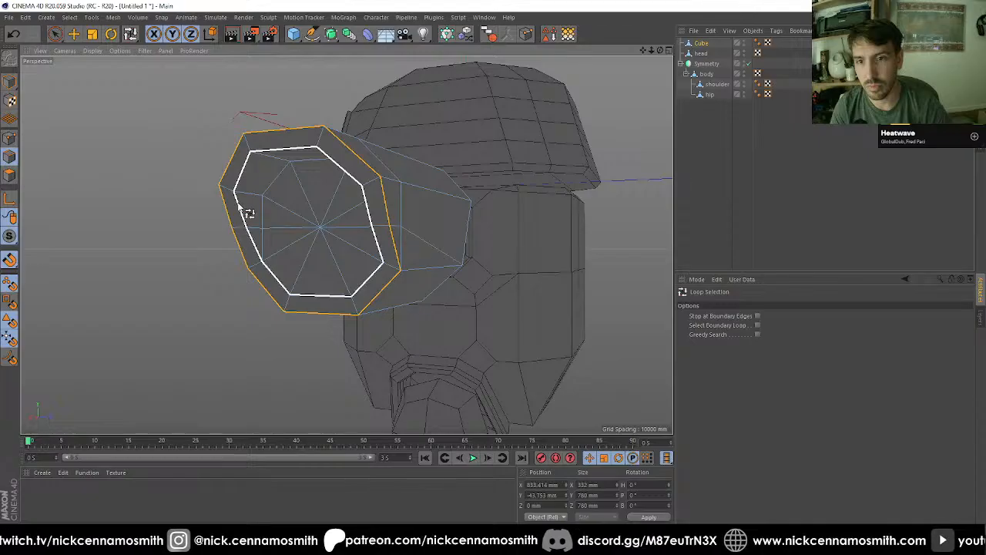
key(space)
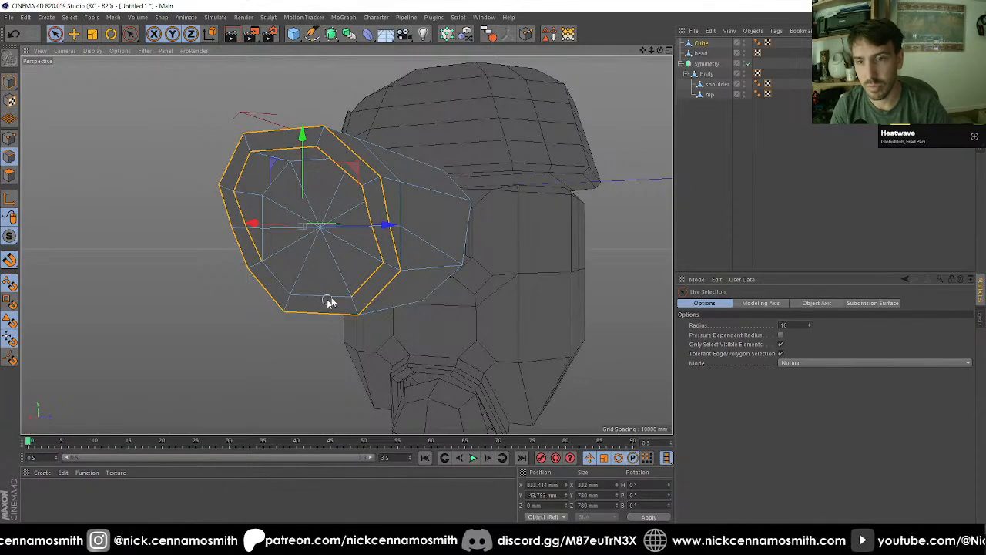
alt+drag(365, 276, 416, 266)
scroll(251, 215, up, 2)
shift+click(251, 249)
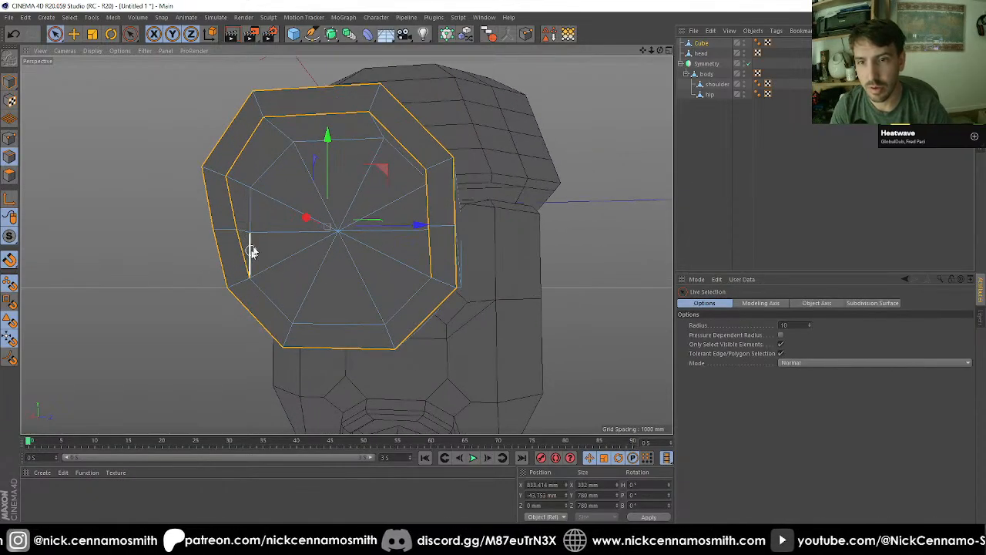
key(e)
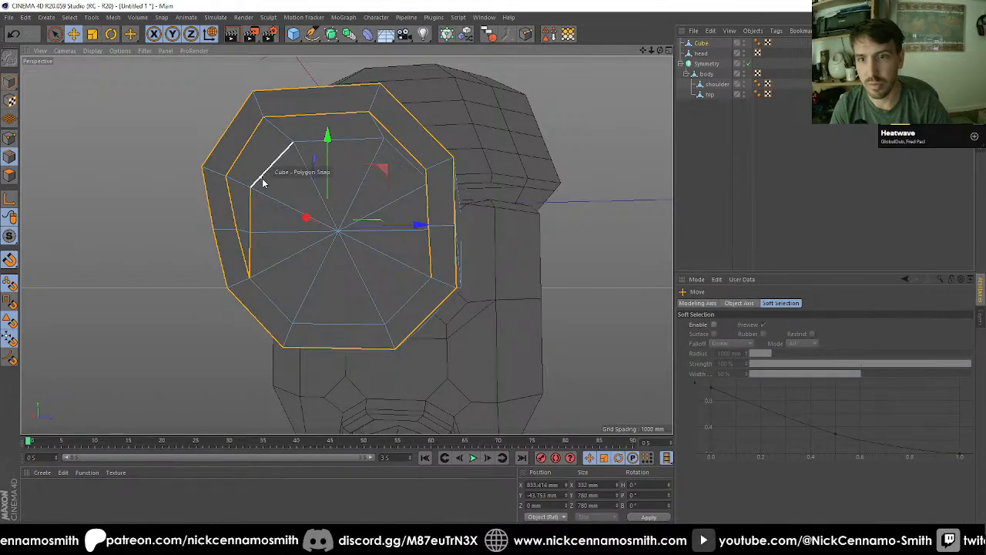
alt+drag(264, 182, 462, 264)
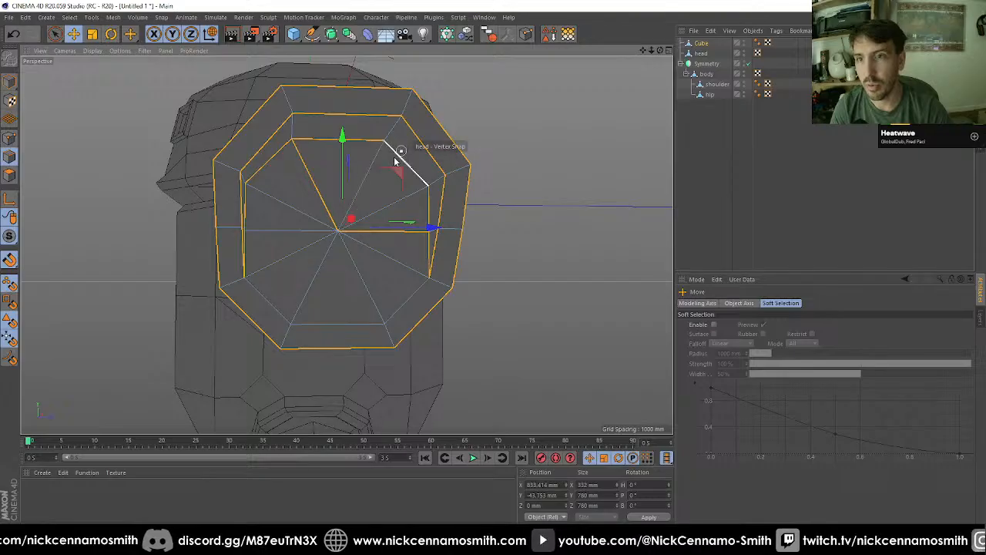
key(9)
alt+drag(351, 238, 356, 258)
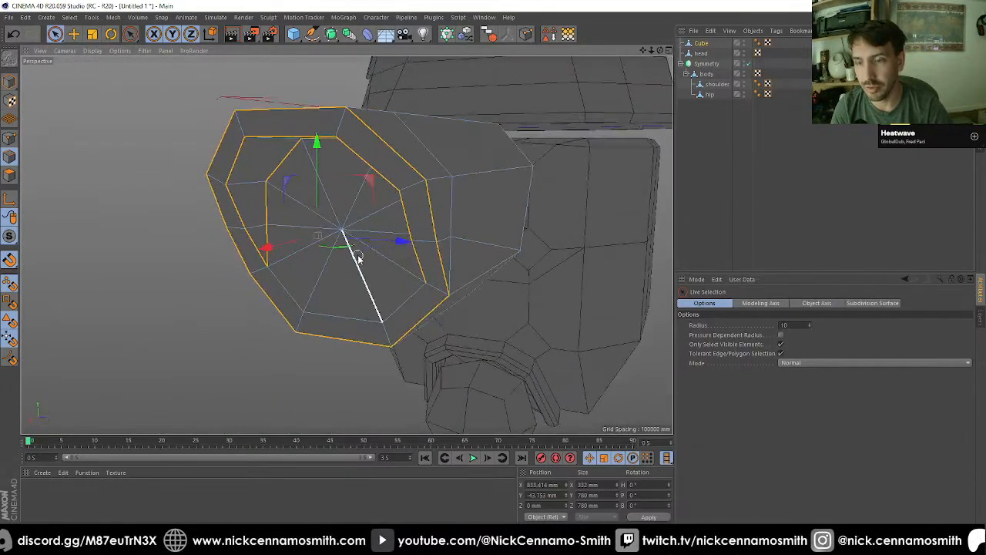
key(m)
key(s)
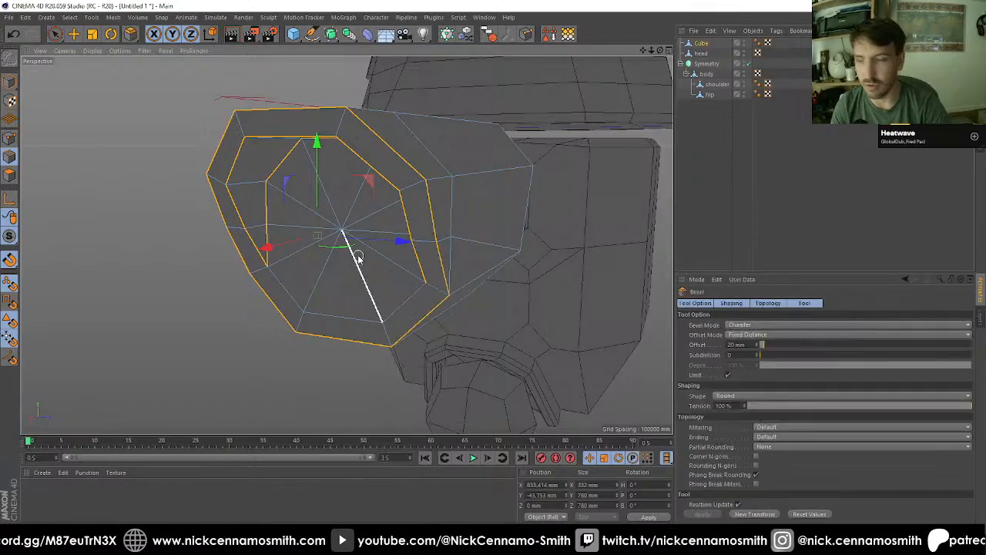
click(754, 515)
alt+drag(396, 297, 614, 252)
click(723, 210)
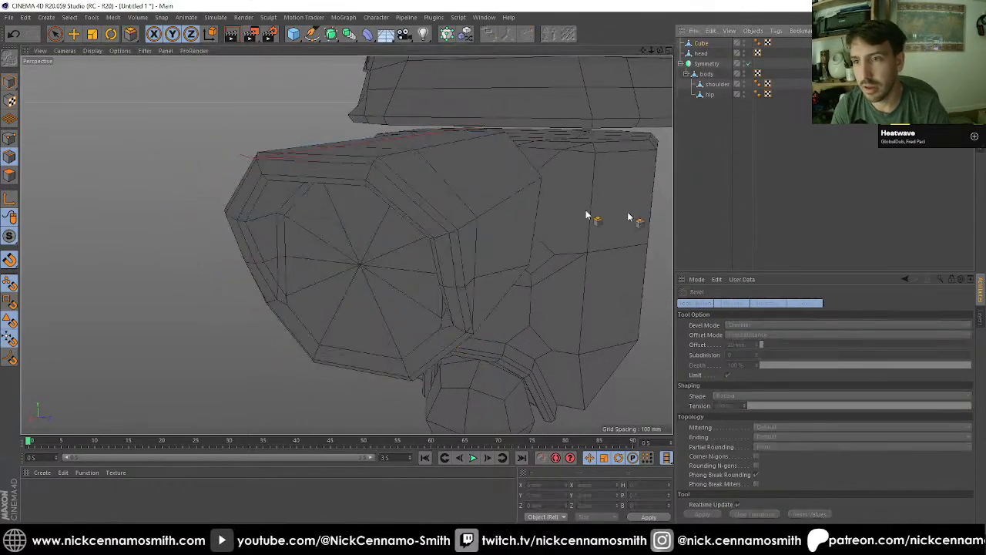
Step: Select the head's bottom two rows of points in the front view and scale them to about 1848 mm across in X and Z
scroll(466, 191, down, 5)
alt+drag(447, 210, 308, 189)
click(702, 54)
key(F3)
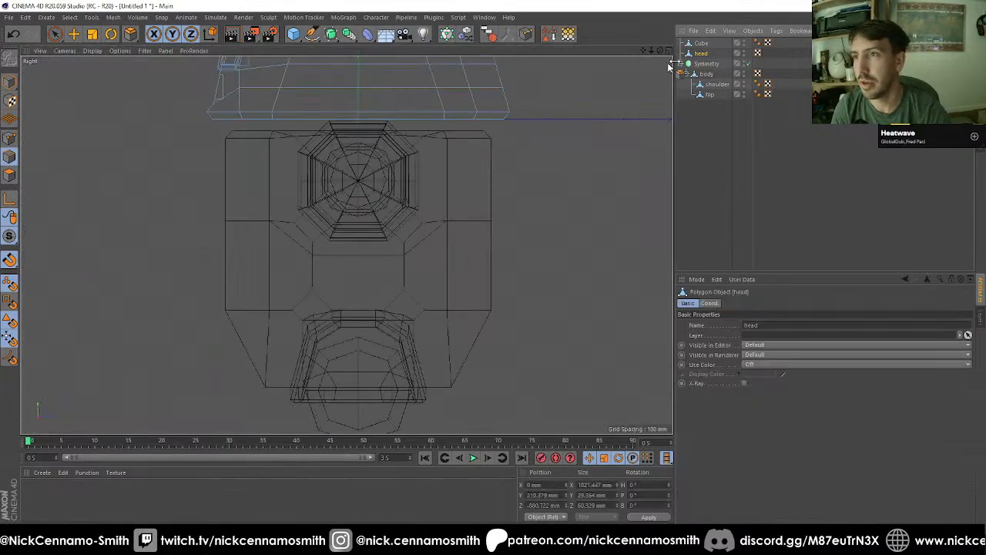
key(F4)
alt+right_drag(416, 204, 219, 185)
alt+middle_drag(219, 185, 292, 208)
scroll(198, 200, up, 2)
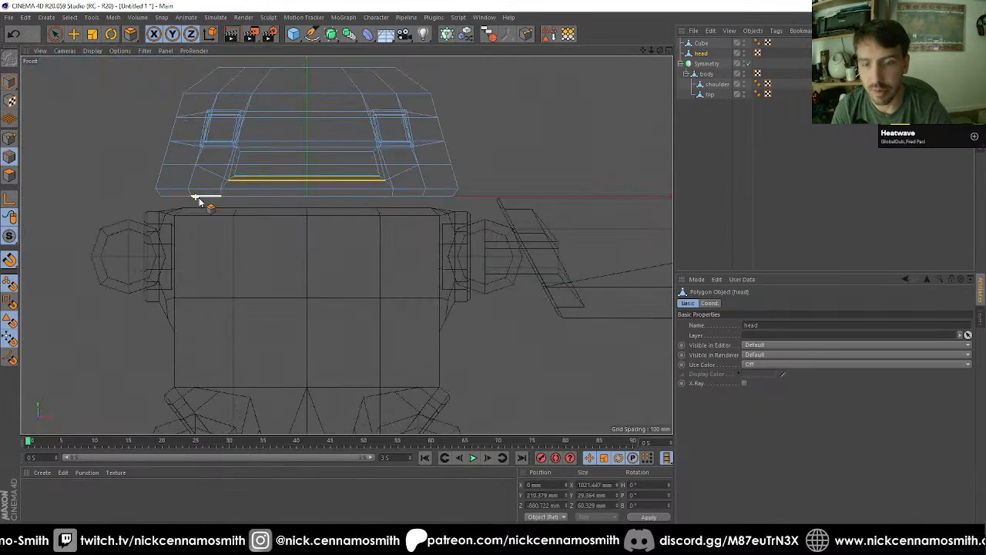
key(9)
key(0)
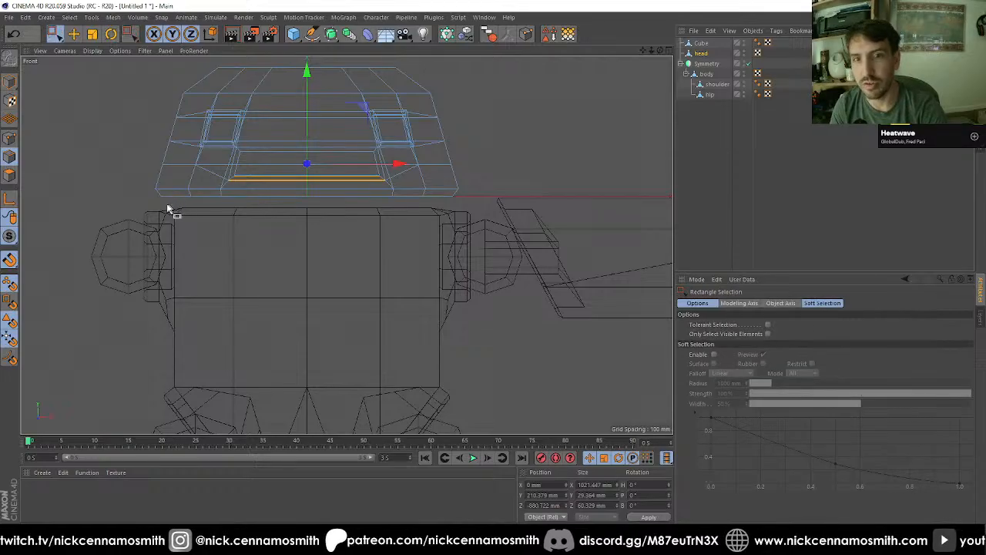
click(162, 191)
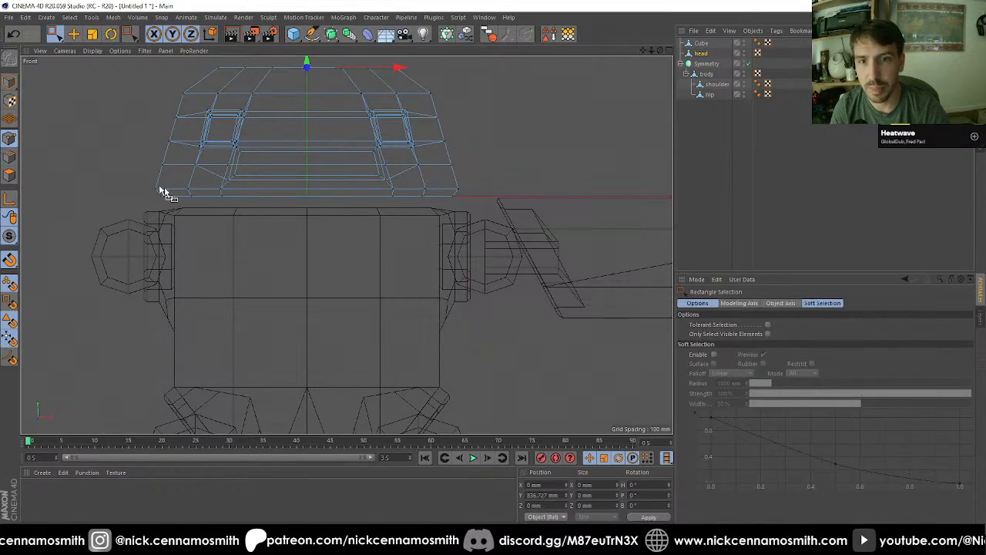
drag(150, 185, 471, 212)
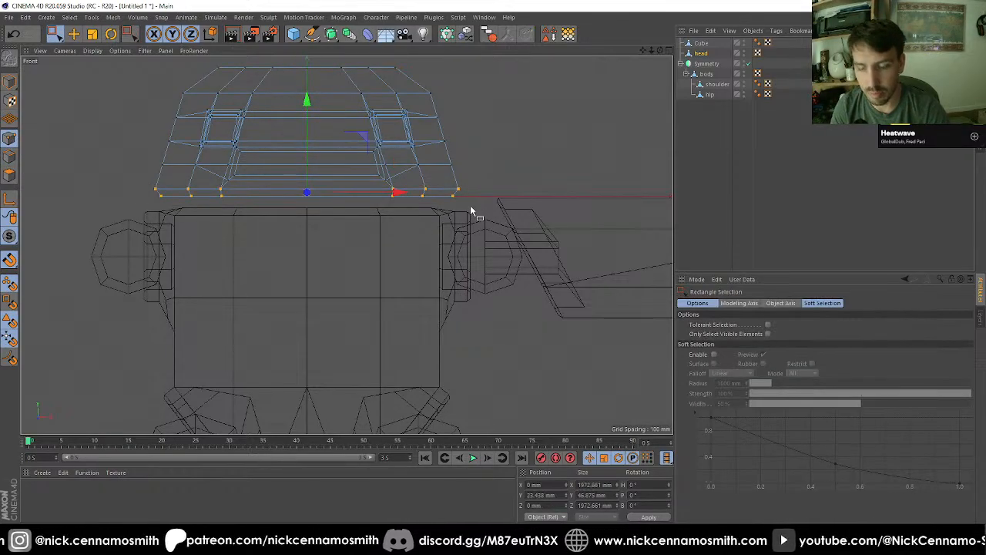
key(t)
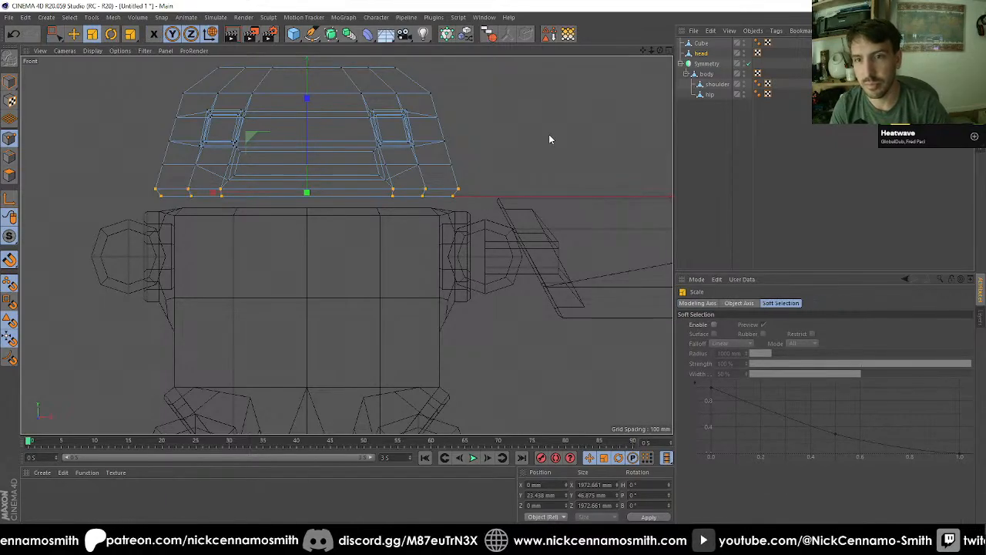
drag(549, 140, 513, 143)
key(ctrl+z)
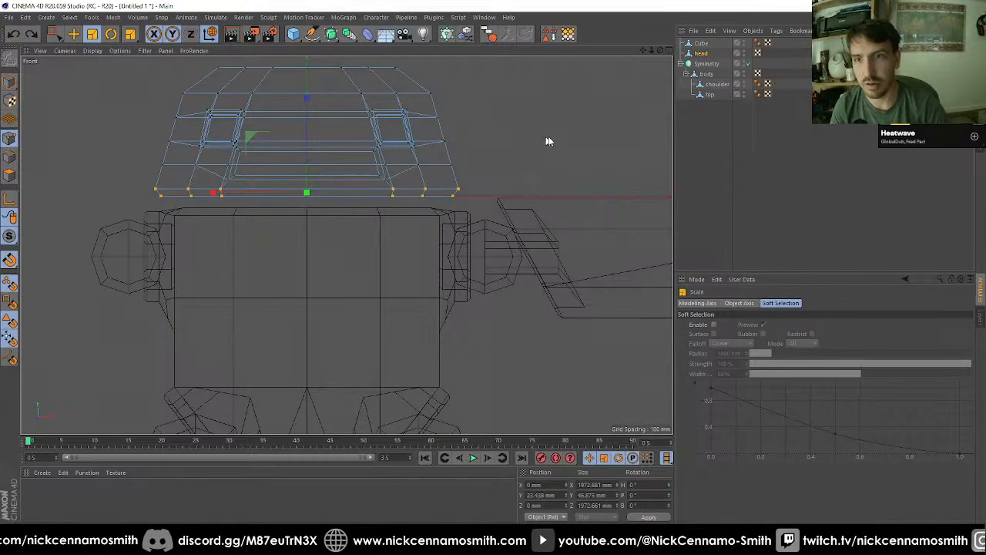
mouse_move(554, 144)
mouse_down()
mouse_move(523, 142)
mouse_move(560, 136)
mouse_up()
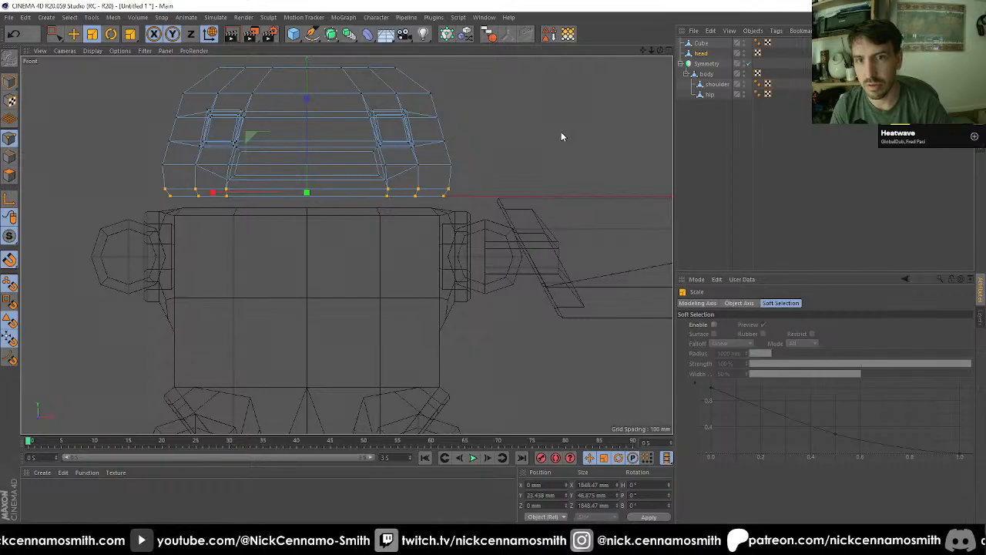
key(0)
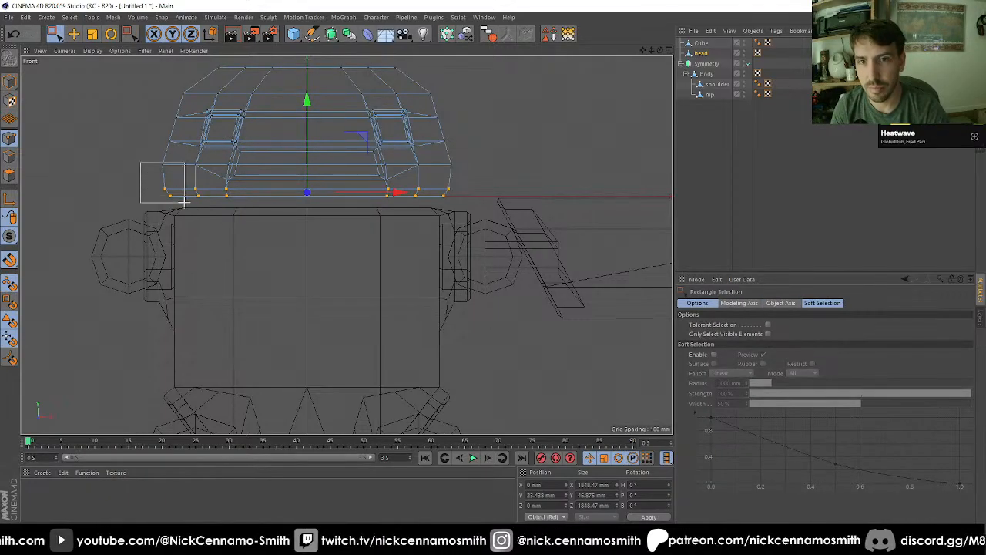
click(113, 153)
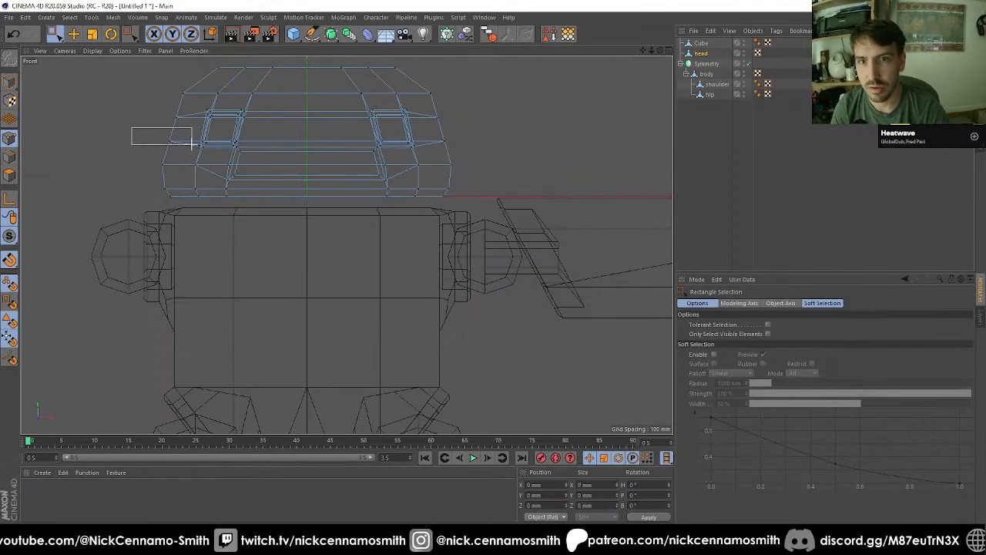
drag(192, 143, 196, 154)
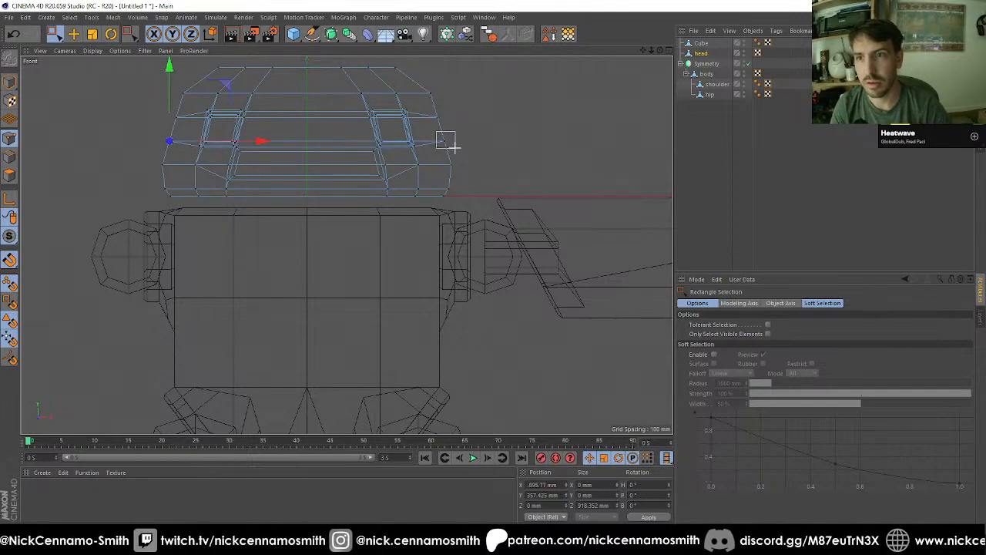
shift+drag(453, 143, 505, 172)
key(t)
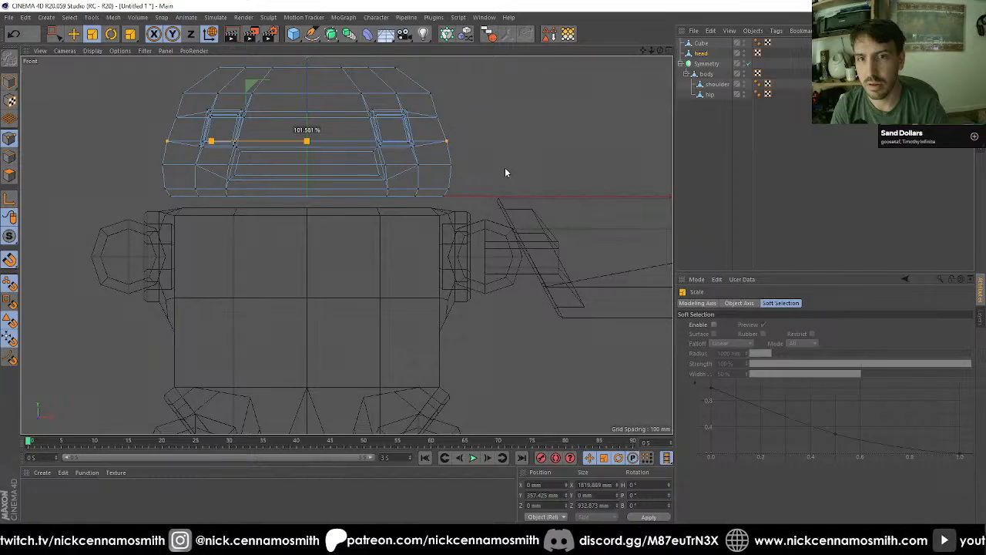
Step: Select the head's second ring of points from the top and scale it to about 1449 mm across in X and Z
key(0)
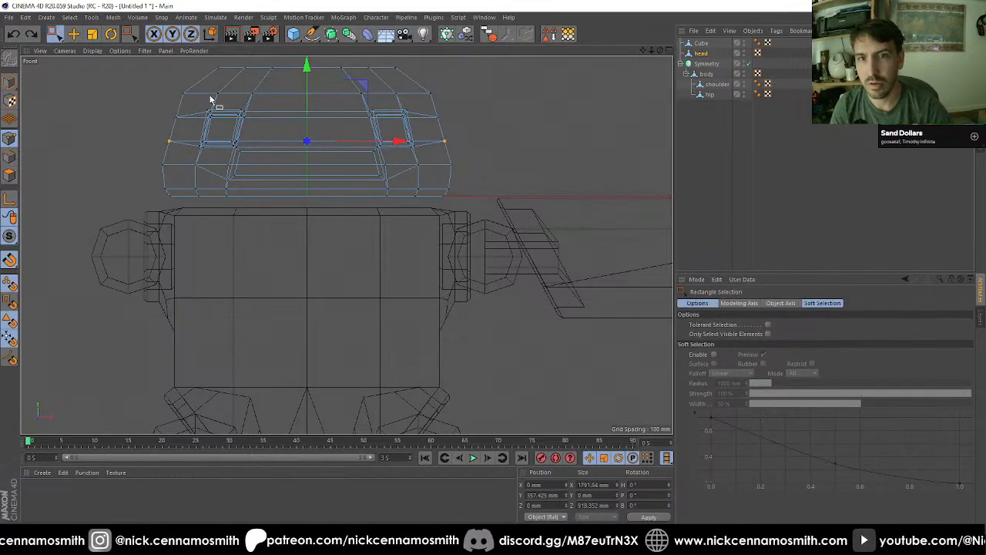
drag(273, 91, 477, 101)
key(t)
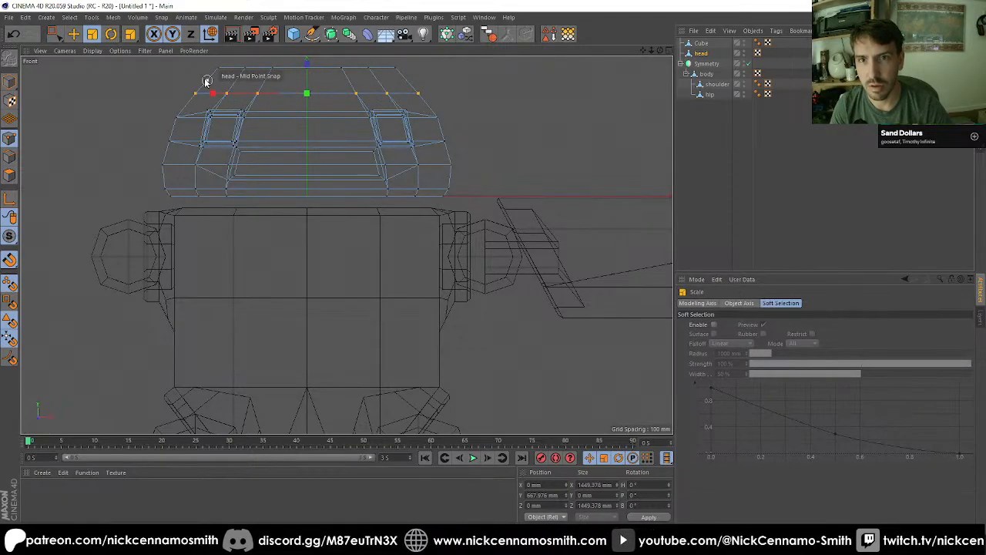
Step: Select the ring of points at the very top of the head and move it down 100 mm
key(0)
scroll(231, 148, down, 3)
scroll(231, 148, up, 3)
drag(147, 77, 466, 145)
key(t)
key(e)
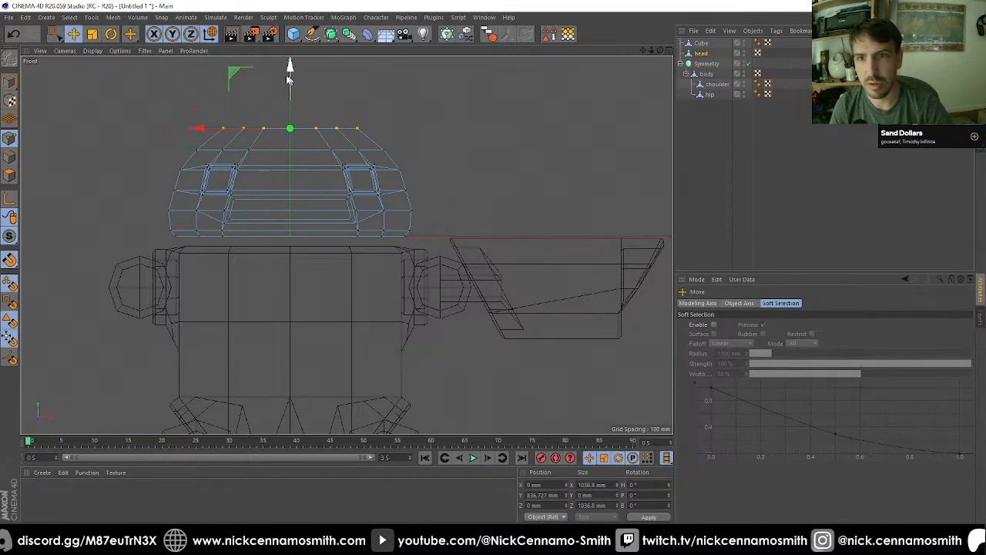
drag(293, 69, 300, 85)
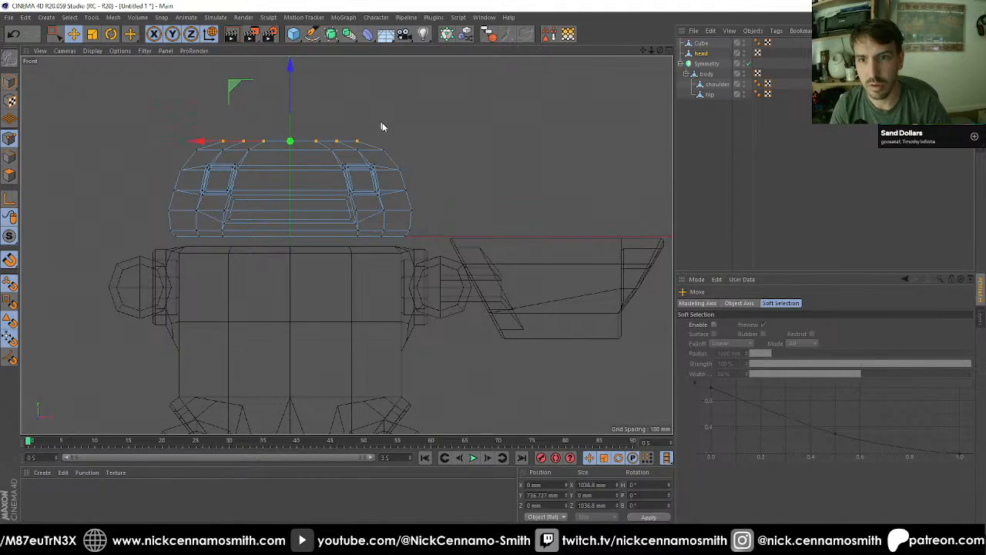
key(F1)
alt+drag(384, 128, 467, 124)
alt+right_drag(468, 123, 419, 155)
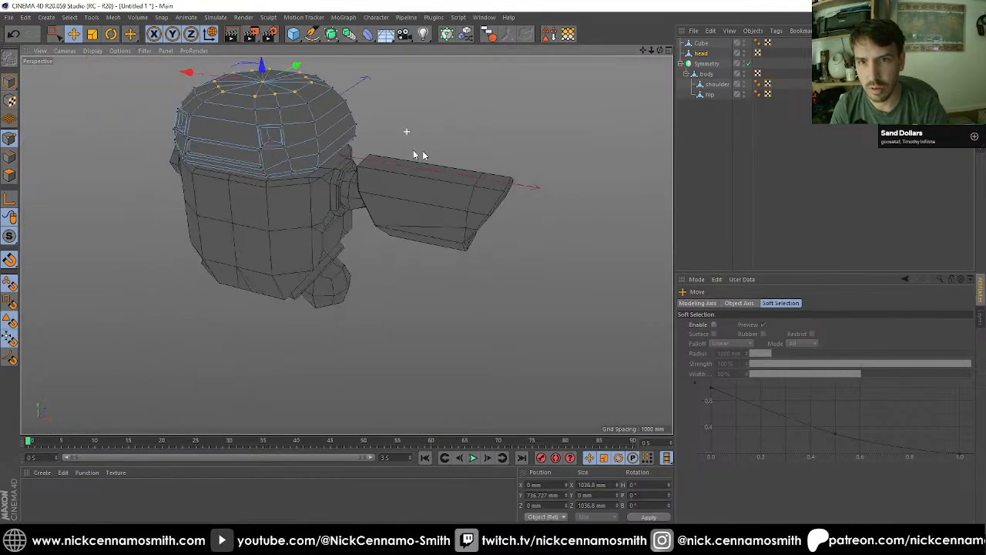
Step: Deselect the head and add a cylinder primitive
click(691, 171)
alt+drag(650, 171, 362, 59)
click(293, 34)
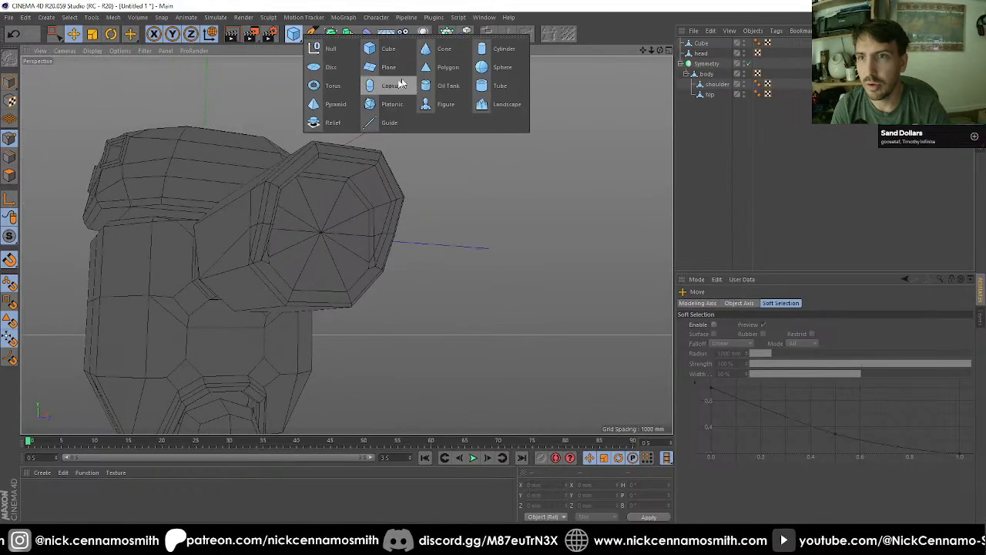
click(499, 49)
Step: Move the cylinder in the front view and snap its centre onto the slanted edge at the arm's outer end
key(F4)
scroll(422, 126, down, 6)
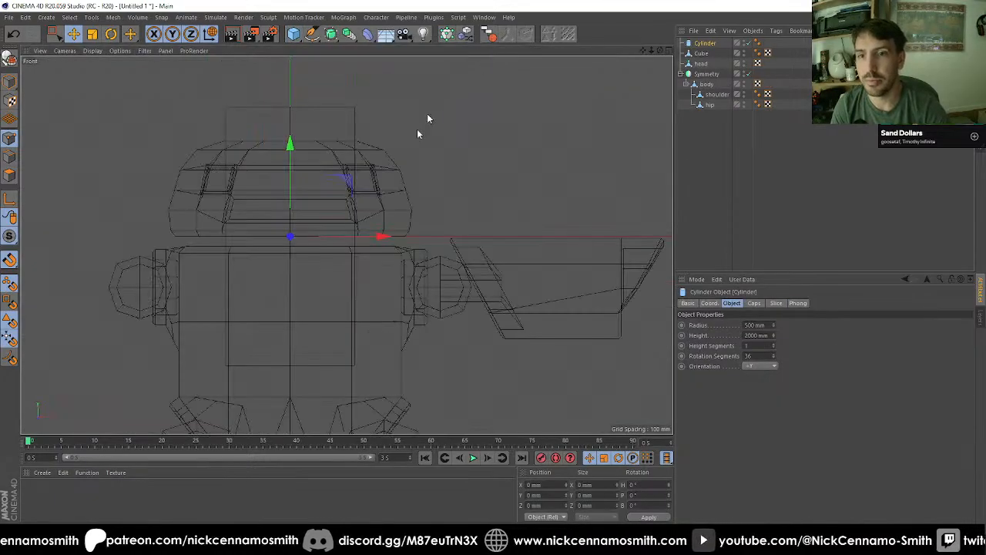
scroll(405, 235, up, 5)
key(e)
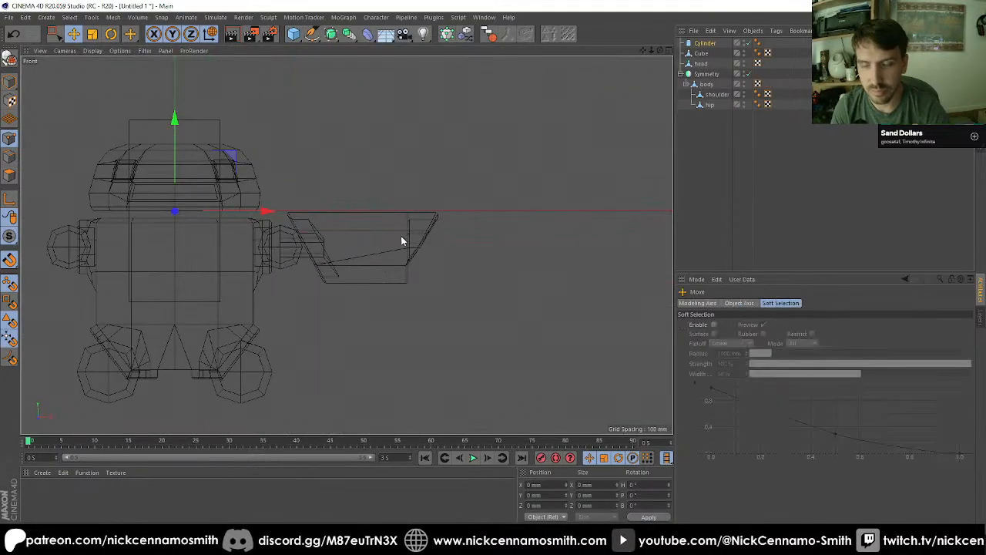
scroll(413, 207, up, 6)
drag(428, 247, 447, 264)
drag(443, 254, 443, 254)
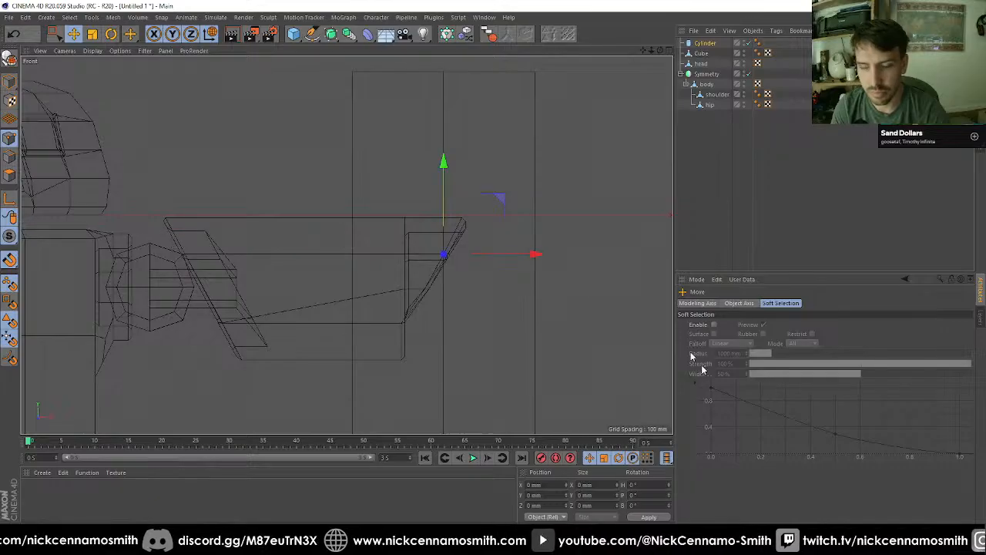
Step: Orient the cylinder along +Z and set its rotation segments to 12
click(706, 43)
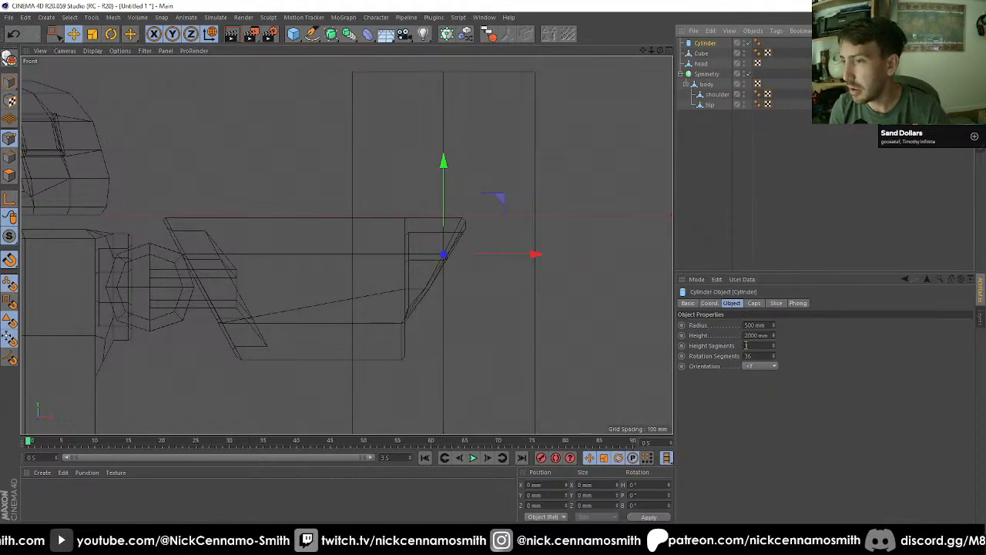
click(766, 367)
click(763, 417)
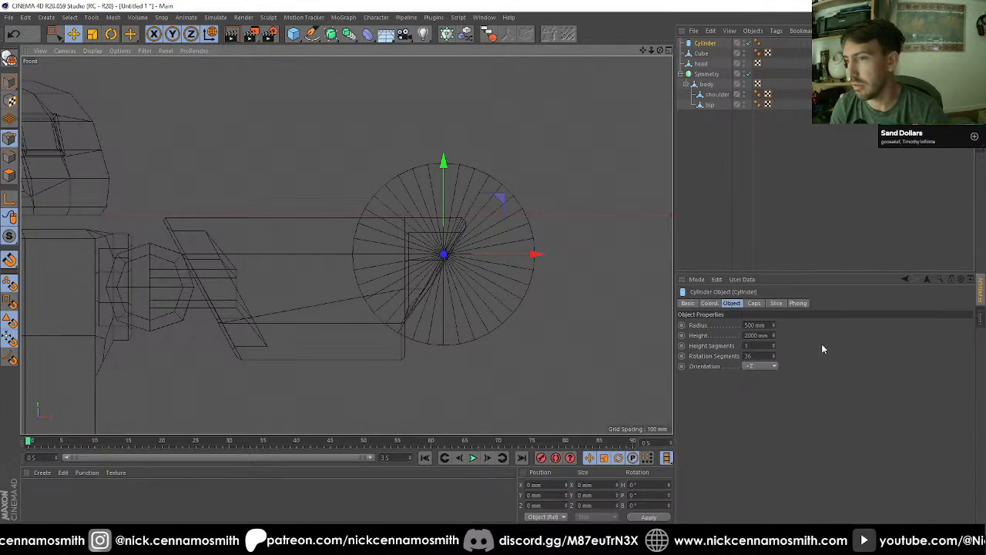
text(8)
key(Return)
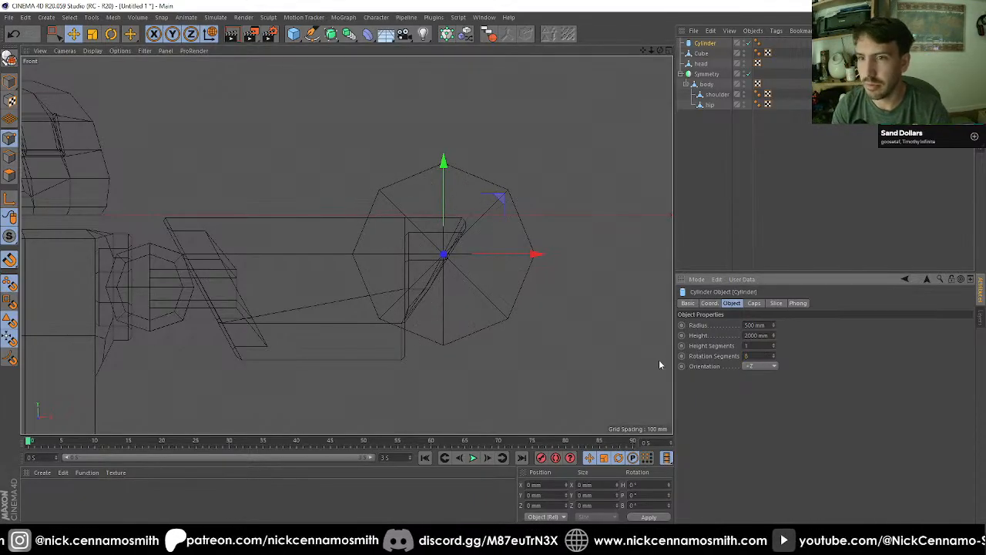
scroll(462, 242, up, 1)
scroll(462, 242, up, 1)
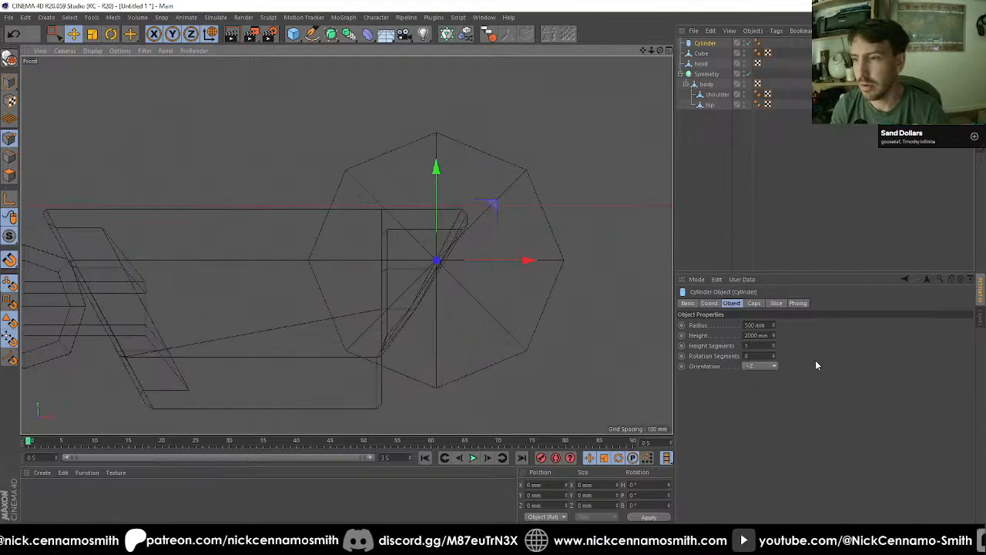
click(773, 355)
click(774, 354)
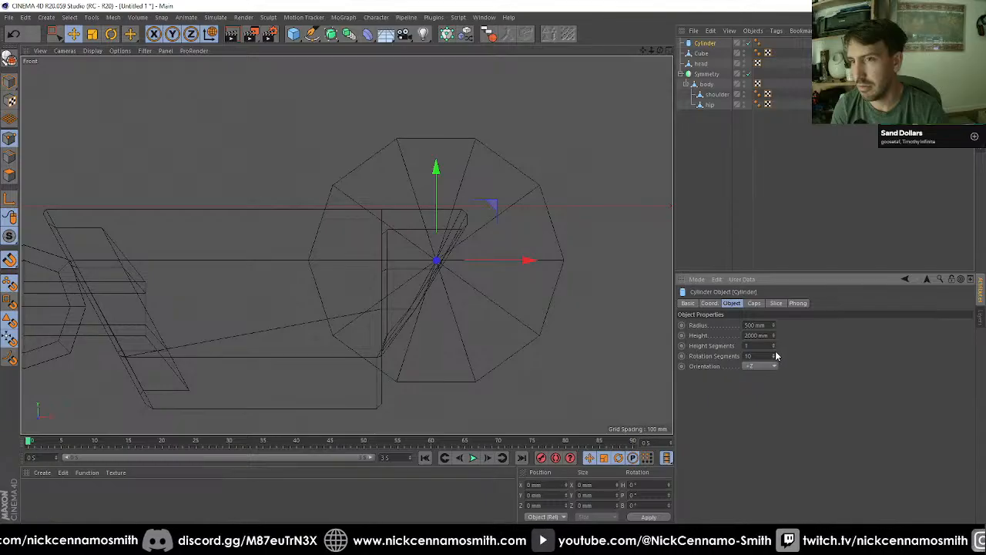
click(774, 354)
click(774, 354)
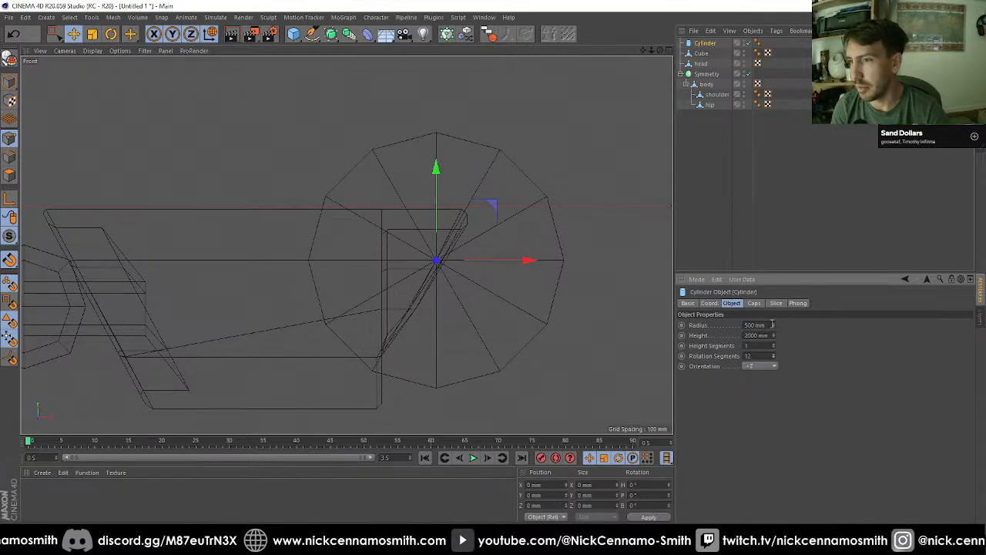
Step: Set the cylinder's radius to 120 mm and move it inward along X to about 2697 mm, against the recess in the arm's end
mouse_move(772, 325)
mouse_down()
mouse_move(771, 368)
mouse_move(772, 324)
mouse_up()
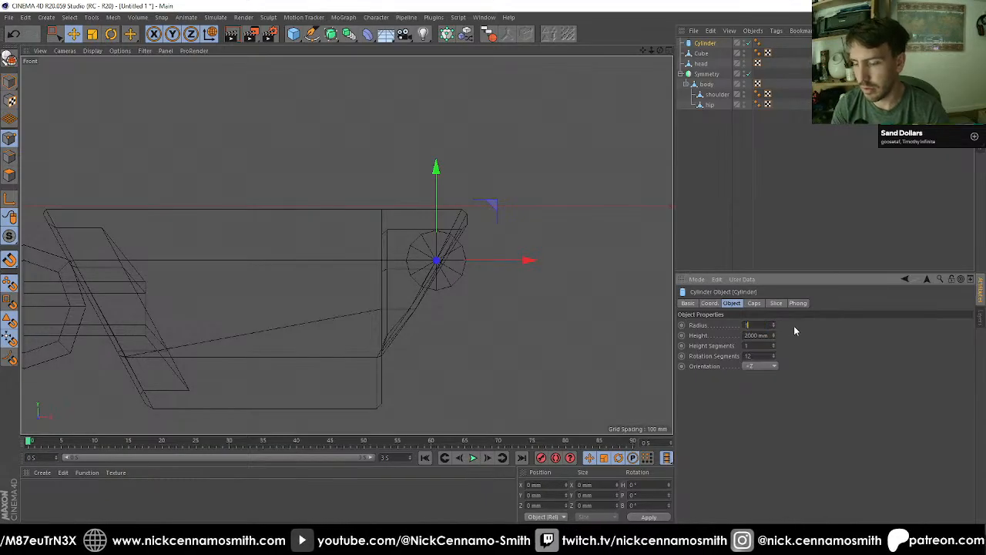
key(e)
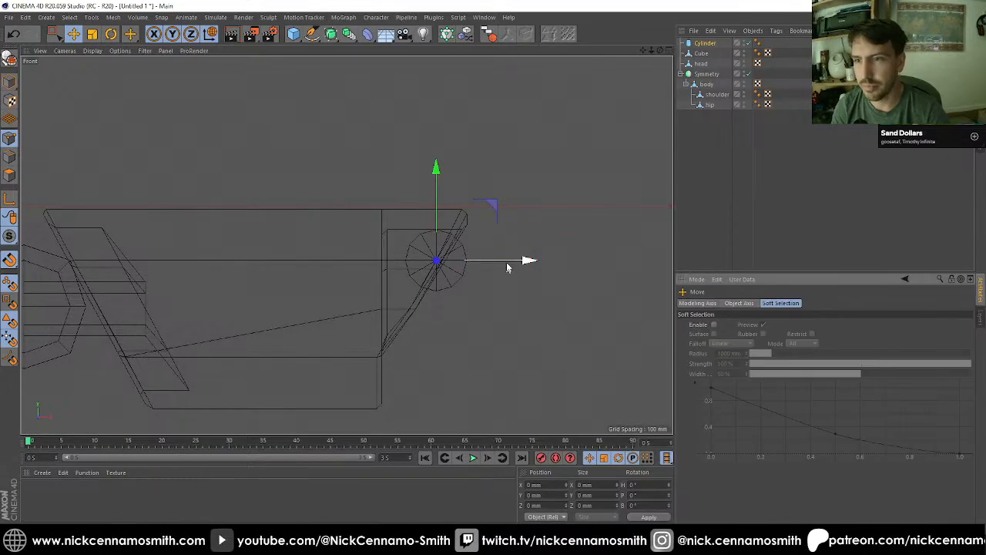
drag(528, 261, 497, 260)
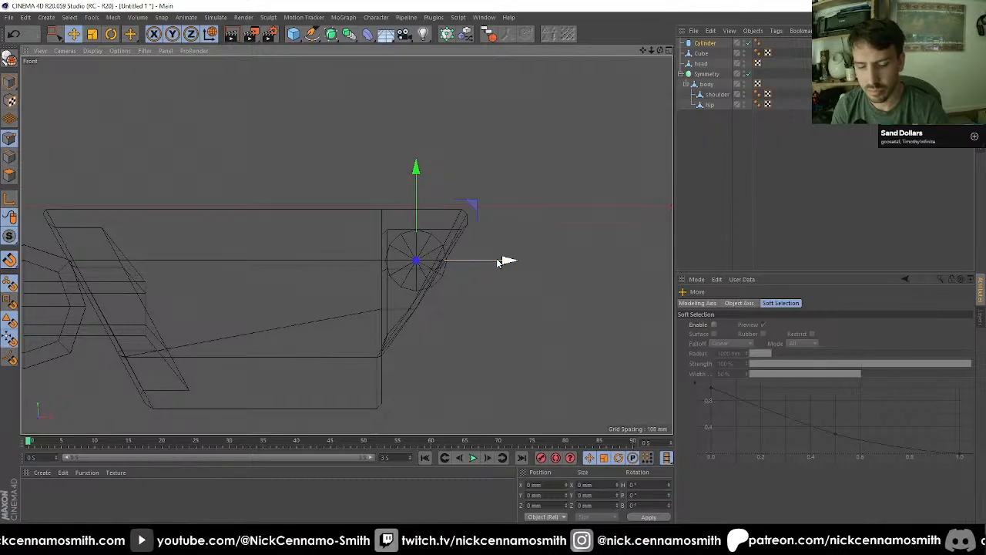
Step: Turn snapping off and shorten the cylinder in the right view to about 672 mm, so it spans the arm's width
key(shift+s)
key(F2)
key(F3)
scroll(383, 127, up, 2)
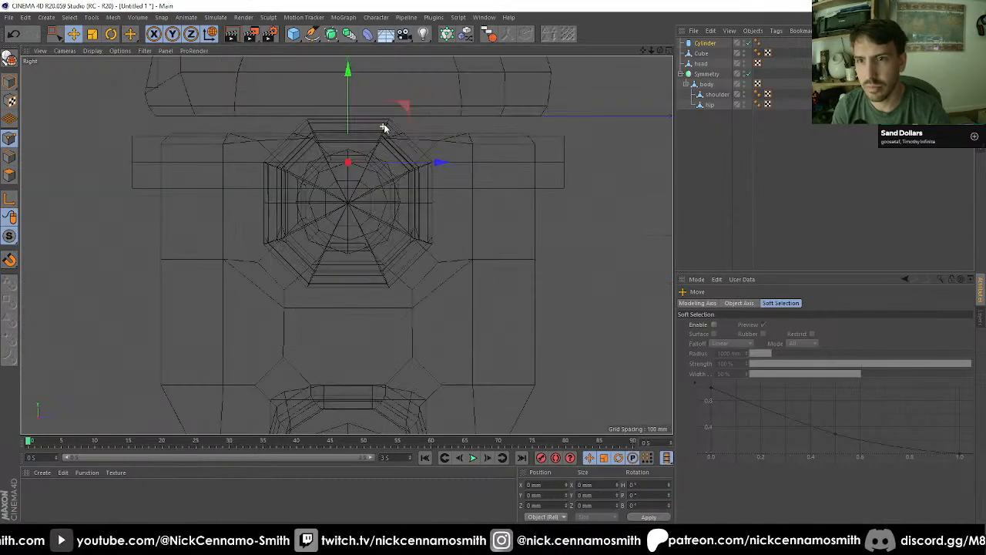
click(511, 183)
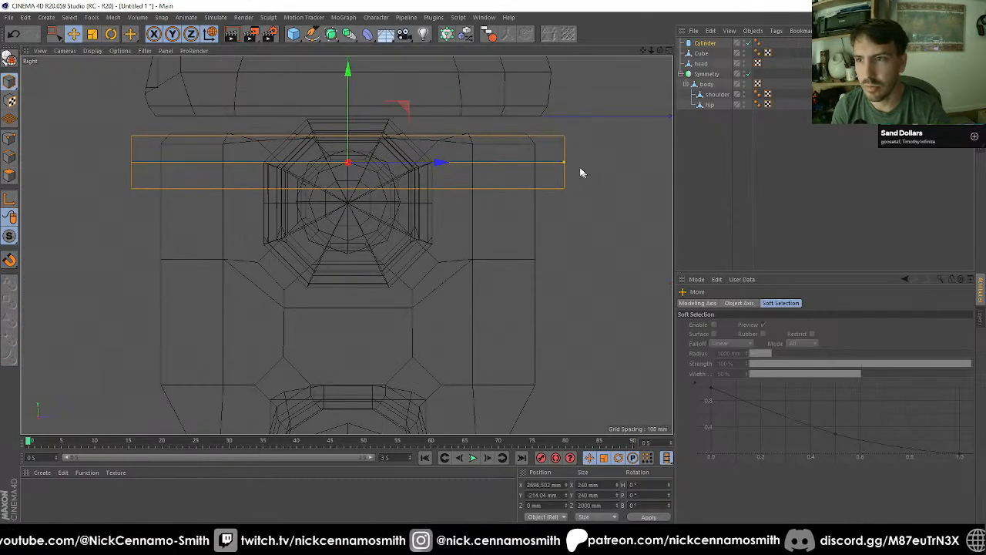
drag(563, 160, 418, 167)
Step: Set the radius of the cylinder at the arm's outer end to 60 mm
key(F1)
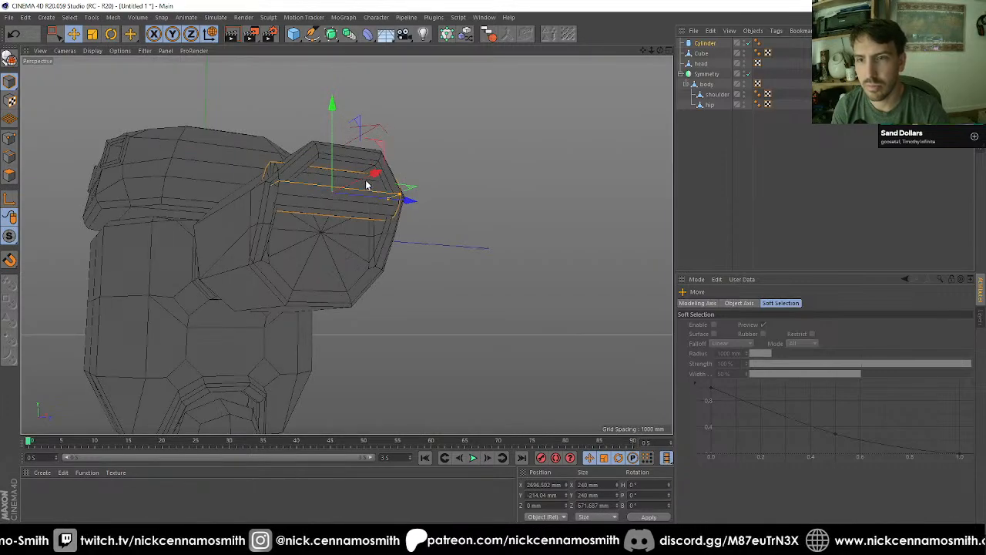
alt+drag(366, 184, 394, 165)
alt+right_drag(394, 165, 431, 174)
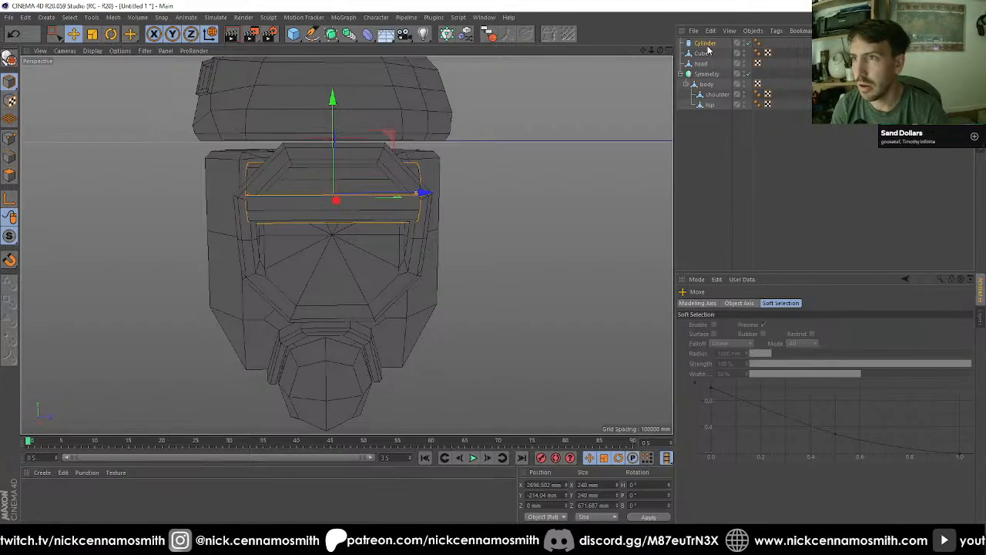
click(705, 43)
click(745, 324)
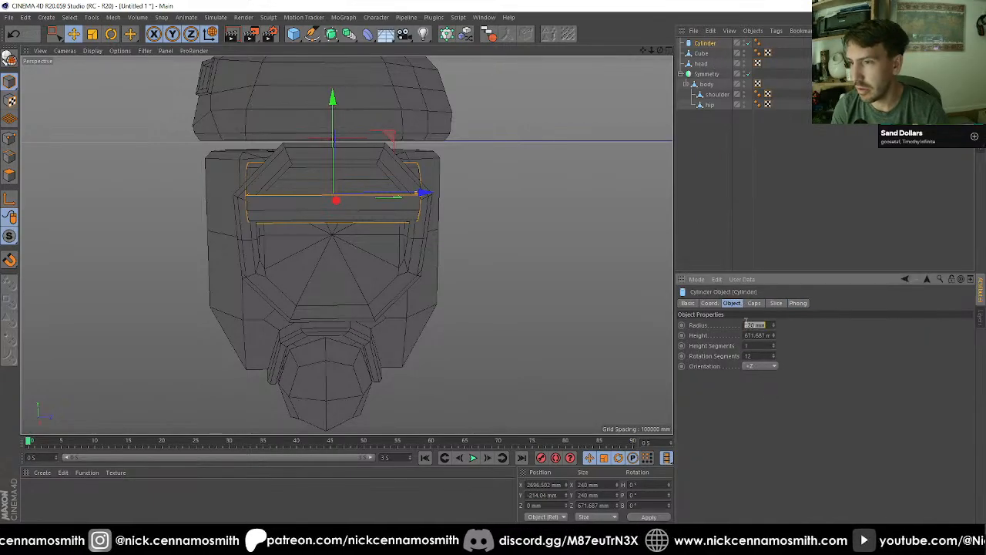
key(Return)
Step: Shorten the cylinder in the right view to about 620 mm so it fits inside the recess walls
alt+drag(493, 254, 342, 214)
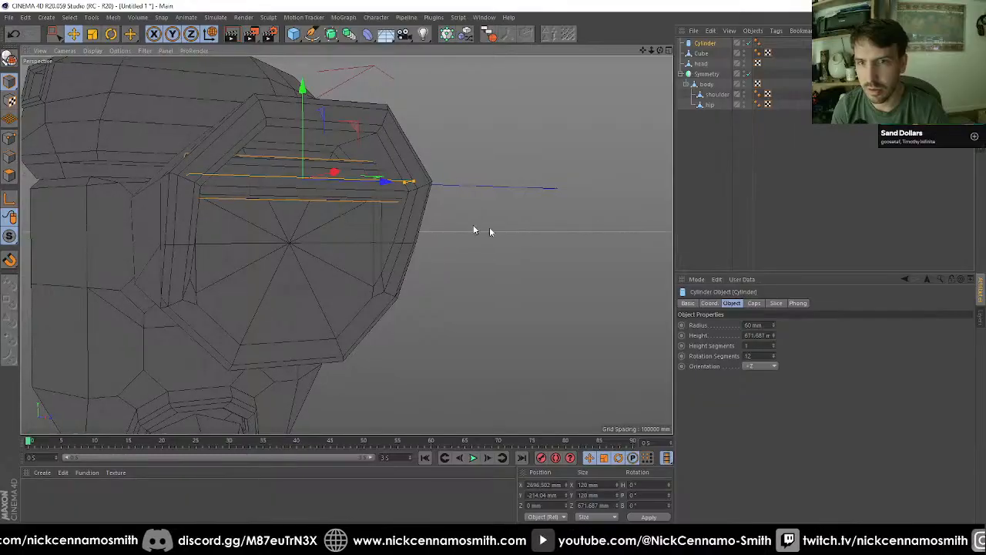
alt+drag(485, 228, 478, 289)
scroll(315, 255, up, 2)
key(F3)
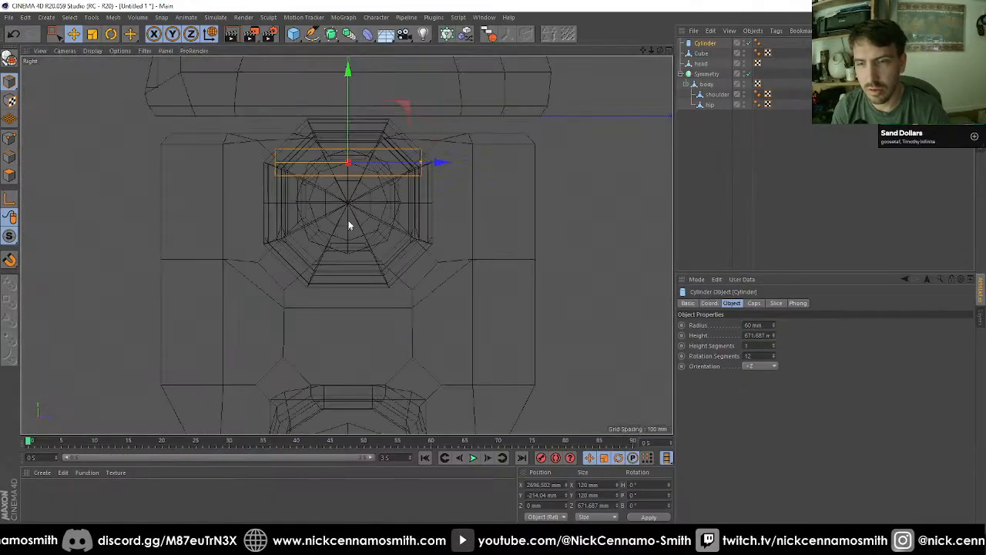
key(F4)
key(F3)
scroll(391, 158, up, 3)
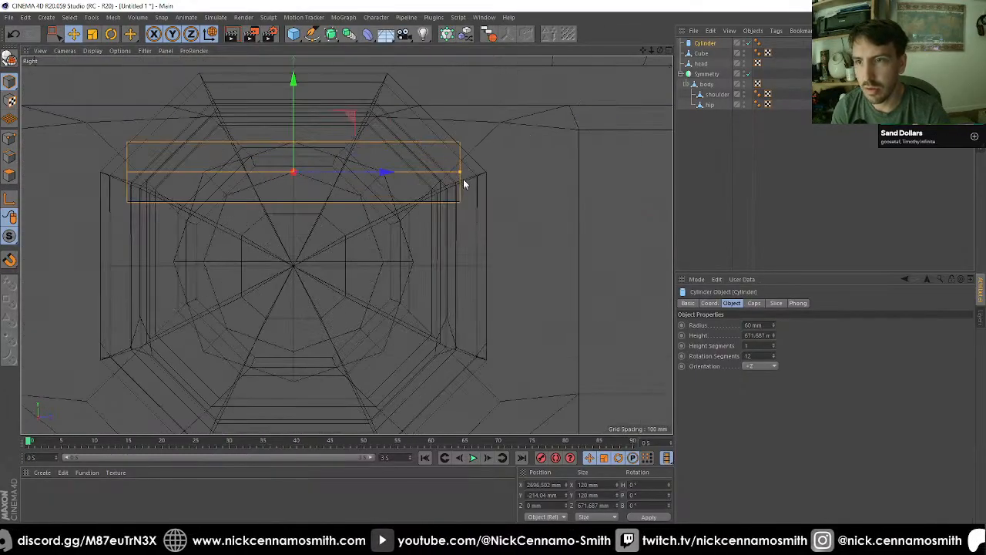
drag(459, 174, 448, 171)
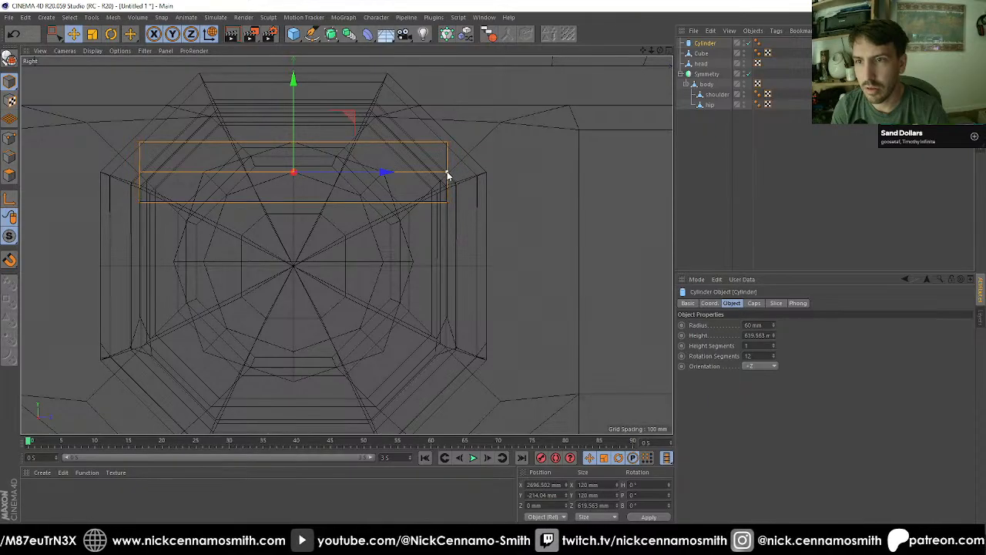
Step: Move the cylinder deeper into the arm's recess and lower, to about X 2650 mm and Y -291 mm
key(F1)
alt+drag(398, 202, 333, 187)
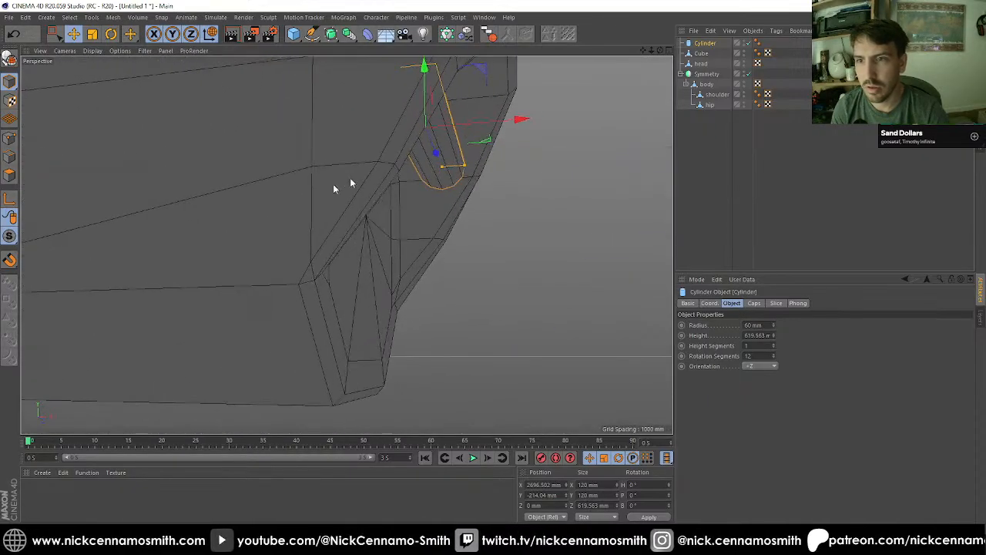
drag(502, 119, 545, 142)
drag(367, 90, 387, 164)
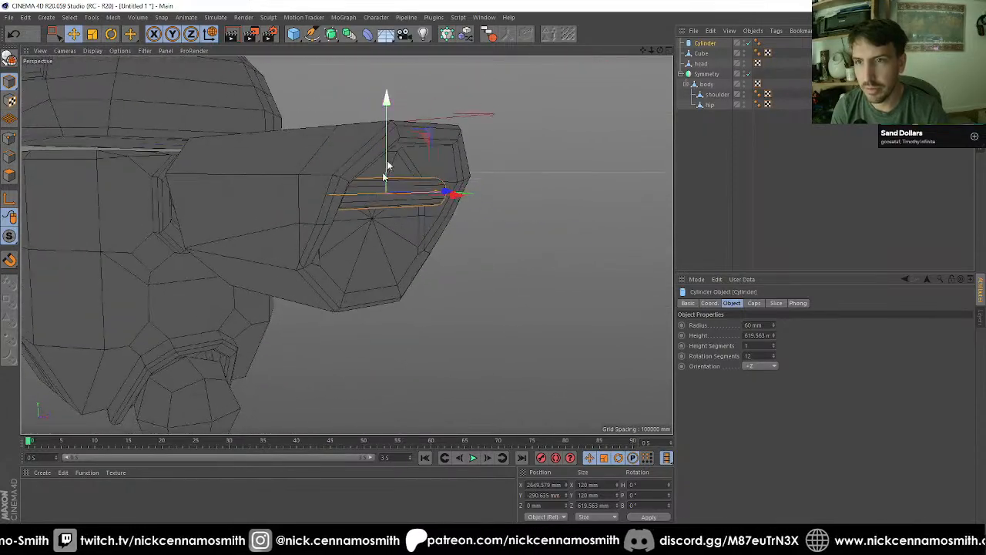
Step: Add a cube and move it in the front view beyond the arm's outer end, to about X 3377 mm and Y -303 mm
click(294, 34)
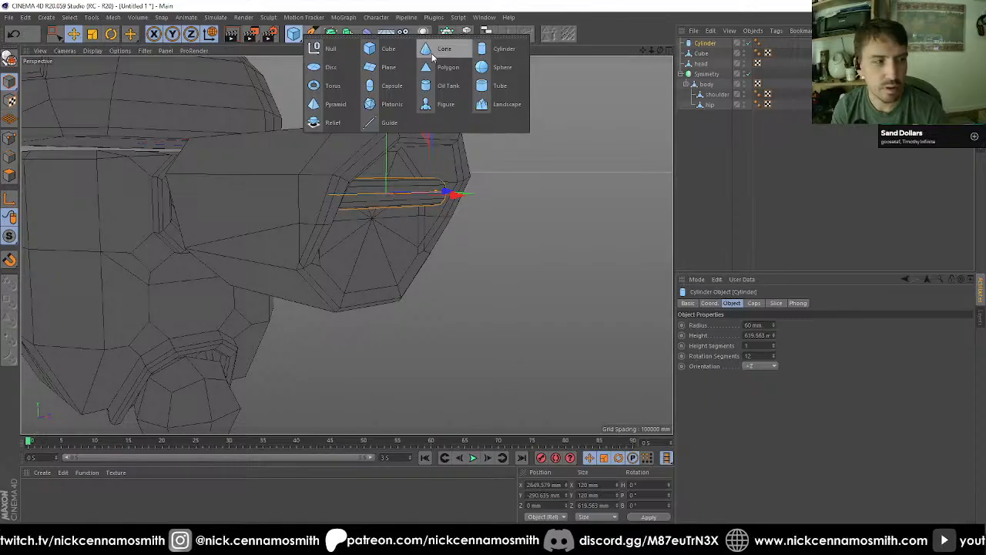
click(388, 49)
key(F4)
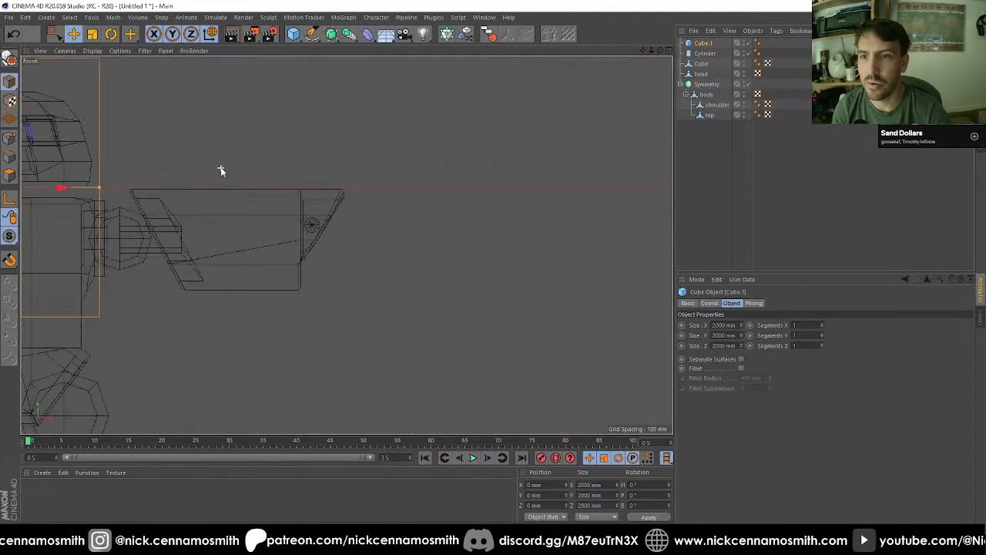
scroll(221, 170, down, 2)
drag(228, 192, 586, 226)
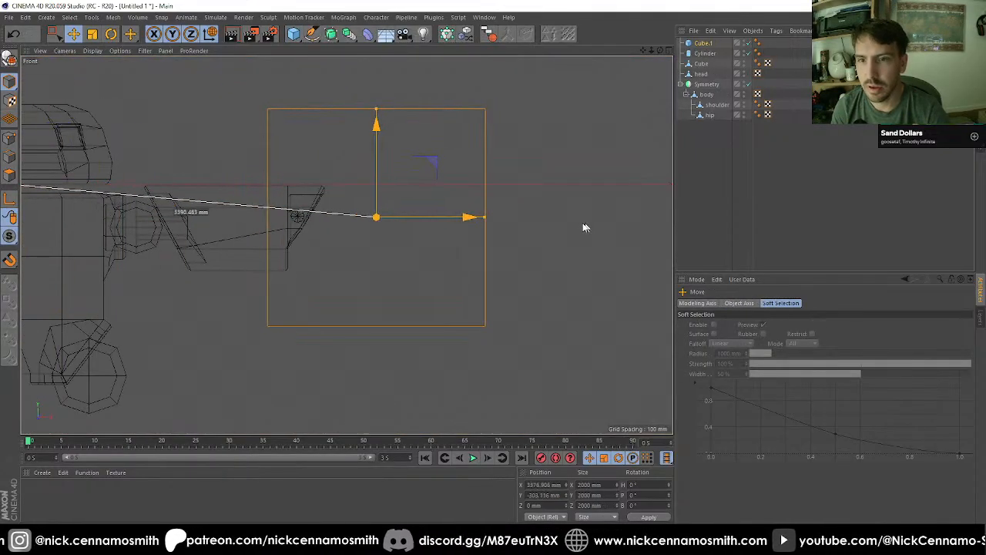
scroll(408, 224, up, 3)
scroll(351, 90, down, 2)
scroll(351, 90, down, 3)
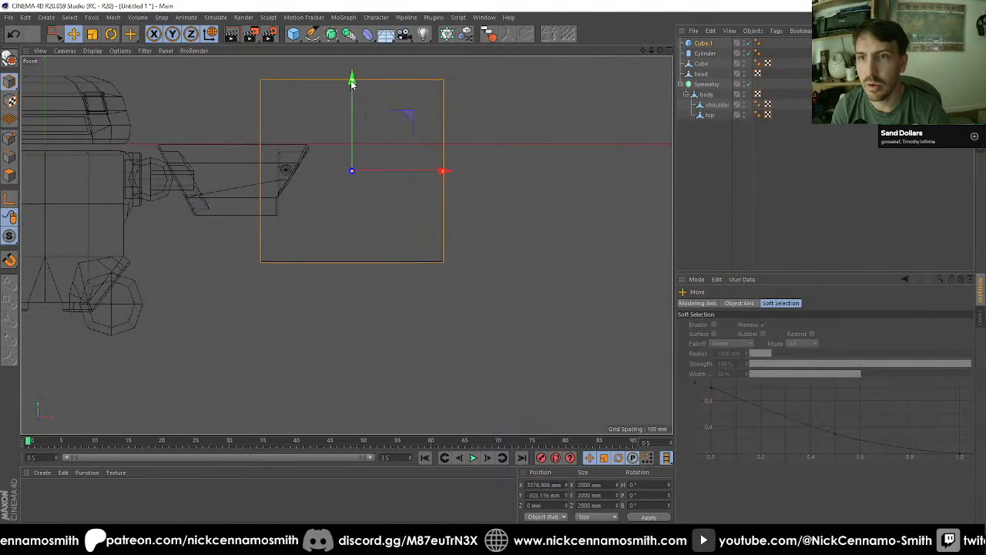
Step: Lower the cube to about Y -794 mm and shrink it in the front view to about 385 mm wide and 80 mm high
drag(350, 82, 352, 214)
scroll(314, 195, up, 2)
scroll(354, 200, up, 1)
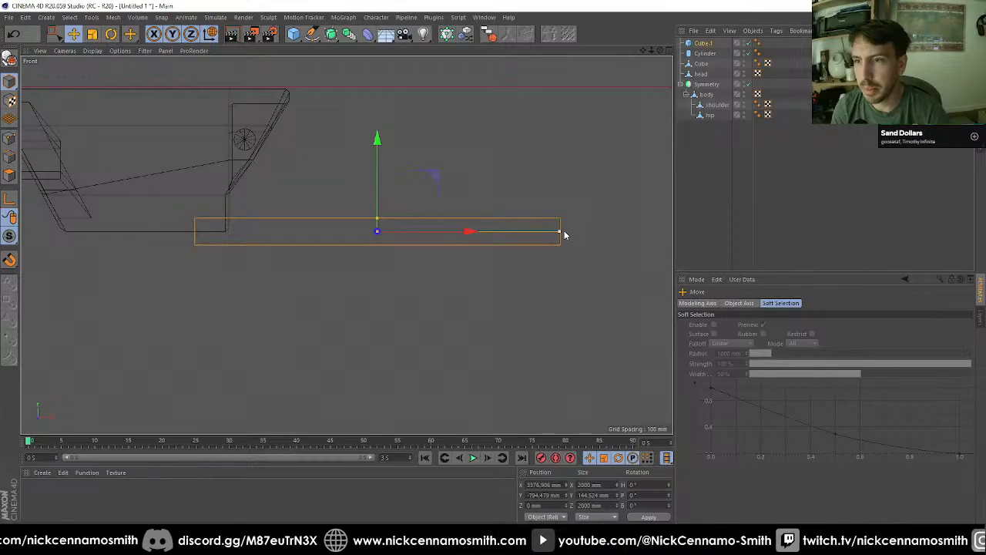
drag(564, 234, 378, 230)
scroll(371, 223, up, 2)
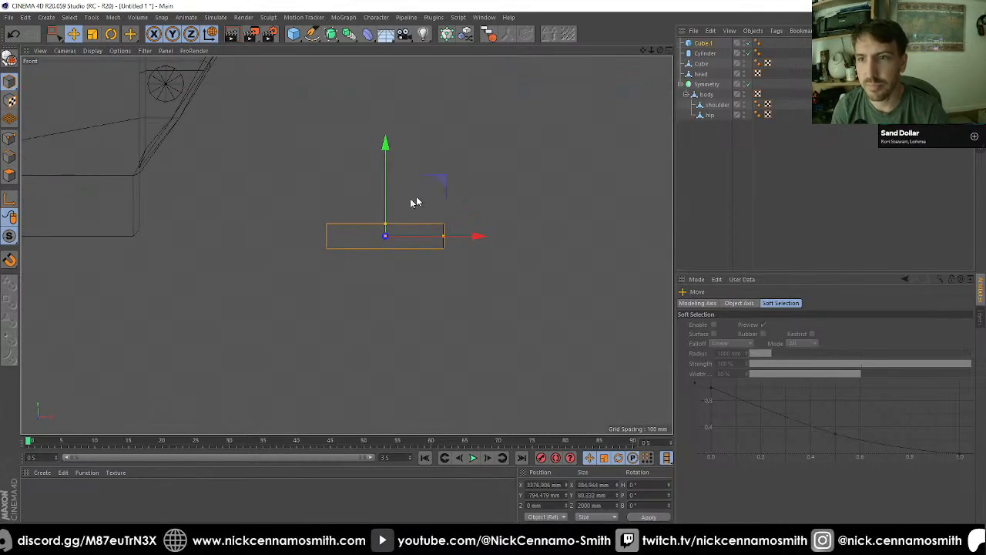
Step: Move the cube to the arm's end at about X 2911 mm, Y -281 mm, and reduce its Z size to about 314 mm
alt+middle_drag(302, 144, 372, 236)
drag(481, 298, 337, 142)
key(F2)
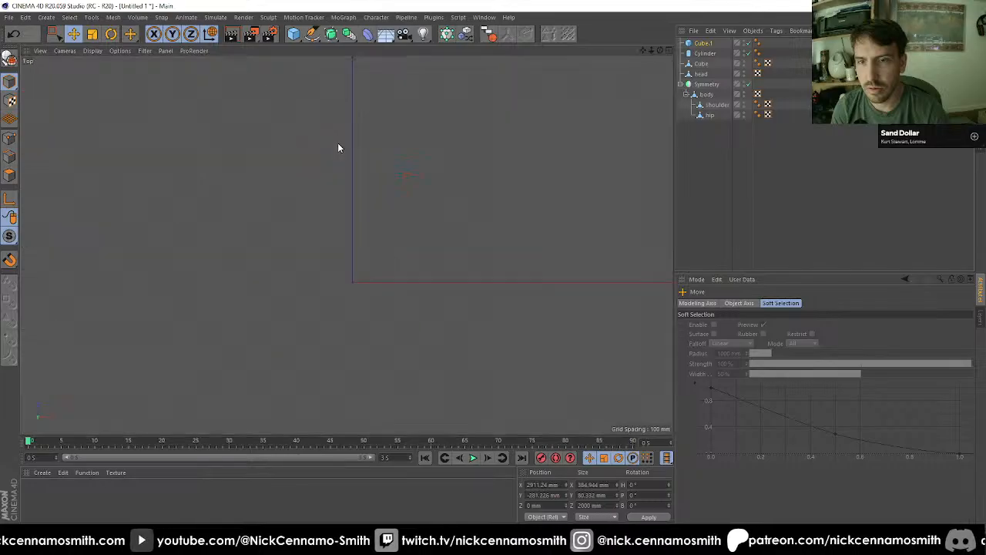
scroll(279, 171, down, 5)
scroll(431, 168, up, 7)
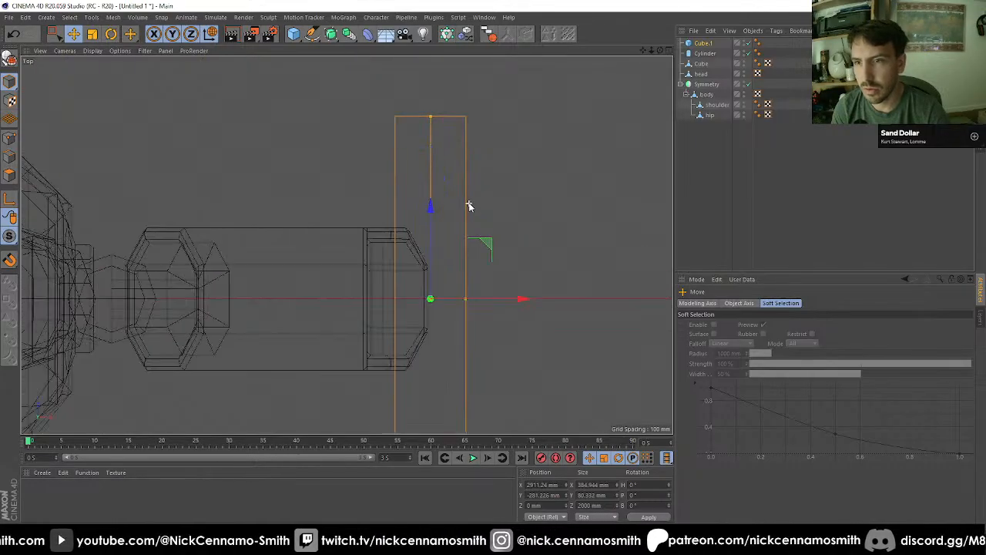
drag(430, 118, 462, 149)
Step: Snap the cube's centre onto the cylinder's centre, turn snapping off and move the cube outward along X to about 2910 mm
key(F1)
key(F4)
scroll(232, 185, up, 3)
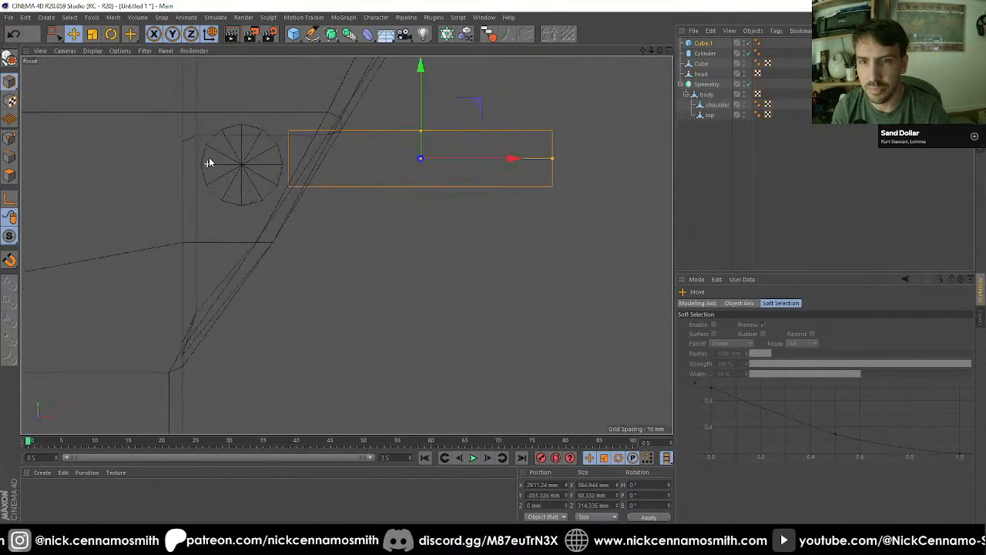
drag(209, 158, 242, 164)
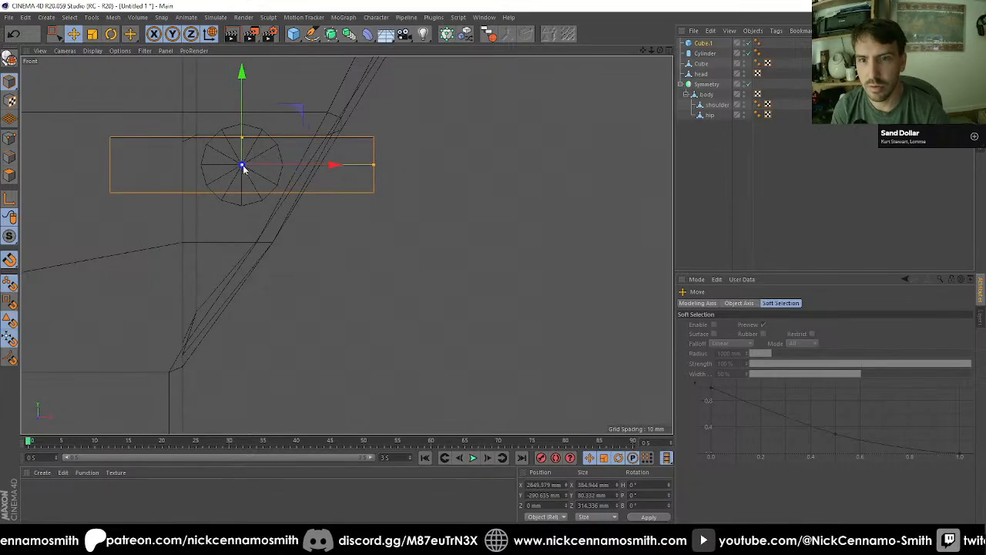
drag(313, 164, 488, 161)
scroll(326, 187, down, 3)
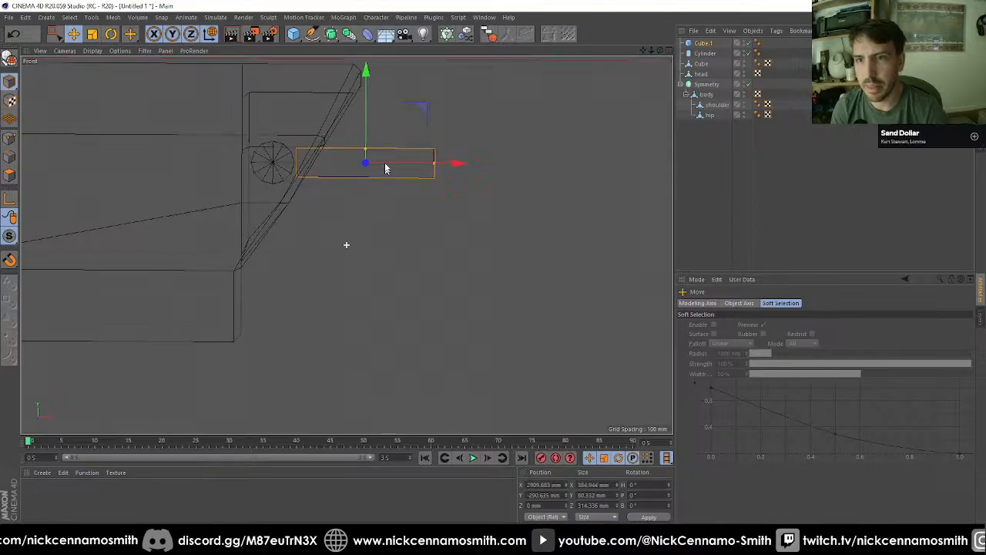
key(F1)
alt+drag(385, 155, 389, 121)
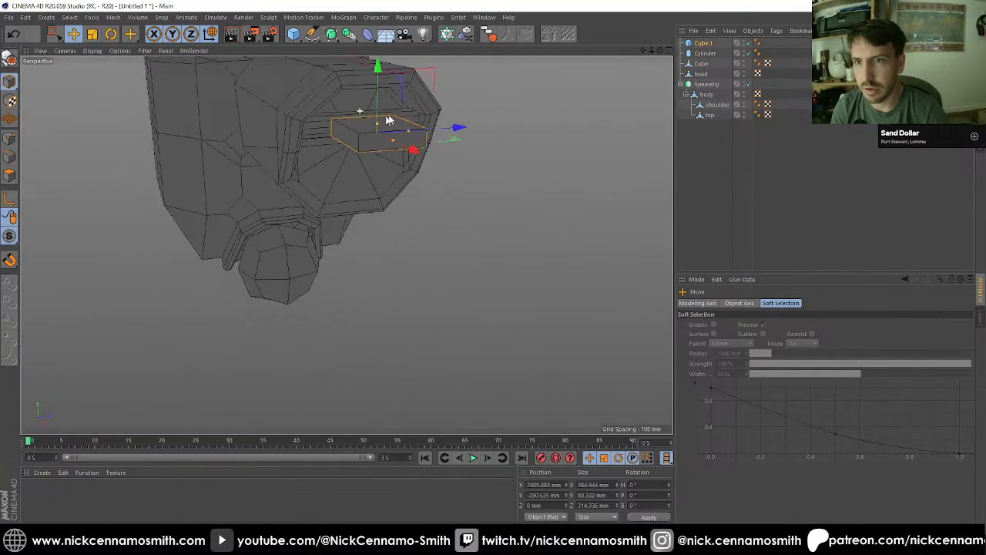
alt+drag(656, 94, 386, 119)
Step: Rename the arm's polygon object from Cube to Arm
click(700, 63)
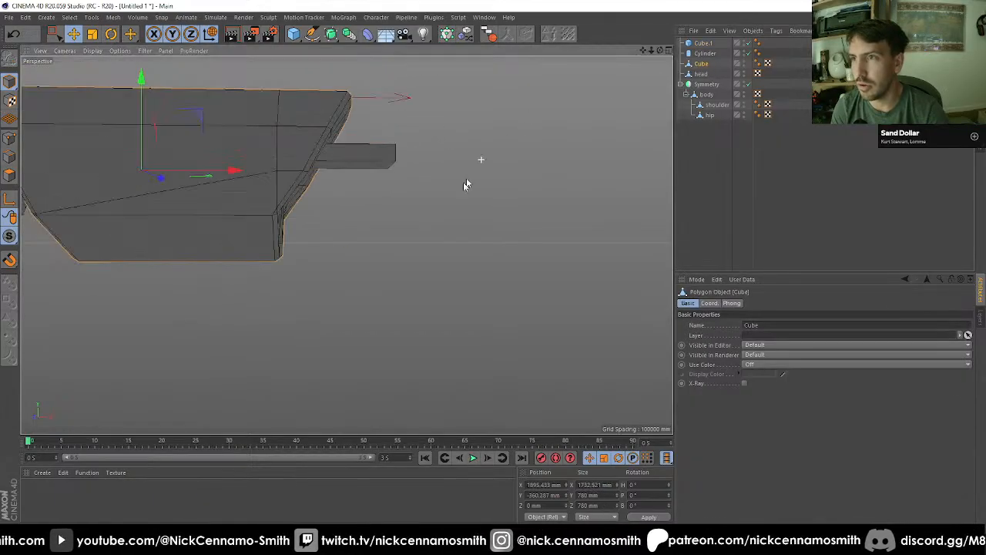
alt+drag(463, 182, 460, 161)
double_click(702, 63)
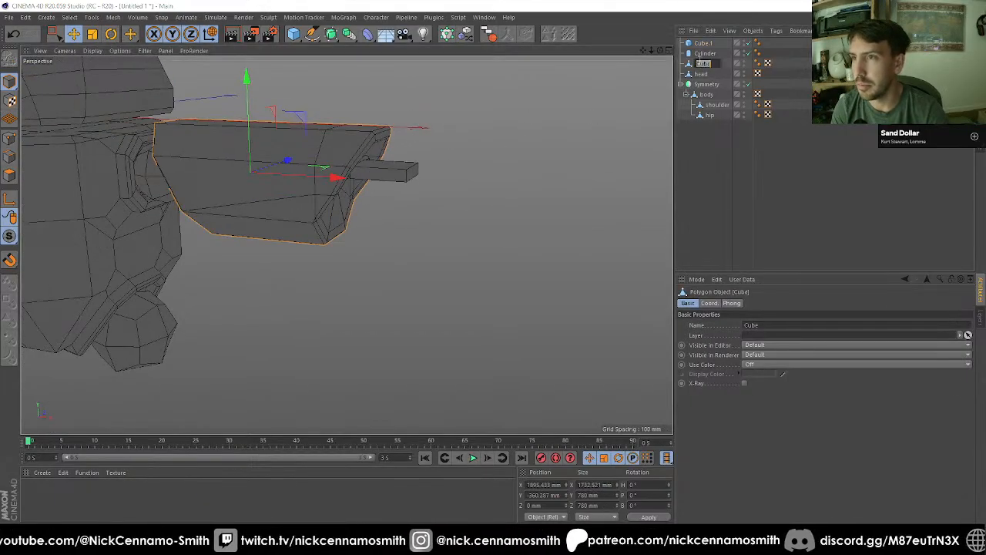
key(Return)
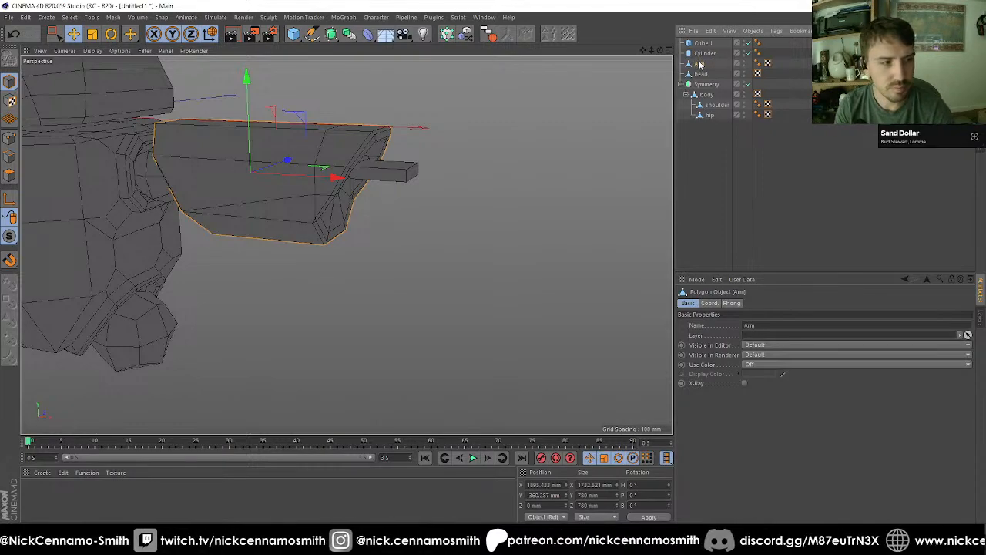
Step: Place the flat cube and the cylinder at the end of the object list and duplicate both
click(701, 44)
alt+drag(345, 245, 432, 144)
scroll(425, 182, up, 4)
alt+drag(415, 195, 629, 70)
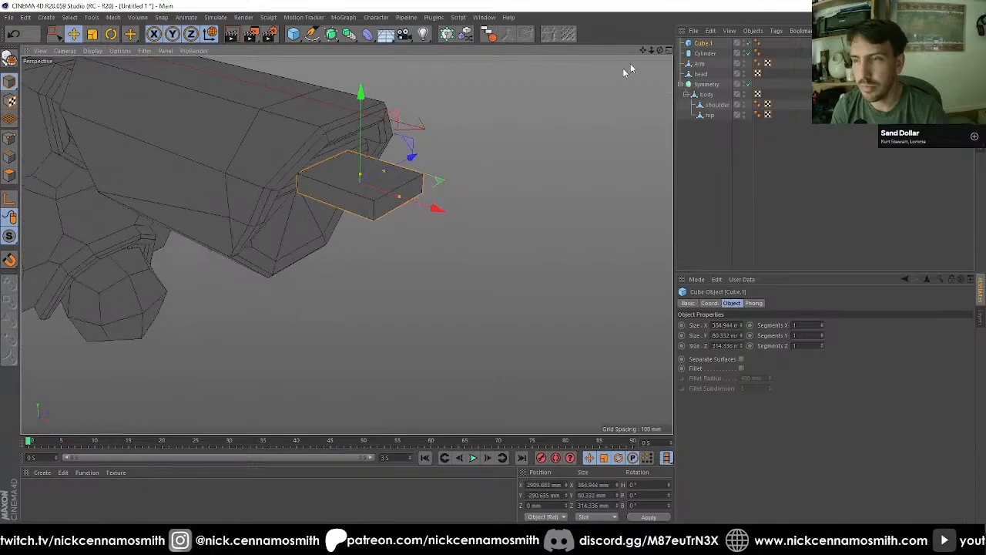
ctrl+click(707, 53)
drag(739, 202, 709, 127)
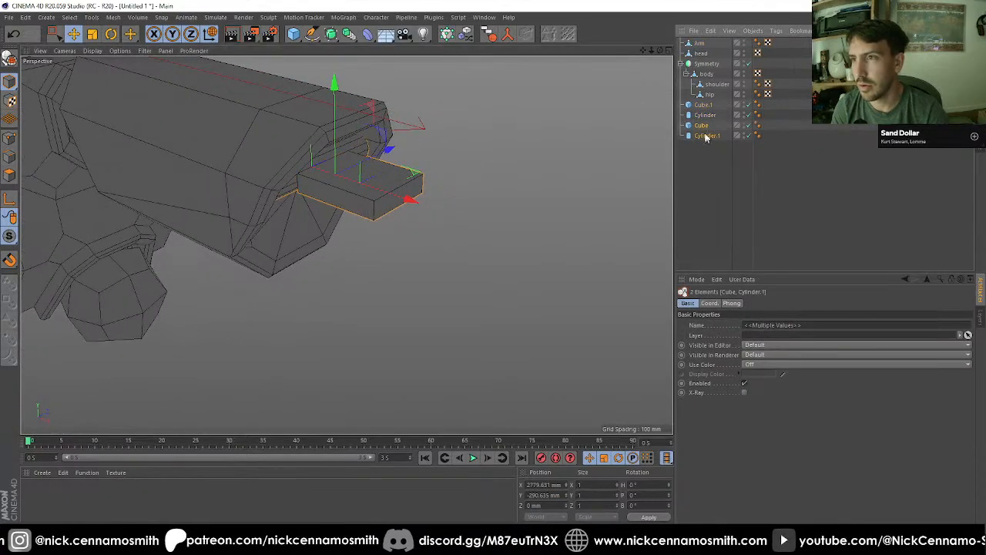
Step: Move the copied cube and cylinder outward along X in the front view to about 3298 mm, just past the first cube
key(F2)
key(F3)
key(F4)
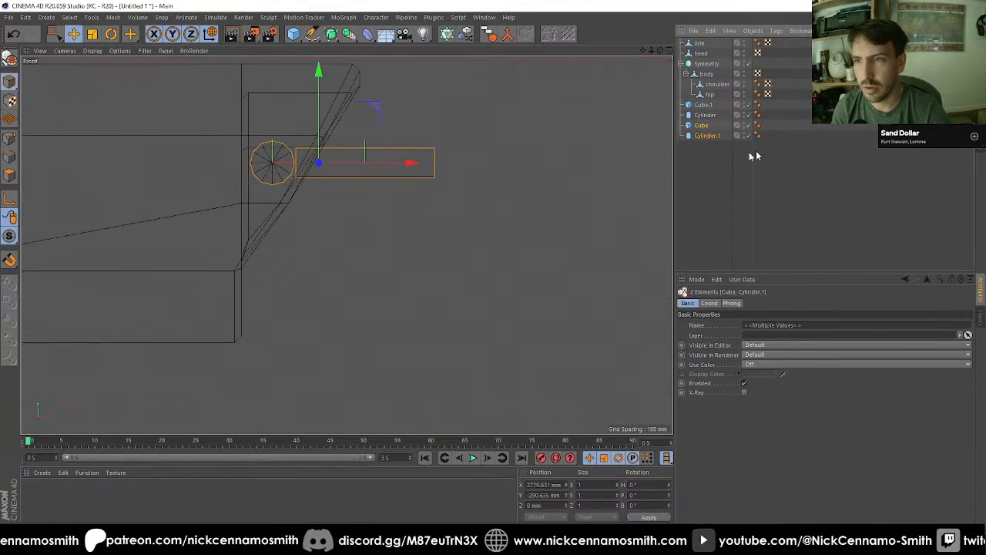
drag(412, 163, 580, 167)
scroll(484, 136, up, 1)
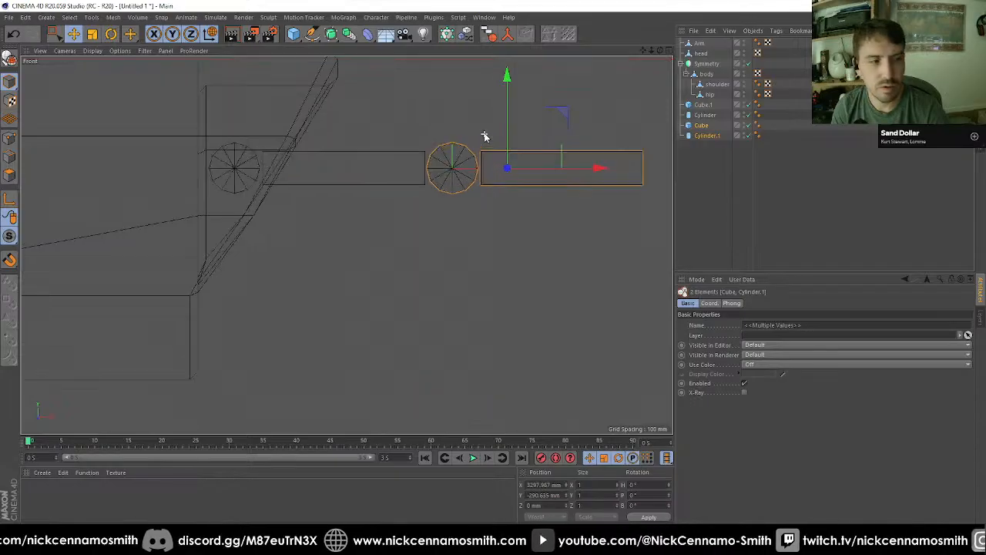
Step: Shorten the copied cylinder in the top view to about 305 mm, slightly less than the cubes' width, and make it editable
scroll(484, 136, up, 1)
click(704, 136)
key(F2)
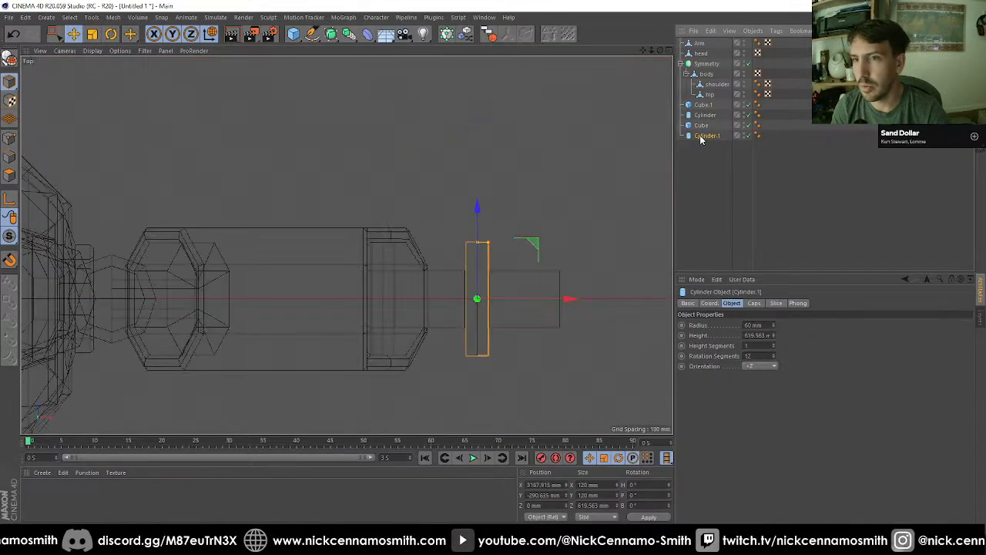
scroll(470, 285, up, 1)
drag(477, 223, 423, 177)
key(F1)
scroll(390, 229, up, 4)
key(F2)
scroll(433, 236, up, 6)
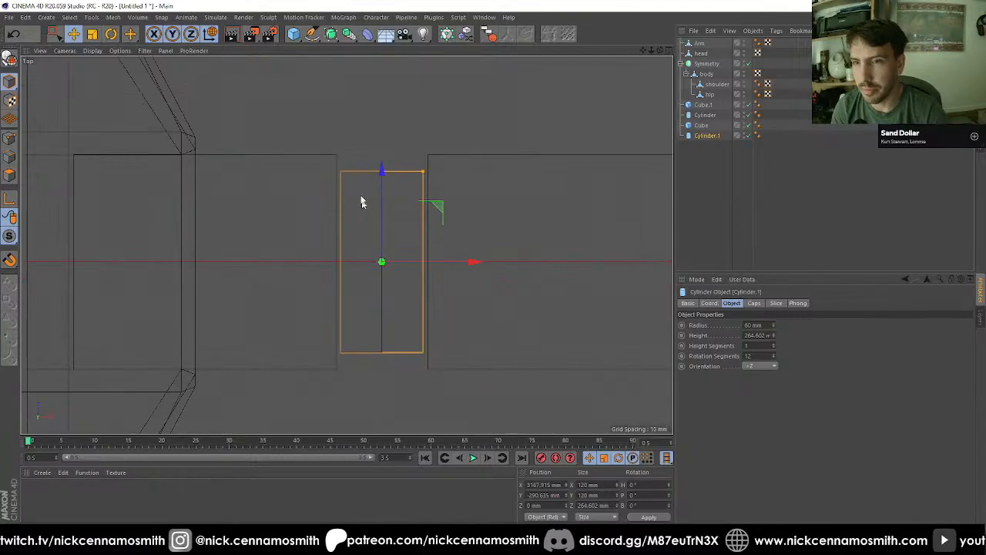
drag(384, 171, 387, 162)
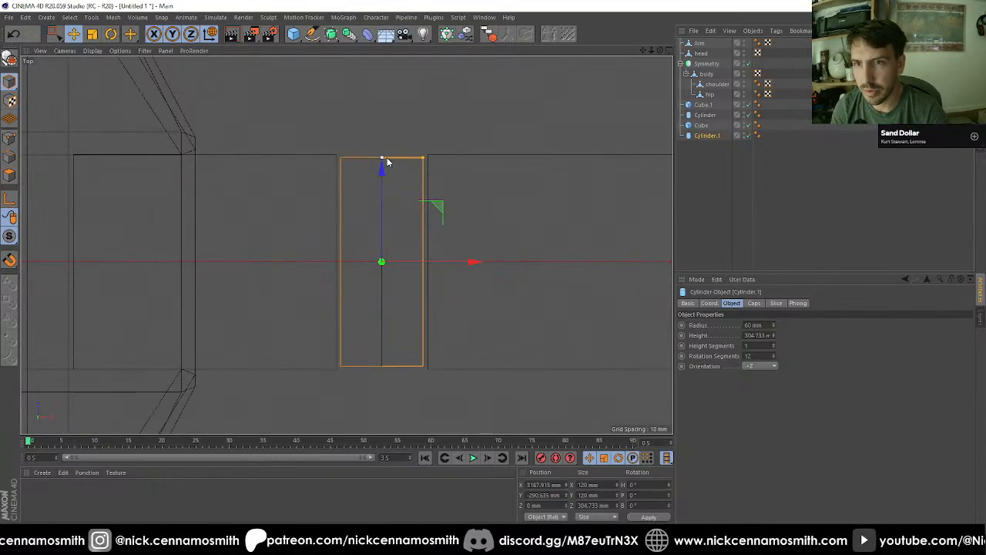
key(c)
Step: Reorder the joint objects to follow the arm outward: Cylinder, Cube.1, Cylinder.1, Cube
click(707, 115)
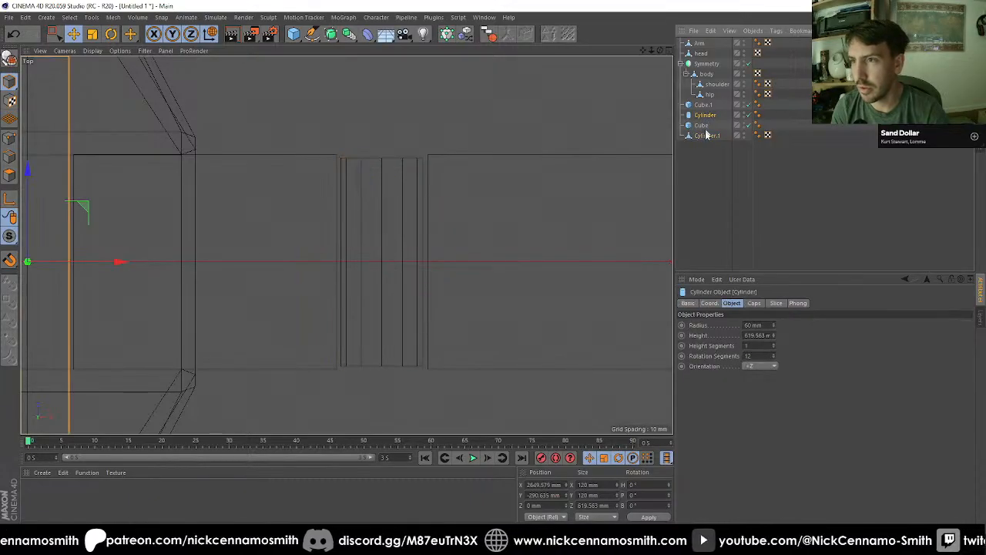
click(707, 135)
click(703, 125)
click(707, 134)
scroll(488, 171, down, 1)
scroll(489, 171, down, 1)
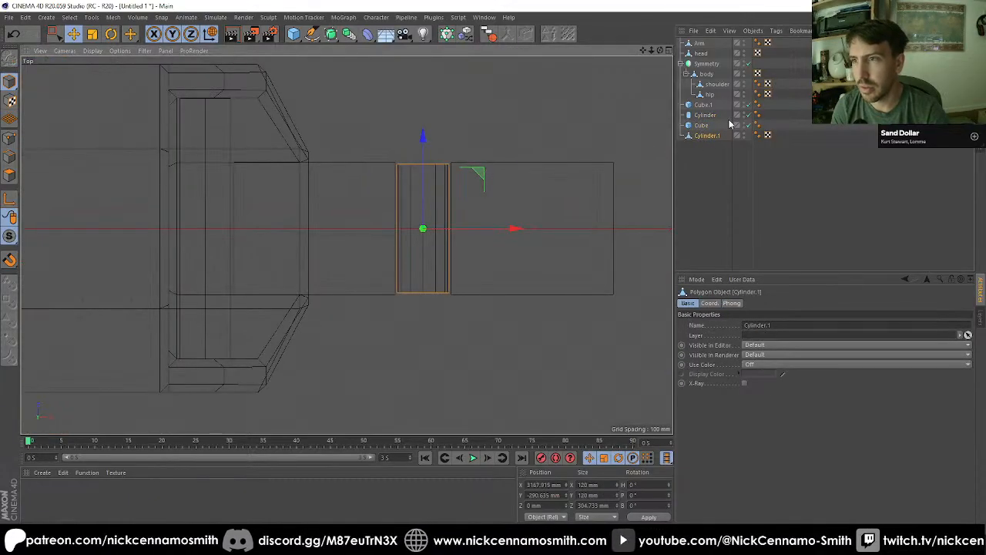
drag(700, 127, 704, 140)
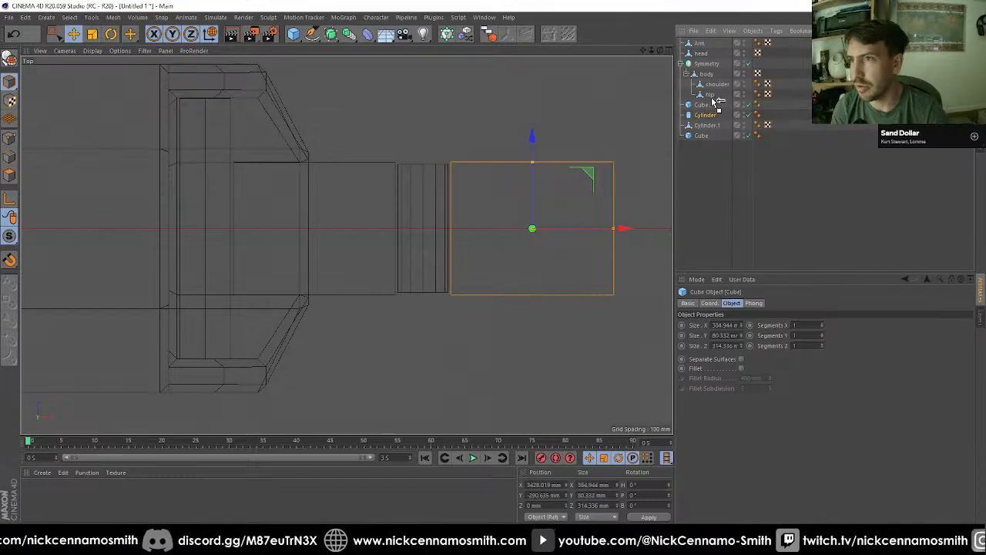
drag(715, 103, 714, 107)
click(701, 136)
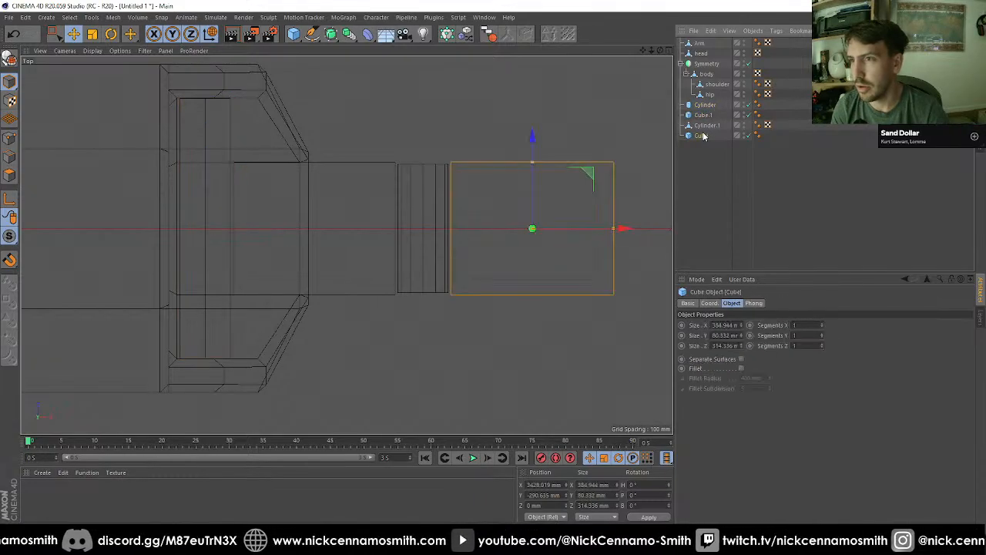
Step: Duplicate the shortened cylinder, Cylinder.1, in place between the two flat cubes
scroll(398, 186, down, 1)
click(704, 127)
scroll(514, 183, up, 1)
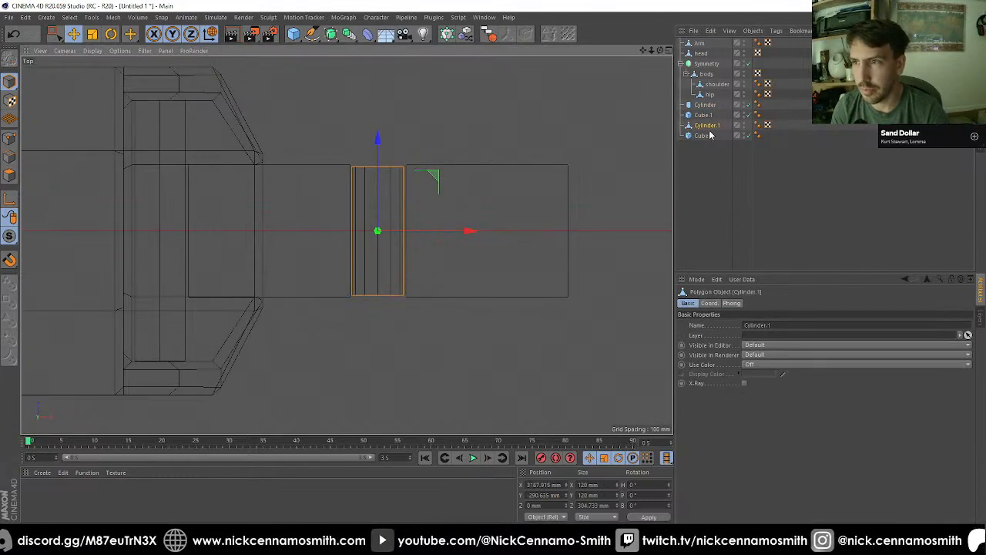
ctrl+drag(709, 126, 708, 132)
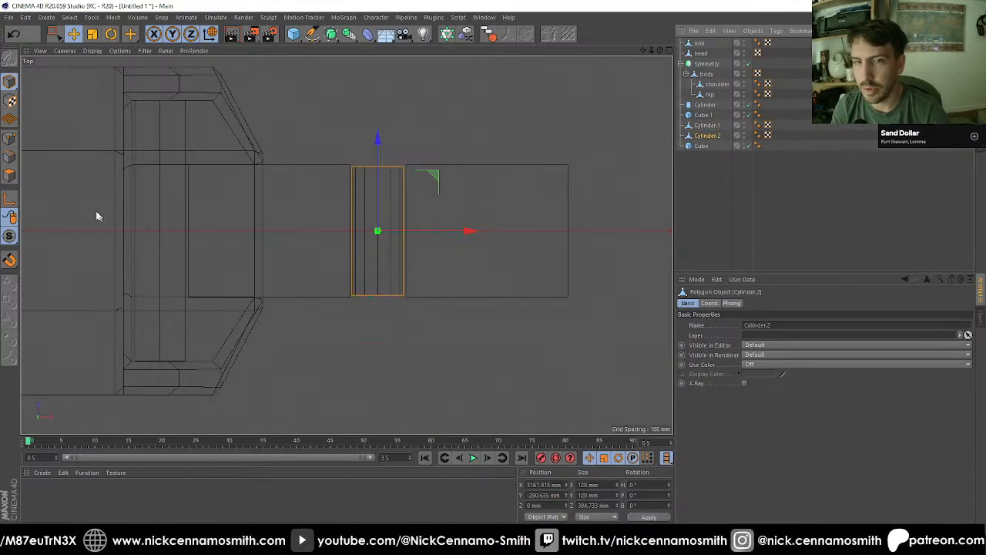
Step: Set the duplicate cylinder's Z size to about 121.9 mm so it covers only the middle of the joint
click(578, 506)
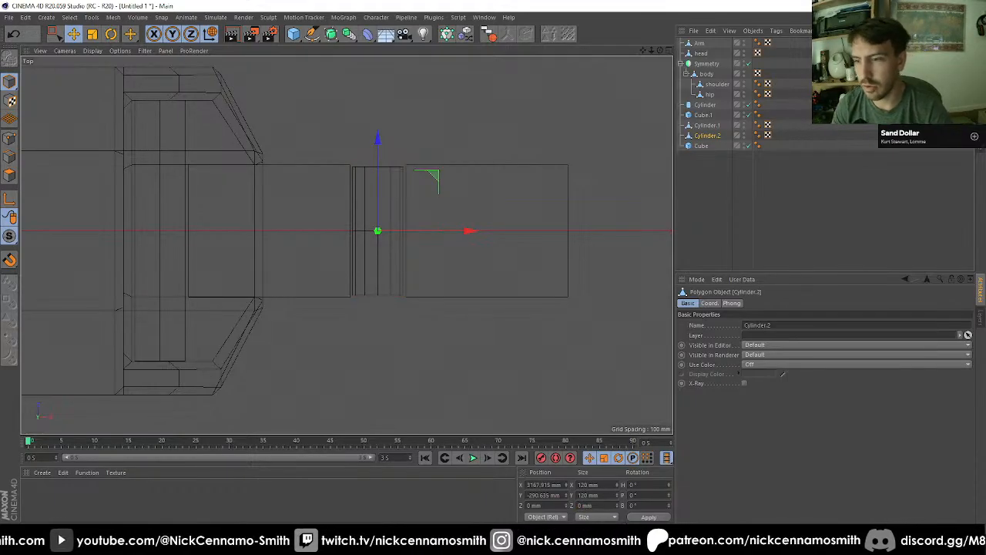
key(ctrl+z)
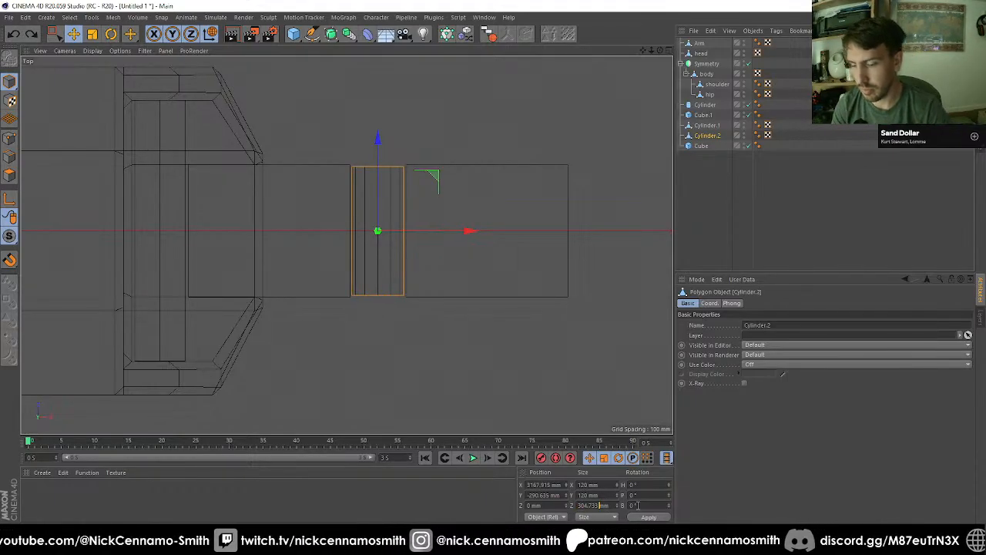
text(/2)
key(Return)
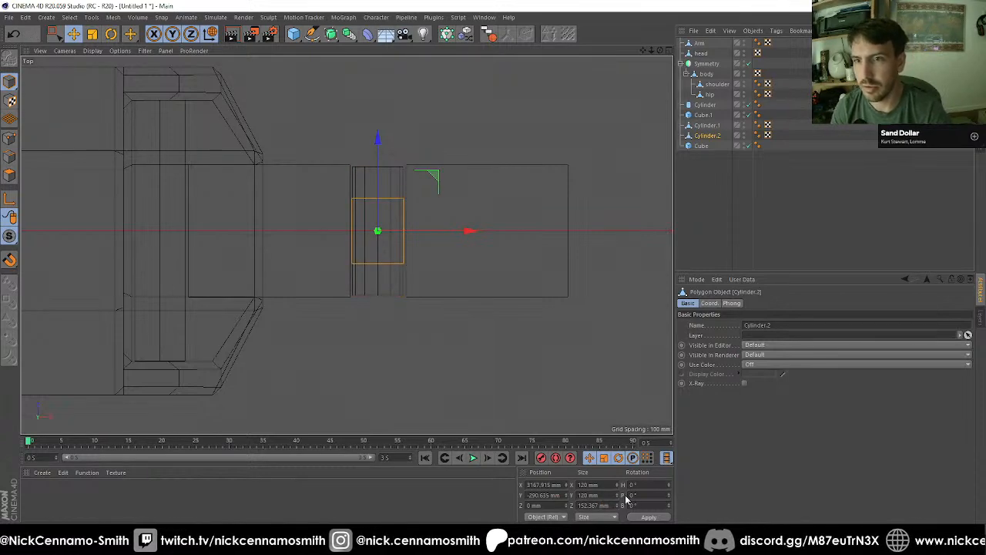
key(ctrl+z)
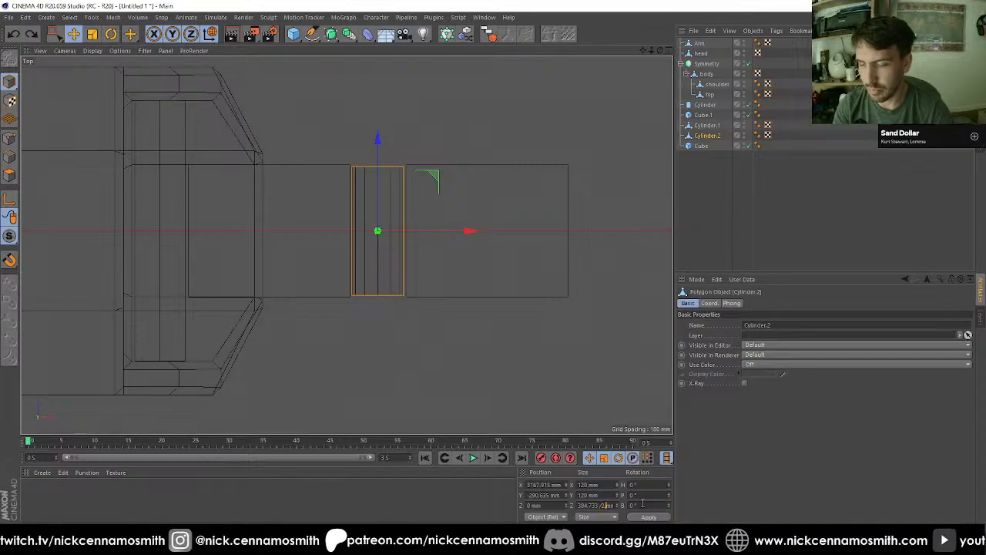
key(Return)
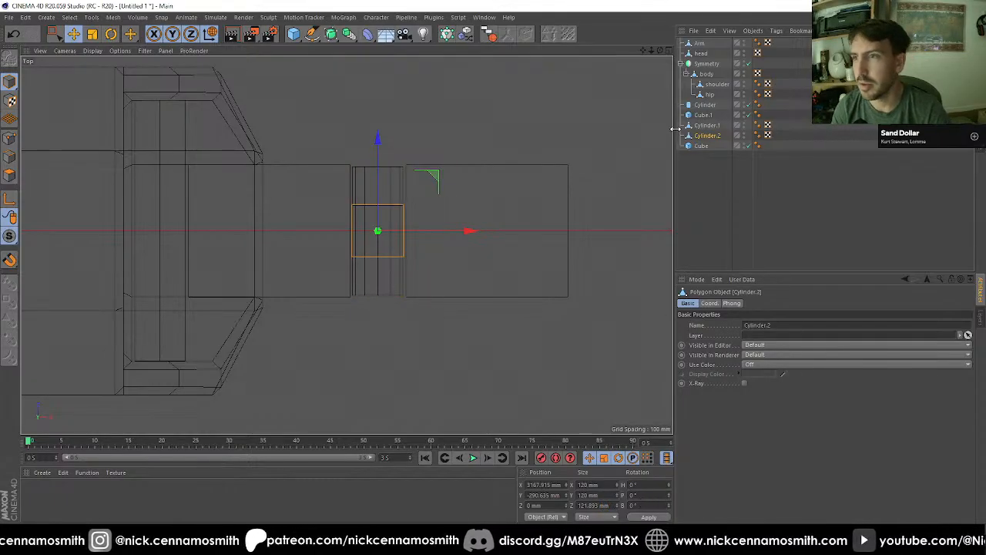
Step: Select the ring of lengthwise edges around the full-length cylinder, Cylinder.1, in the top view
key(F1)
key(F2)
key(F3)
key(F2)
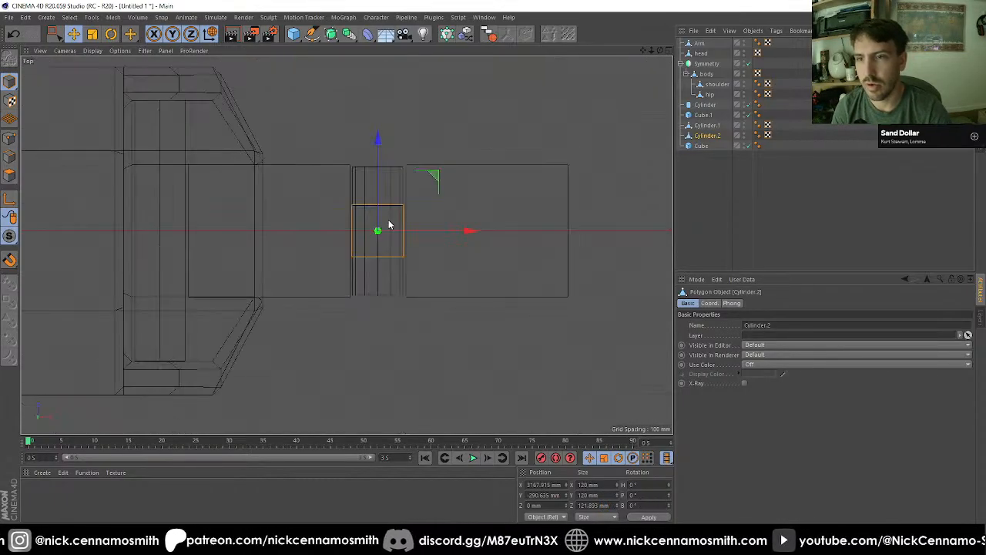
click(706, 125)
key(o)
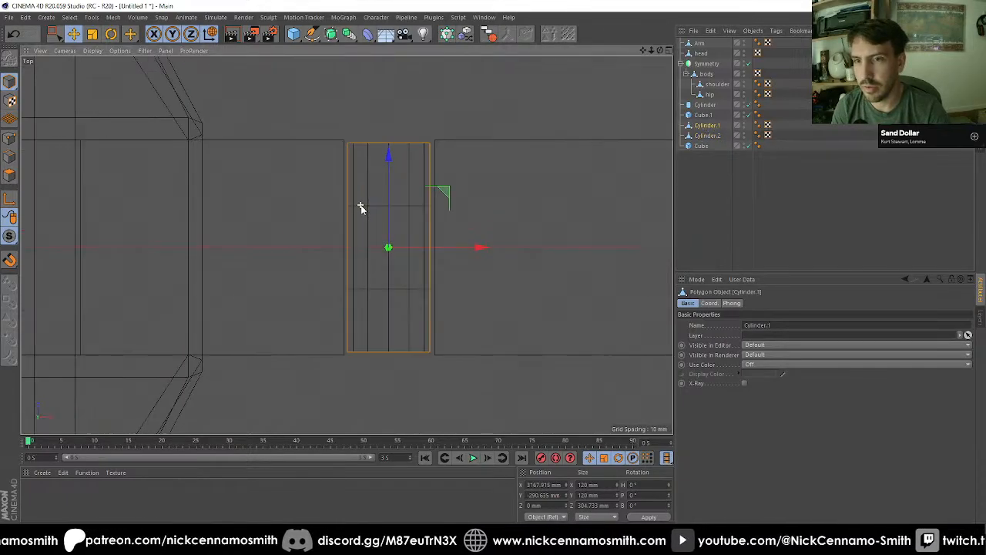
click(11, 157)
right_click(308, 283)
click(331, 308)
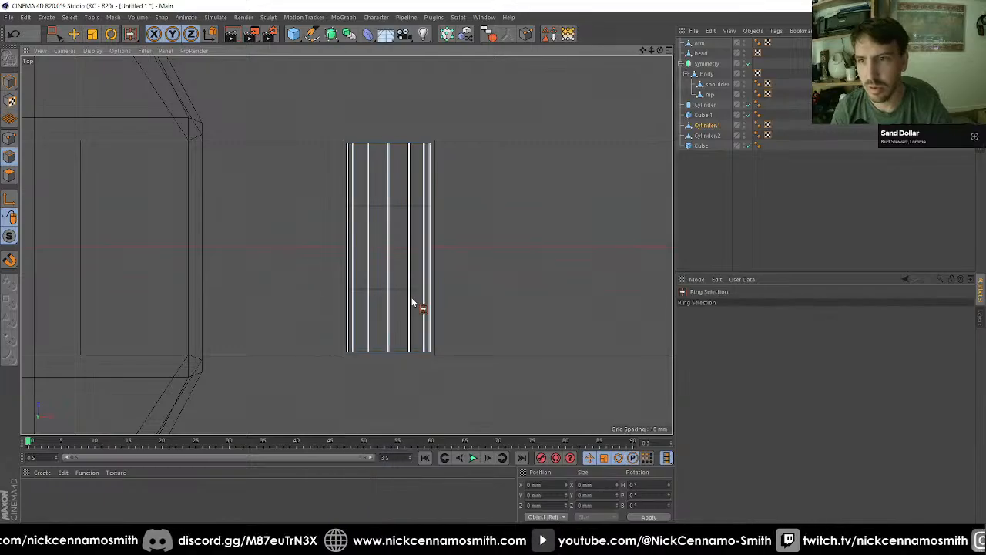
click(408, 300)
Step: Cut the selected edges with Edge Cut using 2 subdivisions and a scale of 130%
key(m)
key(f)
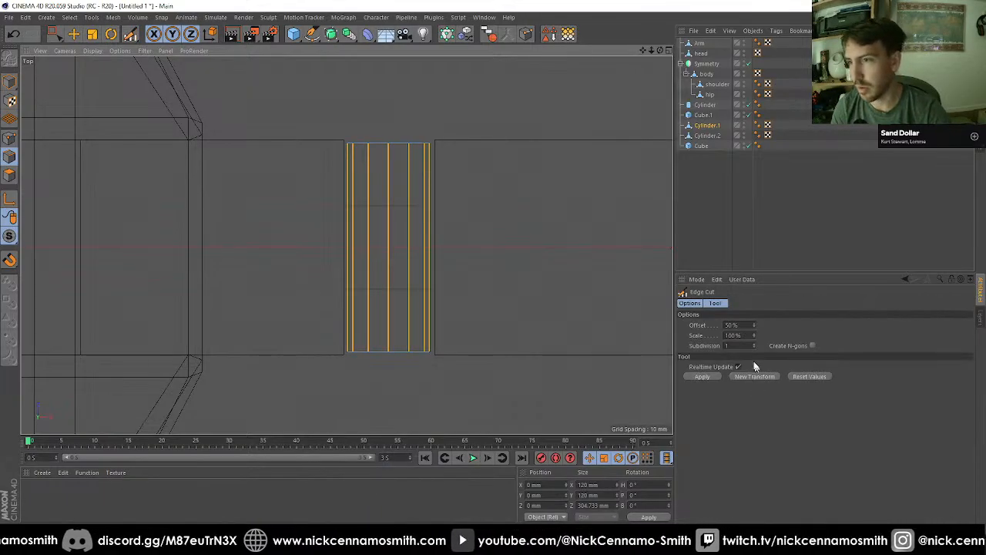
scroll(652, 347, up, 1)
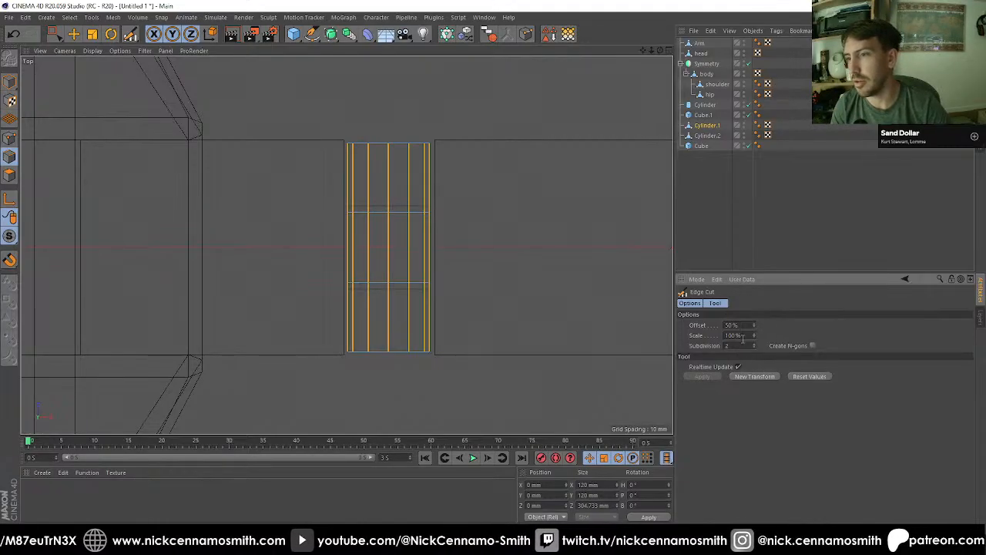
scroll(743, 336, up, 4)
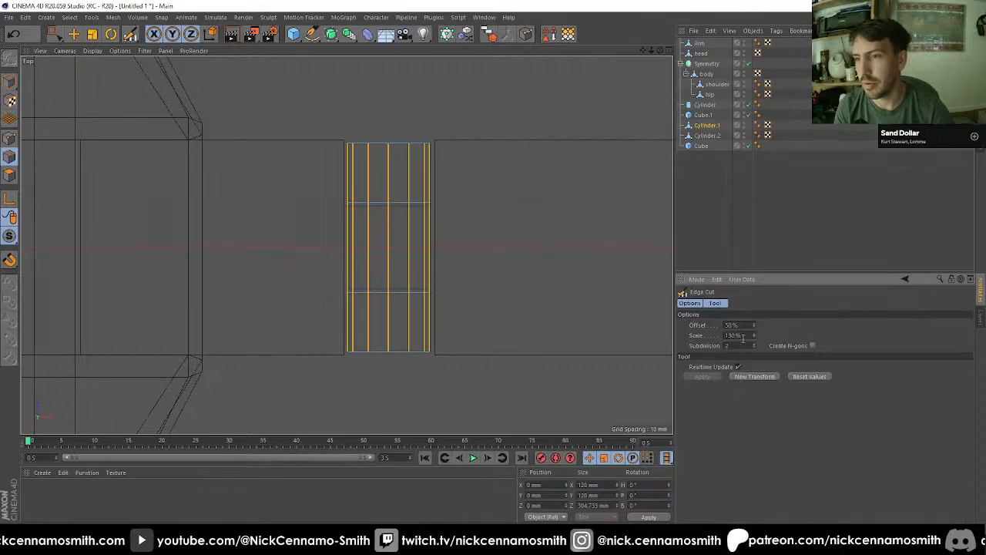
Step: Delete the middle ring of polygons between the two new cuts on the full-length cylinder
click(11, 176)
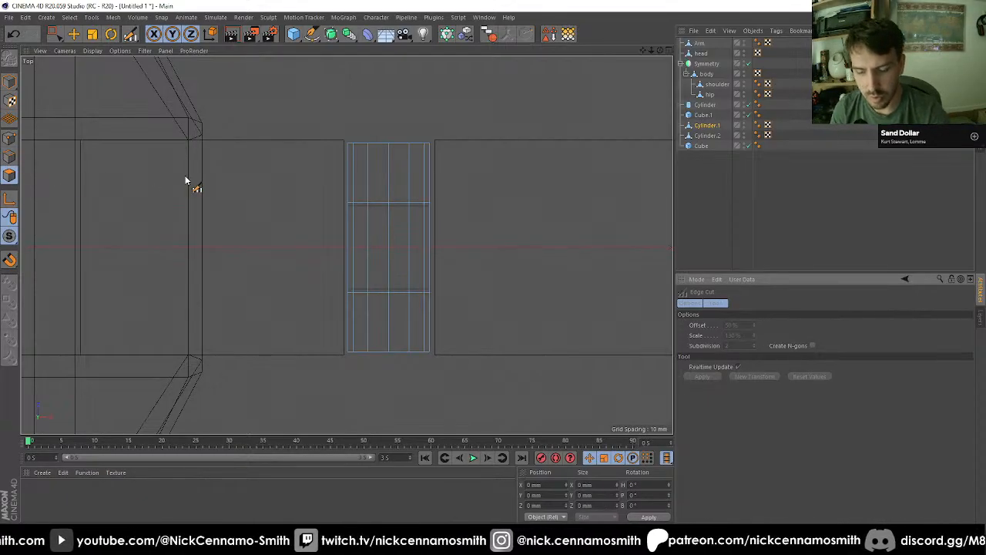
key(u)
key(b)
click(416, 258)
key(Delete)
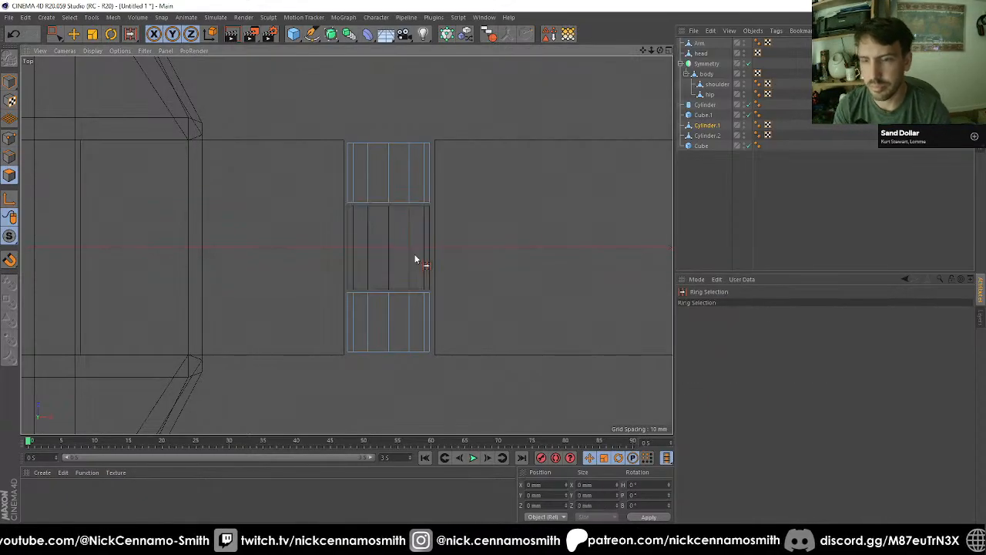
Step: Isolate the split cylinder in the perspective view and close the open inner ends of its two halves
key(F1)
scroll(420, 178, up, 1)
alt+drag(421, 178, 378, 159)
drag(9, 236, 57, 272)
key(m)
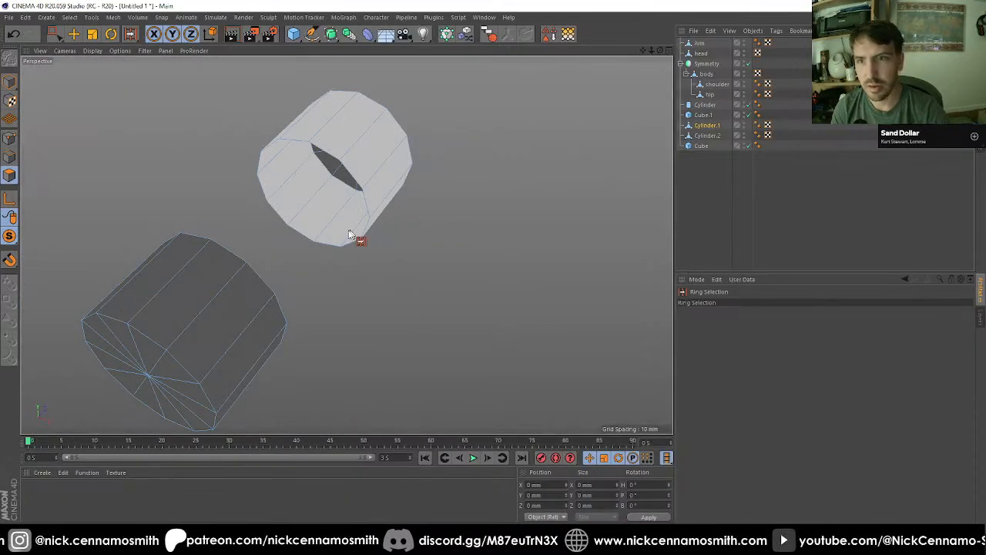
key(m)
key(d)
click(347, 246)
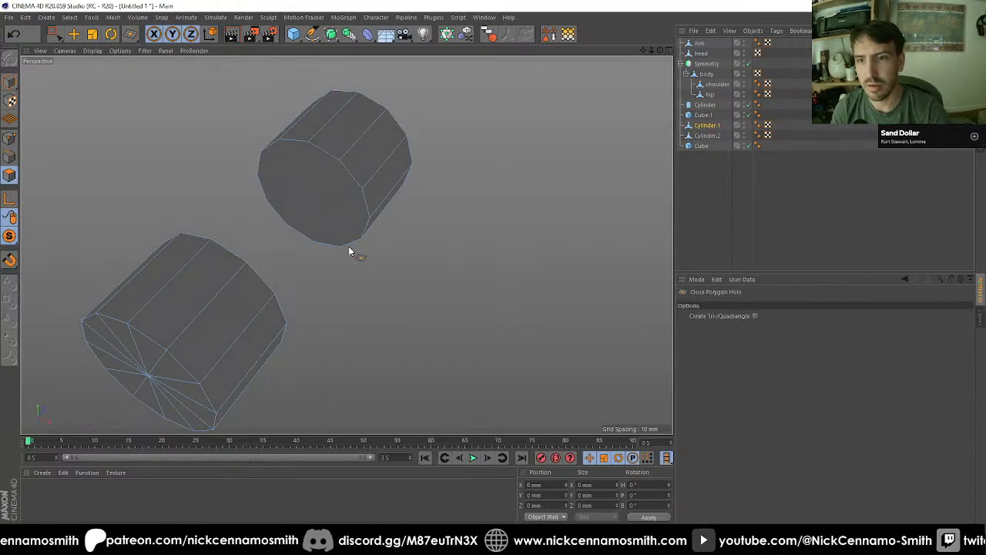
alt+drag(347, 245, 273, 234)
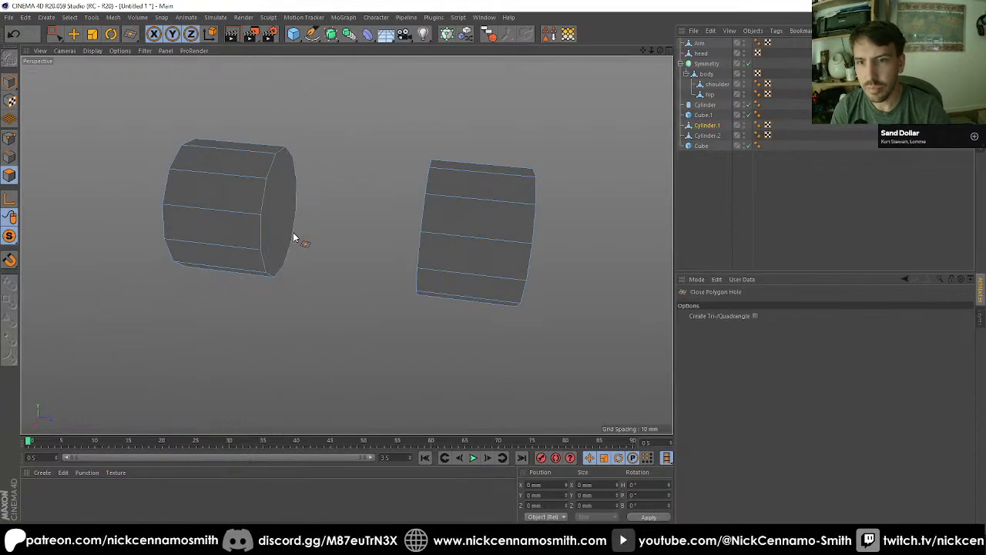
Step: Inset the first half's new inner cap by about 2.3 mm and weld the inset polygon to a center point
key(space)
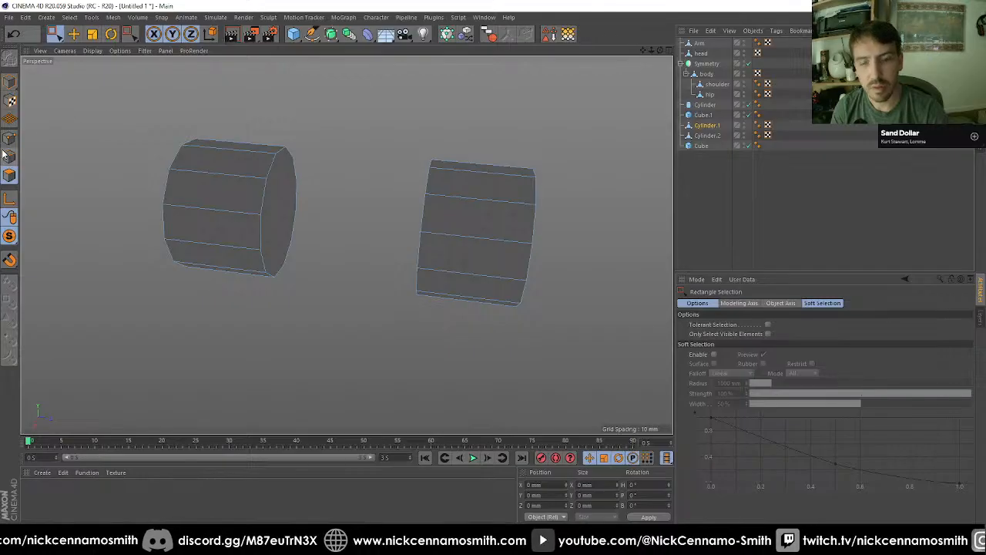
click(272, 215)
alt+drag(273, 216, 383, 238)
key(i)
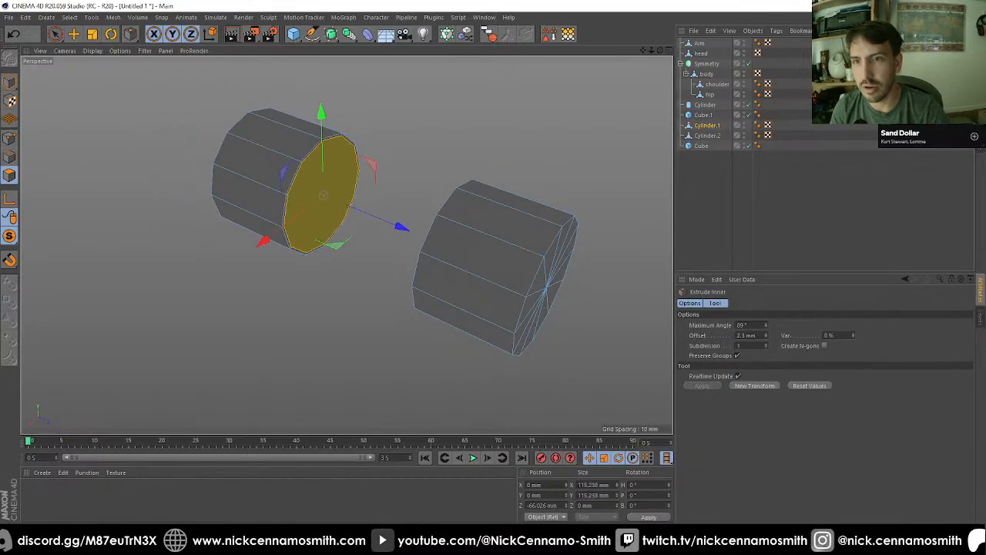
key(space)
click(460, 160)
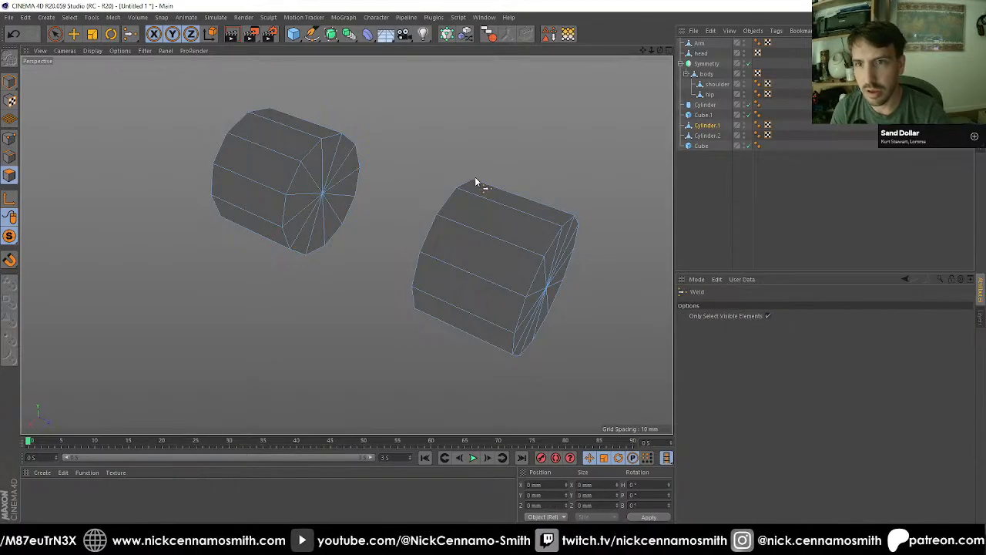
Step: Inset the other half's inner cap by about 5.5 mm and weld the inset polygon to a center point
alt+drag(474, 176, 353, 208)
click(469, 228)
mouse_move(469, 227)
alt+mouse_down()
mouse_move(485, 230)
mouse_move(471, 227)
mouse_move(465, 239)
alt+mouse_up()
key(i)
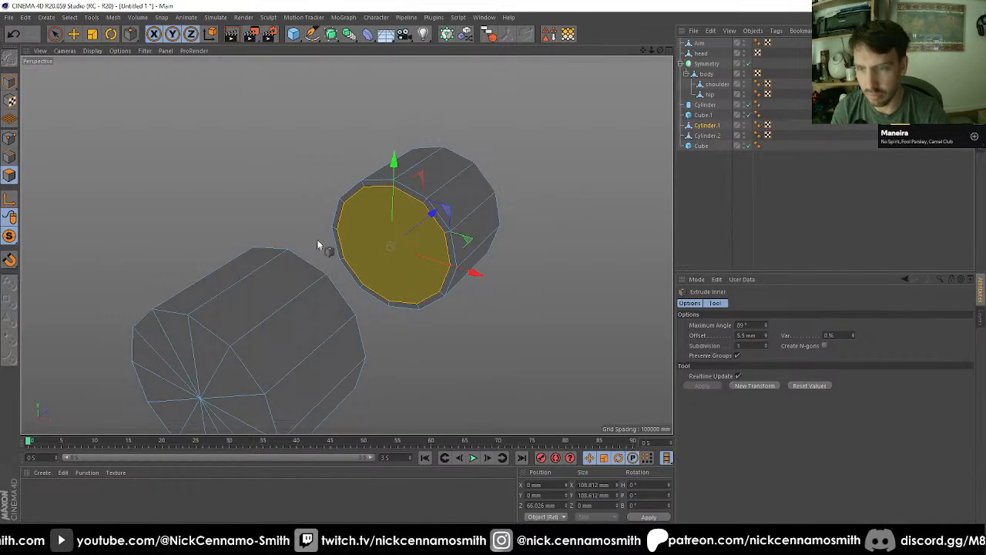
key(m)
key(q)
click(458, 232)
Step: Return to whole-object editing and end the isolation to show the split cylinder with the rest of the arm
alt+drag(457, 233, 319, 190)
click(9, 83)
alt+right_drag(293, 191, 56, 203)
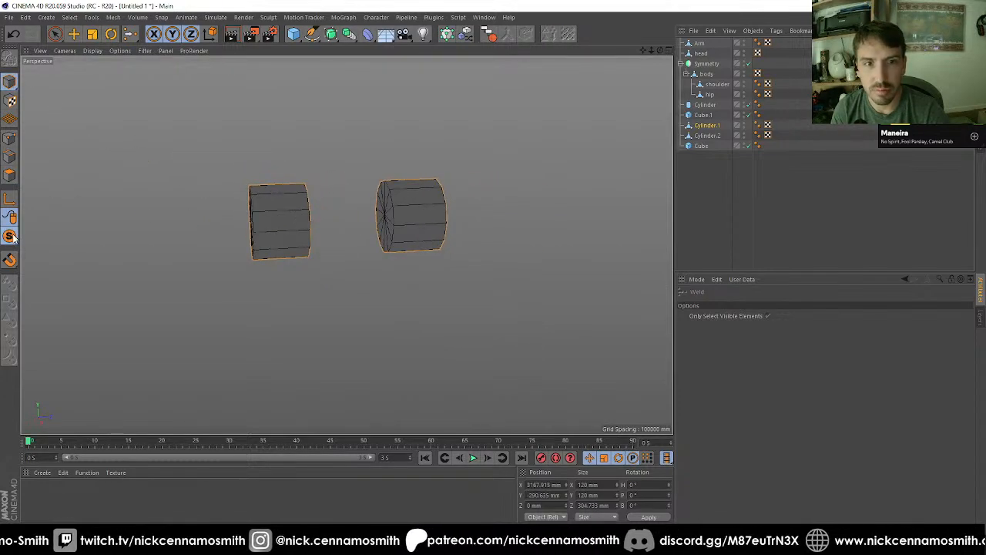
drag(13, 238, 58, 245)
alt+drag(407, 282, 233, 222)
alt+middle_drag(232, 219, 411, 212)
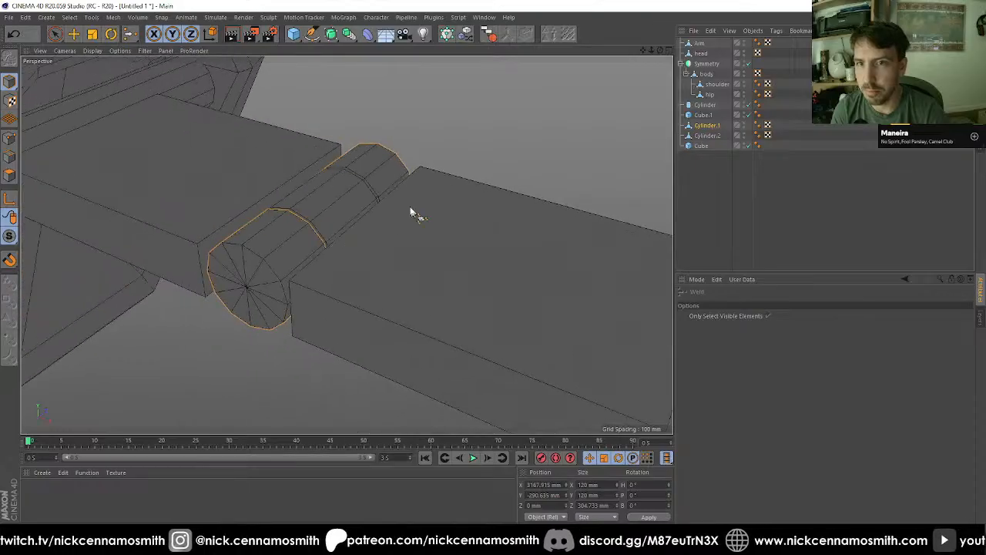
Step: Inspect how the short middle cylinder fits between the two outer halves, in perspective and from the front
alt+right_drag(311, 197, 440, 184)
click(706, 137)
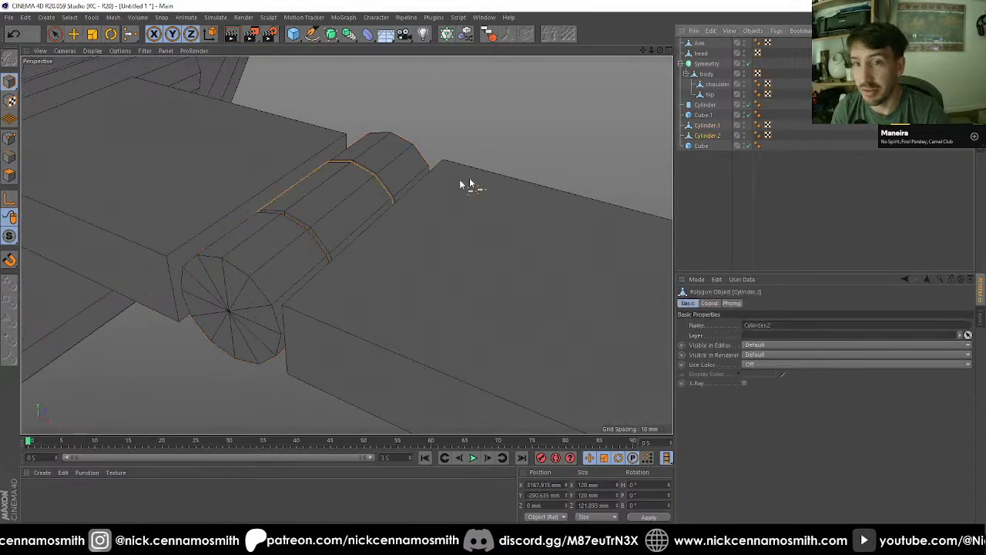
alt+drag(454, 181, 382, 294)
scroll(396, 227, down, 2)
mouse_move(380, 254)
alt+mouse_down()
mouse_move(391, 233)
mouse_move(365, 247)
alt+mouse_up()
click(9, 175)
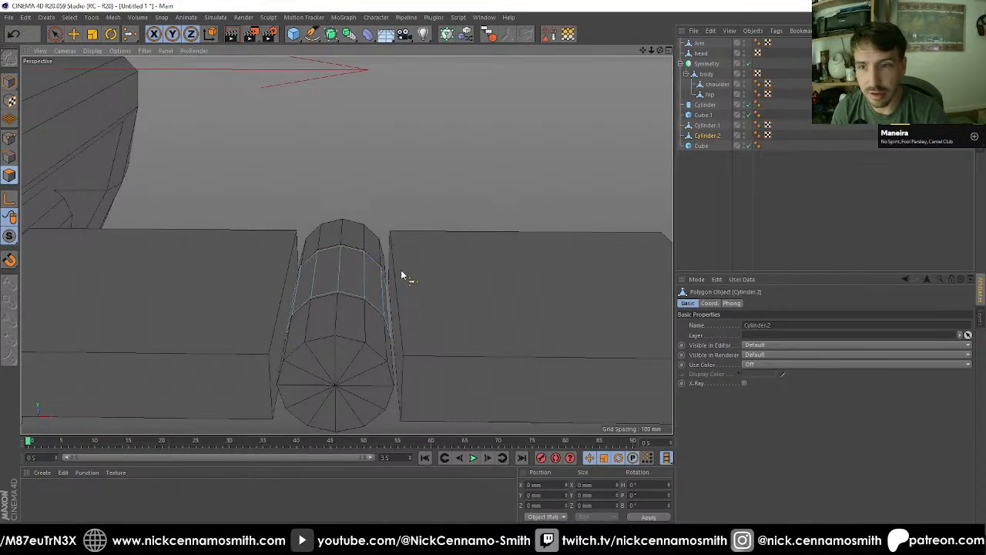
key(9)
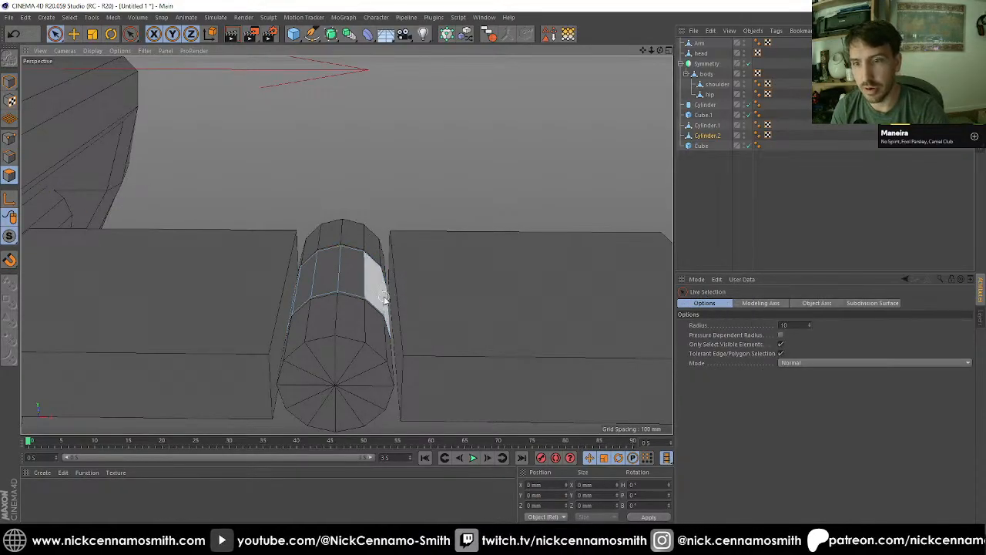
alt+drag(368, 287, 371, 312)
key(F4)
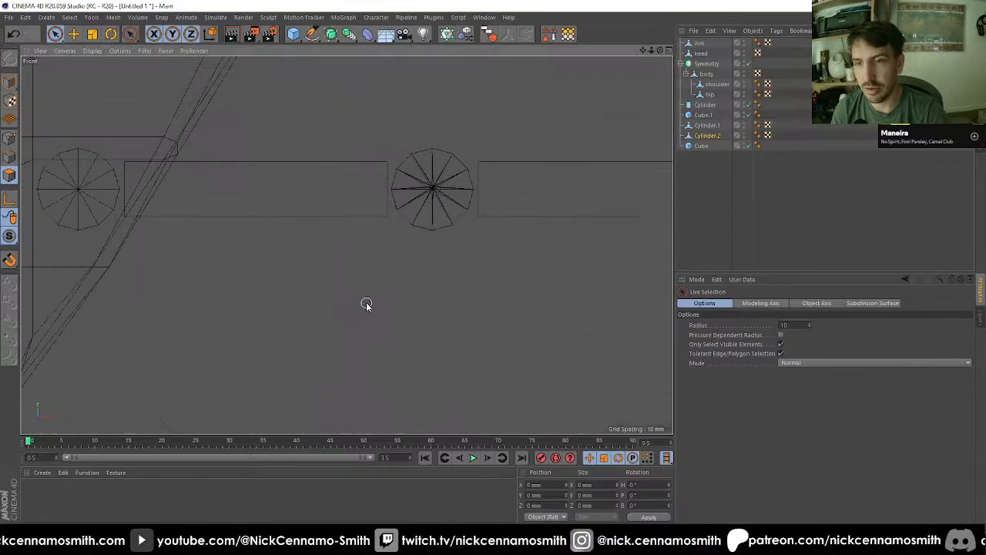
scroll(456, 199, up, 3)
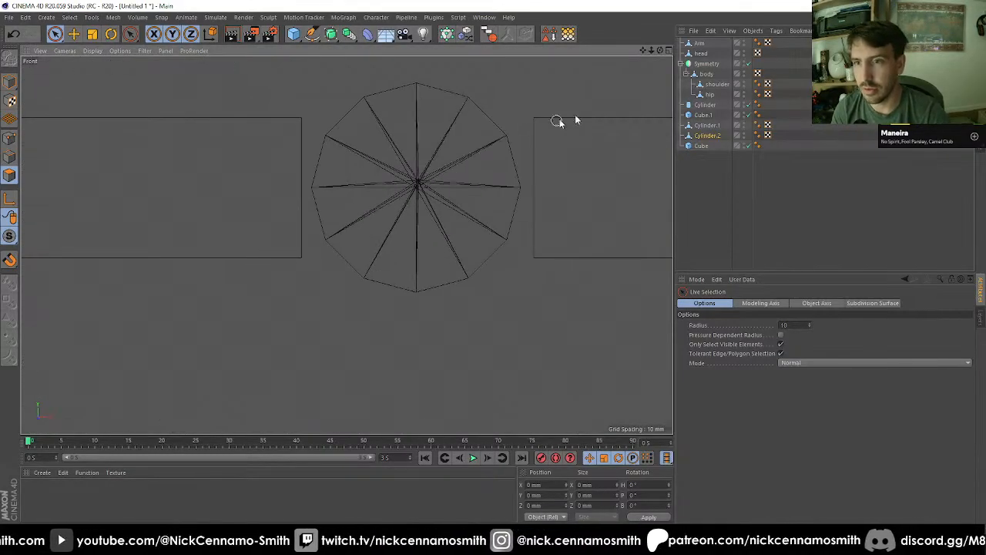
Step: Select the split cylinder's cap center points in the front view and flatten their X and Y size to 0 mm
click(707, 125)
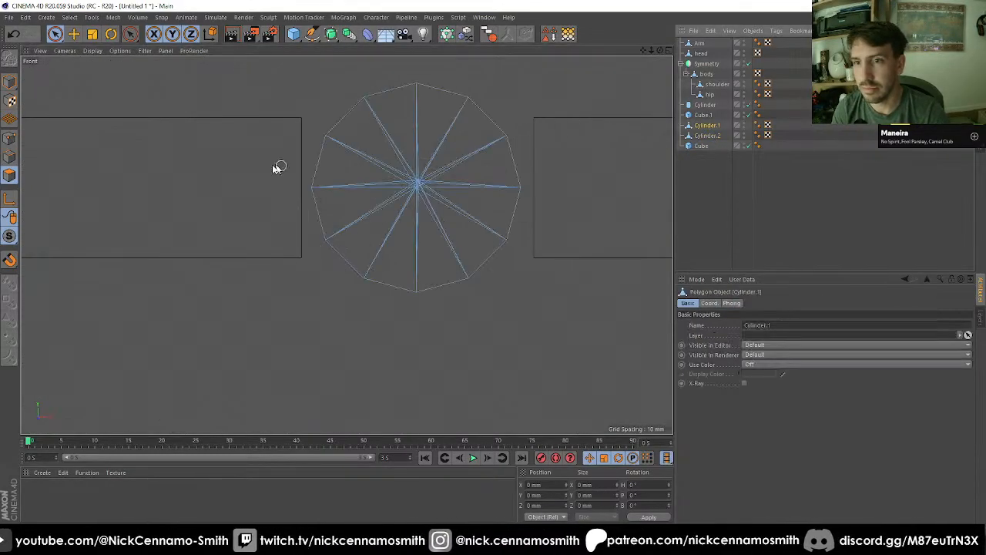
click(9, 139)
drag(55, 33, 129, 72)
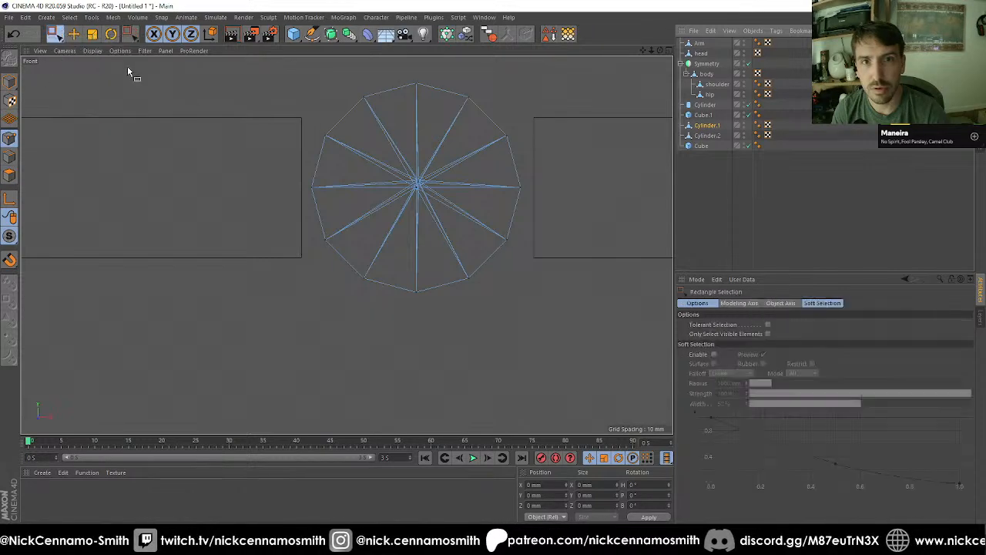
drag(399, 158, 451, 212)
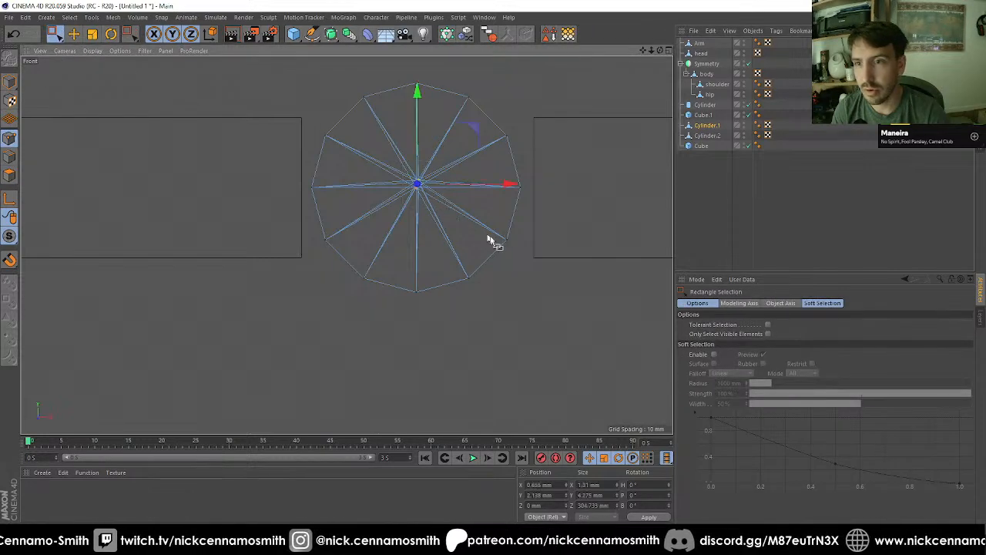
click(588, 485)
text(0)
key(Return)
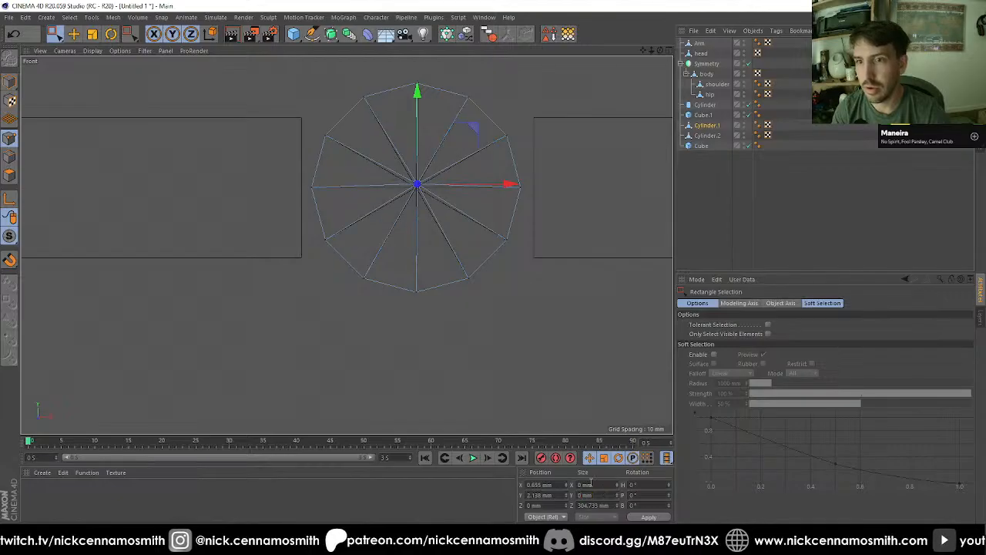
Step: Move the aligned center points onto the cylinder's axis at X 0 mm, Y 0 mm with snapping enabled
key(e)
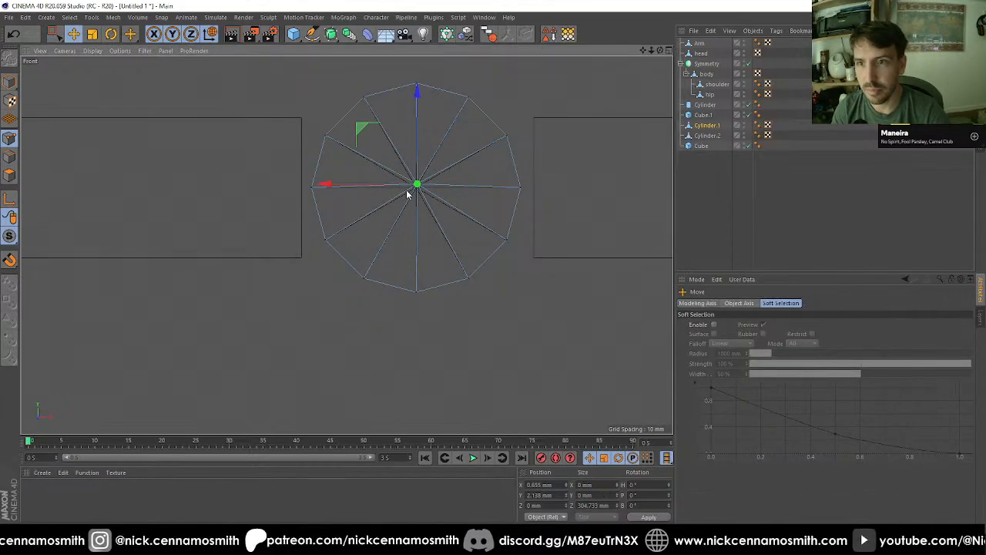
drag(420, 195, 415, 190)
key(shift+s)
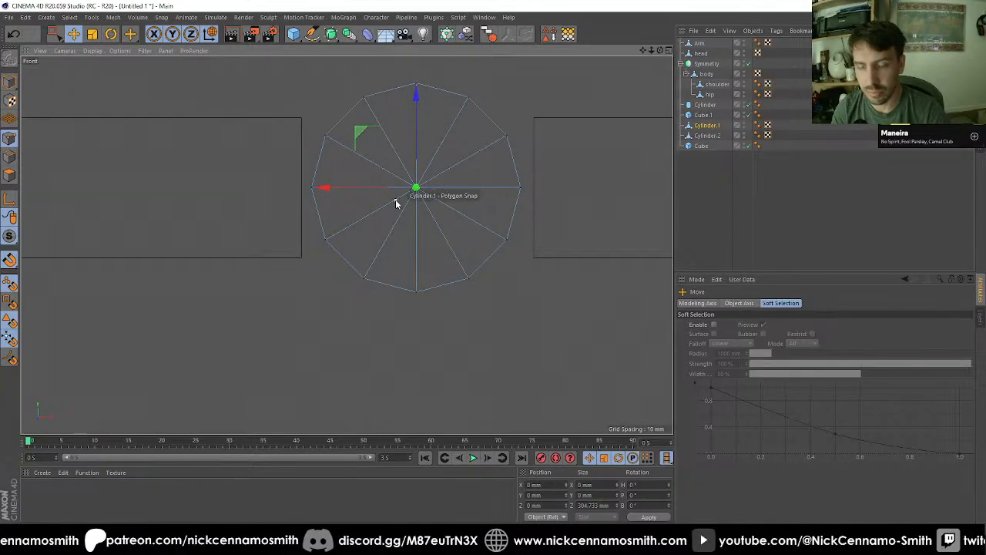
Step: Turn off snapping and examine the centered cap points and the split cylinder's fit between the blocks, from the front and in perspective
key(shift+s)
key(F1)
alt+drag(348, 322, 412, 279)
key(F2)
key(F4)
scroll(435, 163, up, 4)
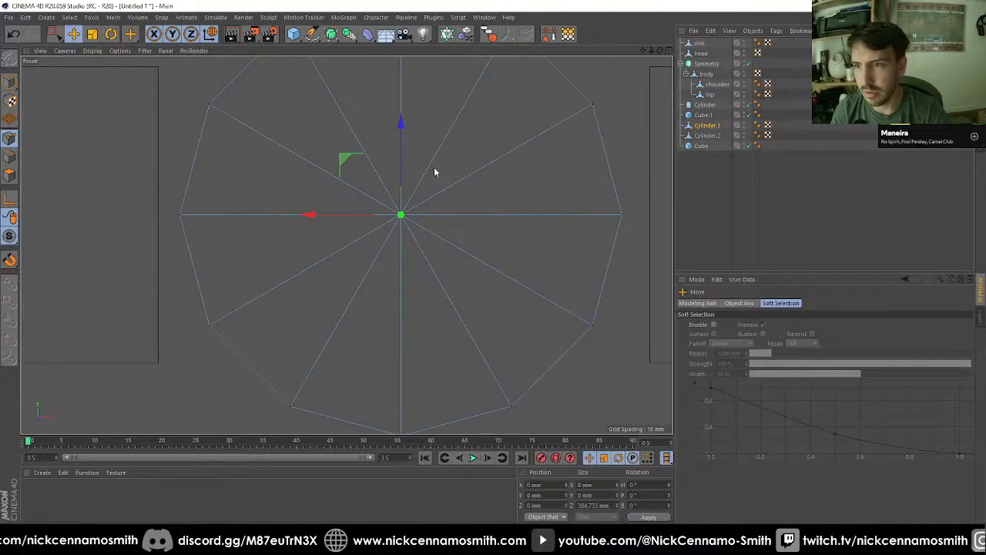
scroll(332, 338, down, 4)
scroll(385, 168, up, 1)
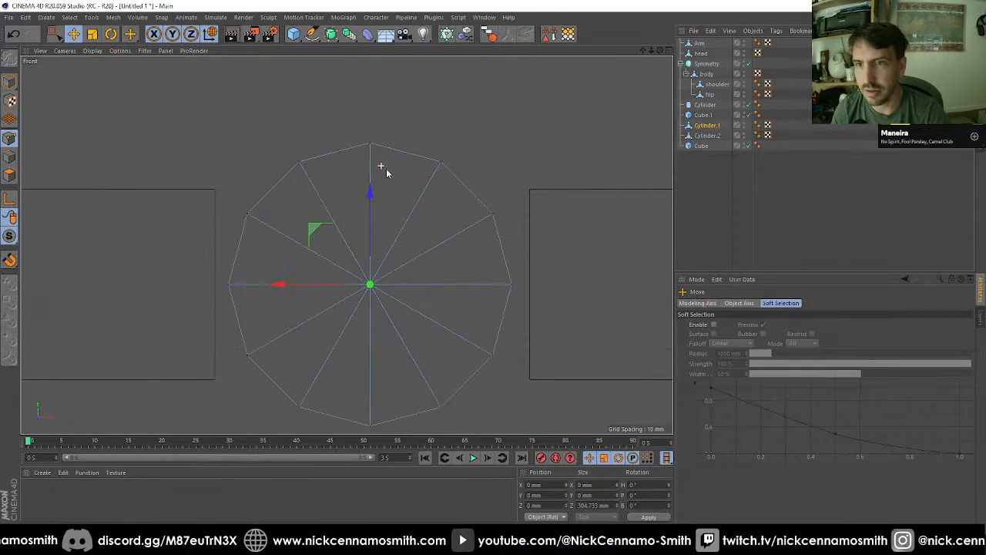
key(F1)
alt+drag(384, 170, 325, 241)
alt+middle_drag(393, 259, 302, 245)
alt+right_drag(302, 244, 358, 223)
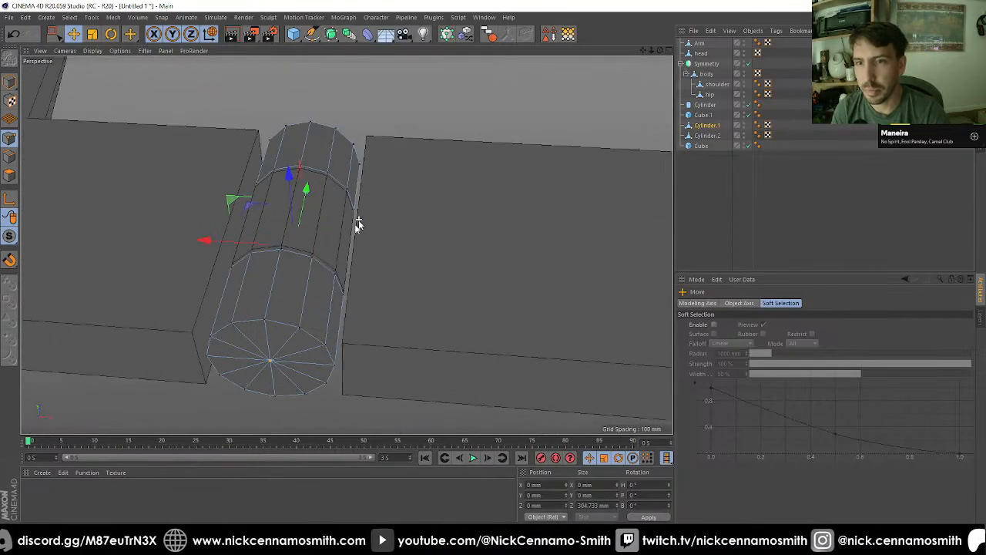
alt+drag(358, 223, 431, 211)
Step: Select the three adjacent side faces of the short middle cylinder that face the outer flat block
click(714, 136)
scroll(521, 179, down, 2)
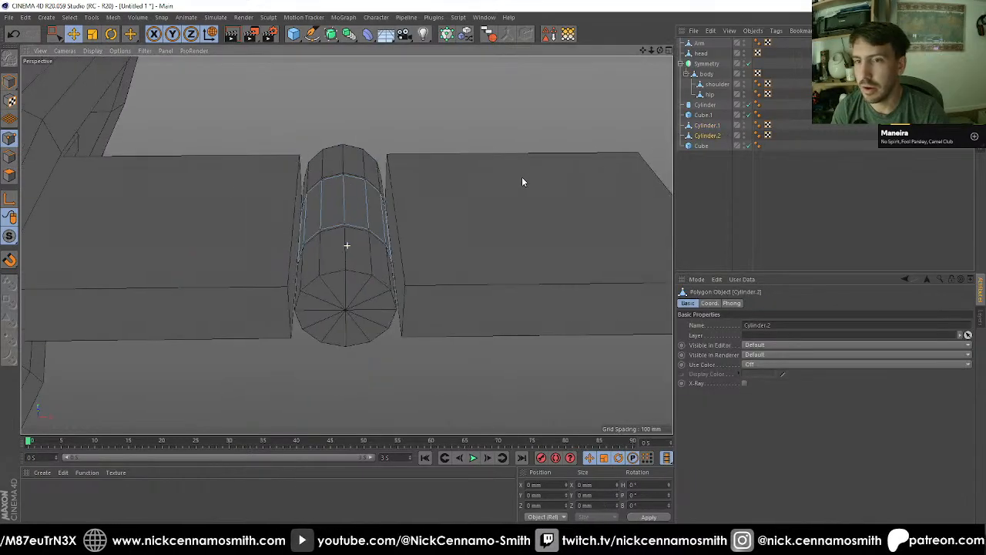
scroll(522, 179, up, 2)
alt+middle_drag(394, 193, 371, 203)
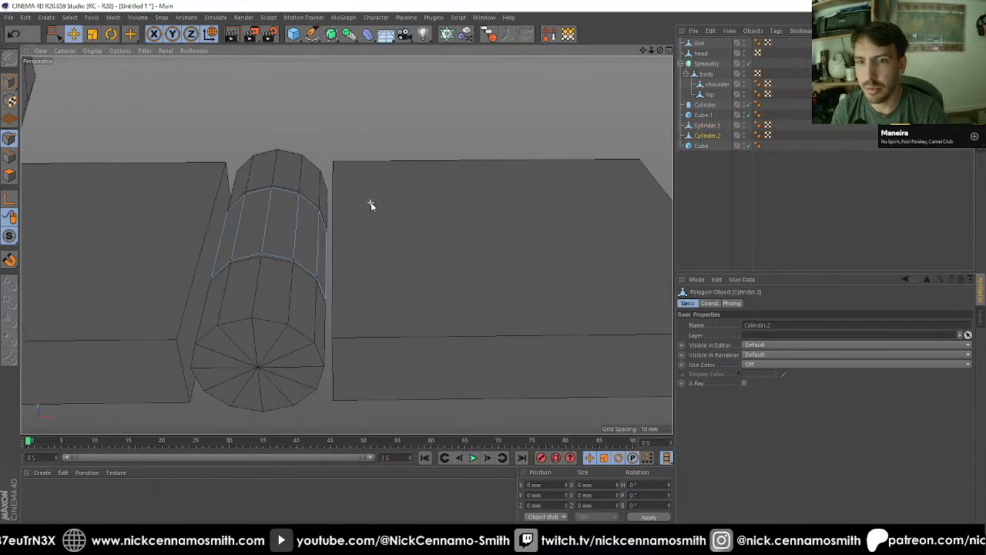
click(55, 34)
alt+drag(301, 254, 314, 332)
key(9)
click(304, 231)
shift+click(331, 278)
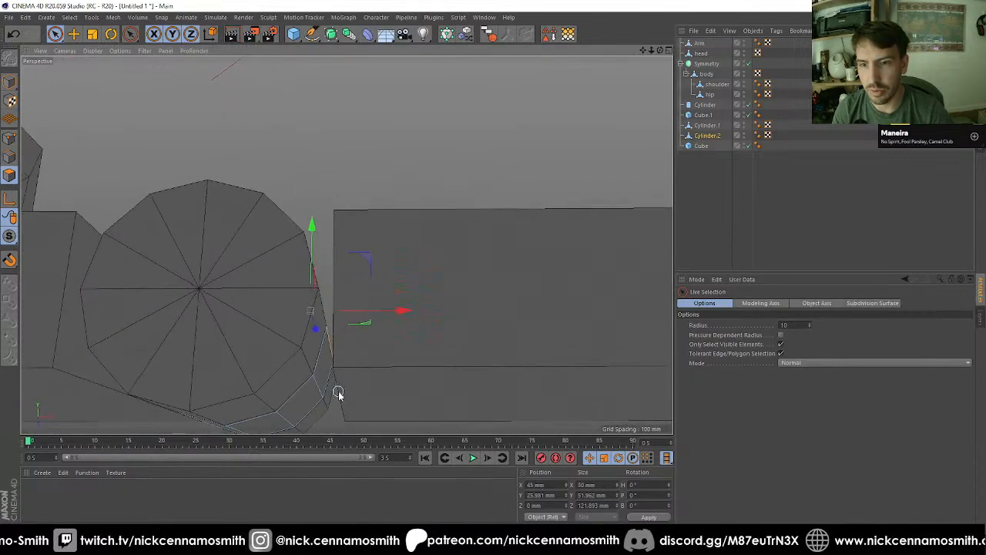
shift+click(330, 370)
Step: Extrude the selected faces with a 0 mm offset, working in the front view
scroll(281, 253, down, 4)
key(F2)
key(F3)
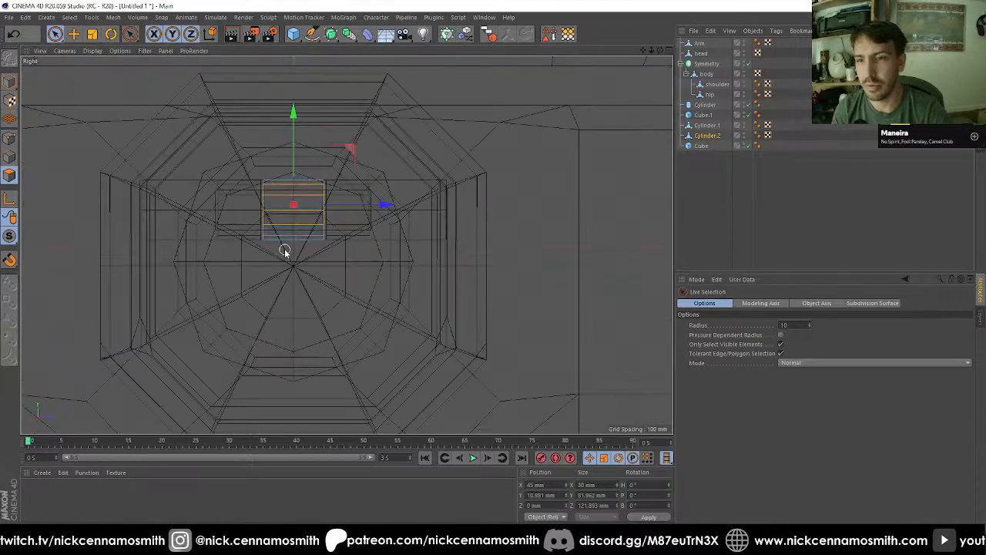
key(F4)
scroll(299, 250, down, 6)
key(d)
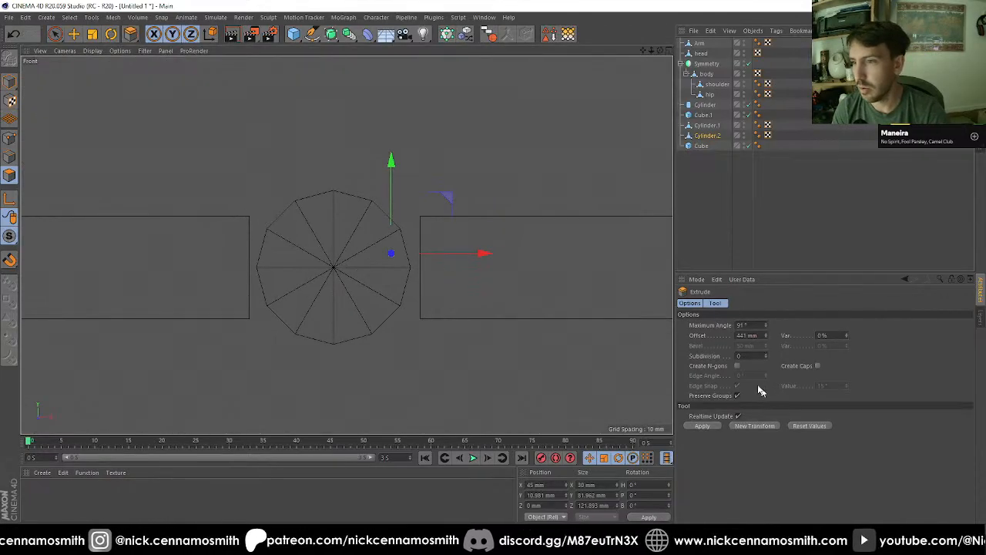
click(747, 335)
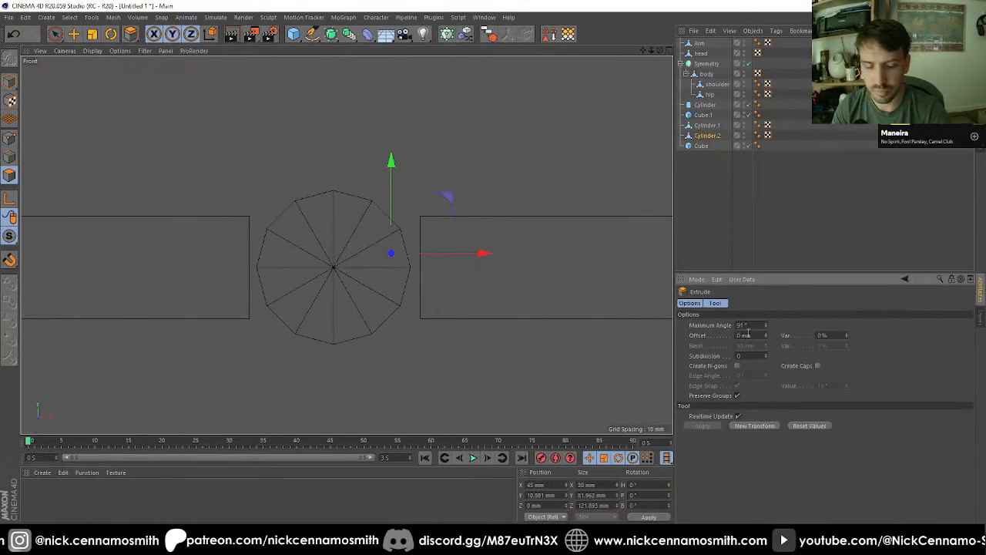
Step: Pull the extruded faces outward, flatten their X size to 0 mm, and snap them to the outer block's near face
key(e)
drag(310, 260, 388, 255)
key(t)
key(e)
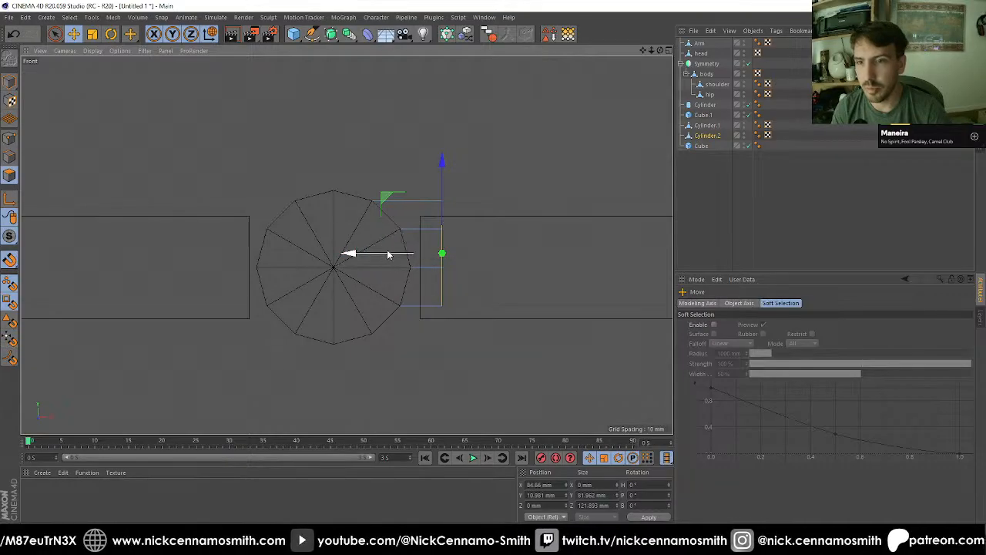
drag(386, 254, 343, 205)
key(F1)
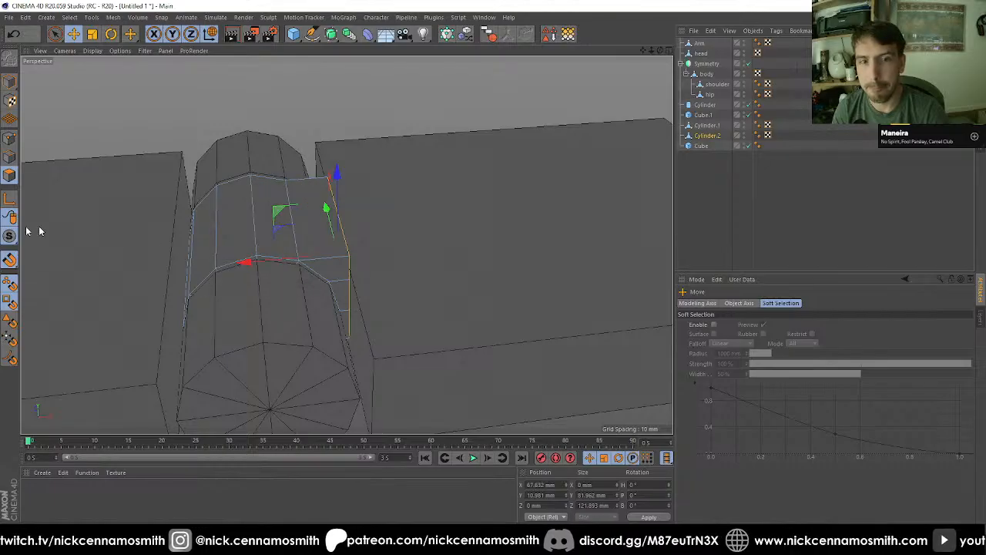
Step: Extrude the flattened faces another 30 mm into the outer block
key(F4)
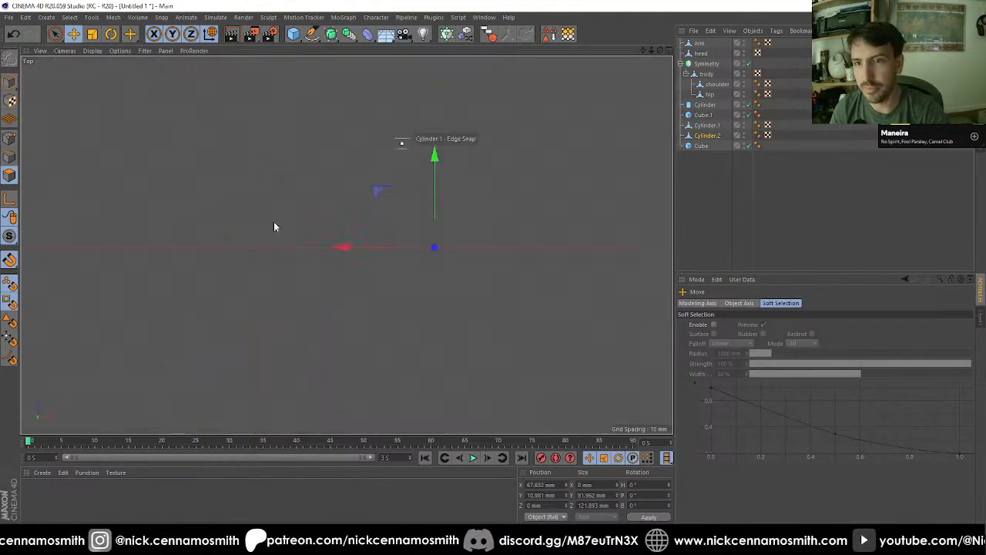
scroll(373, 225, up, 2)
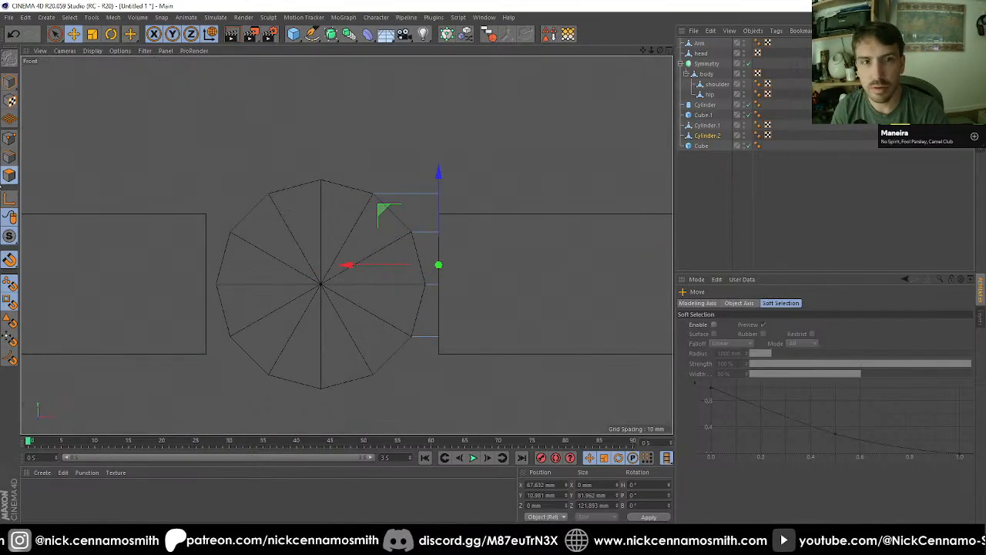
key(d)
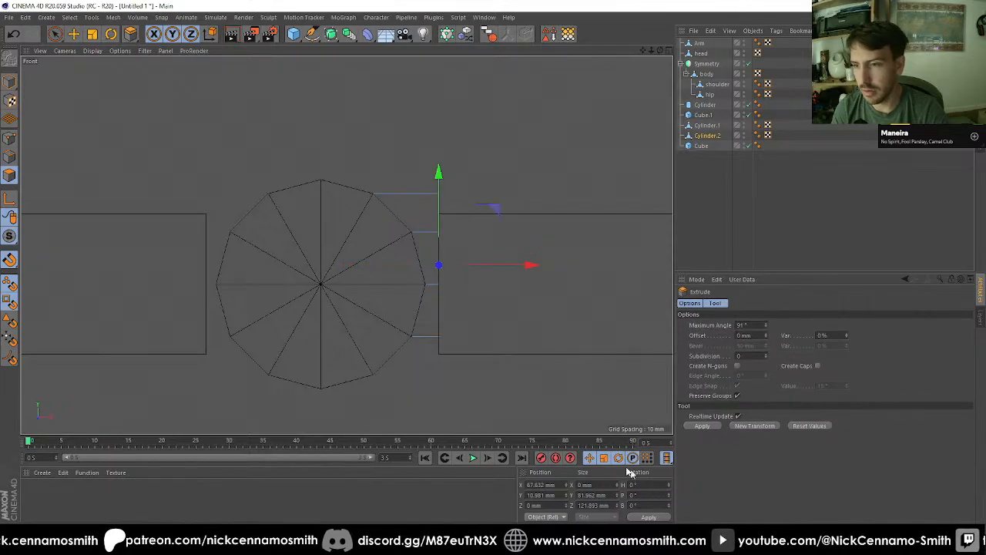
click(758, 335)
text(100)
key(Return)
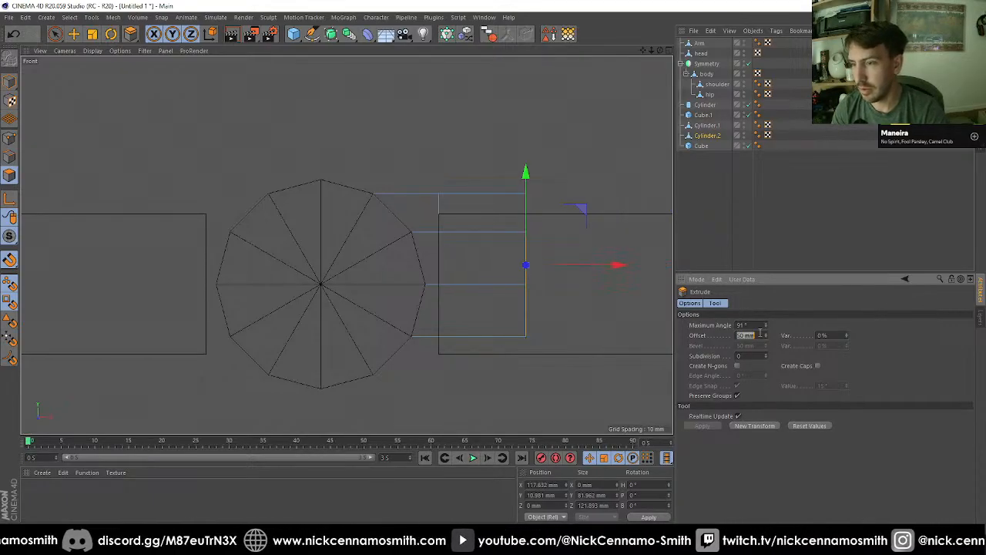
text(30)
key(Return)
Step: Select the lowest end points of the extrusion in the front view and lower them to about Y -35 mm
key(F1)
alt+drag(484, 238, 435, 229)
key(F4)
scroll(489, 273, up, 1)
scroll(539, 290, up, 1)
alt+middle_drag(544, 292, 464, 260)
scroll(462, 259, down, 1)
click(9, 138)
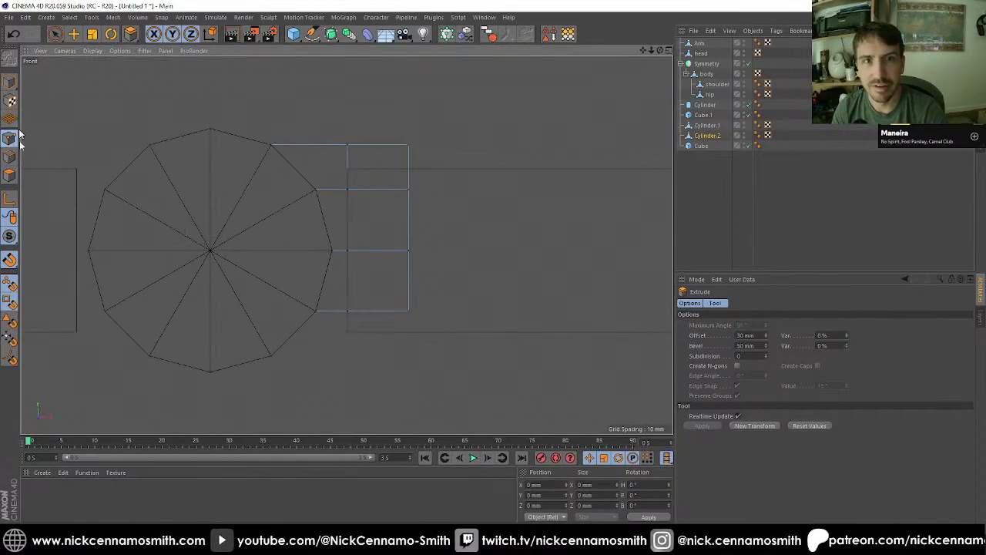
drag(54, 34, 116, 64)
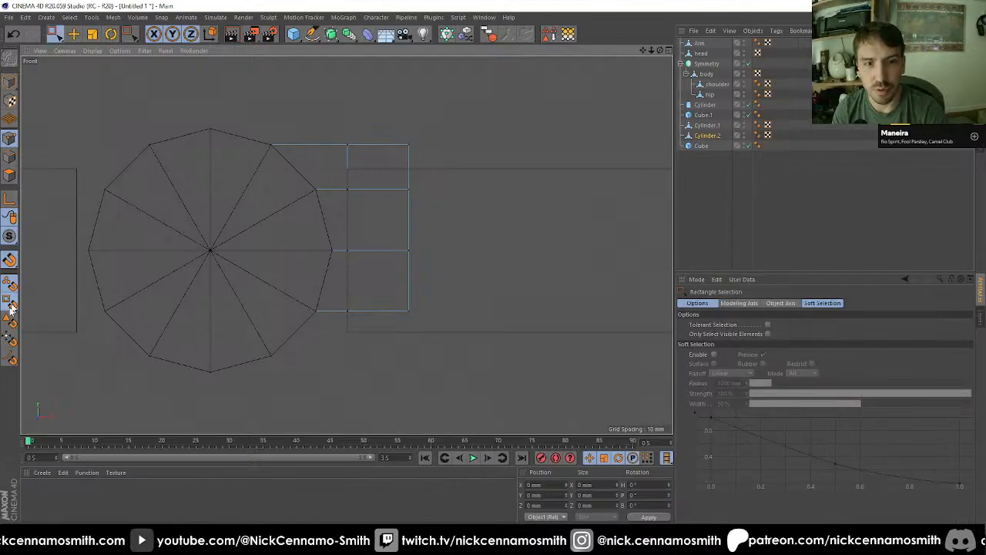
drag(378, 303, 431, 327)
key(e)
mouse_move(407, 223)
mouse_down()
mouse_move(420, 307)
mouse_move(411, 234)
mouse_up()
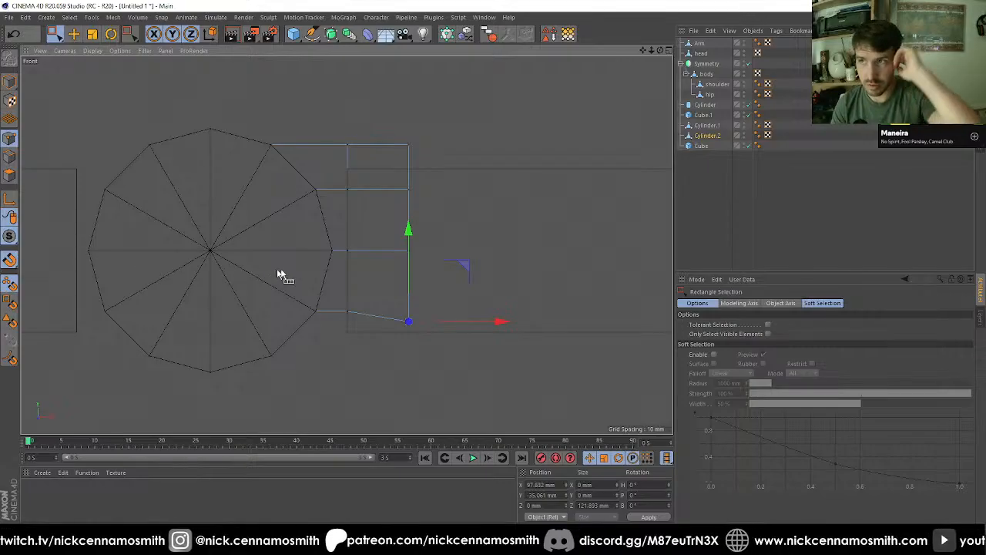
Step: Convert the outer block, Cube, into an editable polygon object
scroll(389, 226, down, 3)
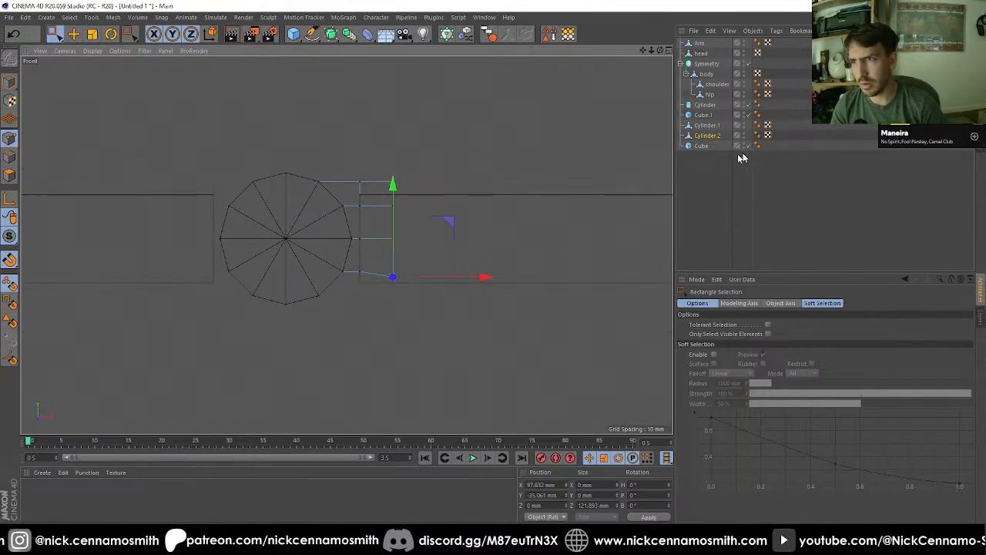
click(700, 147)
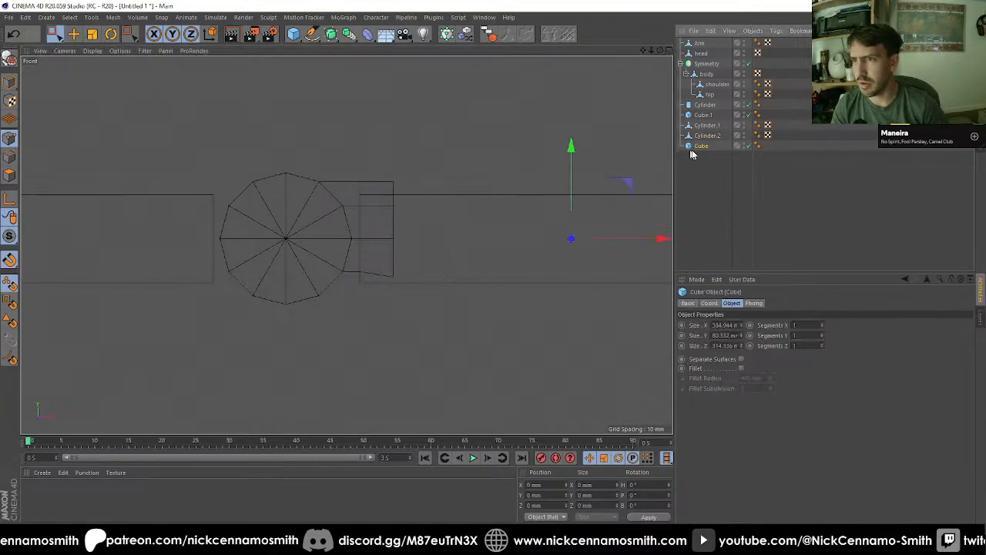
key(c)
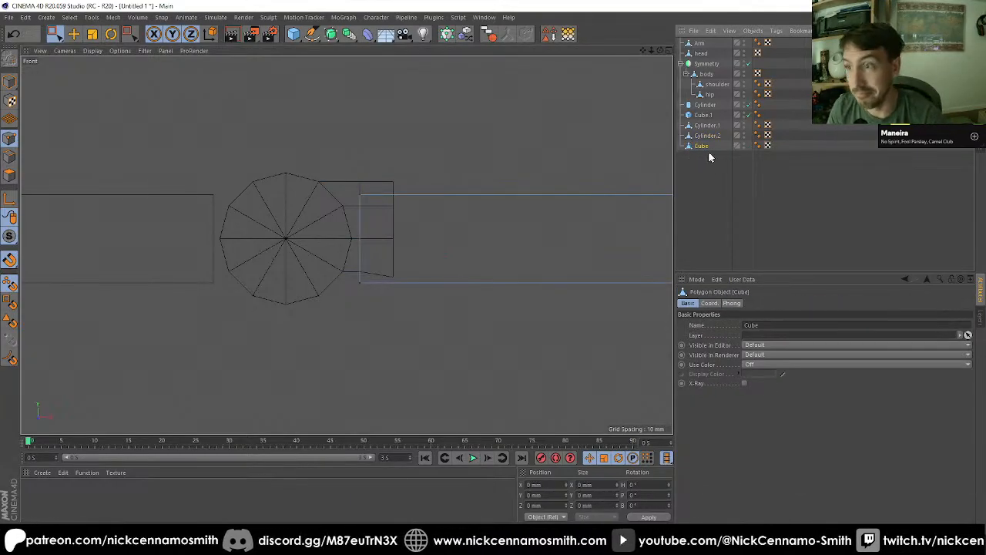
Step: Snap the middle cylinder's lowest and highest end points to the block's bottom and top edges, at Y -40.166 mm and 40.166 mm
click(717, 136)
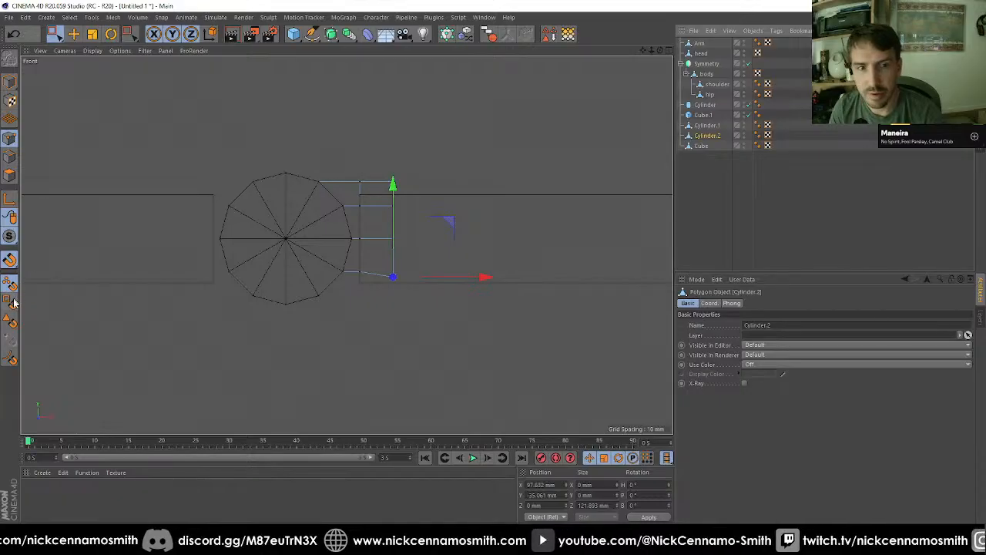
drag(400, 185, 406, 280)
scroll(407, 282, up, 4)
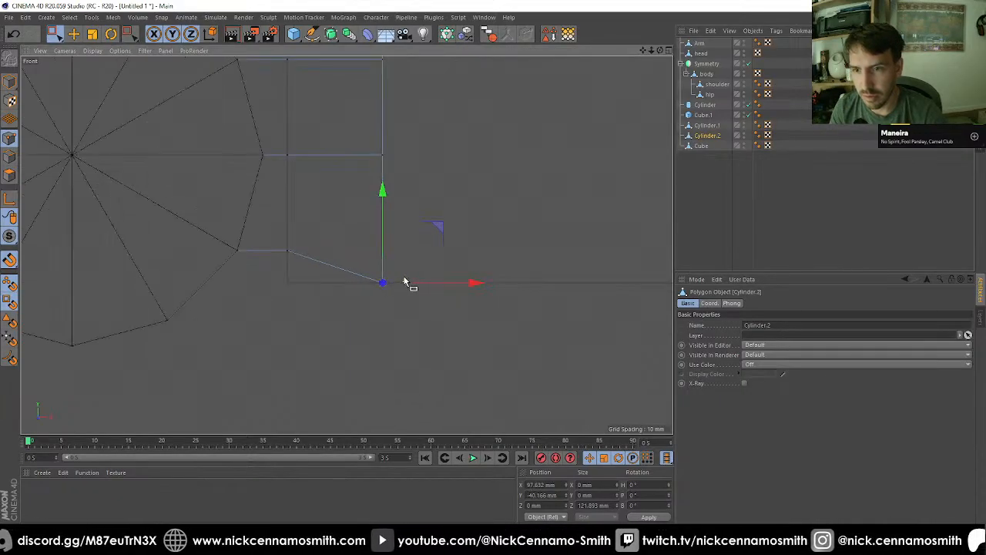
scroll(401, 282, down, 4)
drag(369, 140, 418, 174)
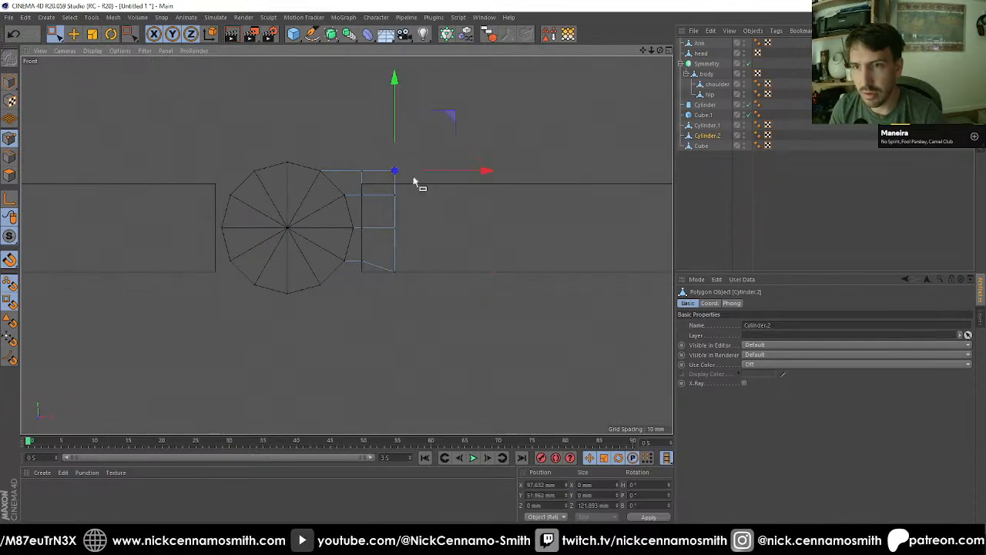
scroll(411, 178, up, 4)
drag(386, 90, 384, 106)
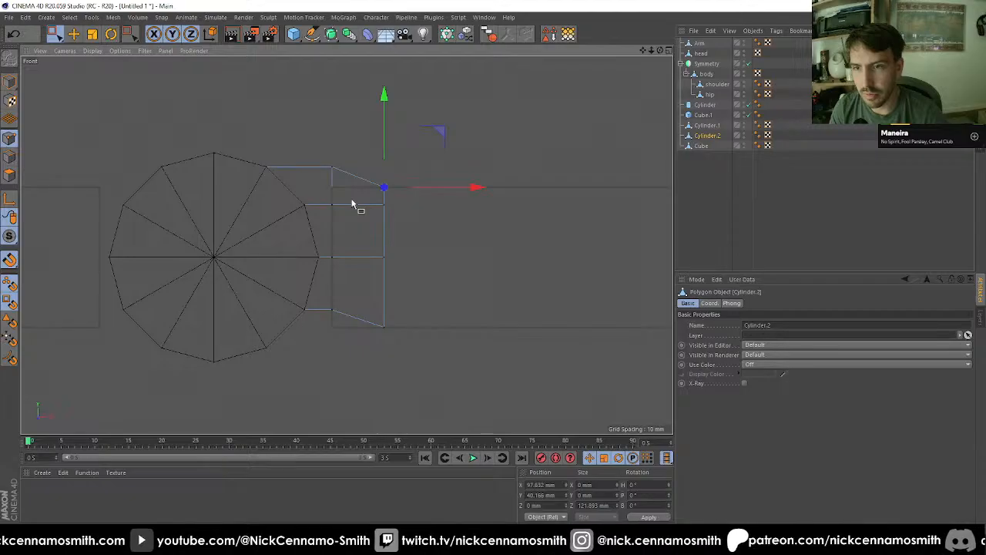
Step: Lower the two middle rows of end points by about 17 mm to space them between the snapped corners
drag(353, 202, 436, 270)
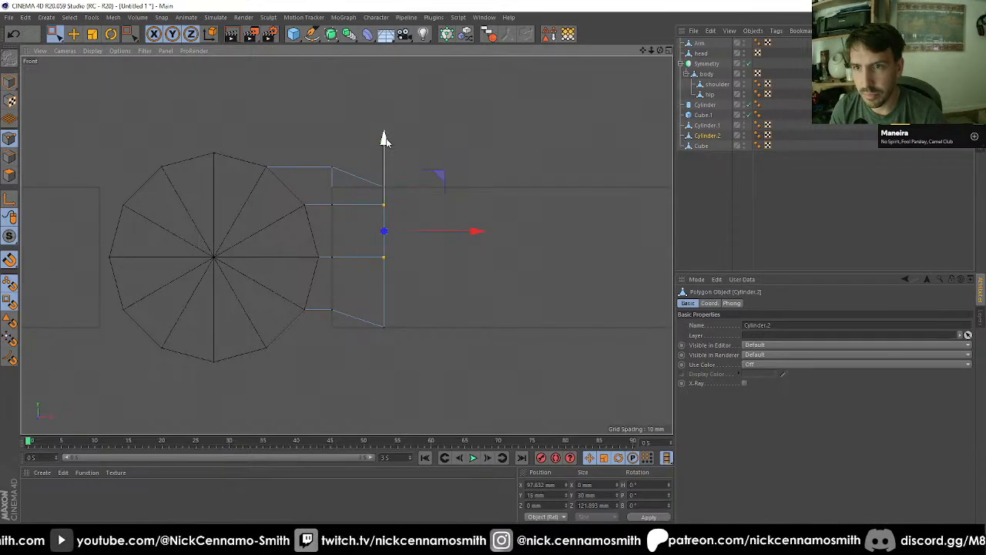
drag(385, 137, 395, 169)
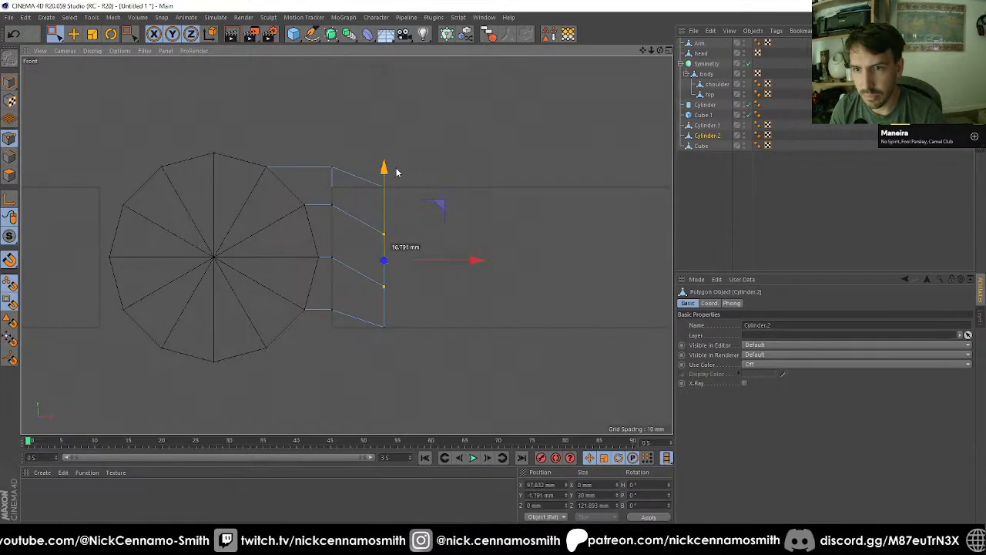
key(F1)
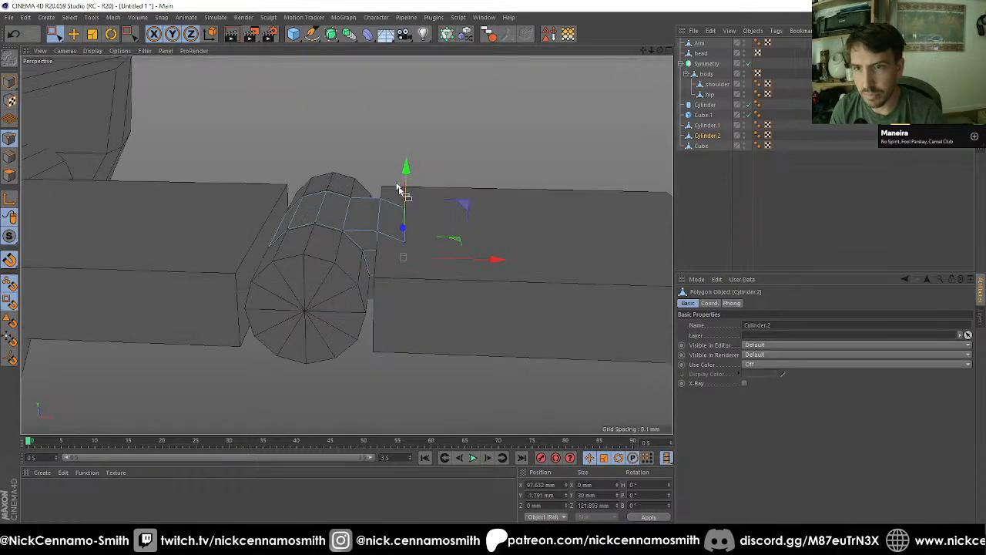
alt+drag(403, 192, 300, 171)
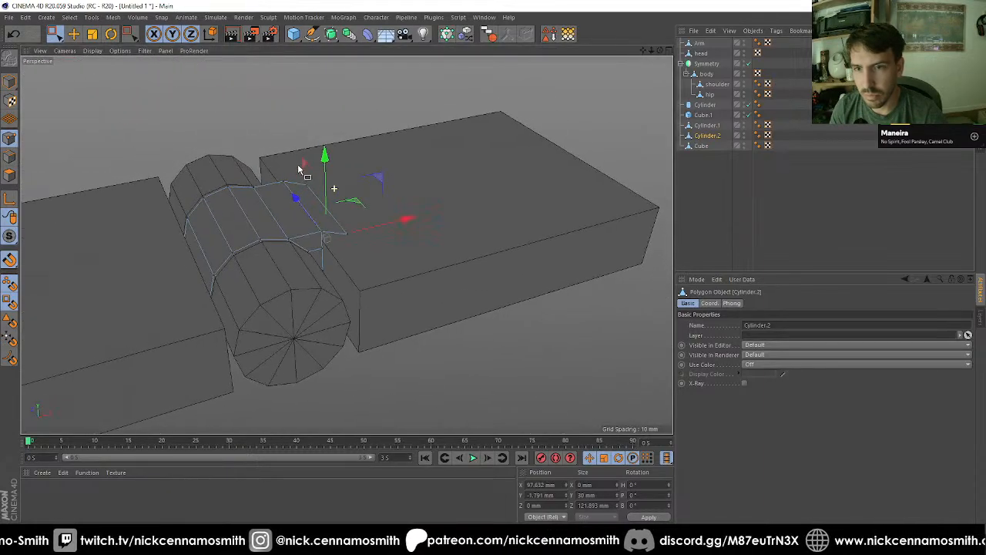
alt+drag(341, 253, 321, 218)
Step: In the top view, snap the end points on both sides to the block's side edges at Z ±157.168 mm, and return to polygon editing
key(F2)
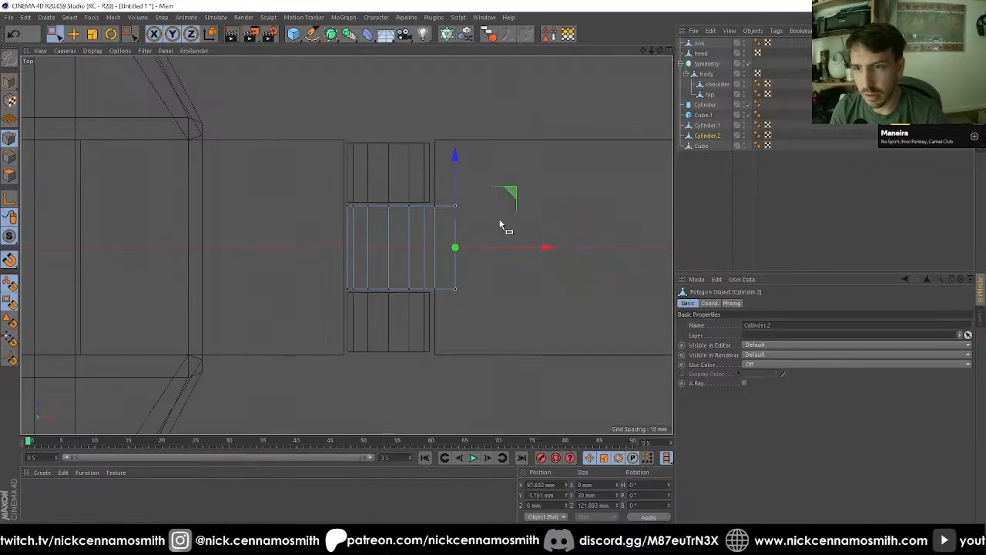
scroll(500, 220, up, 2)
alt+middle_drag(440, 194, 386, 211)
drag(373, 189, 432, 253)
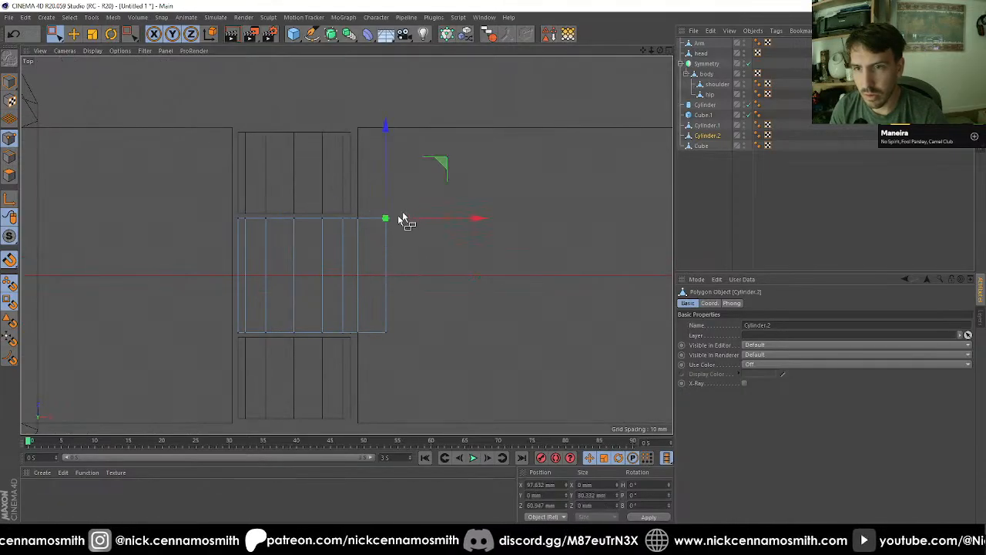
drag(387, 159, 410, 64)
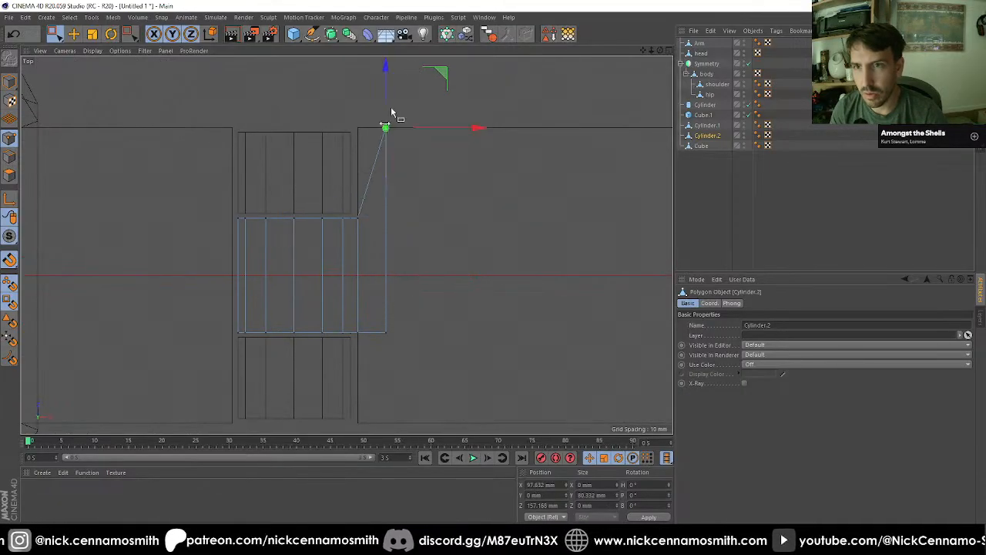
drag(370, 320, 406, 378)
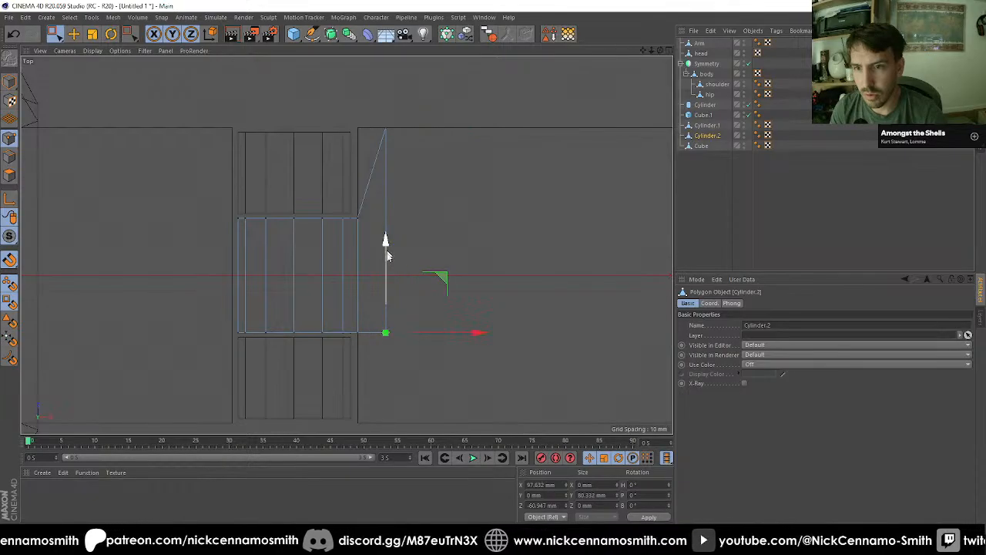
drag(387, 256, 396, 341)
scroll(396, 256, down, 3)
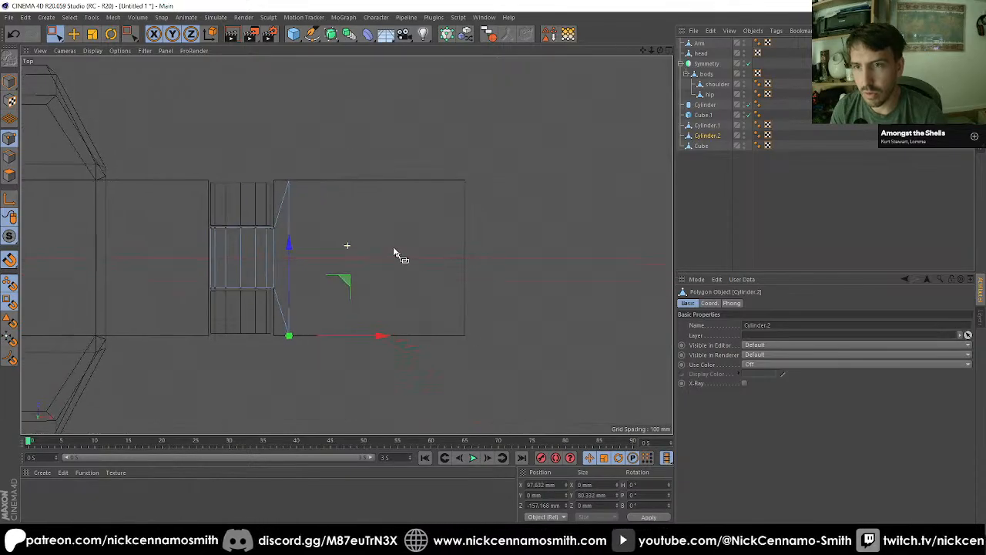
click(11, 176)
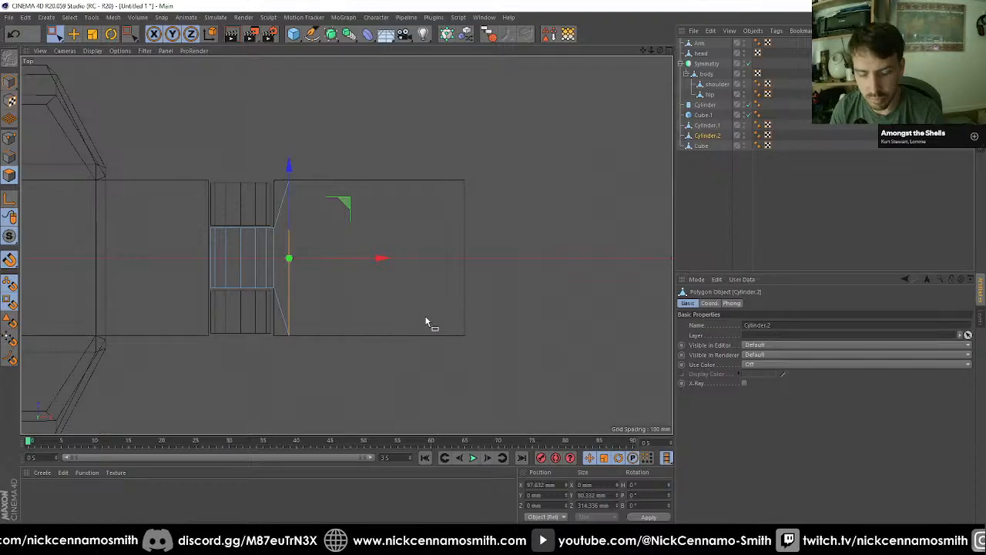
Step: Extrude the middle cylinder's selected end faces 30 mm, and extend the new end to about X 453 mm at the block's far edge
key(d)
click(704, 428)
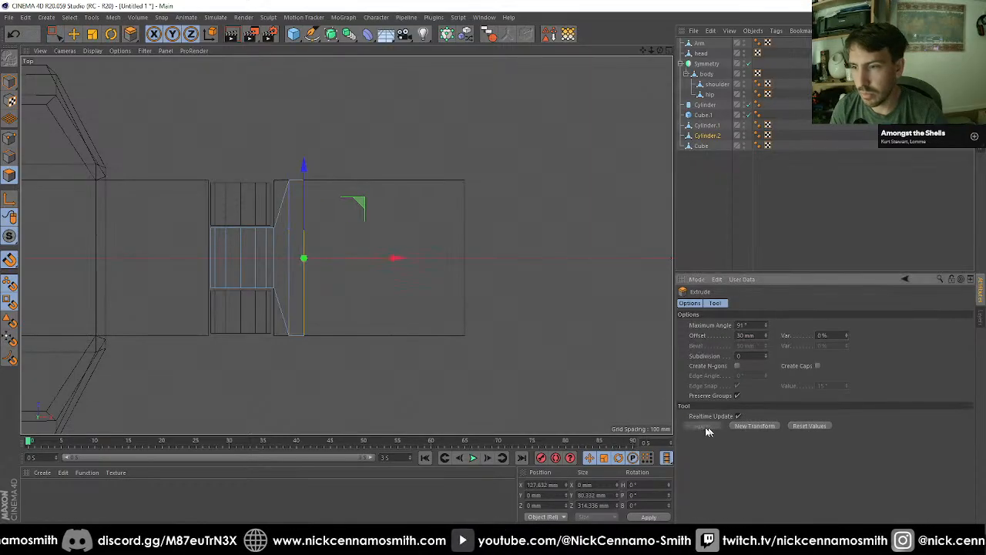
key(e)
drag(393, 259, 552, 270)
key(F1)
alt+drag(431, 265, 512, 219)
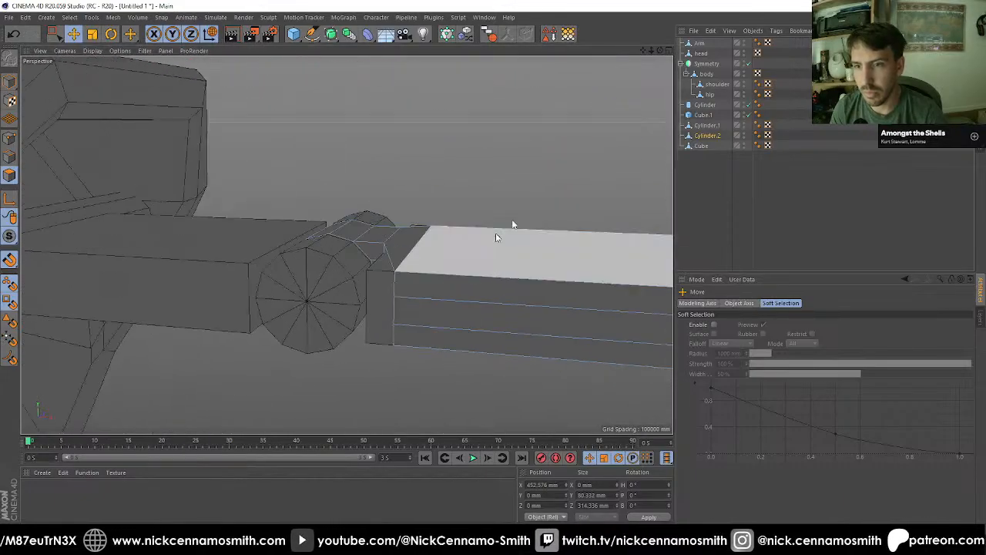
Step: Delete the outer block, Cube
click(702, 146)
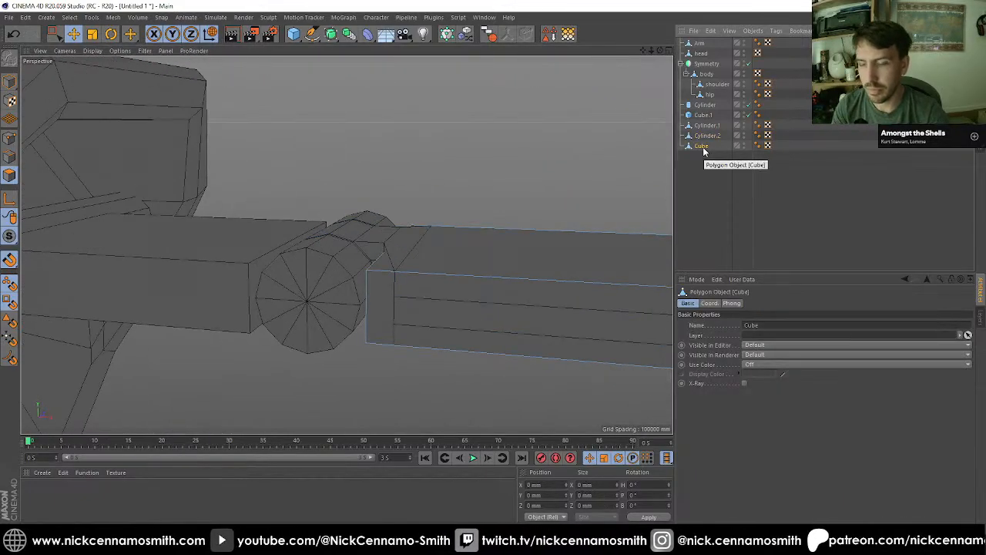
key(Delete)
alt+drag(419, 287, 396, 212)
scroll(398, 213, down, 5)
alt+middle_drag(346, 245, 161, 262)
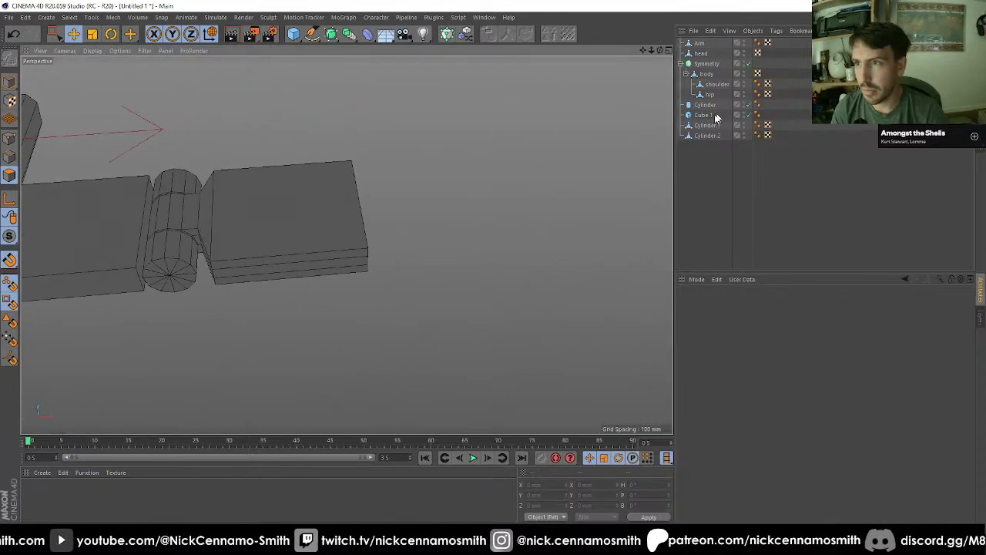
Step: Cut the ring of long edges on Cylinder.2's flat link with Edge Cut, using offset 50%, scale 130% and subdivision 2
click(708, 136)
scroll(273, 212, up, 3)
alt+drag(273, 218, 59, 162)
key(F2)
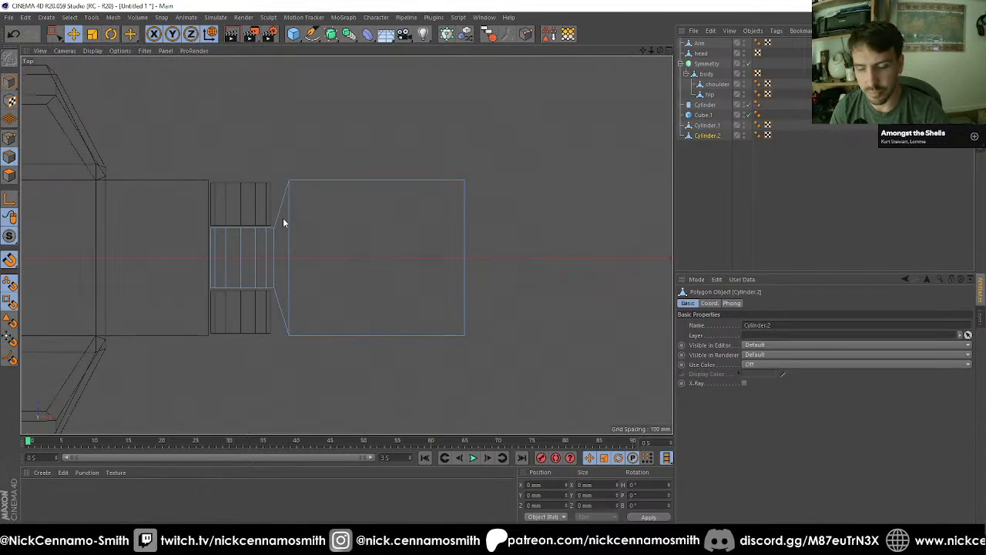
key(u)
key(b)
click(354, 206)
key(m)
key(f)
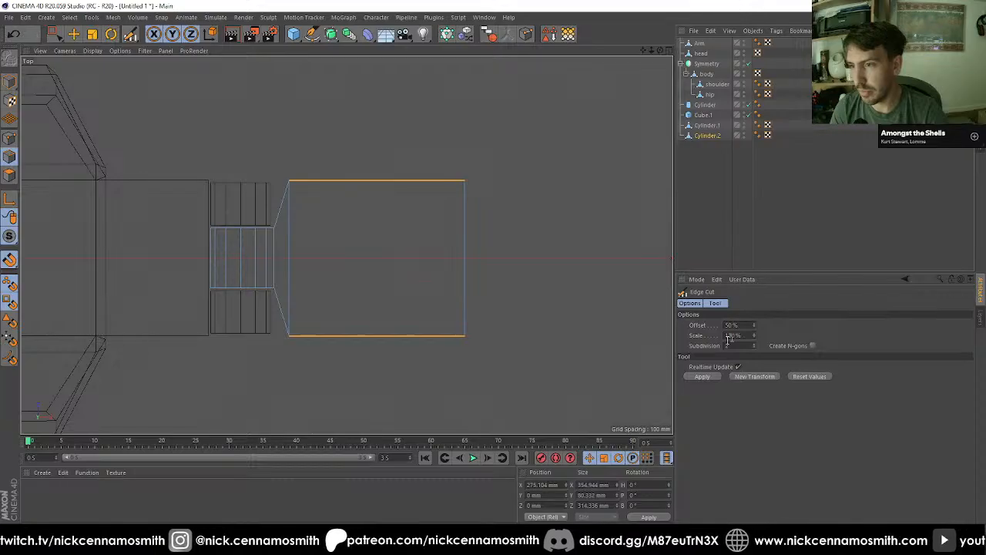
click(709, 377)
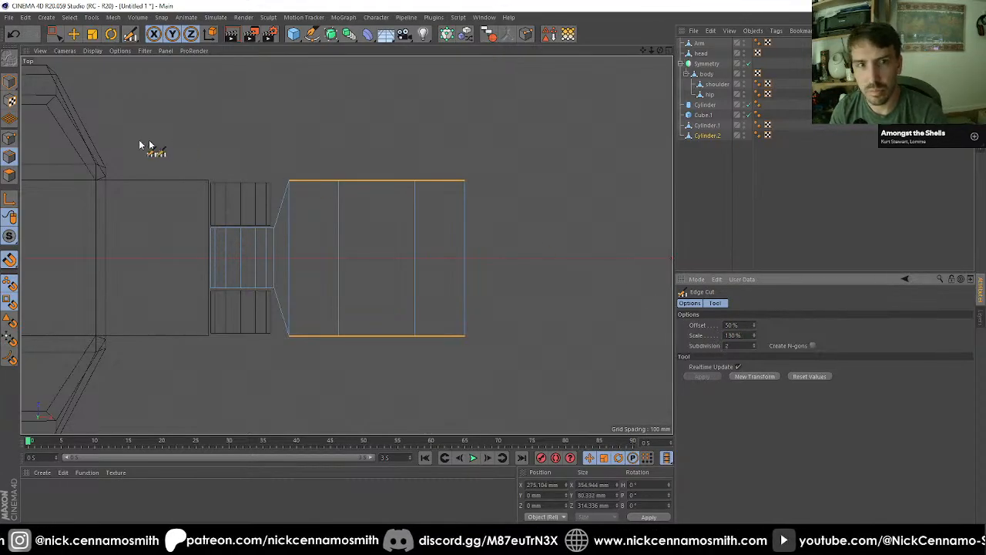
Step: Narrow the link's far end by scaling its end points along Z to about 220 mm wide
click(10, 119)
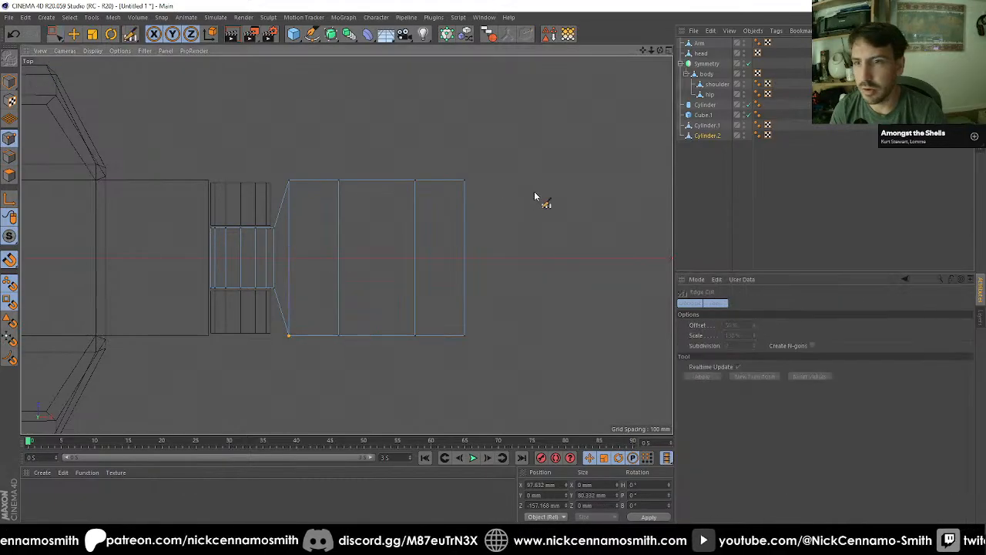
key(t)
drag(451, 143, 531, 393)
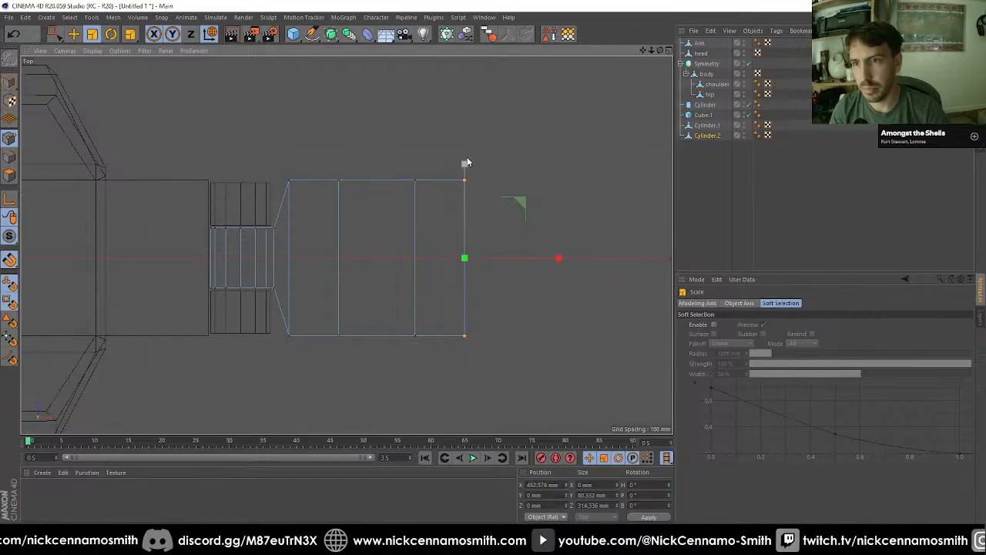
drag(467, 163, 466, 197)
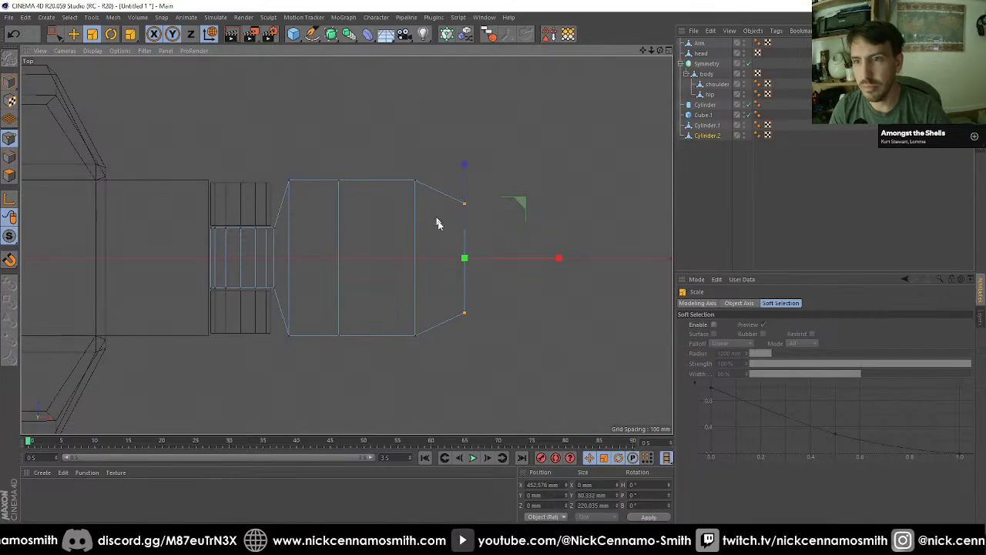
key(F1)
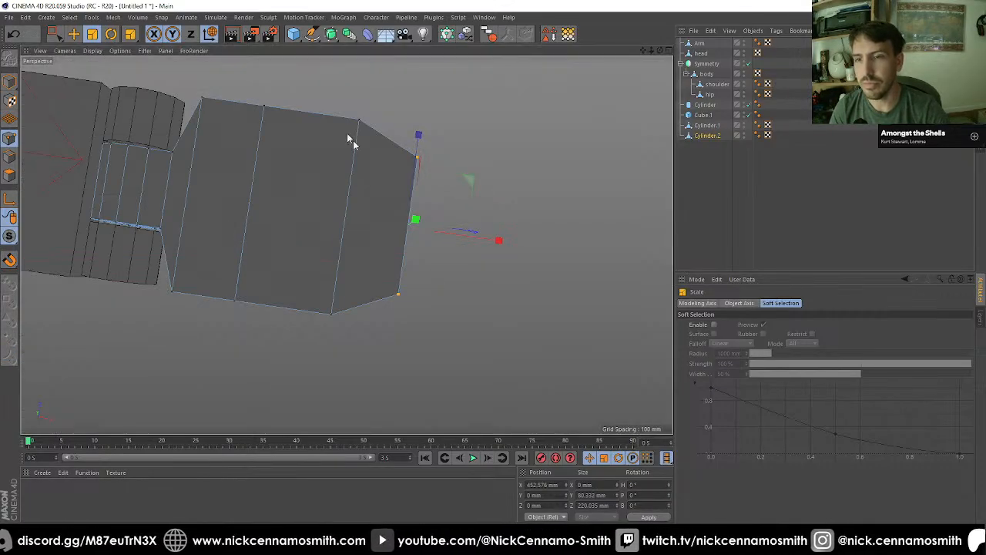
alt+drag(350, 138, 207, 249)
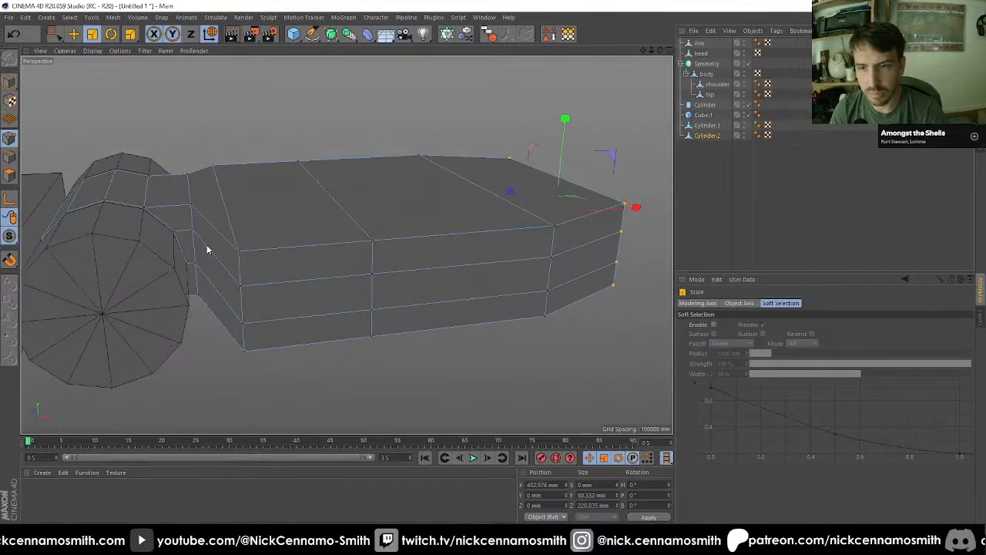
Step: Scale the link's wide corner points nearest the hinge along Z to about 283 mm
key(0)
key(F2)
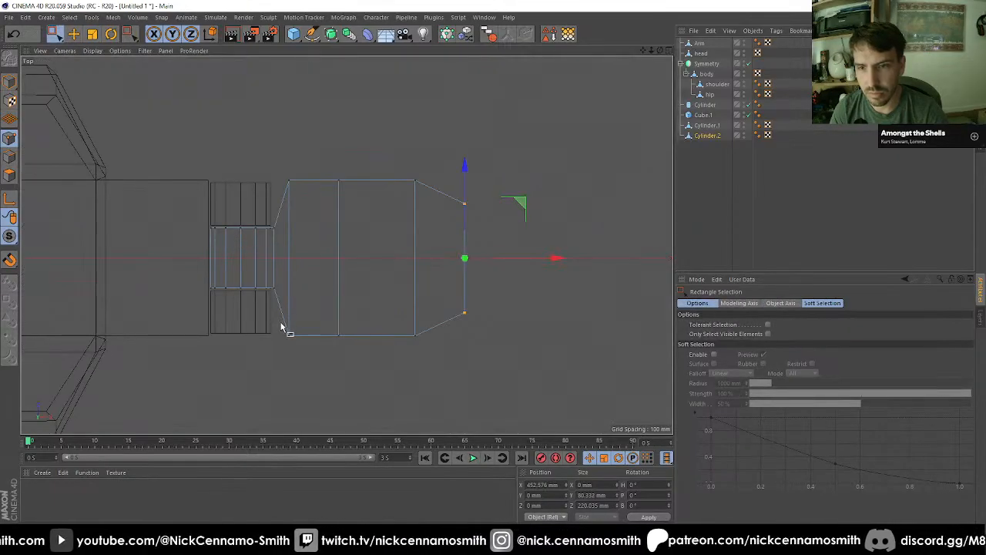
drag(275, 159, 308, 200)
shift+drag(280, 313, 311, 360)
key(t)
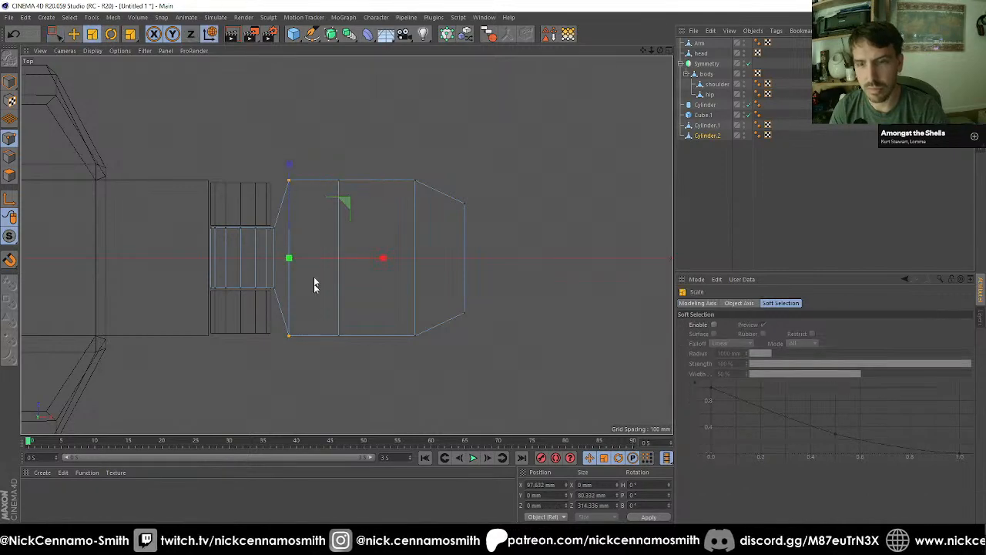
drag(290, 165, 367, 349)
Step: Move the cut row of points nearest the hinge toward it, to about X 160 mm
key(0)
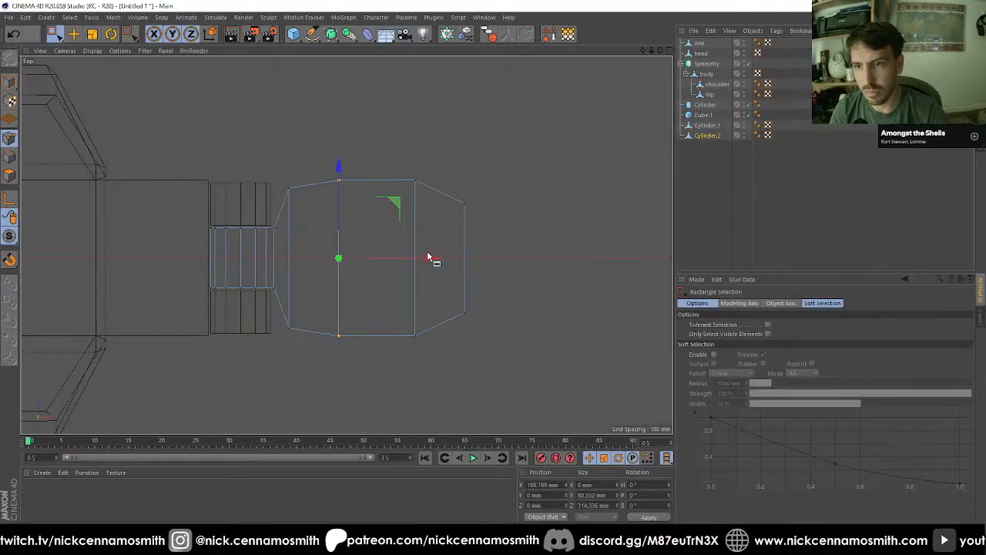
drag(429, 260, 324, 201)
key(F1)
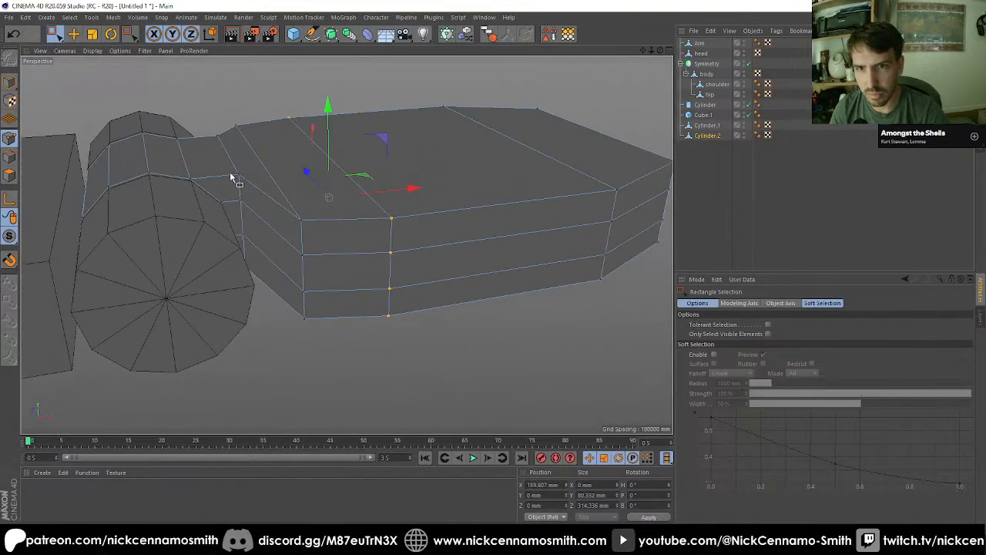
alt+drag(231, 177, 260, 211)
key(F3)
key(F4)
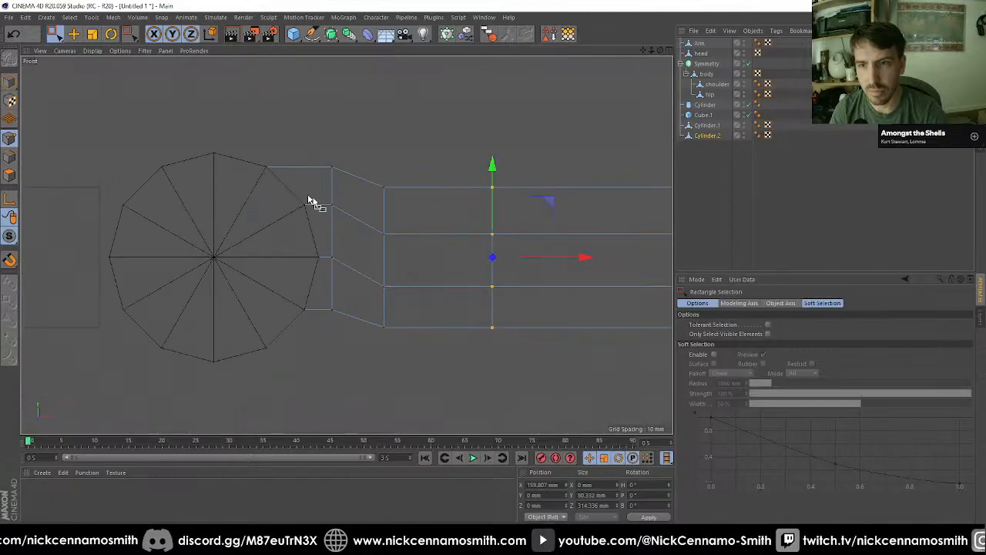
Step: Try lowering the highest points beside the hinge to about Y 48 mm and adjusting the lowest ones, then undo both moves
drag(316, 149, 351, 189)
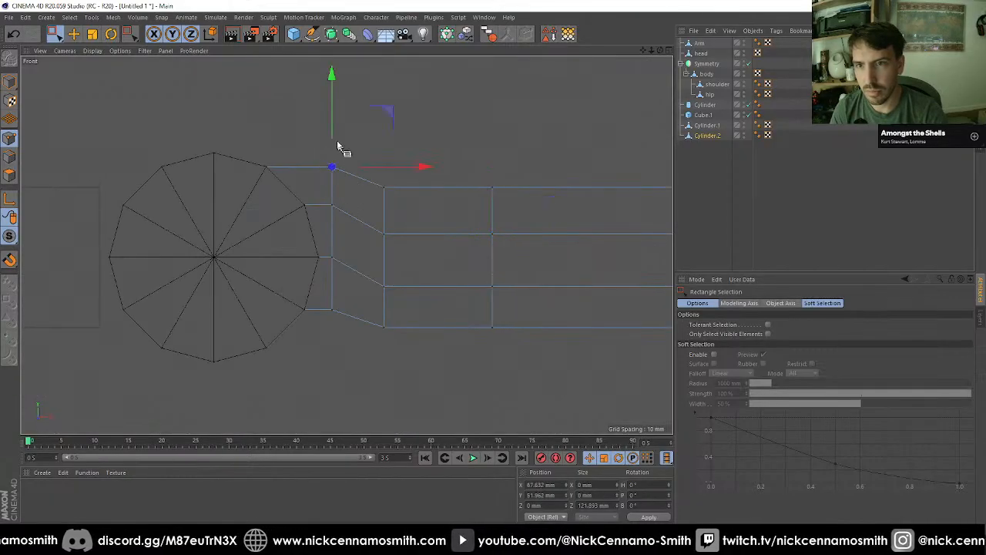
drag(334, 112, 335, 109)
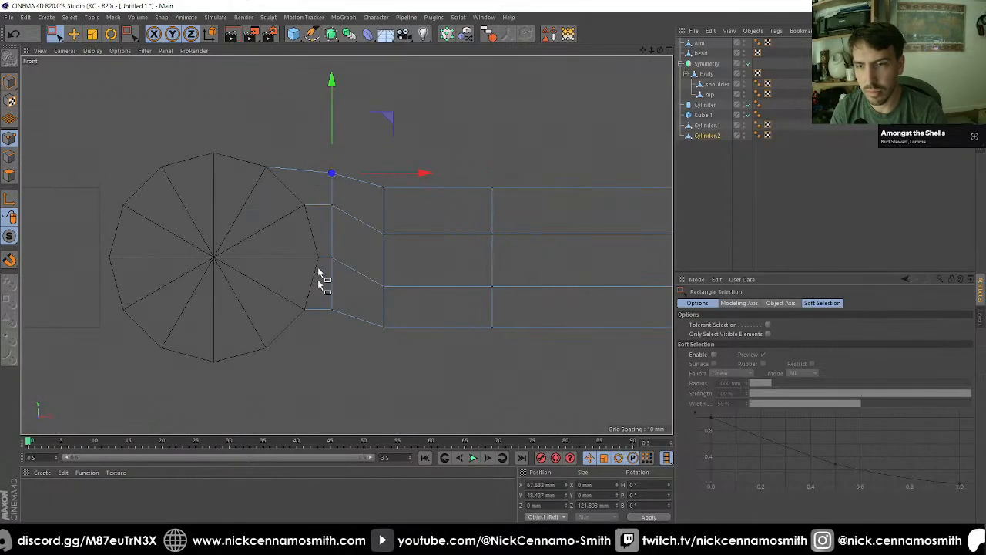
drag(322, 299, 346, 333)
drag(333, 245, 334, 242)
scroll(314, 242, down, 3)
alt+middle_drag(435, 259, 356, 258)
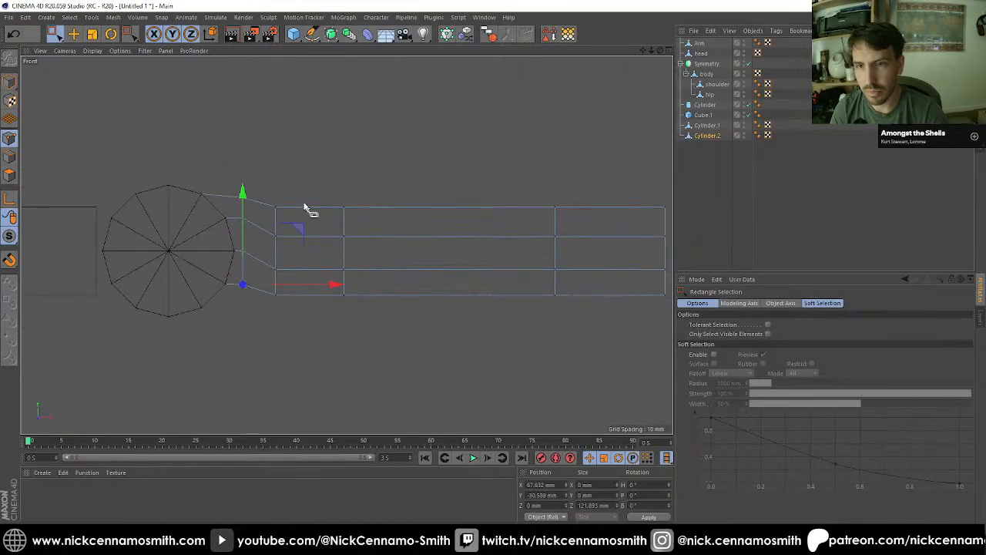
drag(288, 191, 259, 308)
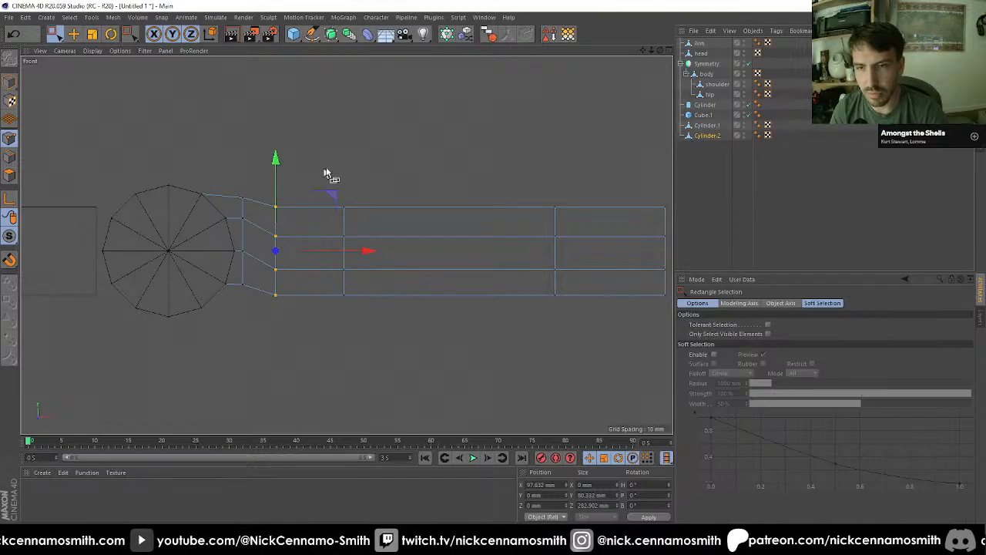
key(ctrl+z)
key(ctrl+z)
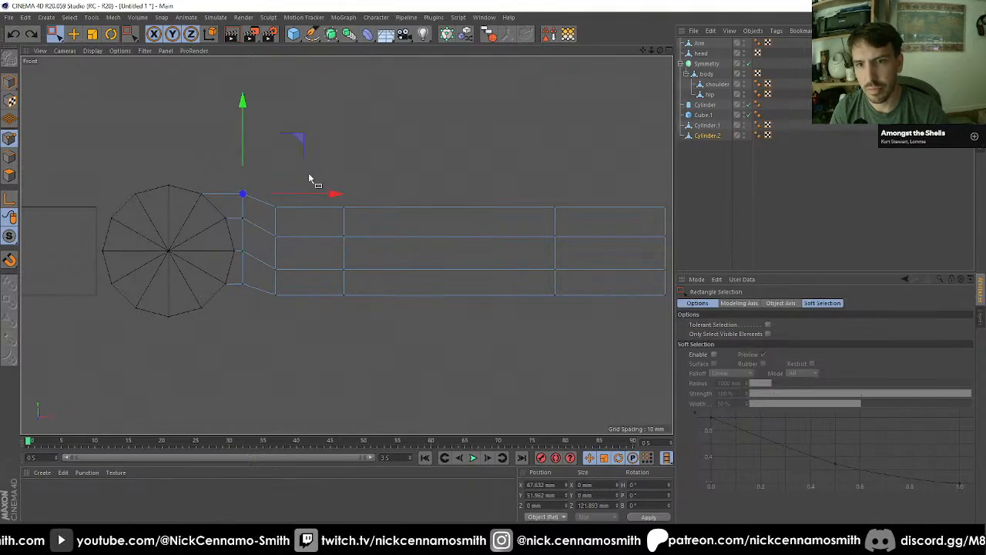
Step: In the front view, raise the first wide row of link points, and raise the next row to about Y 1.9 mm
drag(311, 166, 269, 303)
drag(273, 181, 361, 343)
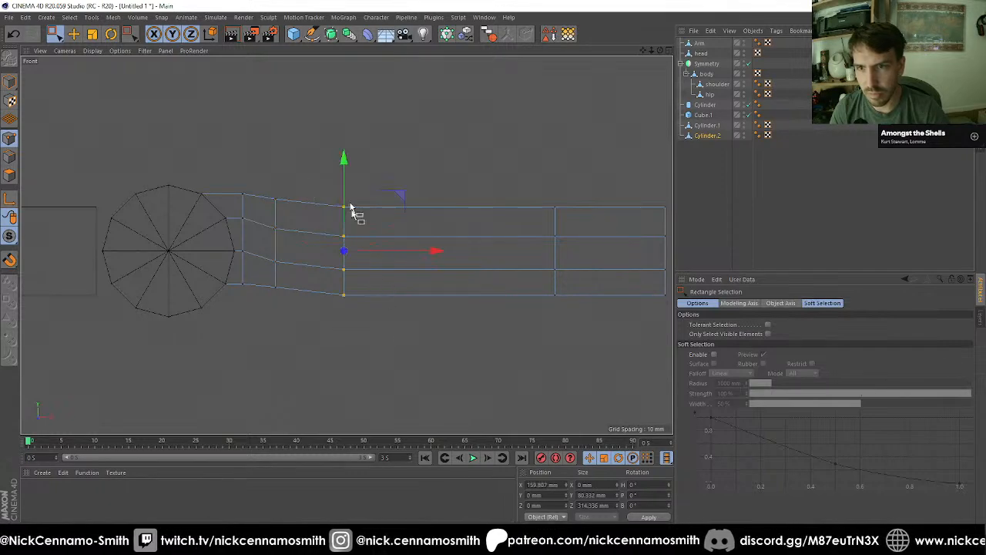
drag(347, 178, 349, 175)
Step: Lower and compress the link's end points in height, and pull its upper and lower tip corners back to about X 440 mm
alt+middle_drag(488, 229, 421, 197)
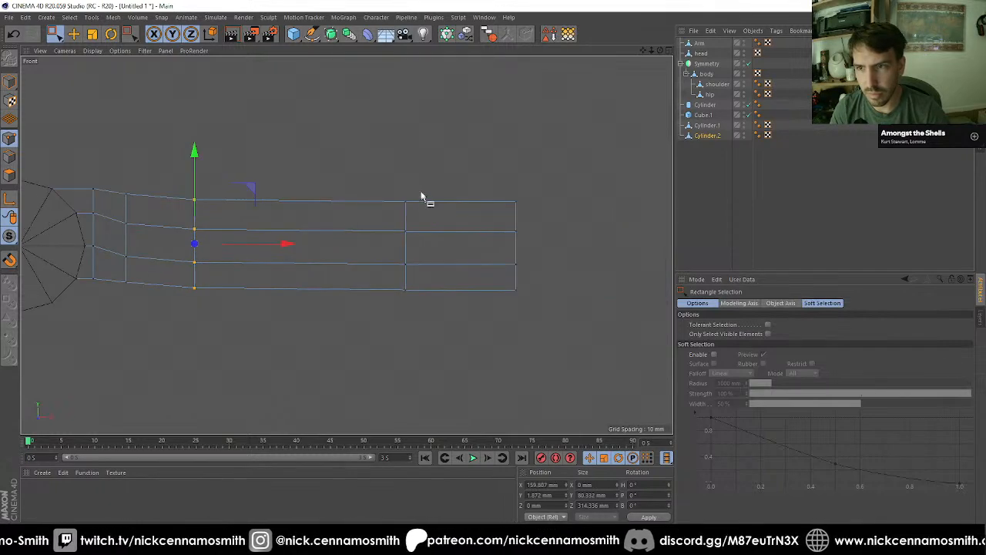
drag(478, 185, 555, 285)
drag(515, 158, 525, 228)
key(t)
key(space)
shift+drag(490, 280, 562, 322)
drag(607, 257, 592, 256)
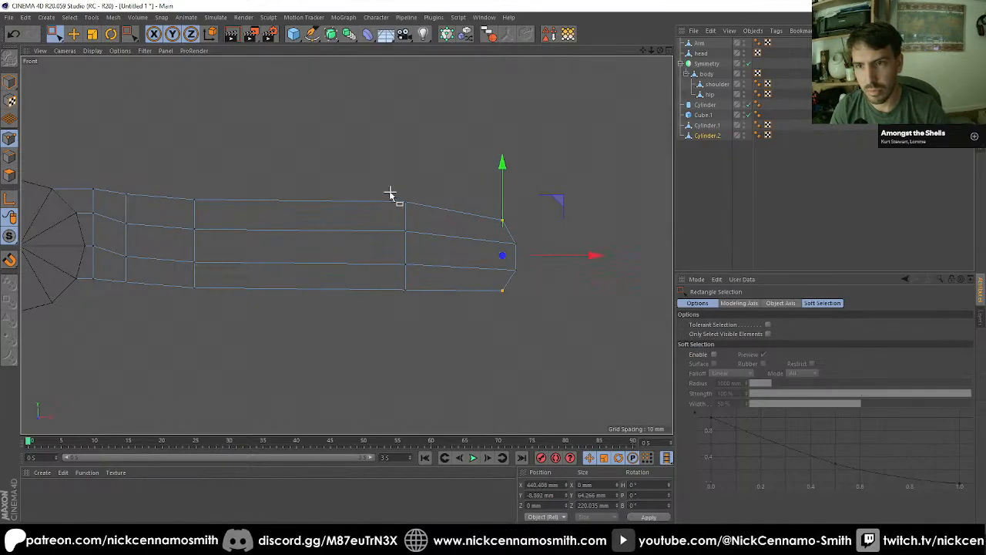
Step: On the row of points before the tip, lower the highest points to about Y 34 mm and raise the lower two by about 5 mm
drag(390, 193, 415, 208)
drag(409, 153, 410, 159)
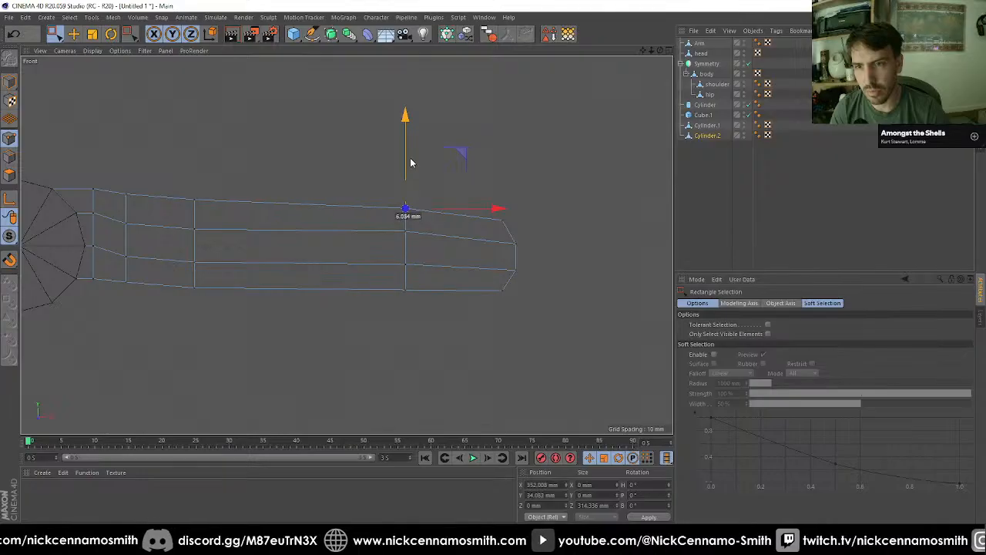
drag(368, 262, 421, 320)
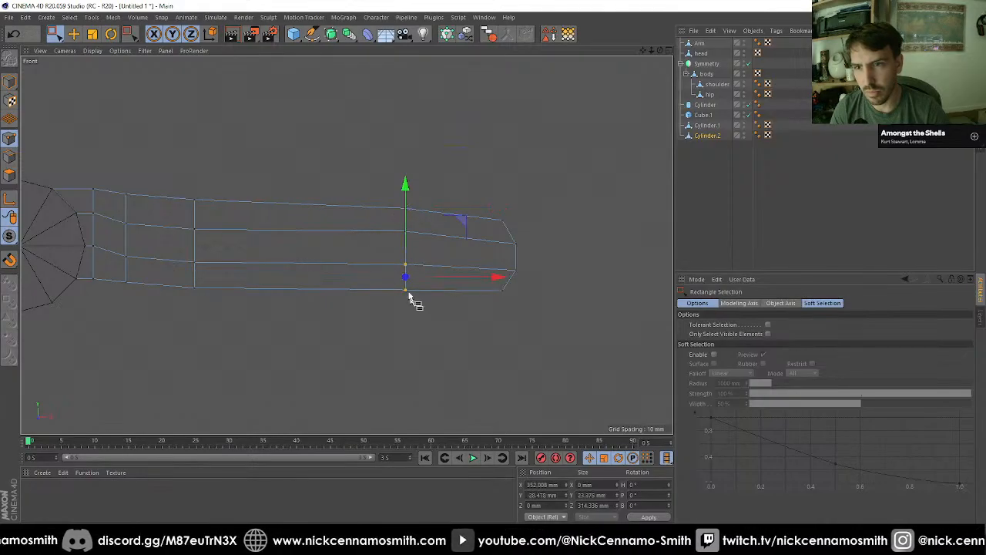
drag(406, 222, 431, 211)
key(F1)
alt+right_drag(431, 211, 315, 194)
alt+drag(389, 194, 355, 173)
alt+middle_drag(316, 174, 400, 237)
alt+drag(399, 241, 315, 213)
alt+middle_drag(315, 213, 548, 236)
Step: On the split outer hinge cylinders, select the faces on the side toward the upper-arm block in the front view
click(697, 127)
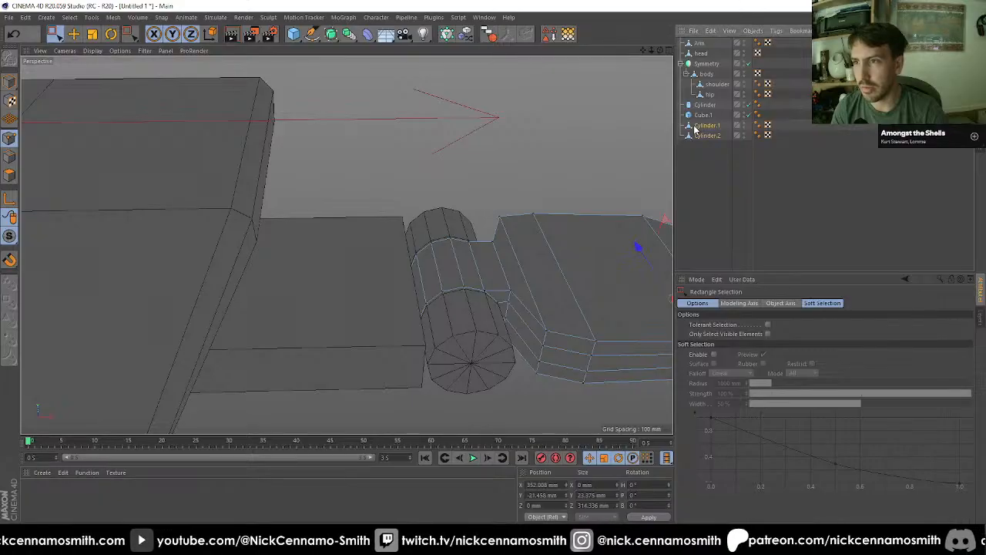
alt+drag(466, 202, 477, 177)
key(F2)
key(F3)
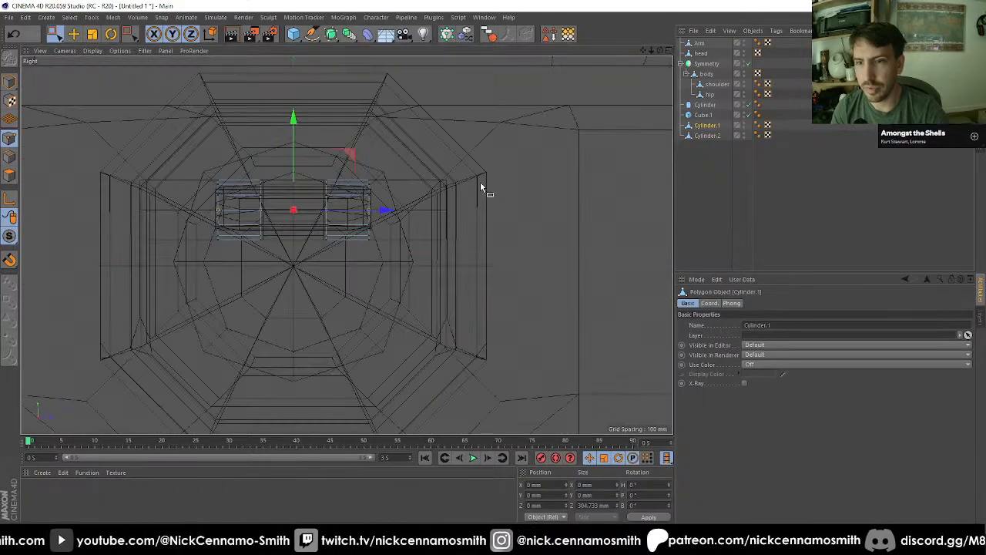
key(F4)
scroll(420, 337, down, 7)
scroll(126, 342, up, 2)
scroll(380, 341, up, 6)
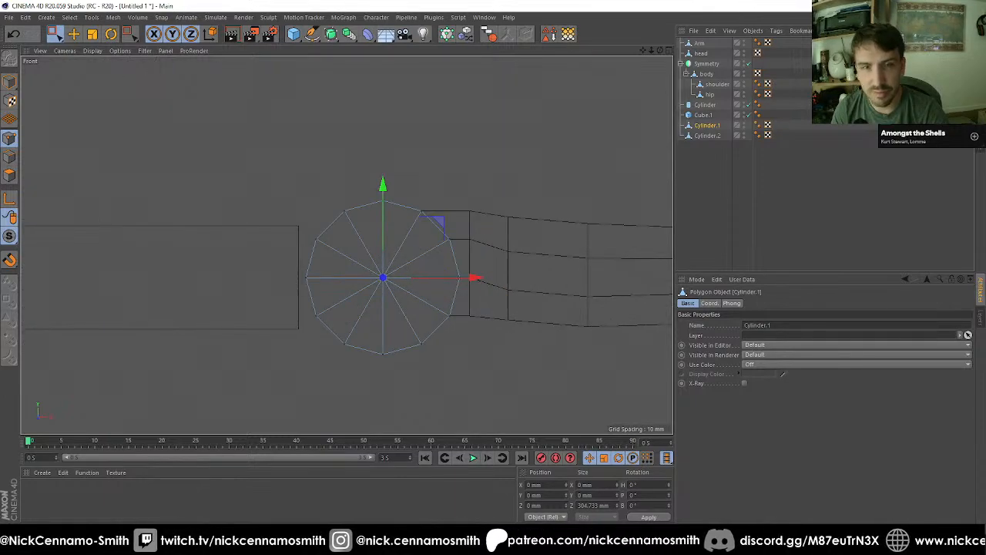
click(10, 175)
scroll(371, 225, down, 3)
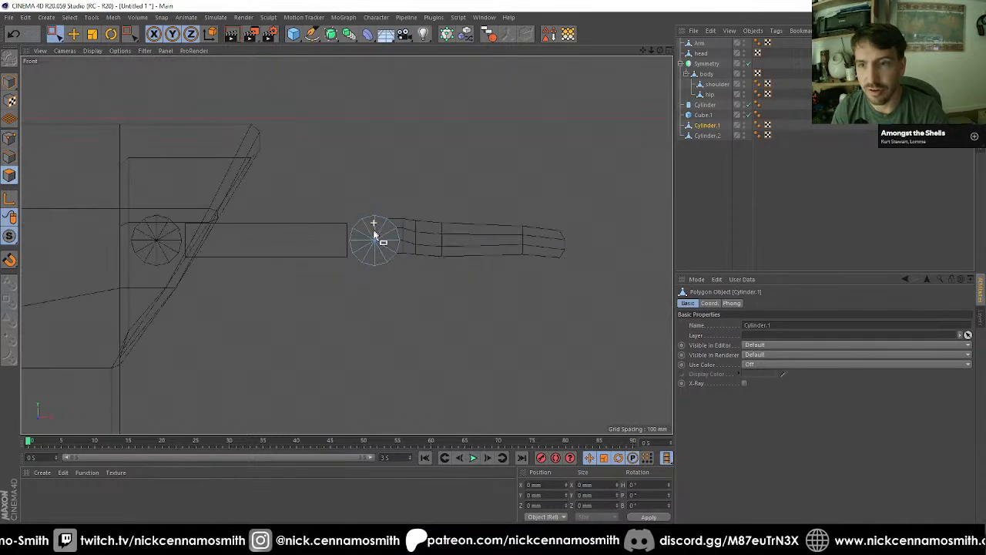
scroll(404, 265, up, 2)
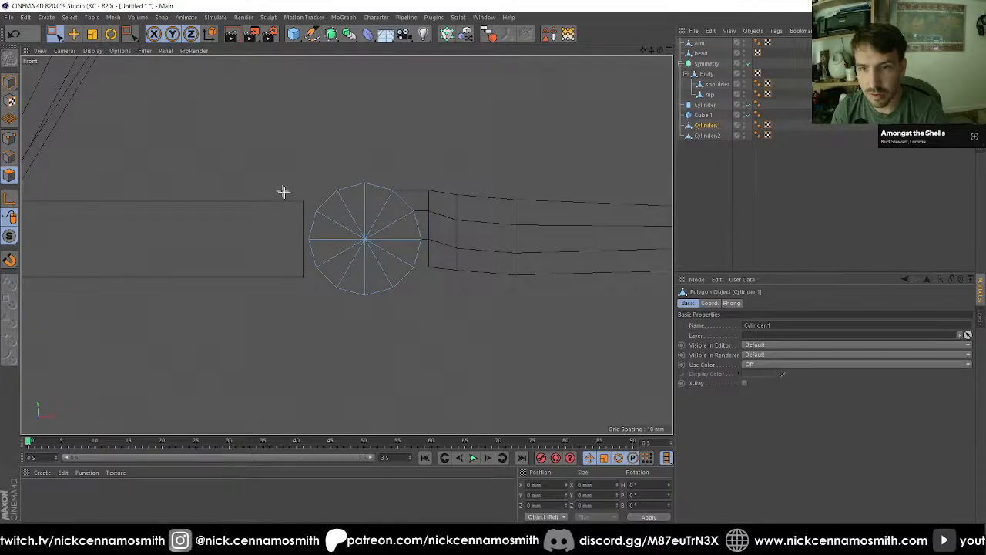
drag(284, 192, 323, 274)
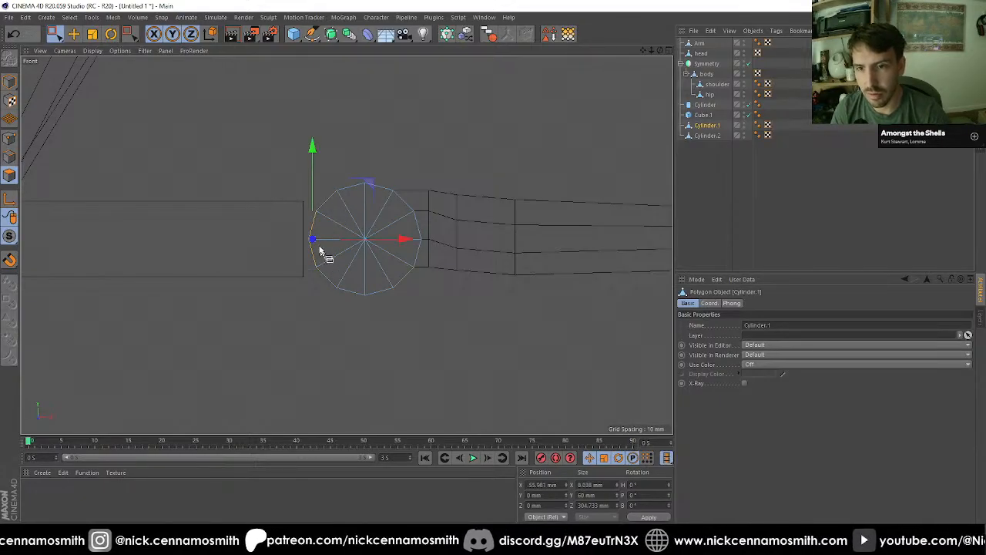
drag(348, 174, 317, 245)
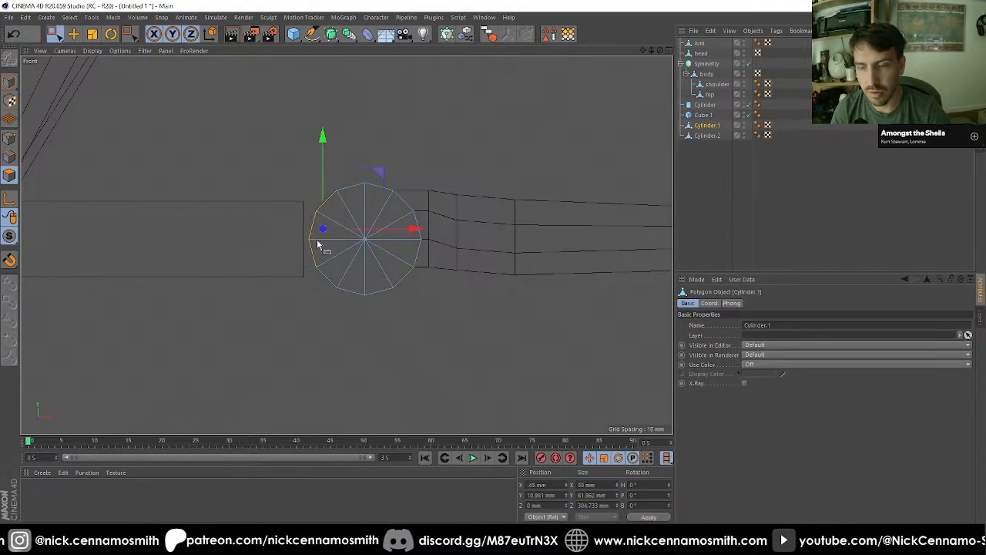
Step: Extrude the selected hinge faces with 0 mm offset and move them toward the upper-arm block to about X -65.8 mm
key(d)
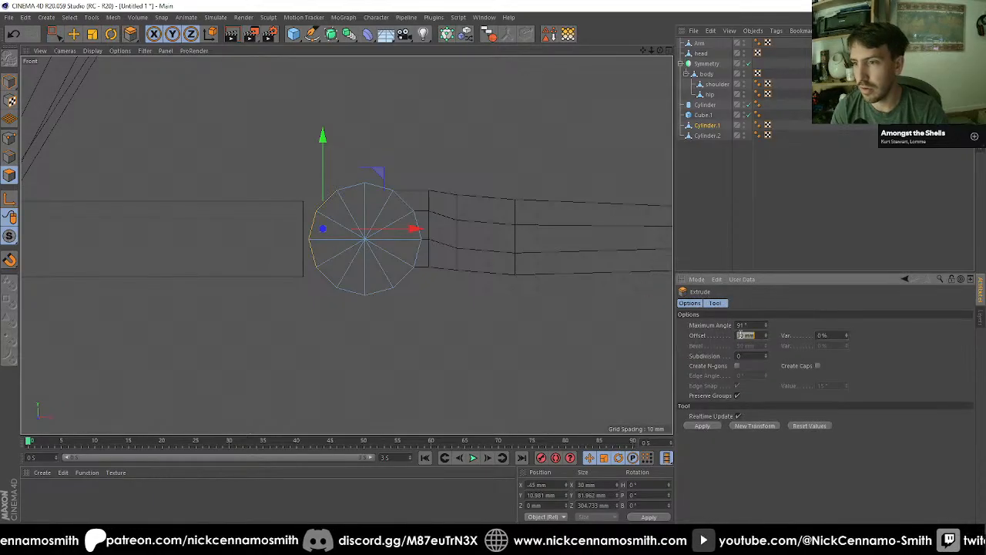
key(e)
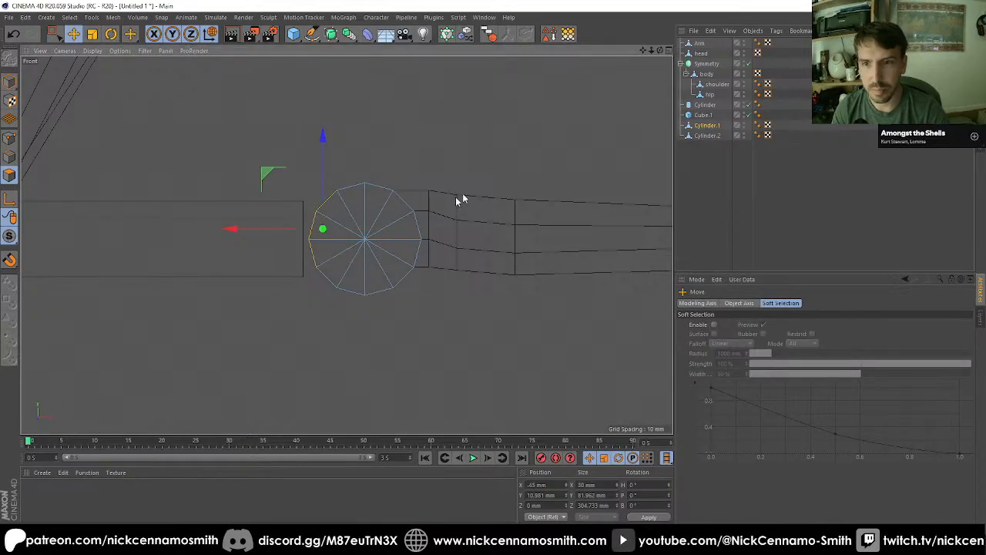
mouse_move(253, 232)
mouse_down()
mouse_move(229, 223)
mouse_move(247, 232)
mouse_up()
key(shift+s)
key(t)
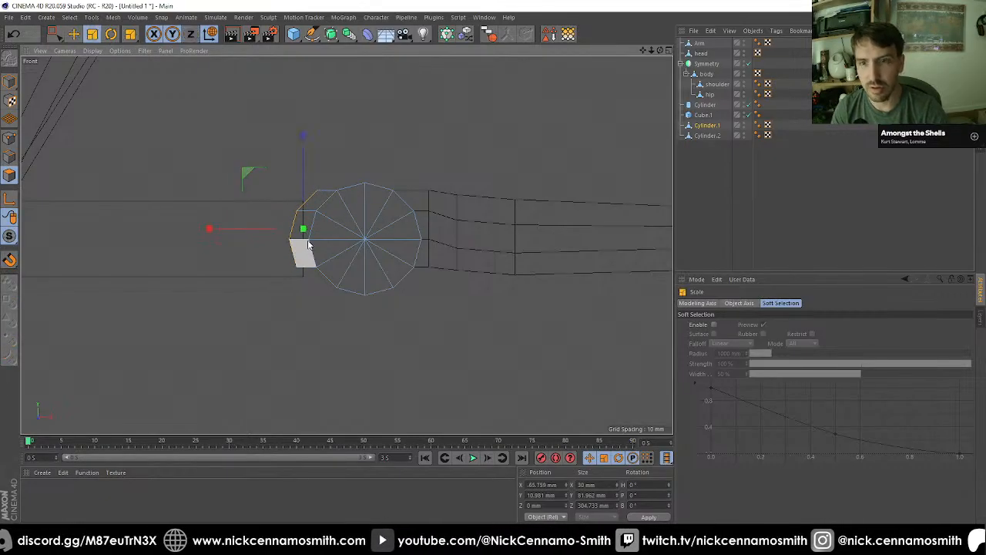
Step: Try flattening the extruded hinge faces along X in the front view, inspect them in perspective, then undo the scaling
drag(218, 228, 285, 230)
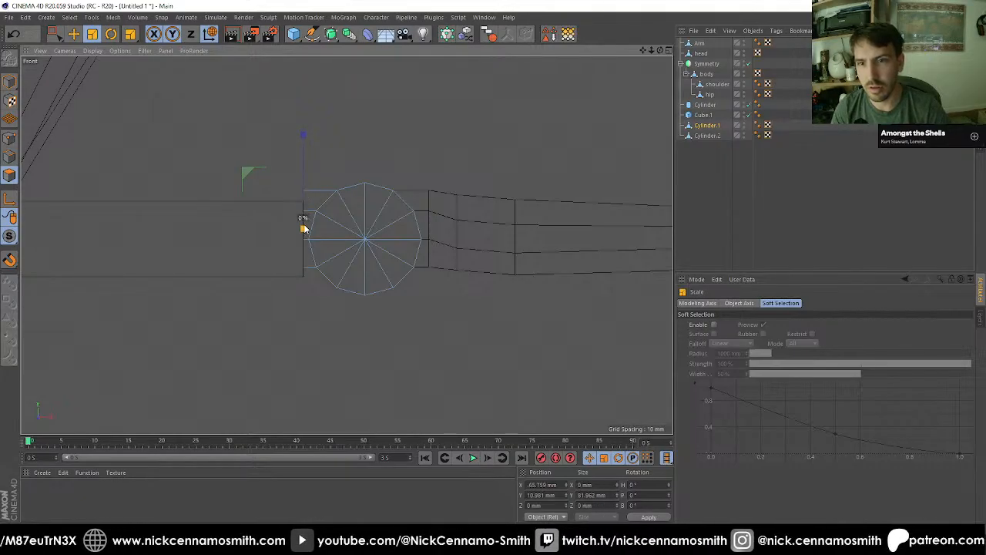
key(F1)
alt+drag(353, 237, 420, 256)
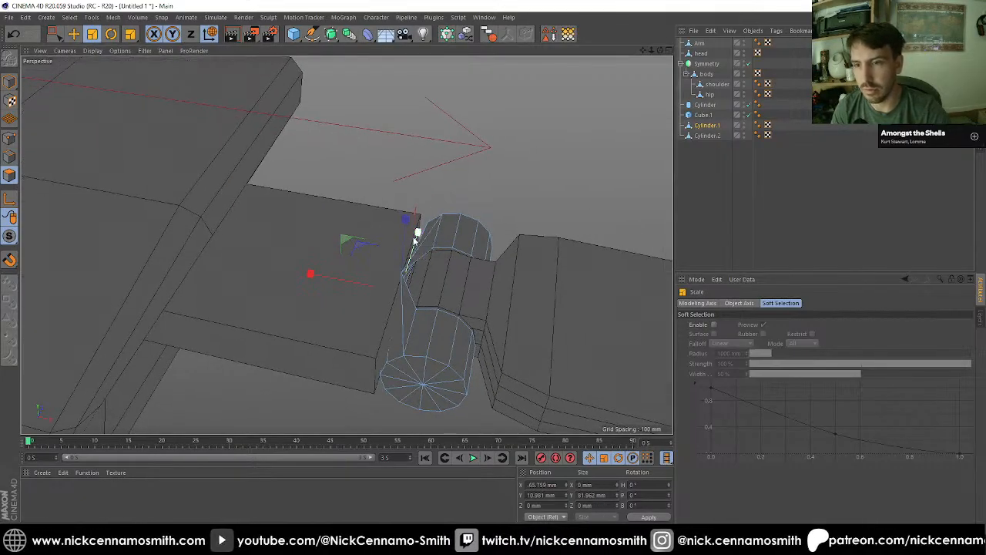
key(ctrl+z)
Step: Flatten the extruded hinge faces by scaling them to 0% along X in the top view
key(F2)
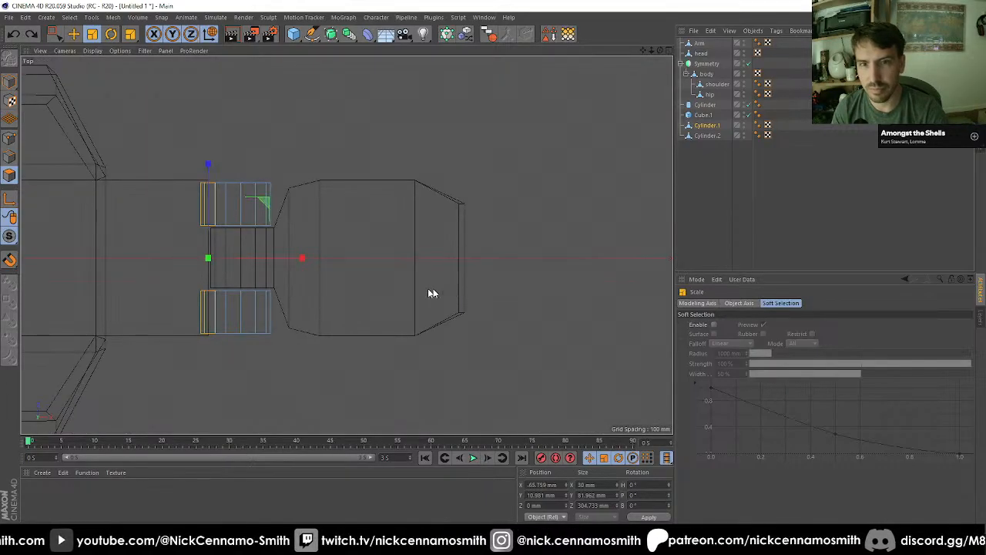
drag(298, 263, 207, 263)
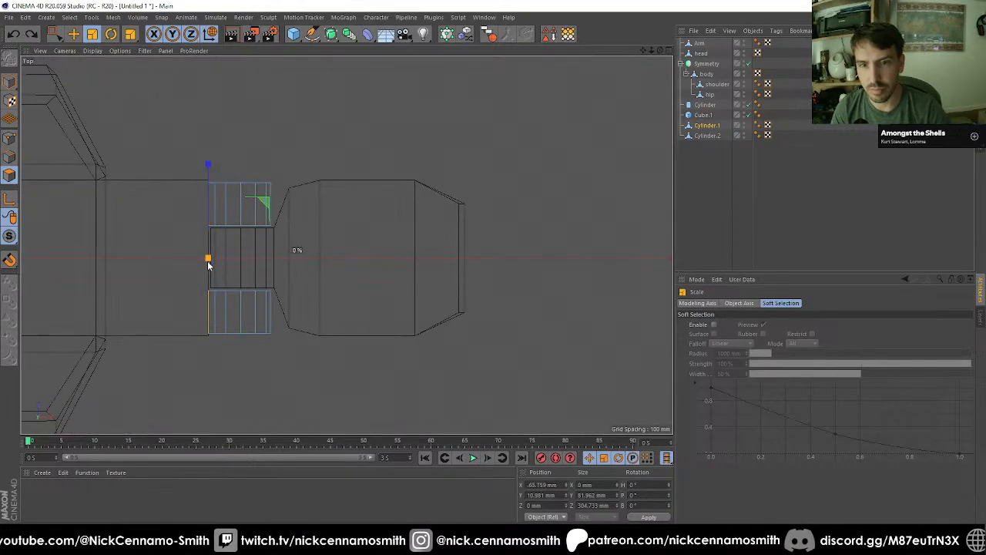
key(F1)
alt+drag(364, 278, 477, 256)
Step: Extrude the flattened hinge faces 30 mm further into the upper-arm block
key(F2)
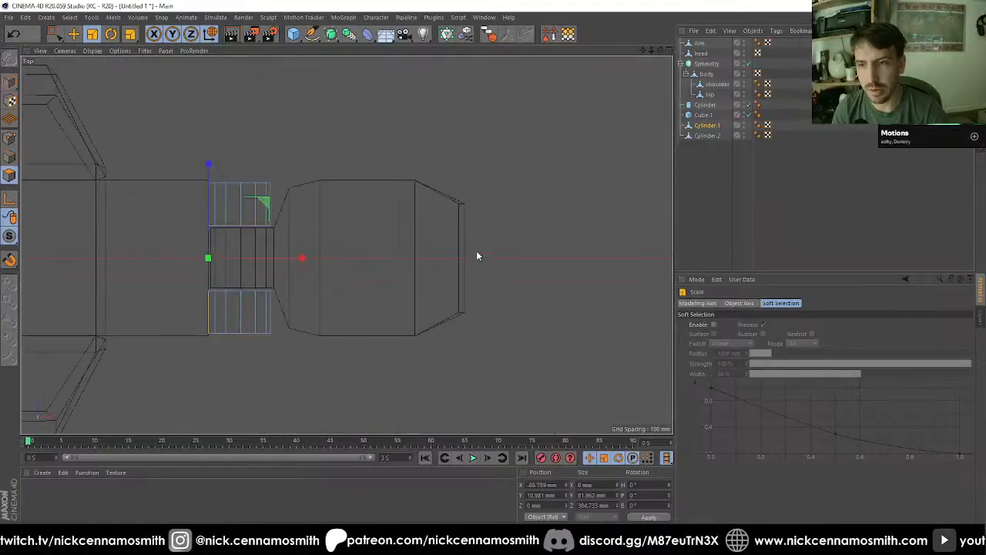
key(F3)
key(F4)
scroll(302, 251, up, 6)
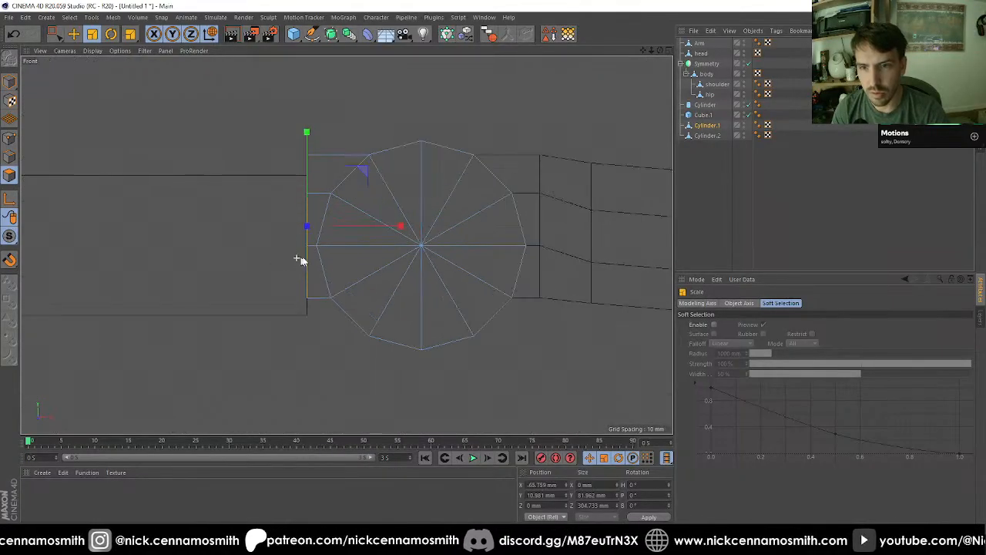
scroll(366, 240, down, 6)
alt+middle_drag(272, 235, 368, 213)
scroll(368, 214, up, 3)
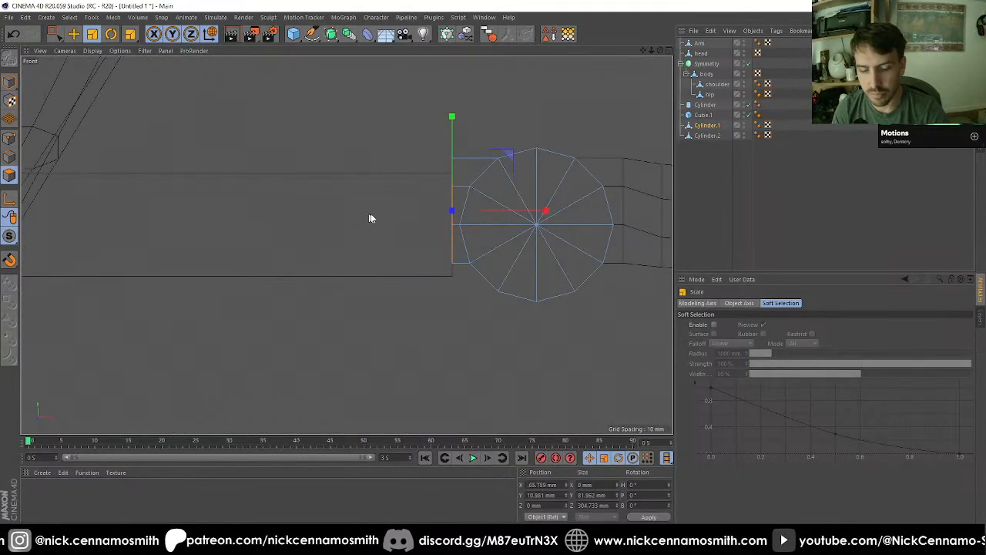
key(d)
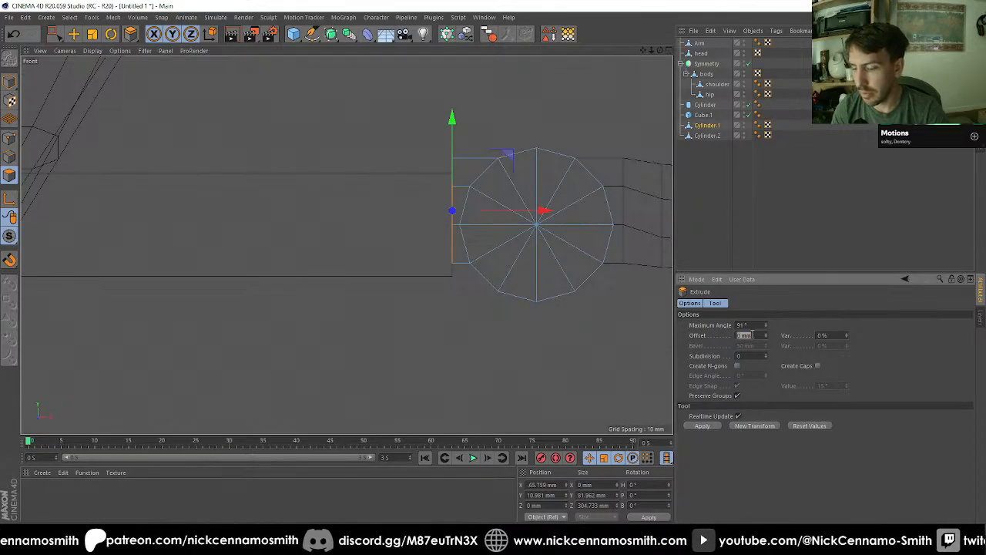
text(30)
key(Return)
alt+middle_drag(575, 202, 548, 205)
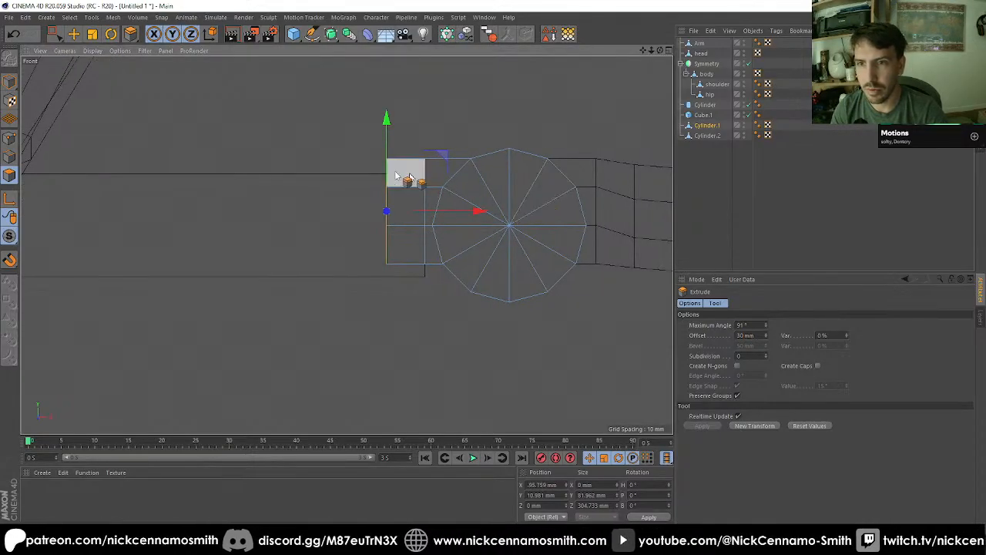
Step: Select the end points of the new extrusion and lower them until the highest snaps to the block's upper edge
click(9, 138)
key(0)
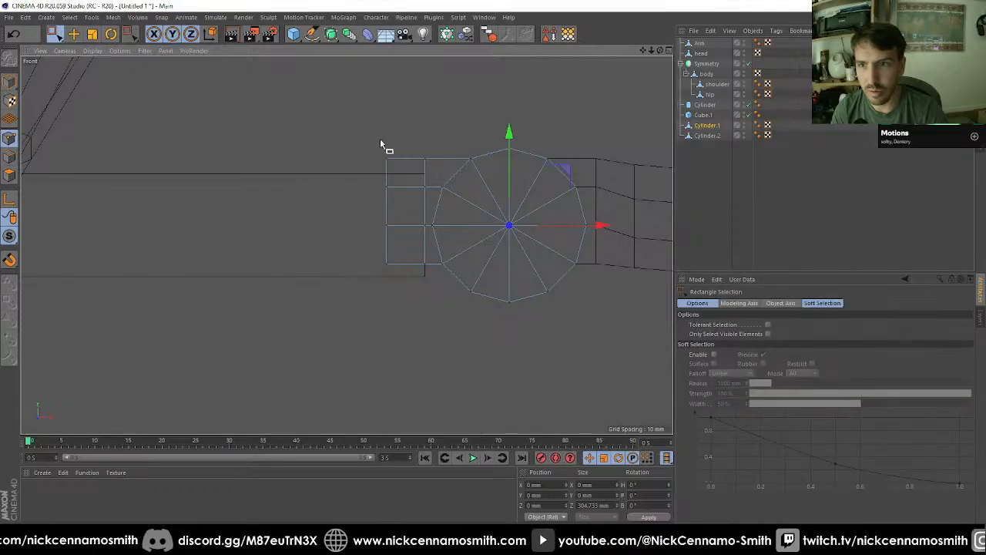
drag(371, 144, 409, 290)
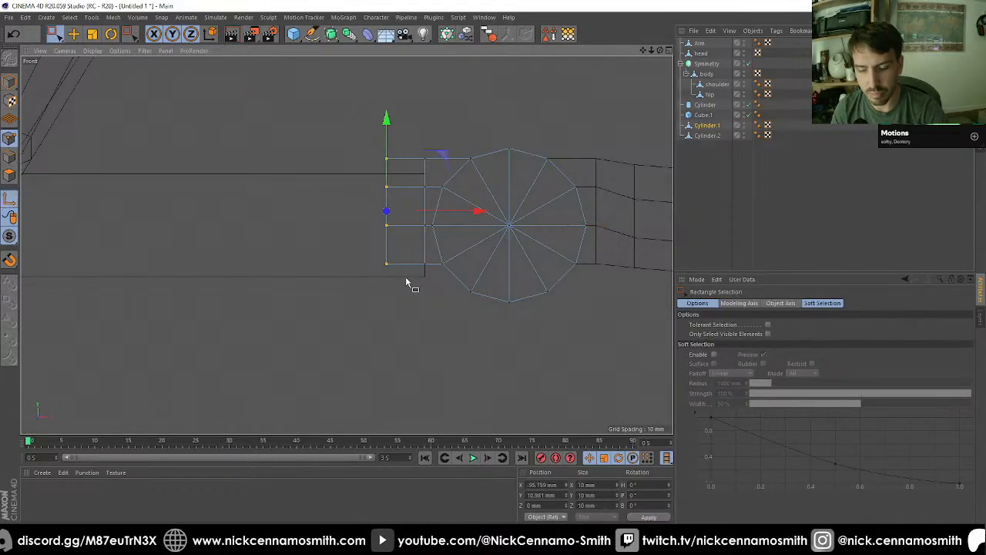
key(e)
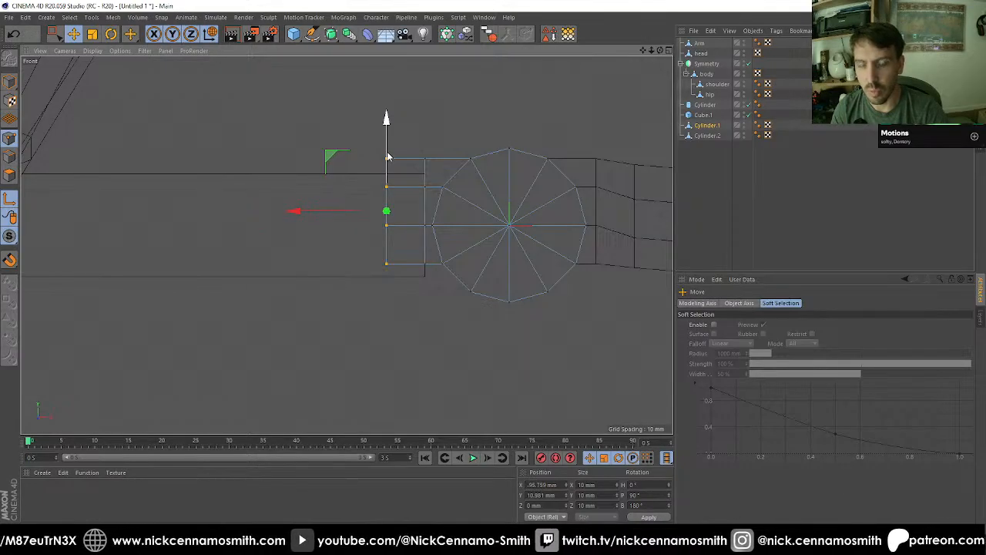
drag(388, 157, 387, 114)
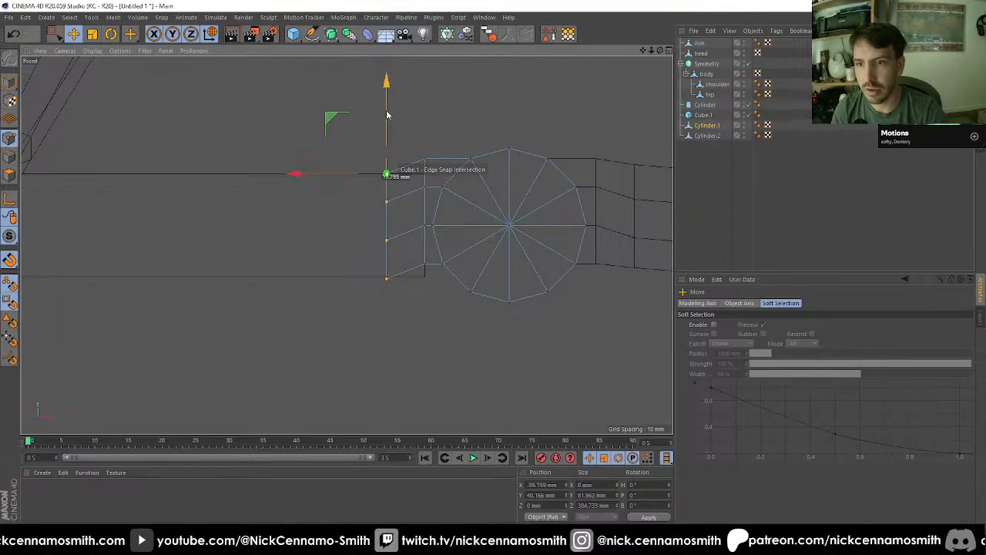
Step: Raise the lowest end points to about Y -40.2 mm, level with the block's lower edge
key(space)
drag(374, 266, 402, 298)
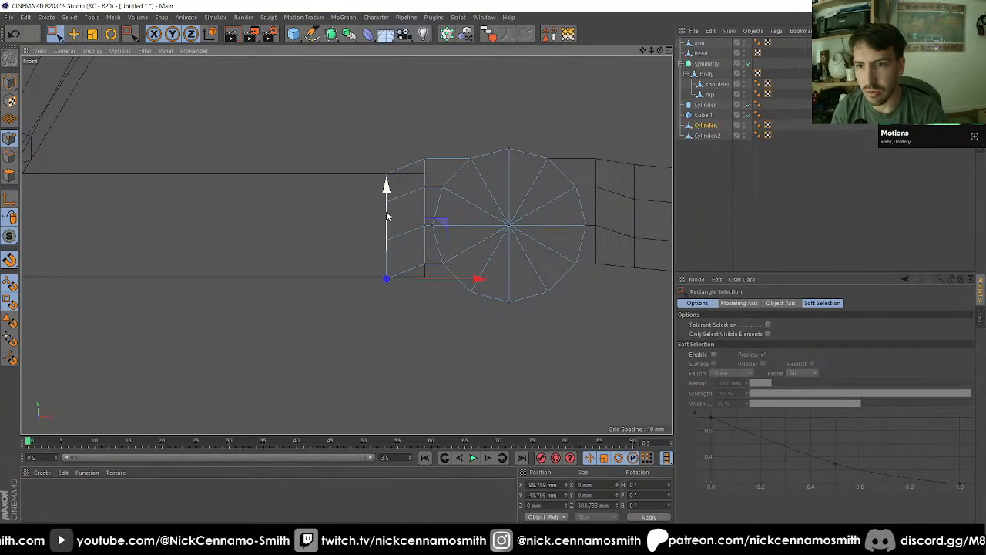
drag(386, 216, 391, 211)
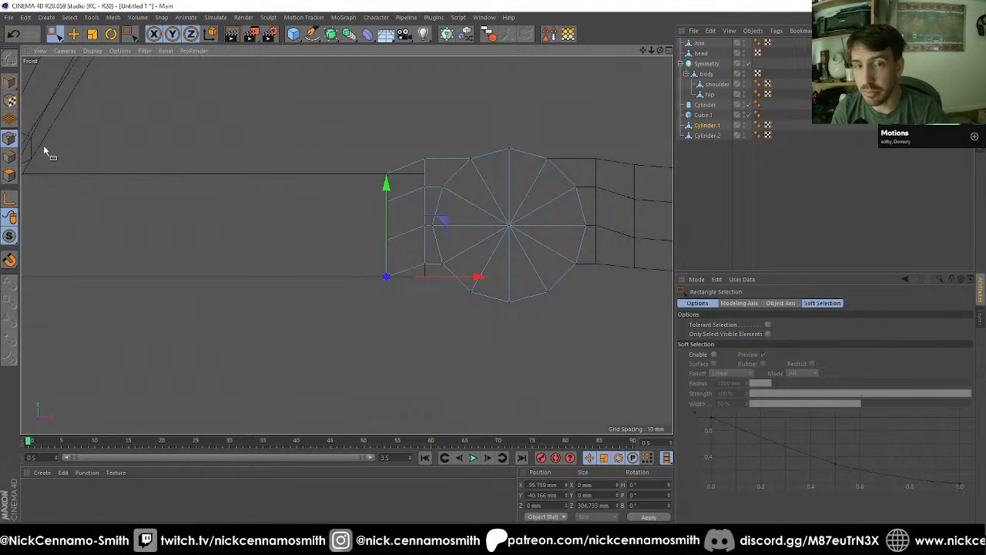
Step: Extrude the end faces of both hinge arms another 30 mm toward the shoulder
click(12, 178)
scroll(351, 167, down, 10)
scroll(126, 163, up, 4)
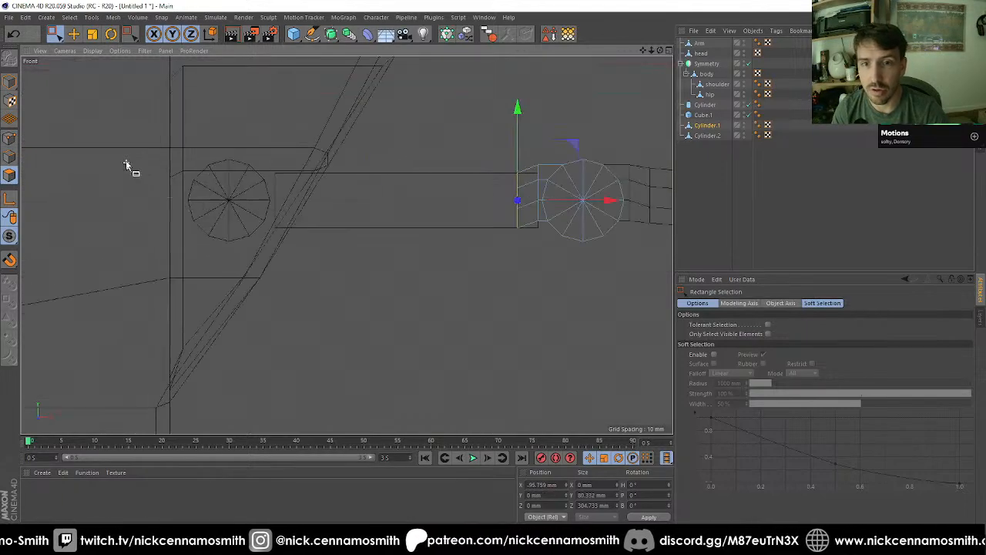
key(d)
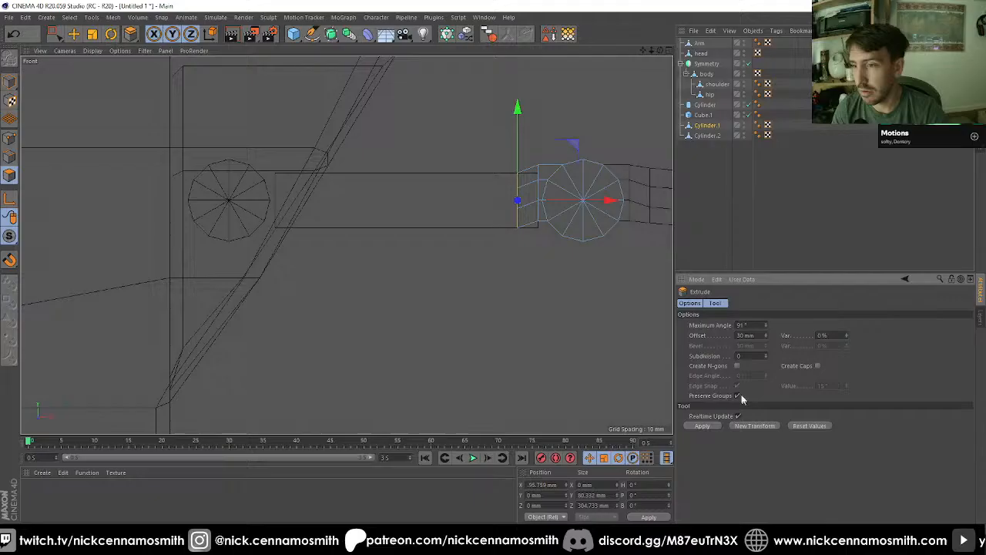
click(702, 425)
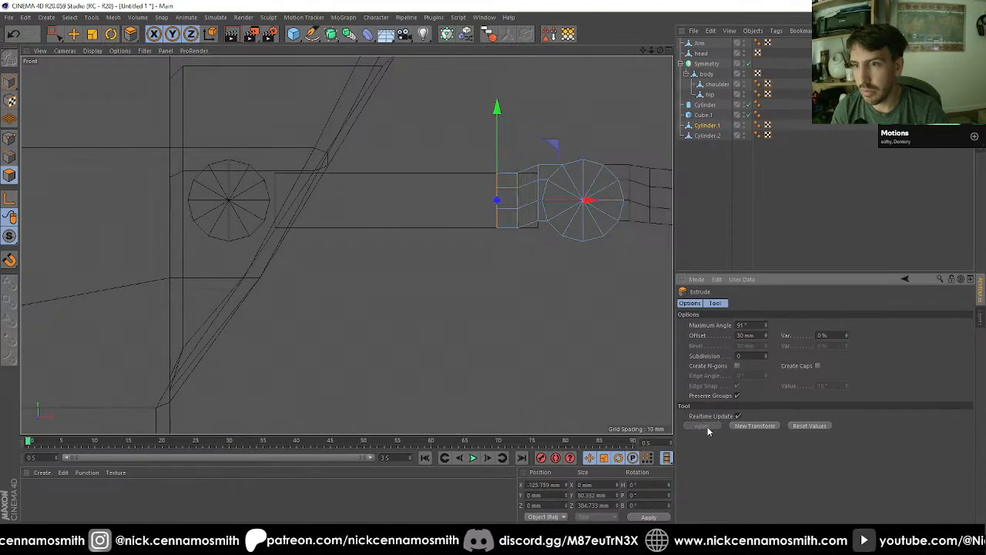
Step: Move the extruded end faces to the block's shoulder end at about X -450.7 mm with snapping
key(e)
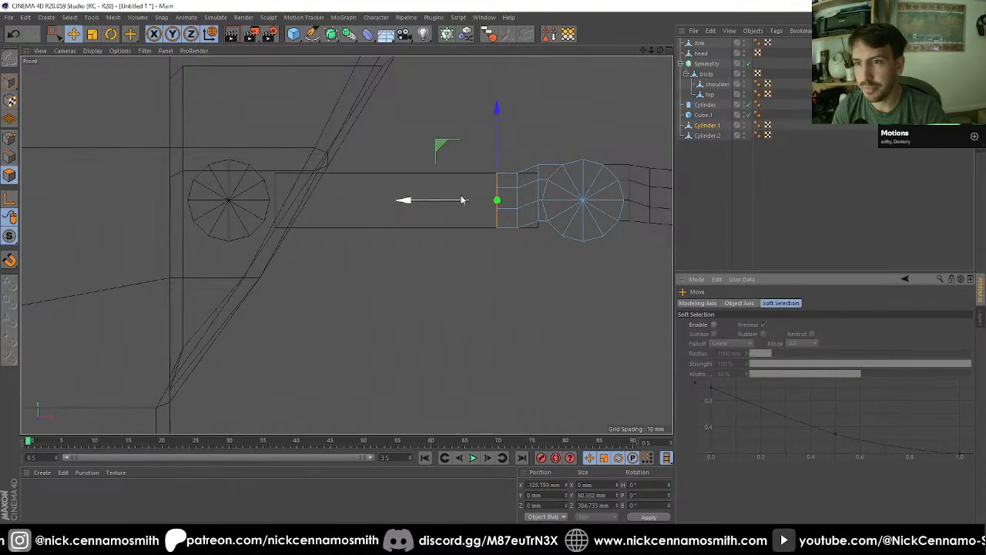
drag(459, 200, 213, 202)
key(shift+s)
key(F1)
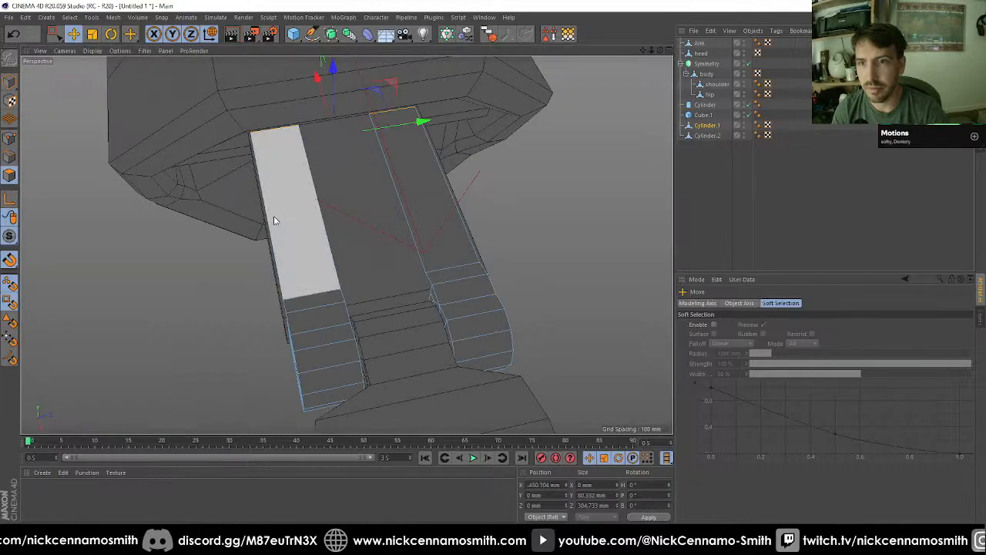
alt+drag(275, 219, 203, 262)
Step: Ring-select the lengthwise edges of one long extruded bar and apply Edge Cut with 2 subdivisions, 50% offset and 130% scale
key(F3)
key(F4)
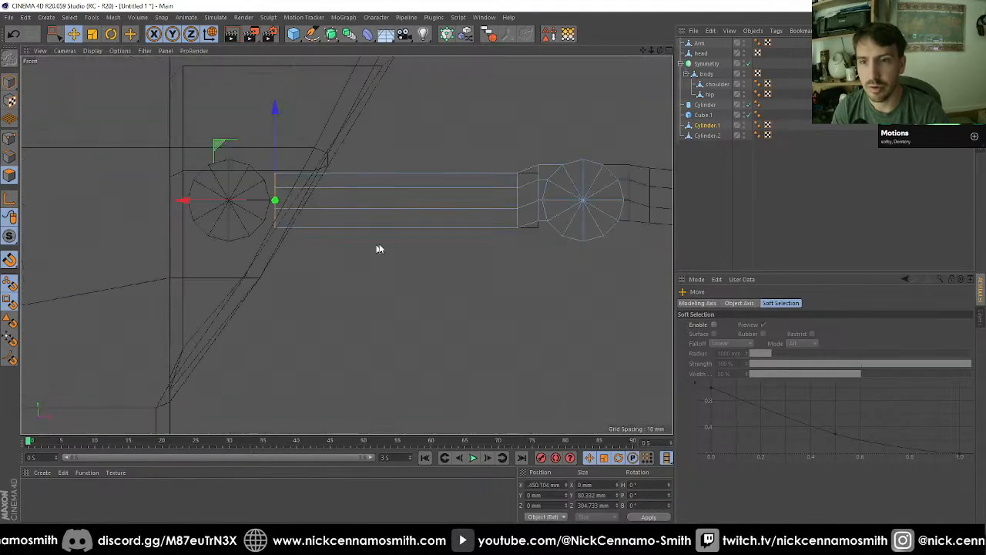
alt+middle_drag(252, 175, 286, 194)
alt+right_drag(270, 213, 340, 228)
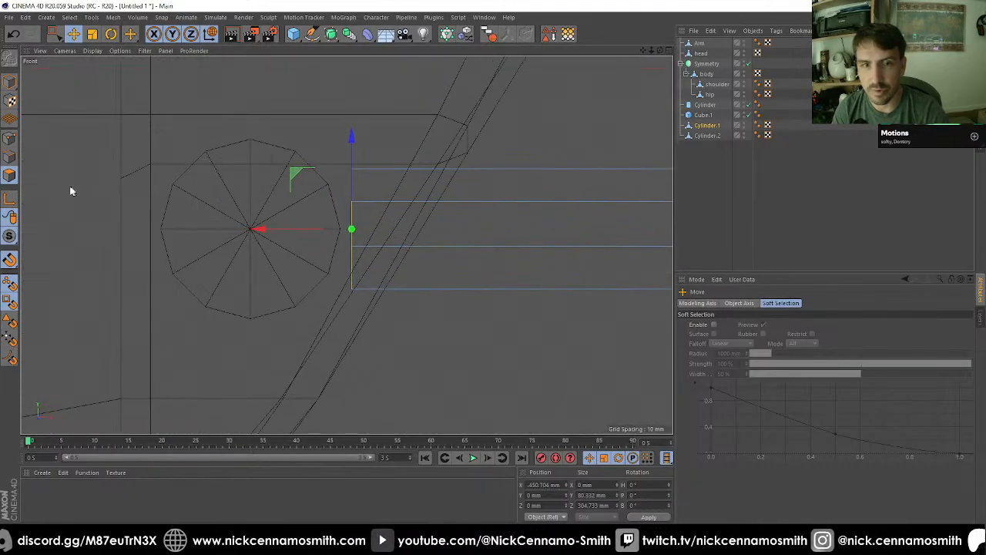
click(3, 139)
alt+right_drag(339, 191, 309, 179)
click(10, 157)
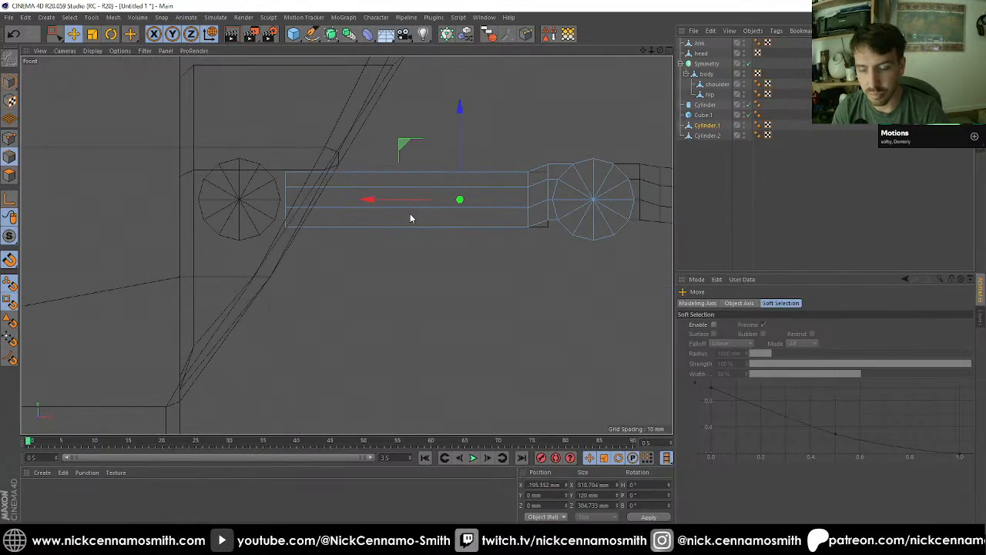
right_click(410, 218)
click(420, 232)
click(428, 225)
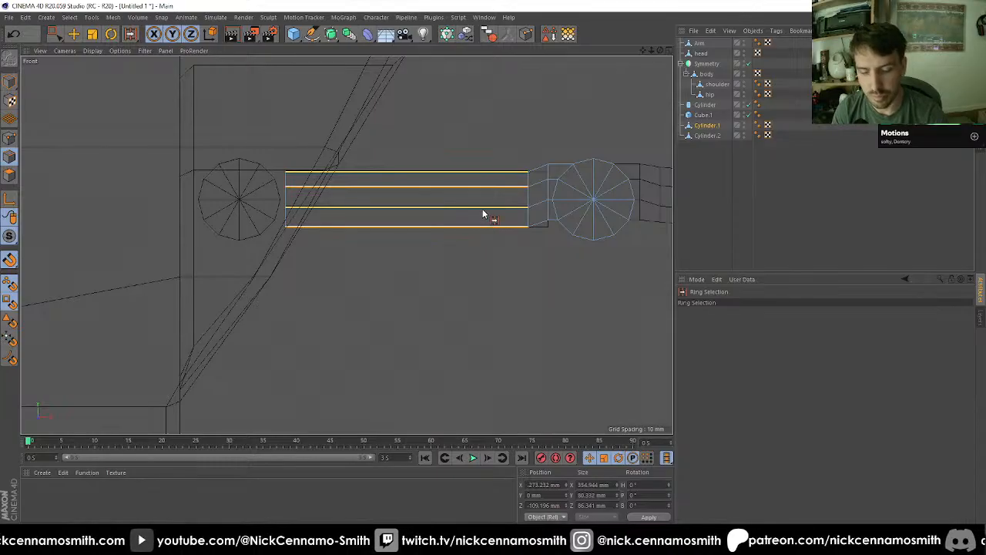
right_click(484, 214)
click(512, 296)
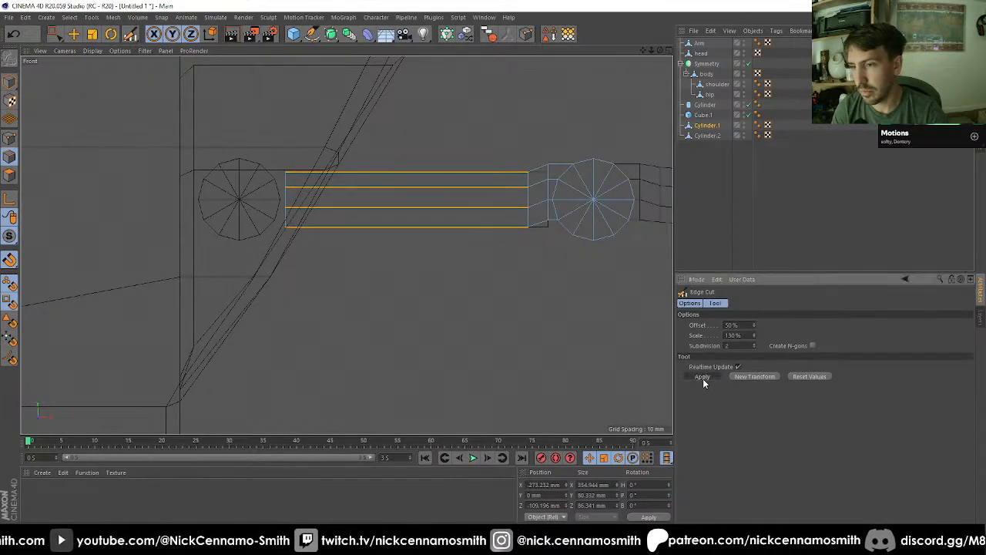
Step: Try to snap the upper two rows of the bars' shoulder-end points onto the shoulder cylinder's rim vertices
click(9, 139)
click(56, 35)
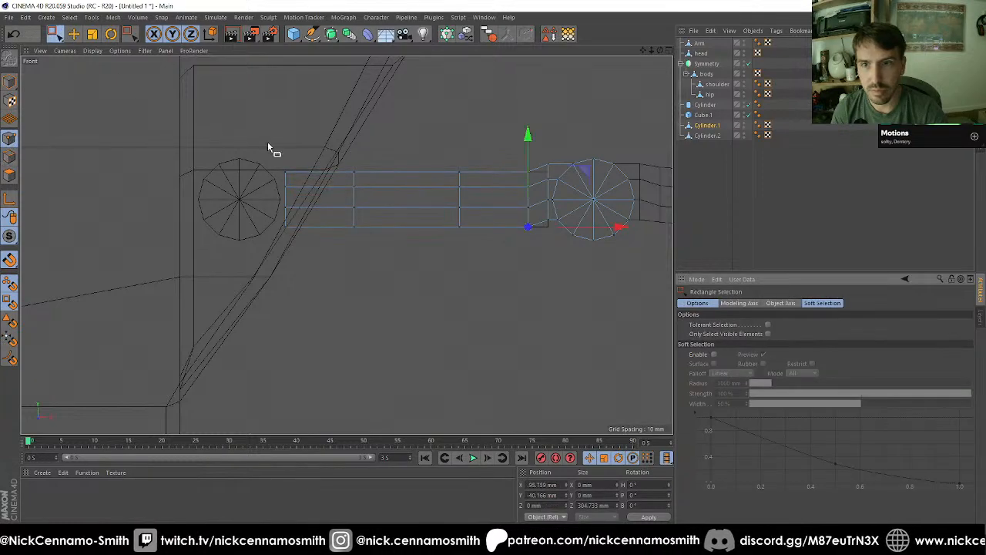
scroll(248, 151, up, 5)
drag(257, 160, 334, 195)
scroll(334, 195, up, 2)
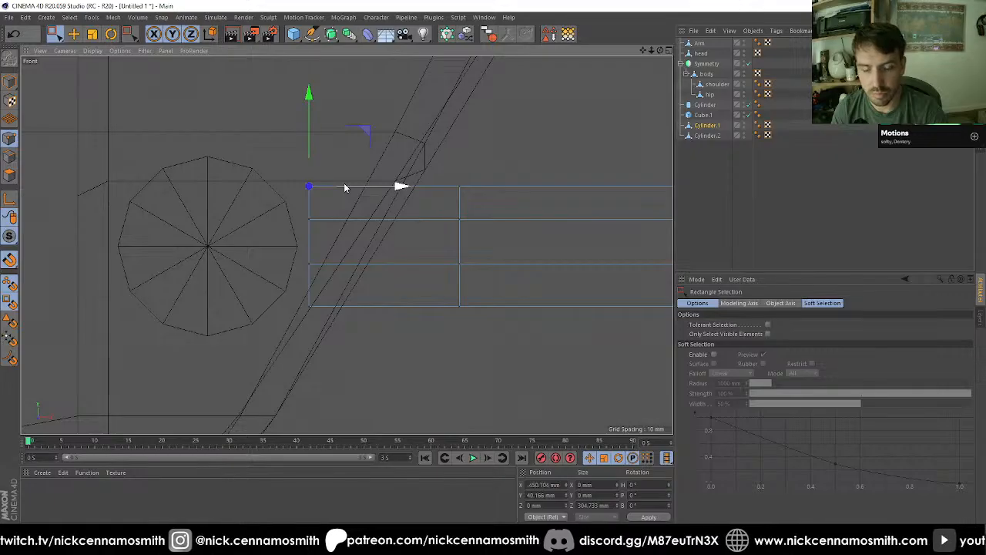
key(e)
drag(308, 185, 253, 171)
drag(286, 200, 334, 228)
key(ctrl+z)
key(space)
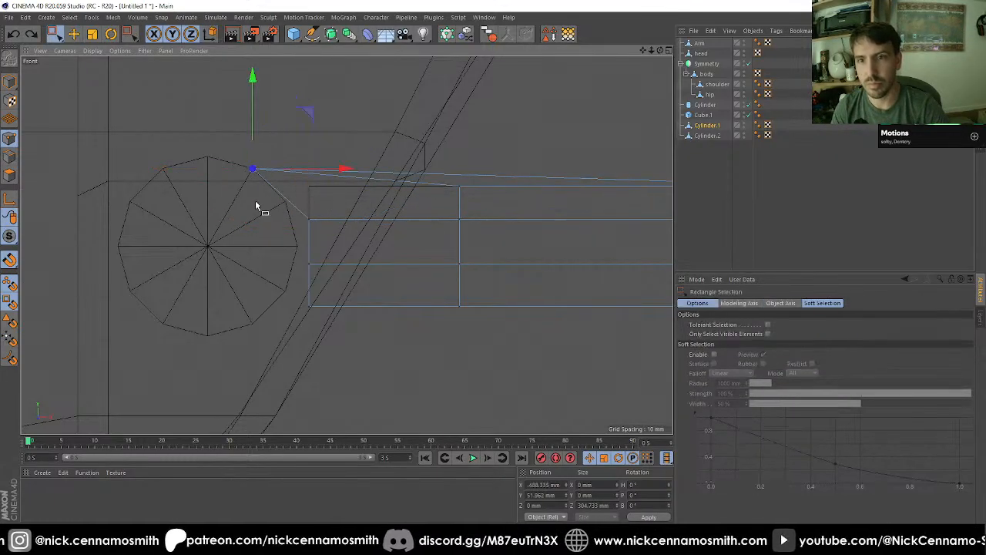
drag(286, 206, 367, 236)
key(space)
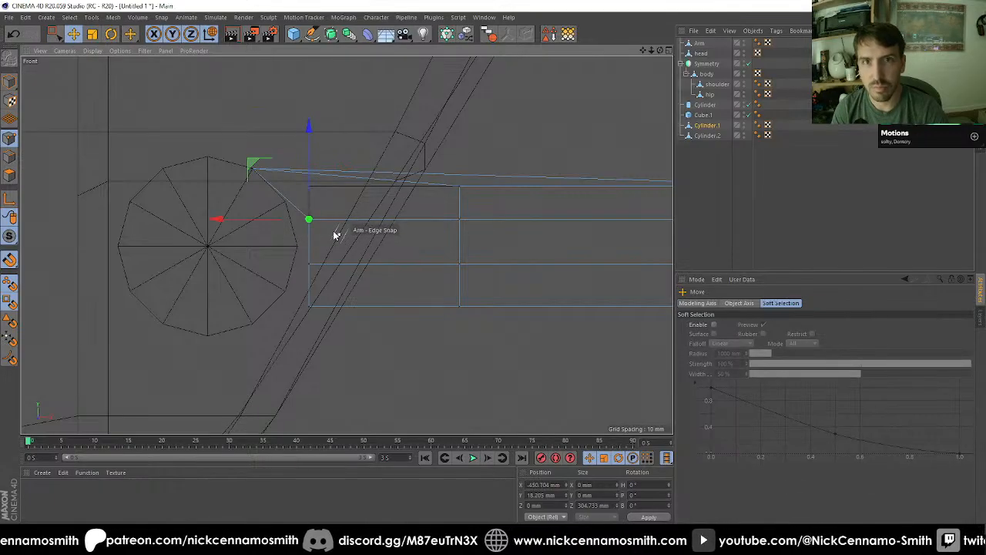
drag(286, 211, 283, 203)
Step: Try to snap the lower two rows of shoulder-end points onto the cylinder's rim vertices, the lowest at Y -30 mm
key(space)
mouse_move(287, 242)
mouse_down()
mouse_move(336, 278)
mouse_move(297, 248)
mouse_up()
key(space)
key(space)
drag(300, 286, 339, 351)
key(space)
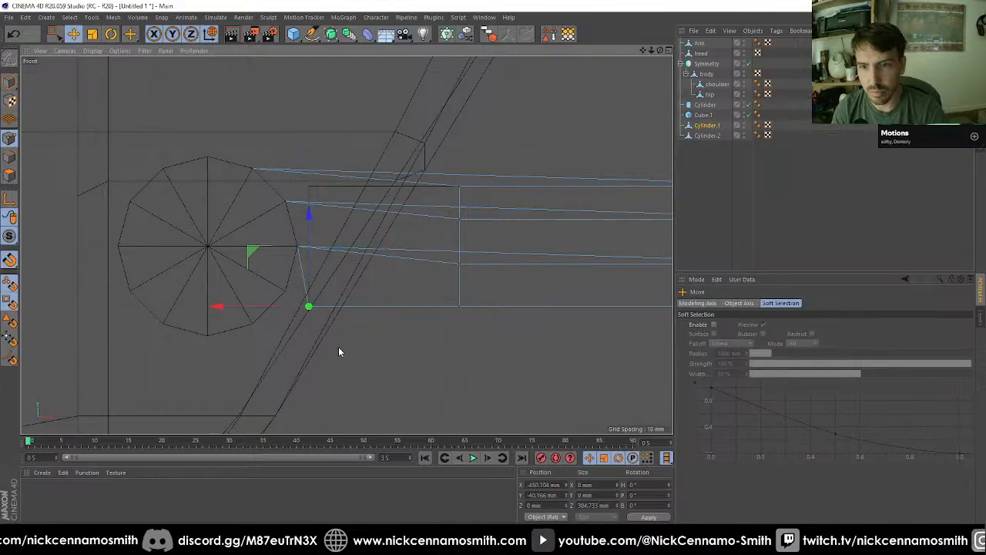
drag(308, 305, 285, 290)
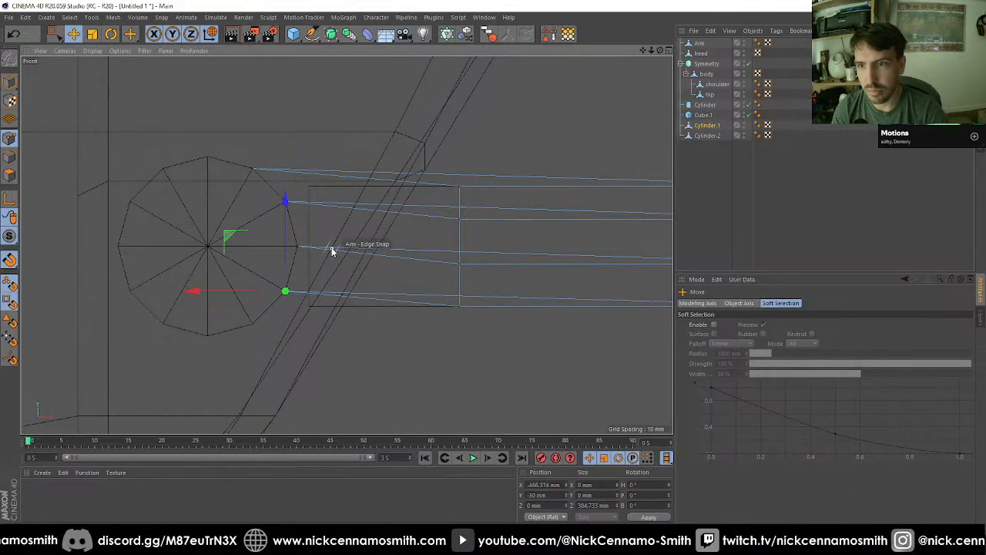
Step: Inspect the bar ends with Cube.1 hidden and undo the end-point moves
key(F1)
scroll(399, 288, down, 1)
alt+drag(363, 251, 288, 360)
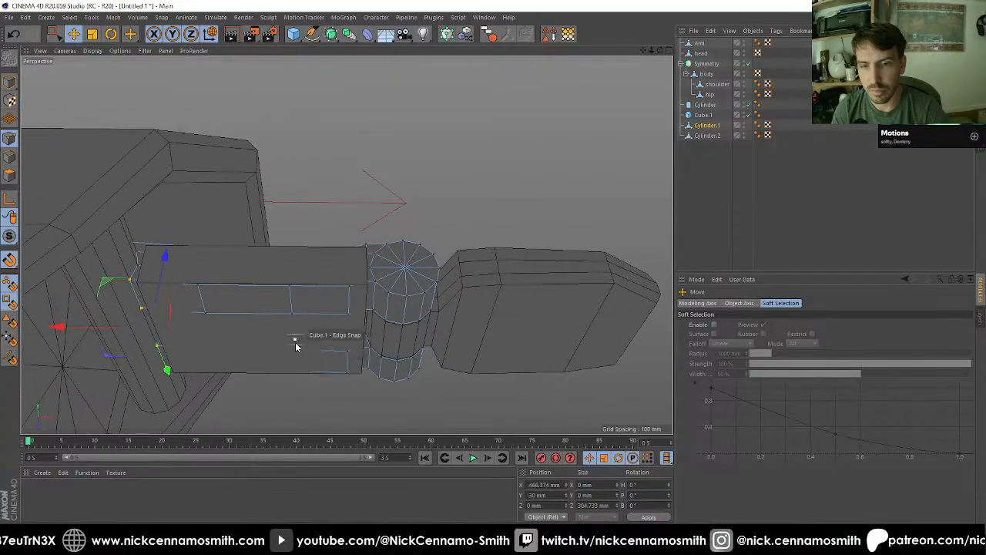
click(748, 115)
alt+drag(411, 251, 412, 282)
key(ctrl+z)
key(ctrl+z)
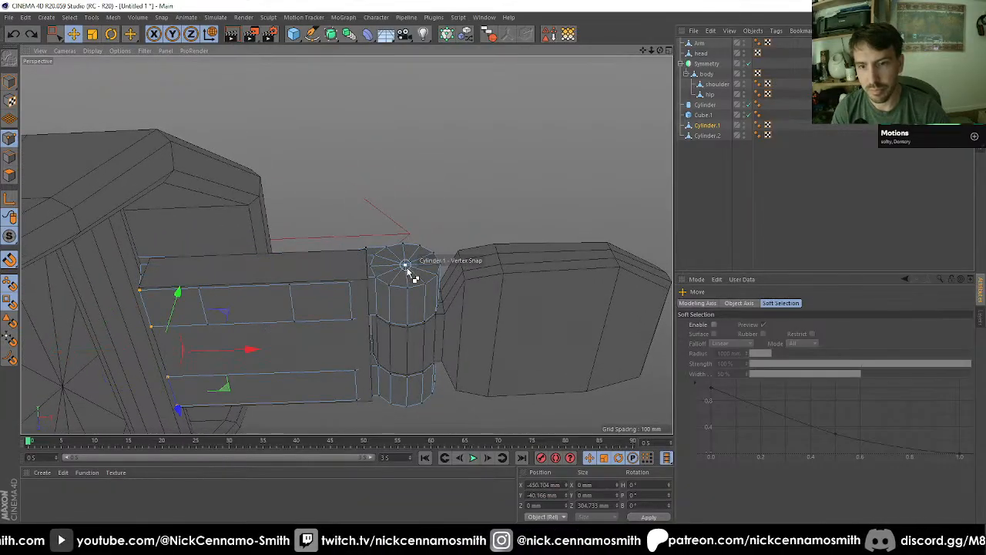
key(ctrl+y)
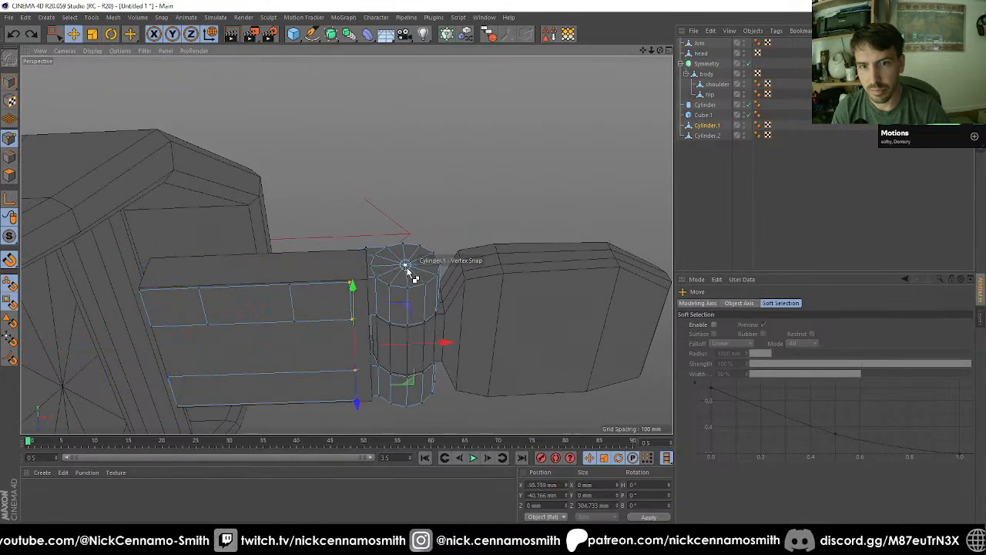
Step: Ring-select the lengthwise edges of the uncut bar and apply Edge Cut with 2 subdivisions, 50% offset and 130% scale
key(F2)
scroll(405, 266, down, 2)
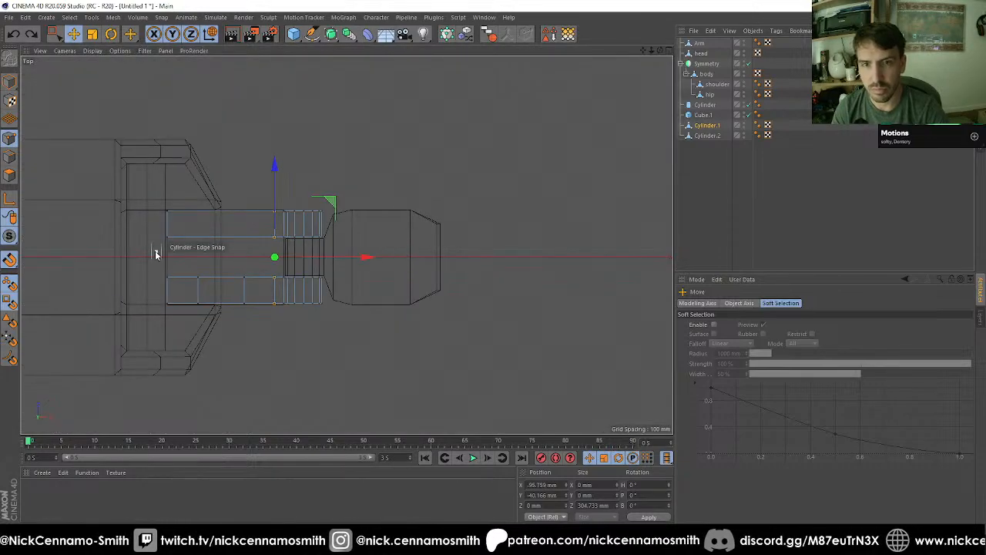
scroll(168, 229, up, 2)
key(F4)
scroll(286, 246, up, 3)
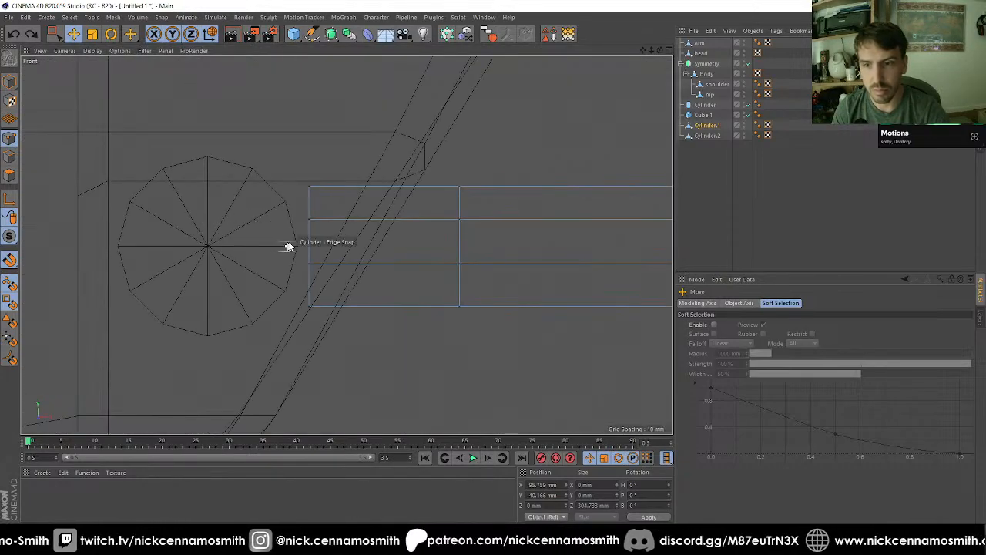
scroll(351, 254, up, 2)
key(F2)
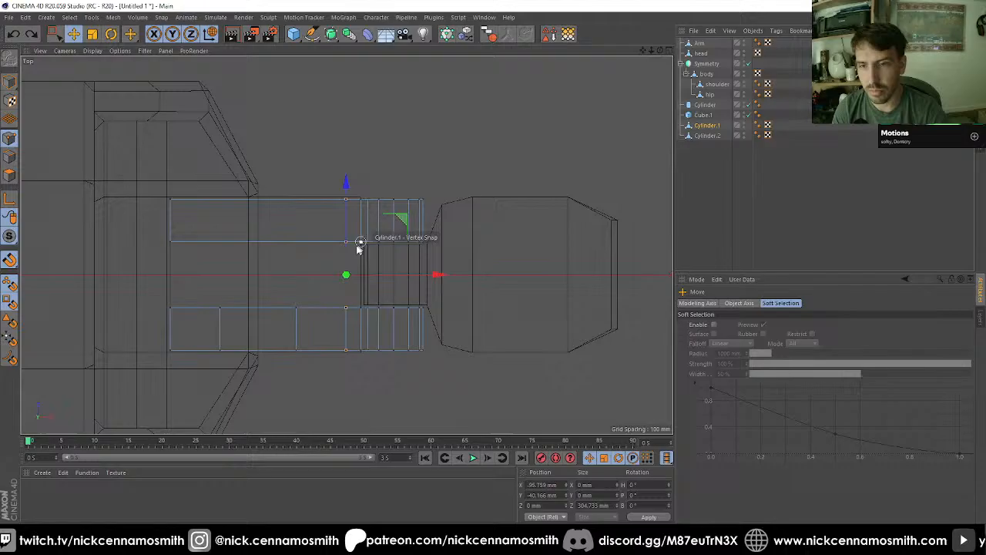
click(11, 158)
key(u)
key(b)
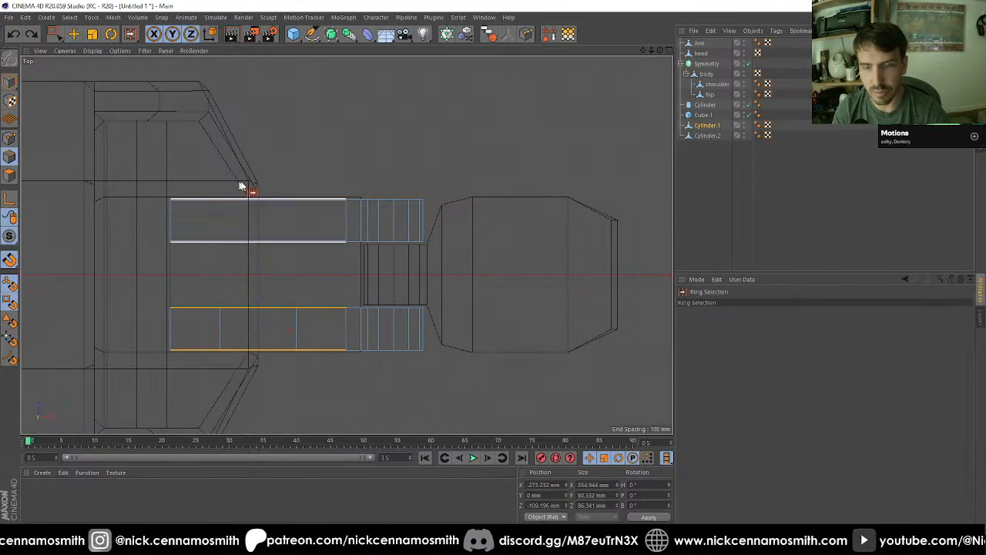
click(247, 186)
key(m)
key(f)
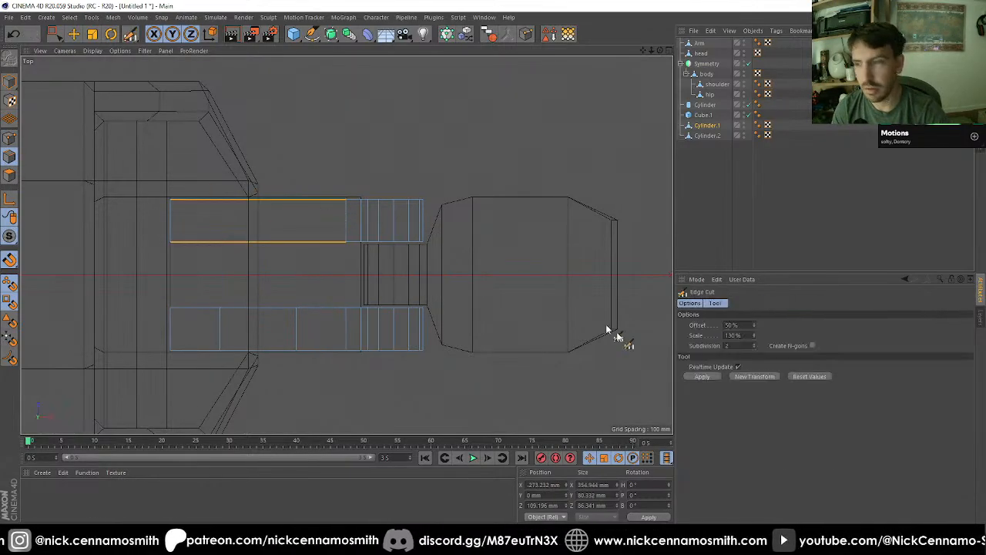
click(702, 376)
Step: Snap the upper two rows of both bars' shoulder-end points to the shoulder cylinder's rim vertices at about Y 52 and 30 mm
key(F1)
key(F3)
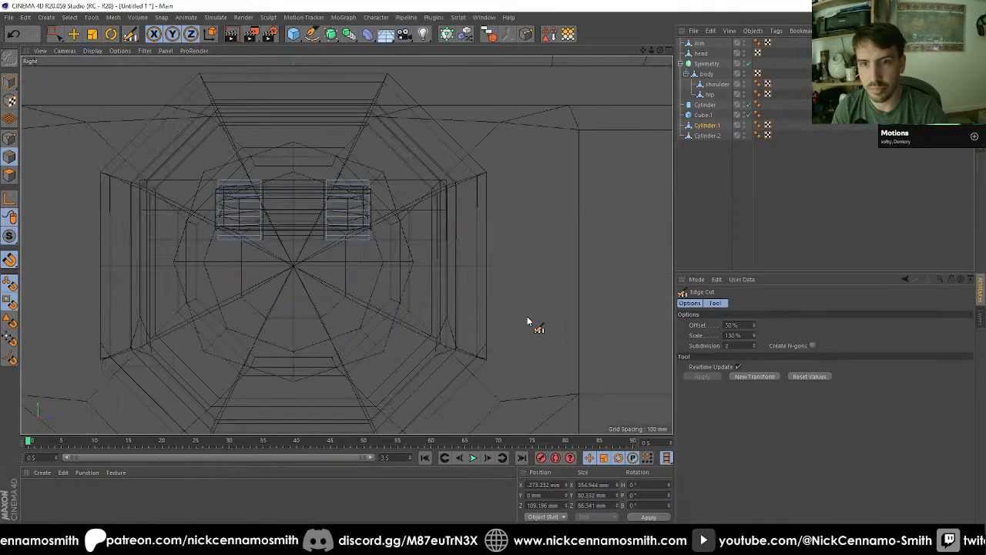
key(F4)
scroll(187, 236, up, 3)
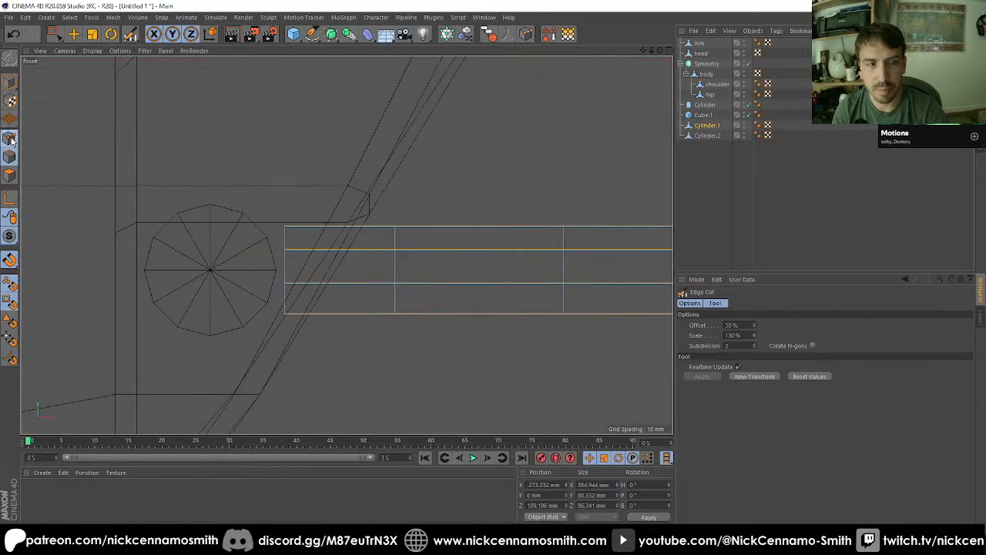
click(10, 139)
scroll(269, 265, up, 3)
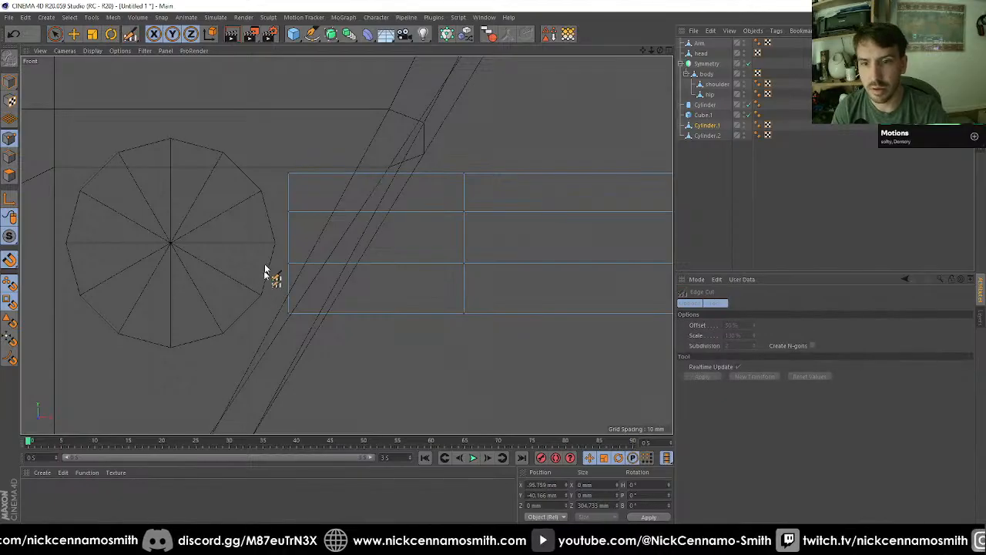
key(0)
drag(268, 145, 336, 201)
key(e)
drag(288, 173, 222, 153)
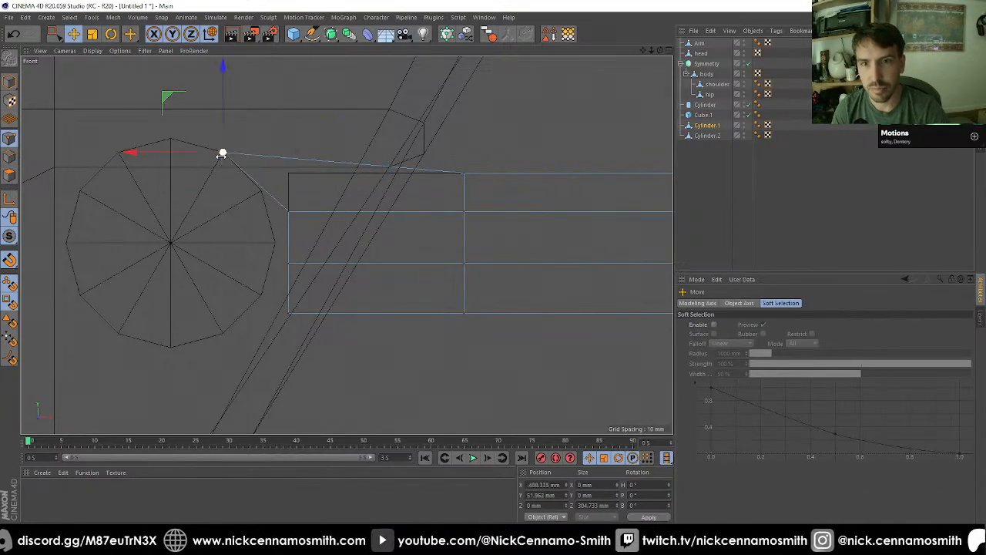
key(0)
key(e)
mouse_move(265, 201)
mouse_down()
mouse_move(311, 225)
mouse_move(262, 205)
mouse_up()
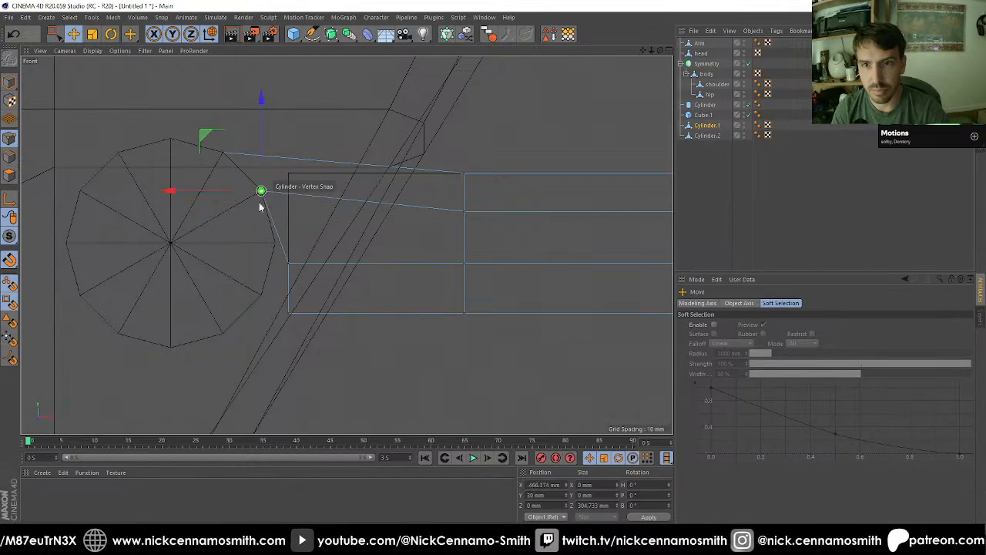
Step: Snap the lower two rows of shoulder-end points to the cylinder's rim vertices, placing the lowest at about X -466.4, Y -30 mm
key(0)
mouse_move(269, 249)
mouse_down()
mouse_move(303, 276)
mouse_move(275, 246)
mouse_up()
key(e)
key(0)
mouse_move(273, 286)
mouse_down()
mouse_move(305, 322)
mouse_move(261, 295)
mouse_up()
key(e)
scroll(254, 294, down, 8)
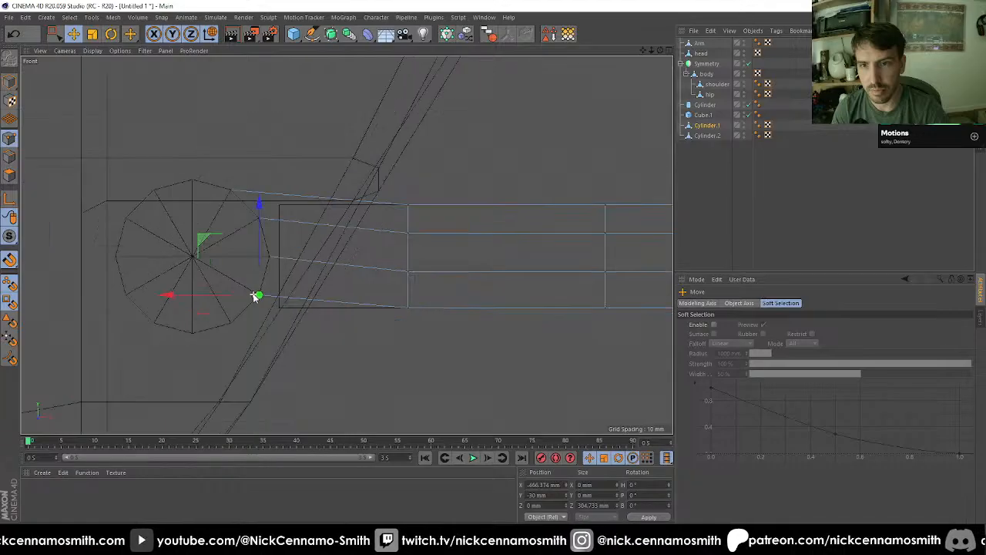
scroll(399, 300, up, 3)
scroll(399, 301, down, 2)
scroll(491, 286, down, 4)
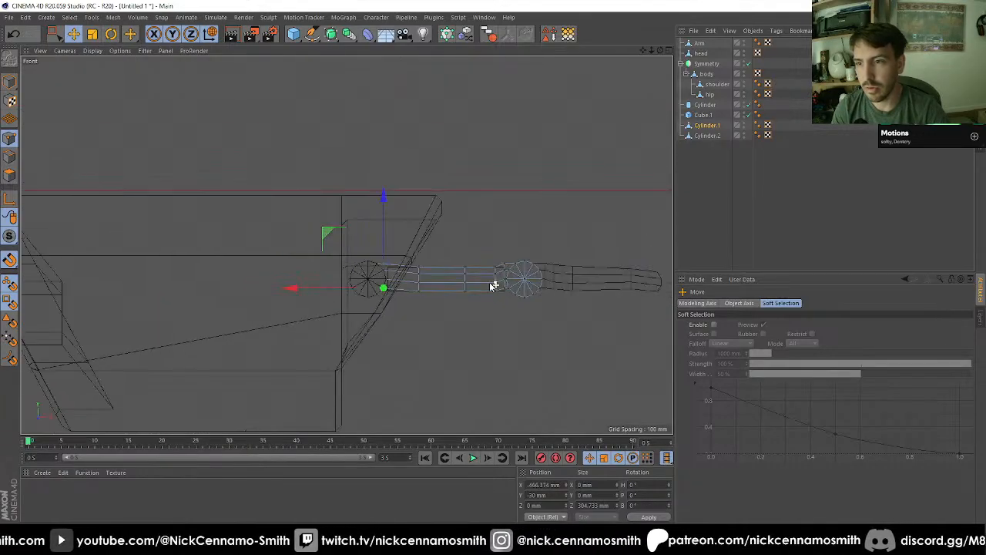
scroll(496, 288, up, 6)
scroll(446, 277, down, 4)
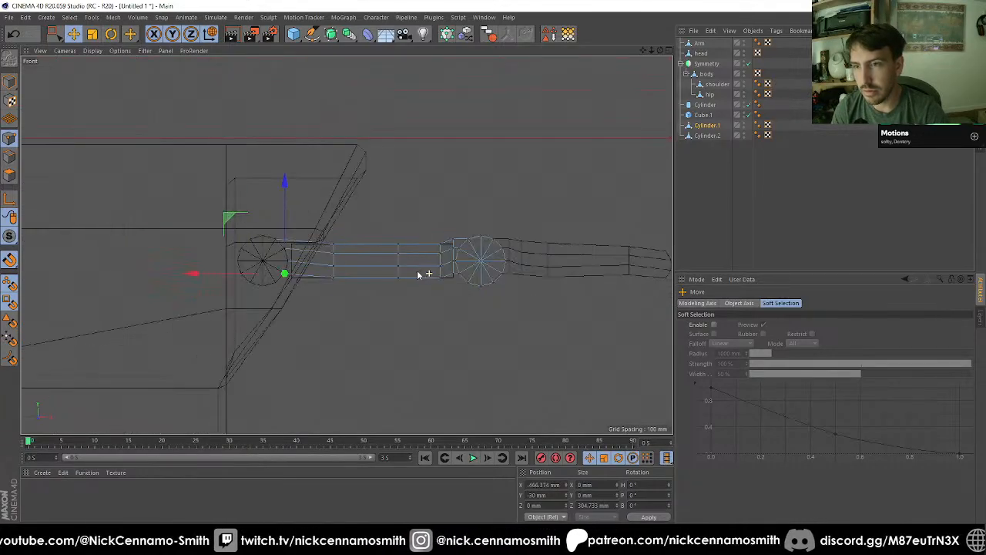
Step: Delete the Cube.1 guide block from between the two hinge arms
key(F1)
alt+drag(363, 296, 171, 146)
click(702, 114)
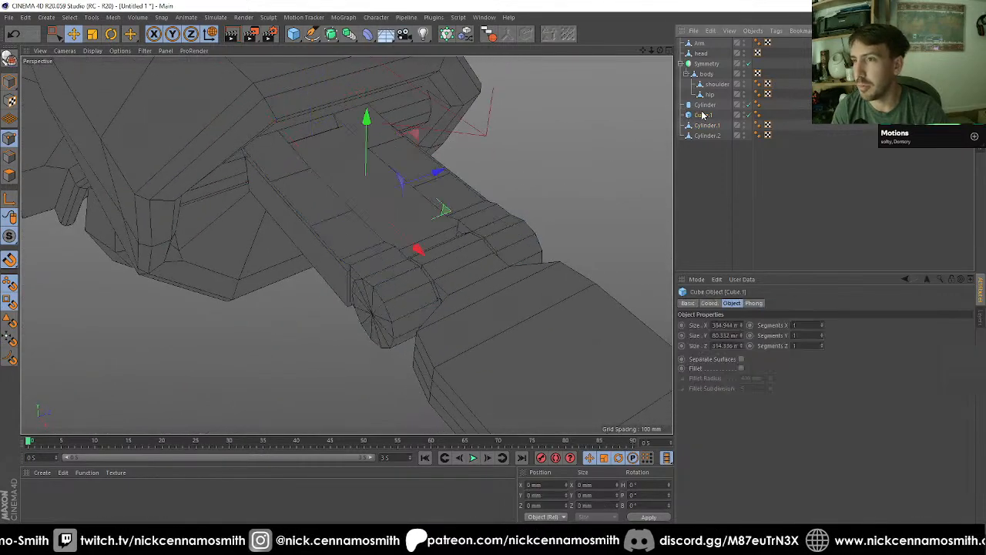
key(Delete)
scroll(502, 147, down, 2)
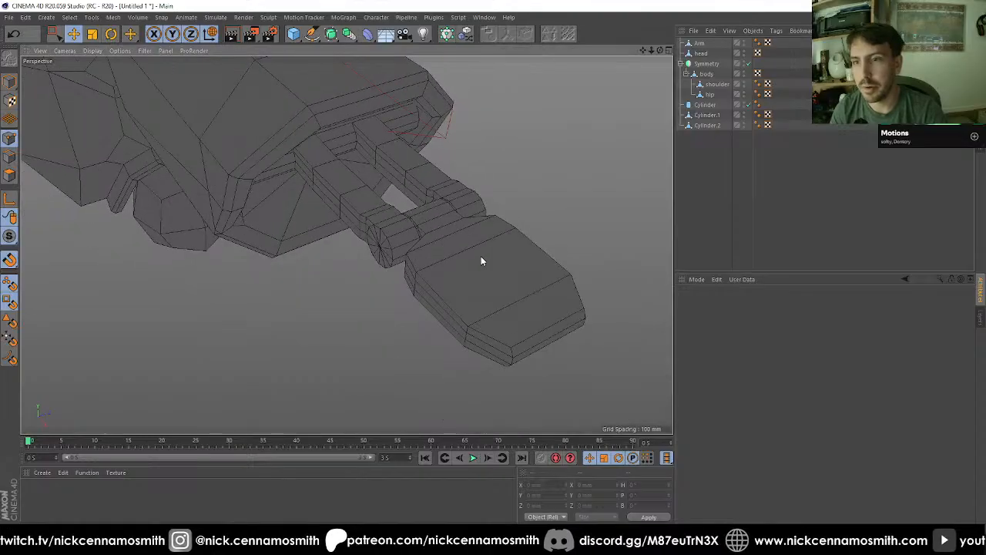
scroll(446, 243, down, 2)
alt+drag(445, 242, 475, 178)
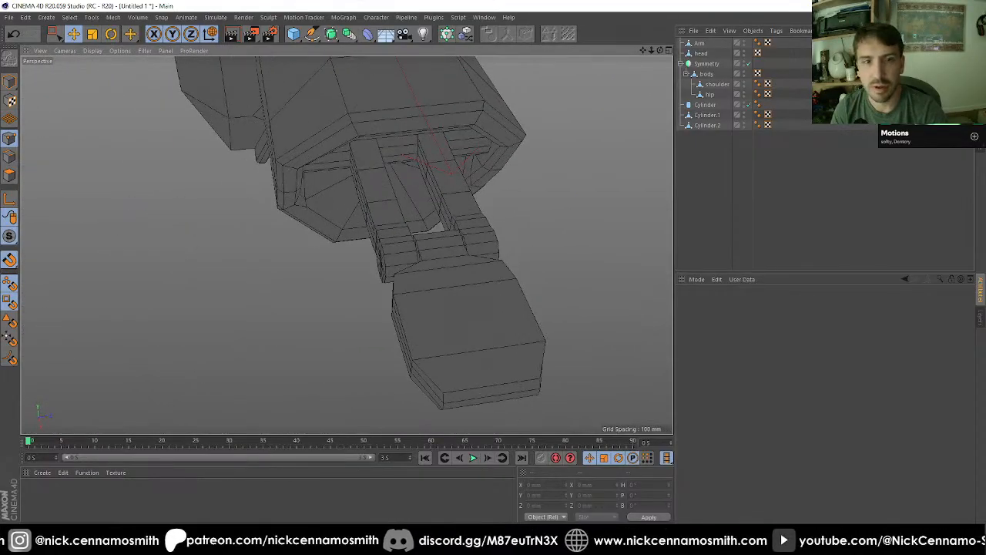
Step: Isolate the Cylinder.1 hinge arms with viewport solo mode
drag(5, 236, 56, 268)
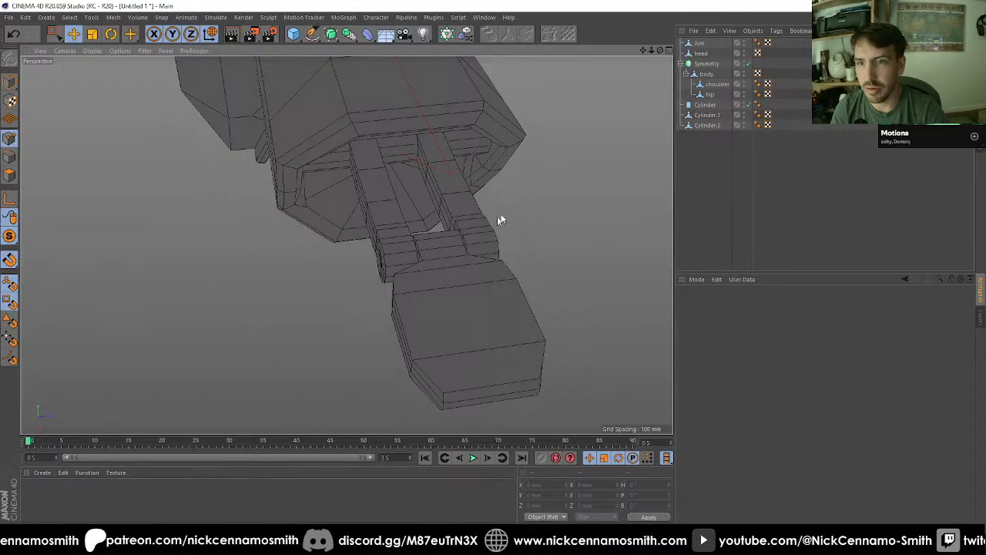
click(709, 126)
click(711, 116)
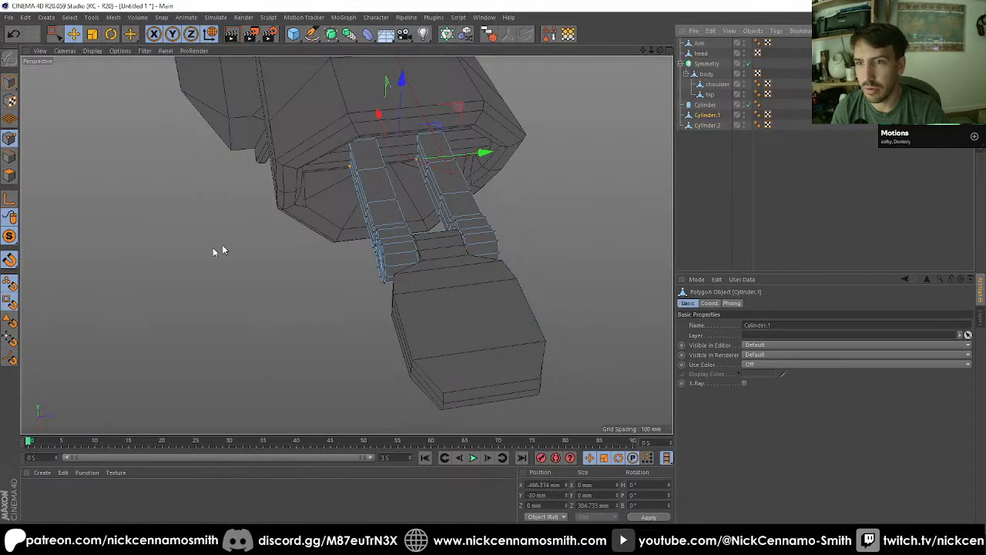
click(12, 238)
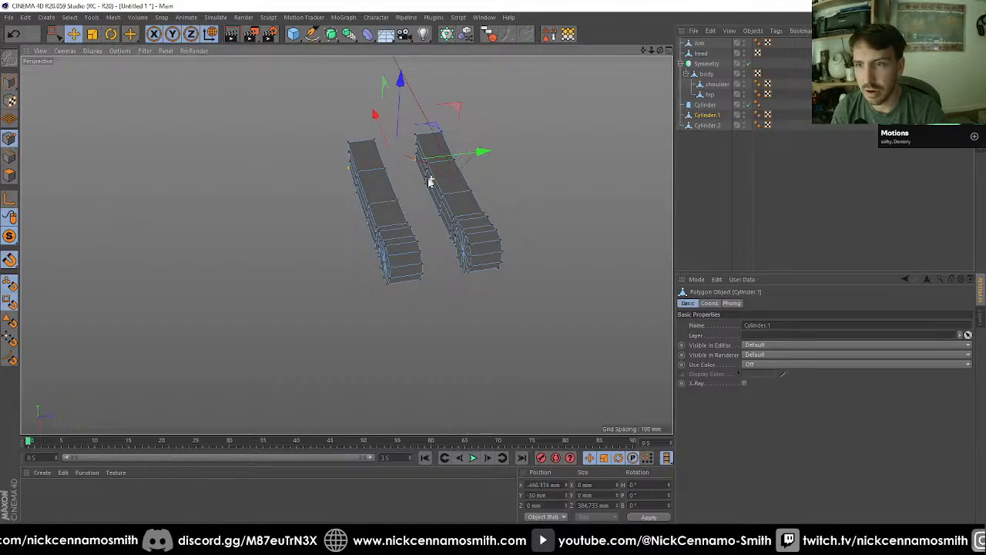
alt+drag(429, 182, 119, 178)
scroll(452, 186, up, 2)
Step: Extrude the facing inner side polygons of both bars 30 mm and scale them to 0% along Z so they meet midway
click(10, 175)
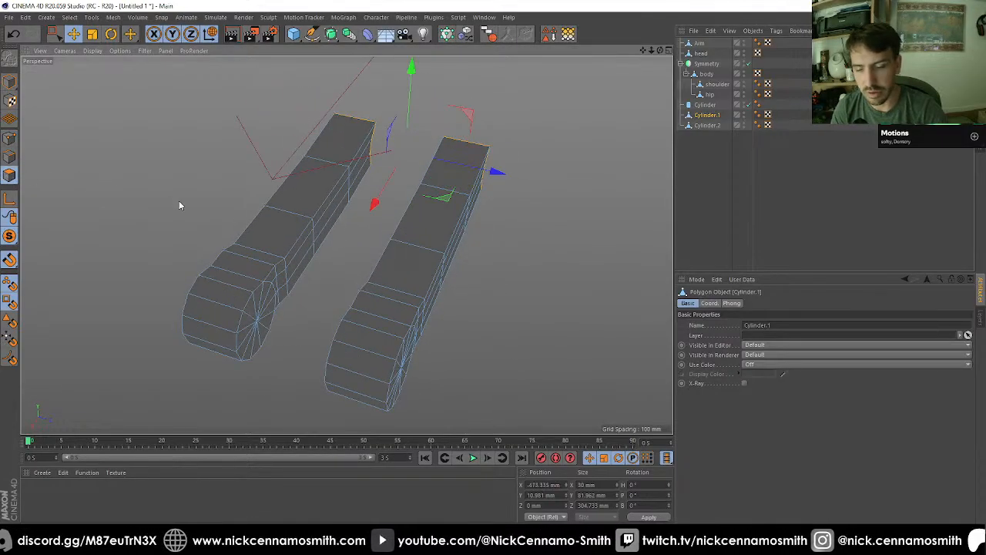
key(9)
click(307, 258)
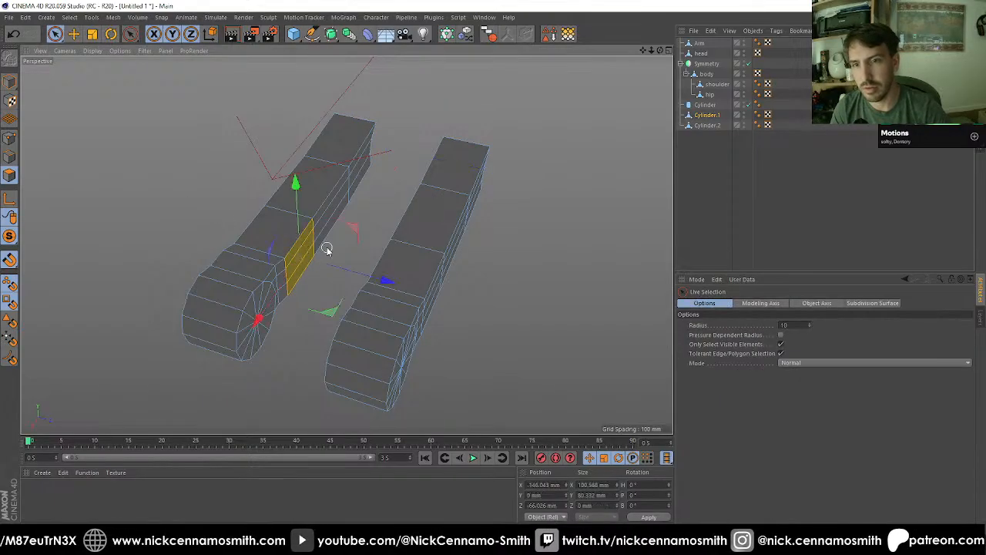
mouse_move(327, 249)
alt+mouse_down()
mouse_move(249, 242)
mouse_move(392, 190)
mouse_move(352, 205)
mouse_move(215, 213)
mouse_move(238, 184)
mouse_move(362, 185)
mouse_move(429, 203)
mouse_move(430, 227)
alt+mouse_up()
scroll(391, 190, up, 2)
shift+click(354, 181)
shift+click(274, 167)
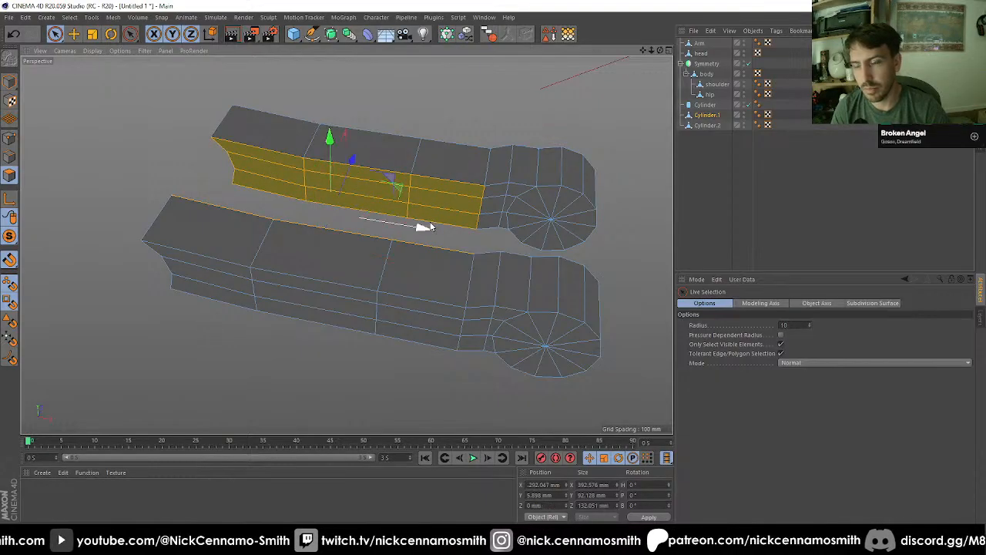
key(d)
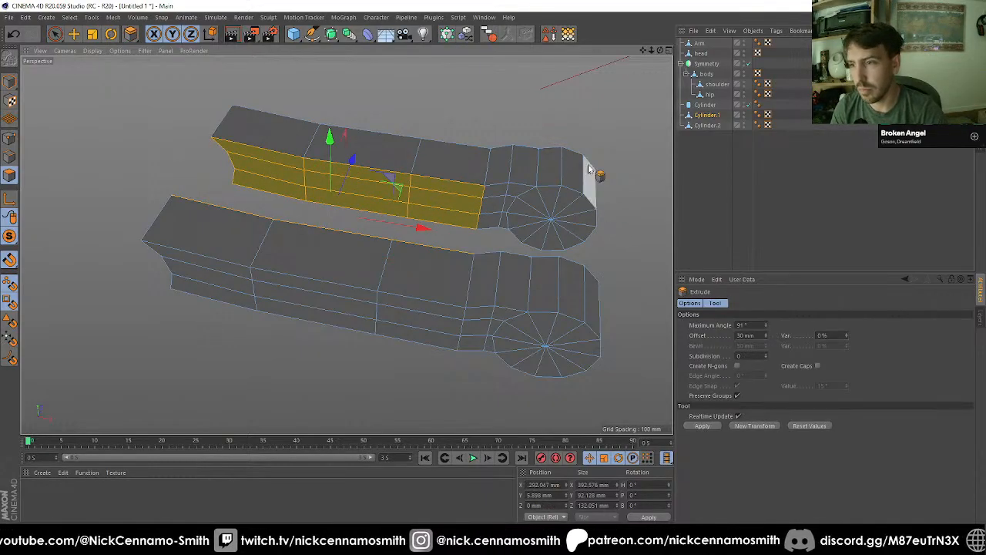
click(703, 425)
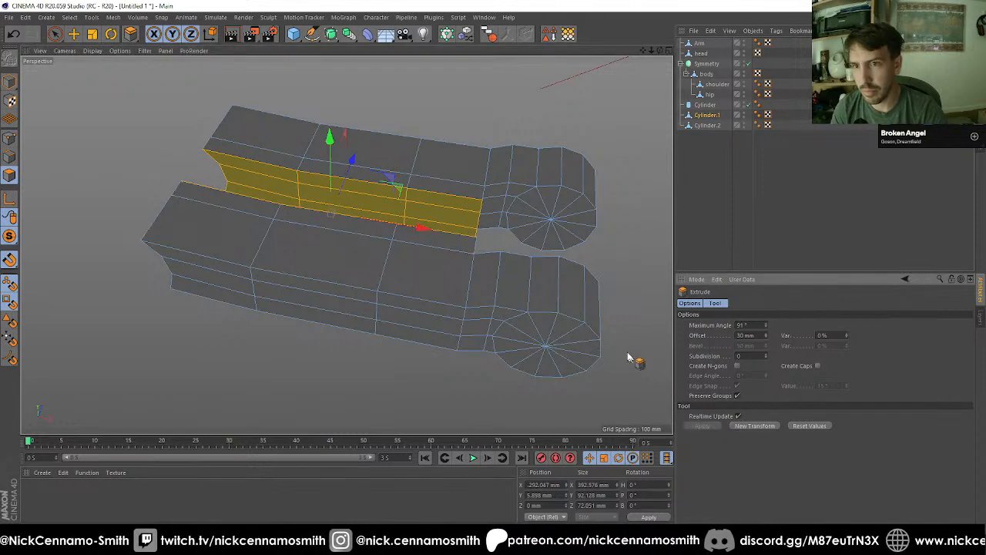
key(t)
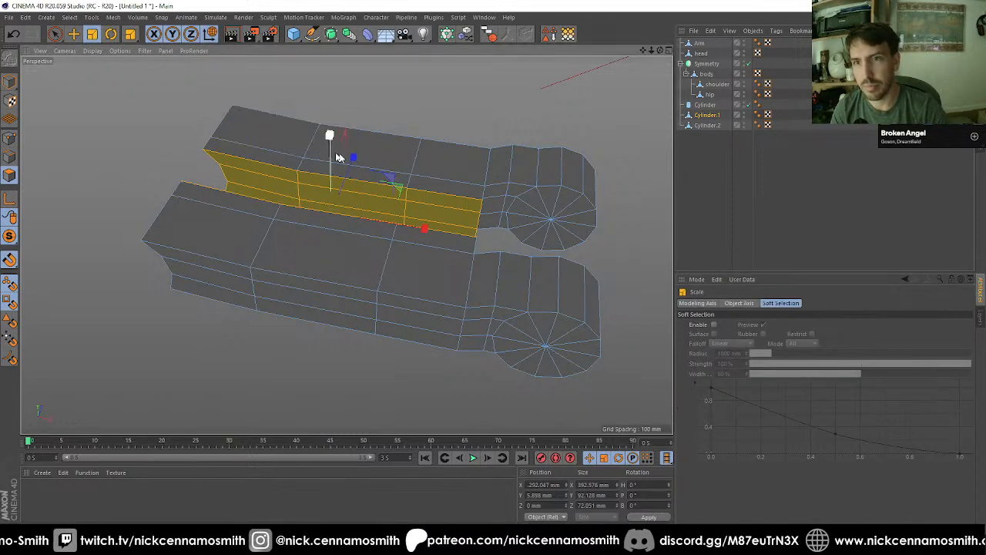
drag(354, 159, 335, 211)
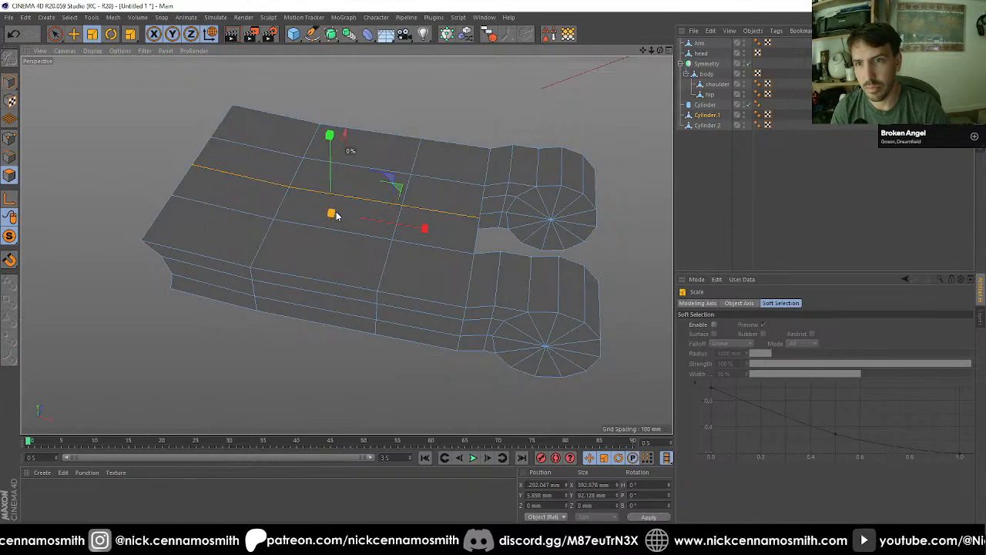
Step: Clear the polygon selection, return to object mode and turn off viewport solo to bring back the whole robot
key(ctrl+shift+a)
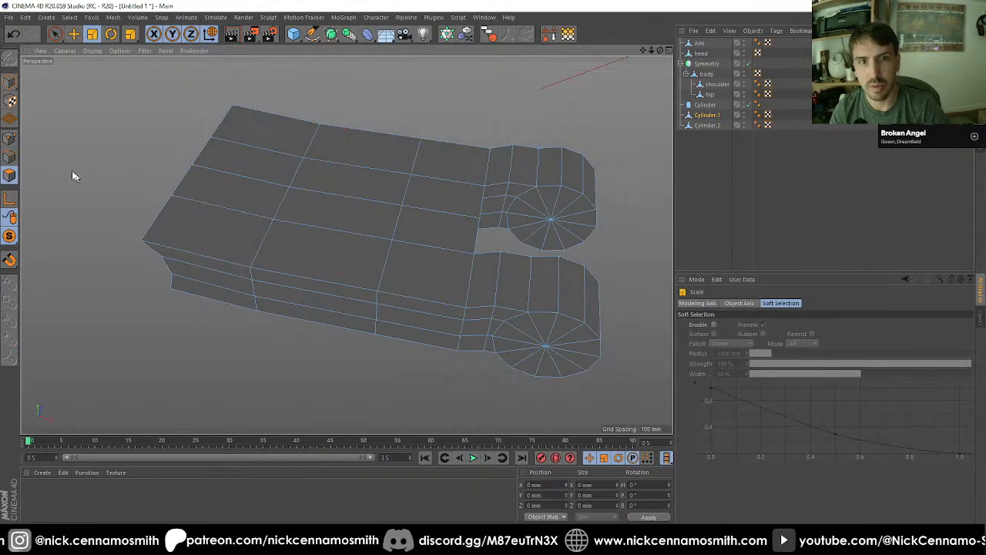
click(10, 137)
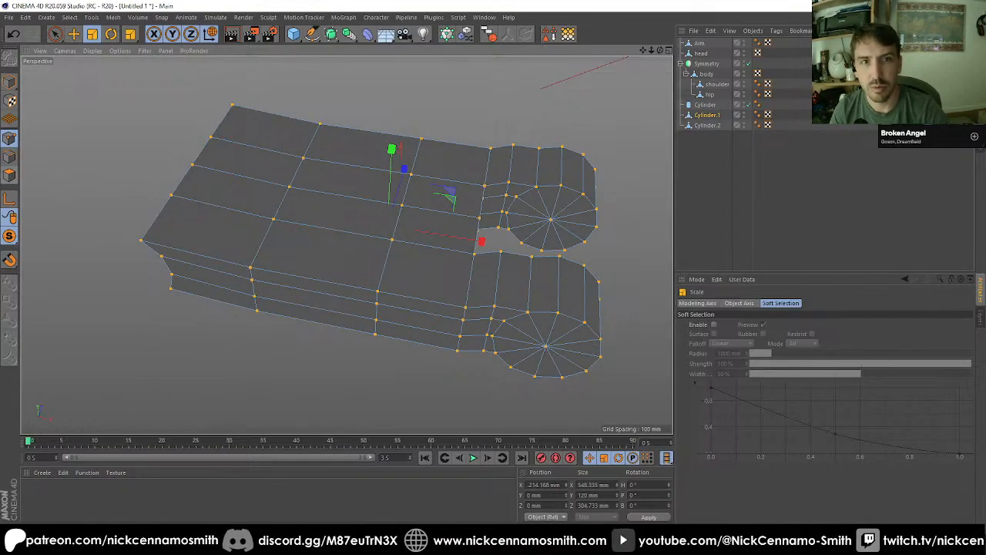
click(7, 84)
drag(8, 235, 54, 249)
click(170, 231)
scroll(395, 216, down, 4)
scroll(513, 261, down, 3)
alt+drag(514, 262, 303, 224)
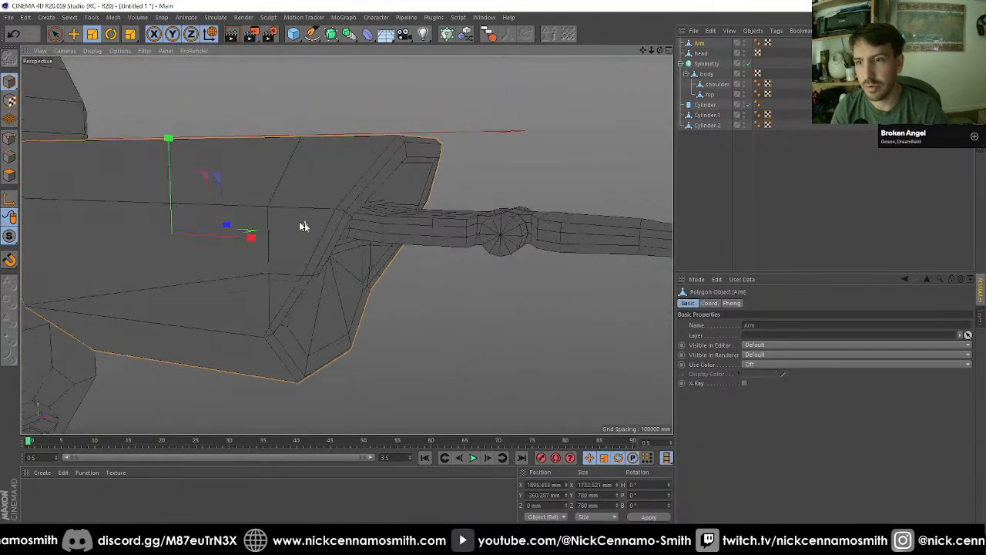
scroll(302, 214, down, 4)
alt+drag(436, 211, 403, 220)
alt+middle_drag(403, 221, 364, 171)
alt+drag(364, 172, 314, 188)
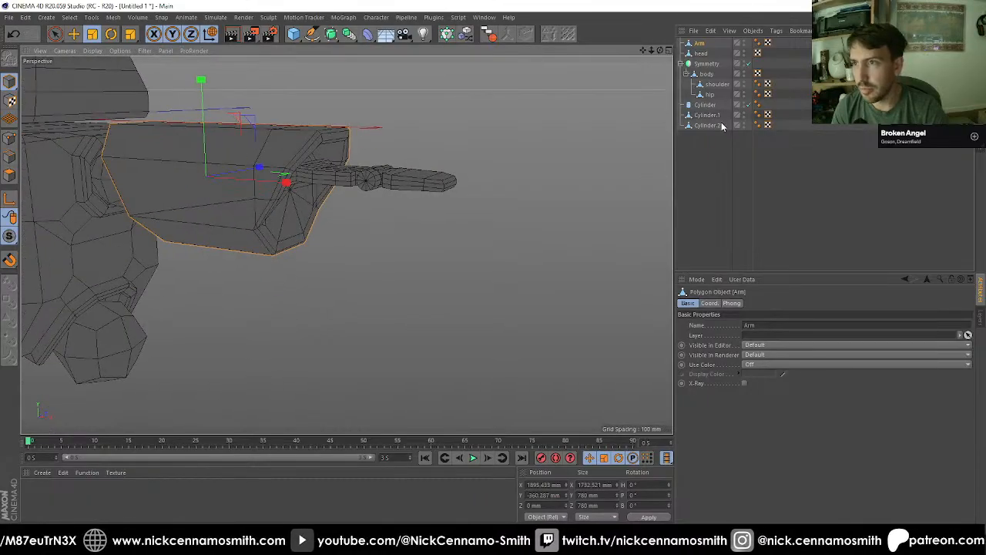
Step: In the front view, snap the axis of Cylinder.1 to the centre of the shoulder-end cylinder, at about X 2649.6, Y -290.6 mm
click(707, 114)
alt+drag(539, 126, 254, 115)
key(F2)
key(F3)
key(F4)
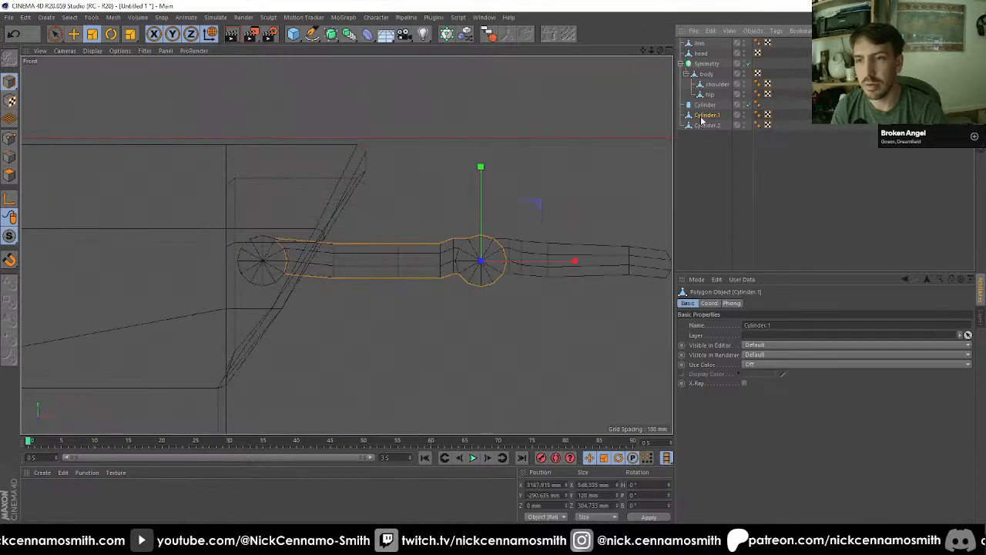
scroll(149, 284, up, 2)
key(e)
key(l)
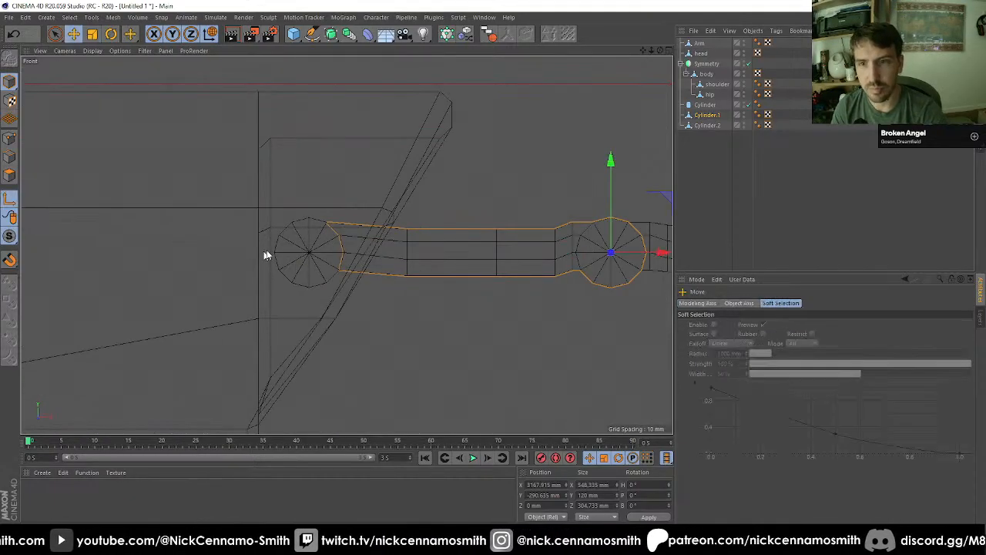
drag(334, 251, 173, 263)
key(shift+s)
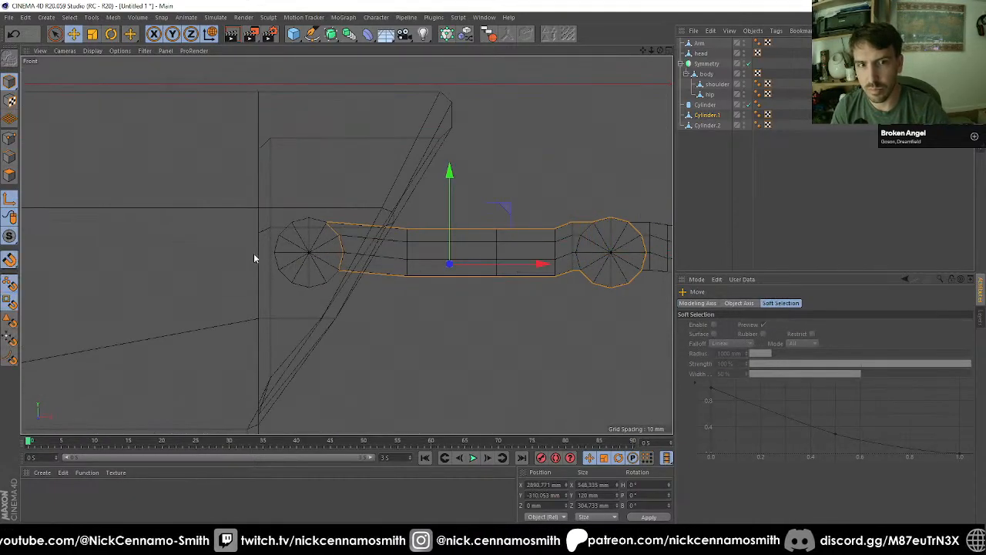
drag(291, 251, 309, 252)
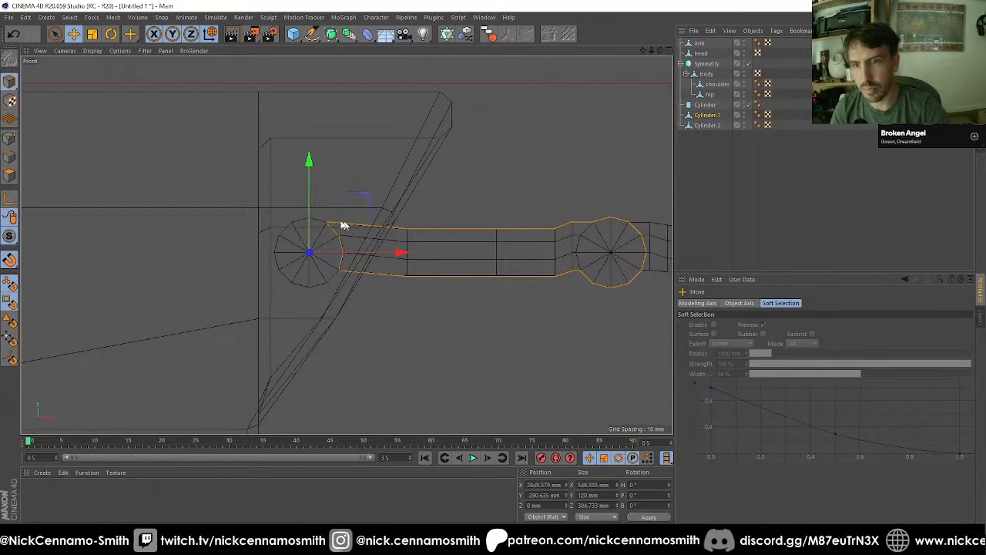
scroll(341, 222, up, 2)
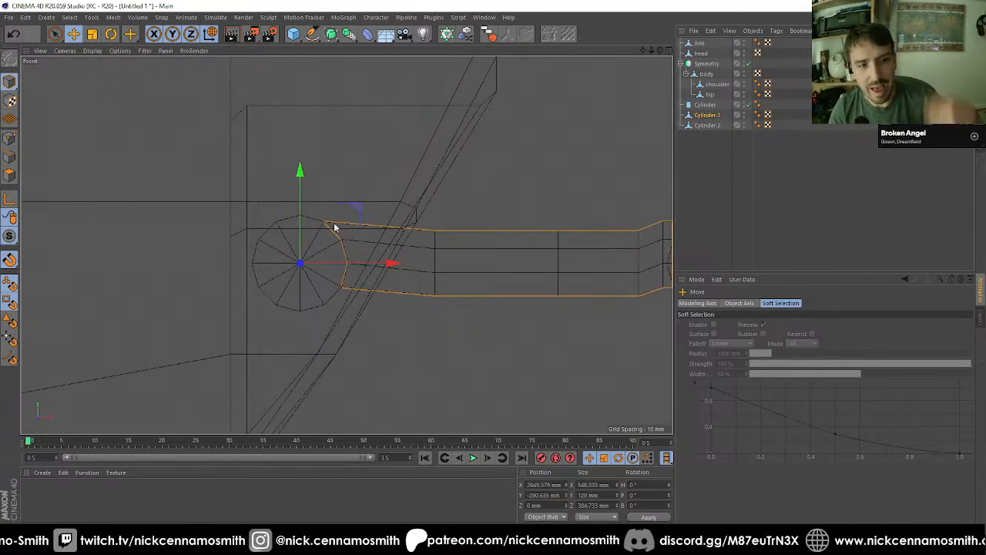
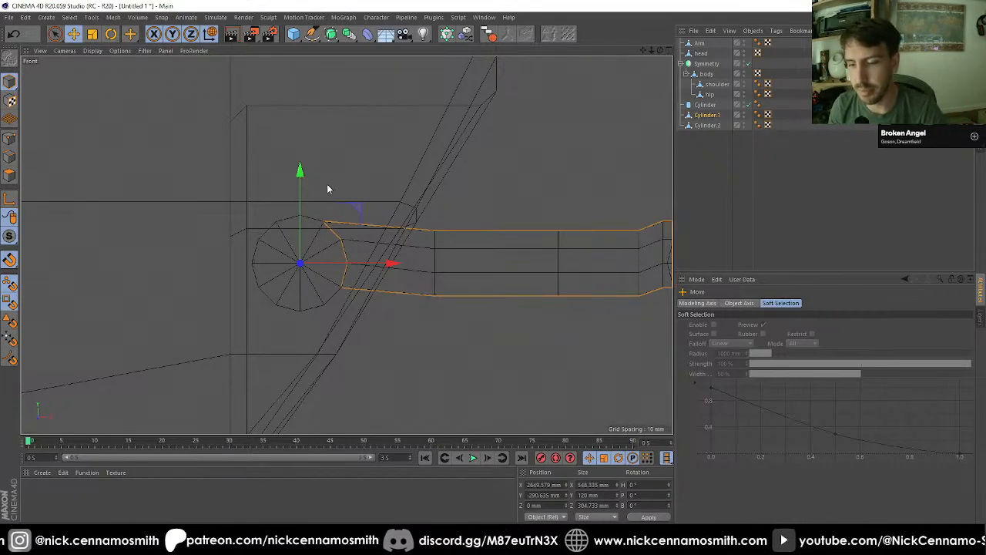
Step: Isolate Cylinder, Cylinder.1 and Cylinder.2 with viewport solo mode
click(706, 105)
key(F1)
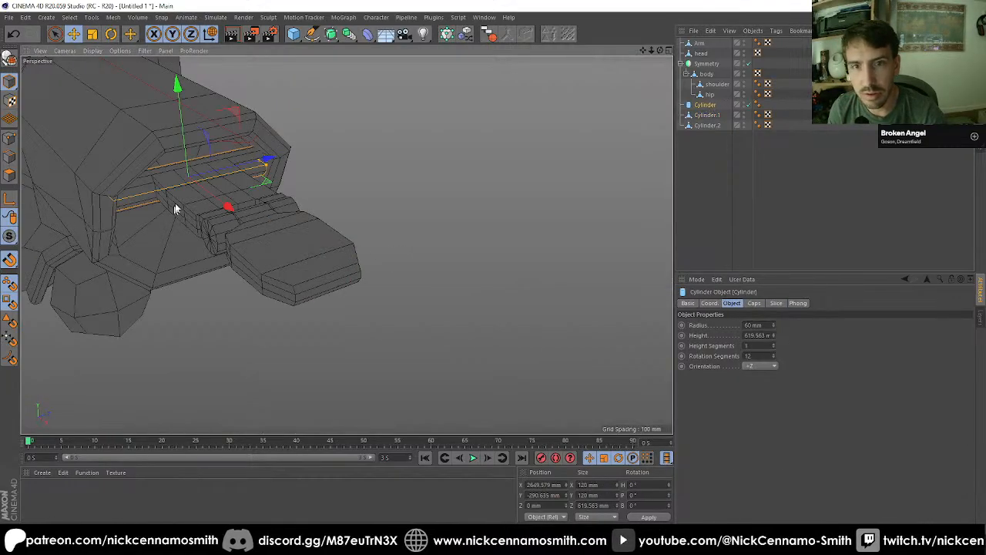
alt+drag(174, 209, 165, 177)
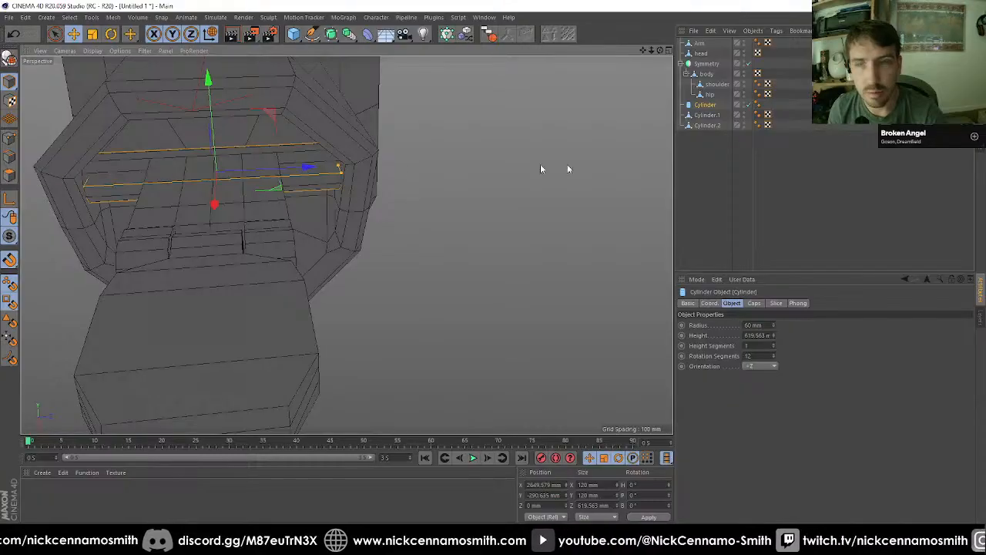
drag(700, 142, 719, 108)
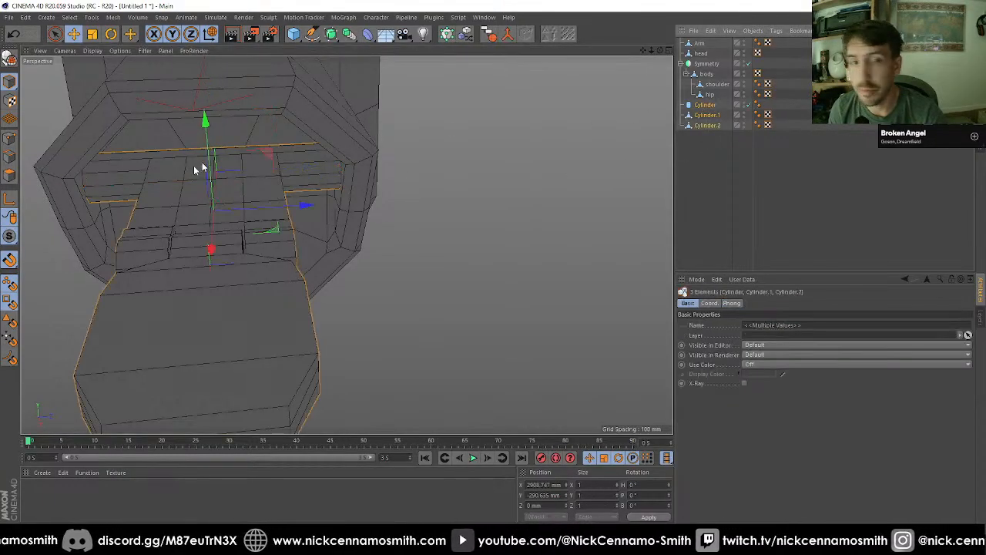
drag(6, 244, 61, 268)
Step: In the top view, make the Cylinder editable and ring-select its lengthwise edges
scroll(500, 274, down, 5)
key(F2)
scroll(497, 266, down, 3)
scroll(299, 269, up, 4)
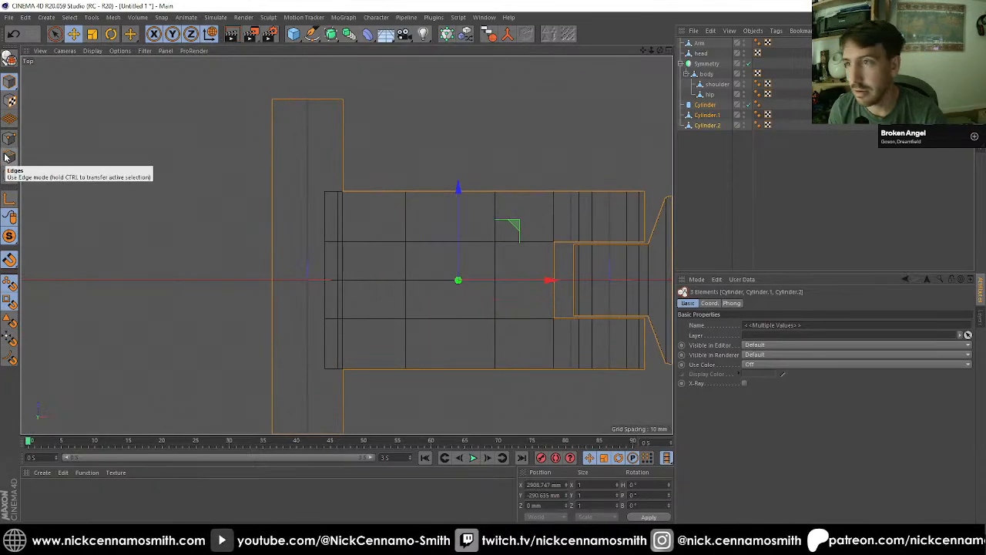
key(c)
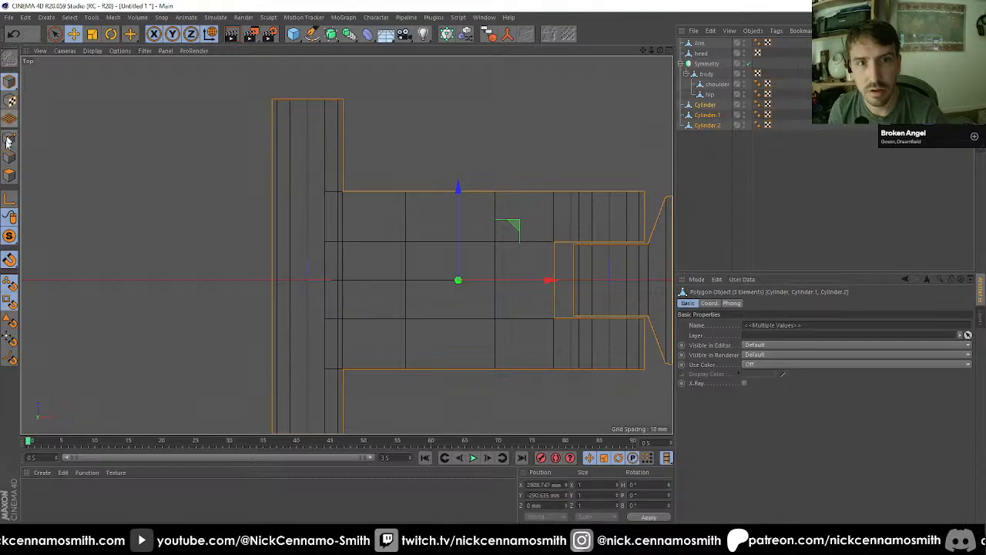
click(9, 157)
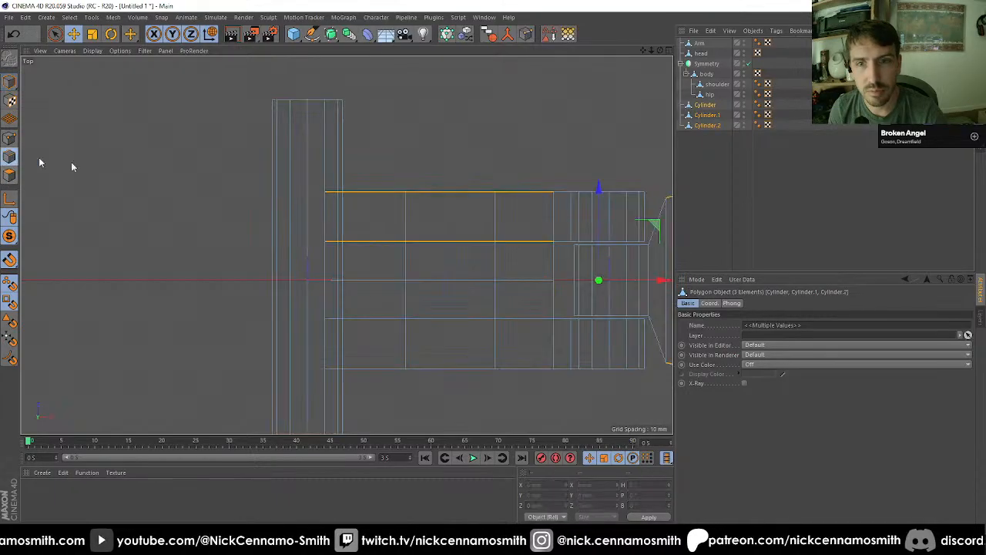
right_click(285, 180)
click(304, 210)
click(316, 170)
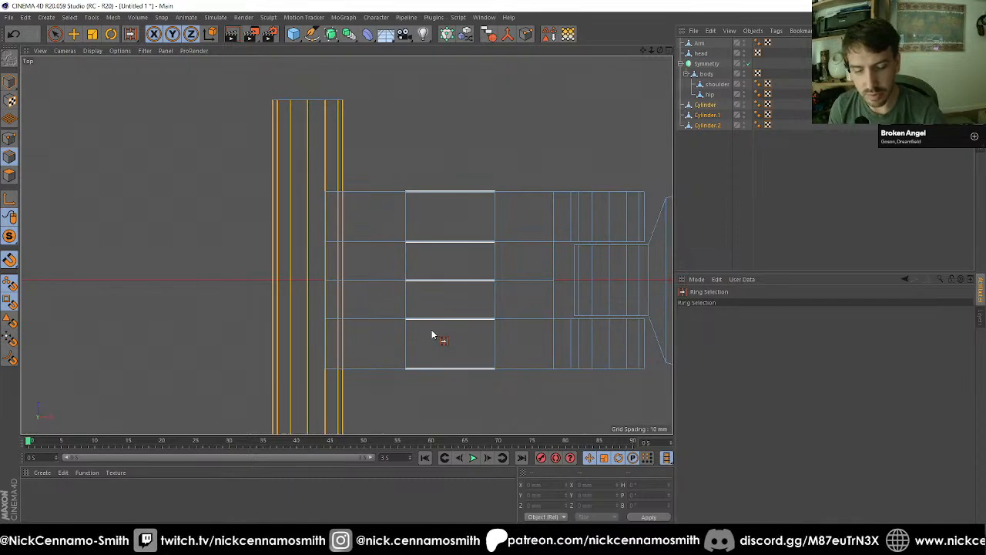
Step: Apply an Edge Cut to the selected lengthwise edges with a subdivision of 5 and a scale of 100%
key(m)
key(f)
click(734, 345)
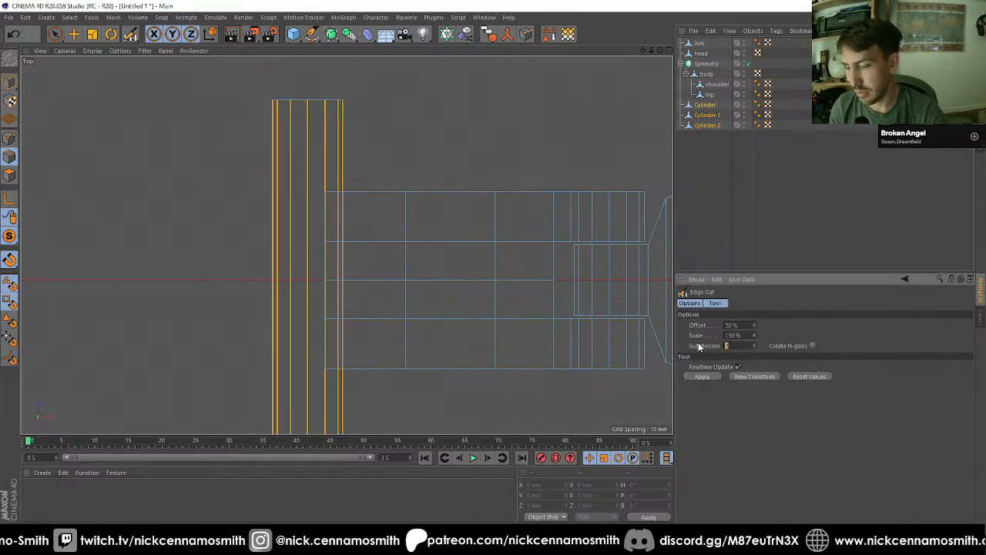
text(5)
key(Return)
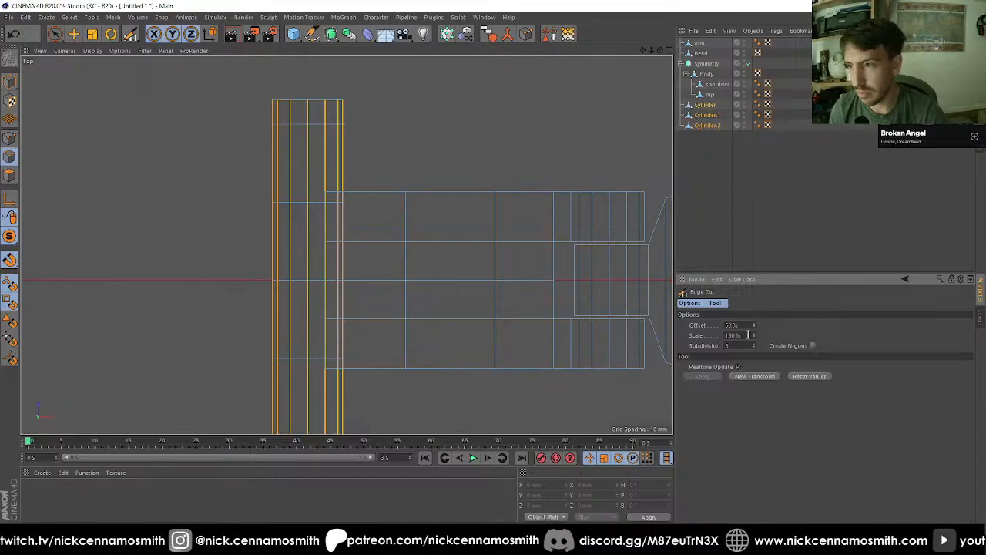
text(100)
key(Return)
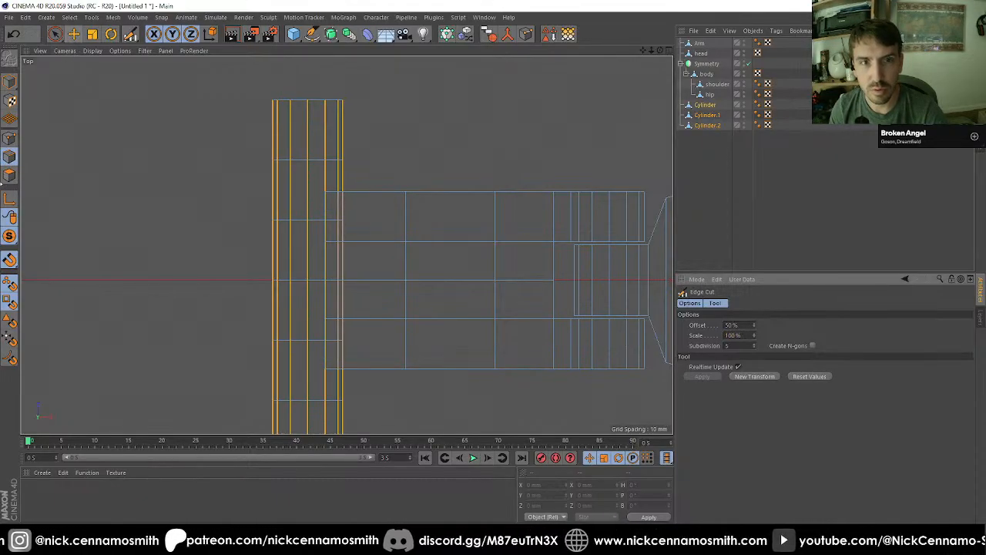
click(54, 34)
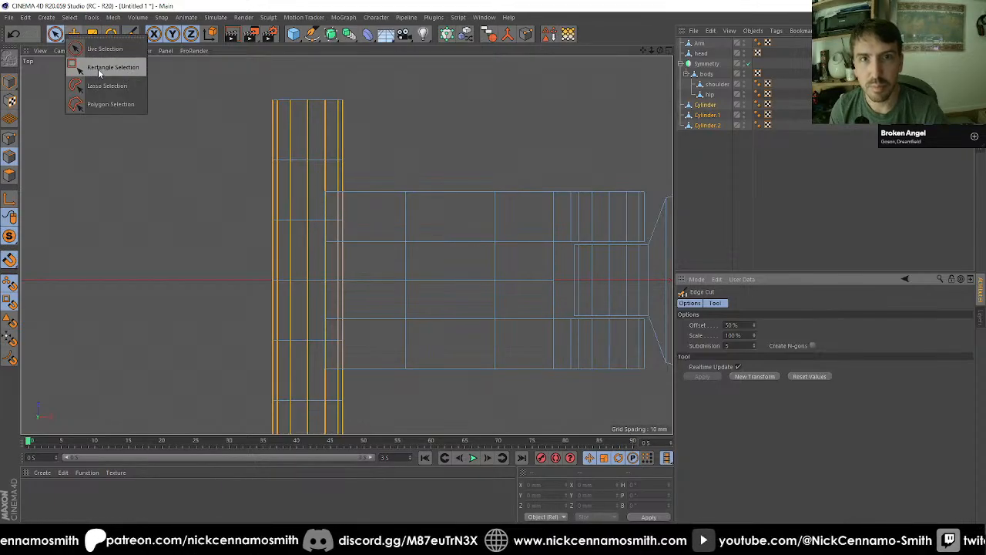
click(85, 66)
scroll(206, 155, down, 3)
drag(203, 152, 300, 319)
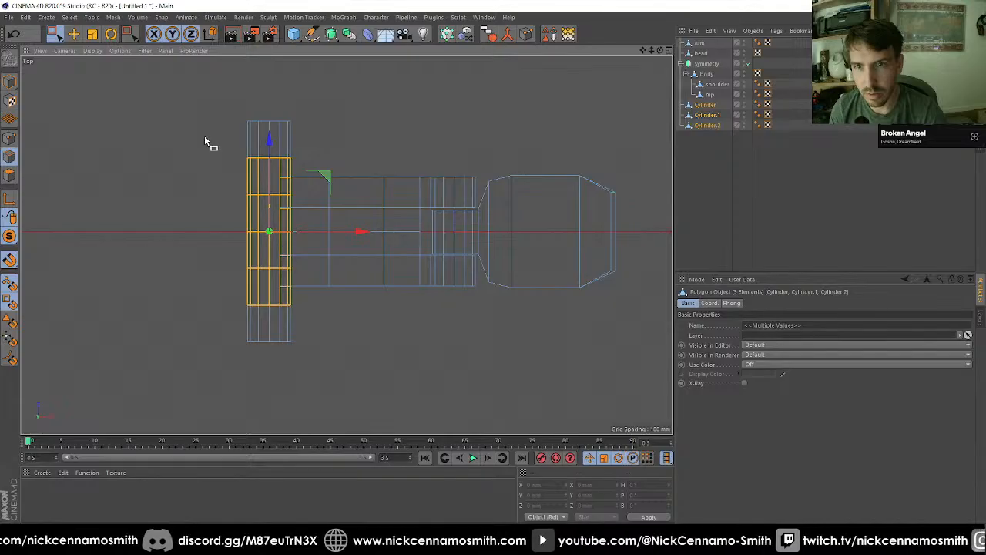
Step: Loop-select the five cut rings on the Cylinder and scale them to 70% along Z
key(u)
key(l)
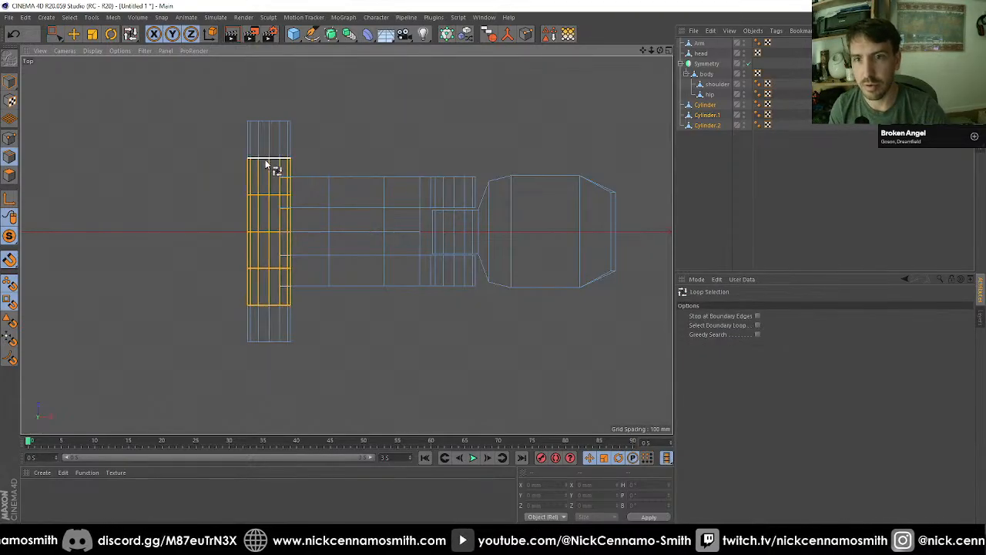
click(263, 161)
shift+click(266, 199)
scroll(270, 257, up, 4)
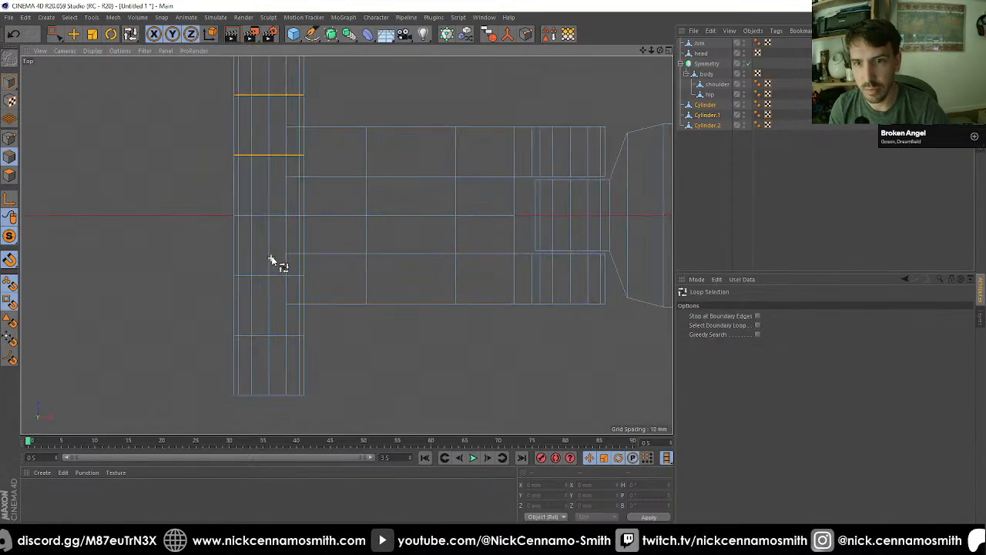
shift+click(261, 219)
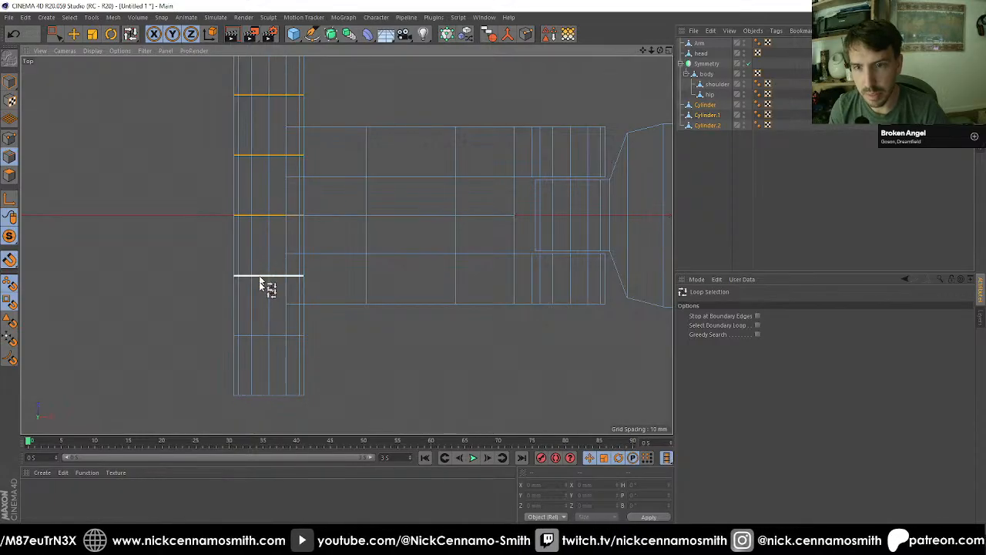
shift+click(261, 277)
shift+click(258, 336)
key(t)
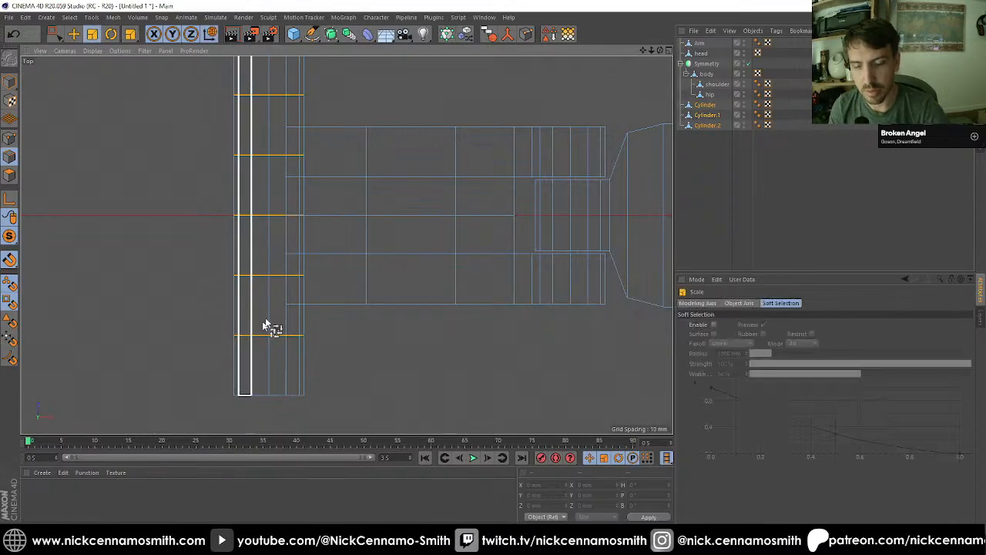
drag(266, 131, 266, 161)
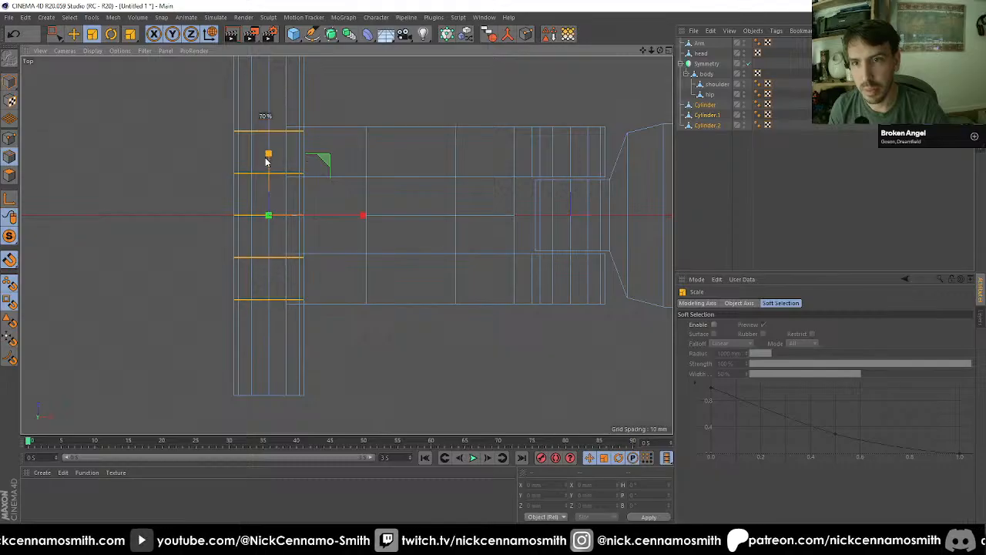
Step: Select the outermost cut ring on the +Z side and snap it in line with Cylinder.1's outer edge
scroll(266, 155, up, 2)
key(0)
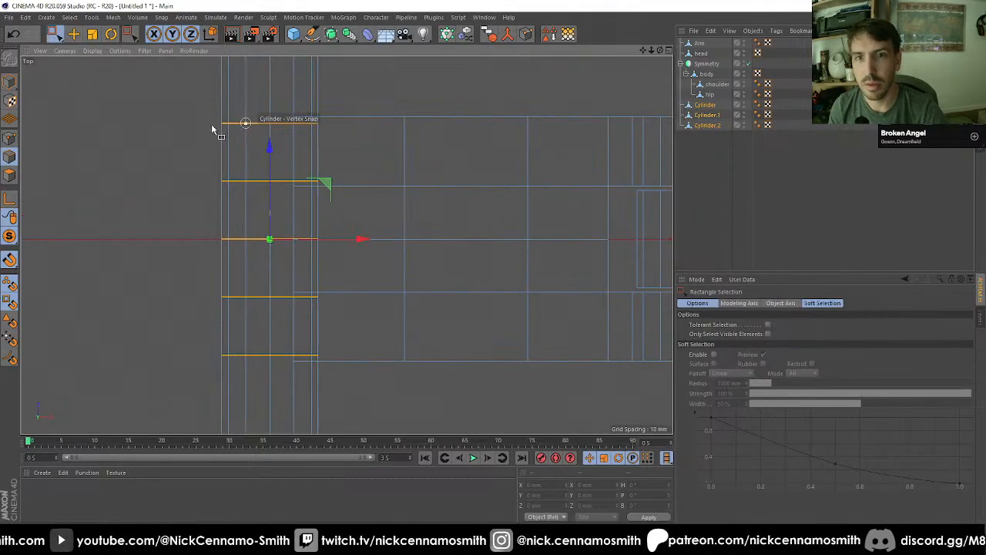
drag(205, 133, 405, 134)
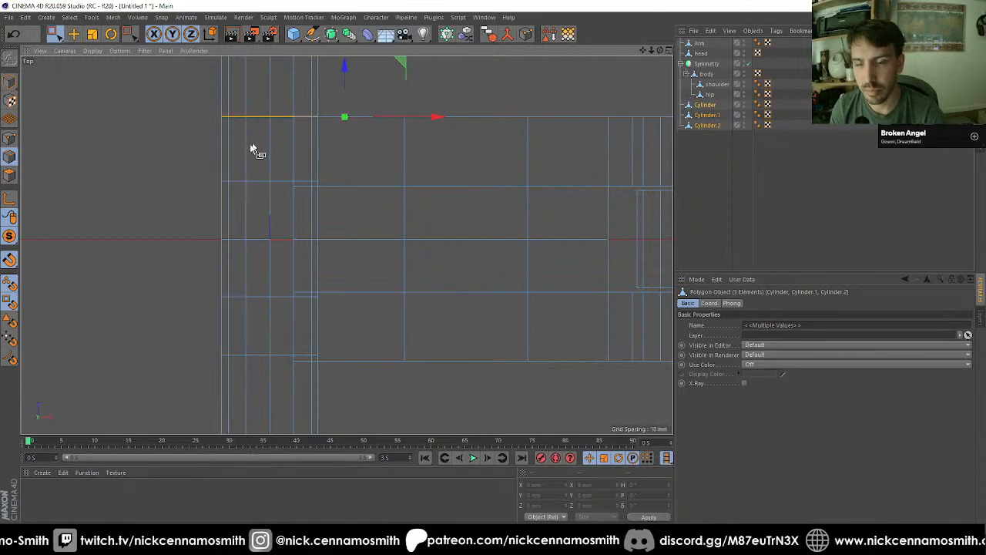
key(t)
drag(254, 150, 311, 183)
key(ctrl+z)
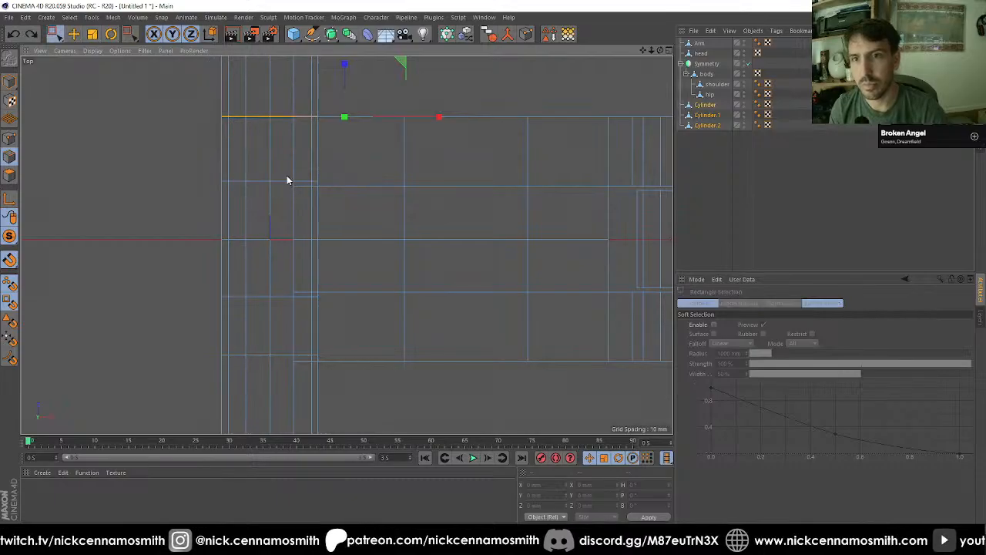
Step: Select the inner cut ring on the +Z side and snap it in line with Cylinder.1's matching inner edge
key(0)
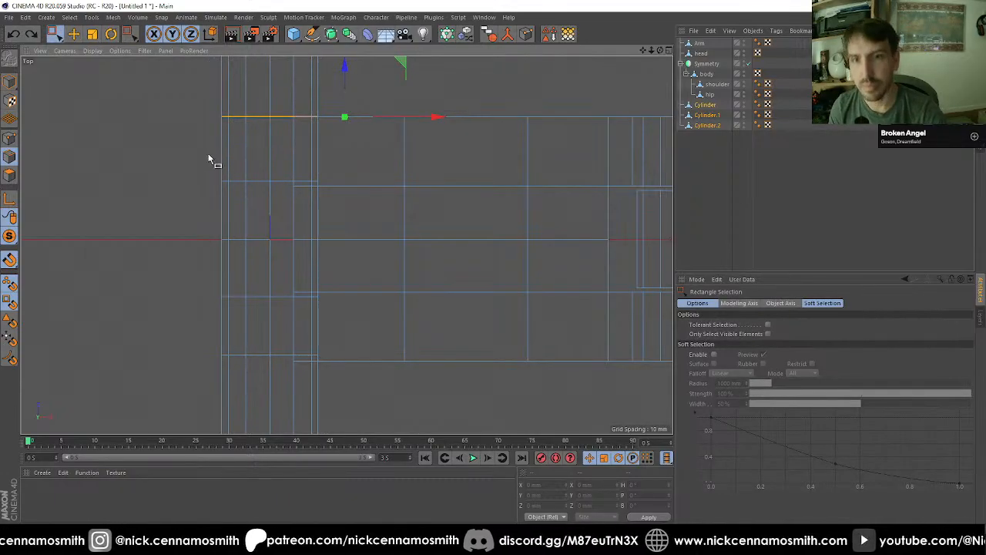
drag(208, 154, 365, 185)
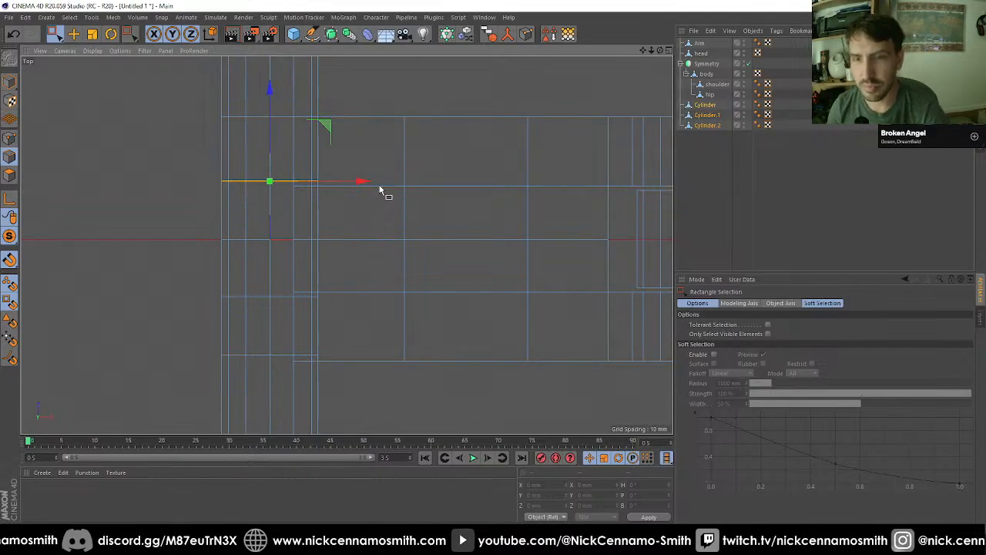
drag(363, 180, 458, 175)
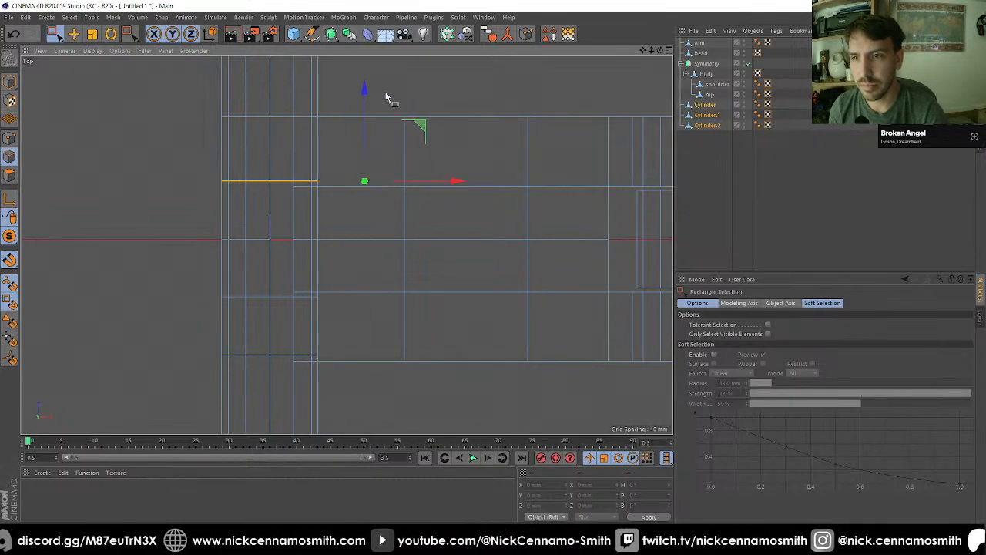
drag(364, 181, 364, 186)
key(t)
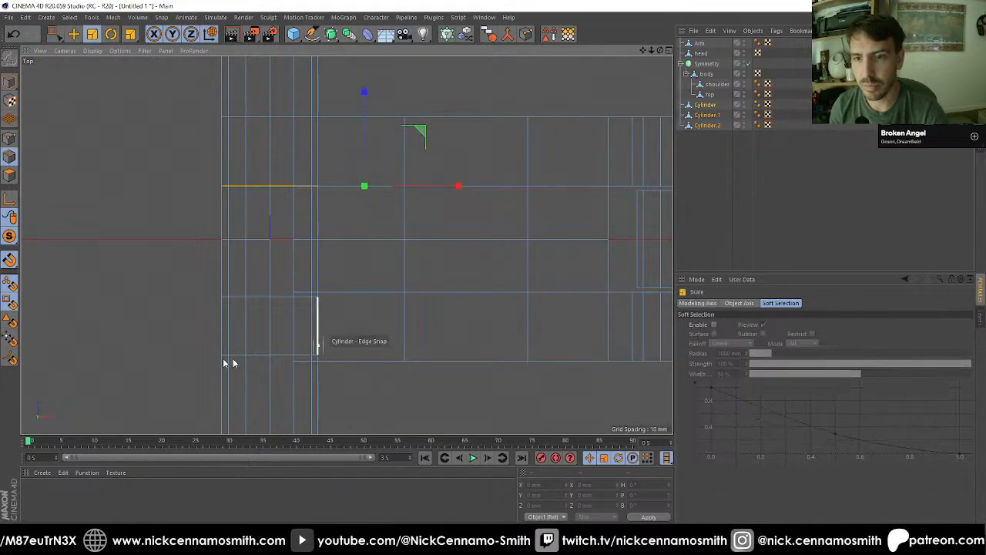
Step: Snap the two cut rings on the -Z side in line with Cylinder.1's matching inner and outer edges
key(0)
drag(204, 335, 462, 295)
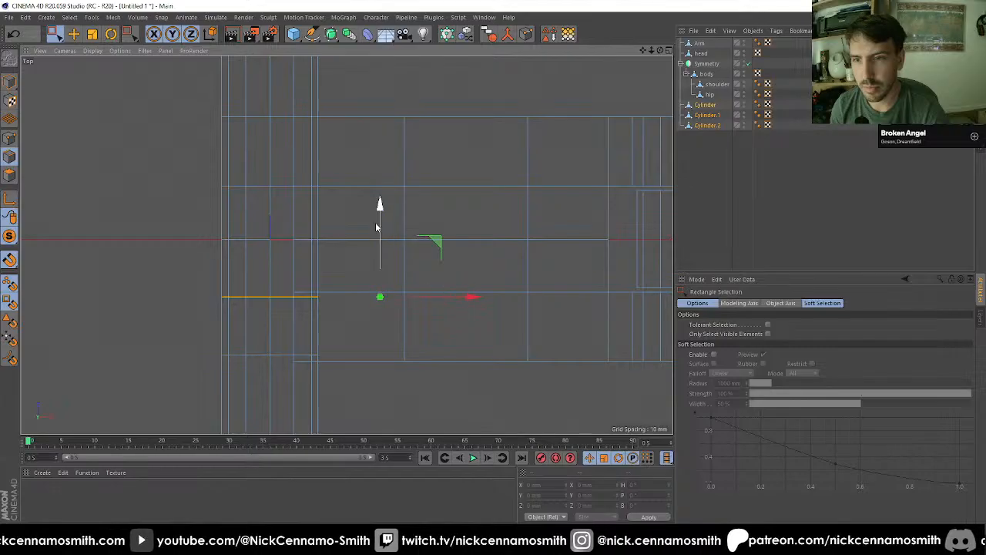
drag(376, 226, 376, 221)
drag(204, 336, 418, 353)
drag(351, 275, 351, 282)
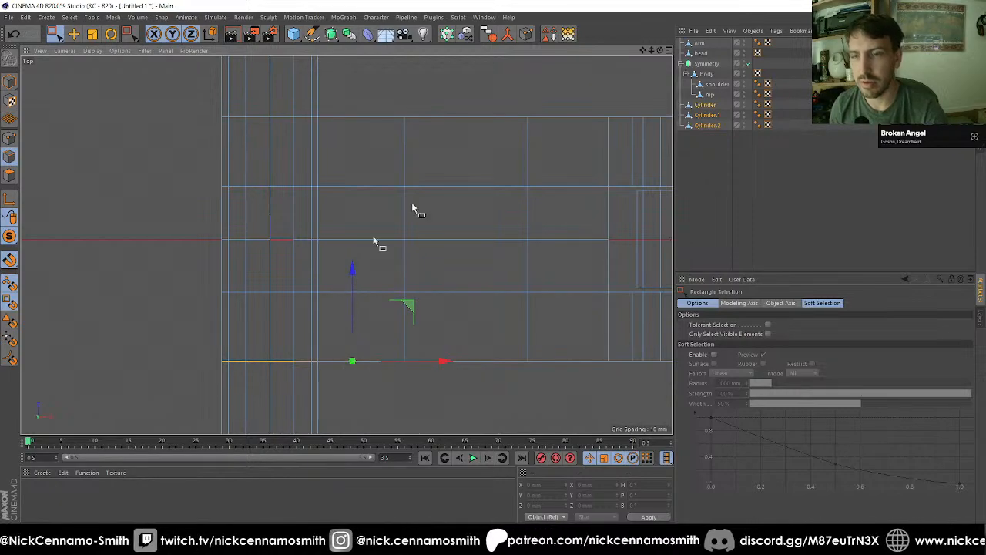
Step: In the perspective view, select the Cylinder's polygons covered by the end of Cylinder.1, across the full width of the arm
click(703, 109)
key(F1)
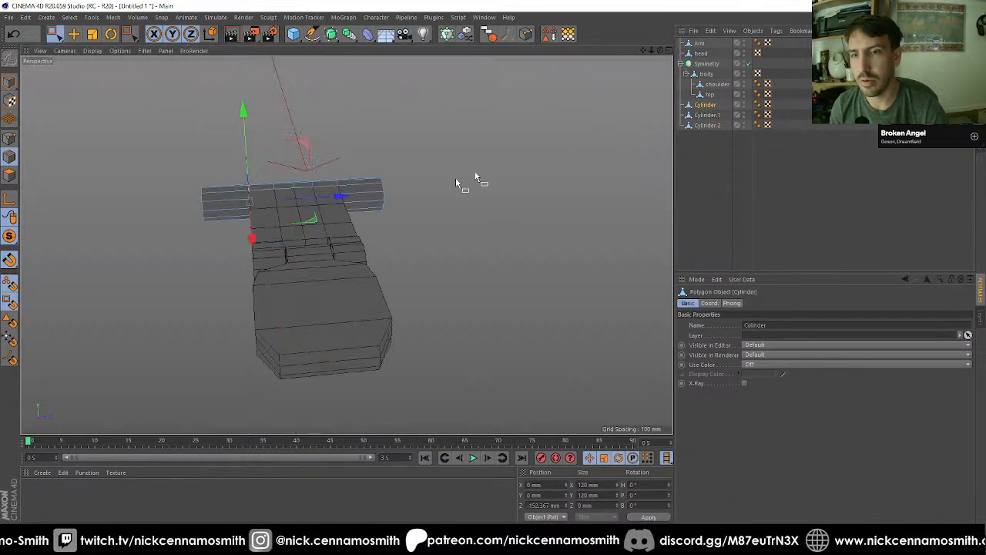
alt+drag(147, 206, 224, 174)
scroll(225, 174, up, 4)
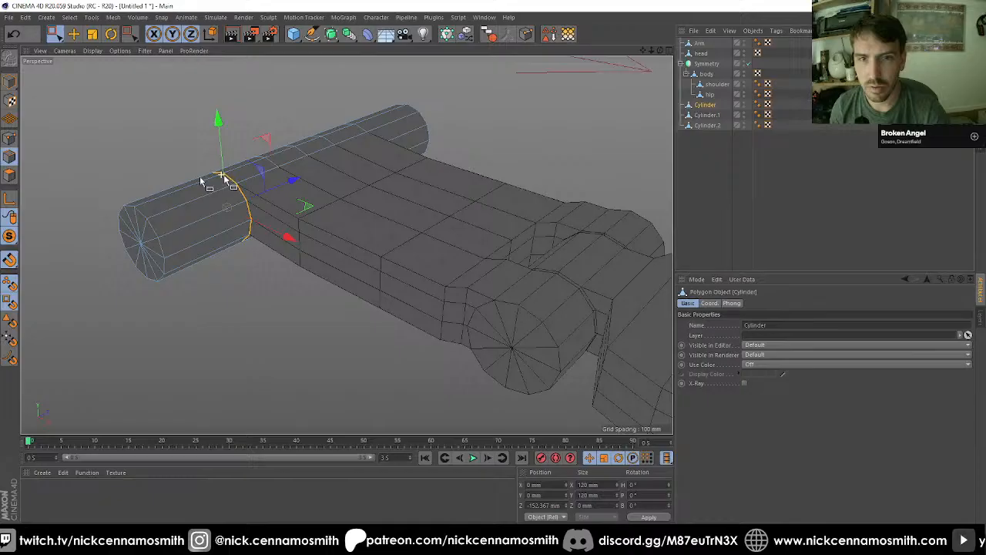
click(9, 175)
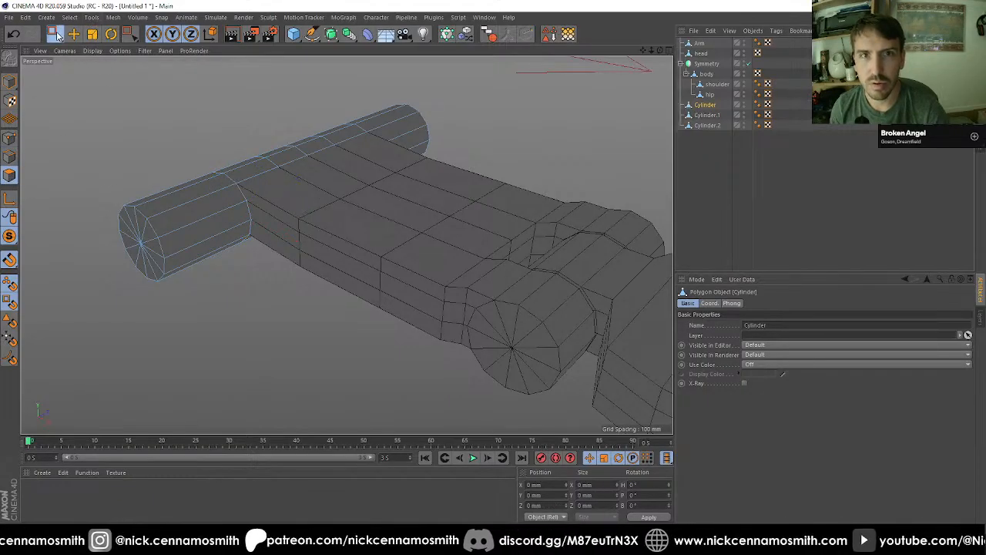
click(55, 34)
scroll(262, 195, up, 3)
click(251, 196)
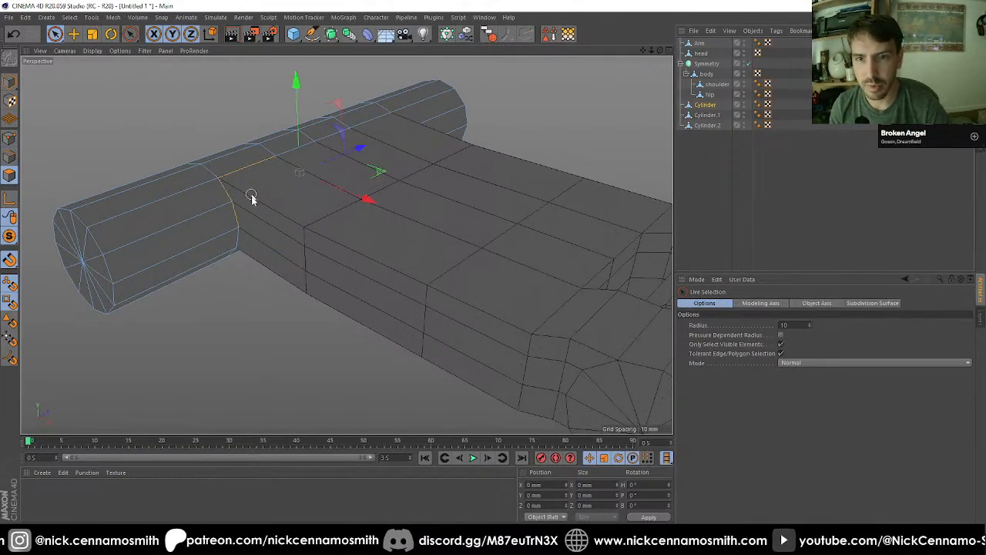
alt+drag(251, 226, 321, 308)
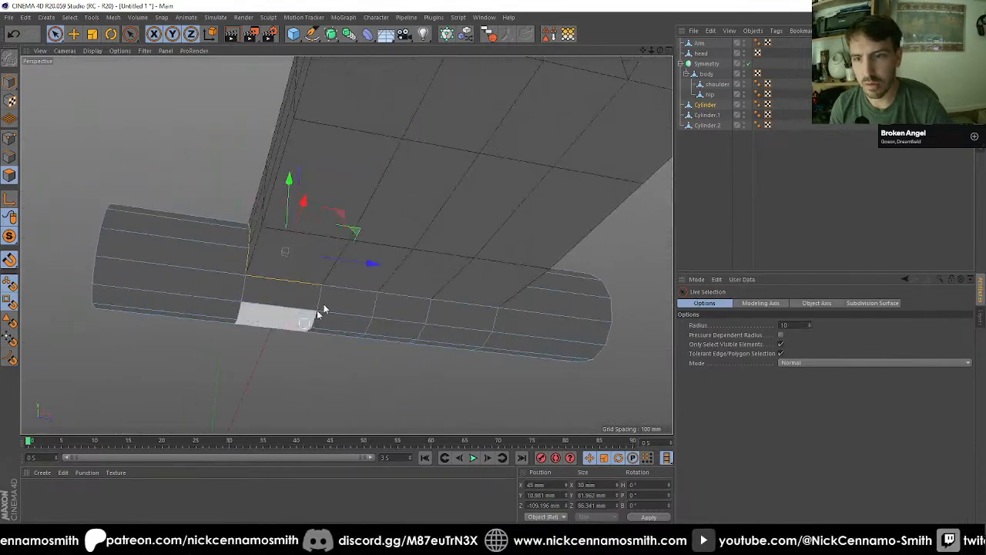
shift+drag(362, 275, 452, 283)
mouse_move(440, 285)
alt+mouse_down()
mouse_move(541, 272)
mouse_move(549, 207)
mouse_move(500, 258)
alt+mouse_up()
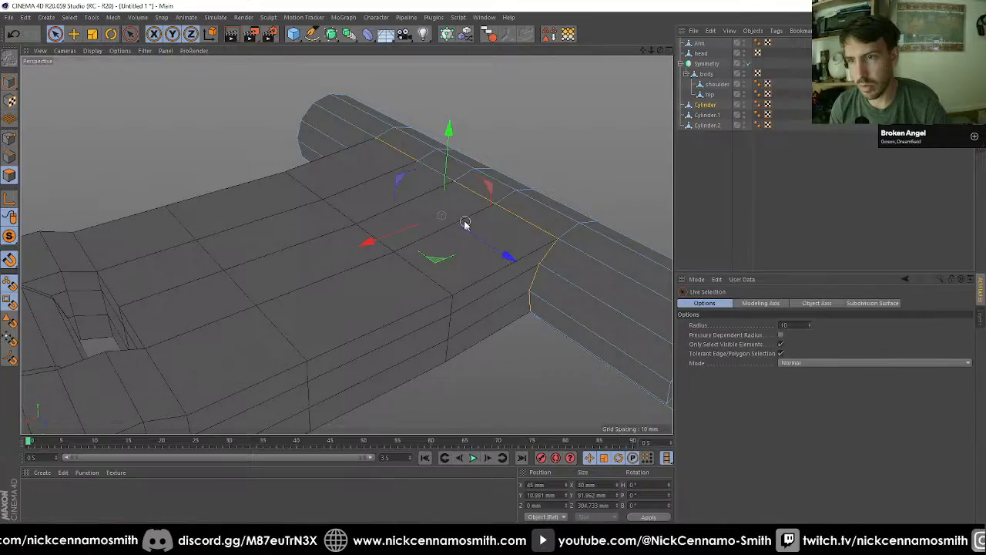
Step: Fill-select the Cylinder's remaining side polygons outside the area where Cylinder.1 meets it
scroll(462, 256, down, 2)
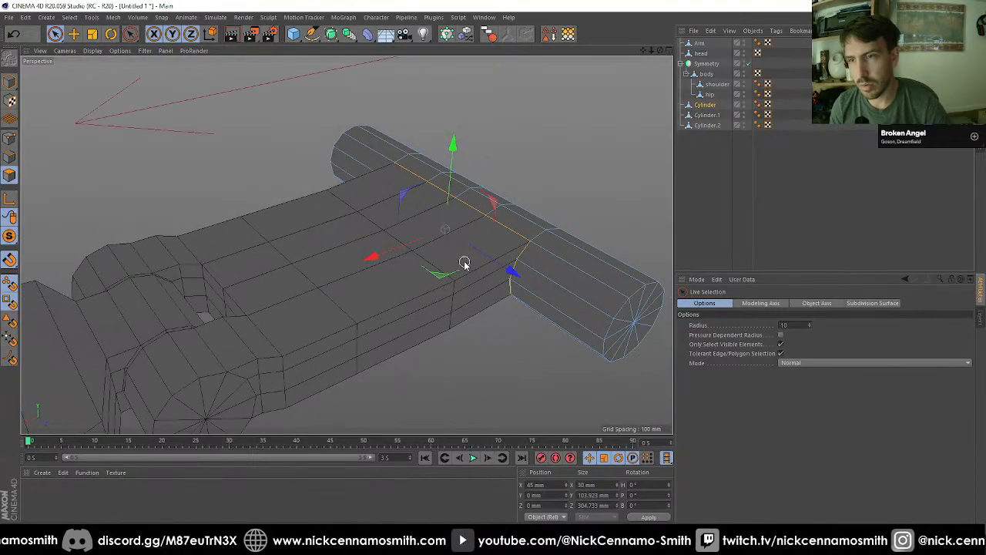
key(u)
key(f)
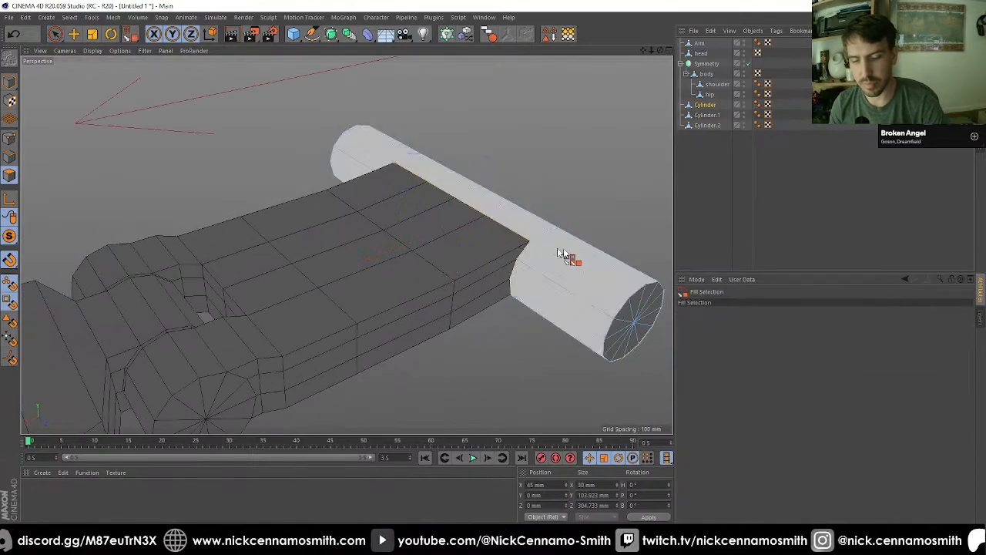
click(597, 250)
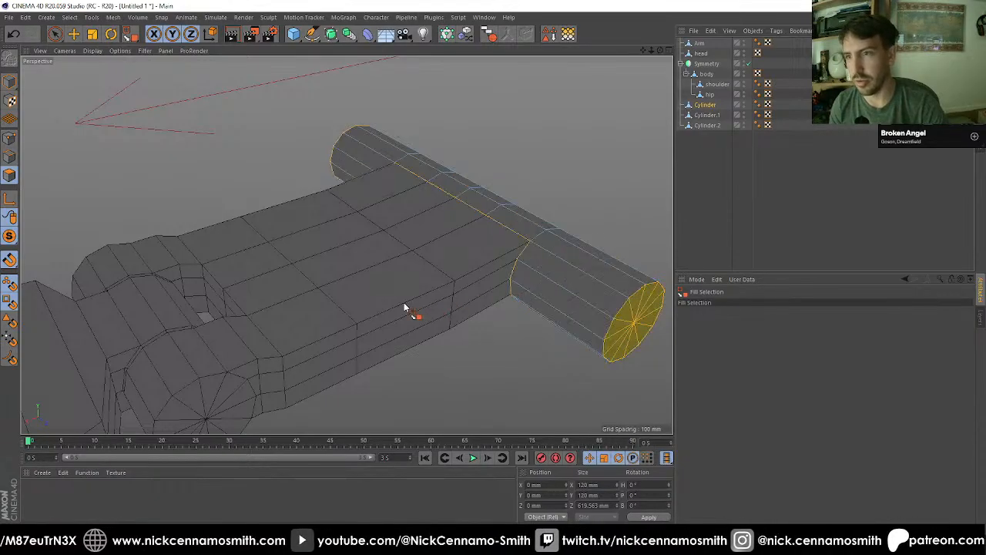
Step: Clear the polygon selection on the Cylinder
alt+drag(407, 306, 394, 273)
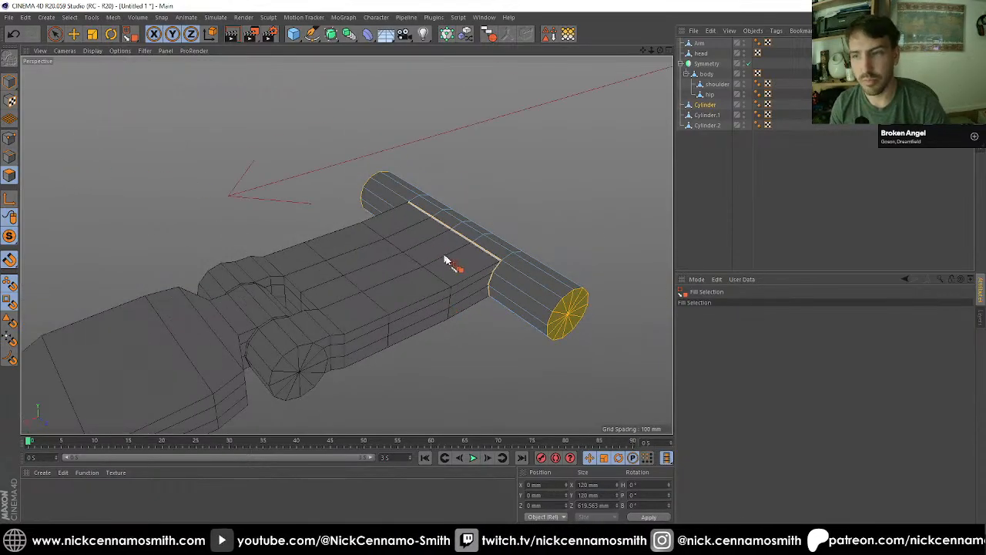
key(9)
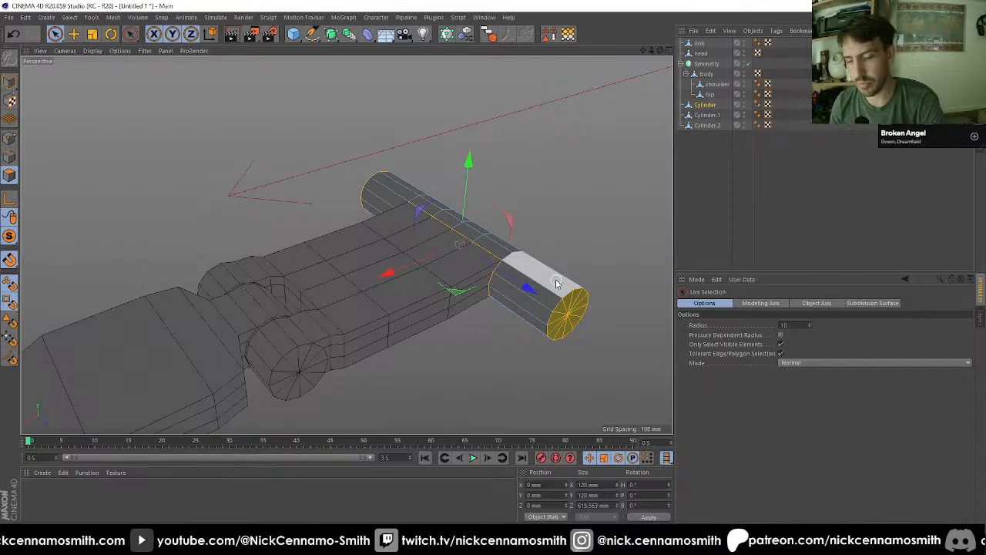
key(0)
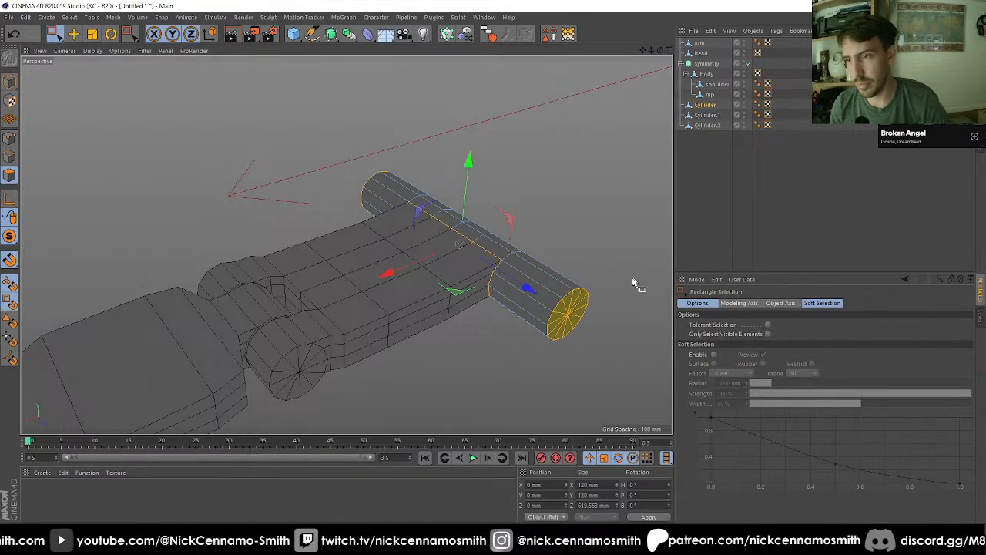
drag(631, 277, 325, 351)
scroll(218, 228, down, 4)
scroll(193, 359, up, 4)
click(326, 352)
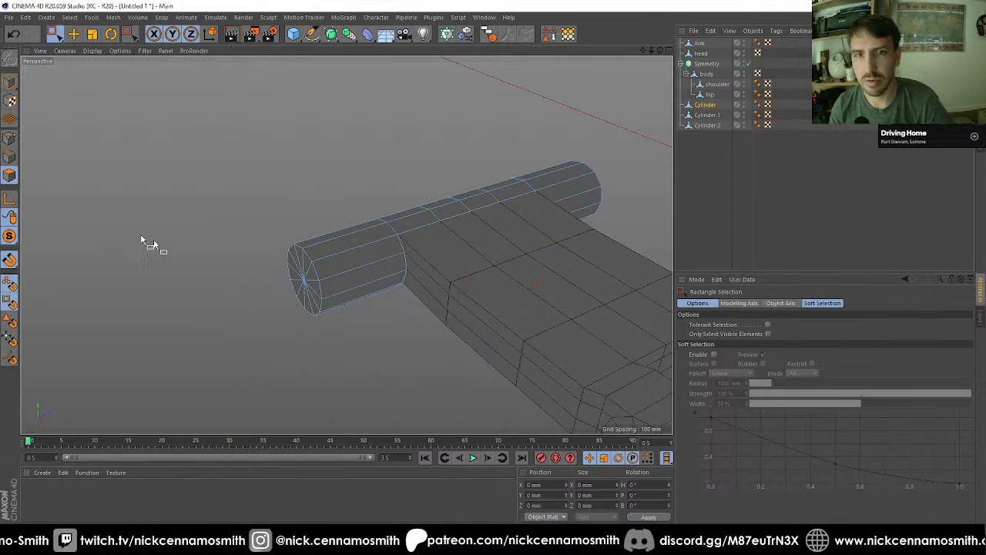
Step: Connect Cylinder and Cylinder.1 into a single object without keeping the originals, and optimize its points
click(11, 139)
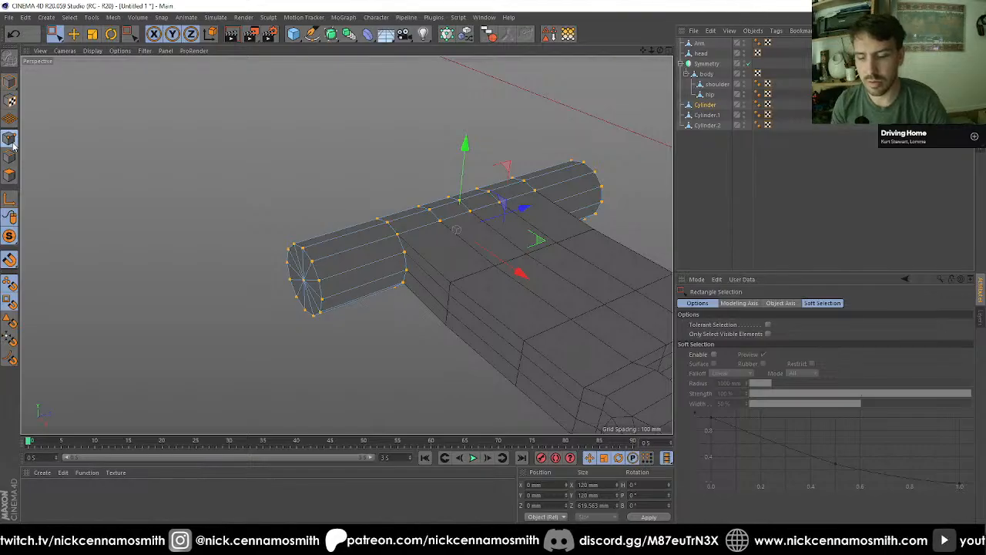
click(698, 116)
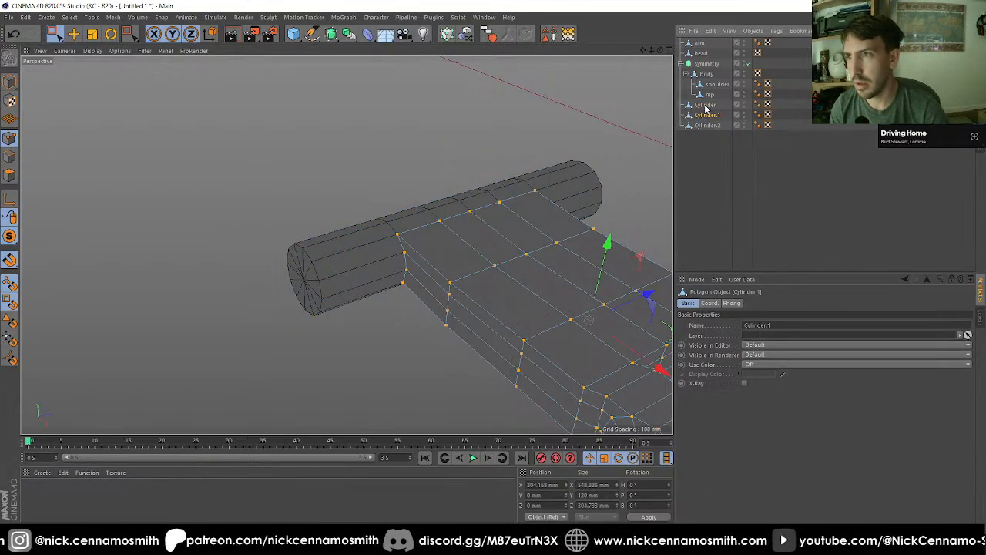
ctrl+click(704, 104)
click(504, 34)
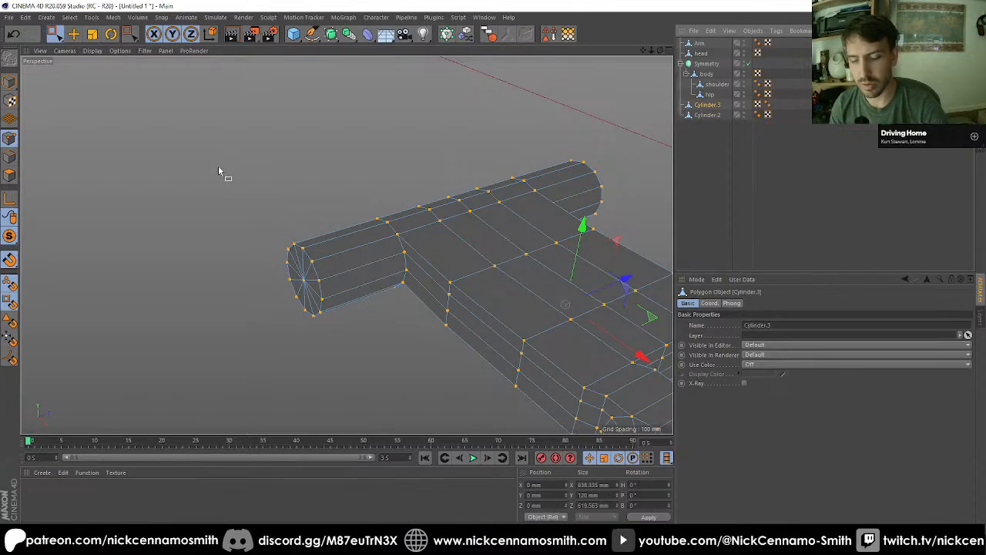
key(u)
key(o)
scroll(242, 173, down, 5)
alt+drag(410, 231, 400, 245)
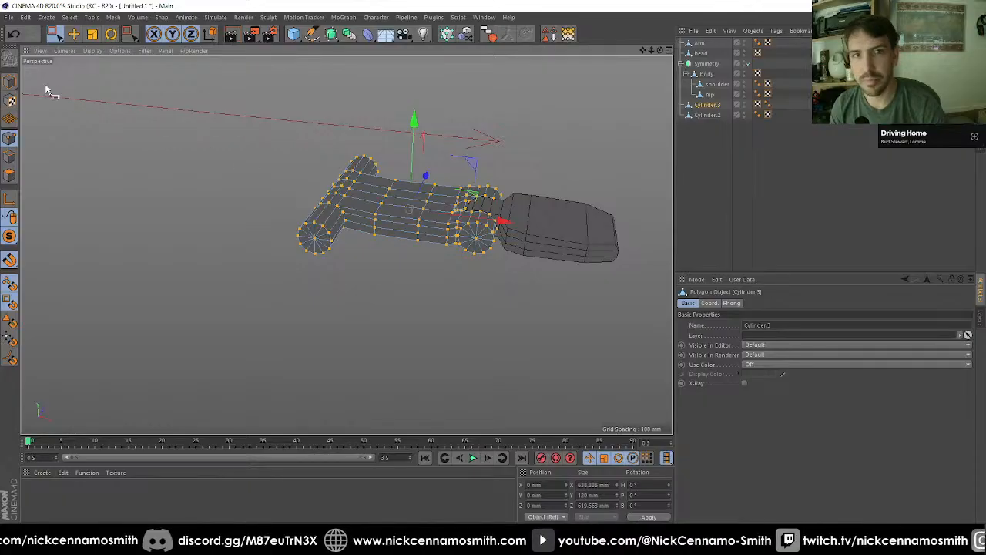
Step: Show the whole robot again and snap Cylinder.3's axis to the centre of the hinge cylinder at its body-side end in the front view
click(10, 82)
alt+drag(476, 218, 446, 245)
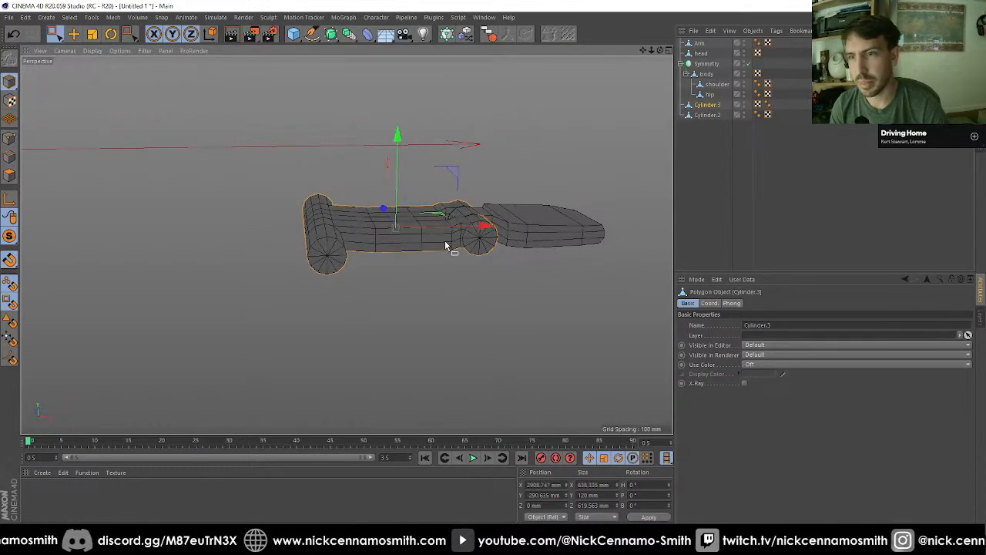
key(F4)
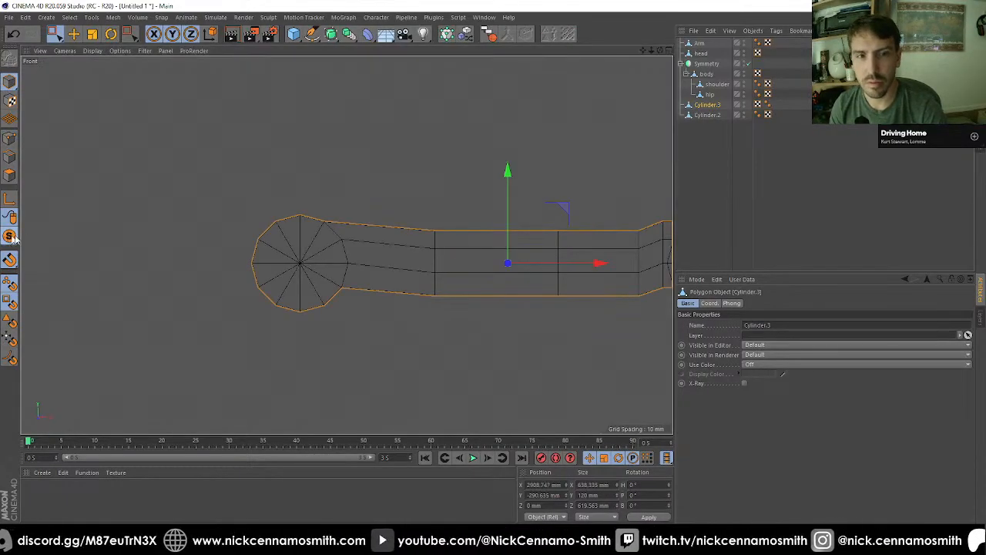
drag(13, 238, 82, 252)
scroll(302, 202, down, 7)
alt+middle_drag(398, 201, 345, 174)
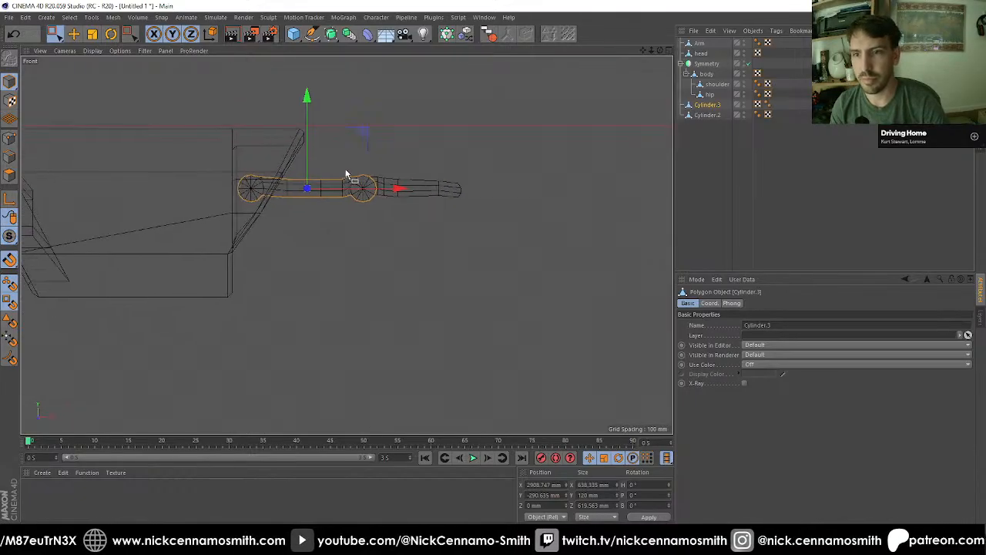
scroll(346, 174, down, 3)
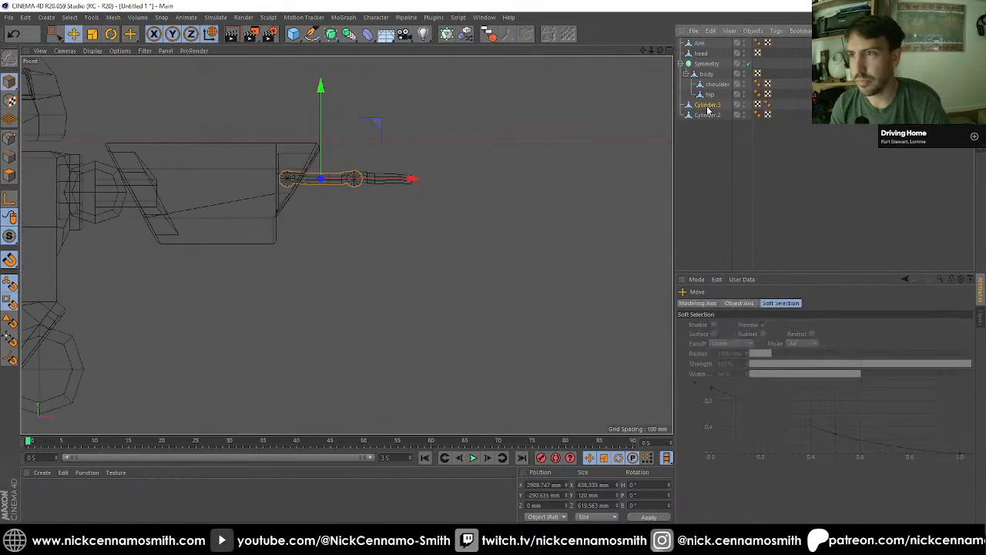
scroll(246, 203, up, 3)
key(l)
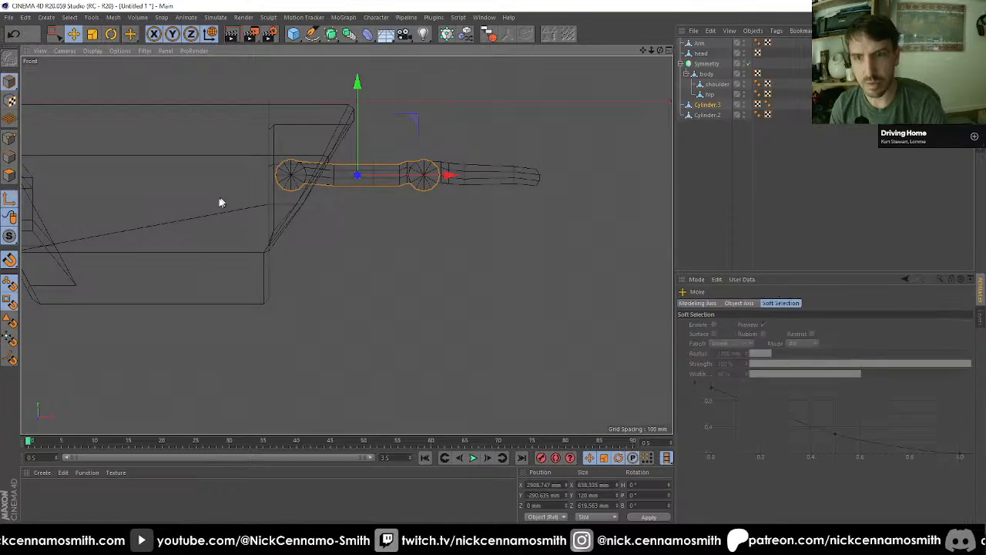
drag(288, 198, 293, 176)
scroll(285, 179, up, 3)
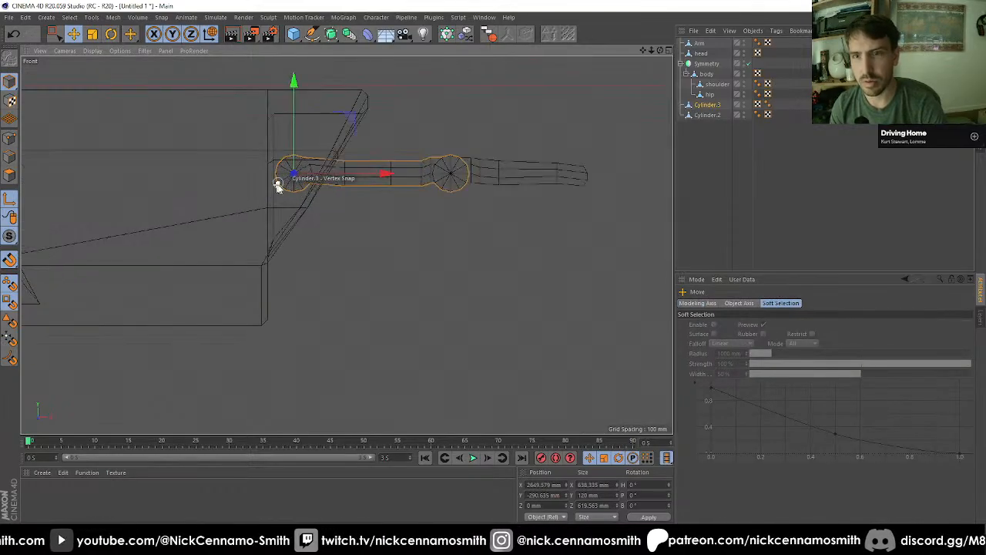
scroll(320, 198, down, 5)
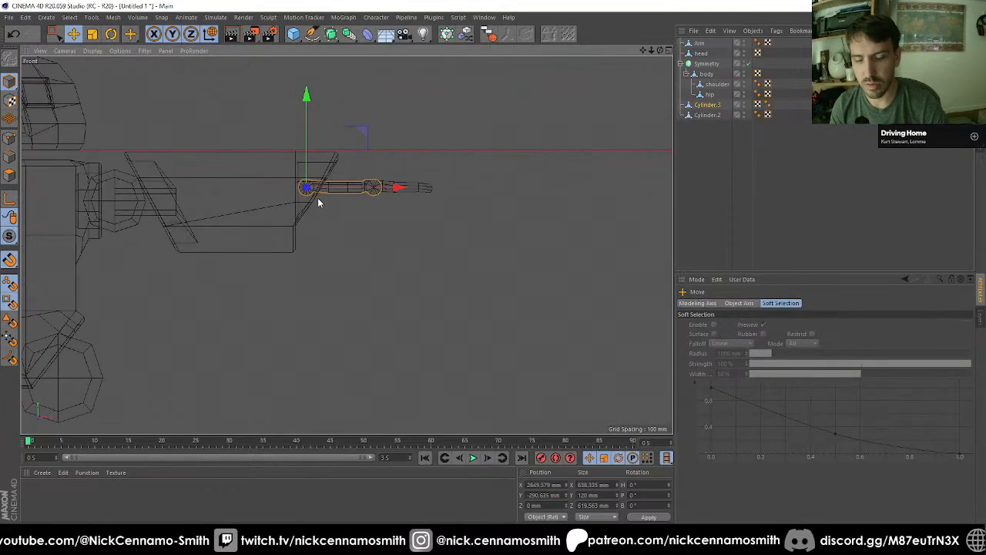
key(r)
drag(532, 229, 546, 171)
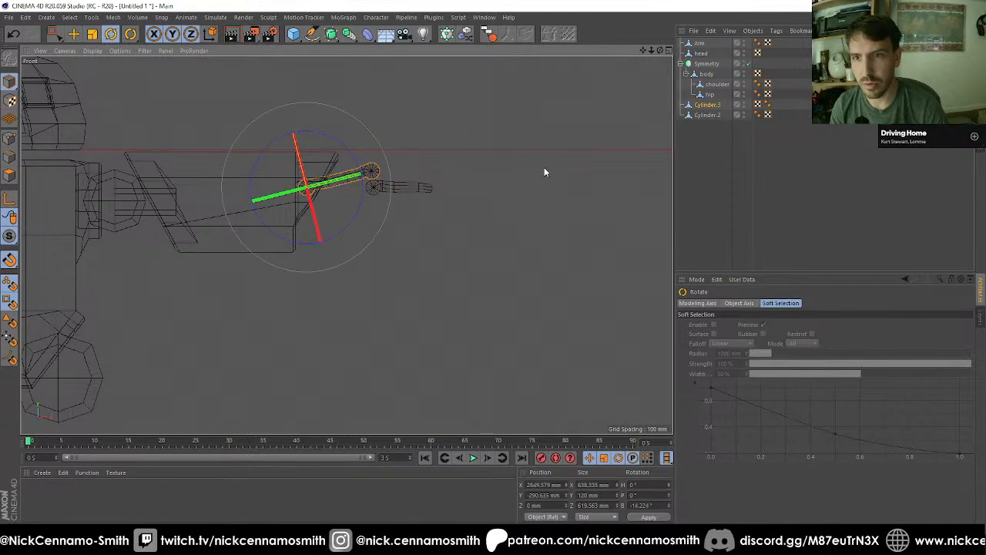
key(ctrl+z)
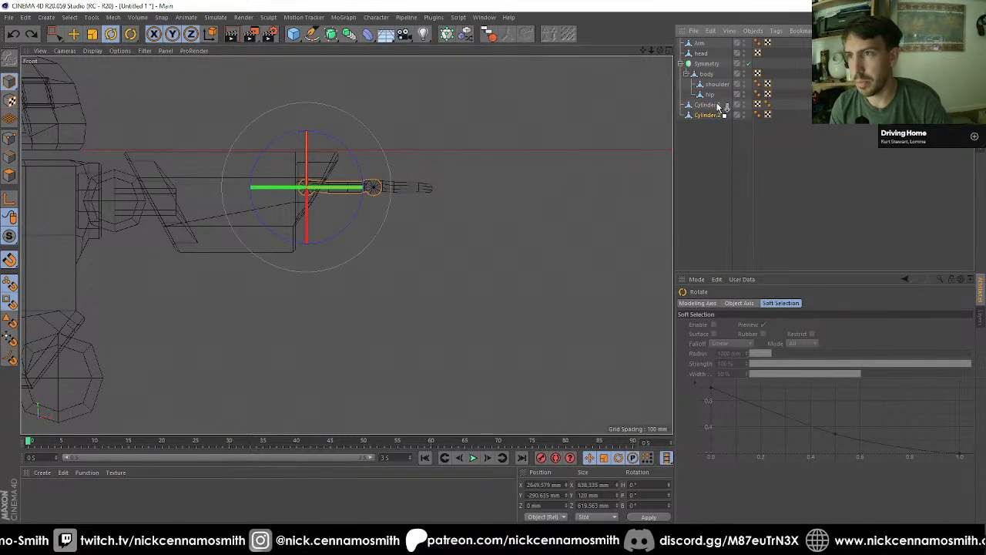
Step: Make Cylinder.2 a child of Cylinder.3 and select the parent
drag(718, 107, 717, 107)
click(707, 104)
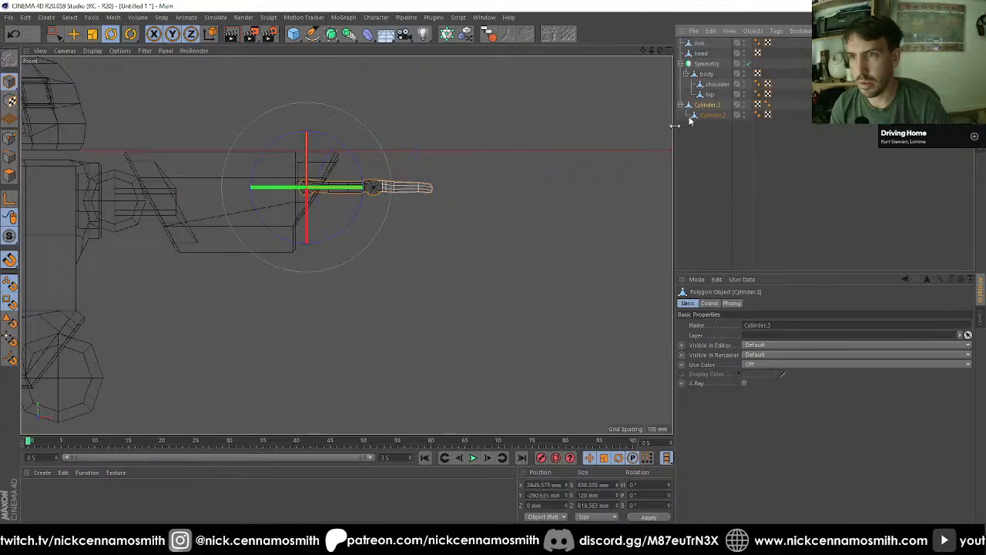
Step: Bend the arm by rotating Cylinder.3 upward around its hinge and Cylinder.2 downward to a bank of about 55°
drag(585, 246, 584, 116)
click(721, 114)
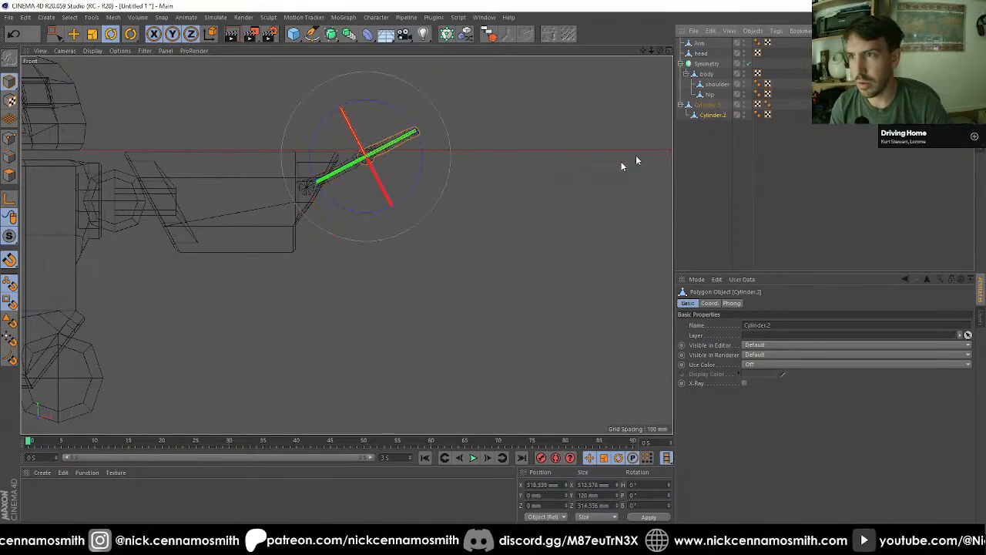
drag(630, 154, 465, 352)
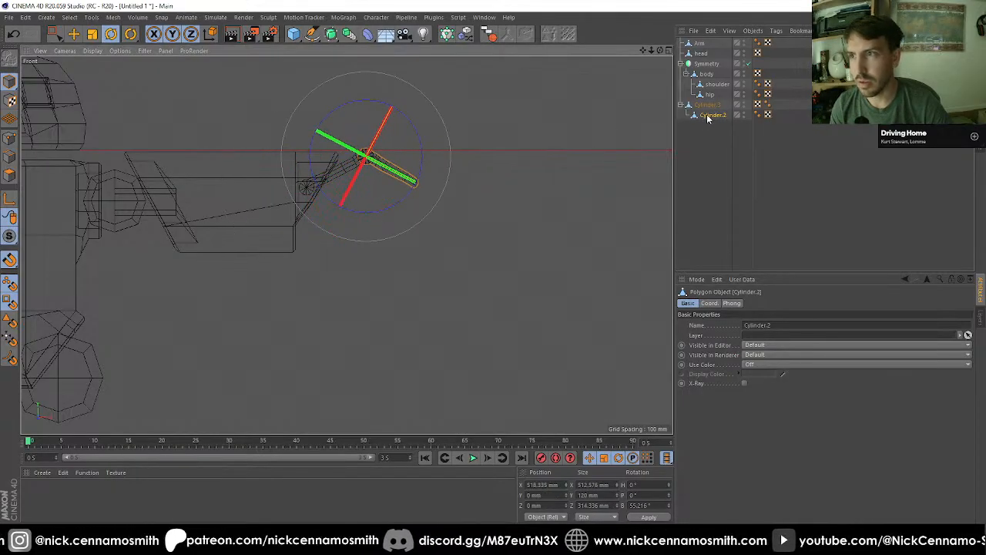
Step: On Cylinder.3, draw an edge with the Polygon Pen from an arm-end vertex to the nearest vertex on the hinge cylinder
key(F1)
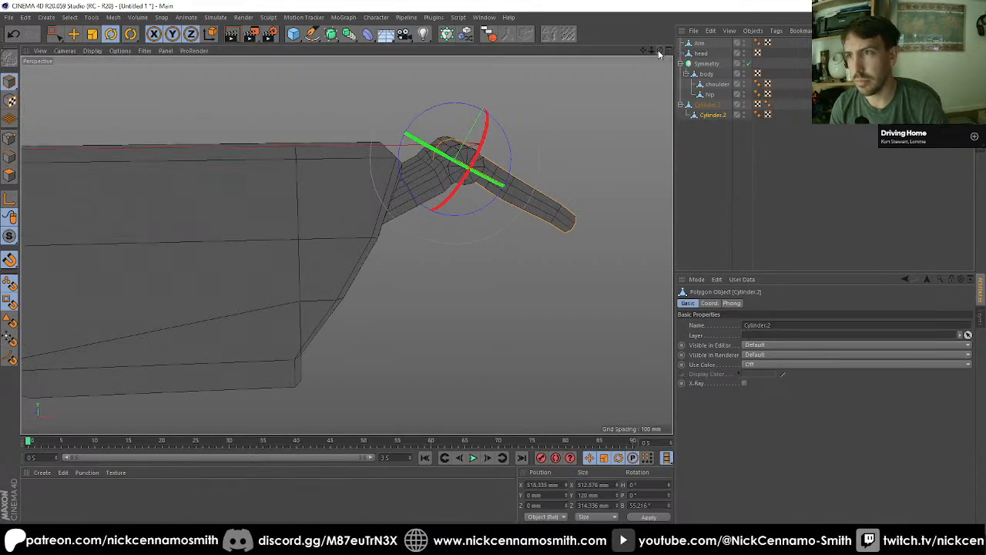
drag(659, 52, 439, 297)
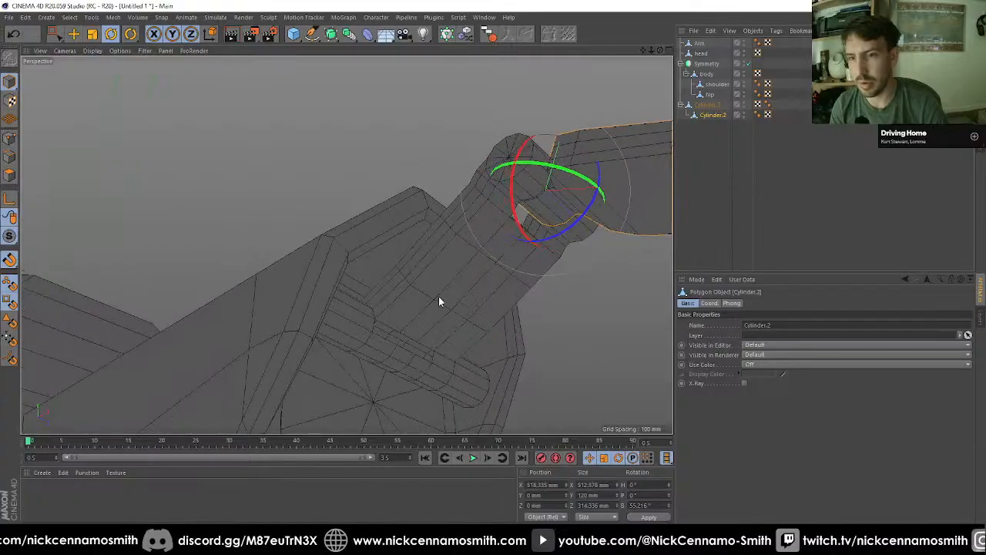
alt+right_drag(434, 422, 435, 373)
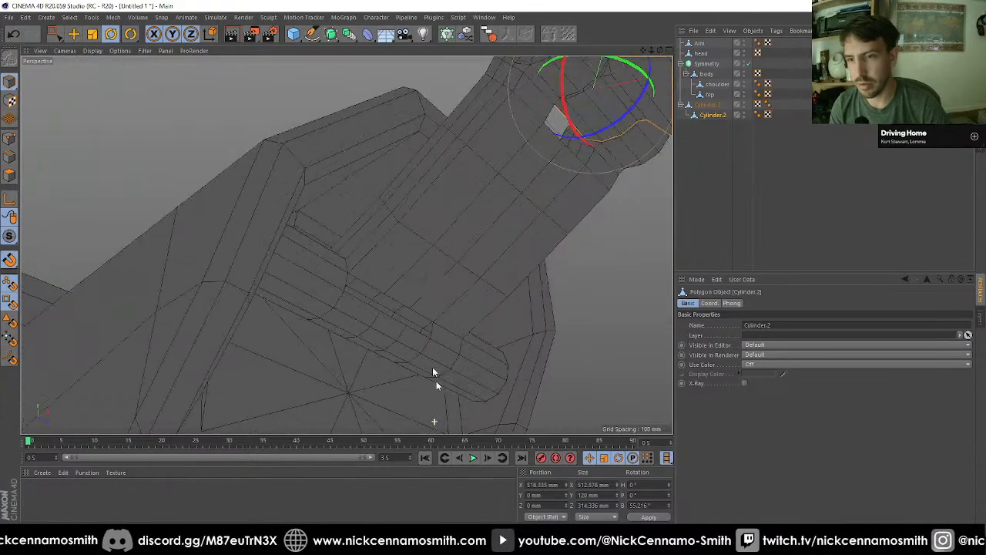
click(712, 105)
key(o)
click(9, 175)
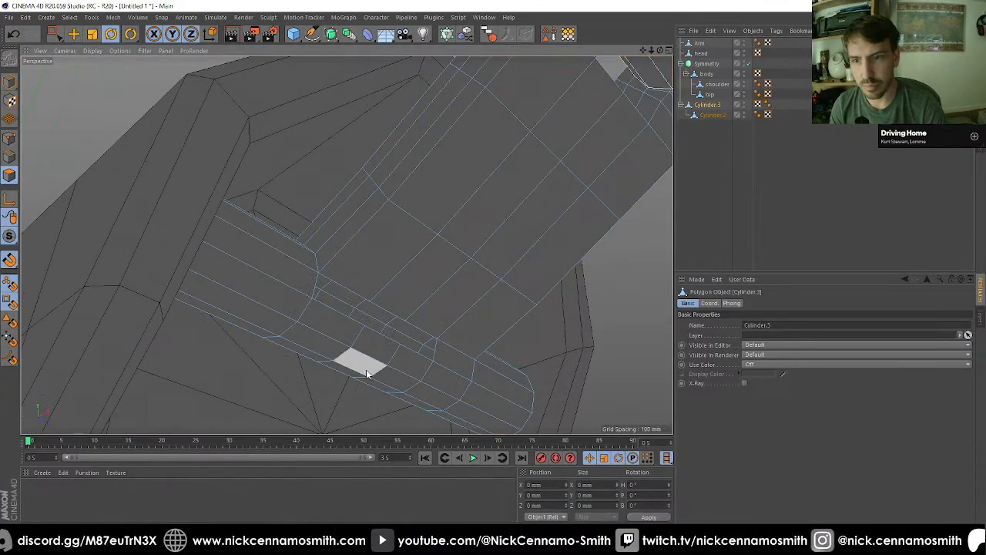
right_click(366, 343)
click(370, 368)
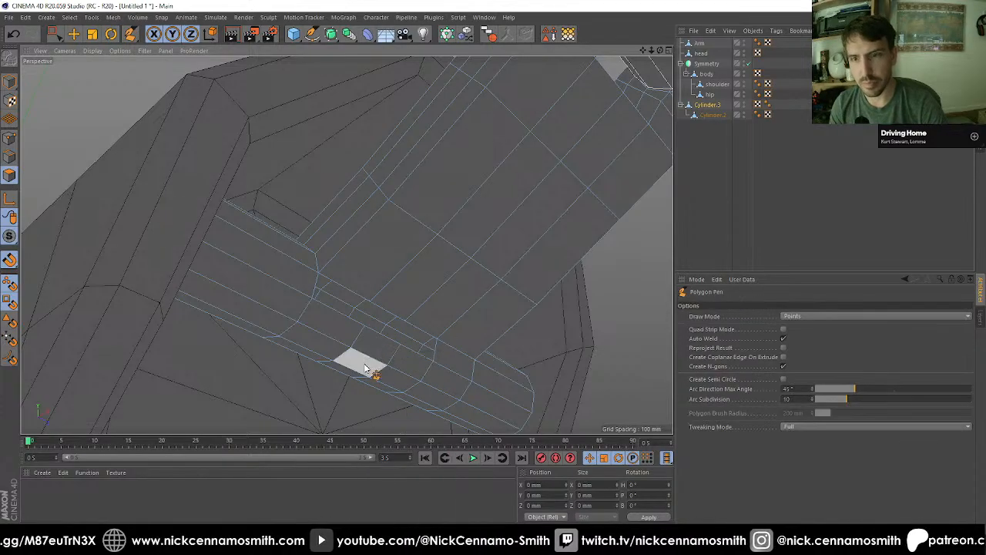
click(370, 302)
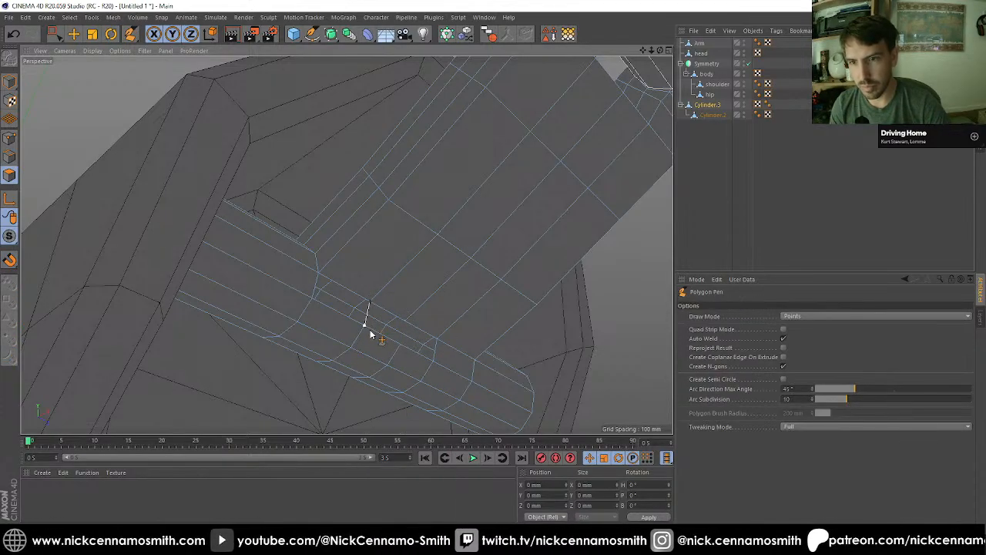
click(365, 325)
Step: Try to draw another connecting edge between the arm end and the hinge cylinder from the opposite side, then leave the Polygon Pen
alt+drag(349, 334, 469, 328)
click(349, 293)
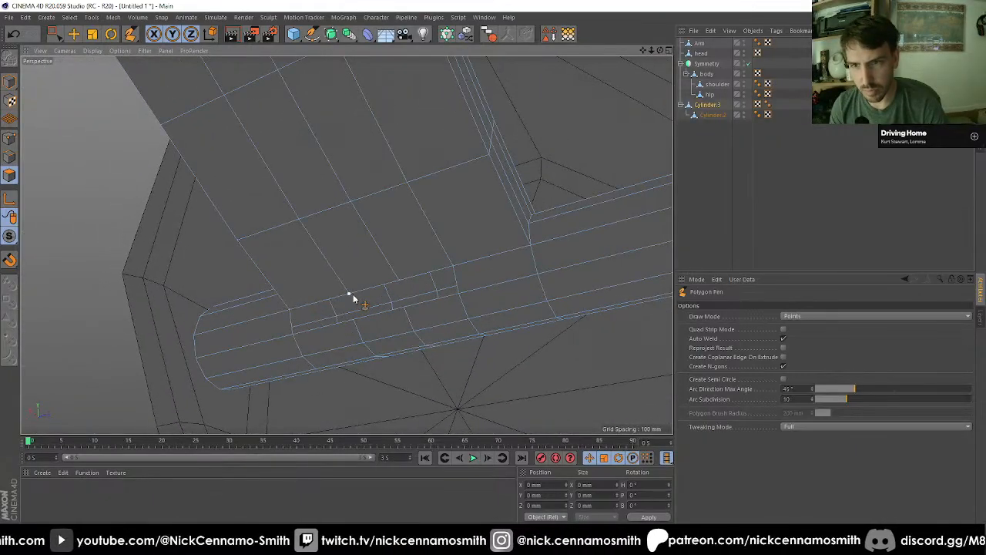
click(354, 319)
key(space)
scroll(309, 279, up, 6)
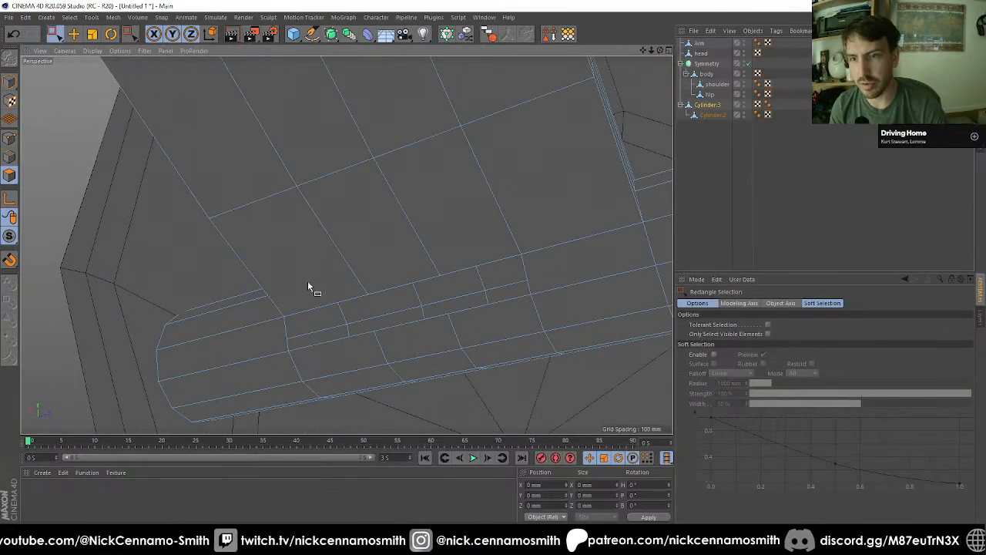
Step: Isolate Cylinder.3, then loop-select the polygon band joining the arm to the hinge cylinder and hide it
alt+drag(273, 260, 388, 252)
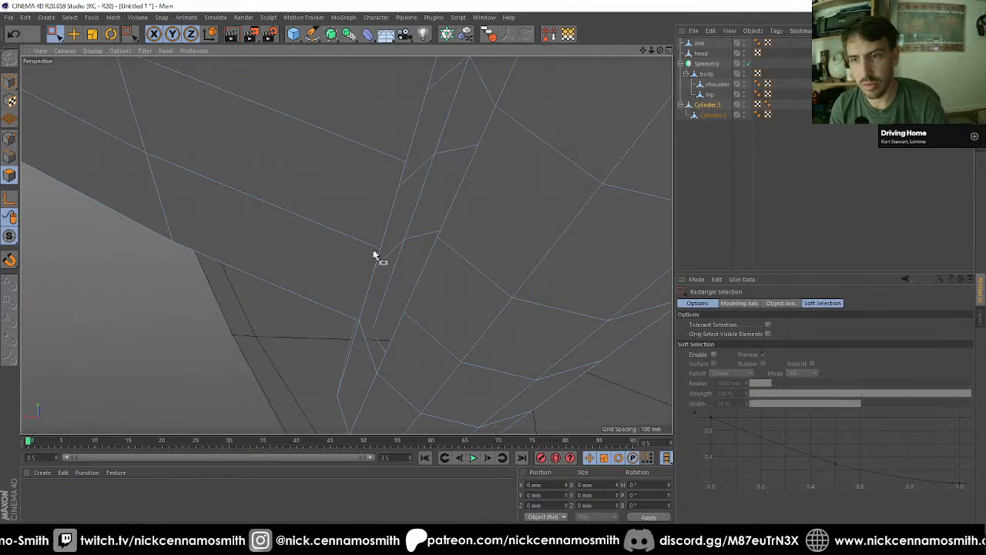
drag(11, 236, 64, 268)
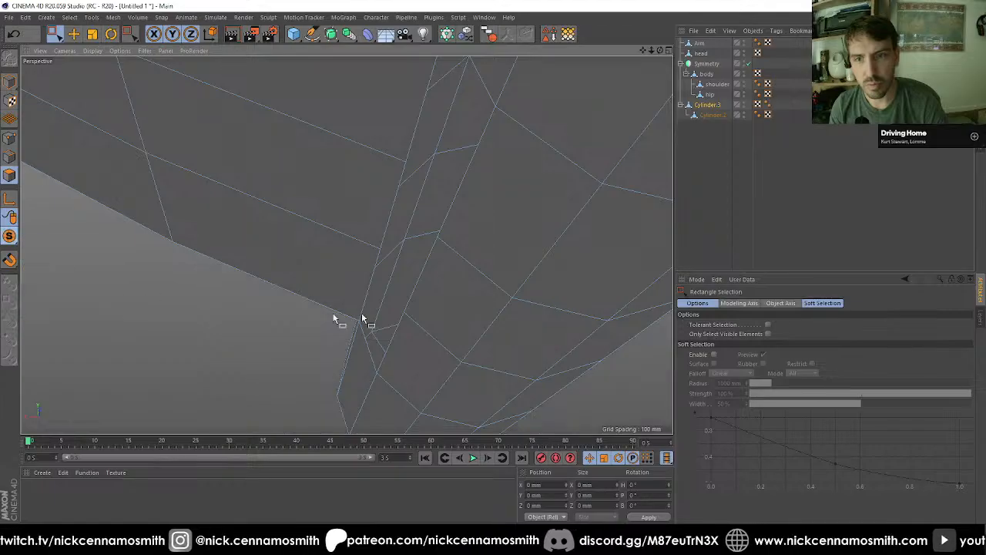
scroll(411, 305, down, 6)
alt+drag(409, 282, 574, 235)
key(u)
key(l)
click(403, 246)
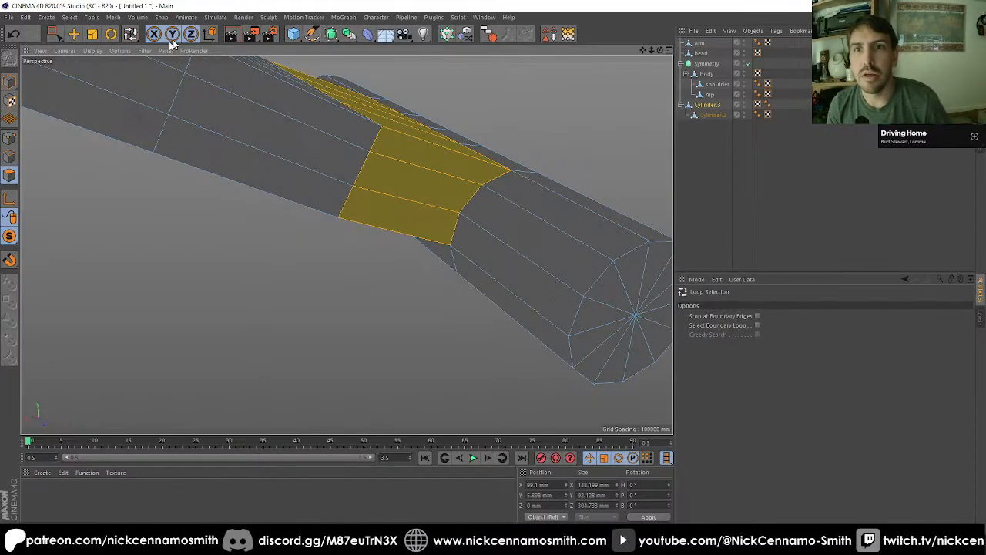
click(69, 17)
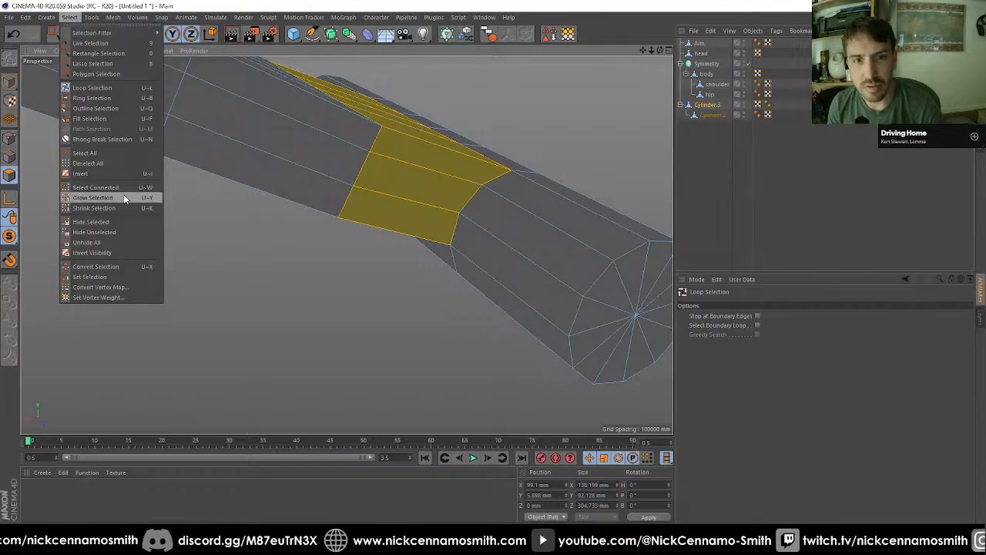
click(108, 222)
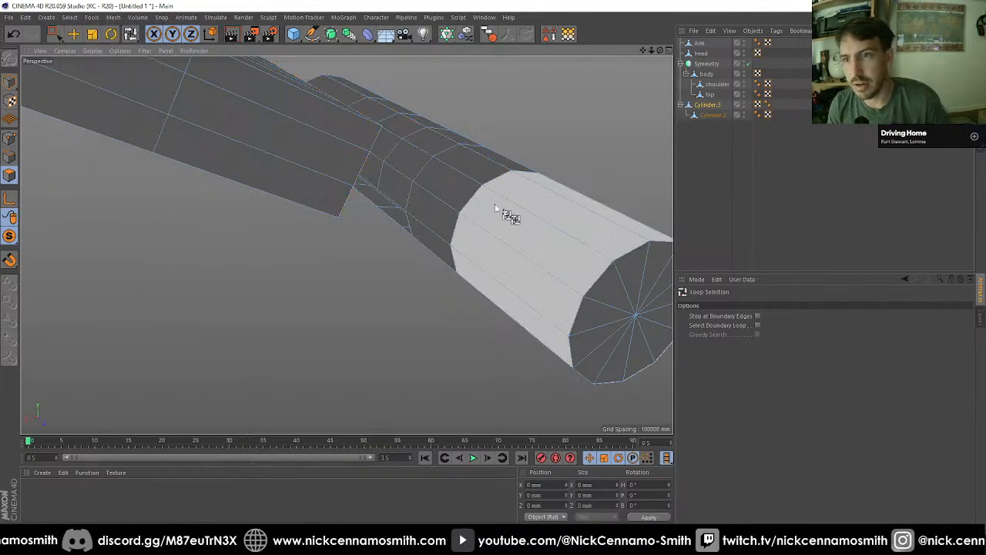
Step: Examine the hinge cylinder's exposed faces around the hidden arm connection by selecting and deselecting all visible polygons of Cylinder.3
mouse_move(451, 171)
alt+mouse_down()
mouse_move(460, 175)
mouse_move(456, 158)
mouse_move(464, 178)
alt+mouse_up()
alt+middle_drag(464, 178, 464, 213)
alt+drag(463, 218, 379, 255)
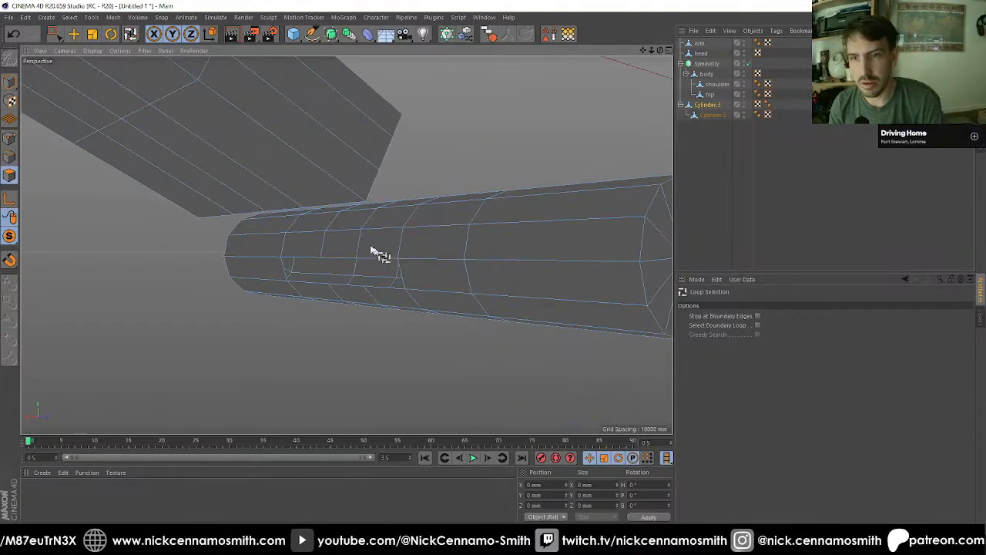
key(0)
key(9)
click(377, 237)
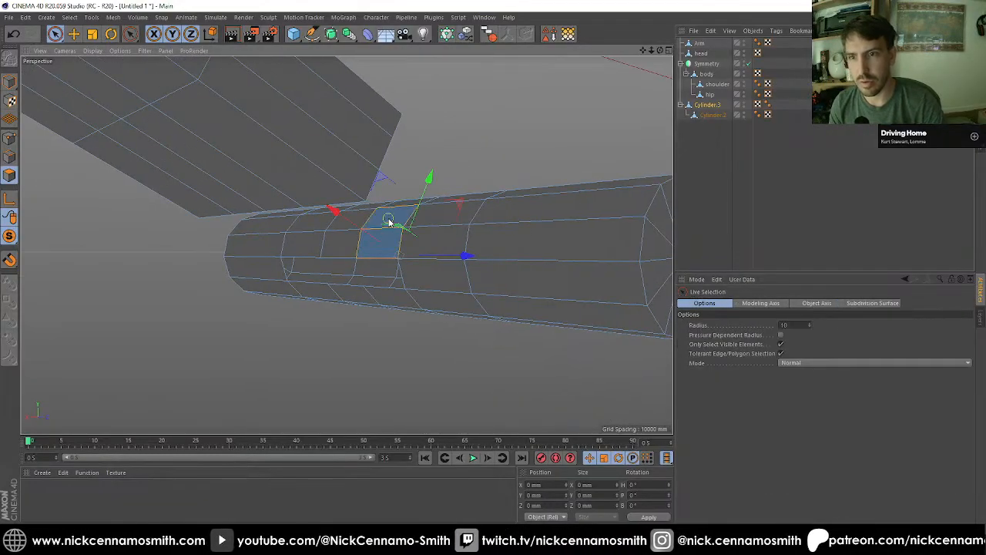
key(ctrl+a)
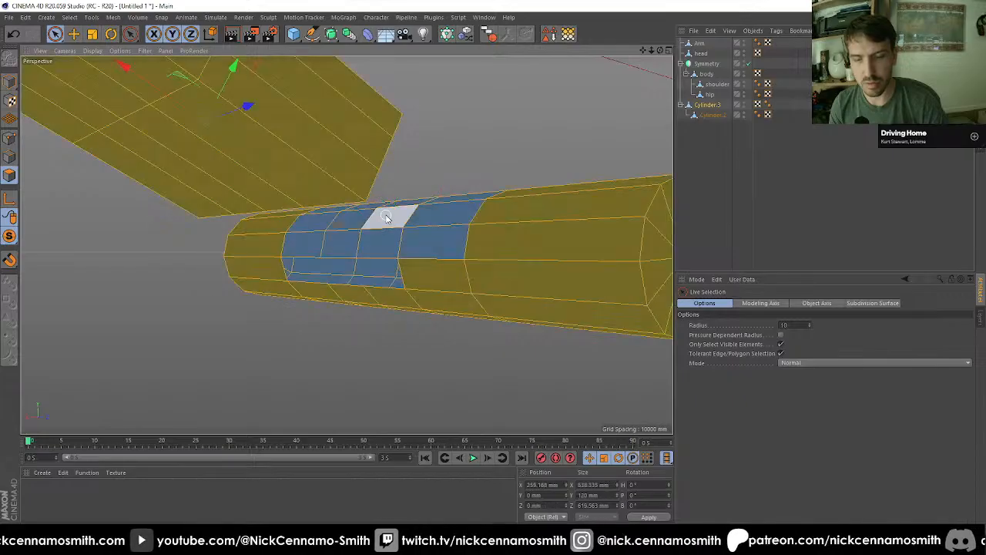
mouse_move(396, 226)
alt+mouse_down()
mouse_move(409, 159)
mouse_move(448, 199)
mouse_move(358, 244)
mouse_move(440, 178)
alt+mouse_up()
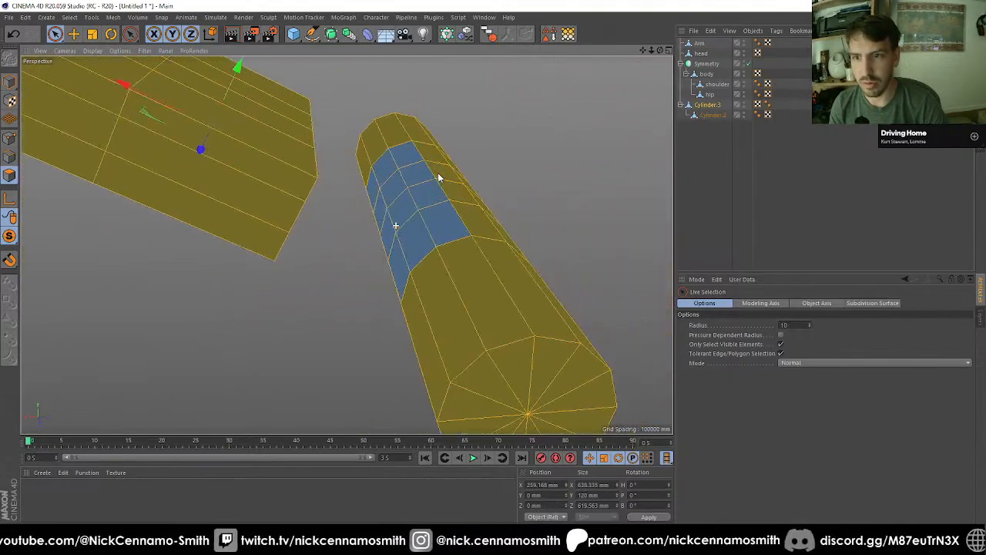
mouse_move(433, 215)
mouse_down()
mouse_move(403, 242)
mouse_move(381, 185)
mouse_move(440, 218)
mouse_up()
key(ctrl+shift+a)
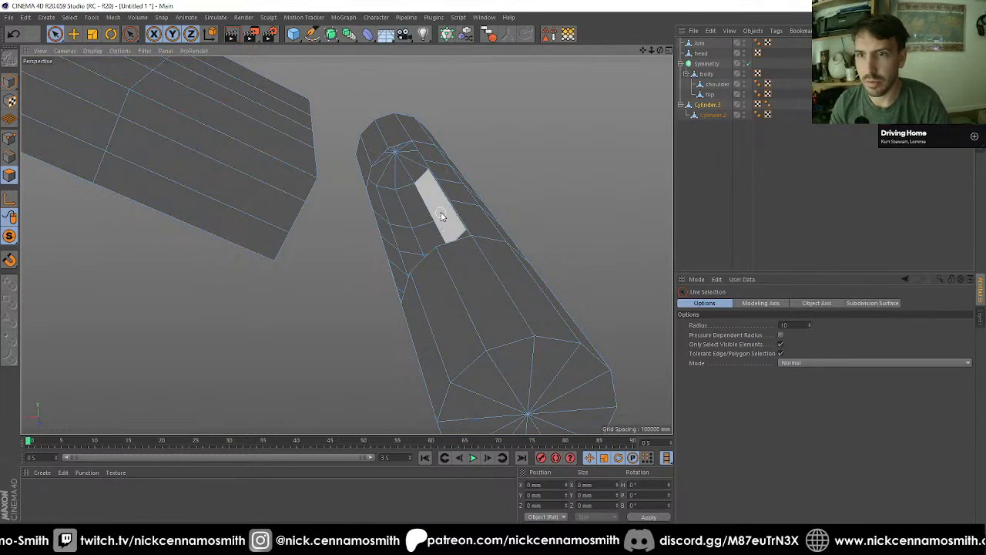
Step: Unhide all polygons of Cylinder.3 and close the open polygon hole where the underside of the arm meets the hinge cylinder
click(70, 17)
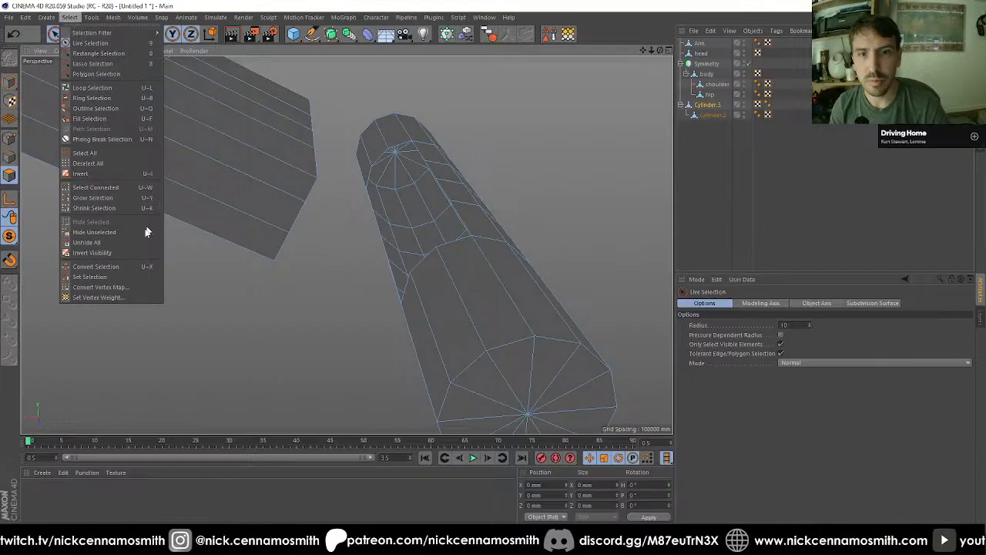
click(122, 242)
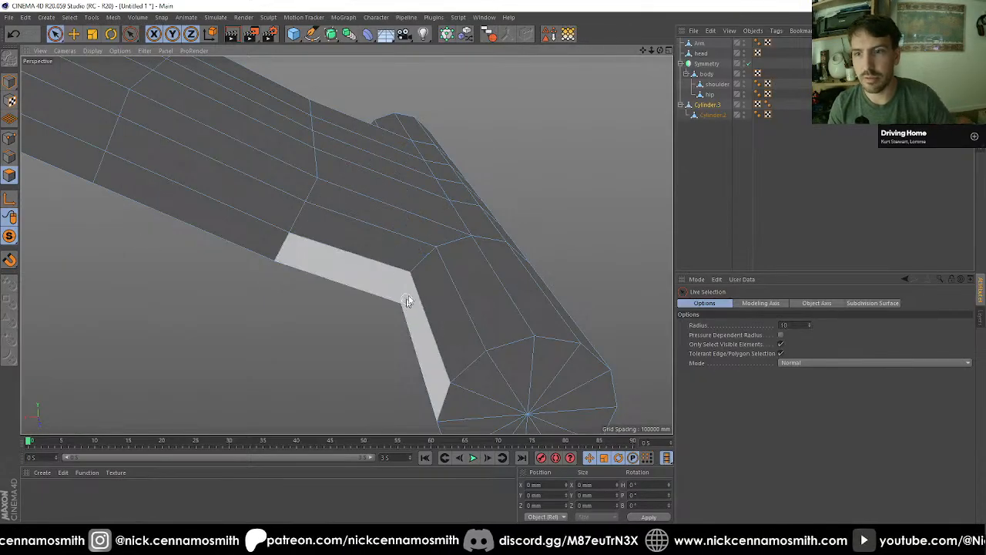
click(10, 138)
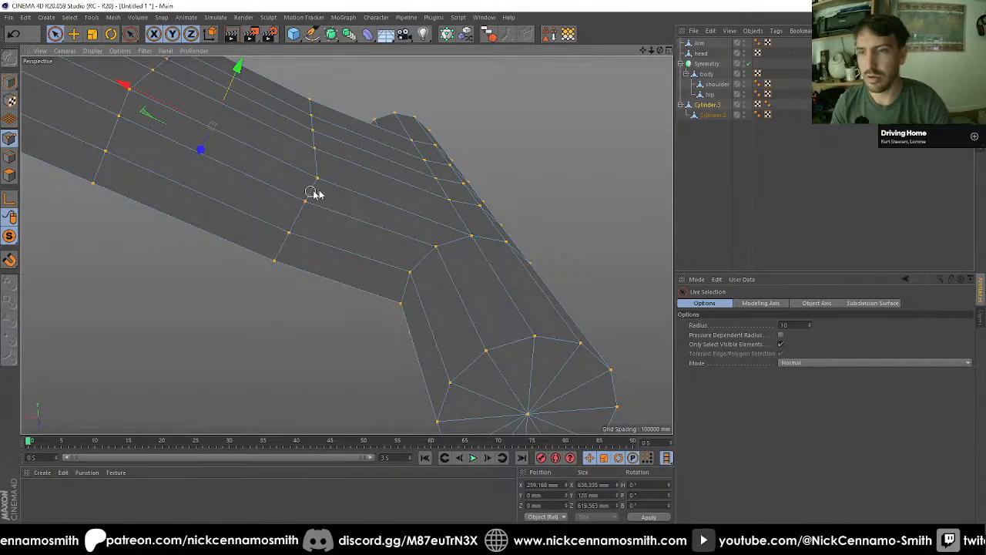
scroll(366, 189, down, 3)
alt+drag(429, 184, 287, 231)
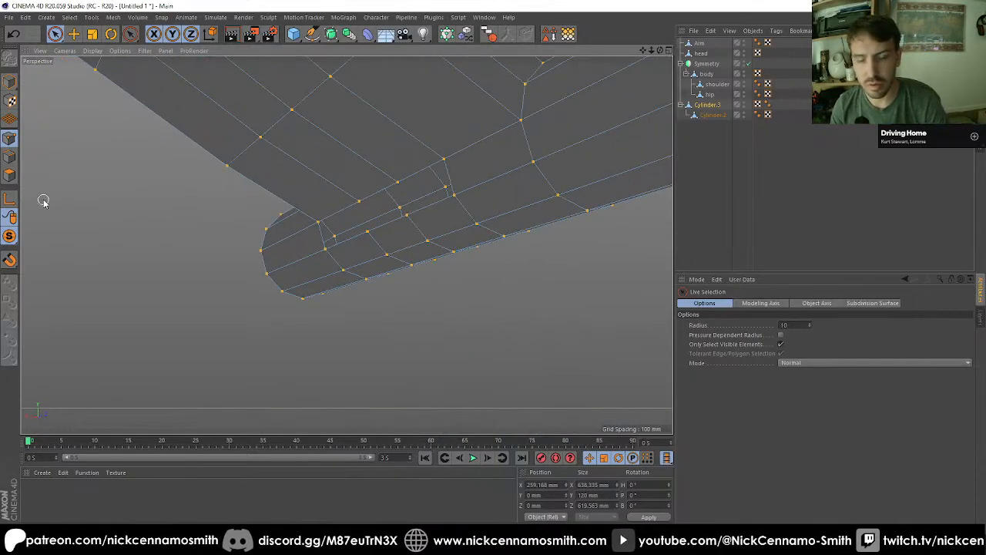
key(m)
key(d)
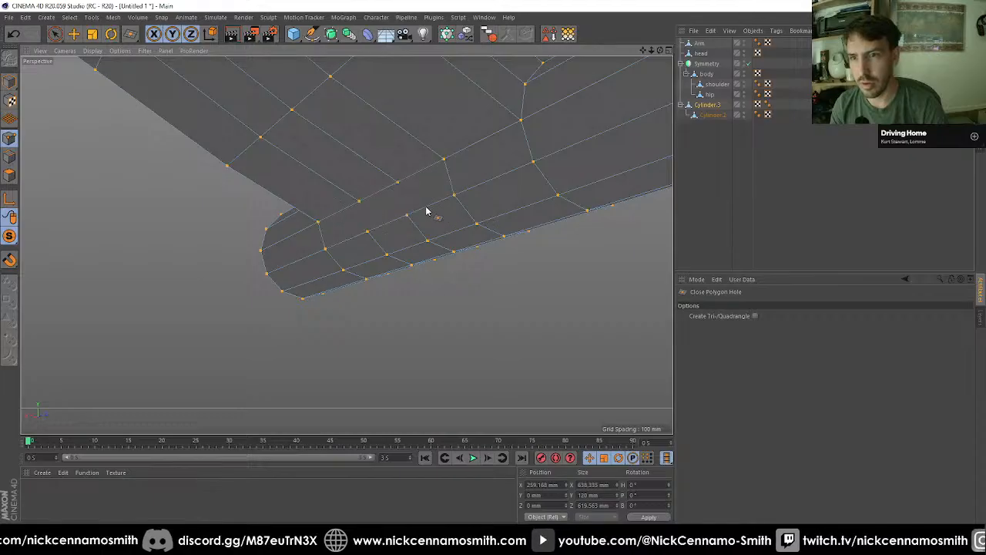
Step: Draw two Polygon Pen edges across the closed face, connecting the arm's vertices to the matching hinge-cylinder vertices
key(m)
key(e)
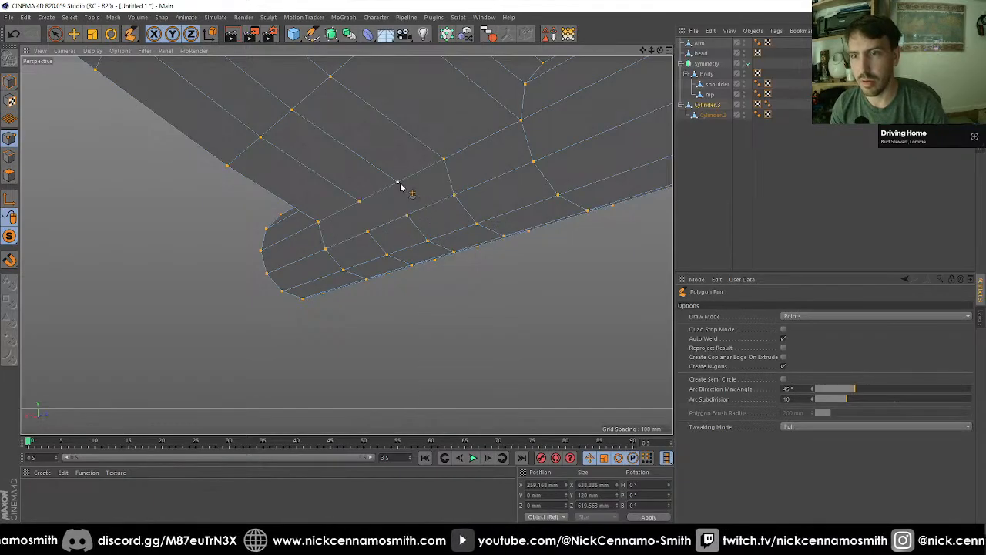
click(398, 184)
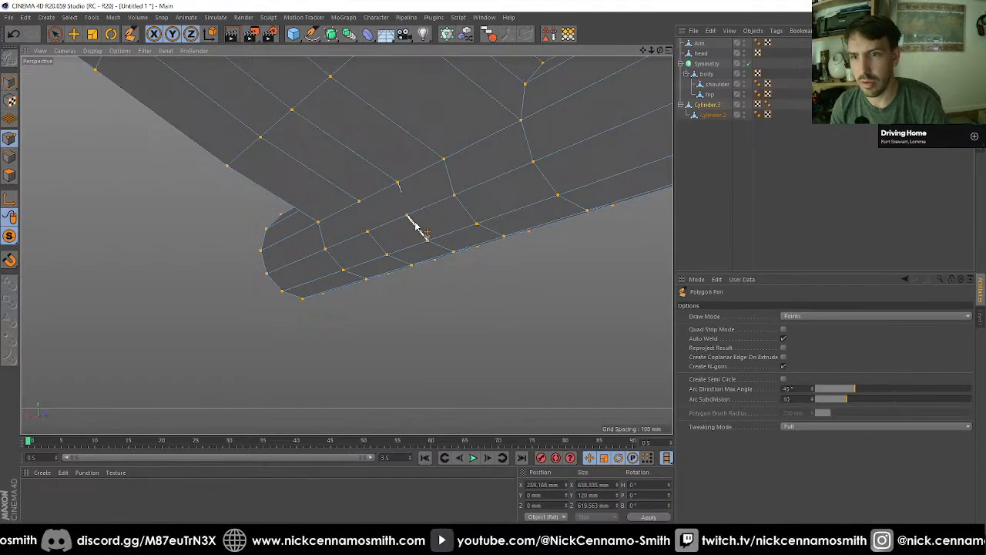
click(359, 201)
click(368, 232)
key(space)
Step: End the isolation of Cylinder.3 and return to Model mode with the whole robot displayed
scroll(430, 259, down, 6)
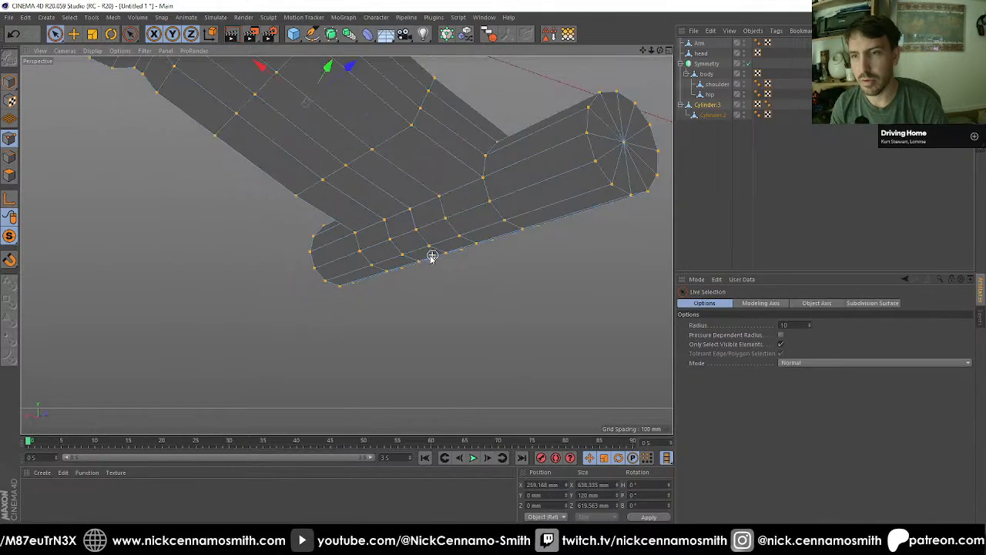
alt+drag(431, 257, 466, 187)
click(701, 191)
alt+drag(385, 194, 339, 199)
click(708, 114)
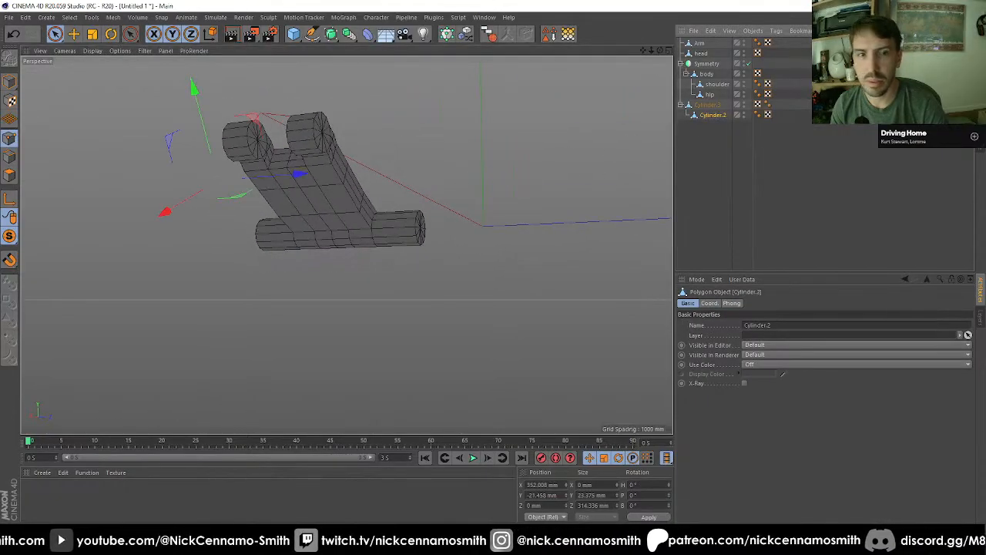
drag(15, 241, 47, 249)
alt+drag(374, 245, 224, 215)
click(10, 81)
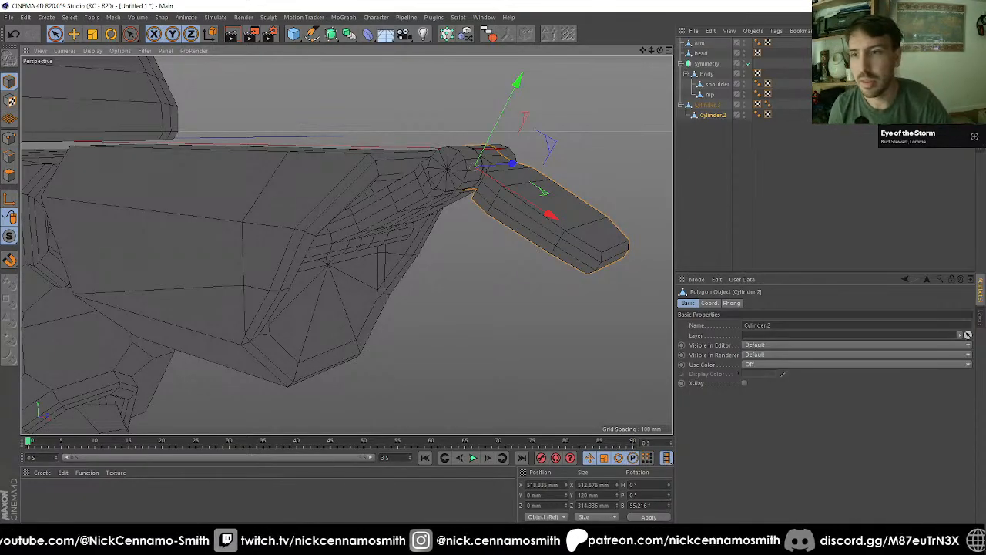
Step: Duplicate Cylinder.3 together with its Cylinder.2 child as a separate hierarchy
click(713, 105)
scroll(414, 178, down, 3)
alt+drag(517, 185, 343, 273)
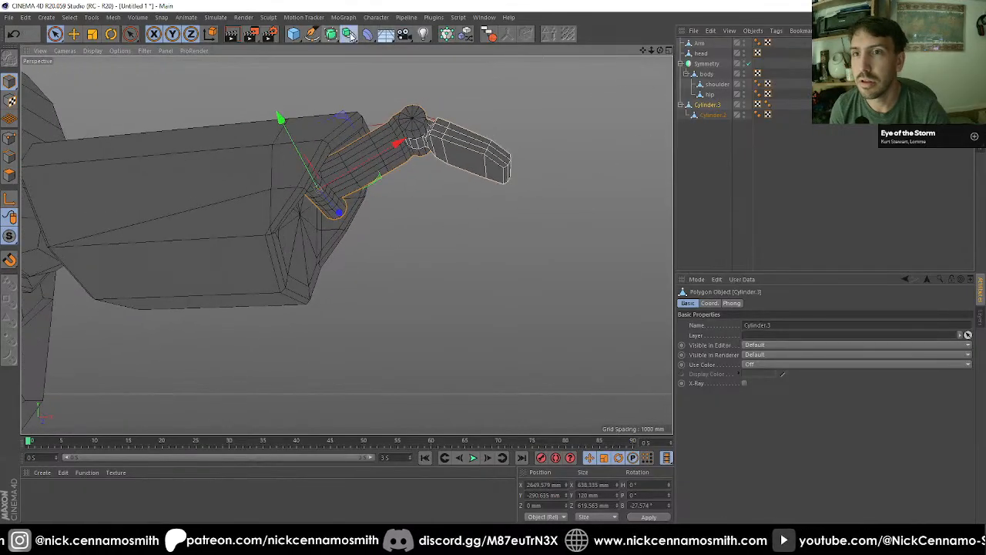
click(348, 34)
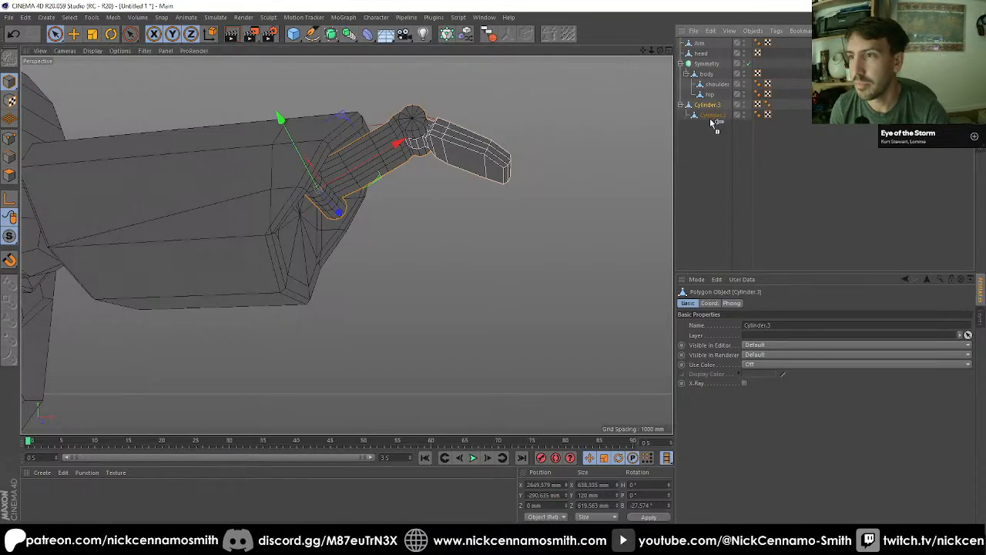
ctrl+drag(710, 120, 712, 126)
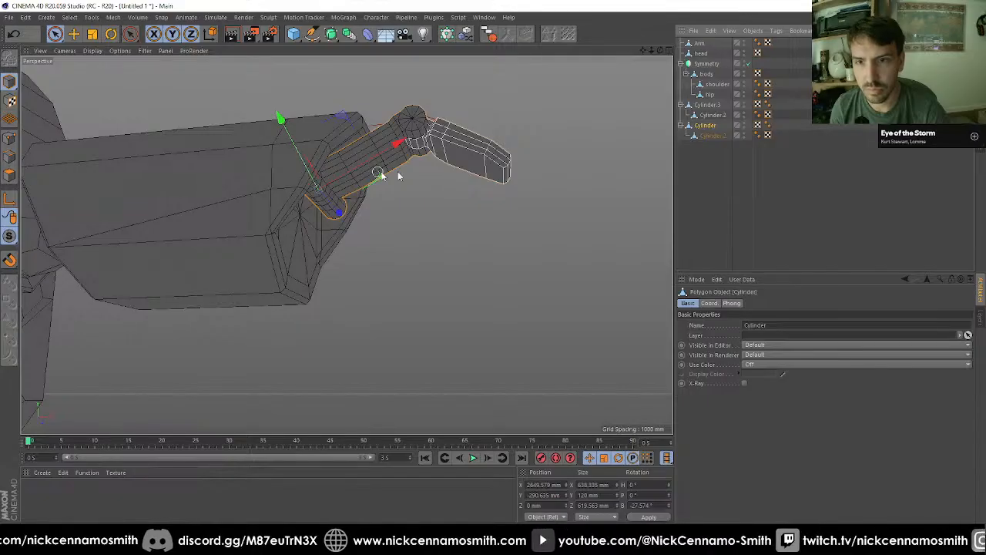
Step: Set the duplicated arm's bank to 0° and move it down to a Y position of about -590.6 mm
click(655, 500)
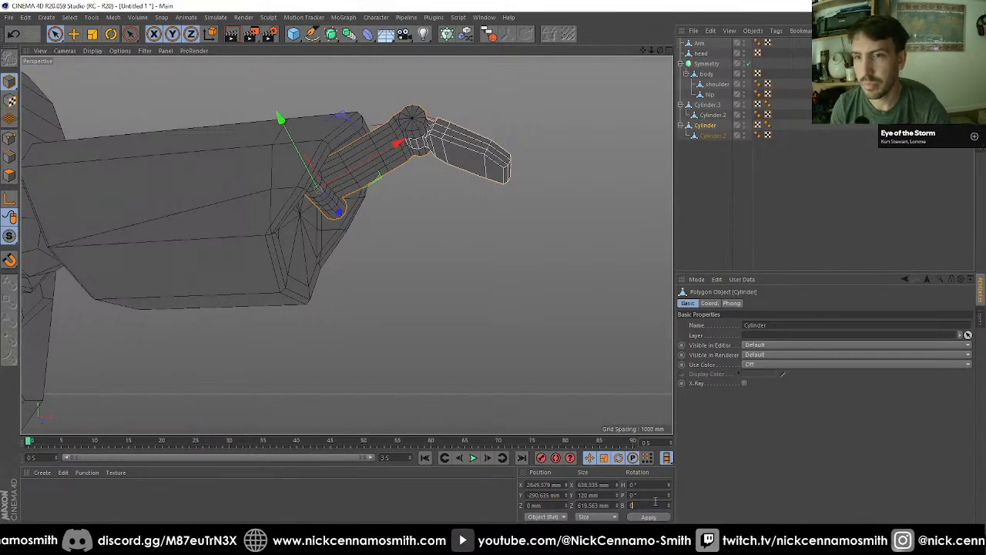
text(0)
key(Return)
key(e)
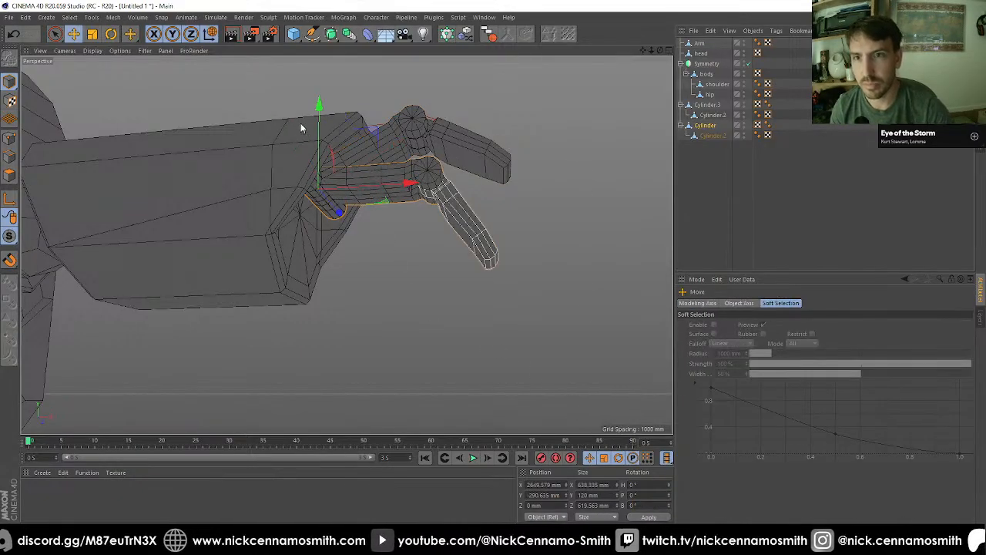
drag(318, 104, 387, 432)
Step: Flip the duplicated arm to a pitch of 180° and rotate it to a bank of -10°
key(r)
alt+drag(310, 147, 389, 249)
alt+right_drag(389, 249, 420, 242)
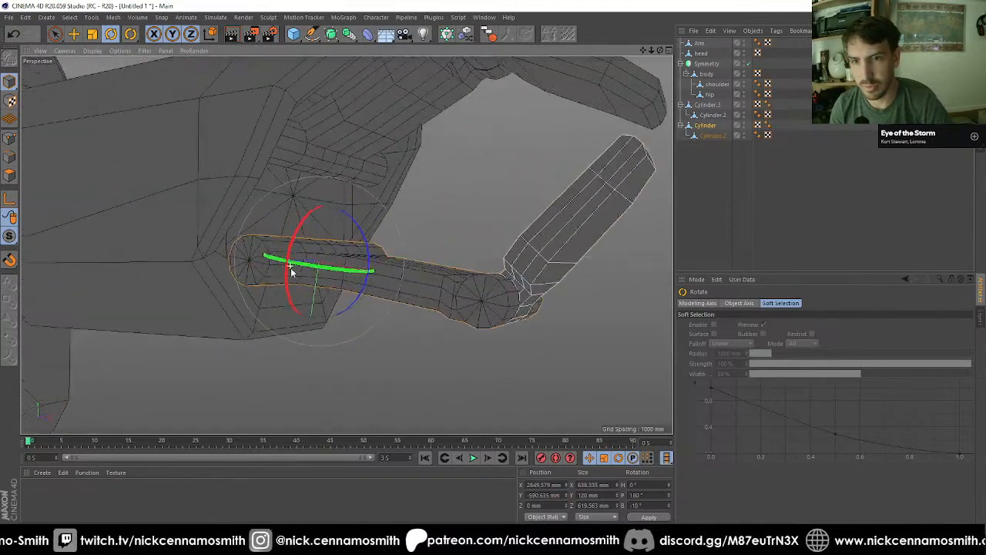
Step: Select both end caps of the duplicate's body-side hinge cylinder and scale them closer together to a Z span of about 326 mm
alt+drag(290, 266, 304, 227)
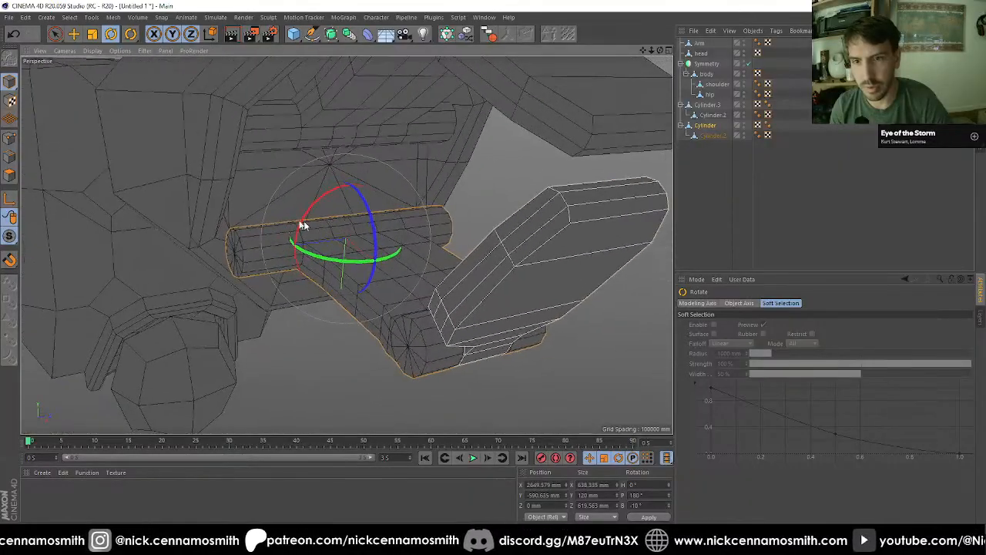
click(9, 175)
key(9)
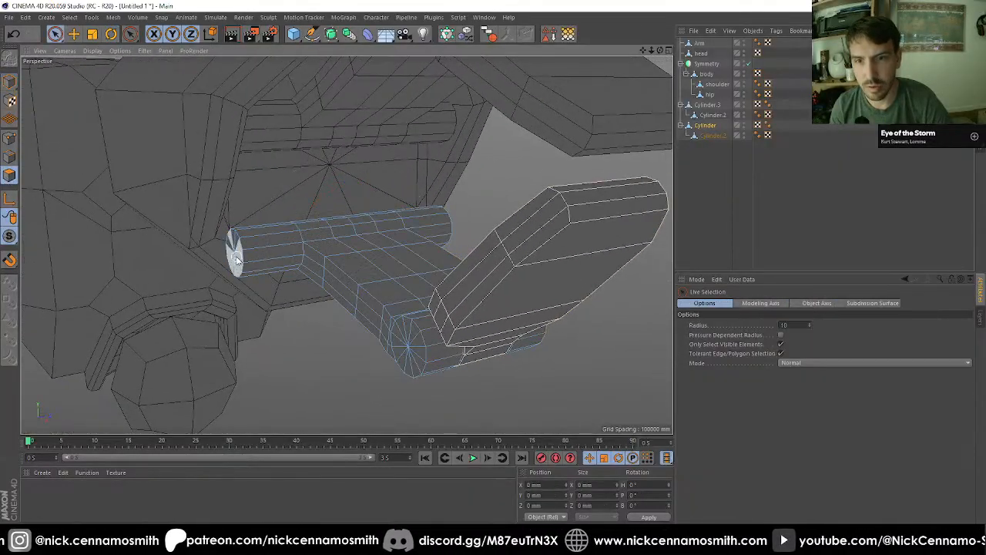
click(235, 252)
mouse_move(235, 252)
alt+mouse_down()
mouse_move(446, 279)
mouse_move(427, 275)
mouse_move(443, 287)
mouse_move(237, 232)
mouse_move(179, 274)
mouse_move(169, 259)
alt+mouse_up()
key(t)
scroll(172, 255, down, 2)
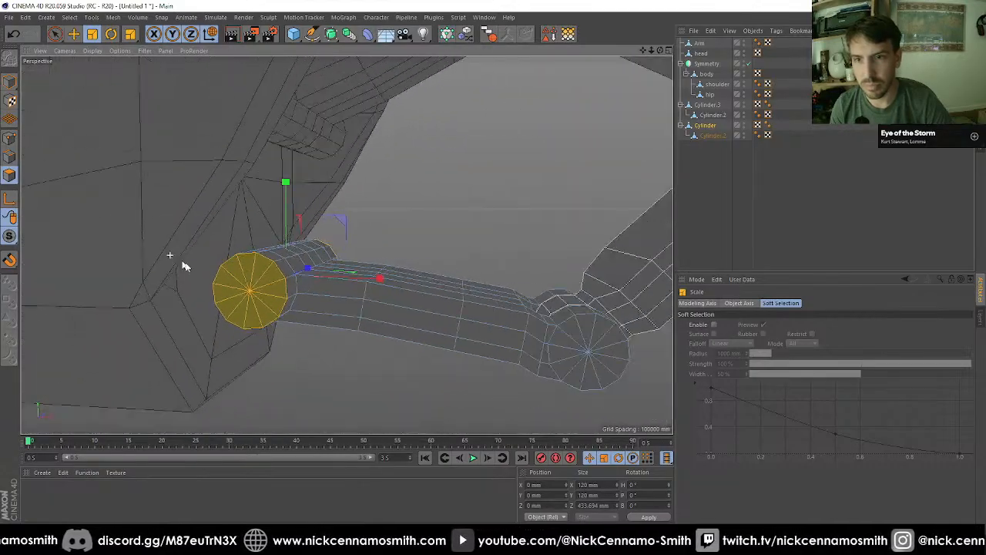
alt+drag(304, 305, 401, 271)
mouse_move(444, 243)
mouse_down()
mouse_move(415, 248)
mouse_move(429, 244)
mouse_up()
Step: Extrude both hinge caps outward by 48.7 mm, and loop-select the two new bands to extrude them into wider collars
key(d)
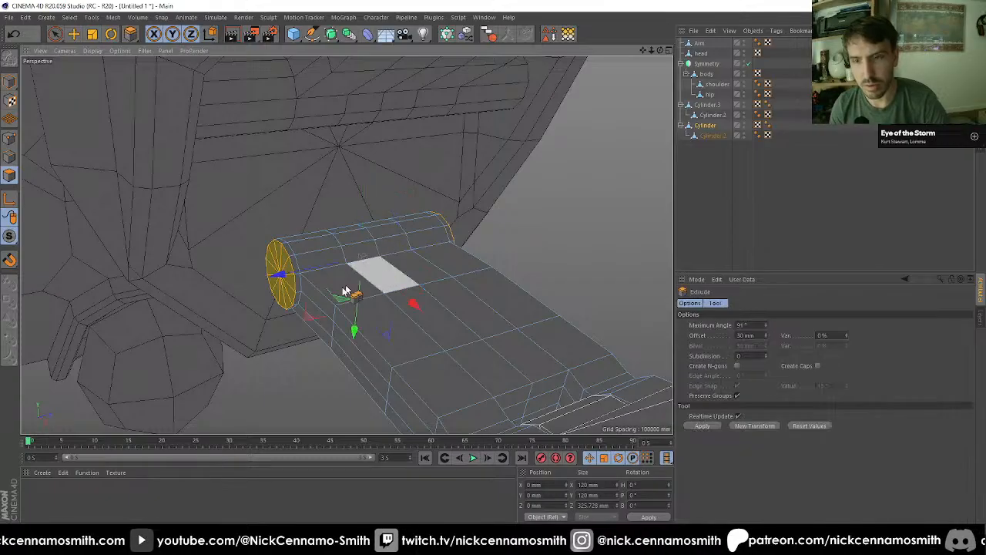
drag(343, 292, 380, 292)
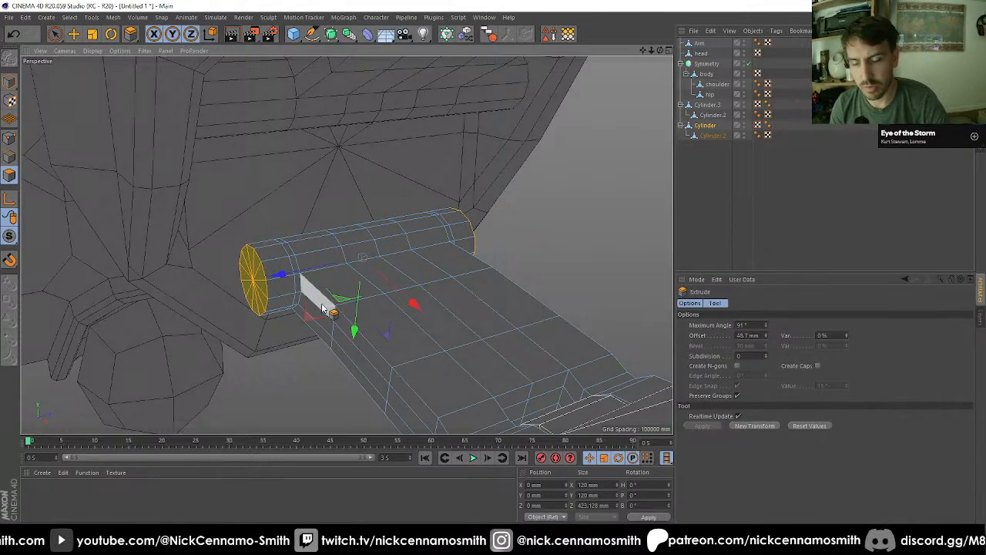
key(u)
key(l)
click(271, 266)
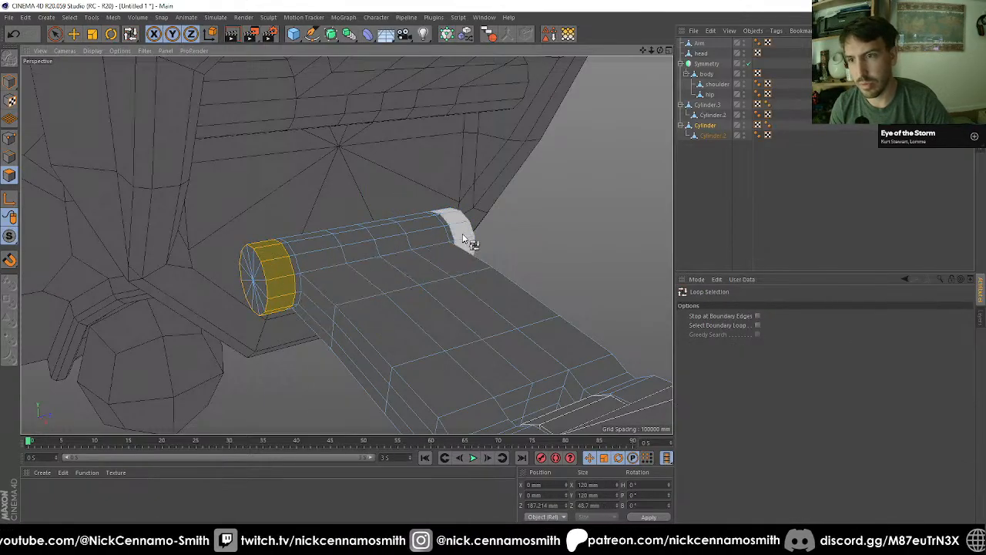
shift+click(455, 229)
alt+drag(455, 230, 529, 278)
key(d)
alt+drag(485, 328, 542, 316)
Step: Select the end caps on both sides of the collared hinge and extrude them outward by 12 mm
key(9)
mouse_move(480, 266)
mouse_down()
mouse_move(477, 278)
mouse_move(330, 305)
mouse_move(237, 290)
mouse_up()
shift+click(233, 280)
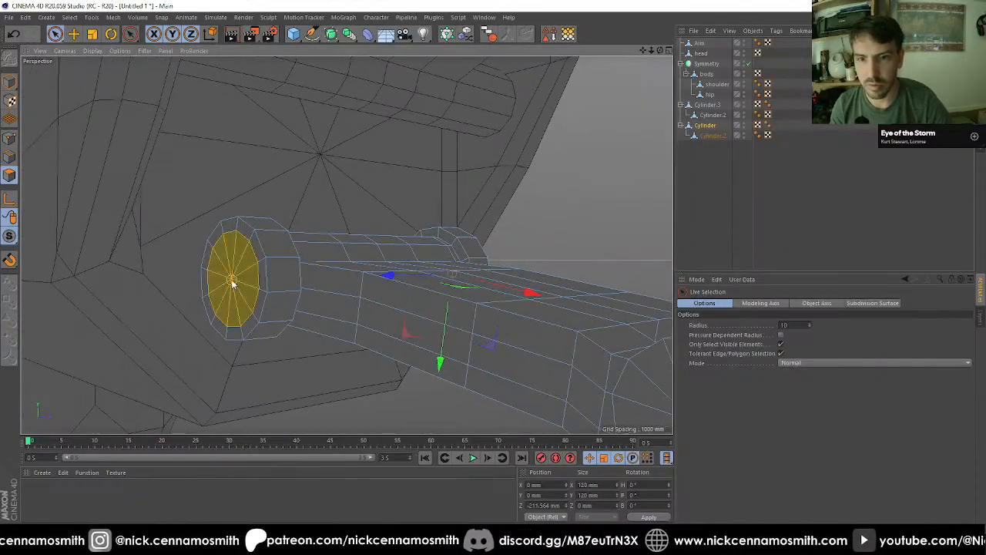
key(d)
drag(268, 352, 278, 351)
Step: Isolate the duplicated arm to examine the collared hinge from behind, select its rear collar faces, and return to the full model in Model mode
alt+drag(305, 311, 205, 352)
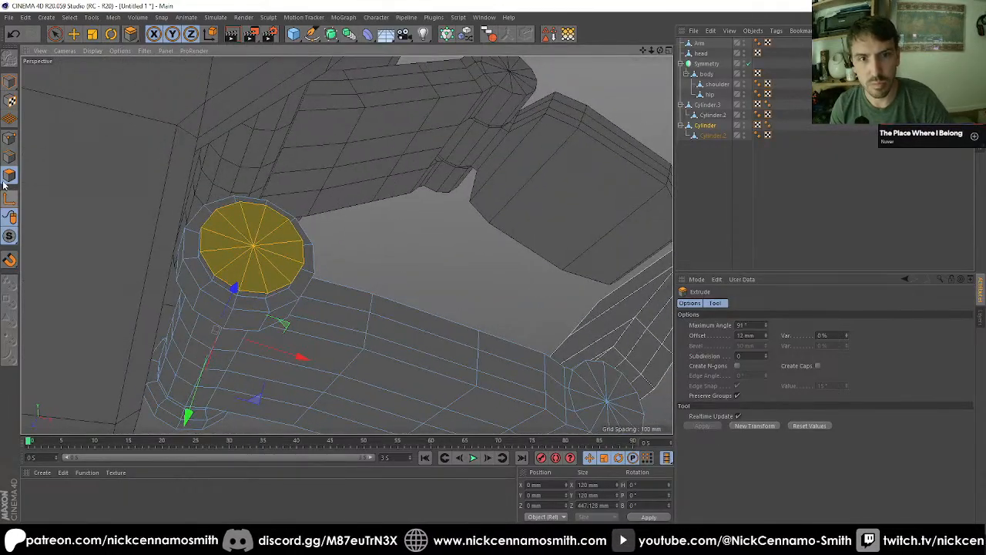
drag(9, 234, 60, 271)
alt+drag(243, 291, 146, 234)
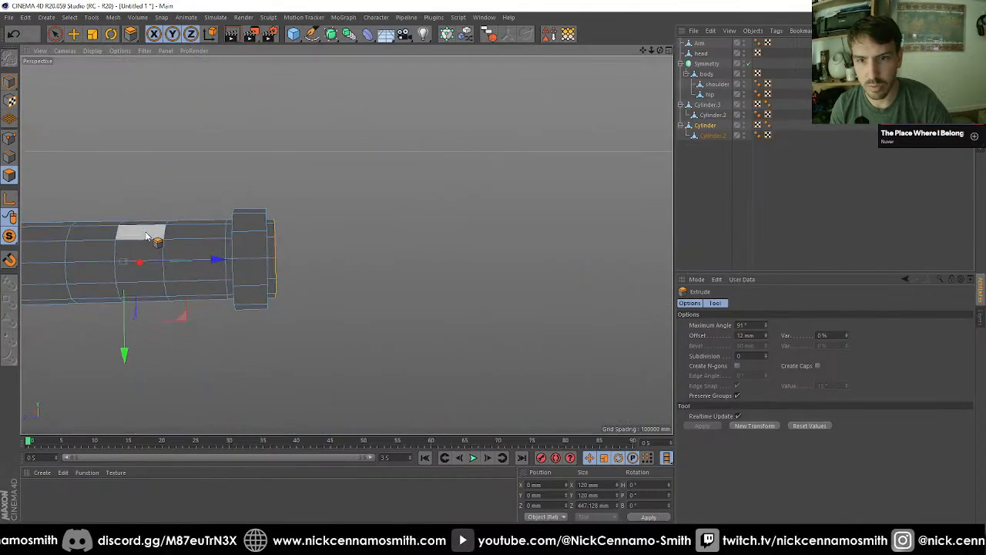
key(space)
mouse_move(249, 245)
mouse_down()
mouse_move(251, 235)
mouse_move(251, 289)
mouse_up()
alt+middle_drag(251, 289, 492, 286)
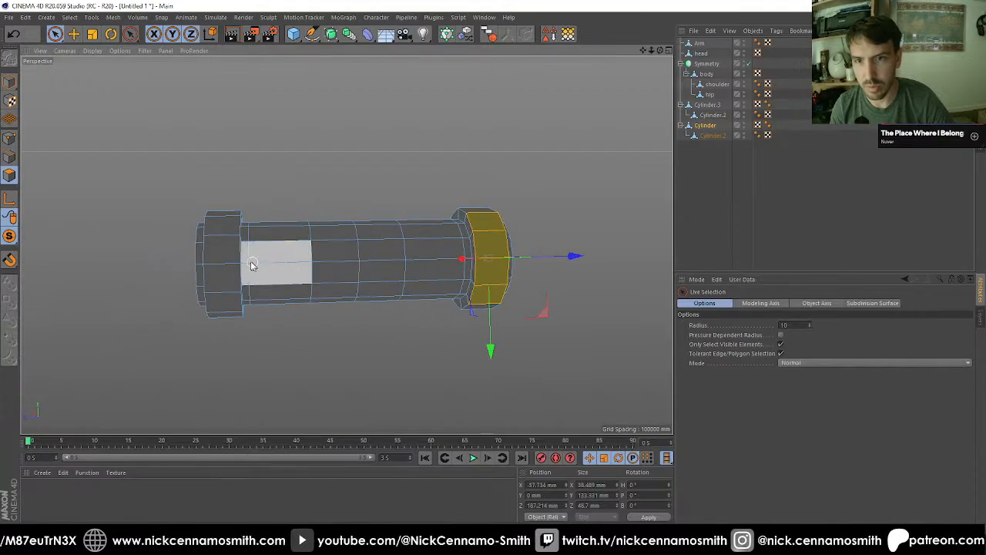
mouse_move(222, 227)
shift+mouse_down()
mouse_move(224, 287)
mouse_move(386, 288)
mouse_move(370, 323)
mouse_move(379, 376)
mouse_move(397, 364)
mouse_move(392, 352)
mouse_move(330, 306)
mouse_move(398, 246)
mouse_move(397, 300)
mouse_move(367, 379)
shift+mouse_up()
click(10, 82)
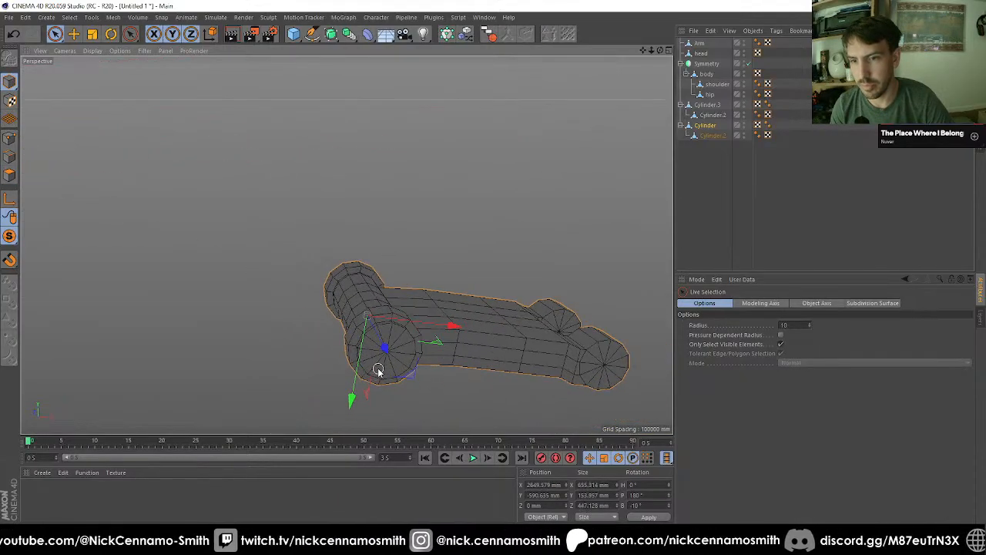
drag(10, 235, 48, 252)
click(48, 252)
alt+drag(154, 247, 424, 315)
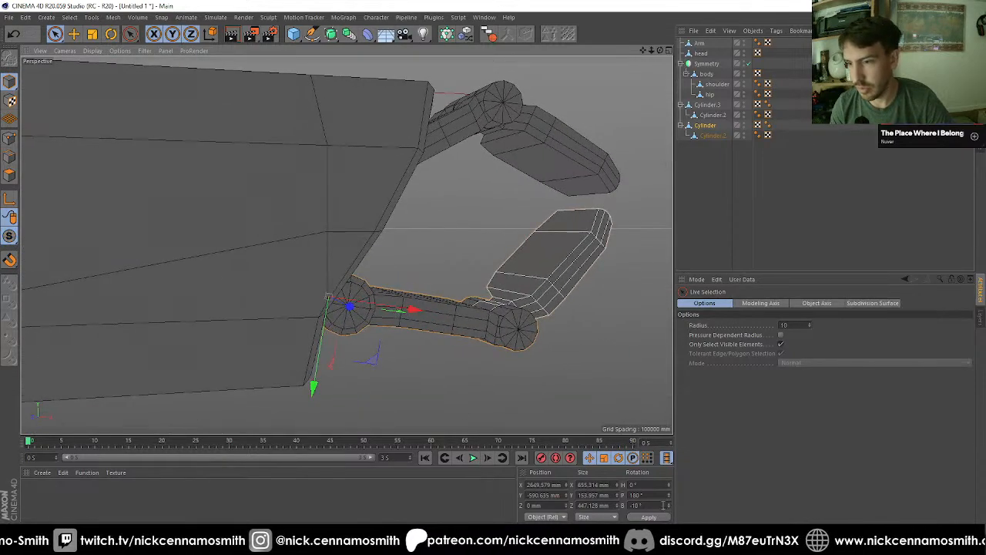
Step: Set the duplicated arm's bank to 0° and move it toward the body to an X position of about 2612 mm
double_click(661, 505)
text(0)
key(Return)
alt+drag(470, 369, 414, 341)
drag(414, 297, 451, 336)
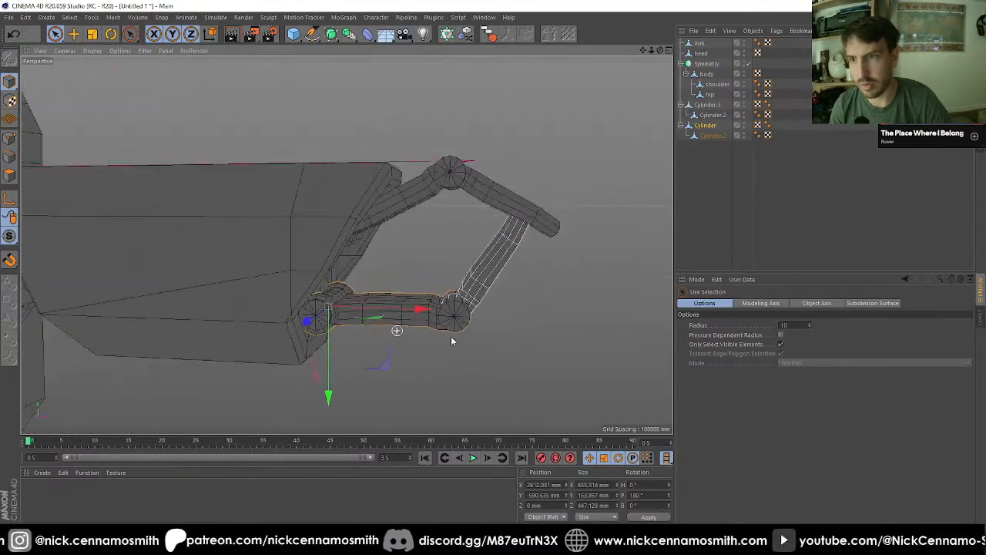
Step: Rotate the duplicated arm downward around its body-side hinge to a bank of about -16.6°
key(r)
drag(581, 289, 600, 374)
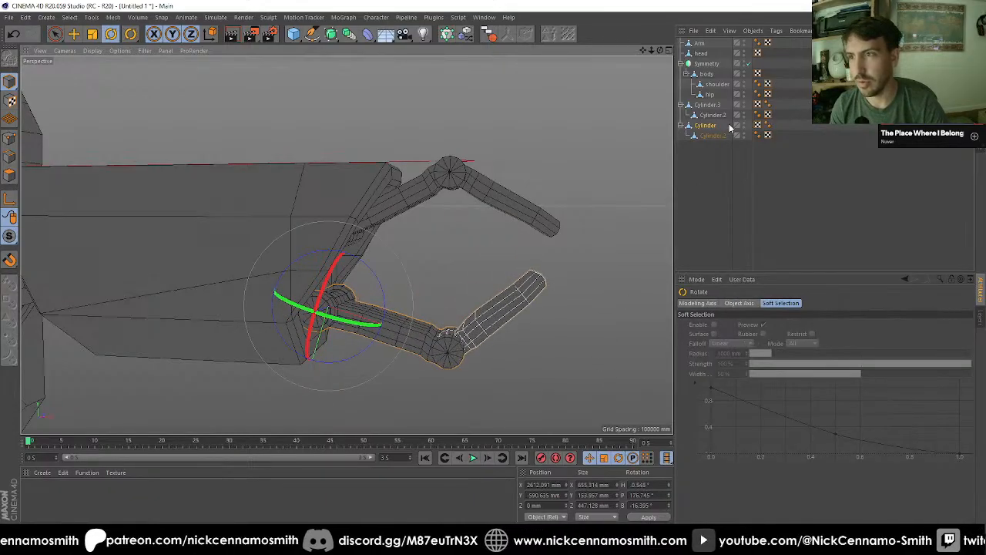
Step: Set the heading, pitch and bank of the upper hinged arm (Cylinder.3) to 0°
click(704, 109)
drag(627, 236, 511, 186)
scroll(289, 250, down, 5)
click(698, 209)
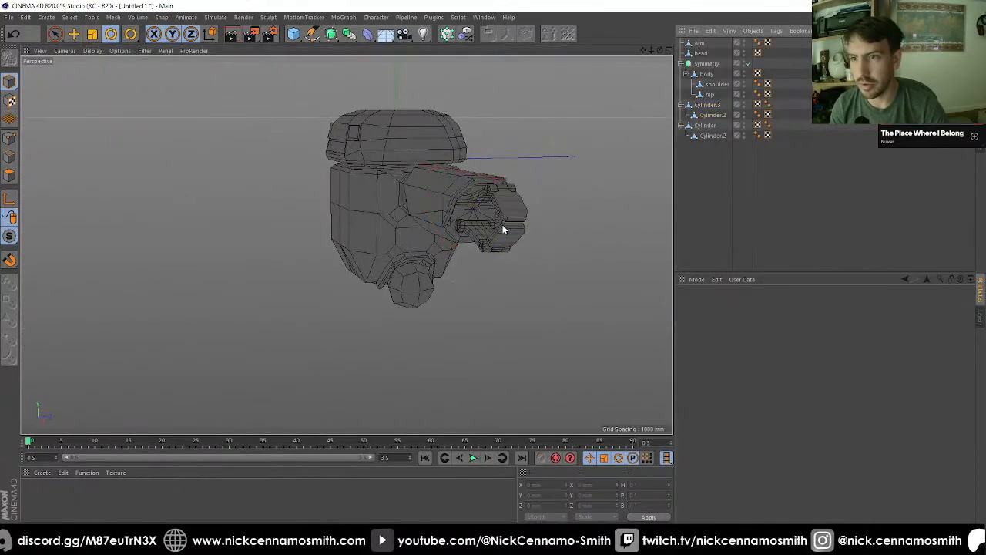
alt+drag(477, 226, 601, 168)
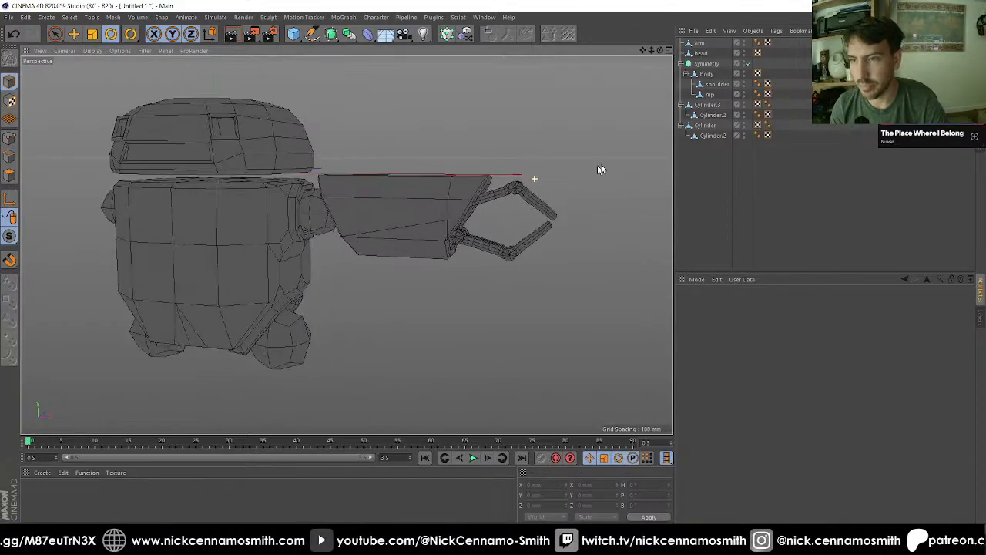
click(707, 105)
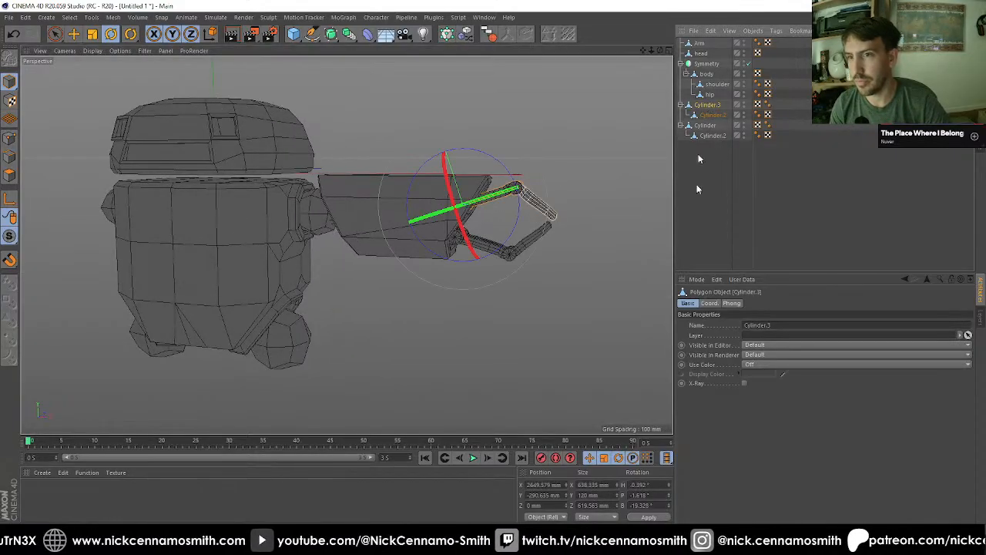
click(652, 489)
text(0)
key(Tab)
Step: Straighten the upper arm's outer segment by setting its bank to 0°
text(0)
key(Return)
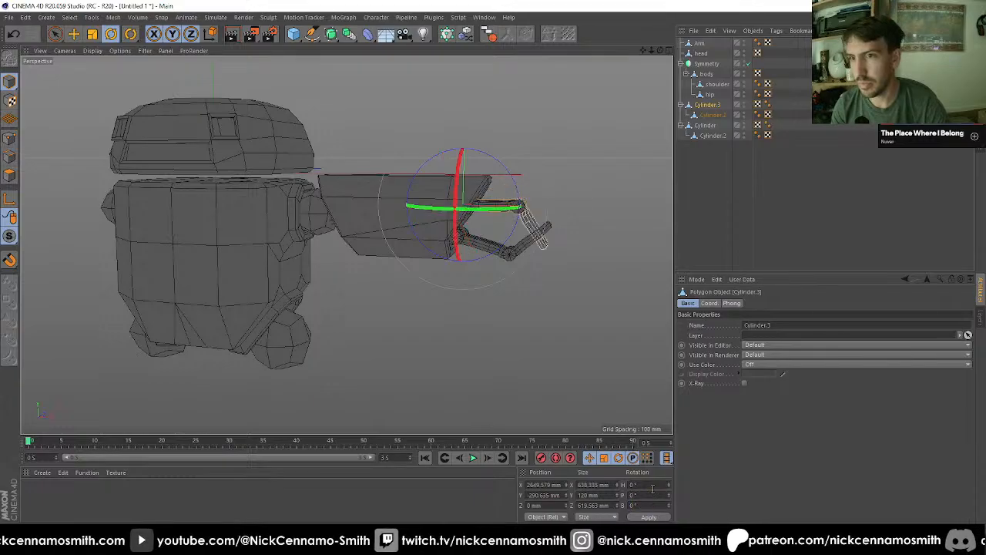
click(709, 114)
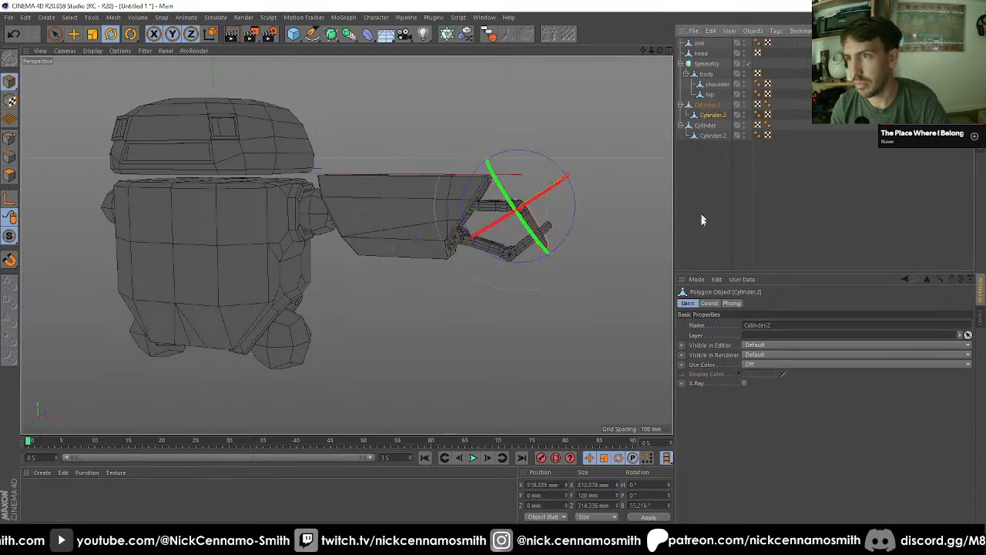
text(0)
key(Return)
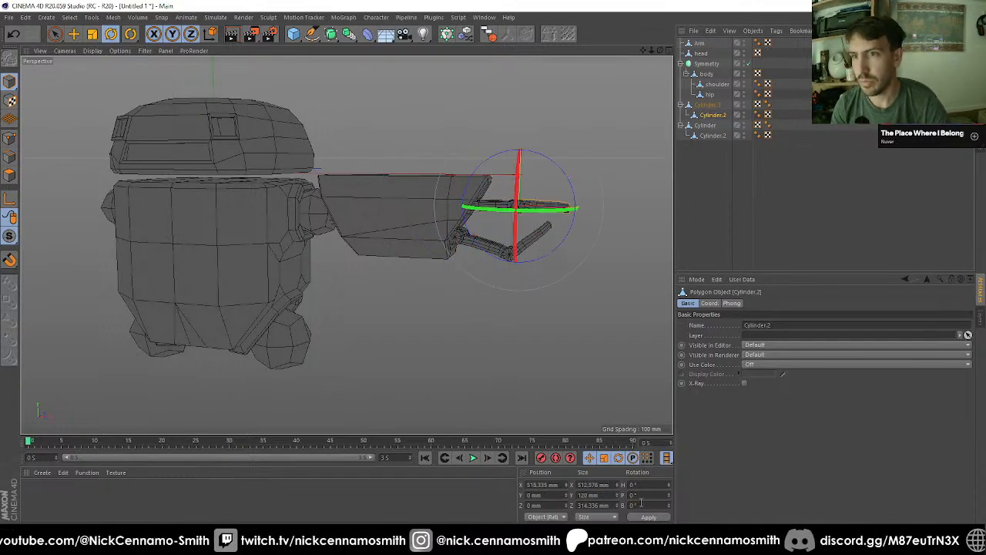
Step: Straighten the lower arm with heading 0°, pitch 180° and bank 0°, and set its outer segment's bank to 0°
click(703, 125)
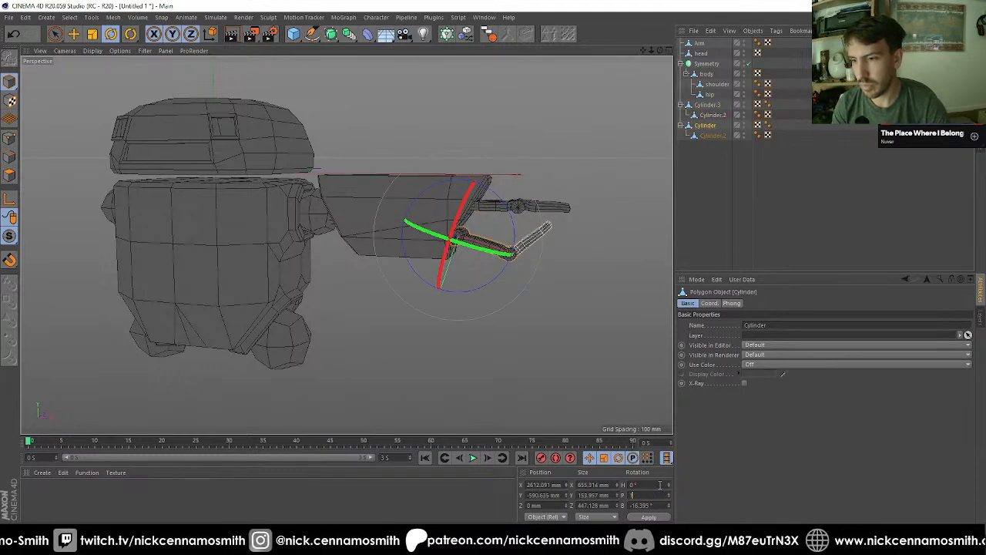
text(0)
key(Return)
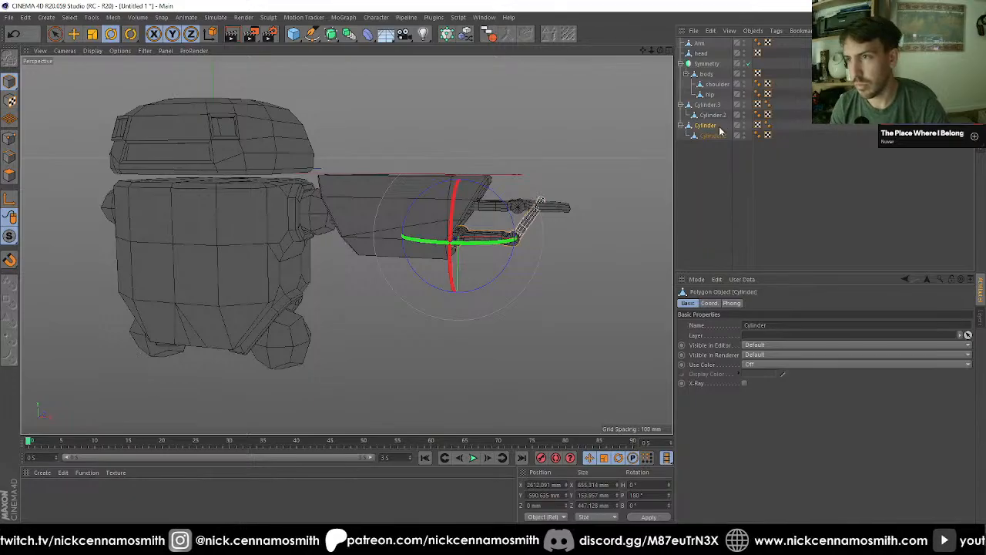
click(712, 136)
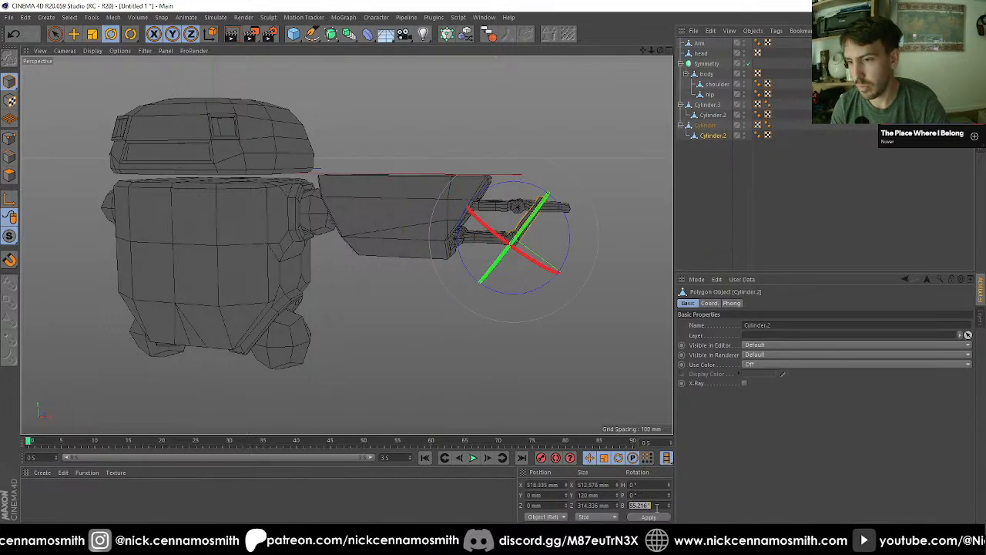
text(0)
key(Return)
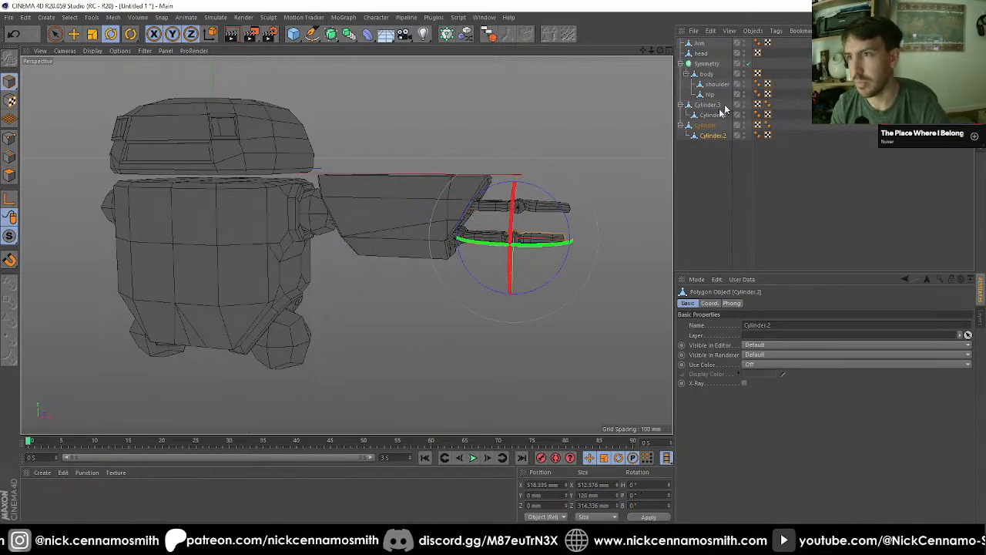
Step: With axis editing enabled, reset the pitch of the lower arm and its outer segment to 0°, keeping the geometry in place
click(704, 126)
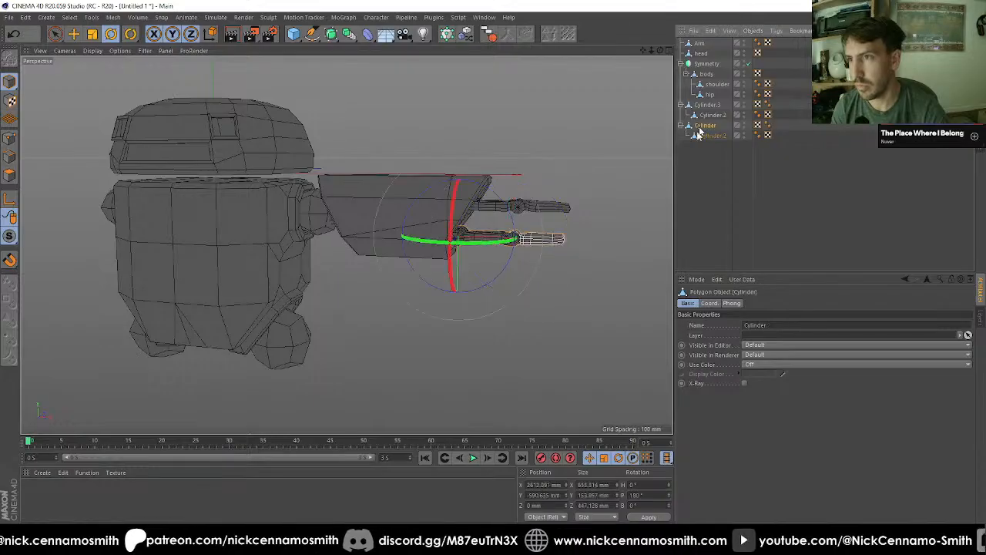
click(660, 496)
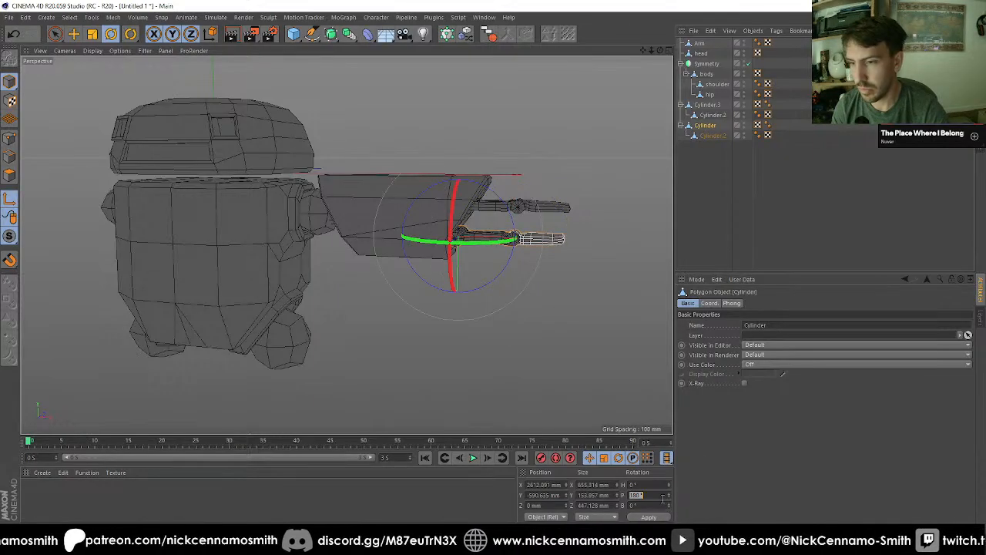
click(706, 137)
click(660, 493)
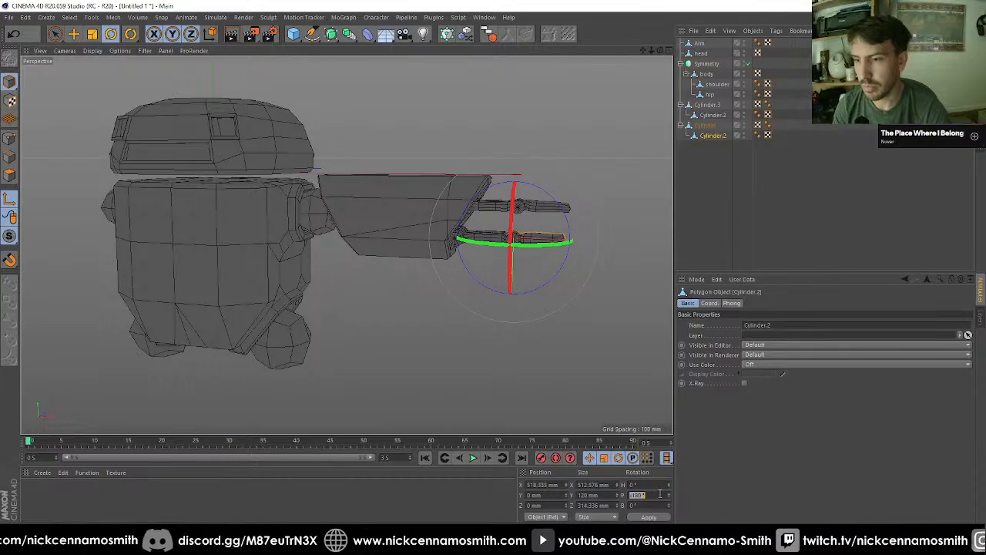
Step: Rename the upper arm's base segment Finger_Upper_1 and its child segment Finger_Upper_2
double_click(706, 105)
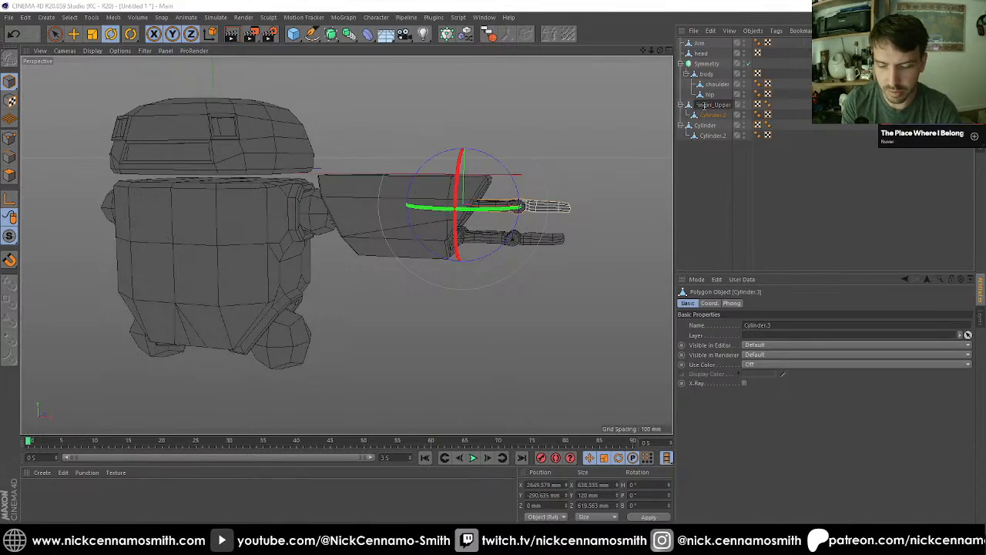
text(Finger_Upper_1)
key(Return)
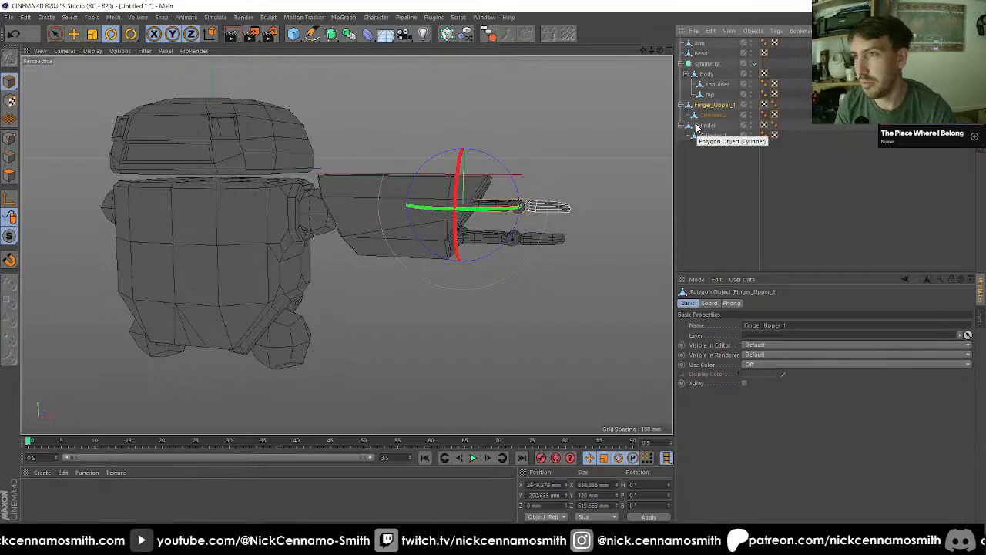
double_click(709, 115)
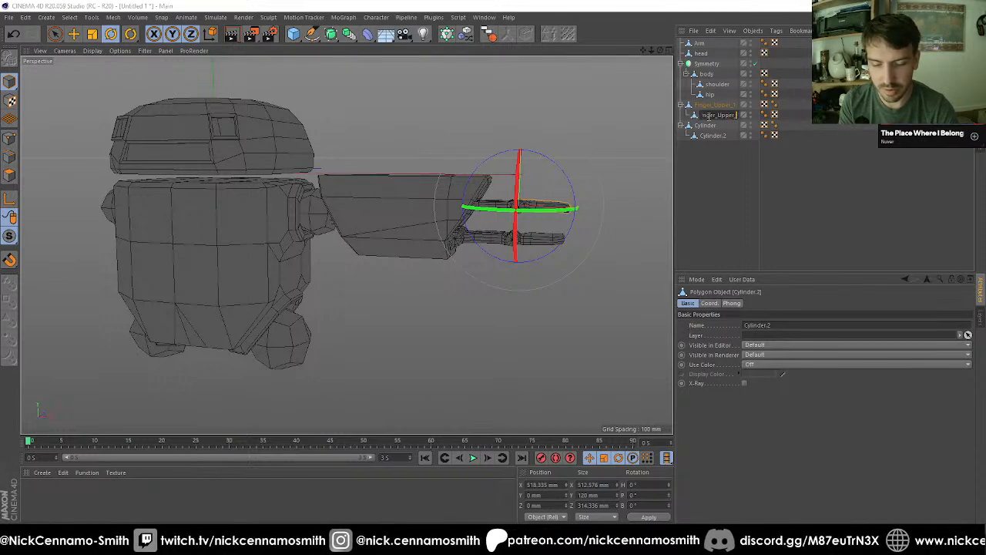
text(Finger_Upper_2)
key(Return)
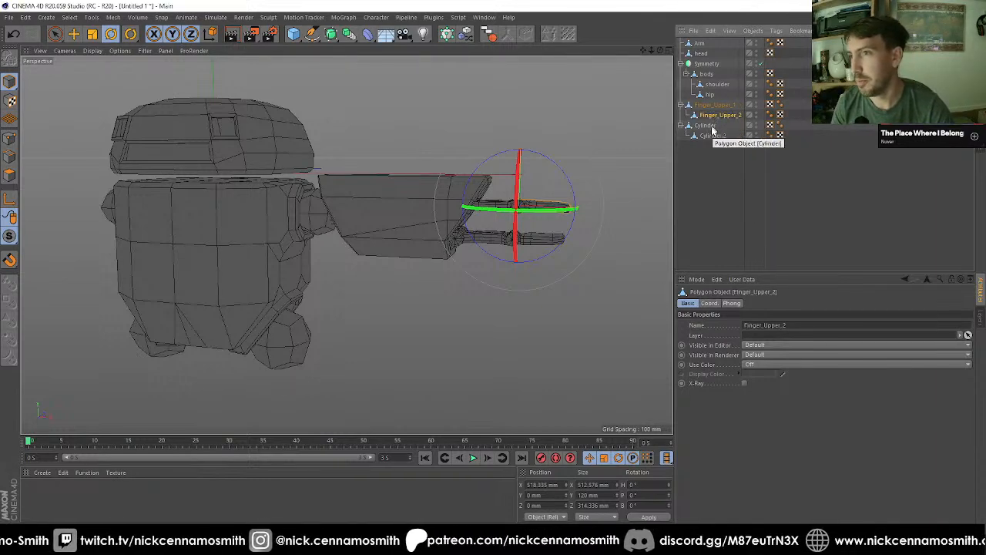
Step: Rename the lower arm's base segment Finger_Lower_1 and its child segment Finger_Lower_2
click(712, 135)
double_click(707, 125)
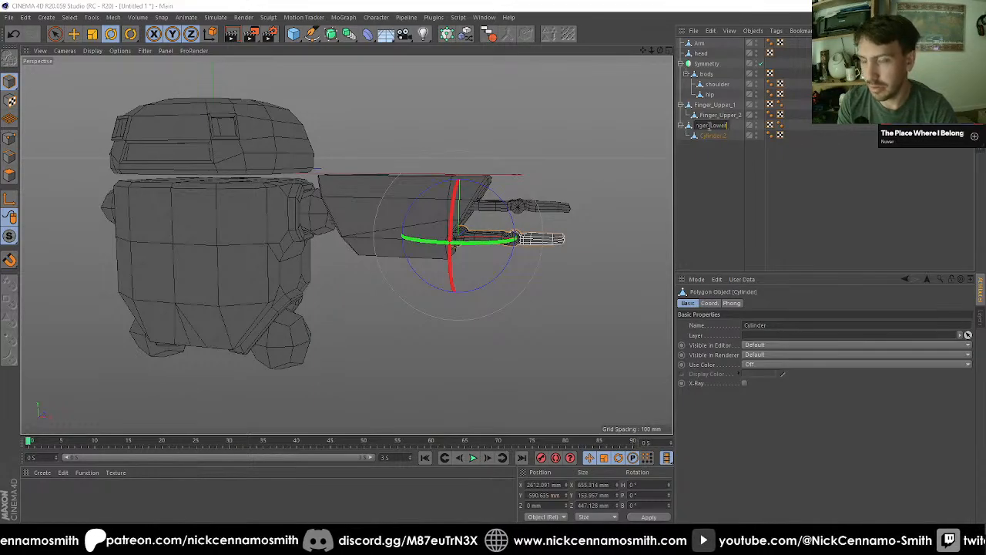
text(Finger_Lower_1)
key(Return)
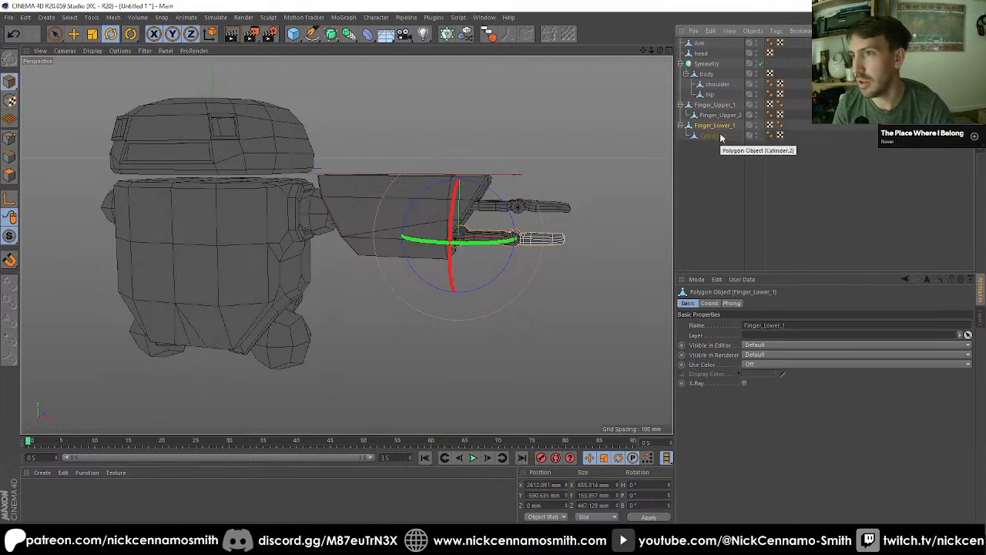
click(716, 137)
double_click(713, 136)
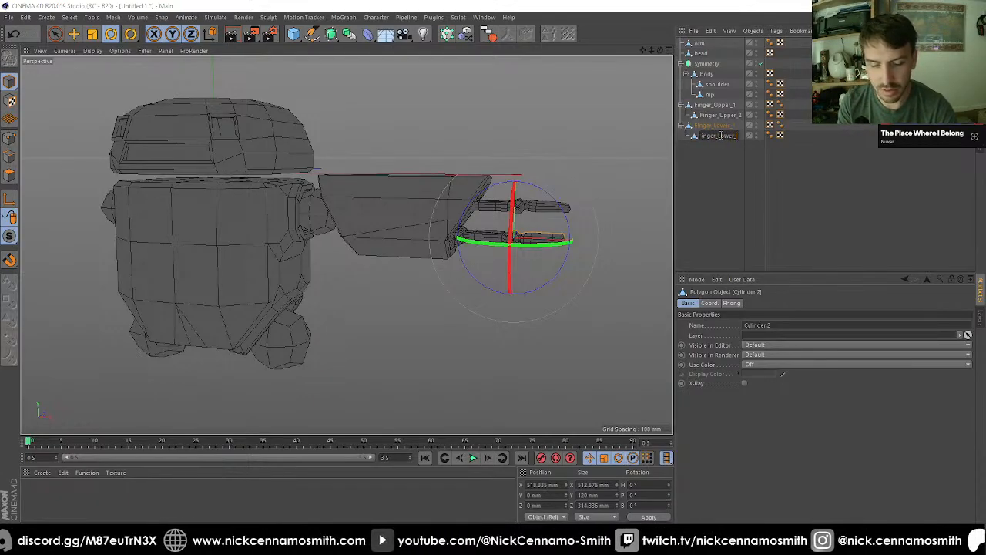
text(Finger_Lower_2)
key(Return)
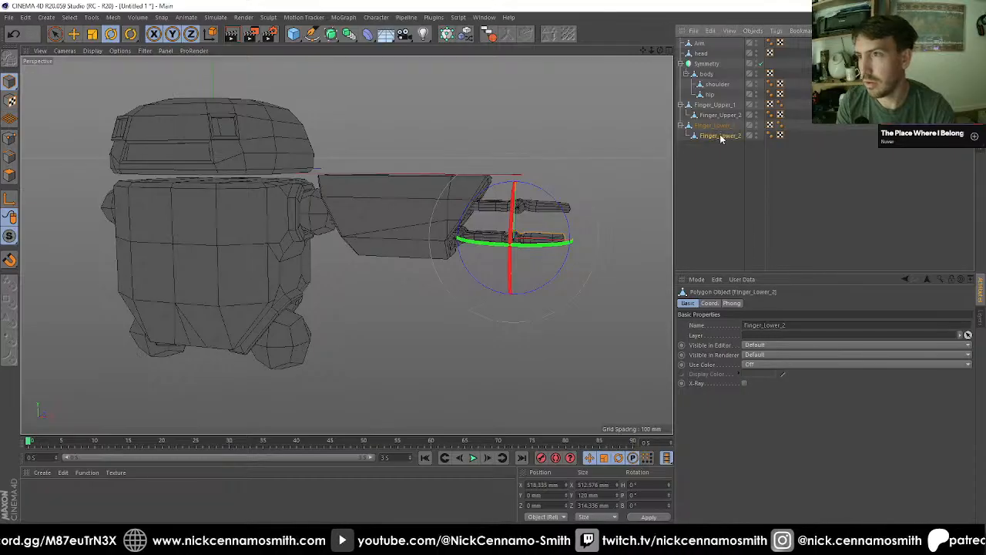
Step: Delete the Phong tags from the model's objects and collapse both finger hierarchies
click(773, 136)
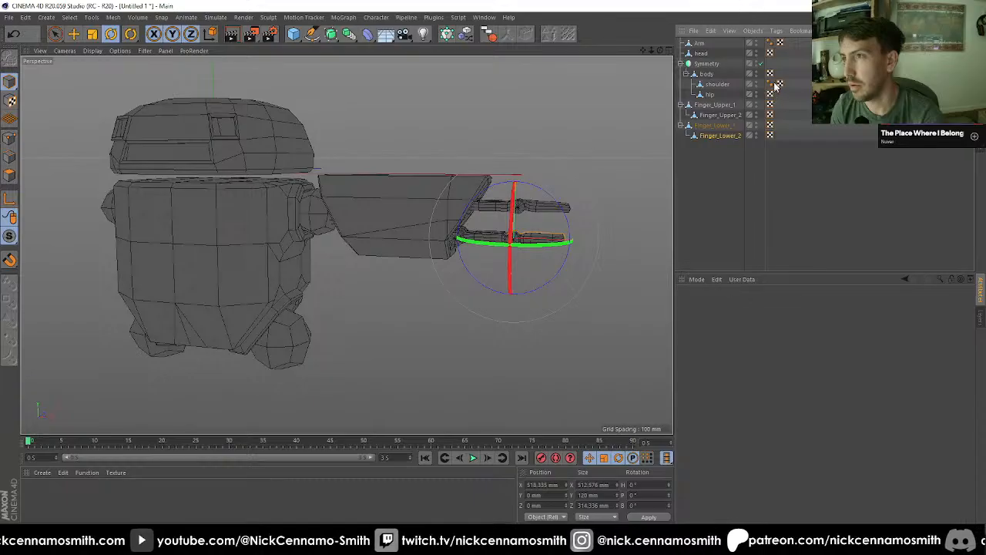
click(680, 126)
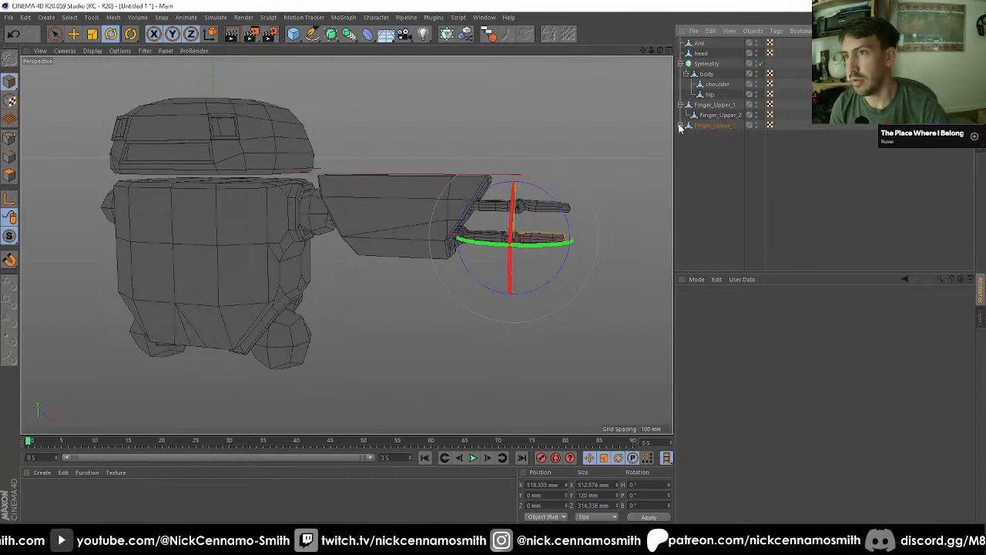
click(681, 105)
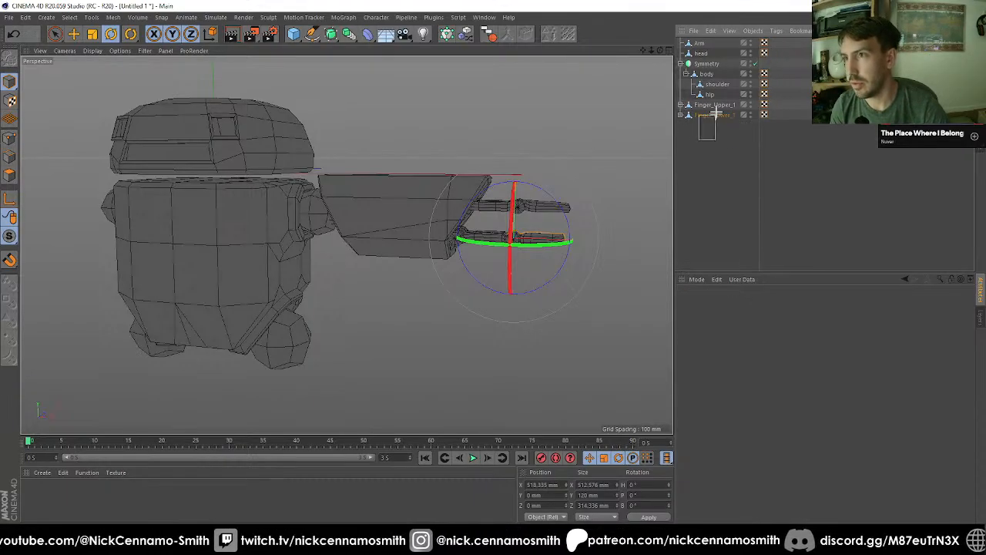
Step: Parent Finger_Upper_1 and Finger_Lower_1 to Arm, and nest Arm under shoulder inside the Symmetry hierarchy
drag(721, 102, 723, 107)
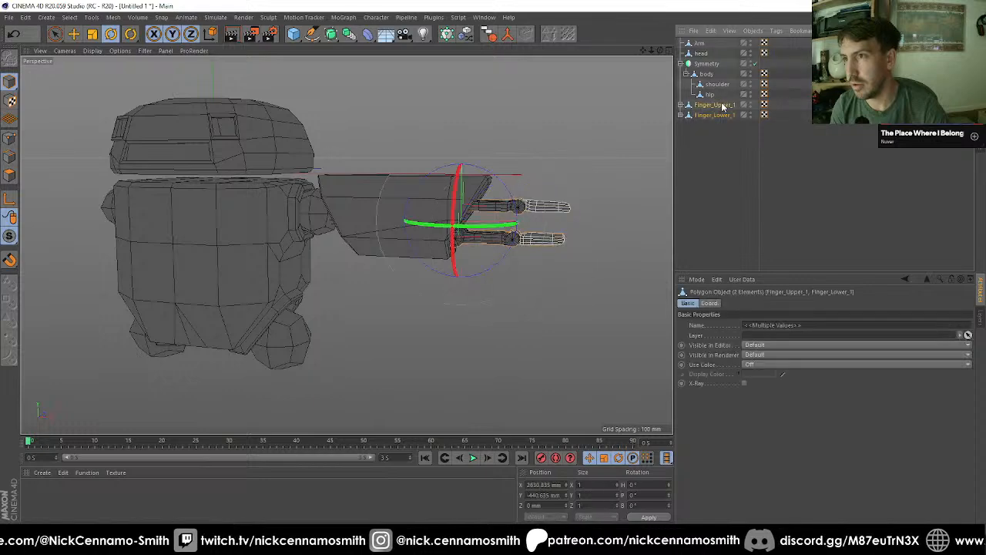
drag(710, 46, 700, 46)
click(681, 44)
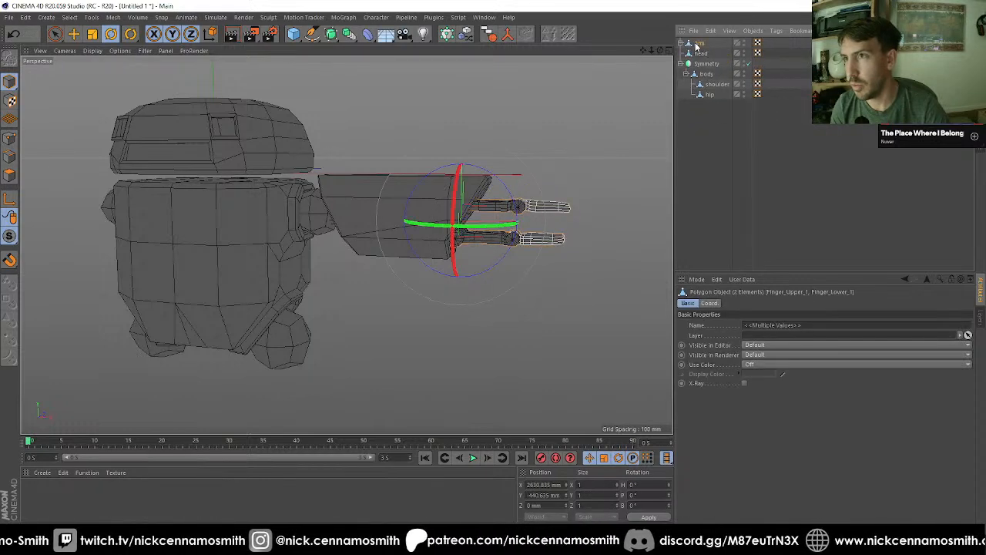
drag(710, 85, 711, 86)
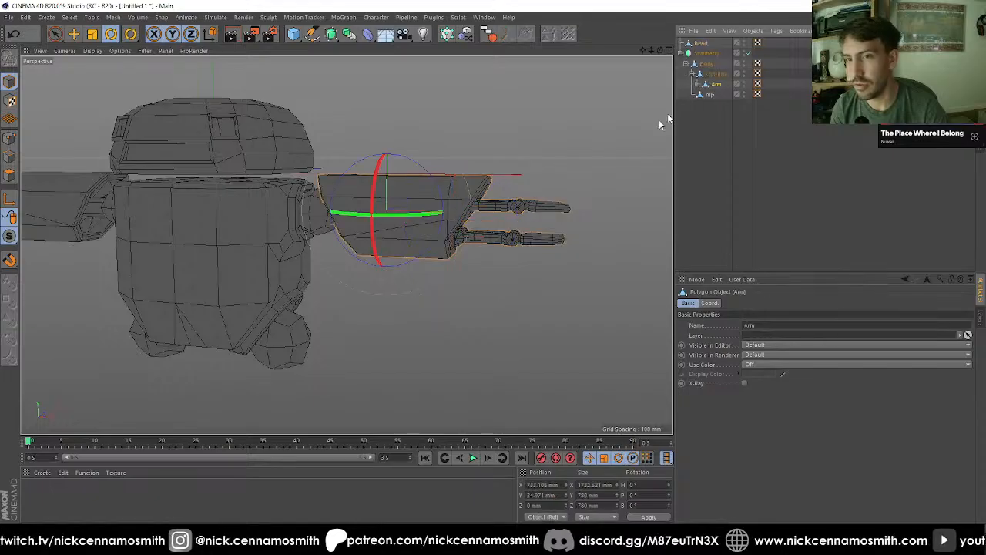
Step: Test the mirrored arms by rotating the shoulder object, and undo the test rotations
alt+right_drag(616, 173, 489, 212)
alt+drag(488, 213, 566, 223)
click(716, 172)
alt+drag(479, 171, 454, 225)
click(455, 225)
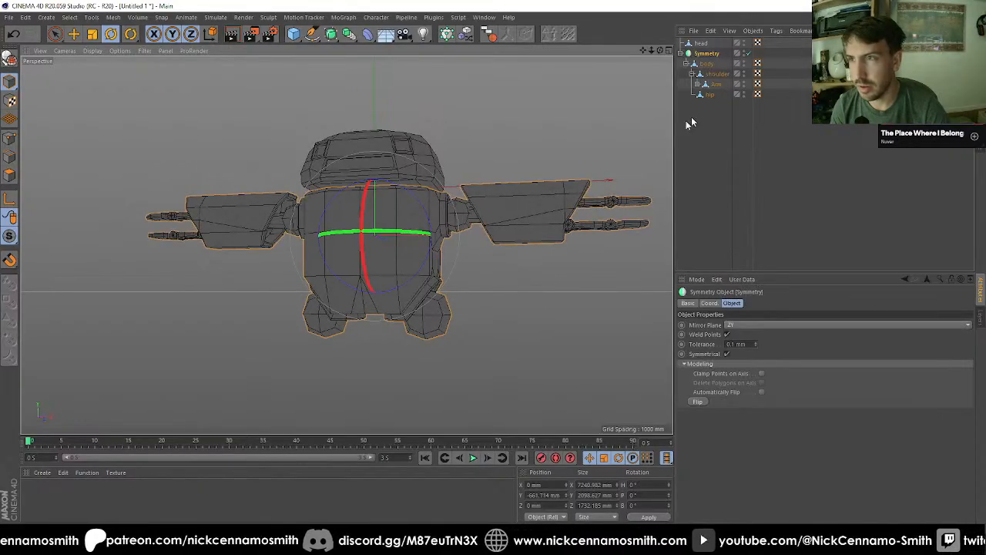
click(721, 74)
key(r)
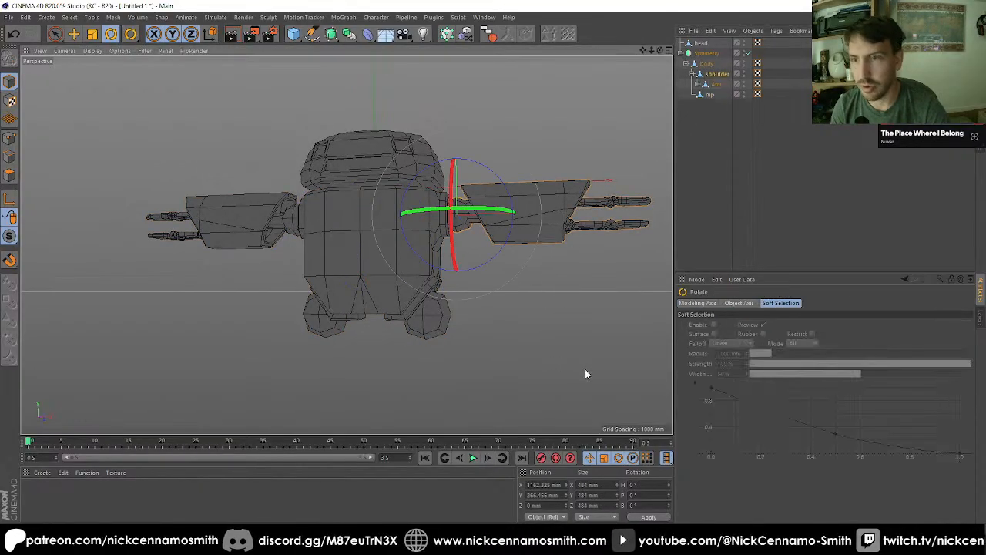
drag(586, 372, 441, 307)
key(ctrl+z)
key(ctrl+z)
key(ctrl+z)
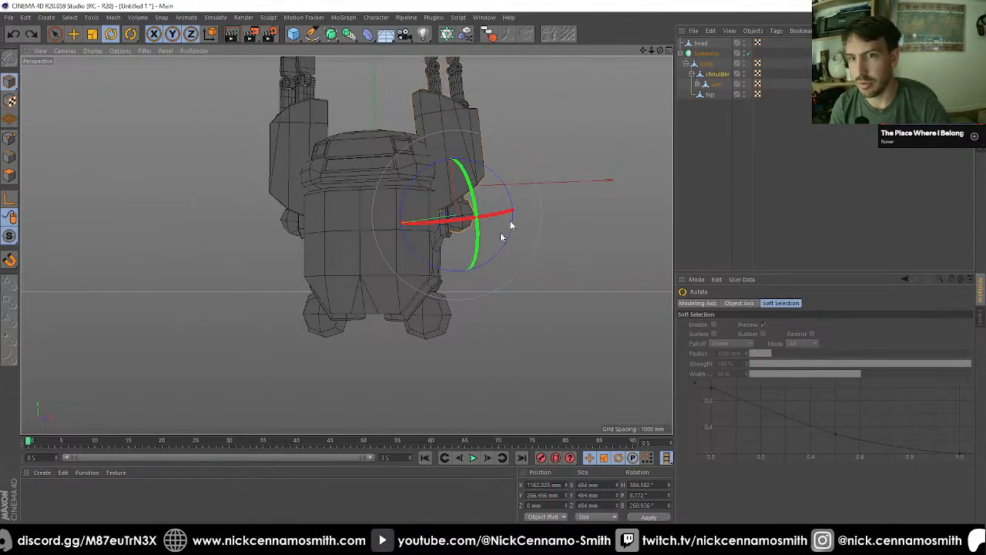
Step: Try posing the shoulder downward and forward and rotating Arm on its own axis, and undo the latest rotations
drag(594, 200, 429, 188)
mouse_move(480, 270)
alt+mouse_down()
mouse_move(522, 218)
mouse_move(421, 260)
mouse_move(502, 281)
mouse_move(446, 255)
mouse_move(467, 344)
mouse_move(486, 287)
mouse_move(433, 176)
mouse_move(468, 193)
mouse_move(434, 191)
mouse_move(473, 191)
mouse_move(481, 231)
mouse_move(473, 213)
mouse_move(480, 222)
mouse_move(392, 208)
mouse_move(423, 182)
mouse_move(418, 208)
mouse_move(420, 137)
mouse_move(458, 255)
mouse_move(486, 265)
alt+mouse_up()
drag(444, 186, 394, 116)
click(717, 86)
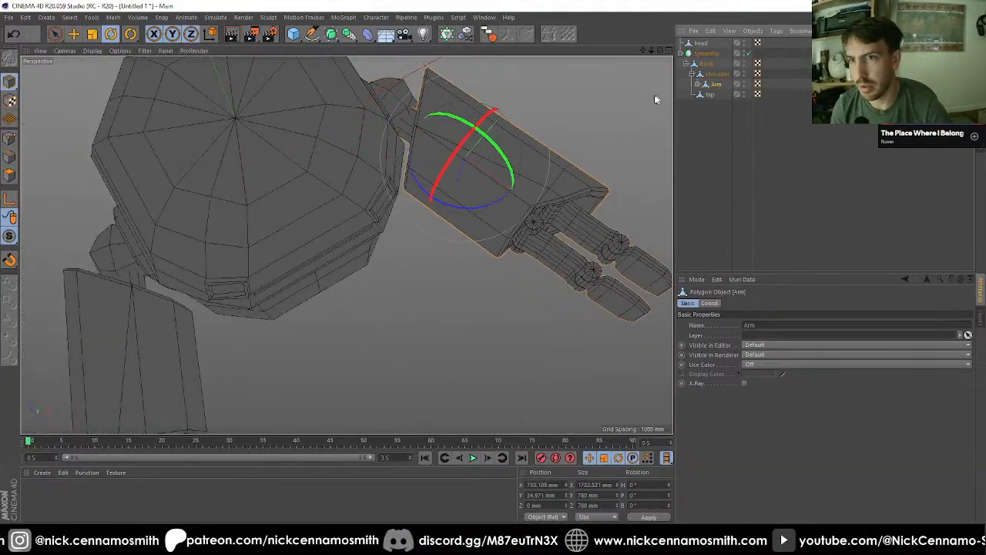
drag(473, 205, 486, 245)
key(ctrl+z)
key(ctrl+z)
key(ctrl+z)
key(ctrl+z)
key(ctrl+z)
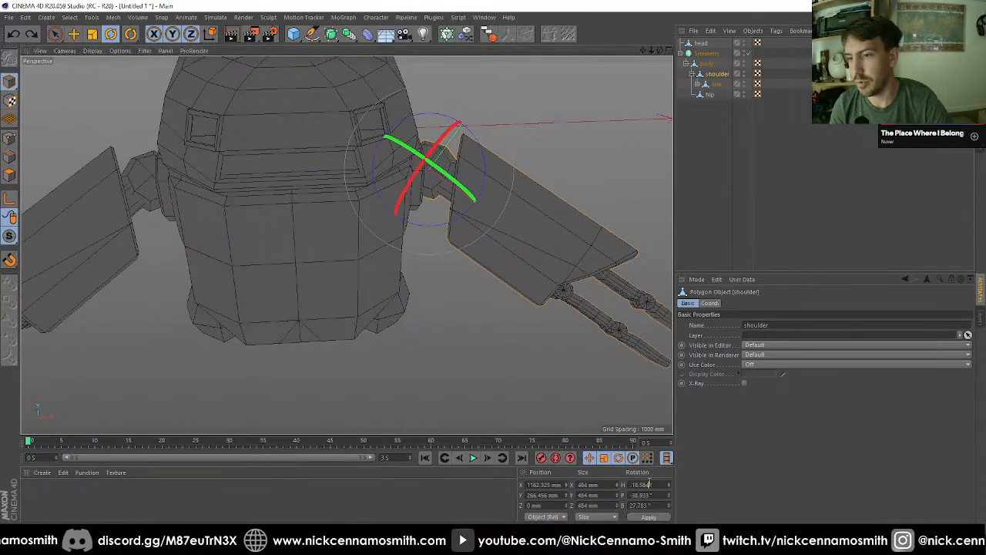
Step: Reset the shoulder's heading, pitch and bank to 0°
text(0)
key(Tab)
text(0)
key(Tab)
text(0)
key(Return)
Step: Loop-select the side faces of Arm's octagonal connector and split them into a separate object
alt+drag(529, 205, 502, 290)
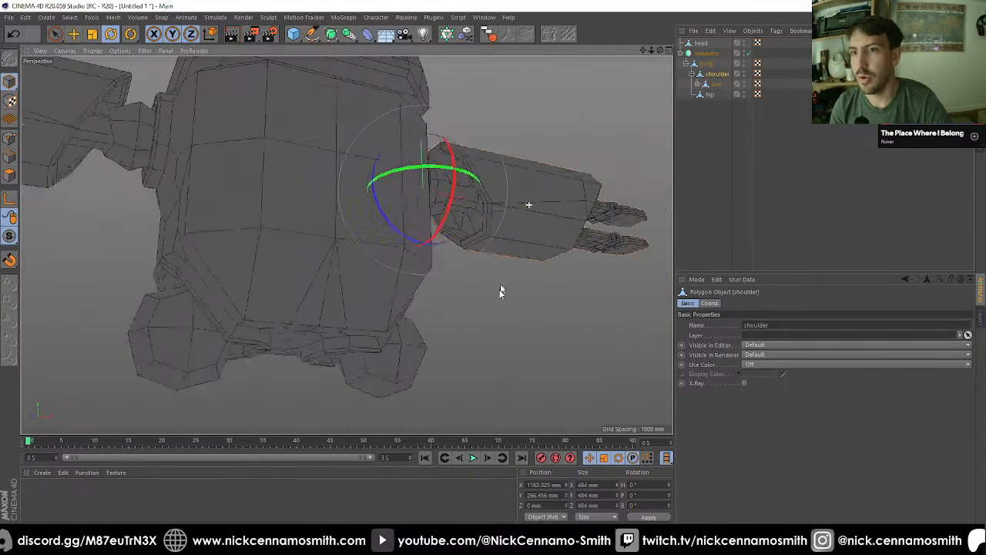
scroll(486, 275, up, 4)
scroll(471, 149, up, 3)
alt+drag(471, 148, 400, 198)
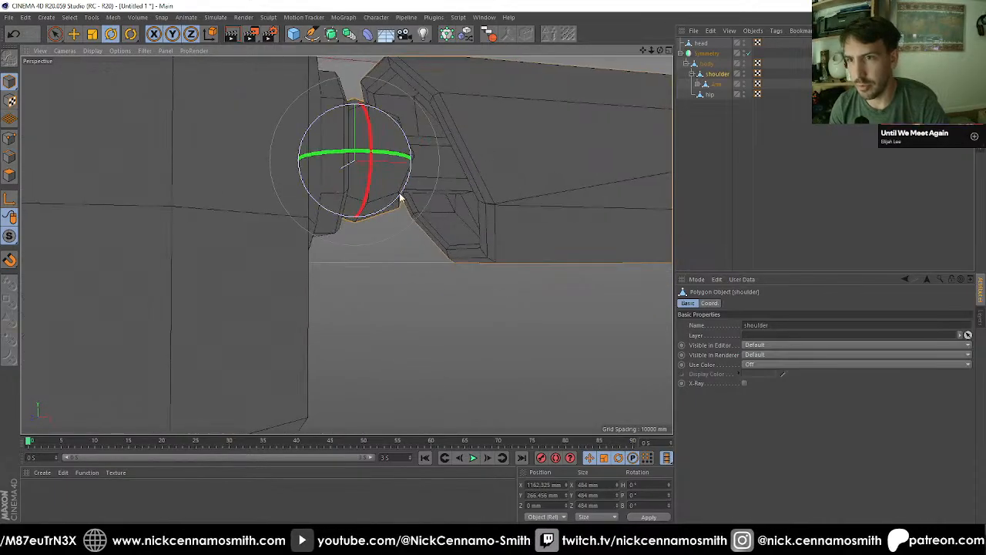
click(448, 179)
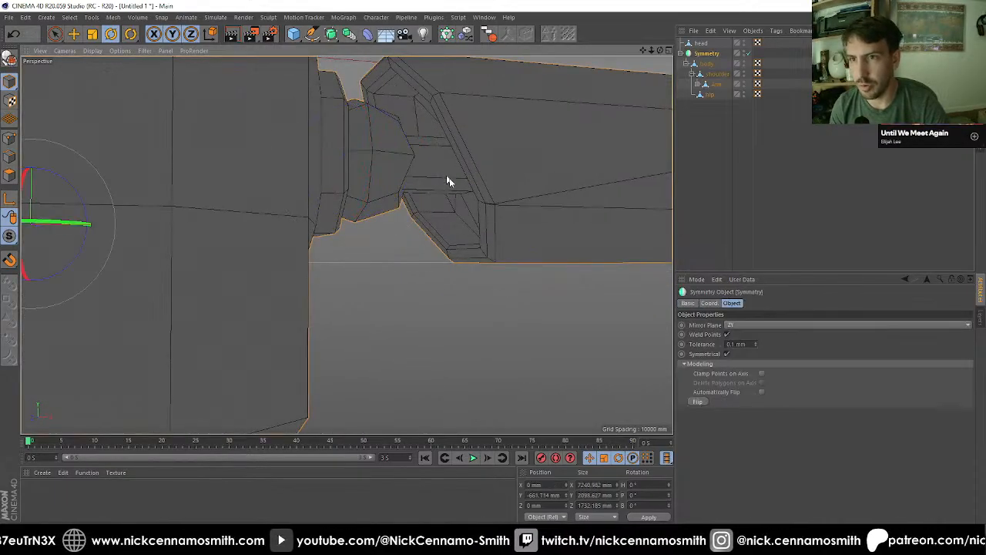
click(718, 86)
alt+drag(522, 146, 411, 181)
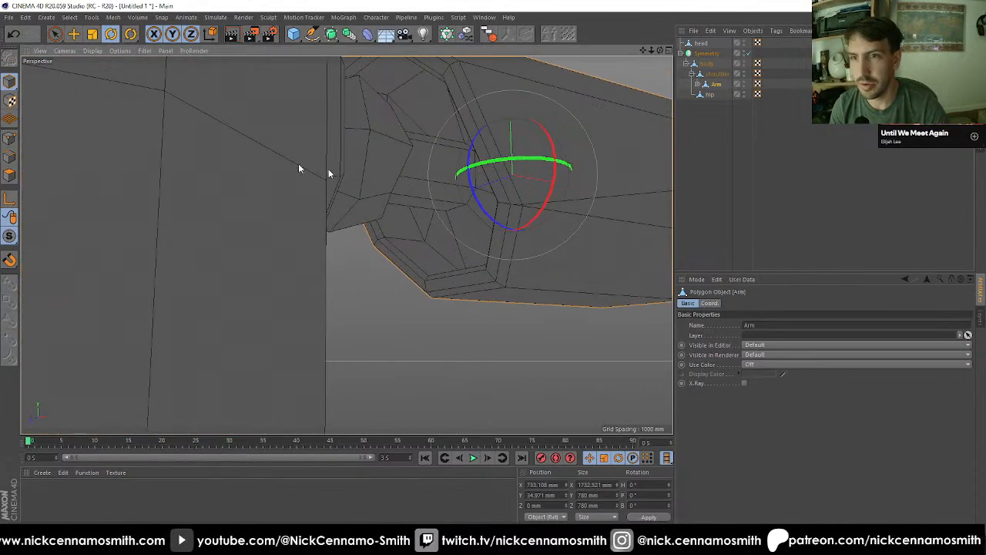
click(6, 179)
alt+drag(436, 225, 451, 197)
key(u)
key(l)
click(465, 180)
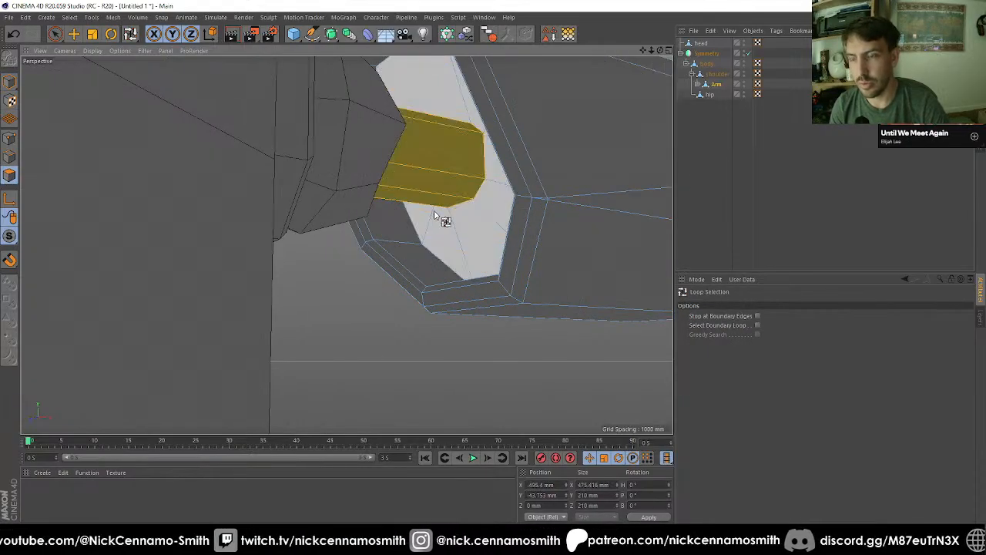
key(u)
key(p)
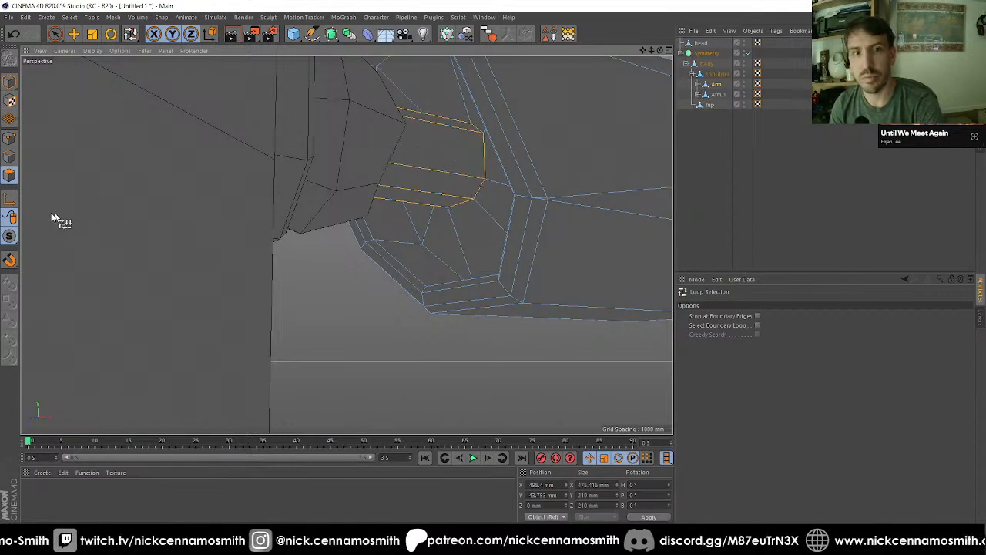
Step: Isolate Arm in solo view and delete the connector's side faces and its leftover end cap
drag(10, 237, 61, 268)
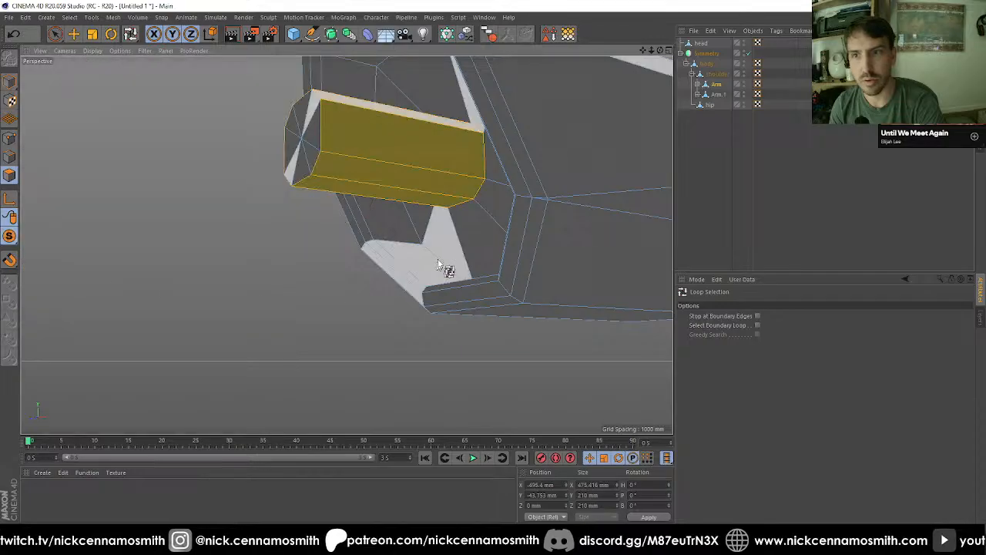
key(v)
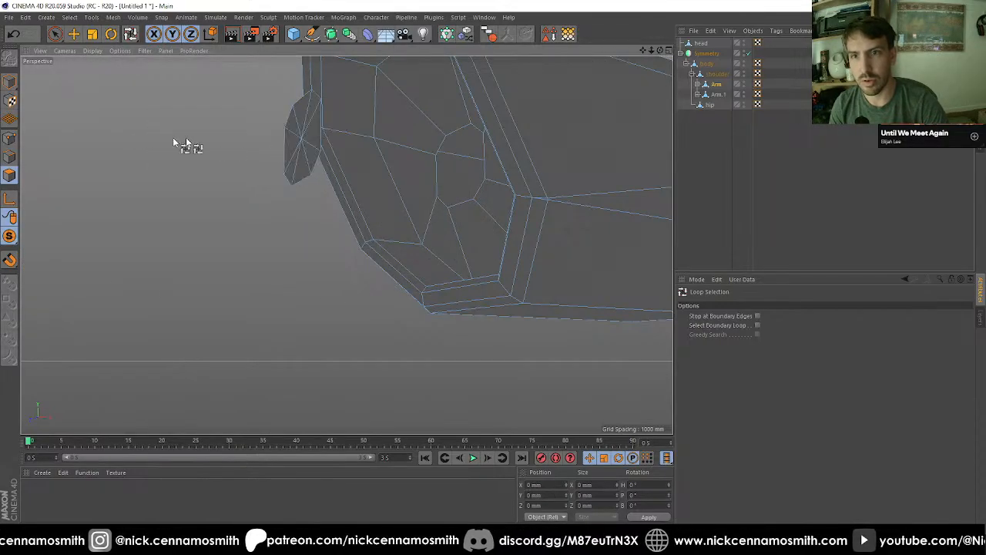
key(space)
mouse_move(289, 140)
mouse_down()
mouse_move(303, 135)
mouse_move(301, 150)
mouse_up()
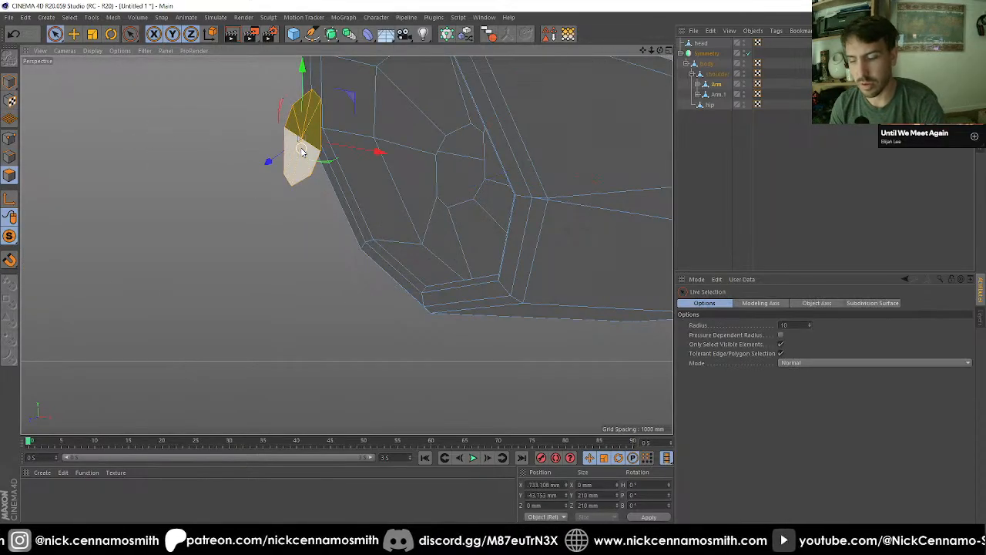
key(Delete)
Step: Close the octagonal hole in Arm's recessed end with Close Polygon Hole
alt+drag(447, 196, 489, 205)
key(m)
key(d)
click(549, 265)
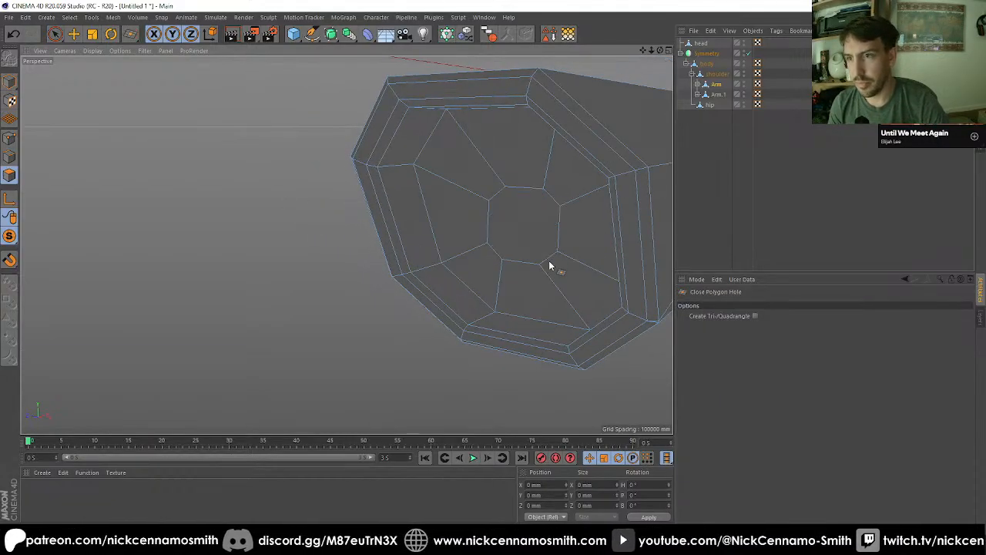
Step: Inset the new octagonal face on Arm by 15 mm and weld its points into the centre
key(space)
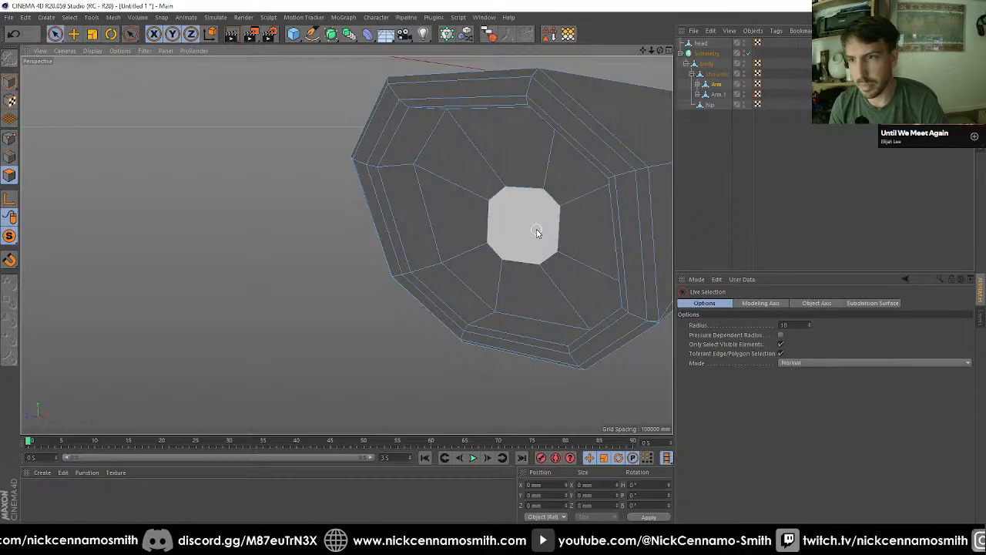
click(532, 229)
key(i)
drag(623, 248, 619, 248)
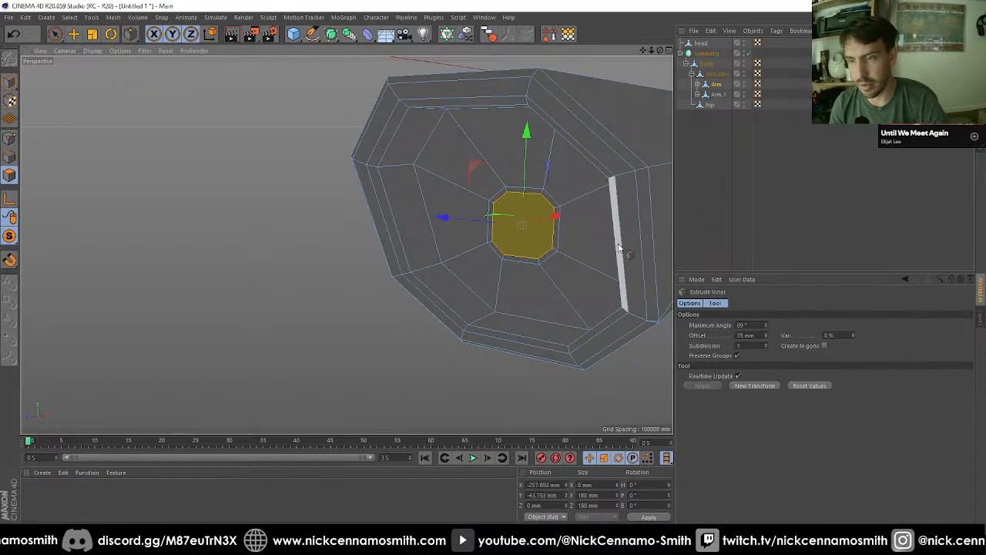
key(m)
key(q)
click(540, 219)
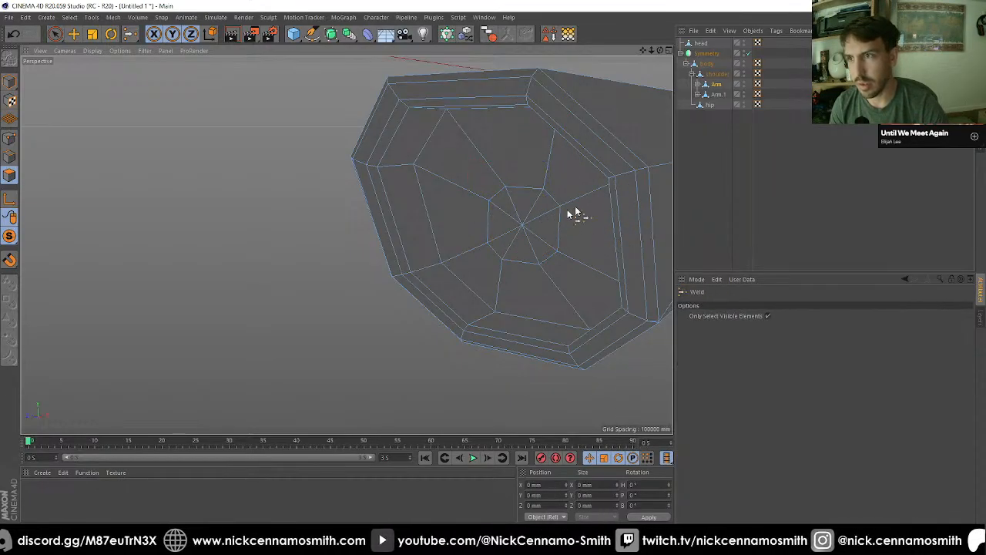
Step: Delete the duplicate Finger_Upper_1 and Finger_Lower_1 objects nested under Arm.1
click(698, 94)
click(723, 105)
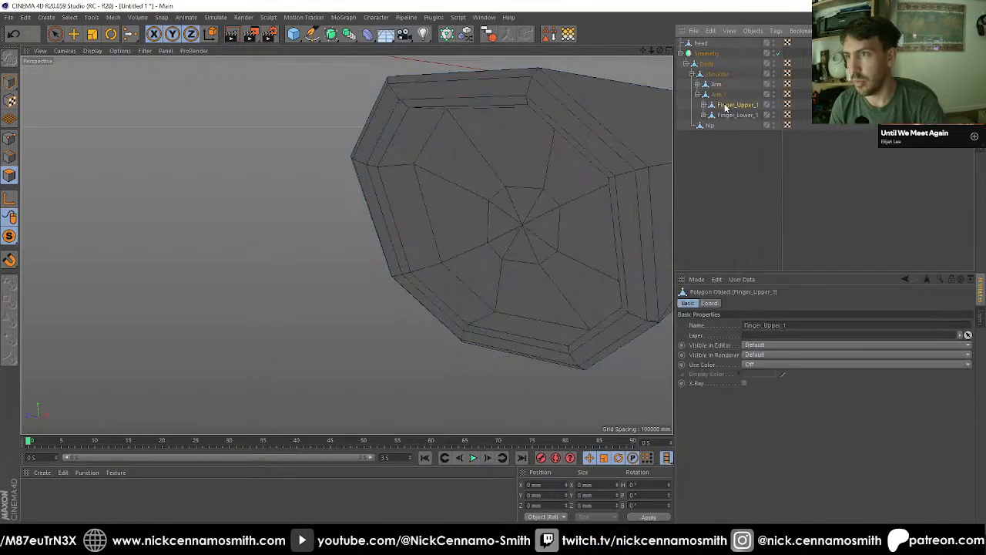
key(Delete)
click(724, 106)
key(Delete)
Step: Turn off the solo view of Arm and isolate Arm.1 instead
click(717, 95)
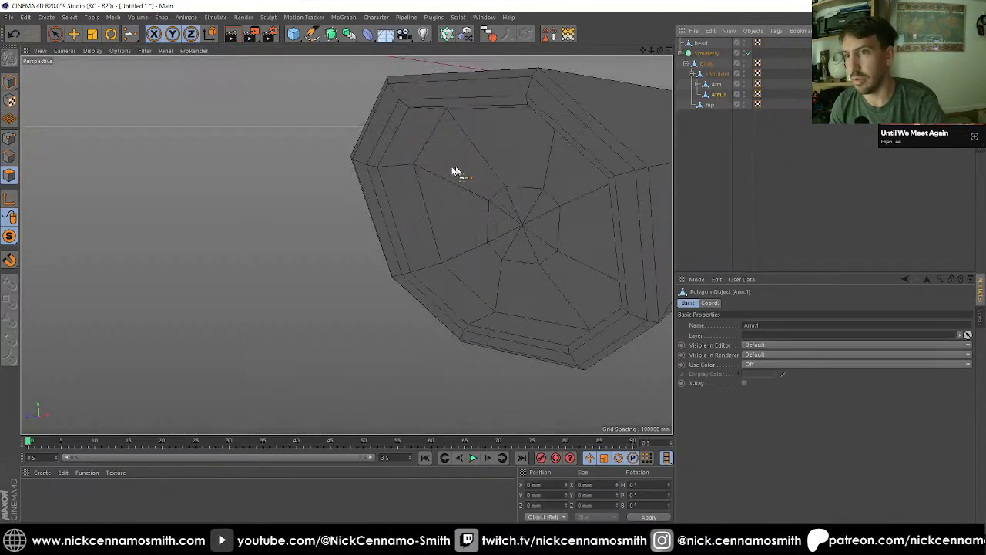
scroll(454, 173, down, 4)
scroll(516, 179, down, 3)
alt+drag(537, 192, 226, 182)
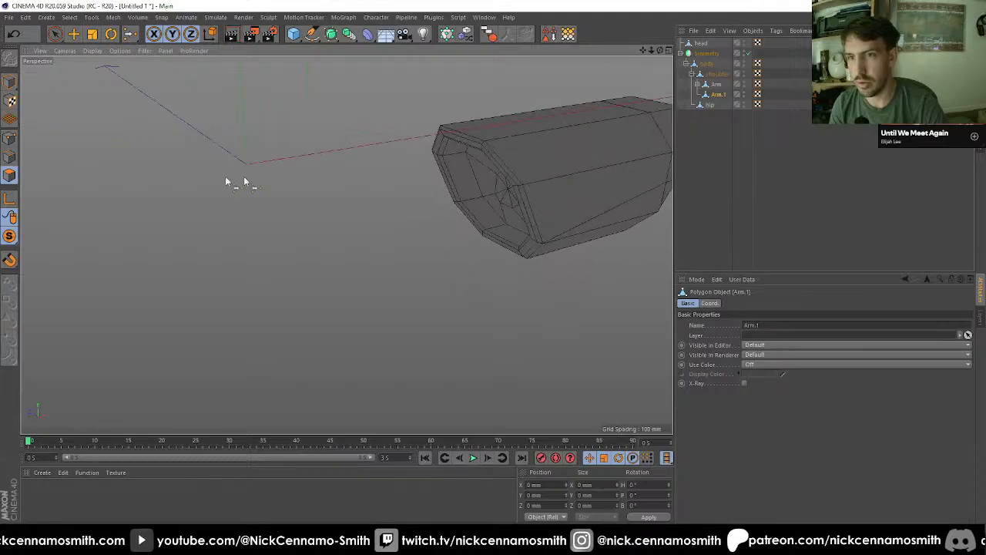
drag(15, 237, 53, 254)
alt+drag(486, 213, 301, 221)
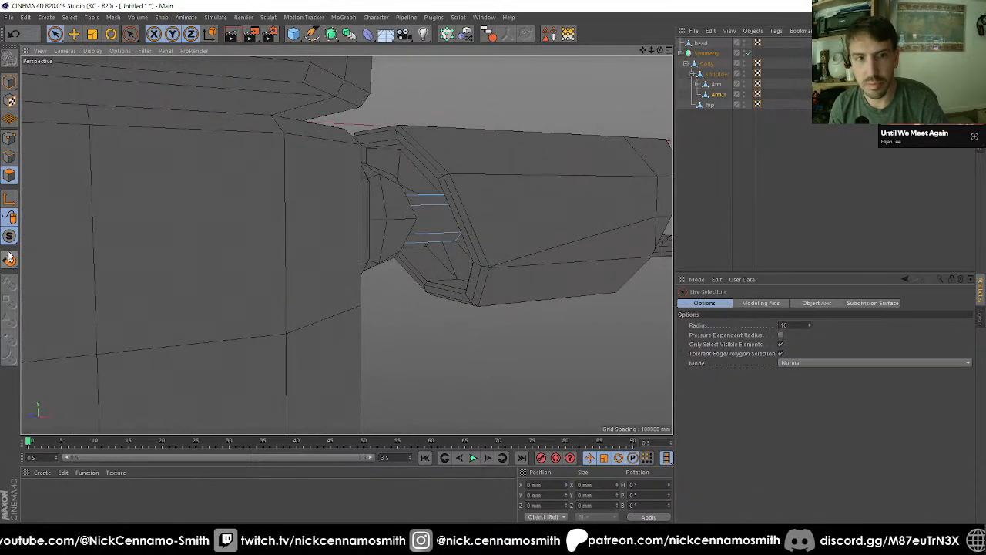
drag(10, 237, 51, 269)
Step: Close the polygon holes at both ends of the Arm.1 connector
click(409, 236)
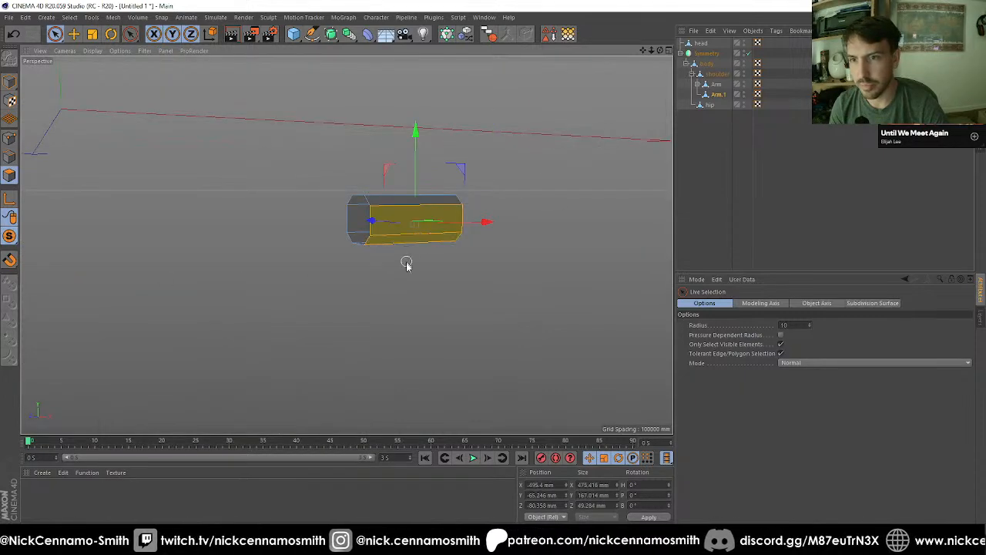
alt+drag(407, 264, 275, 273)
key(m)
key(d)
click(493, 279)
click(344, 255)
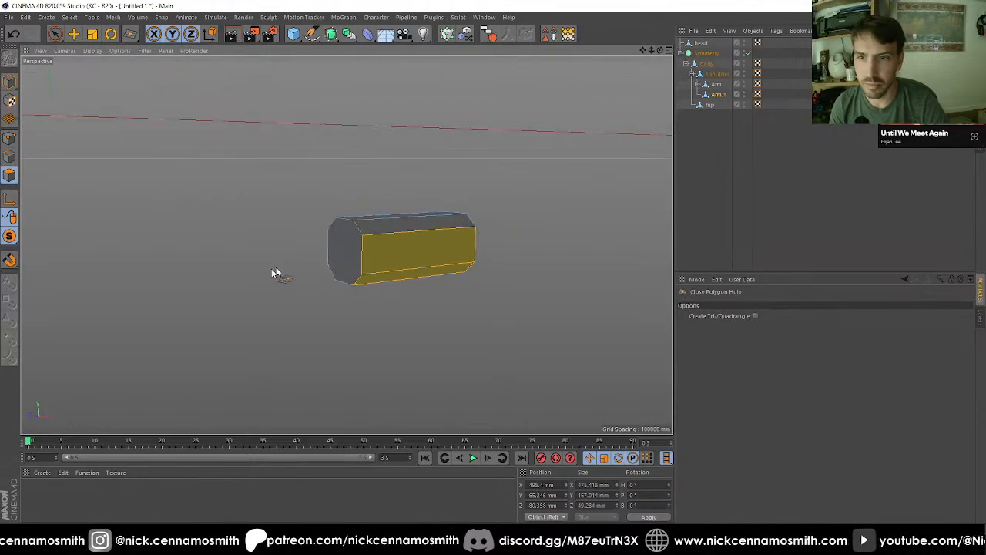
Step: Select both end caps of the Arm.1 connector and inset them by 9 mm
key(space)
click(348, 252)
alt+drag(349, 252, 575, 302)
shift+click(495, 292)
key(i)
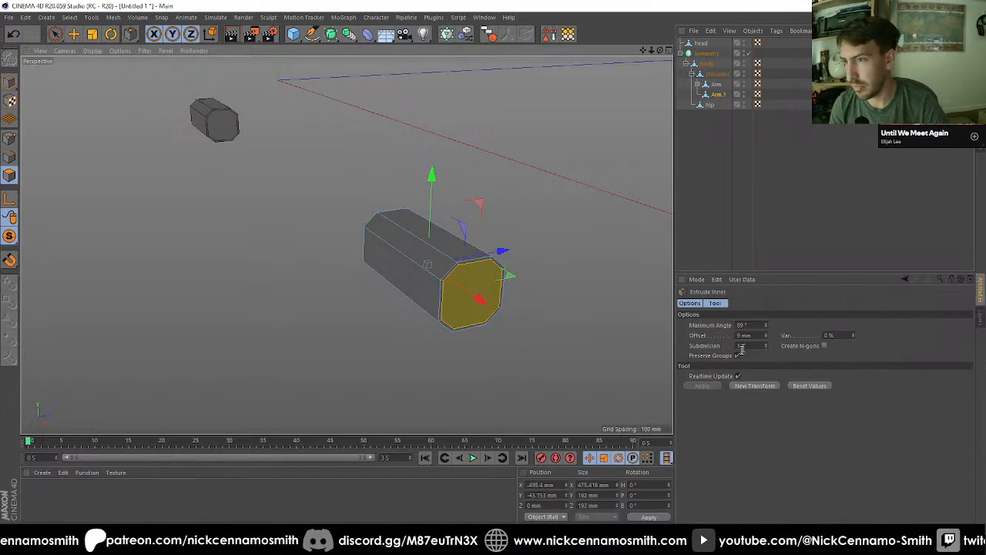
Step: Weld the inset points of one connector end cap into its centre
key(m)
key(q)
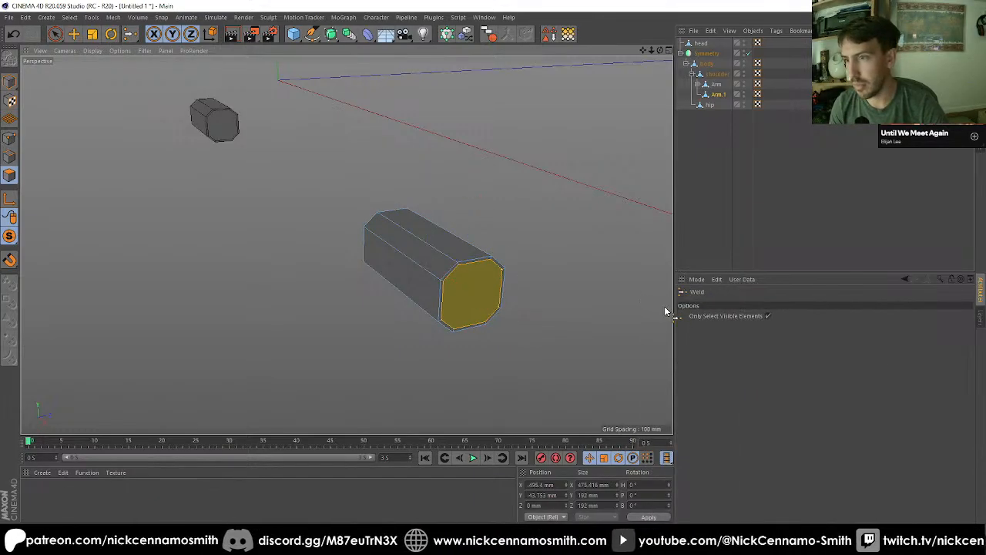
key(9)
click(472, 287)
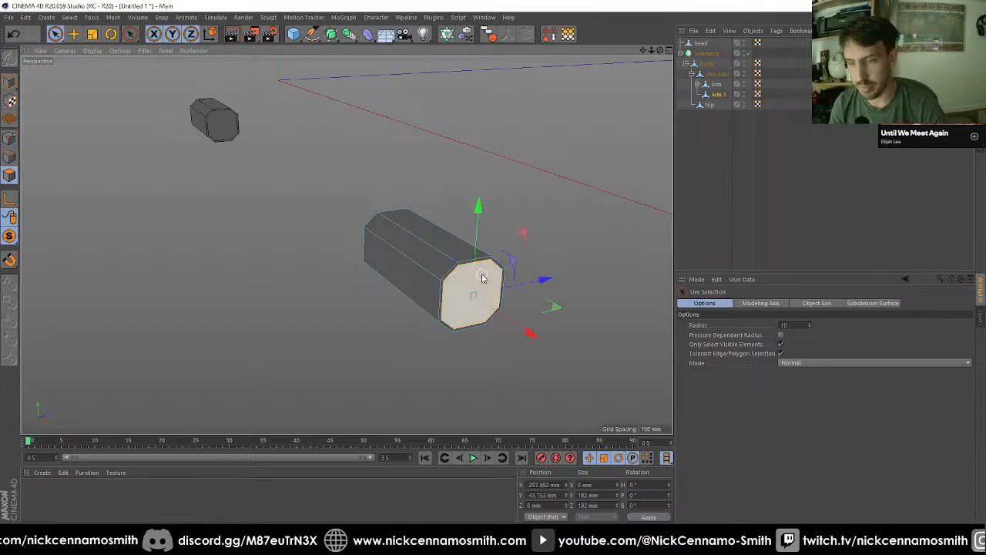
key(m)
key(q)
click(542, 285)
Step: Weld the opposite connector end cap's inset points into its centre and turn off solo view
alt+drag(541, 285, 330, 263)
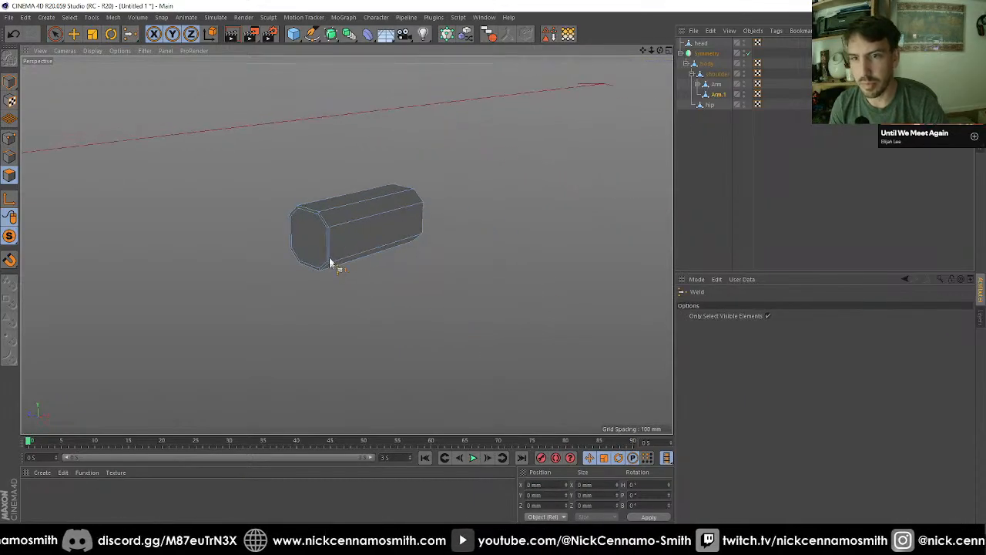
key(9)
click(319, 244)
key(m)
key(q)
click(477, 311)
key(9)
alt+drag(381, 282, 262, 180)
click(10, 82)
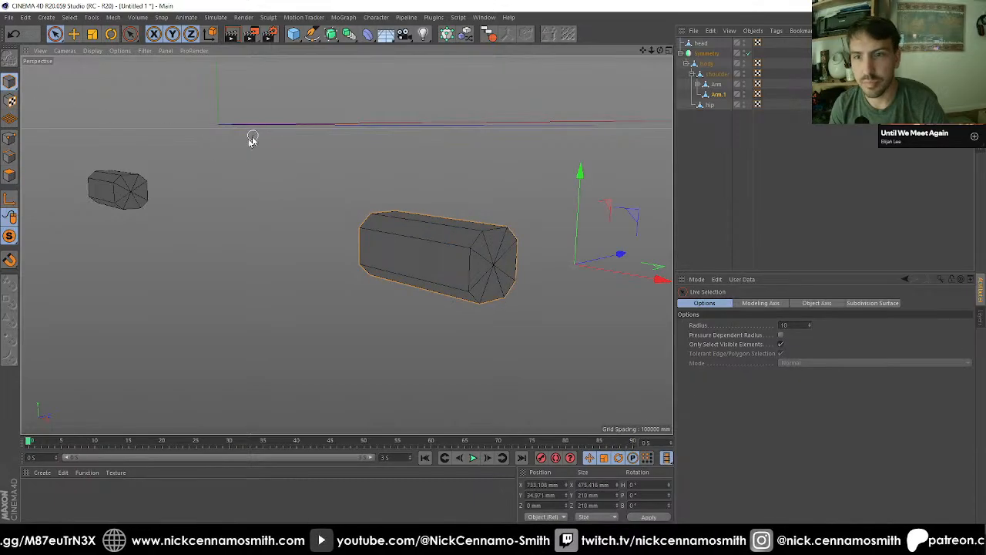
click(10, 236)
click(73, 246)
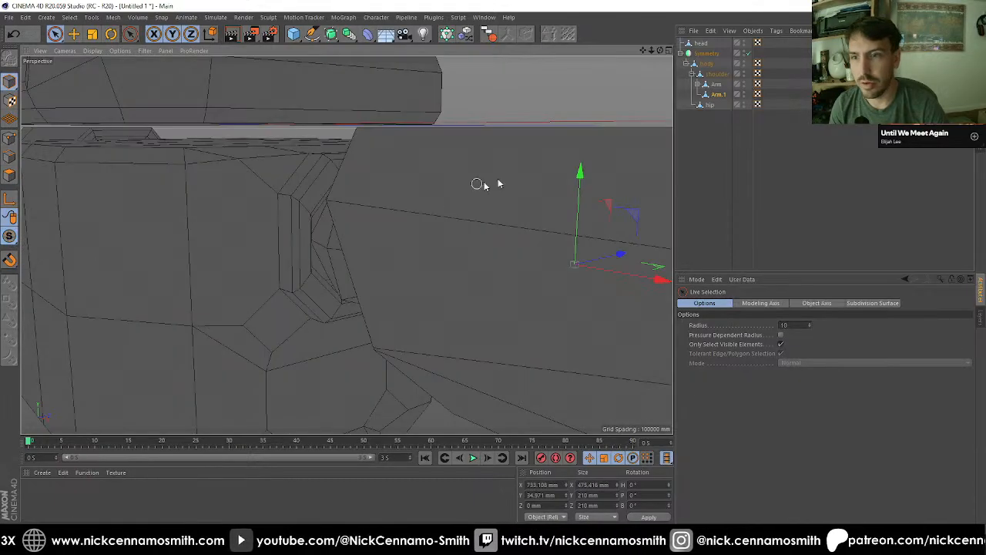
Step: Place Arm.1 above Arm under shoulder, rename it Forearm, and nest Arm under it
click(715, 95)
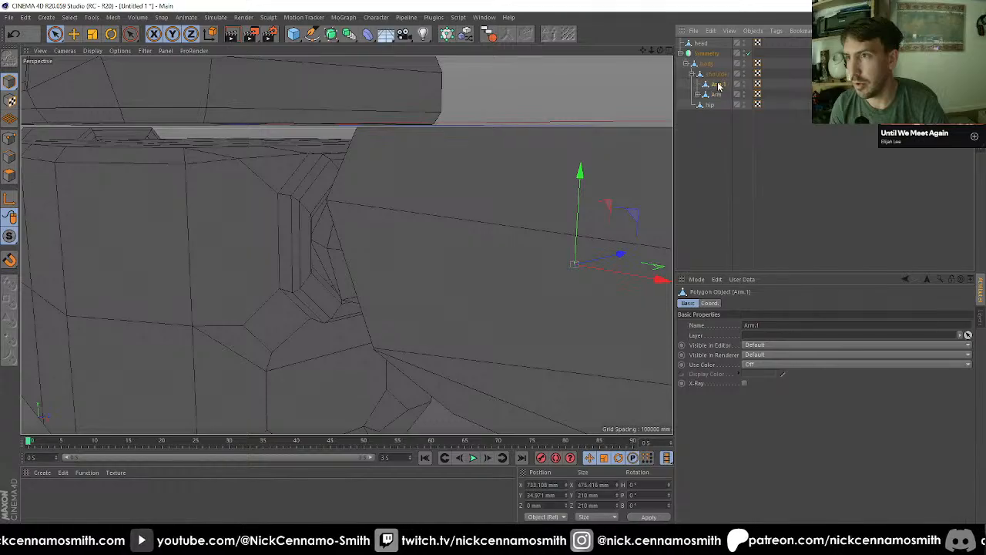
double_click(718, 84)
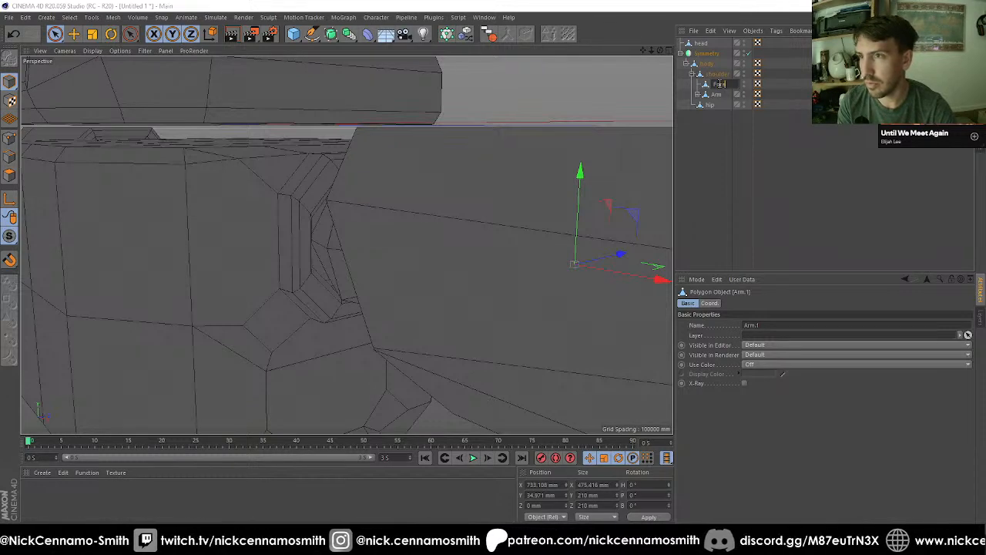
text(Fore)
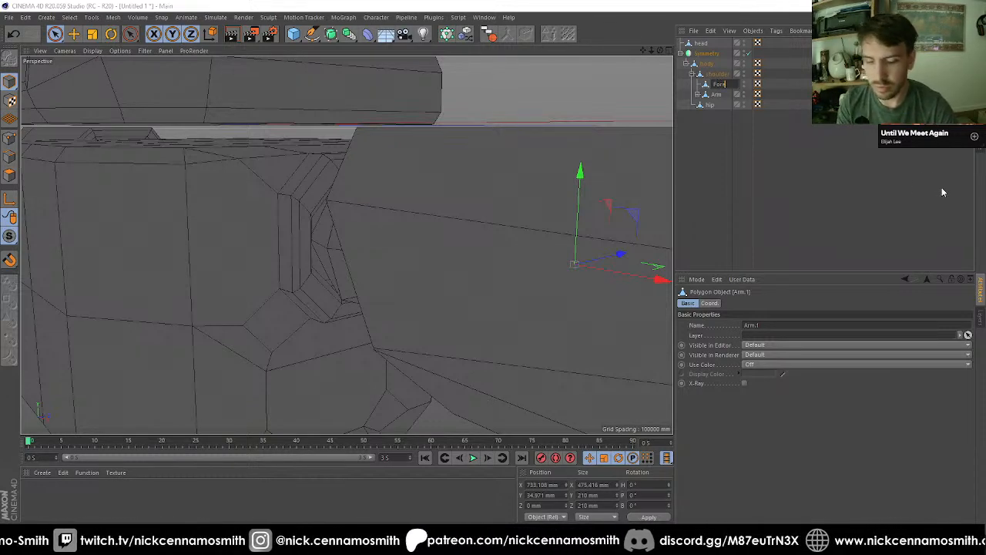
text(arm)
key(Return)
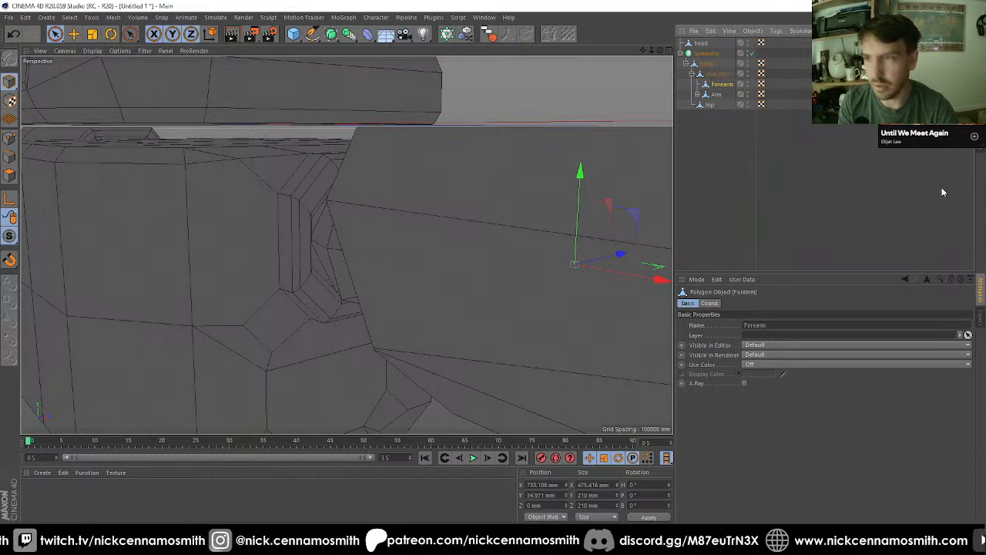
drag(727, 88, 724, 87)
click(723, 86)
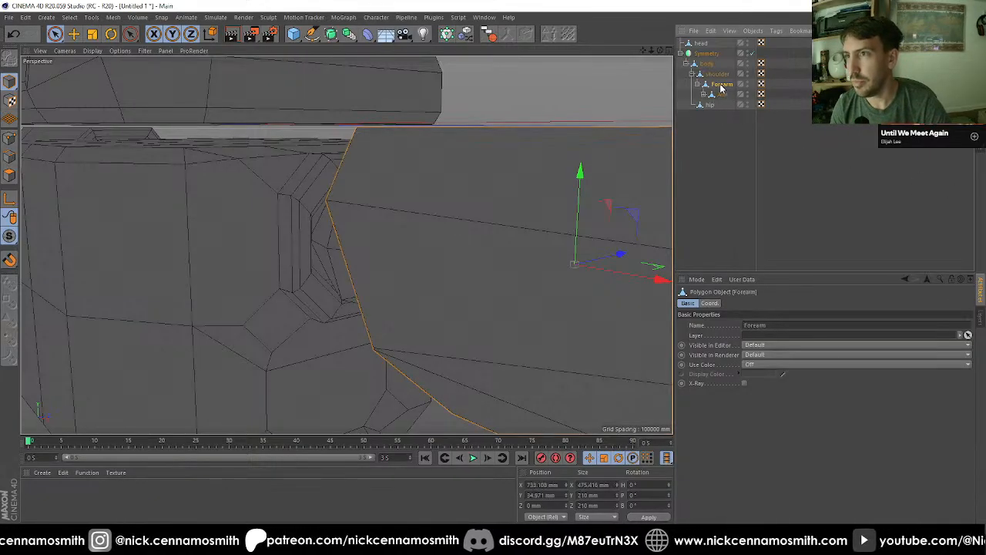
Step: In the front view, enable axis editing and set Forearm's axis position to 0 mm in X and Y, centred on the shoulder
key(F2)
key(F3)
key(F4)
scroll(481, 170, down, 2)
scroll(247, 211, up, 6)
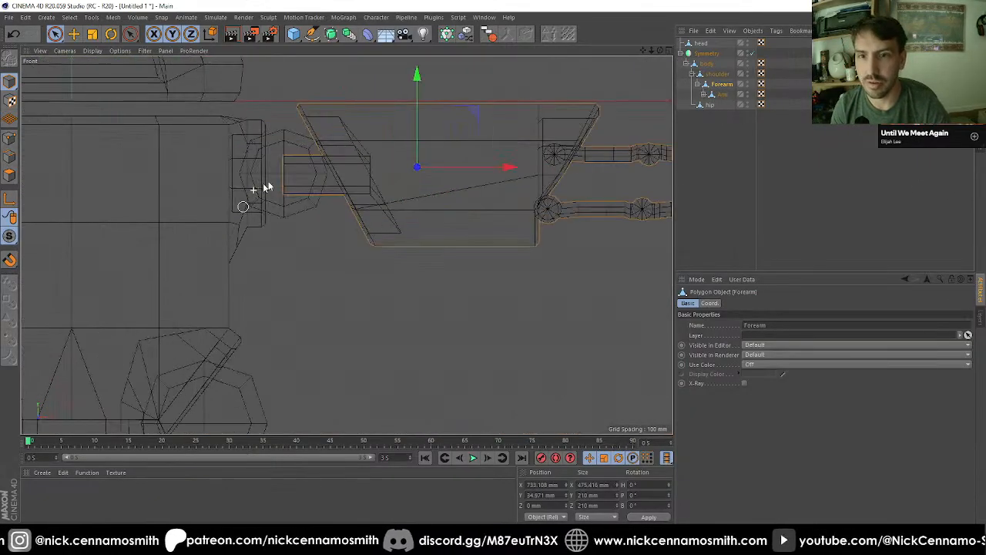
click(722, 94)
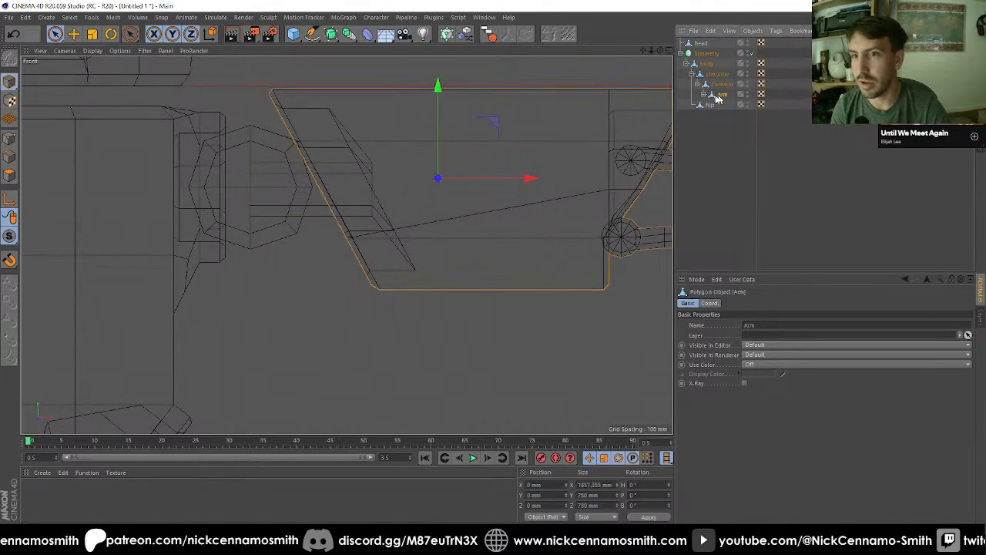
scroll(410, 171, up, 2)
click(718, 85)
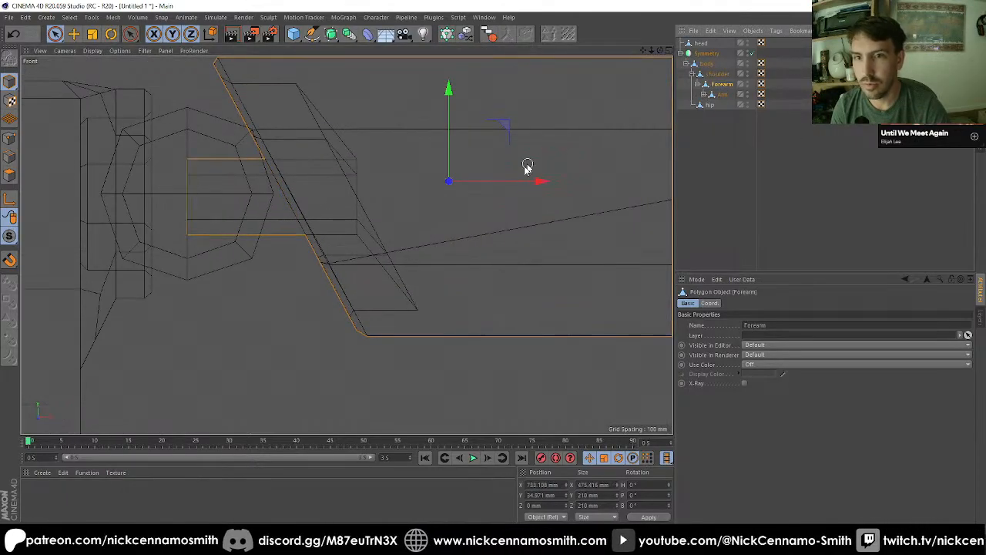
click(543, 485)
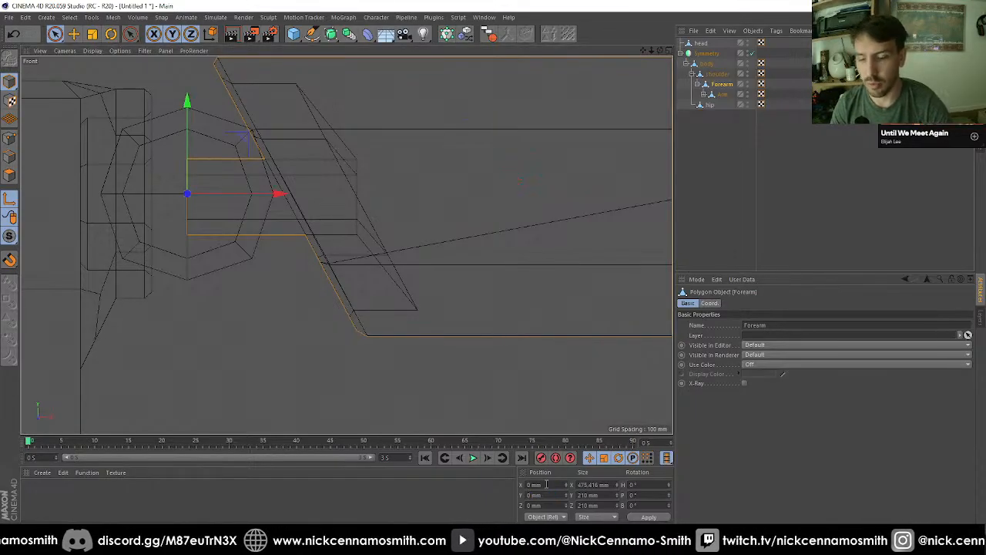
Step: Move Arm's axis to the outer end of the Forearm connector, at about X 473 mm and Y -9 mm, and leave axis editing
click(722, 94)
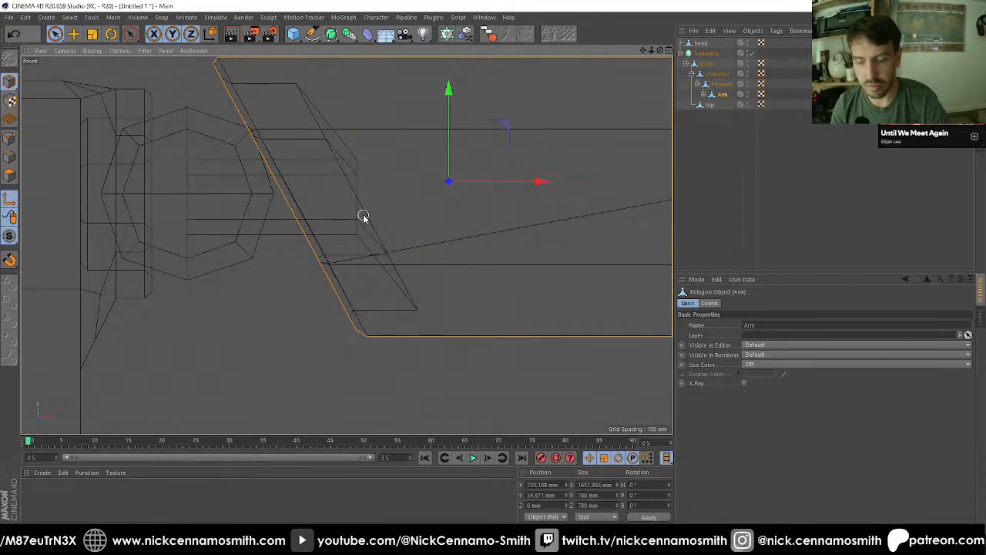
key(e)
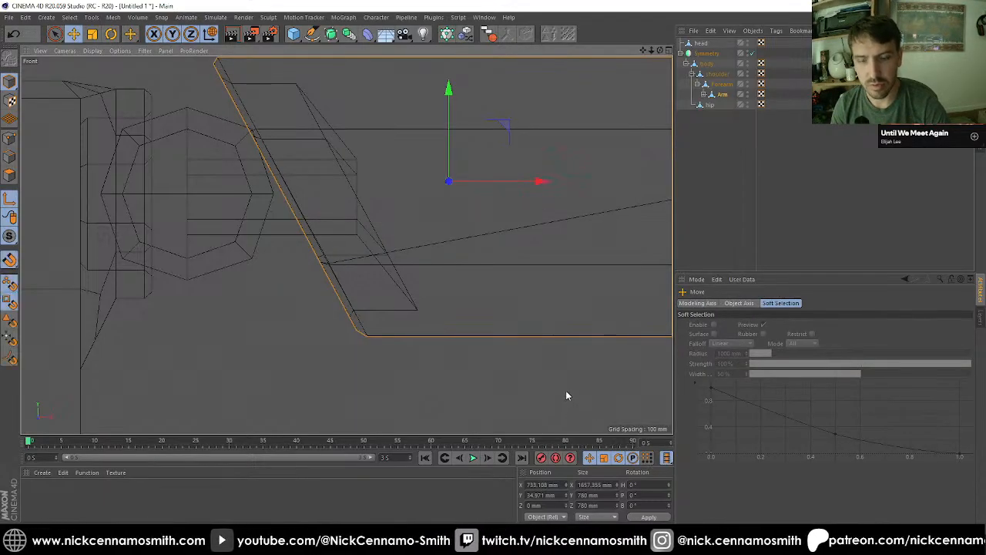
drag(324, 216, 359, 200)
scroll(368, 209, up, 5)
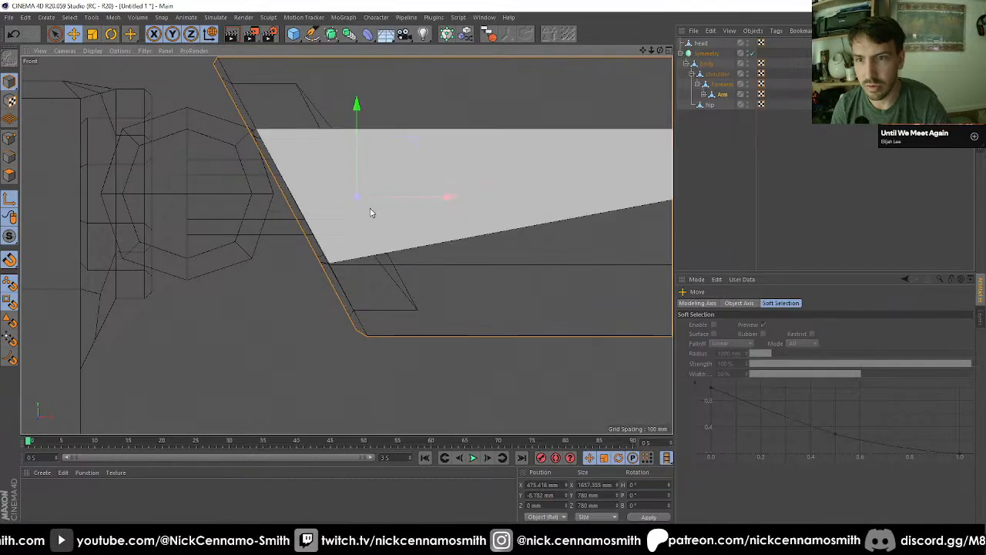
key(l)
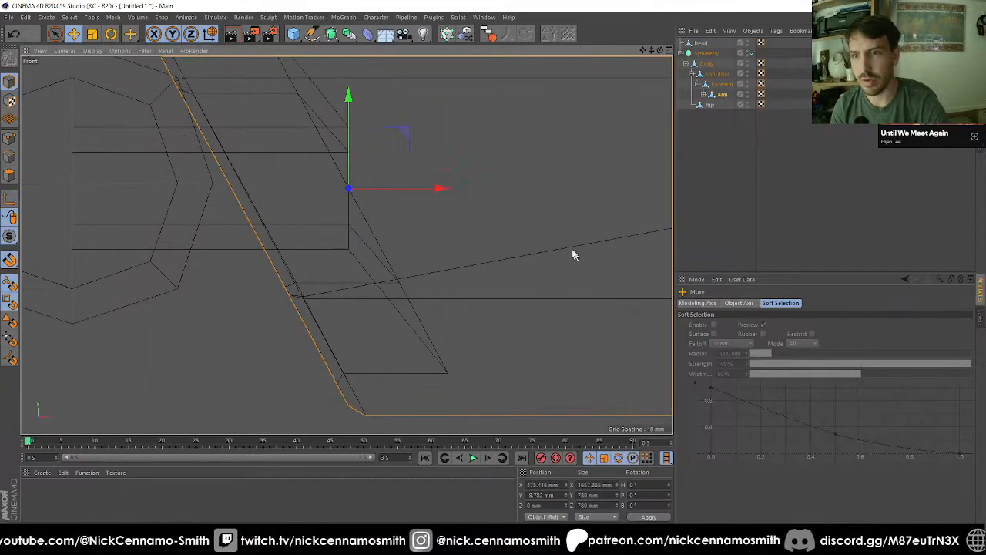
Step: Test-rotate Arm about its relocated axis in the perspective view, undo the rotation and clear the selection
key(F1)
scroll(408, 187, down, 6)
alt+drag(457, 246, 289, 210)
key(r)
key(ctrl+z)
click(800, 161)
Step: Examine the robot's hip ball joints and the space beneath them from several angles and orthographic views
alt+drag(396, 205, 422, 275)
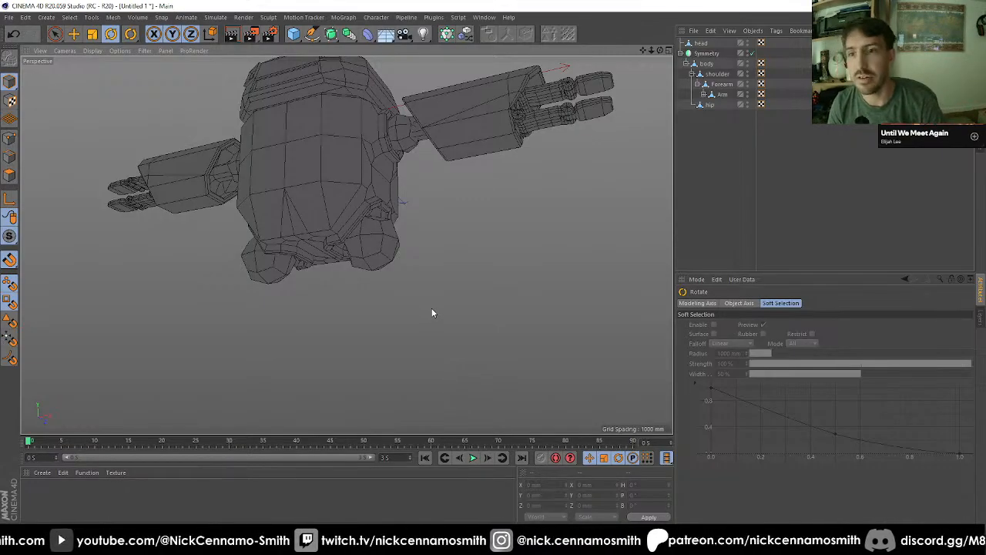
alt+drag(419, 310, 371, 252)
alt+drag(380, 326, 393, 271)
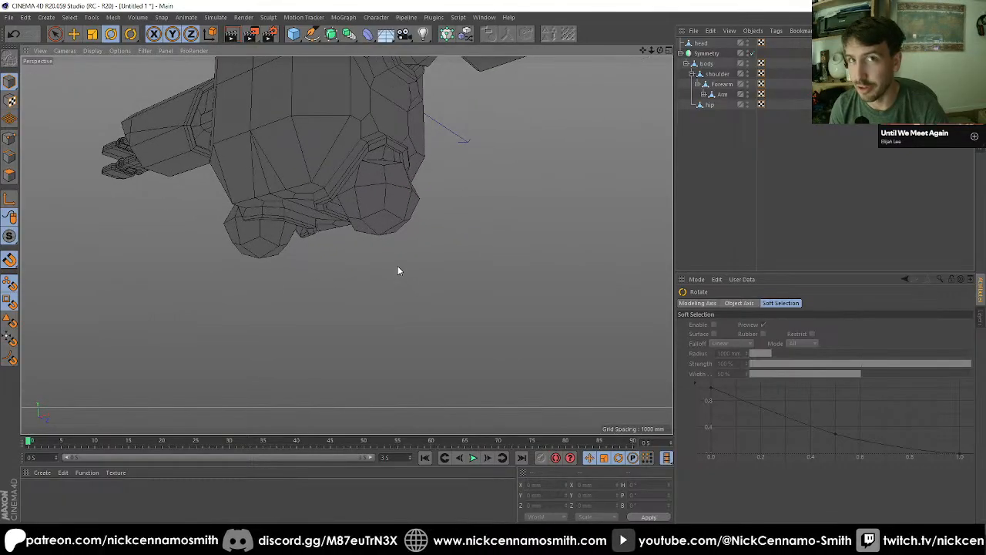
alt+drag(398, 270, 451, 243)
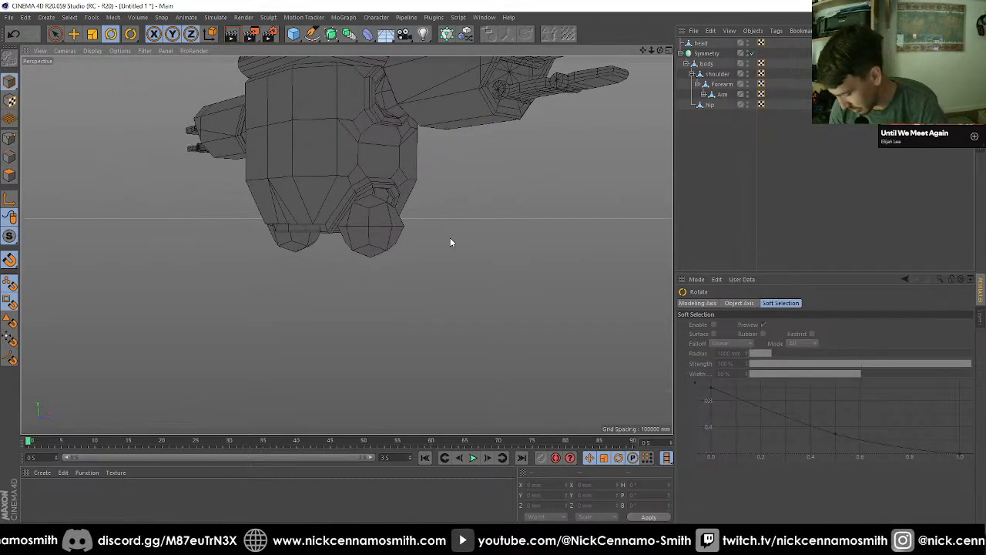
alt+drag(451, 243, 394, 260)
key(F2)
key(F3)
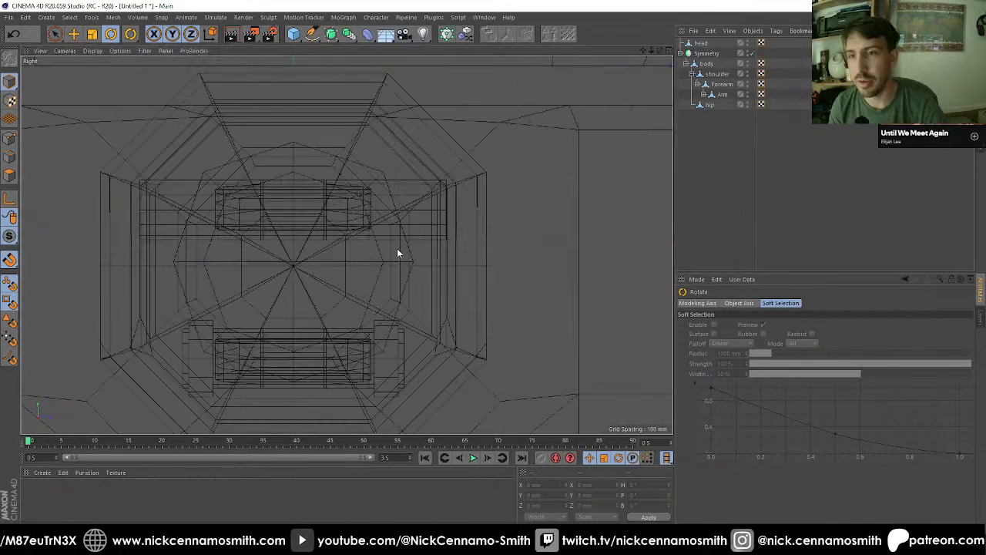
key(F4)
scroll(401, 217, down, 10)
key(F1)
alt+drag(409, 195, 419, 225)
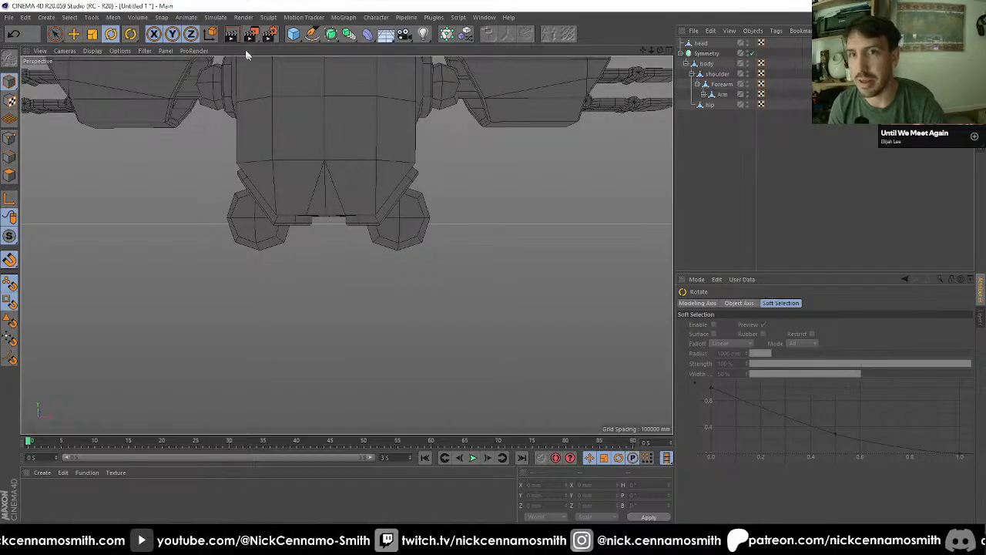
Step: Add a cube and place it below the positive-X hip in the front view, at about X 822 mm and Y -2388 mm
click(294, 34)
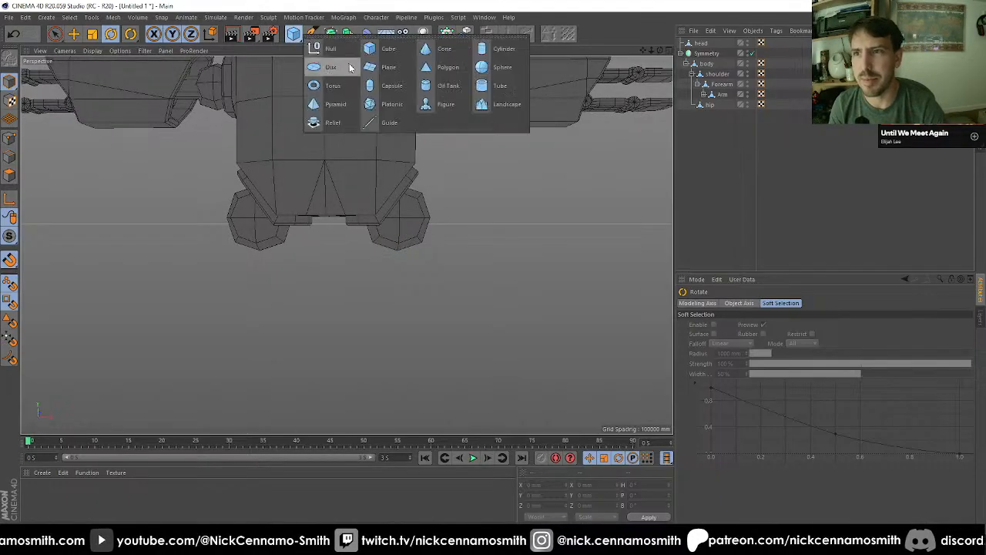
click(389, 50)
key(F4)
scroll(77, 121, down, 8)
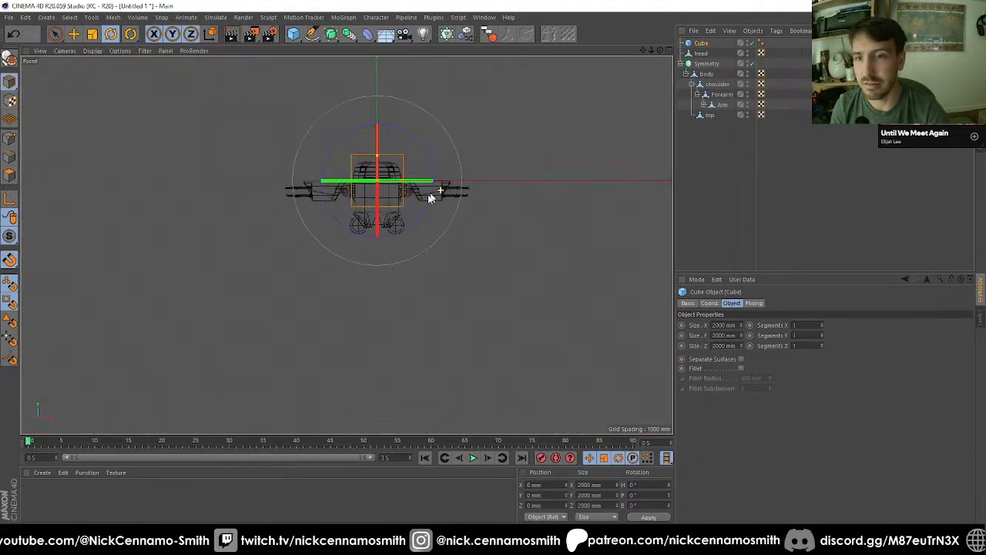
scroll(409, 193, up, 6)
key(e)
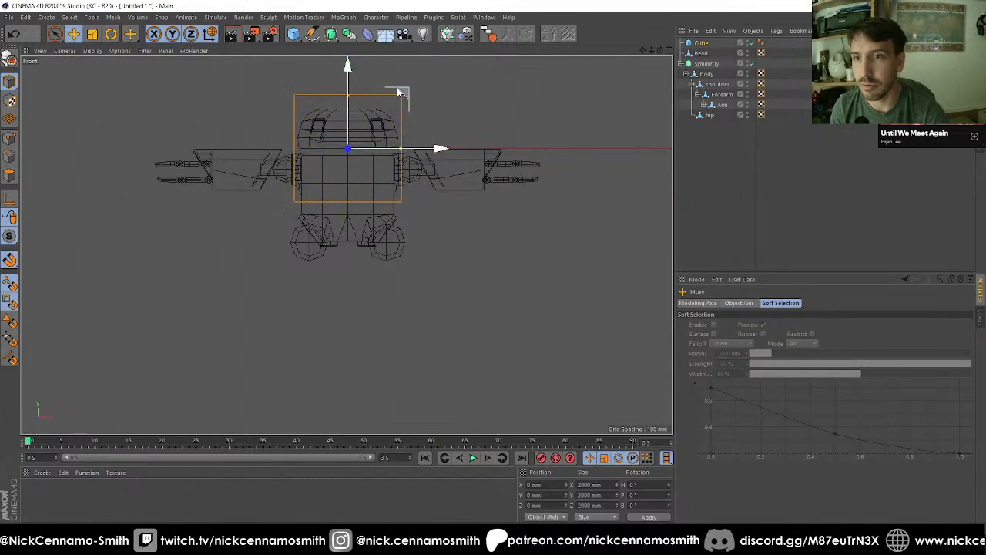
drag(398, 92, 449, 220)
scroll(438, 242, up, 2)
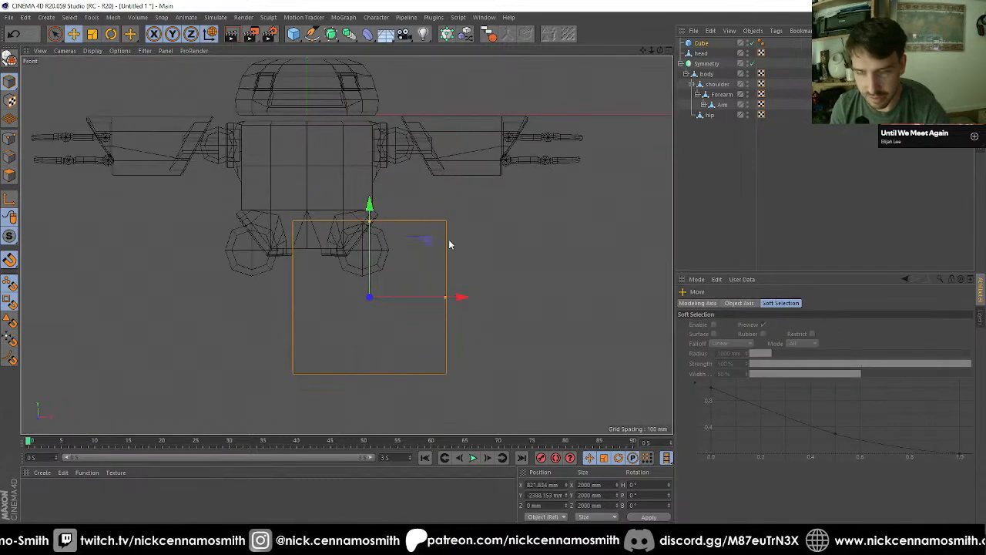
Step: Shrink the cube to about 1212 mm wide and 1157 mm high, and lower it beneath the hip ball to about Y -2644 mm
drag(365, 219, 376, 233)
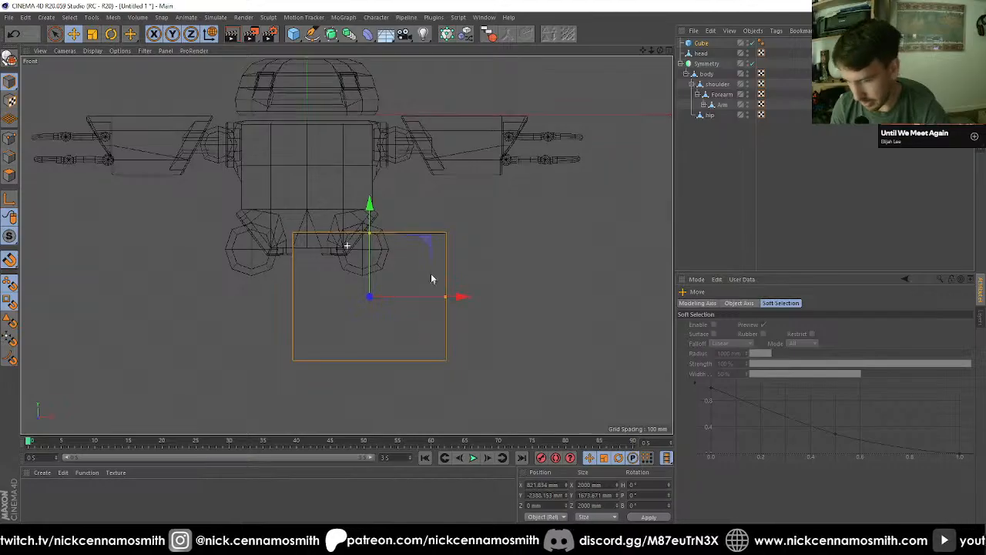
alt+middle_drag(431, 274, 439, 223)
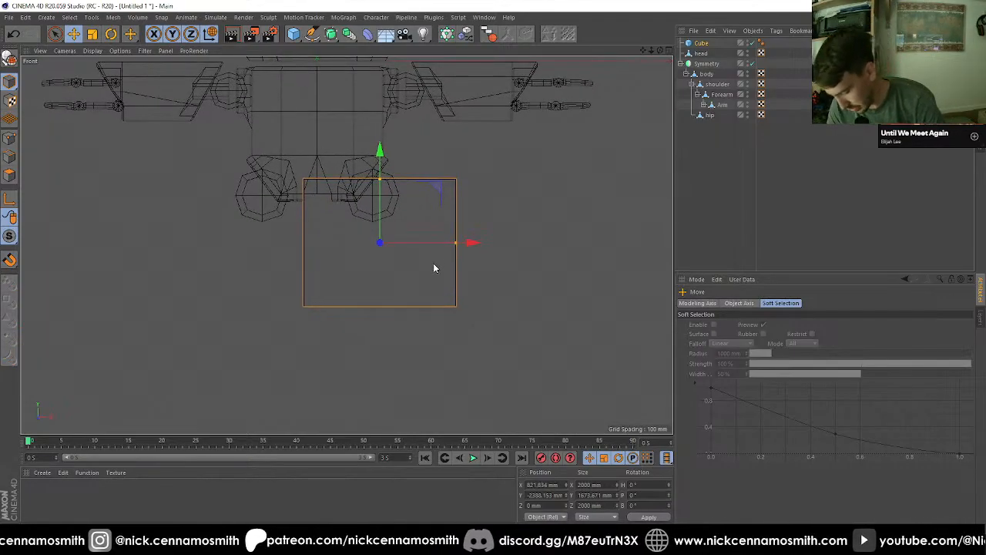
alt+middle_drag(433, 267, 457, 228)
scroll(457, 229, up, 2)
drag(395, 131, 401, 181)
key(r)
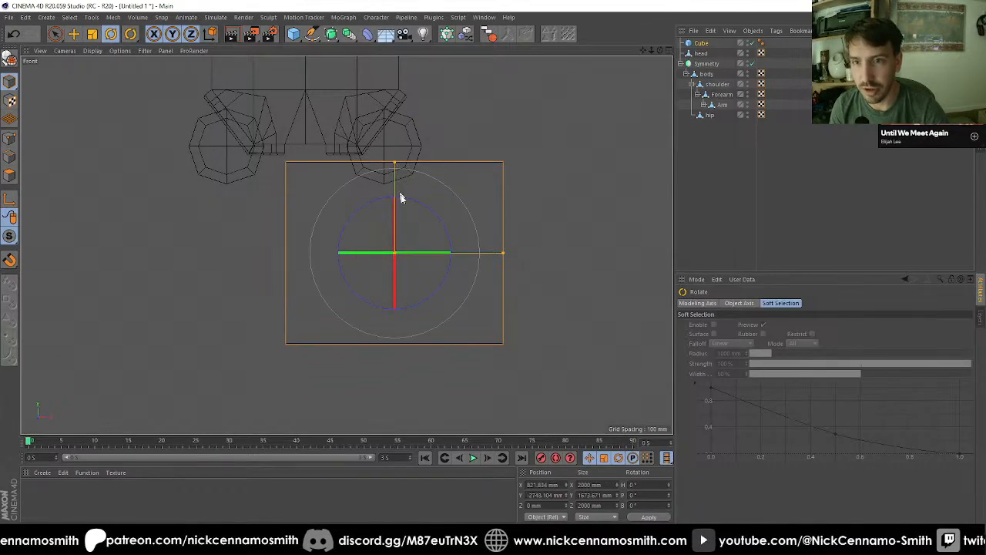
key(e)
drag(502, 253, 460, 250)
mouse_move(395, 162)
mouse_down()
mouse_move(398, 184)
mouse_move(394, 148)
mouse_up()
Step: In the side view, reduce the cube's depth to about 842 mm
key(F2)
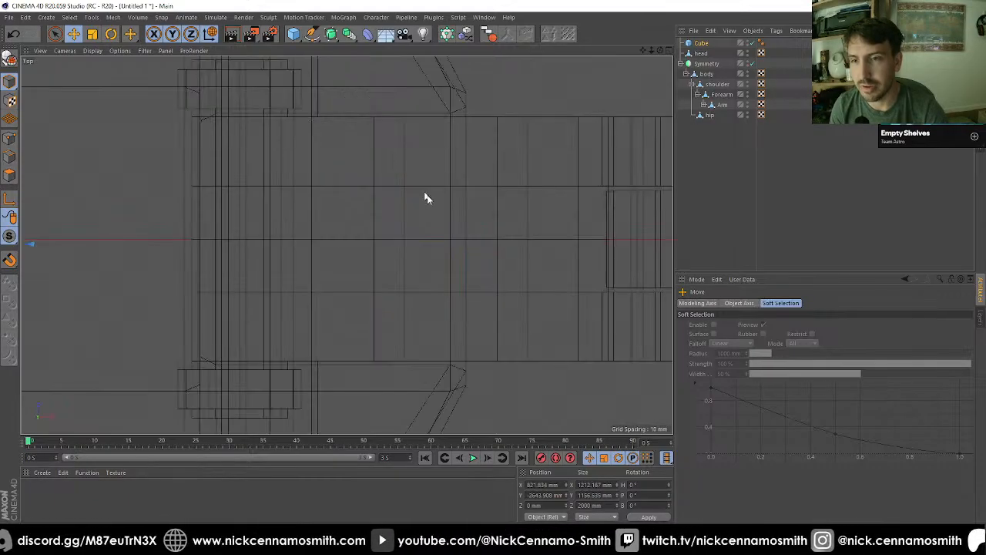
key(F3)
key(F4)
scroll(385, 210, down, 2)
key(F1)
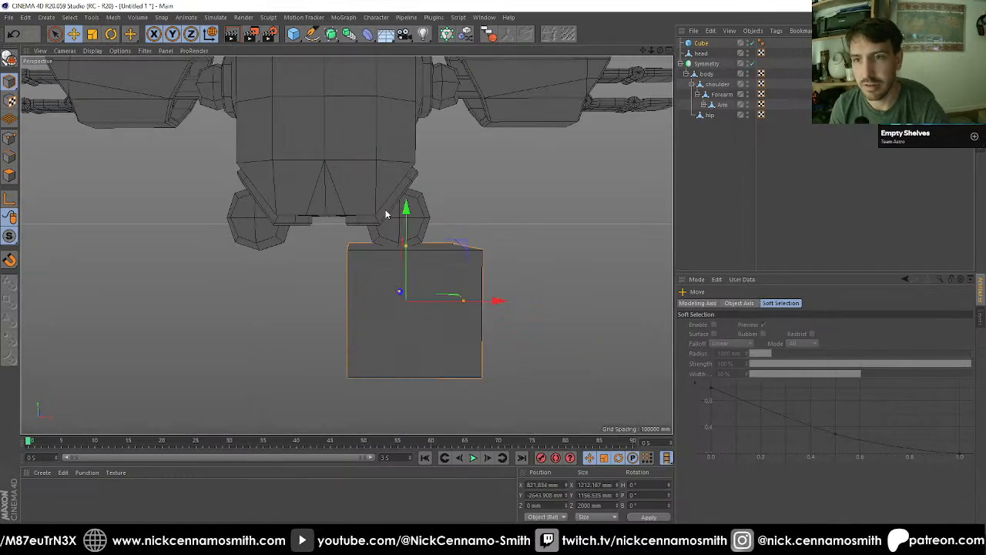
scroll(386, 214, down, 2)
key(F2)
scroll(394, 219, down, 12)
key(F3)
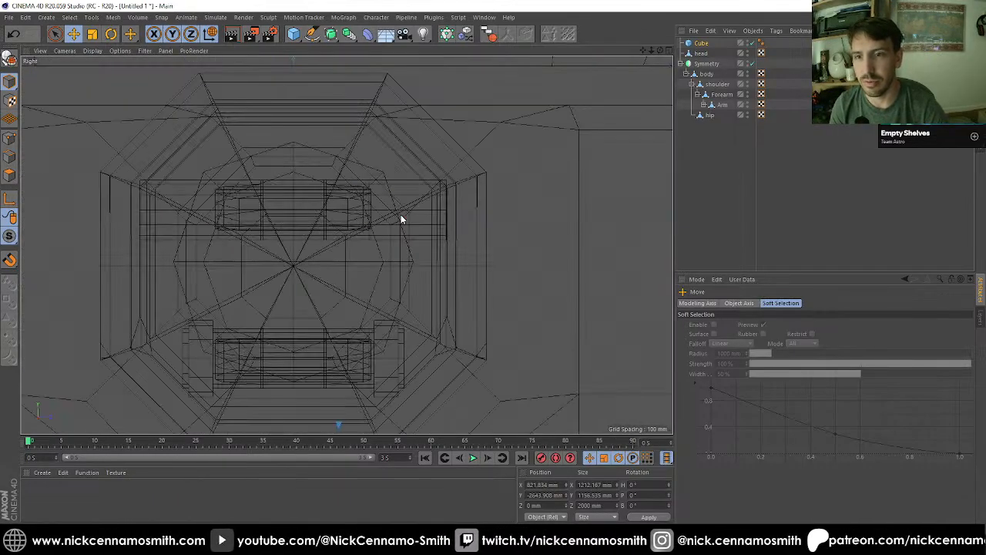
scroll(329, 238, down, 8)
scroll(335, 301, up, 5)
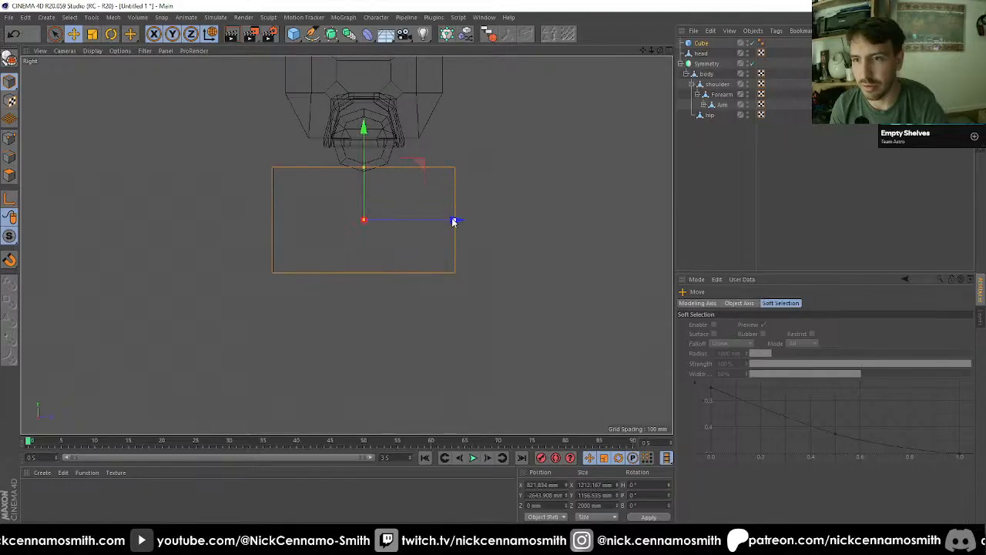
drag(453, 221, 402, 221)
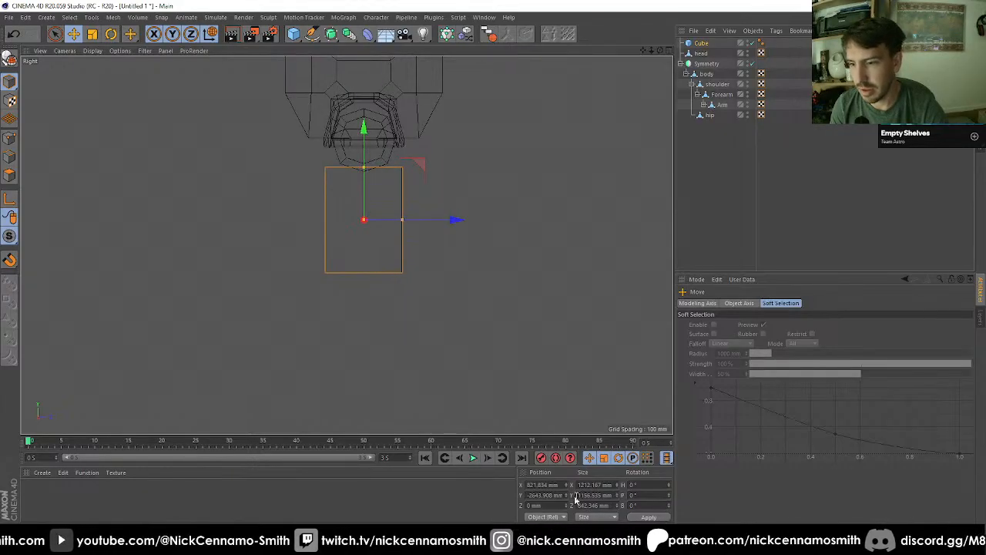
Step: Set the cube's X and Z sizes to 1200 mm
click(701, 44)
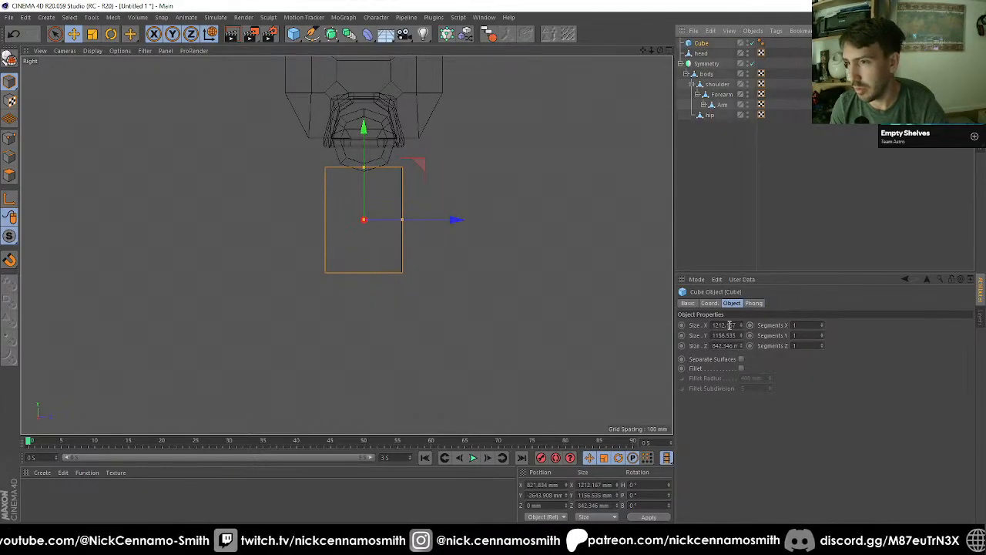
double_click(729, 325)
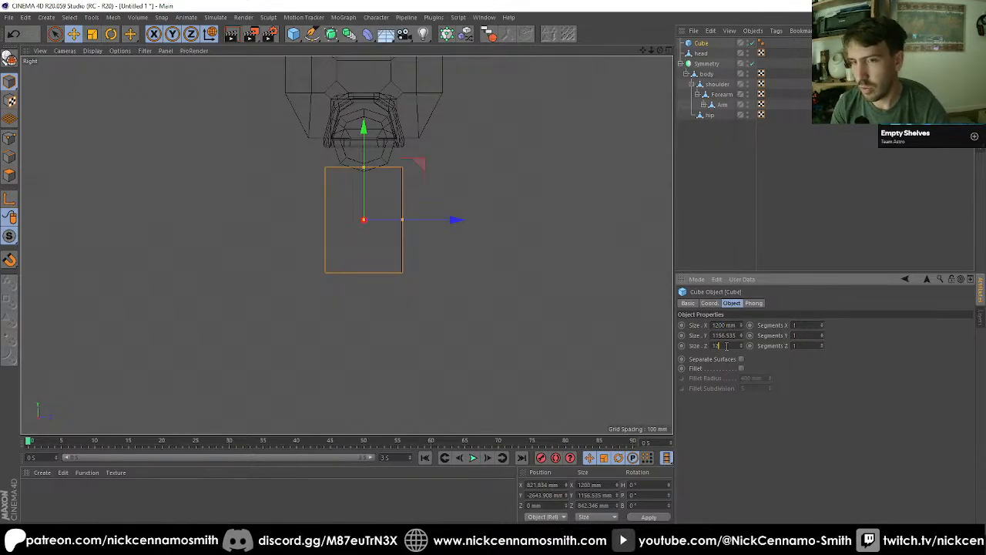
text(00)
key(Return)
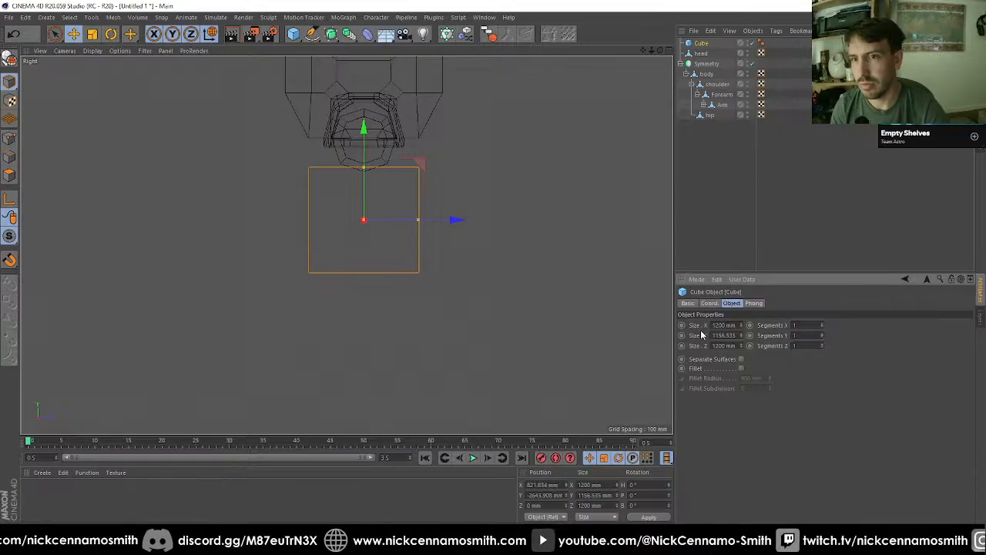
Step: Set the cube's Z and X sizes to 800 mm each
text(8)
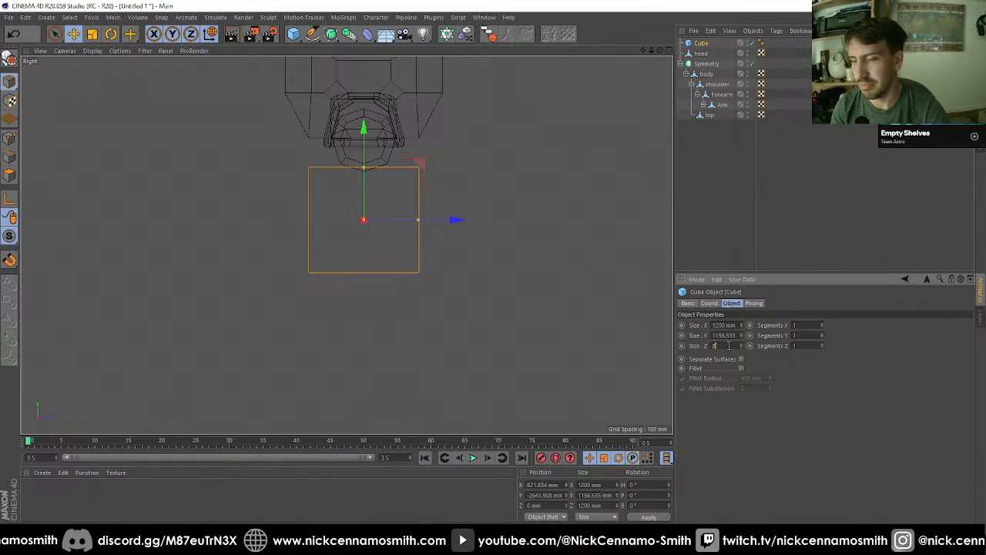
text(00)
key(Return)
key(F1)
mouse_move(433, 238)
alt+mouse_down()
mouse_move(424, 273)
mouse_move(399, 234)
mouse_move(429, 230)
alt+mouse_up()
scroll(399, 234, up, 3)
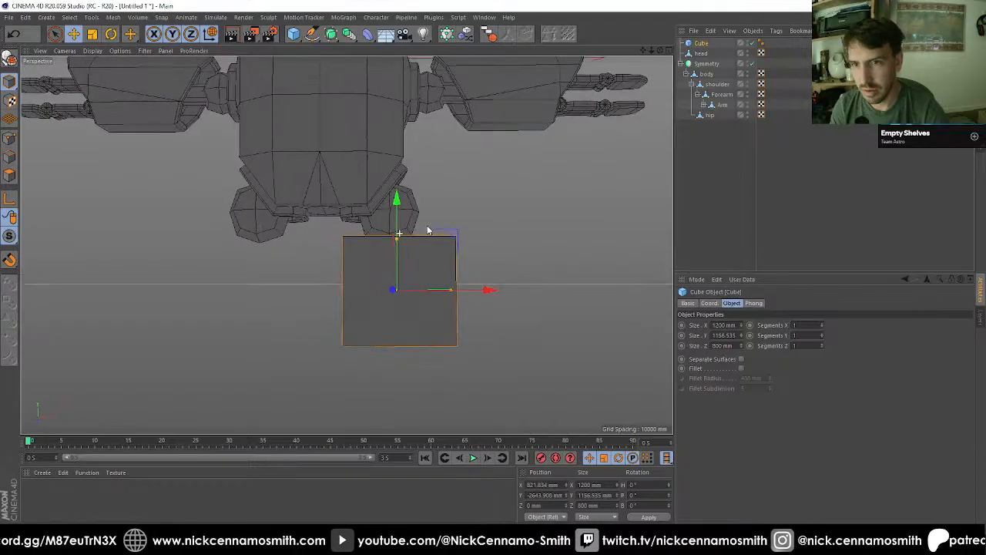
click(731, 328)
text(800)
key(Return)
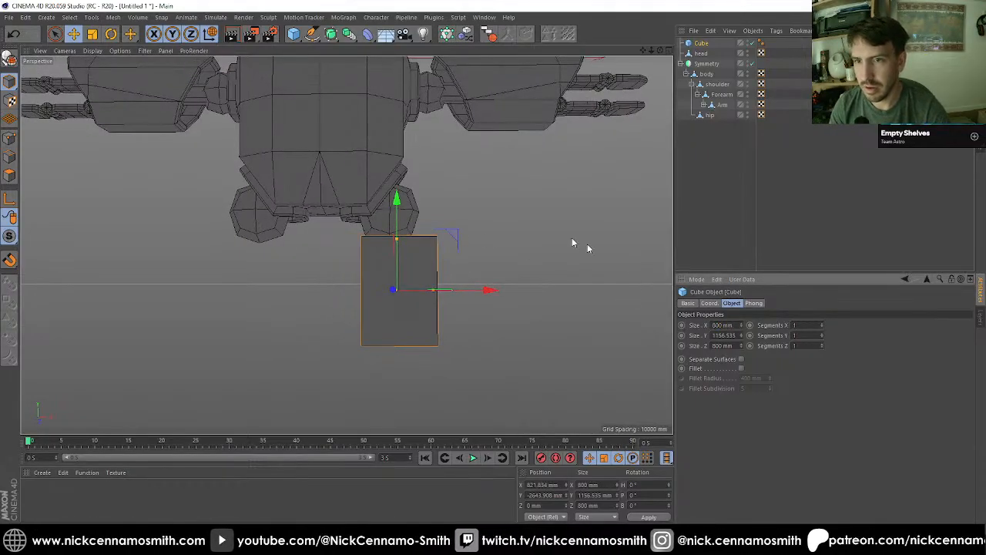
Step: Make the cube editable and select its top polygon
alt+drag(573, 242, 191, 153)
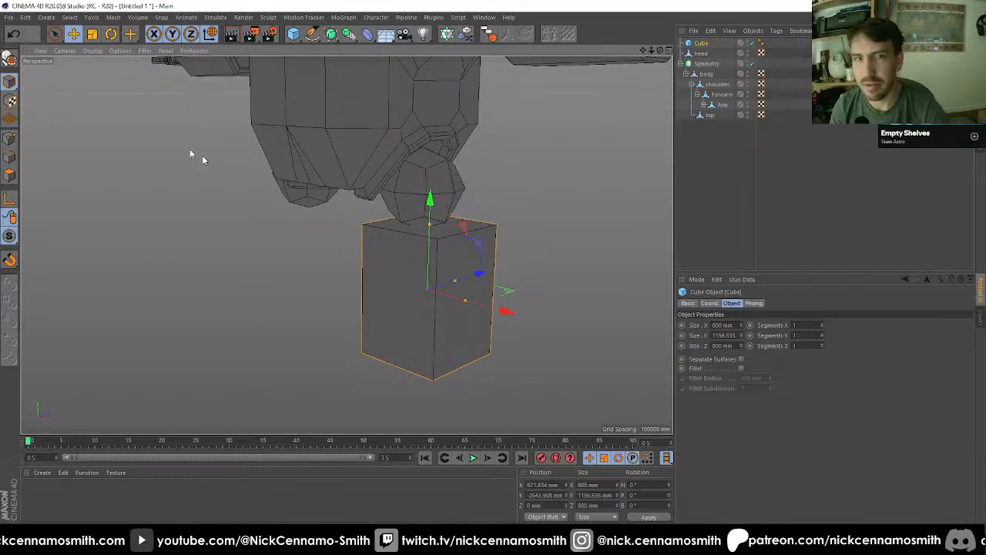
click(10, 55)
click(10, 176)
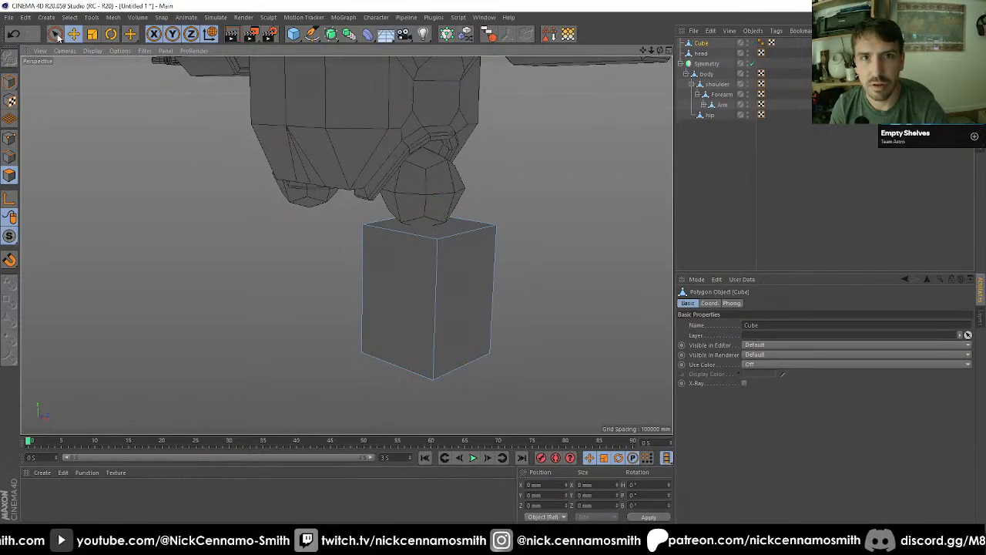
key(9)
click(442, 233)
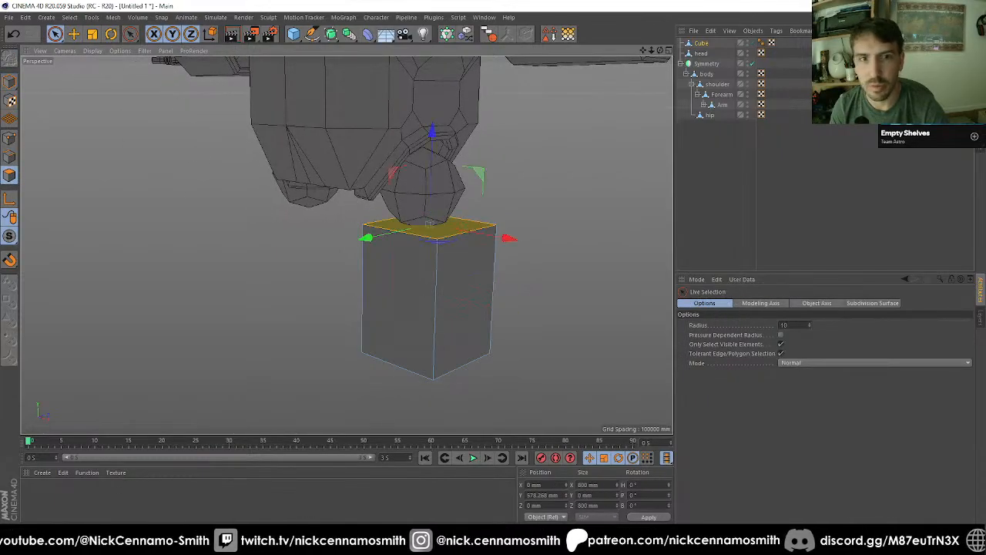
Step: Raise the cube's outer top edge by 400 mm to form a sloped top
click(12, 157)
click(453, 233)
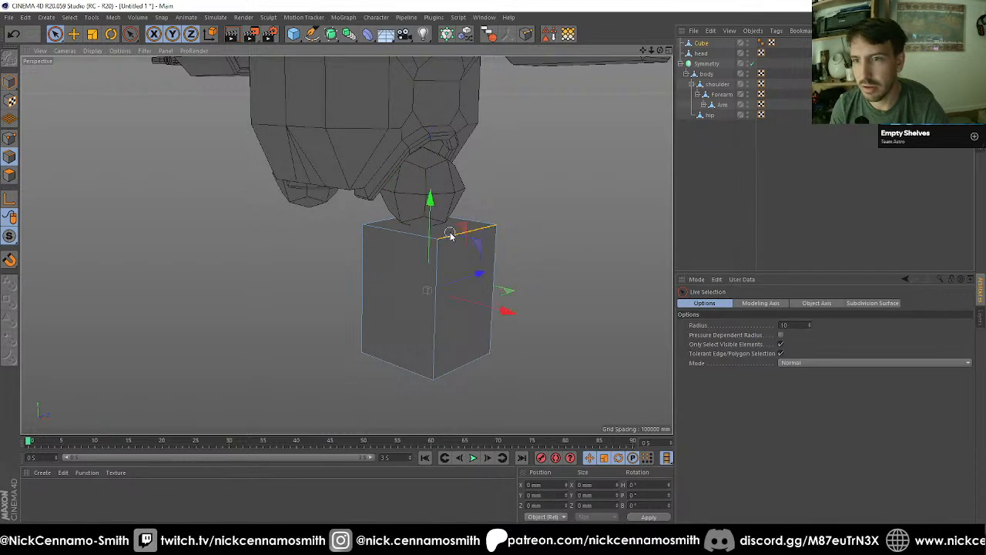
key(e)
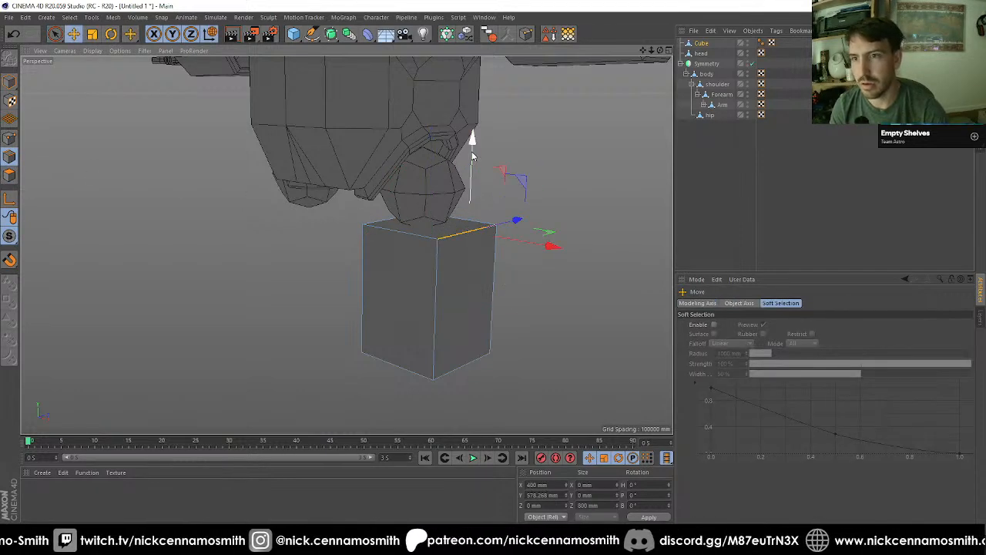
drag(472, 151, 470, 214)
Step: Select the cube's bottom polygon and set its X and Z sizes to 1200 mm
alt+drag(465, 300, 346, 249)
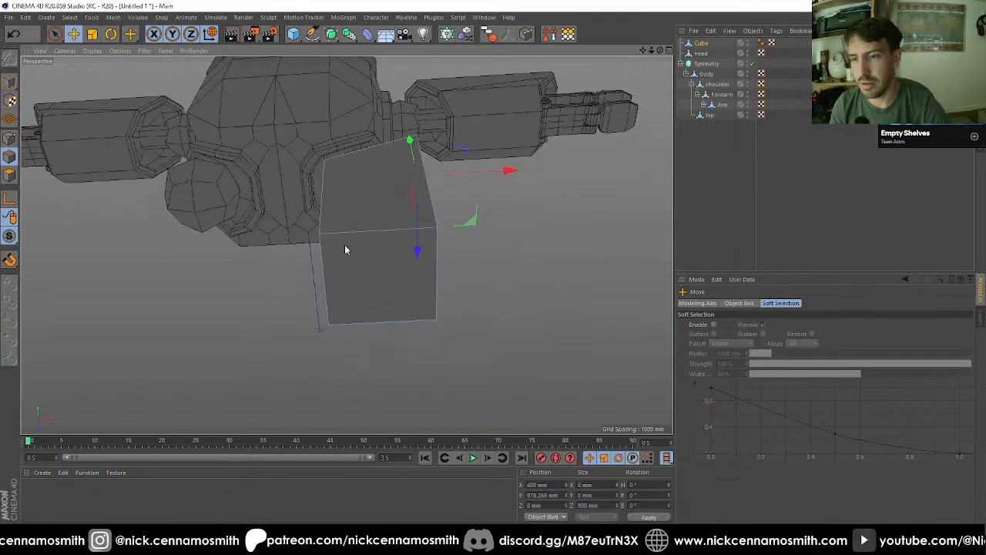
key(space)
click(11, 176)
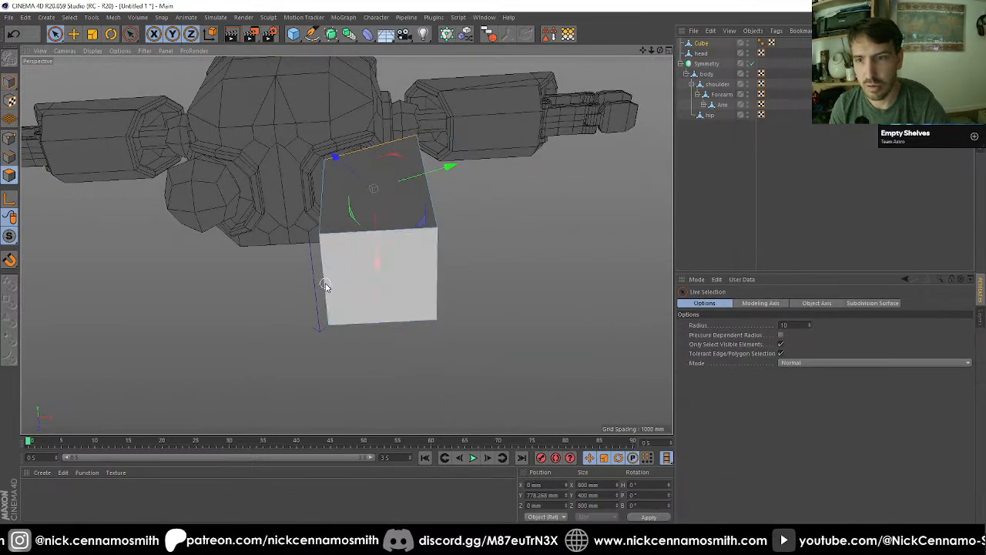
click(347, 285)
click(588, 484)
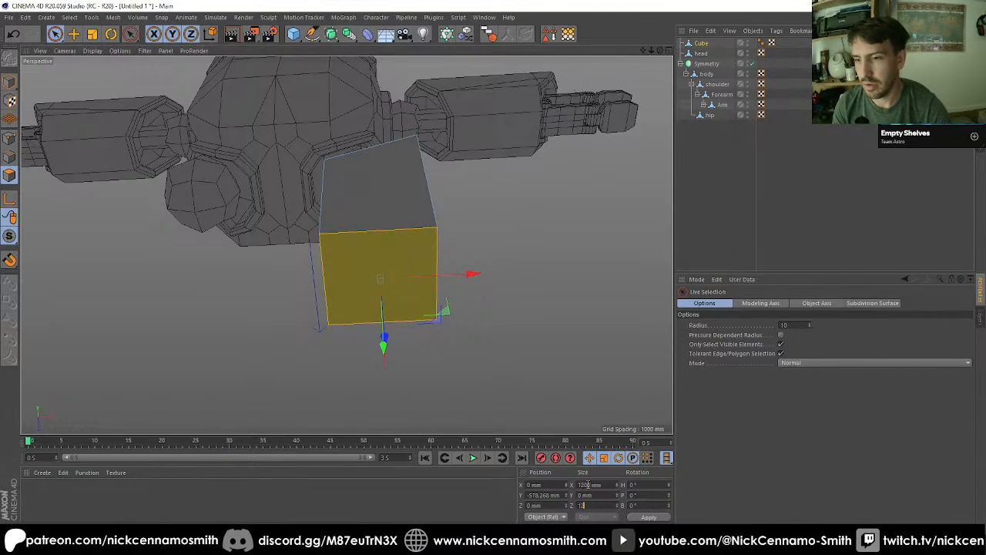
key(Return)
Step: Reduce the bottom polygon's X and Z sizes to 1100 mm each
alt+drag(476, 353, 411, 285)
key(F2)
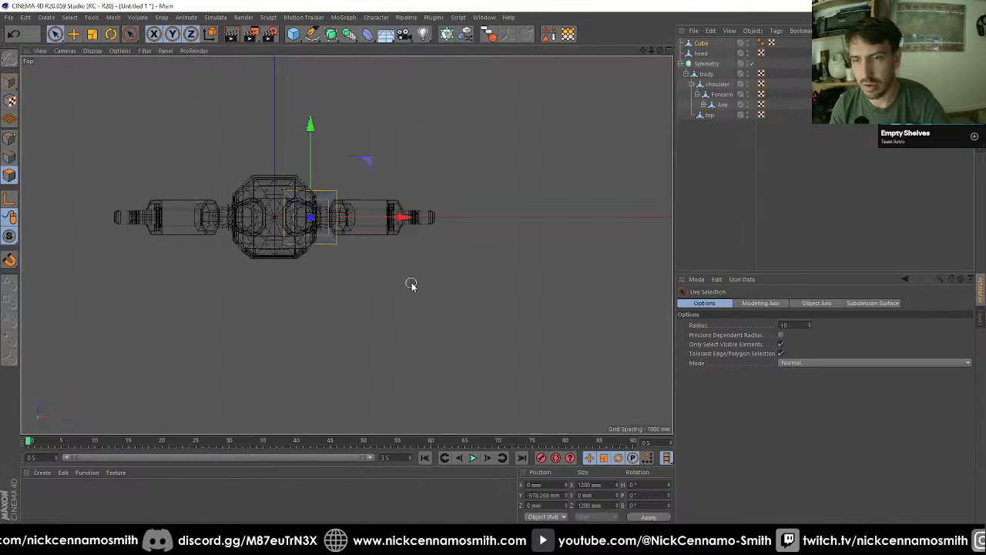
key(F4)
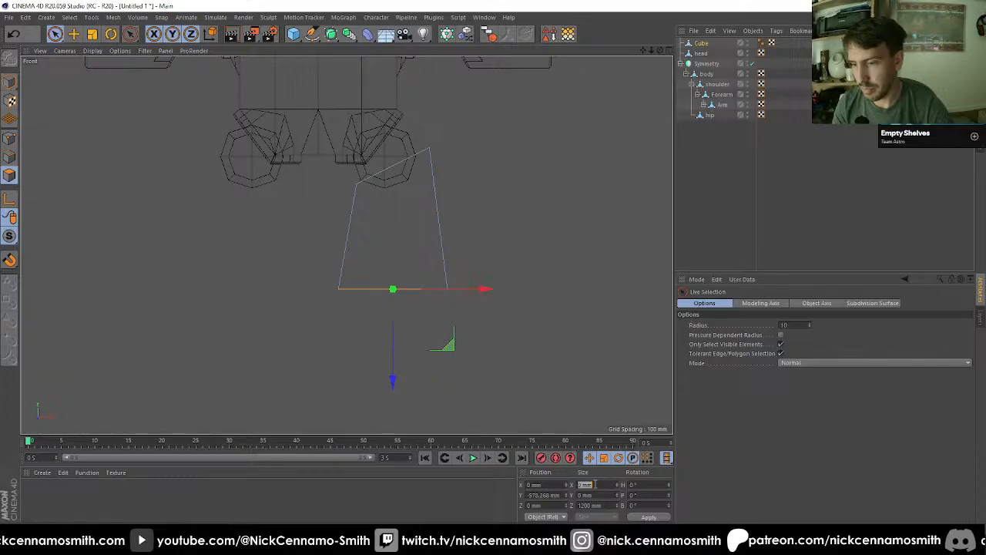
text(100)
key(Return)
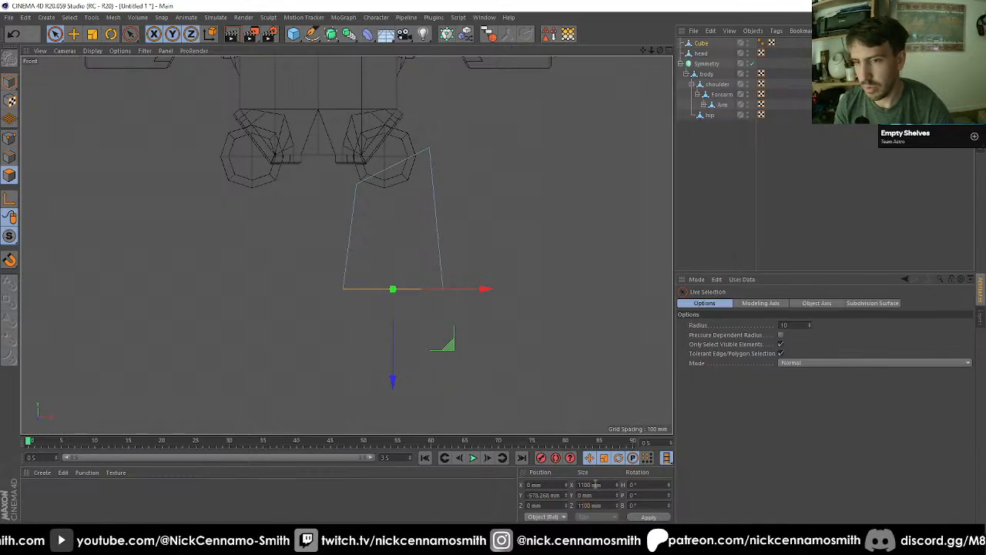
Step: Select the cube's sloped top polygon and inset it by about 78 mm with Extrude Inner
key(F1)
mouse_move(421, 240)
alt+mouse_down()
mouse_move(421, 167)
mouse_move(474, 146)
alt+mouse_up()
scroll(421, 167, down, 3)
alt+middle_drag(473, 145, 446, 282)
alt+drag(418, 246, 381, 182)
scroll(429, 193, up, 2)
click(445, 221)
scroll(458, 233, up, 2)
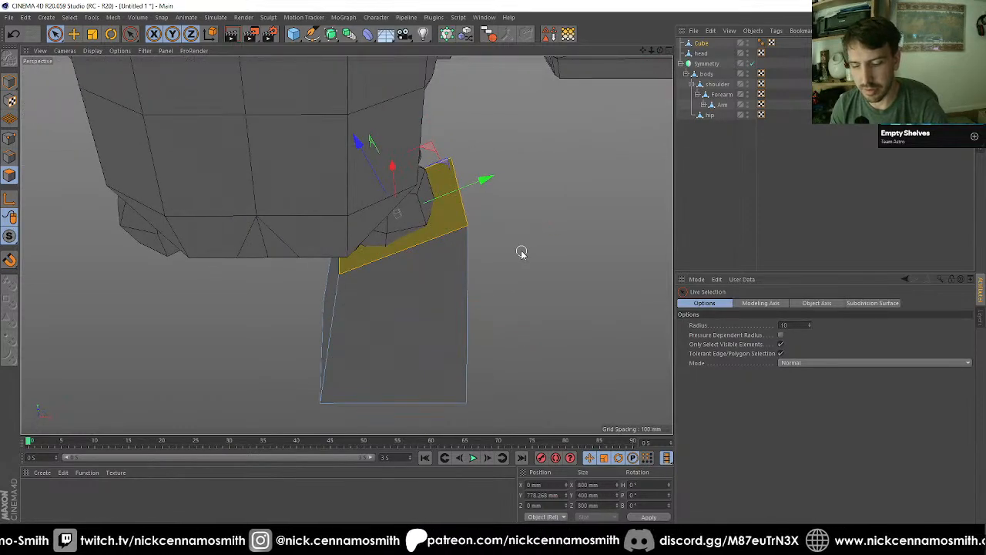
key(i)
drag(521, 250, 499, 249)
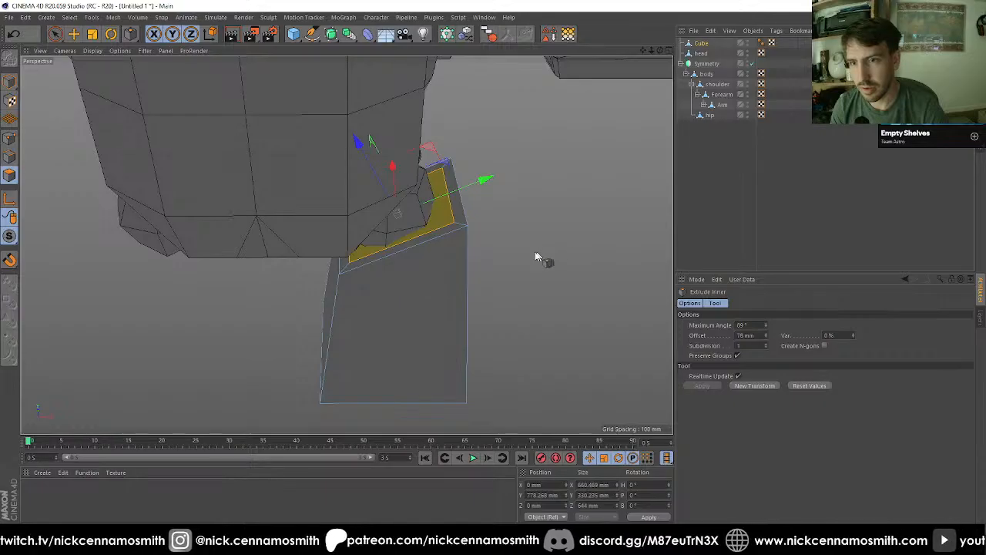
Step: Extrude the inset top polygon with 0 mm offset, flatten it and lower it into the cube to about Y 407 mm
key(d)
double_click(747, 335)
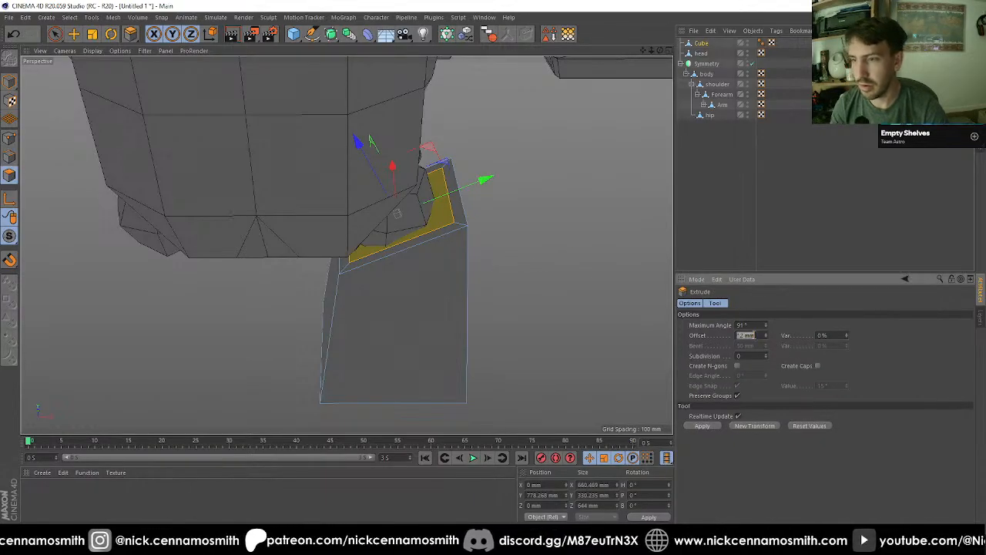
text(0)
key(Return)
key(e)
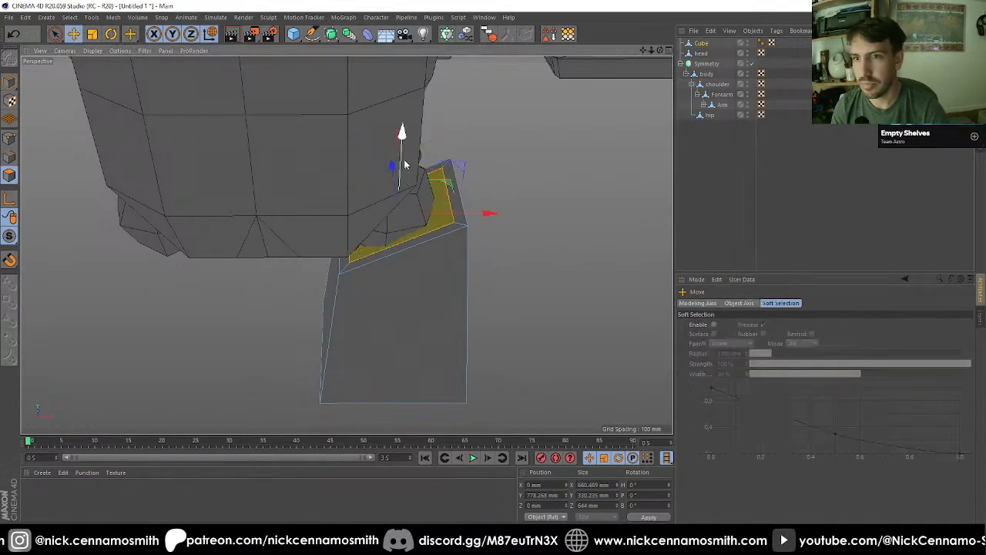
drag(401, 133, 383, 219)
key(F4)
scroll(405, 166, up, 3)
key(t)
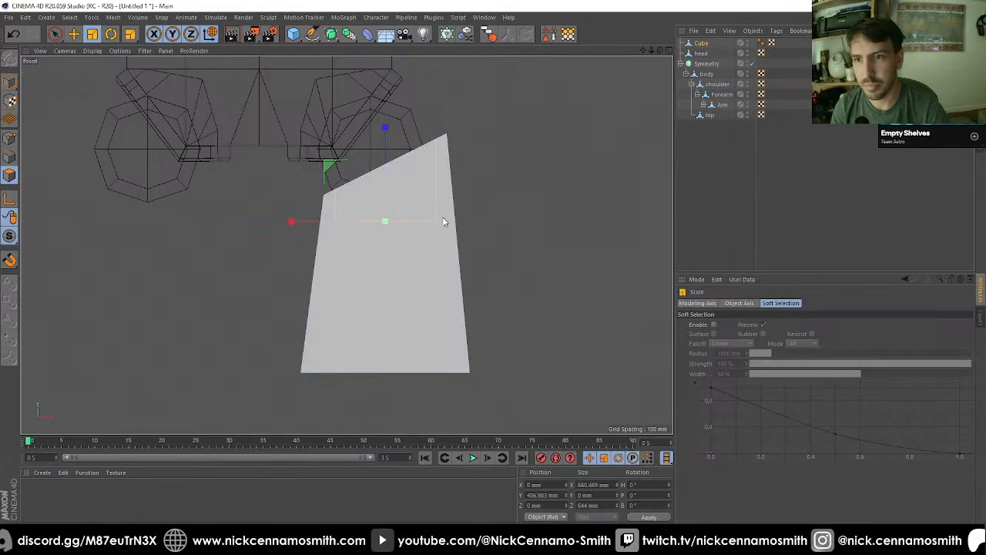
key(e)
Step: Raise the recess floor slightly, extrude it down again to about Y 386 mm and scale it to about 485 by 473 mm
drag(388, 137, 389, 125)
key(d)
drag(412, 236, 427, 260)
key(t)
drag(536, 223, 422, 225)
key(e)
scroll(417, 144, down, 4)
scroll(397, 250, up, 3)
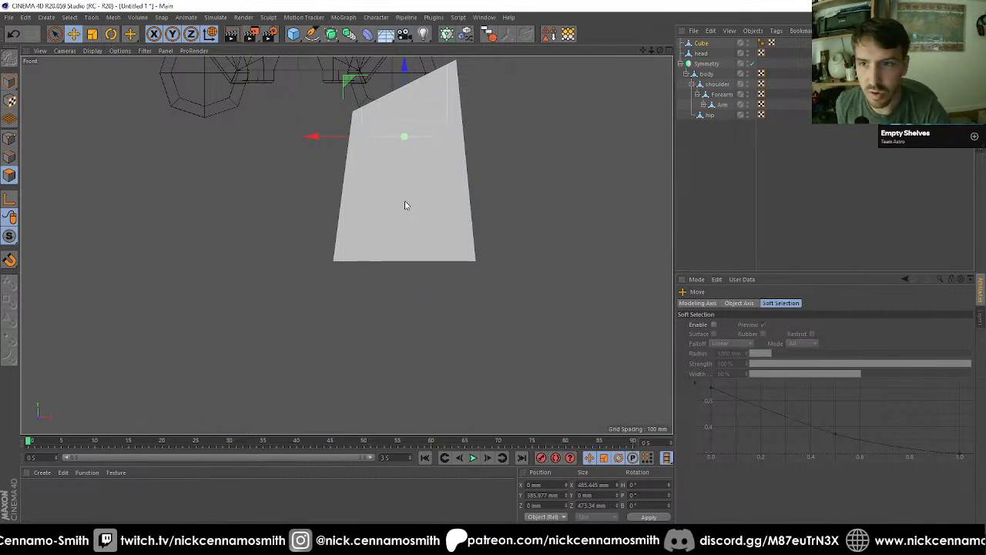
Step: Select the cube's bottom polygon and inset it by about 130 mm with Extrude Inner
key(F1)
scroll(459, 301, down, 2)
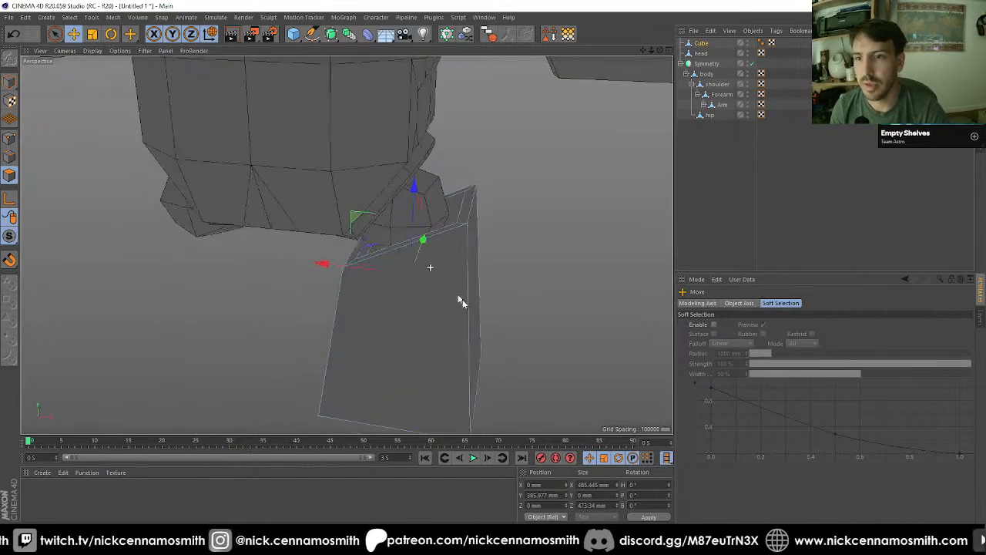
alt+drag(460, 300, 347, 216)
key(i)
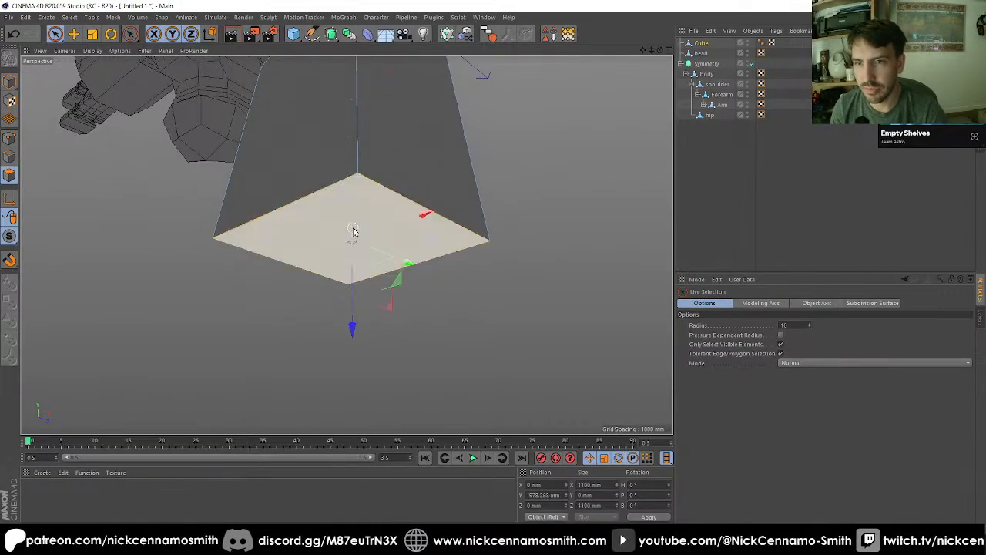
click(354, 228)
drag(532, 331, 506, 331)
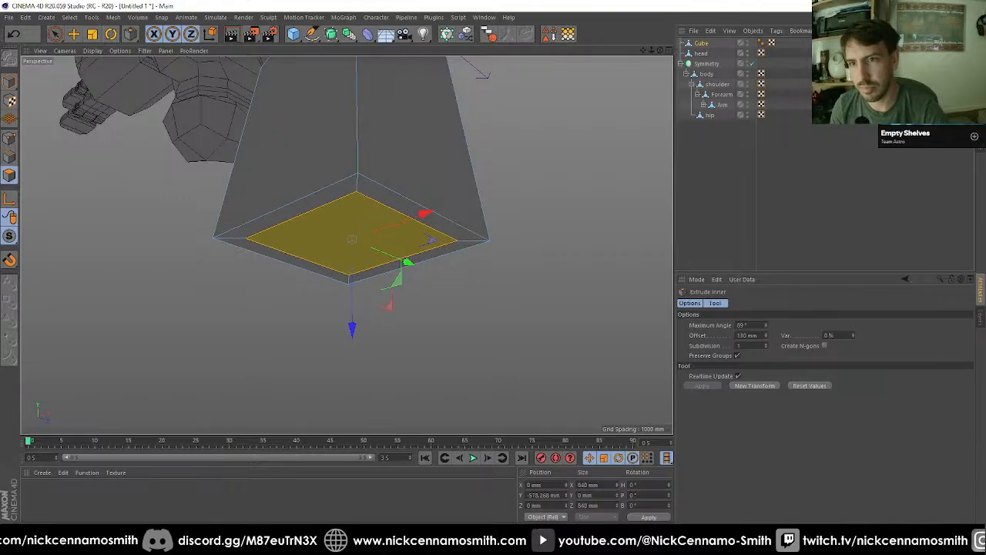
Step: Extrude the inset bottom polygon about 305 mm into the cube and scale it down to about 654 mm in X and Z
key(d)
drag(571, 317, 524, 316)
key(F3)
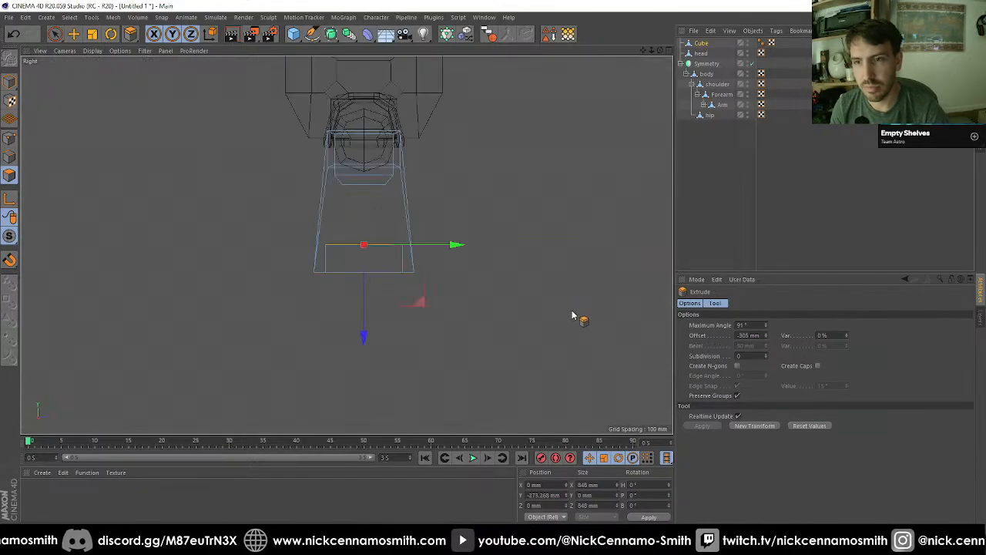
key(F4)
key(t)
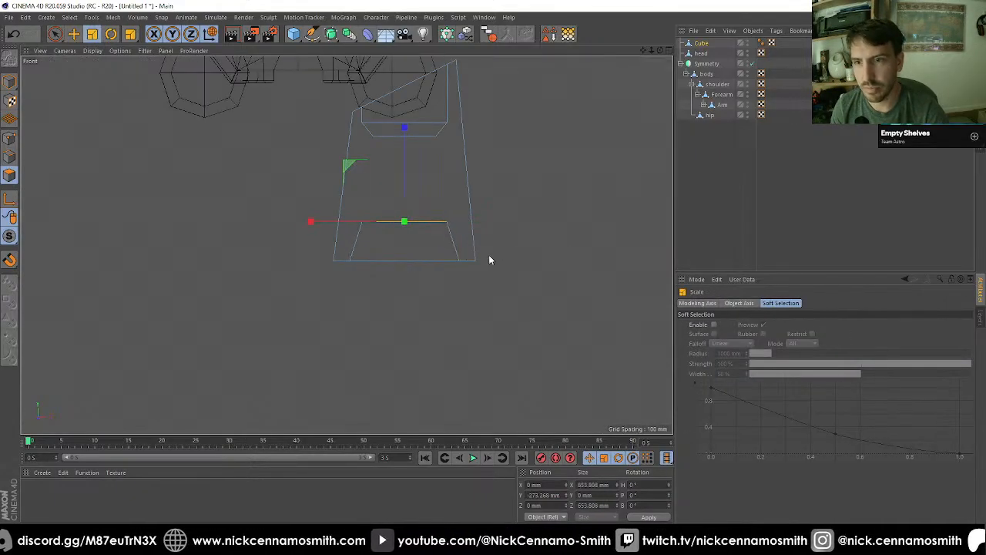
Step: Ring-select the cube's vertical outer edges and cut a loop halfway along them with Edge Cut subdivision 1
right_click(409, 213)
click(435, 251)
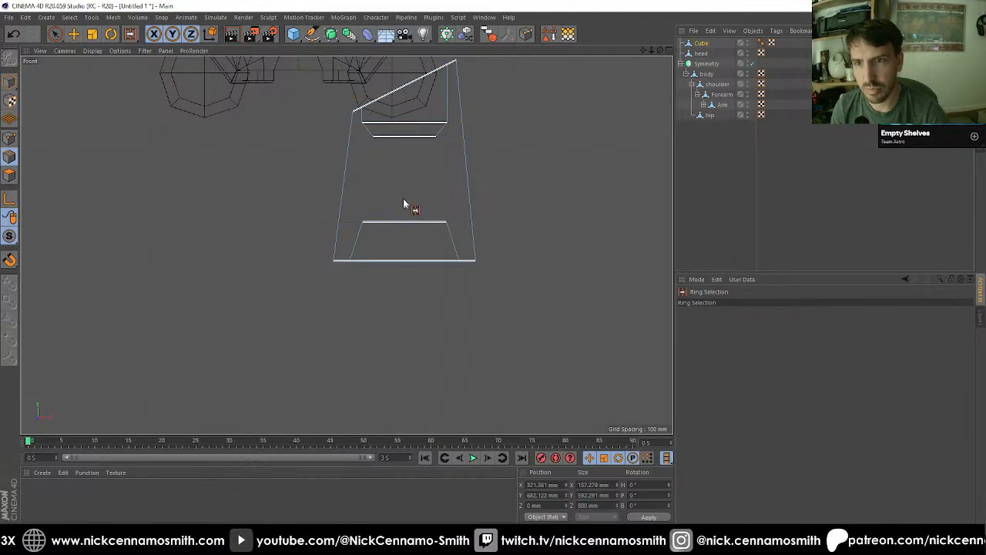
click(355, 176)
key(m)
key(f)
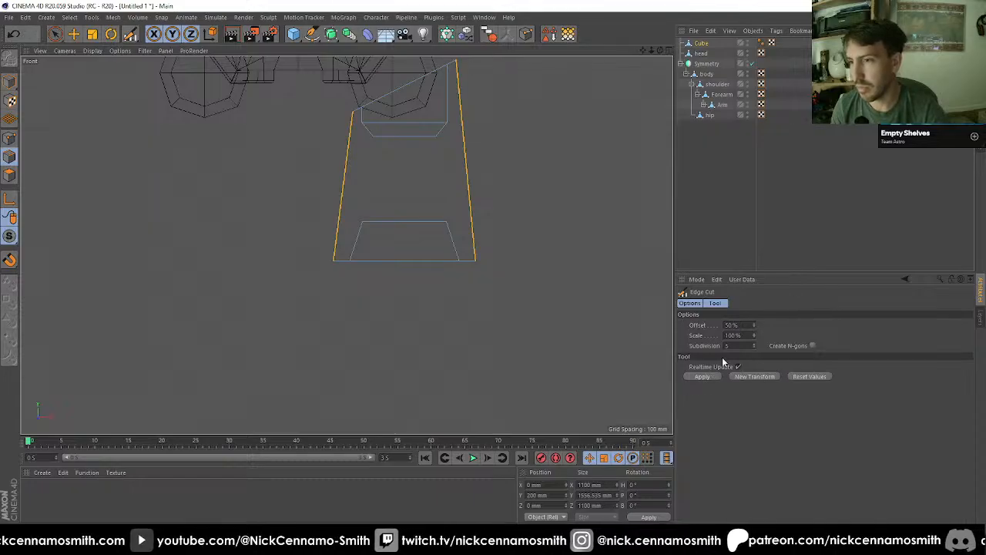
drag(731, 345, 674, 339)
text(1)
key(Return)
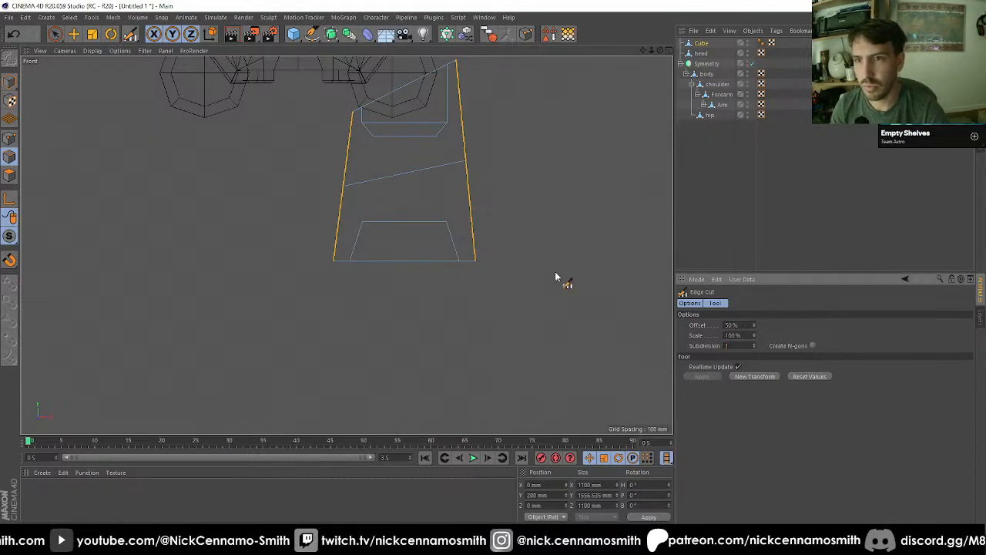
Step: Loop-select the new middle cut and flatten it by setting its Y size to 0 mm
key(u)
key(l)
click(430, 180)
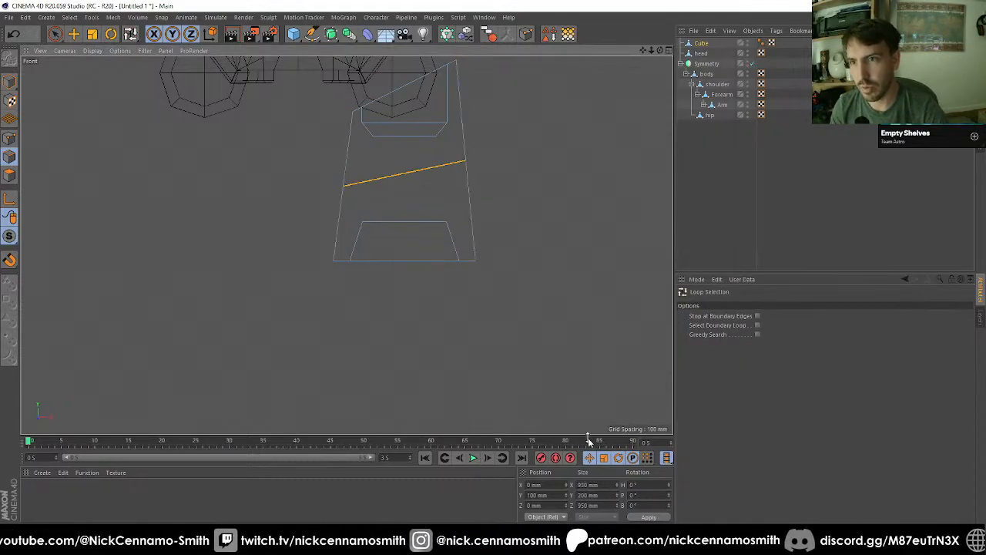
text(0)
key(Return)
Step: Set the middle edge loop's X and Z sizes to 1000 mm each
click(606, 481)
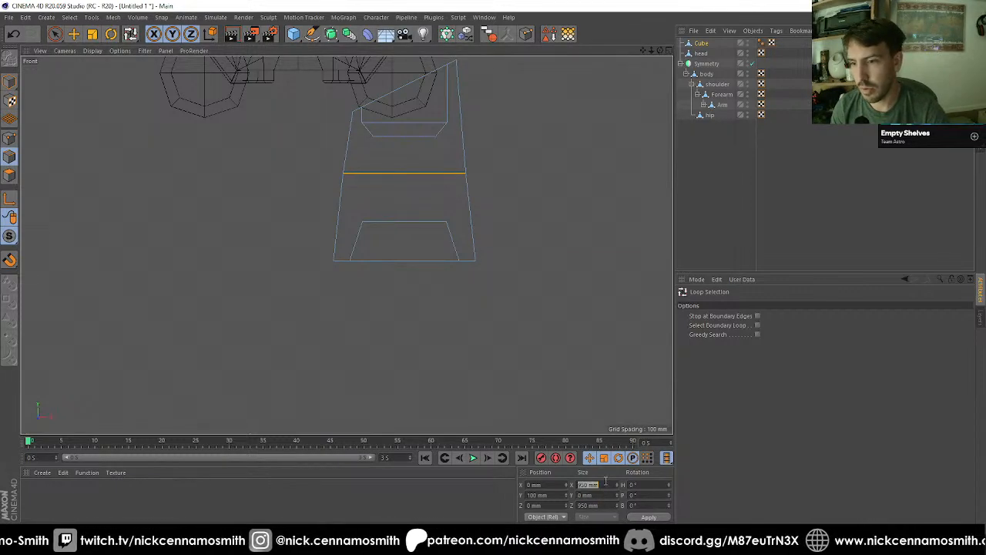
text(1)
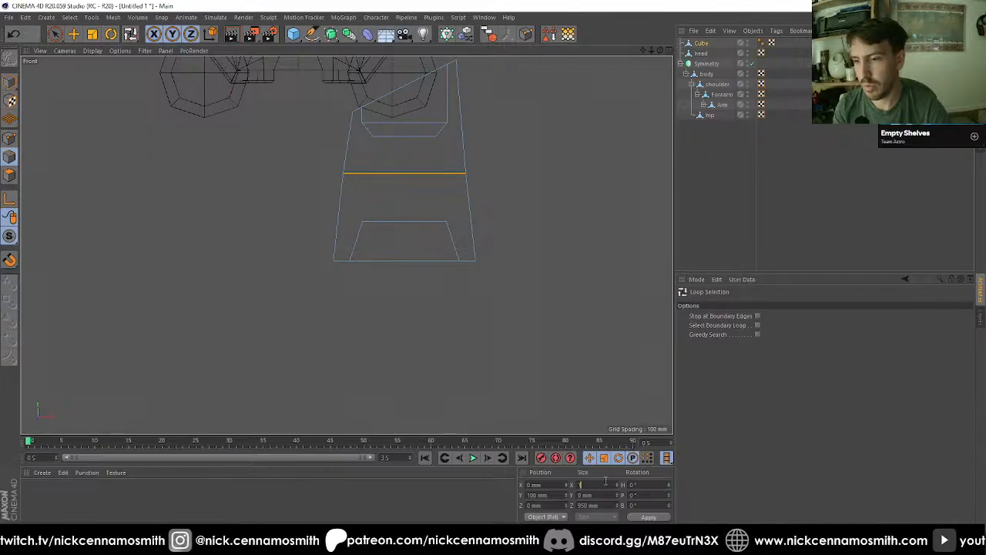
text(00)
key(Tab)
key(Tab)
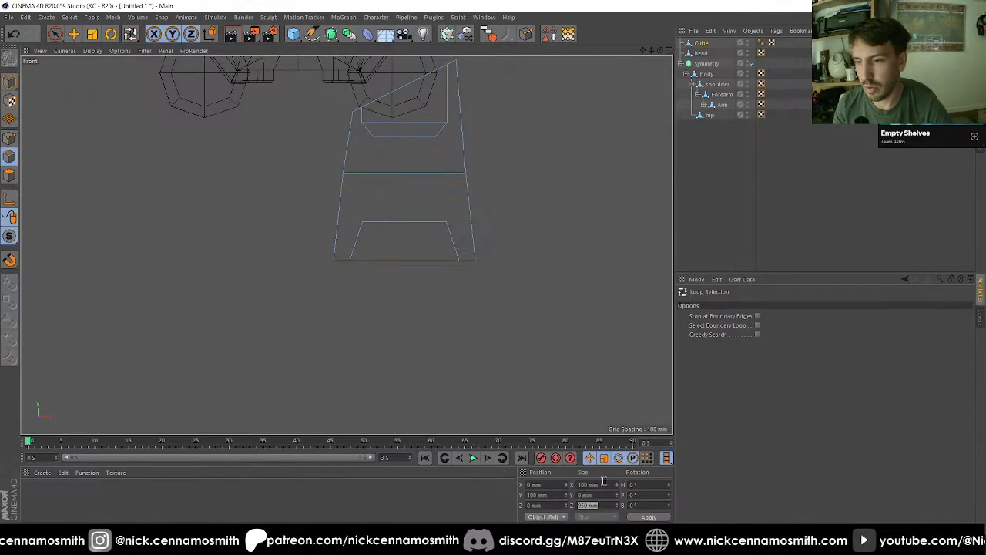
click(583, 484)
text(0)
key(Tab)
key(Tab)
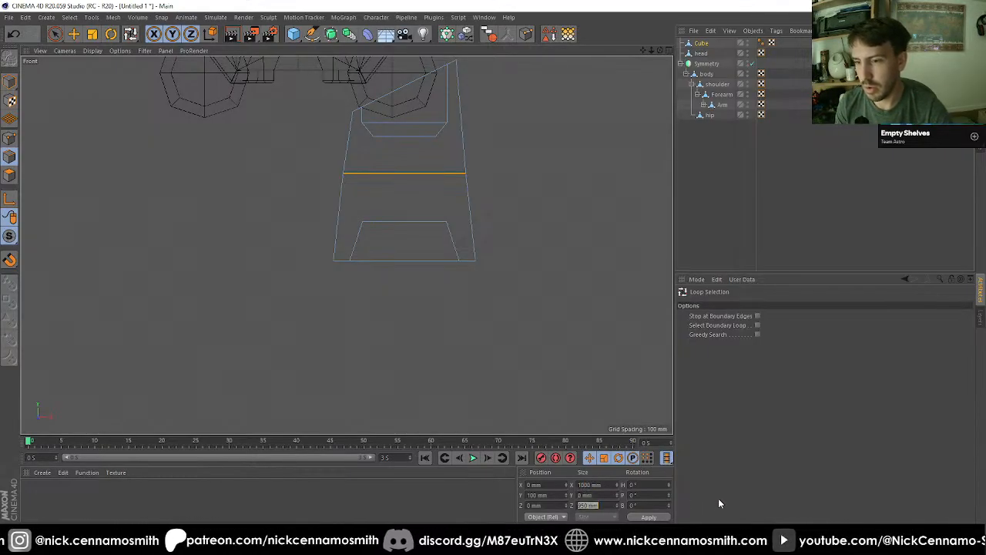
text(1000)
key(Return)
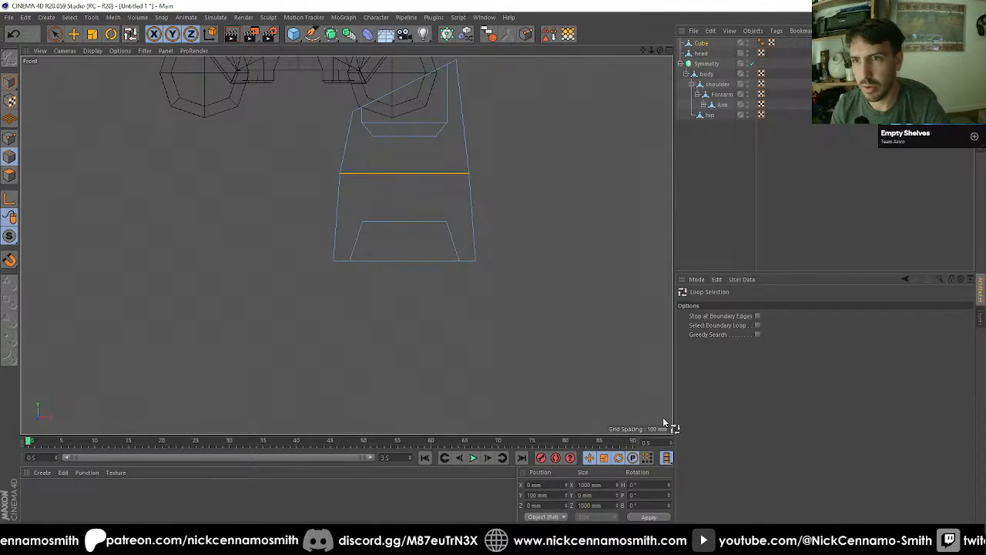
Step: Move the middle edge loop down to about Y -43 mm
click(73, 34)
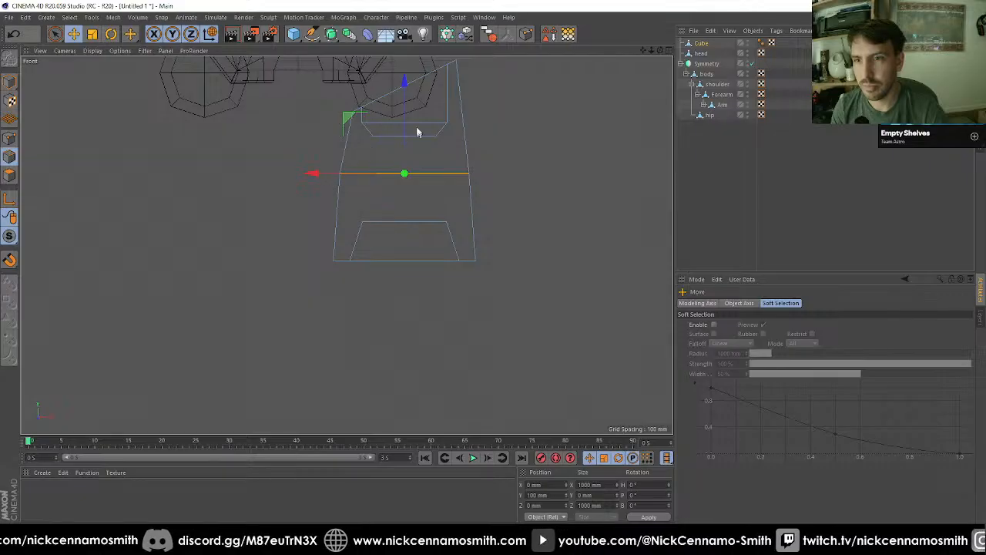
drag(405, 107, 403, 130)
key(F1)
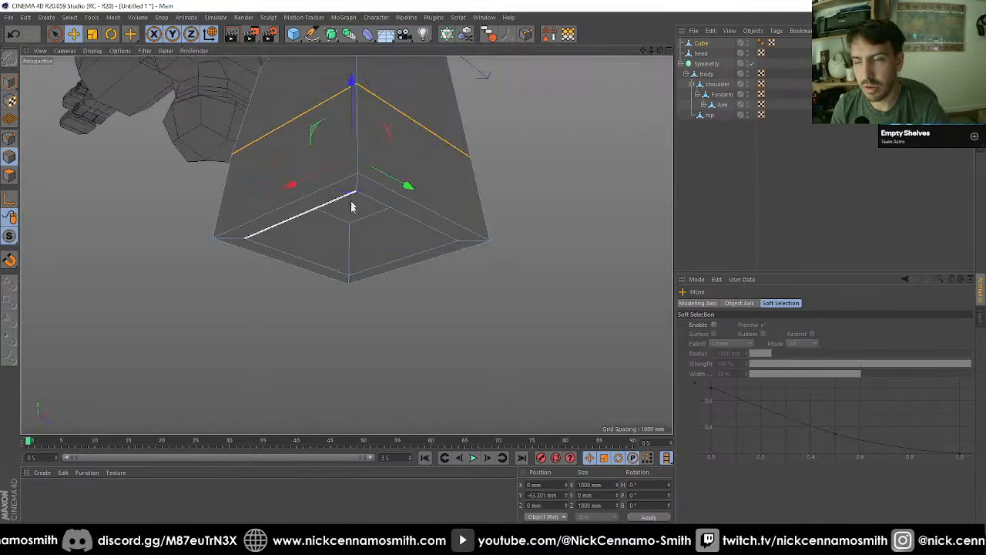
Step: Loop-select the cube's vertical corner edges together with their continuations into the recesses
alt+drag(383, 203, 409, 154)
alt+right_drag(383, 160, 366, 212)
alt+drag(369, 124, 424, 218)
key(u)
key(l)
click(363, 210)
alt+drag(568, 246, 548, 276)
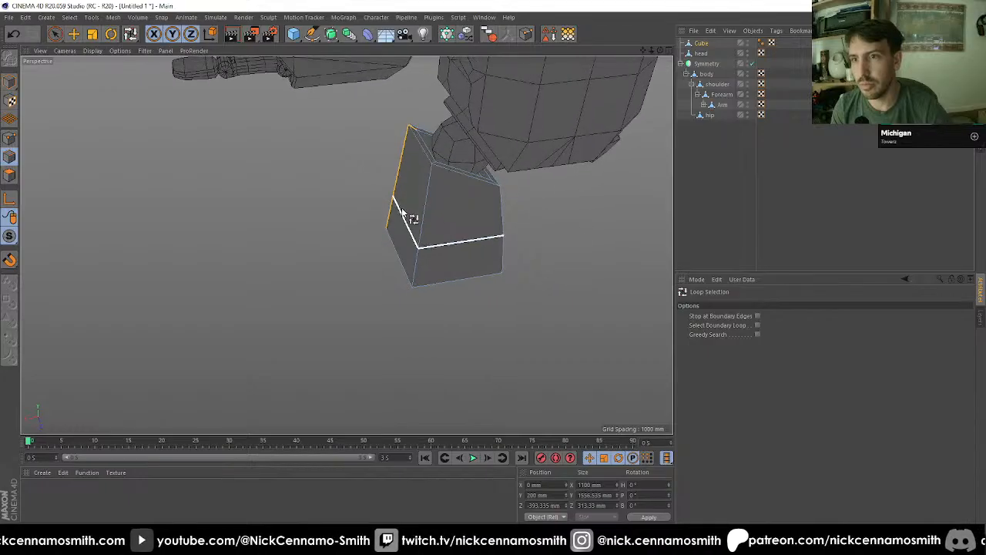
drag(24, 242, 50, 262)
alt+drag(493, 227, 522, 202)
scroll(522, 202, up, 3)
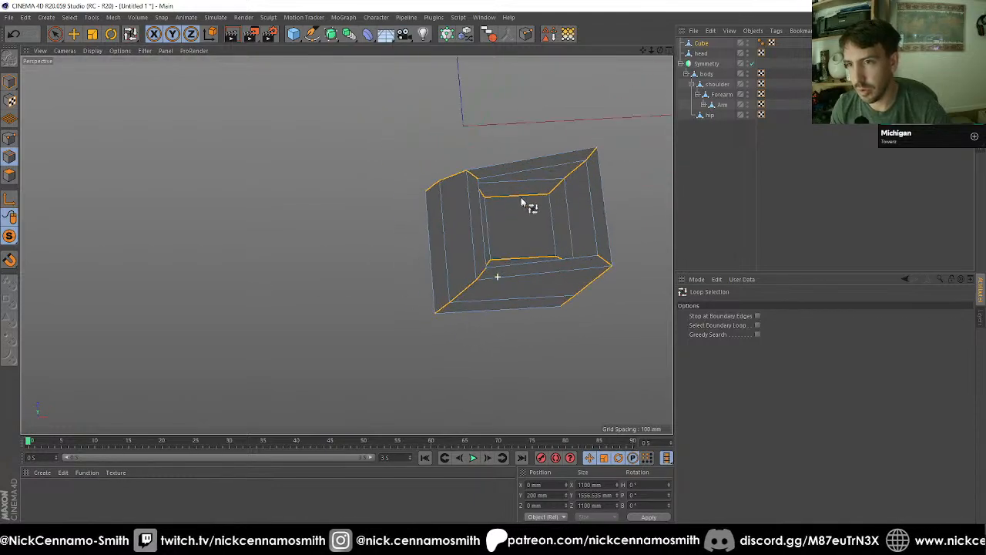
click(517, 209)
key(space)
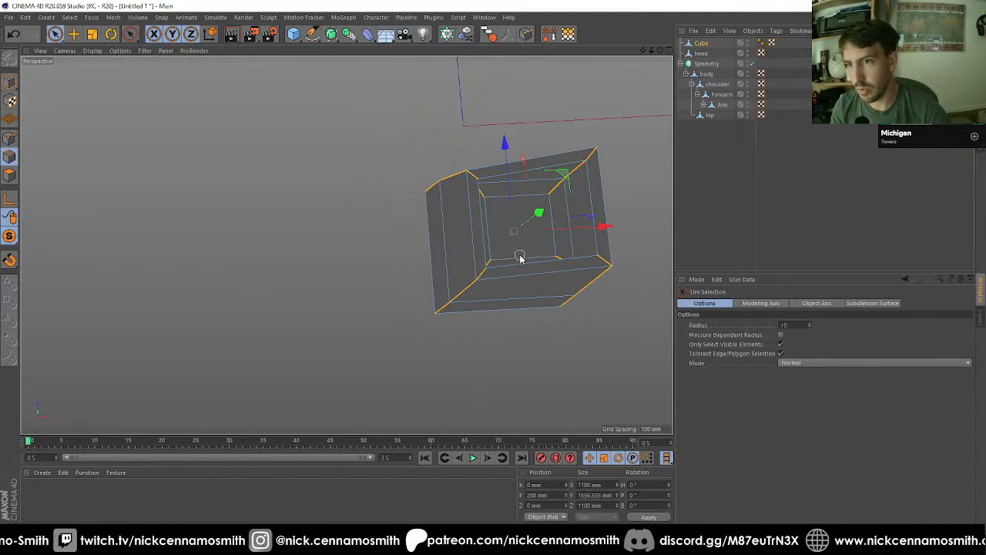
alt+drag(520, 258, 521, 263)
alt+drag(565, 178, 497, 174)
click(493, 291)
key(ctrl+z)
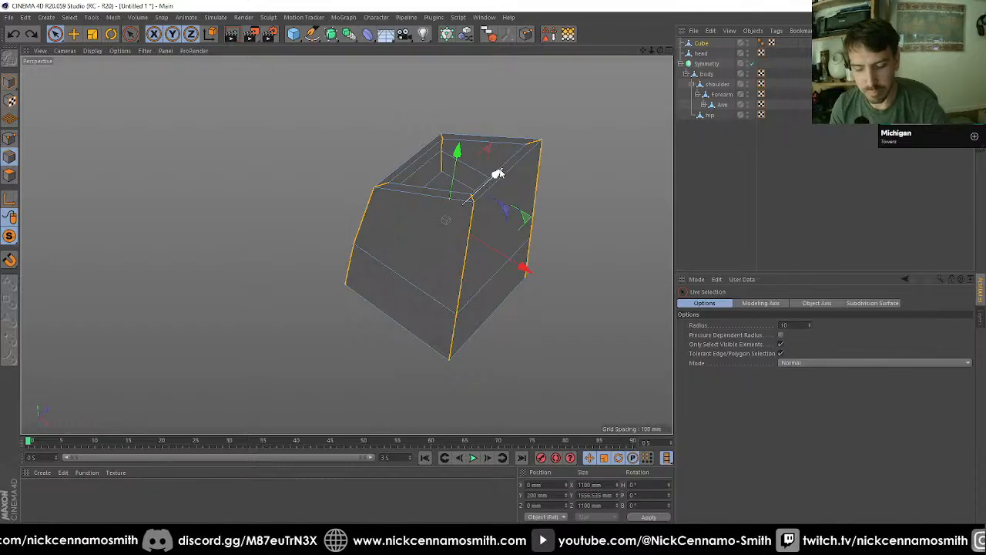
Step: Bevel the selected corner edges with a 50 mm offset
key(m)
key(s)
click(750, 344)
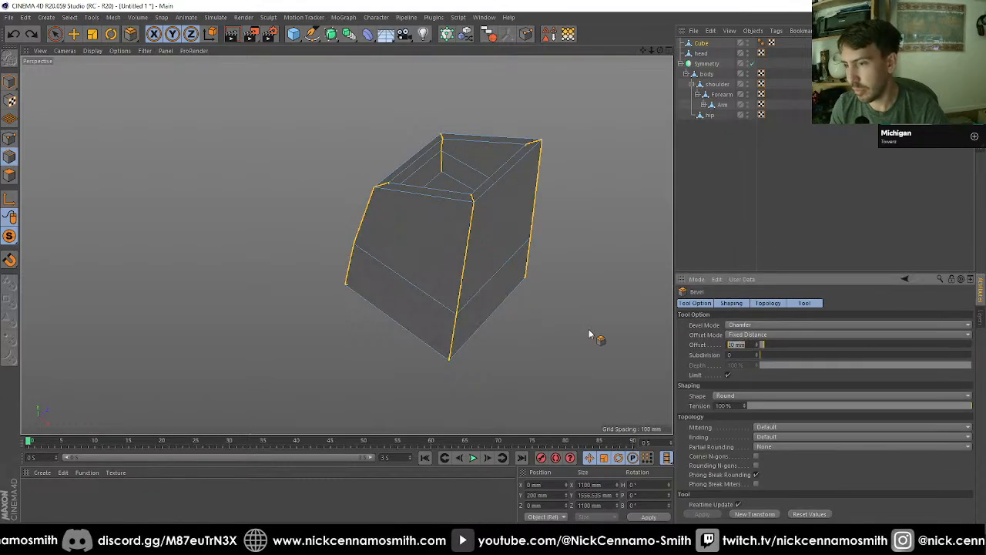
text(50)
key(Return)
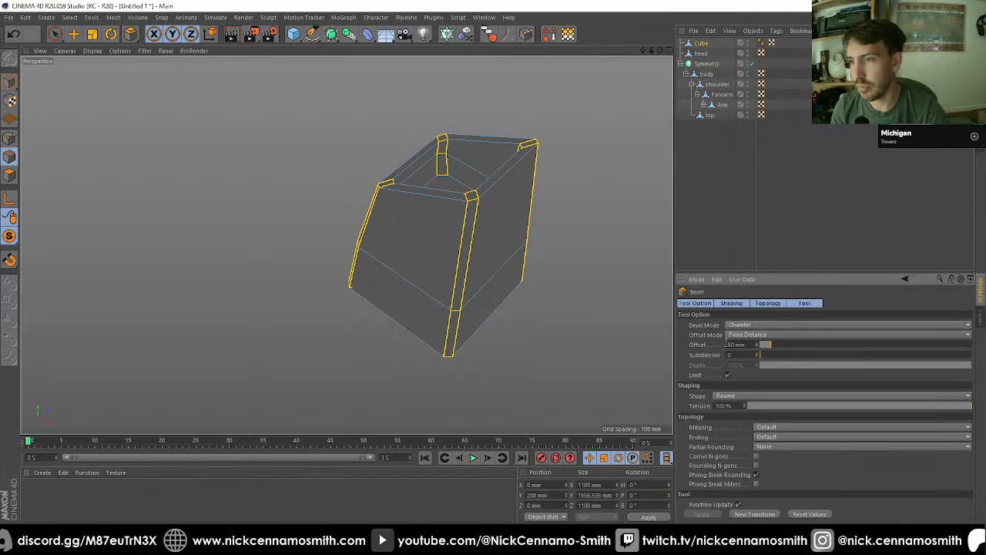
Step: Increase the bevel offset of the selected corner edges to 200 mm
text(100)
key(Return)
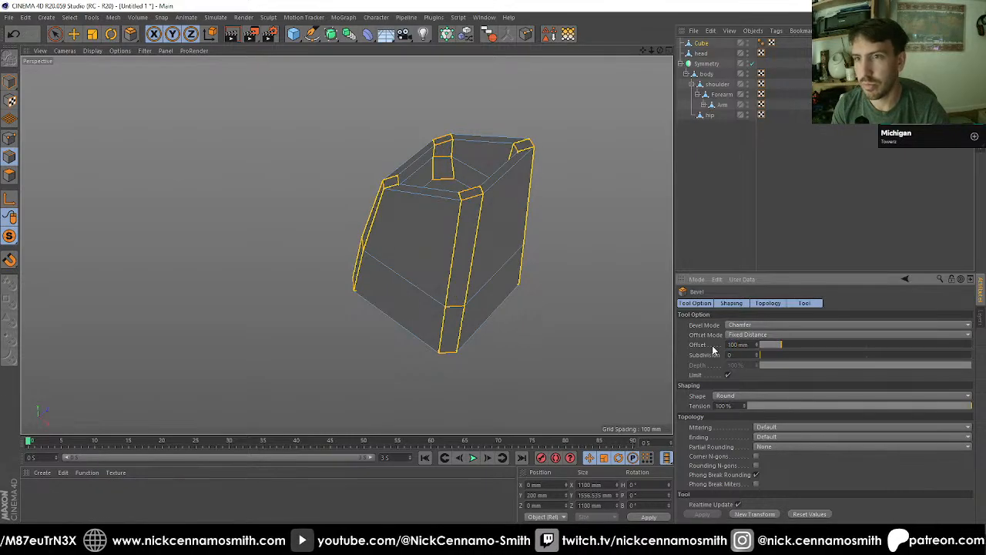
text(2)
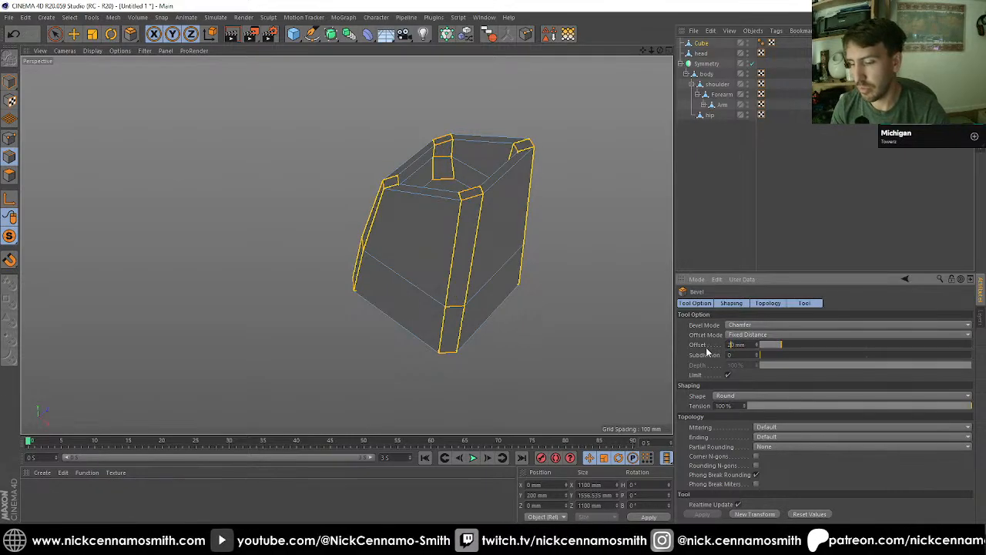
text(00)
key(Return)
Step: Loop-select the inner and outer rim edges around the recess at the cube's lower end
alt+drag(254, 115, 266, 189)
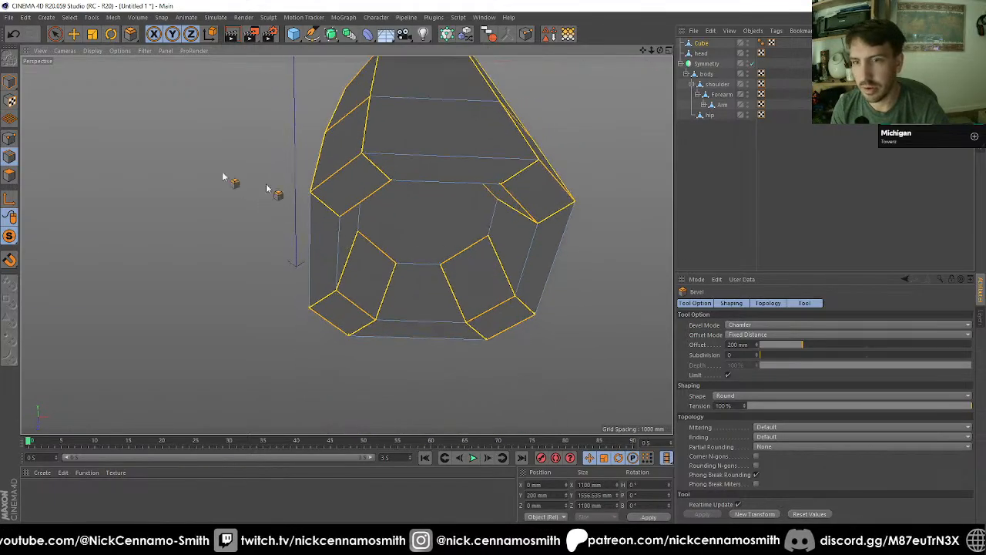
key(u)
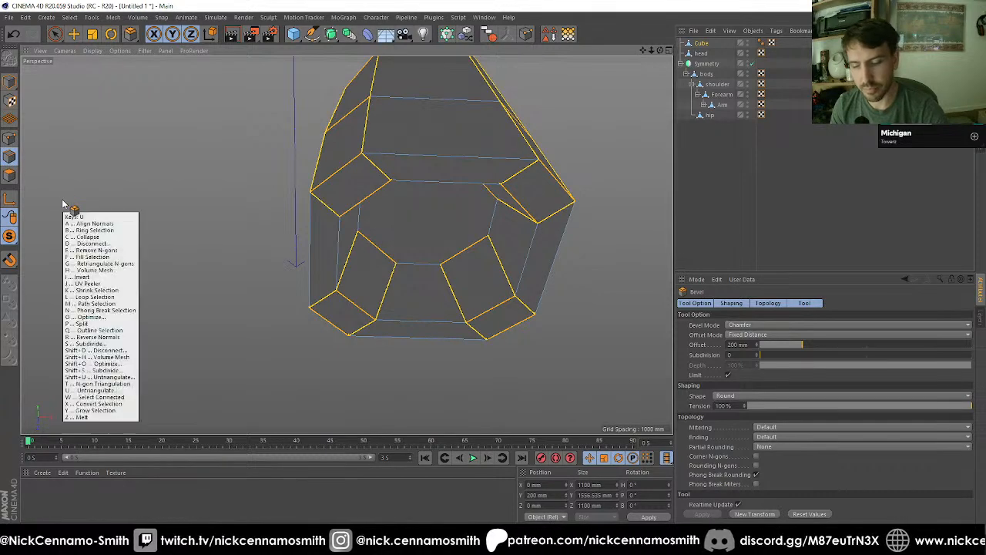
key(l)
click(463, 187)
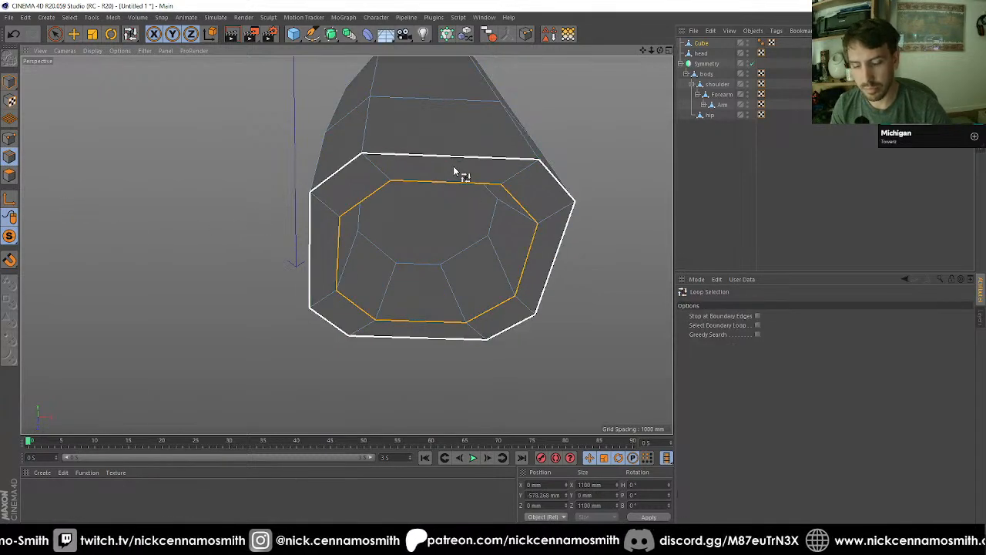
key(k)
key(l)
double_click(738, 346)
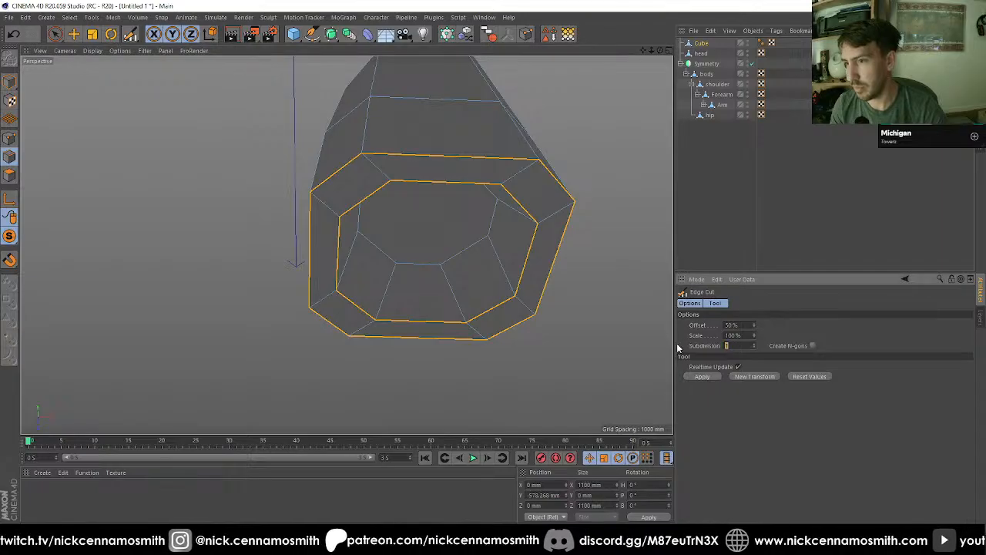
text(ns)
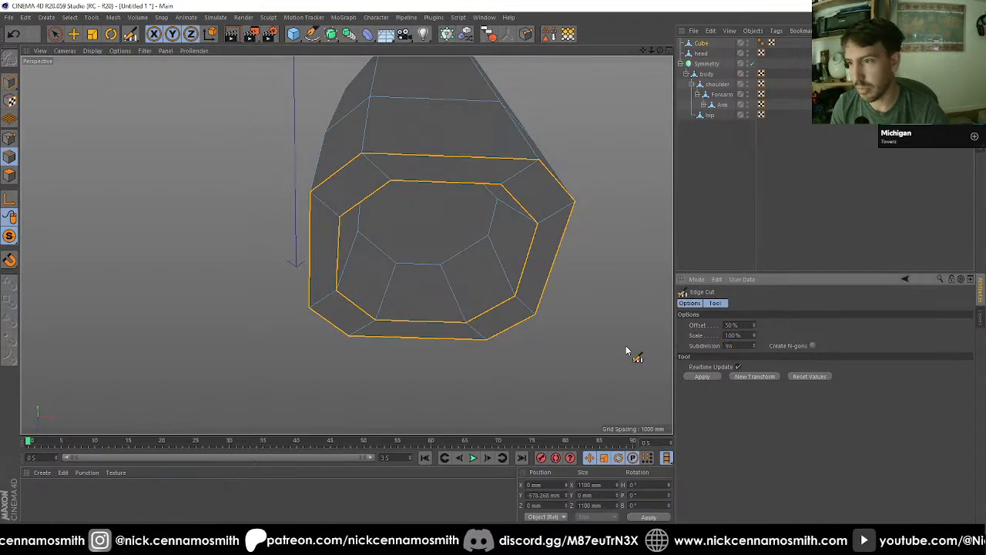
key(BackSpace)
text(1)
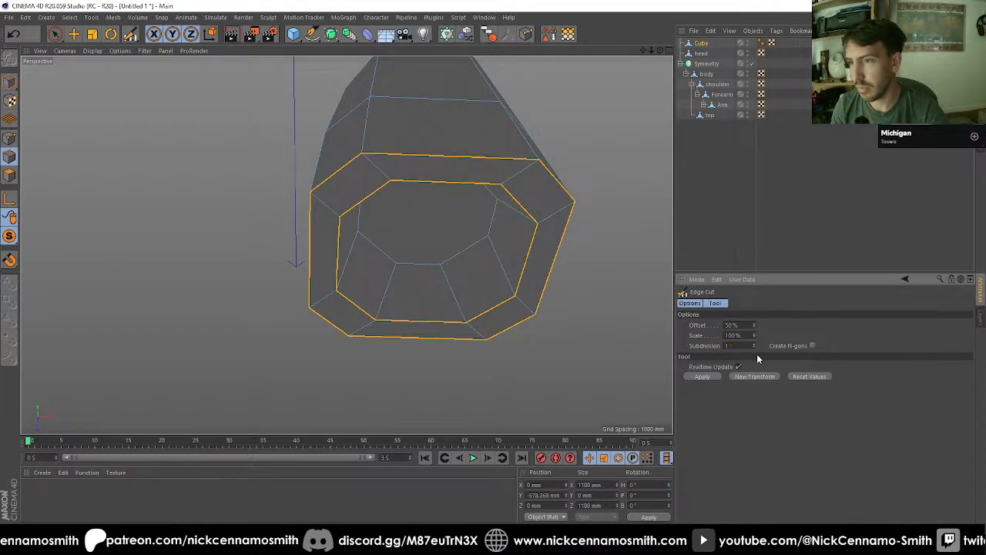
click(699, 217)
click(701, 43)
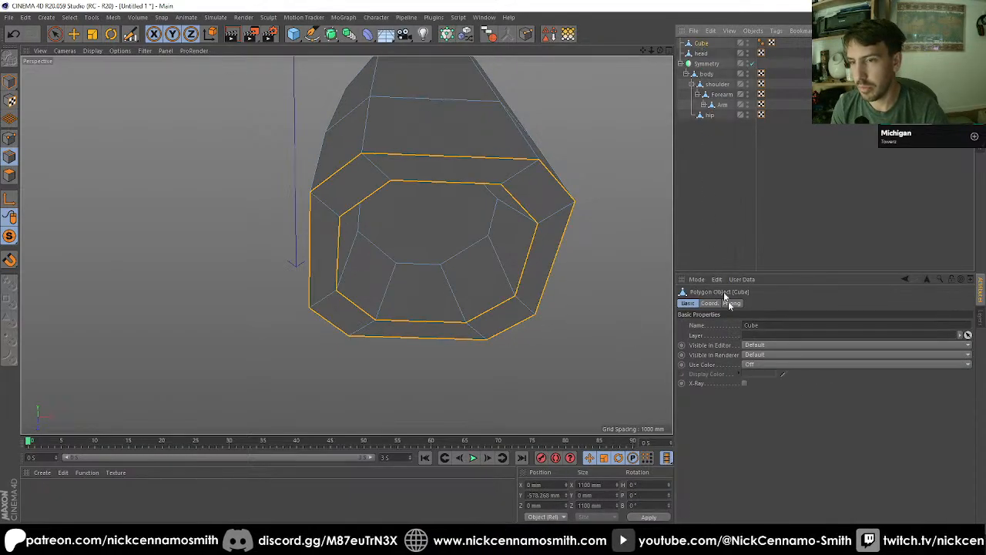
Step: Bevel the two lower rim edge loops with a 20 mm offset
key(m)
key(s)
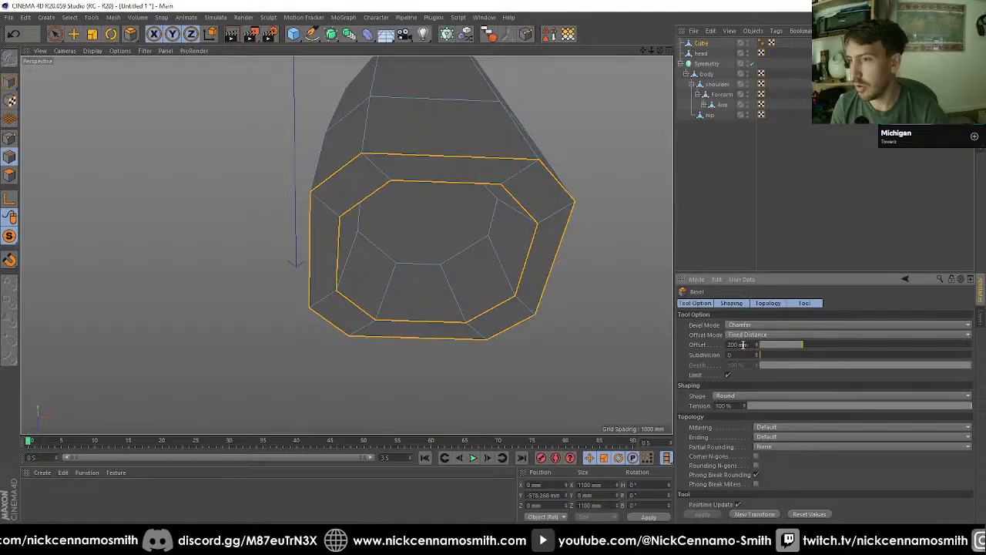
text(50)
key(Return)
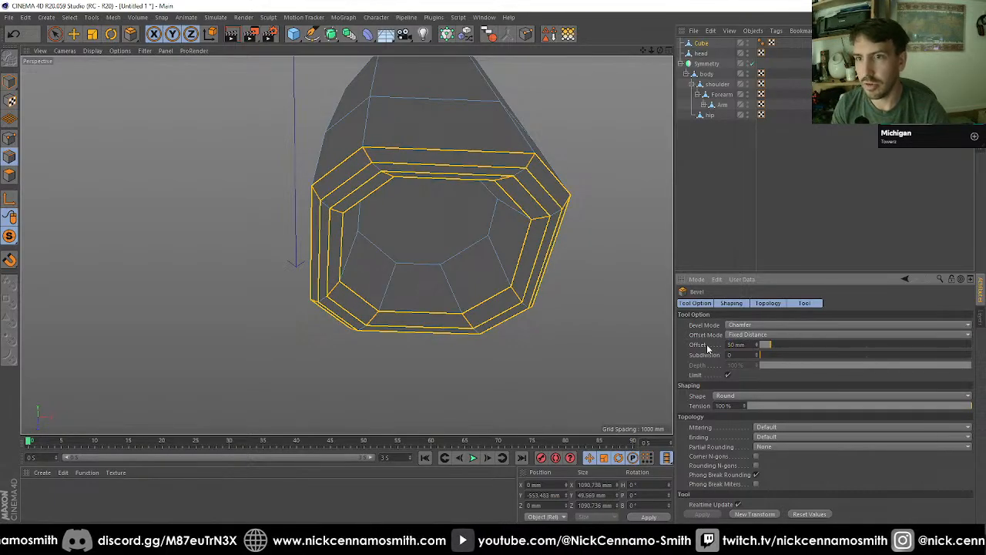
text(20)
key(Return)
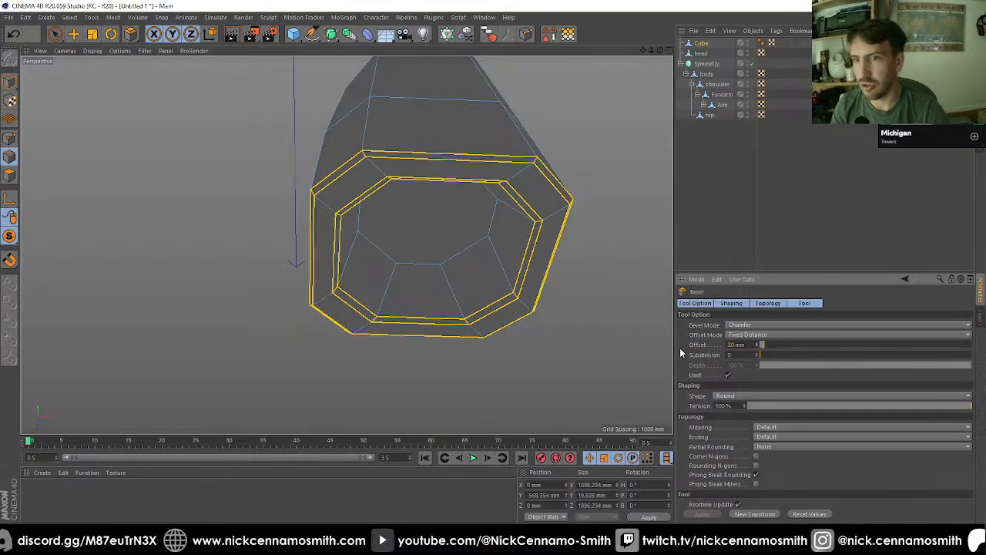
Step: Loop-select the inner and outer rim edges around the recess at the cube's slanted upper end
alt+drag(522, 272, 539, 210)
scroll(427, 203, down, 5)
alt+drag(427, 183, 363, 112)
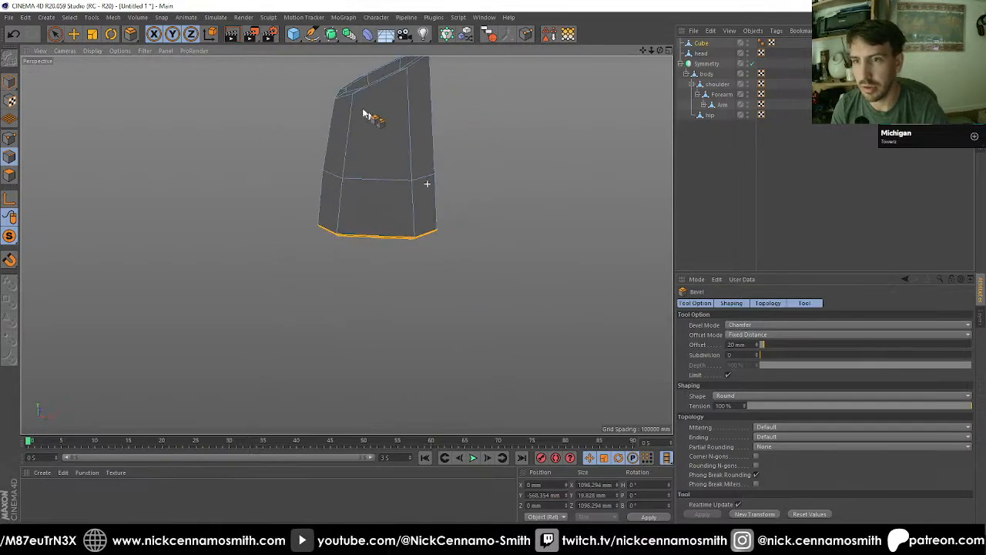
alt+middle_drag(363, 112, 400, 193)
scroll(432, 182, up, 2)
alt+drag(432, 181, 394, 226)
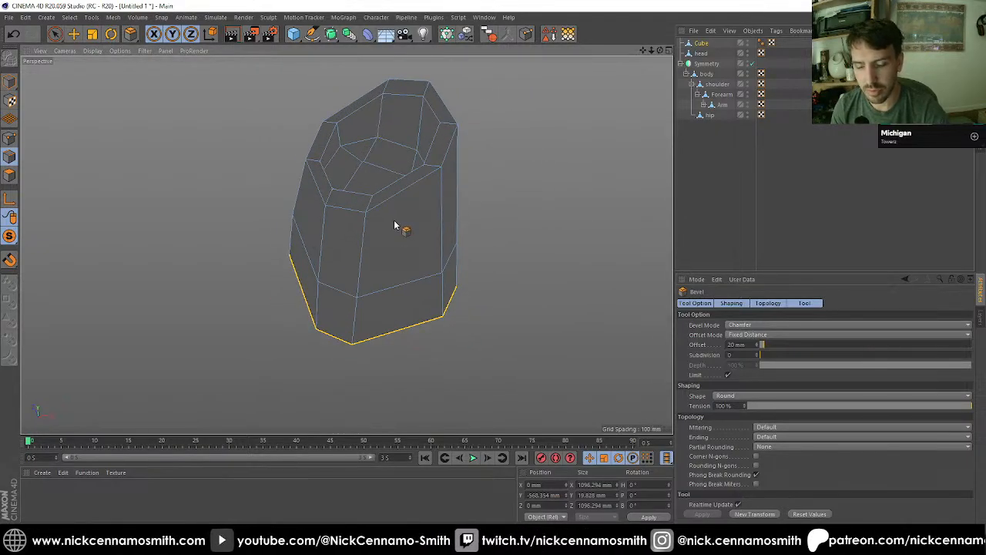
key(u)
key(l)
click(401, 199)
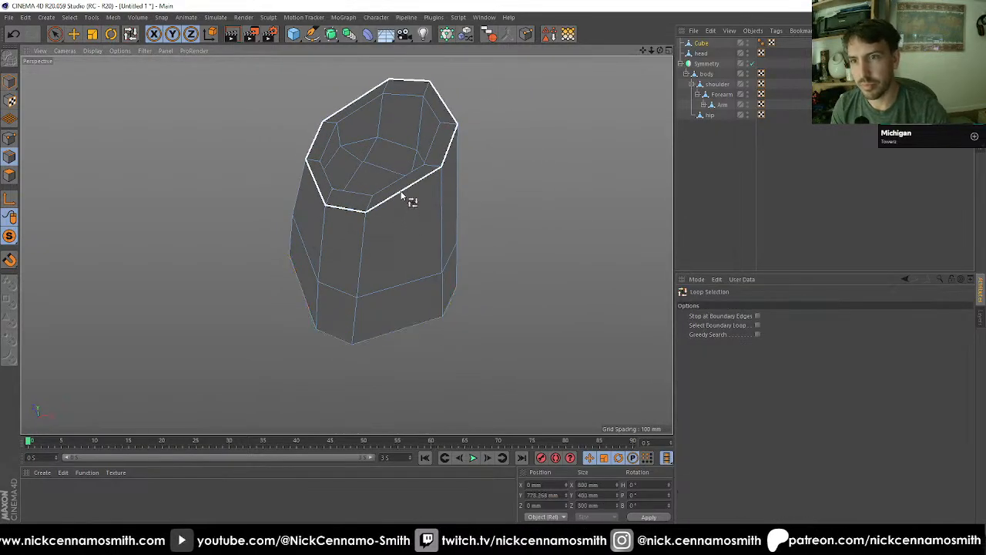
Step: Bevel the two upper rim edge loops with a 20 mm offset and deselect the object
right_click(448, 199)
click(474, 420)
click(750, 513)
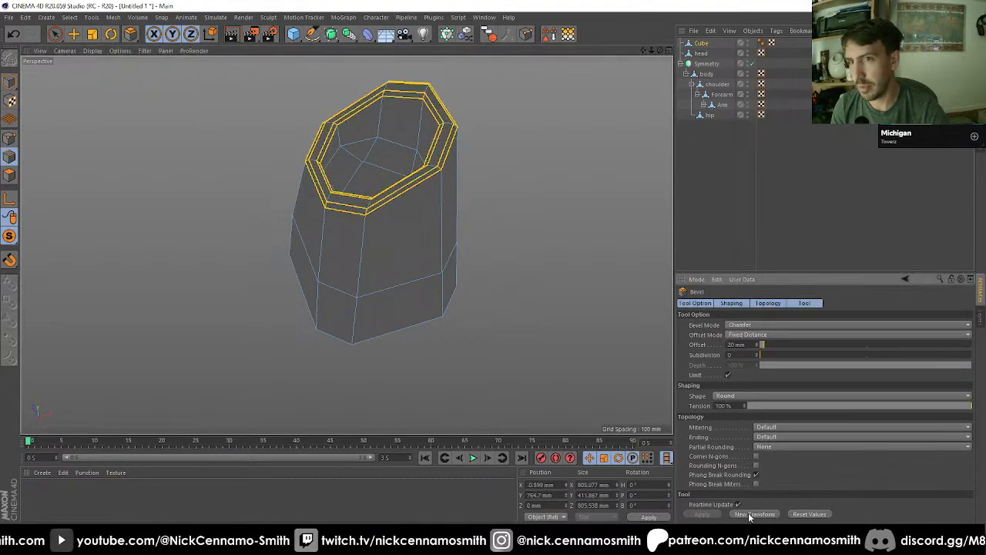
click(715, 225)
scroll(464, 239, down, 5)
alt+drag(441, 238, 302, 286)
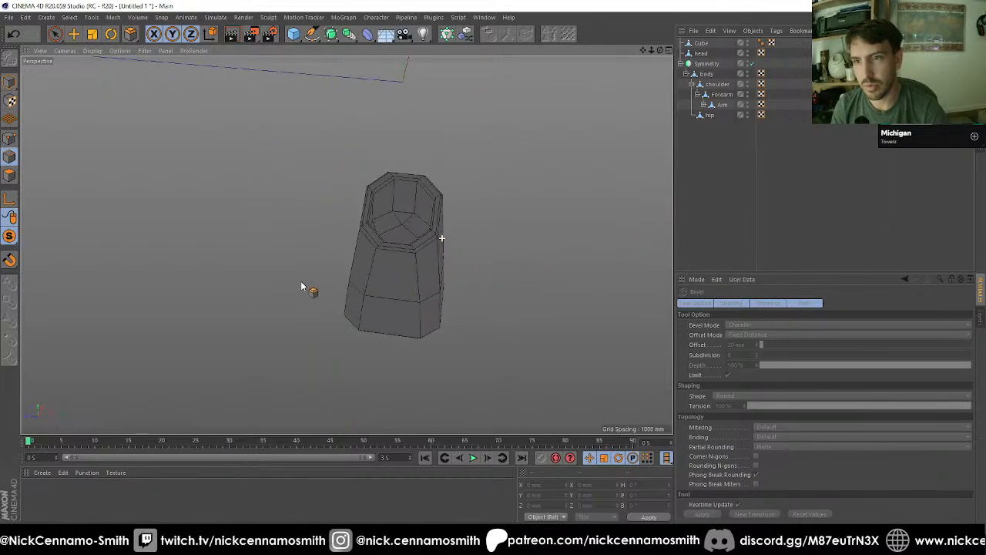
Step: Return to model mode, turn off solo display to show the whole robot, and activate the Move tool
click(6, 80)
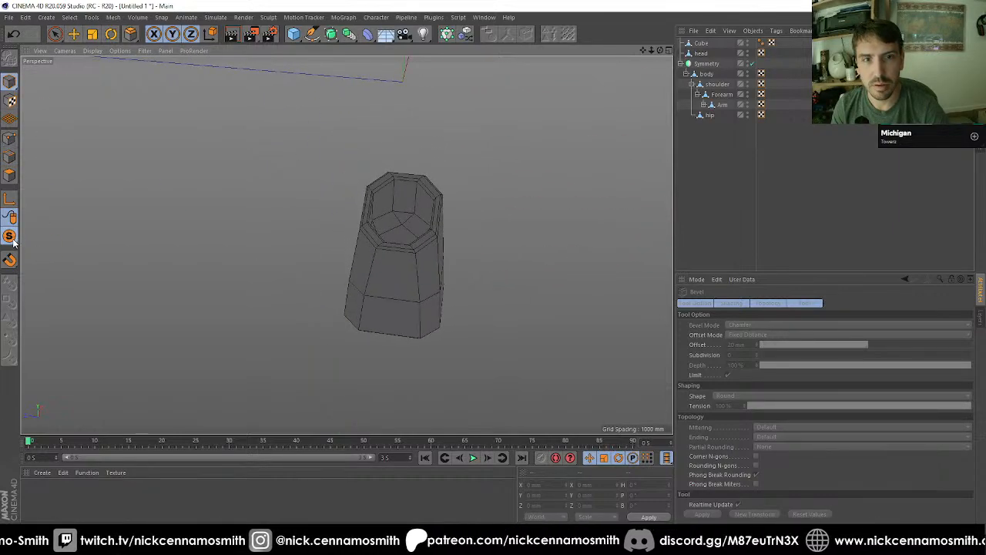
drag(14, 243, 47, 253)
alt+drag(436, 245, 507, 316)
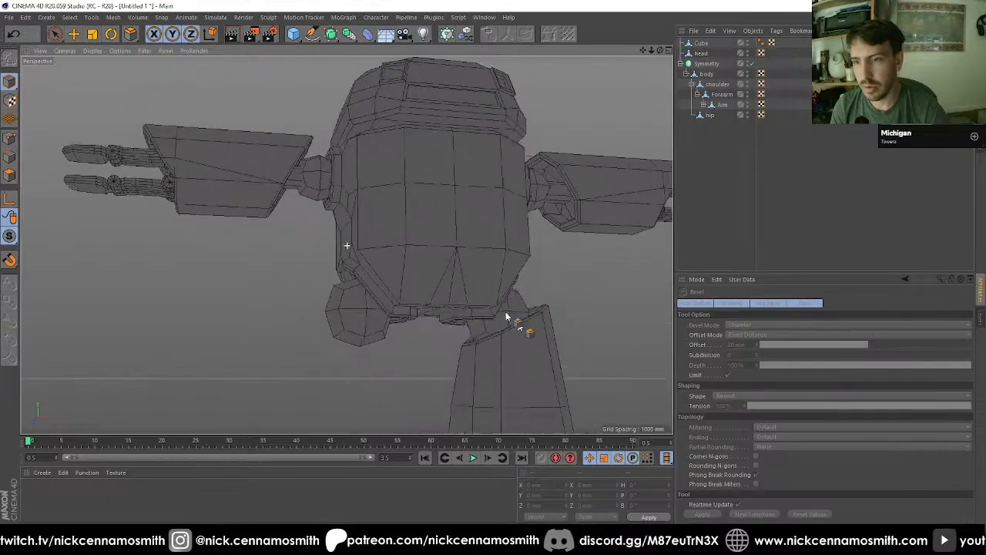
alt+middle_drag(507, 316, 429, 207)
alt+drag(429, 207, 383, 235)
click(74, 34)
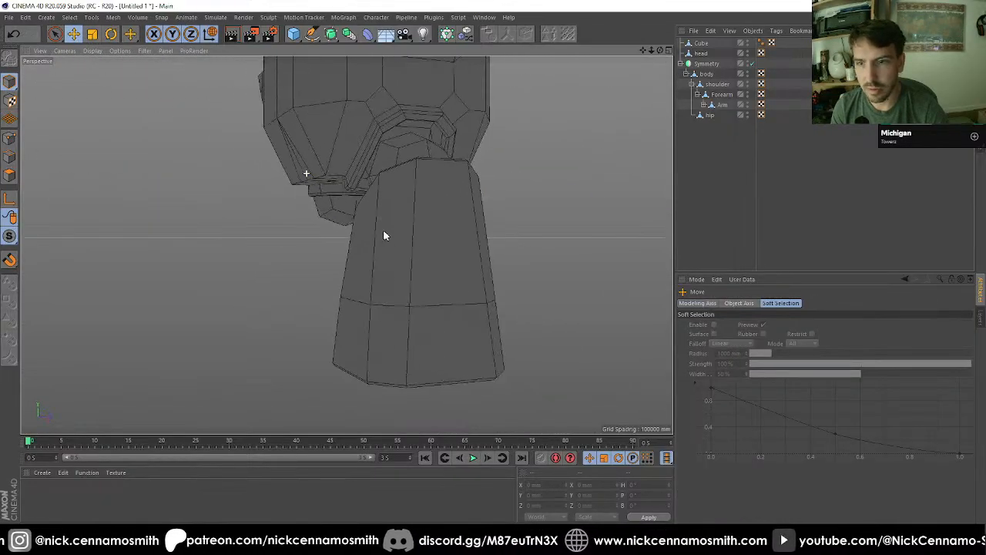
alt+middle_drag(383, 236, 393, 162)
alt+drag(437, 221, 339, 211)
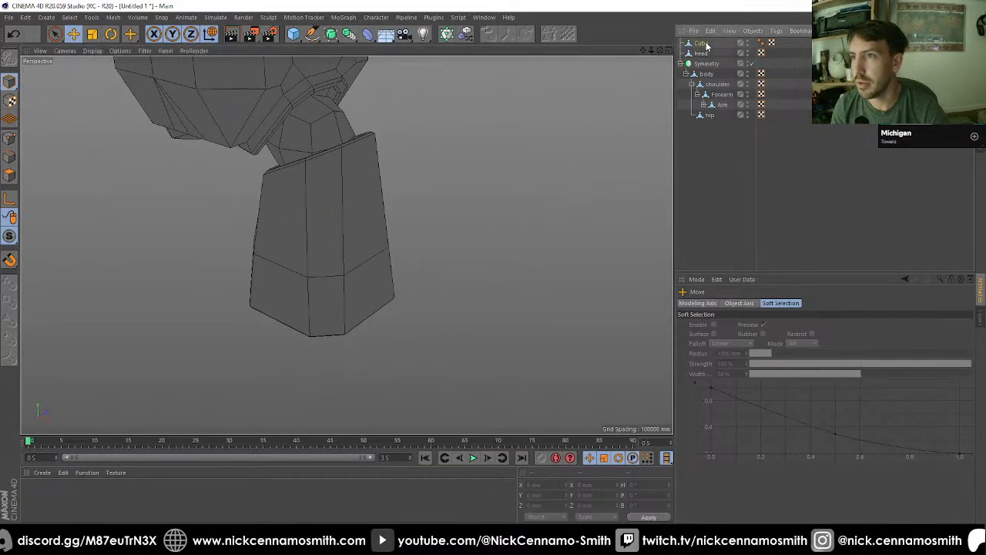
Step: Rename the Cube object to "Leg" and make it a child of the hip
click(703, 43)
text(Leg)
key(Return)
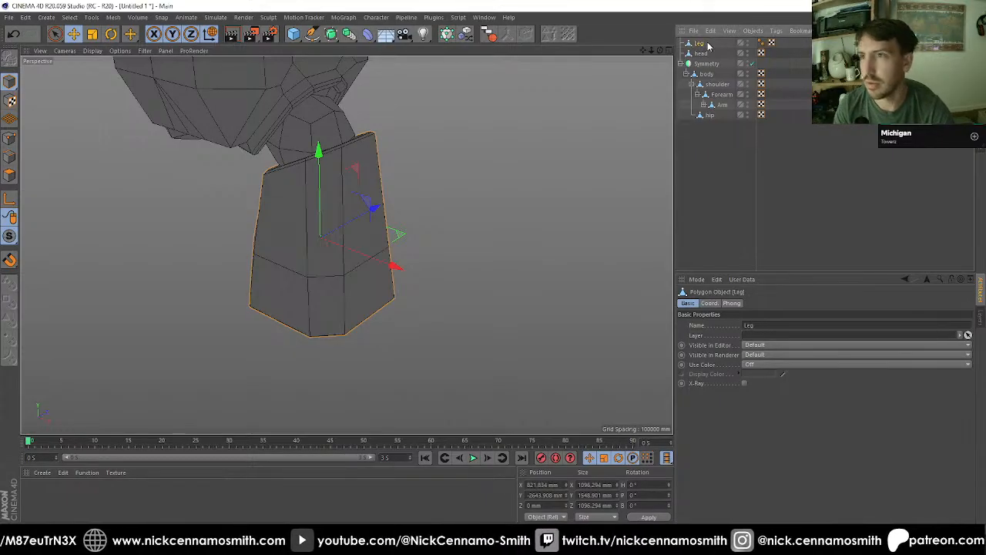
drag(715, 117, 714, 116)
click(708, 105)
mouse_move(454, 132)
alt+mouse_down()
mouse_move(537, 150)
mouse_move(452, 132)
alt+mouse_up()
alt+drag(512, 101, 558, 120)
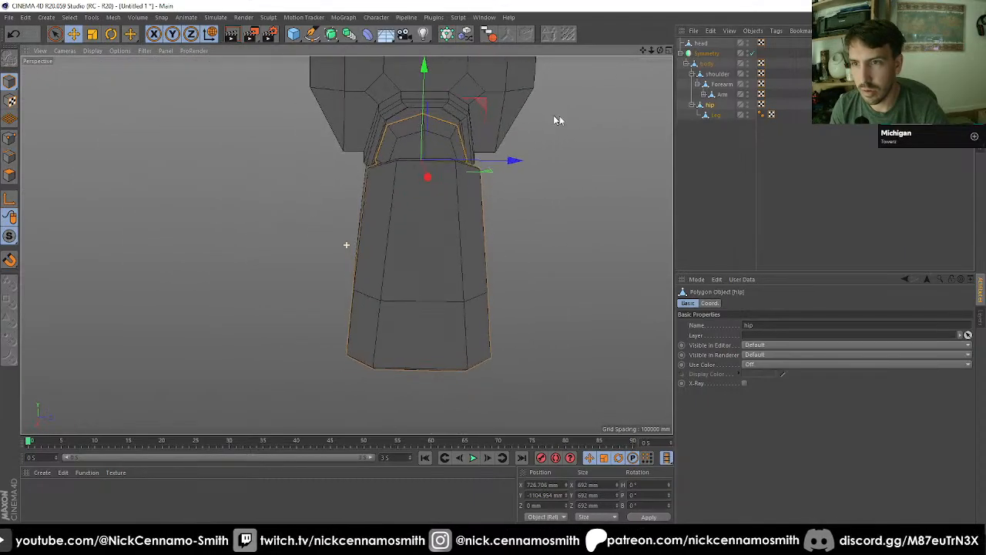
Step: Relocate the Leg's axis to 0 mm on X, Y and Z relative to the hip
click(714, 116)
key(F2)
key(F3)
key(F4)
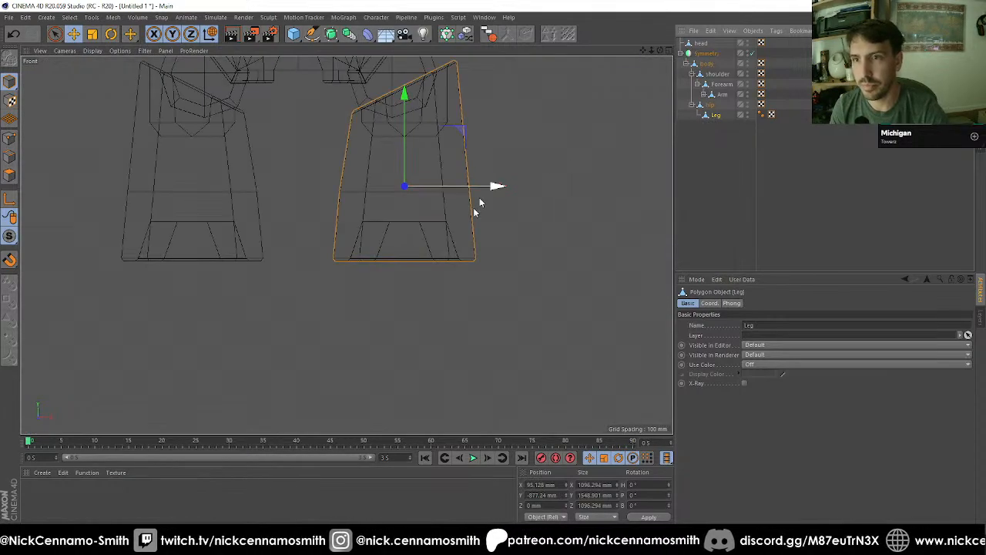
scroll(473, 207, down, 3)
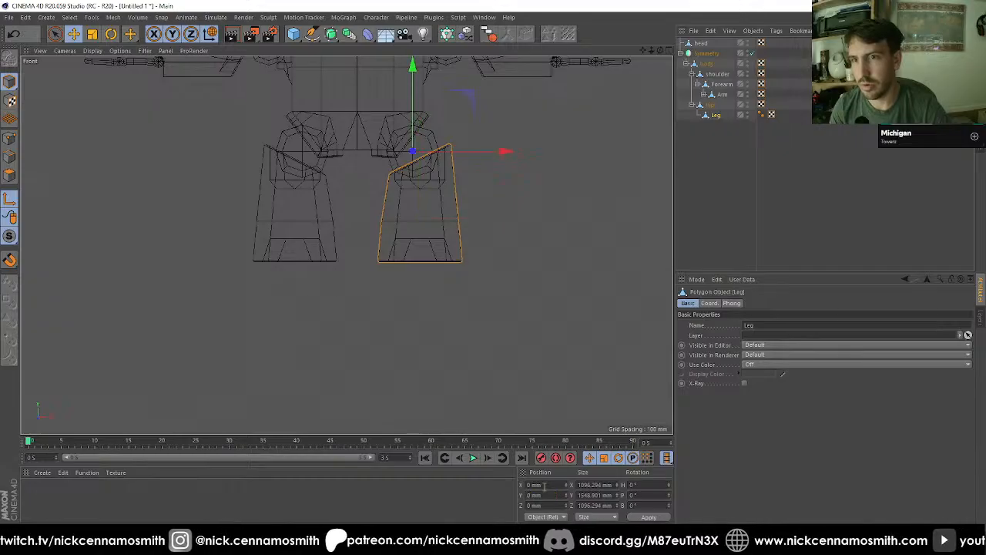
key(F1)
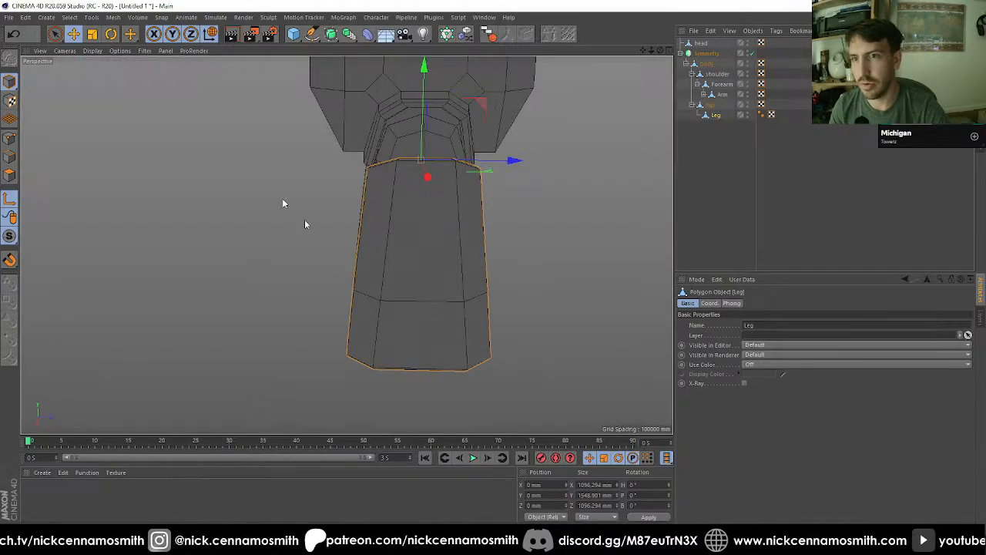
Step: Try rotating the hip with its attached Leg about the pitch axis
click(707, 105)
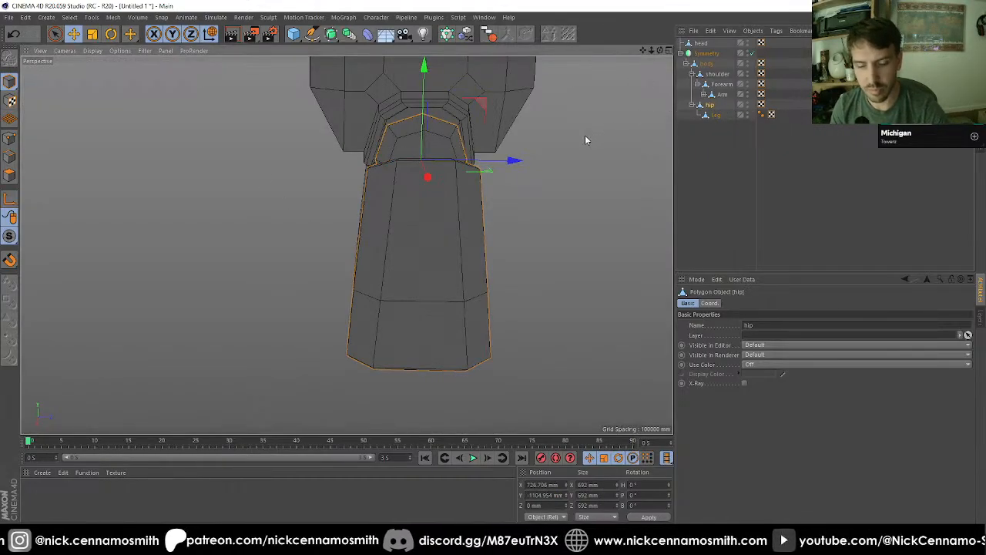
key(r)
drag(473, 134, 658, 113)
Step: Try rotating the Leg on its own around the hip joint, and undo the test rotations
click(718, 114)
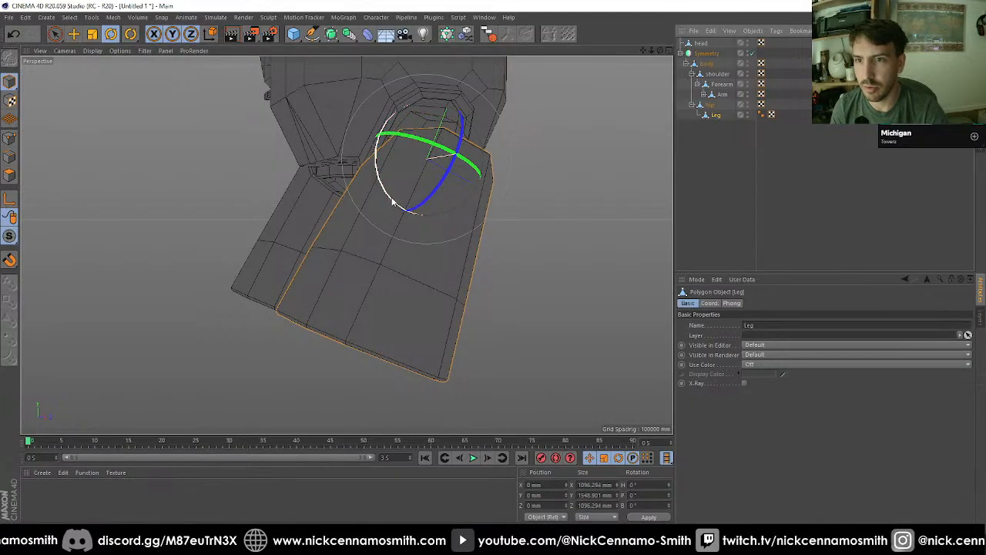
drag(393, 204, 560, 176)
key(ctrl+z)
key(ctrl+z)
key(ctrl+z)
key(ctrl+z)
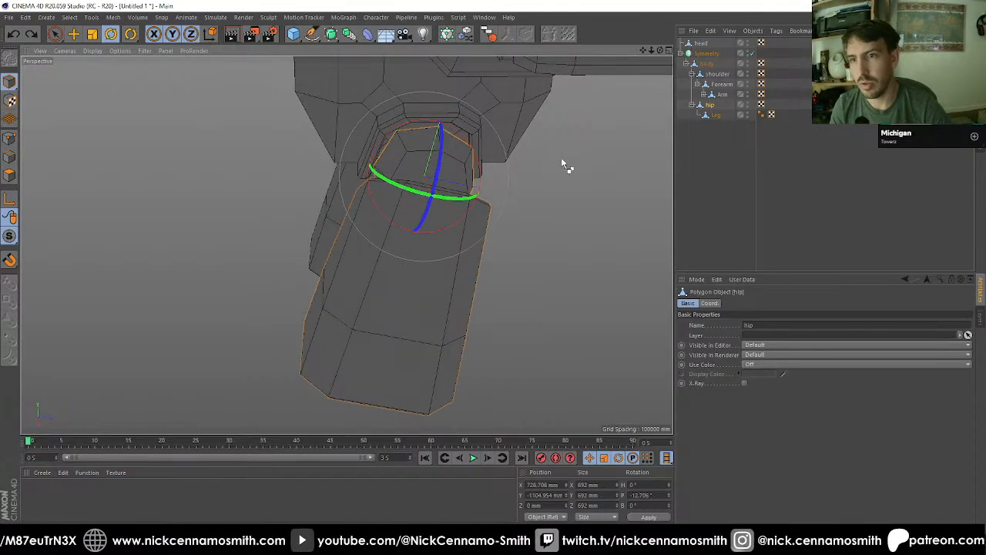
Step: Try swinging the hip to a pitch of about -34°, and undo the rotation
alt+drag(559, 181, 431, 112)
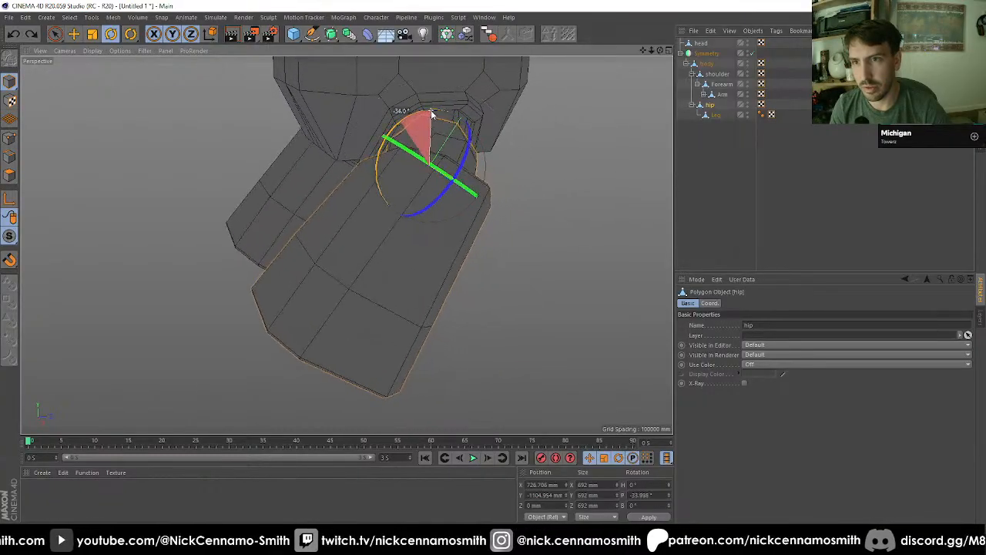
click(369, 240)
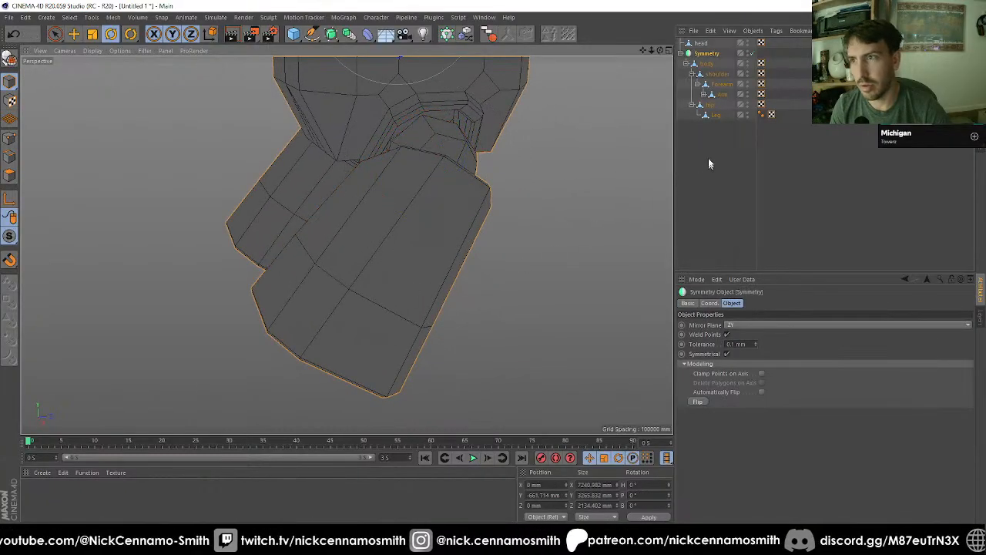
key(ctrl+z)
key(ctrl+z)
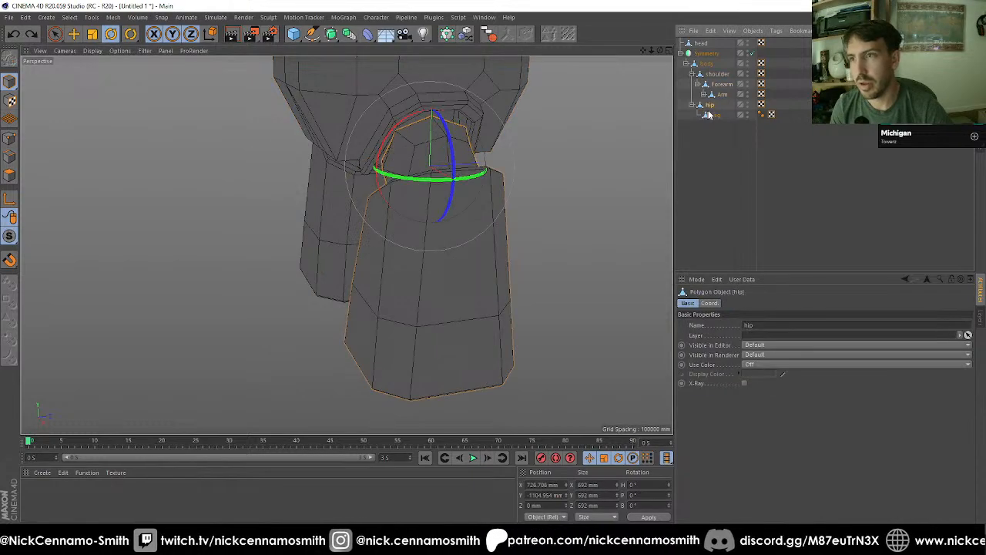
Step: Select the Leg in the front view and undo the relocation of its axis
click(709, 114)
key(F3)
key(F4)
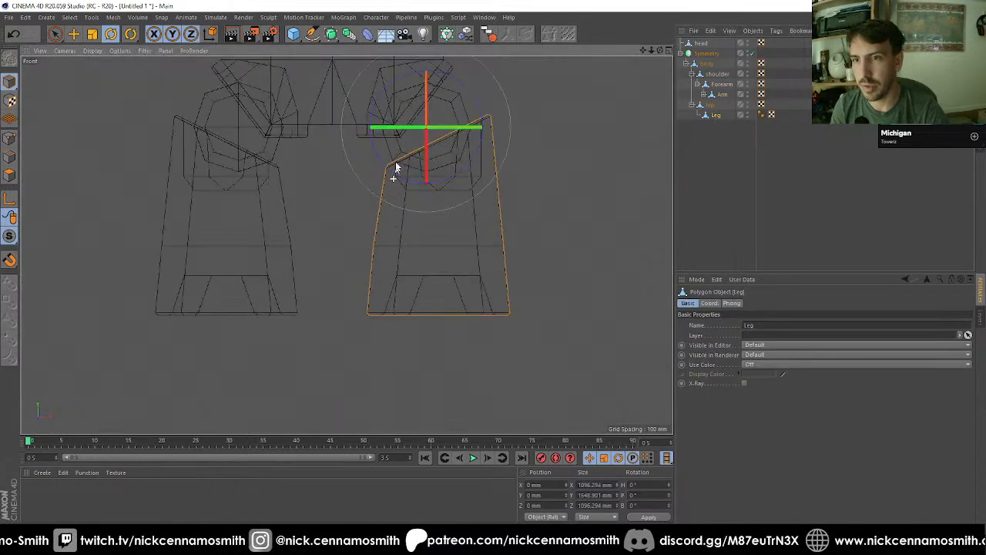
scroll(422, 107, up, 2)
click(491, 157)
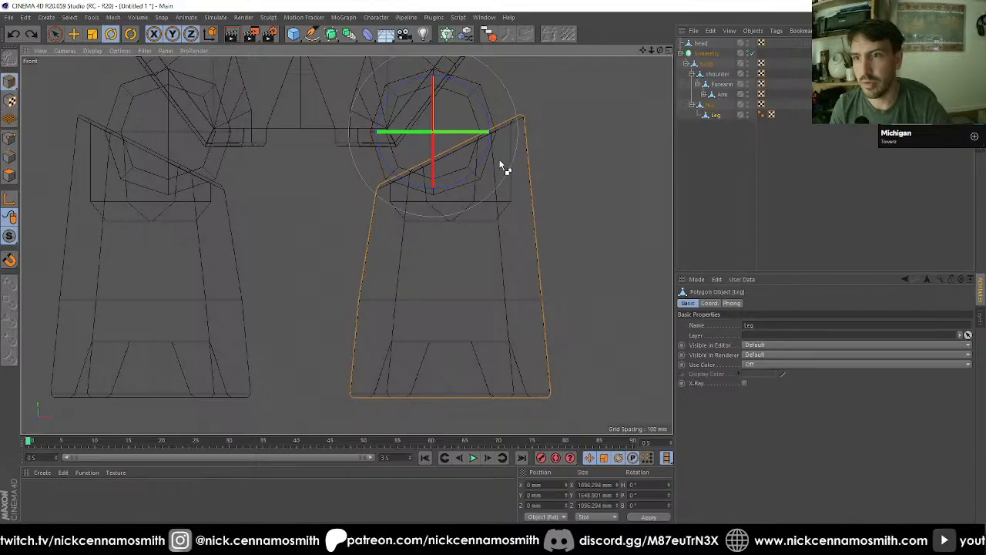
click(715, 114)
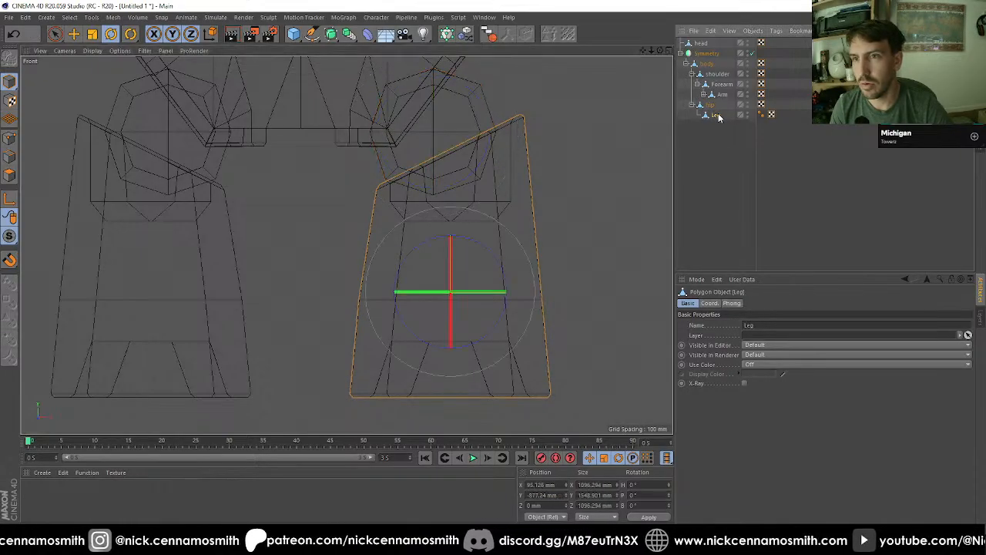
Step: Move the Leg's axis up to the hip joint in the right view, to Y -346 mm and Z 0 mm
scroll(495, 167, up, 1)
key(F2)
key(F3)
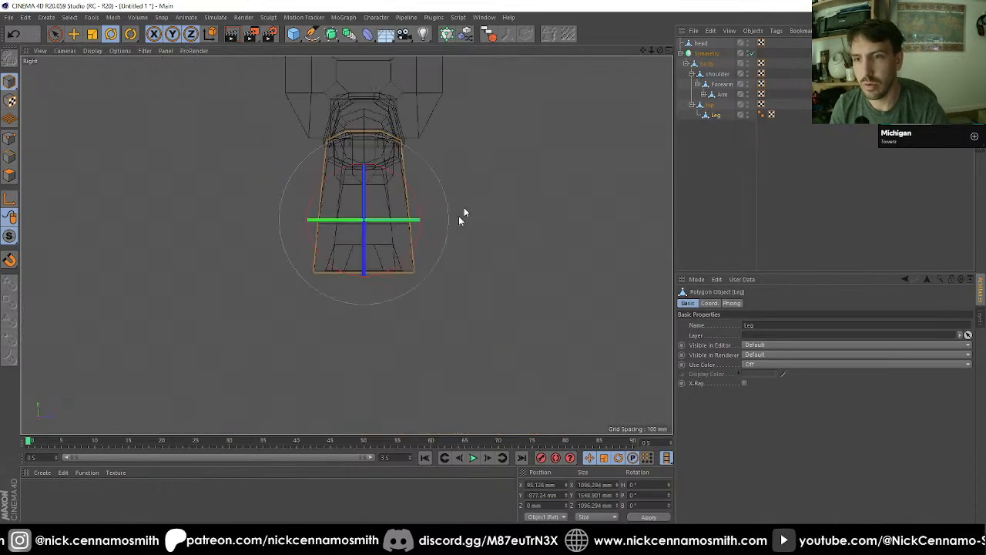
scroll(317, 113, up, 3)
scroll(367, 121, up, 3)
key(l)
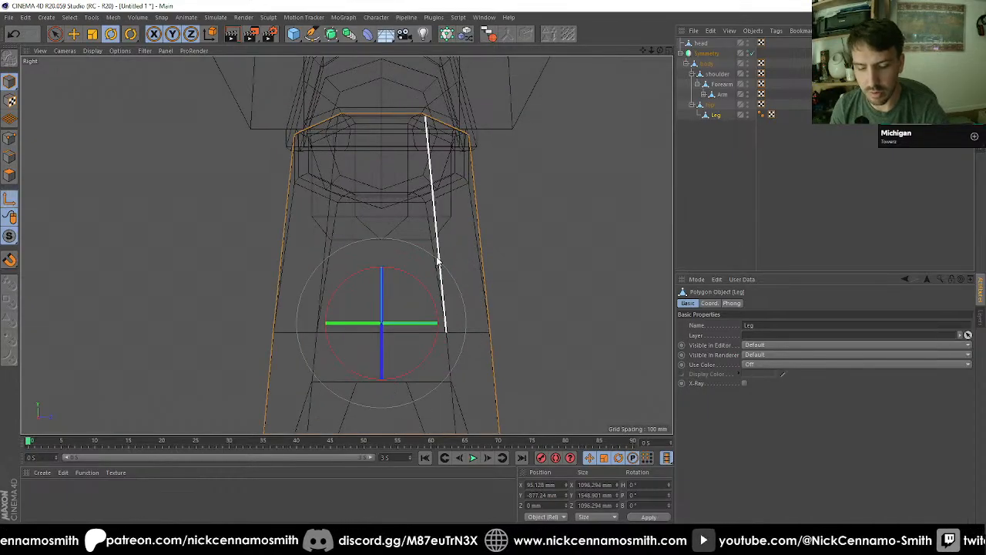
key(e)
click(387, 216)
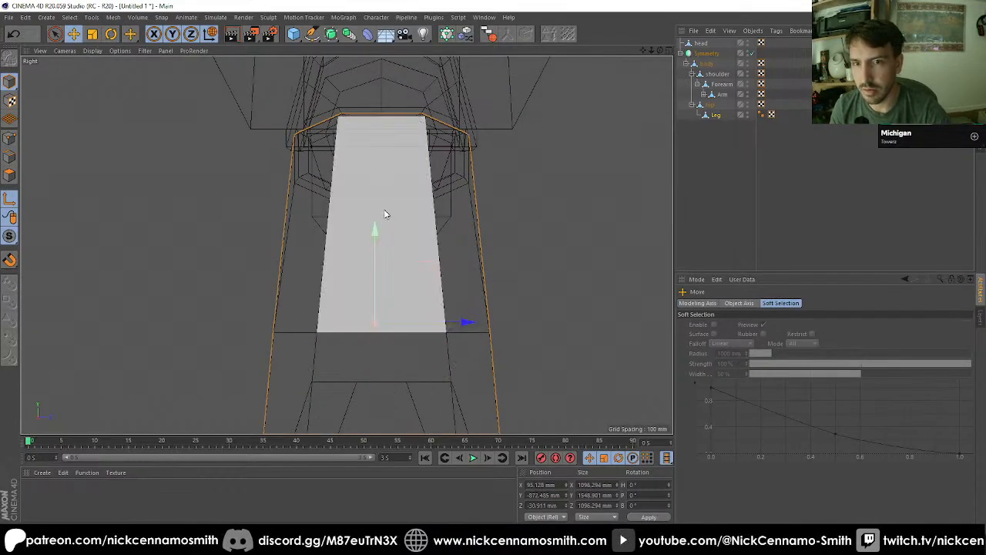
drag(381, 211, 382, 209)
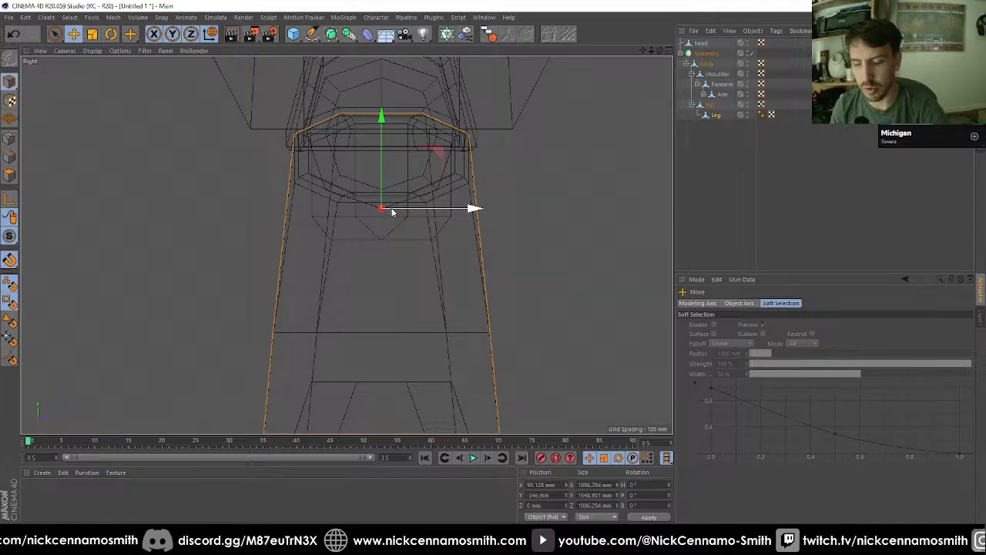
Step: Try rotating the hip with its attached Leg to a pitch of about -29°
key(F1)
alt+drag(455, 231, 425, 235)
key(F4)
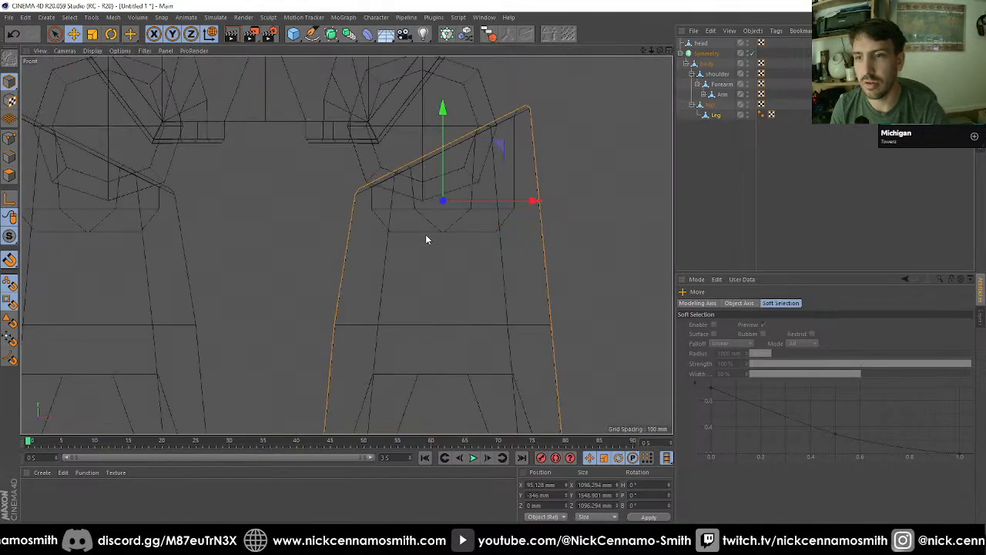
scroll(443, 182, up, 2)
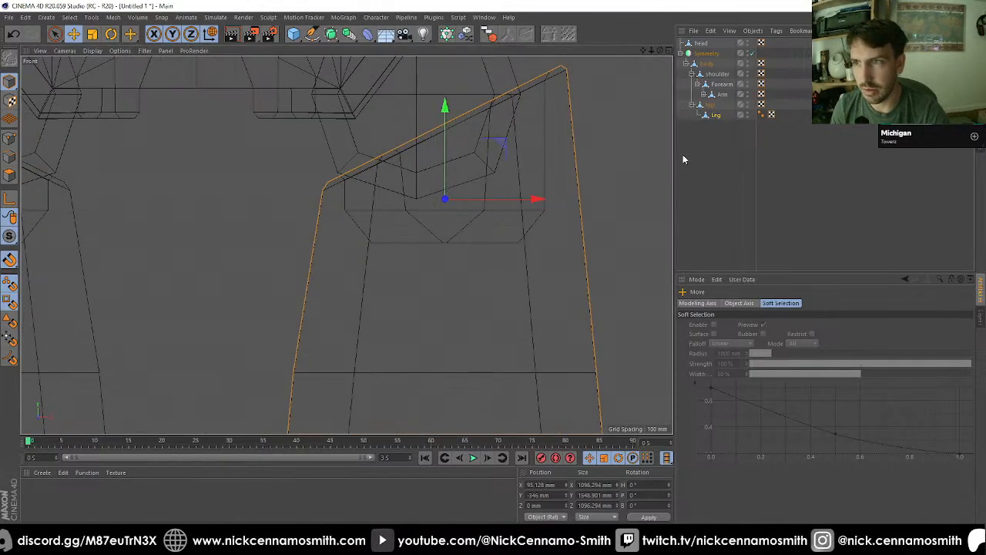
click(712, 104)
key(F1)
scroll(470, 231, down, 3)
alt+drag(469, 230, 535, 184)
key(r)
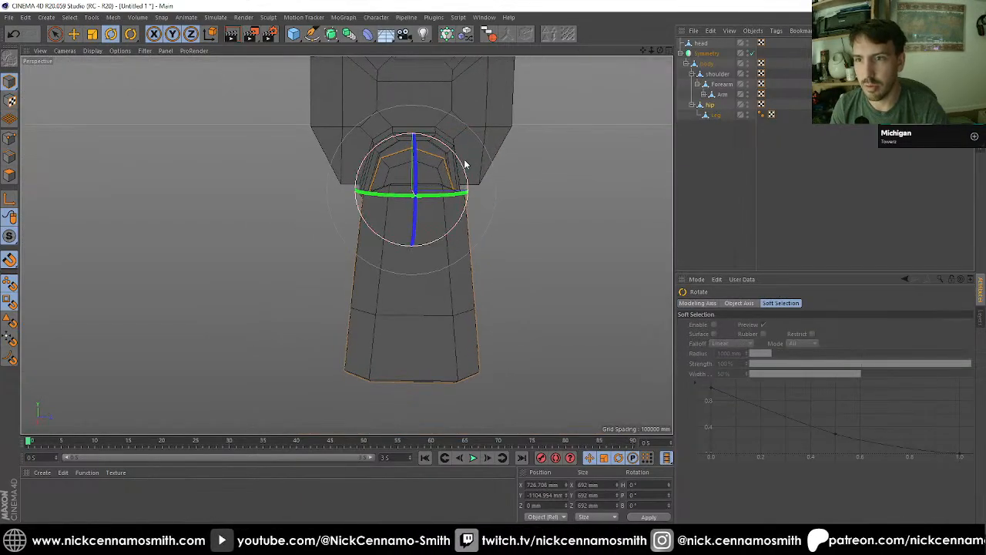
drag(464, 176, 479, 198)
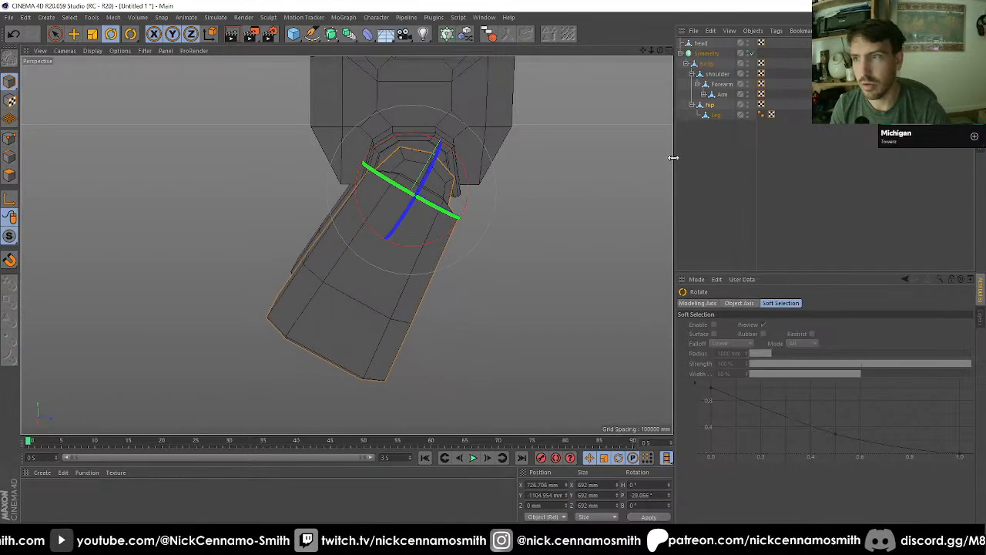
Step: Select the Leg to view it from the front, and undo the hip's test pitch rotation
click(715, 115)
drag(409, 285, 507, 218)
key(ctrl+z)
key(ctrl+z)
key(ctrl+z)
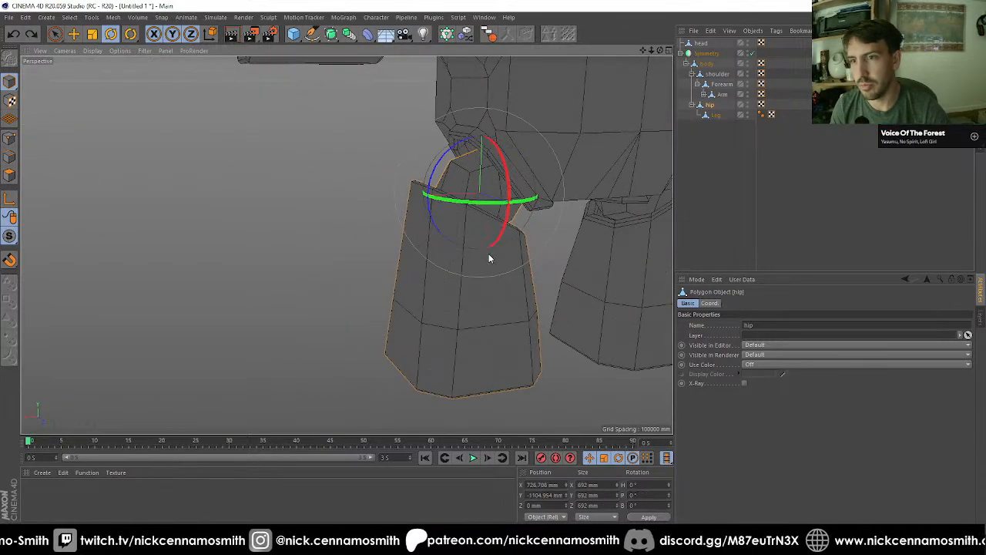
Step: Try swinging the hip and its Leg outward to the side and around its other axes
alt+drag(489, 255, 381, 192)
alt+drag(427, 221, 531, 292)
drag(424, 253, 341, 198)
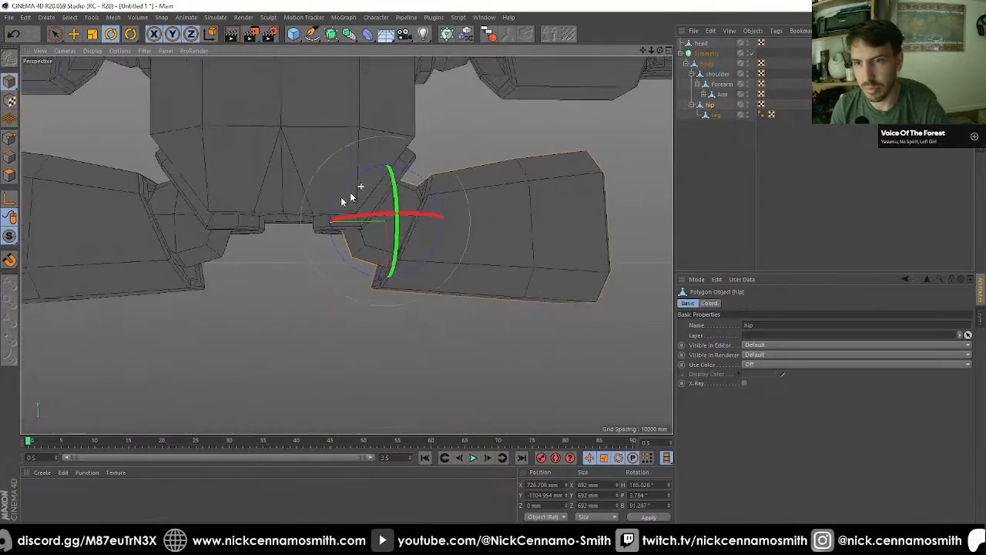
alt+right_drag(341, 197, 305, 278)
alt+drag(370, 240, 442, 216)
Step: Undo the hip's test rotations and the relocation of the Leg's axis to the hip joint
key(ctrl+z)
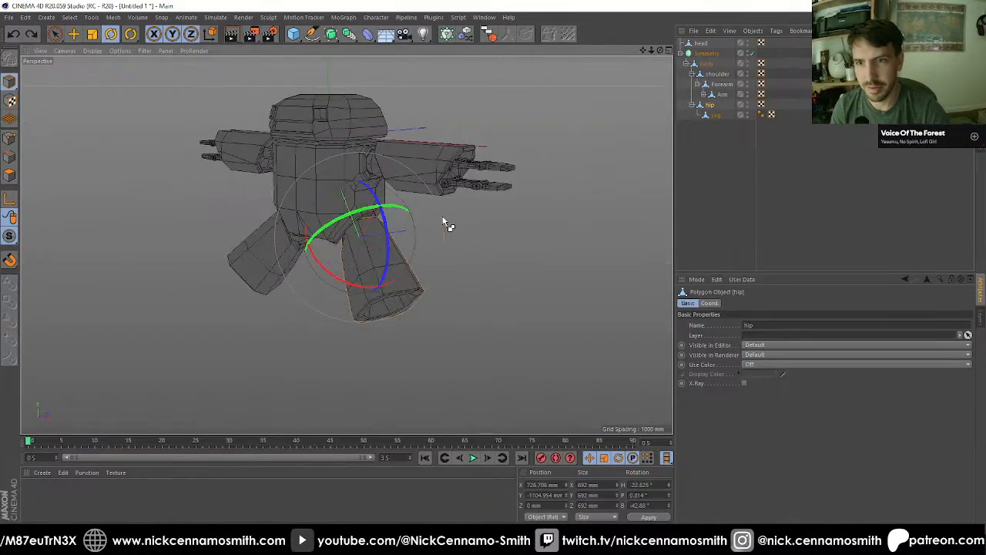
key(ctrl+z)
key(ctrl+z)
key(ctrl+z)
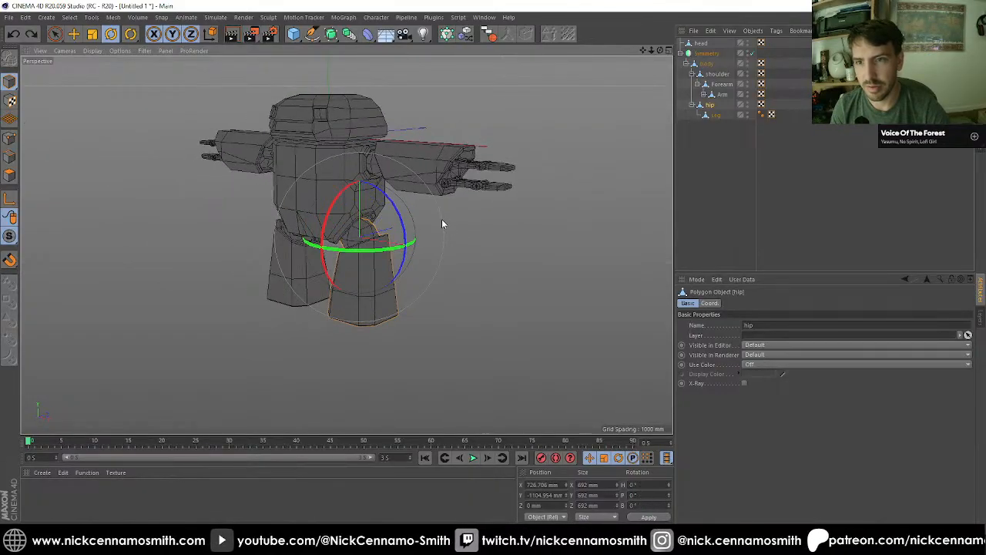
key(ctrl+z)
key(ctrl+z)
alt+drag(371, 247, 323, 292)
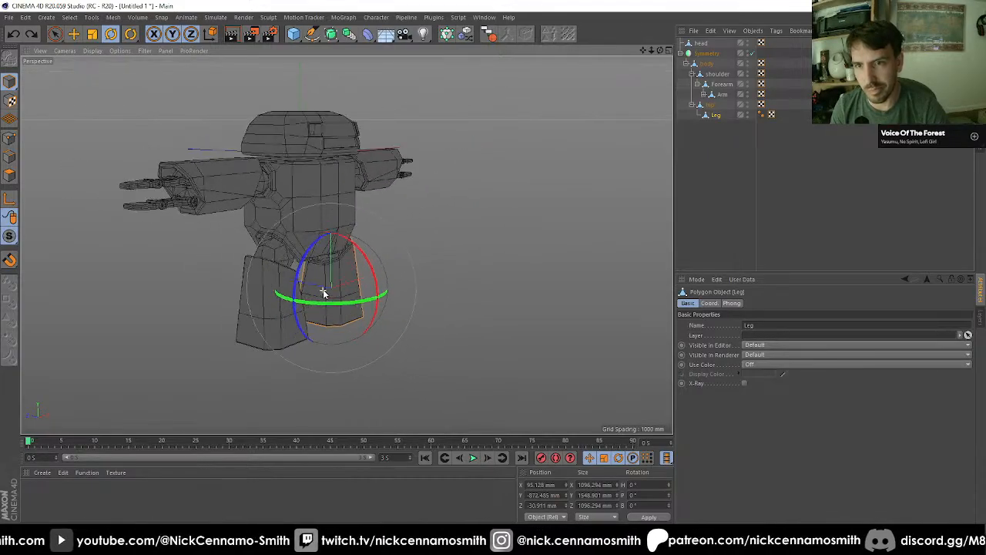
scroll(323, 292, up, 3)
drag(297, 242, 385, 234)
key(ctrl+z)
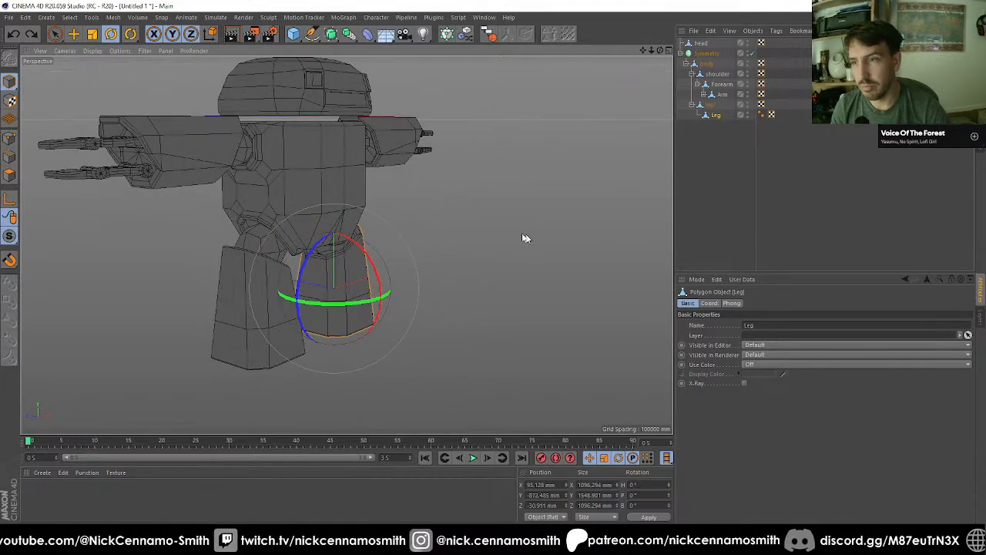
Step: Deselect all objects and examine the legs from the side and around their lower ends
alt+drag(523, 235, 613, 245)
click(732, 232)
alt+drag(514, 278, 464, 296)
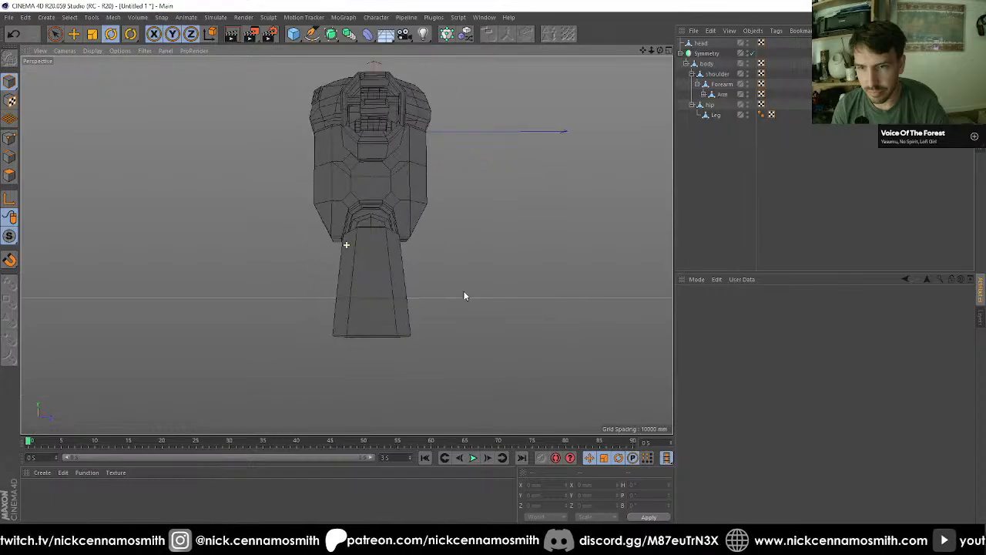
scroll(387, 336, up, 3)
alt+drag(402, 333, 365, 319)
alt+middle_drag(347, 355, 332, 282)
alt+right_drag(333, 282, 375, 304)
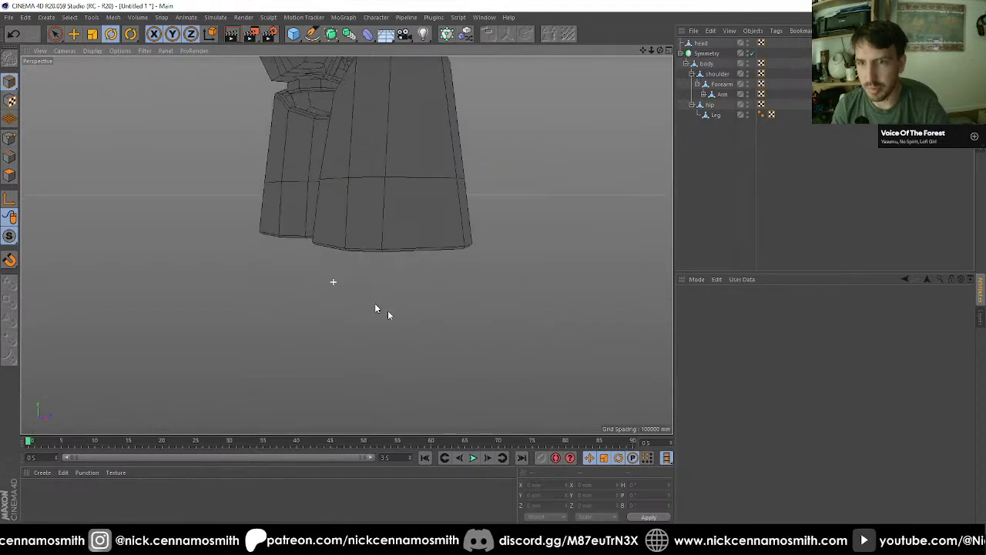
alt+drag(375, 308, 366, 275)
Step: Add a cube at the end of the object list and delete the Phong tags of the cube and the Leg
click(293, 34)
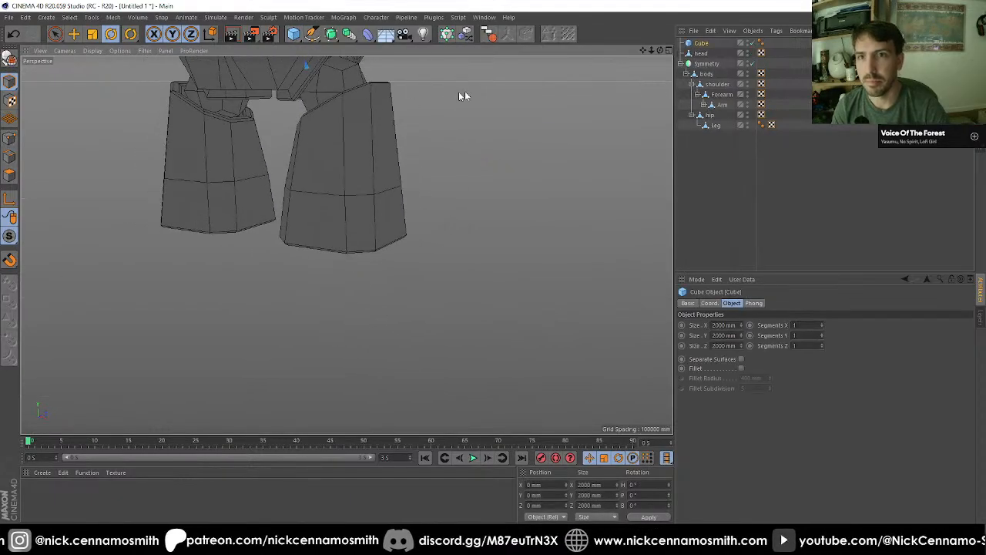
drag(700, 48, 761, 125)
click(761, 114)
Step: Move the cube to the middle of the Leg's lower edge in the front view, at about X 822 mm and Y -3322 mm
key(F2)
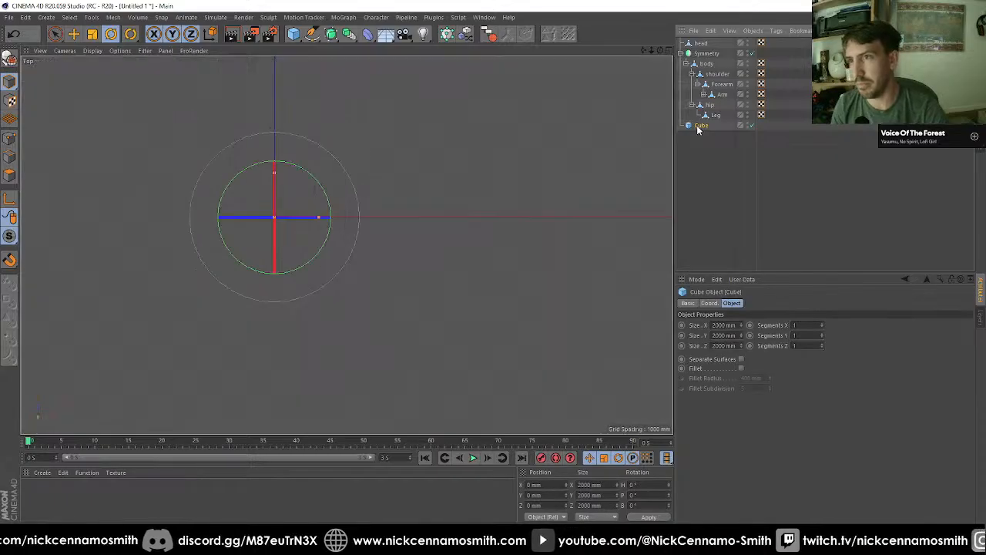
key(F3)
scroll(403, 216, down, 5)
key(F4)
scroll(408, 214, down, 6)
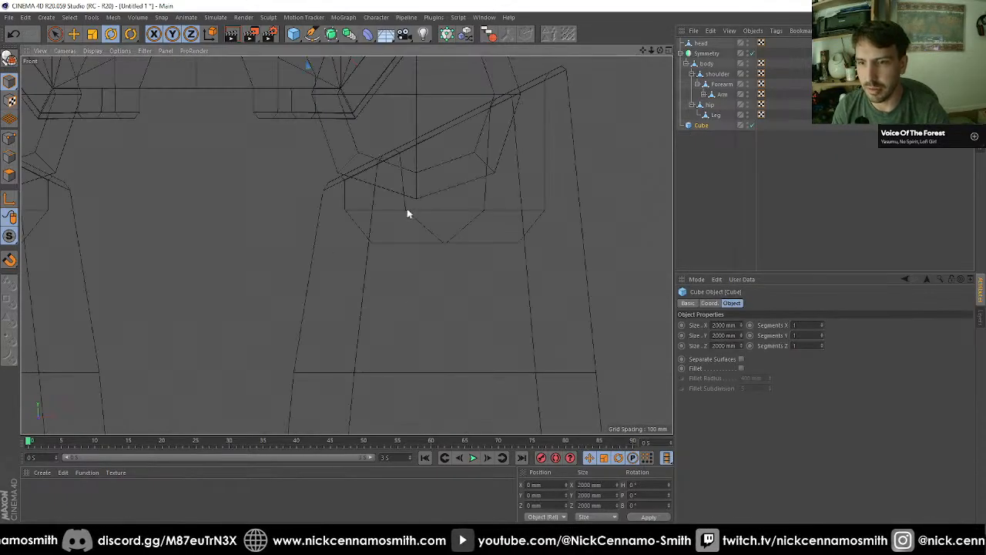
key(e)
scroll(430, 219, up, 4)
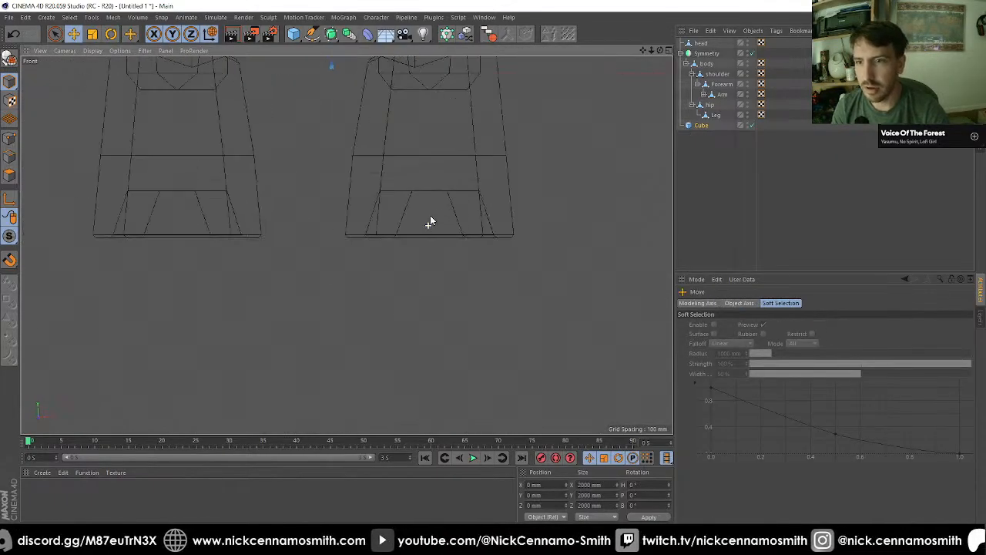
drag(407, 271, 438, 245)
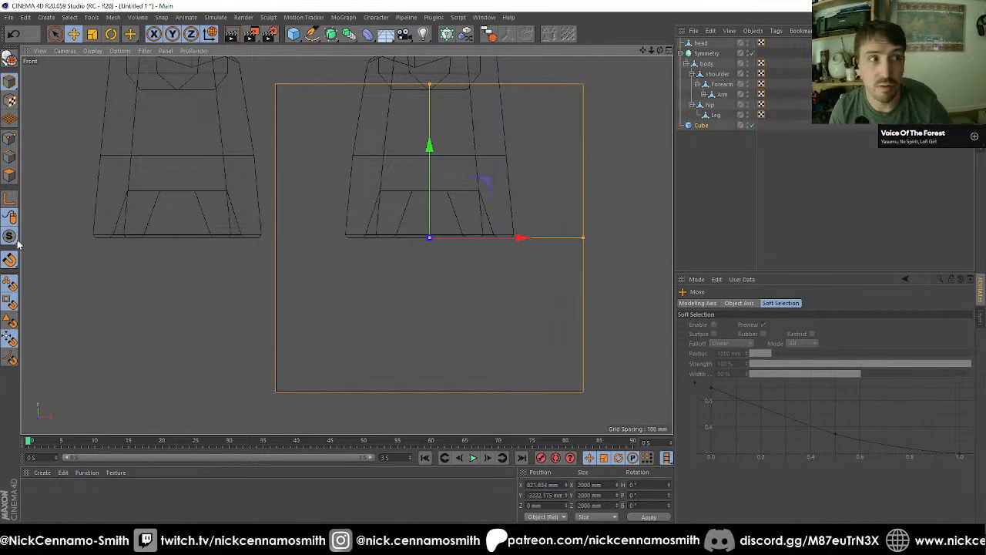
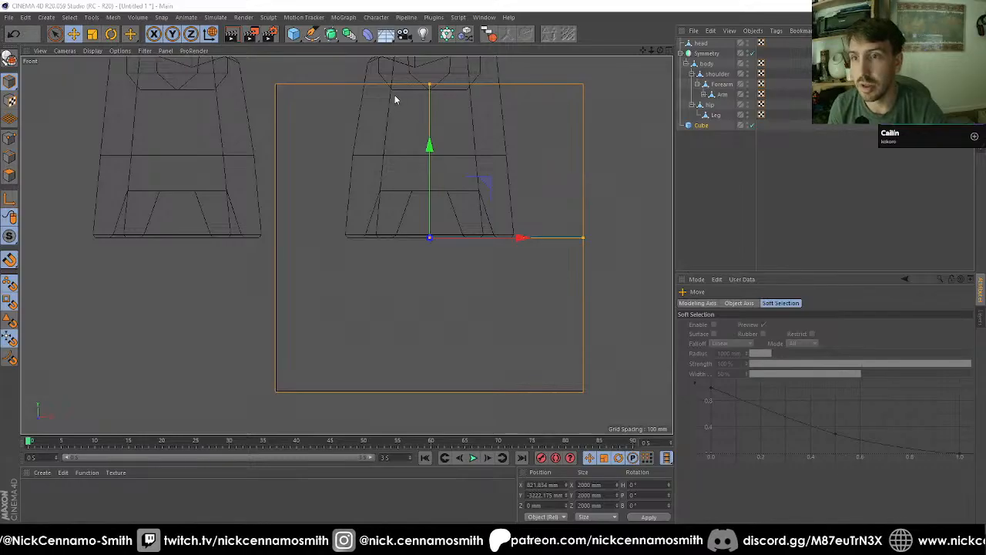
Step: Resize the cube beneath the leg to about 747 × 384 × 993 mm and shift it forward to Z about -437 mm
drag(423, 89, 429, 238)
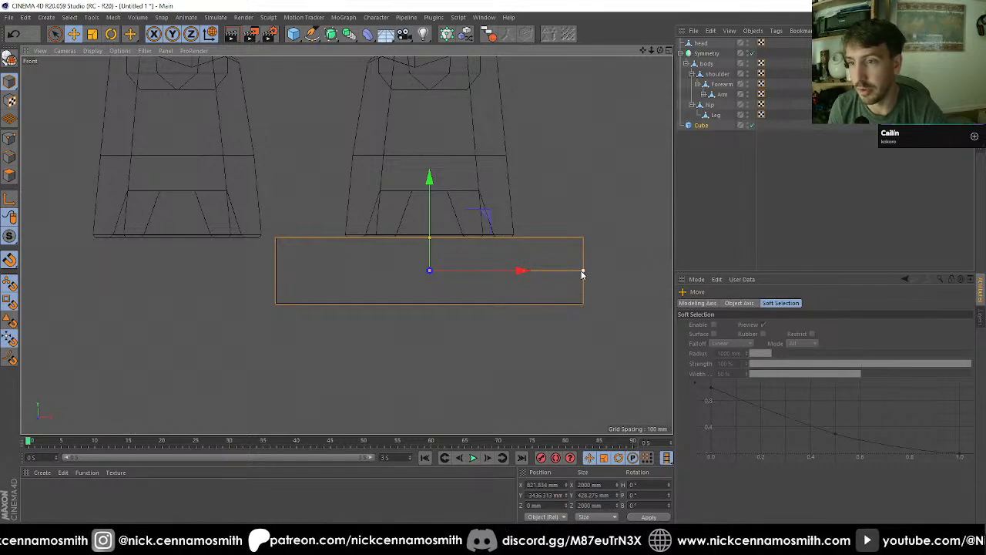
drag(582, 273, 487, 271)
key(F3)
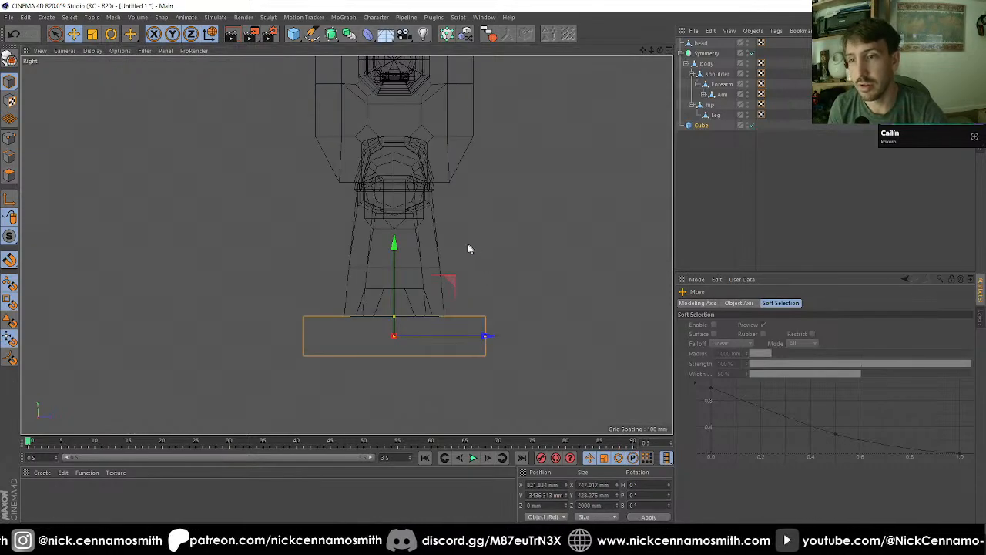
scroll(374, 356, up, 4)
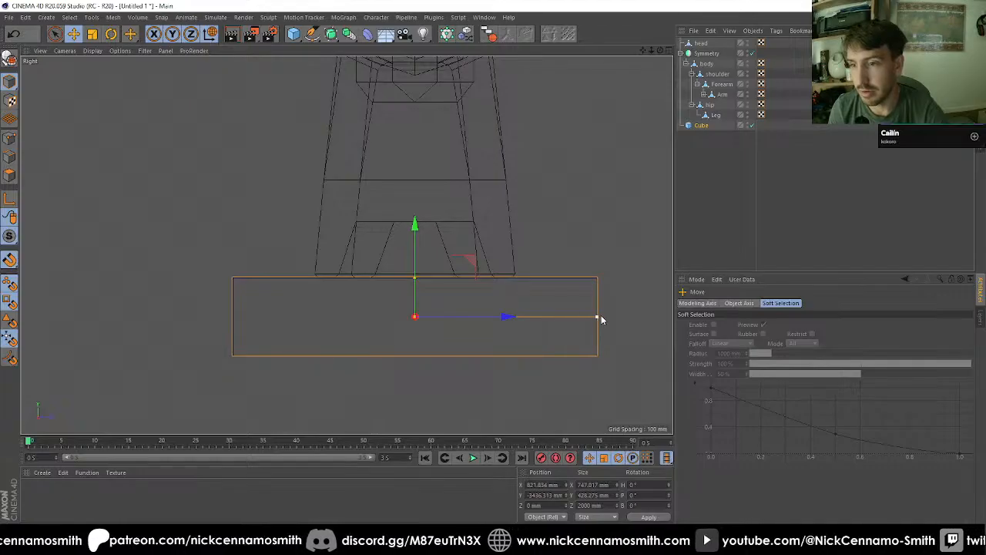
drag(601, 316, 505, 317)
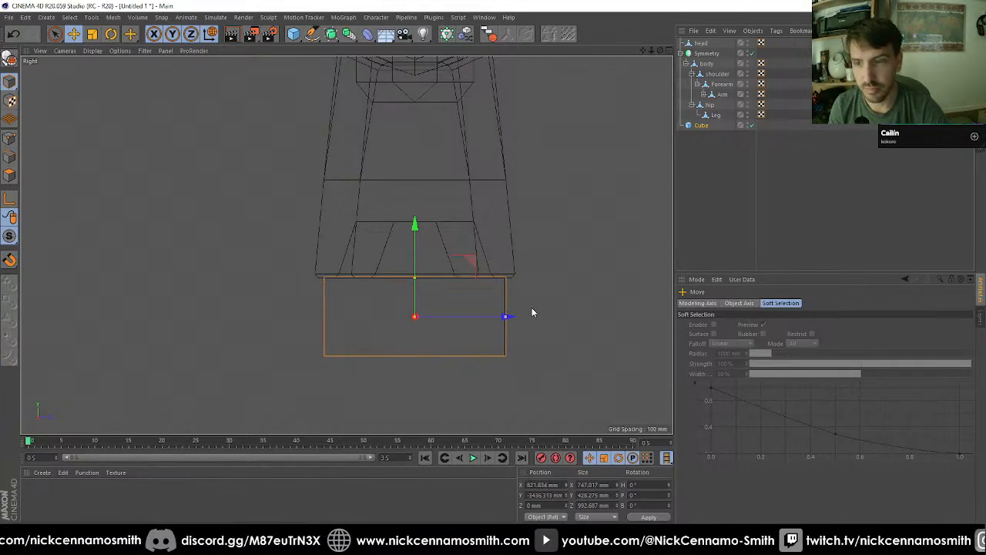
drag(501, 316, 426, 317)
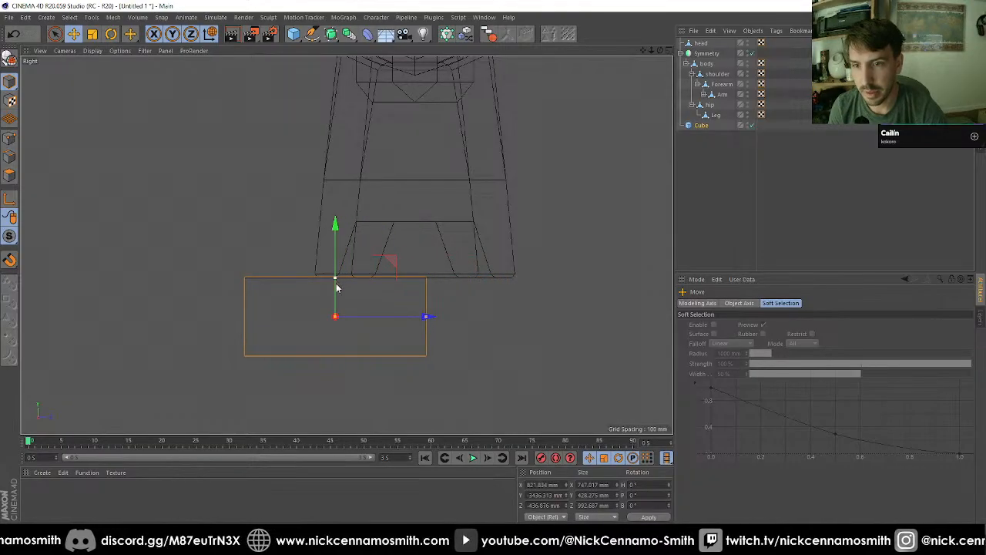
drag(336, 288, 337, 285)
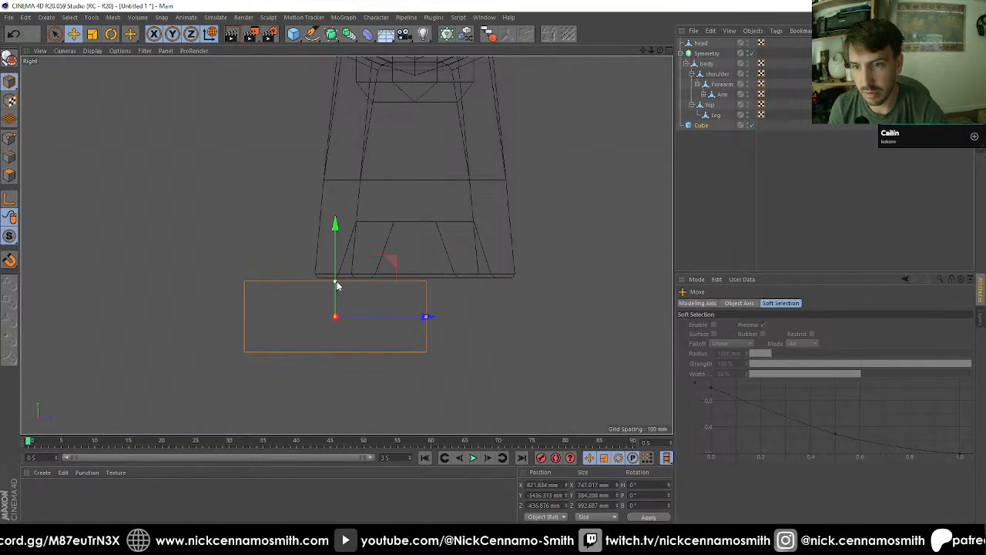
Step: Make the foot block cube editable
click(10, 59)
key(F1)
alt+drag(301, 318, 270, 268)
scroll(311, 294, up, 2)
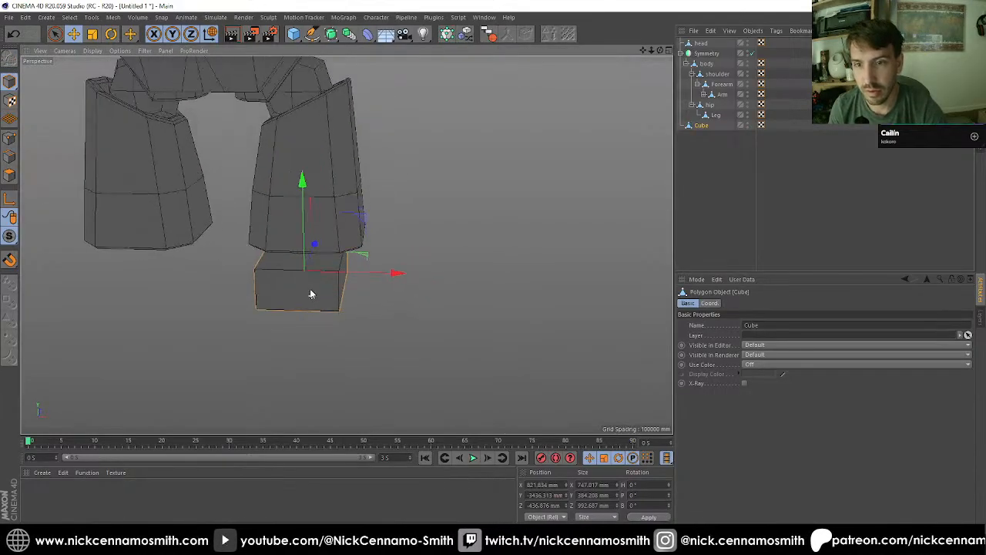
scroll(312, 294, up, 1)
Step: Select the front face of the foot block and narrow it to about 523 mm wide
click(10, 175)
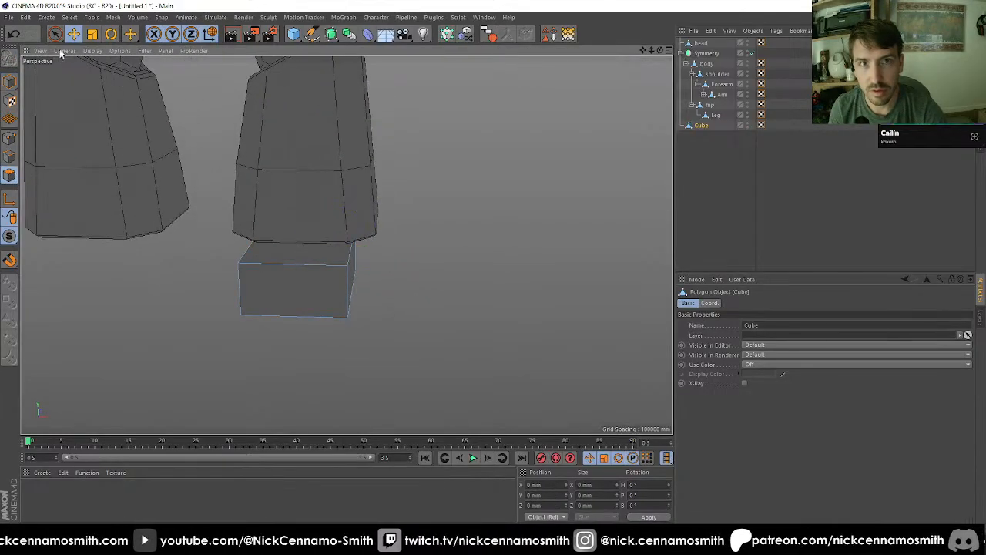
click(55, 34)
click(293, 291)
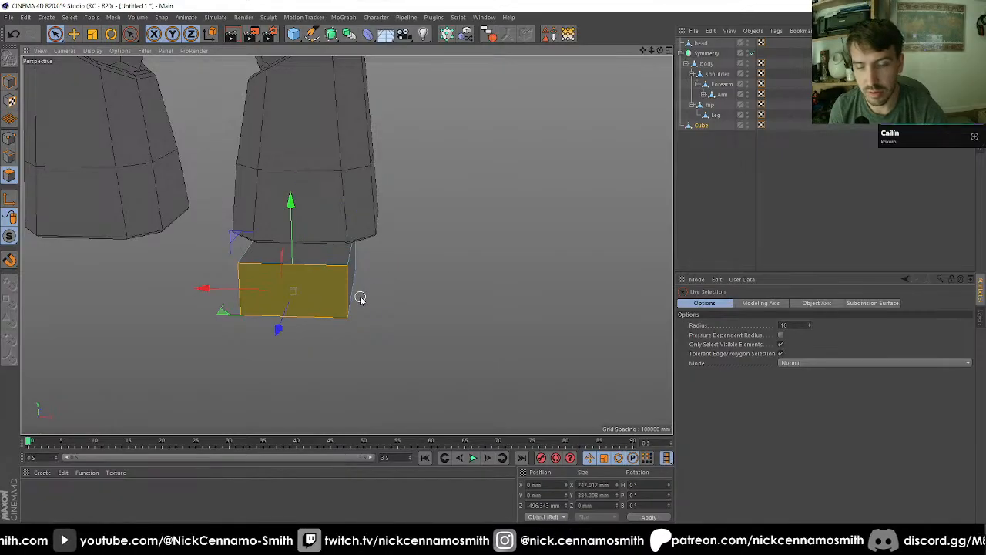
key(t)
drag(387, 291, 431, 286)
scroll(303, 280, down, 3)
alt+drag(358, 315, 336, 265)
scroll(332, 254, up, 4)
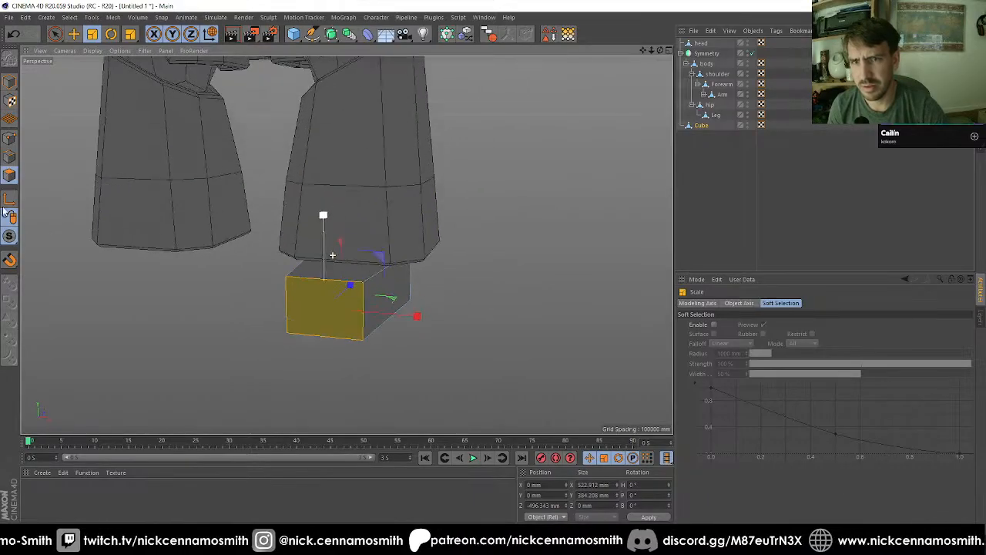
Step: Move the block's top front edge down and back to local Y about 86 mm and Z about -391 mm
click(10, 157)
click(75, 35)
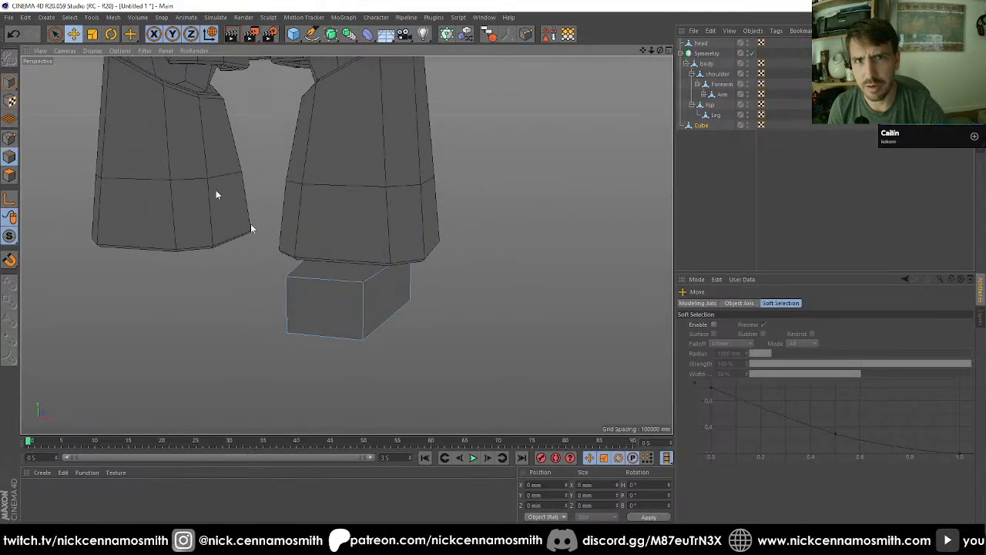
click(309, 280)
alt+drag(325, 310, 442, 343)
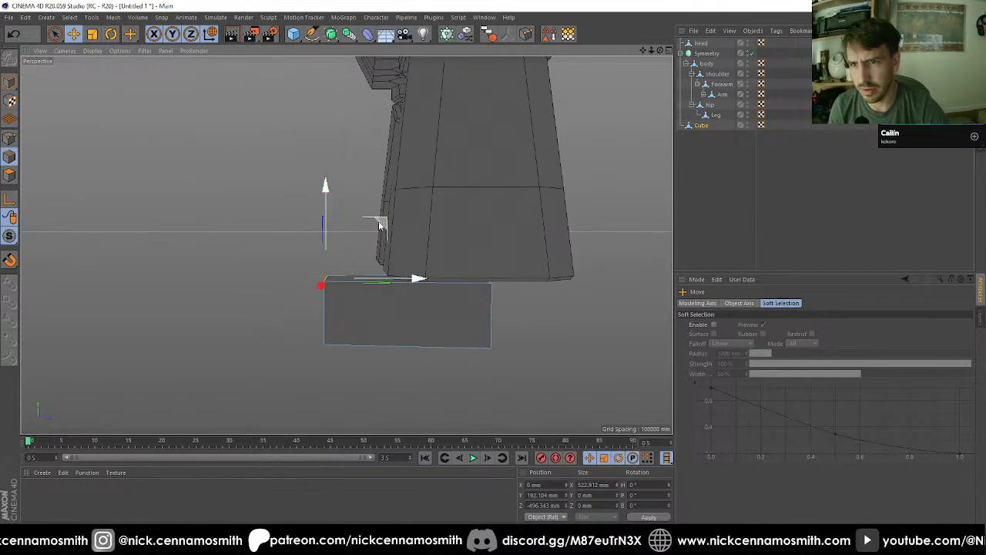
drag(381, 225, 396, 240)
alt+drag(417, 254, 223, 223)
Step: Delete the foot block and add a new cube primitive
click(701, 128)
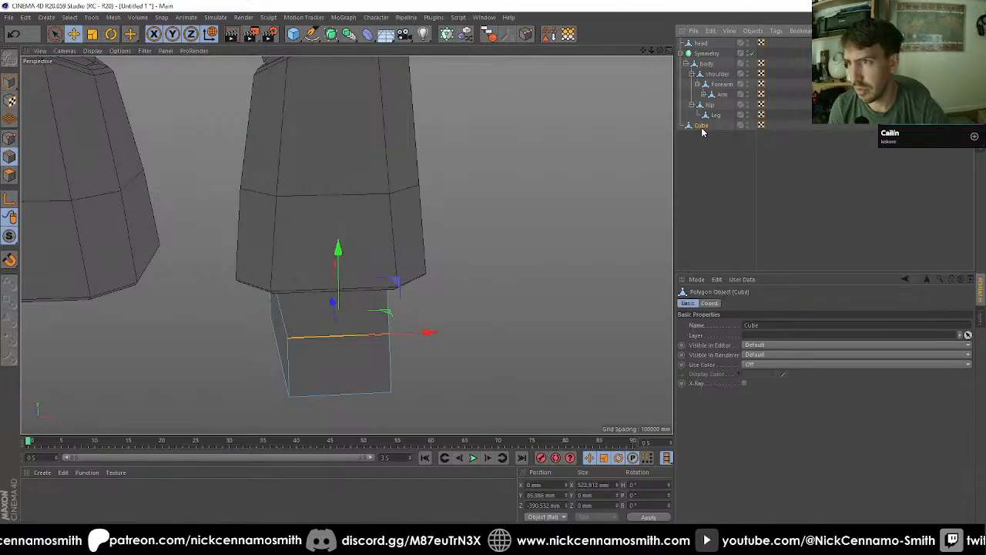
key(Delete)
alt+drag(354, 191, 474, 253)
alt+middle_drag(474, 255, 389, 224)
scroll(390, 224, up, 2)
alt+drag(390, 224, 369, 187)
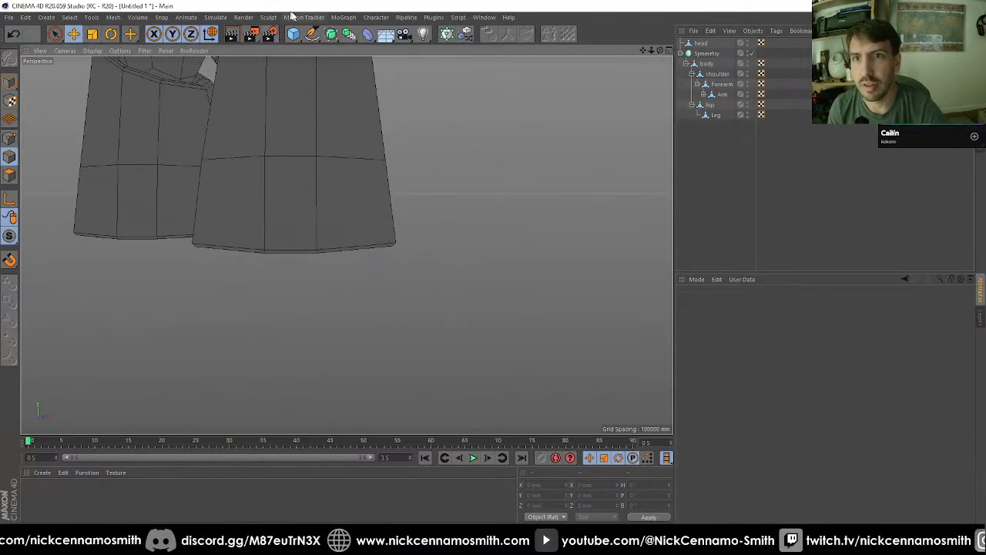
click(294, 35)
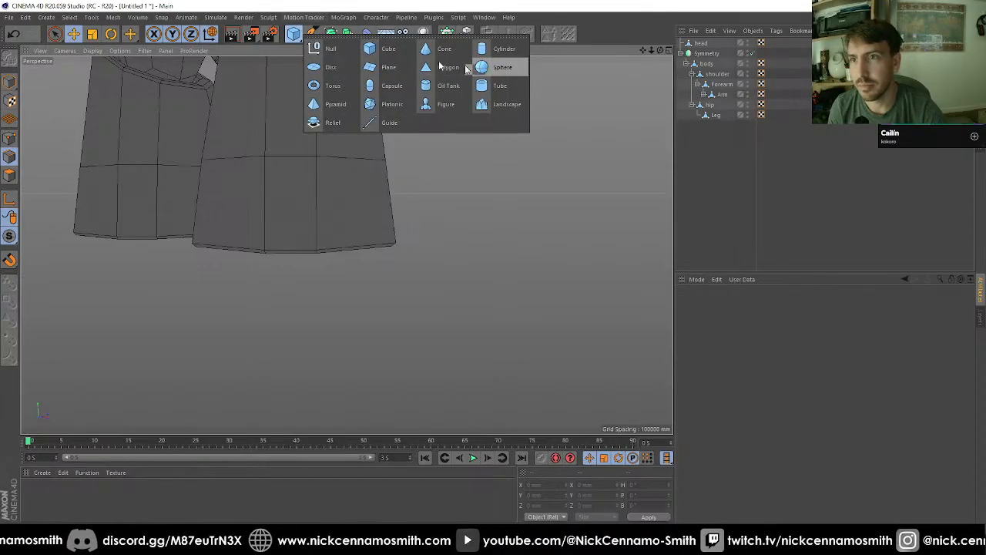
click(383, 48)
Step: Place the new cube at the base of the leg in the side view, at Y about -3105 mm
key(F3)
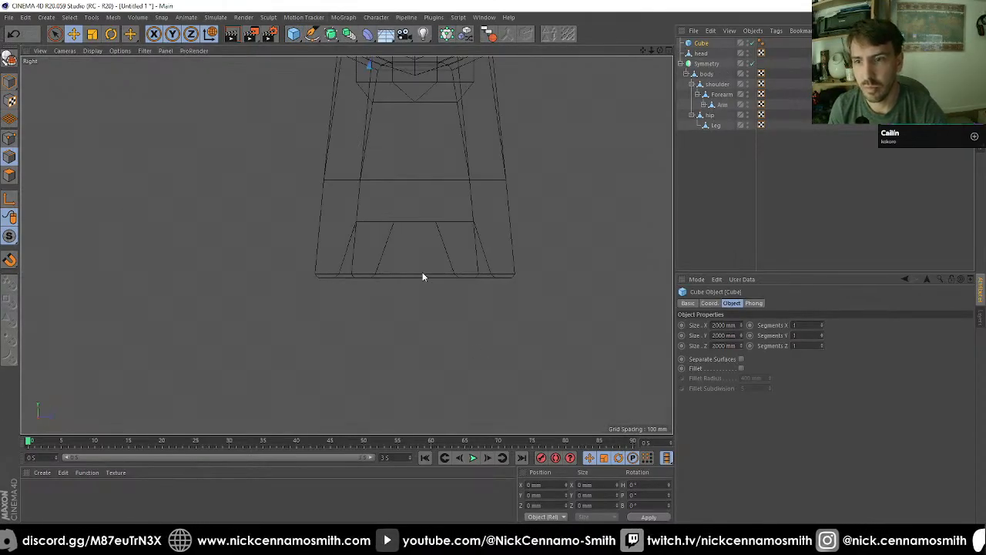
scroll(422, 273, up, 2)
key(shift+s)
drag(409, 271, 408, 254)
key(shift+s)
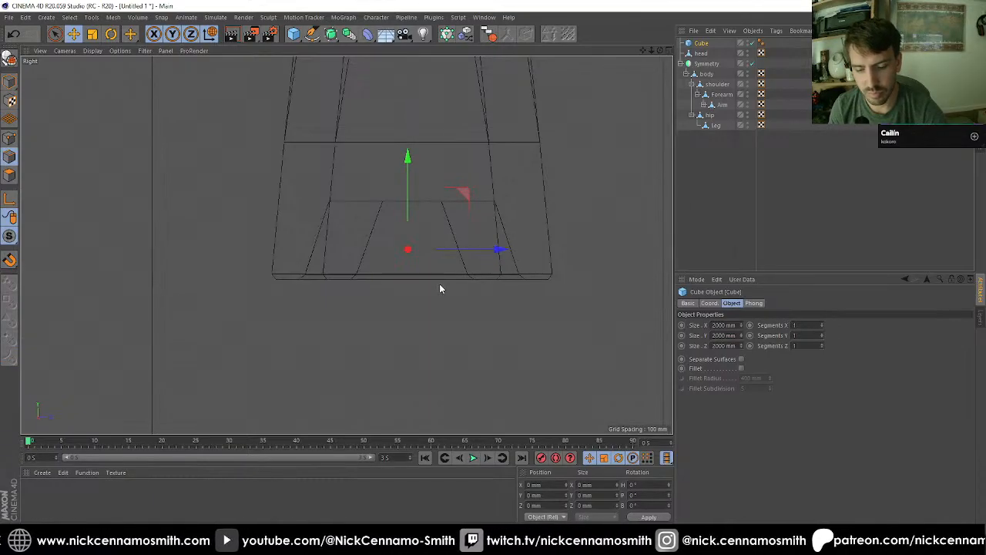
Step: Convert the cube to an editable, smoothly subdivided mesh and scale it uniformly to 800 mm
key(c)
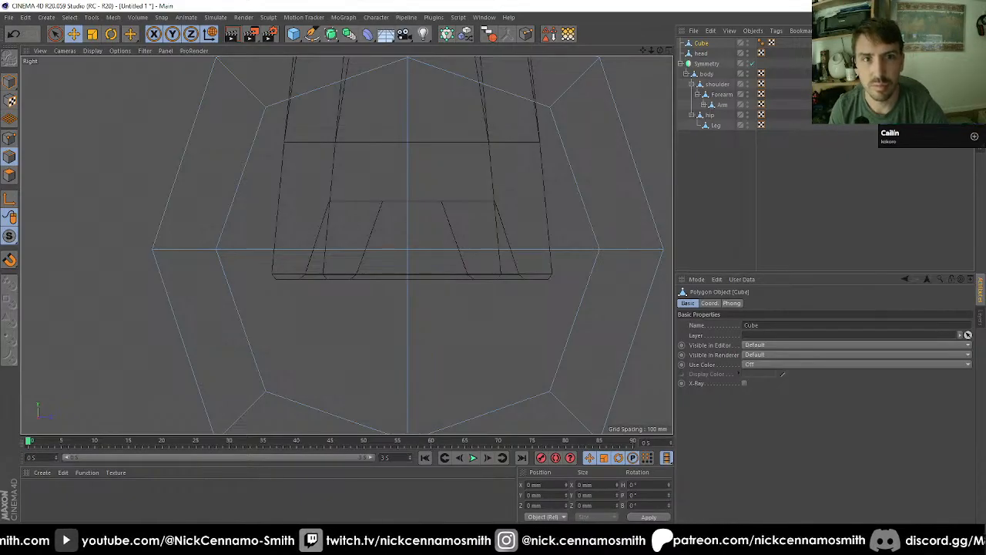
click(12, 81)
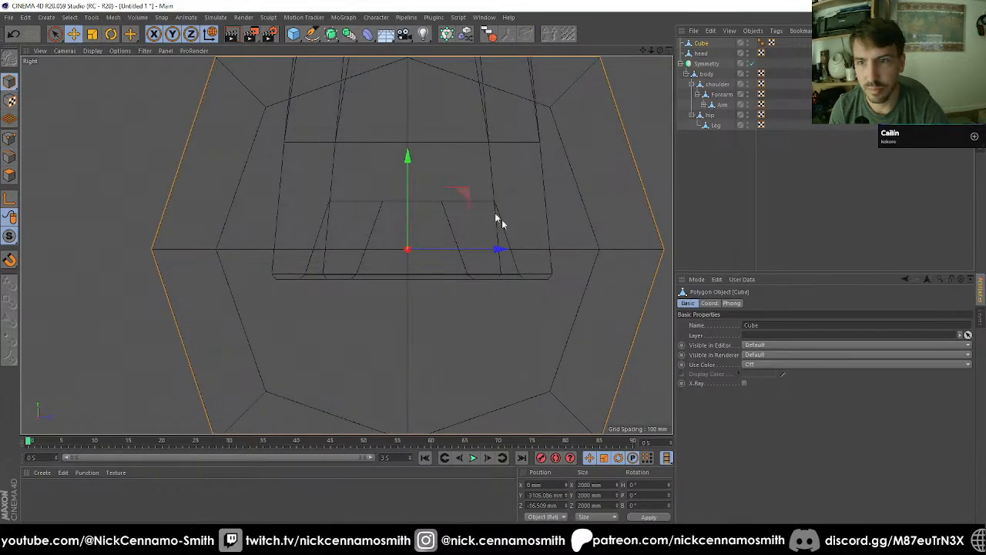
key(t)
drag(496, 321, 233, 342)
key(e)
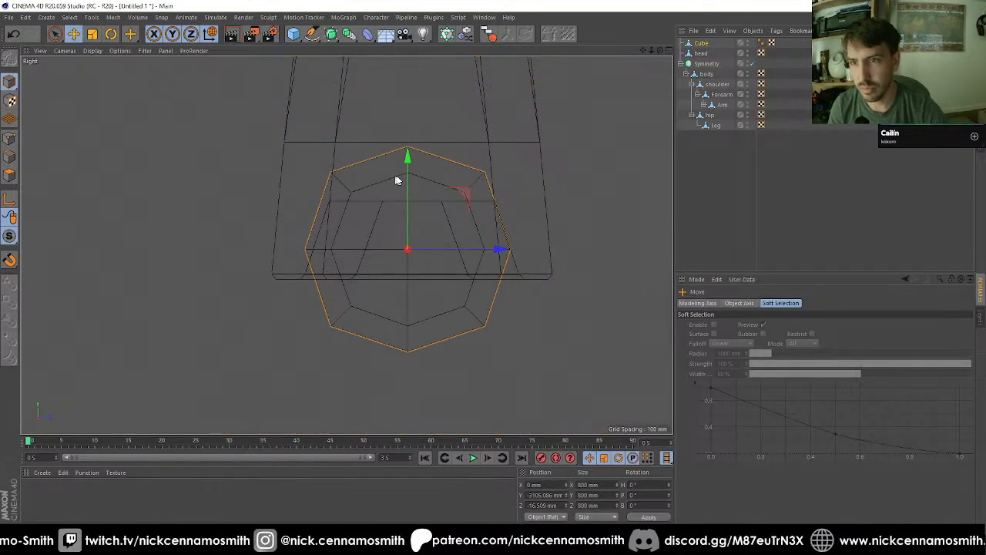
Step: Snap the subdivided cube to the leg's centre line at Z 0 mm and lower it to Y about -3325 mm
drag(429, 244, 449, 242)
key(ctrl+z)
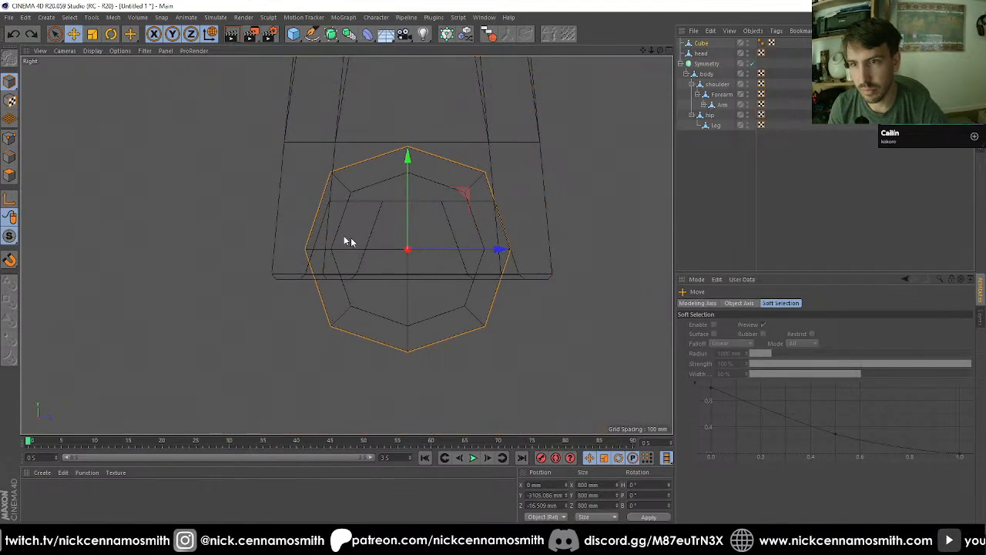
click(9, 261)
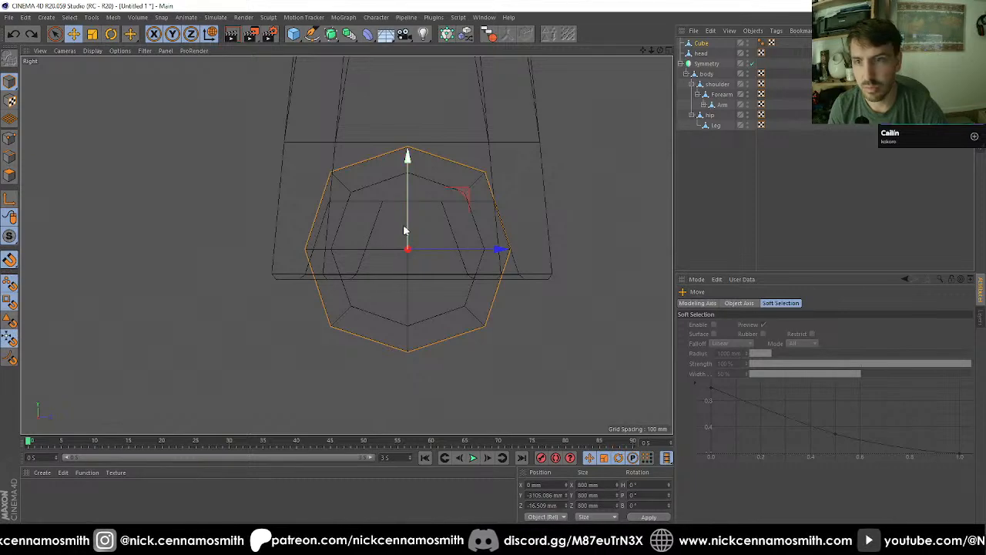
drag(408, 246, 412, 201)
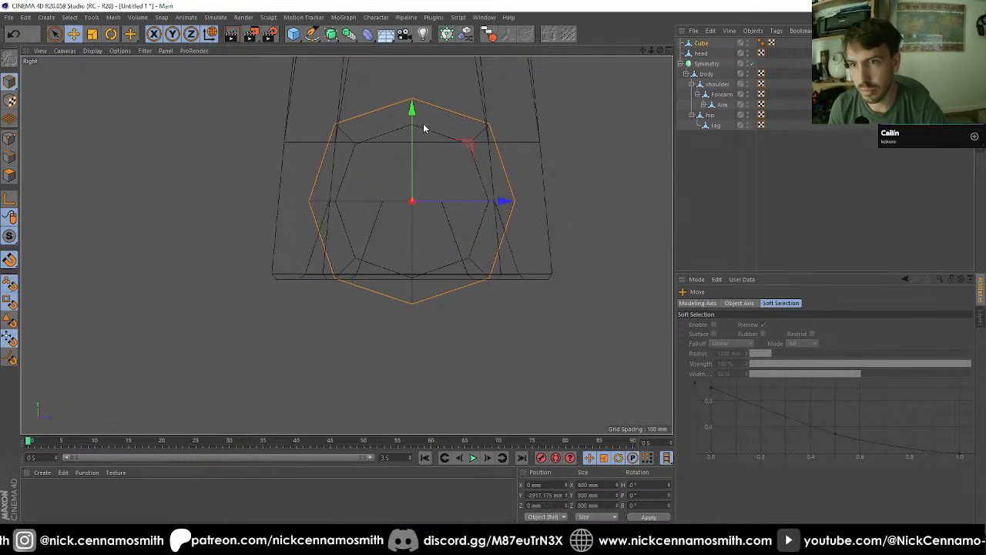
drag(412, 119, 405, 226)
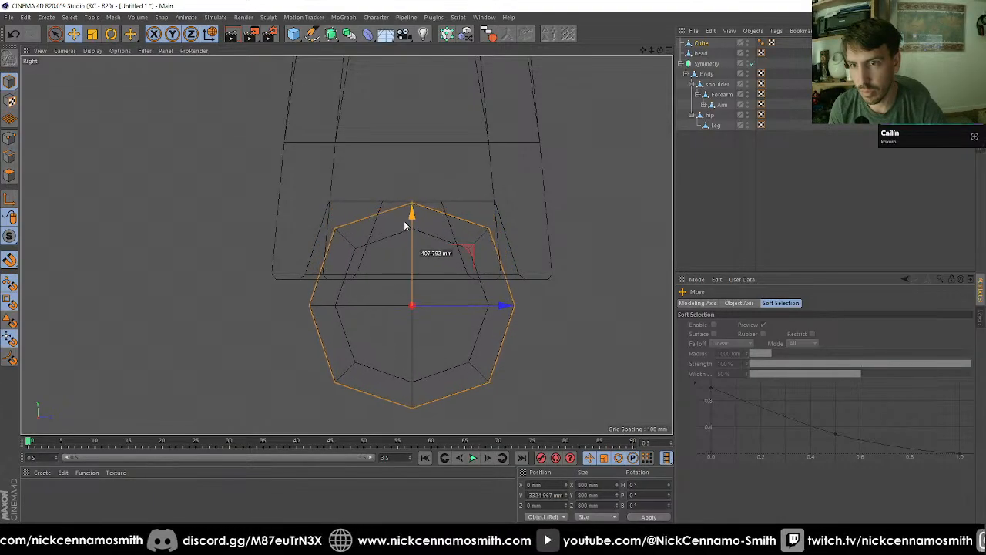
Step: Centre the subdivided cube under the leg in the front view, at X about 822 mm and Y about -3326 mm
key(F1)
alt+drag(393, 179, 327, 196)
key(F2)
key(F4)
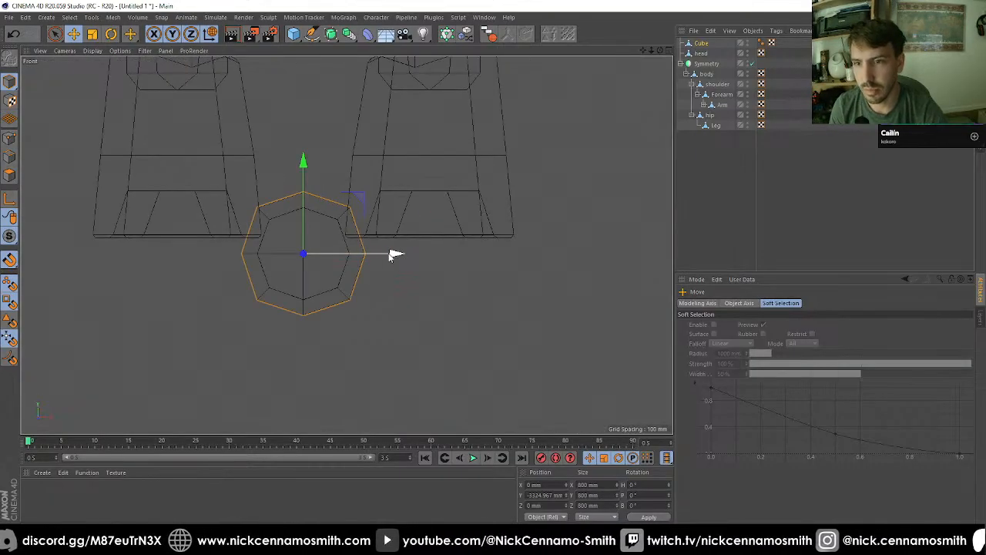
drag(390, 255, 510, 251)
drag(424, 257, 426, 236)
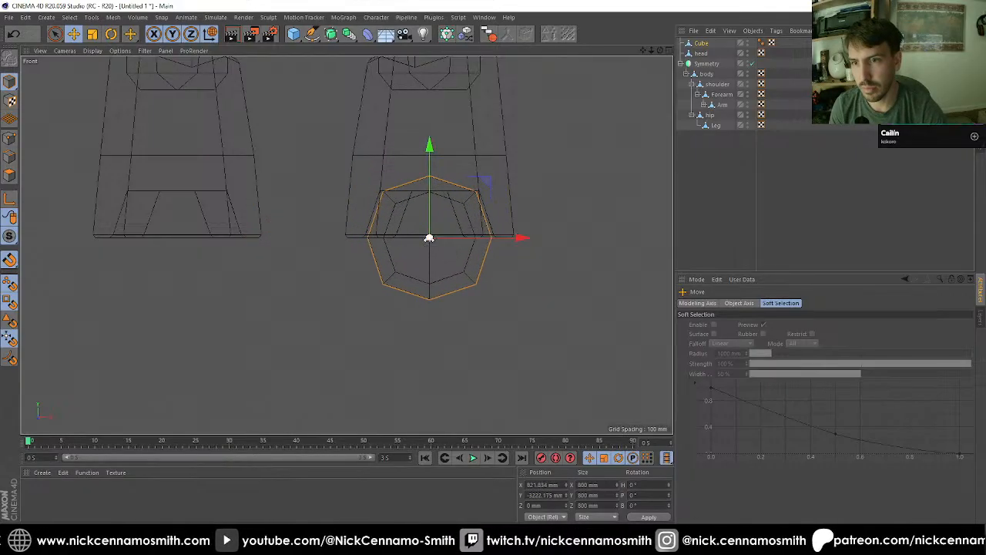
drag(429, 144, 432, 164)
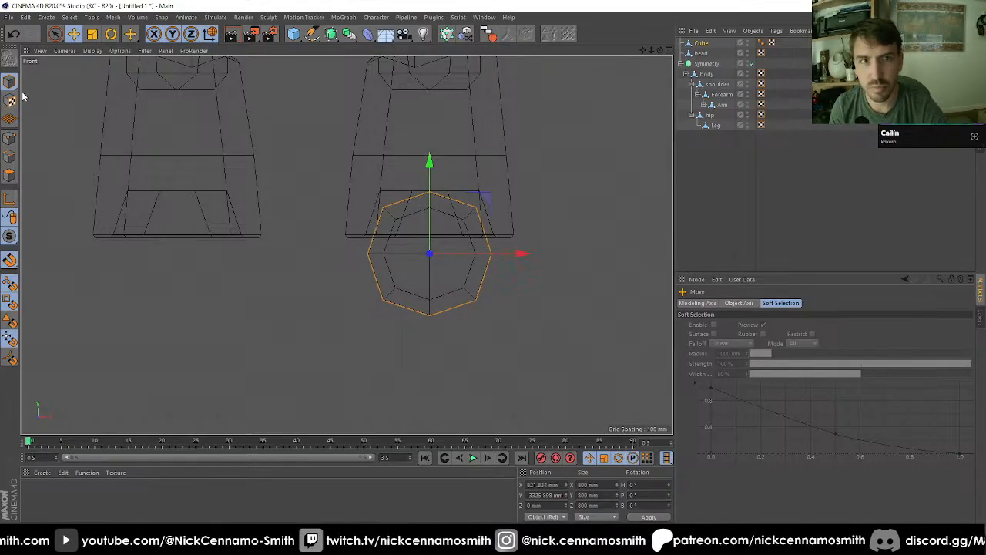
Step: Select the lower faces of the subdivided cube, widen them to 840 mm and flatten them completely along Y
click(11, 177)
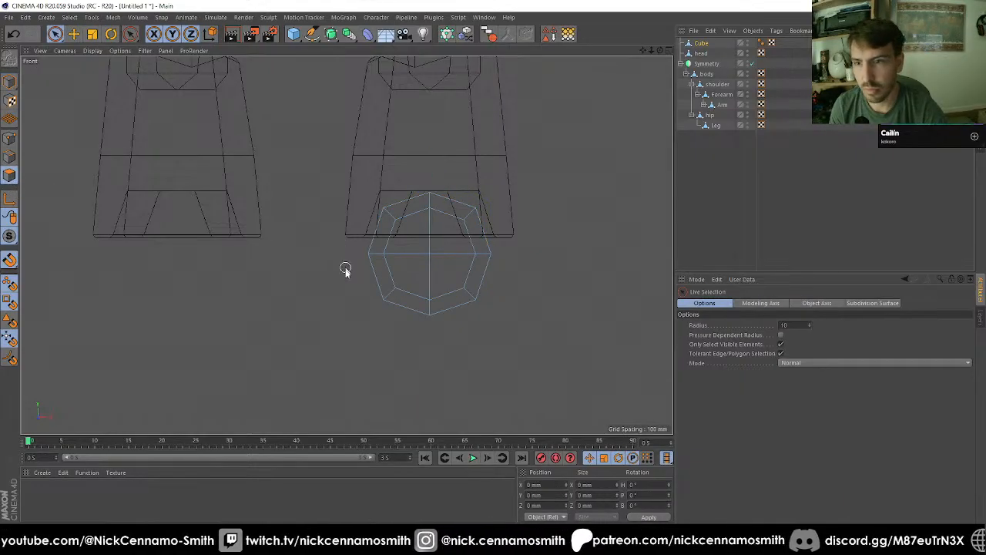
key(0)
drag(354, 270, 539, 335)
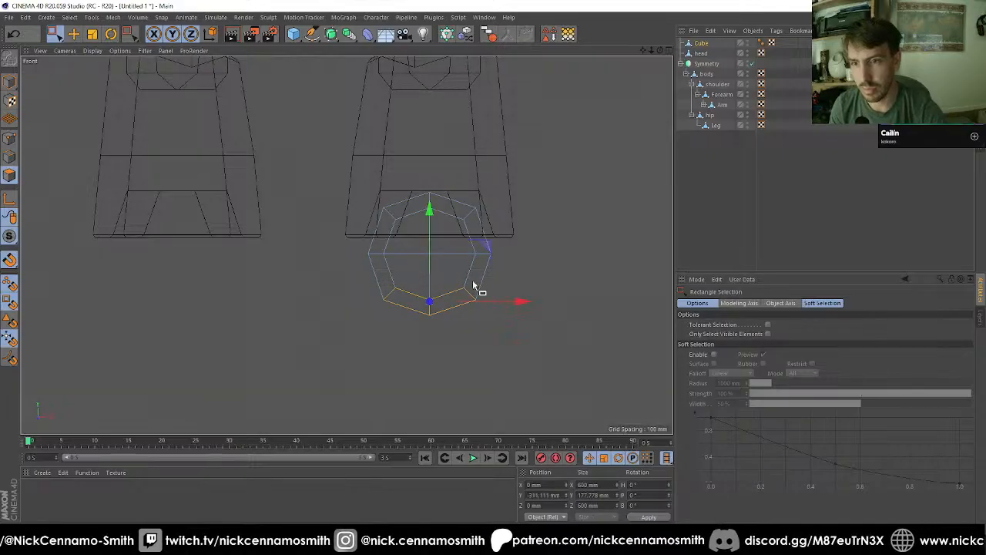
key(t)
drag(429, 213, 429, 293)
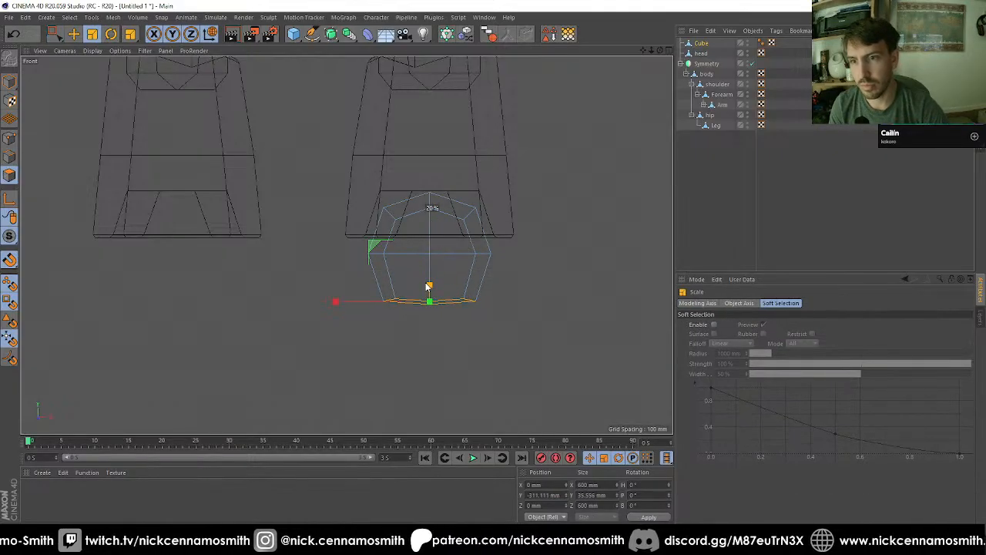
drag(377, 344, 557, 325)
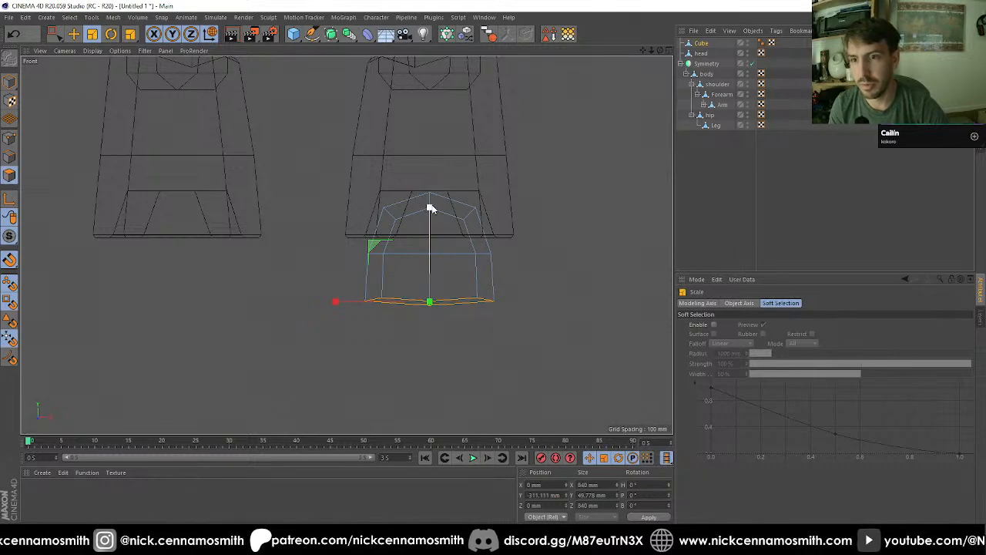
drag(430, 208, 429, 302)
Step: Raise the foot's lower half by about 80 mm, and move its bottom faces up to local Y about -70 mm
key(0)
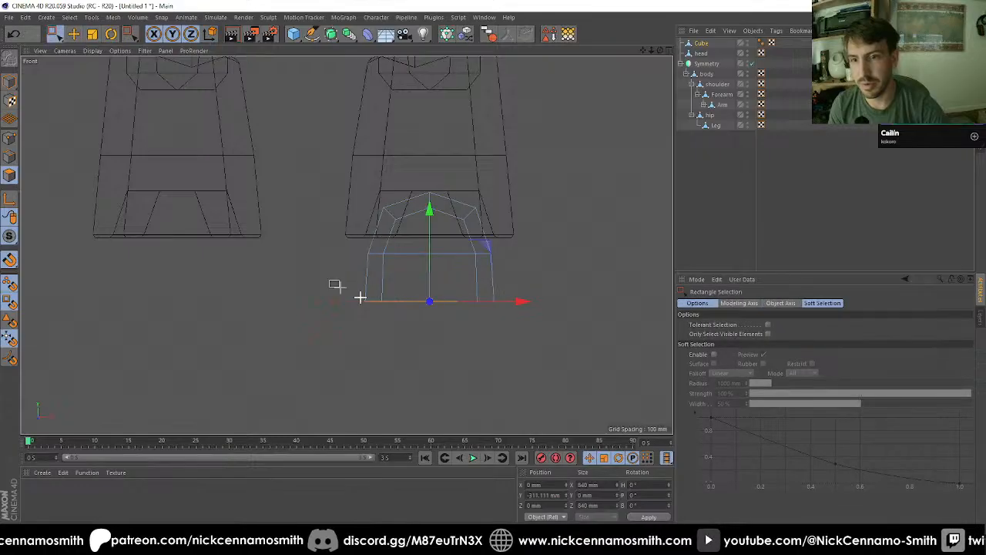
drag(359, 294, 531, 335)
drag(339, 246, 549, 328)
drag(431, 213, 436, 193)
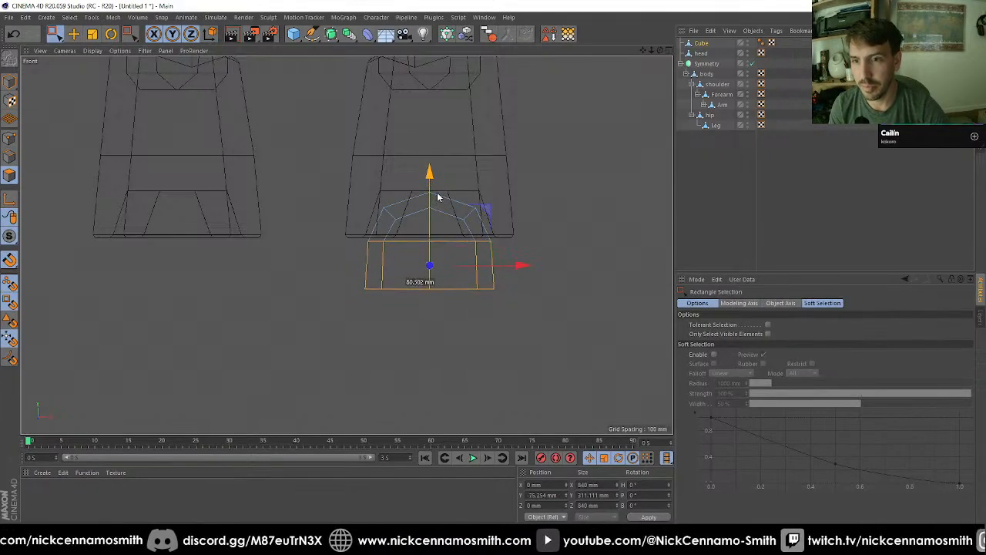
drag(330, 279, 586, 344)
drag(428, 229, 439, 199)
Step: Extrude the foot's bottom faces downward with an offset of 163 mm
key(F1)
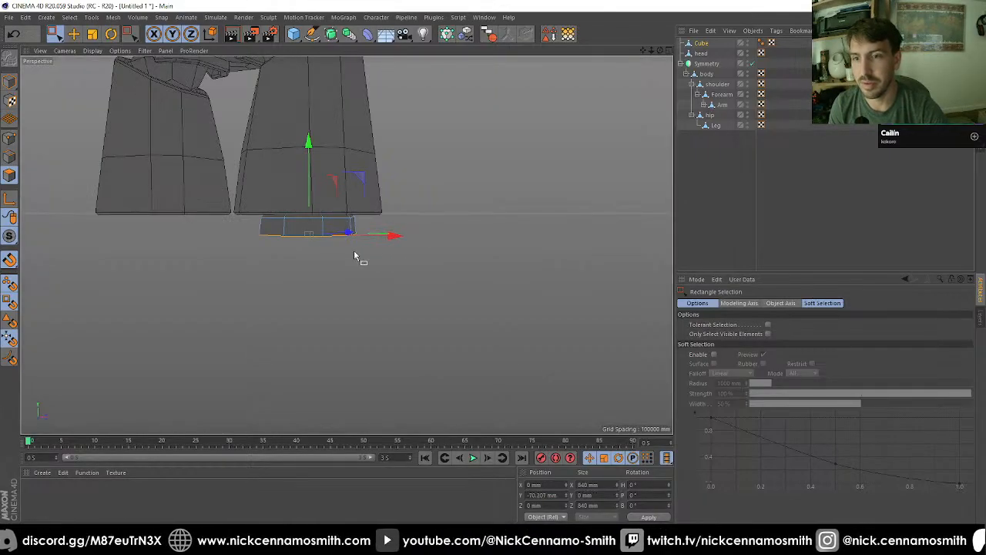
mouse_move(355, 249)
alt+mouse_down()
mouse_move(466, 242)
mouse_move(337, 234)
mouse_move(346, 247)
mouse_move(301, 244)
mouse_move(341, 246)
alt+mouse_up()
key(d)
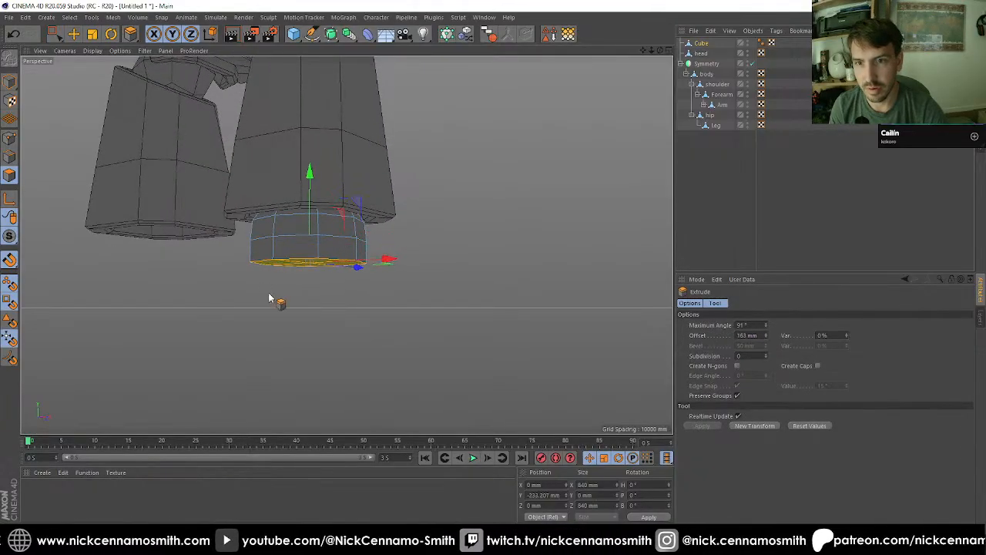
Step: Select the foot's front side faces, extrude them outward for the toe, try a vertical scale and undo that scaling
alt+drag(268, 294, 239, 269)
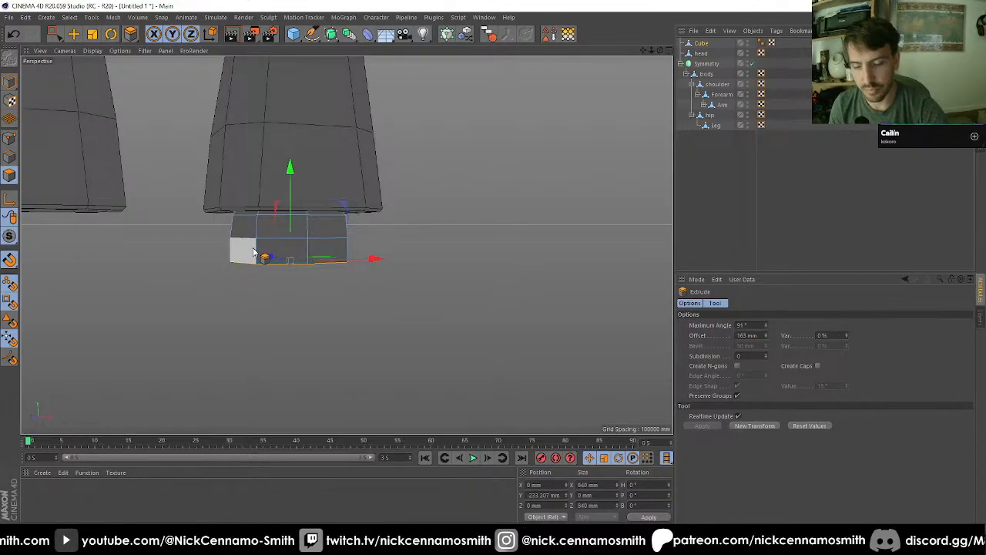
key(0)
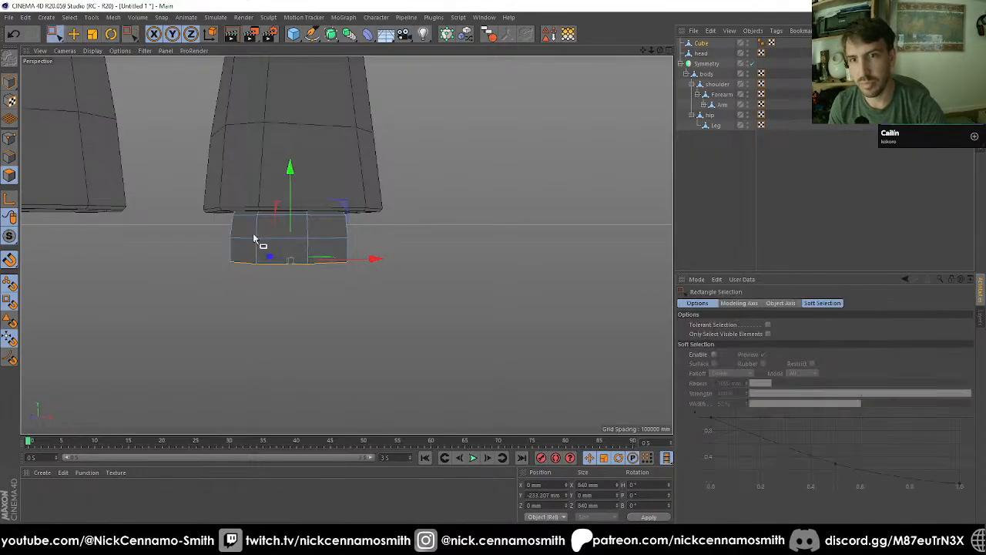
key(9)
mouse_move(248, 245)
mouse_down()
mouse_move(512, 243)
mouse_move(557, 324)
mouse_move(440, 246)
mouse_move(397, 235)
mouse_up()
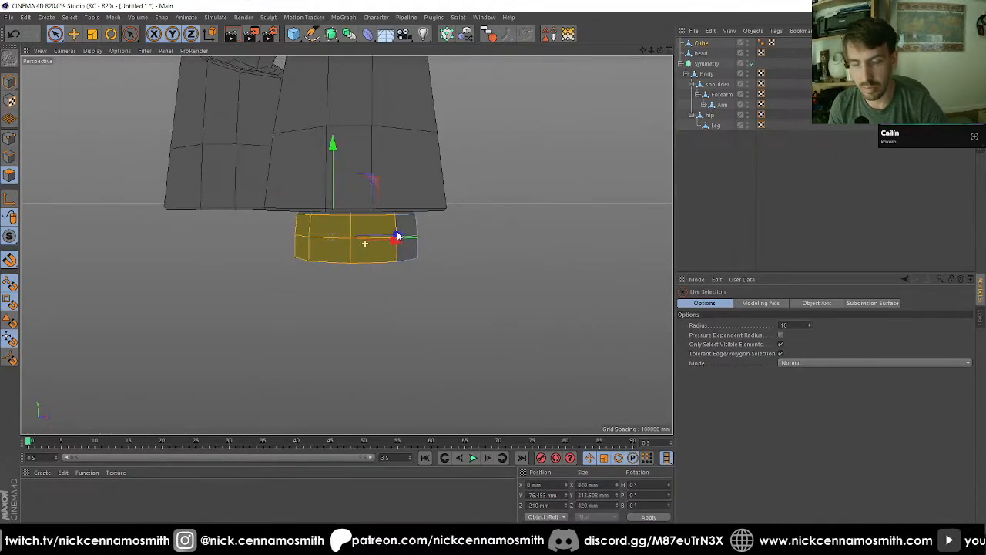
key(d)
drag(352, 306, 385, 306)
key(t)
drag(316, 144, 312, 184)
key(ctrl+z)
Step: In the right view, select the toe's upper row of points and lower it below the rest of the foot's upper edge
key(F2)
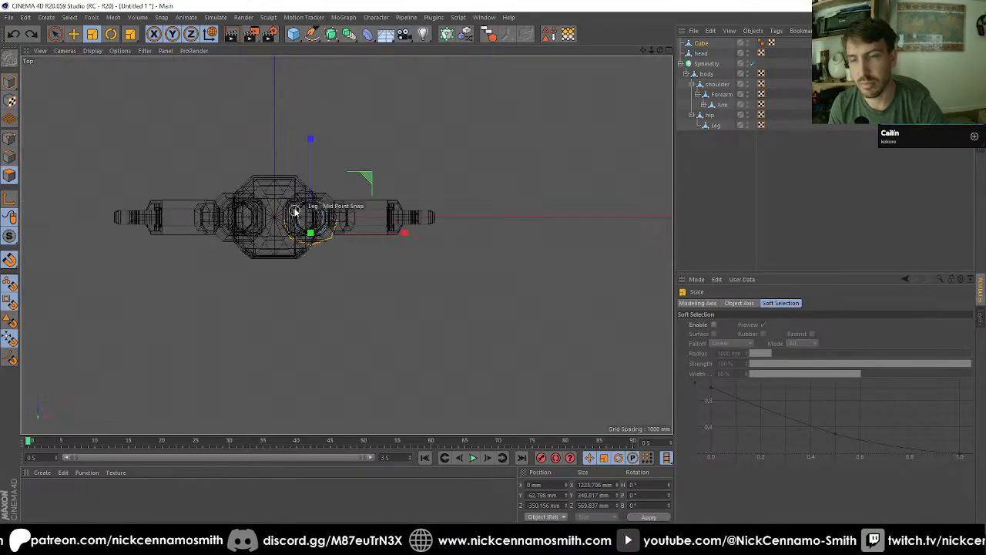
key(F3)
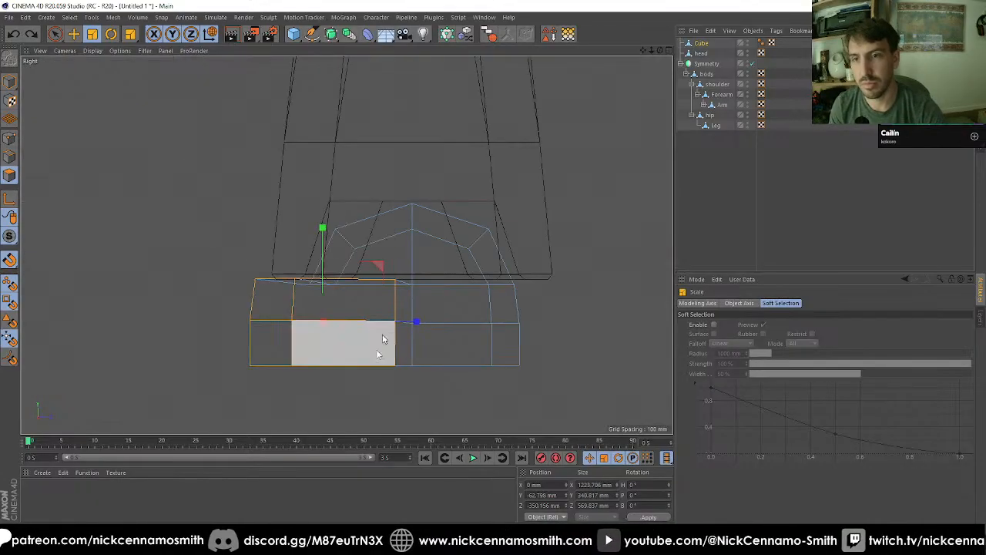
click(9, 142)
drag(55, 34, 105, 71)
drag(172, 253, 400, 280)
drag(325, 204, 326, 221)
Step: Select the toe's front point columns and move them forward to local Z about -636 mm
drag(196, 287, 319, 401)
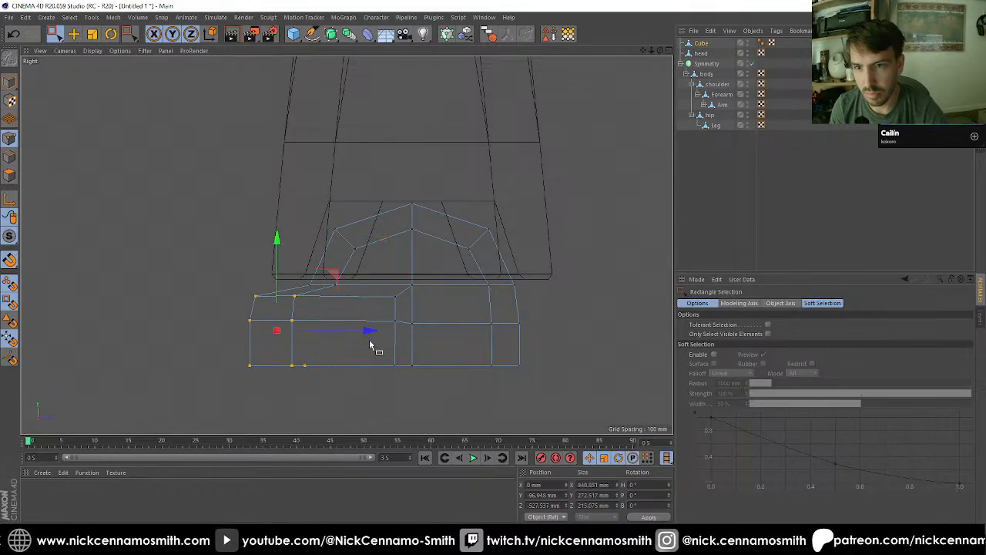
drag(369, 331, 392, 220)
key(F1)
key(F3)
Step: In the top view, select the toe's front corner points and move them forward to local Z about -573 mm
key(F2)
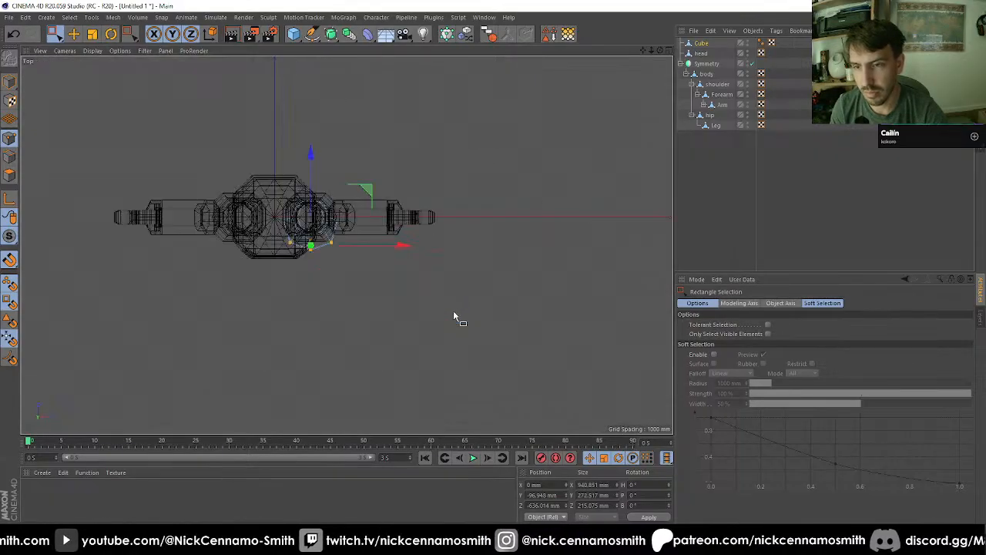
scroll(453, 312, up, 6)
drag(212, 182, 251, 233)
shift+drag(416, 185, 412, 212)
key(t)
key(F1)
Step: Weld the upper pair of neighbouring points on the foot's side, where the toe begins, onto the rear point
alt+drag(389, 245, 373, 213)
key(0)
key(9)
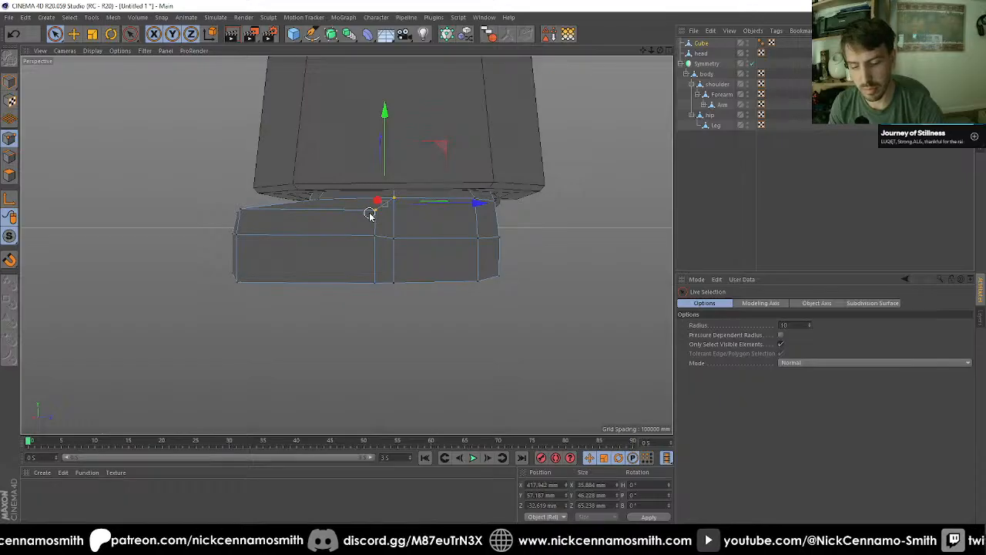
key(m)
key(q)
click(393, 199)
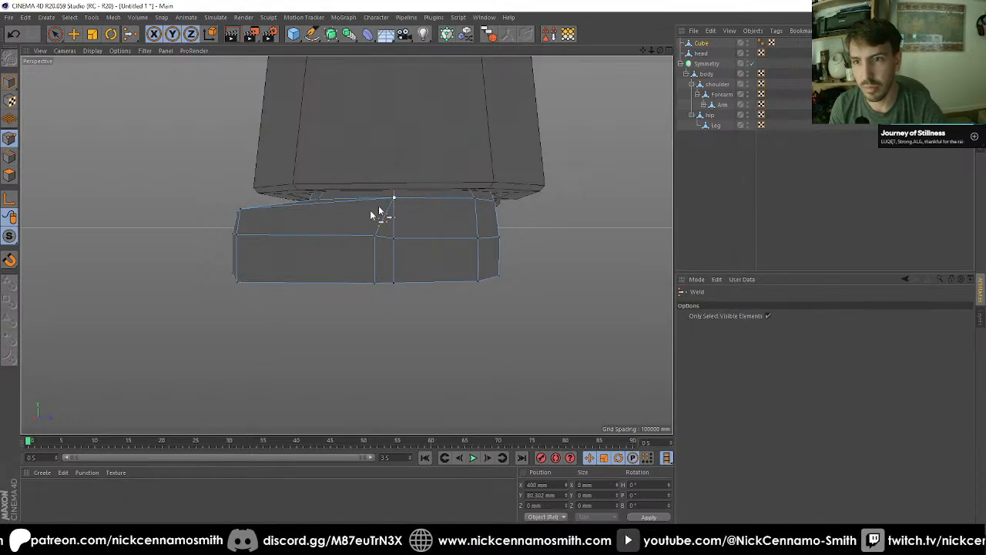
Step: Isolate the foot and weld the same side's middle point pair onto its rear point, undoing a weld at their midpoint
drag(10, 240, 49, 271)
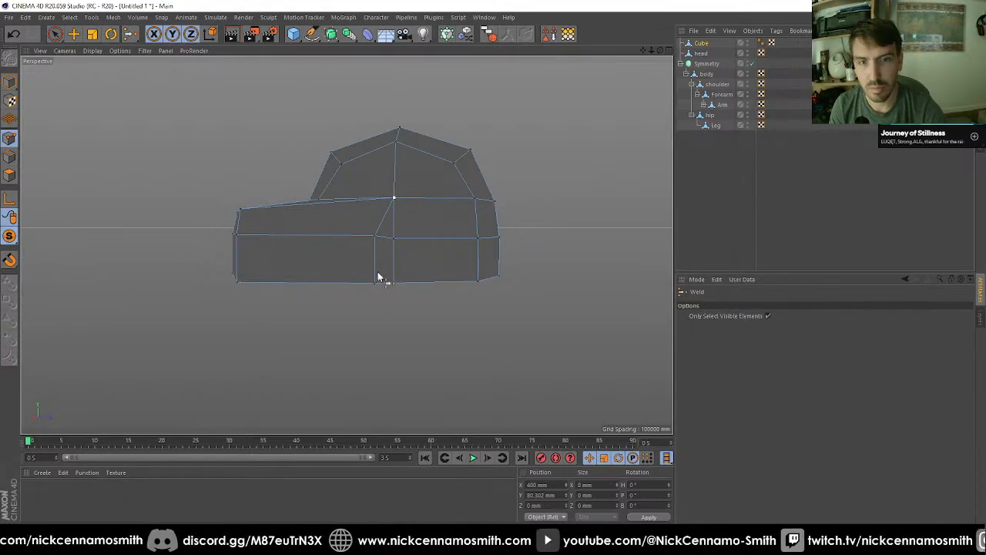
key(9)
alt+drag(379, 277, 376, 238)
key(space)
click(386, 240)
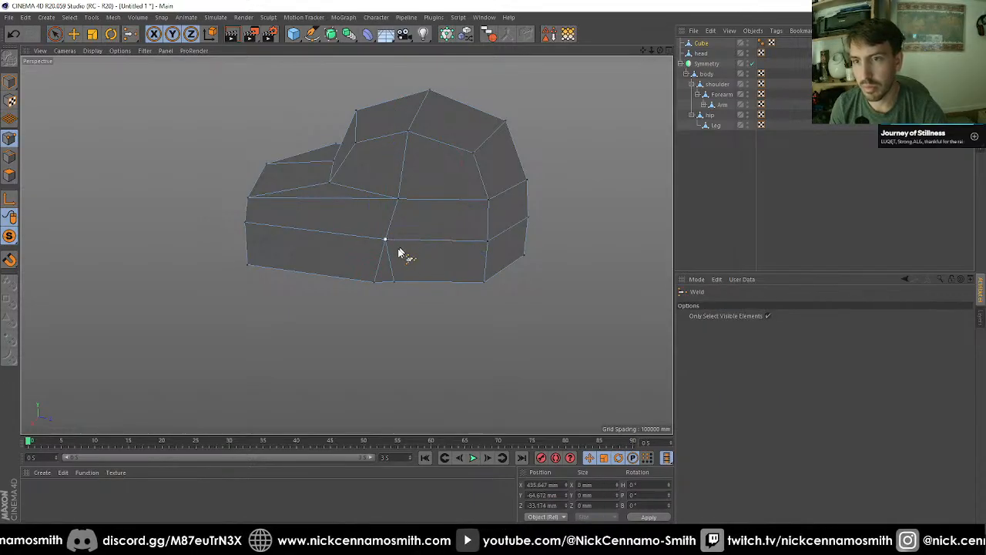
key(space)
key(space)
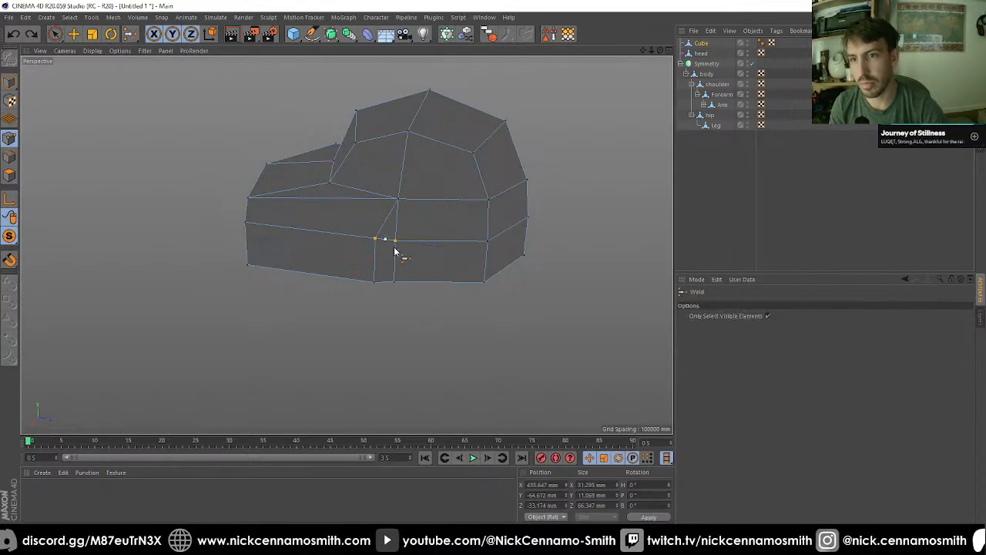
click(395, 241)
Step: Weld the bottom pair of points on the same side of the foot onto the rear point
key(space)
click(395, 281)
shift+click(375, 282)
Step: Weld the upper pair of neighbouring points on the foot's opposite side onto the rear point
key(space)
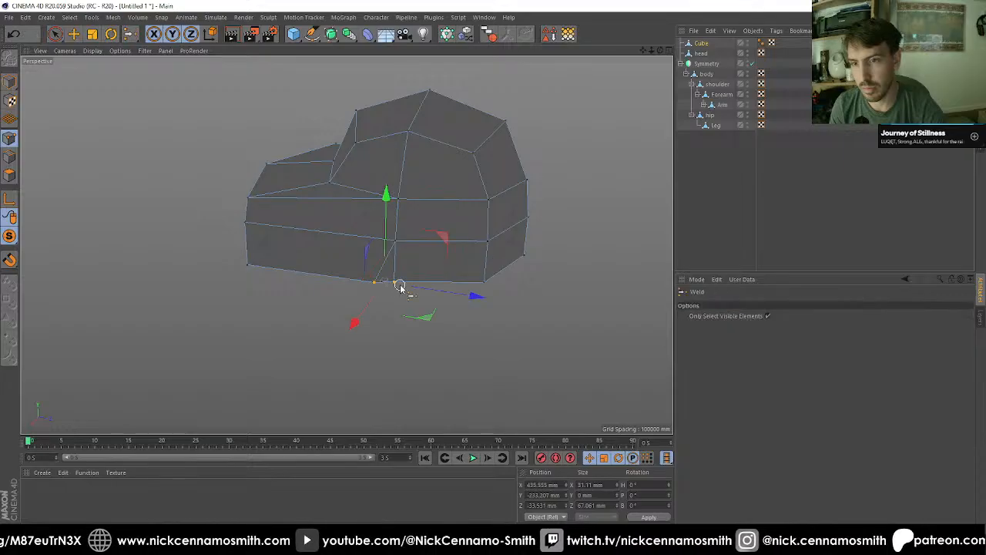
click(396, 282)
alt+drag(407, 363, 418, 209)
key(space)
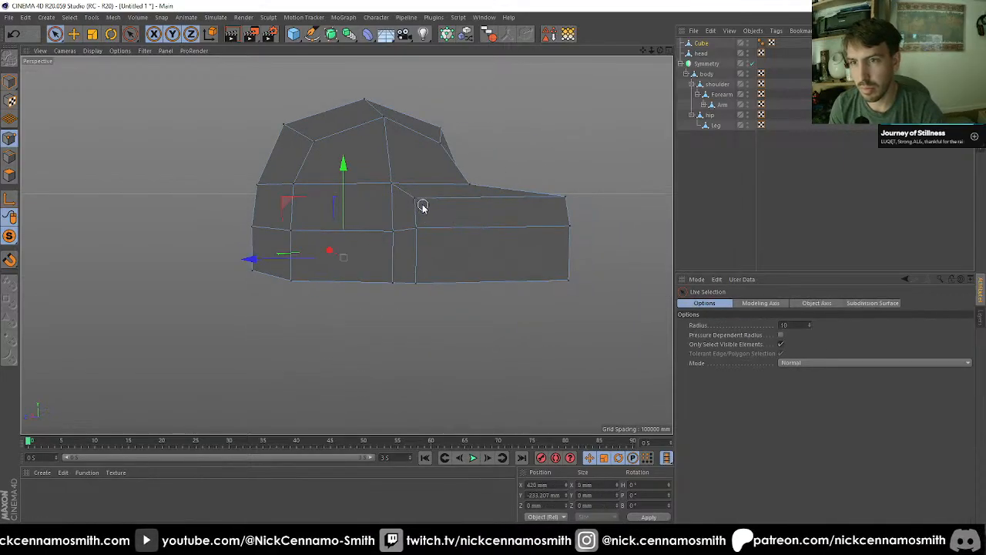
shift+click(384, 187)
key(space)
click(393, 186)
Step: Weld the middle and bottom point pairs on the foot's opposite side onto their rear points
key(space)
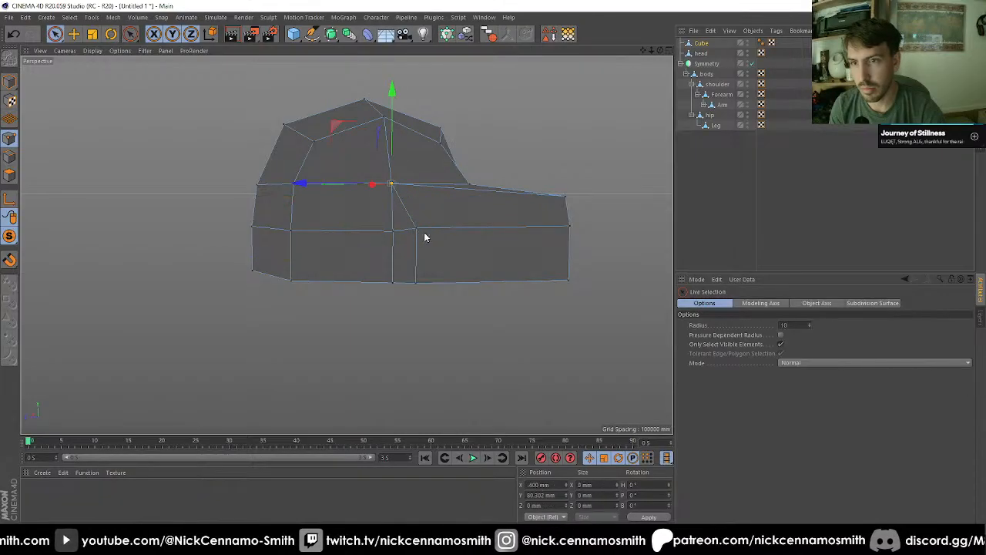
key(space)
click(392, 230)
key(space)
mouse_move(413, 284)
mouse_down()
mouse_move(386, 281)
mouse_move(406, 325)
mouse_move(450, 361)
mouse_move(482, 203)
mouse_up()
Step: Weld the underside's first inner toe point onto the side's bottom edge point
key(space)
click(392, 282)
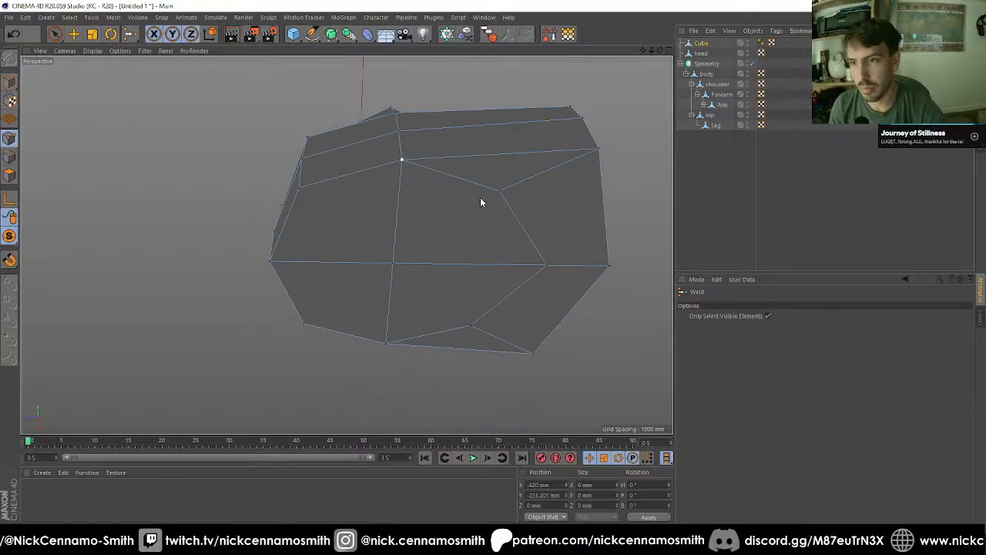
key(space)
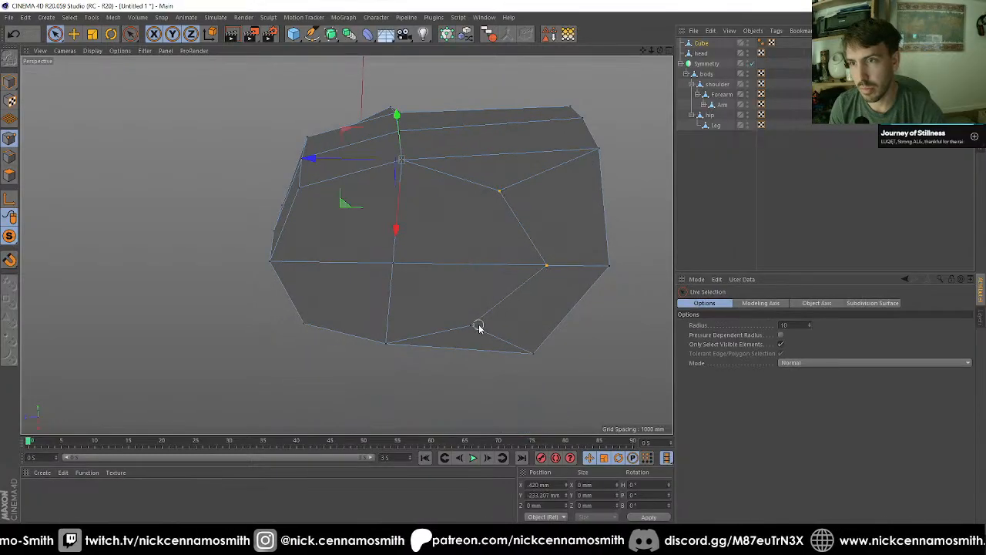
click(480, 230)
click(505, 190)
key(space)
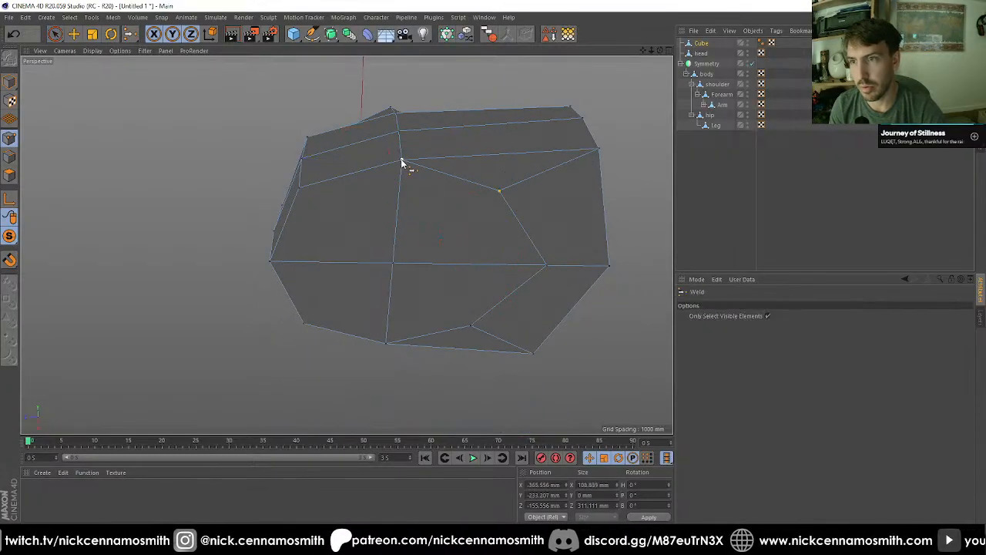
click(397, 160)
Step: Weld the underside's middle toe point onto the centre point and the remaining inner point onto the other edge point
key(space)
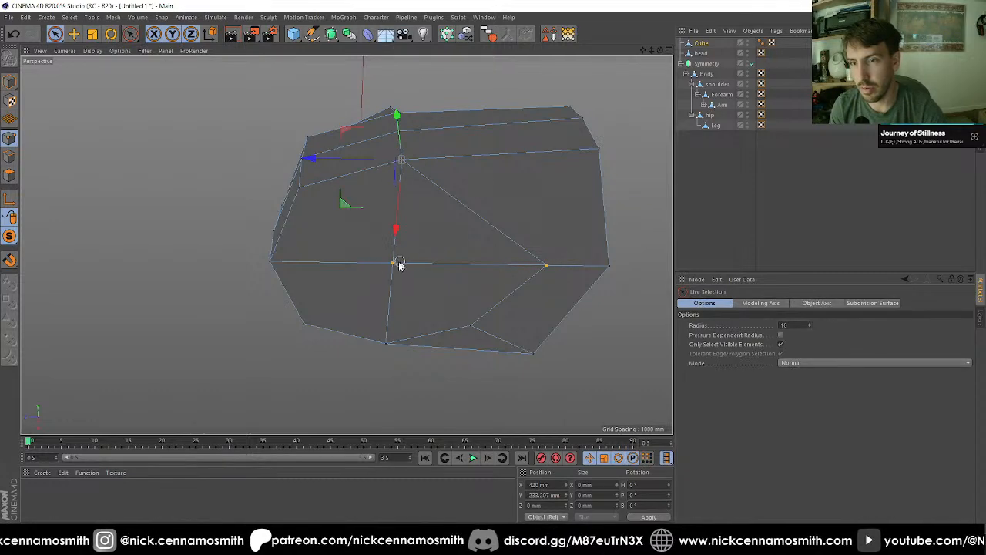
drag(399, 262, 394, 263)
key(space)
click(393, 264)
key(space)
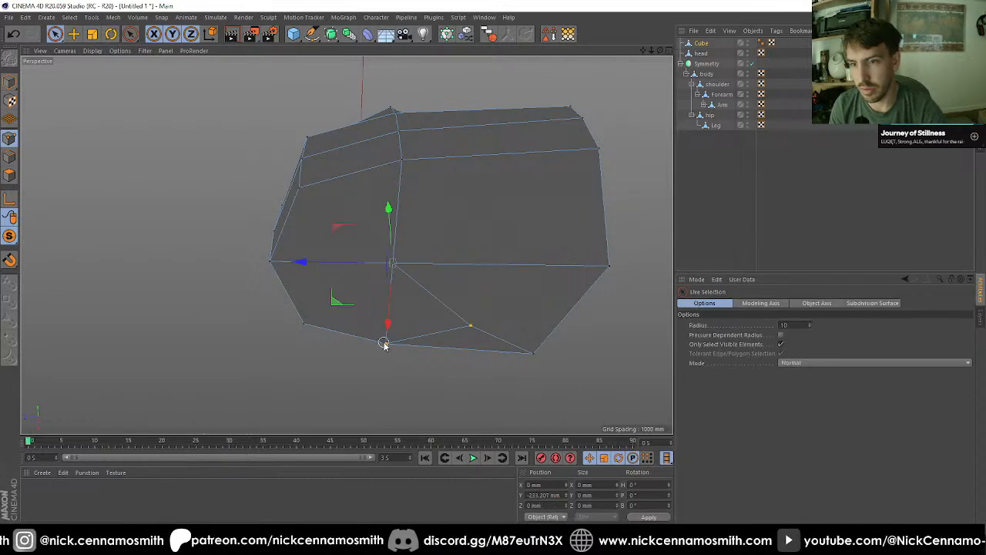
key(space)
alt+drag(389, 341, 516, 256)
Step: Select the corner point columns on both sides of the toe's front and narrow them to about 753 mm along X
alt+drag(479, 218, 441, 158)
key(space)
click(402, 182)
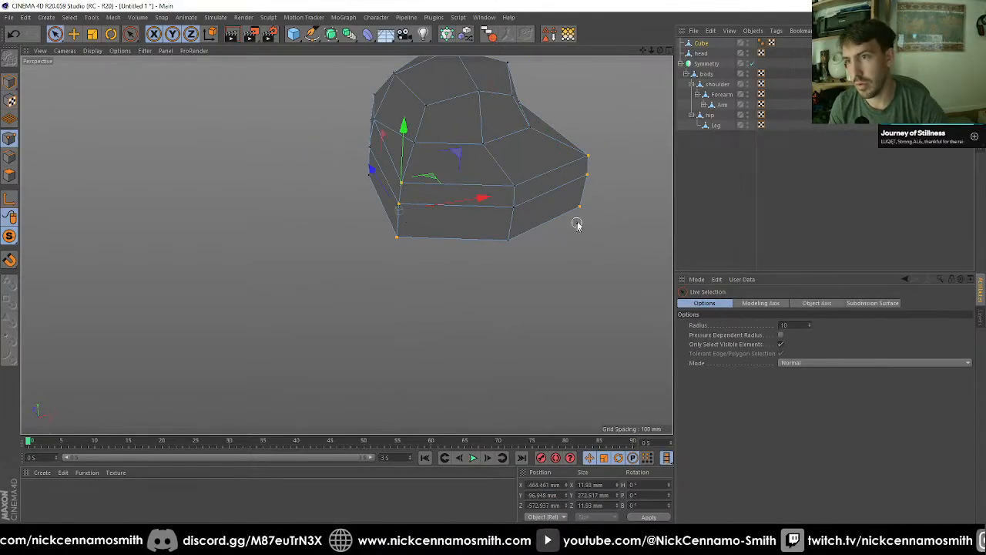
alt+drag(576, 224, 256, 251)
key(t)
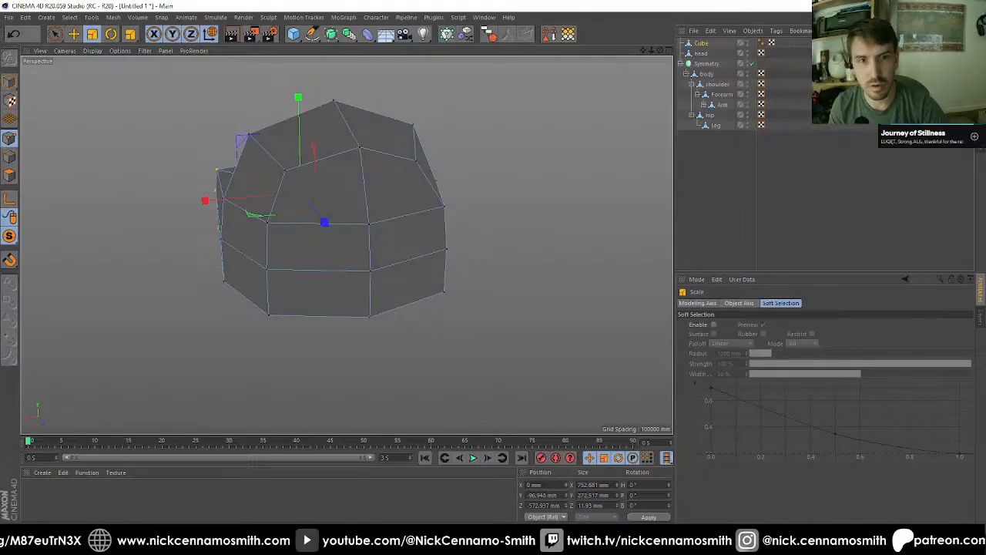
Step: Extrude the four heel faces with 0 mm offset, move them back to local Z 560 mm and narrow them to about 498 mm
click(10, 177)
key(space)
drag(368, 263, 368, 283)
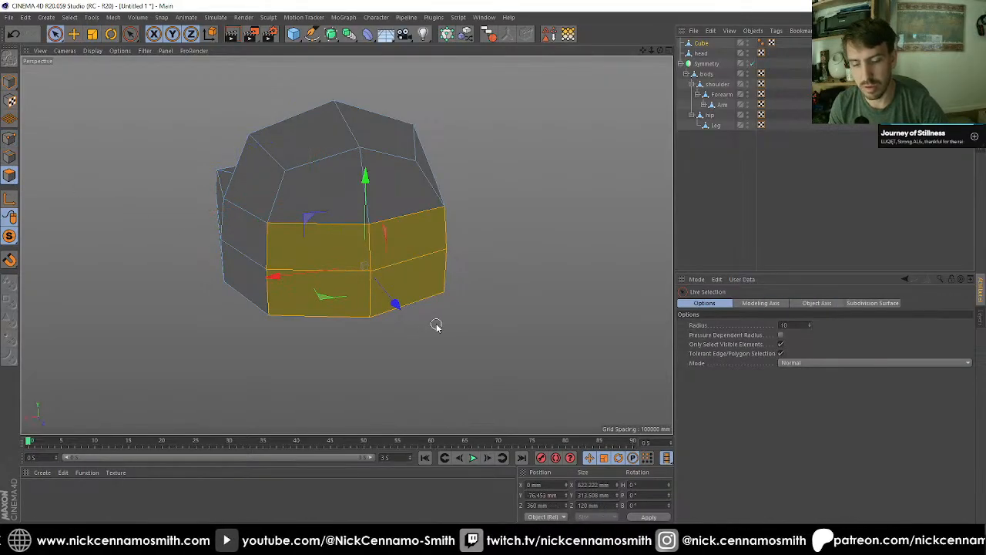
key(d)
click(740, 335)
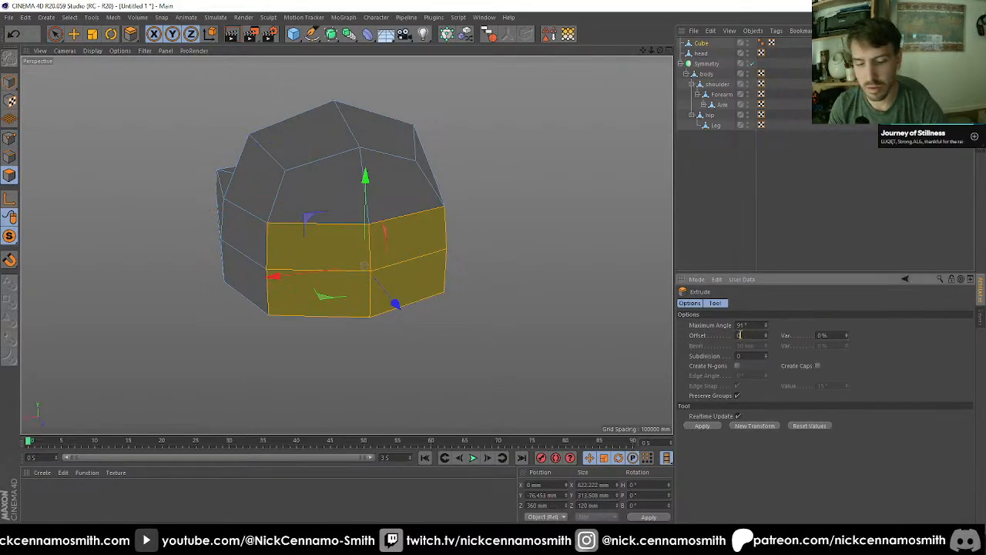
key(e)
drag(396, 304, 375, 241)
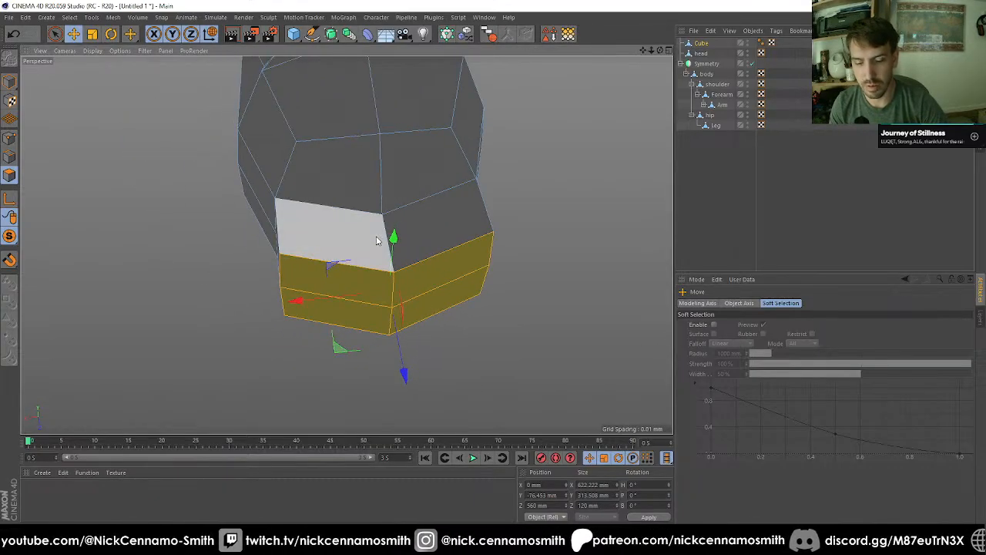
drag(283, 320, 324, 293)
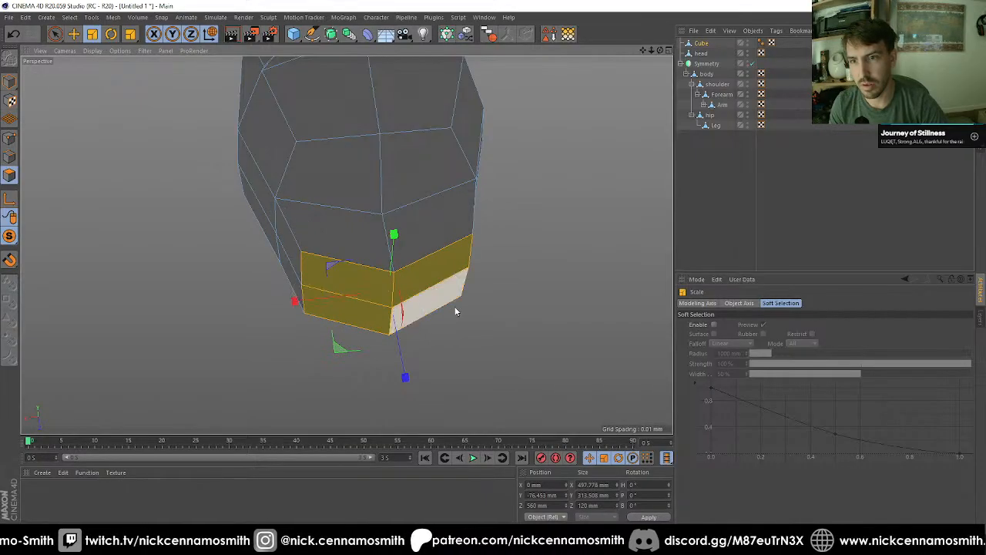
Step: Move the lower toe faces forward to local Z about -731 mm and the lower heel faces back to about 587 mm
alt+drag(456, 308, 514, 223)
key(space)
alt+middle_drag(513, 223, 340, 260)
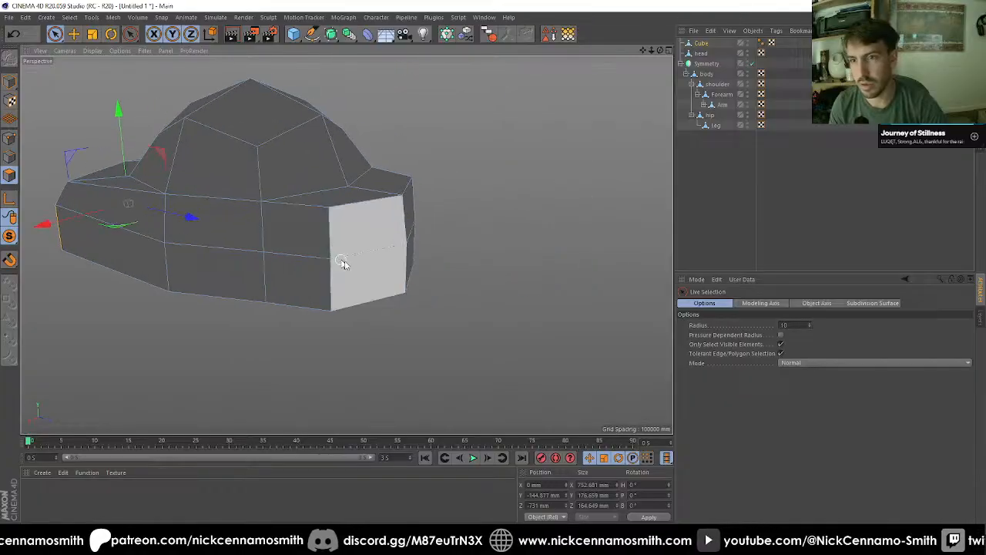
drag(389, 276, 446, 279)
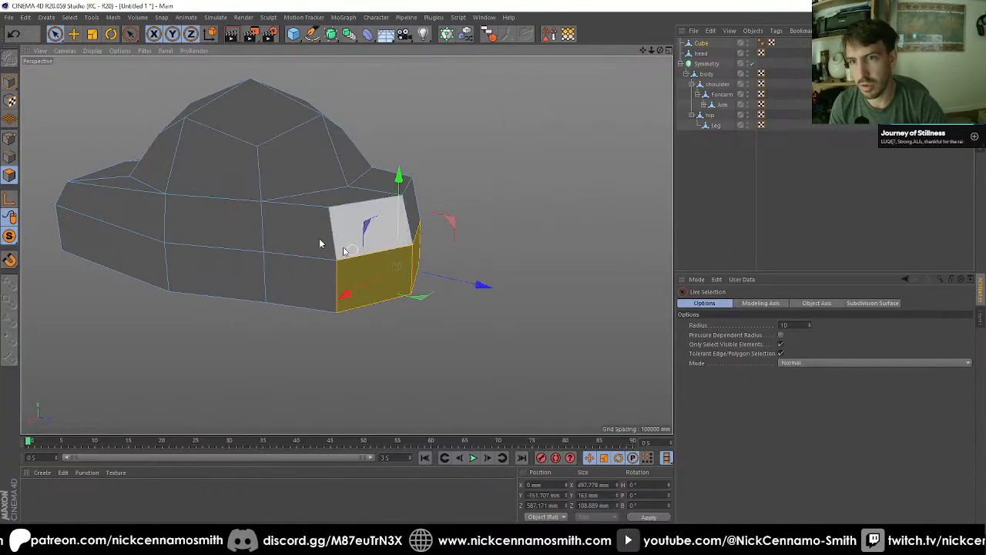
Step: Move the heel's upper points down and inward to local Y about 57 mm and Z about 493 mm
click(10, 140)
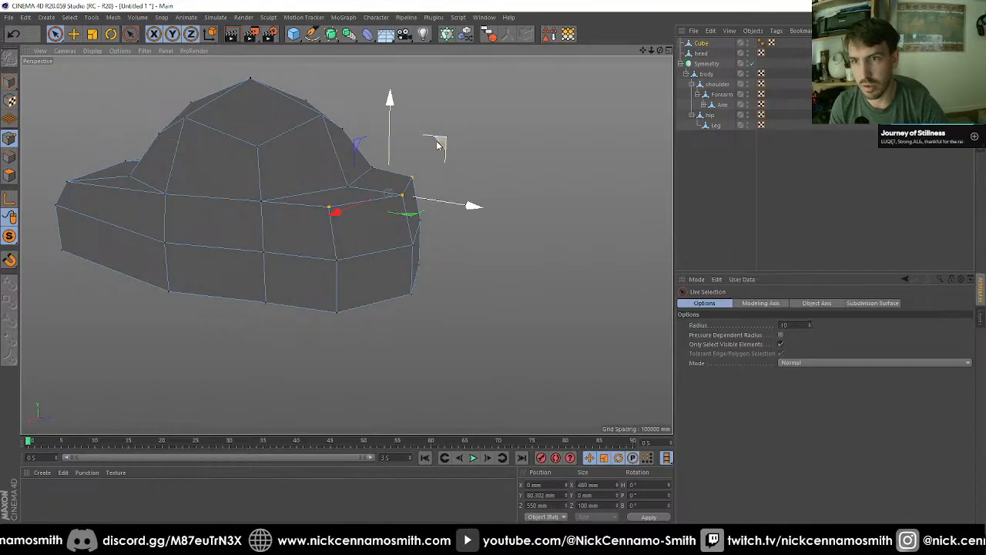
drag(437, 141, 447, 170)
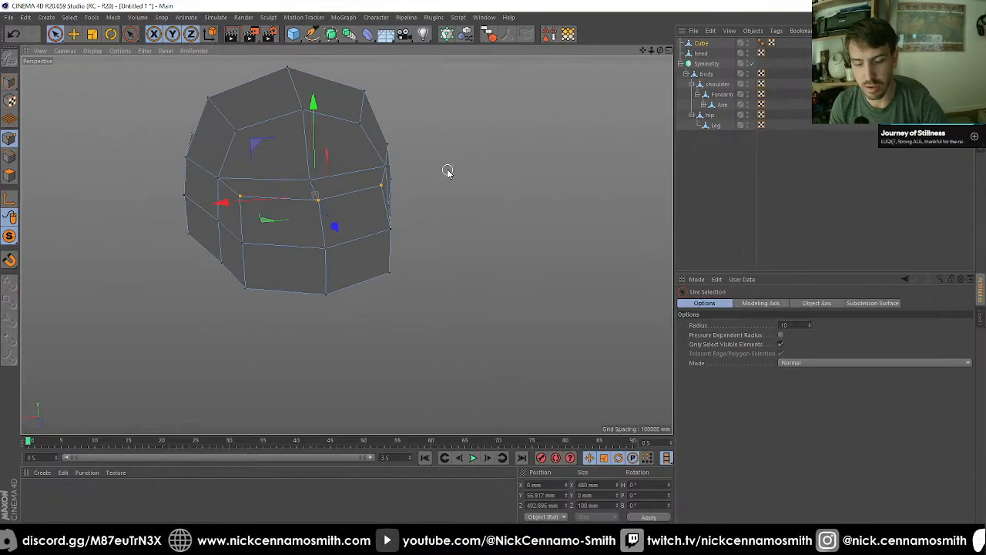
key(t)
key(space)
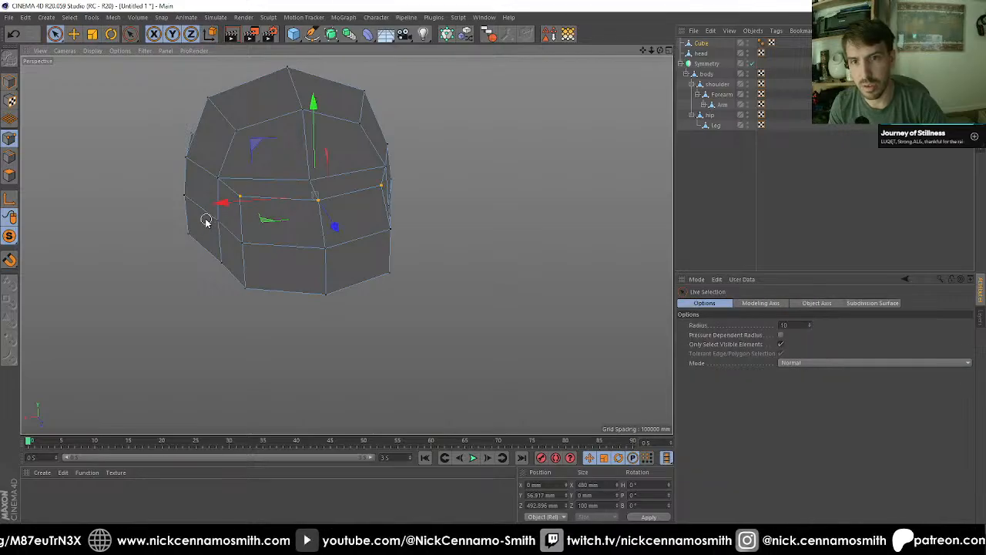
Step: Select the lower side points just ahead of the heel and widen them to about 687 mm along X
alt+drag(366, 264, 346, 238)
key(t)
drag(244, 232, 235, 232)
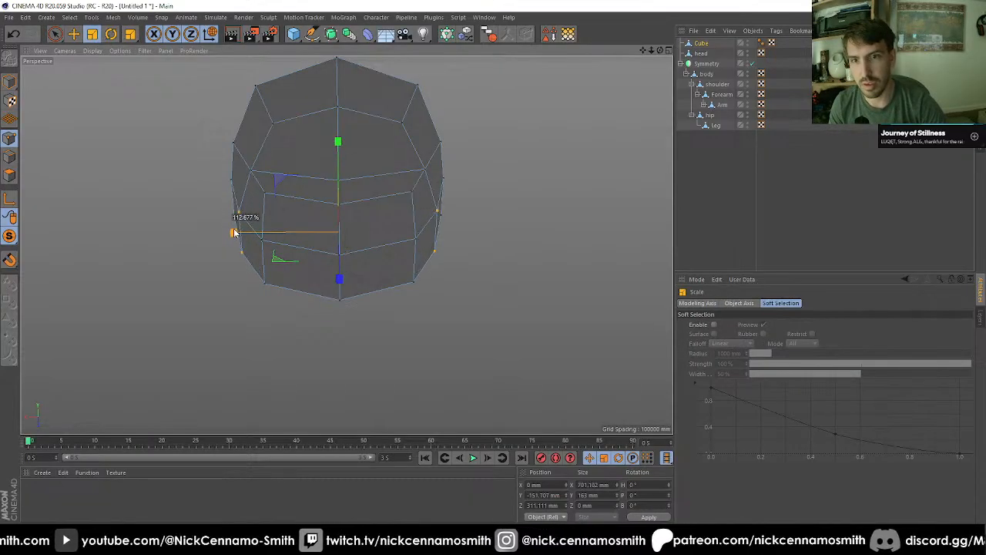
alt+drag(329, 239, 388, 244)
Step: End the foot's isolation, clear the object selection and view the foot beneath the leg with the whole character
drag(13, 235, 53, 252)
scroll(212, 227, down, 3)
click(710, 194)
scroll(329, 245, down, 8)
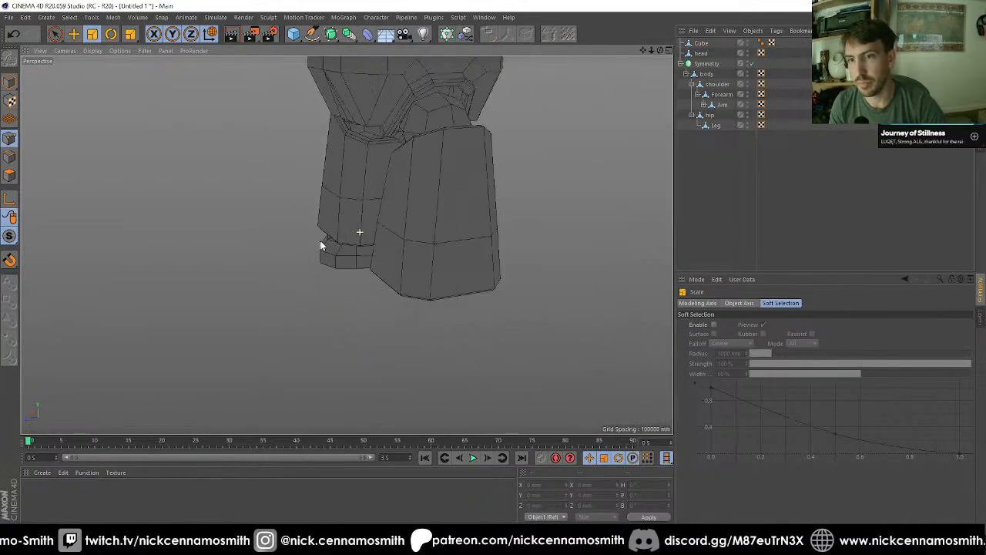
alt+drag(322, 243, 300, 231)
Step: Select all the polygons on the underside of the foot and extrude them with an offset of 50 mm
click(300, 231)
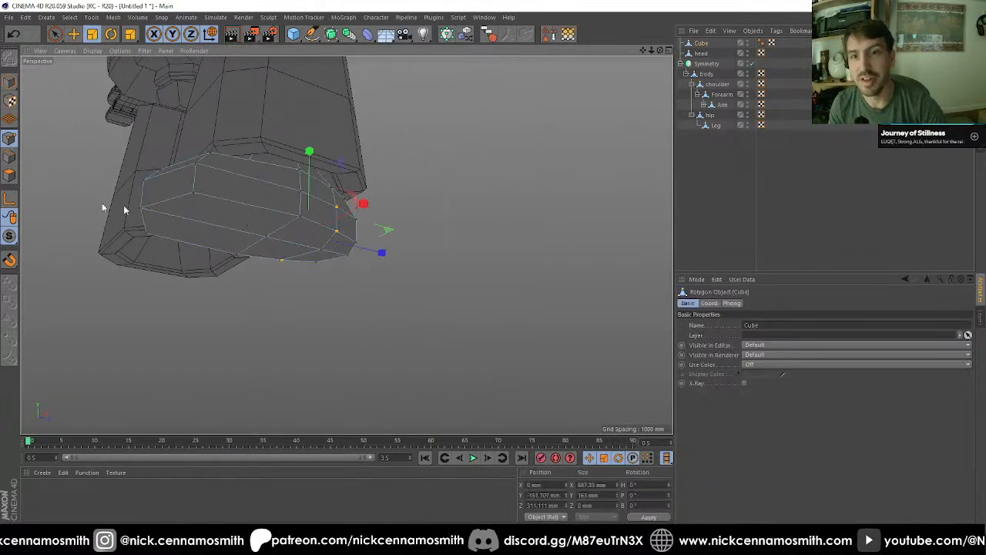
click(9, 175)
click(267, 243)
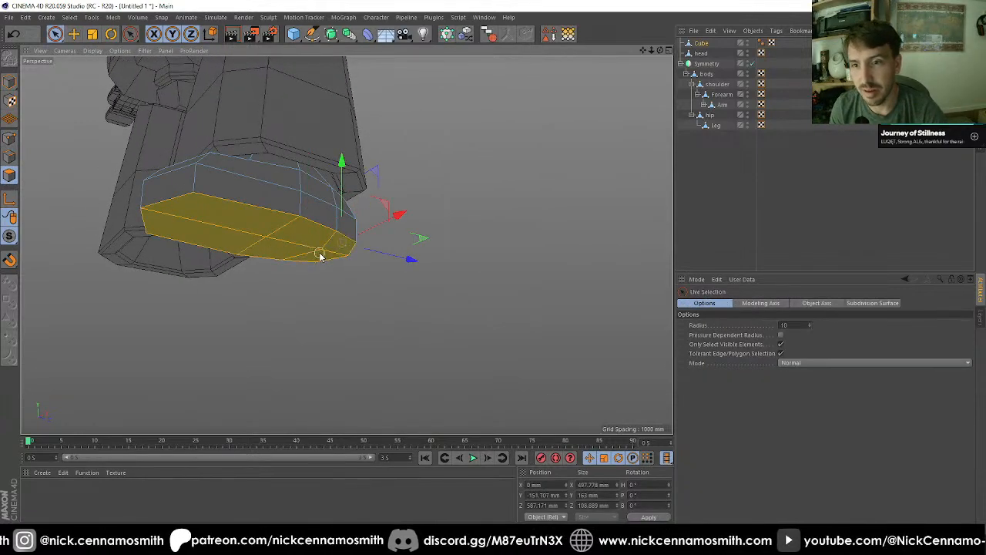
key(d)
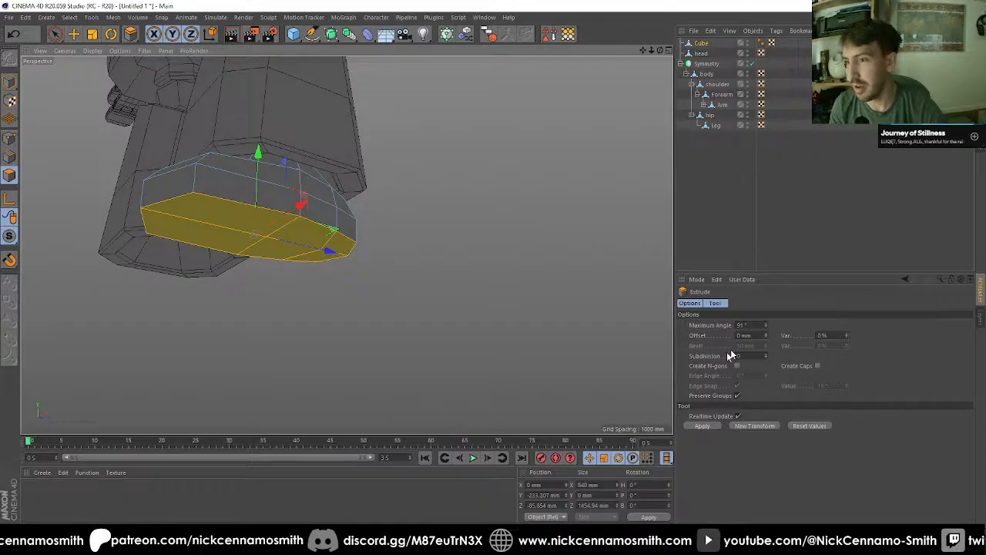
drag(737, 336, 762, 336)
text(50)
key(Return)
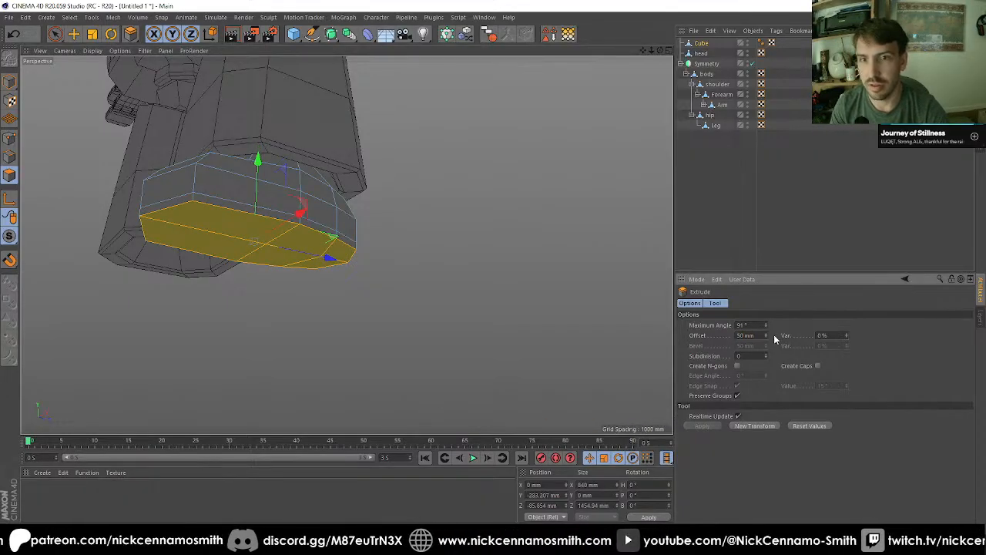
Step: Increase the underside extrusion's offset to 150 mm, trying 100 mm first
click(756, 335)
text(10)
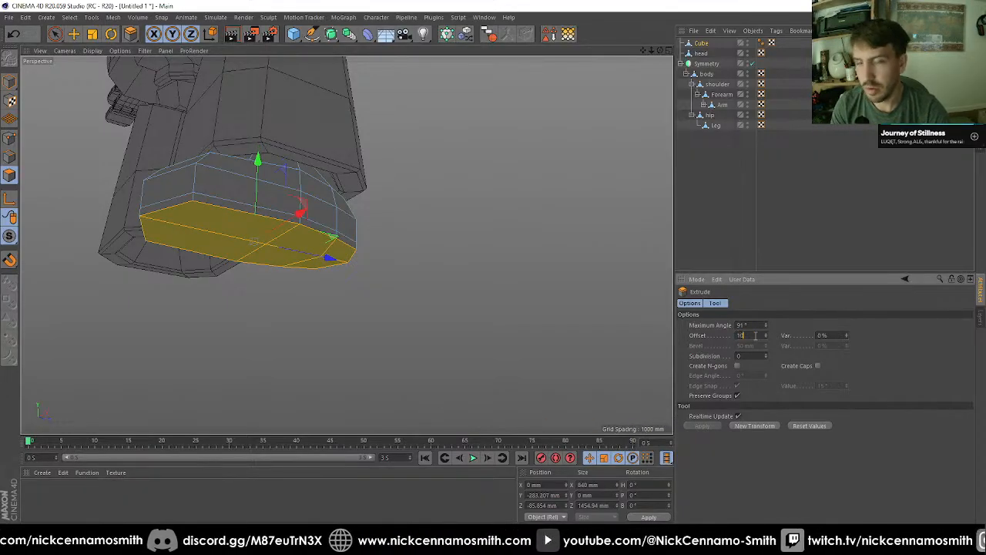
text(0)
key(Return)
alt+drag(354, 265, 326, 177)
alt+drag(245, 320, 314, 297)
click(746, 335)
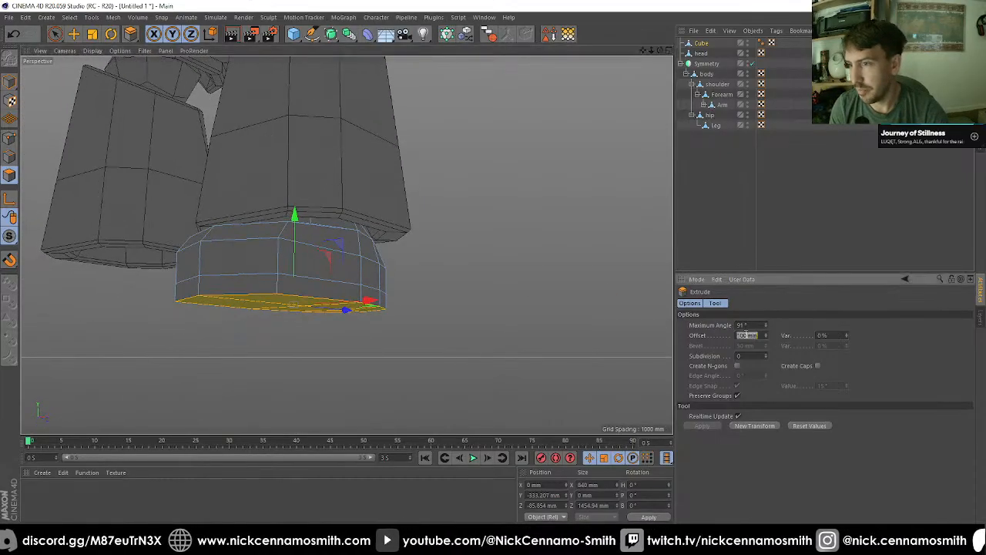
text(150)
key(Return)
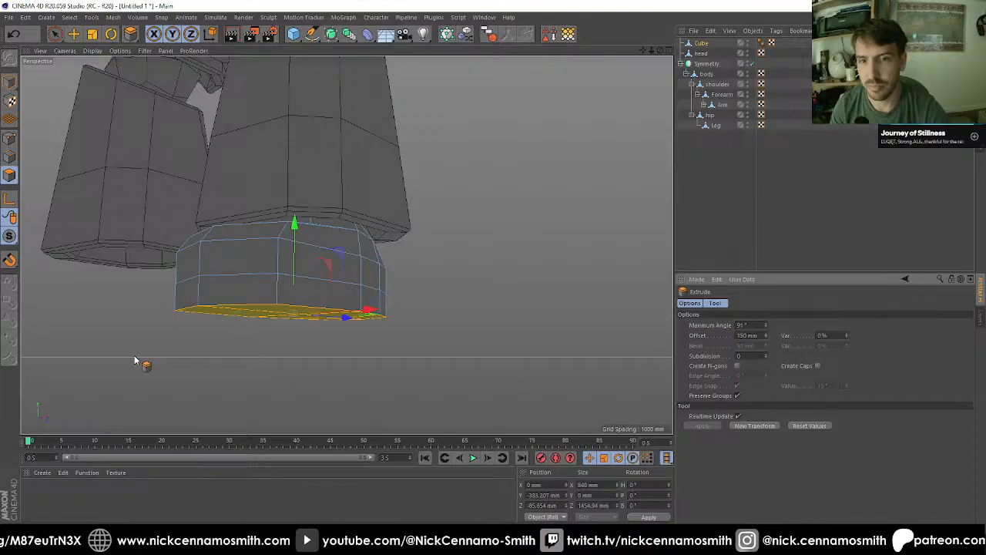
Step: Select the band of side polygons around the new sole and extrude it outward by 50 mm
key(u)
key(y)
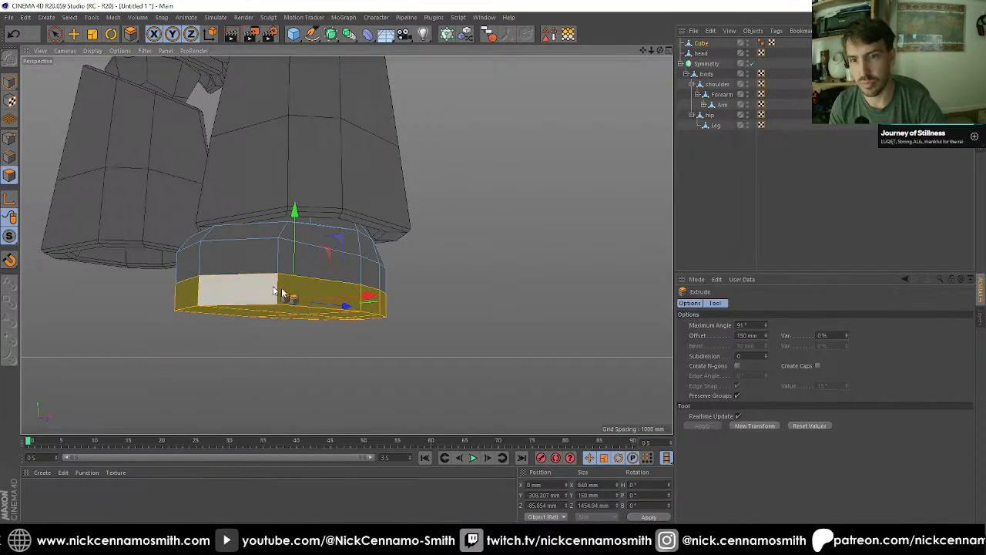
key(u)
key(l)
alt+drag(386, 312, 380, 264)
key(d)
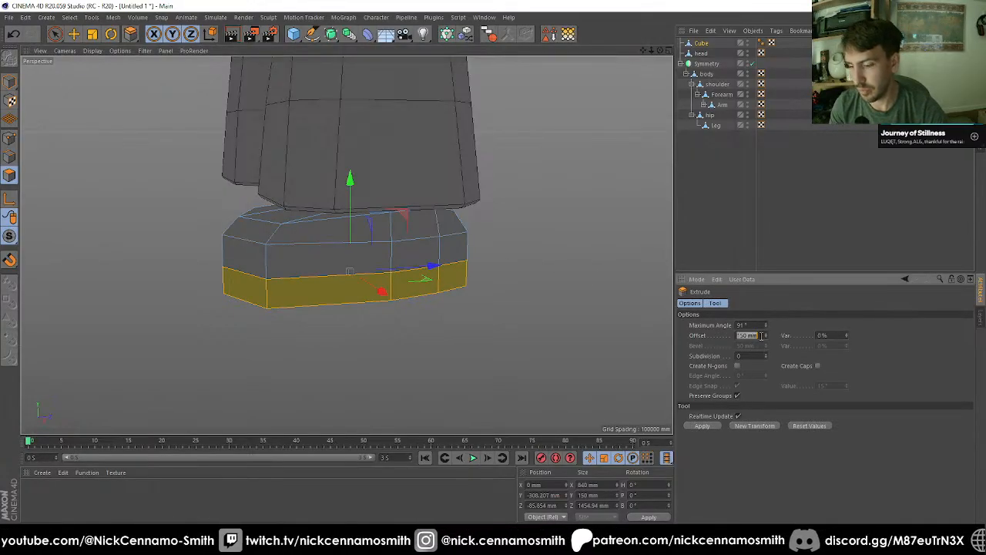
text(50)
key(Return)
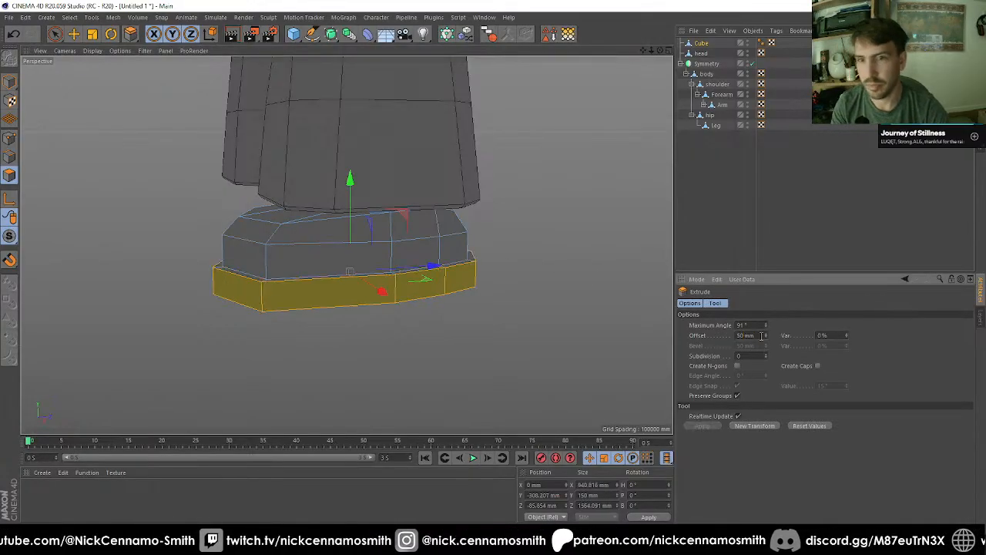
Step: Select the outer upper and lower edge loops of the sole and bevel them with a 20 mm chamfer
click(13, 160)
alt+drag(225, 203, 410, 286)
key(u)
key(l)
click(260, 311)
key(m)
key(s)
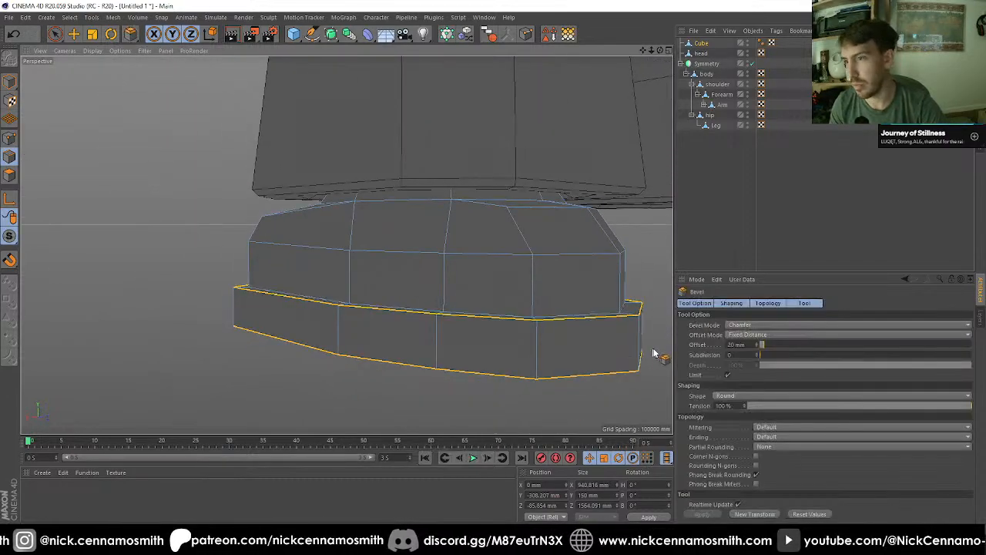
click(759, 518)
alt+drag(651, 427, 170, 118)
Step: Switch back to whole-object editing with the Move tool and rename the Cube object as Foot
click(9, 81)
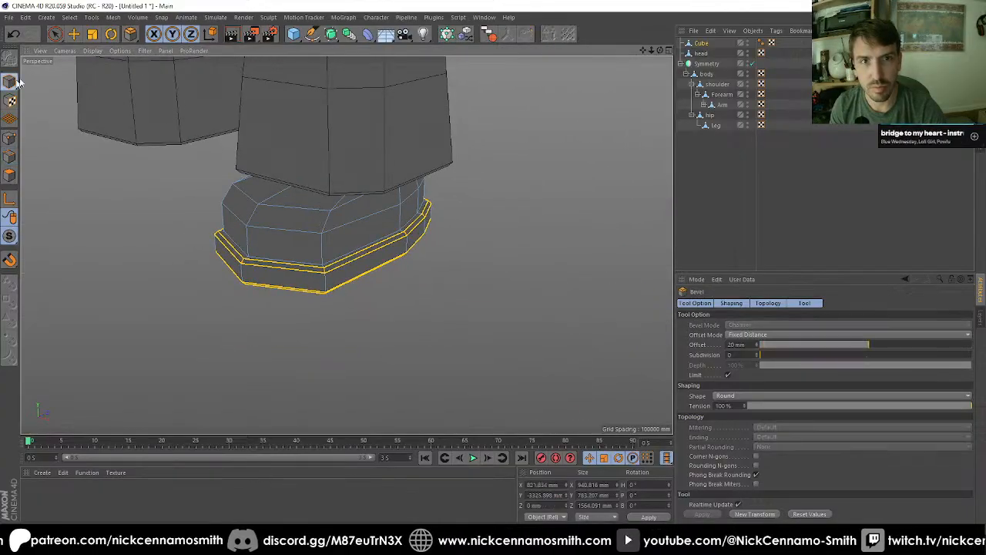
click(76, 34)
scroll(306, 216, down, 5)
alt+middle_drag(308, 159, 442, 302)
scroll(443, 301, down, 5)
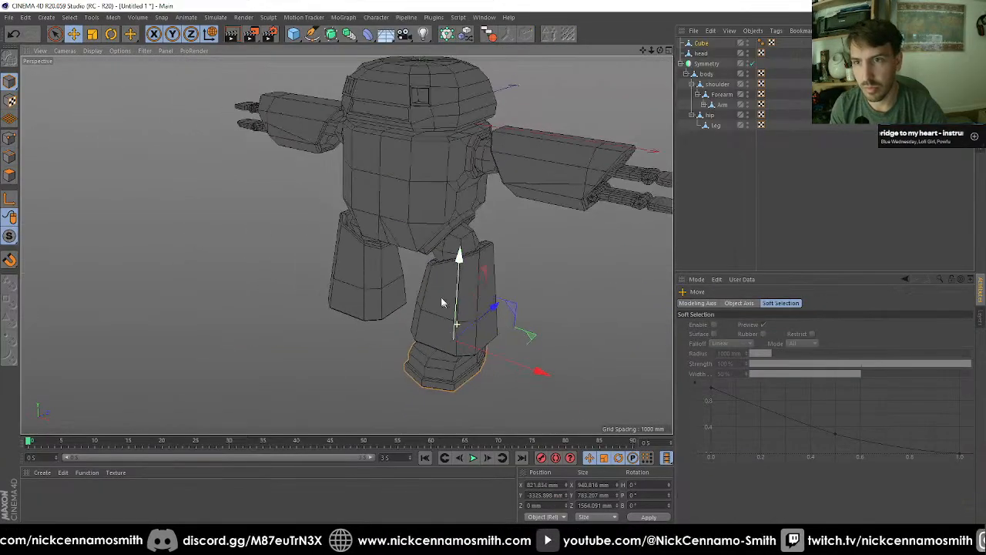
alt+drag(446, 290, 674, 181)
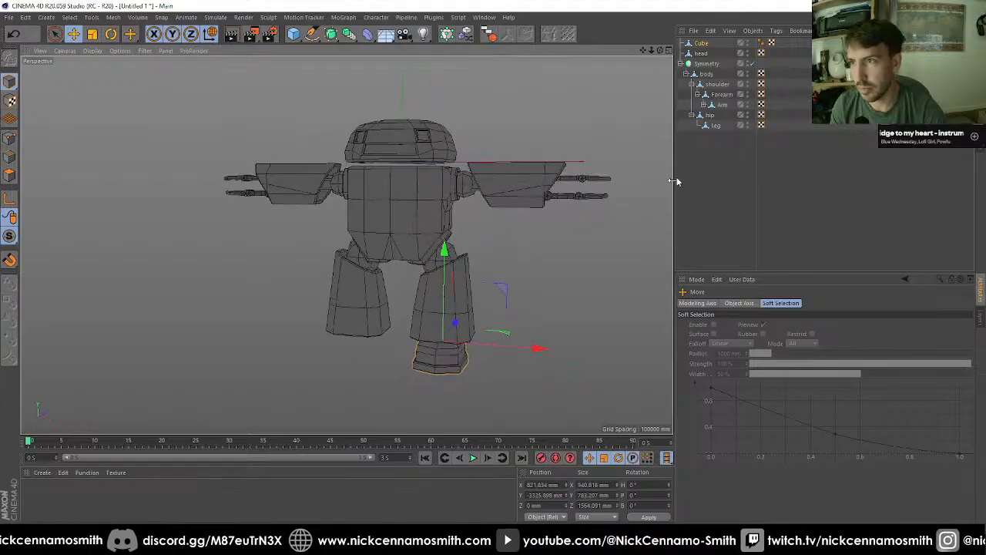
click(701, 43)
key(Return)
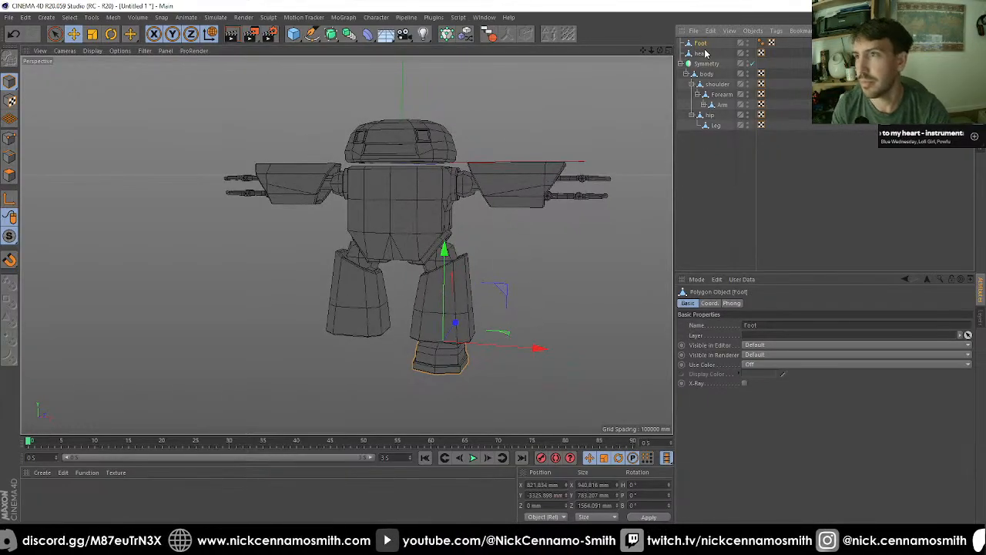
Step: Delete the Foot object's Phong tag and make Foot a child of the leg within the Symmetry hierarchy
click(759, 47)
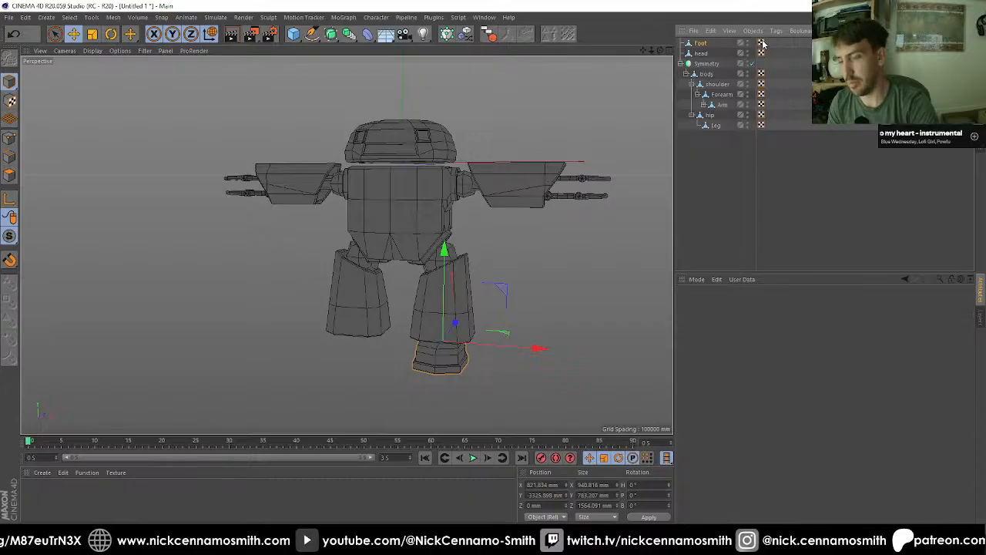
drag(702, 44, 718, 127)
alt+drag(591, 204, 498, 388)
alt+middle_drag(550, 200, 521, 160)
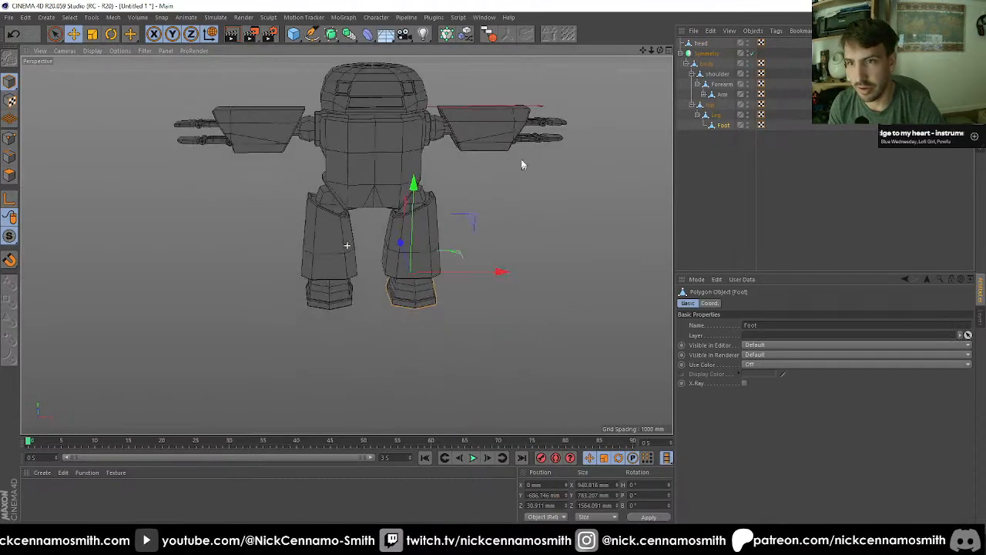
Step: Clear the object selection and examine the whole character's feet, body and arms from several angles
scroll(345, 186, up, 2)
alt+drag(344, 189, 390, 213)
scroll(389, 213, down, 3)
alt+middle_drag(390, 213, 362, 227)
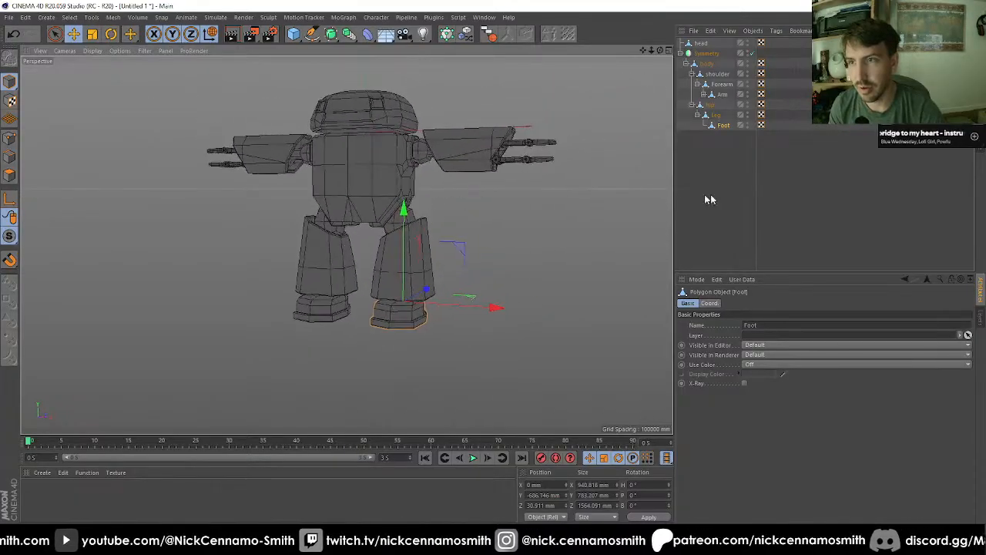
click(709, 197)
alt+drag(477, 202, 505, 222)
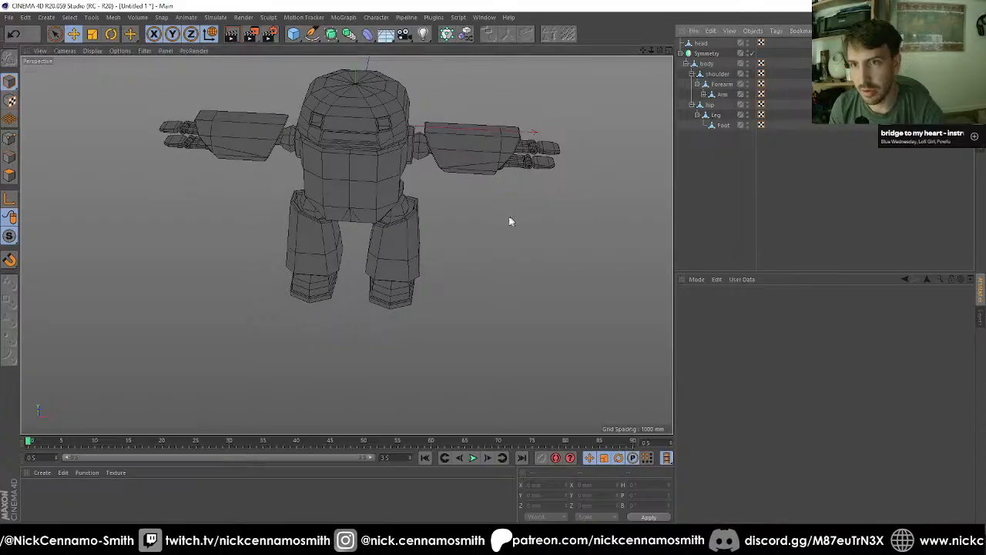
scroll(449, 273, down, 4)
scroll(449, 275, up, 6)
alt+drag(385, 244, 371, 285)
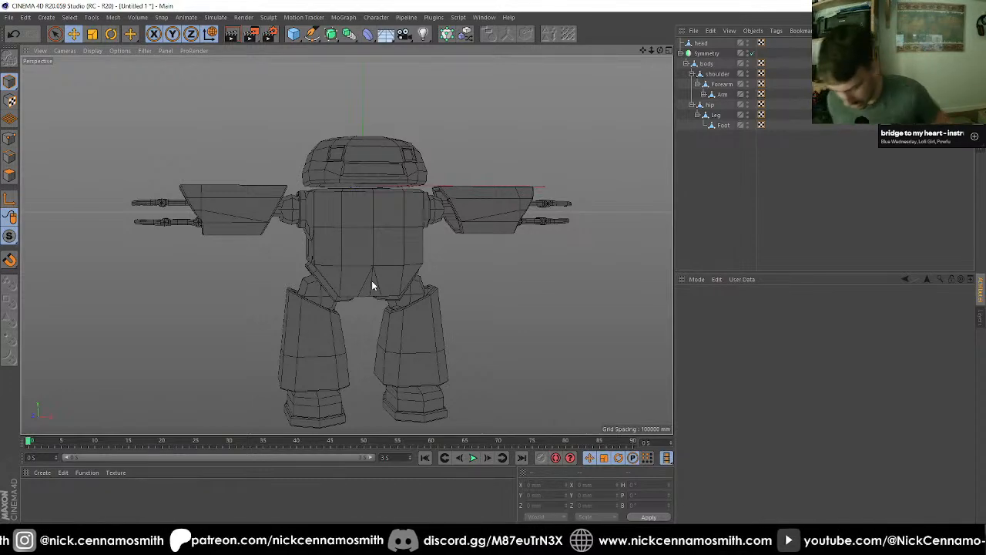
scroll(398, 230, up, 5)
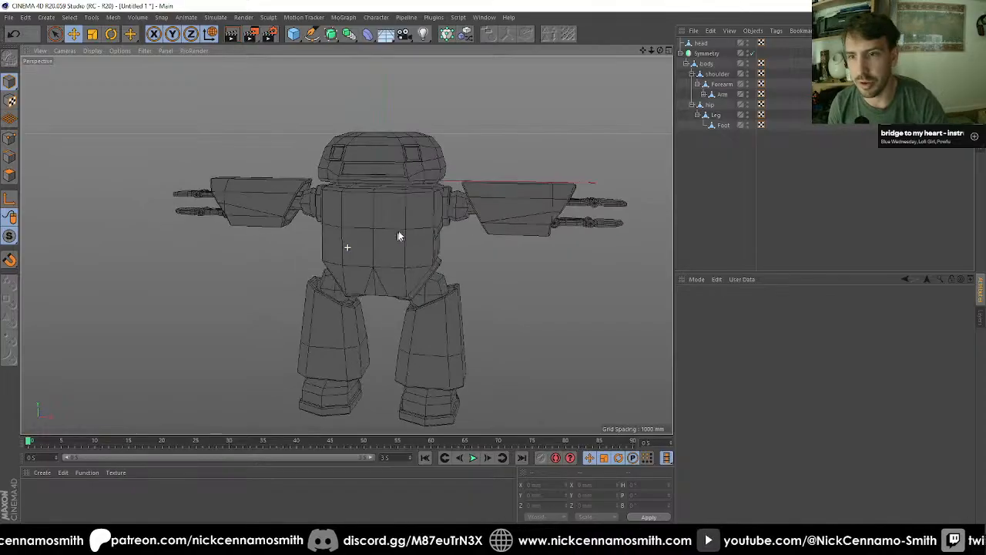
alt+drag(408, 227, 509, 241)
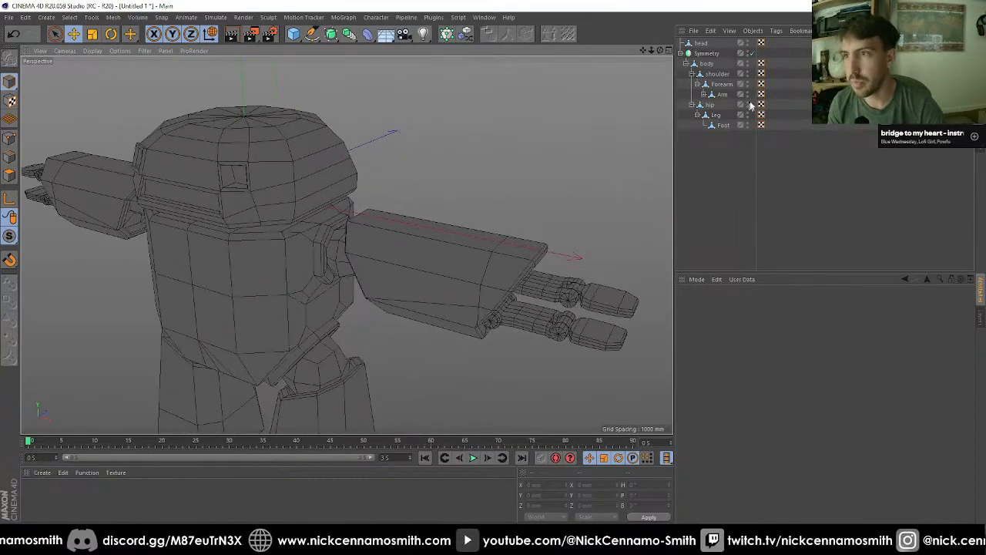
Step: Select the Arm object and prepare it for live selection of its polygons
click(721, 96)
scroll(461, 261, up, 2)
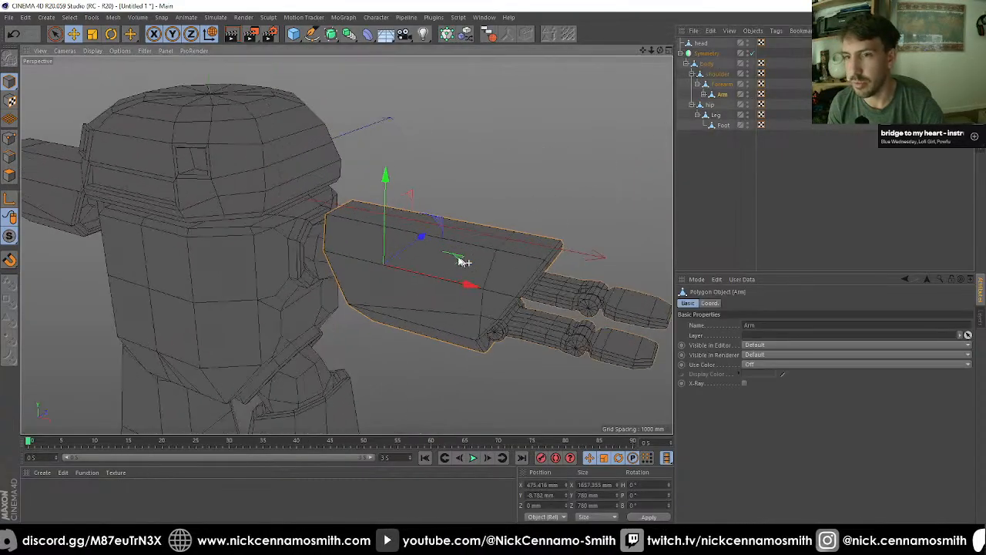
click(10, 176)
click(55, 33)
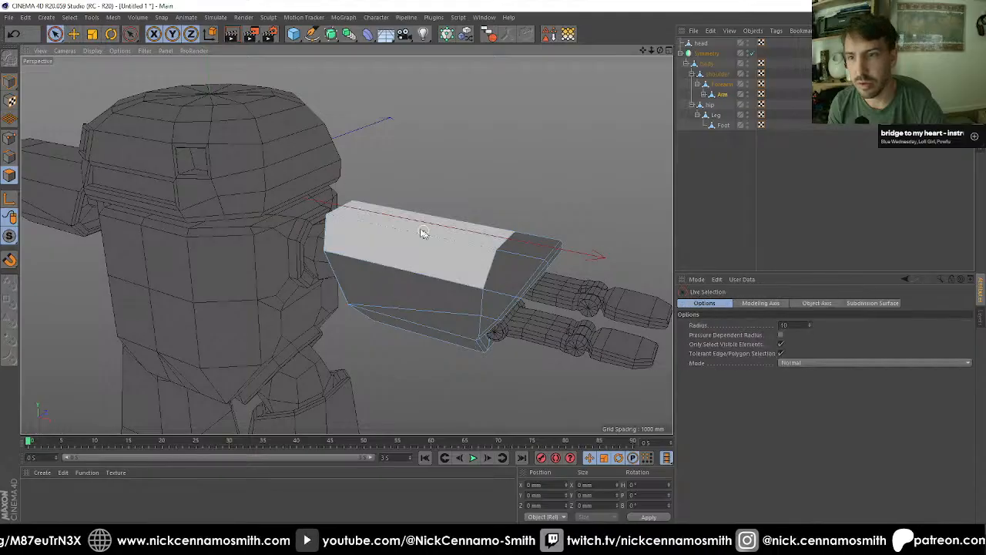
Step: Try to inset the arm's long upper face by 36 mm
click(442, 224)
alt+drag(443, 224, 502, 270)
key(i)
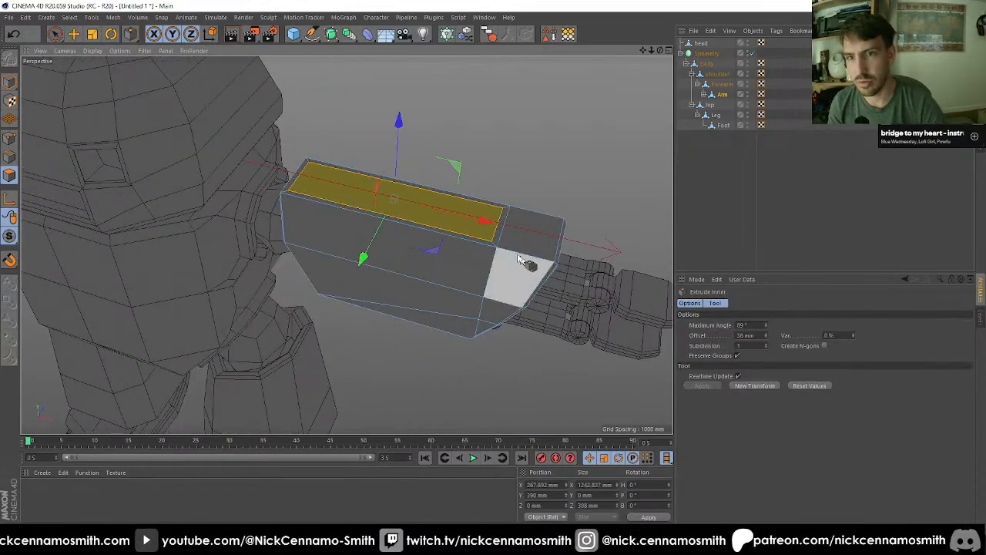
drag(480, 235, 481, 239)
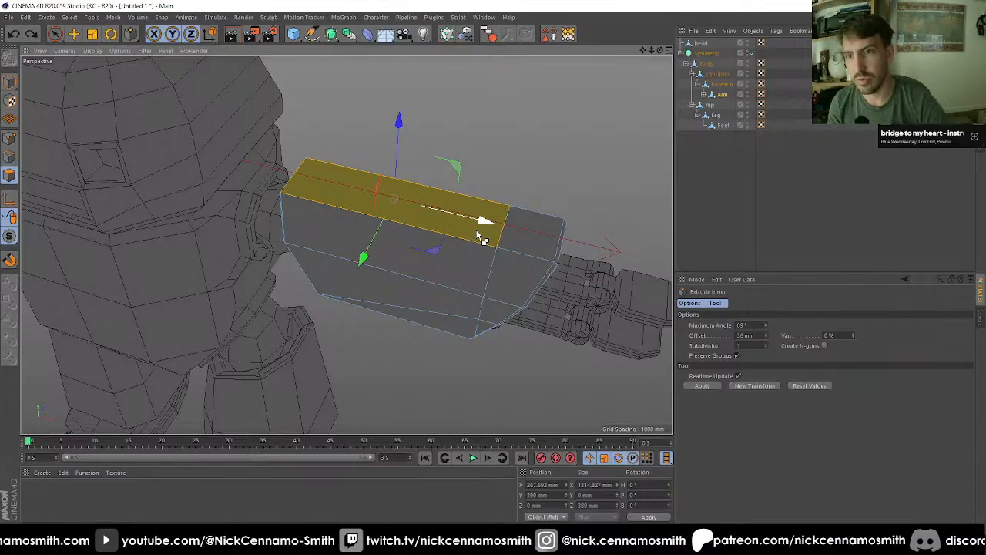
Step: Ring-select the lengthwise edges of the arm's long section and cut them once at 50% offset
click(8, 158)
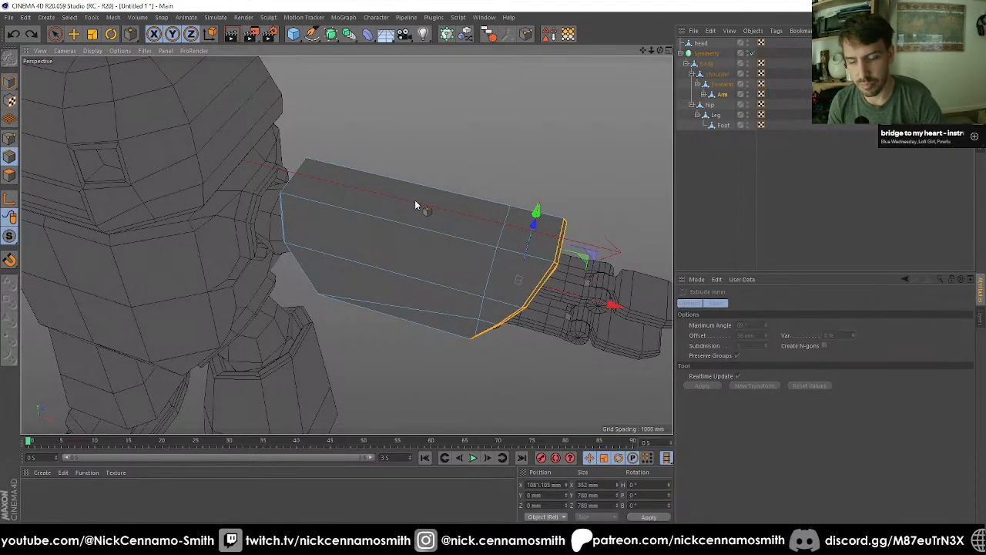
key(u)
key(b)
click(415, 203)
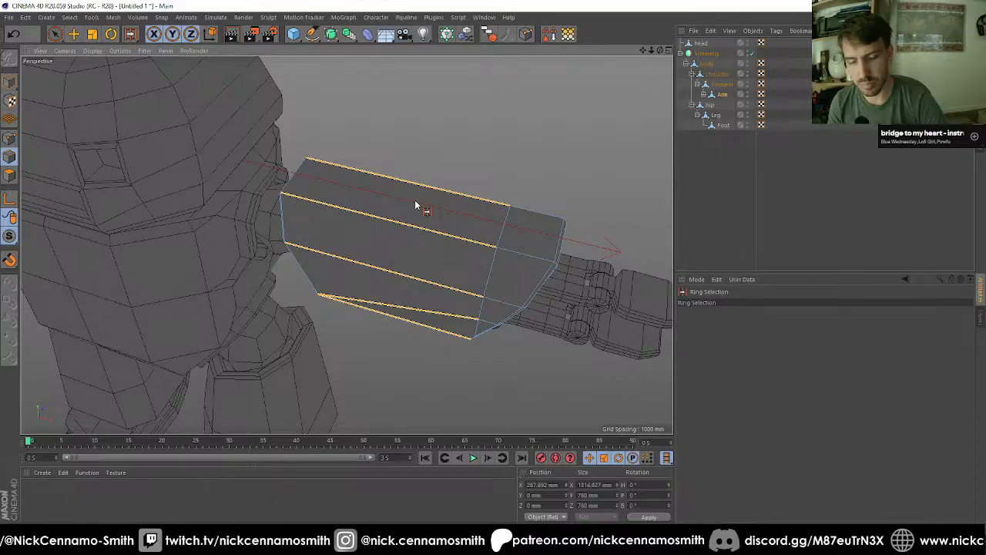
key(m)
key(f)
click(714, 377)
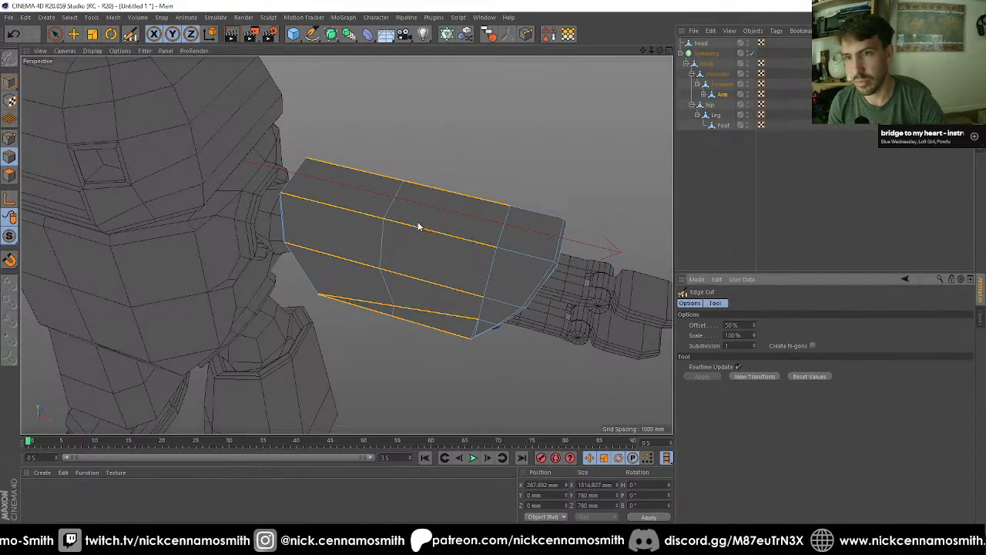
Step: Select the half of the arm's upper face nearer the hand and inset it by 43 mm
key(space)
click(10, 175)
click(331, 186)
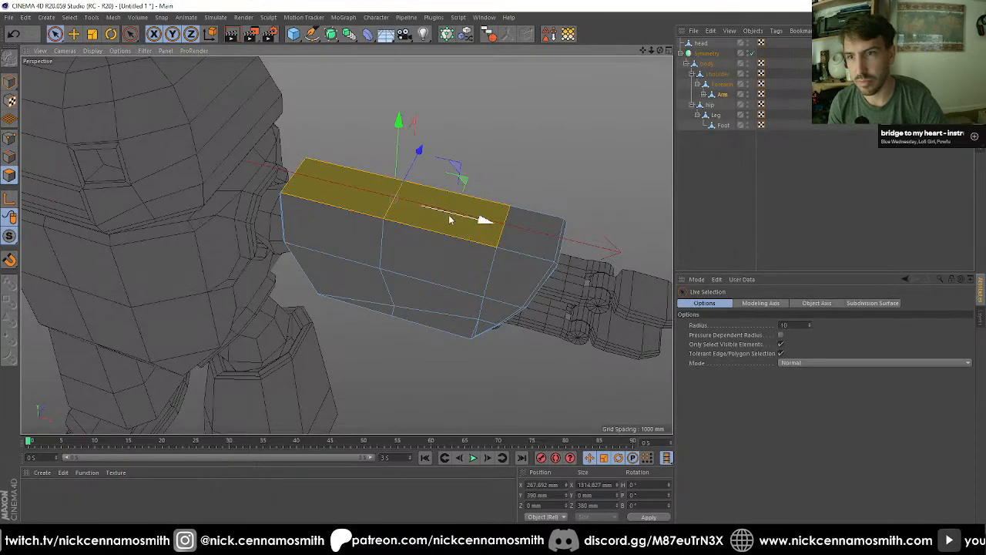
click(443, 217)
key(i)
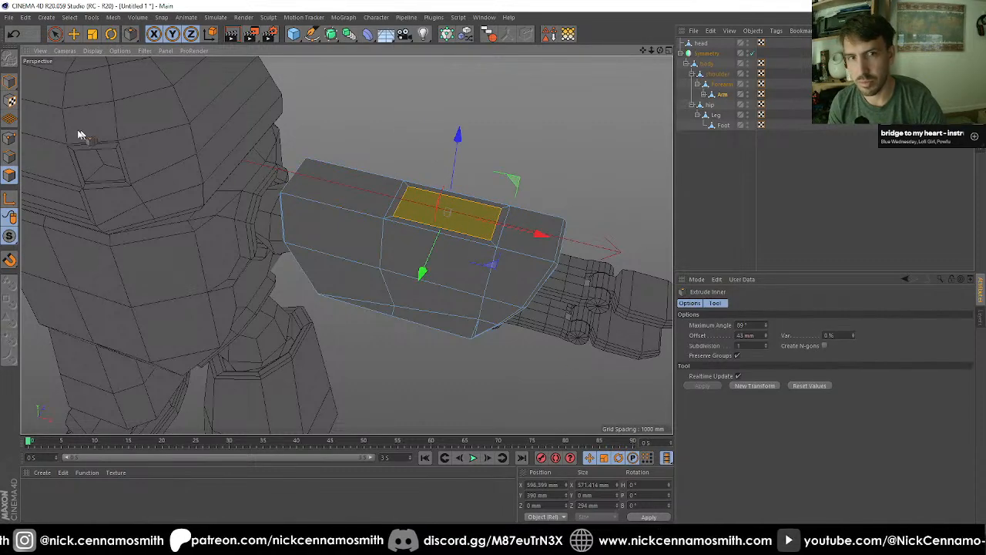
Step: Raise the inset panel's edge nearest the shoulder to local Y 490 mm so the panel slopes toward the hand
click(10, 157)
click(401, 202)
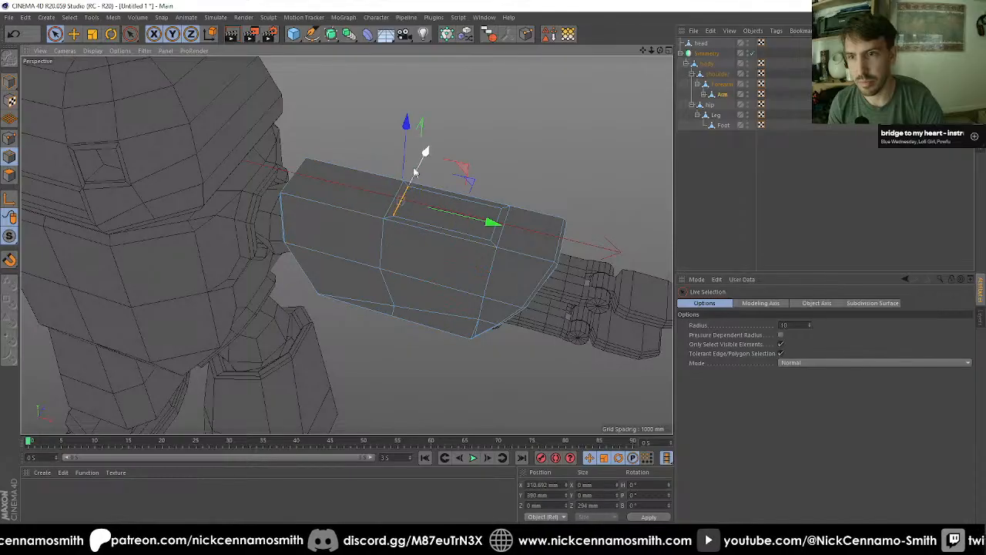
key(e)
drag(408, 131, 526, 221)
alt+right_drag(462, 215, 398, 255)
mouse_move(398, 255)
alt+mouse_down()
mouse_move(428, 278)
mouse_move(409, 260)
alt+mouse_up()
alt+drag(346, 245, 385, 300)
alt+middle_drag(385, 300, 398, 198)
alt+drag(398, 198, 437, 231)
alt+right_drag(463, 203, 539, 142)
click(723, 97)
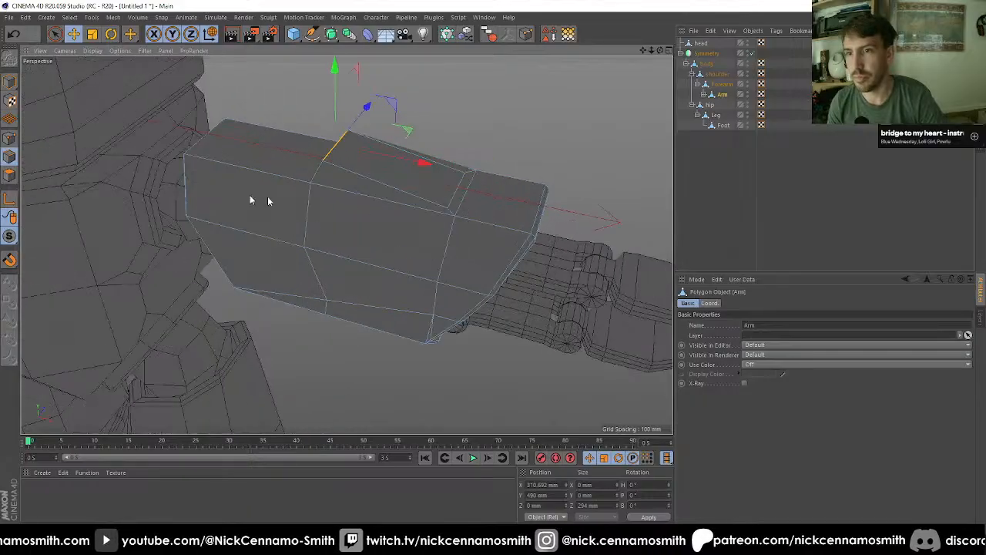
Step: Weld the sloped panel's near hand-side corner point onto the adjacent corner point of the arm's upper face
click(6, 139)
key(space)
key(m)
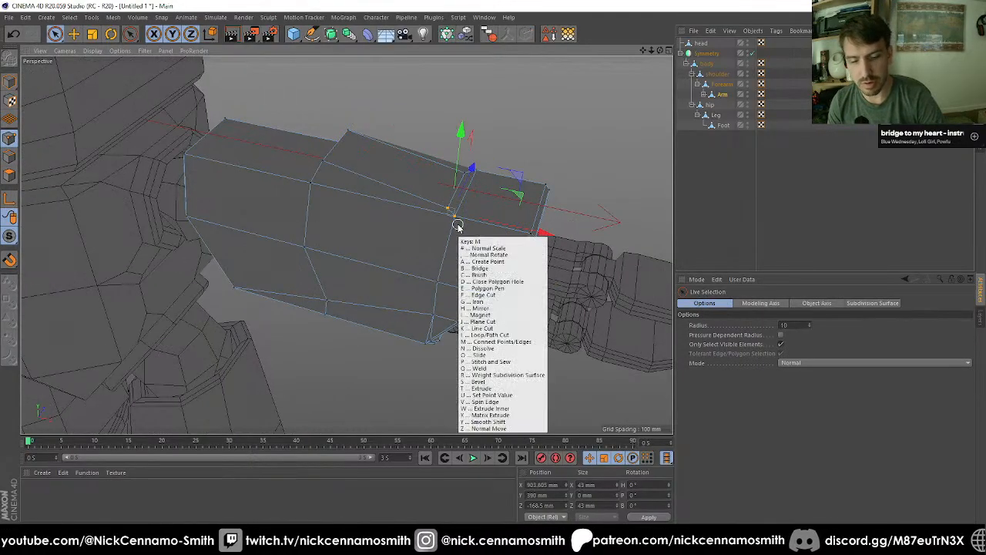
key(q)
key(space)
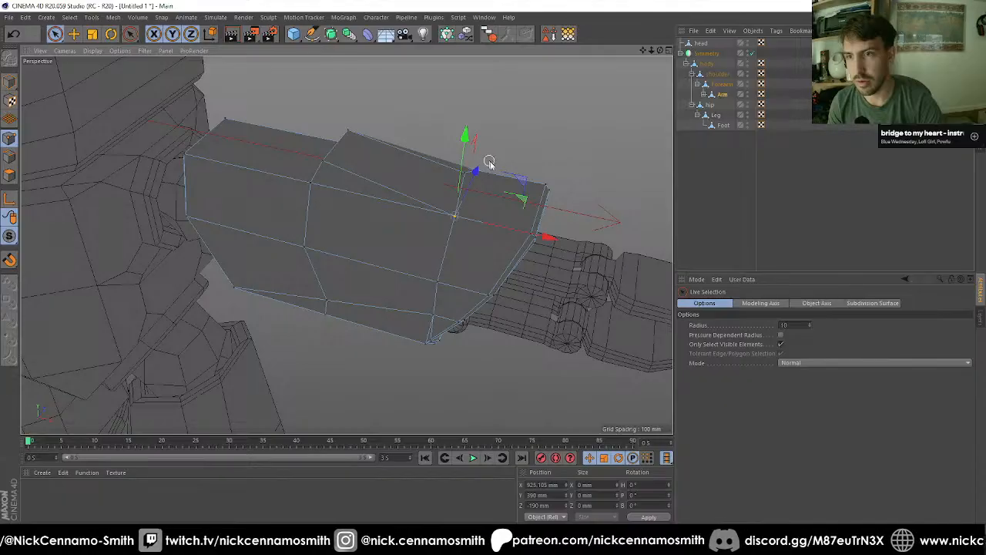
Step: Weld the sloped panel's remaining hand-side corner point onto the adjacent corner point on the far side of the arm's upper face
alt+drag(488, 162, 393, 306)
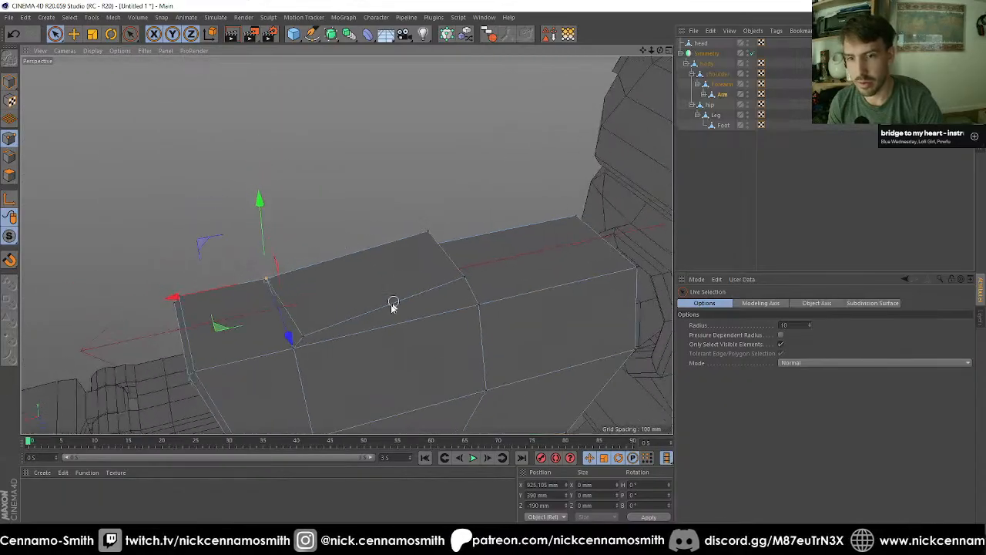
key(space)
click(294, 349)
Step: Select the head object and switch to editing its edges at the square eye socket nearest this arm
scroll(342, 257, down, 5)
alt+drag(373, 275, 158, 303)
alt+right_drag(368, 324, 349, 323)
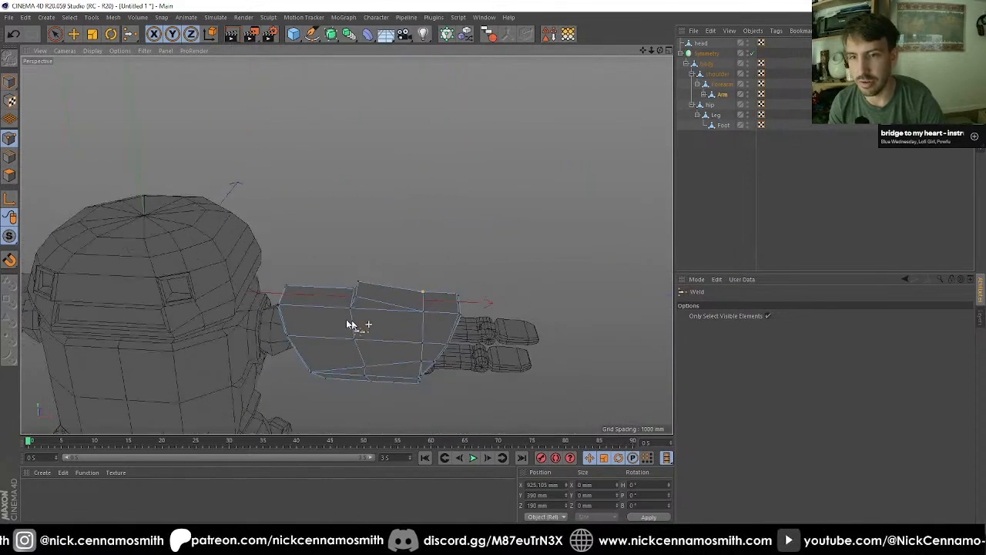
alt+drag(348, 324, 435, 238)
scroll(377, 163, up, 8)
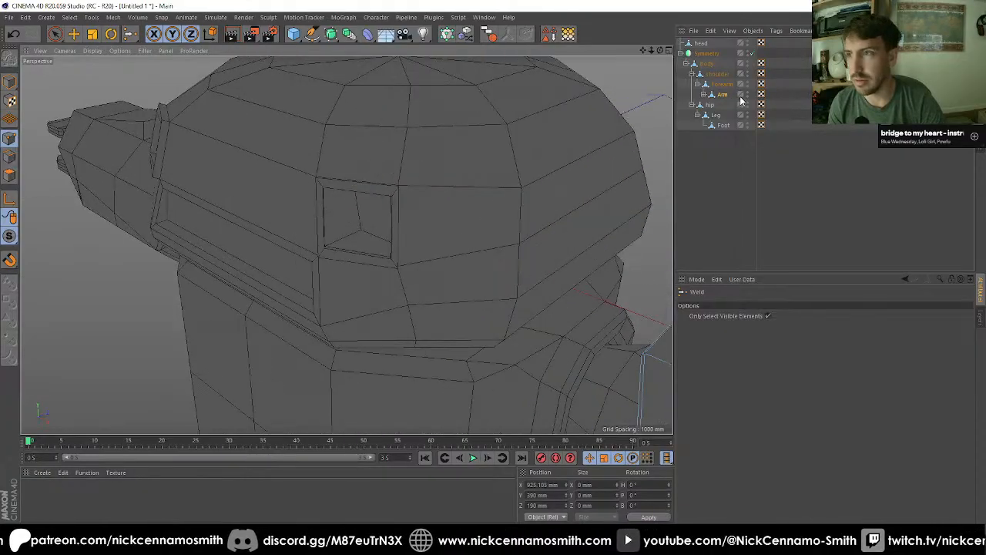
click(708, 44)
alt+drag(482, 145, 431, 148)
alt+right_drag(315, 226, 335, 220)
key(space)
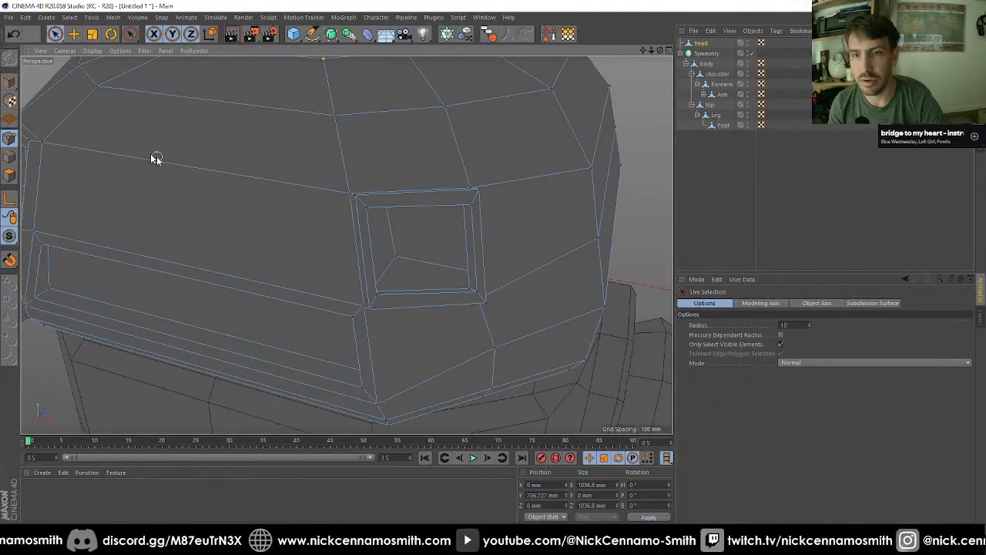
click(9, 158)
alt+drag(337, 183, 260, 170)
scroll(383, 206, up, 3)
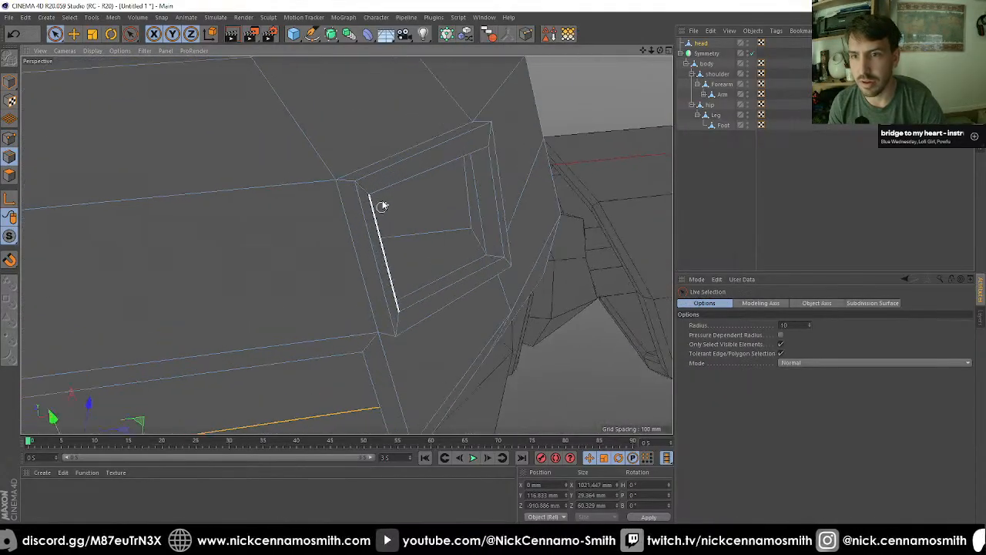
Step: Select the short corner edges of the square eye socket's frame and recess at all four corners
key(e)
click(344, 185)
alt+drag(343, 185, 490, 231)
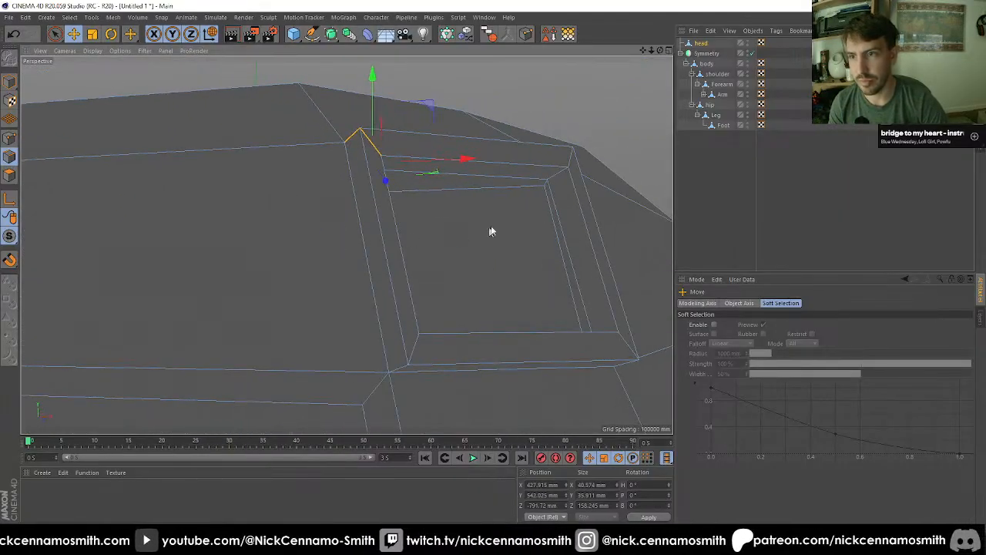
alt+drag(545, 186, 601, 166)
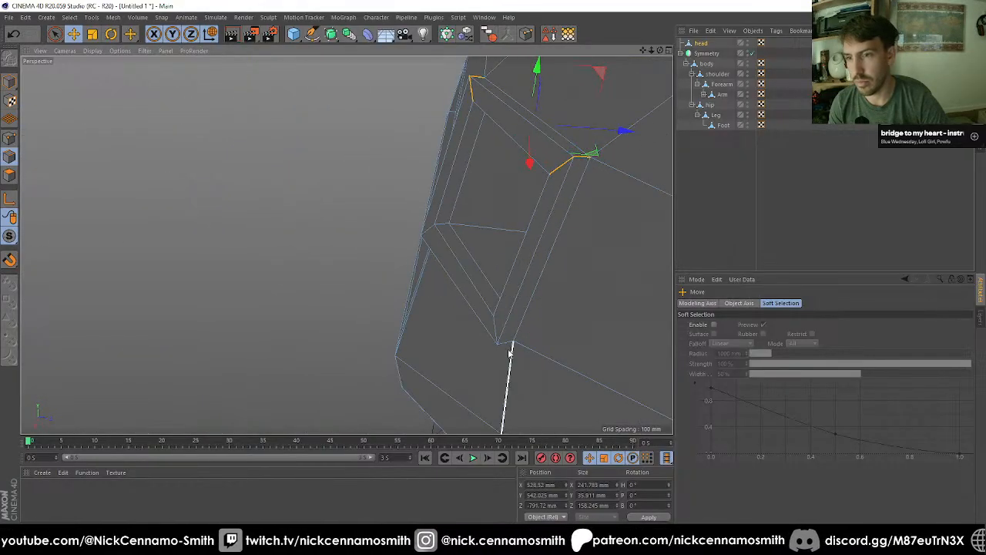
alt+drag(508, 348, 465, 322)
alt+drag(384, 318, 561, 331)
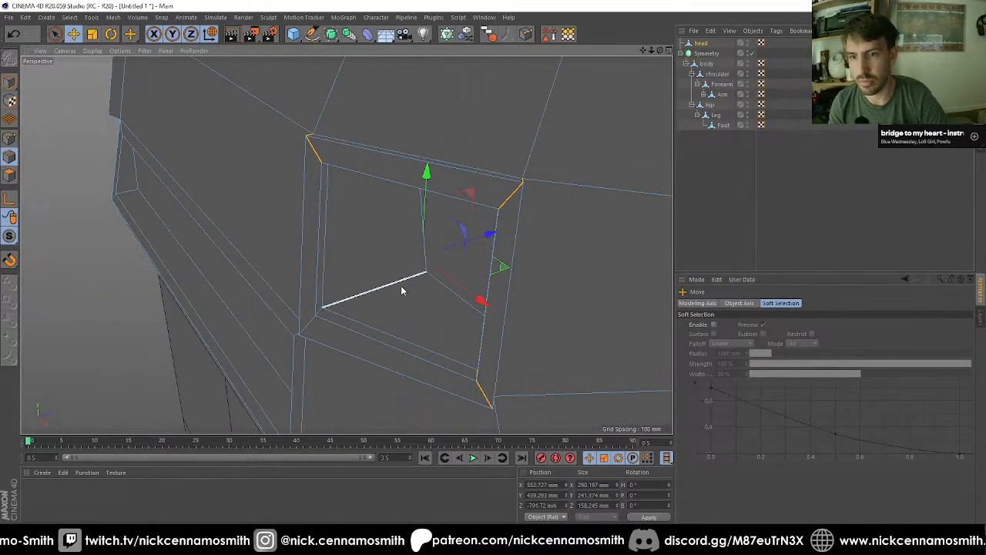
alt+drag(401, 289, 330, 358)
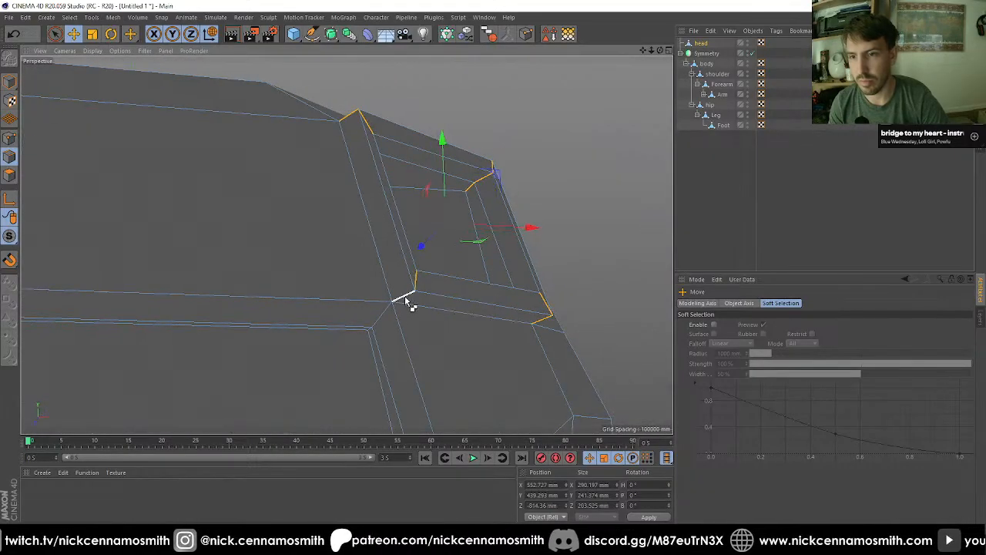
Step: Bevel the selected eye-socket corner edges in Chamfer mode with a 50 mm offset, 0 subdivisions and Limit enabled
key(m)
key(s)
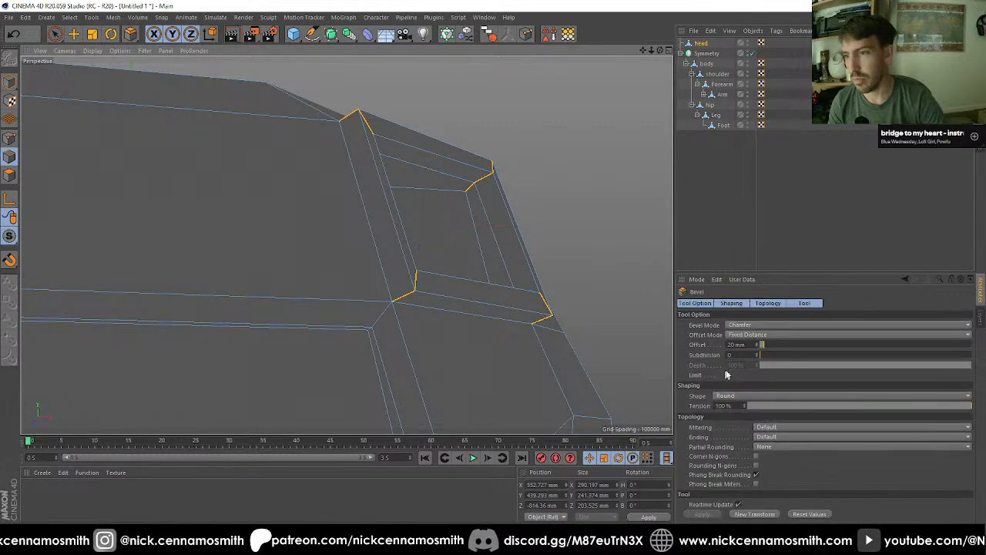
alt+drag(528, 352, 555, 266)
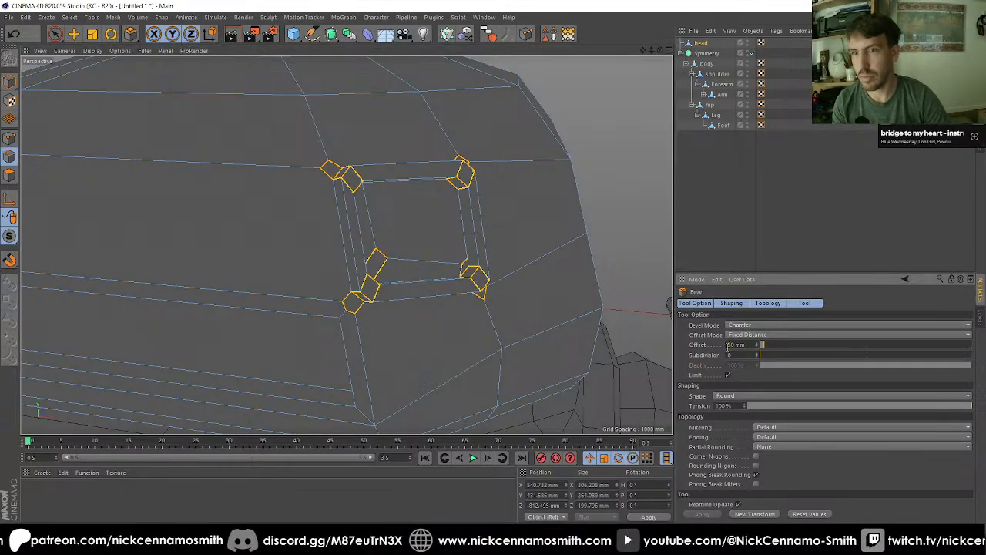
key(Return)
scroll(580, 284, down, 10)
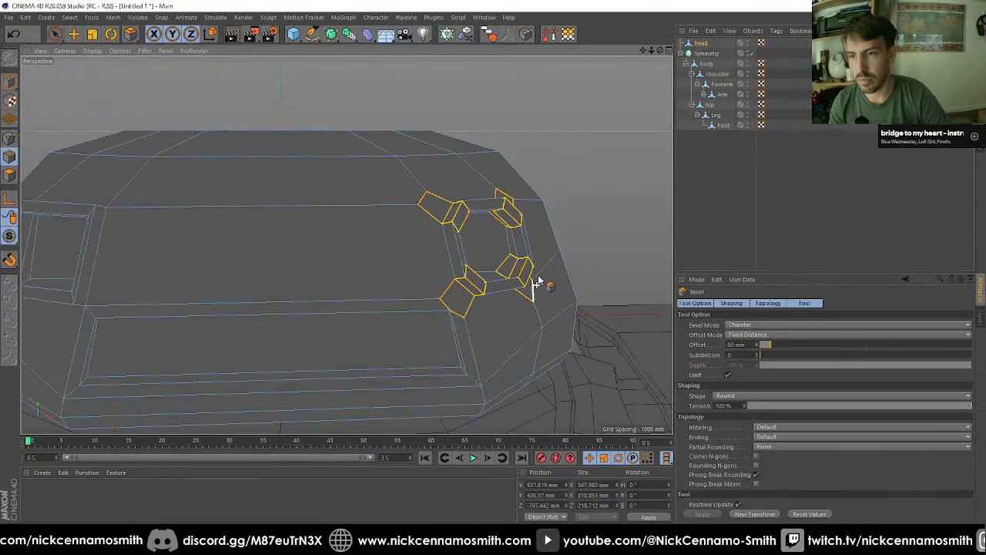
Step: Deselect the head and switch the viewport display to Gouraud shading with lines
click(764, 174)
mouse_move(585, 221)
alt+mouse_down()
mouse_move(650, 222)
mouse_move(579, 232)
mouse_move(592, 221)
alt+mouse_up()
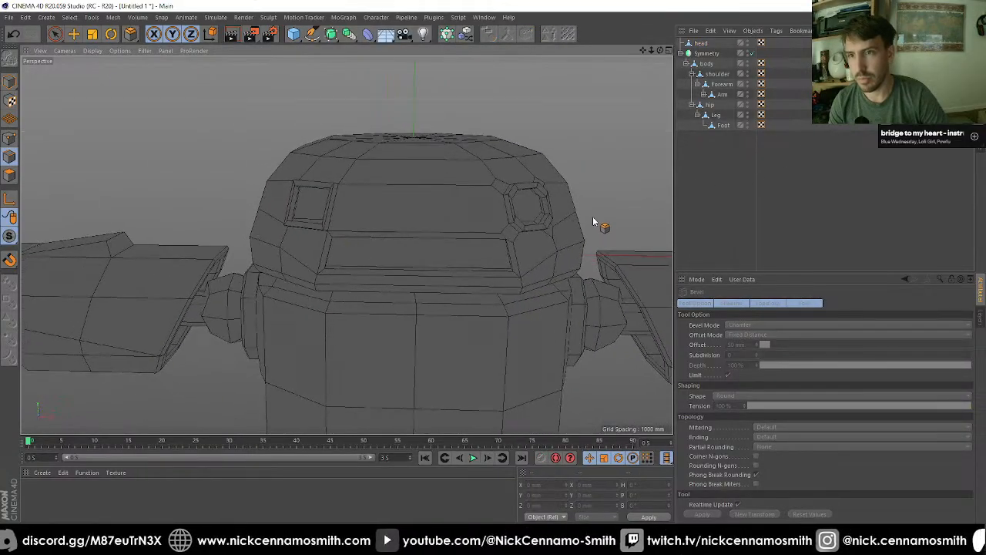
key(n)
key(a)
scroll(375, 196, down, 5)
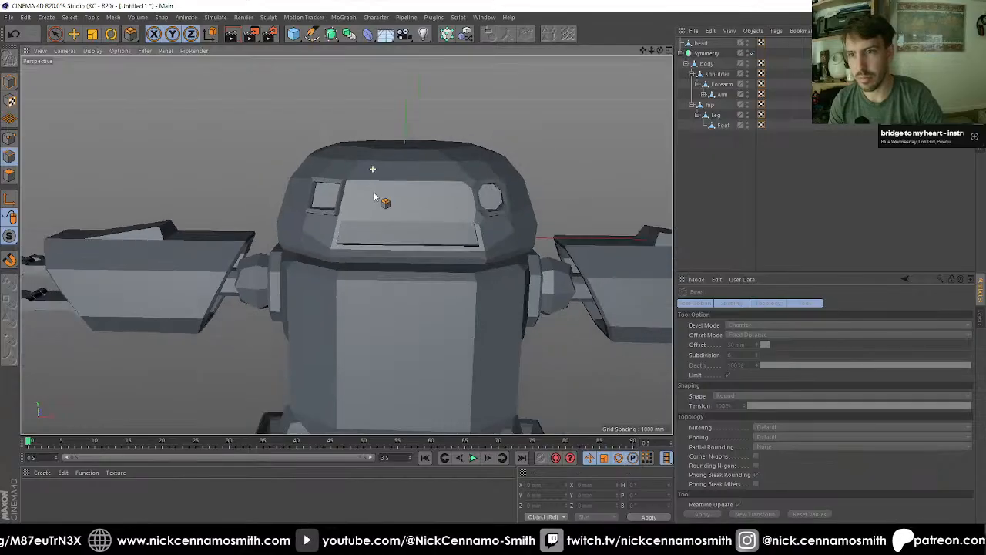
key(n)
key(b)
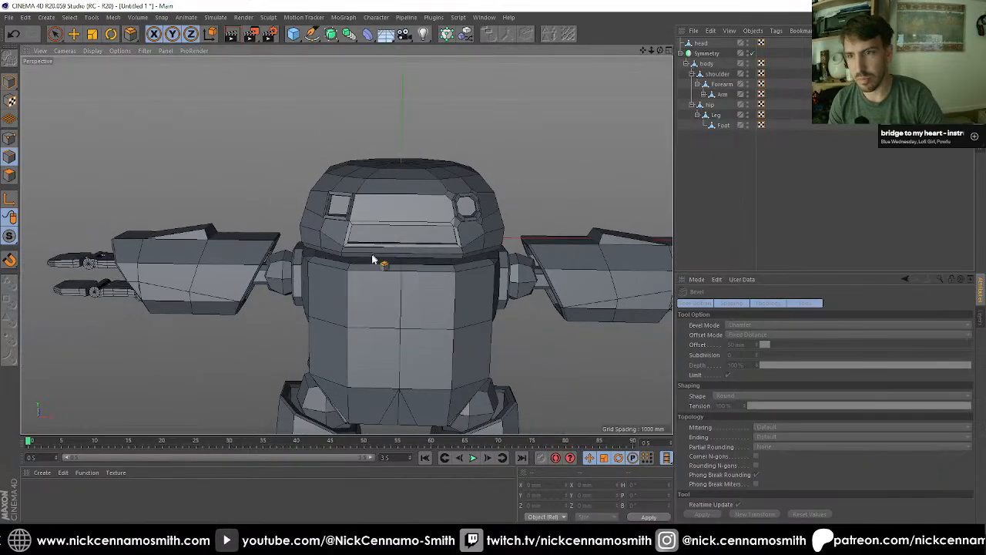
Step: Examine the shaded character from several sides, comparing the two eye sockets and the faces around the bevelled one
mouse_move(385, 275)
alt+mouse_down()
mouse_move(483, 319)
mouse_move(287, 251)
alt+mouse_up()
scroll(286, 251, down, 6)
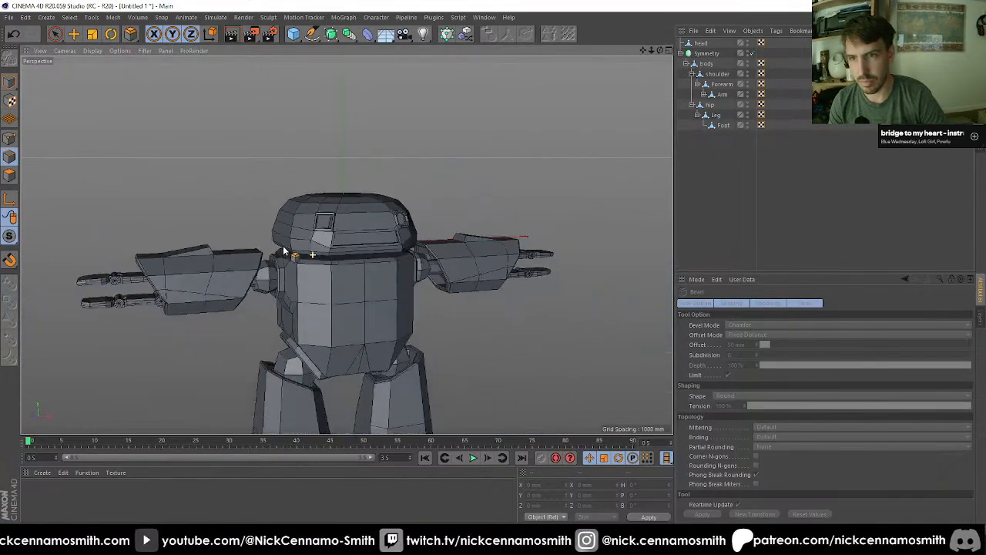
alt+middle_drag(376, 264, 414, 170)
mouse_move(381, 195)
alt+mouse_down()
mouse_move(454, 219)
mouse_move(498, 193)
mouse_move(441, 210)
mouse_move(315, 205)
mouse_move(495, 214)
mouse_move(479, 193)
alt+mouse_up()
alt+middle_drag(479, 193, 413, 250)
scroll(360, 169, up, 4)
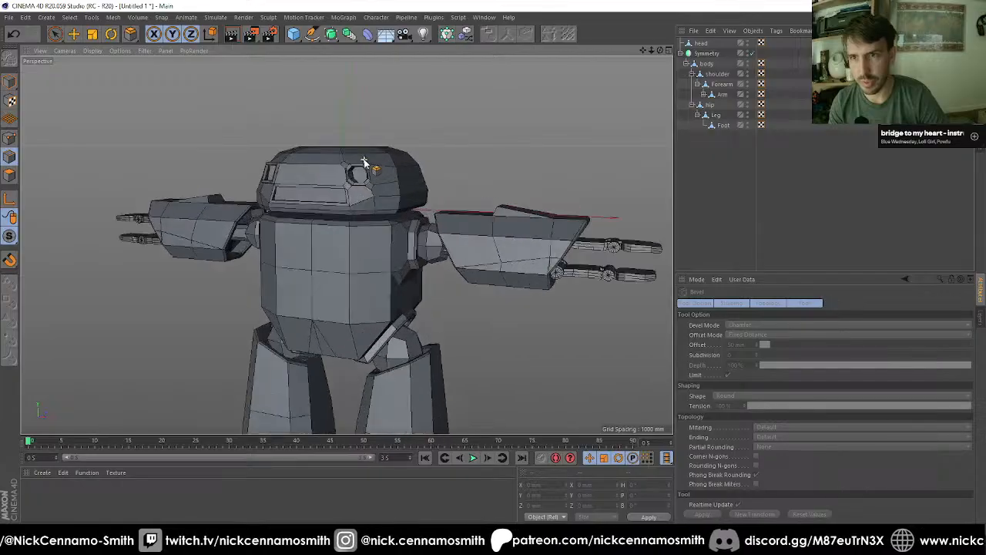
alt+drag(357, 218, 198, 222)
scroll(383, 172, up, 5)
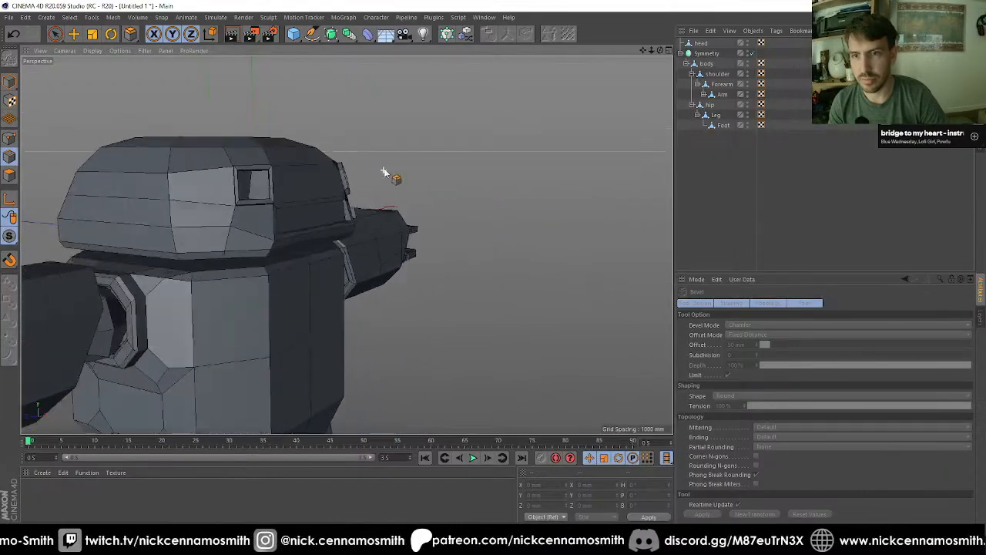
mouse_move(315, 180)
alt+mouse_down()
mouse_move(336, 220)
mouse_move(380, 199)
mouse_move(496, 198)
mouse_move(469, 216)
mouse_move(463, 187)
mouse_move(506, 185)
mouse_move(467, 234)
mouse_move(533, 214)
mouse_move(493, 214)
mouse_move(476, 200)
mouse_move(438, 205)
mouse_move(455, 229)
mouse_move(485, 224)
alt+mouse_up()
scroll(326, 198, up, 2)
scroll(455, 229, up, 3)
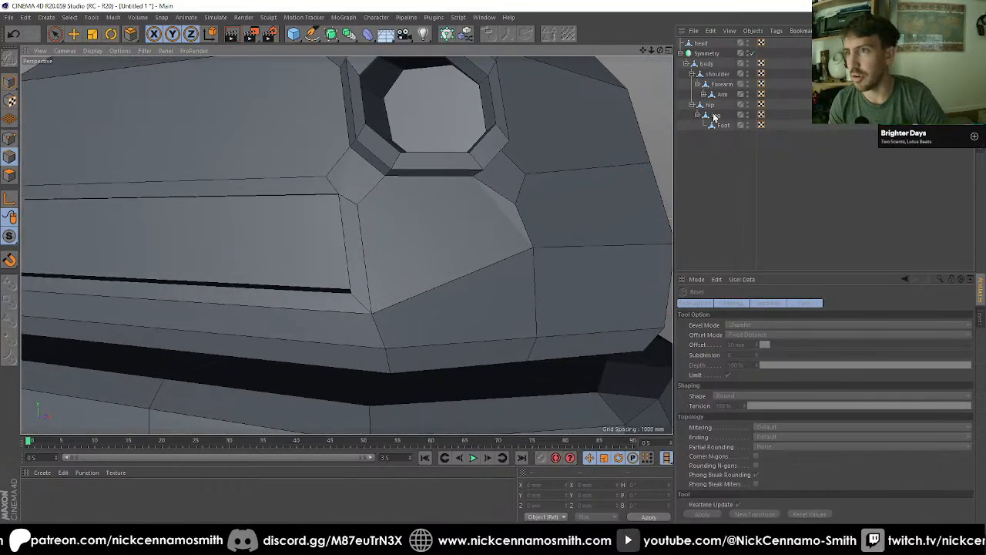
Step: On the head, use the Polygon Pen to connect the outer corner points beneath the octagonal eye socket with an edge
click(705, 43)
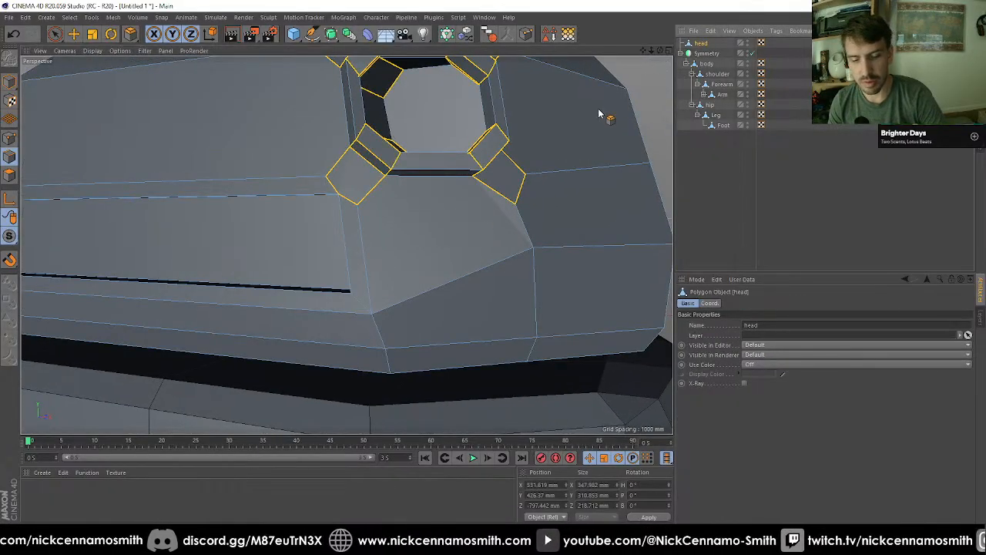
scroll(457, 187, down, 3)
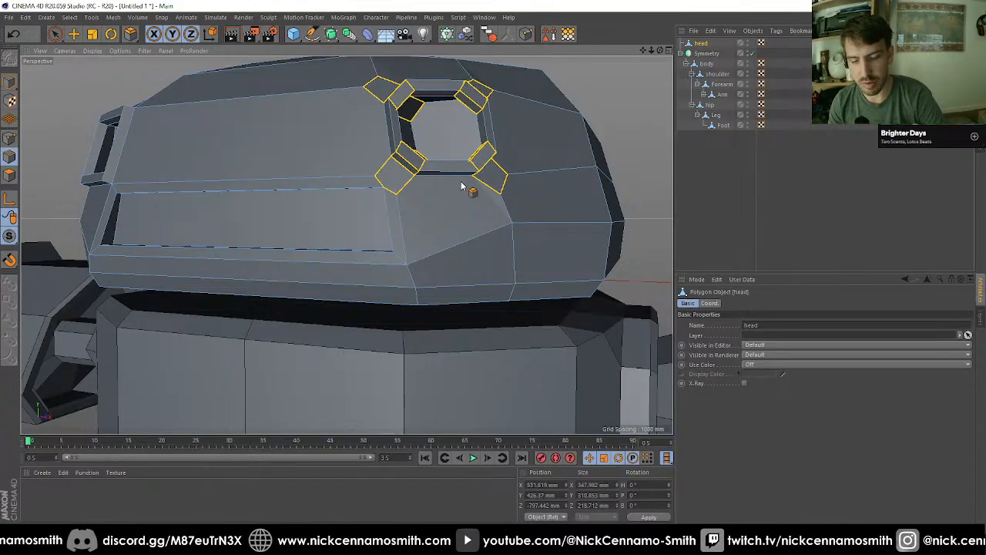
key(m)
key(e)
scroll(459, 185, up, 2)
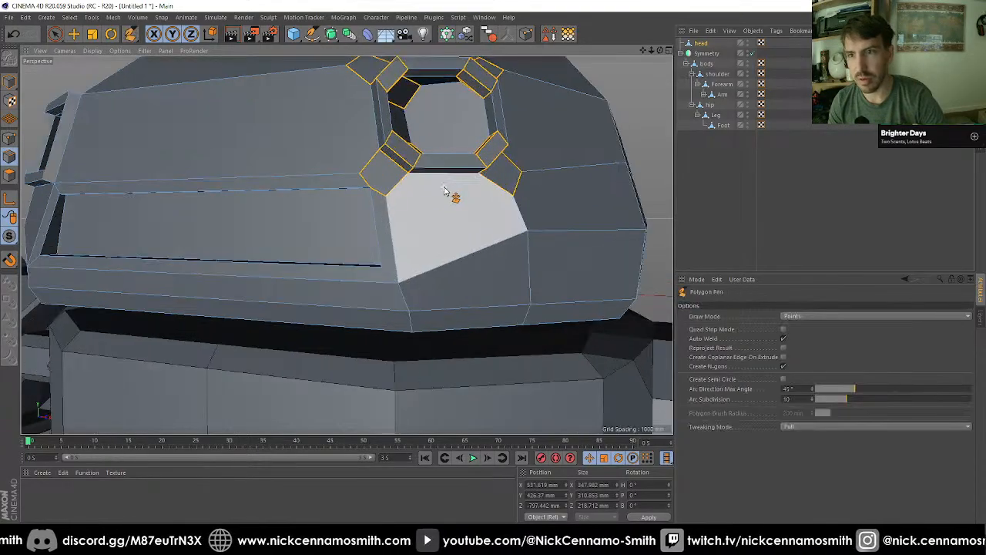
click(385, 195)
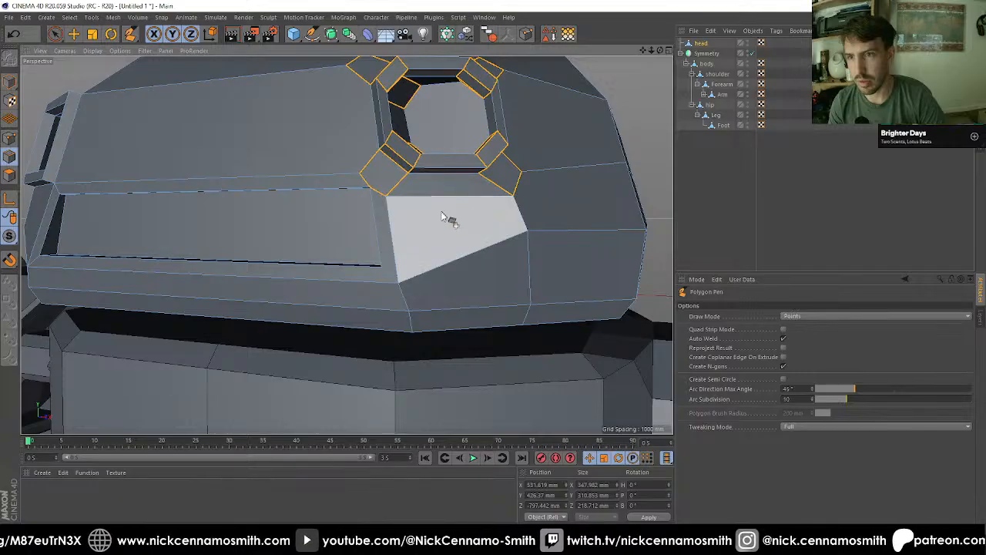
mouse_move(452, 220)
alt+mouse_down()
mouse_move(370, 236)
mouse_move(361, 203)
mouse_move(397, 191)
mouse_move(493, 216)
mouse_move(549, 211)
mouse_move(489, 188)
mouse_move(598, 185)
mouse_move(517, 113)
mouse_move(519, 218)
mouse_move(499, 174)
mouse_move(465, 205)
mouse_move(414, 208)
alt+mouse_up()
click(479, 191)
click(529, 201)
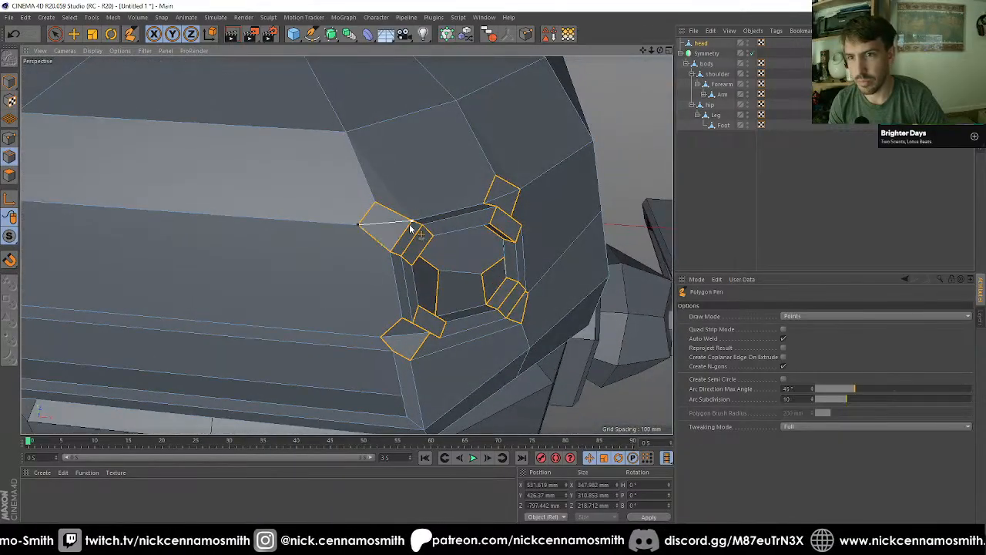
Step: Draw an edge above the octagonal eye socket joining its two upper outer corner points
click(377, 204)
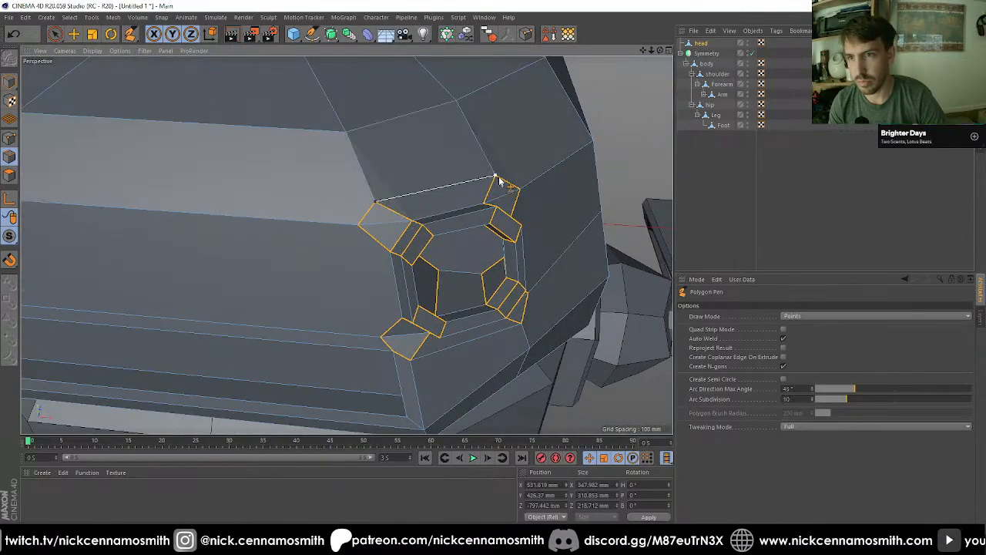
click(497, 177)
alt+drag(497, 178, 438, 262)
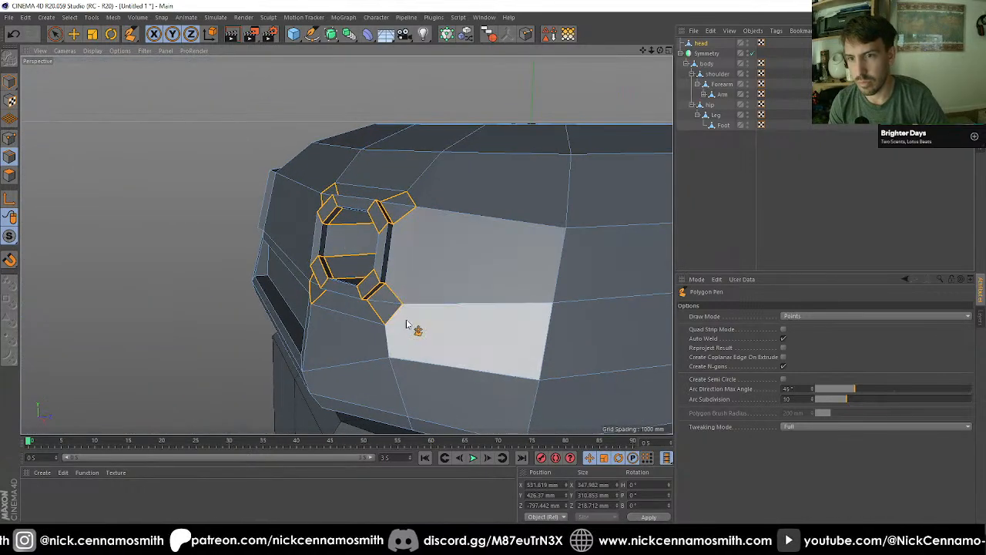
Step: Draw edges along the eye socket's outer side and from its corner points to the neighbouring head vertices
alt+drag(409, 328, 389, 319)
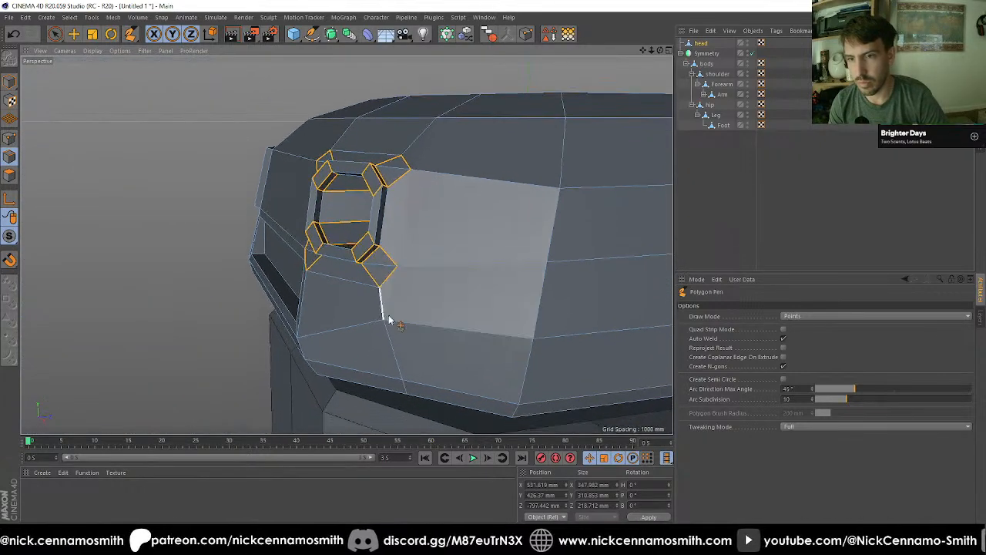
click(397, 266)
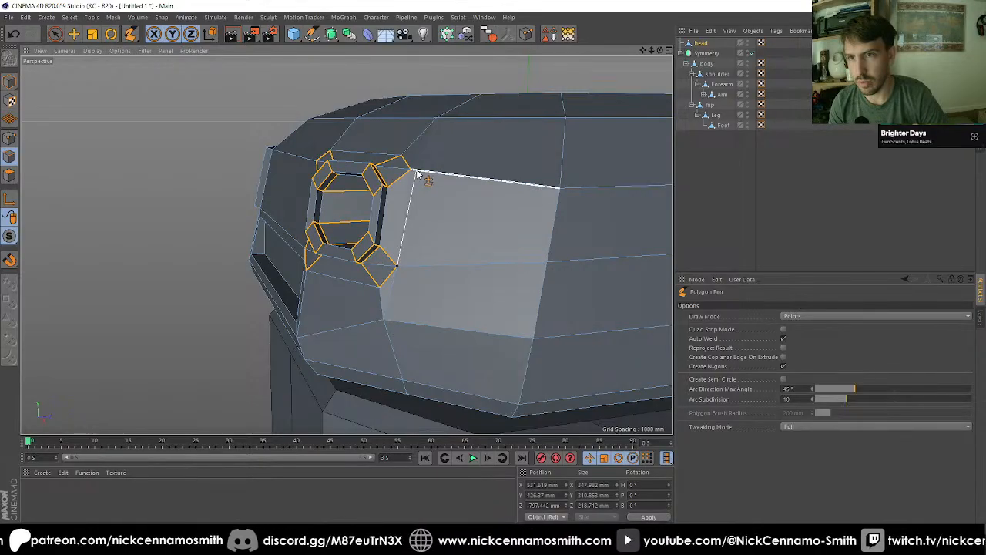
click(436, 120)
alt+drag(430, 198, 279, 187)
click(272, 184)
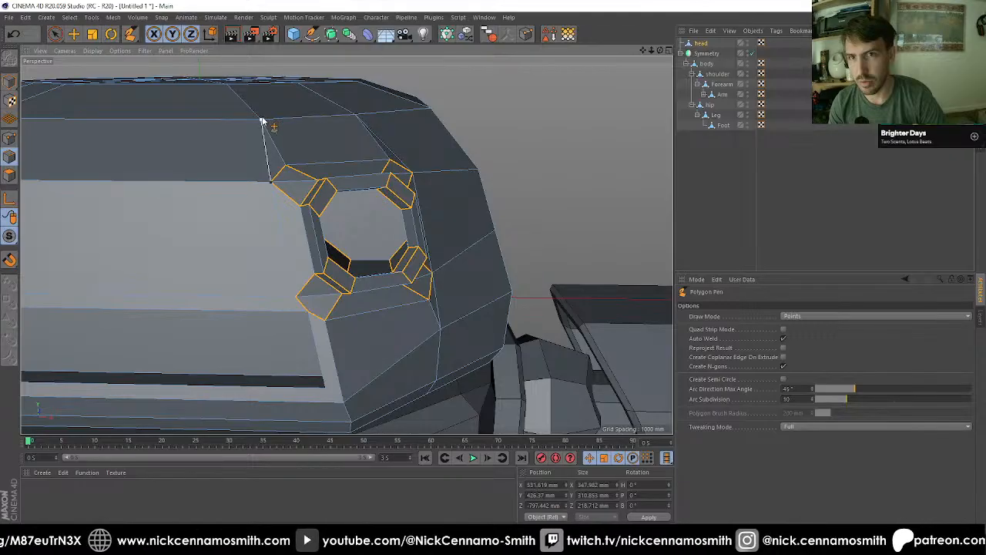
Step: Ring-select the head's horizontal edges between the eye sockets and cut them once at 50% offset
alt+drag(327, 312, 91, 177)
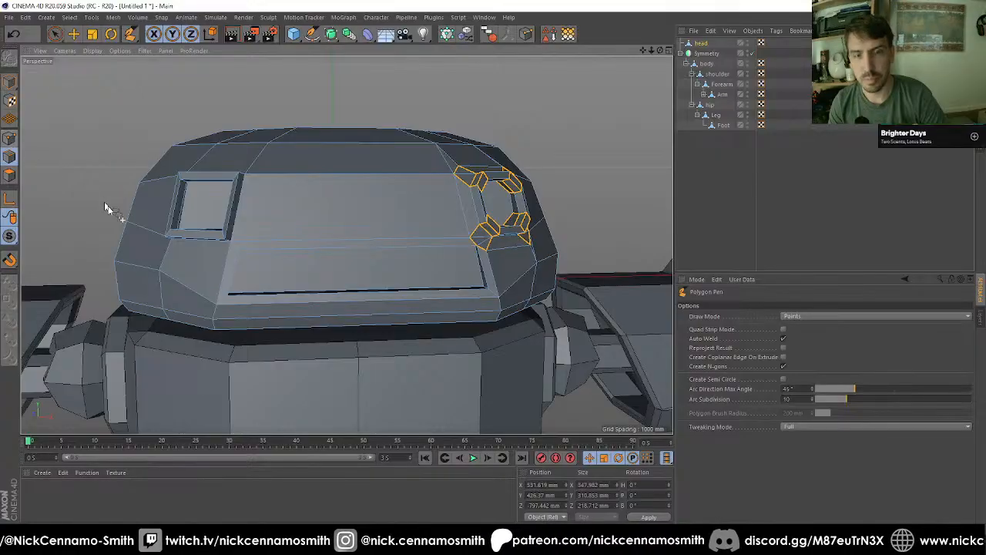
key(u)
key(b)
click(341, 221)
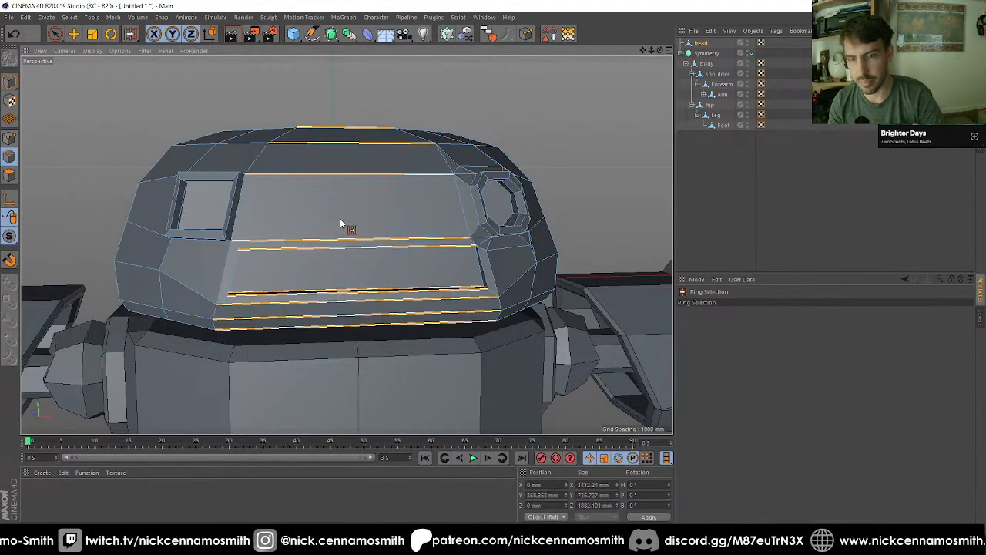
key(m)
key(f)
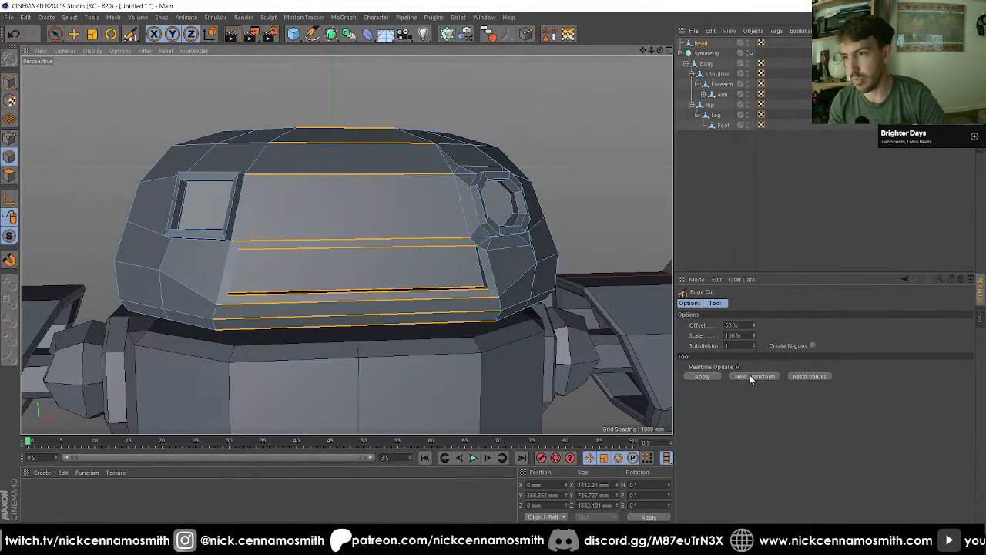
click(702, 377)
Step: In the front view, select the points of the head's half with the square eye socket and delete them
key(F2)
key(F3)
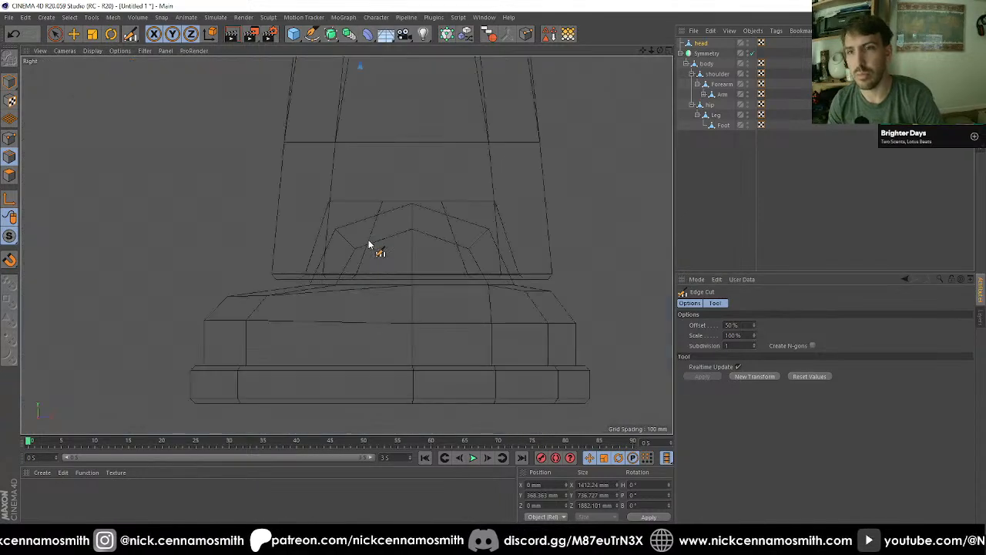
key(F4)
scroll(402, 306, down, 6)
scroll(363, 152, up, 2)
scroll(379, 176, up, 2)
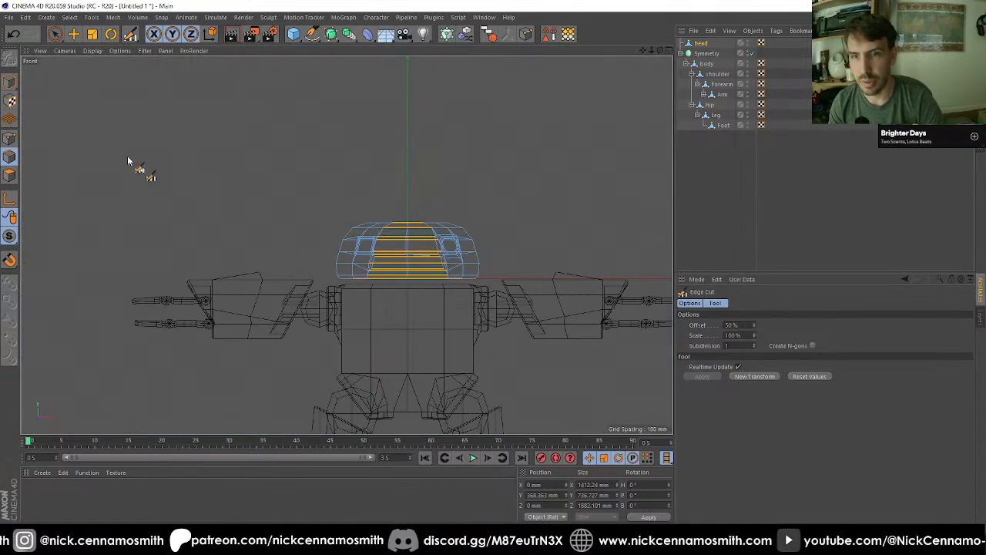
click(11, 139)
drag(54, 33, 92, 69)
drag(229, 144, 397, 332)
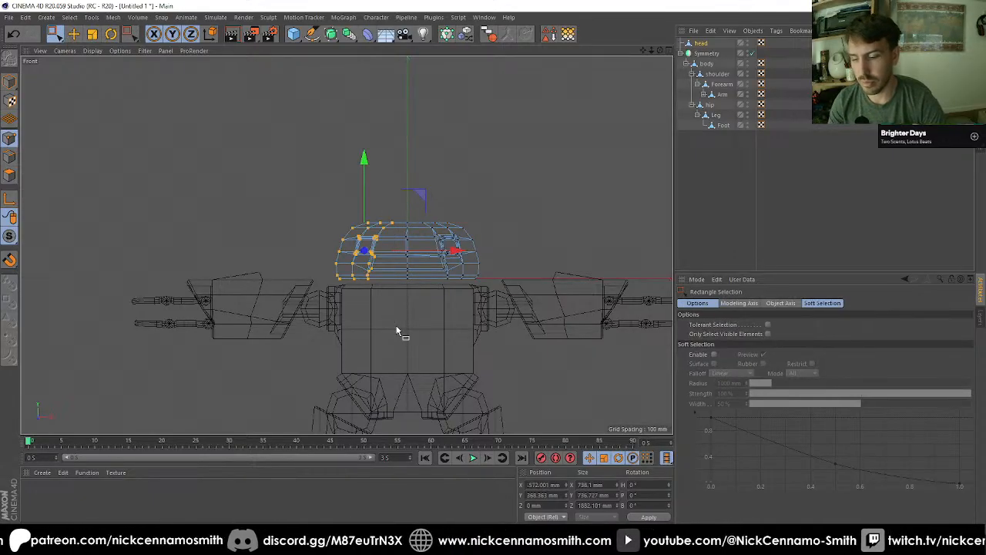
key(Delete)
Step: Align the remaining head half's centre-seam points by setting both their X size and X position to 0 mm
drag(330, 164, 416, 294)
key(s)
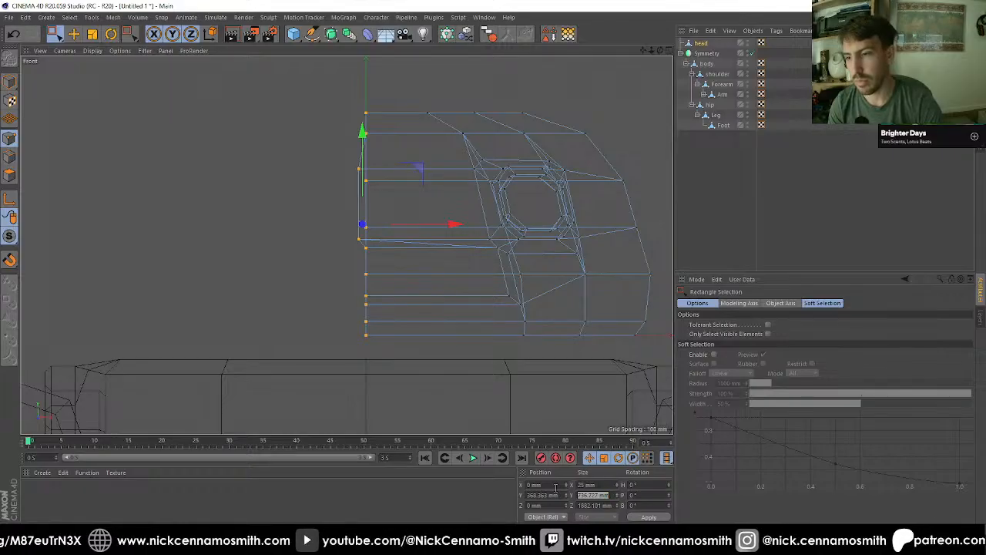
key(F1)
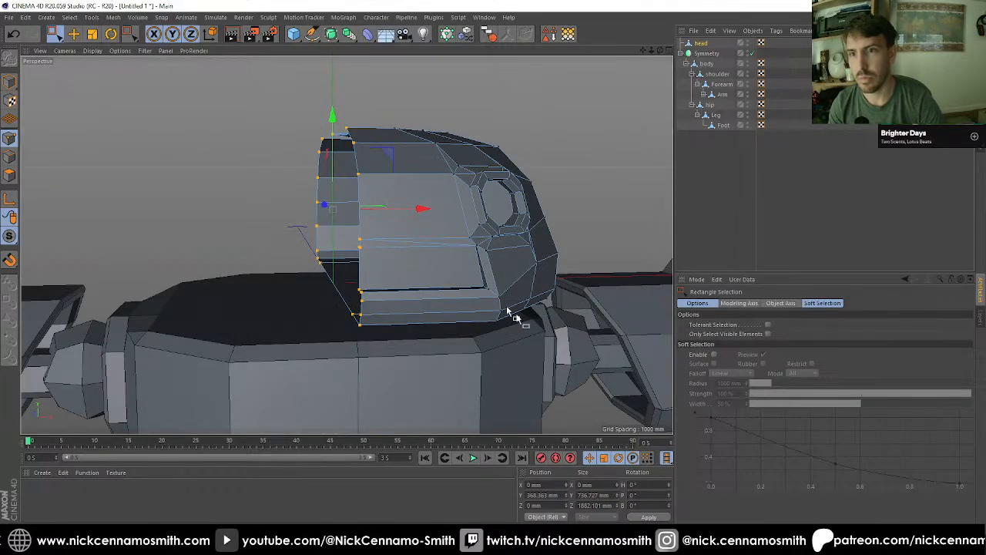
alt+drag(344, 216, 365, 240)
scroll(417, 243, up, 4)
scroll(367, 244, up, 4)
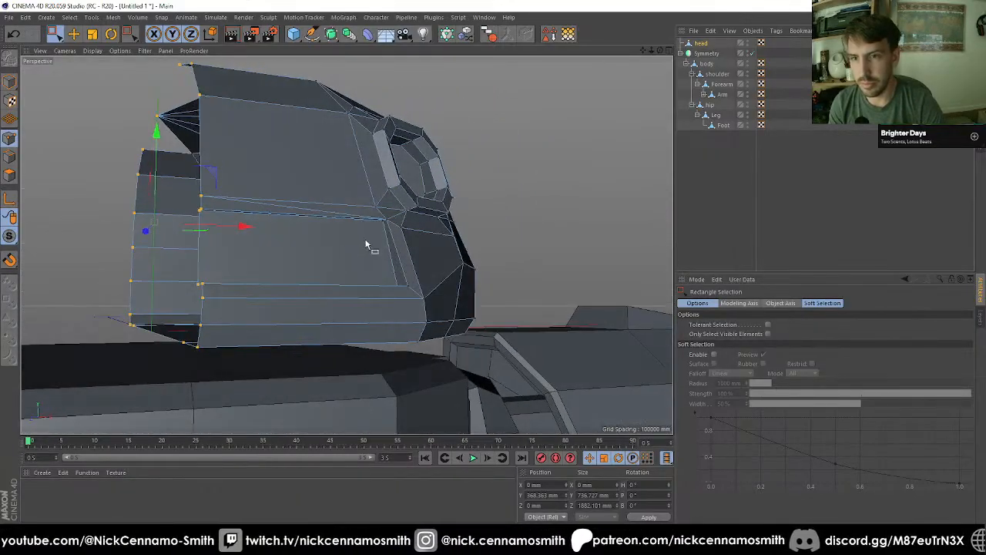
key(m)
key(f)
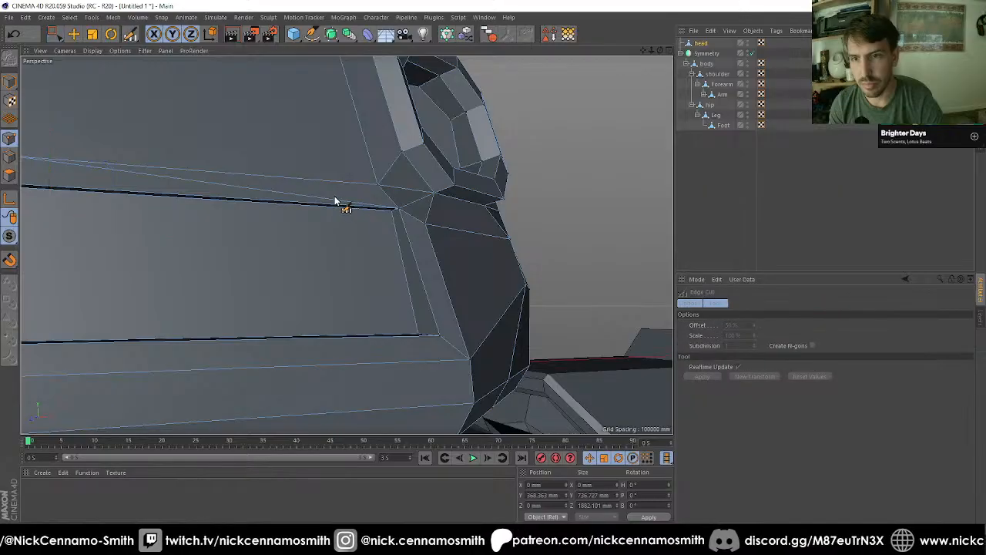
key(space)
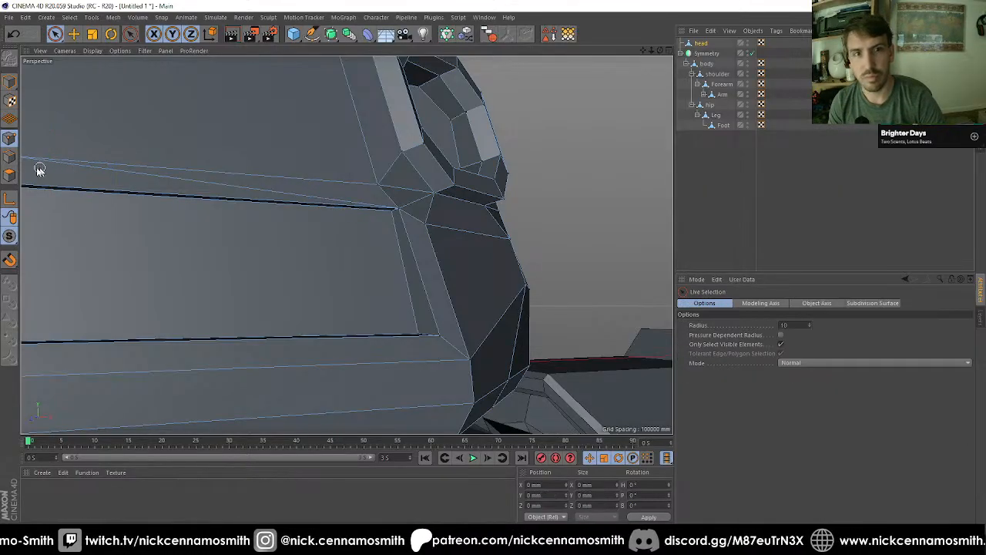
Step: Select the narrow polygons in the strip between the head's front panel and the mouth recess and delete them
click(9, 157)
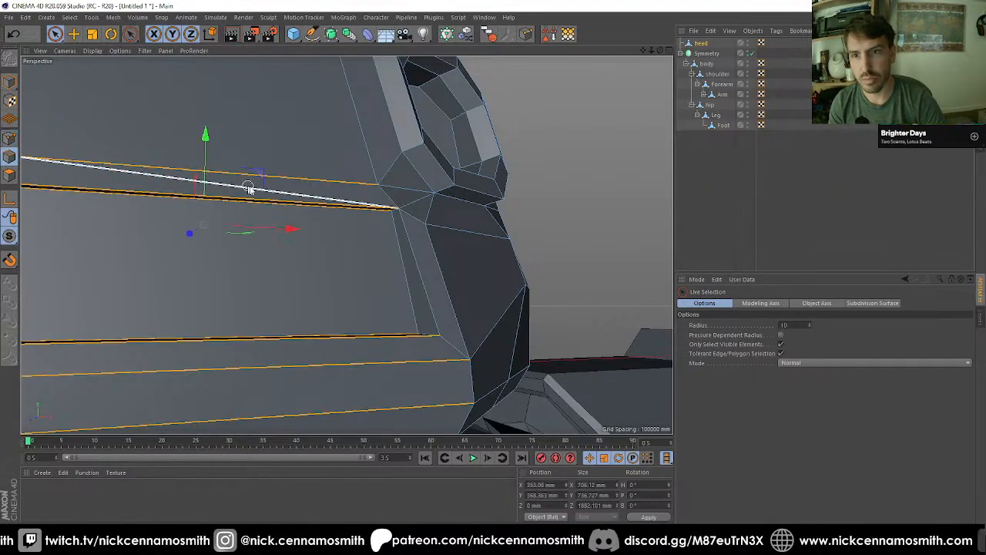
click(10, 175)
click(307, 200)
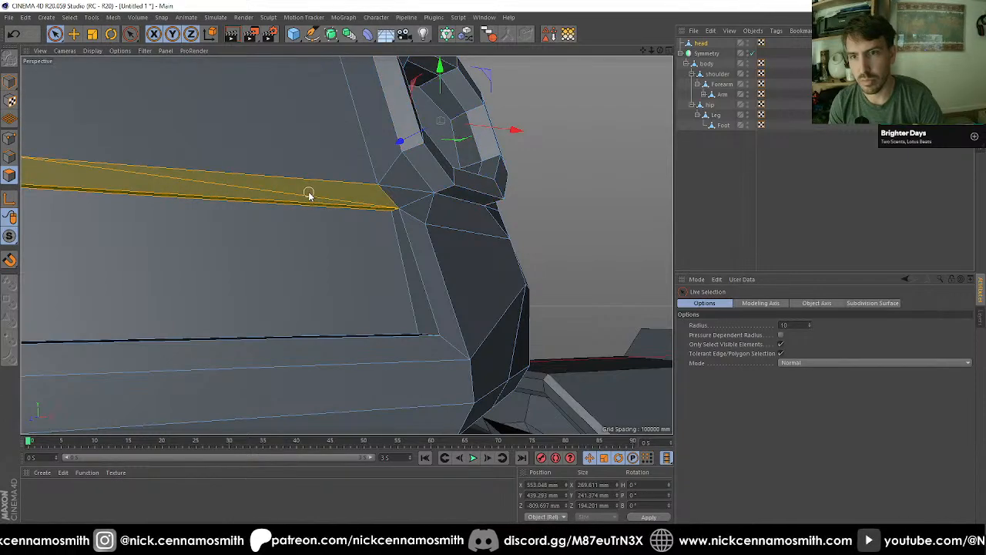
click(335, 201)
scroll(339, 205, down, 4)
mouse_move(339, 206)
alt+mouse_down()
mouse_move(349, 228)
mouse_move(351, 214)
alt+mouse_up()
right_click(350, 213)
key(Escape)
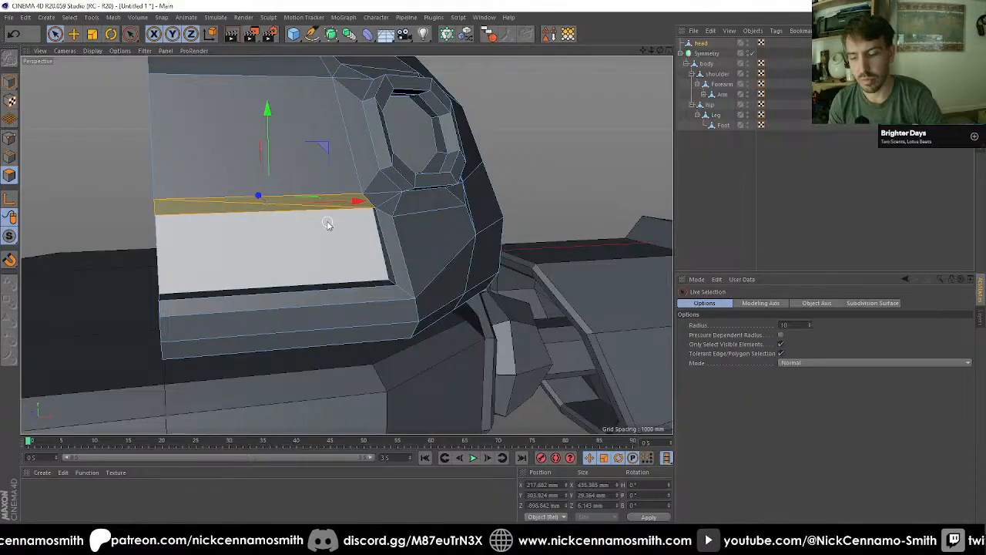
key(Delete)
Step: Delete the leftover diagonal edge above the mouth recess and fill the open strip with a single polygon
scroll(339, 211, up, 4)
alt+drag(339, 212, 309, 253)
alt+drag(152, 195, 268, 188)
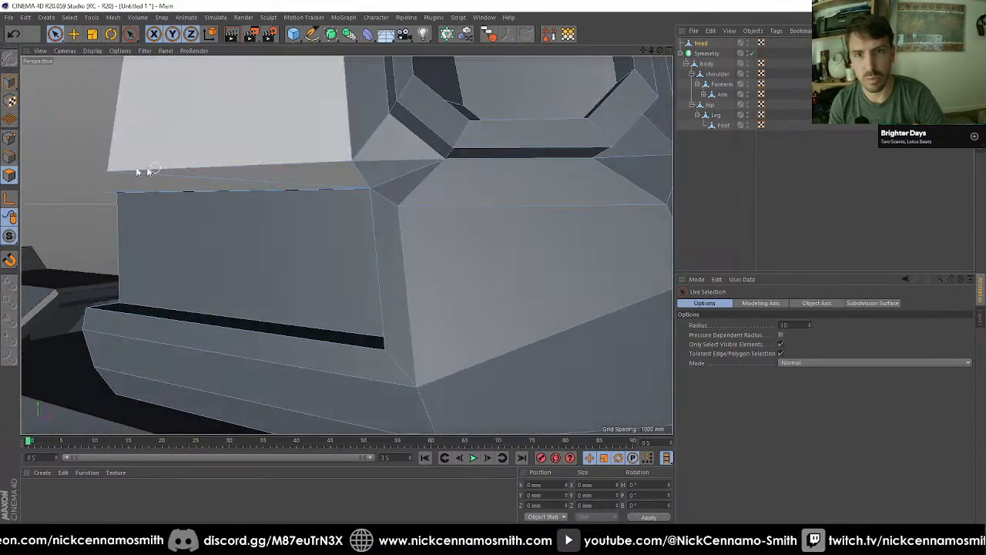
click(9, 157)
click(212, 179)
key(Delete)
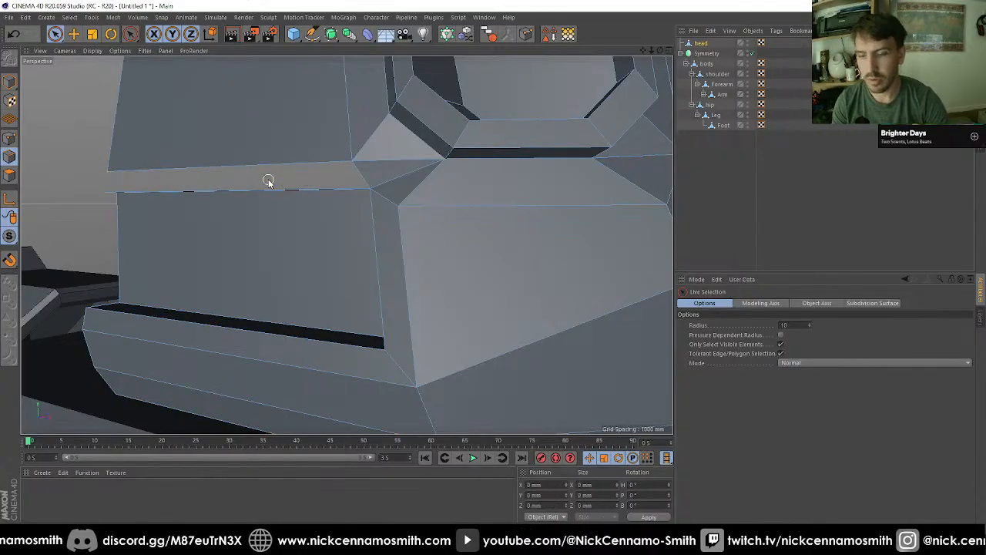
right_click(308, 194)
click(331, 233)
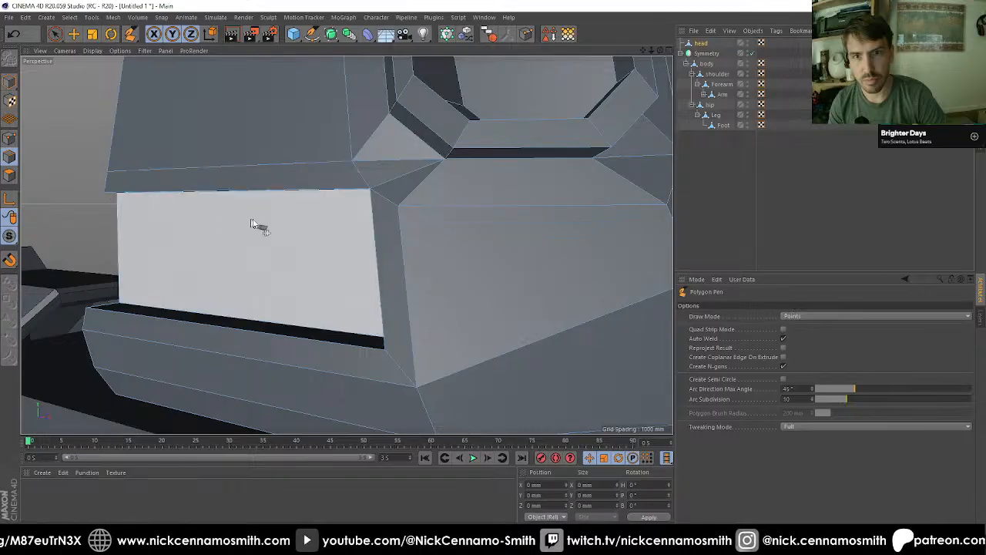
Step: Bevel the short depth edges at the mouth recess's upper and lower outer corners with a 50 mm chamfer
alt+drag(254, 221, 181, 256)
scroll(385, 190, up, 3)
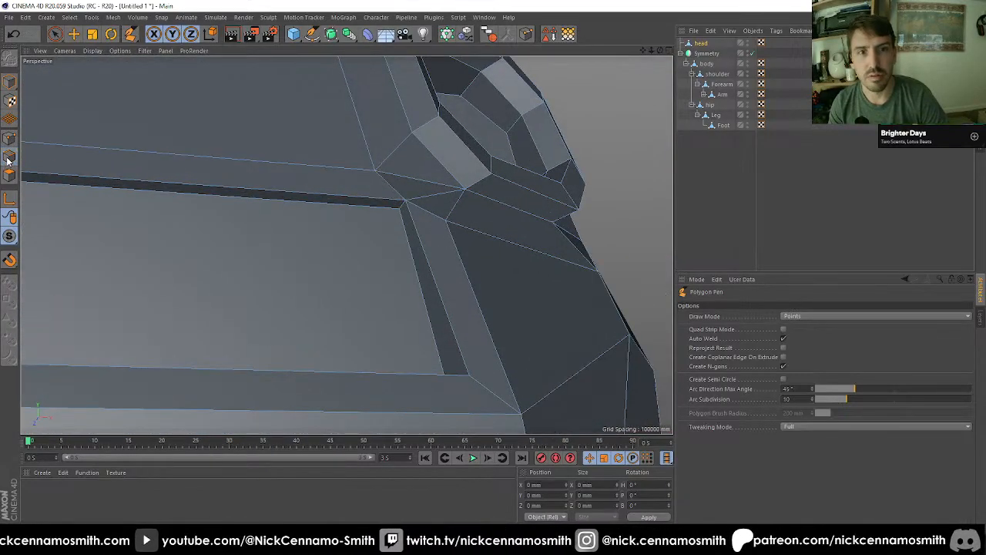
key(e)
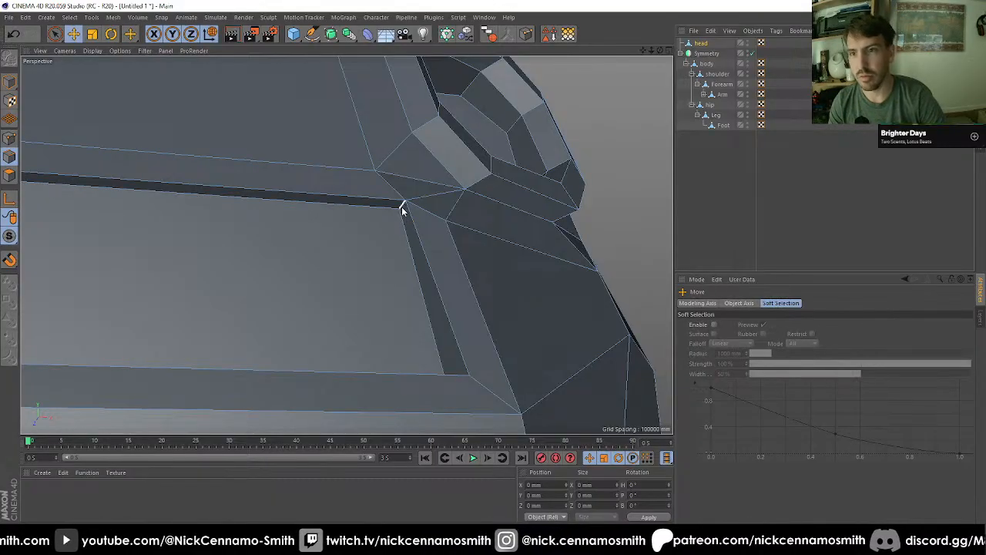
alt+drag(419, 337, 505, 424)
alt+middle_drag(505, 423, 444, 252)
alt+drag(443, 252, 362, 271)
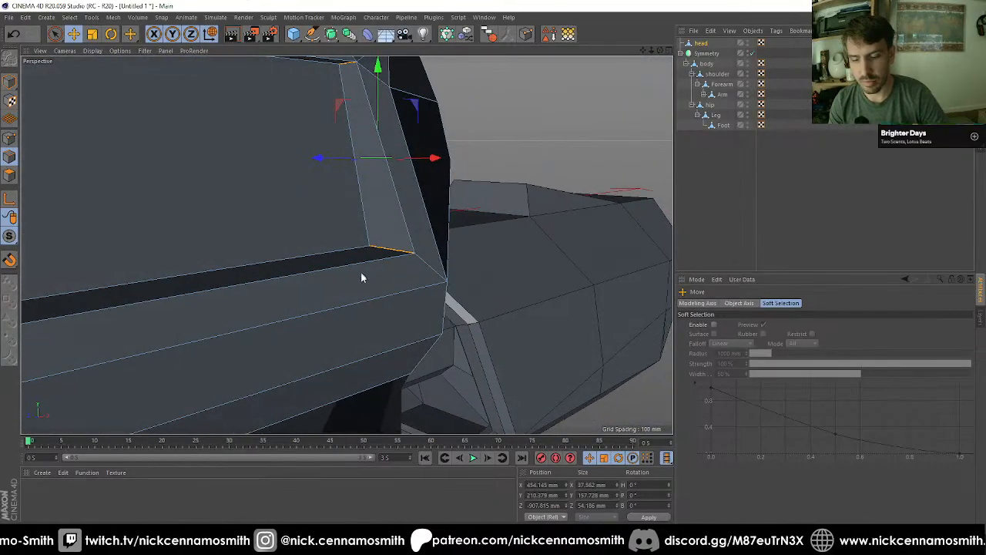
key(m)
key(s)
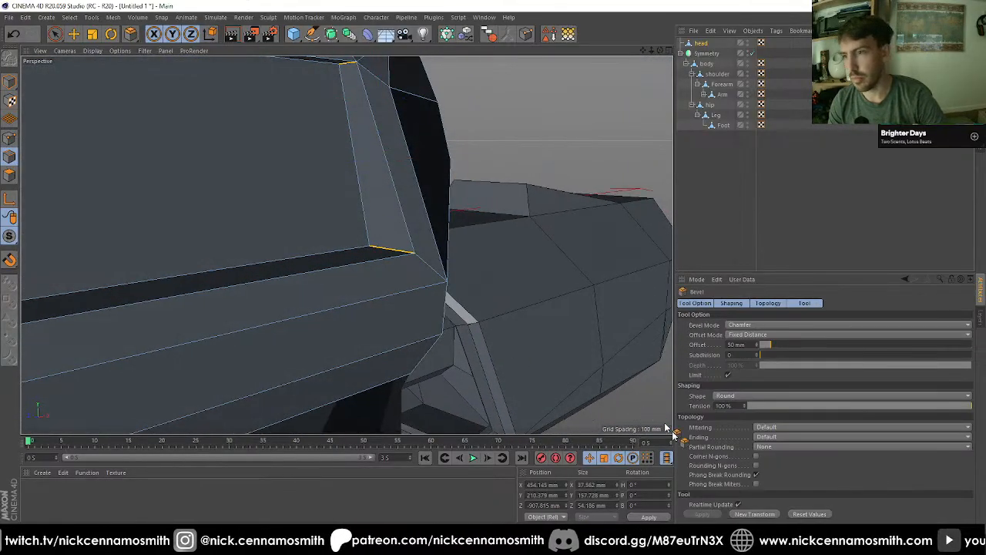
click(740, 516)
scroll(381, 282, down, 2)
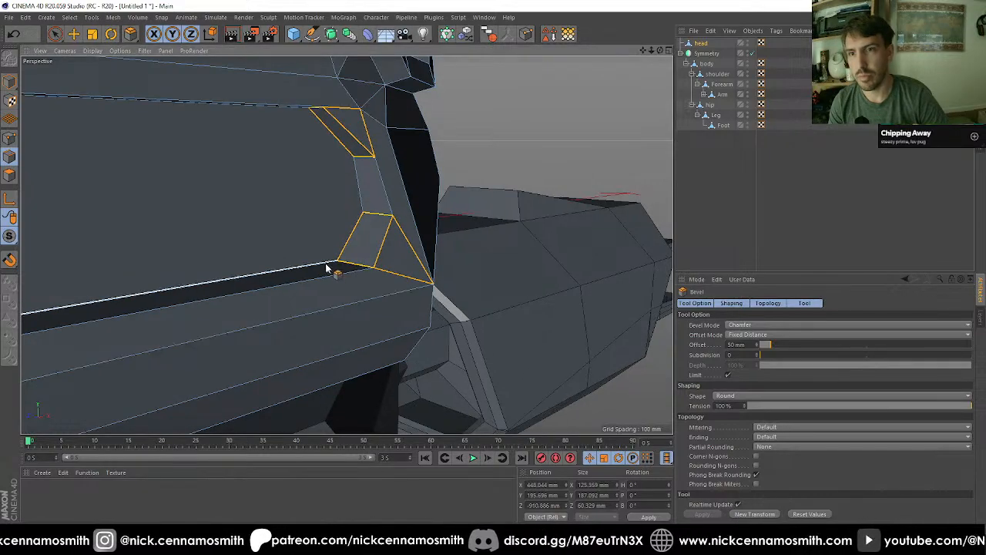
Step: Select all of the head's polygons and mirror them across the World ZY plane with points welded at 0.1 mm
alt+drag(330, 269, 460, 250)
scroll(420, 268, down, 4)
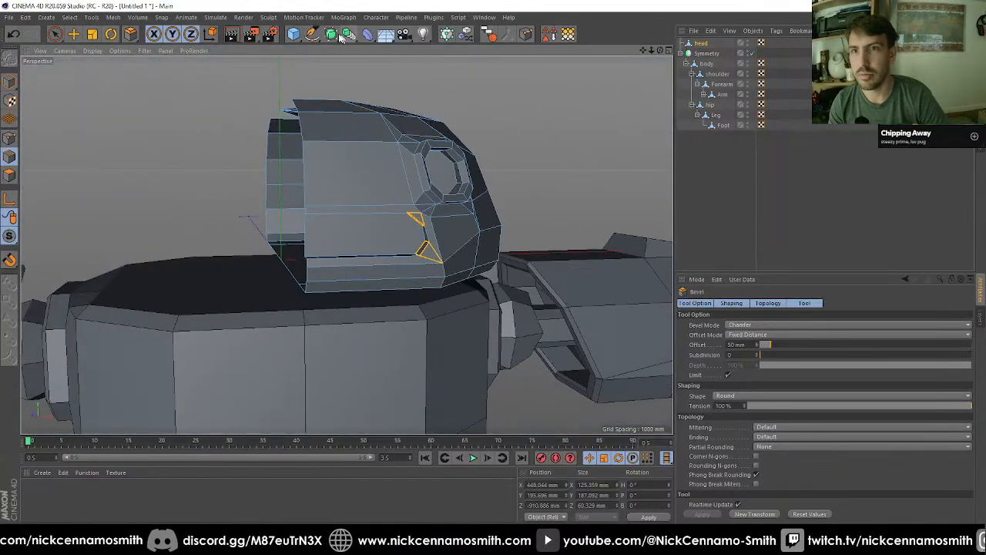
click(8, 177)
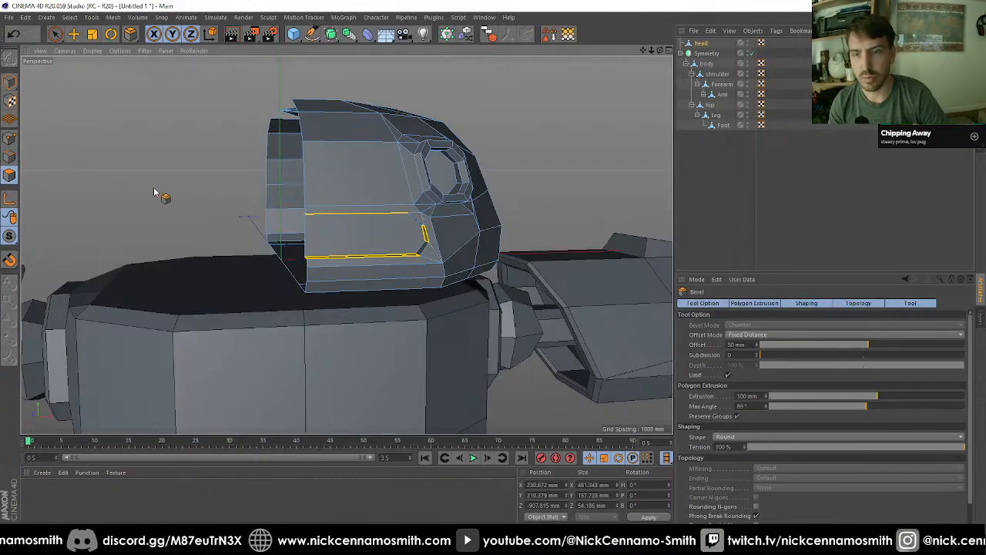
key(ctrl+a)
key(m)
key(h)
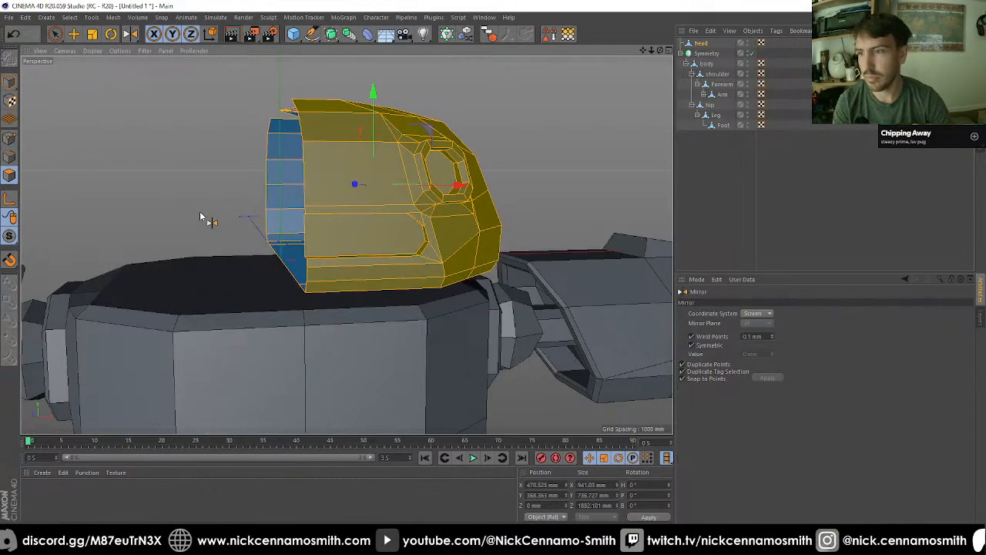
click(755, 324)
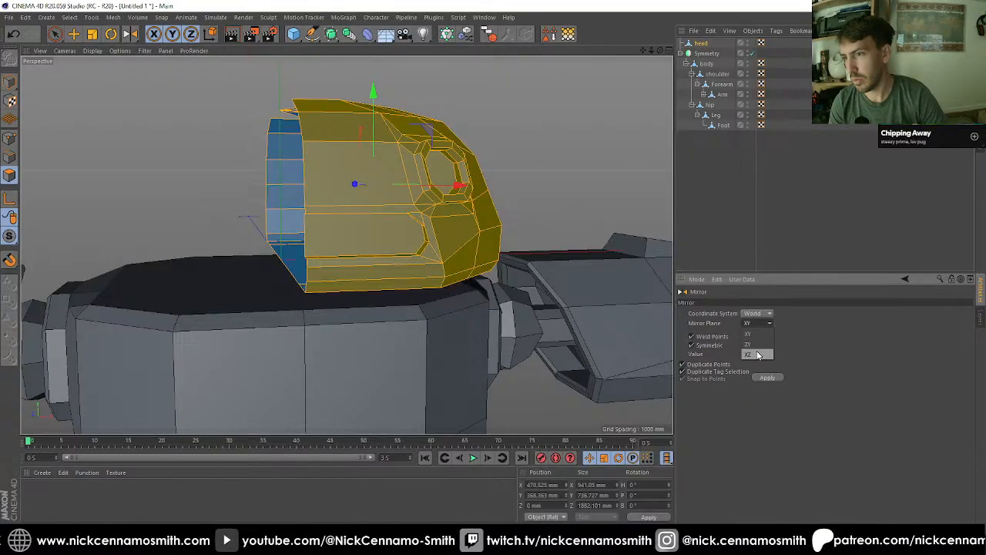
click(768, 377)
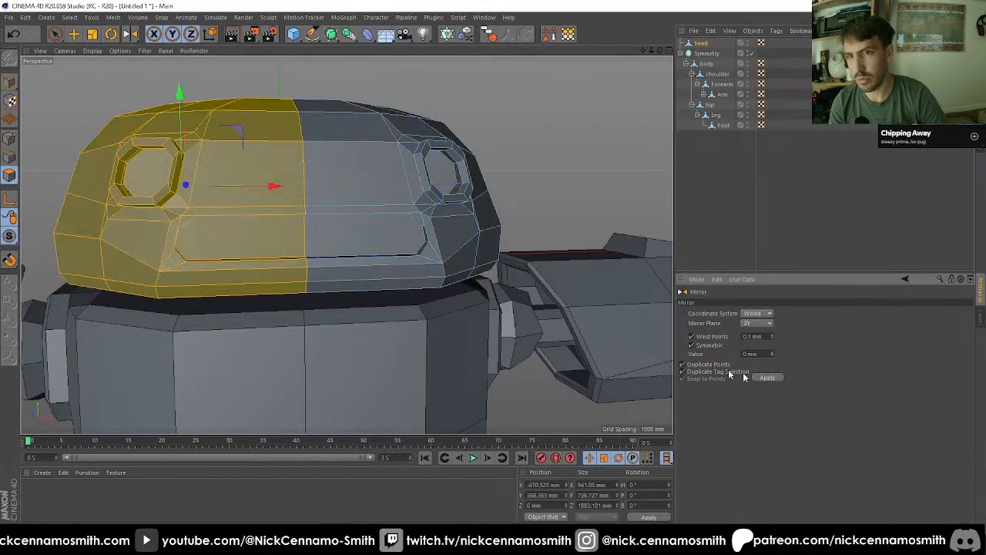
Step: Fill the openings in the head's top surface with Close Polygon Hole
alt+drag(412, 300, 360, 199)
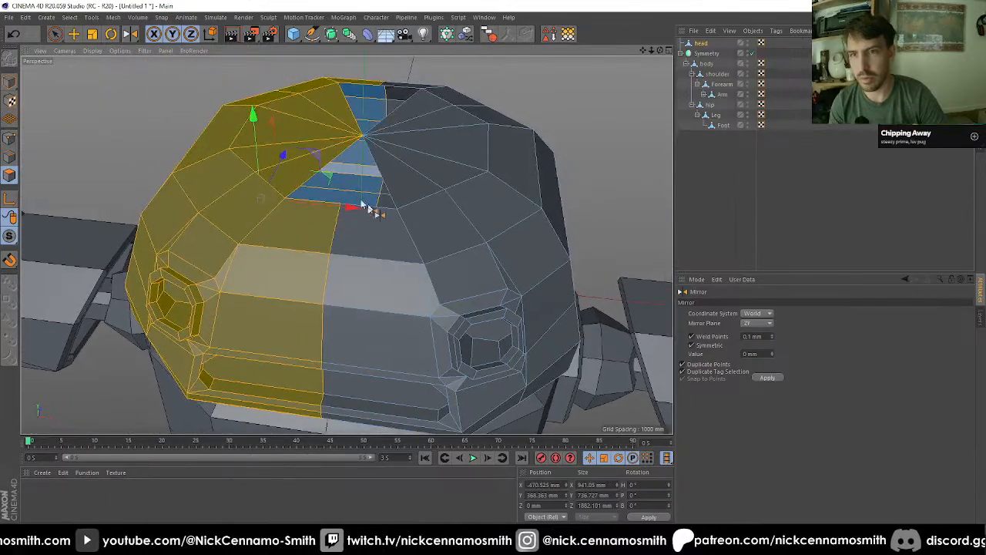
click(9, 138)
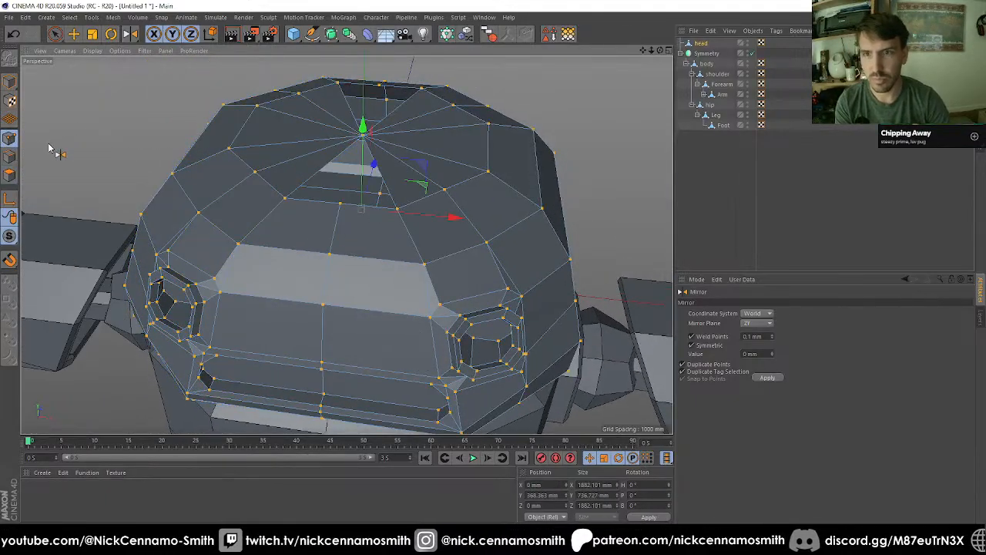
alt+drag(408, 180, 360, 273)
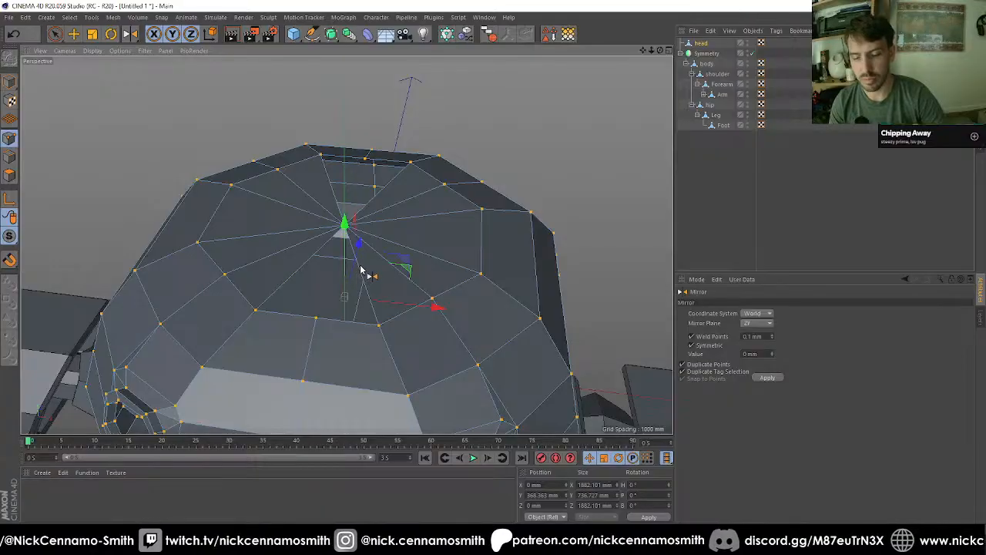
key(m)
key(d)
click(357, 214)
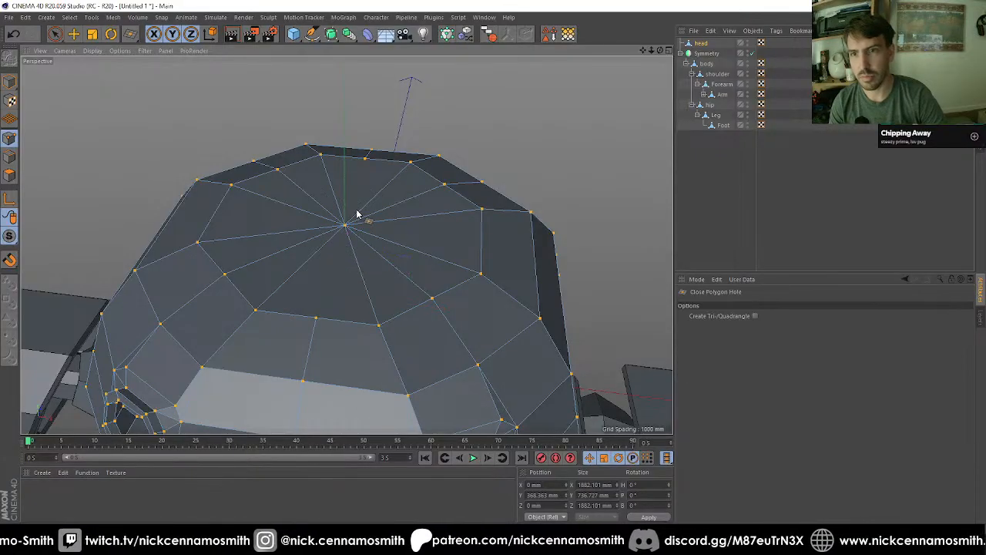
Step: Use the Polygon Pen to connect the head's top centre vertex to the front and rear centre-seam points
key(m)
key(e)
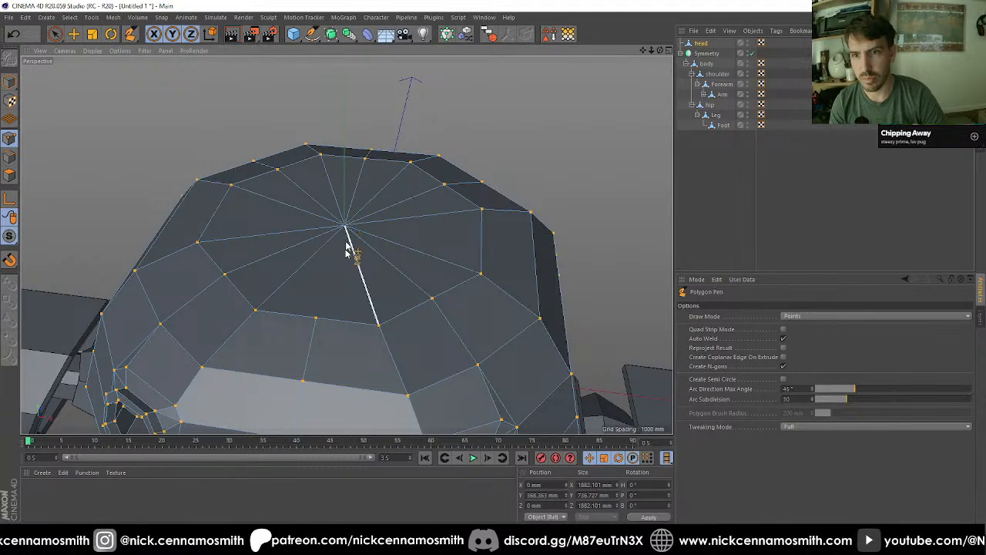
click(317, 319)
Step: Select both halves of the mouth recess's floor and activate Extrude Inner
scroll(315, 194, down, 4)
alt+drag(372, 265, 323, 169)
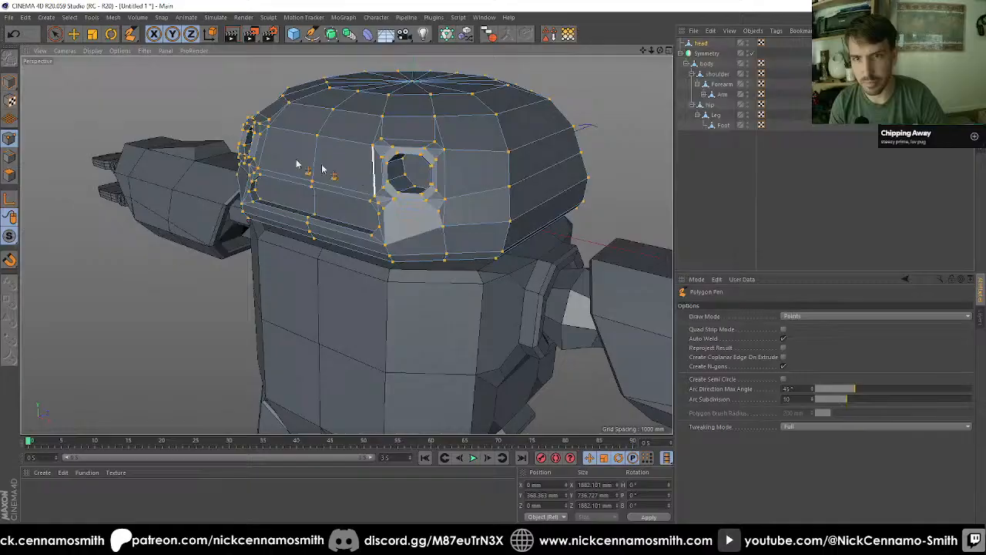
click(10, 176)
click(54, 34)
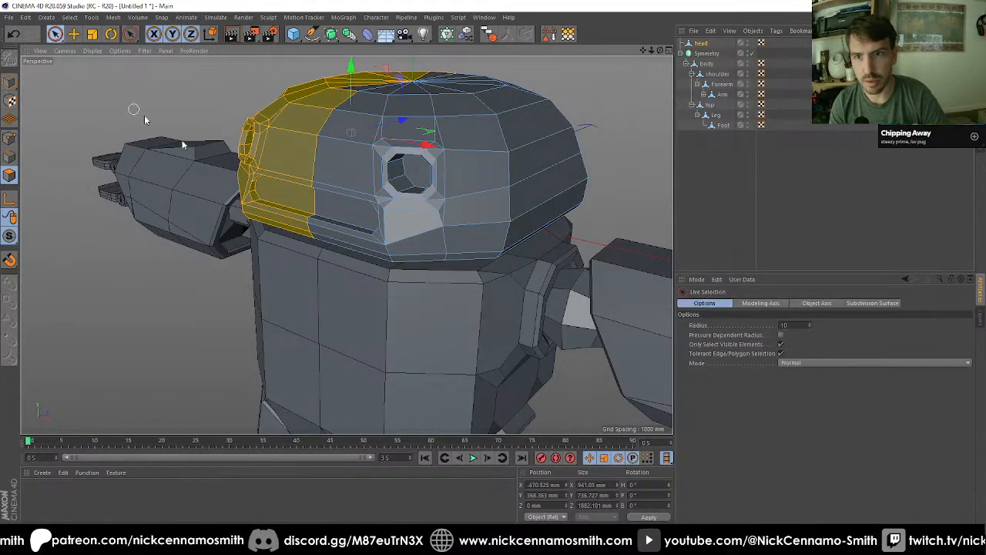
click(312, 201)
scroll(312, 203, up, 6)
alt+drag(344, 220, 379, 258)
key(i)
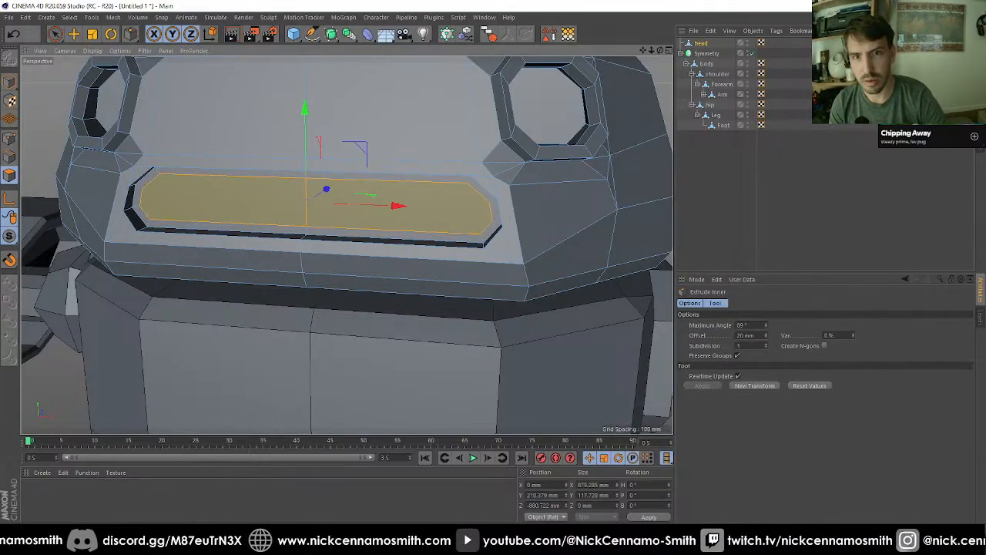
Step: Draw an edge across the mouth recess's floor joining the upper points of its two outer ends with the Polygon Pen
alt+drag(307, 234, 262, 217)
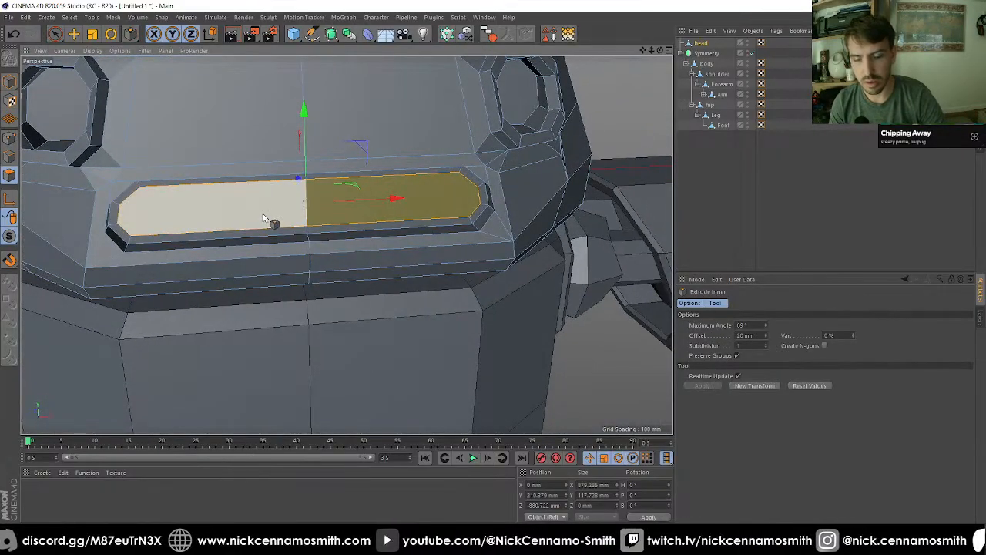
key(m)
key(e)
click(121, 206)
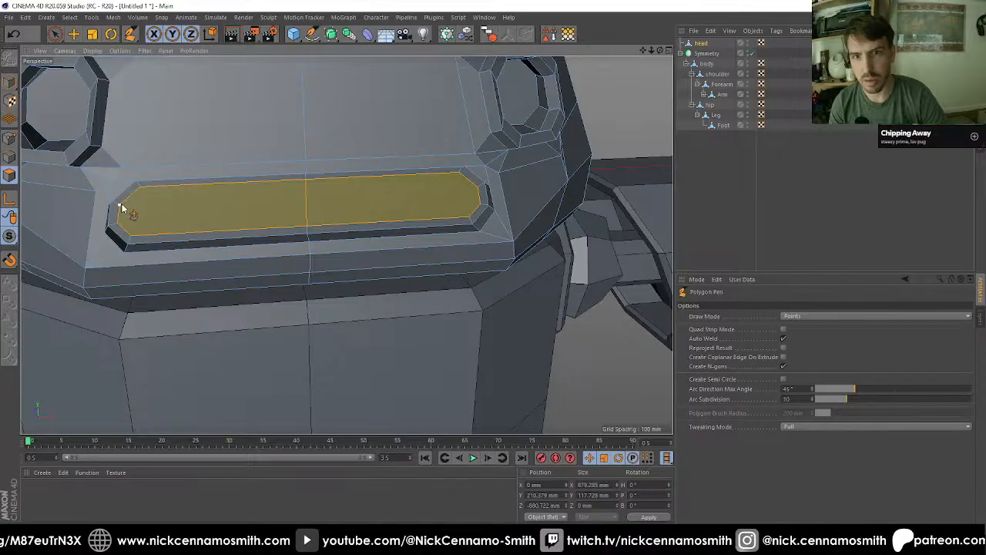
click(476, 189)
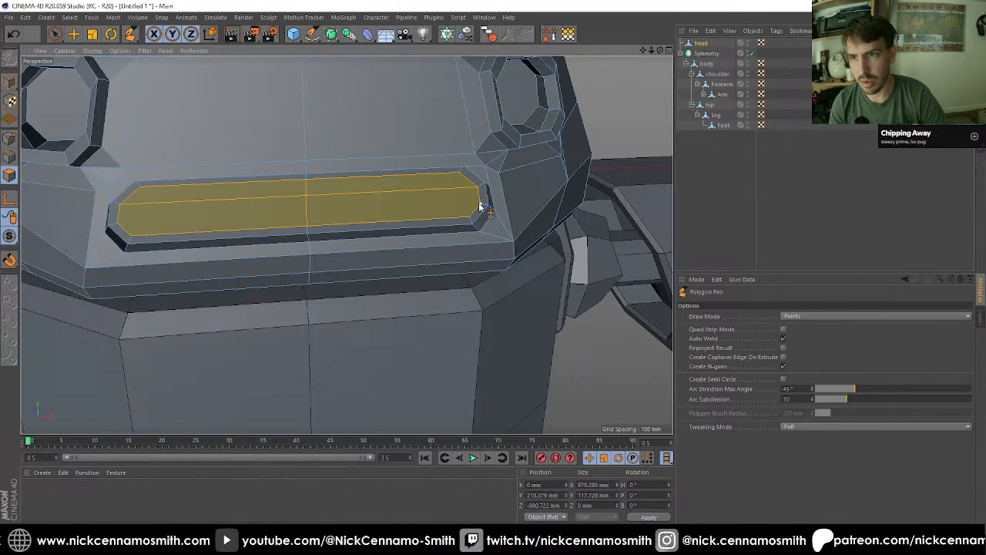
Step: Draw a second edge across the mouth recess's floor joining the lower points of its two outer ends
click(478, 203)
click(119, 224)
key(space)
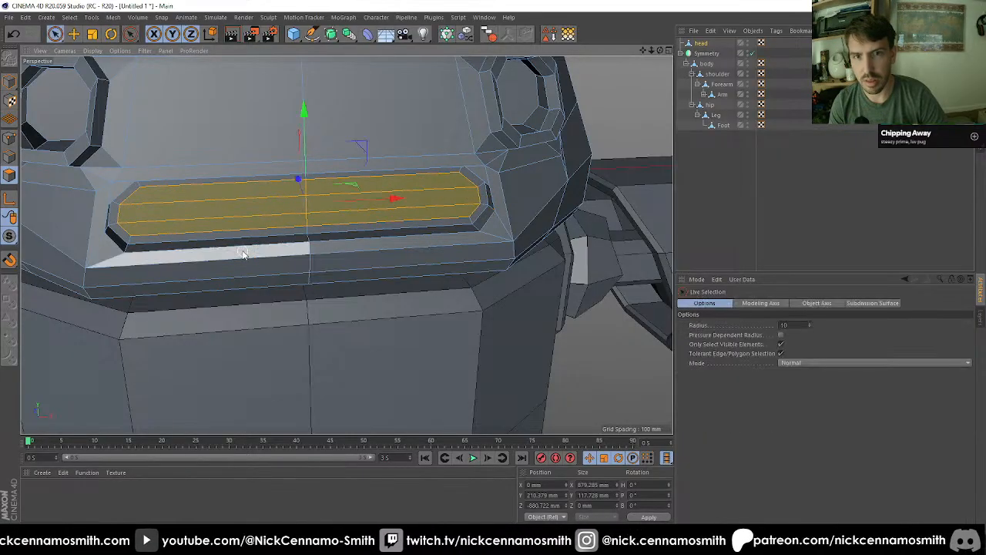
Step: Select both halves of the middle strip on the mouth recess's floor and scale it vertically to about 66 mm high
mouse_move(191, 215)
mouse_down()
mouse_move(192, 231)
mouse_move(312, 269)
mouse_move(308, 226)
mouse_up()
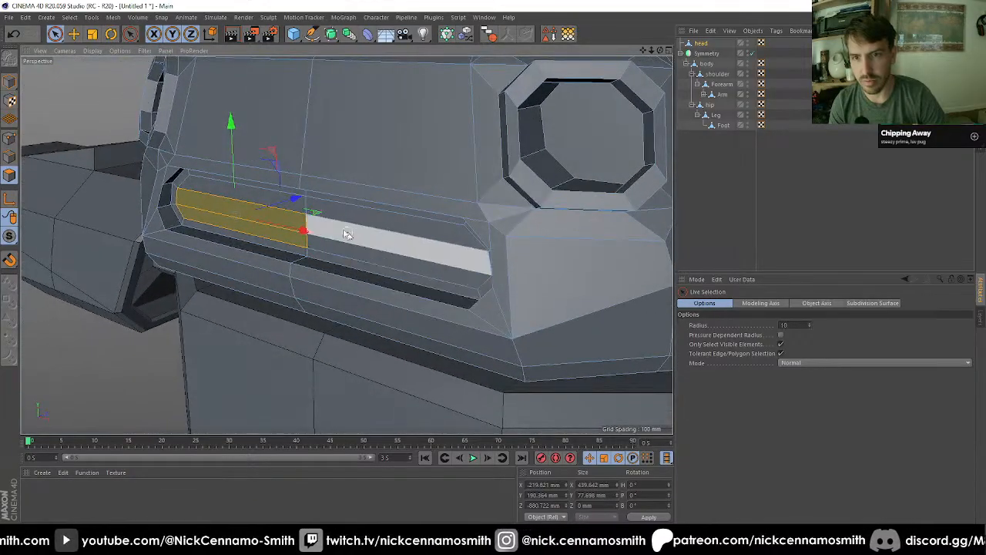
shift+click(310, 225)
key(t)
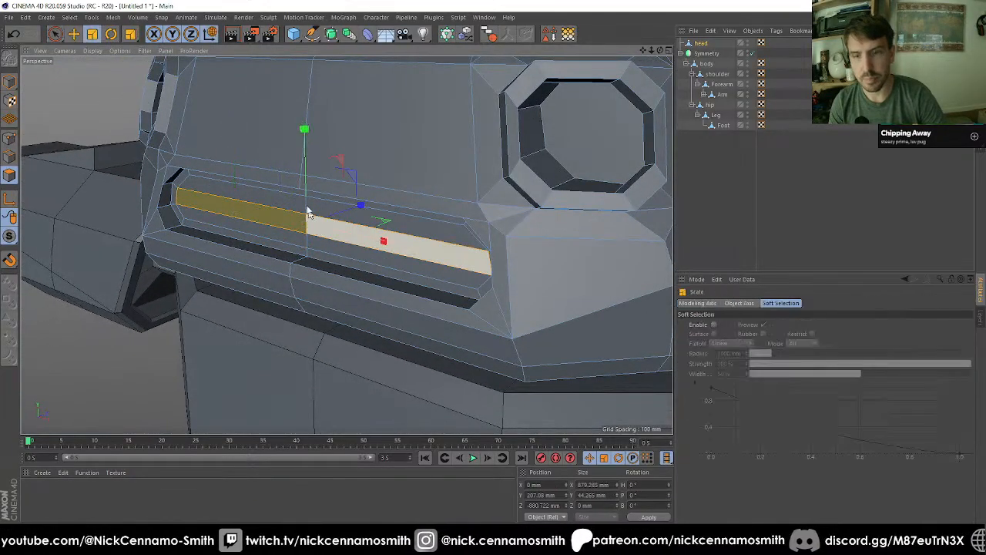
drag(312, 133, 308, 168)
Step: Extrude the mouth's middle strip inwards by about 21 mm and deselect the head
key(d)
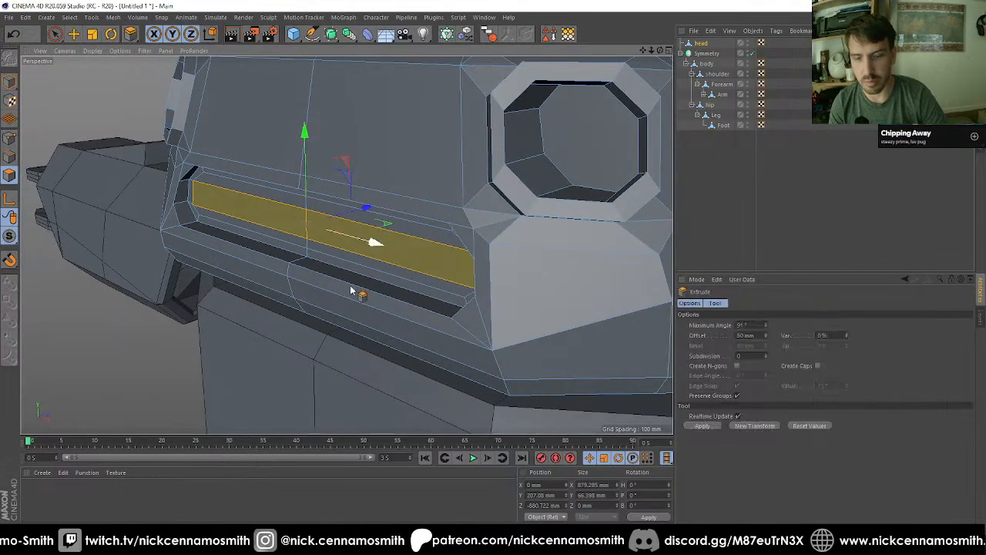
drag(352, 287, 275, 259)
key(ctrl+shift+a)
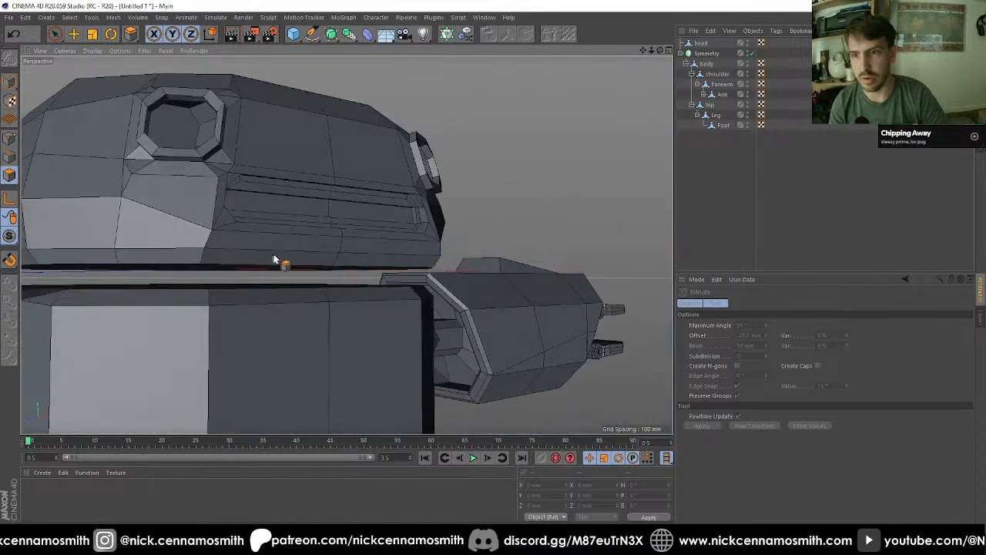
Step: Loop-select the inner and outer rim edges of both eye sockets on the head
scroll(280, 246, down, 9)
alt+middle_drag(277, 268, 312, 162)
alt+drag(312, 163, 624, 177)
scroll(347, 222, up, 3)
click(450, 149)
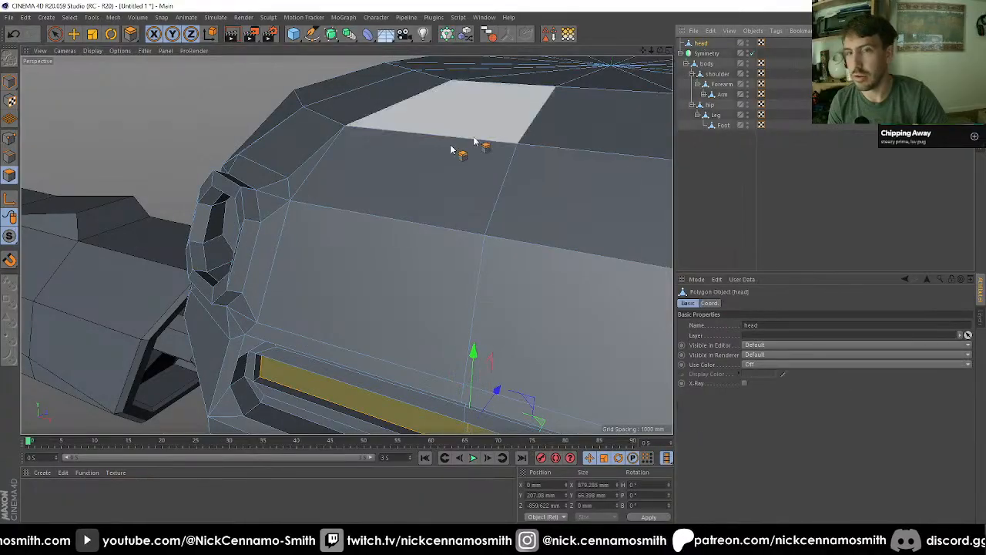
click(9, 157)
key(u)
key(l)
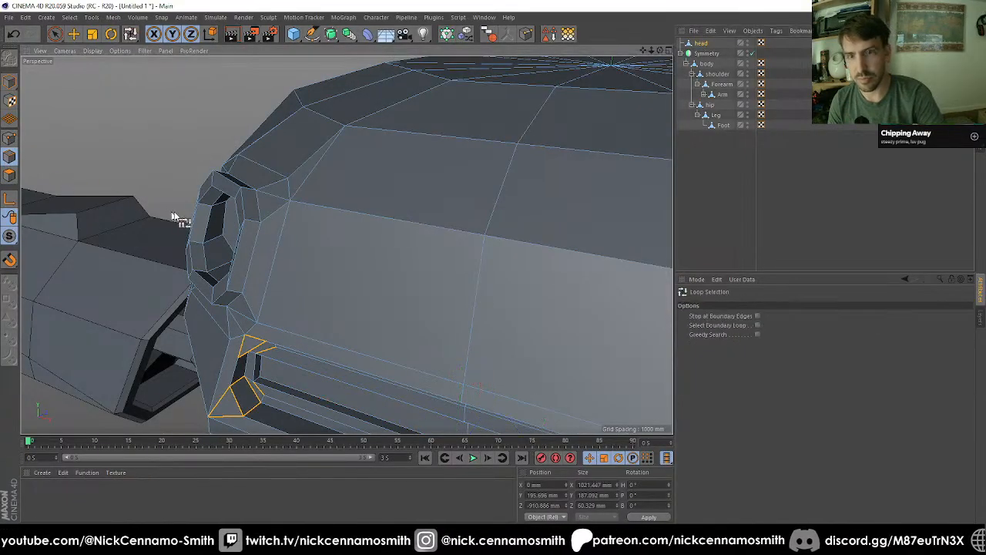
click(240, 212)
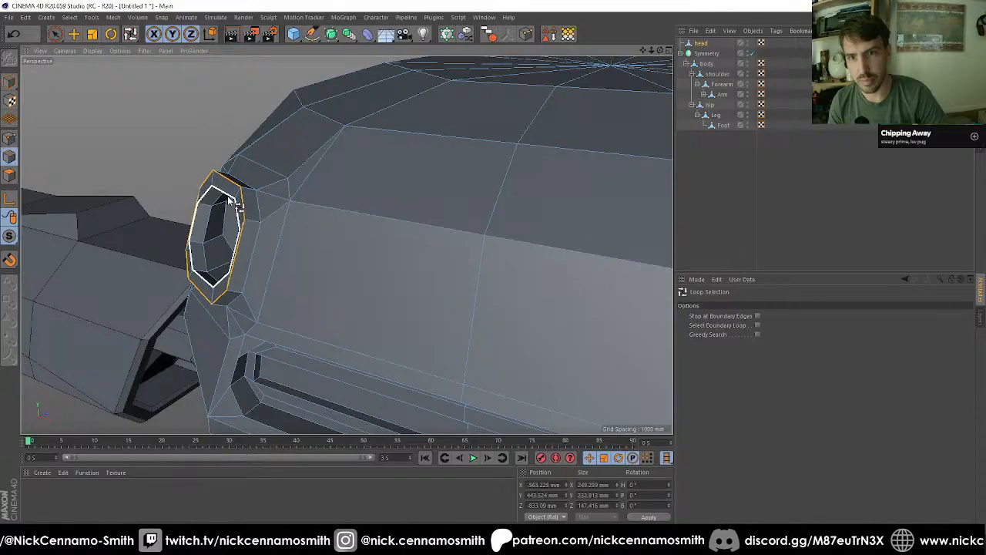
alt+drag(236, 203, 447, 247)
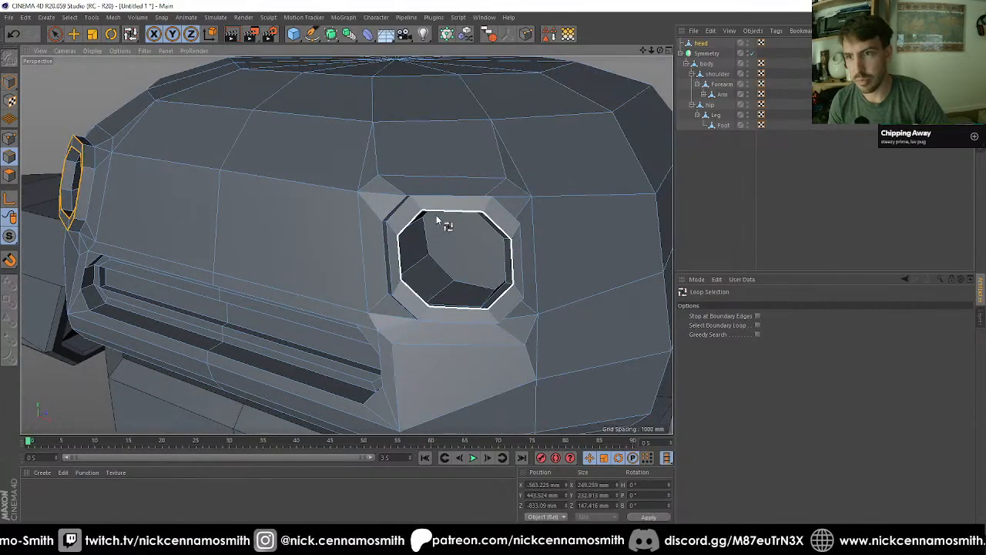
shift+click(445, 207)
Step: Bevel the selected eye rim loops in Chamfer mode with a 5 mm offset, and deselect the head
key(m)
key(s)
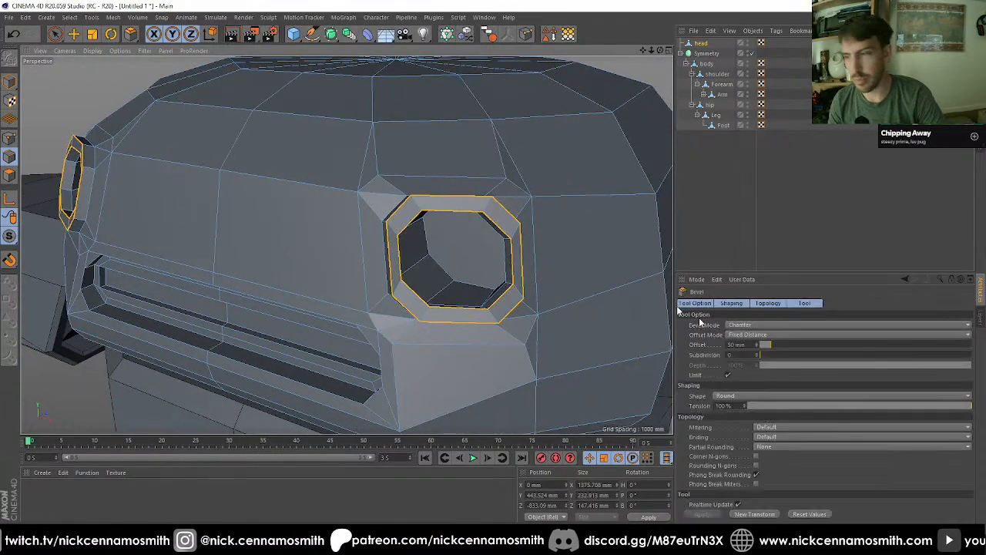
drag(749, 345, 497, 320)
text(20)
key(Return)
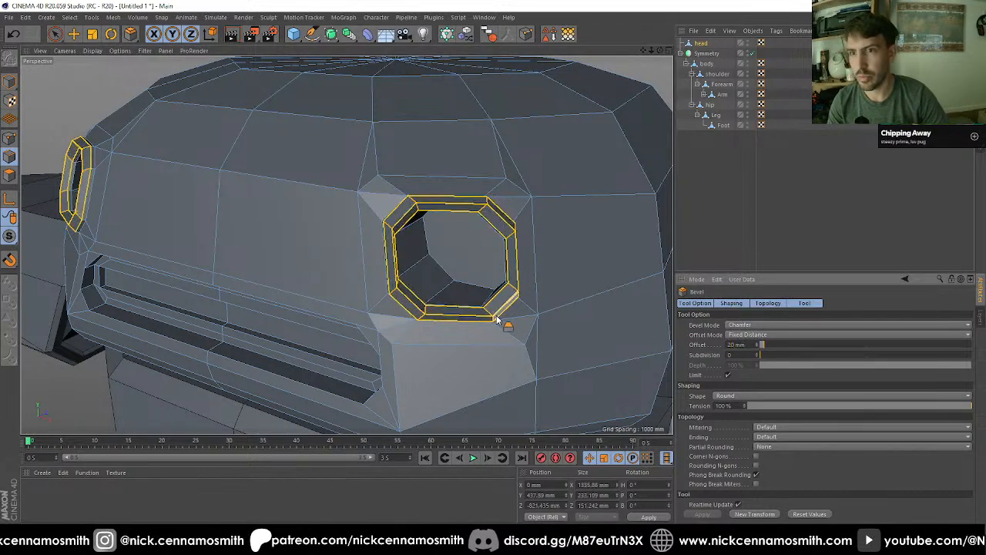
click(754, 345)
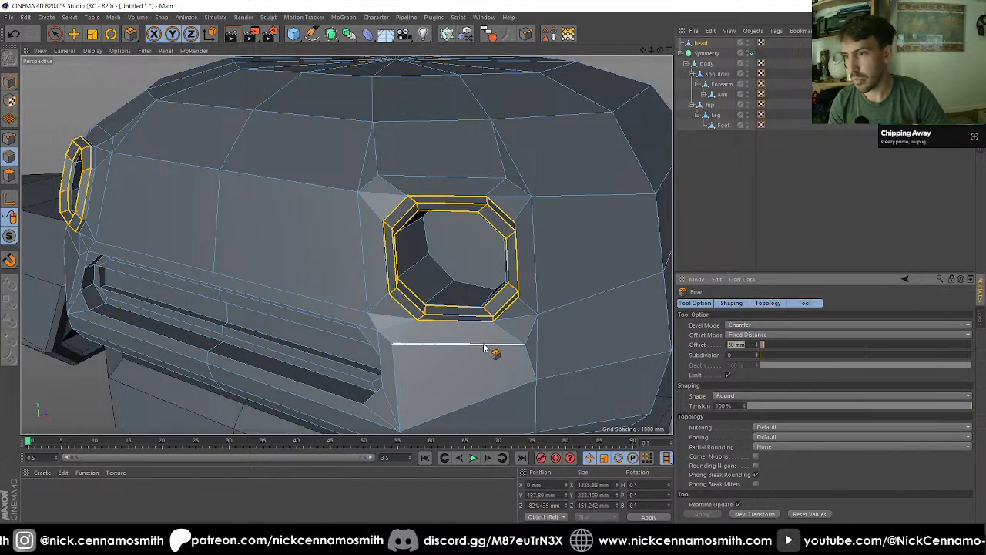
text(5)
key(Return)
click(725, 215)
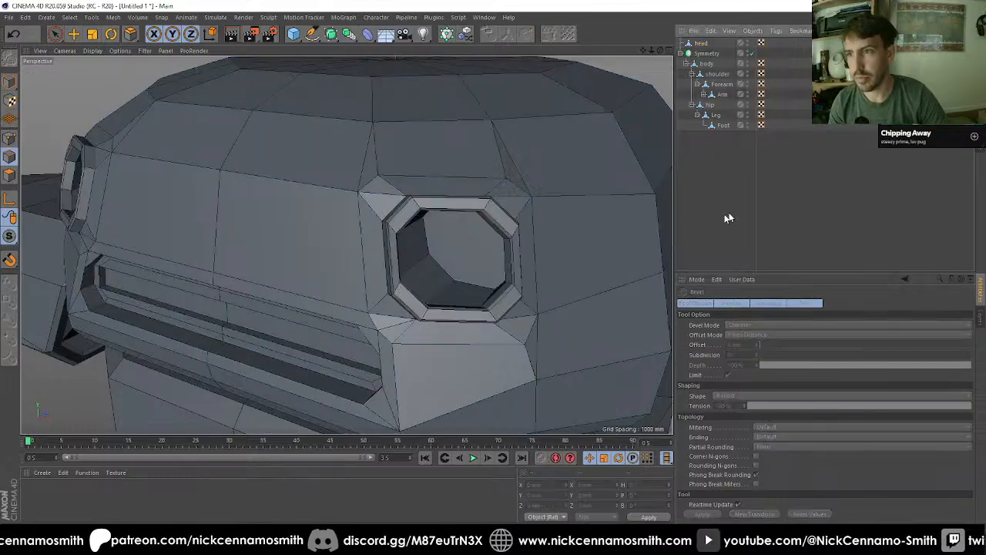
Step: Examine the whole character from the front and from an angle
alt+drag(455, 235, 403, 260)
scroll(404, 260, down, 8)
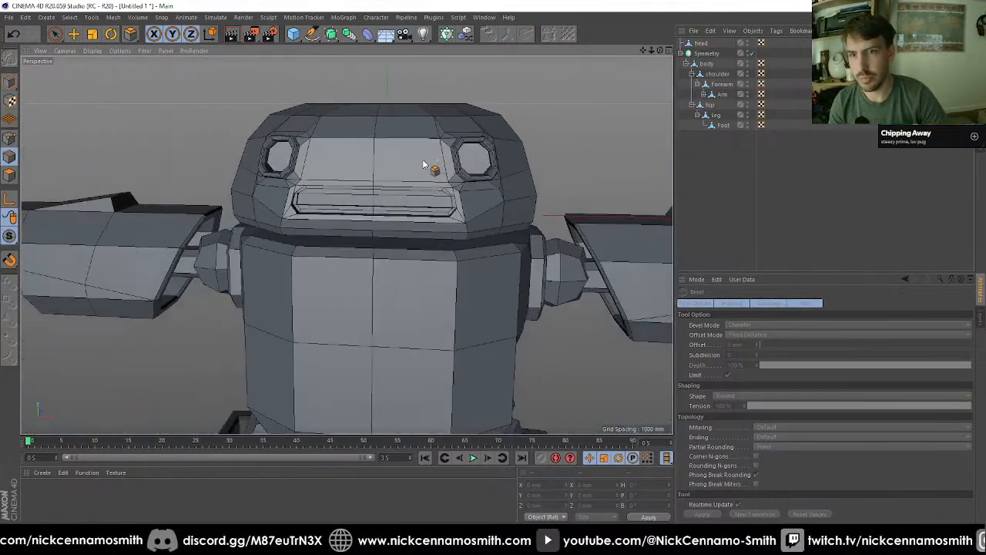
alt+drag(408, 185, 437, 176)
alt+middle_drag(443, 193, 420, 143)
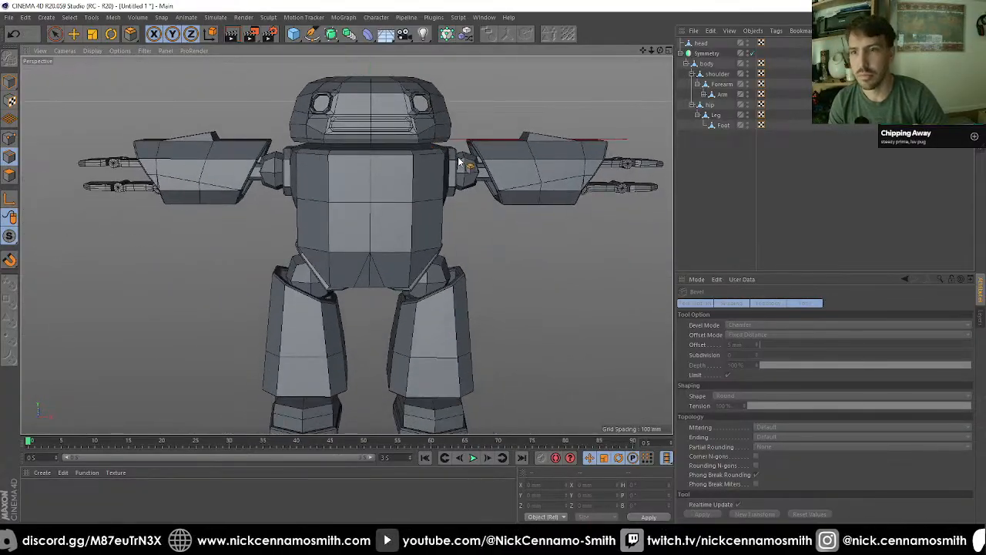
key(e)
scroll(344, 172, down, 5)
alt+drag(383, 277, 441, 255)
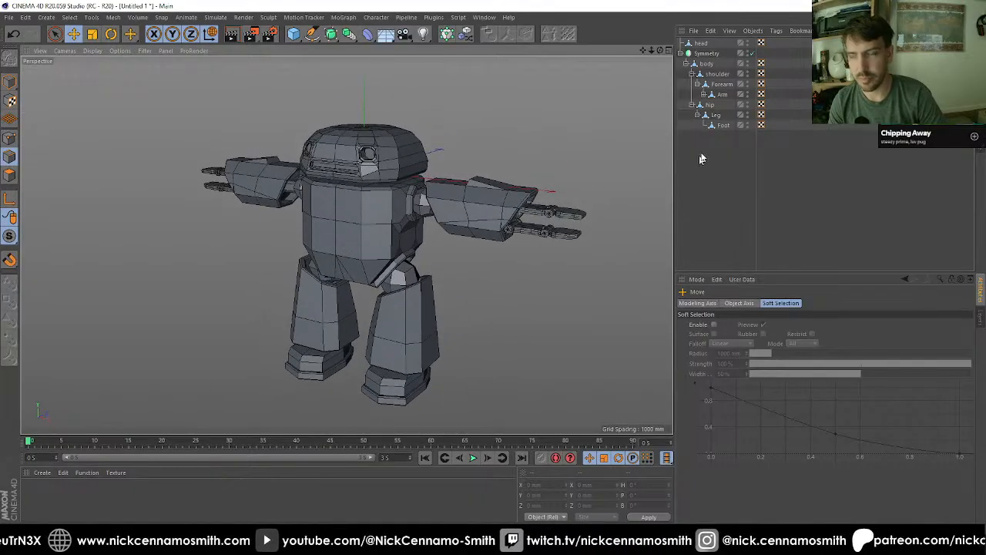
Step: Nest the Symmetry object with its body hierarchy under the head object
click(680, 54)
click(701, 54)
drag(701, 53, 701, 46)
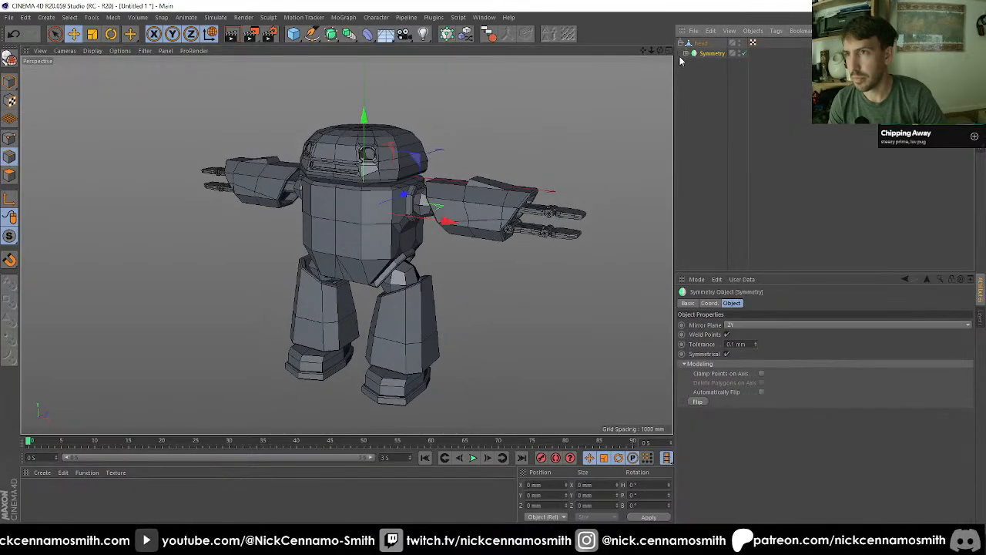
click(686, 53)
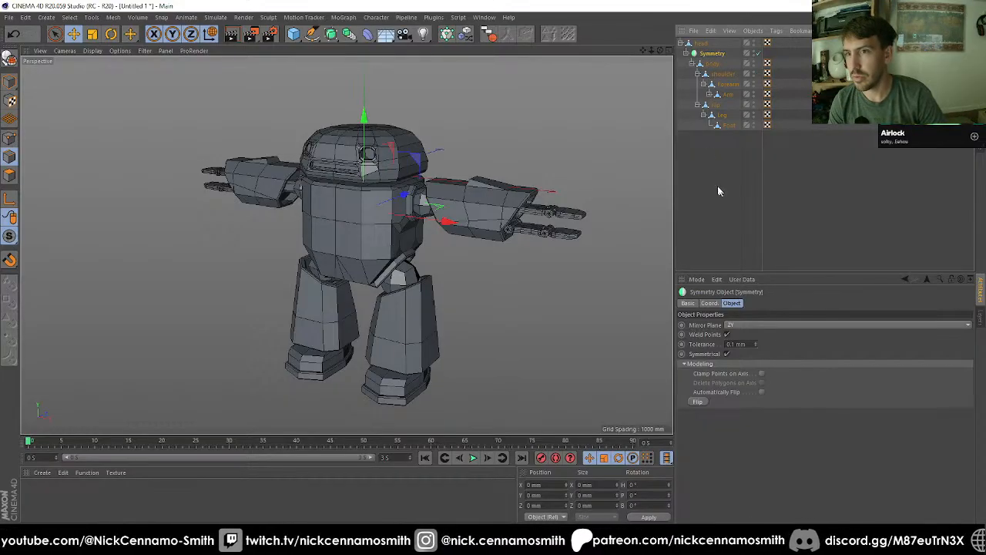
alt+middle_drag(552, 178, 519, 202)
alt+drag(409, 208, 480, 161)
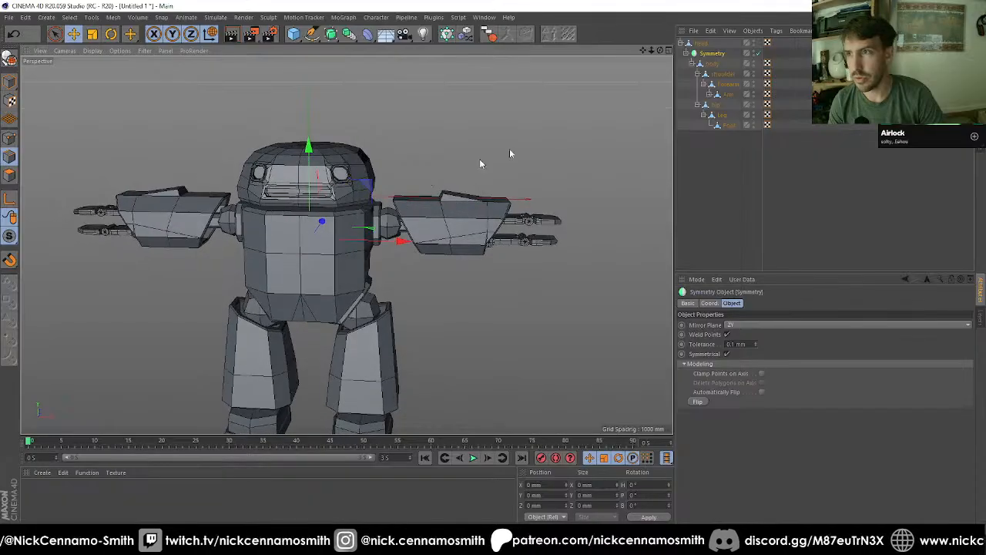
Step: Move the shoulder and hip hierarchies out of the body to the root level of the scene
click(697, 74)
click(697, 84)
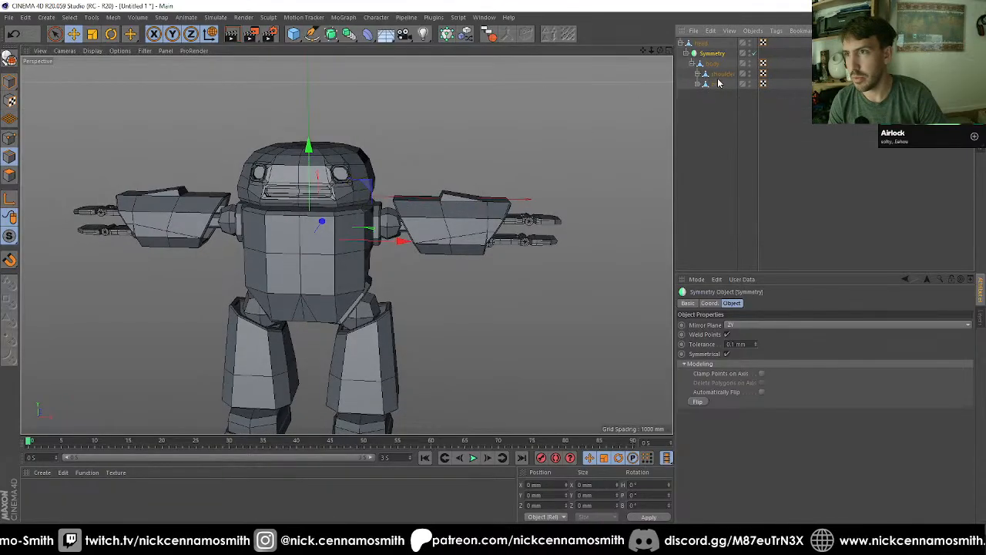
click(715, 84)
shift+click(717, 76)
drag(722, 136, 721, 132)
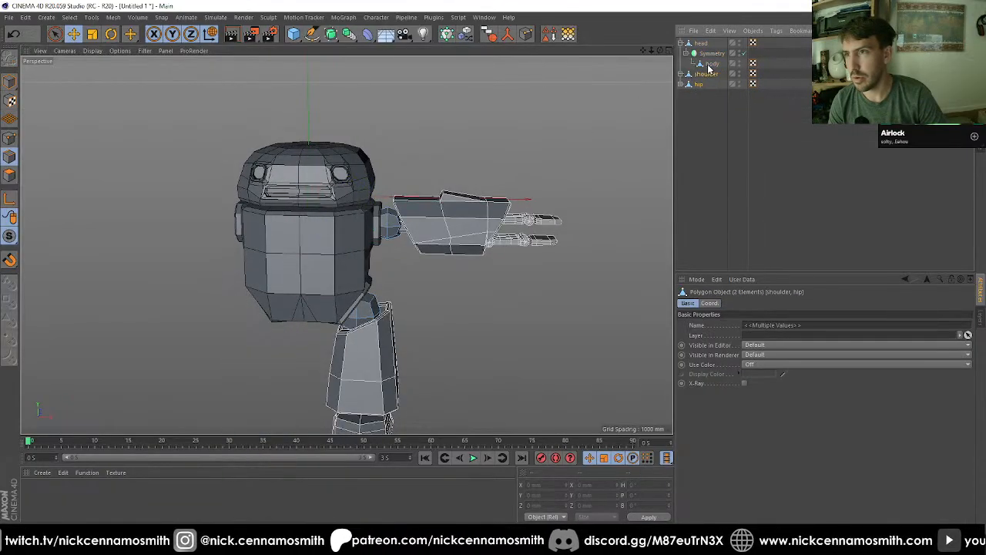
Step: Move the body out of the Symmetry object to the root level and delete the Symmetry object
click(709, 64)
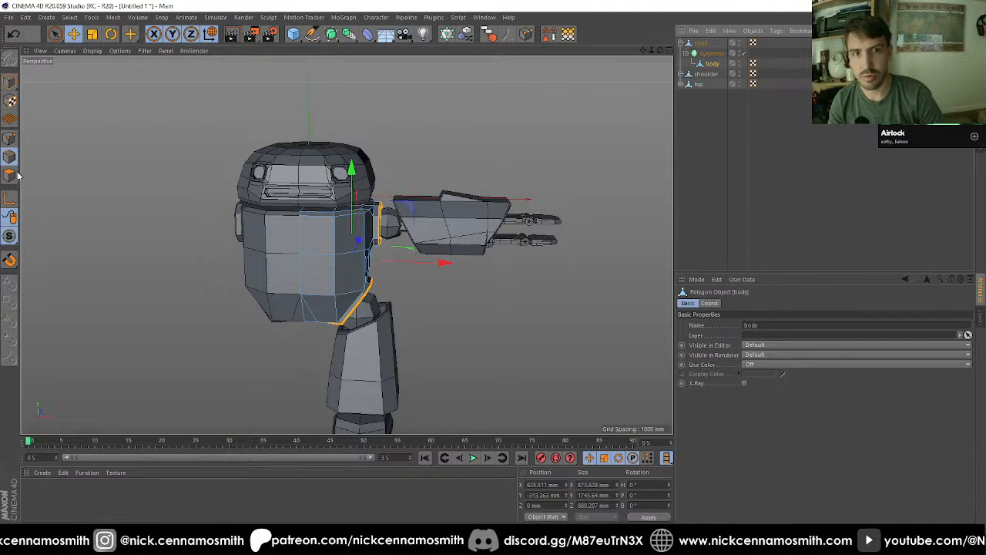
click(10, 175)
drag(709, 64, 704, 91)
click(711, 54)
key(Delete)
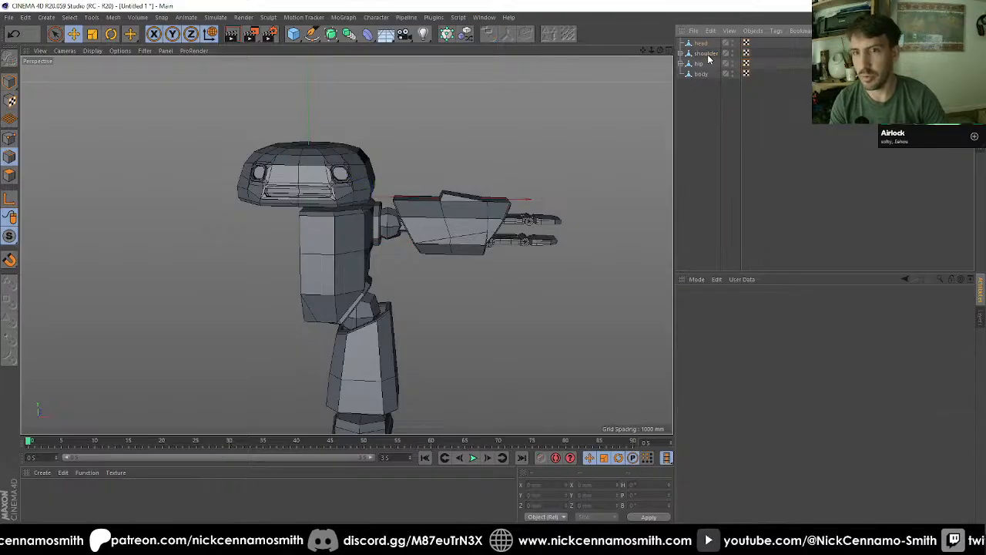
Step: Mirror all of the body's polygons across the world ZY plane with points welded at 0.1 mm
click(700, 73)
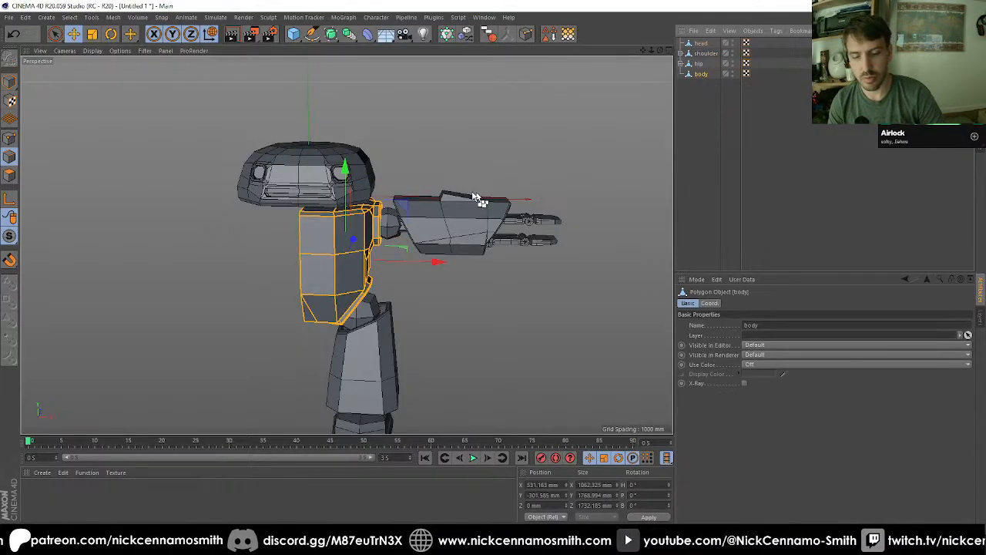
click(10, 176)
key(ctrl+a)
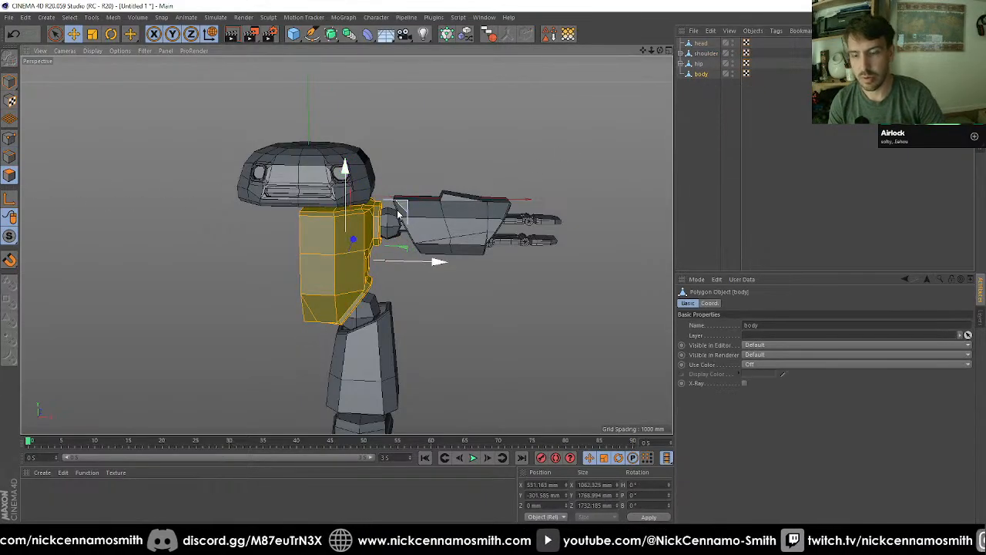
key(m)
key(h)
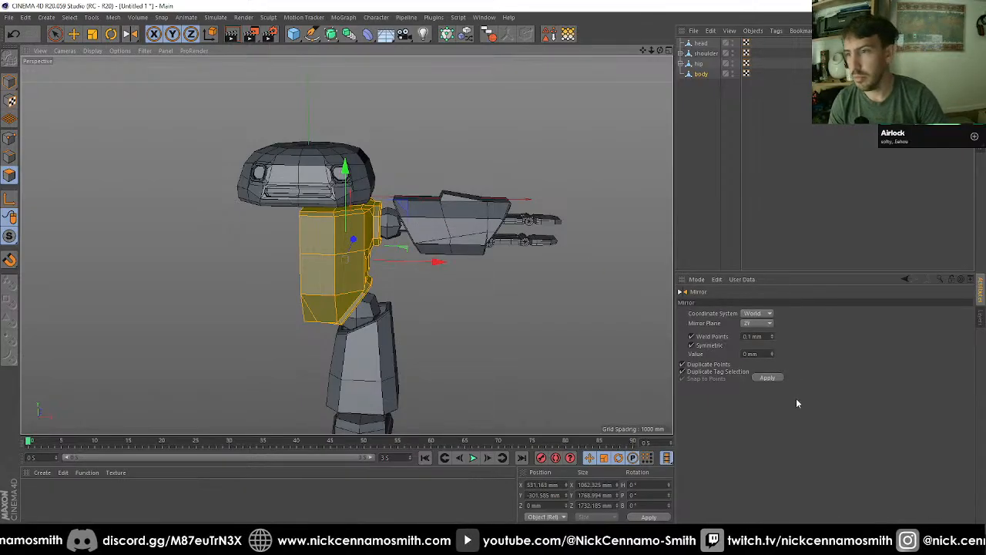
click(767, 378)
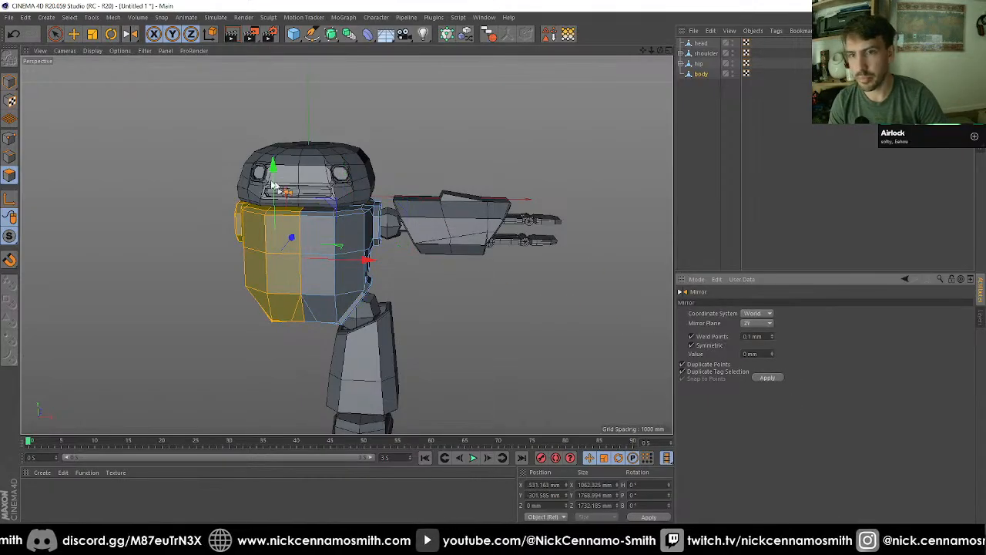
Step: Select all points of the mirrored body and activate the Move tool
click(9, 139)
key(ctrl+a)
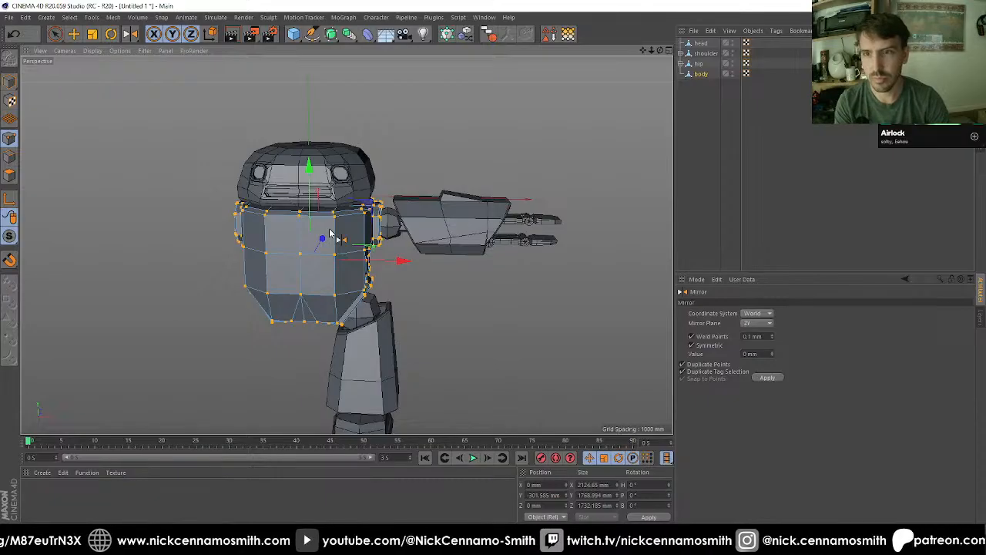
click(74, 34)
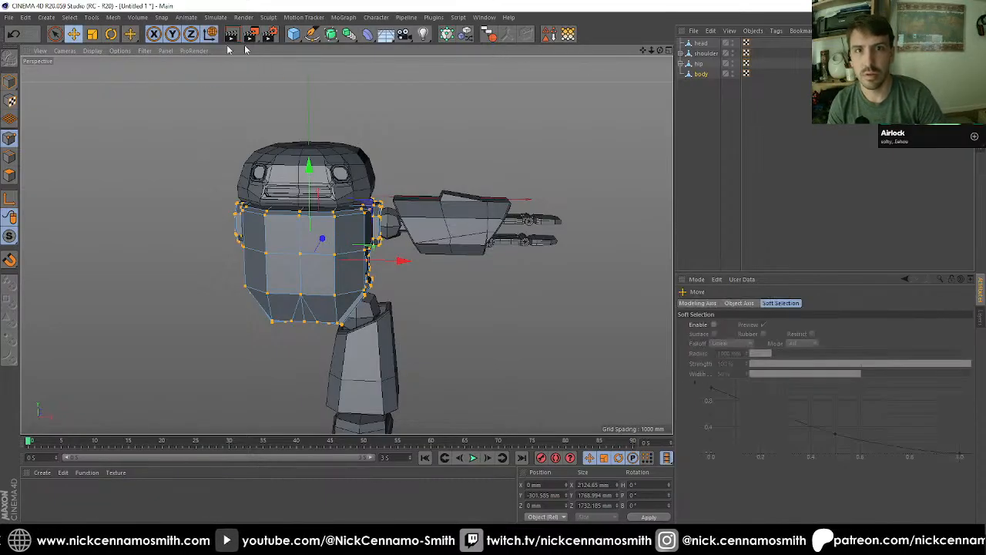
Step: Place the body directly below the head in the hierarchy and duplicate the shoulder and hip hierarchies
click(699, 64)
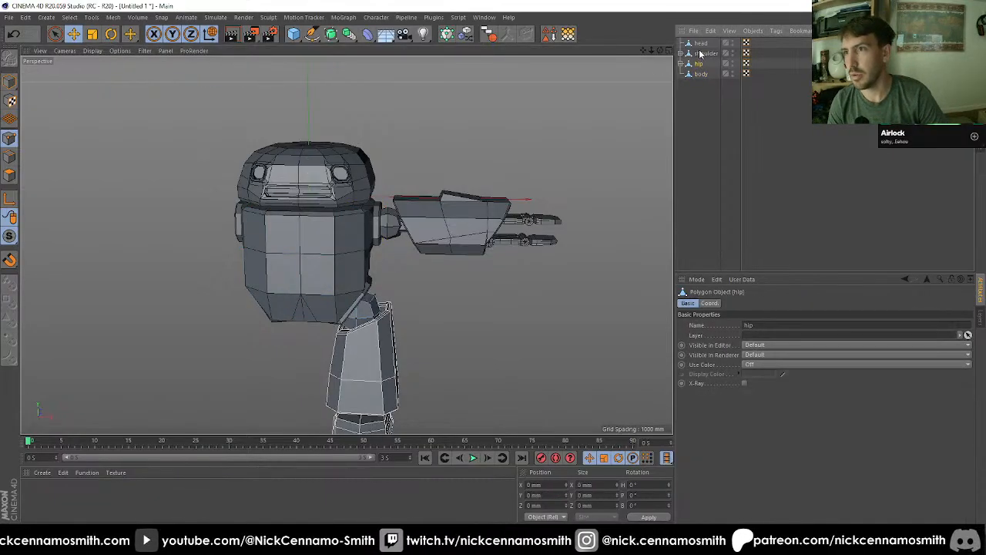
shift+click(701, 55)
drag(700, 54, 704, 87)
Step: Move the duplicated shoulder to X -1162.325 mm and set its heading rotation to 180°
click(702, 84)
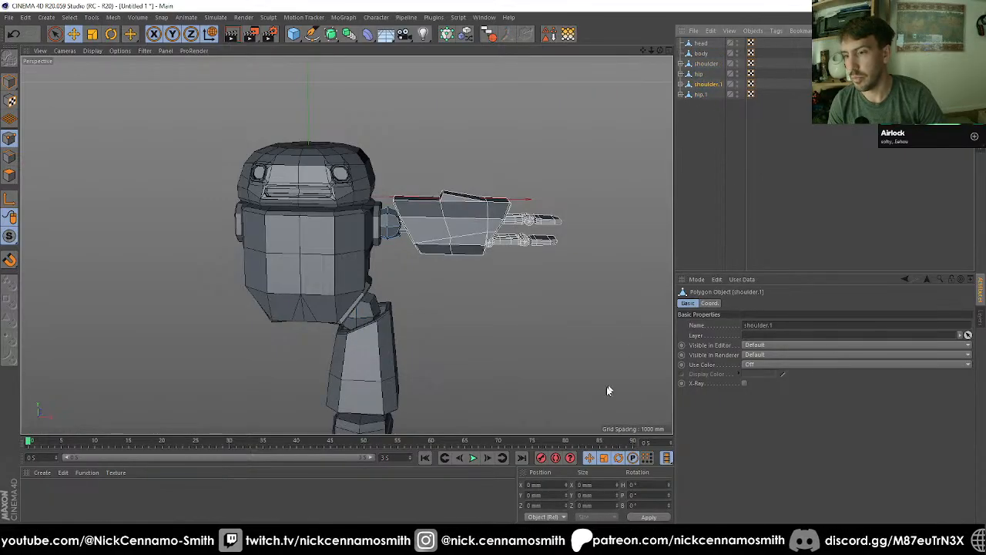
click(9, 81)
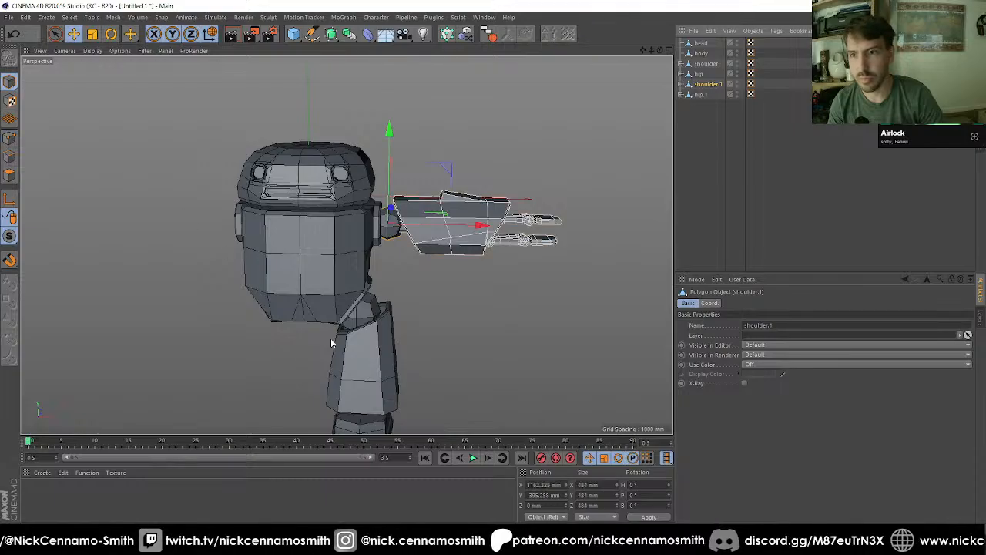
click(525, 484)
text(-)
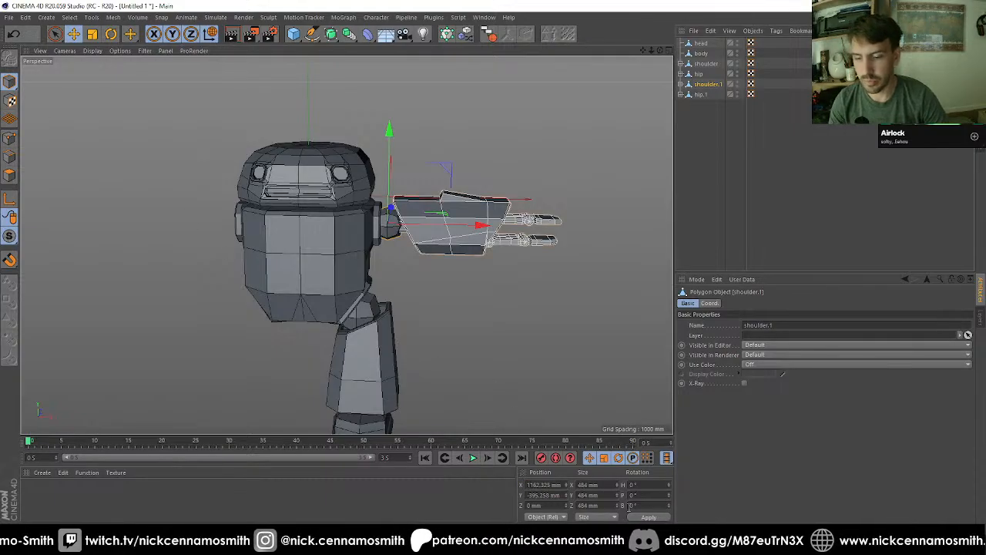
key(Return)
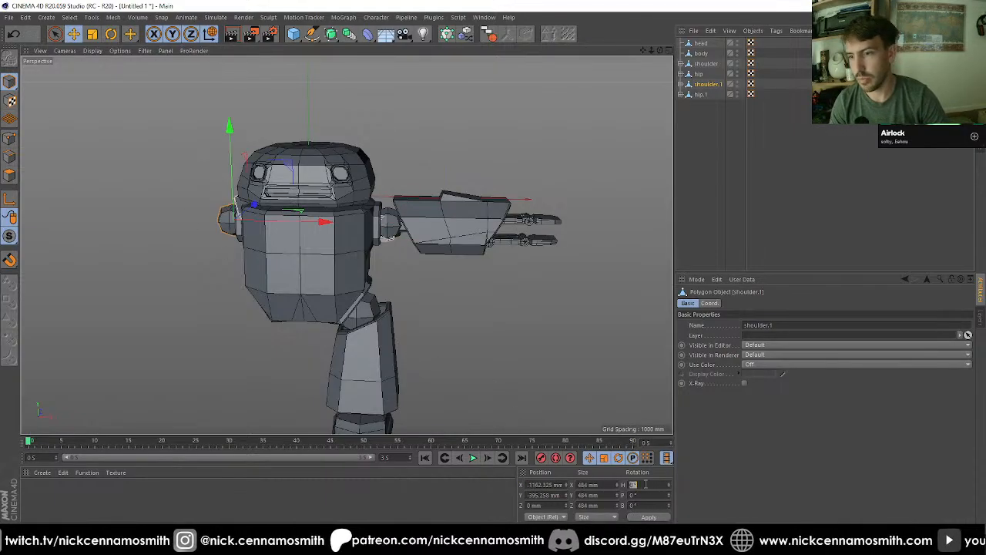
text(180)
key(Return)
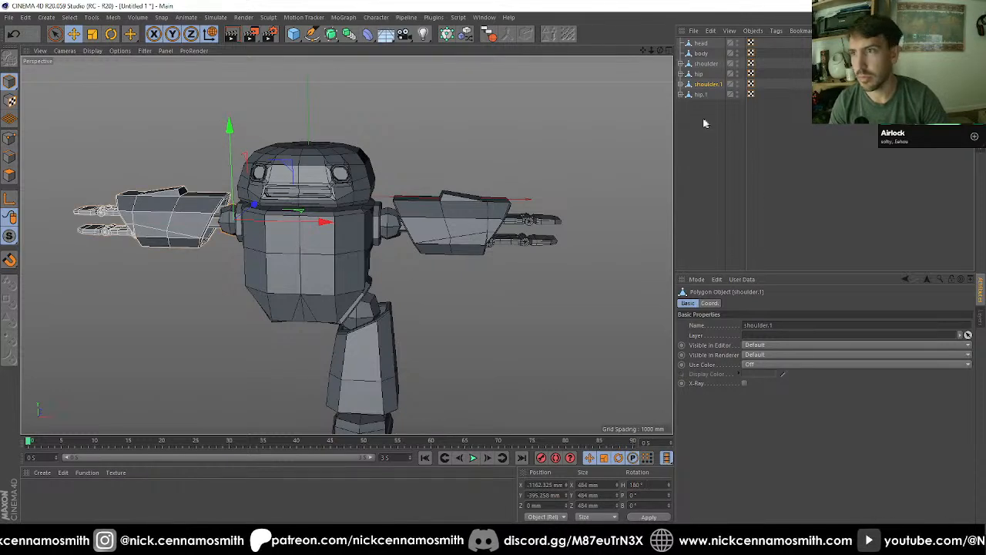
Step: Move the duplicated hip to X -726.706 mm and set its heading rotation to 180°
click(700, 94)
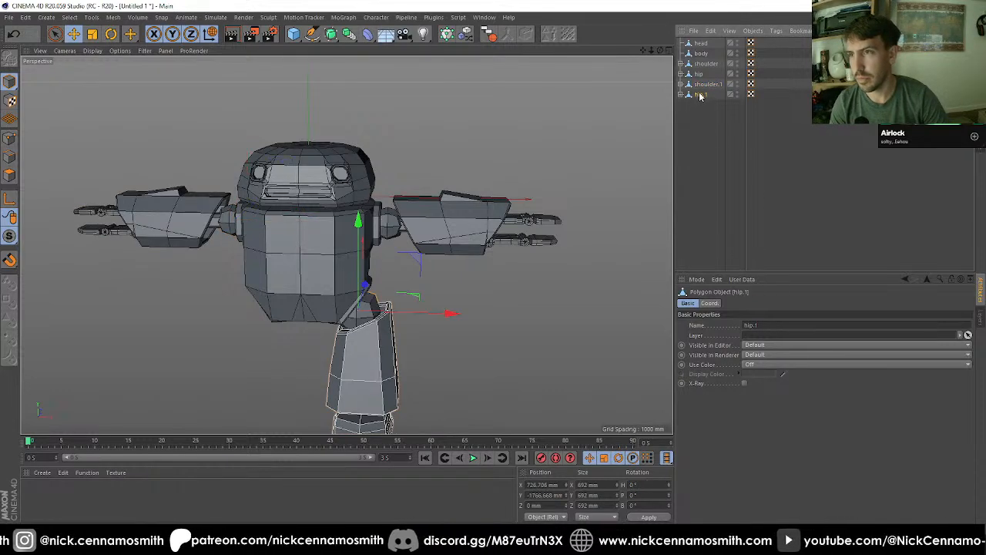
alt+middle_drag(552, 238, 579, 141)
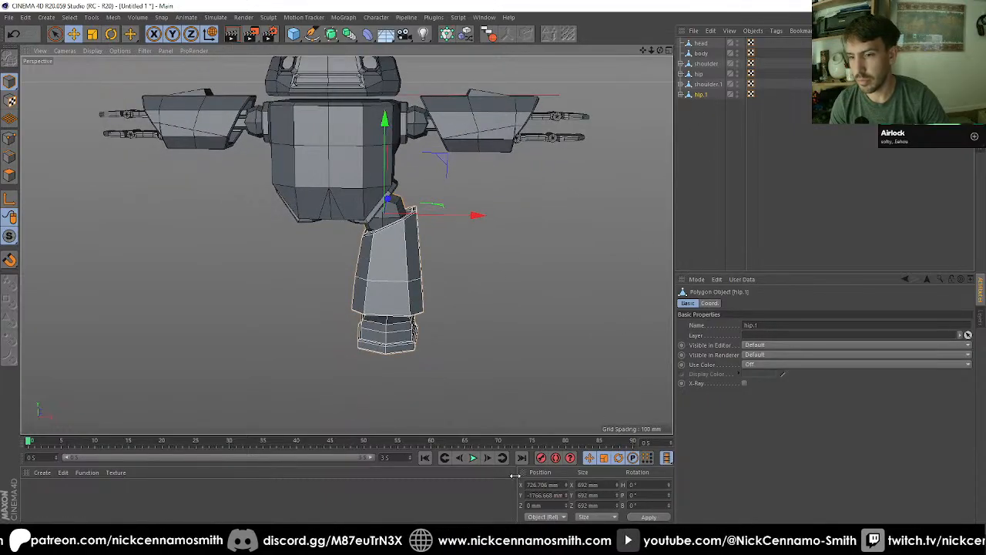
text(-)
key(Return)
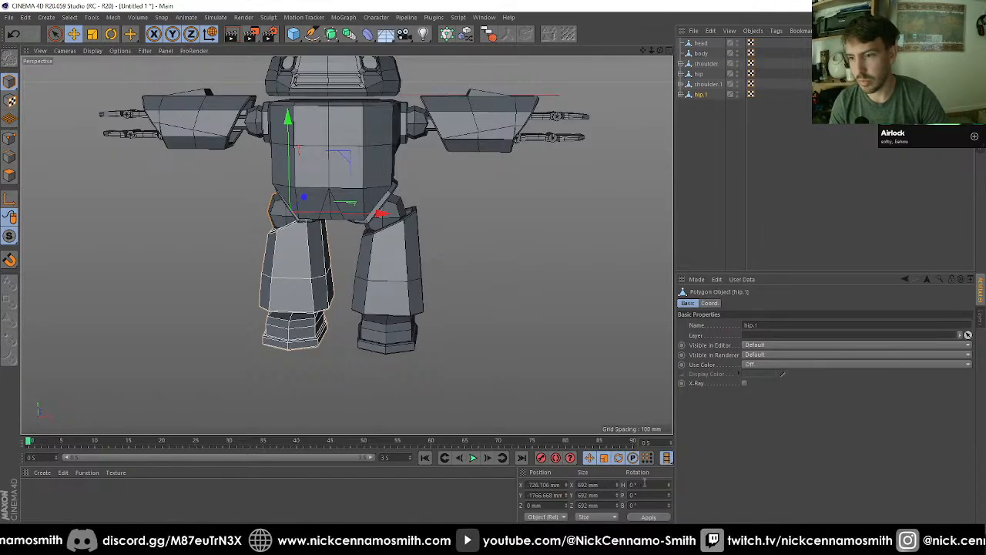
text(180)
key(Return)
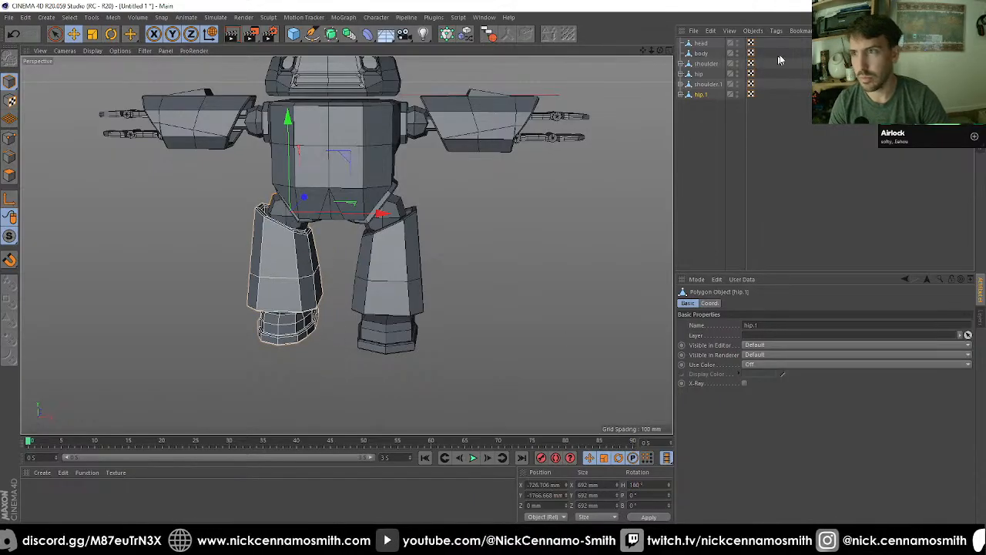
Step: Set the heading rotation of the foot under the duplicated hip to 180° and check the robot from the front
click(681, 95)
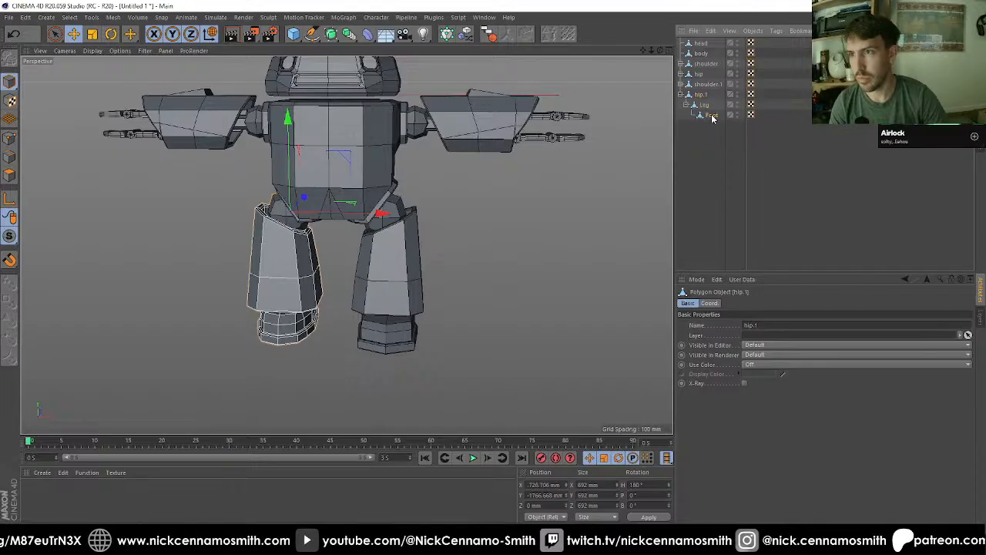
click(711, 115)
alt+drag(560, 363, 452, 337)
click(646, 484)
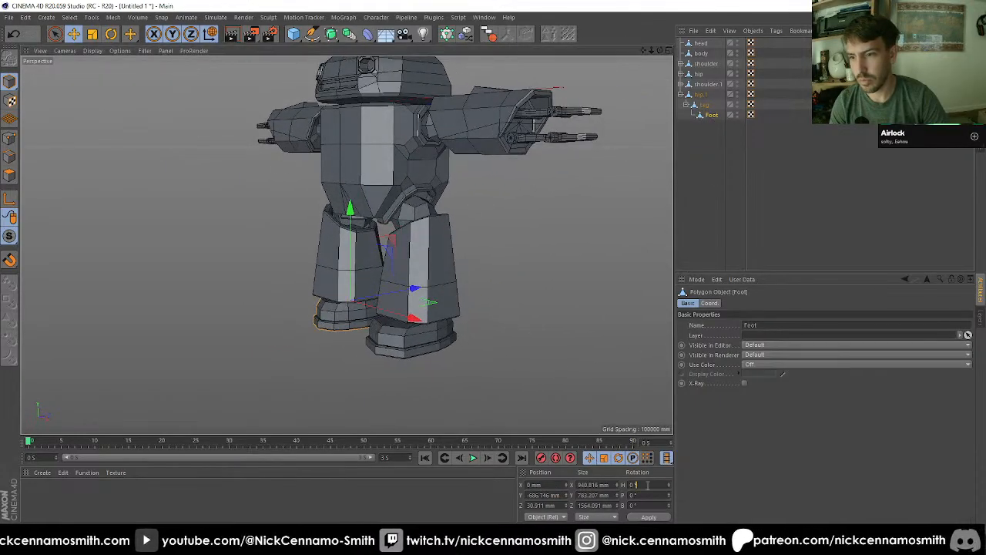
text(180)
key(Return)
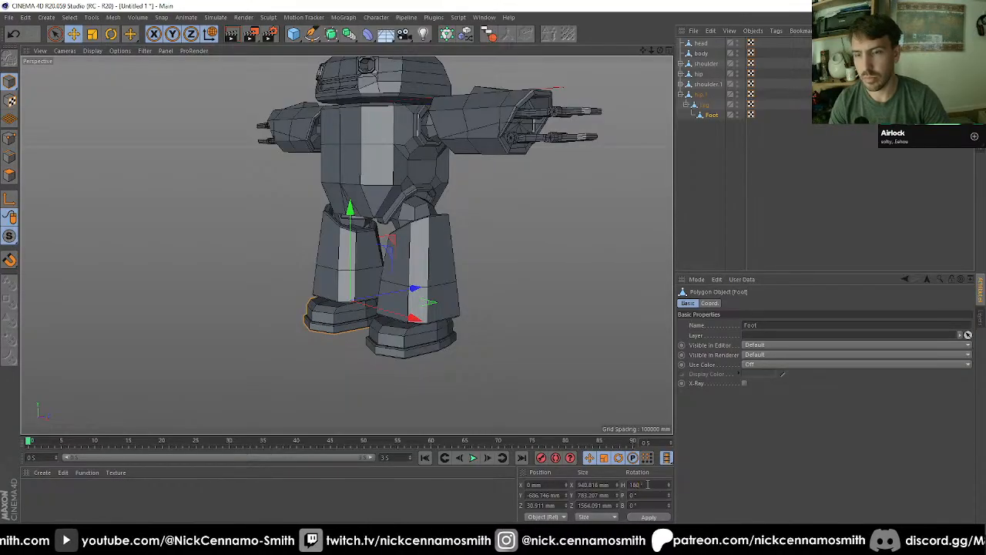
key(F3)
key(F1)
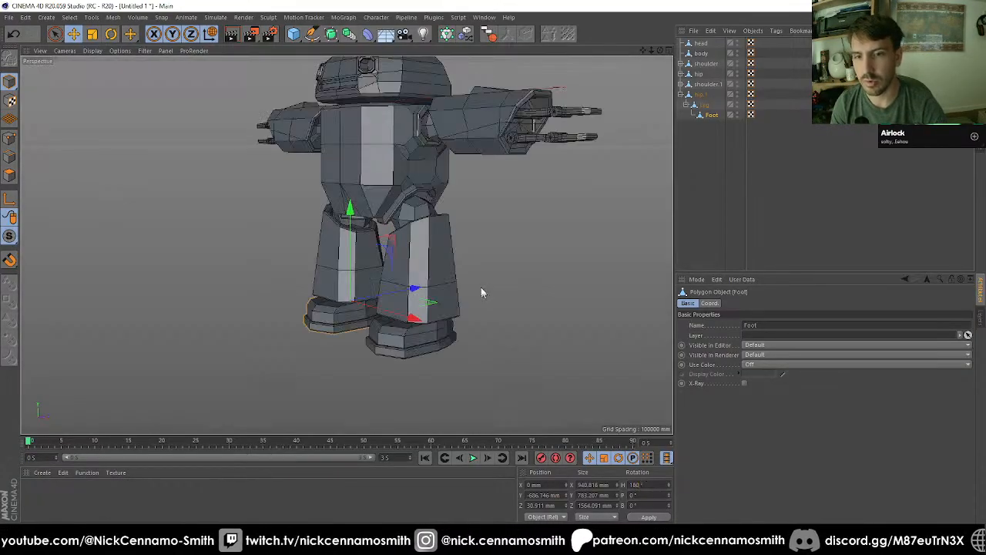
scroll(481, 288, down, 2)
mouse_move(447, 271)
alt+mouse_down()
mouse_move(328, 237)
mouse_move(345, 245)
alt+mouse_up()
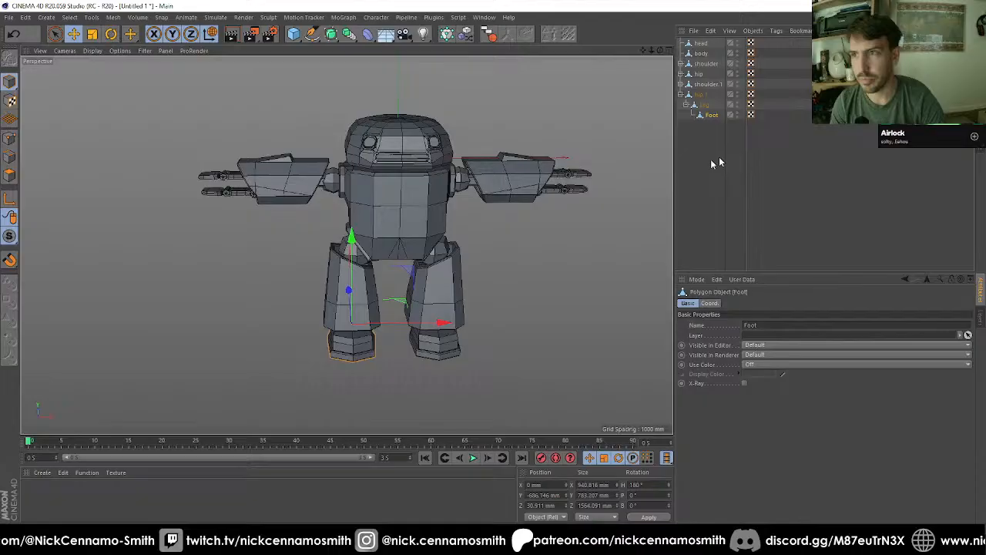
Step: Expand the duplicated arm's hierarchy down to the fingers and, with Enable Axis on, set the duplicated shoulder's heading to 0°
click(702, 94)
click(681, 85)
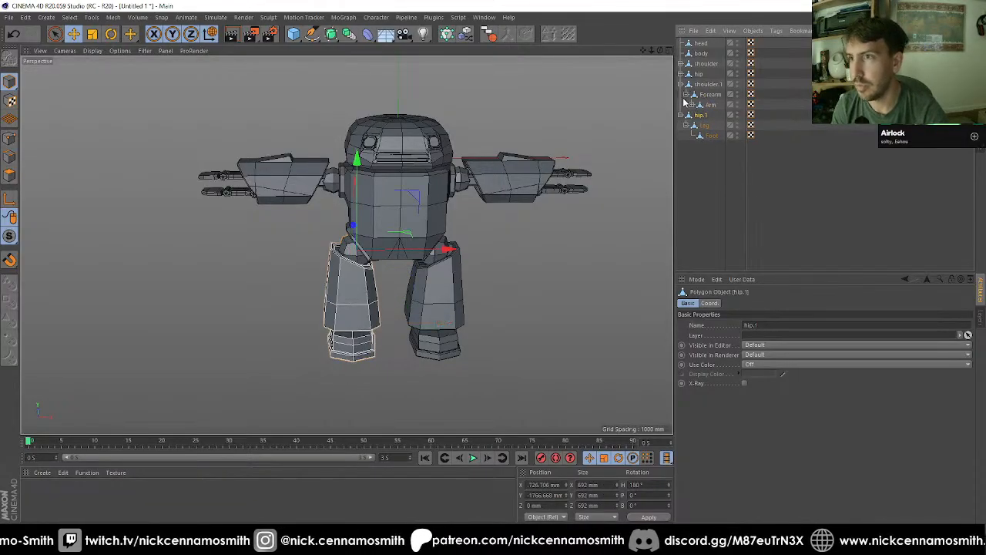
click(692, 104)
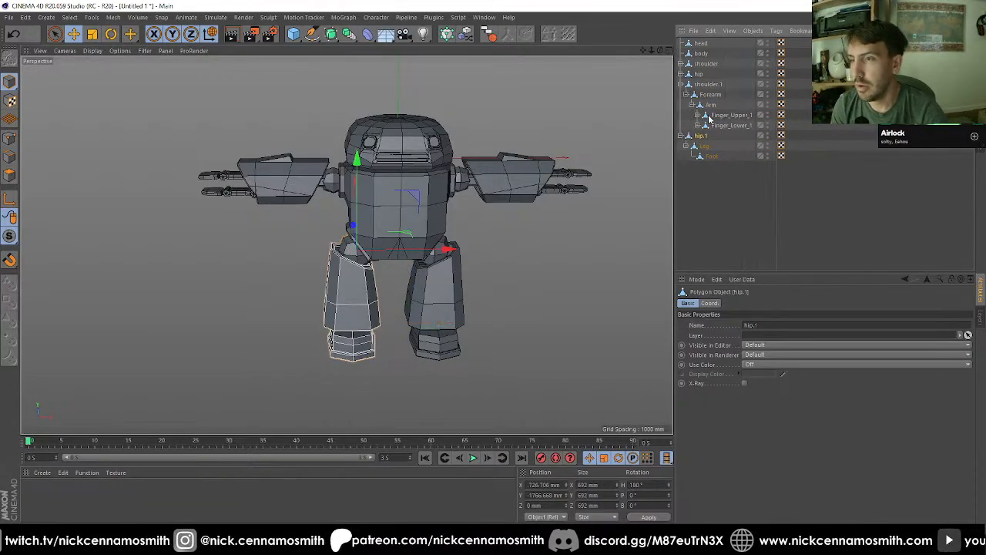
click(698, 115)
click(698, 136)
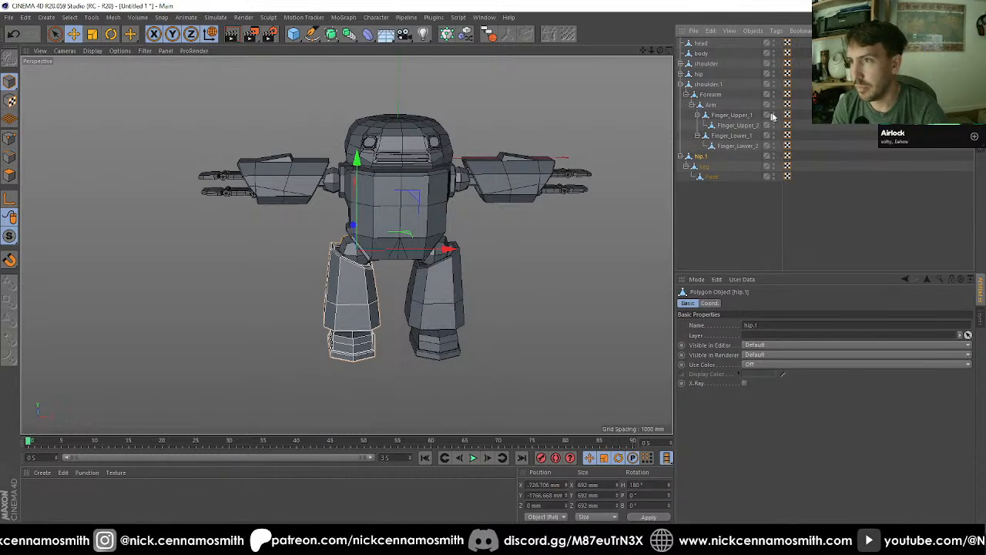
click(706, 85)
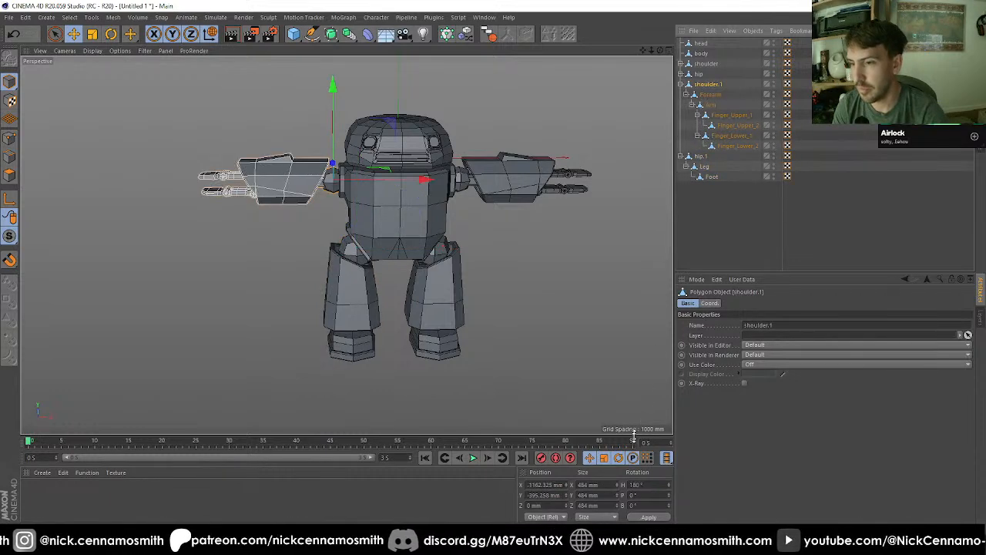
key(l)
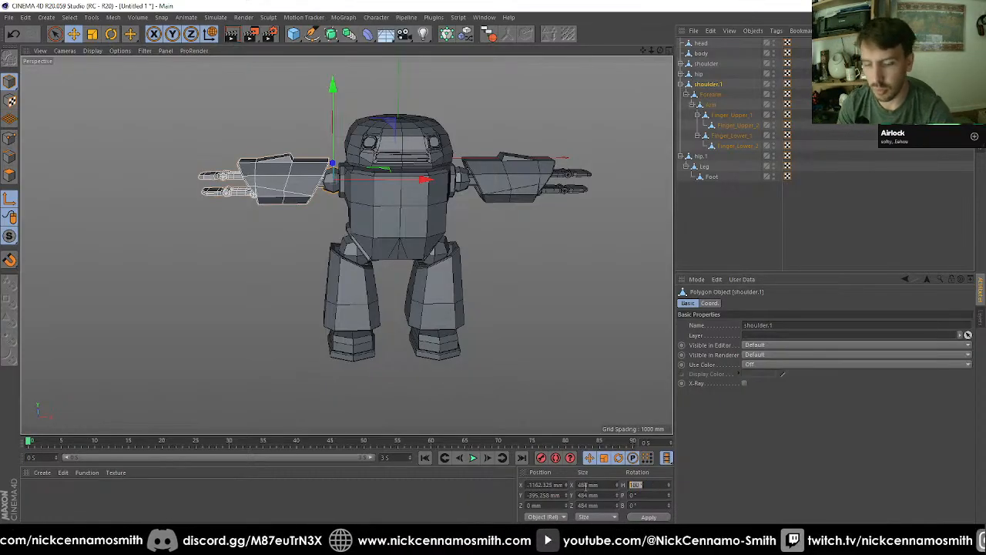
Step: Show the coordinate properties and select the duplicated shoulder's forearm, arm and all finger objects together
click(710, 94)
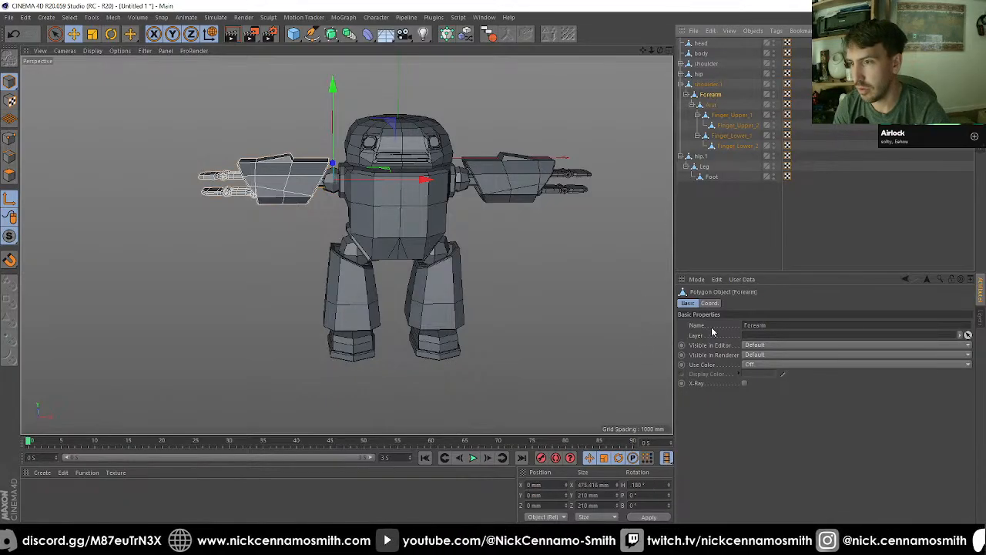
click(709, 303)
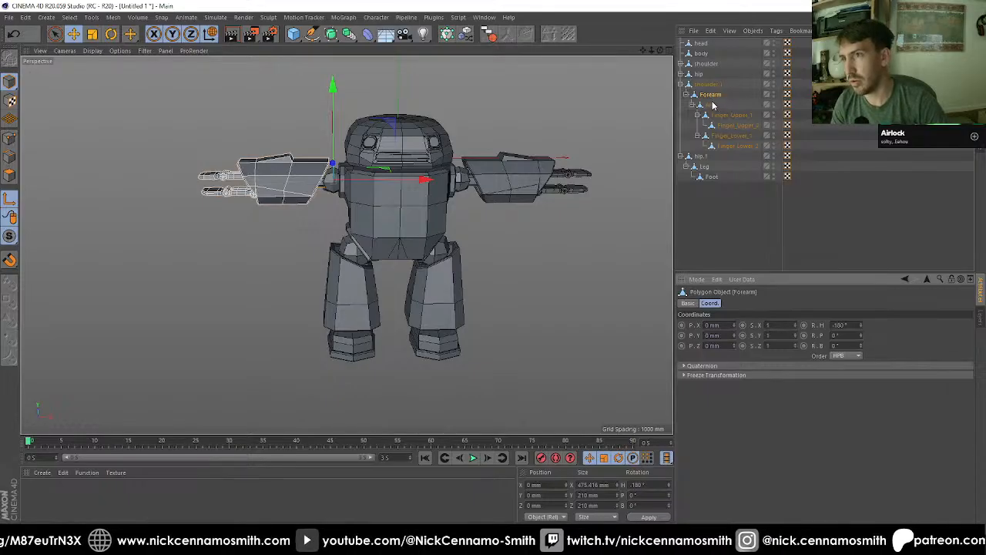
shift+click(736, 148)
Step: Try a relative heading of 0° on all the selected arm parts, then on the forearm alone
click(834, 325)
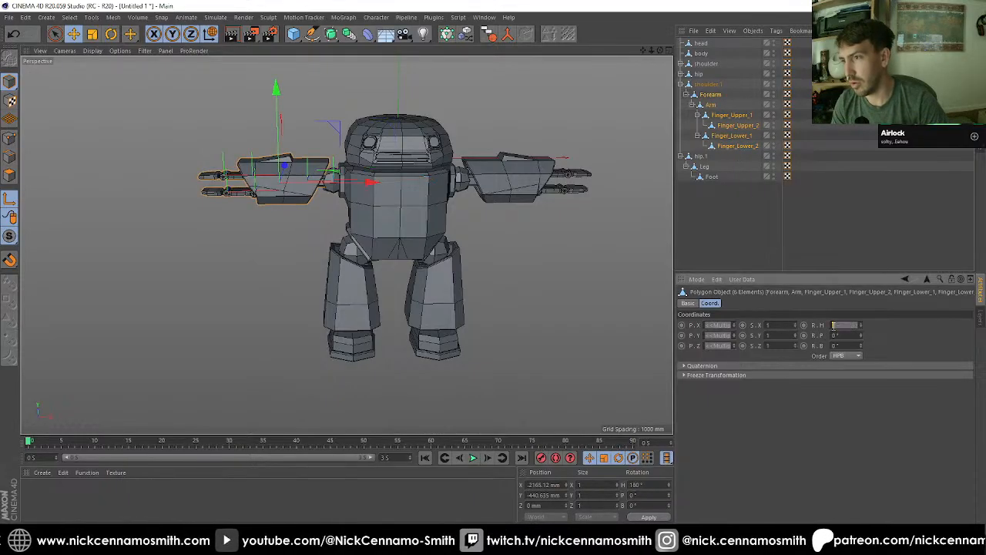
text(0)
key(Return)
key(ctrl+z)
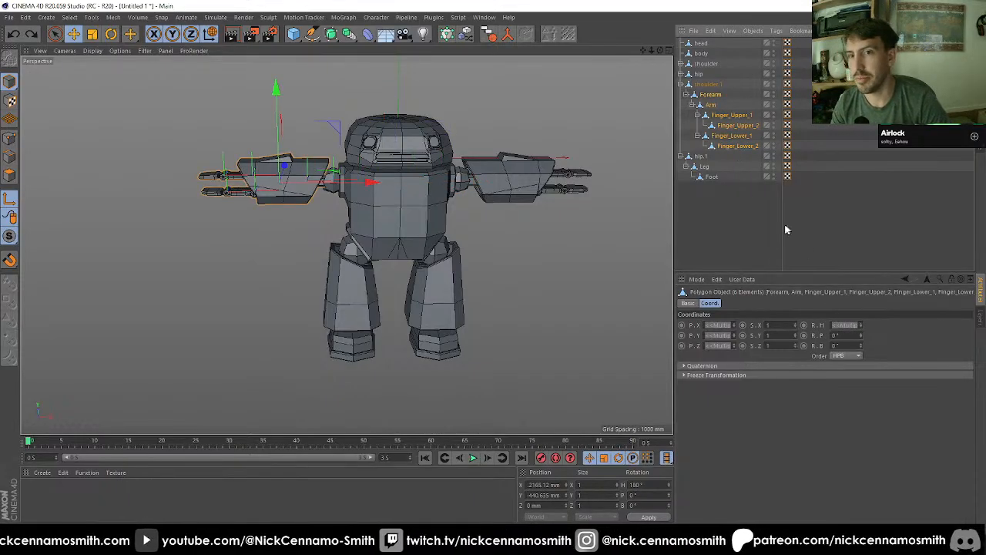
click(710, 96)
click(844, 324)
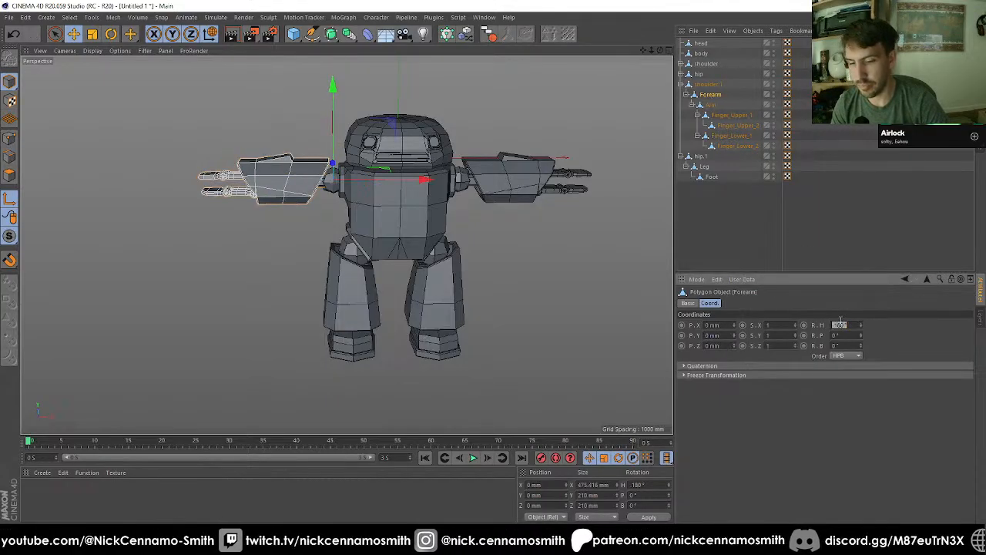
text(0)
key(Return)
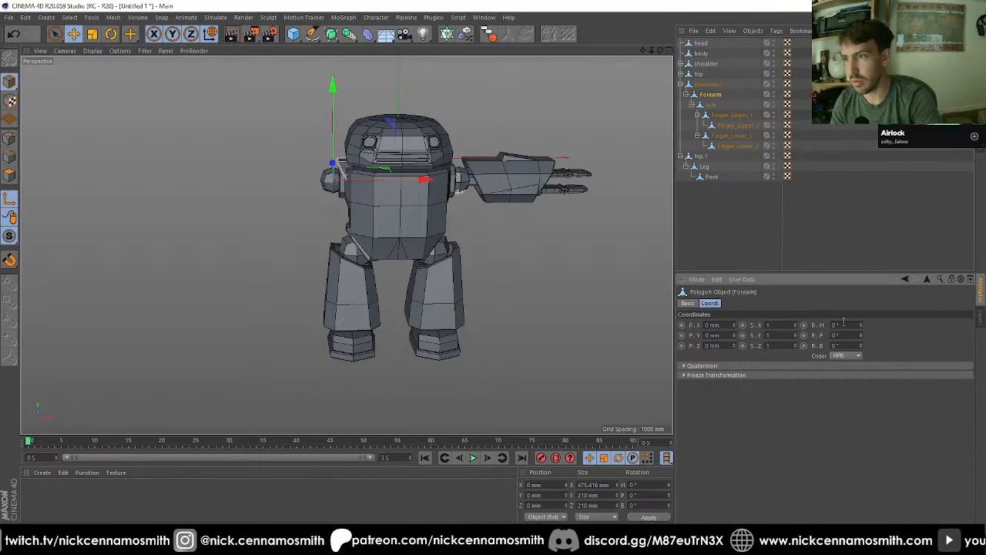
key(ctrl+z)
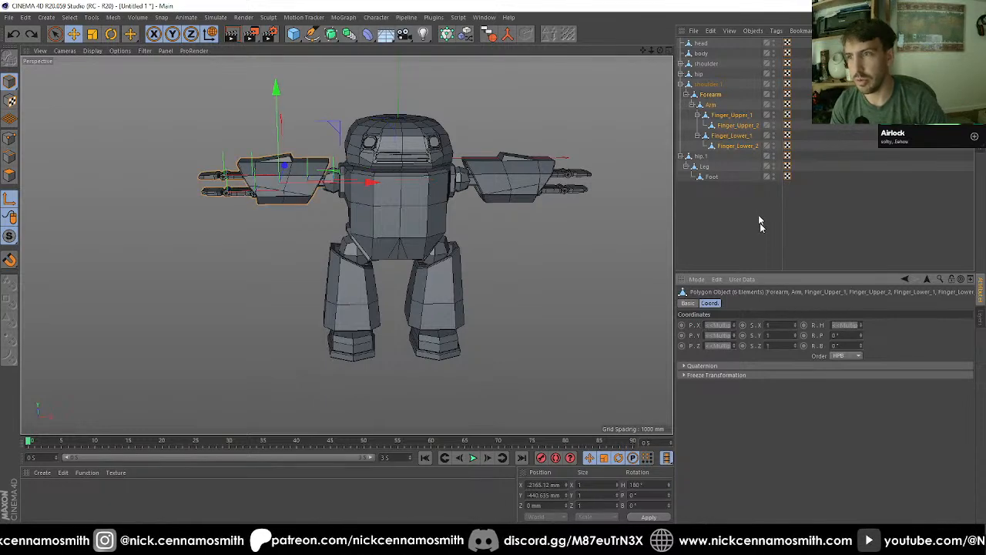
Step: Set the world heading of the duplicated forearm, arm and finger axes to 0° together
double_click(645, 485)
text(0)
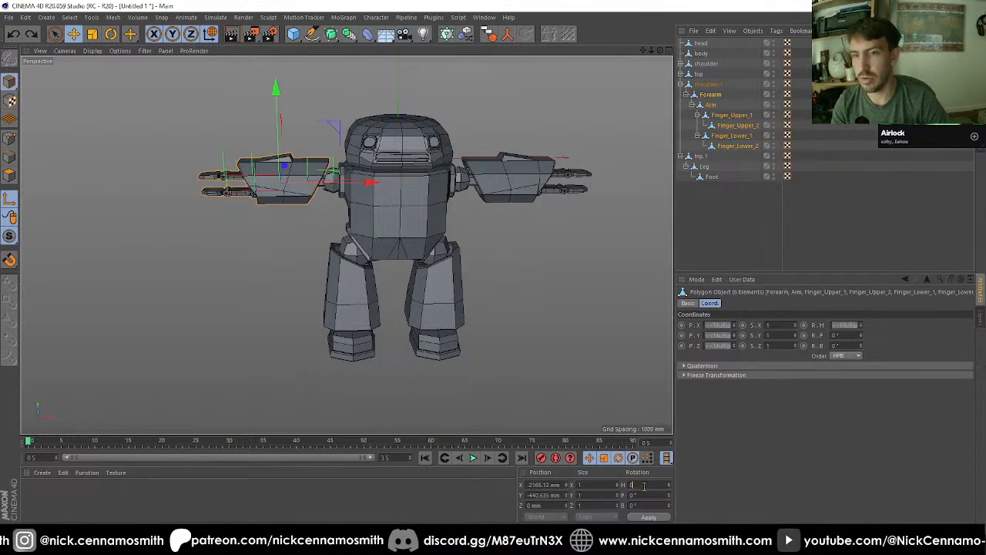
key(Return)
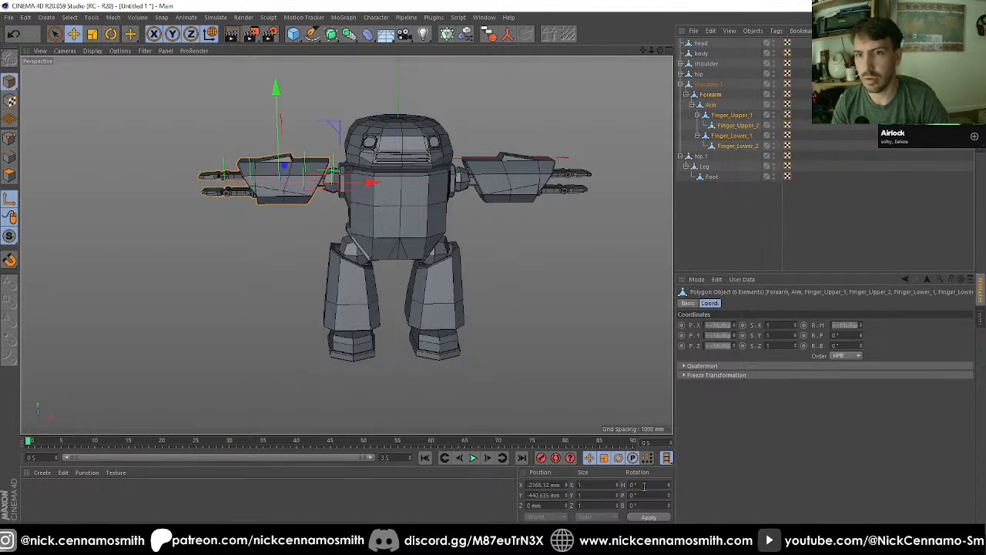
Step: Set the duplicated forearm's own heading rotation to 0°
click(713, 94)
click(713, 106)
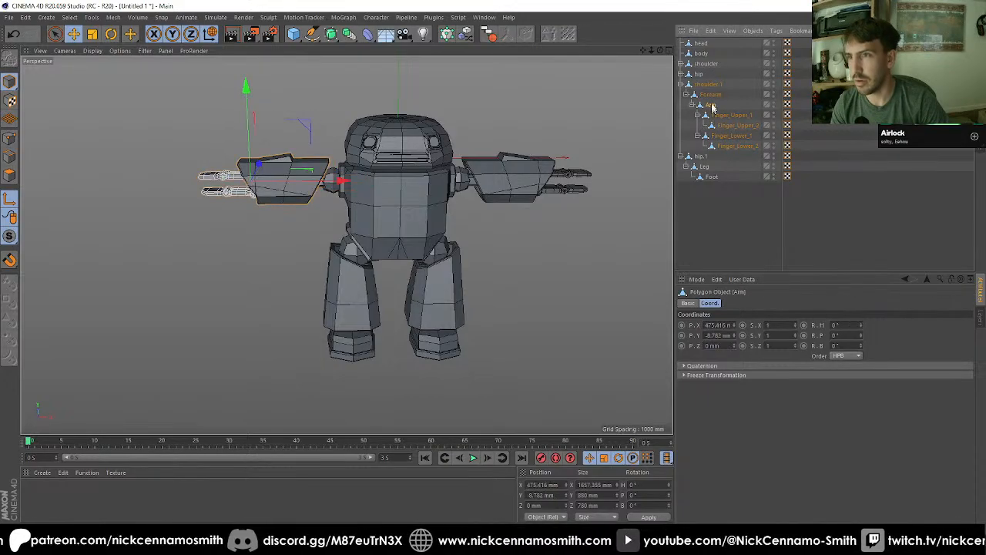
click(712, 95)
double_click(648, 484)
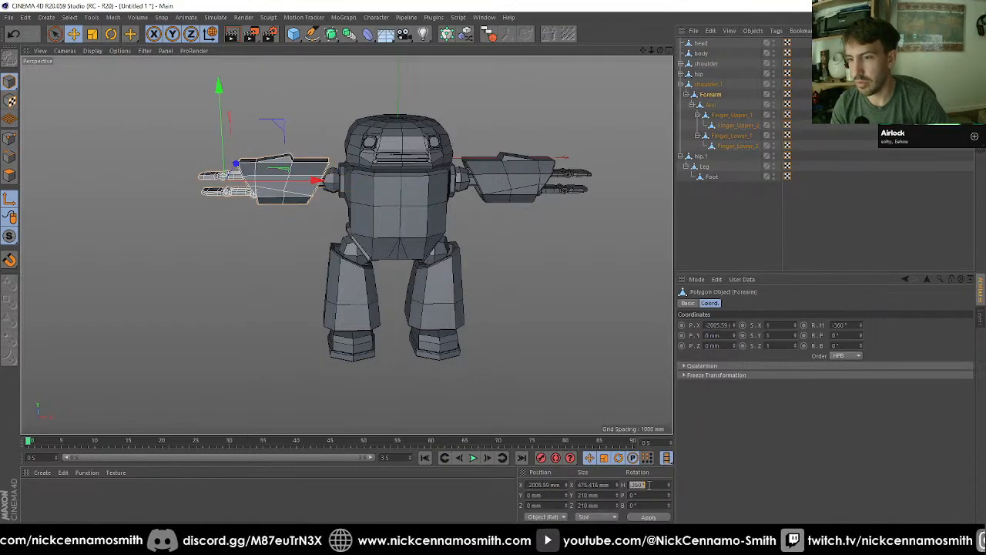
text(0)
key(Return)
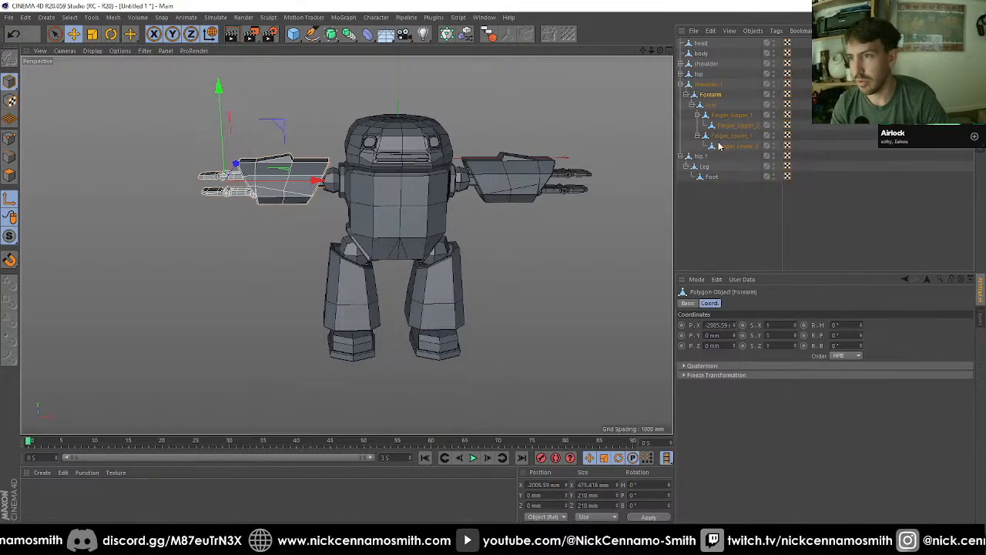
Step: Check the rotation values of the duplicated arm and each of its finger objects
click(713, 106)
click(720, 107)
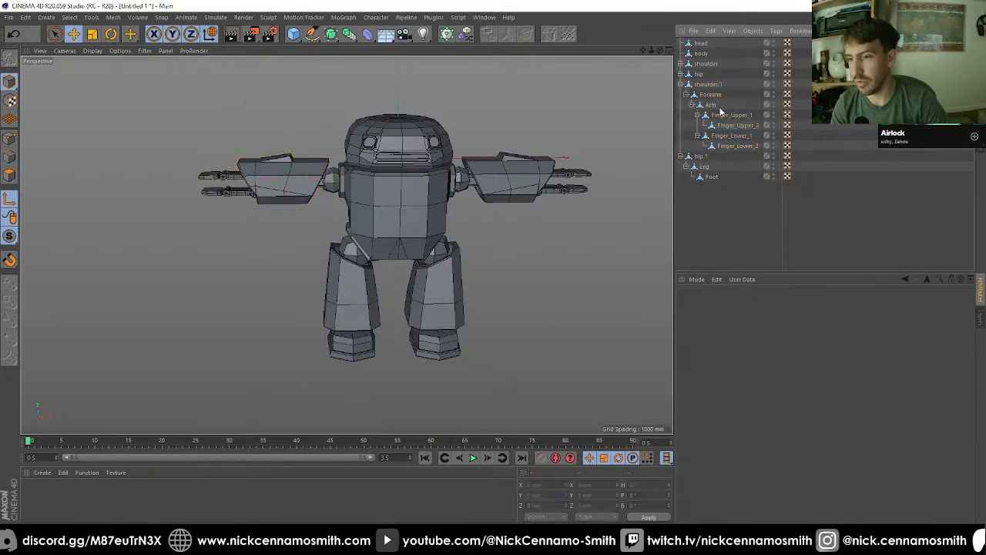
click(719, 115)
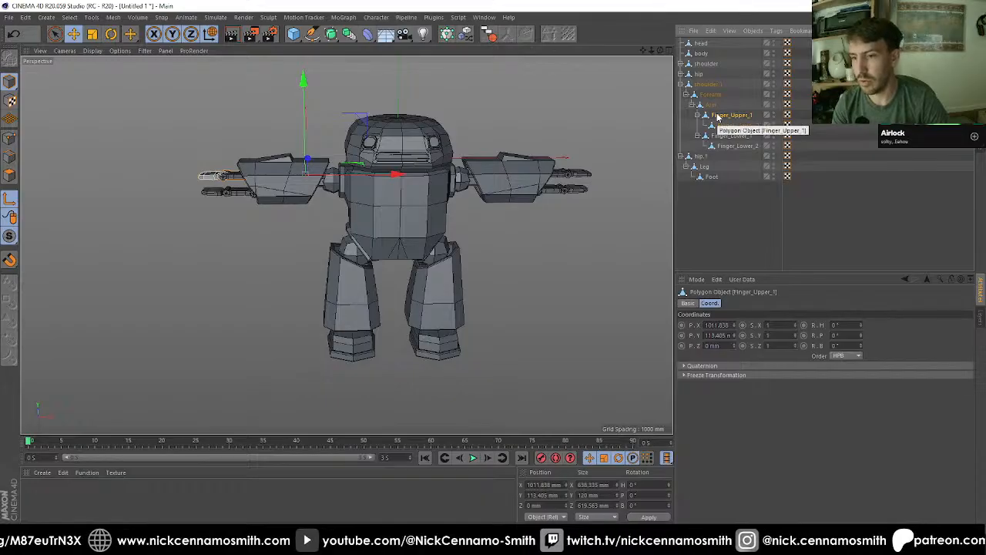
key(Down)
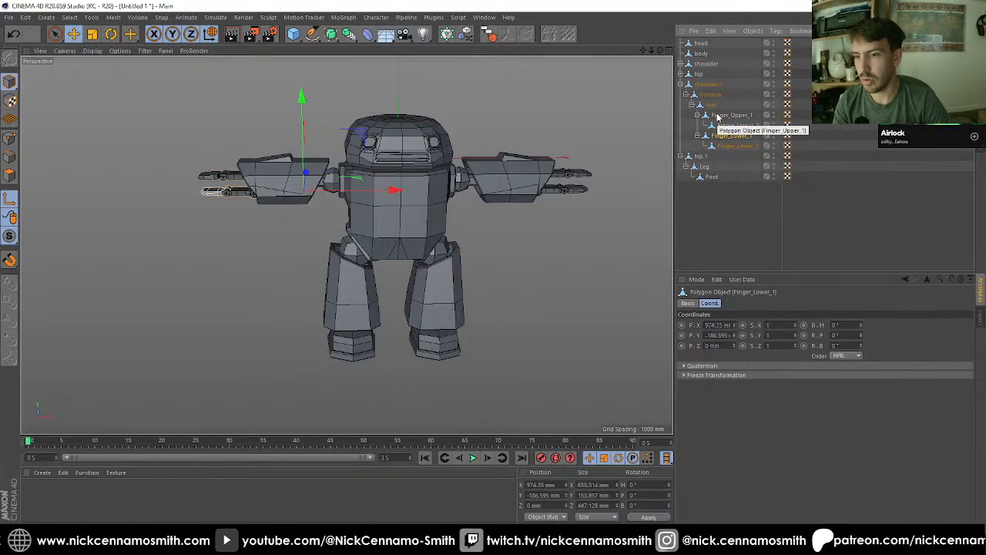
key(Down)
key(Down)
key(Down)
key(Up)
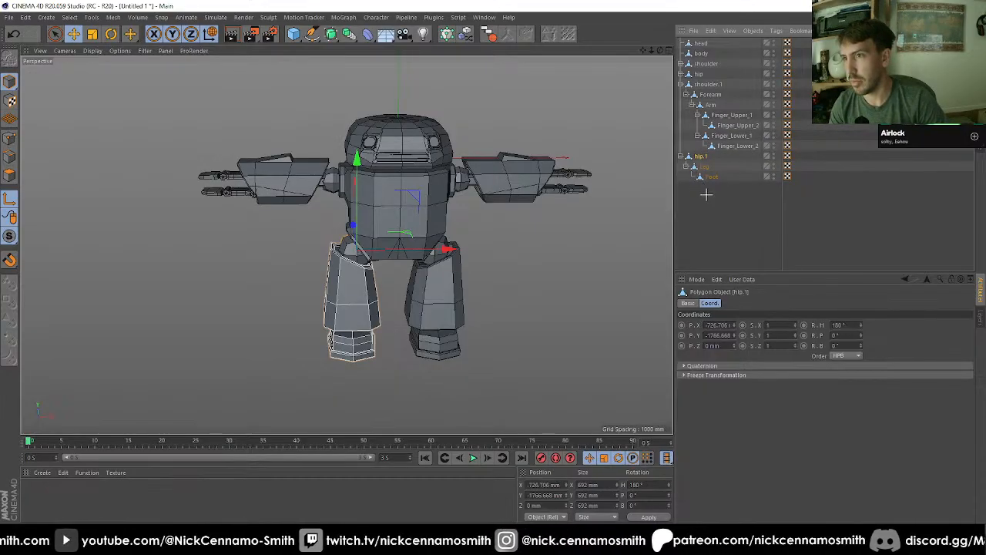
Step: Set the axis heading of the duplicated hip, leg and foot to 0°, correcting the leg individually and checking the foot
drag(706, 194, 698, 158)
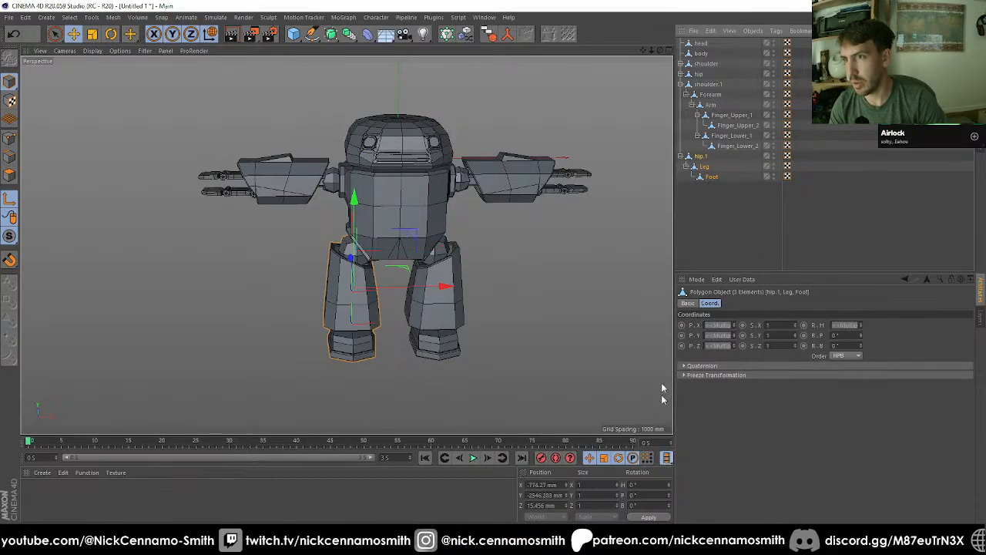
click(699, 156)
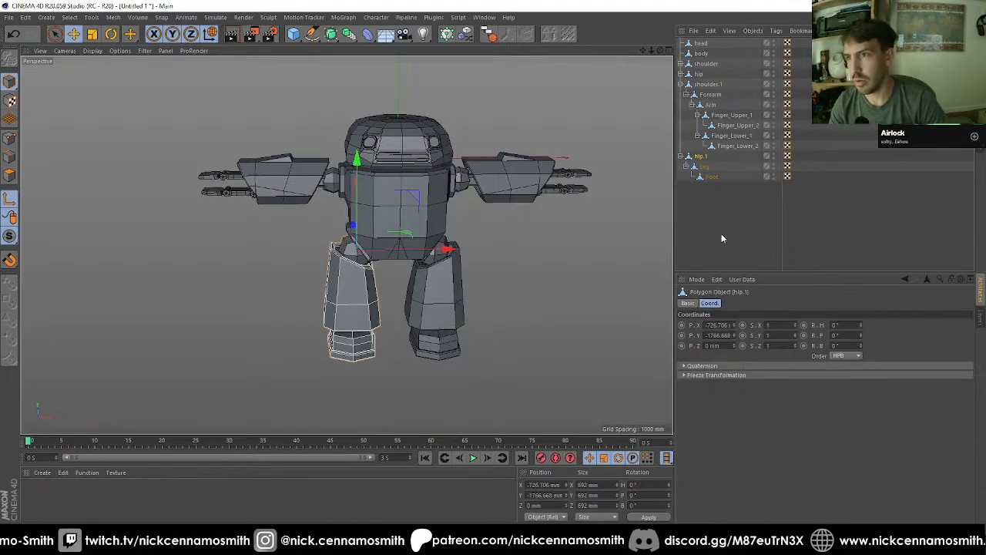
drag(701, 166, 699, 165)
click(699, 168)
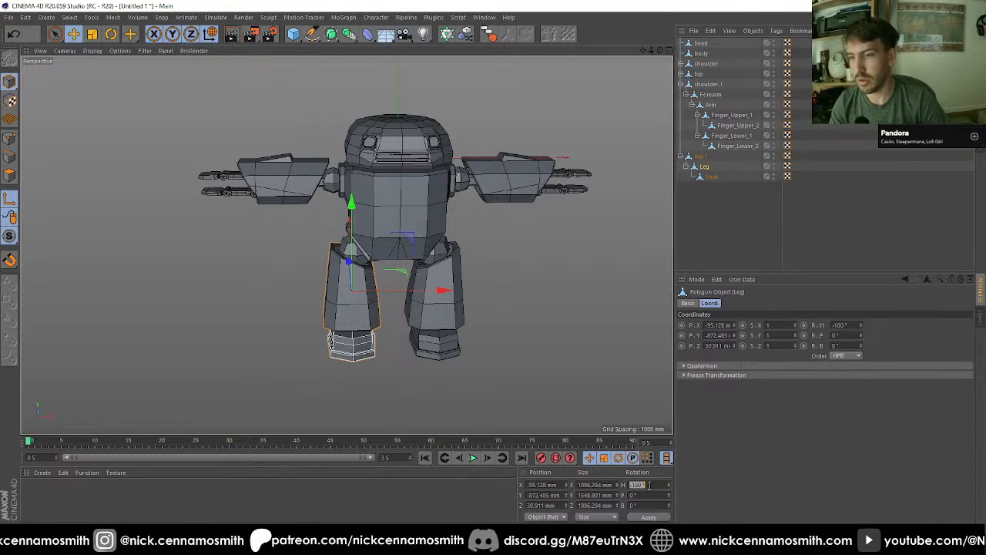
text(0)
key(Return)
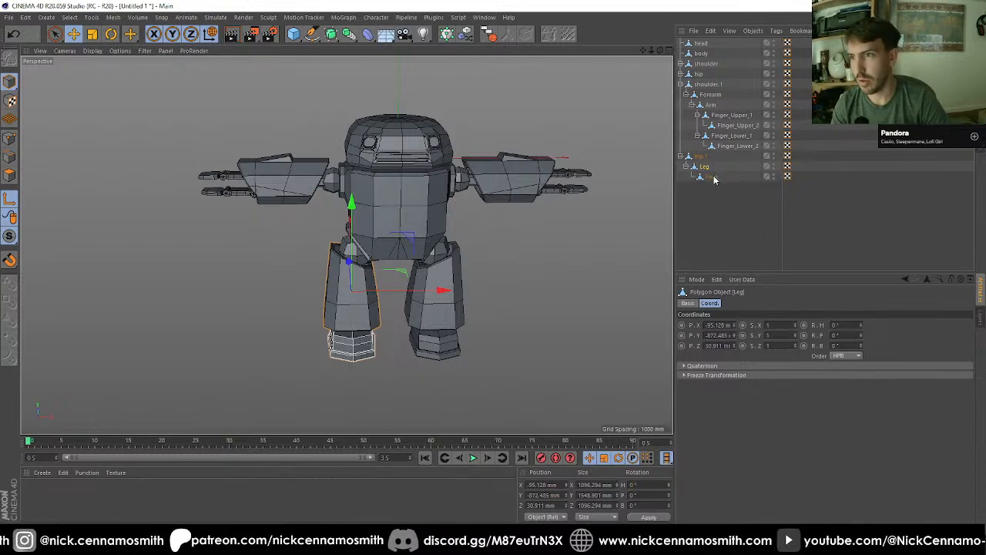
click(713, 177)
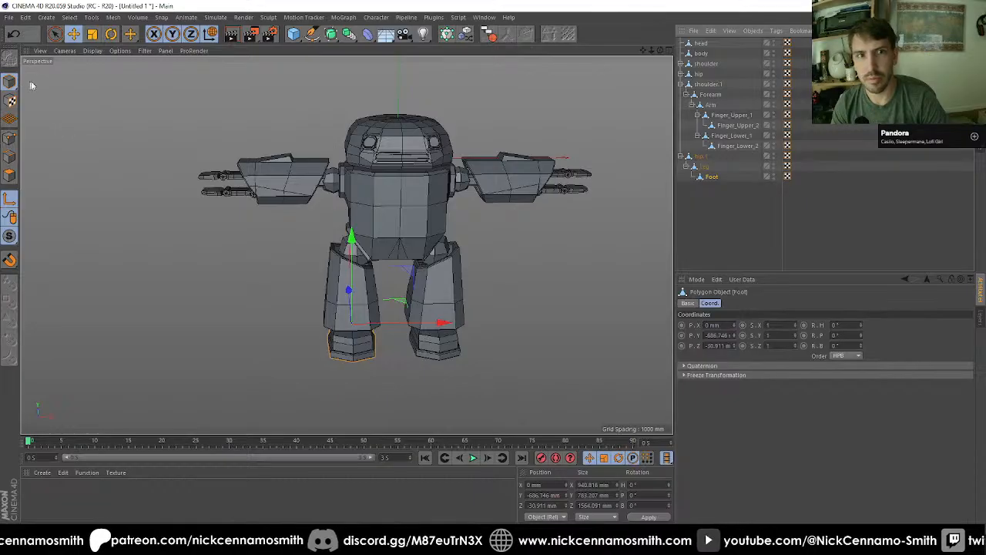
Step: Collapse the duplicated arm and leg hierarchies, and parent the head, both shoulders and both hips under the body object
alt+drag(213, 236, 385, 221)
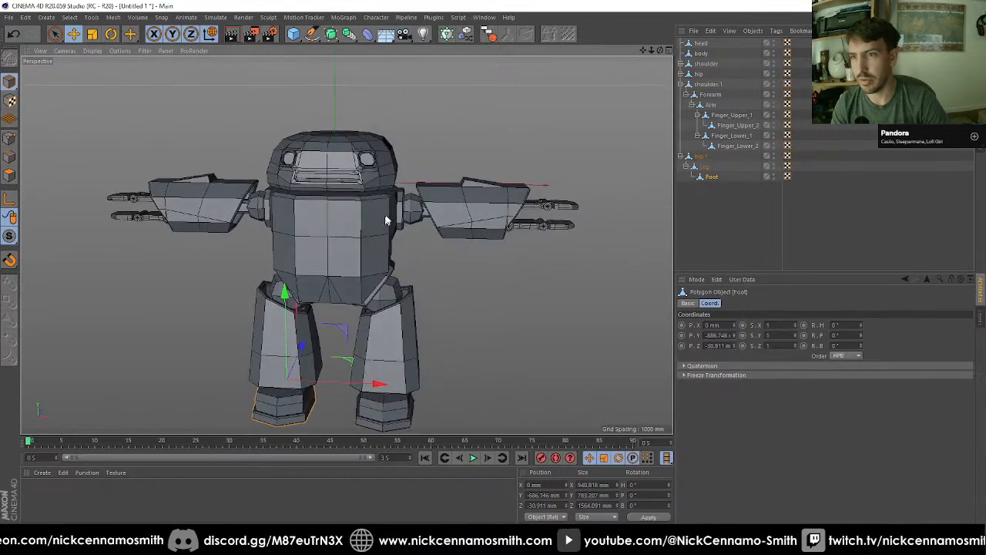
click(697, 136)
click(698, 115)
click(692, 105)
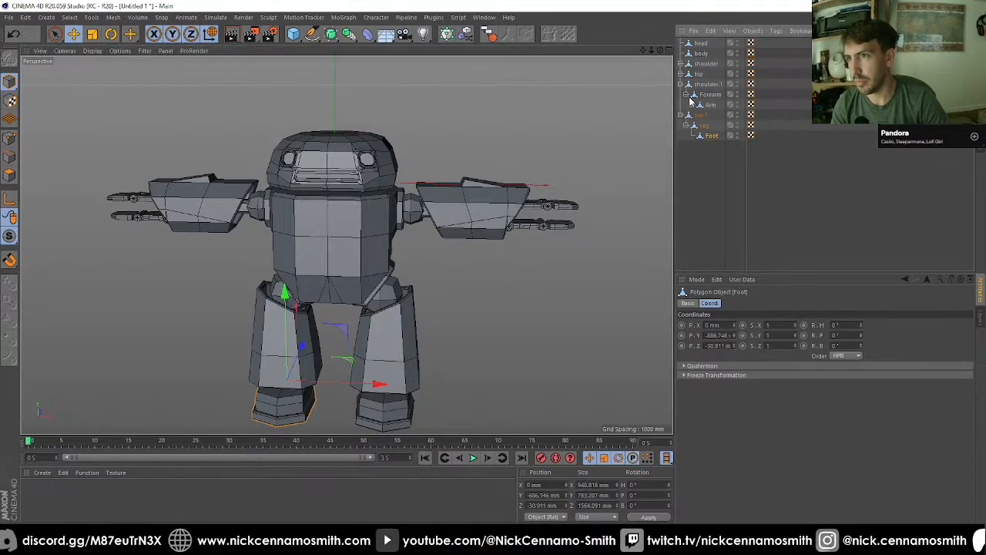
click(684, 94)
click(680, 84)
click(681, 94)
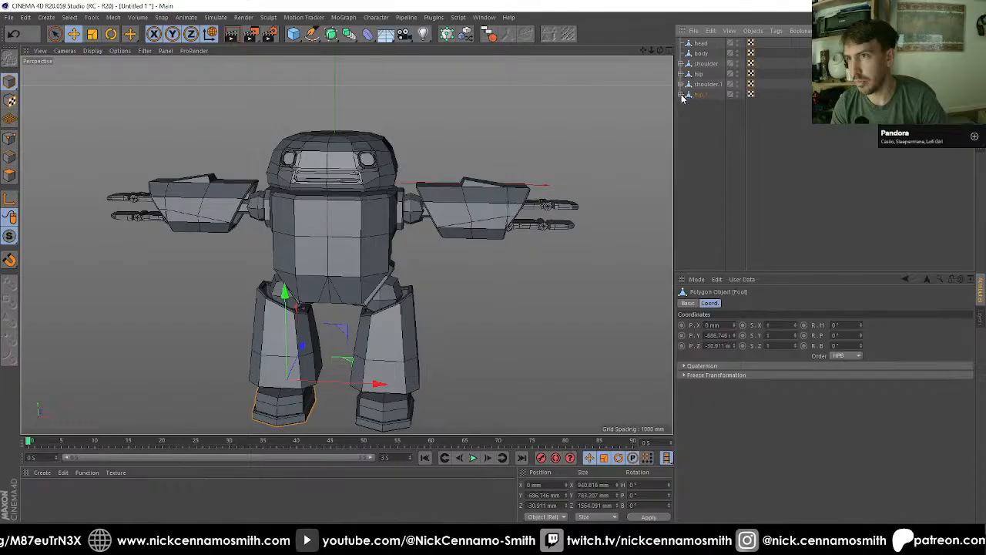
drag(699, 115, 704, 56)
click(413, 153)
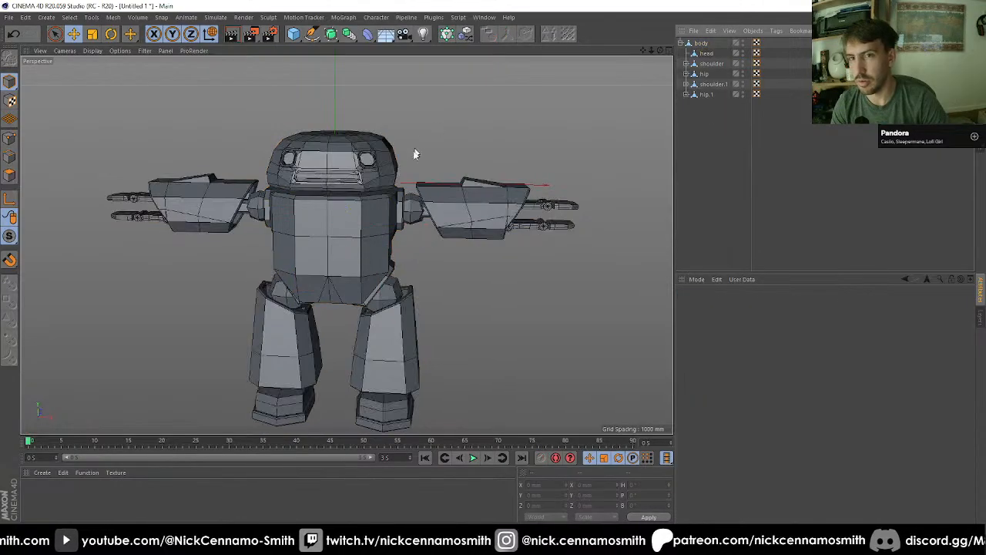
Step: Examine the assembled robot's torso, shoulder joints and hips from several angles
alt+drag(413, 152, 473, 204)
scroll(445, 183, down, 3)
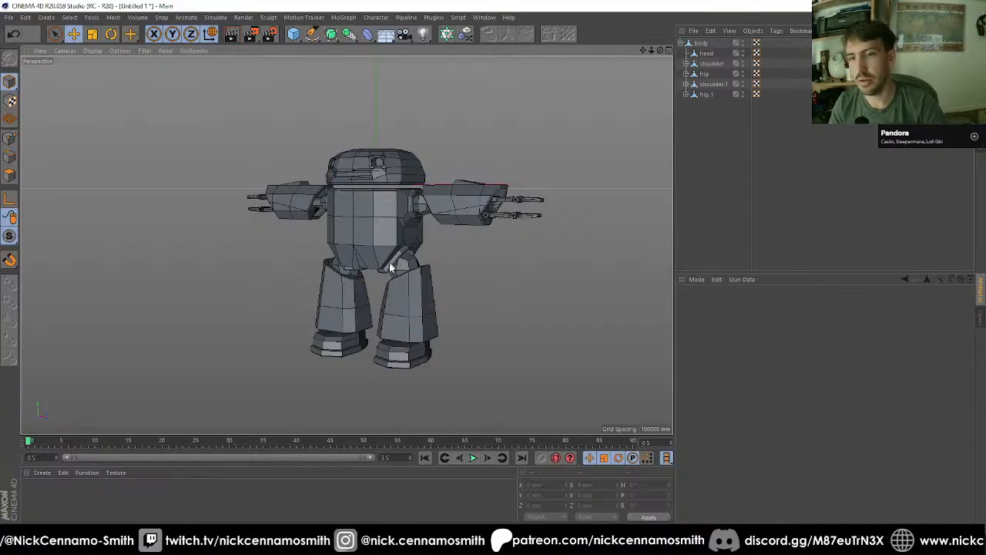
scroll(380, 290, up, 2)
alt+drag(380, 290, 389, 330)
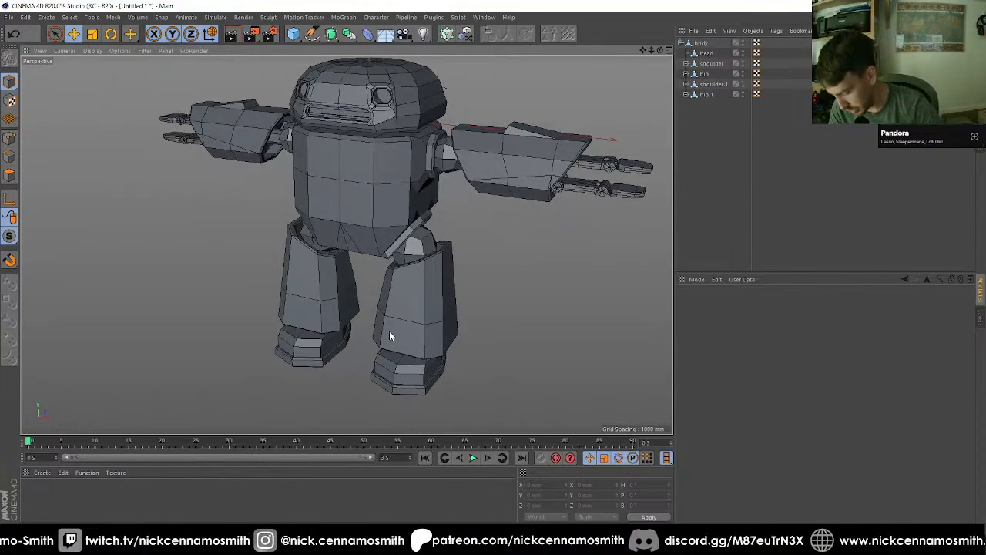
scroll(383, 215, up, 2)
alt+middle_drag(382, 215, 415, 246)
alt+drag(415, 246, 383, 203)
scroll(383, 204, up, 2)
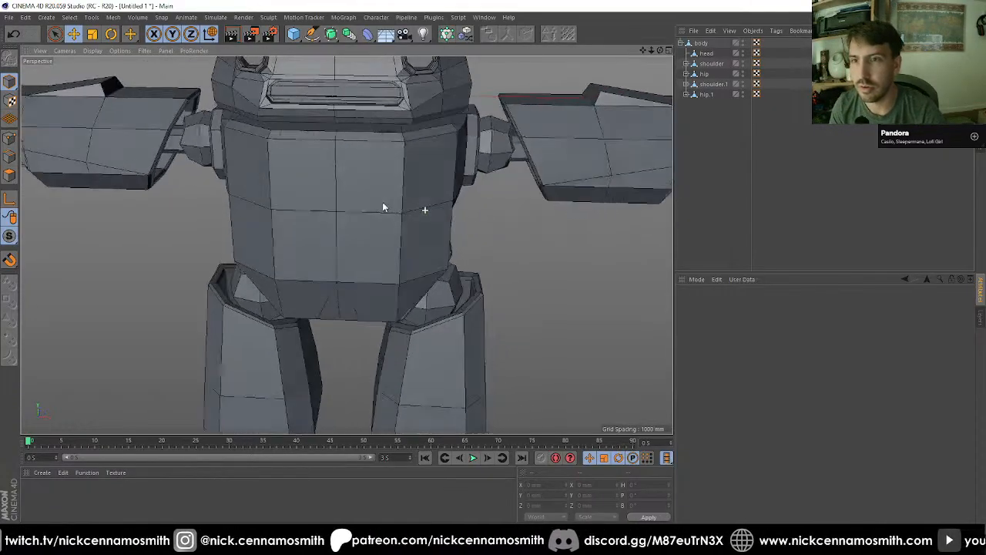
alt+middle_drag(383, 204, 406, 230)
alt+drag(406, 230, 388, 218)
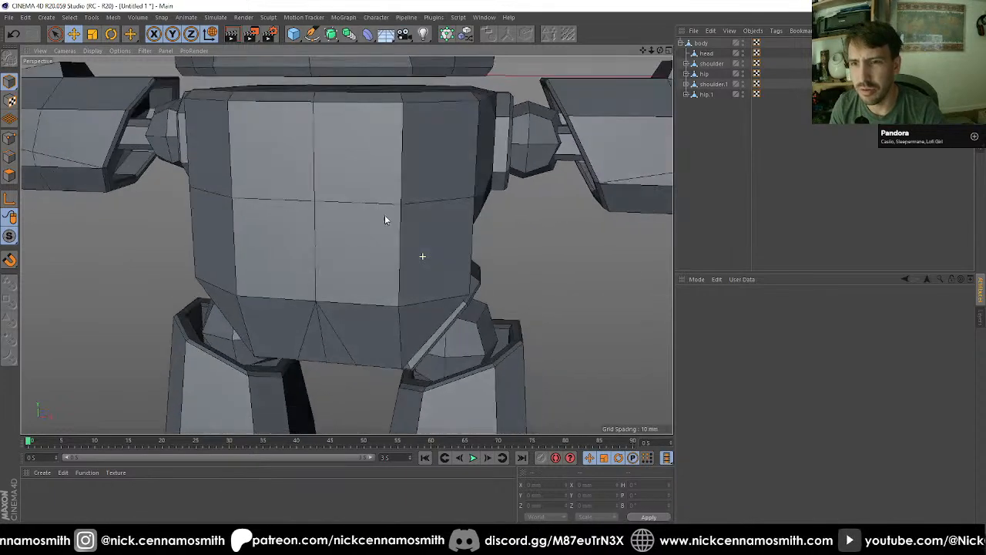
Step: Select the body's front centre polygons with Live Selection, and clear the selection again
click(700, 44)
click(11, 176)
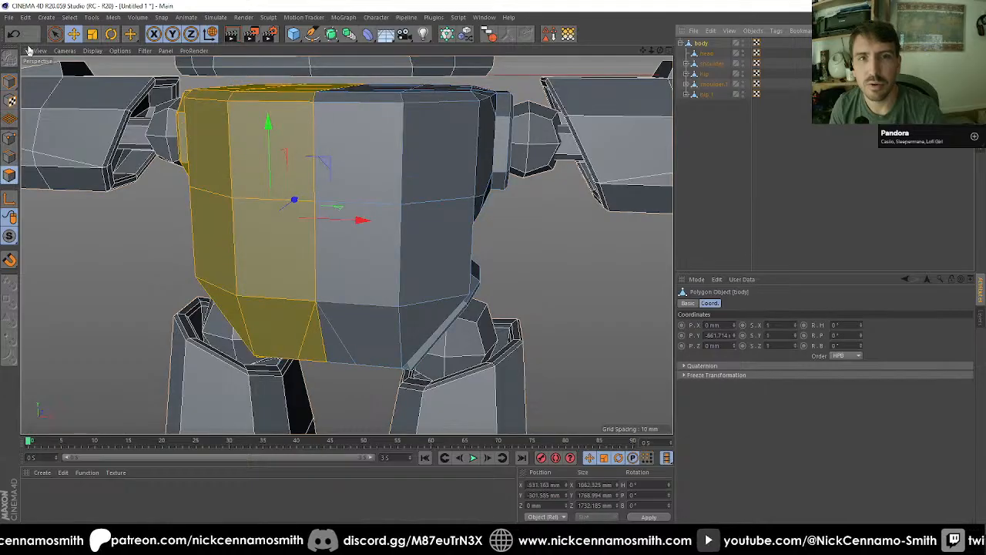
click(56, 35)
alt+drag(477, 209, 416, 218)
scroll(416, 218, up, 1)
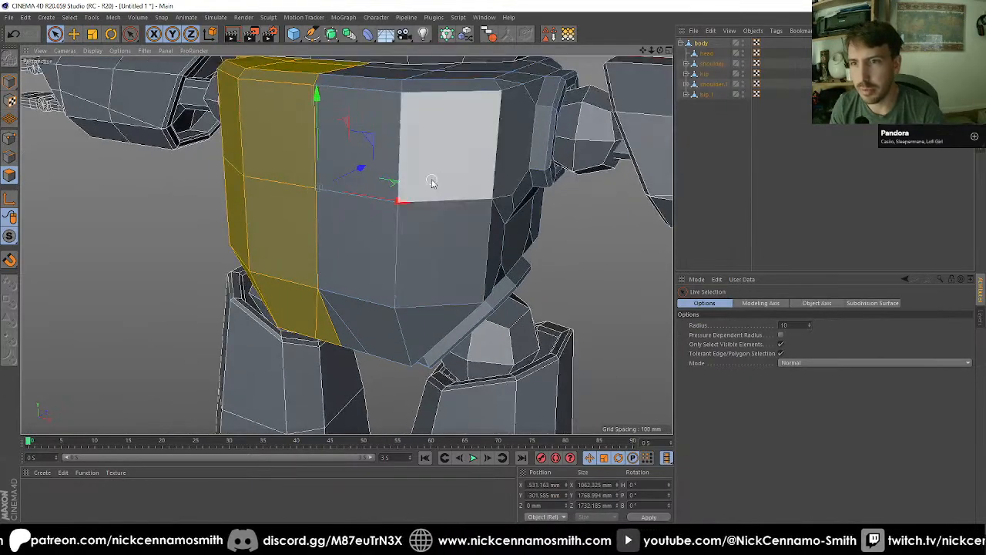
mouse_move(433, 180)
mouse_down()
mouse_move(329, 231)
mouse_move(257, 231)
mouse_move(307, 278)
mouse_move(275, 224)
mouse_move(317, 219)
mouse_move(420, 245)
mouse_move(376, 221)
mouse_move(396, 245)
mouse_move(400, 236)
mouse_move(385, 266)
mouse_move(424, 303)
mouse_up()
scroll(401, 207, down, 4)
scroll(316, 221, down, 5)
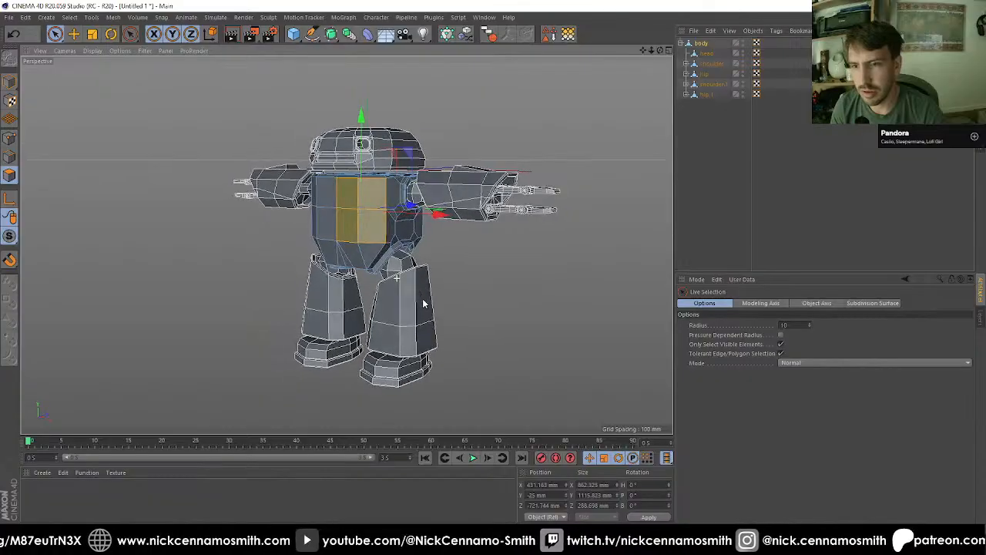
click(440, 273)
scroll(395, 250, up, 1)
click(726, 187)
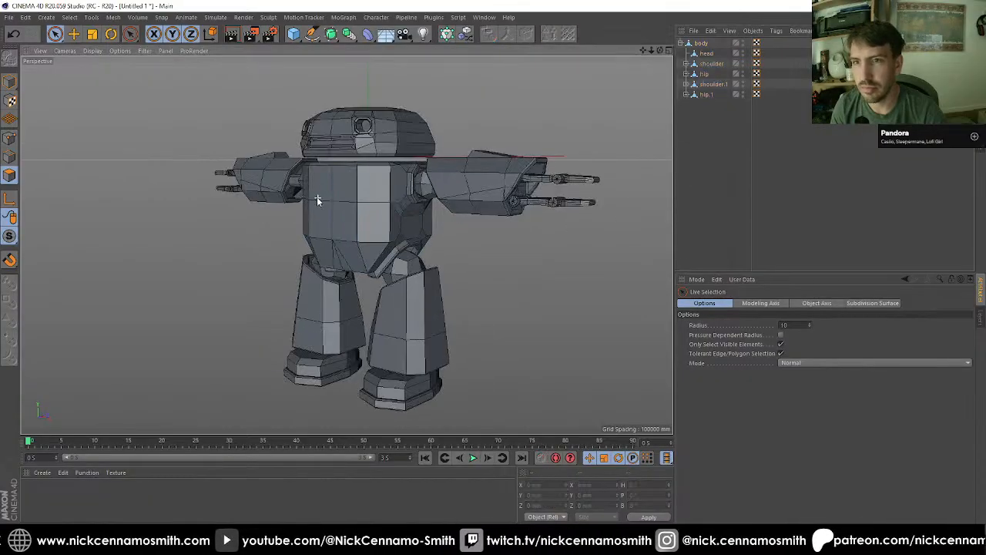
alt+drag(316, 197, 403, 65)
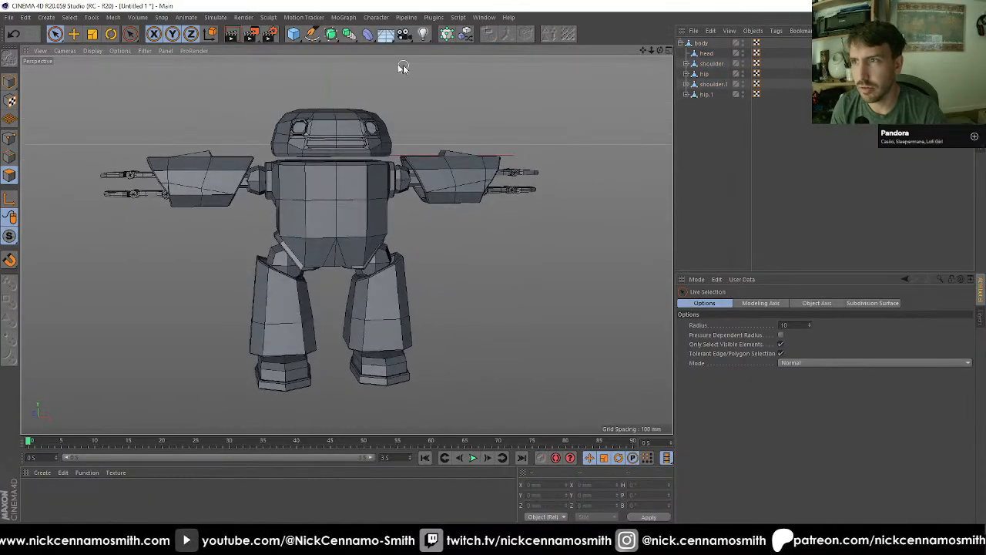
Step: Select the body as a whole object in the right view for moving, and turn on the grid display there
click(701, 44)
key(F3)
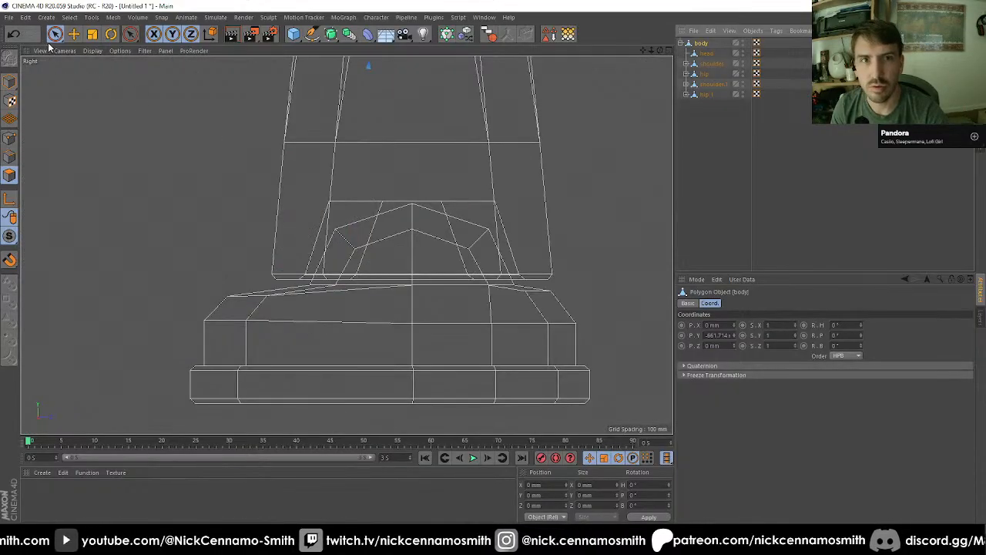
scroll(323, 183, down, 3)
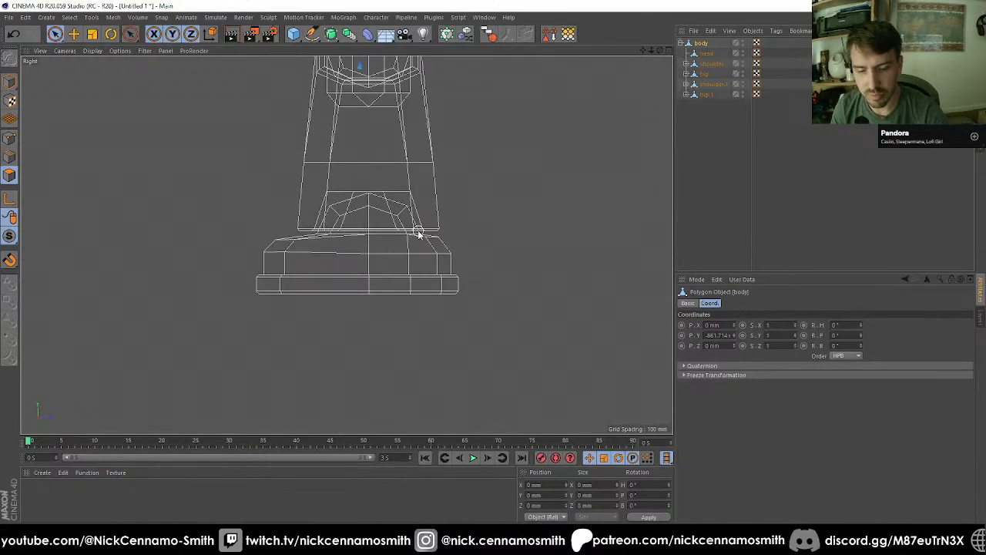
key(e)
scroll(409, 242, down, 5)
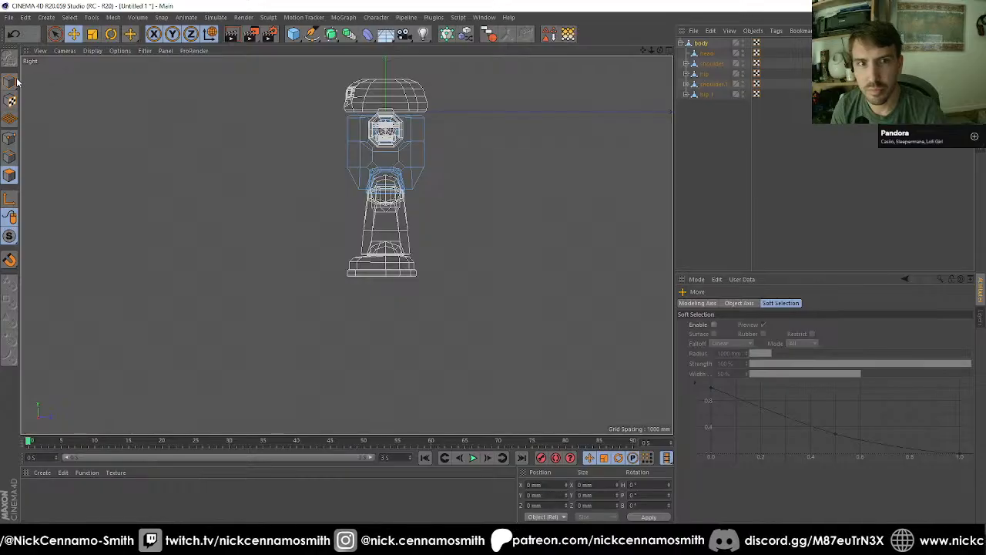
click(144, 50)
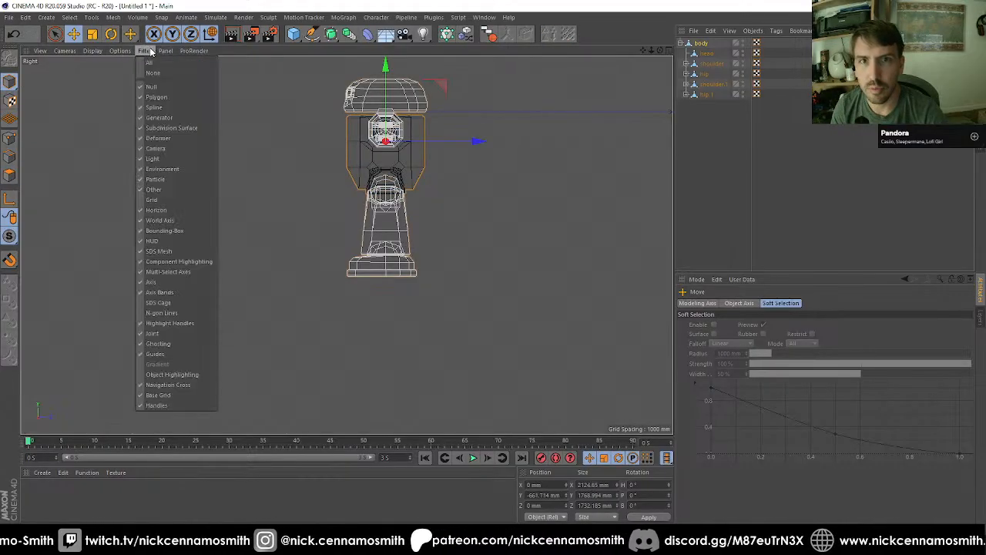
click(142, 54)
click(142, 53)
click(199, 198)
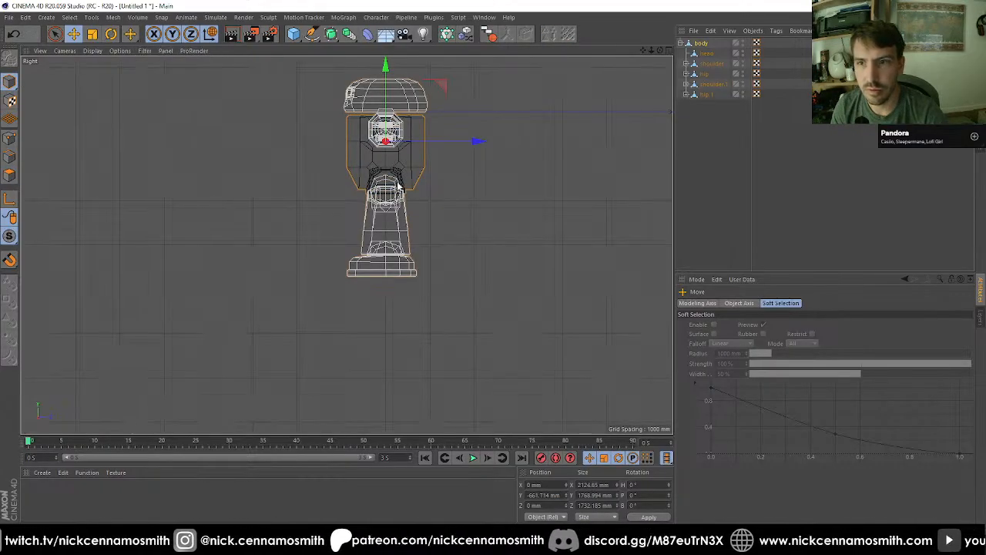
Step: Raise the body with its hierarchy to about Y 3038 mm so the feet stand on the ground line, and return to the perspective view
scroll(394, 162, down, 4)
scroll(403, 88, up, 3)
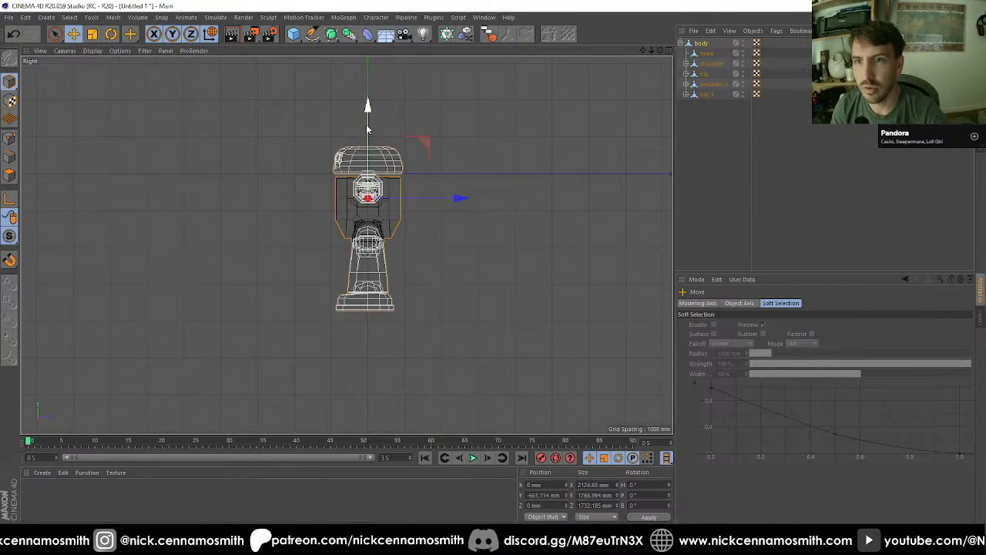
drag(367, 129, 367, 0)
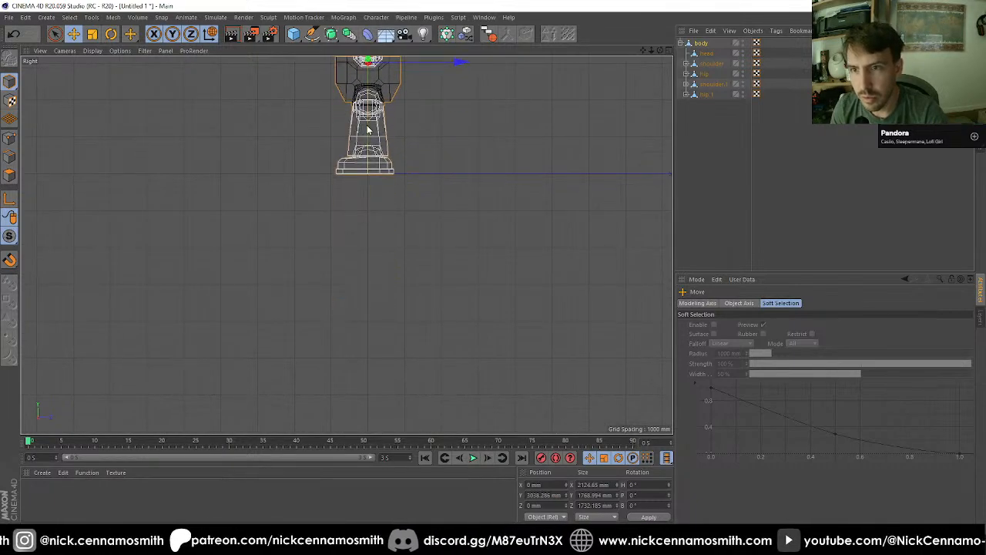
scroll(379, 188, up, 3)
scroll(393, 129, up, 6)
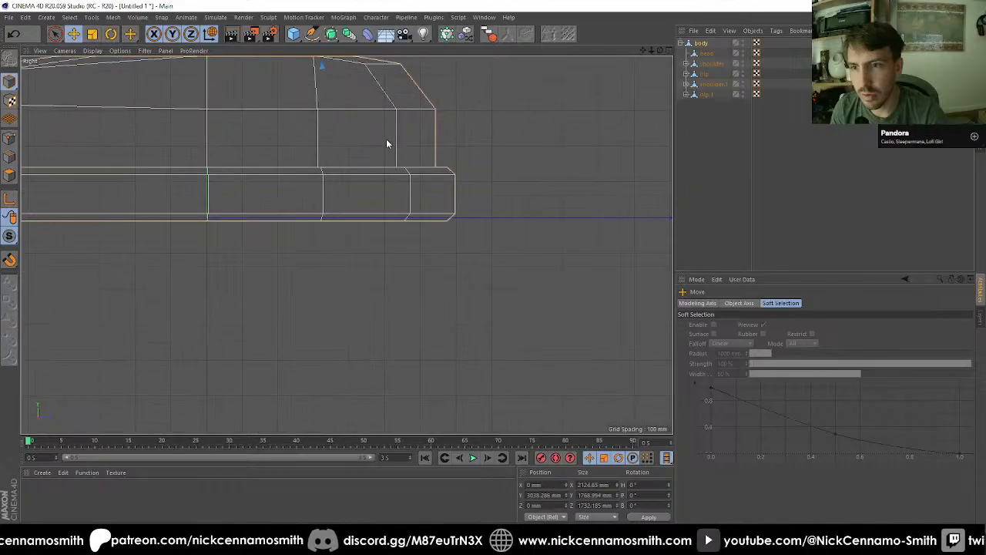
key(F1)
scroll(402, 233, down, 10)
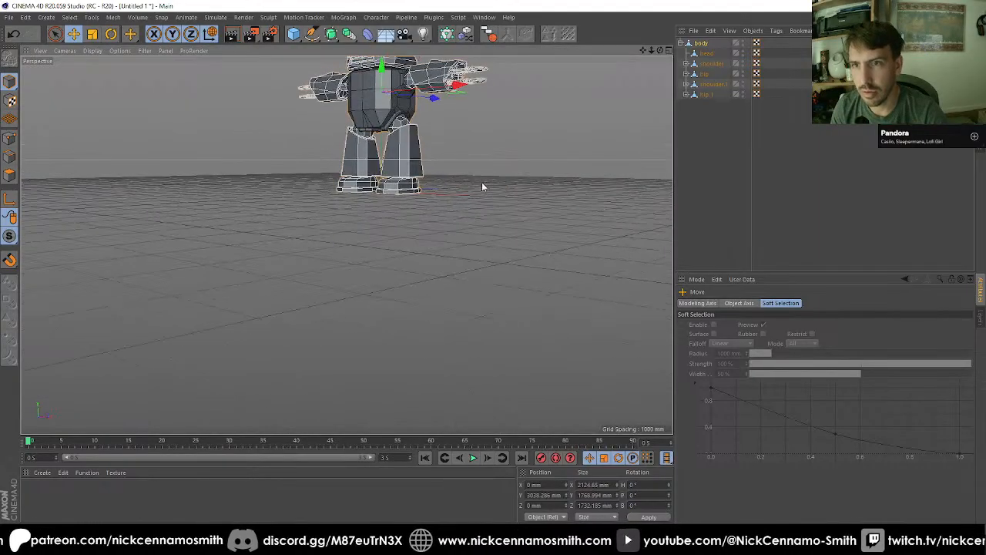
alt+drag(383, 287, 411, 266)
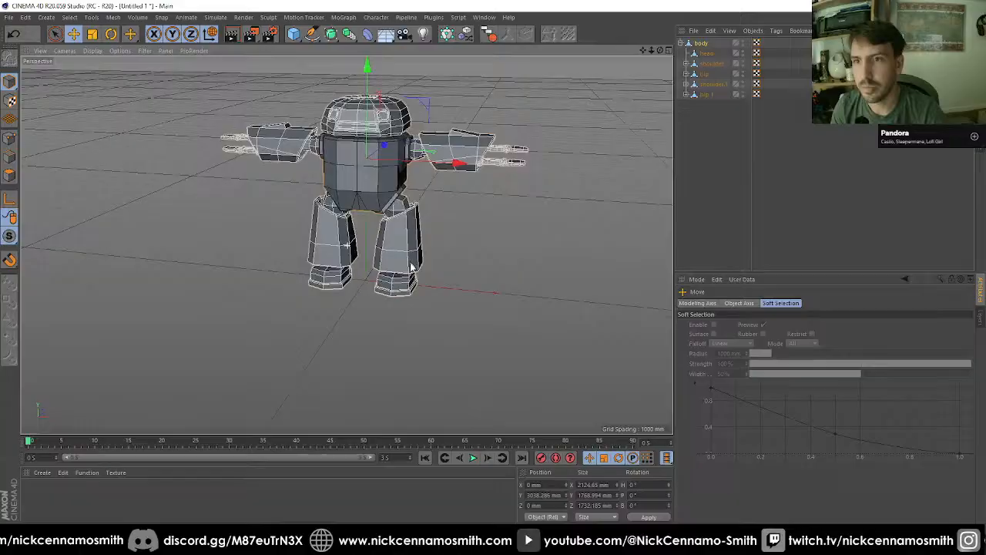
Step: Create a new material and disable its Color channel
double_click(46, 499)
double_click(33, 495)
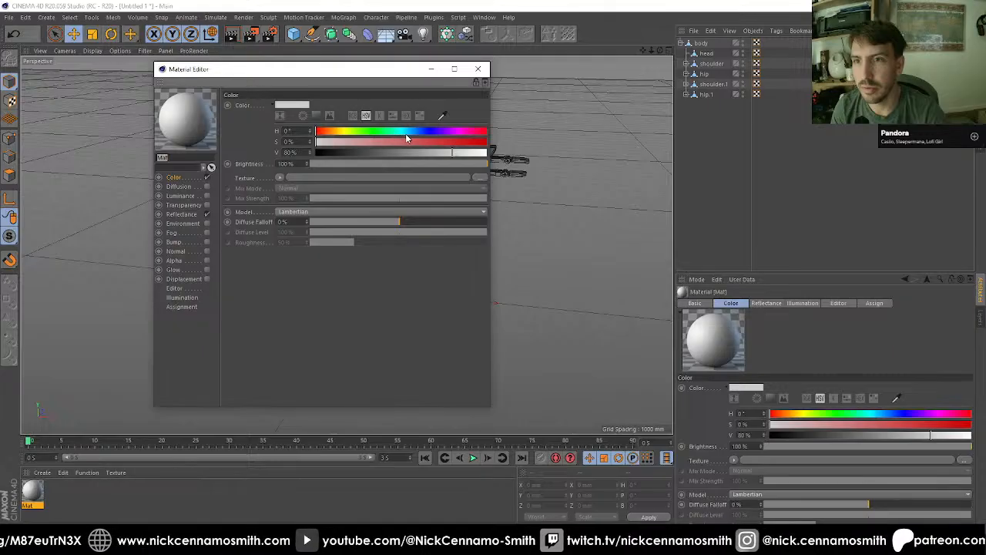
click(206, 177)
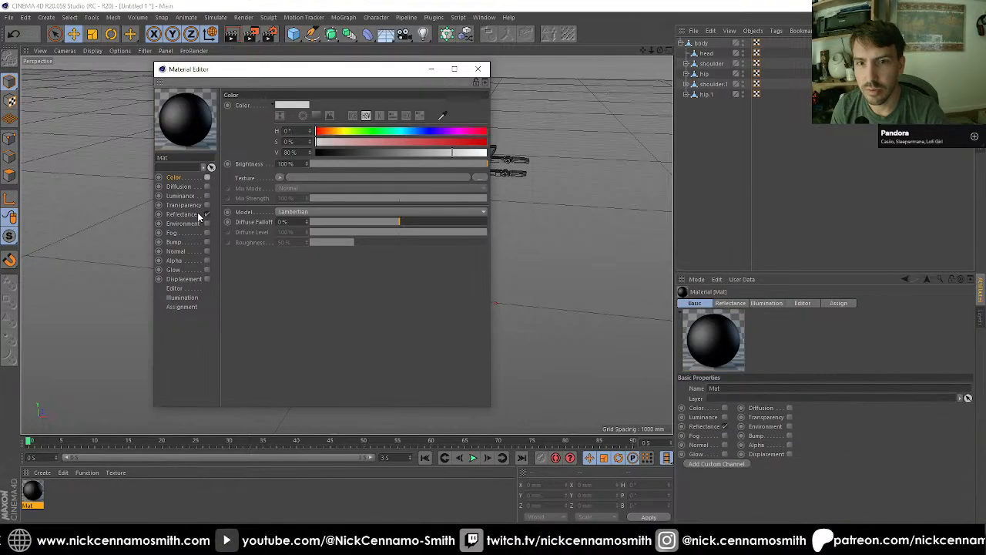
Step: Replace the material's default specular reflectance layer with a Lambertian (Diffuse) layer
click(197, 214)
click(269, 126)
click(235, 126)
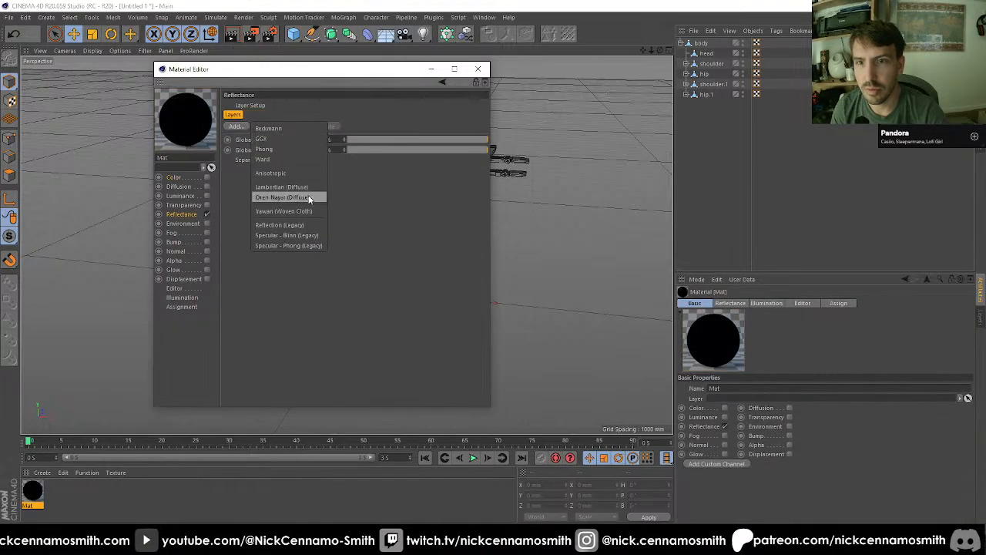
click(307, 185)
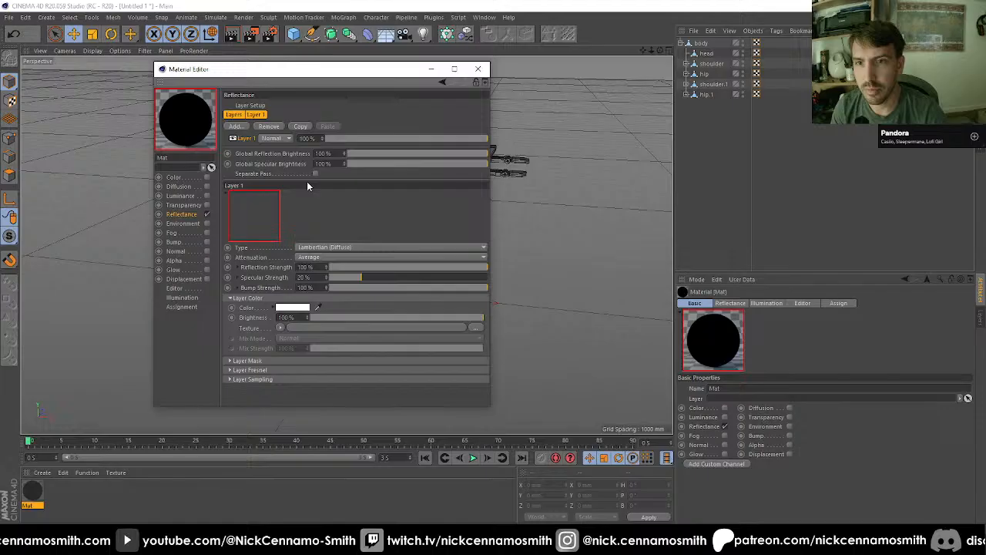
Step: Set the diffuse layer's color to a pale grey-blue with hue 207°, saturation 13% and value 84%
click(284, 306)
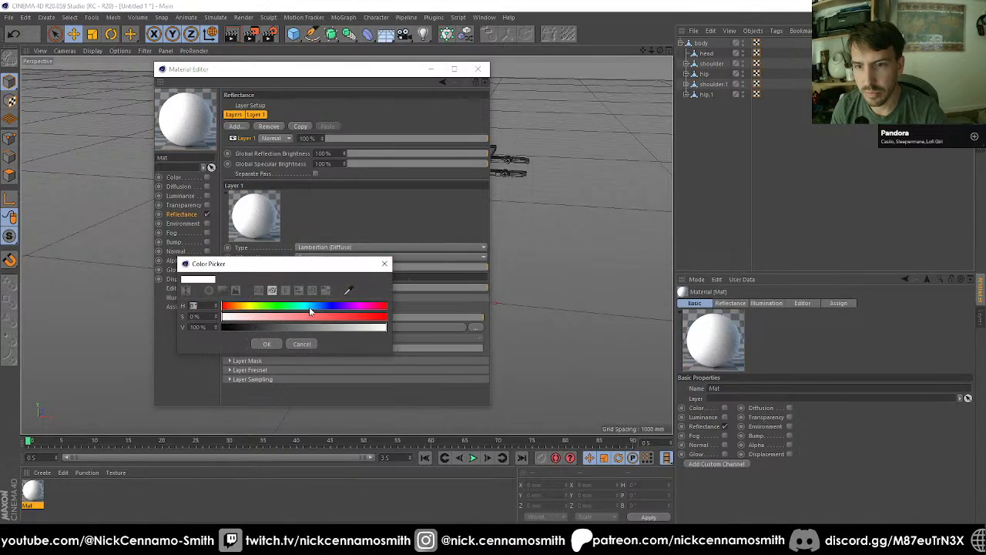
click(315, 306)
click(259, 317)
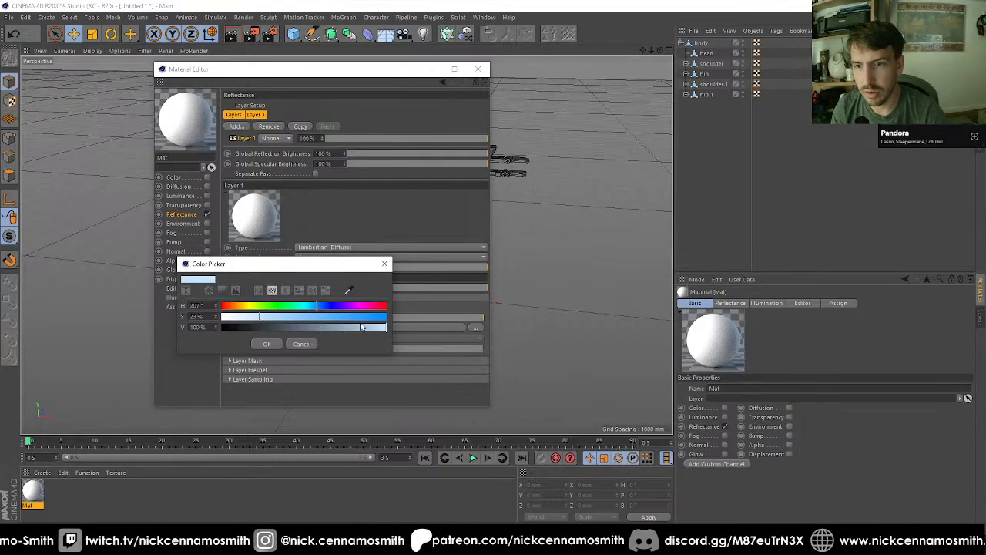
click(360, 327)
click(264, 345)
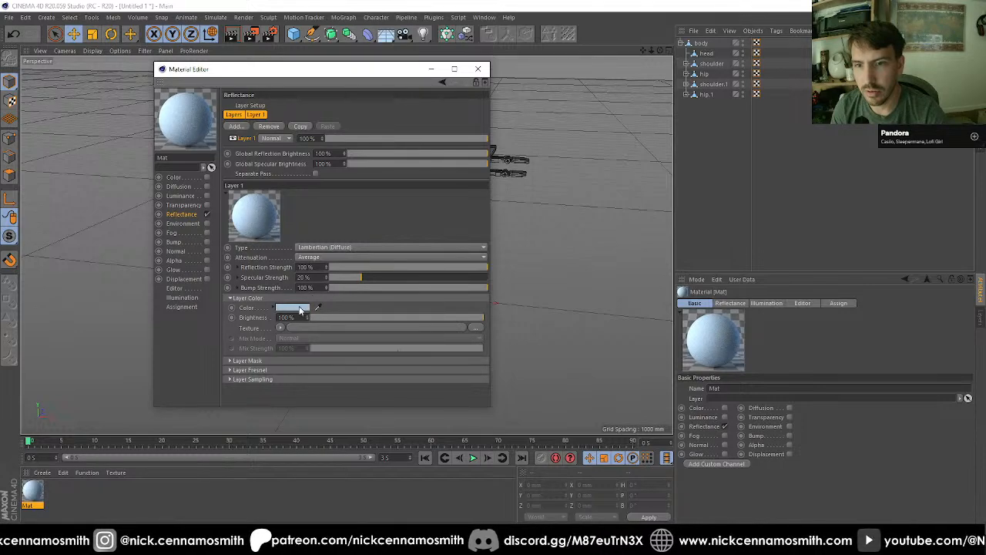
click(299, 307)
drag(262, 319, 258, 319)
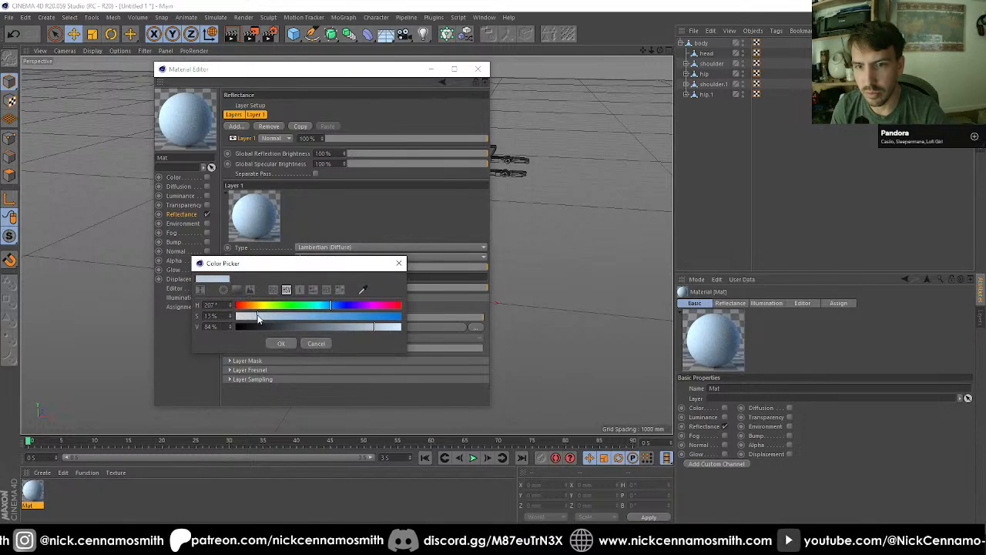
click(279, 343)
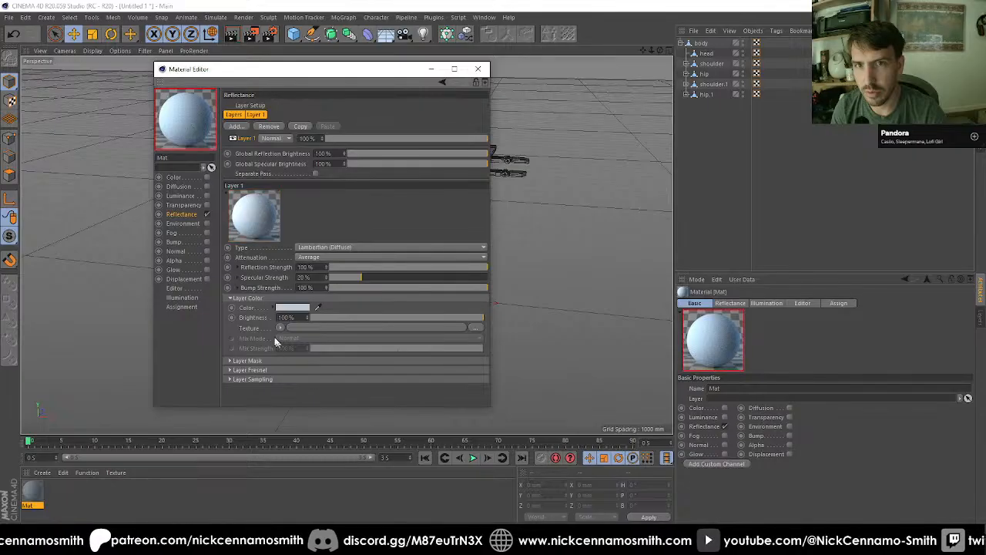
Step: Add a Beckmann reflectance layer above the diffuse layer and set its opacity to 16%
click(235, 127)
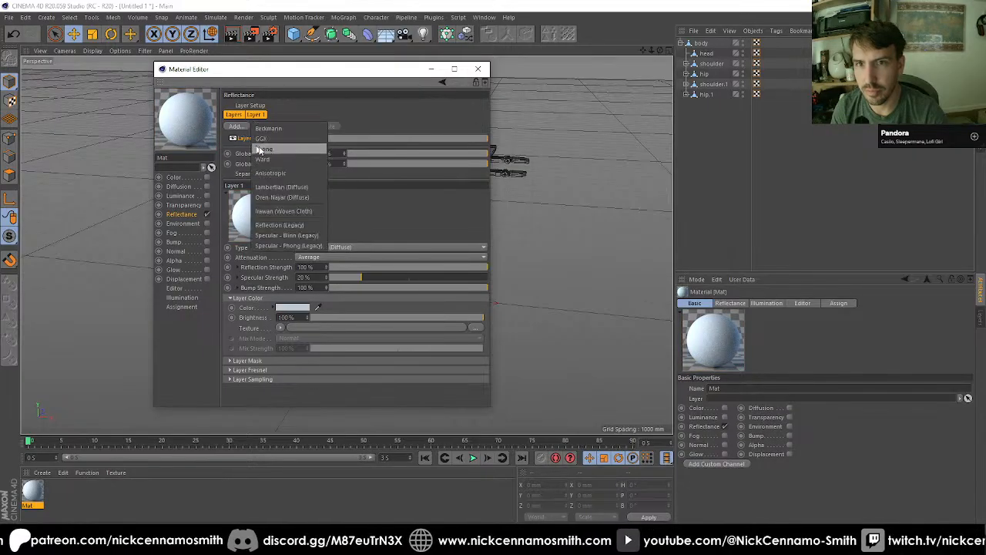
click(293, 136)
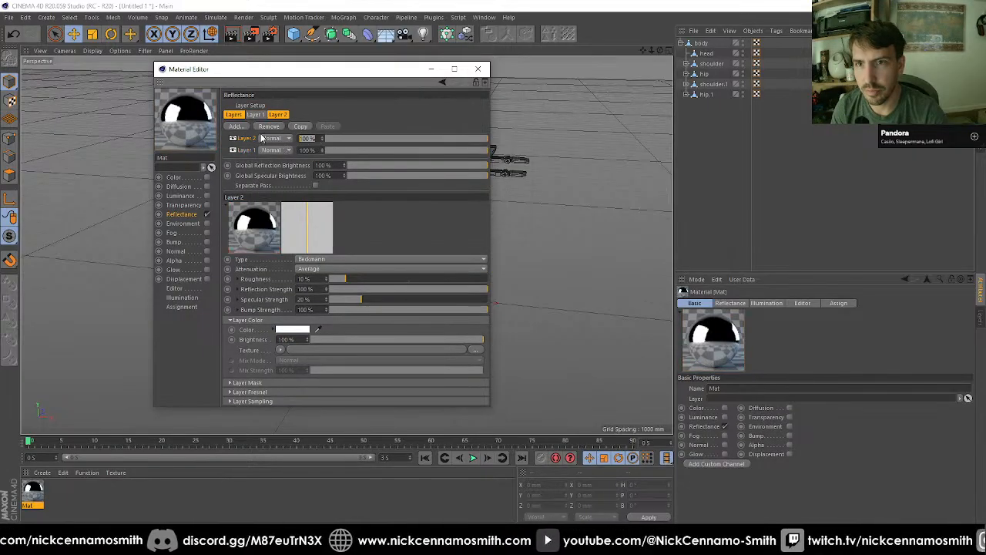
key(Return)
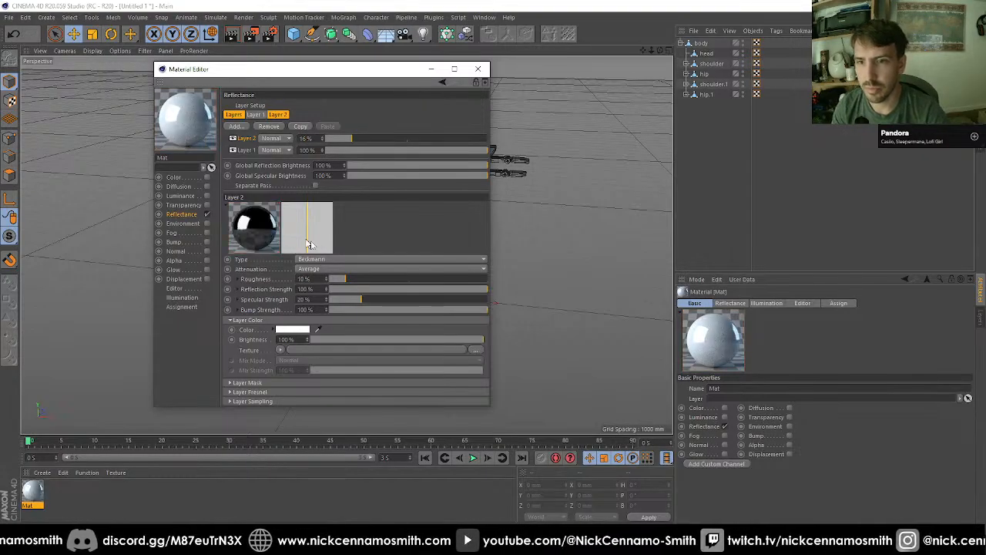
Step: Set the Beckmann layer's roughness to 25% and apply the finished material to the robot's body object
text(25)
key(Return)
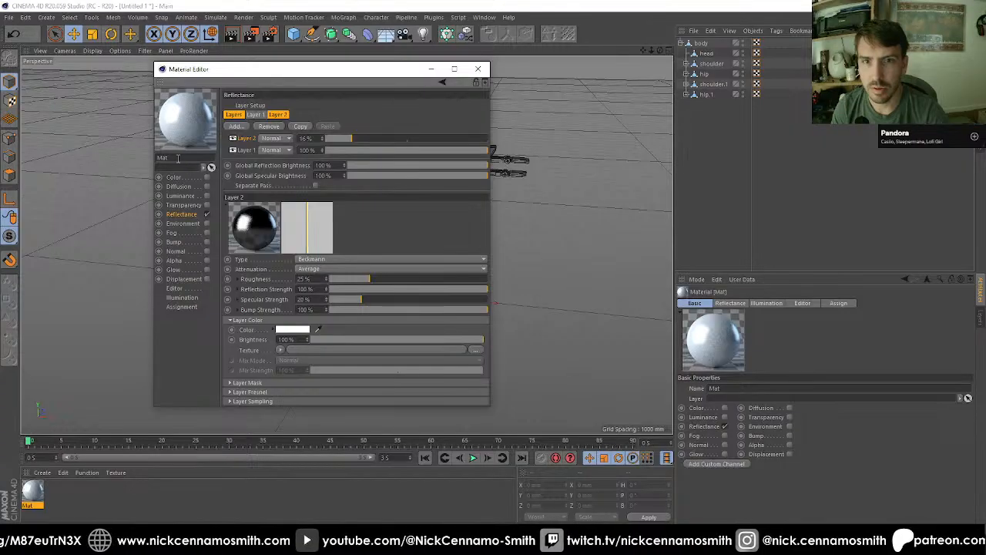
click(477, 68)
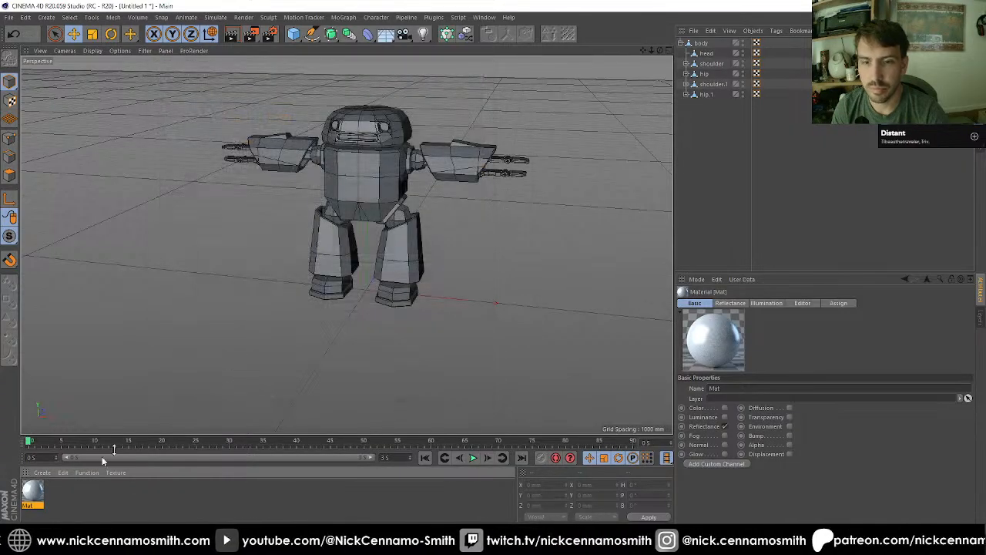
drag(41, 502, 627, 116)
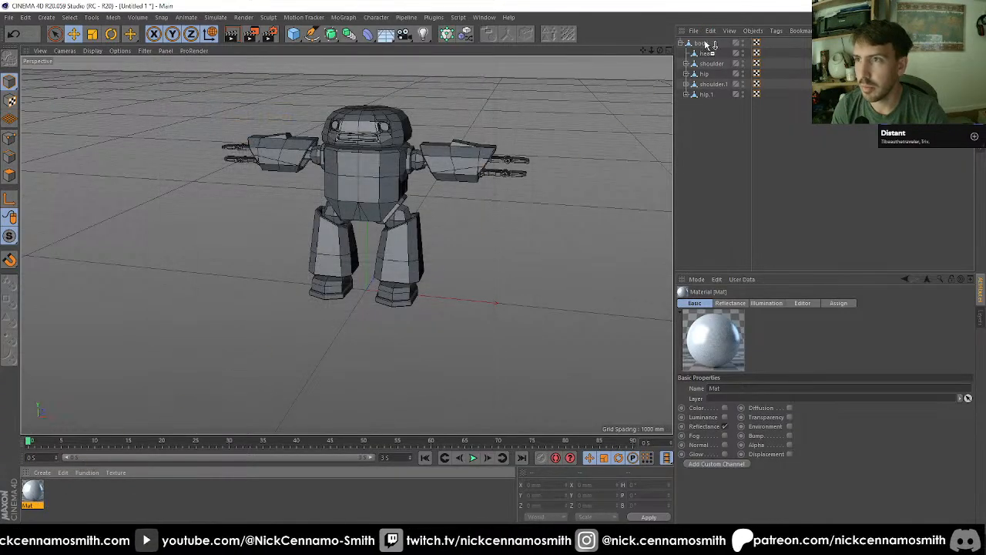
drag(707, 44, 706, 44)
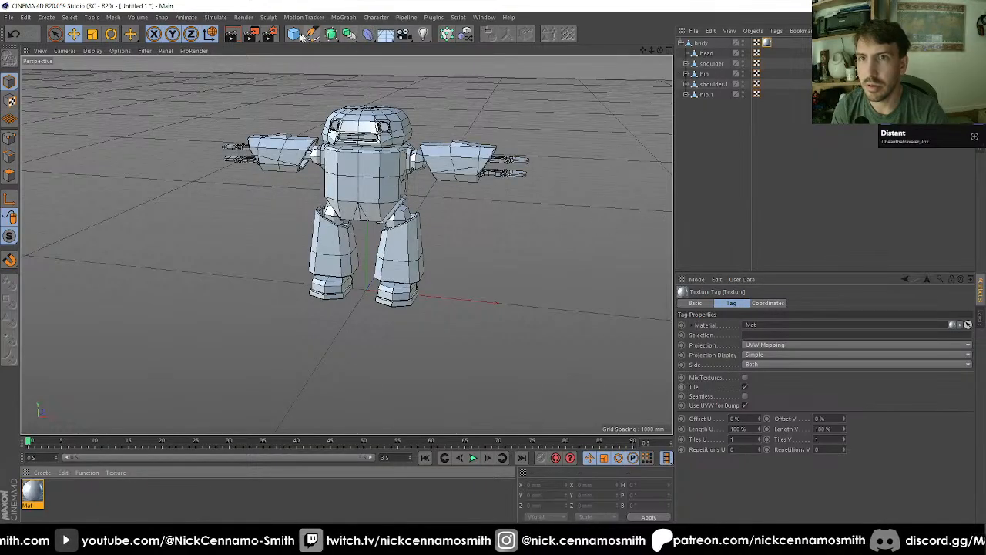
Step: Add a disc under the robot's feet and enlarge it to about 7500 mm across
drag(303, 36, 447, 67)
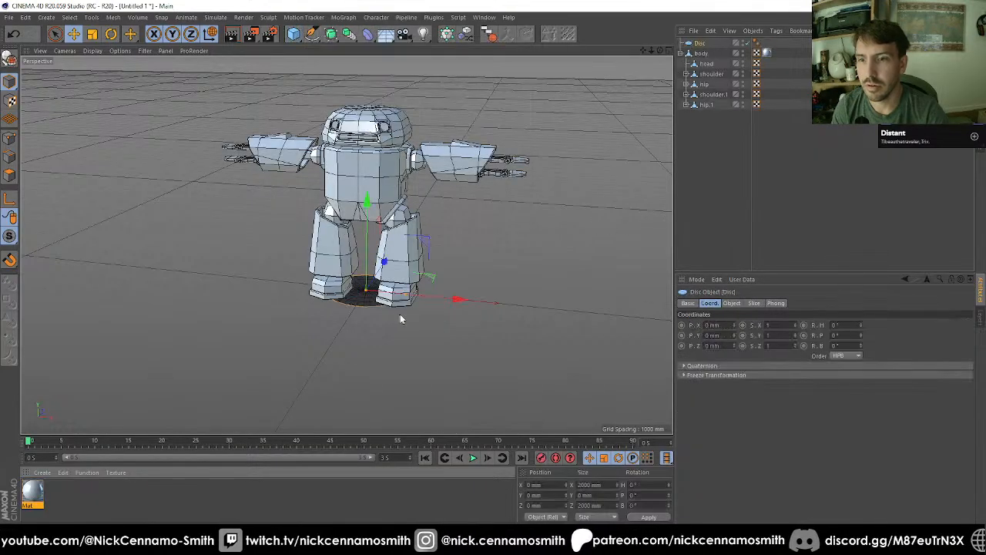
drag(407, 297, 521, 306)
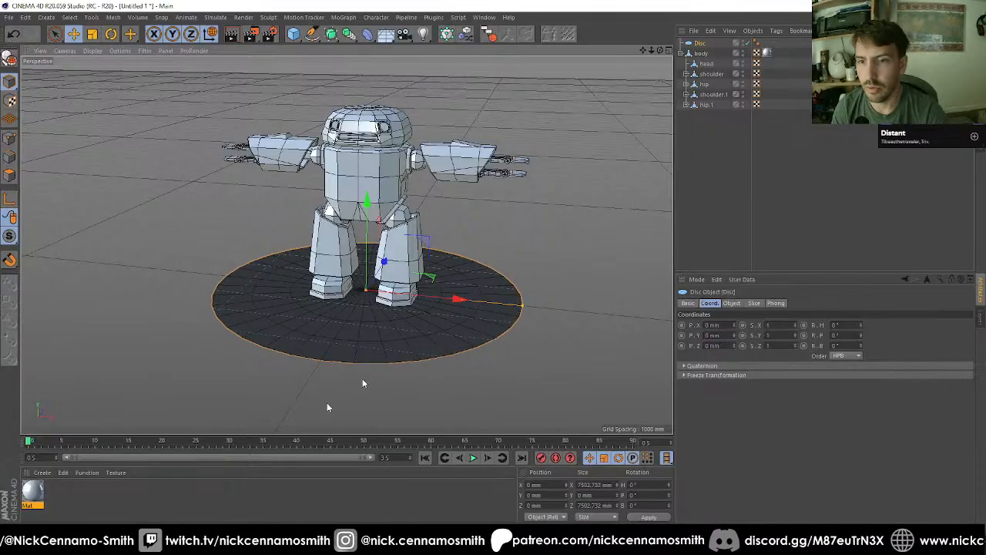
Step: Create a second material for the disc and disable its Color channel
double_click(65, 503)
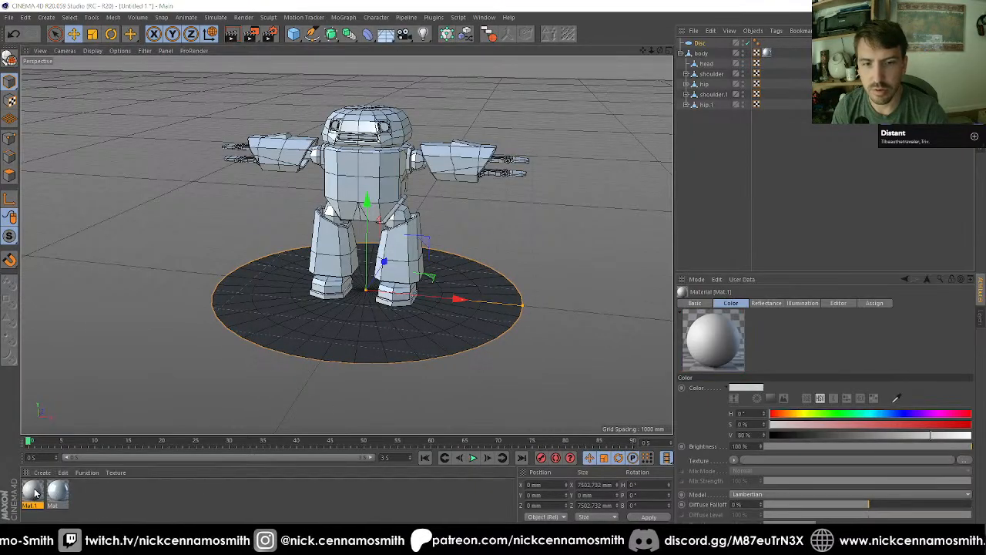
double_click(32, 491)
click(206, 177)
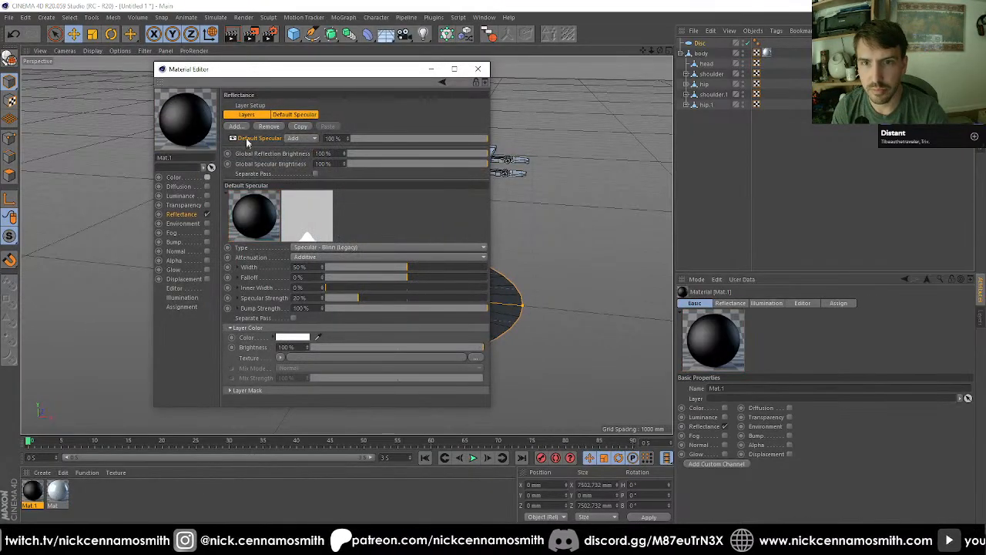
Step: Replace the second material's default specular reflectance layer with a Lambertian (Diffuse) layer
click(269, 126)
click(240, 126)
click(282, 186)
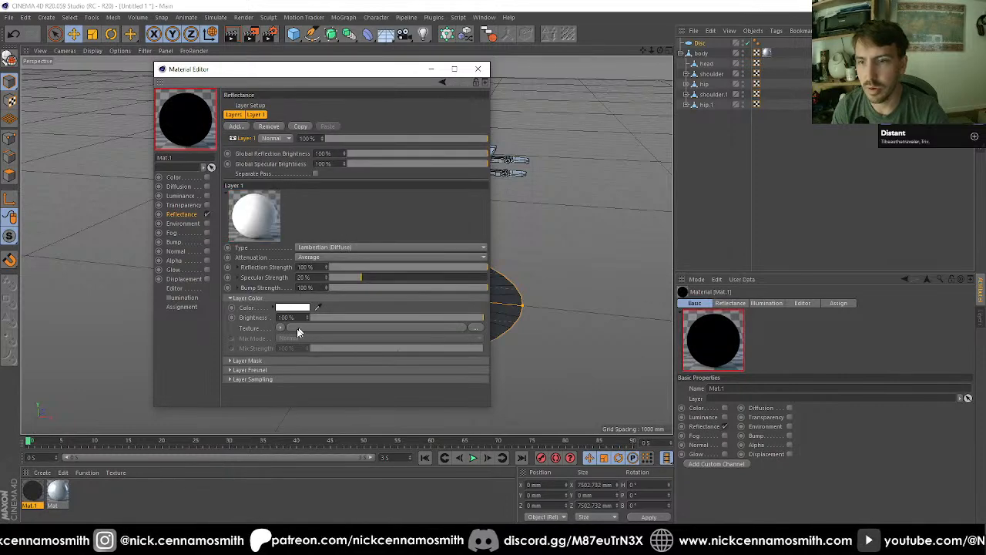
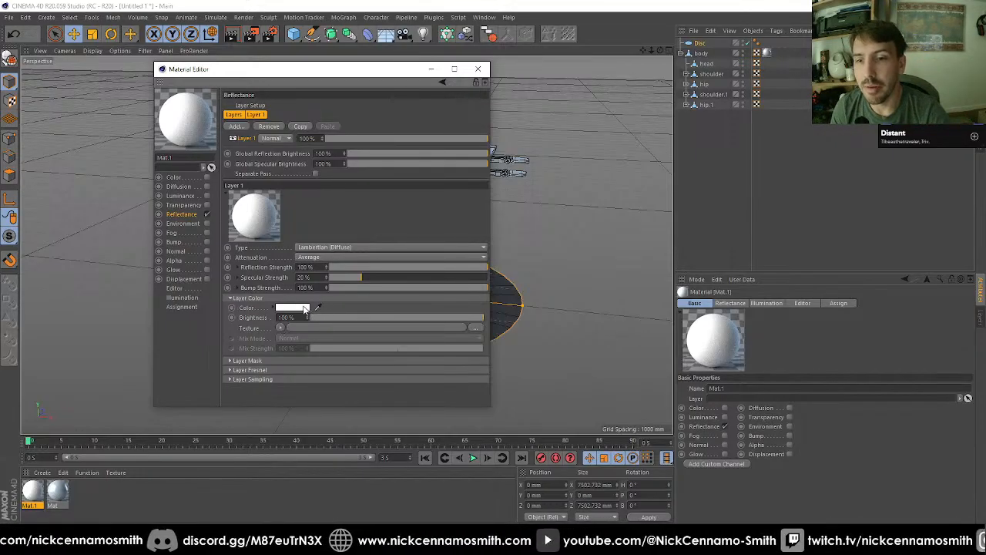
Step: Darken the layer colour of the second material's Lambertian (Diffuse) layer from white to a neutral grey
click(301, 308)
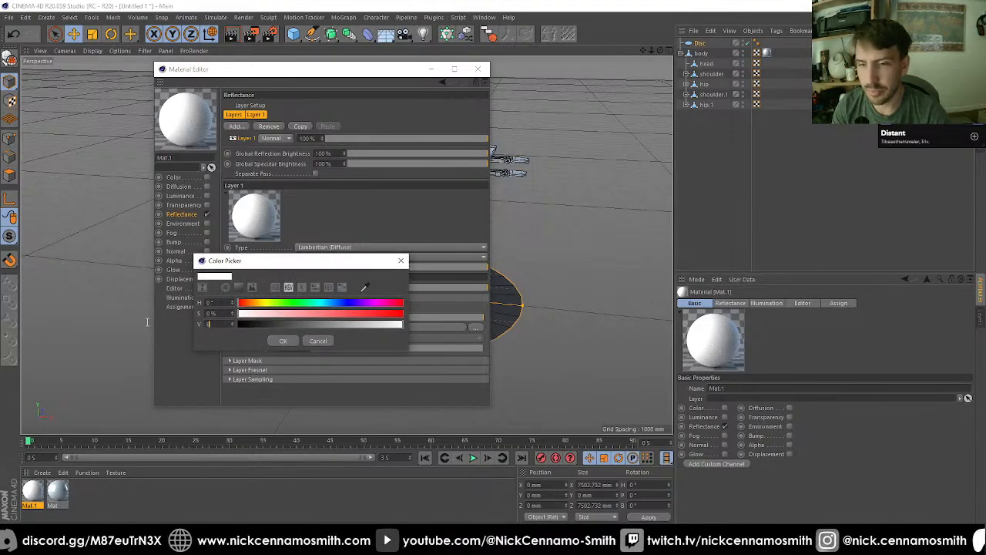
text(8)
key(Return)
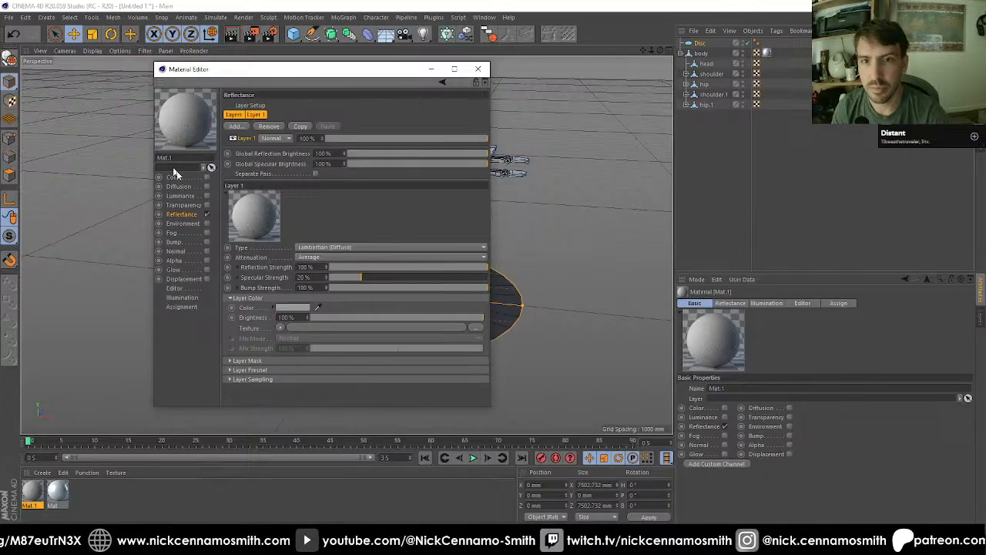
Step: Add a Beckmann reflectance layer above the Lambertian one, with 25% layer opacity and 25% roughness
click(237, 127)
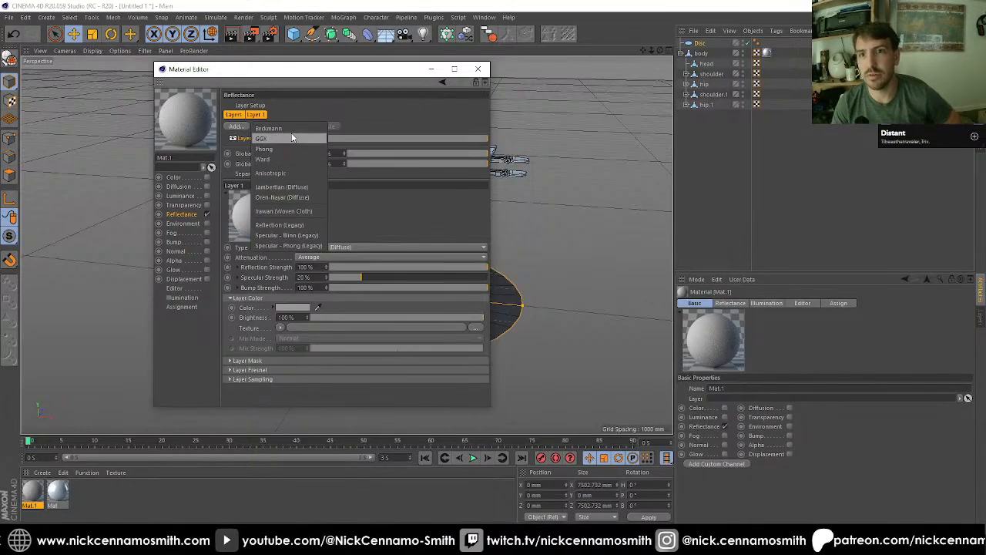
click(290, 130)
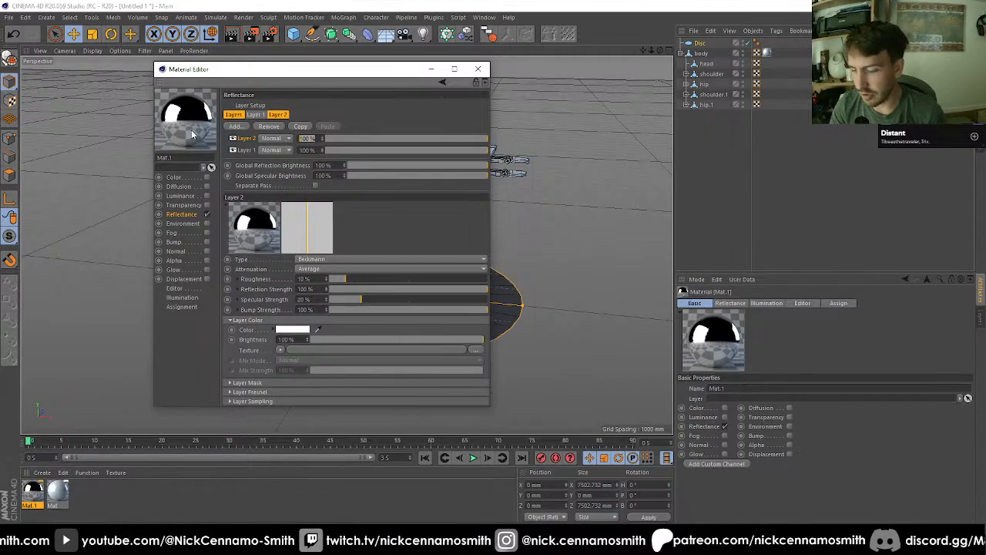
text(25)
key(Return)
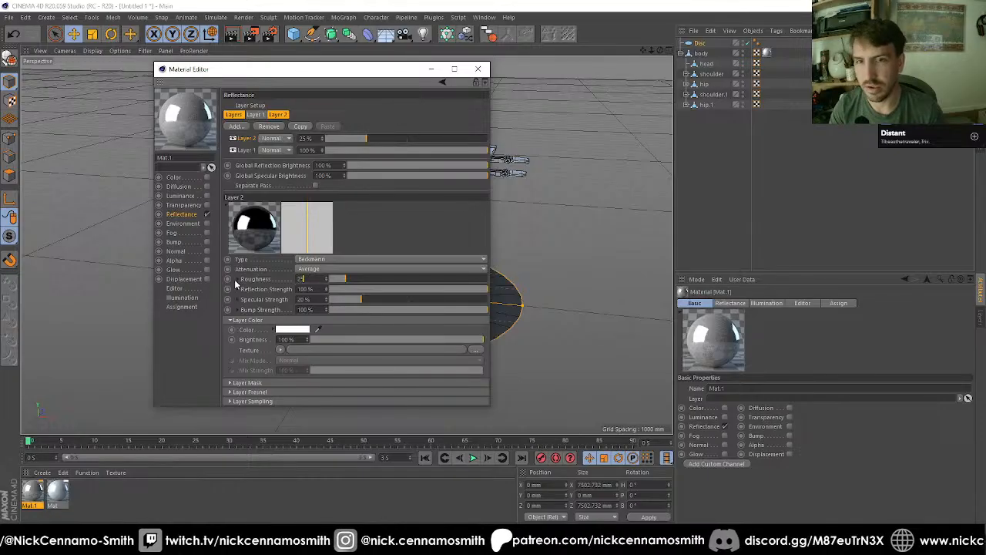
key(Return)
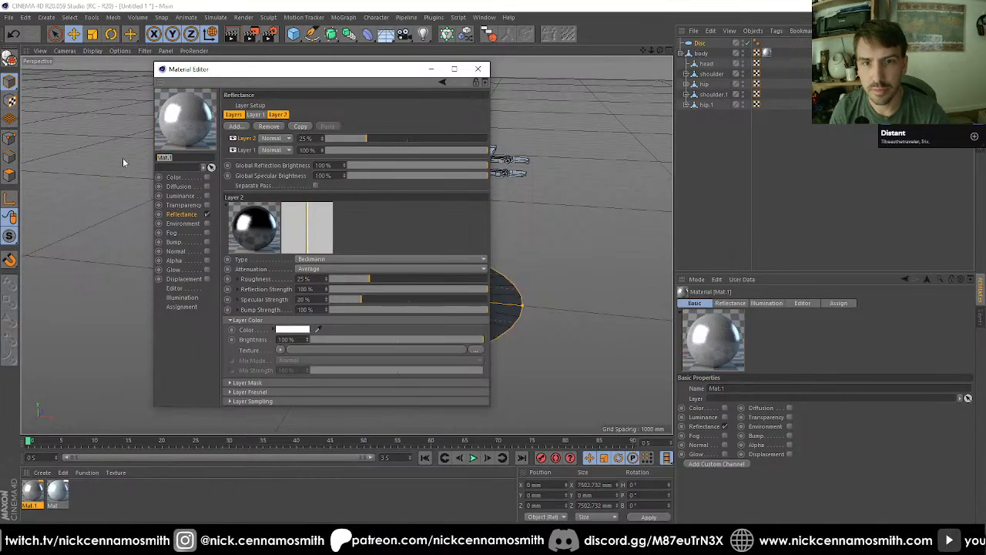
Step: Name the second material "floor" and apply it to the disc under the robot
text(floo)
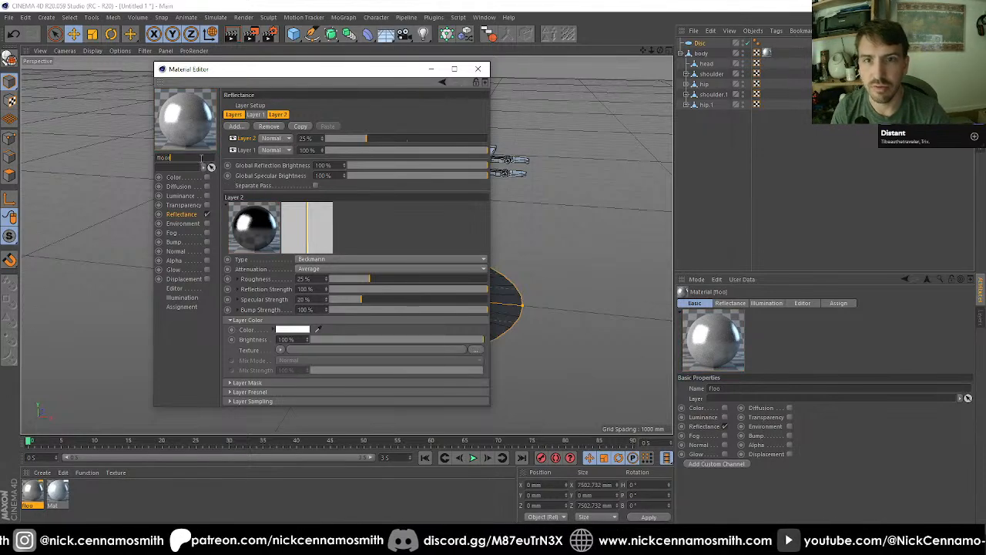
text(r)
click(478, 68)
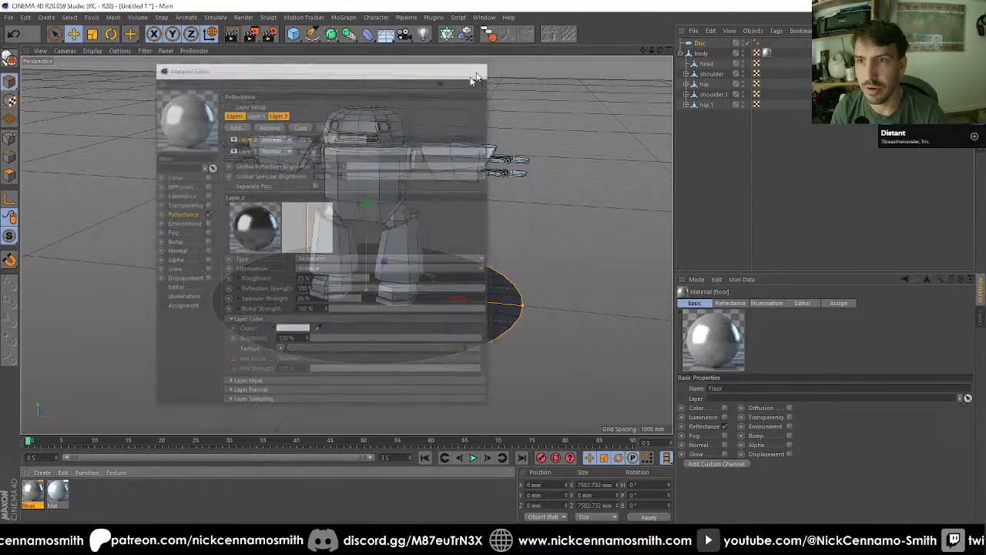
drag(69, 484, 429, 341)
Step: Frame the whole robot on its disc and add a Physical Sky to the scene
scroll(448, 269, up, 4)
alt+middle_drag(428, 231, 449, 246)
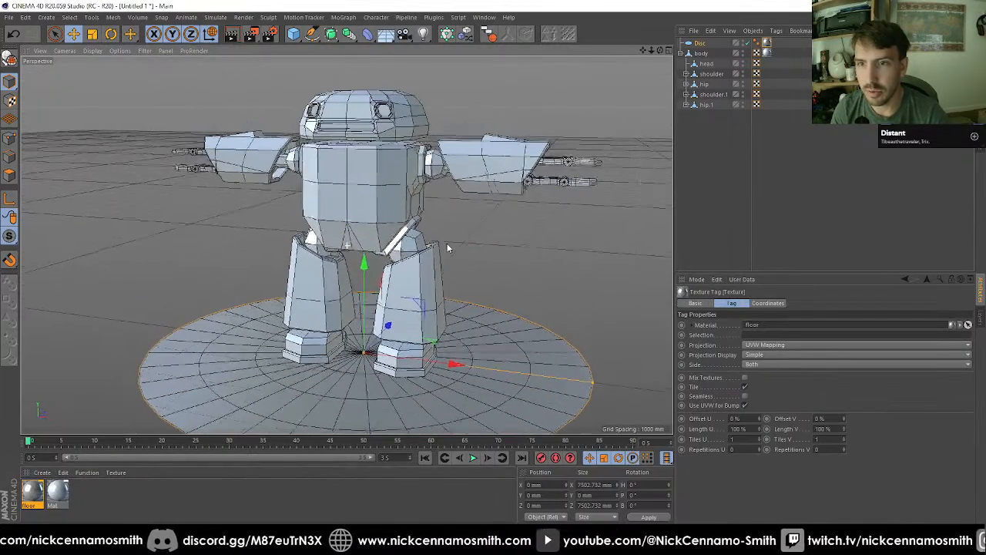
mouse_move(468, 252)
alt+mouse_down()
mouse_move(473, 239)
mouse_move(467, 255)
alt+mouse_up()
alt+middle_drag(467, 255, 454, 253)
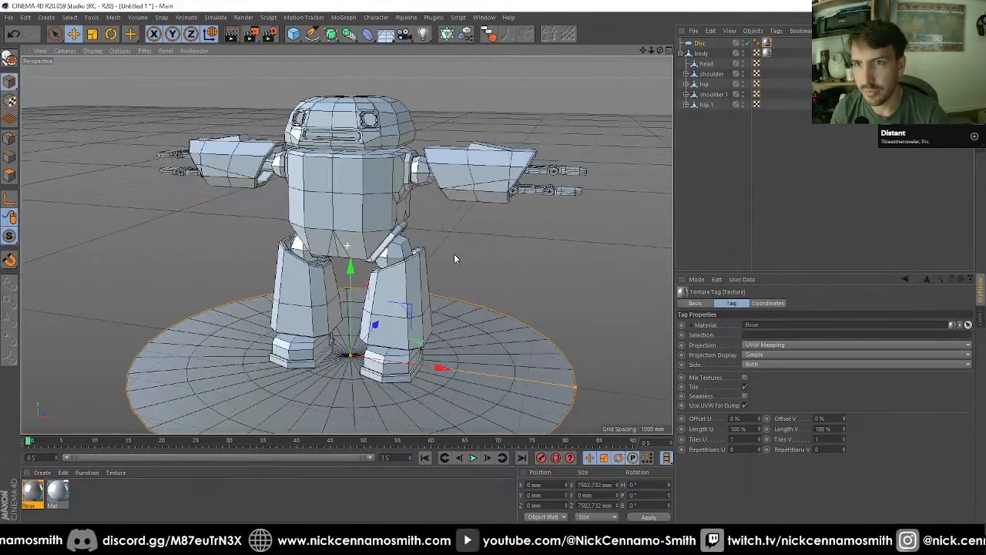
click(597, 101)
drag(383, 39, 496, 49)
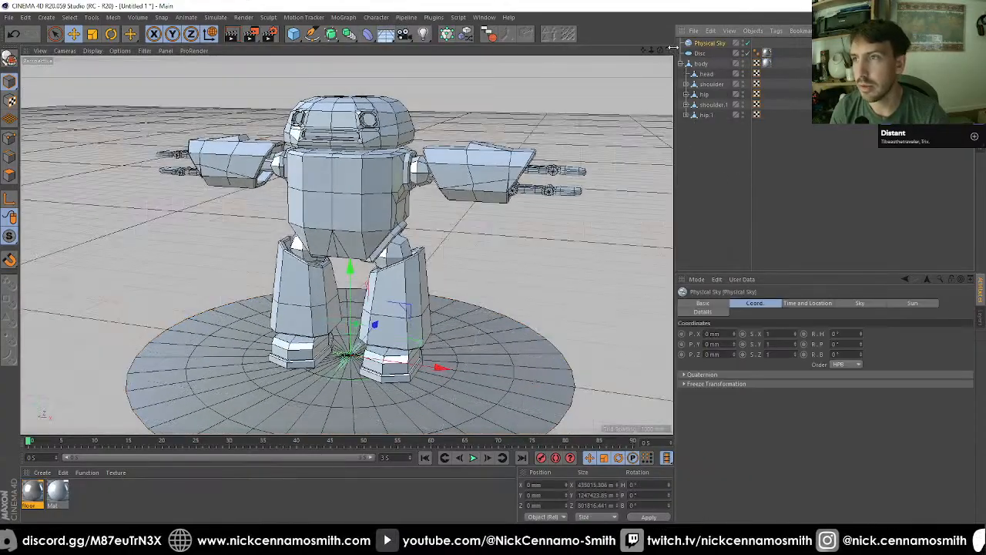
Step: Add a Compositing tag to the Physical Sky and turn off its Cast Shadows and Seen by Camera options
right_click(699, 45)
mouse_move(801, 50)
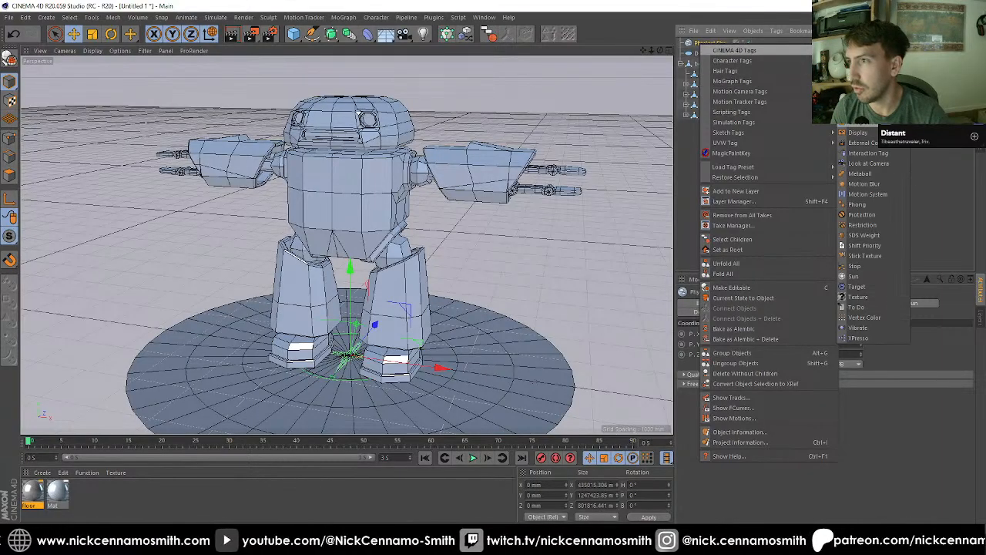
click(861, 123)
click(739, 325)
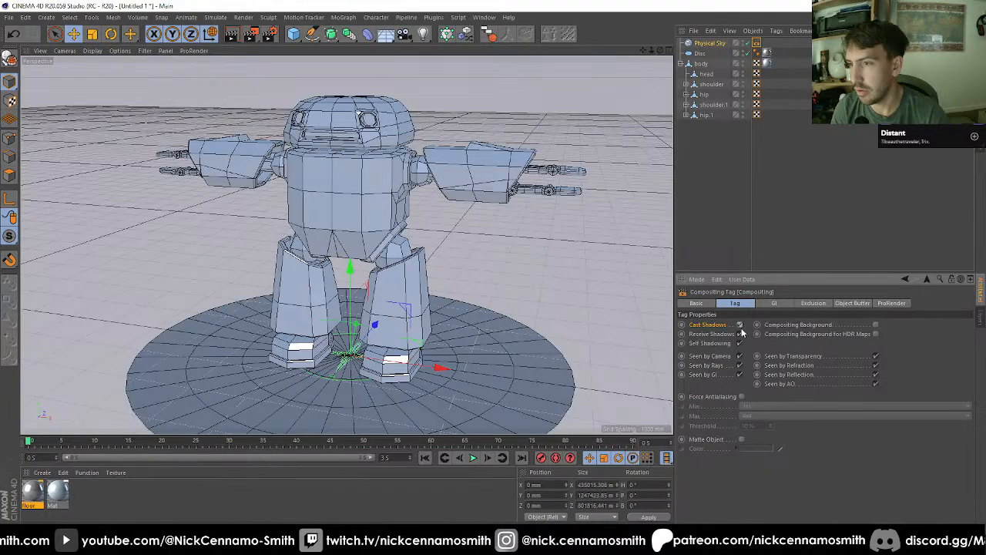
click(723, 245)
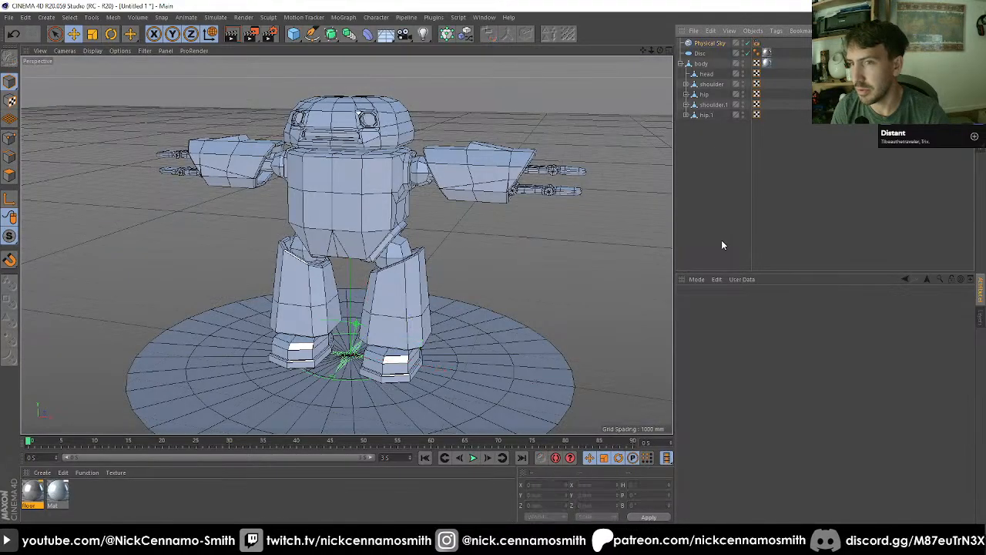
Step: Switch the renderer to Physical and add the Ambient Occlusion and Global Illumination effects
click(267, 39)
click(357, 53)
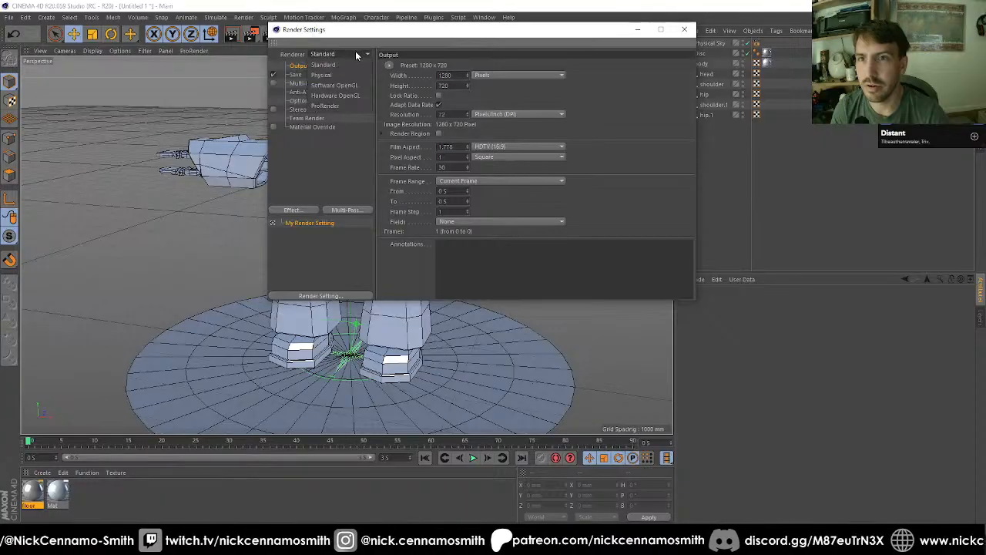
click(327, 74)
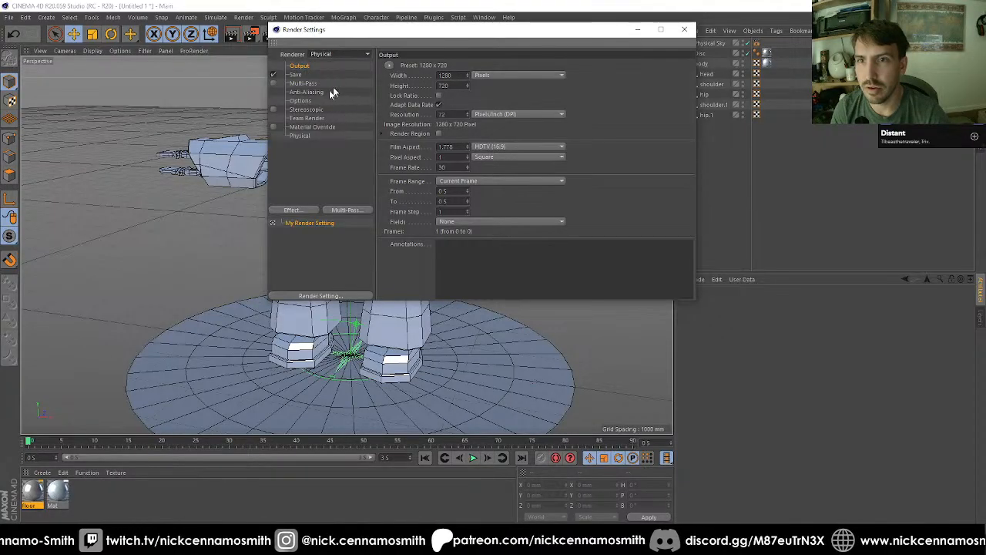
click(293, 210)
click(366, 275)
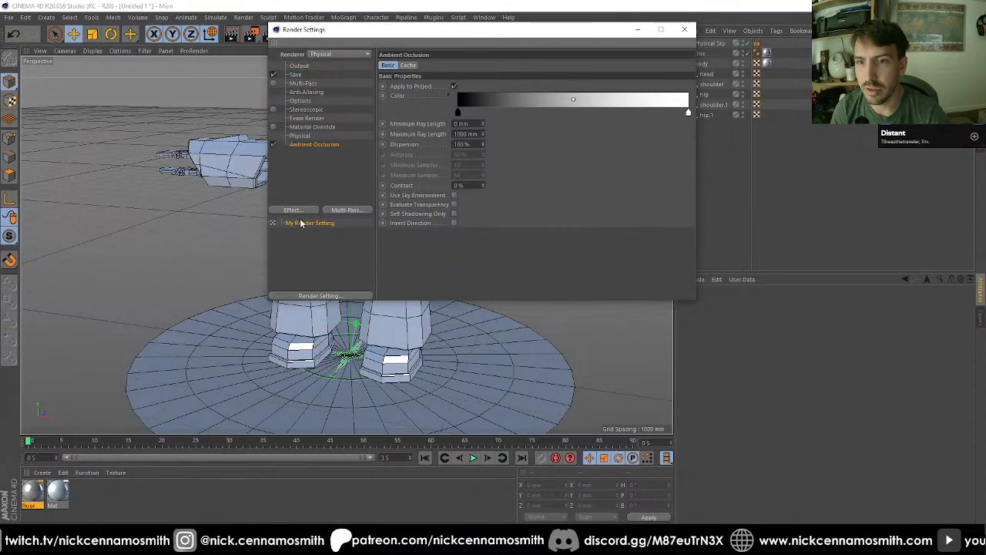
click(292, 210)
click(353, 321)
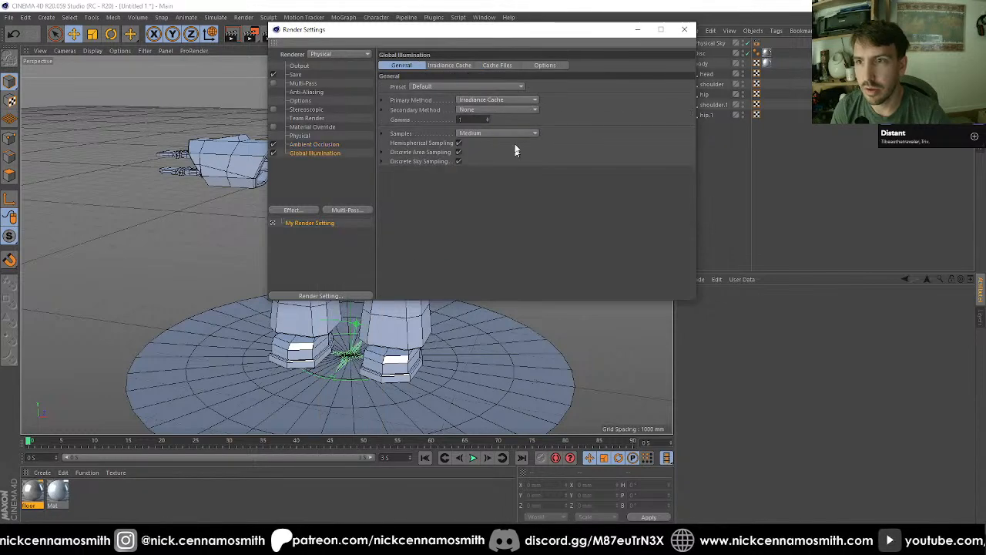
Step: Set Global Illumination's primary method to Quasi-Monte Carlo (QMC) and its secondary method to Irradiance Cache
click(497, 98)
click(497, 109)
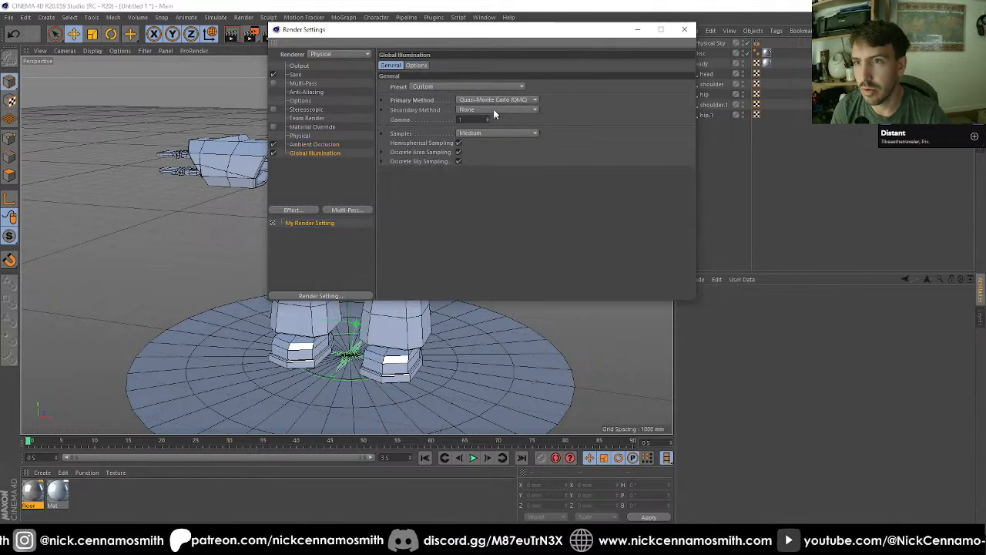
click(493, 110)
click(490, 131)
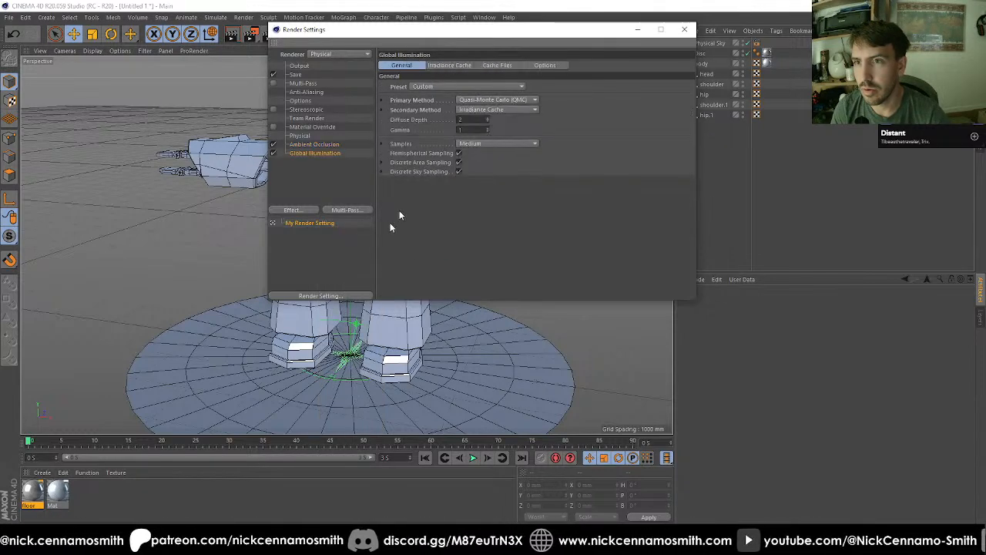
Step: Disable the Default Light in the render options and set the anti-aliasing filter to PAL/NTSC
click(301, 101)
click(472, 159)
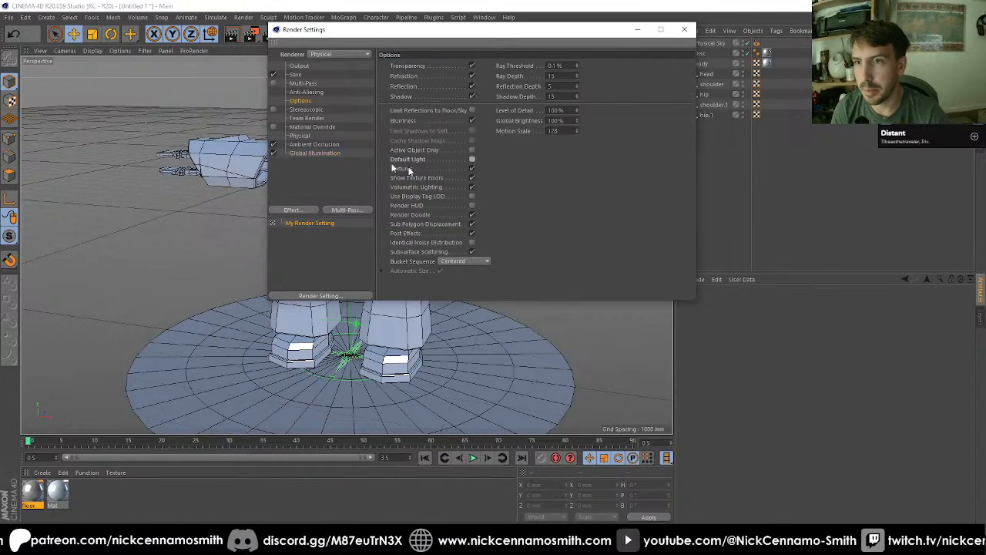
click(306, 92)
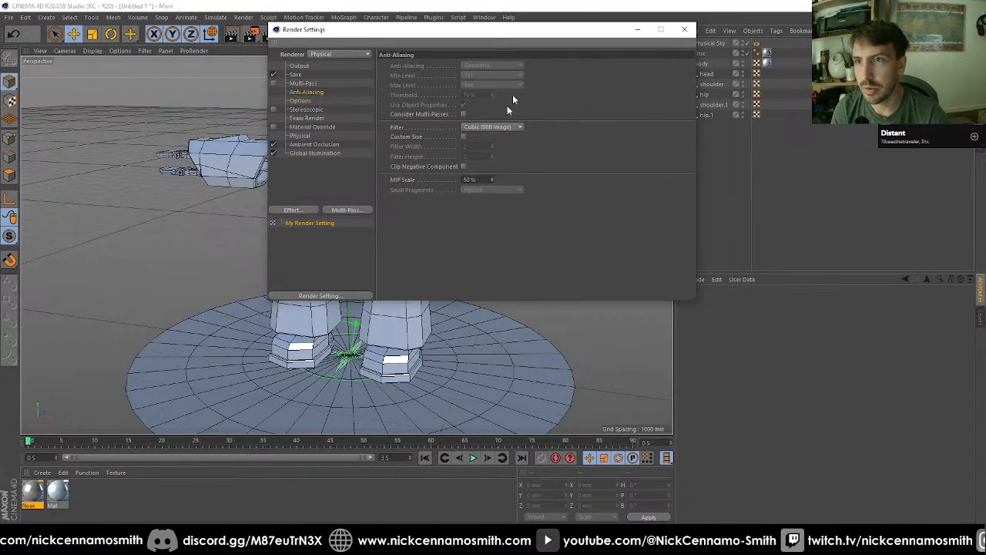
click(493, 127)
click(496, 212)
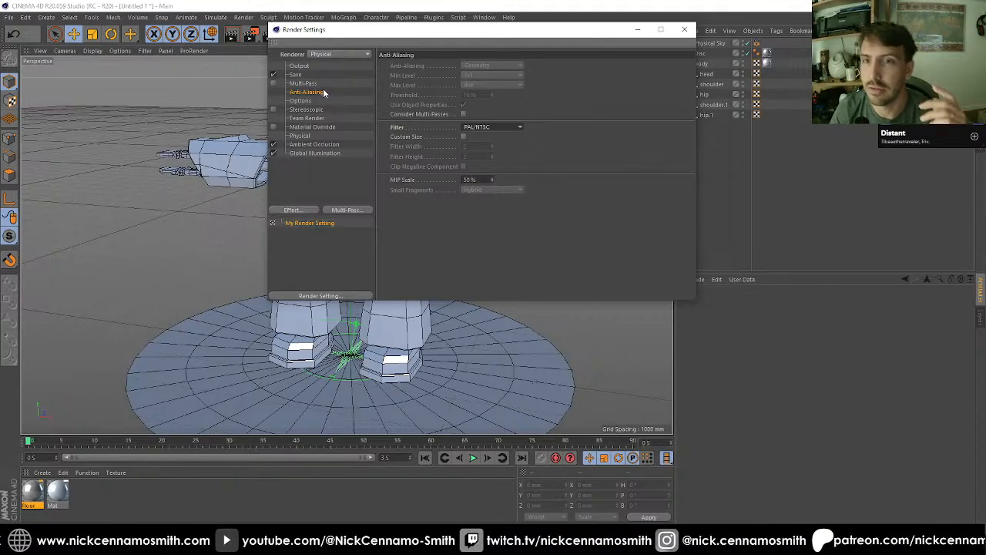
Step: Review the remaining render settings, including Save, Output, Options, Material Override, Physical, Ambient Occlusion and Anti-Aliasing
click(310, 83)
click(306, 74)
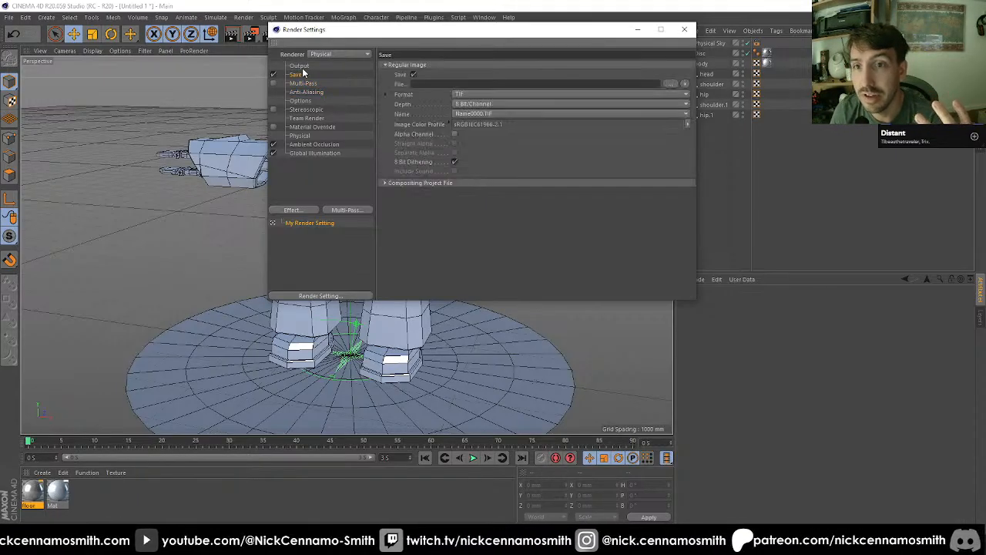
click(302, 67)
click(306, 101)
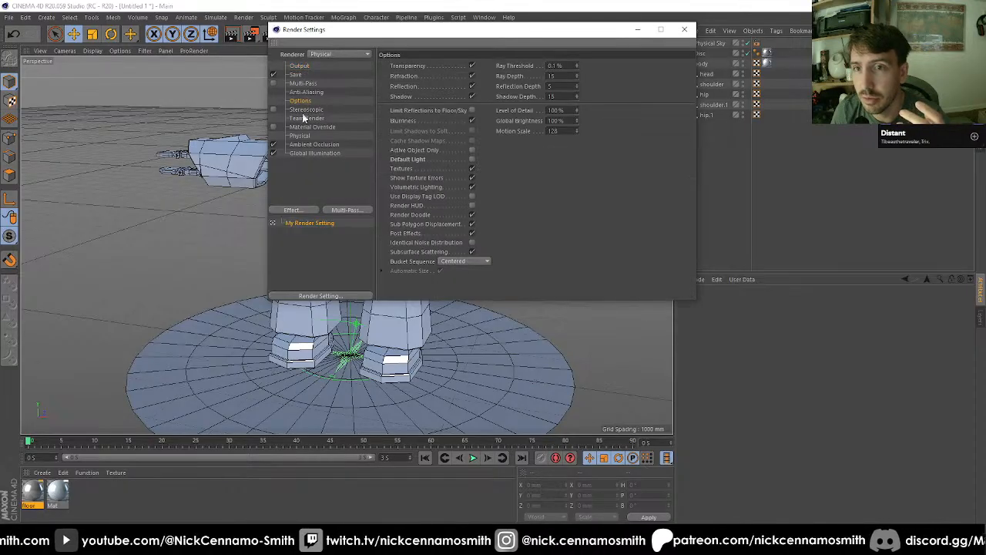
click(304, 117)
click(304, 126)
click(302, 135)
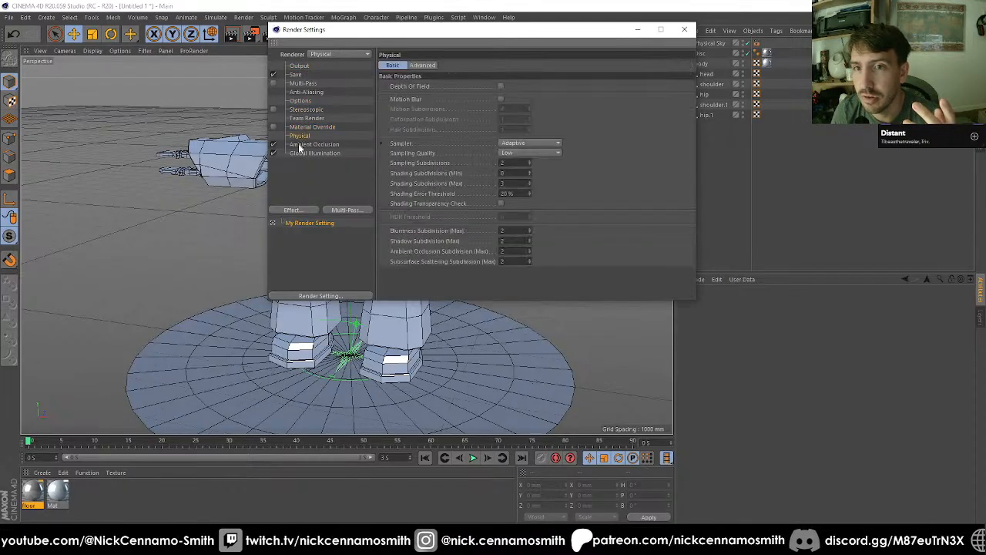
click(301, 145)
click(299, 162)
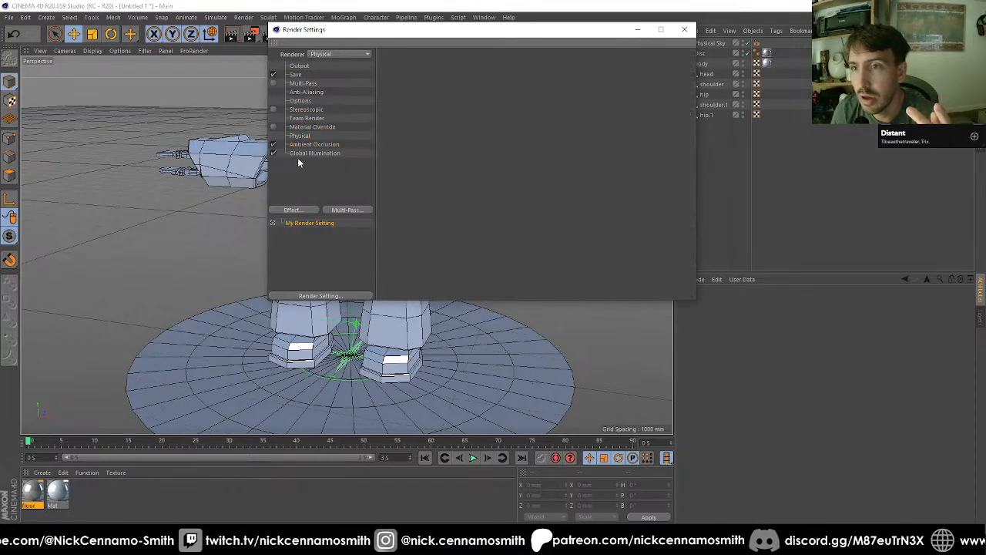
click(306, 101)
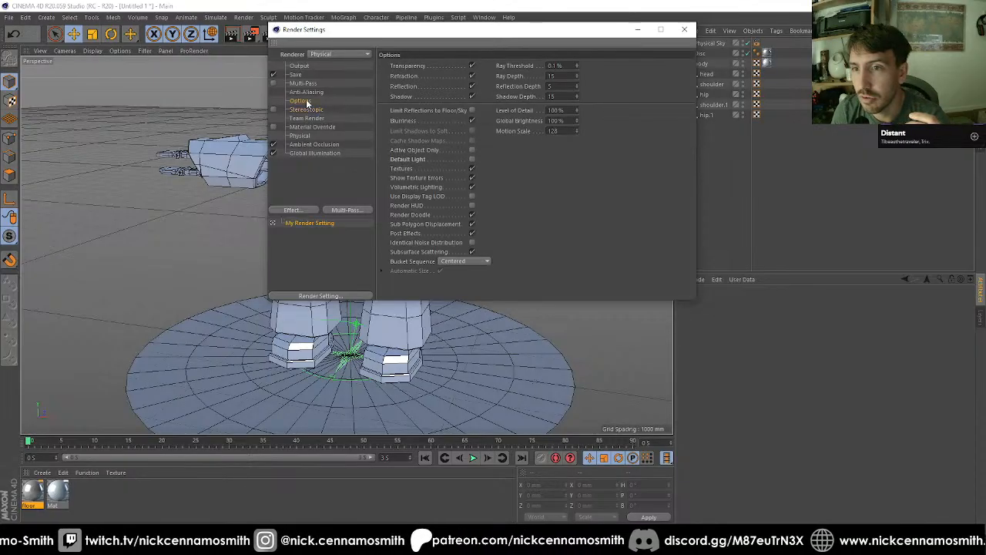
click(309, 92)
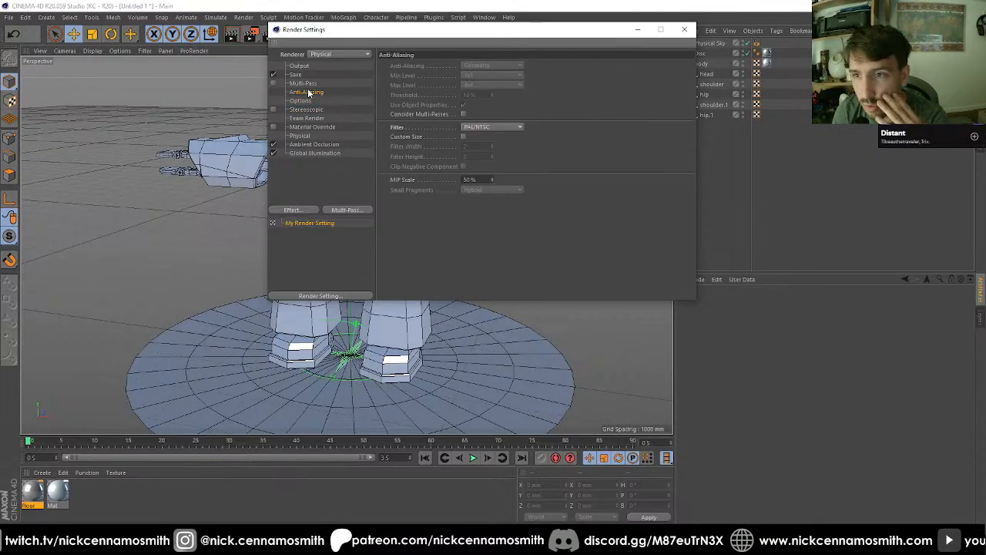
click(684, 29)
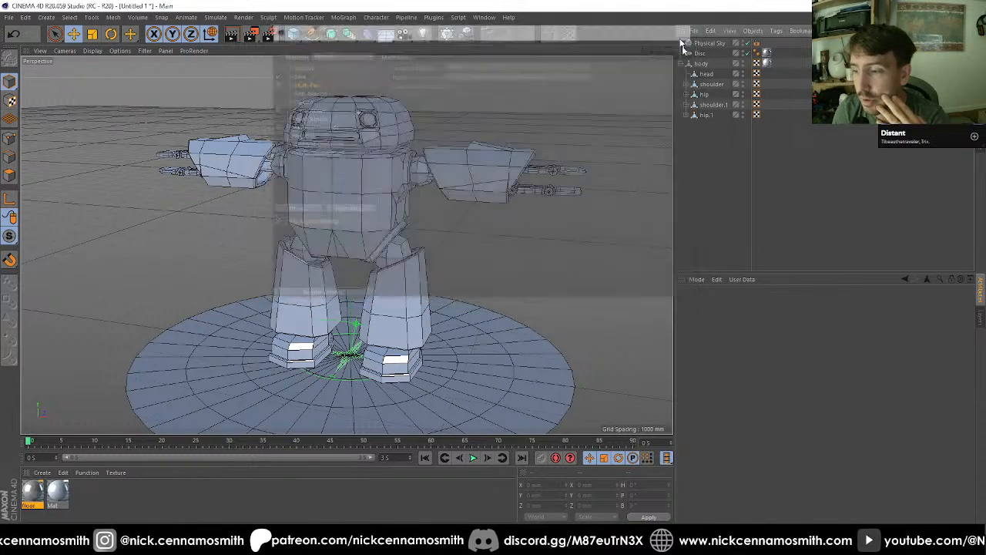
Step: Render the robot on its disc to the Picture Viewer and inspect the finished image
click(253, 37)
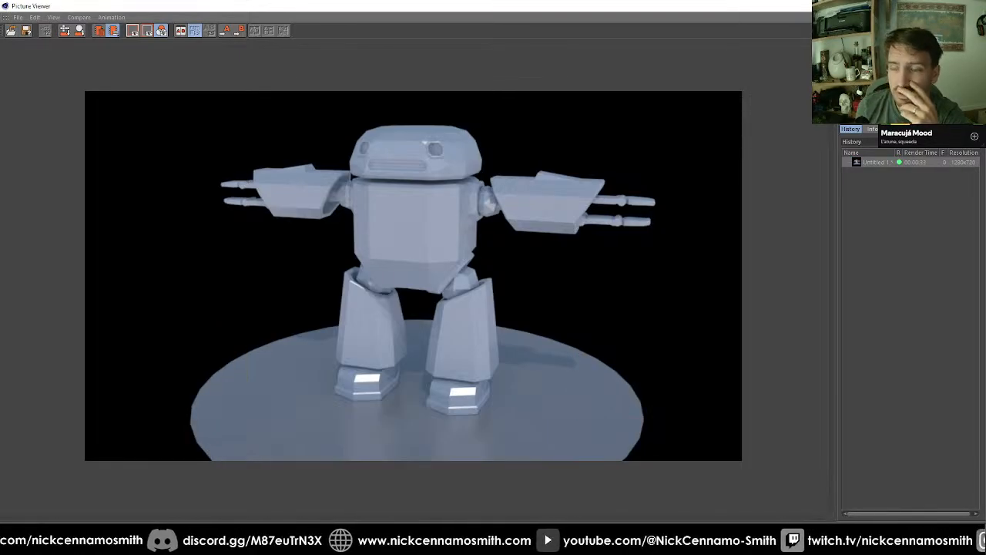
click(973, 7)
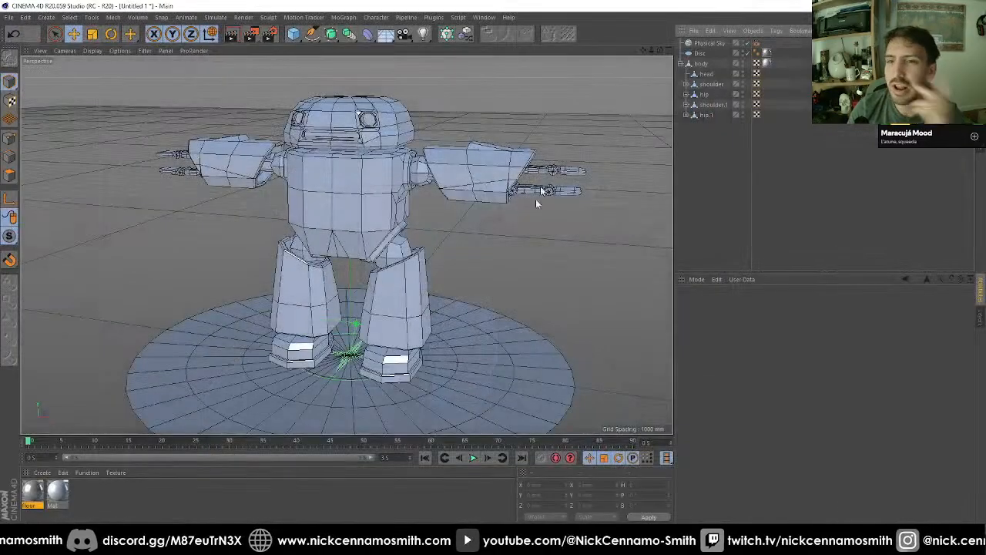
double_click(127, 496)
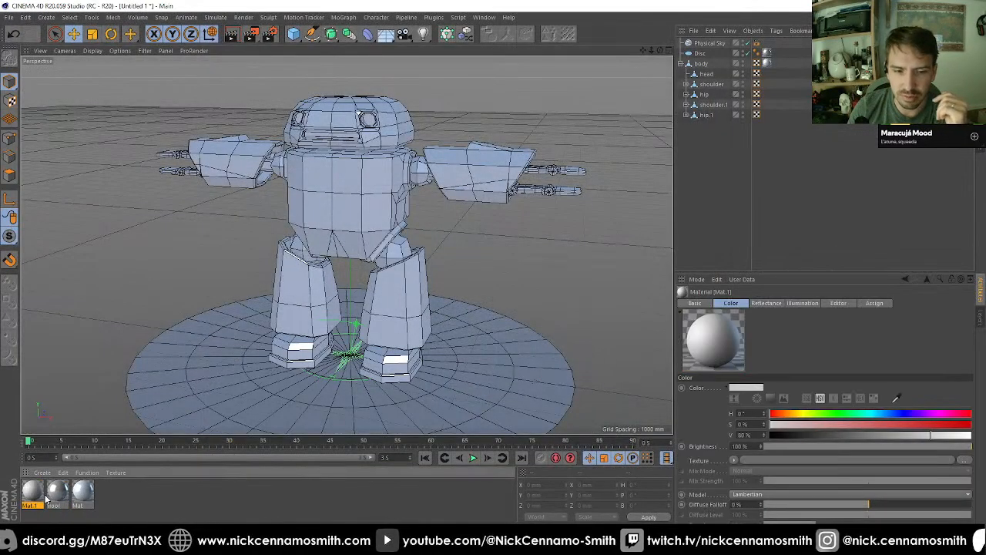
key(Delete)
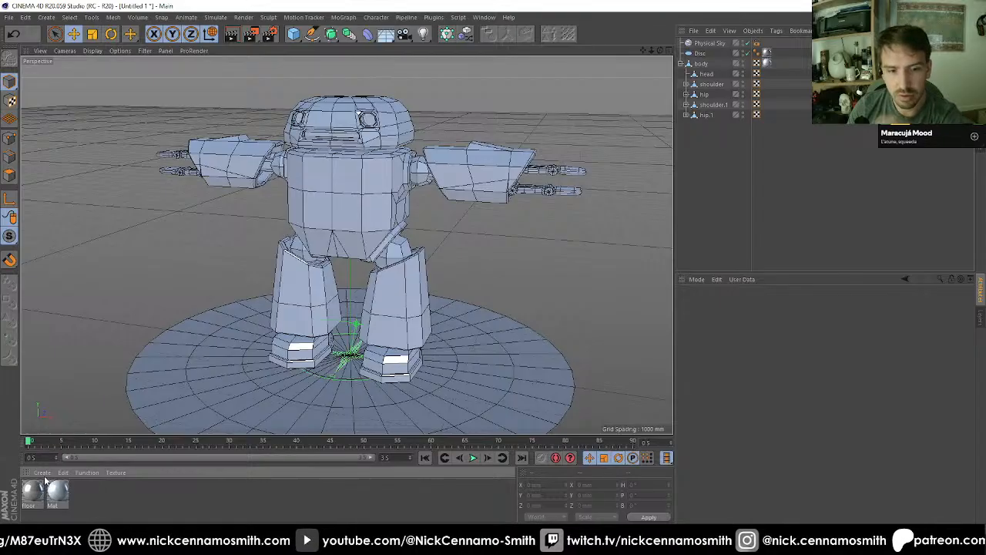
click(42, 472)
mouse_move(96, 365)
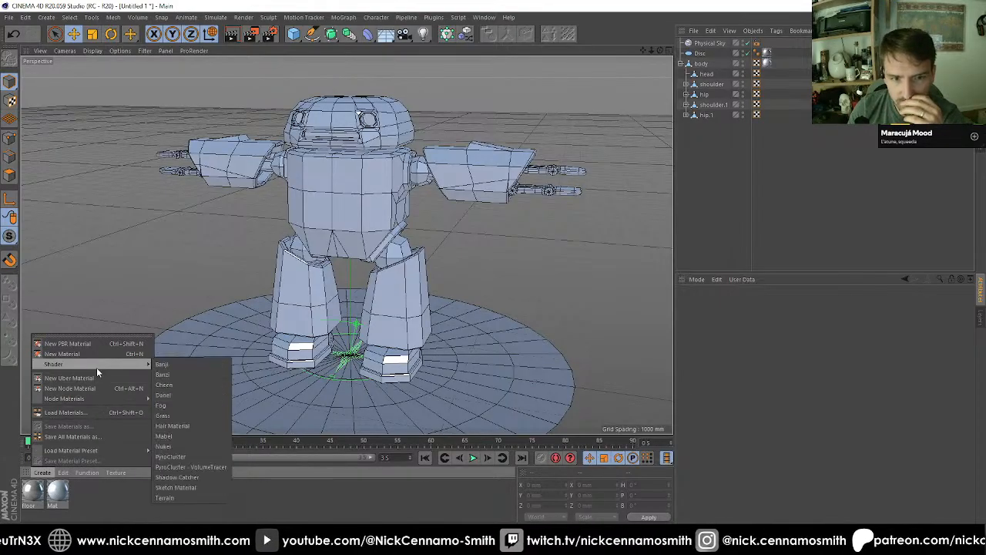
click(189, 385)
key(Delete)
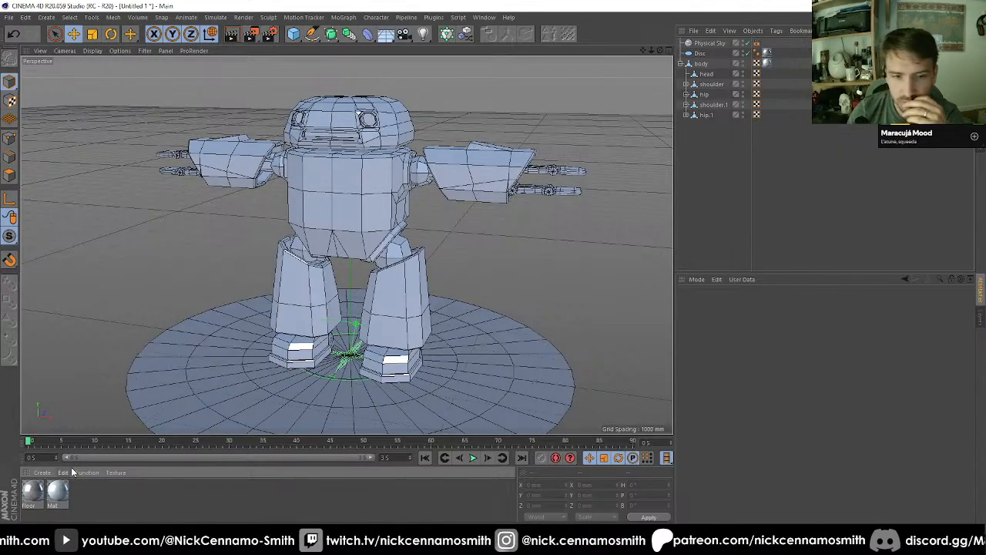
Step: Create a Sketch Material and open it in the Material Editor
click(42, 473)
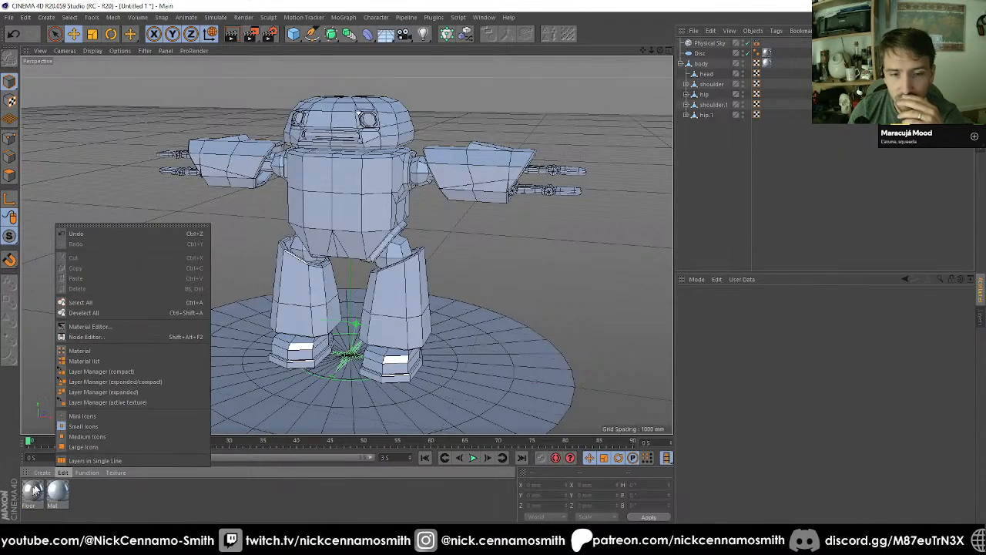
mouse_move(146, 362)
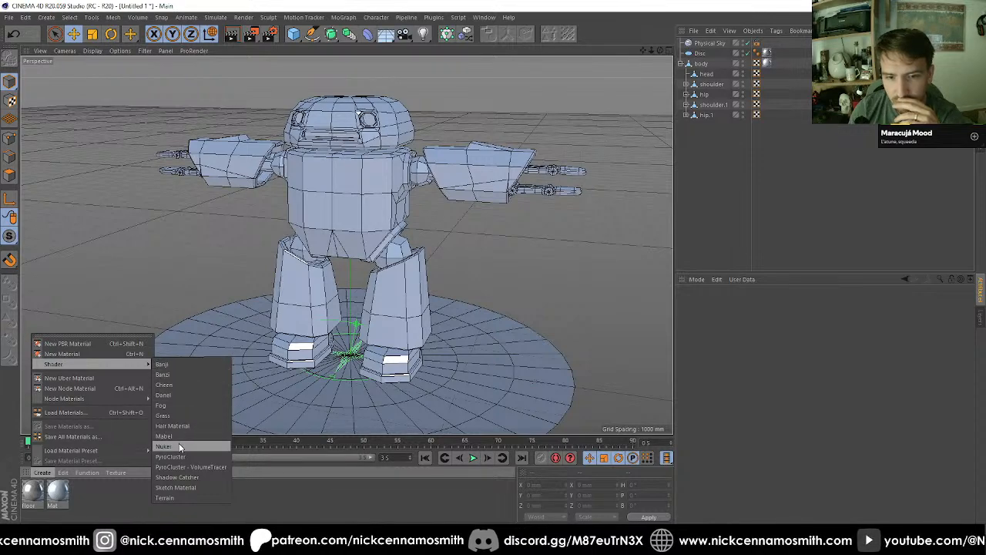
click(178, 487)
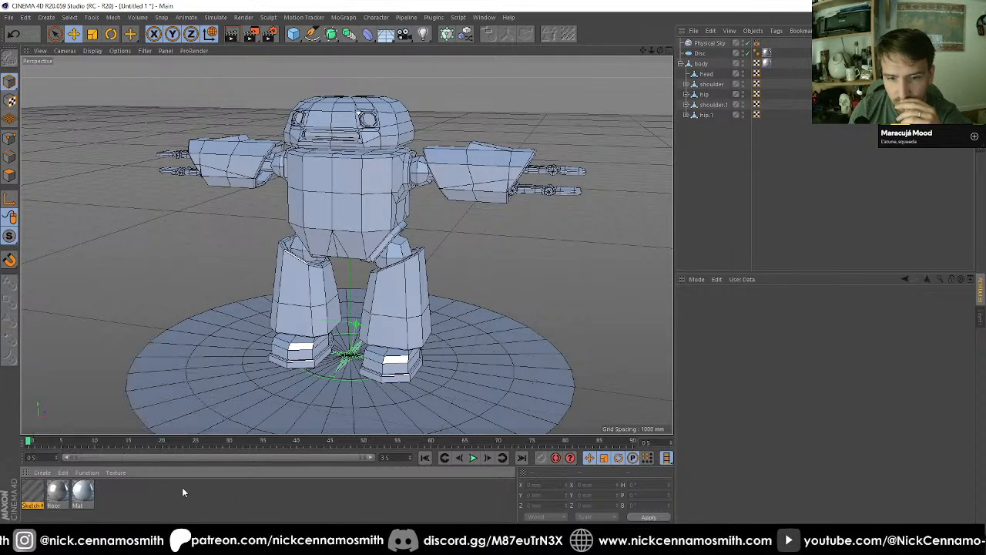
double_click(32, 491)
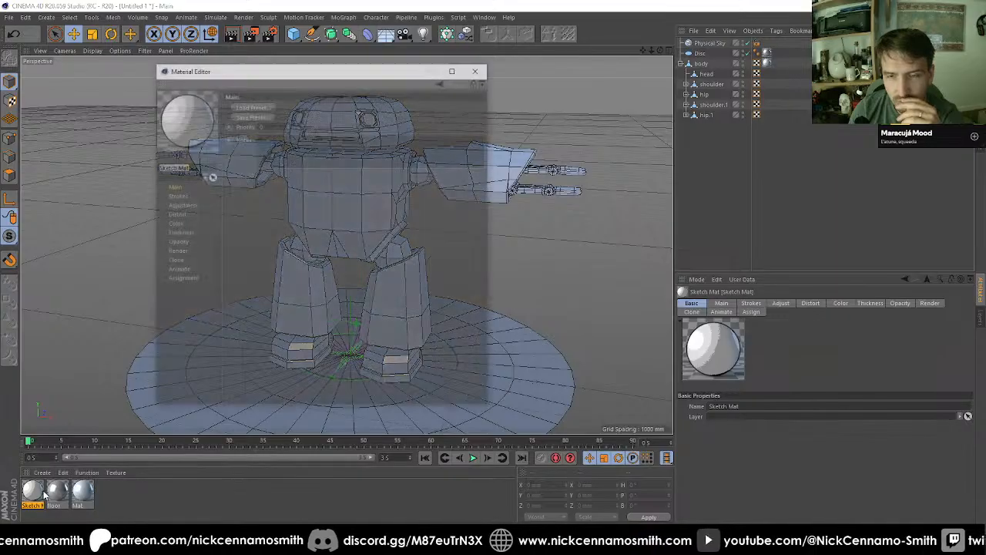
drag(264, 68, 370, 74)
Step: Switch the renderer to Standard, disable Ambient Occlusion and Global Illumination, and show the Sketch and Toon settings
click(269, 34)
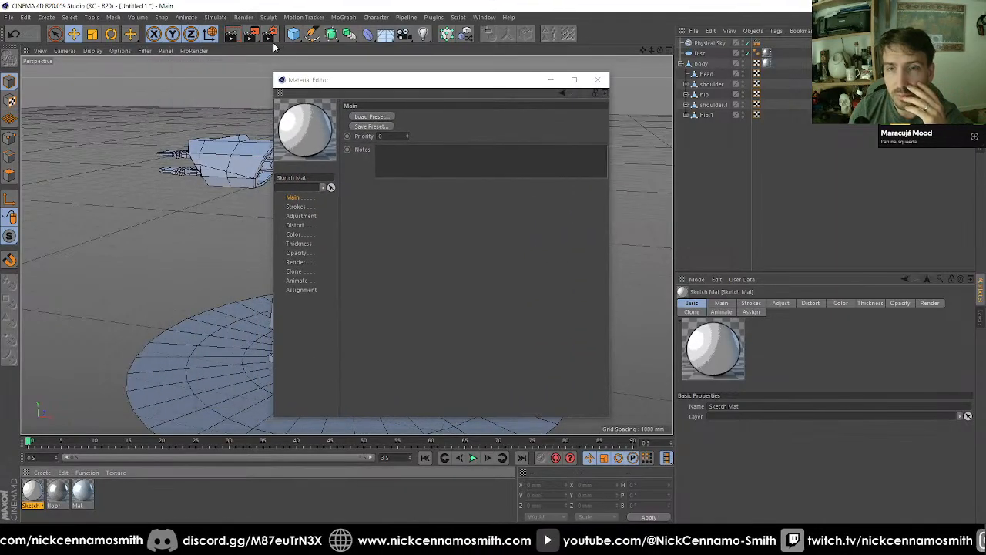
click(343, 60)
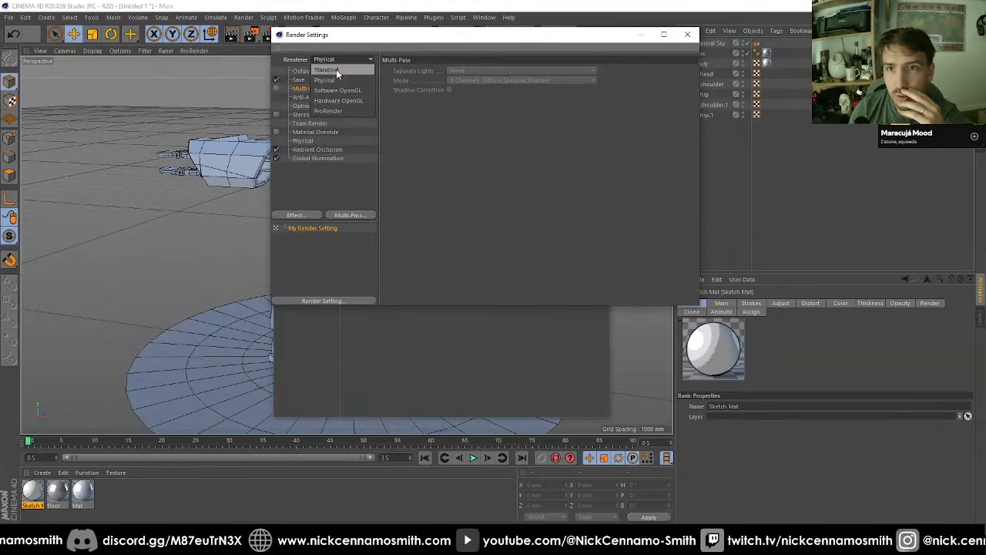
click(335, 69)
click(277, 149)
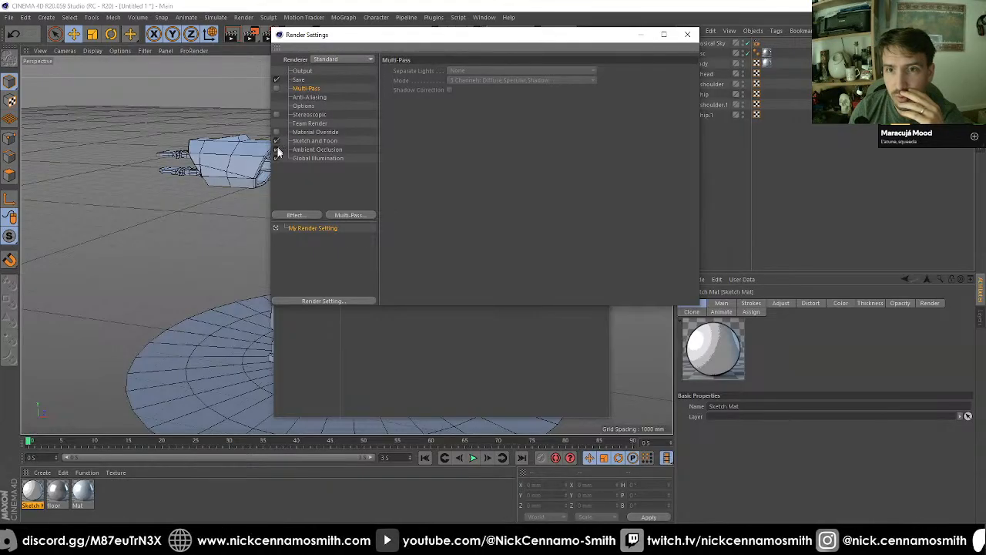
click(277, 158)
click(314, 140)
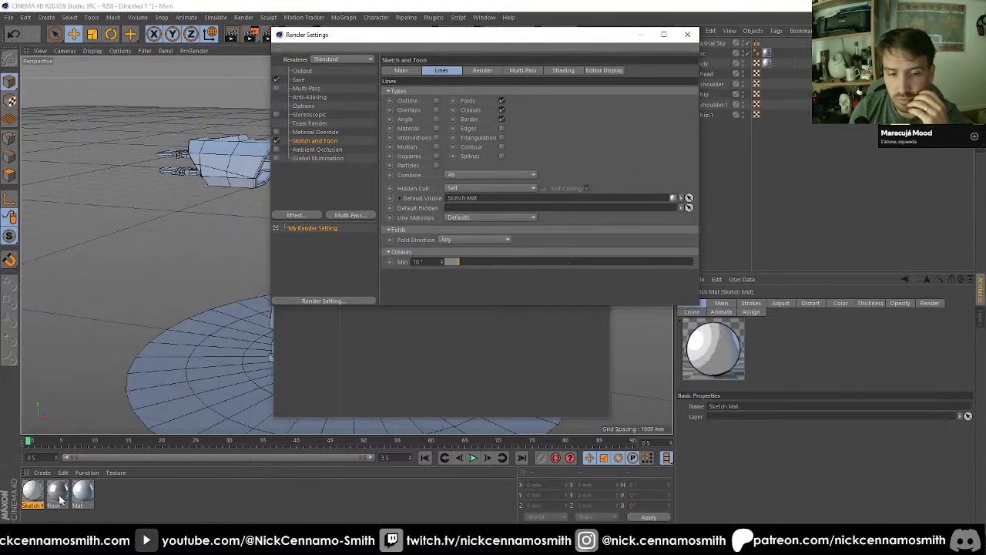
Step: Apply the Sketch Mat to the body object and remove the body's Mat texture tag
mouse_move(37, 499)
mouse_down()
mouse_move(184, 139)
mouse_move(227, 159)
mouse_move(718, 63)
mouse_up()
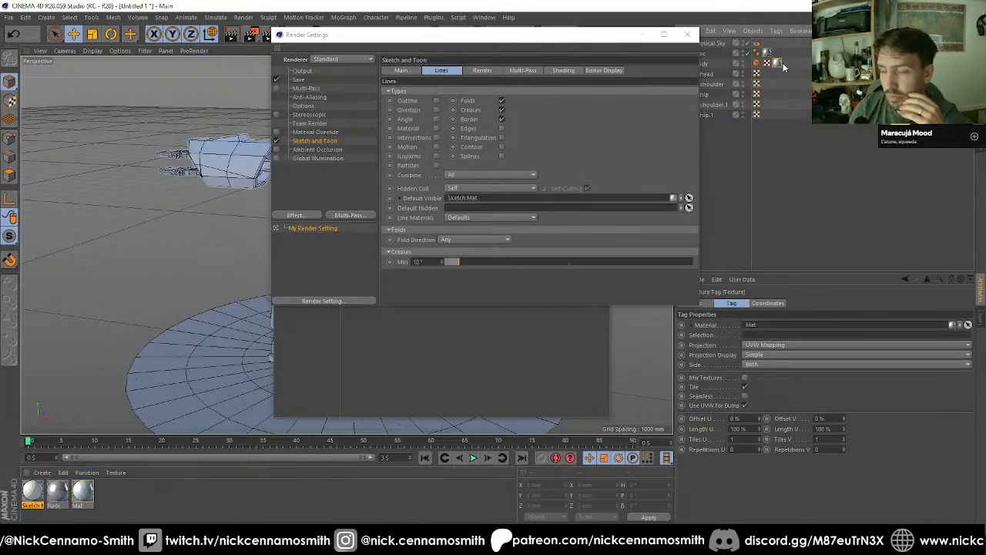
drag(517, 39, 486, 148)
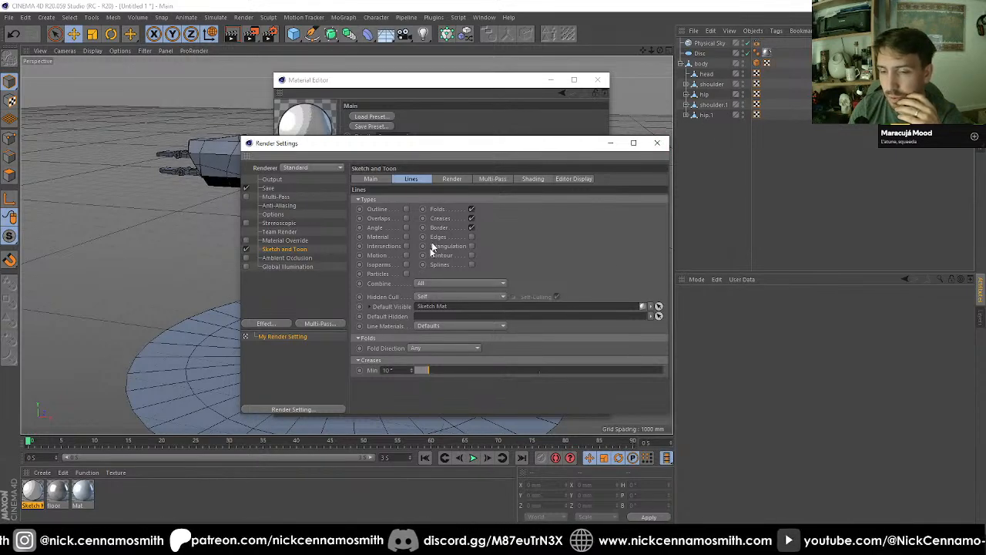
Step: Look through the Sketch and Toon render settings and set the object shading model to Gradient
click(456, 181)
click(500, 180)
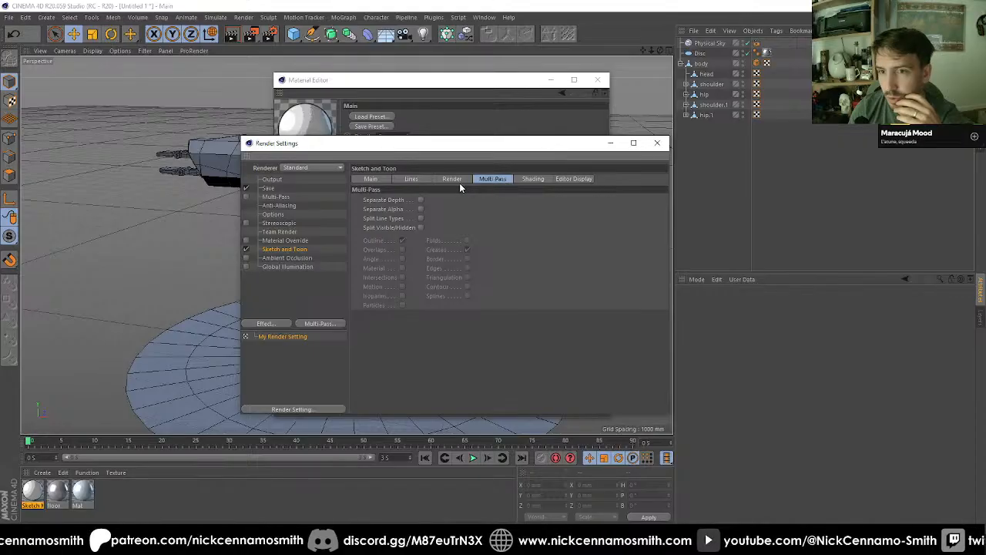
click(451, 181)
click(417, 179)
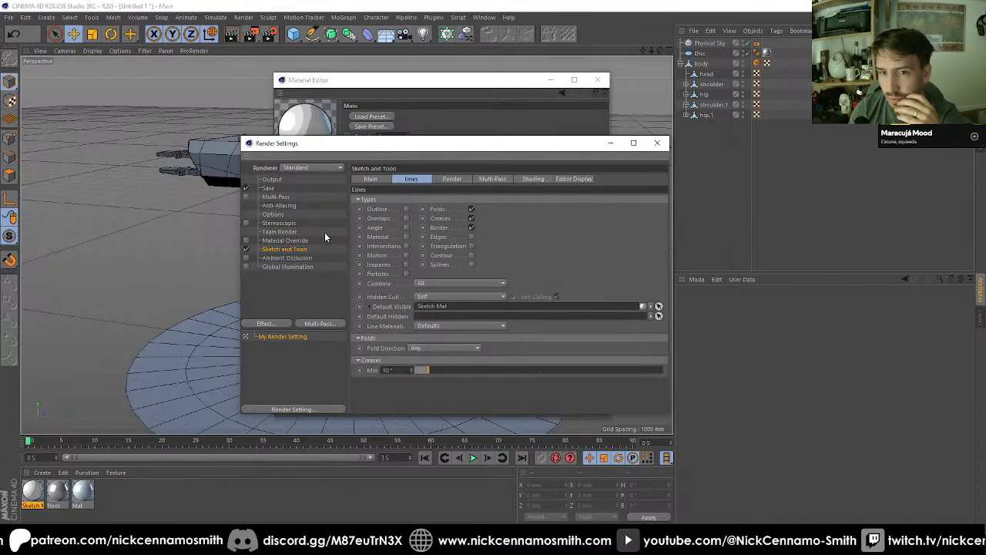
click(530, 178)
mouse_move(509, 145)
mouse_down()
mouse_move(414, 127)
mouse_move(405, 114)
mouse_up()
click(331, 281)
click(339, 293)
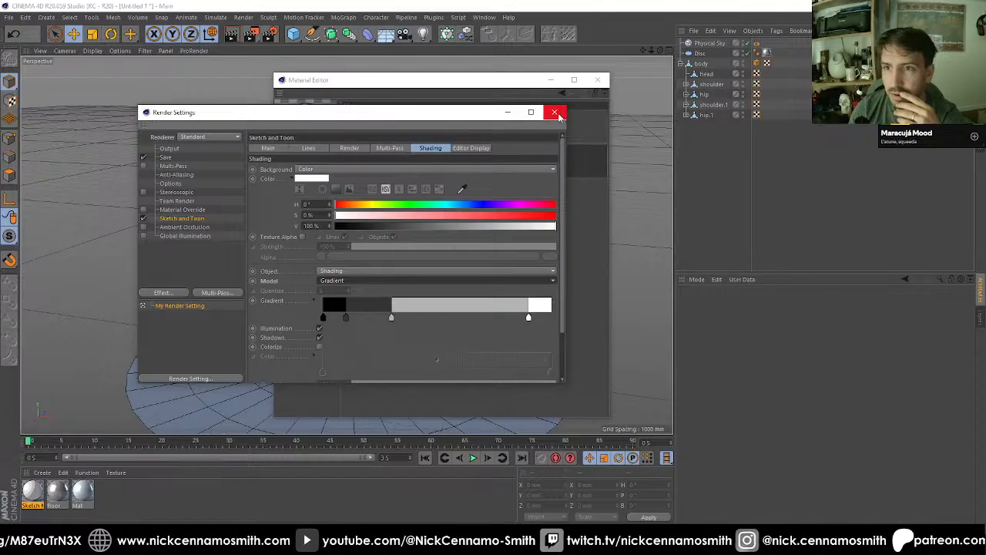
click(554, 112)
Step: Enable Clone Strokes on the Sketch Mat and set the clone Overshoot to 30%
click(309, 208)
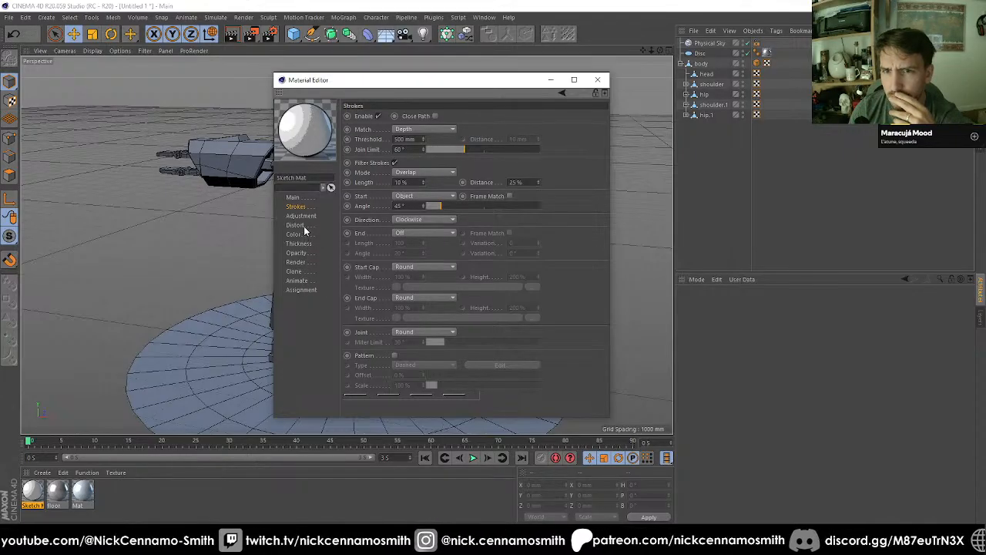
click(295, 271)
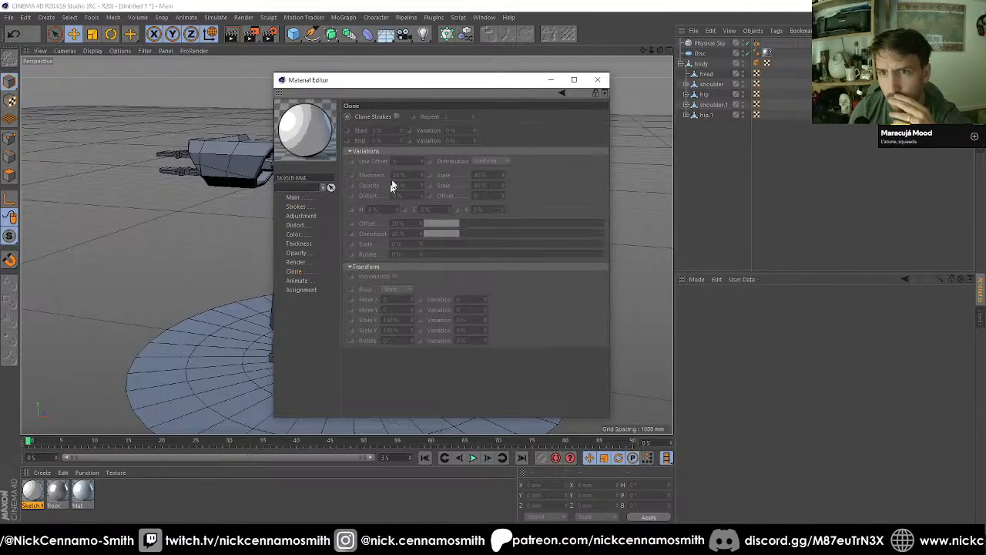
click(396, 116)
drag(485, 81, 605, 76)
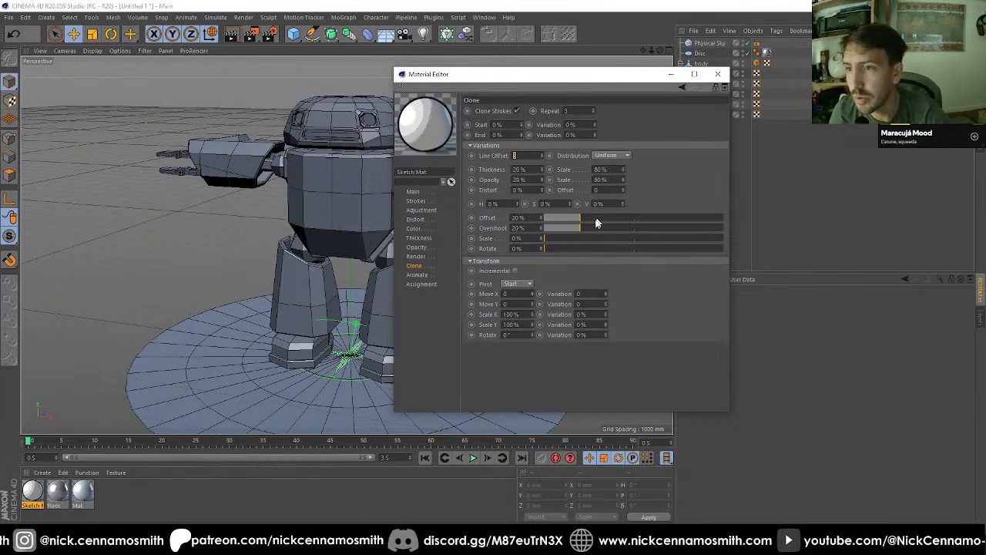
click(513, 229)
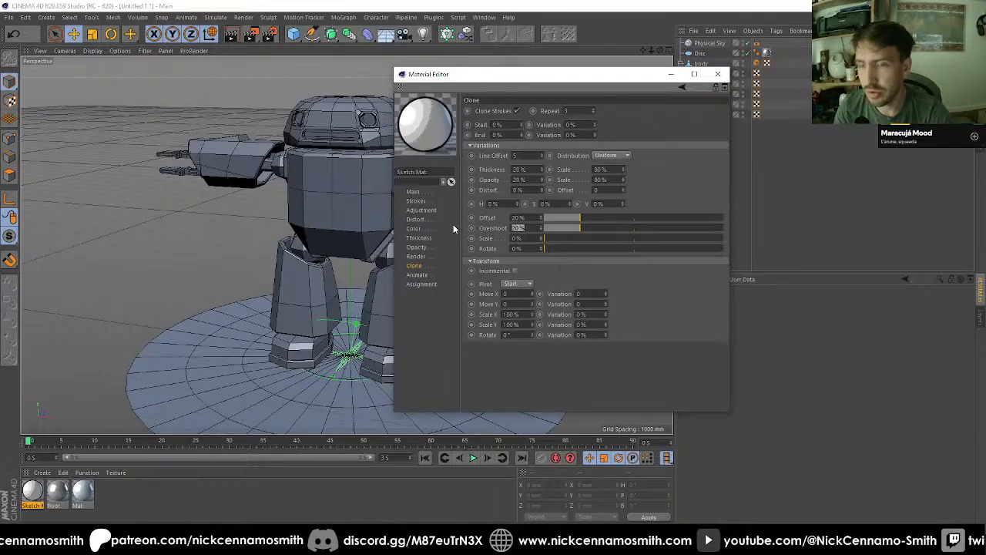
text(30)
key(Return)
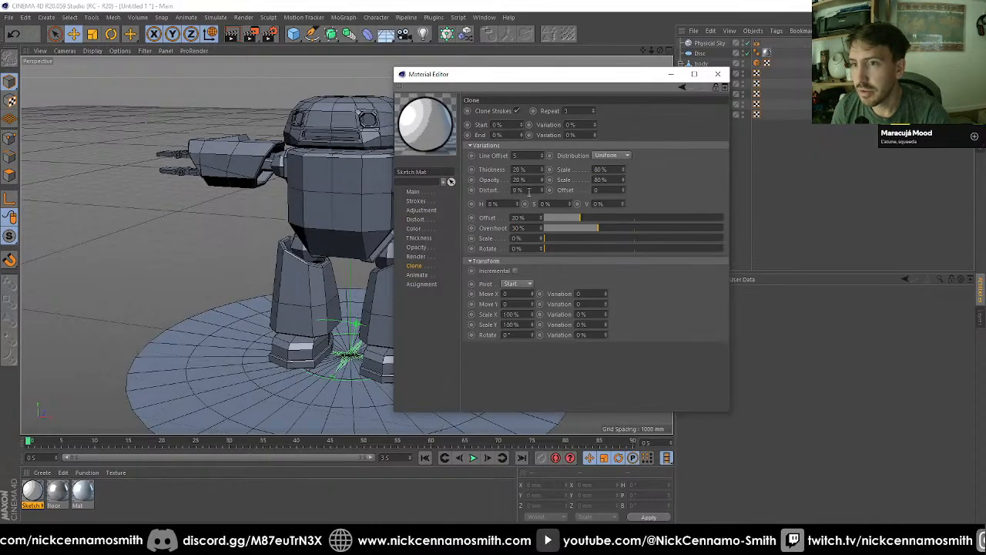
Step: Set the clone variations to 25% Distort with an Offset of 1 and Gaussian distribution
text(25)
key(Return)
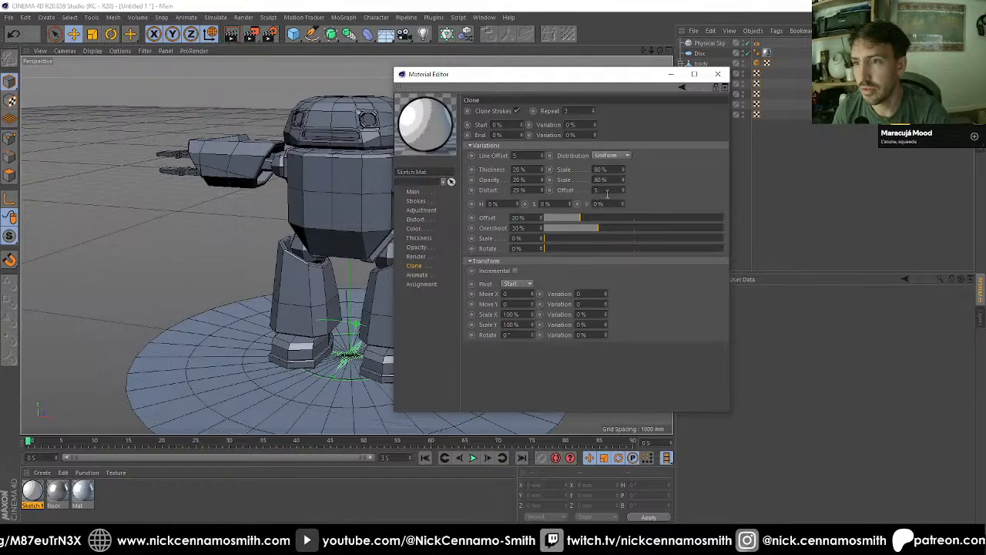
text(1)
key(Return)
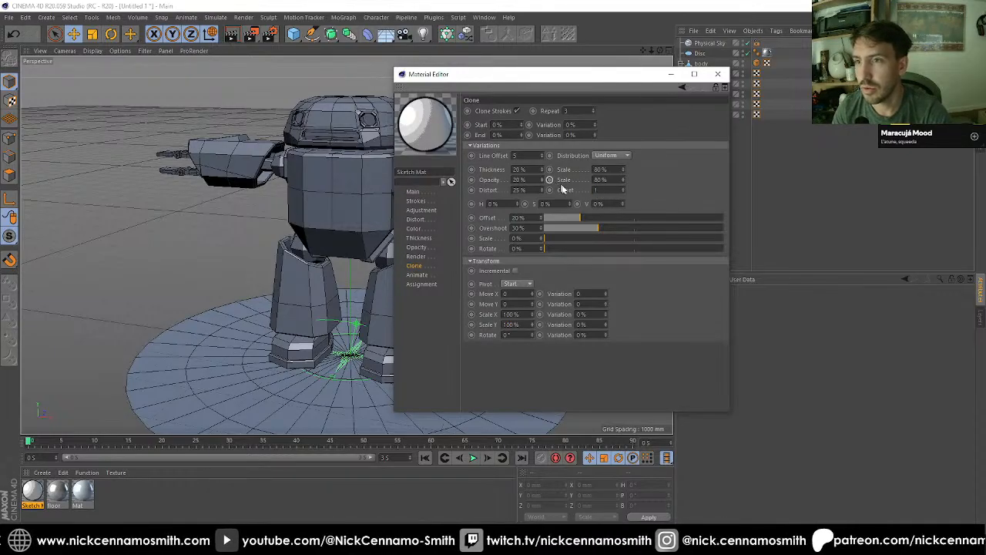
click(622, 157)
click(609, 175)
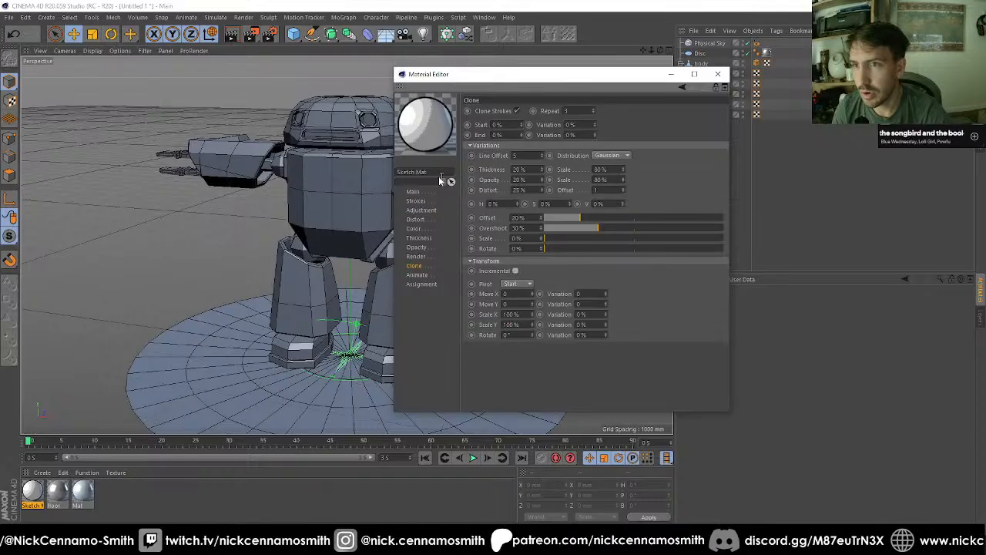
Step: Enable Curve Stroke in the Sketch Mat's Distort settings and set its curve type to B-Spline
click(415, 220)
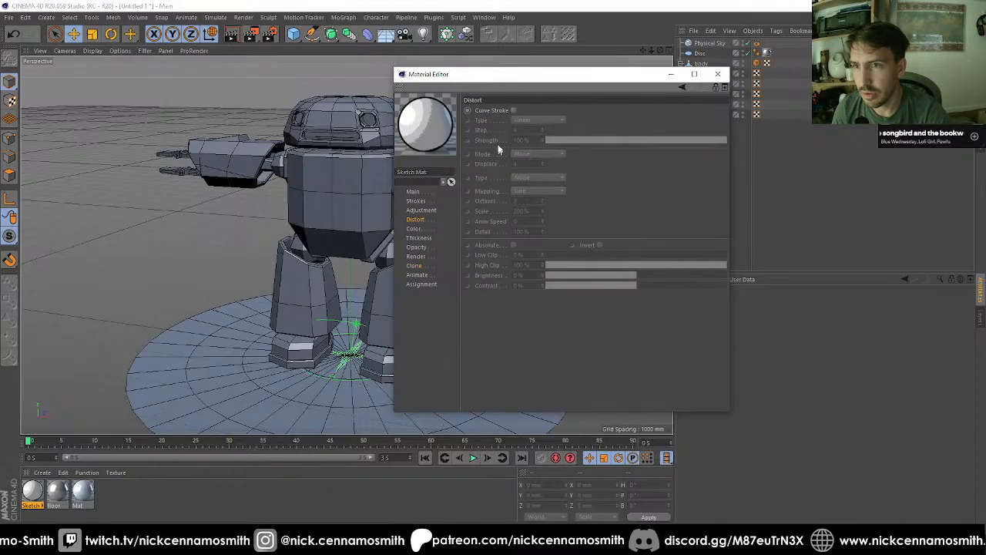
click(513, 110)
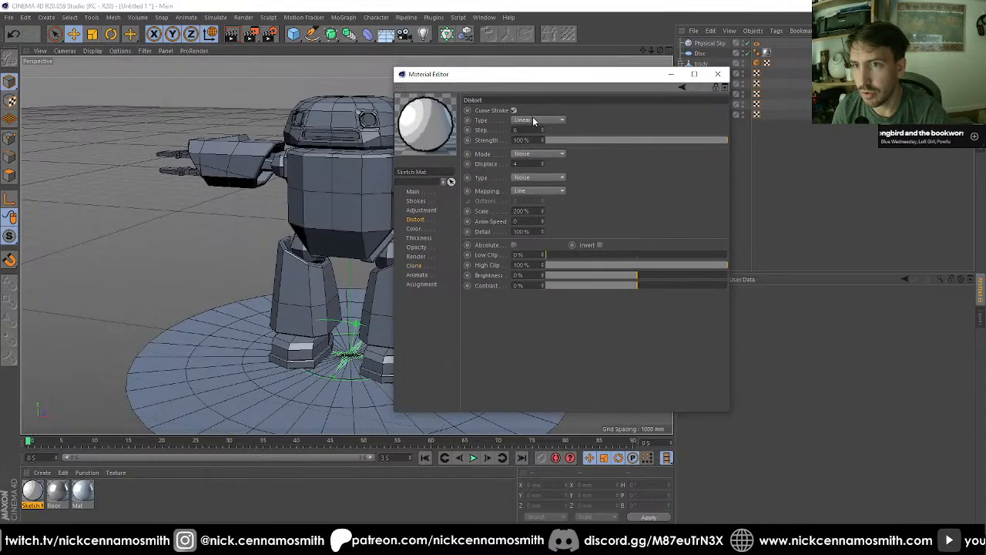
click(533, 120)
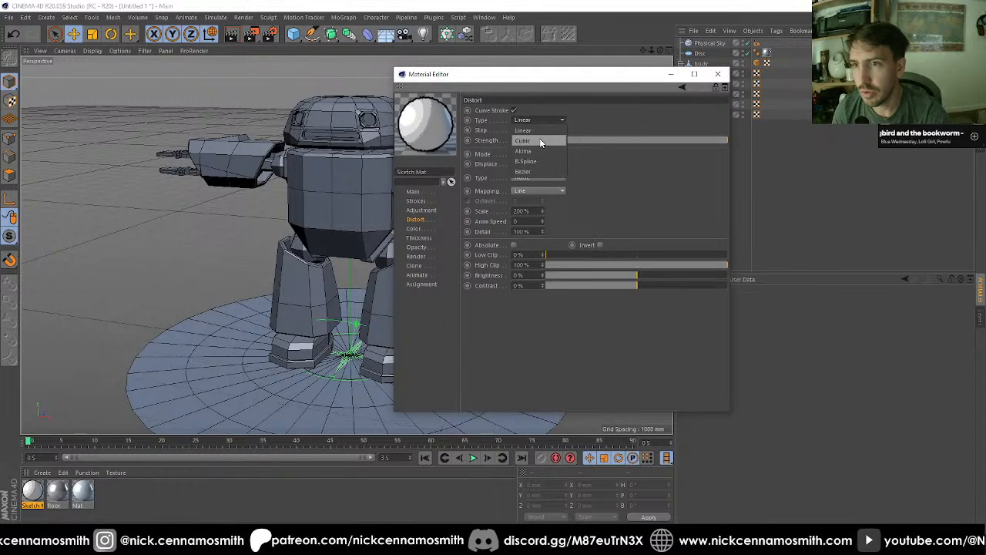
click(539, 140)
click(541, 120)
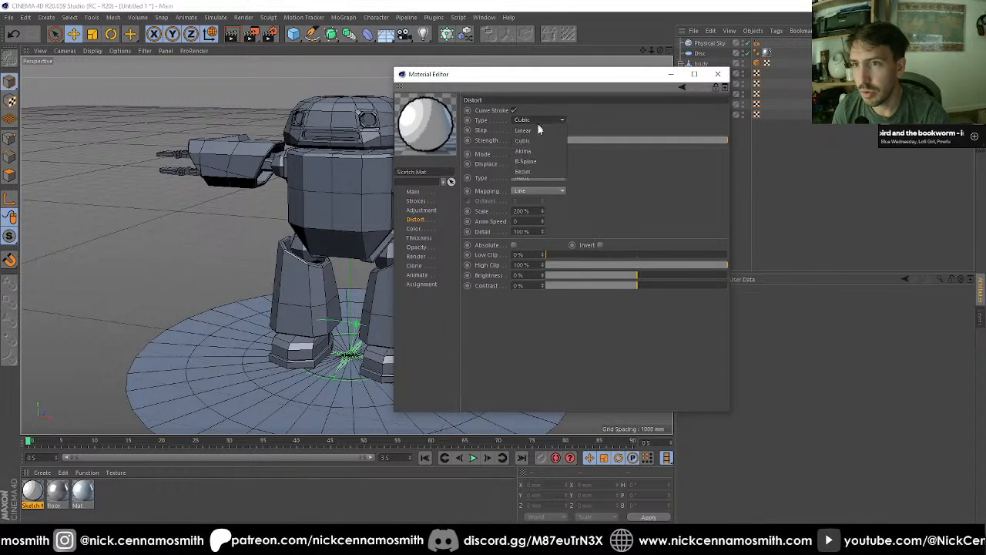
click(535, 161)
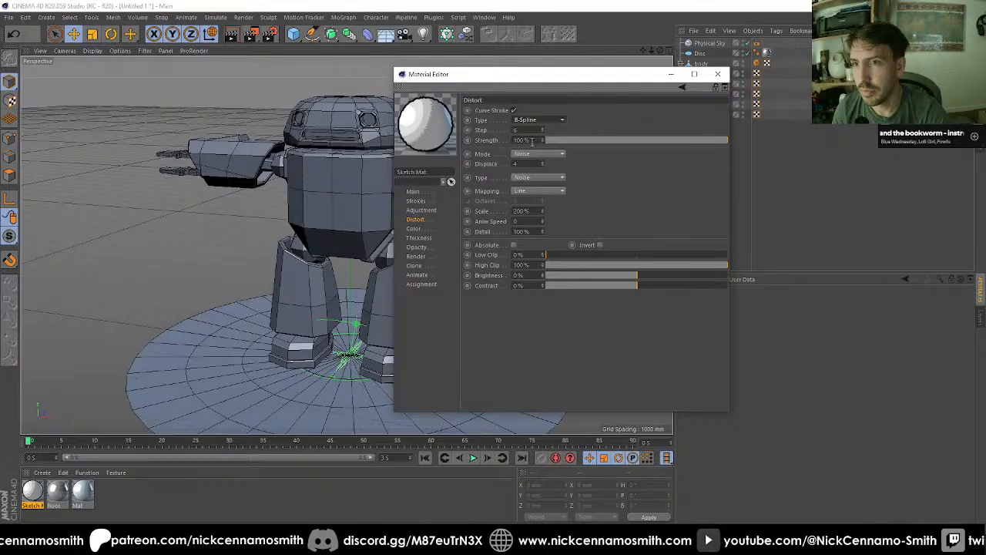
Step: Set the stroke distortion's Displace to 2 and its noise type to Mod Noise
drag(527, 163, 419, 151)
text(2)
key(Return)
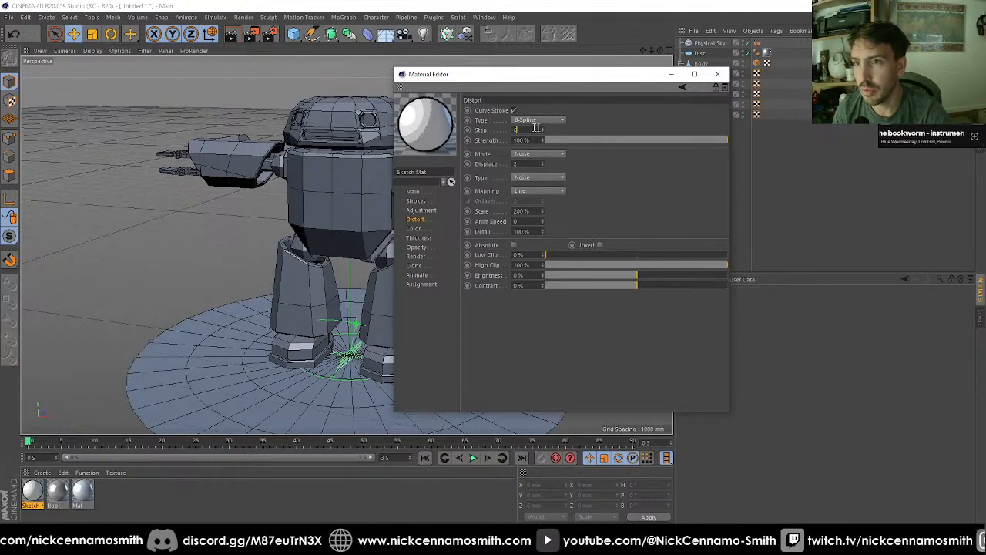
click(646, 214)
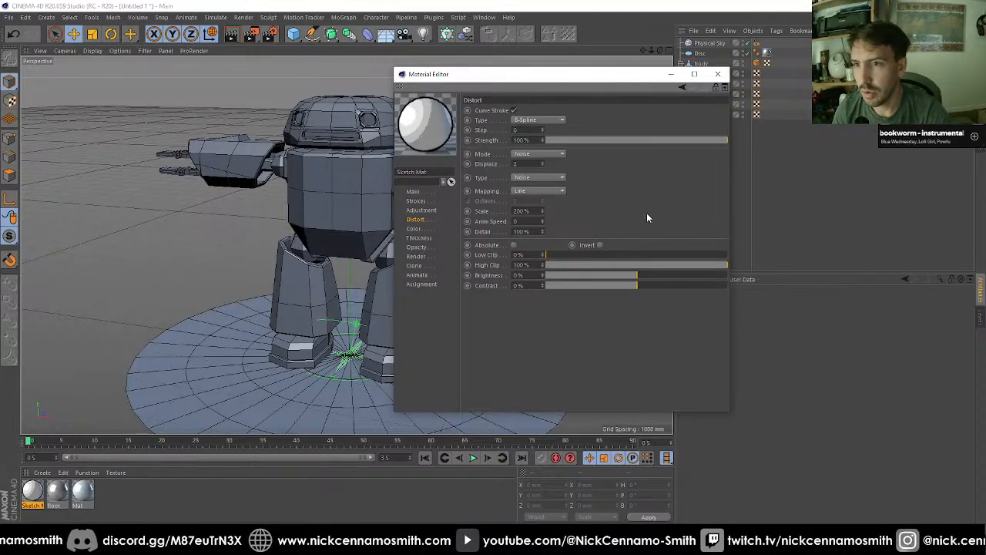
click(547, 177)
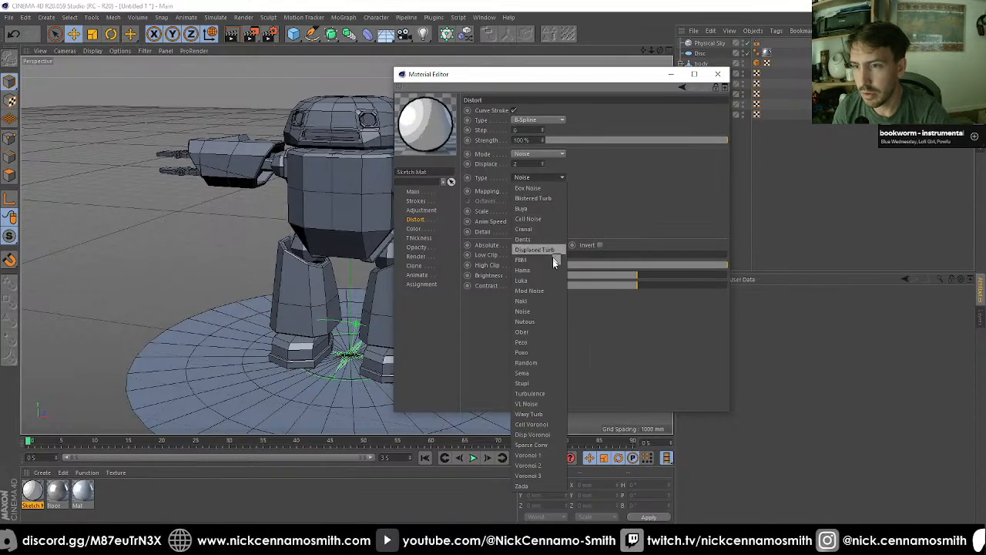
click(533, 279)
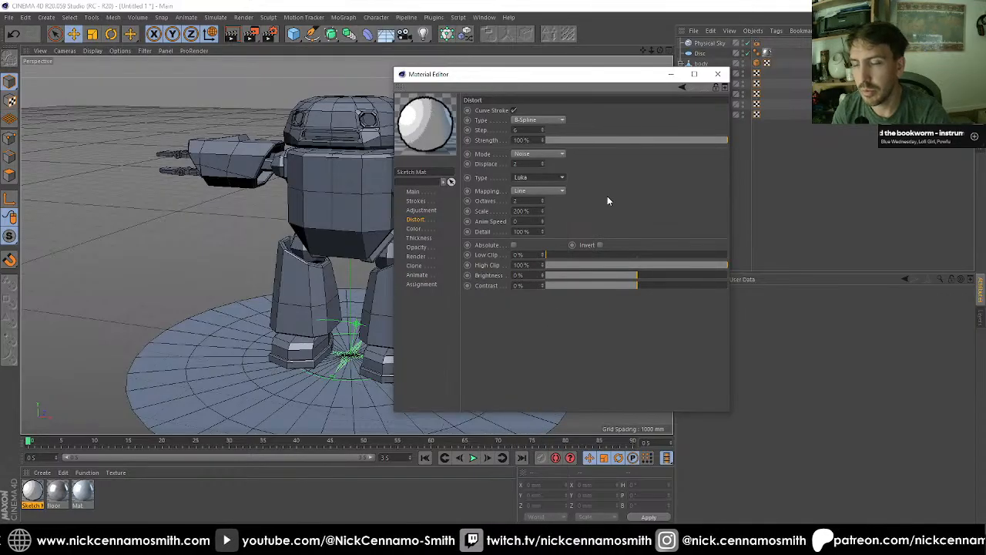
key(Down)
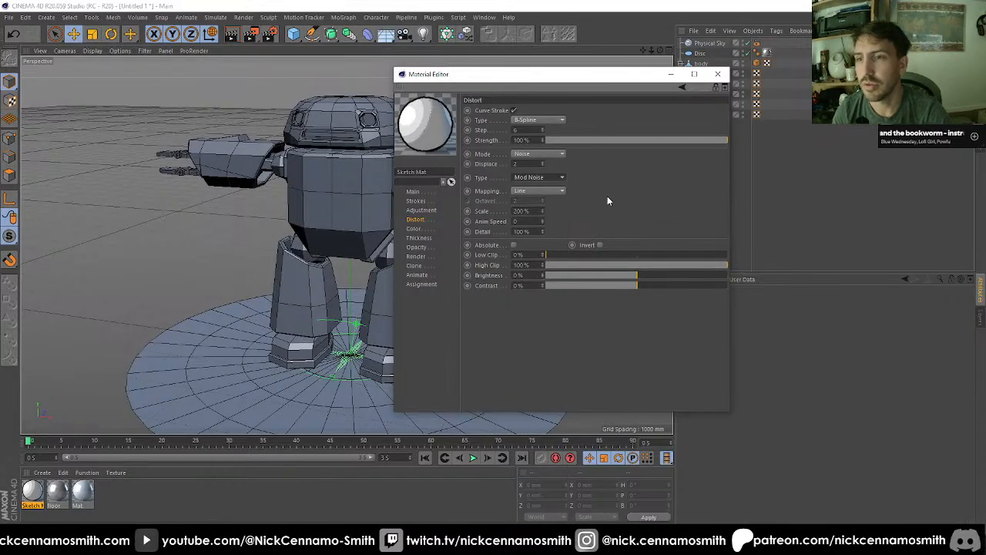
click(419, 209)
click(416, 200)
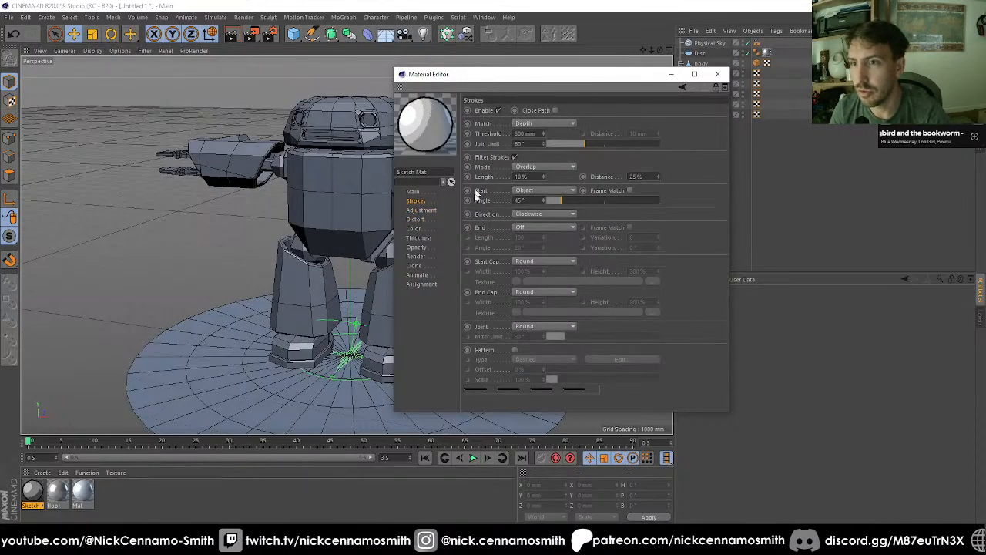
click(419, 238)
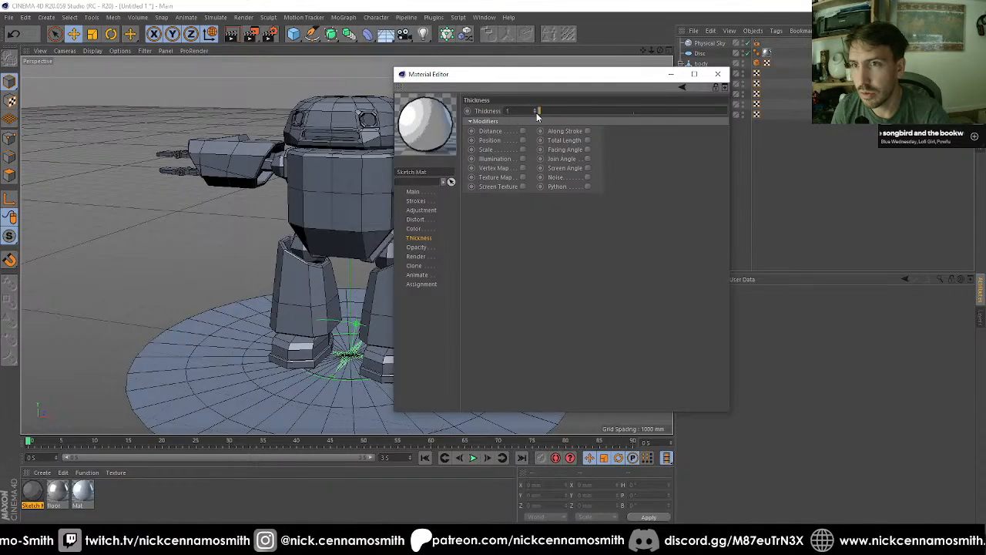
click(422, 254)
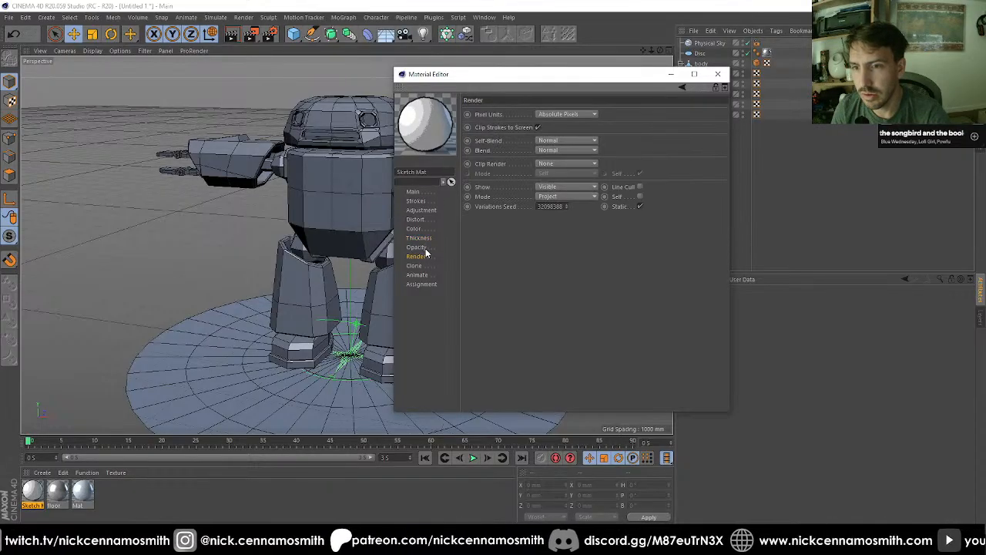
click(424, 248)
click(423, 269)
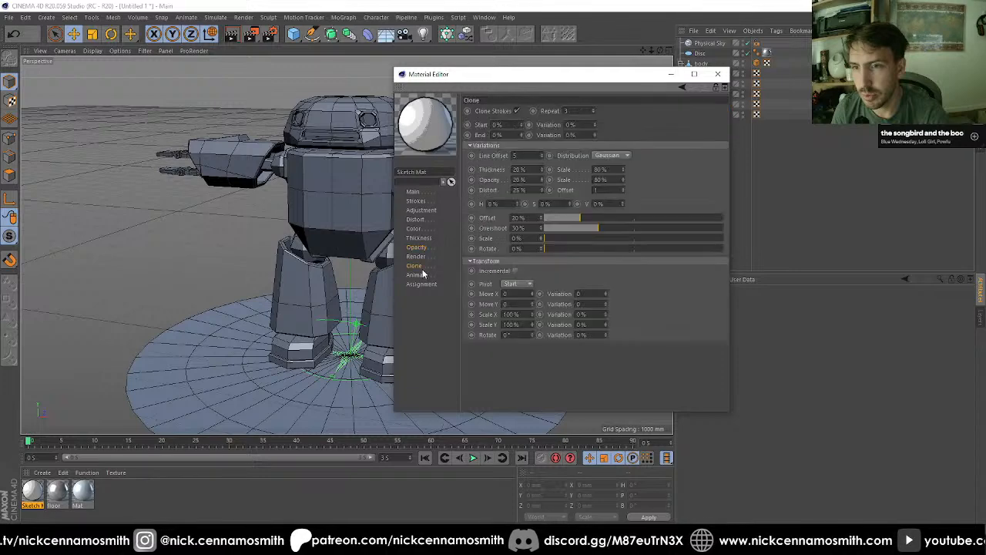
Step: Set the Sketch Mat's line color to dark blue with H 234°, S 91% and V 24%, and close the material
click(416, 229)
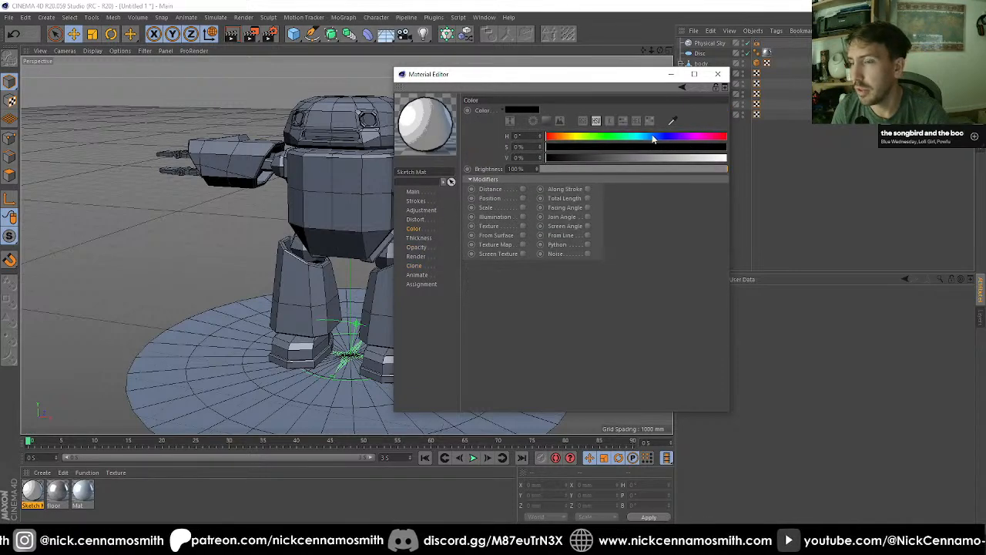
click(665, 141)
click(710, 146)
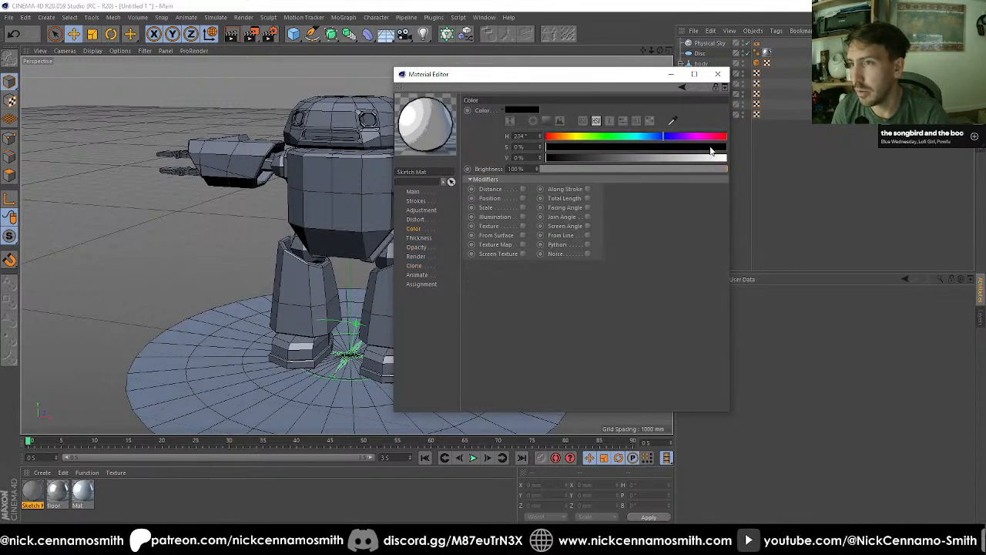
click(603, 158)
drag(601, 157, 589, 158)
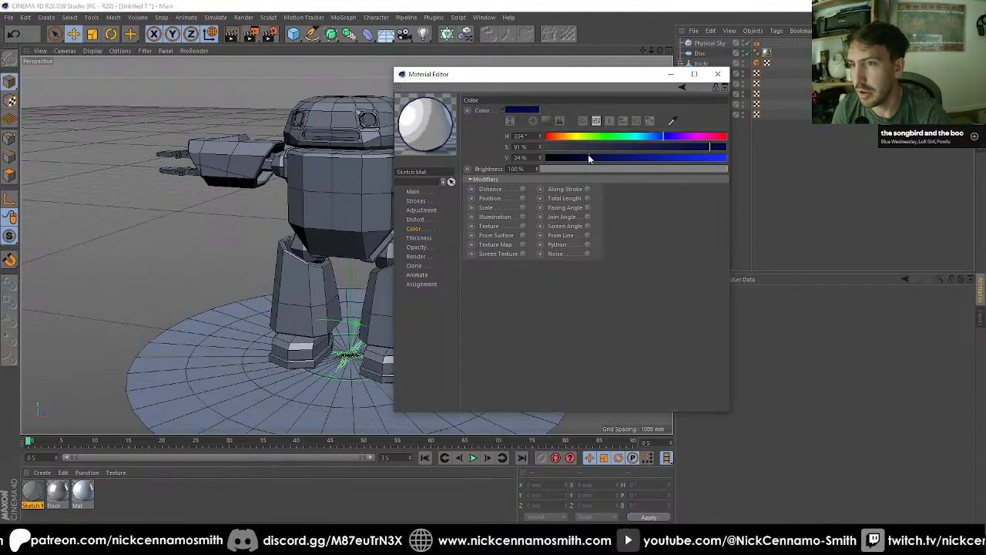
click(718, 73)
Step: Render the robot to the Picture Viewer to check the recolored sketch lines, and return to the scene
drag(29, 497, 698, 70)
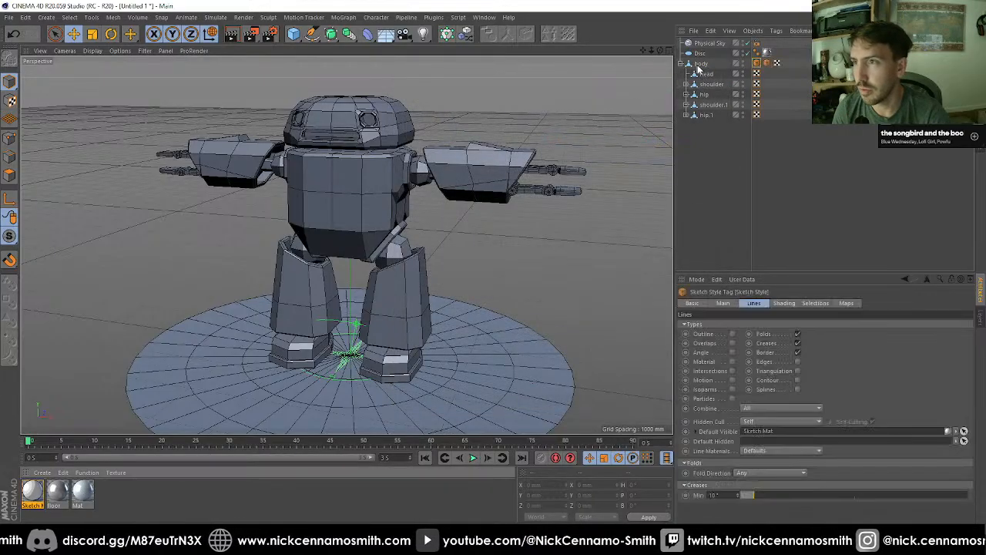
click(768, 70)
scroll(438, 221, up, 3)
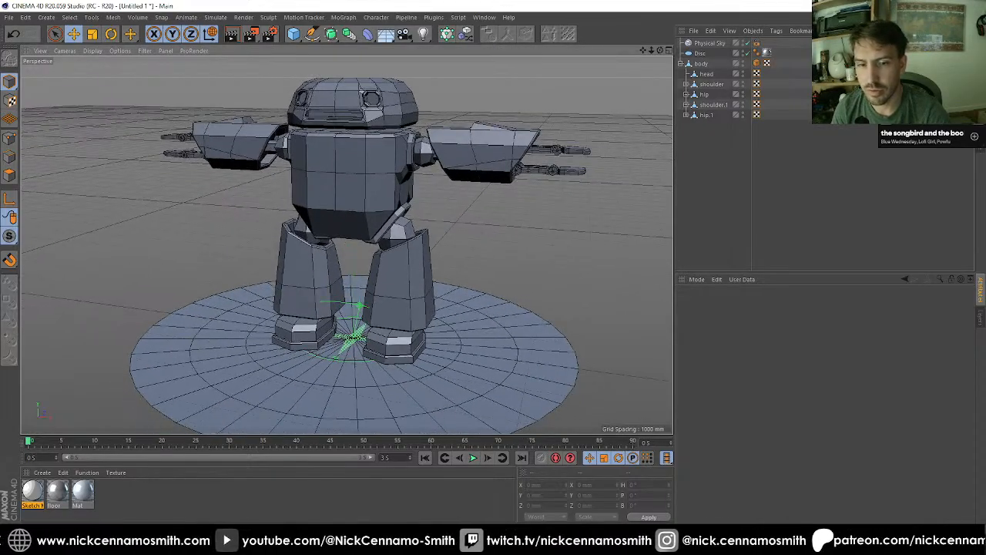
click(252, 36)
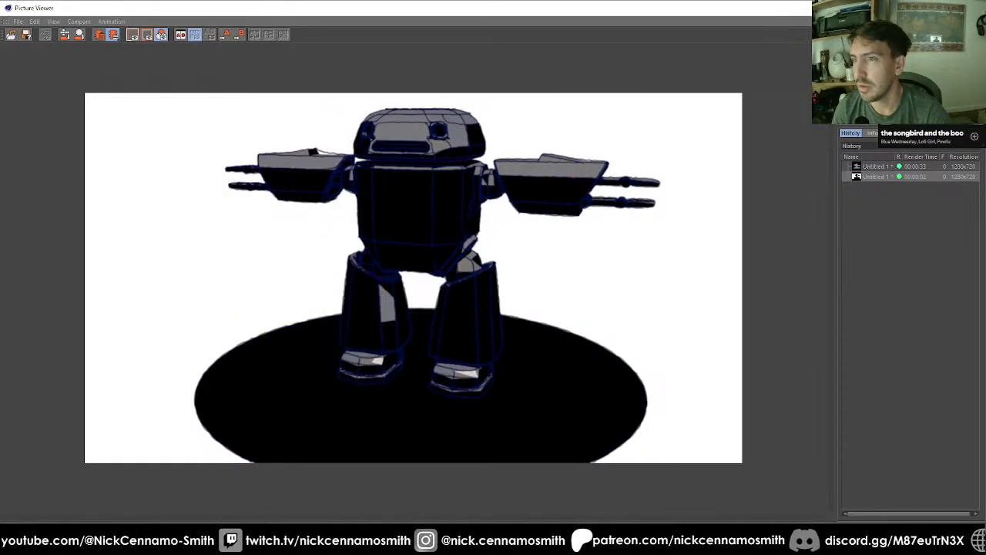
key(alt+Tab)
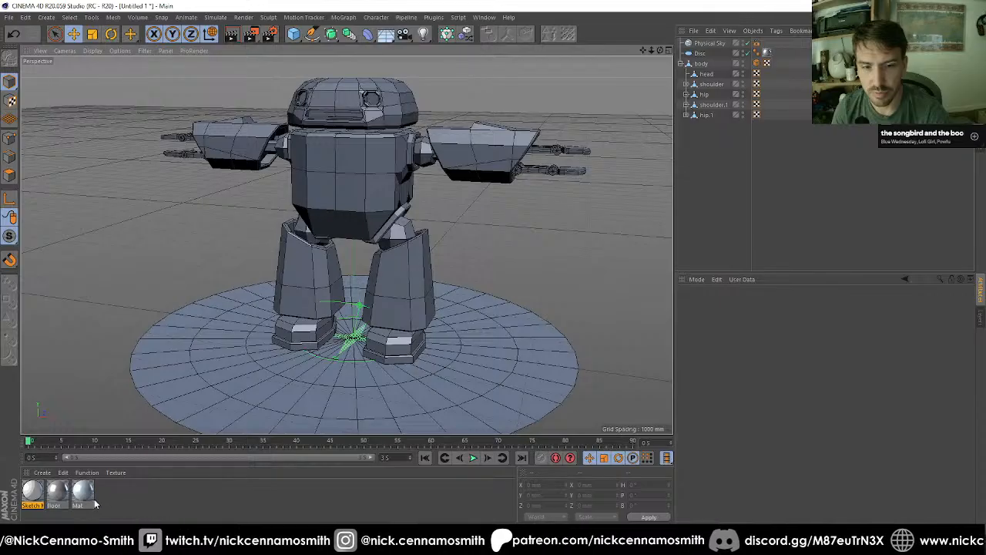
Step: Try the Mat material on the robot's body with a test render, and remove its texture tag from the body
drag(83, 501, 333, 198)
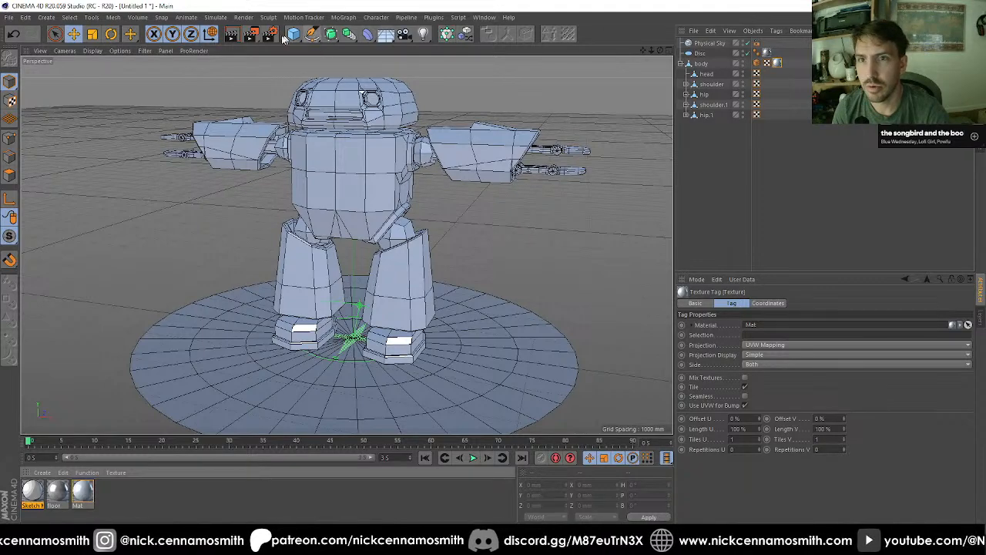
key(shift+r)
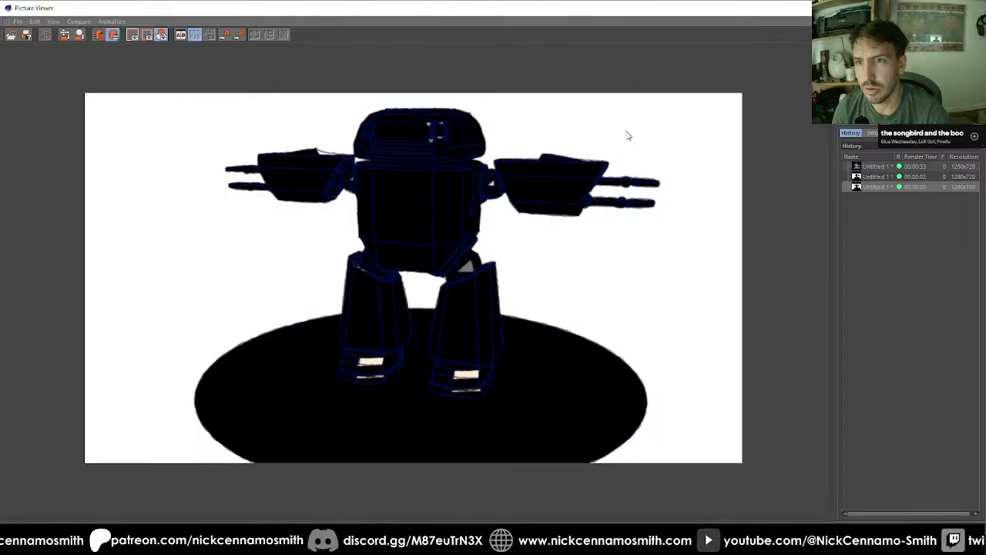
click(974, 8)
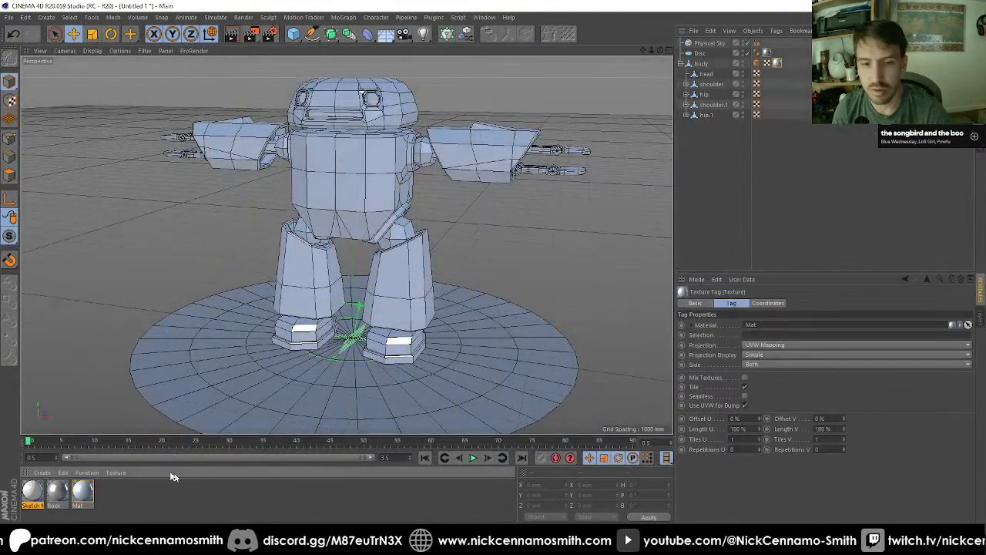
double_click(83, 491)
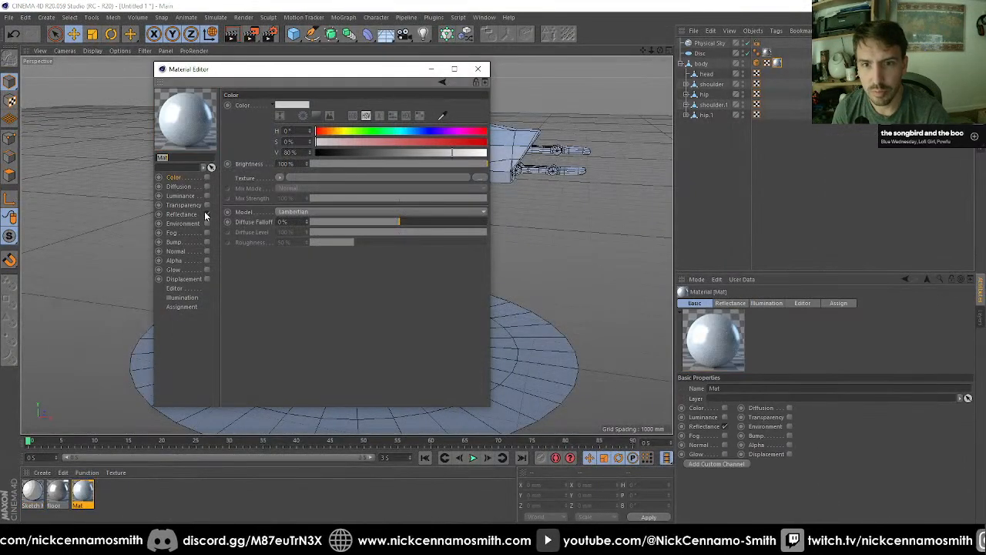
click(478, 69)
drag(779, 62, 768, 63)
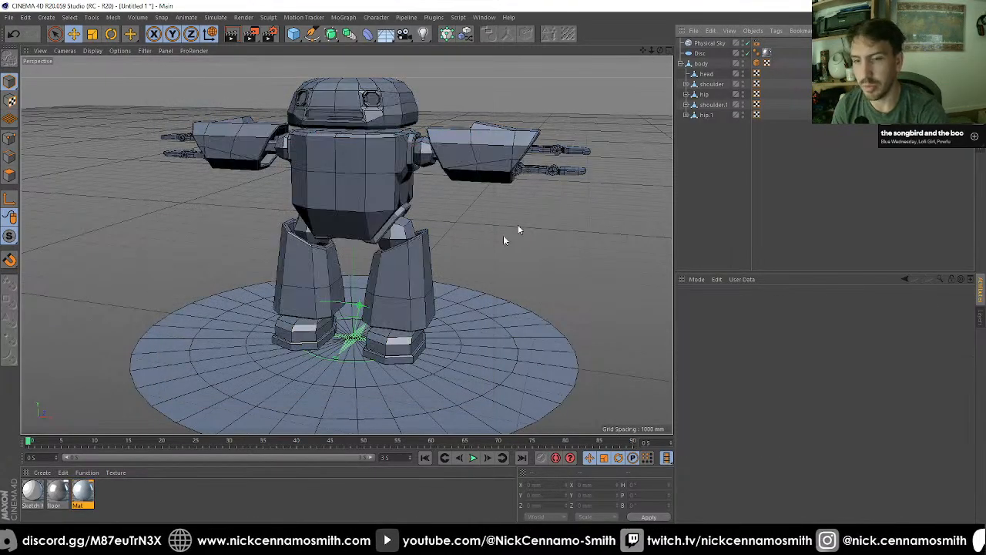
Step: Create a new material named S&T with its Reflectance channel disabled
double_click(115, 510)
double_click(32, 493)
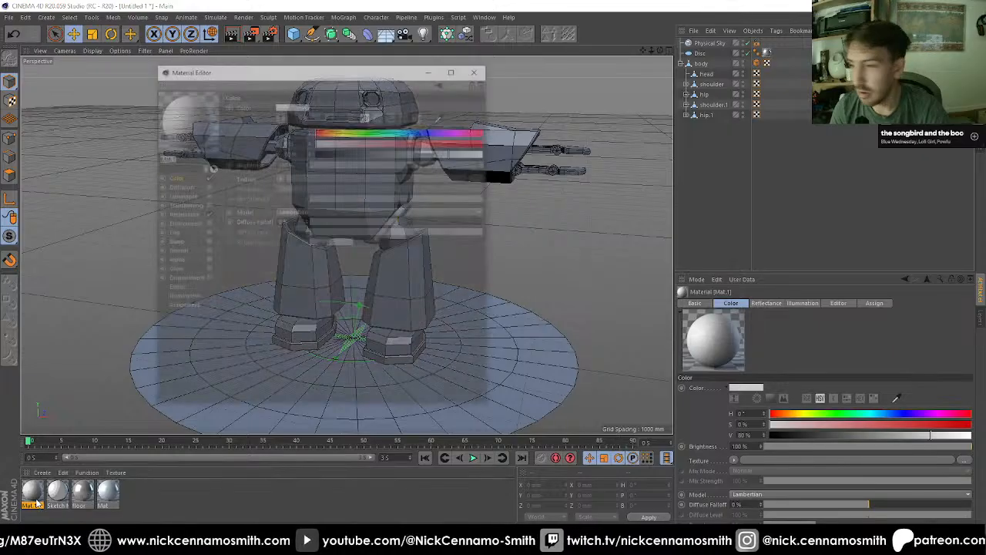
click(206, 214)
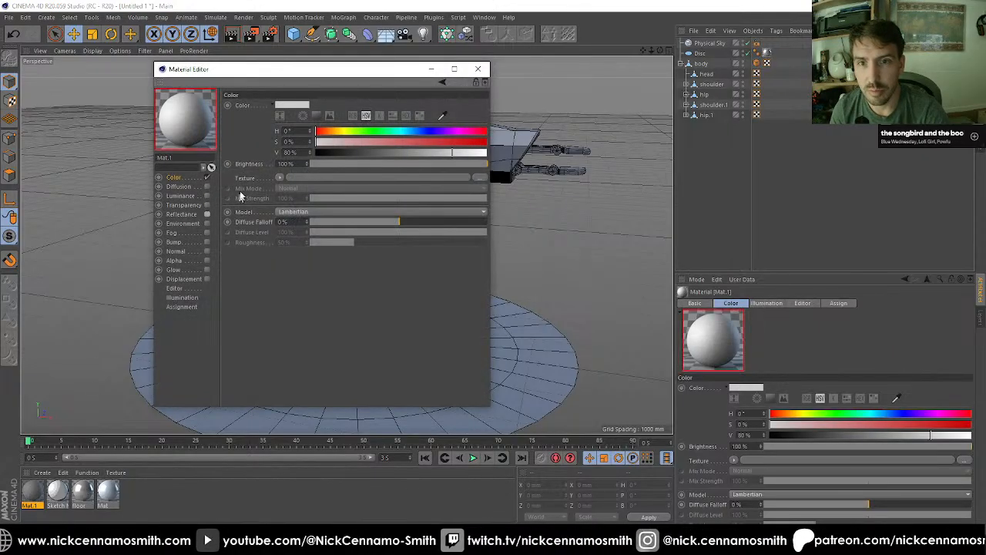
double_click(181, 157)
text(S&T)
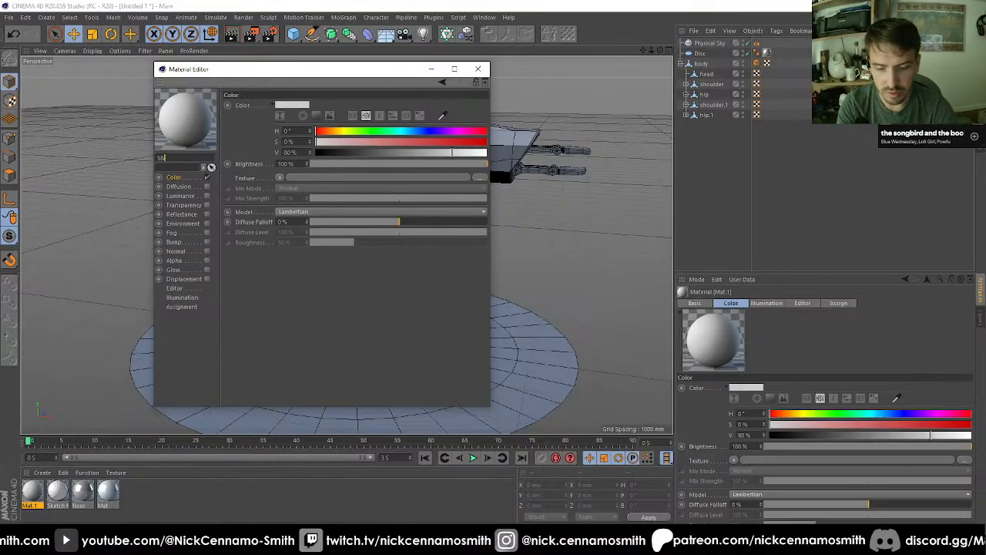
Step: Load the Sketch and Toon Cel shader as the S&T material's color texture
click(280, 178)
mouse_move(328, 368)
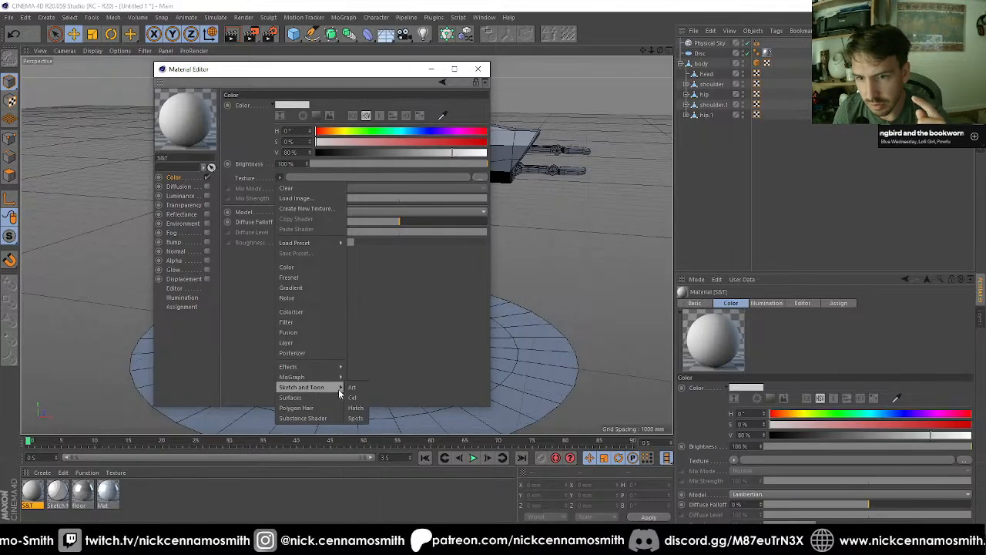
click(353, 397)
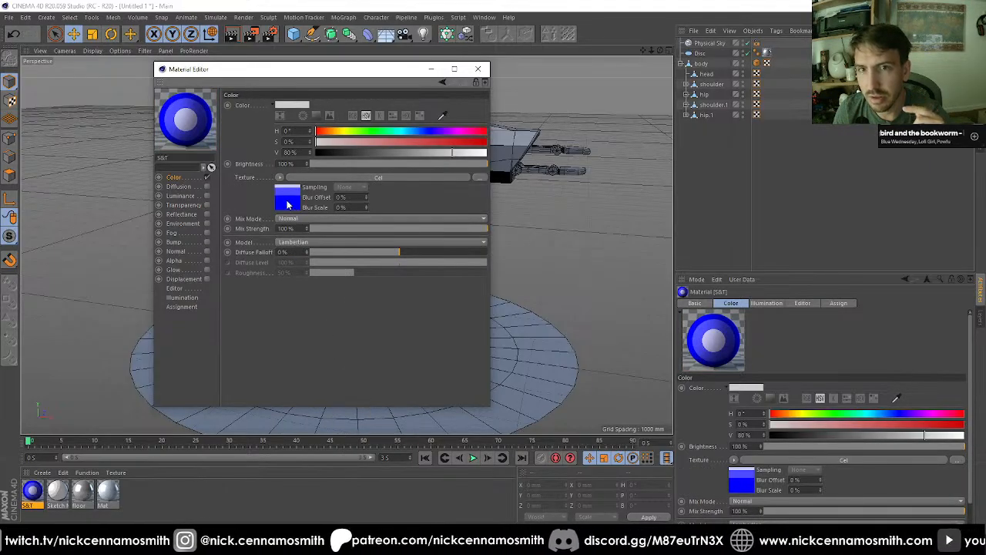
Step: Recolor the first Diffuse gradient knot of the Cel shader to a muted blue-purple with S 30% and V 45%
click(287, 204)
double_click(280, 223)
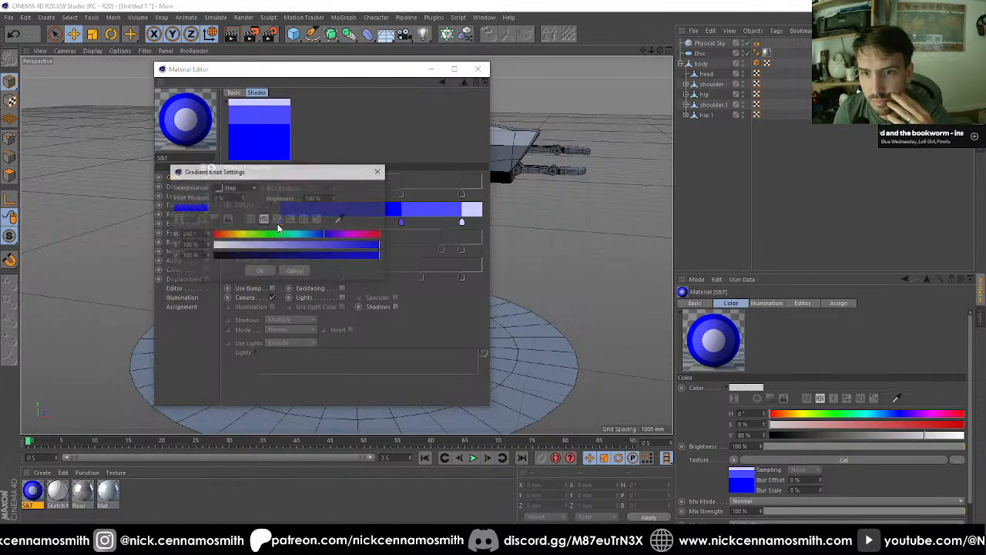
click(256, 246)
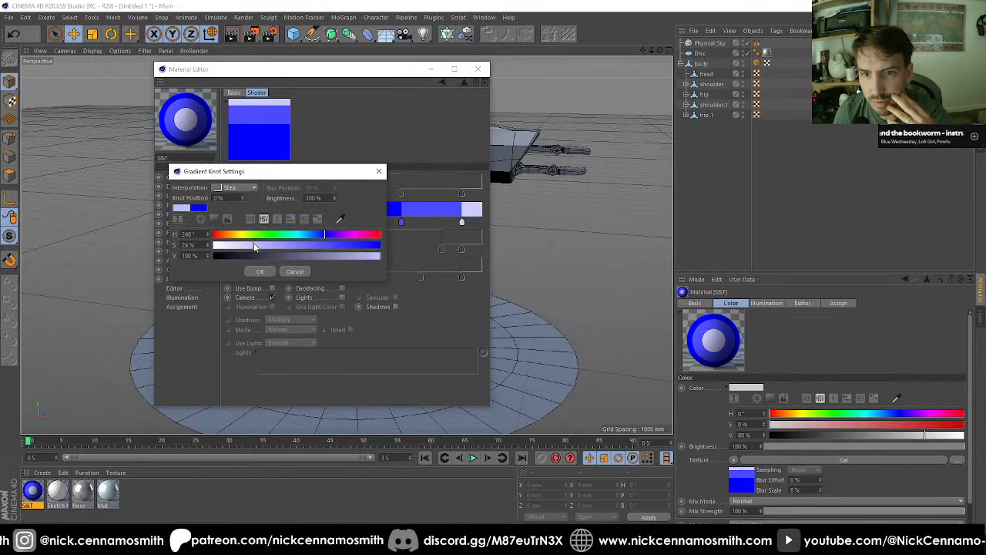
drag(256, 246, 347, 245)
drag(285, 251, 238, 249)
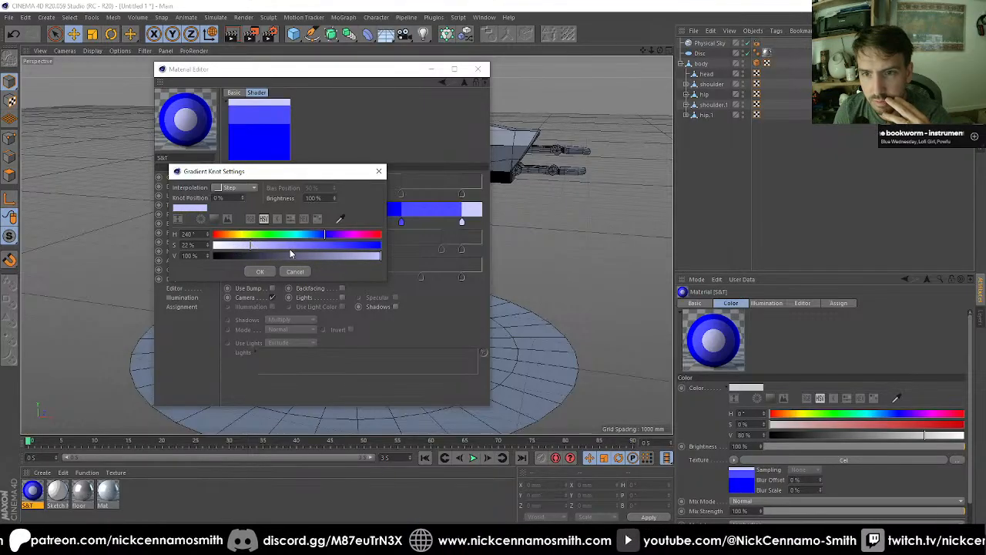
click(297, 255)
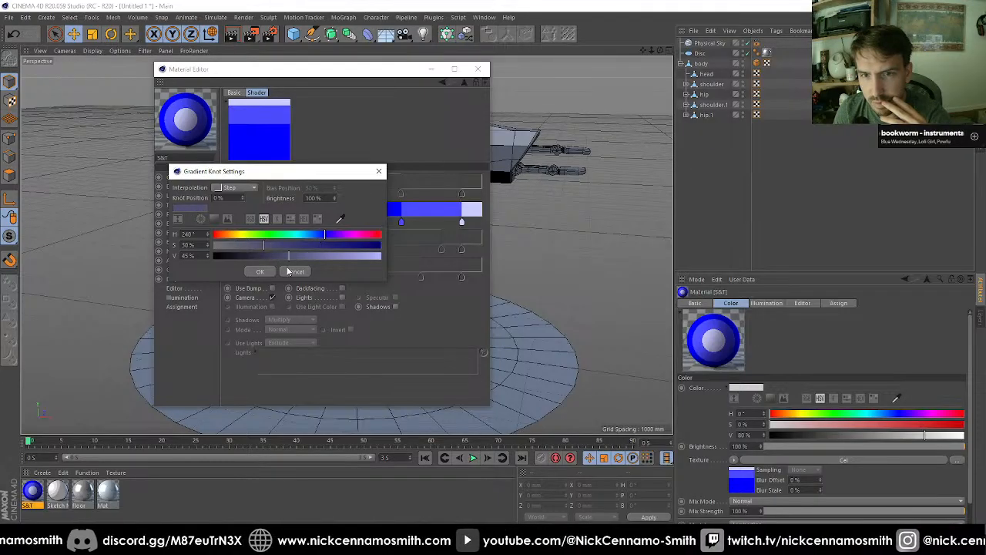
click(288, 271)
Step: Recolor the middle Diffuse gradient knot to gray with S 0% and V 66%
double_click(401, 223)
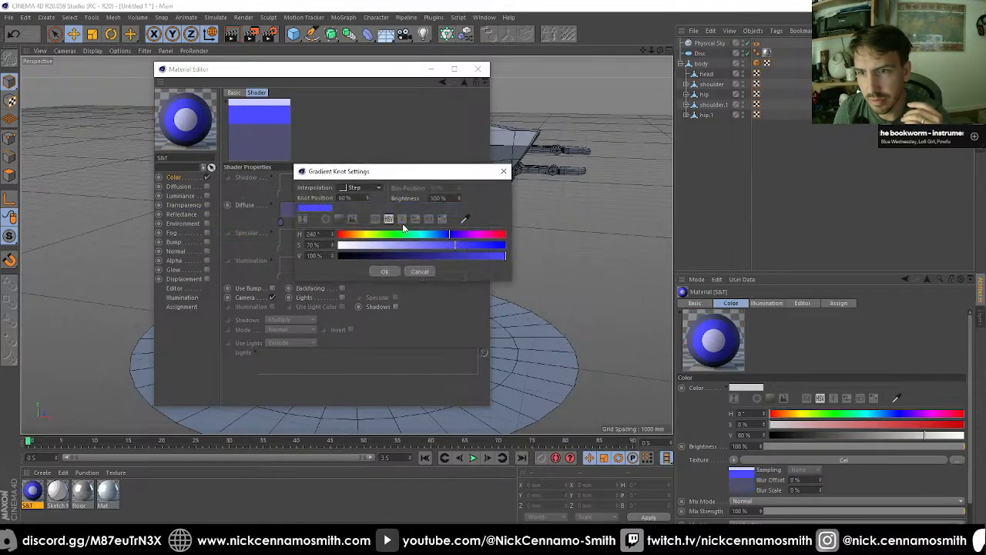
drag(341, 246, 316, 252)
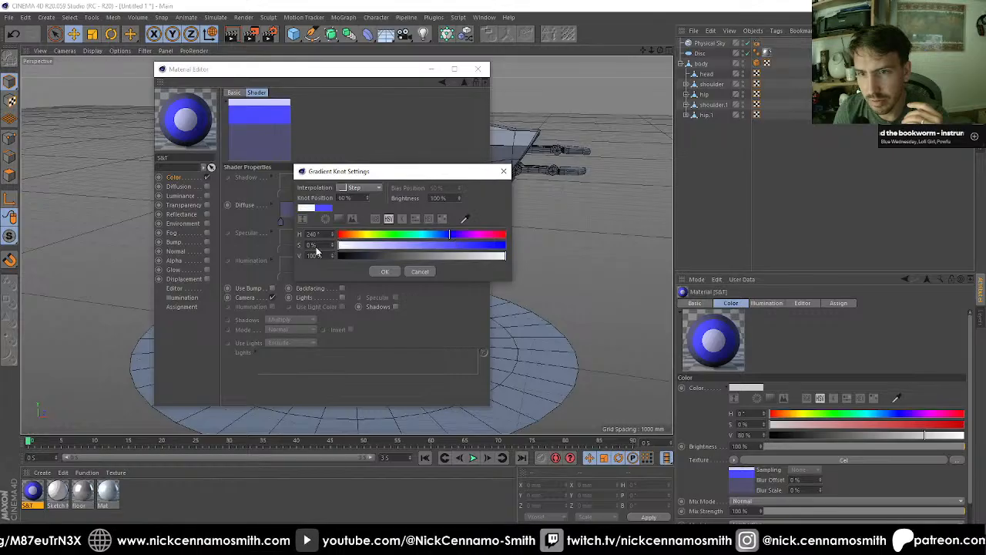
drag(436, 255, 450, 253)
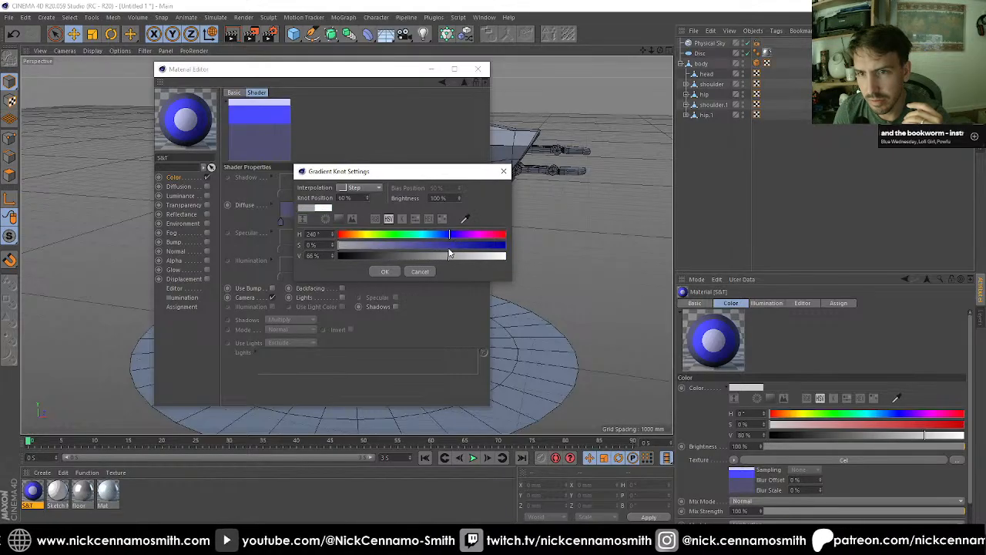
click(386, 271)
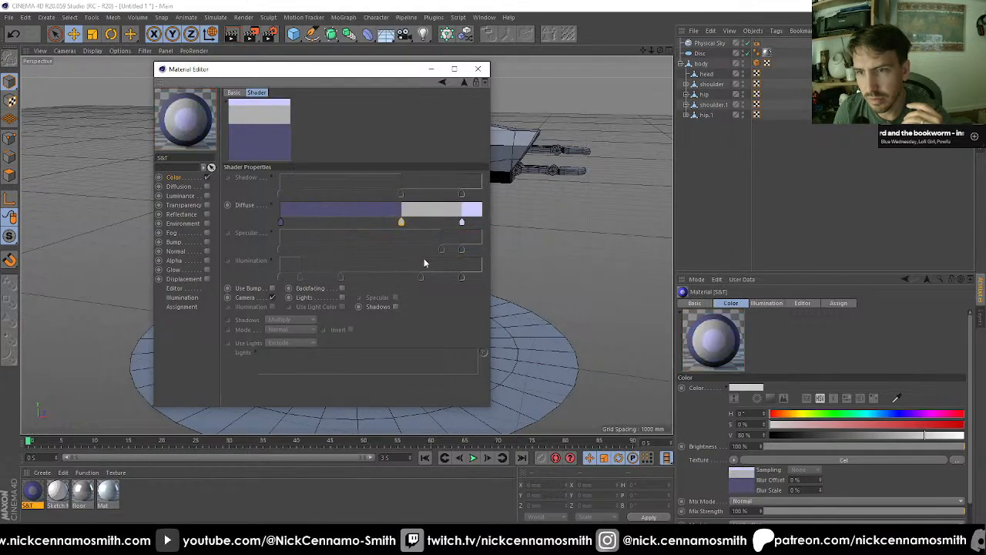
Step: Lighten the last Diffuse gradient knot to near white by setting its saturation to 7%
double_click(462, 222)
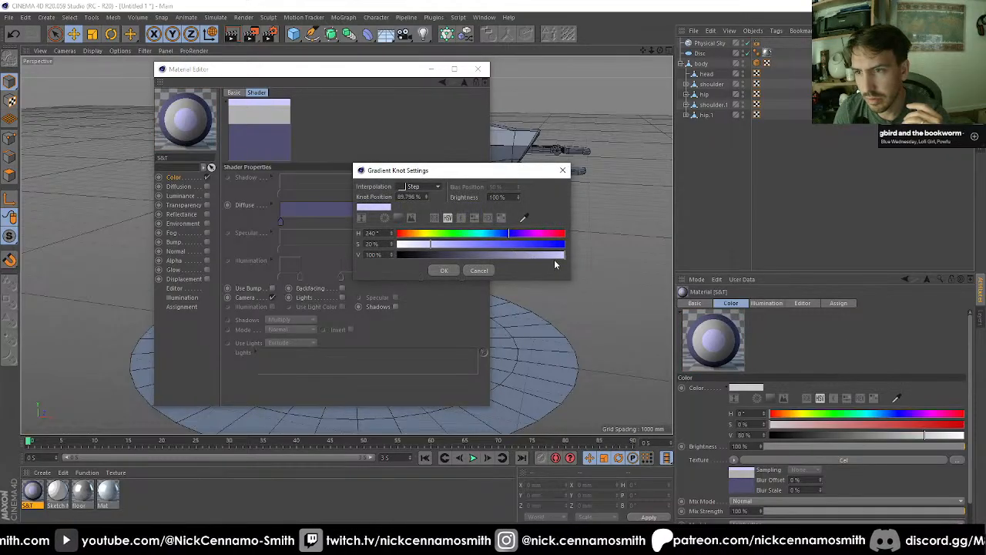
click(410, 245)
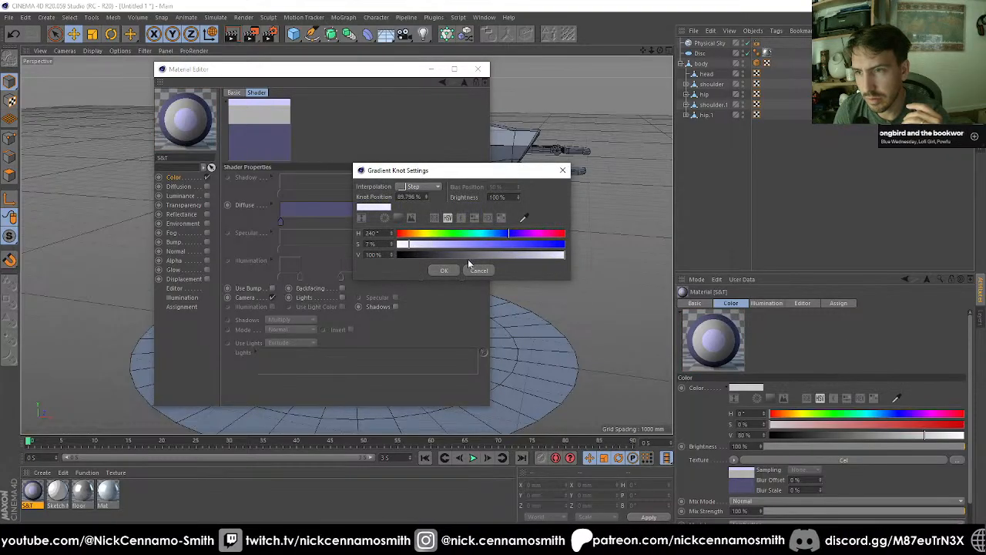
click(444, 270)
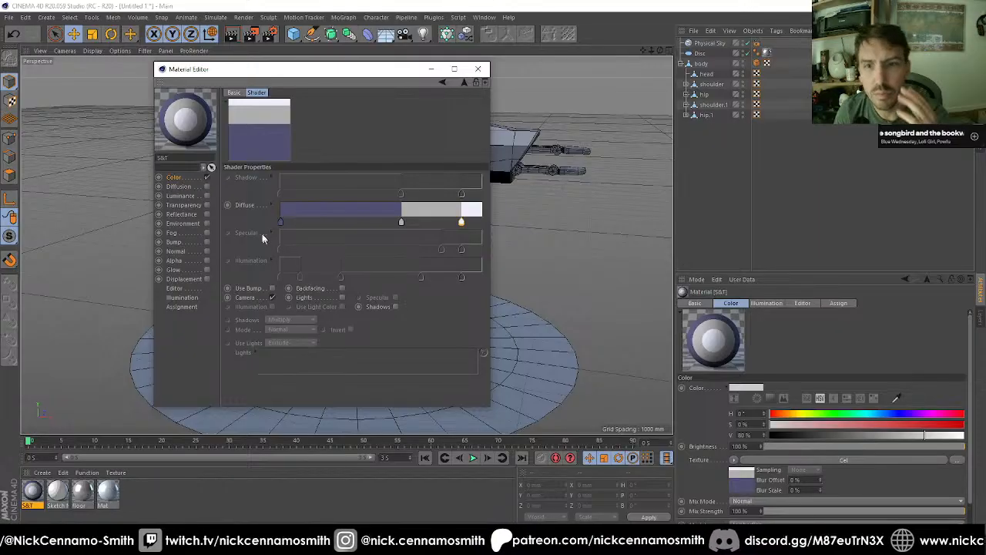
Step: Disable Camera and enable Lights in the Cel shader so the shading follows the scene lights
click(272, 298)
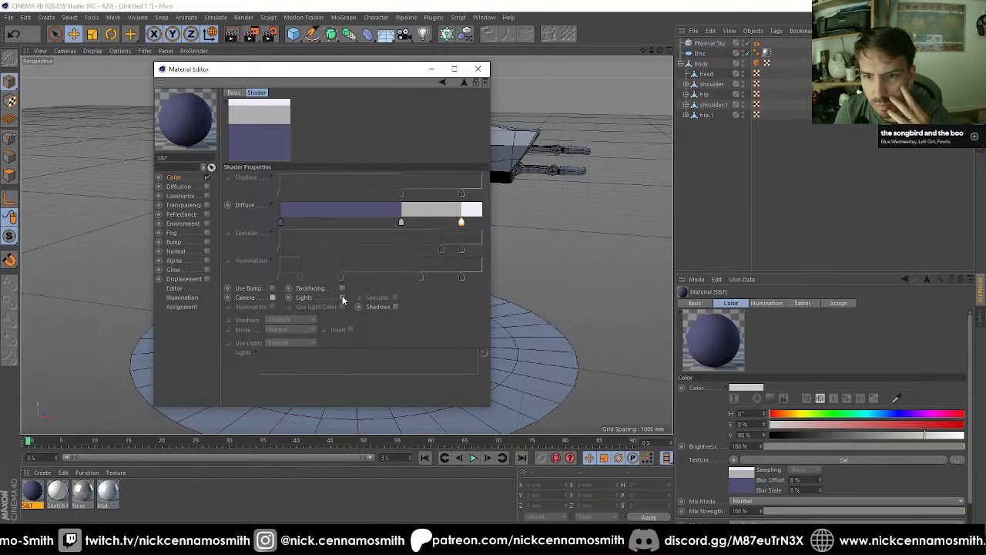
click(342, 297)
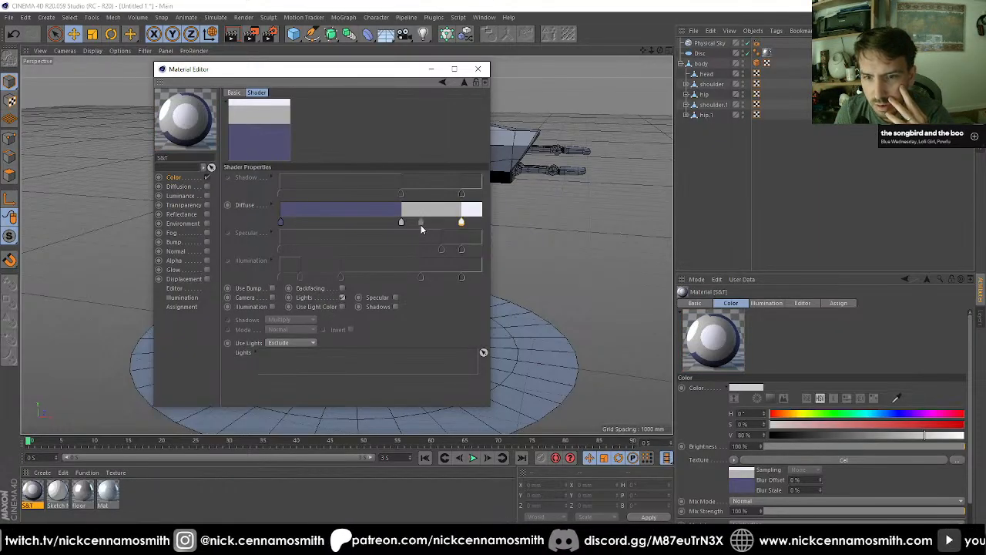
click(392, 298)
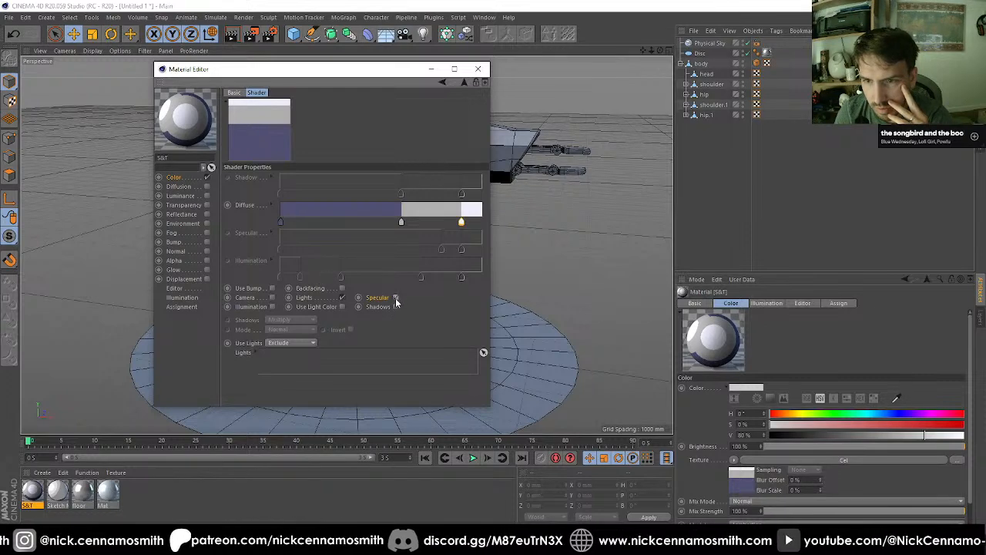
Step: Try the Specular and Shadows options of the Cel shader, leaving both disabled
click(395, 298)
click(395, 299)
click(395, 307)
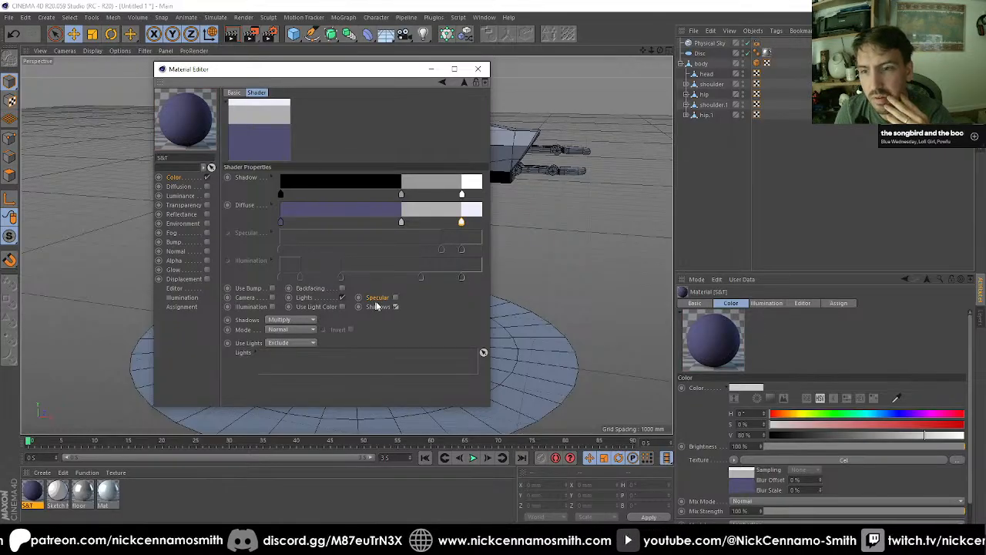
click(396, 298)
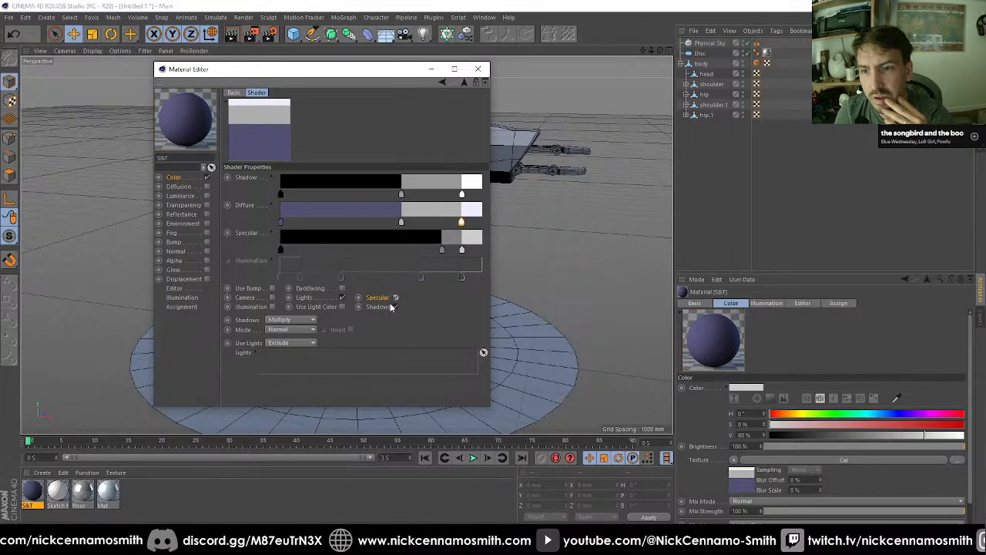
click(395, 306)
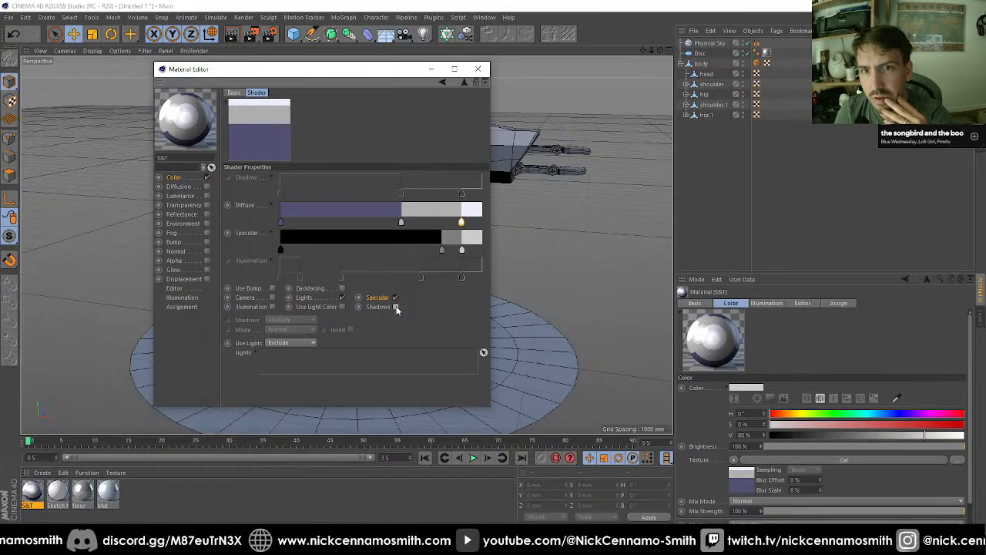
click(395, 297)
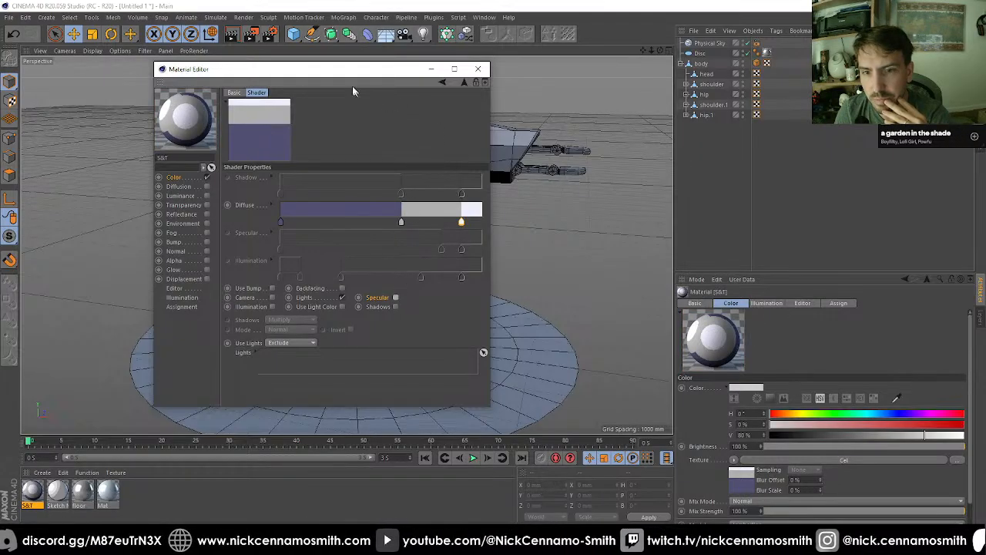
Step: Apply the S&T material to the robot's body and render the scene to the Picture Viewer
drag(328, 64, 667, 101)
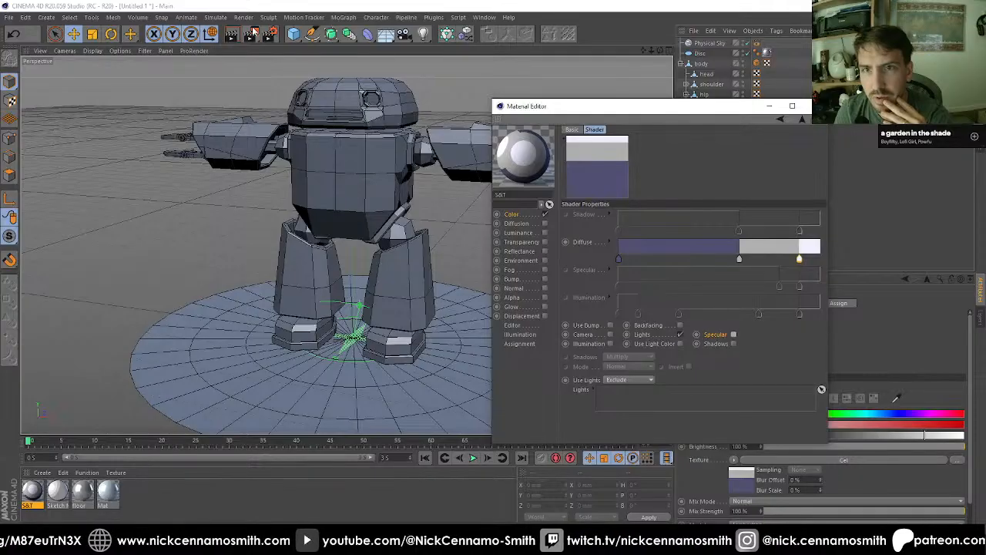
drag(29, 502, 359, 209)
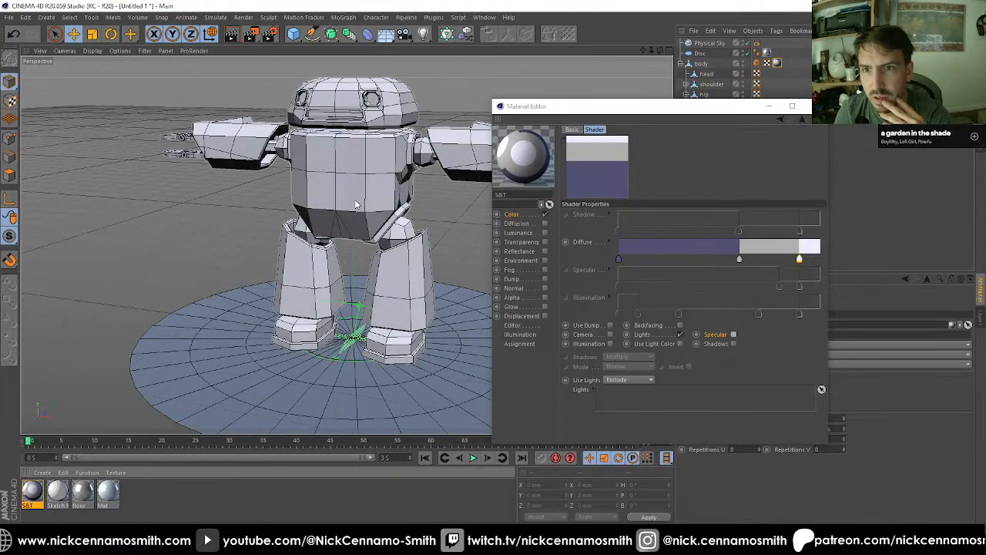
click(248, 34)
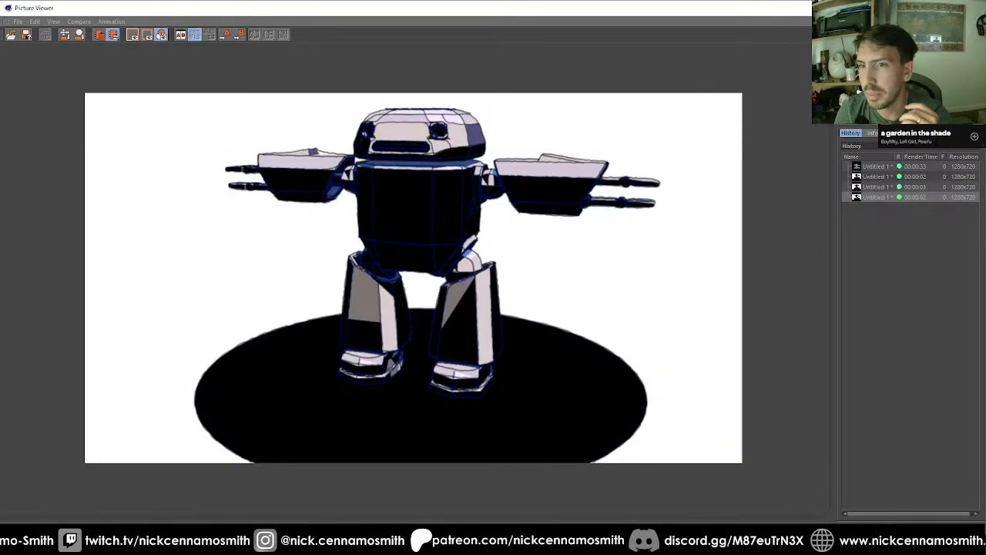
click(974, 6)
Step: Delete the Physical Sky and add a Target Light to the scene
click(698, 45)
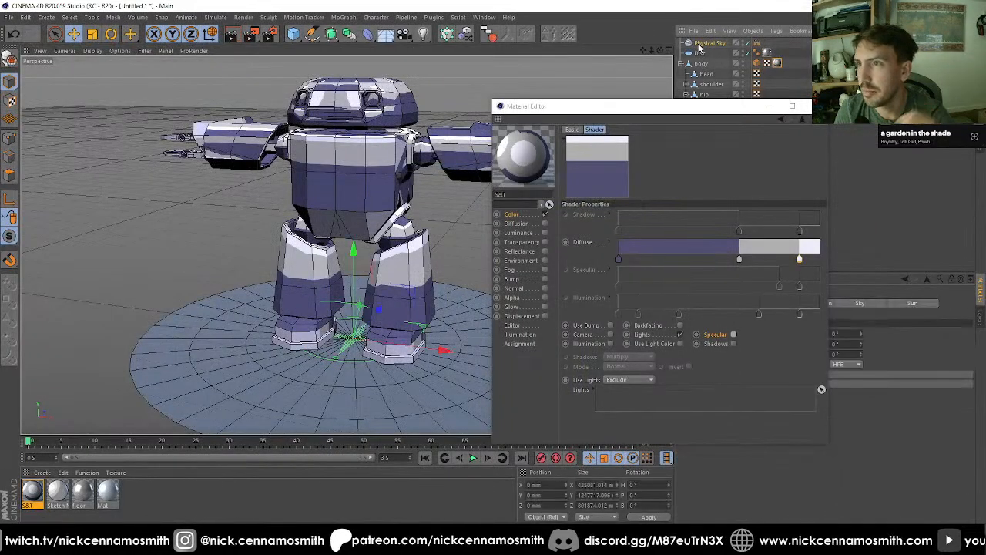
key(Delete)
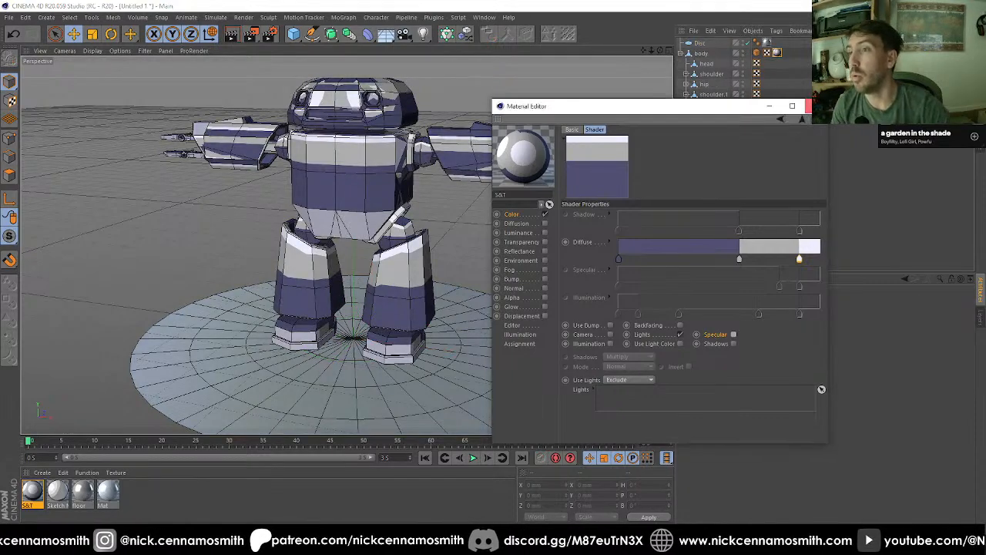
click(805, 106)
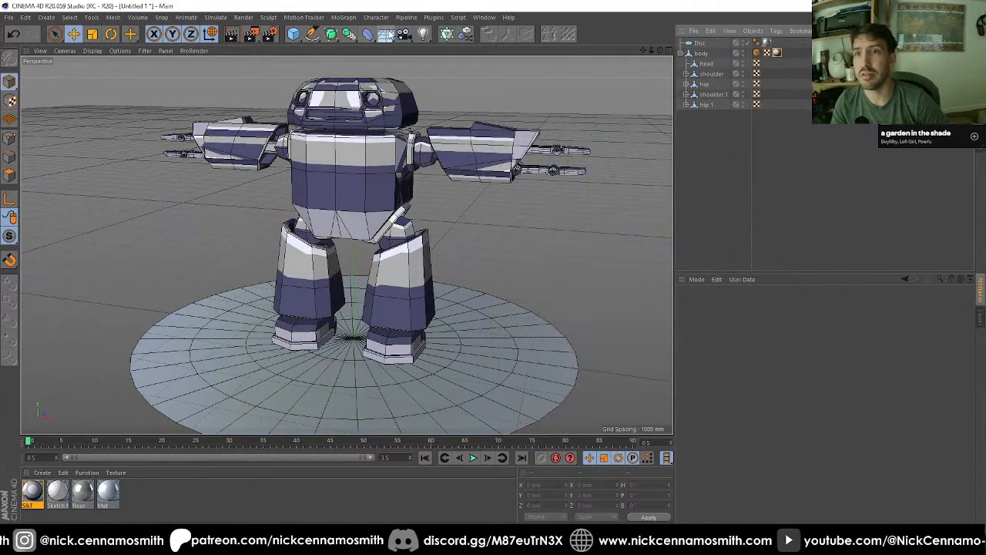
click(424, 34)
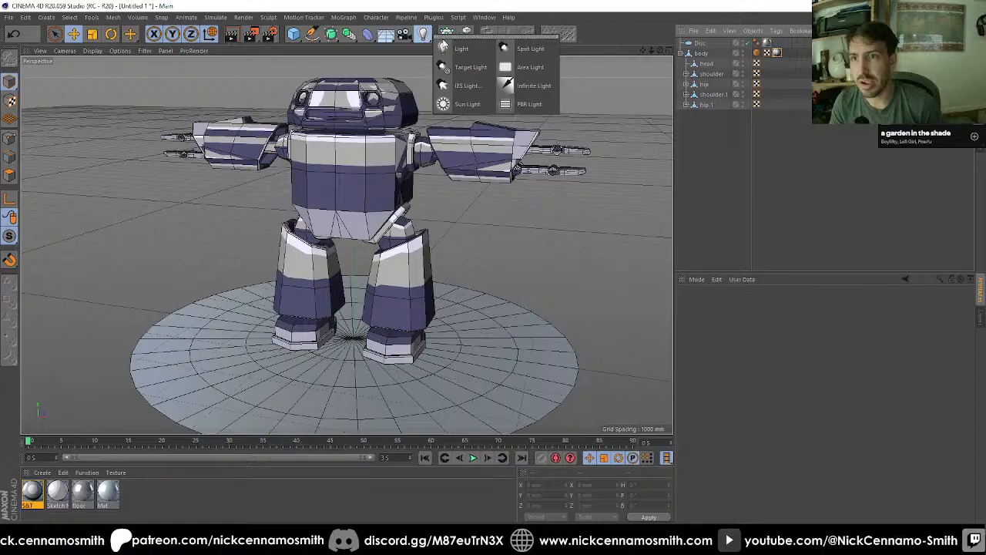
click(466, 69)
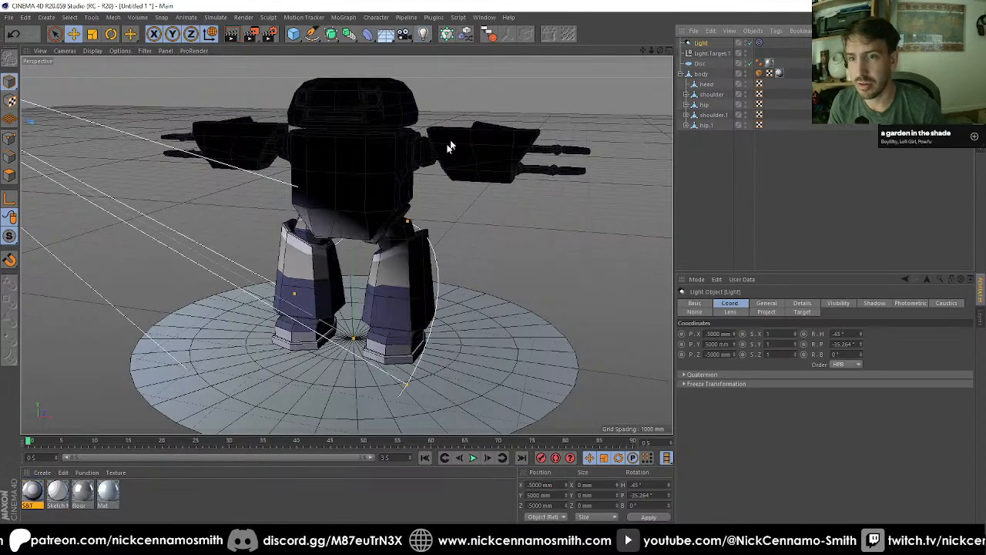
Step: Raise the light's target to about 1835 mm on Y and narrow the light's cone
scroll(336, 273, down, 3)
drag(362, 247, 603, 170)
click(712, 54)
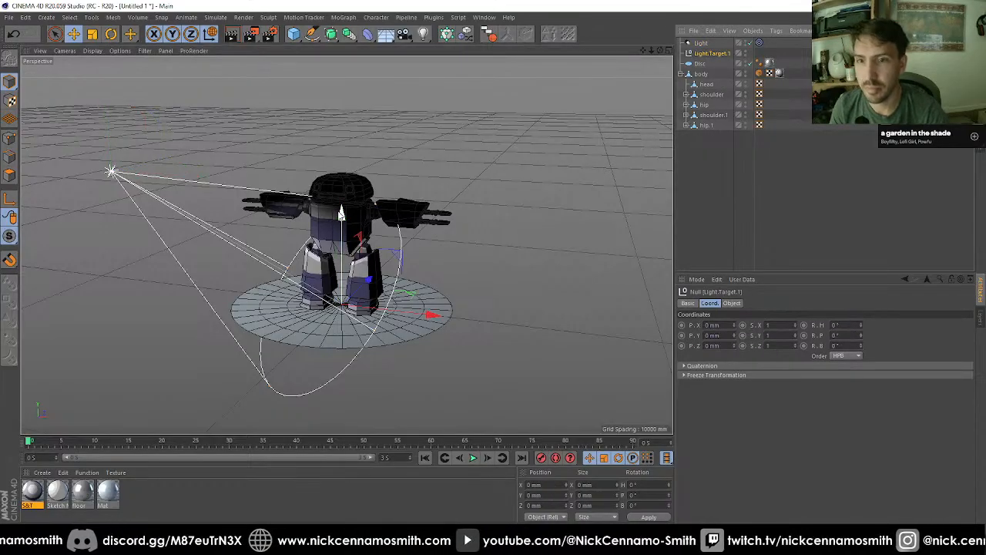
drag(340, 213, 341, 159)
click(723, 42)
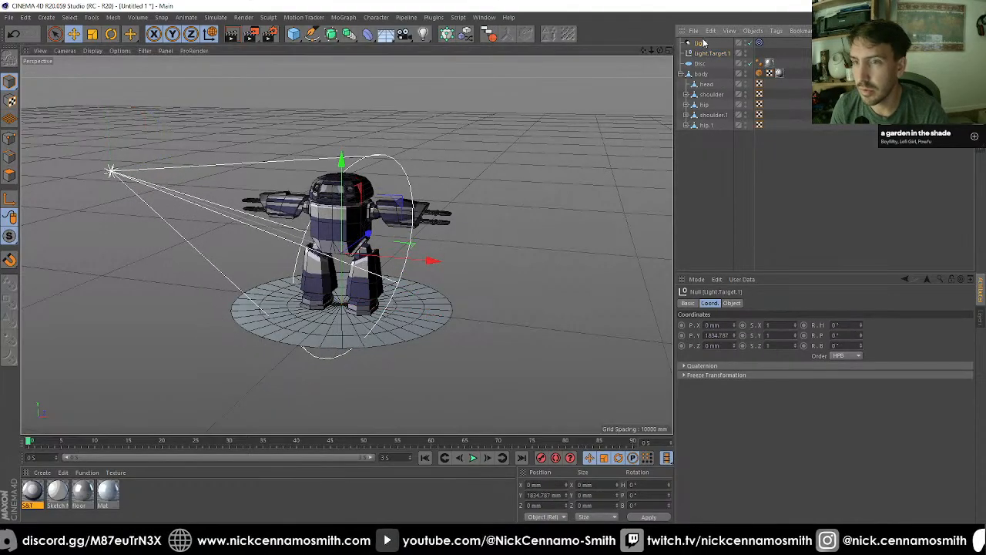
mouse_move(399, 292)
mouse_down()
mouse_move(425, 311)
mouse_move(417, 291)
mouse_up()
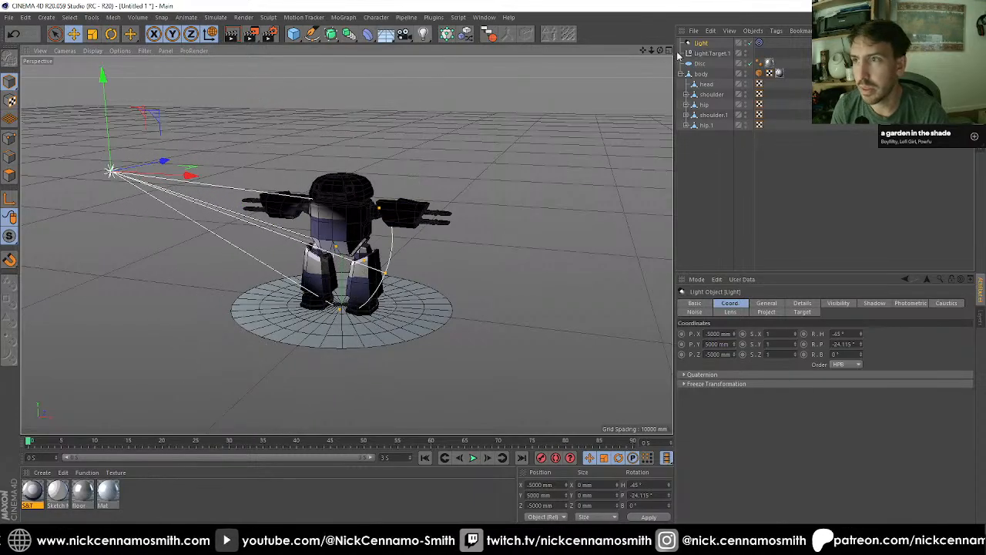
Step: Duplicate the light, place the copy at about X 7512, Y -2490, Z -2633 mm, and widen its cone
drag(702, 46, 706, 162)
drag(131, 196, 583, 485)
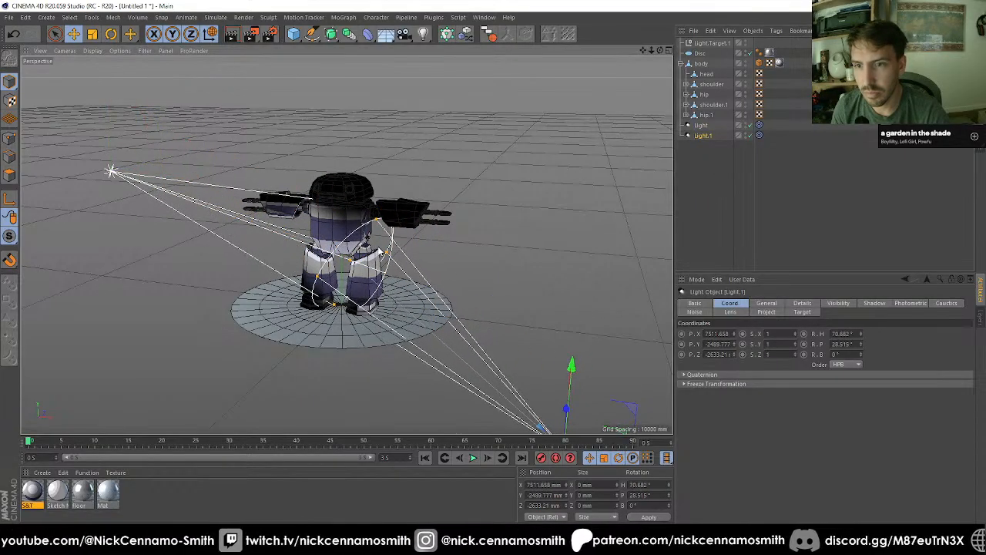
drag(387, 254, 451, 235)
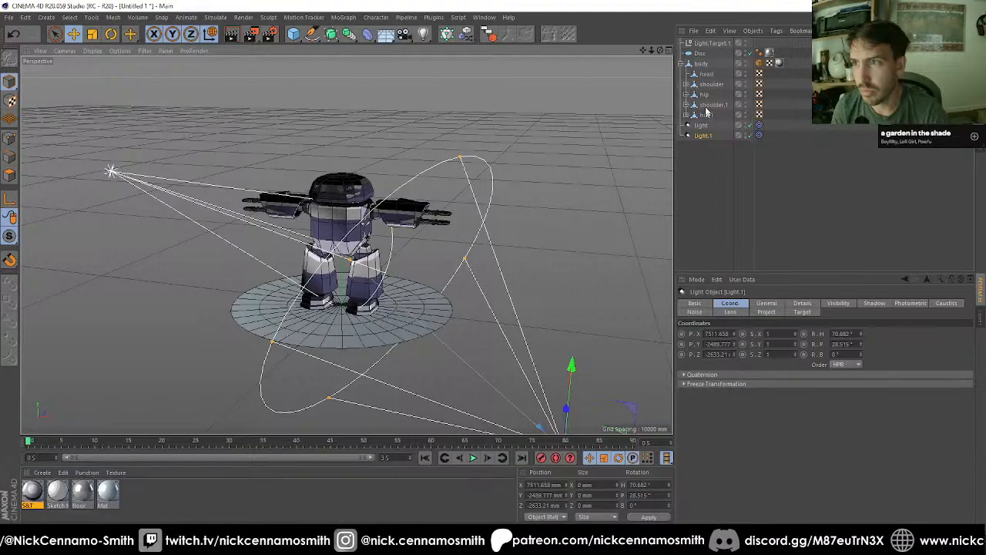
Step: Add a third light copy above the robot at about X -67, Y 11039, Z -1610 mm and adjust its cone
ctrl+drag(696, 138, 694, 149)
drag(436, 302, 297, 31)
drag(471, 197, 449, 183)
scroll(308, 270, up, 6)
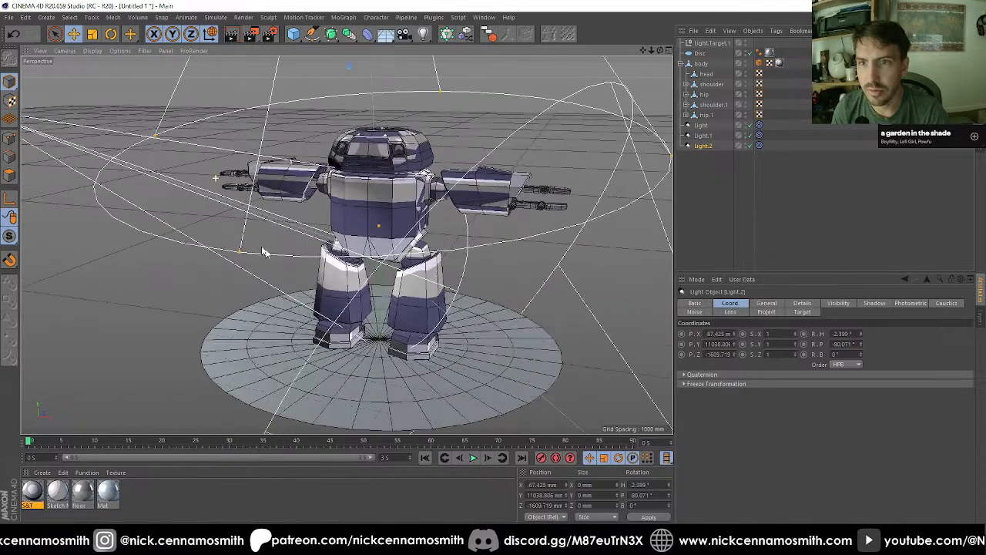
Step: Render the active view to check the cel shading under the three lights
click(232, 35)
key(ctrl+r)
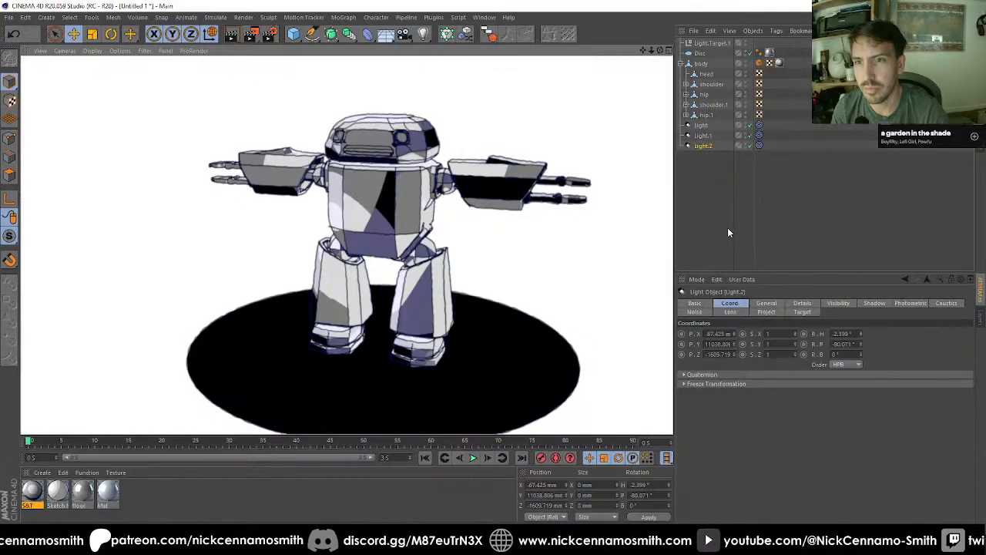
click(728, 229)
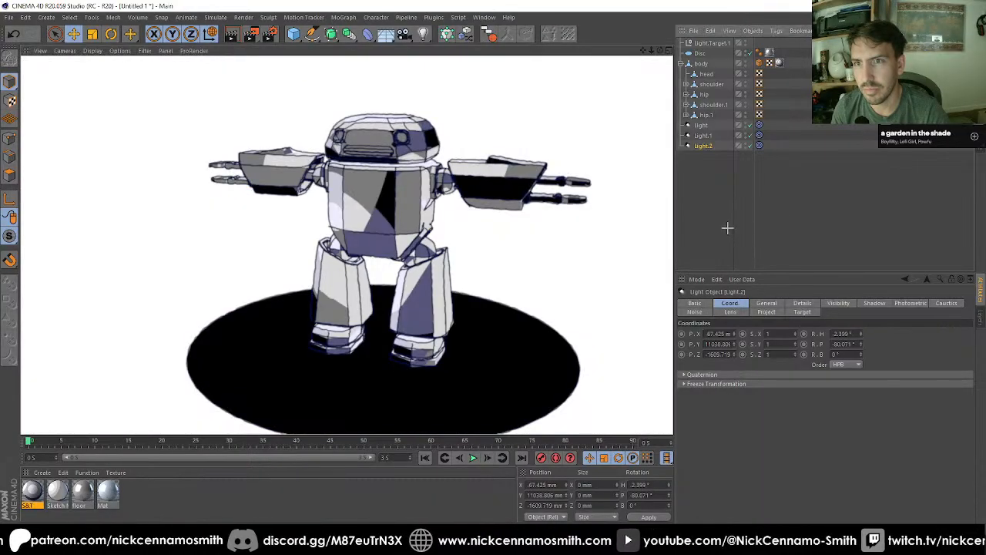
Step: Undo the lights, the sky deletion and the Sketch and Toon materials, back to the robot's plain material
key(ctrl+z)
key(ctrl+z)
key(ctrl+z)
key(ctrl+z)
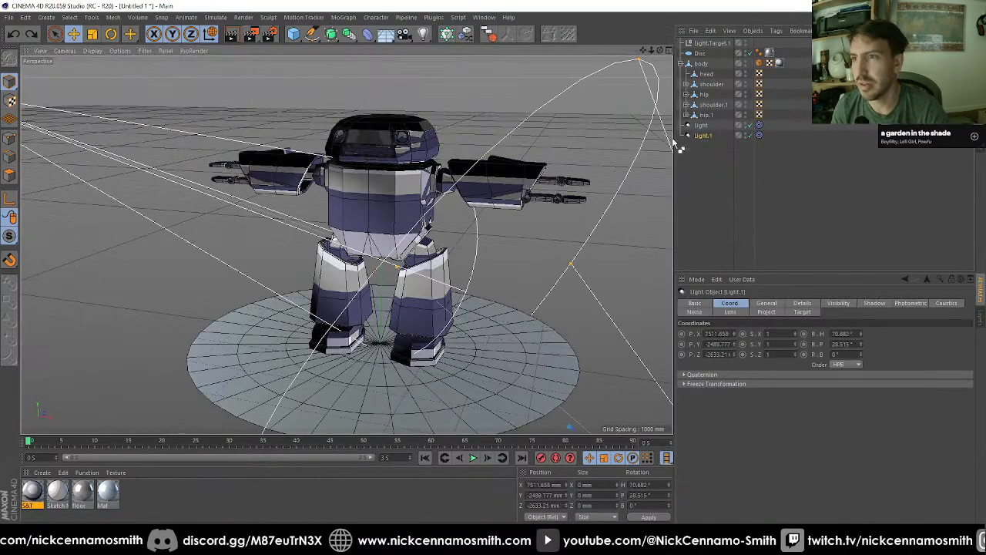
key(ctrl+z)
key(ctrl+z)
key(ctrl+z)
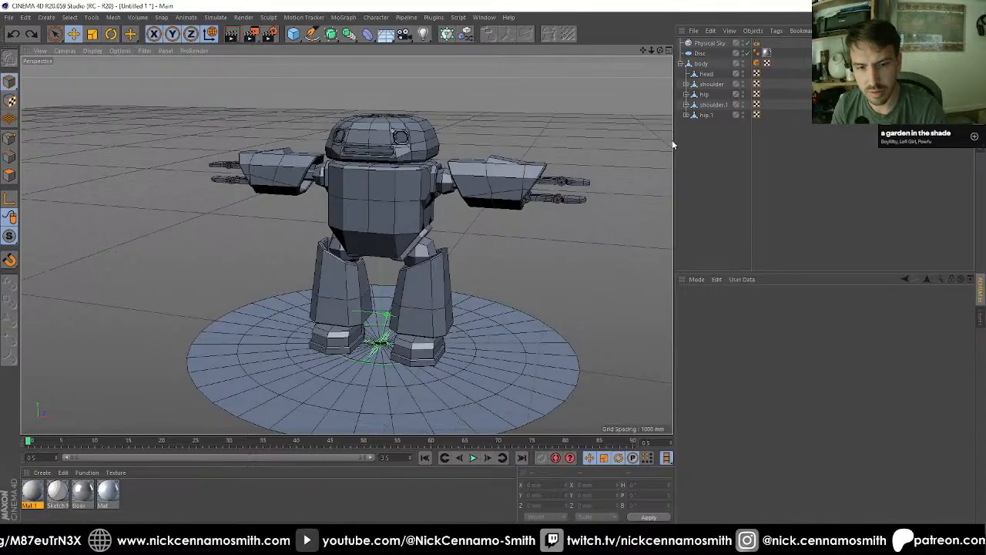
key(ctrl+z)
key(ctrl+z)
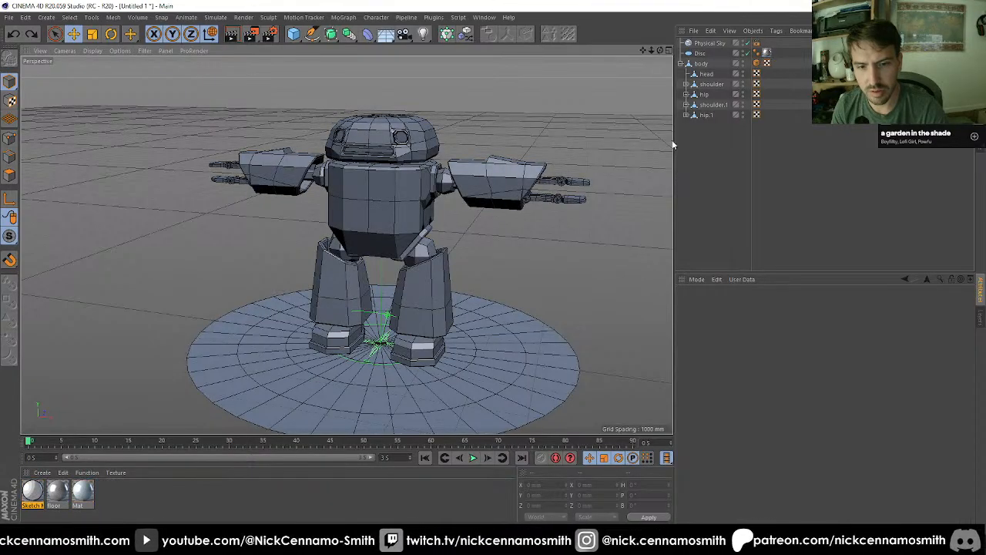
key(ctrl+y)
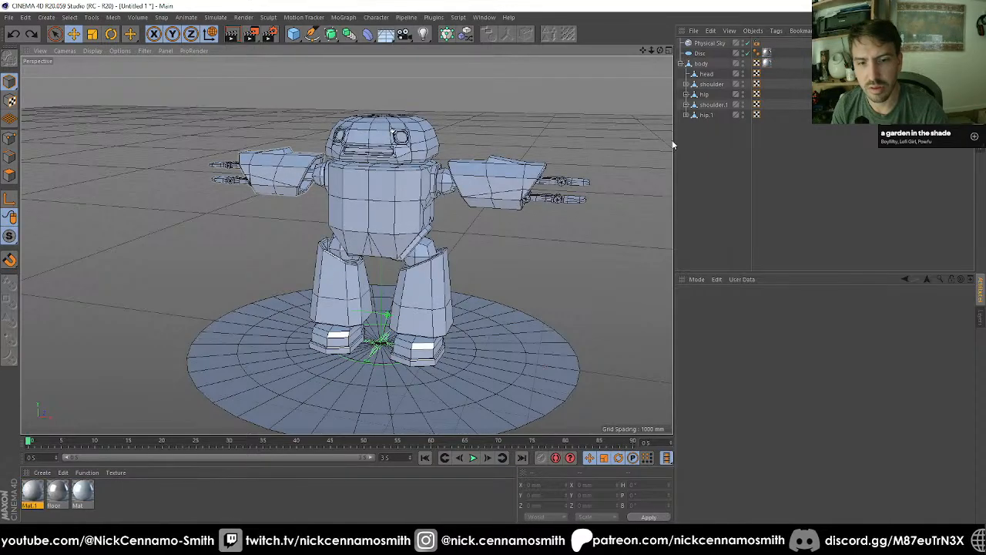
key(ctrl+z)
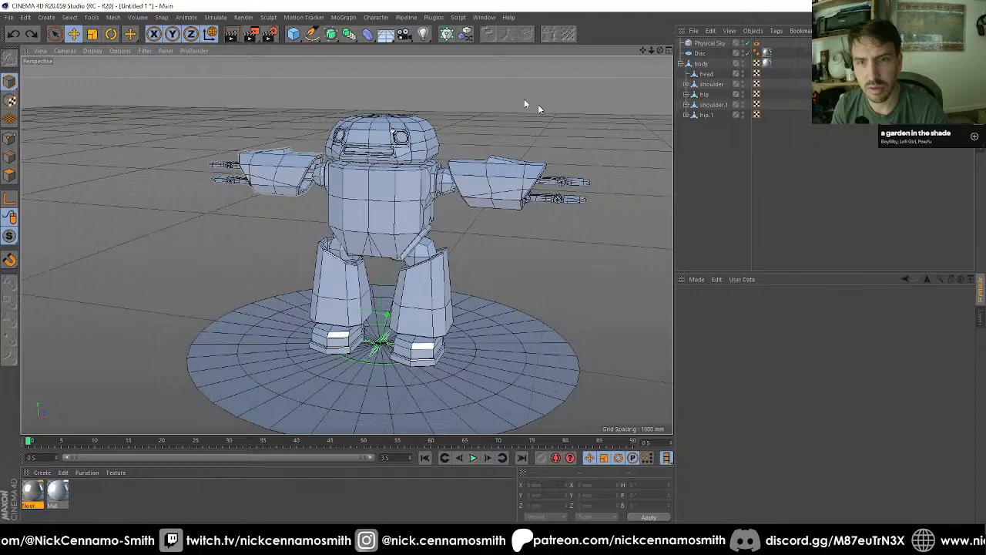
Step: Check the render settings
click(269, 34)
drag(377, 33, 540, 67)
click(854, 62)
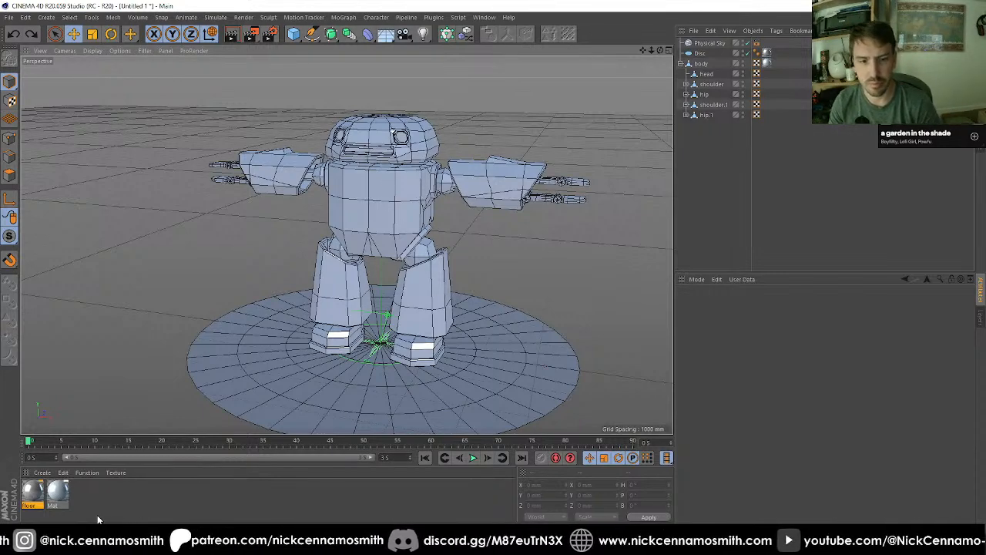
Step: Create a new material with Color and Reflectance disabled and Luminance enabled
click(83, 495)
double_click(82, 495)
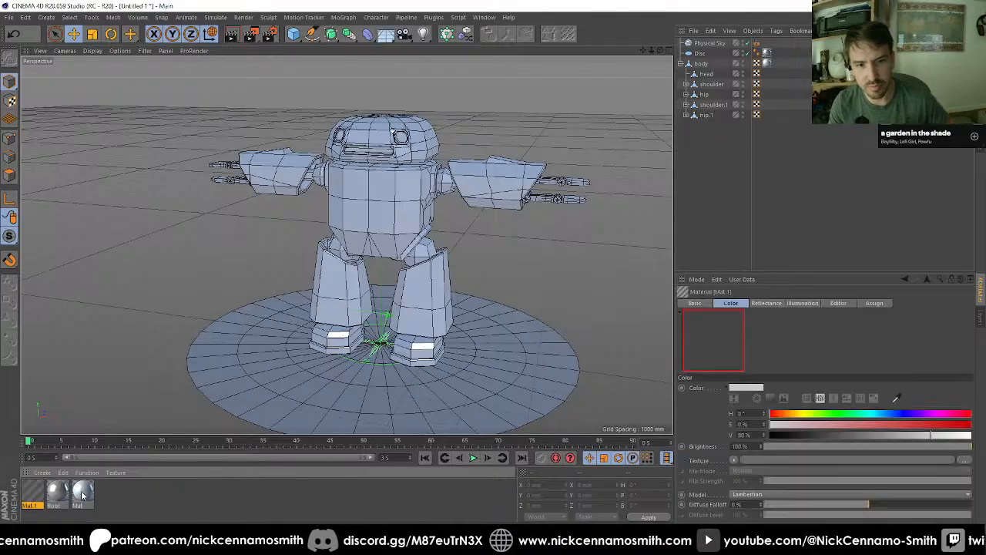
double_click(32, 492)
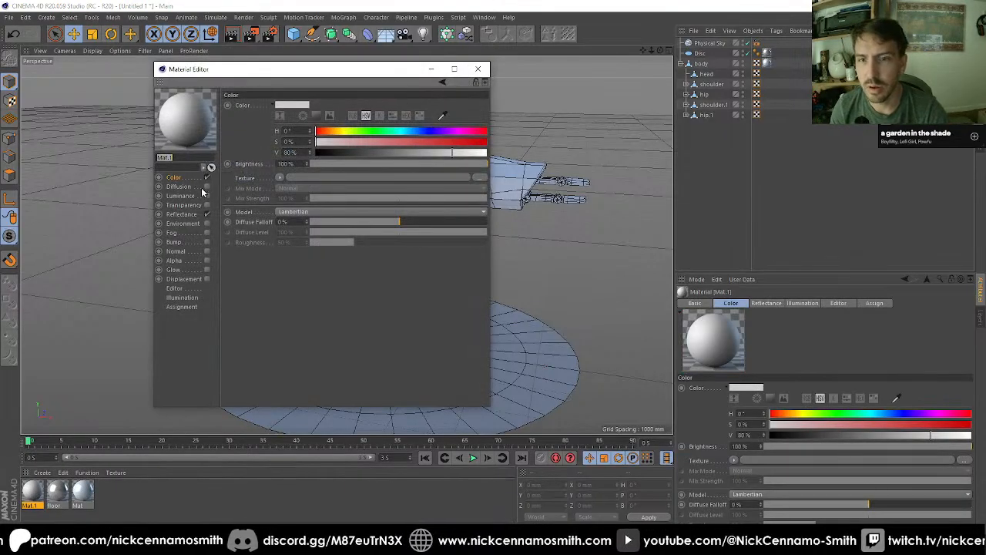
click(206, 214)
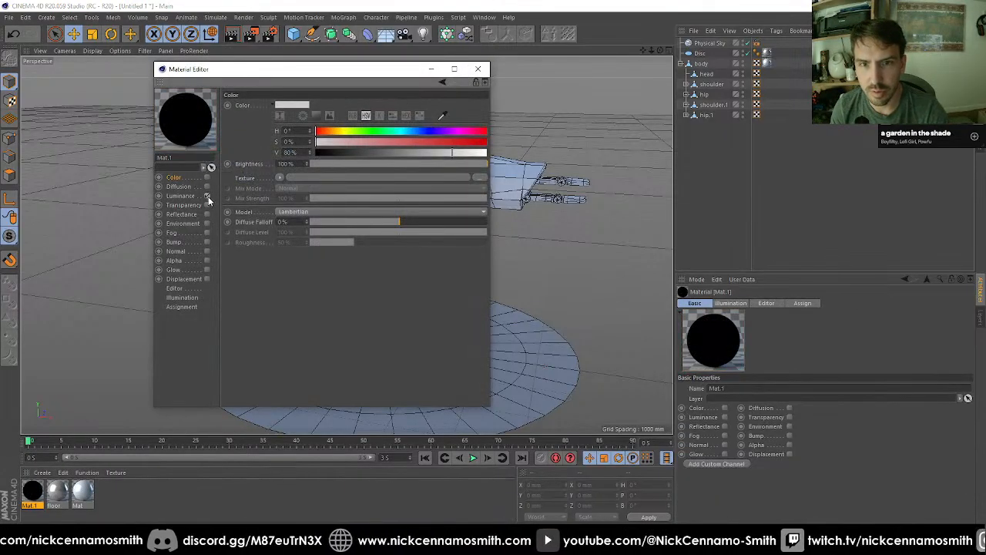
click(206, 196)
Step: Set the new material's Luminance color to bright blue with H 215° and S 86%
drag(346, 131, 377, 130)
click(417, 132)
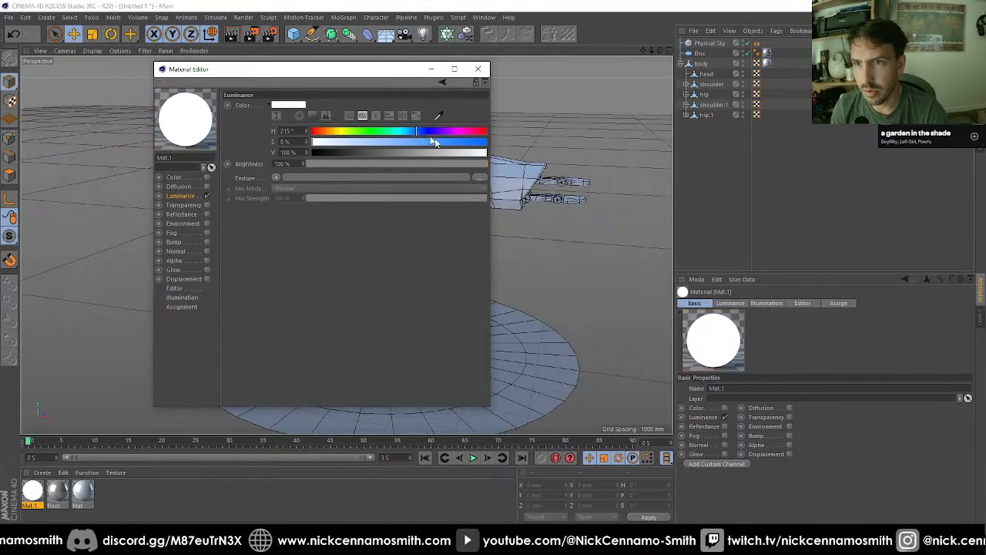
click(462, 142)
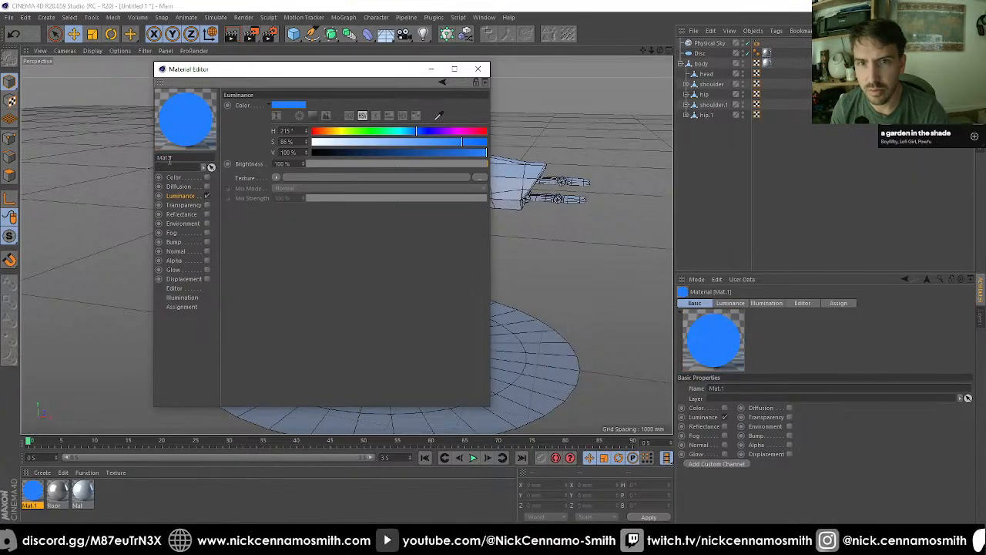
Step: Rename the blue luminance material as eyes and close its editor
text(eyes)
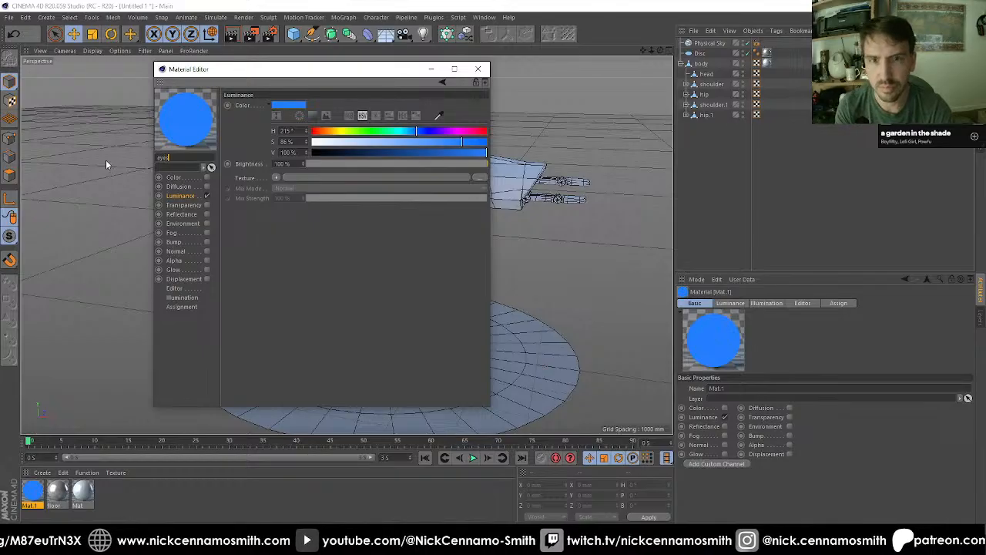
key(Return)
click(480, 69)
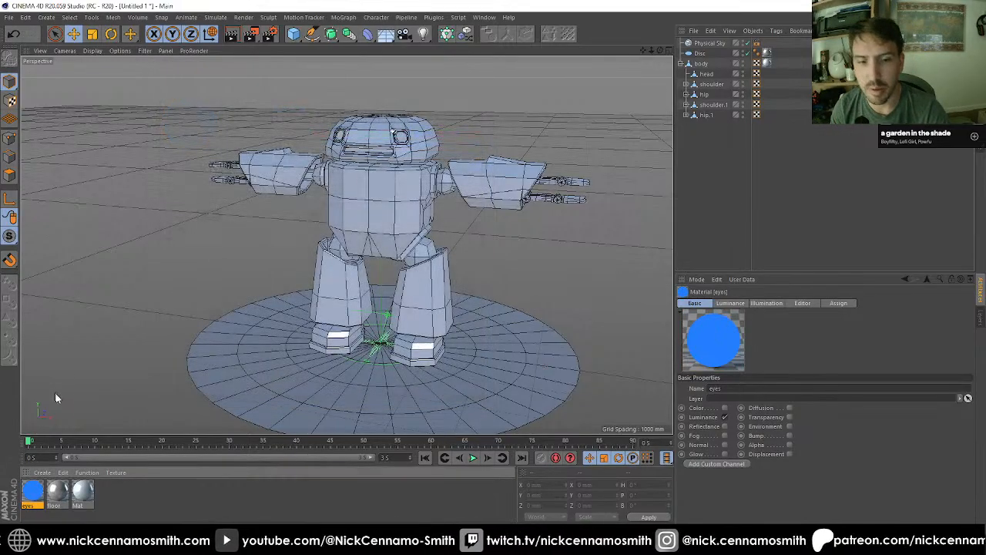
Step: Apply the eyes material to only the two octagonal eye polygons of the head object
click(707, 74)
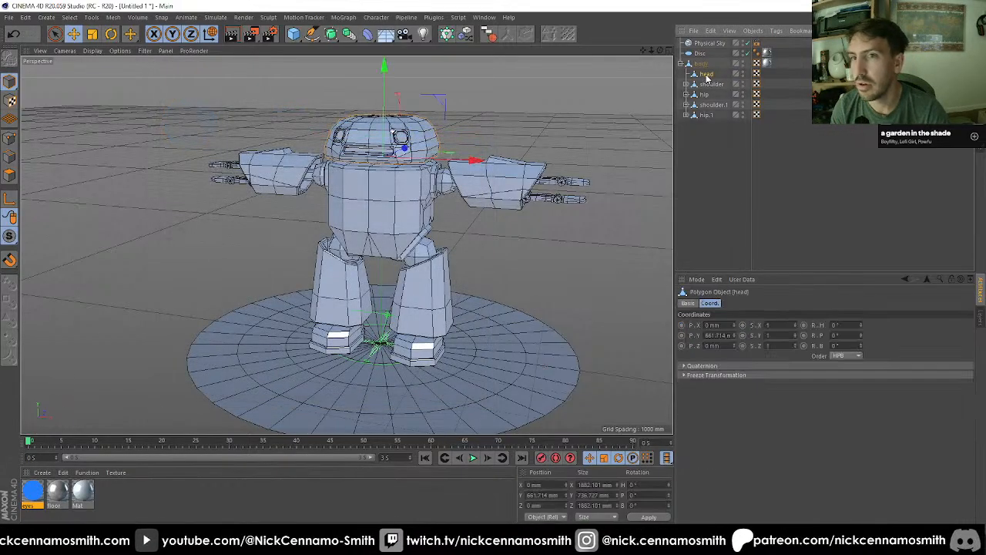
key(o)
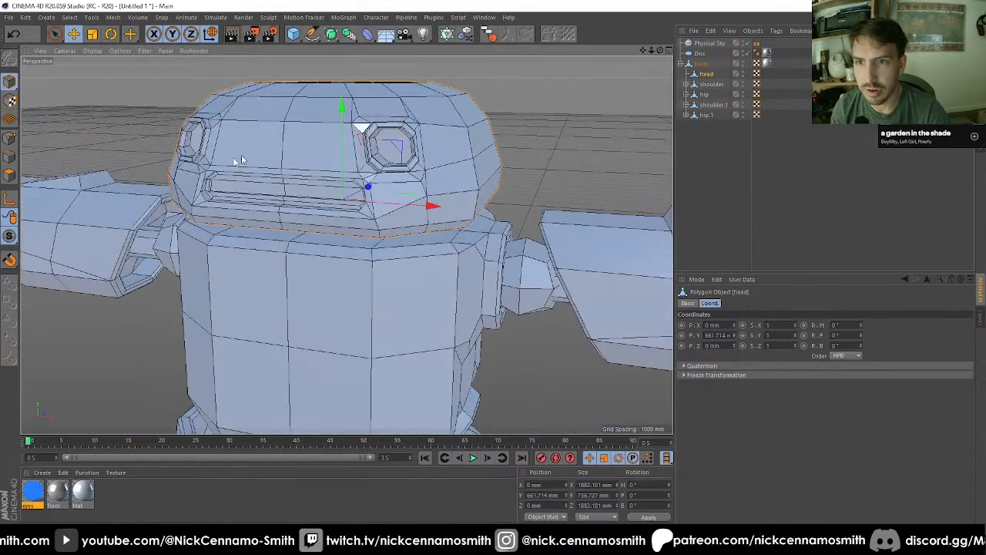
click(10, 175)
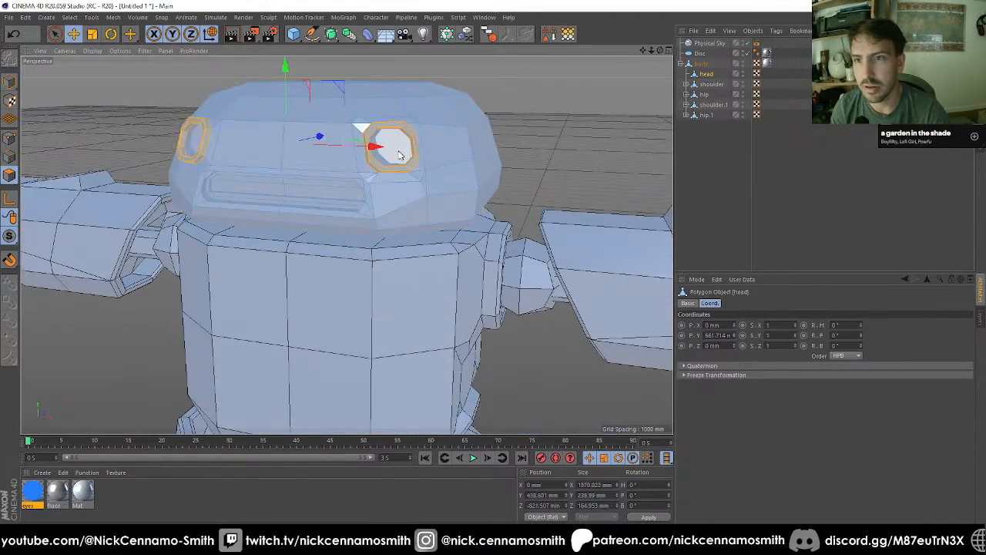
alt+drag(399, 156, 231, 185)
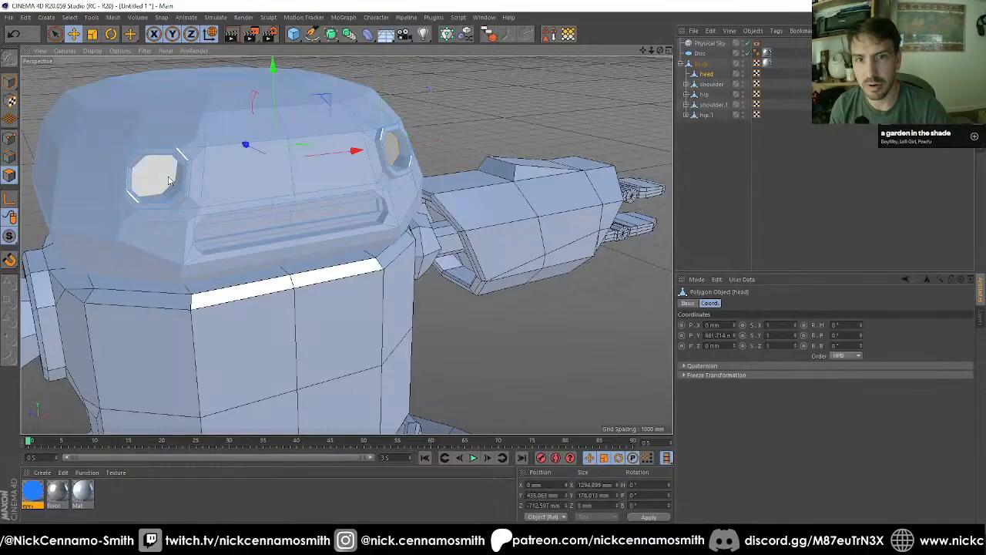
right_click(35, 494)
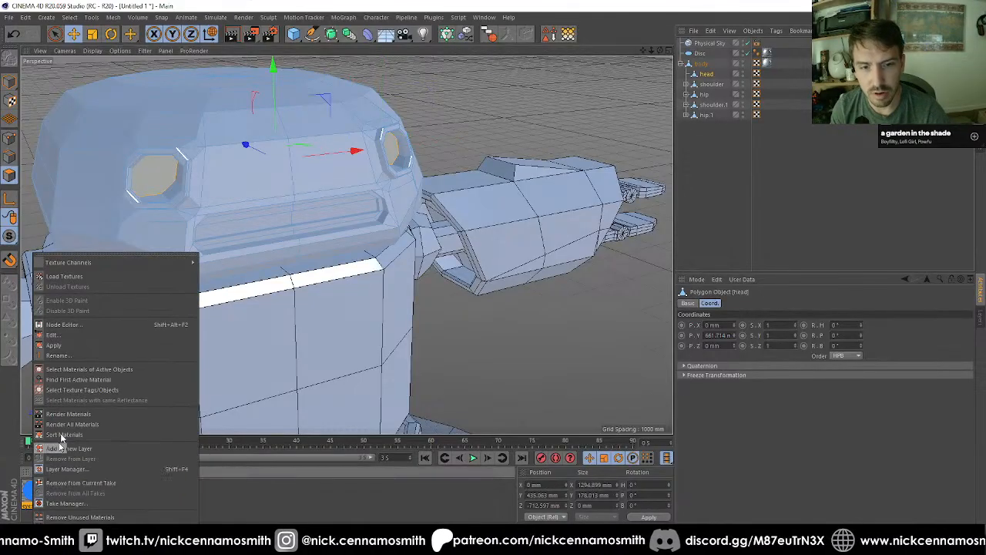
click(77, 347)
alt+drag(228, 283, 321, 286)
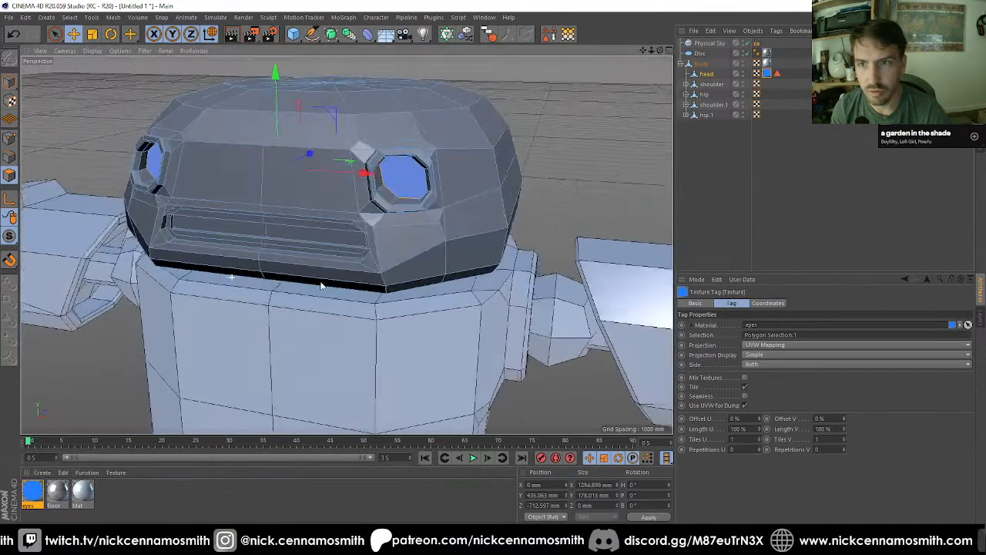
Step: Add the base material to the head, with its texture tag ordered ahead of the eyes tag
click(730, 169)
drag(61, 498, 125, 429)
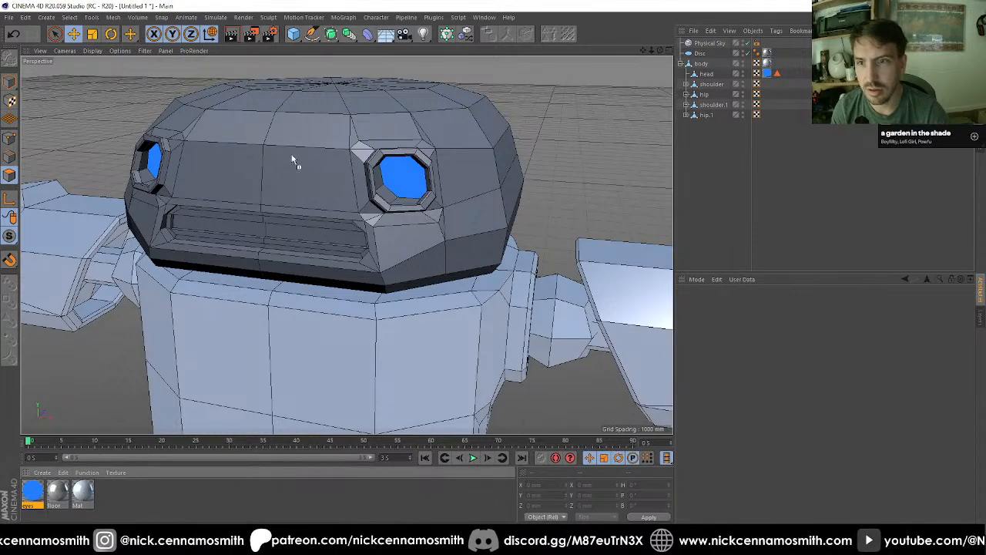
drag(293, 160, 295, 161)
drag(768, 72, 769, 72)
drag(769, 72, 793, 72)
click(775, 117)
Step: Set the Physical Sky time to 23:00:00 and render the night scene to the Picture Viewer
alt+right_drag(171, 128, 115, 151)
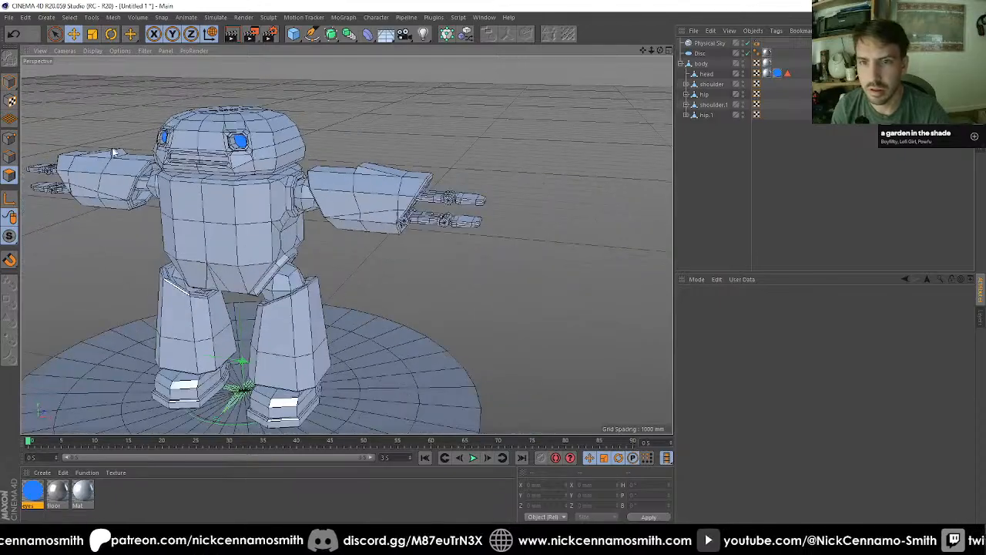
alt+middle_drag(115, 152, 223, 121)
alt+middle_drag(305, 115, 322, 137)
alt+drag(322, 137, 359, 113)
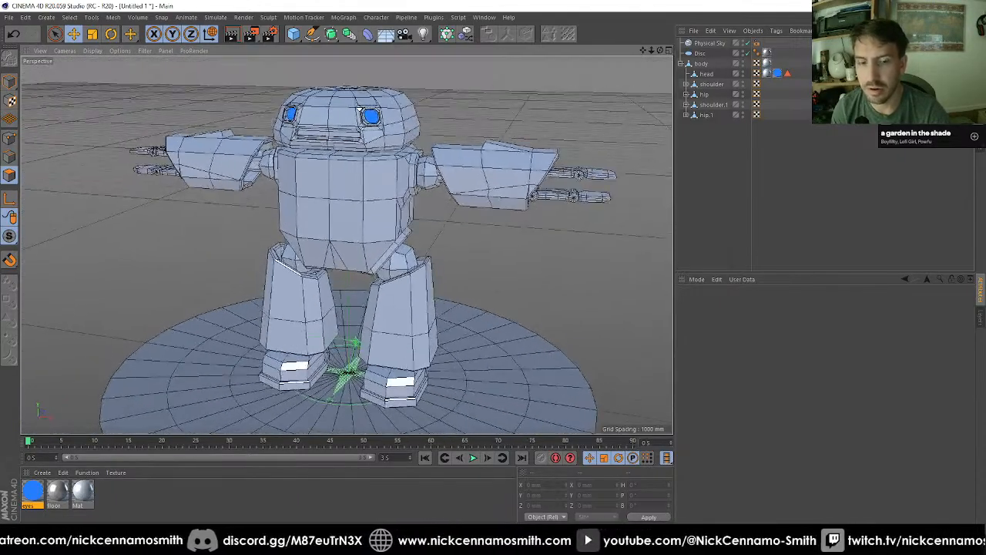
click(709, 43)
click(803, 304)
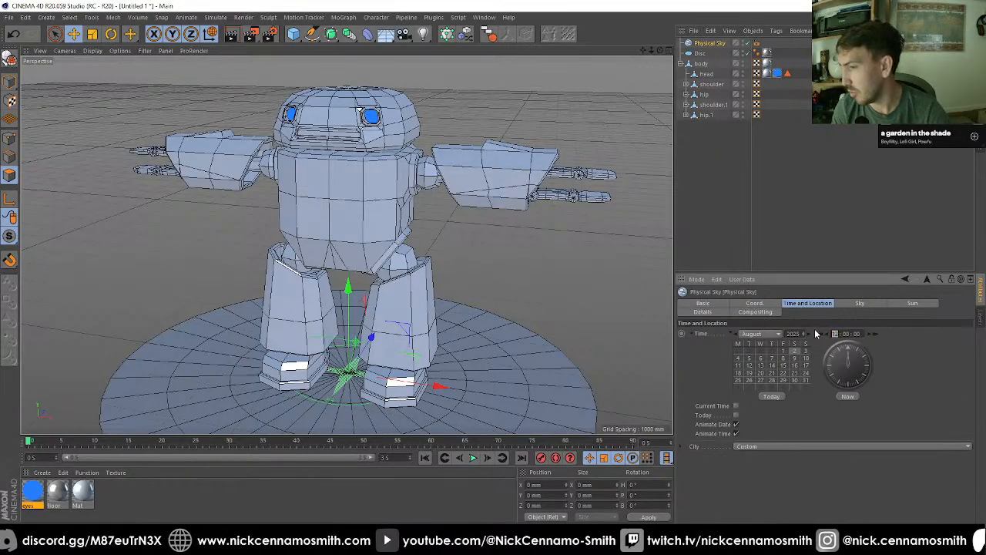
text(23)
key(Return)
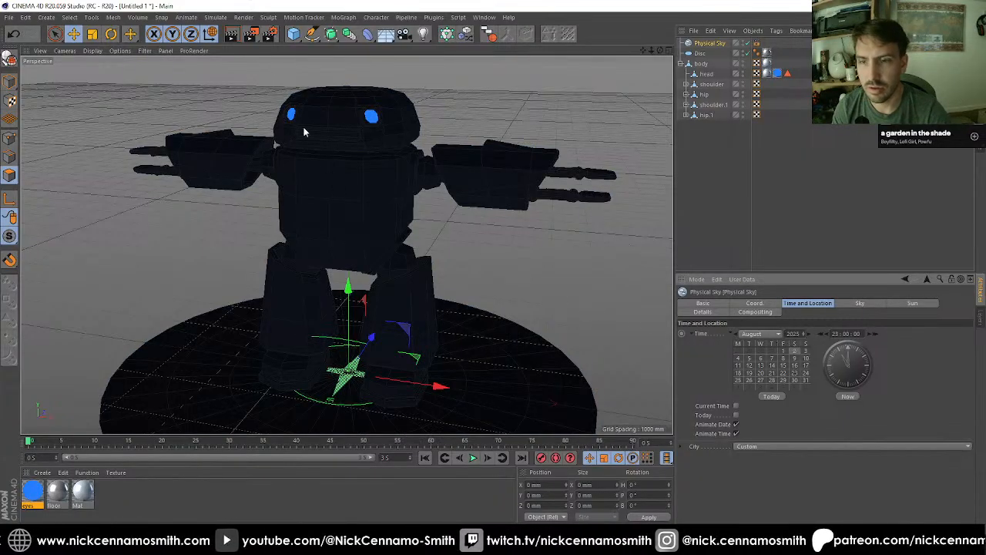
click(251, 34)
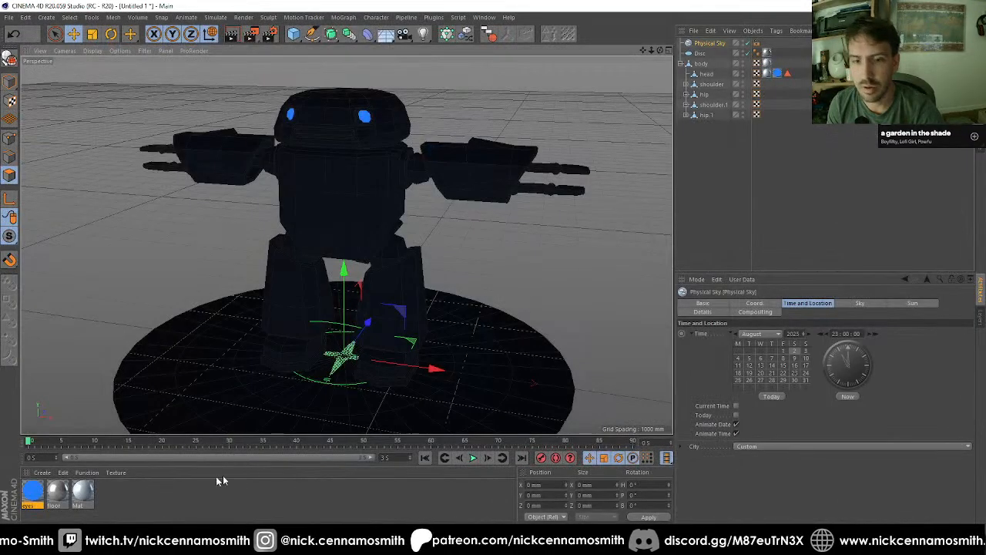
Step: In the eyes material's Illumination settings, disable Receive GI and Receive Caustics and set Generate GI strength to 500%
double_click(35, 497)
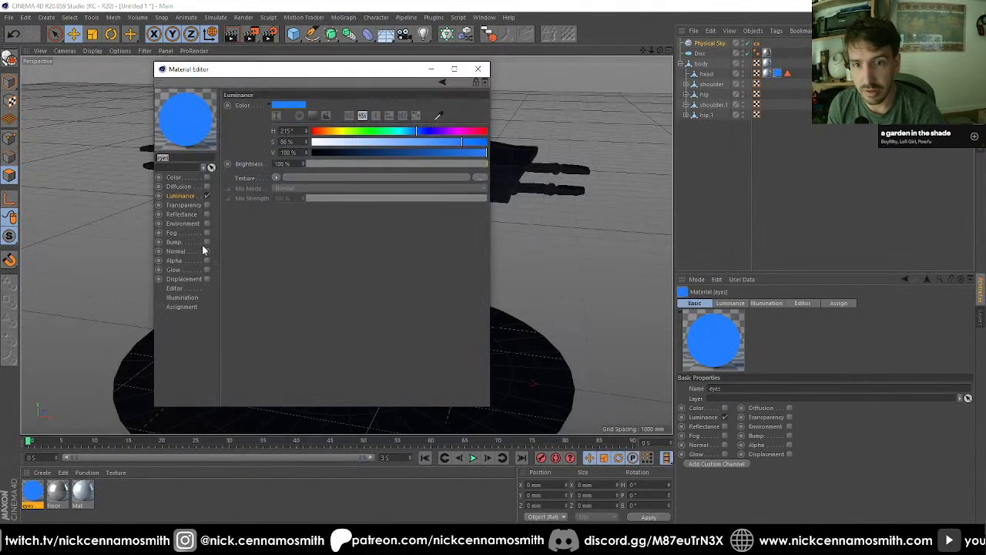
click(182, 306)
click(182, 297)
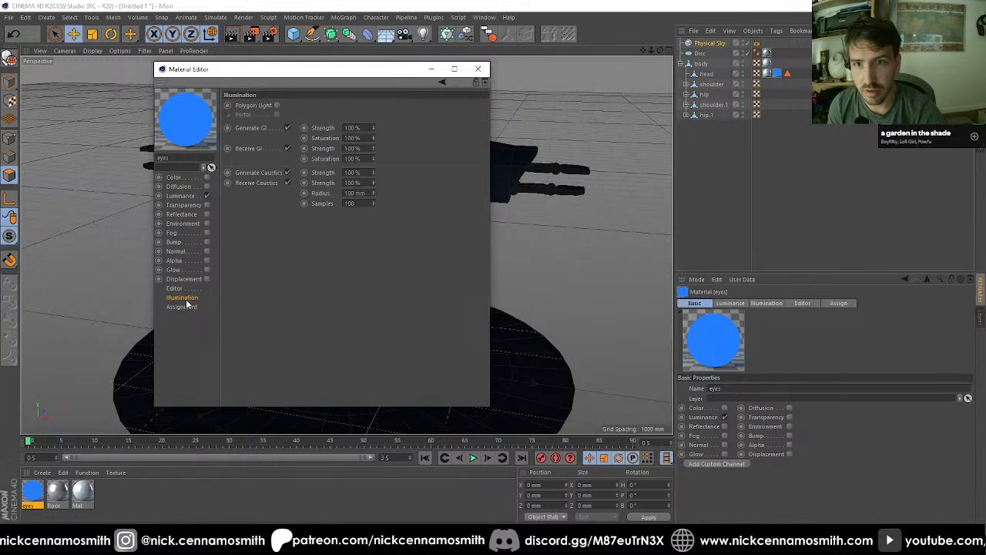
click(287, 147)
click(287, 184)
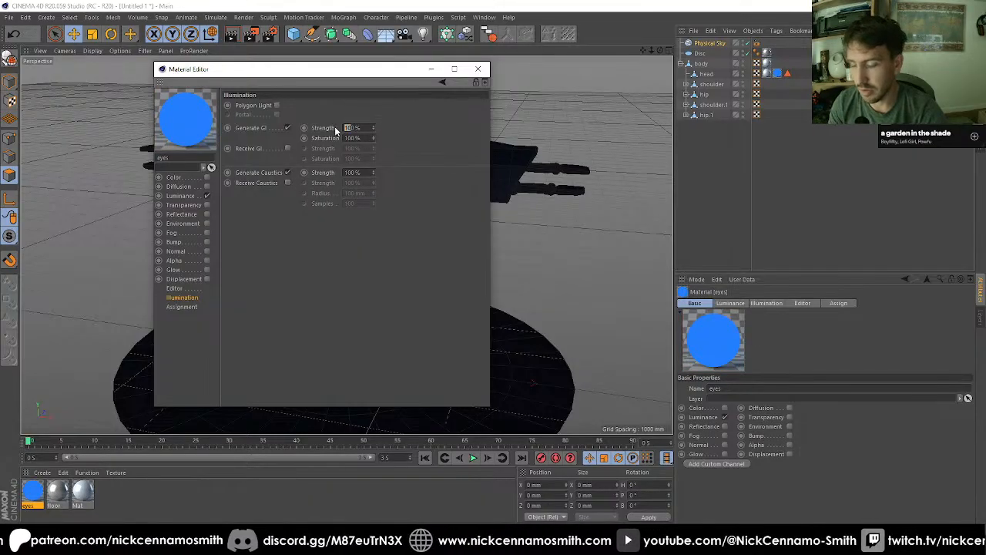
text(500)
key(Return)
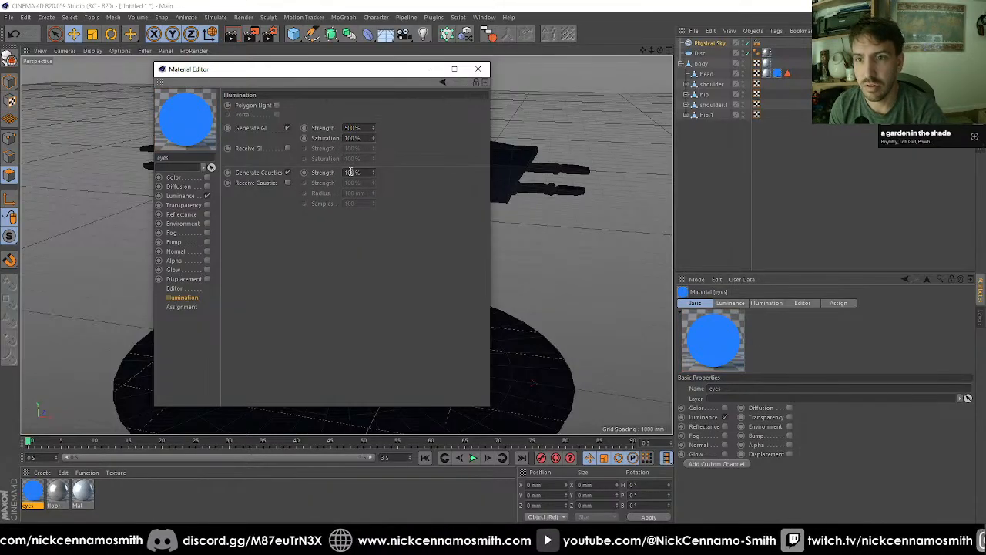
click(477, 69)
Step: Render the scene again and compare the result with the previous night render in the history
click(250, 34)
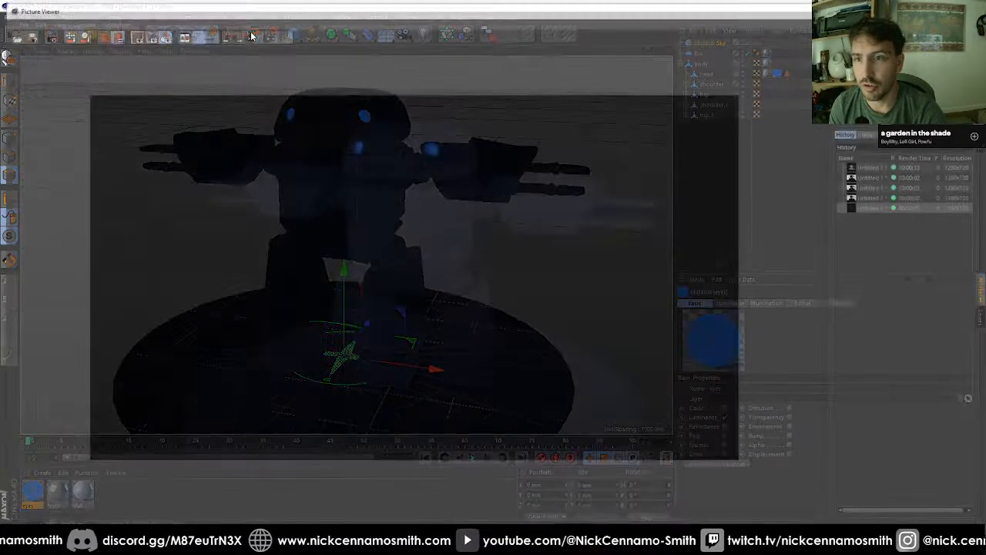
click(875, 209)
key(Down)
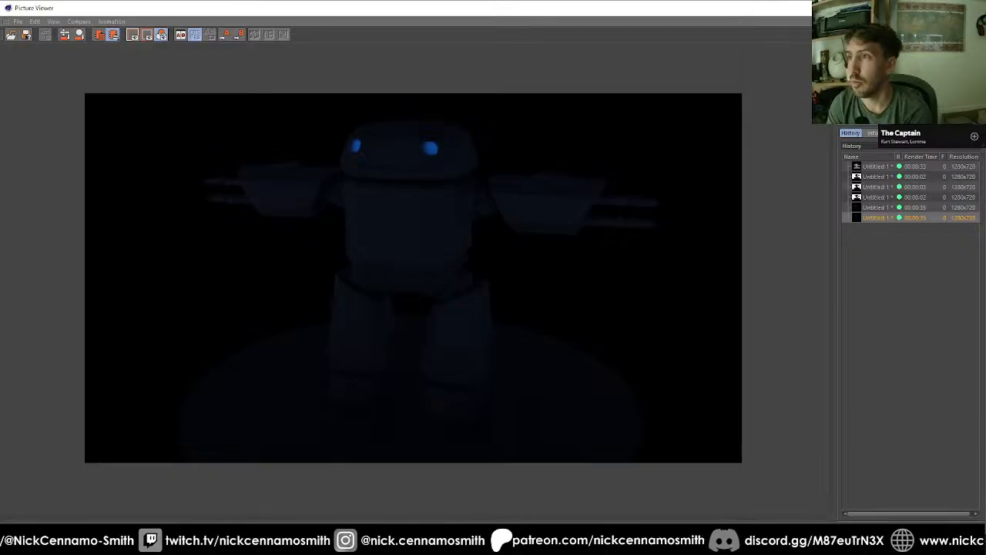
click(972, 7)
Step: Set the eyes material's Generate GI strength to 100% and close its editor
double_click(32, 503)
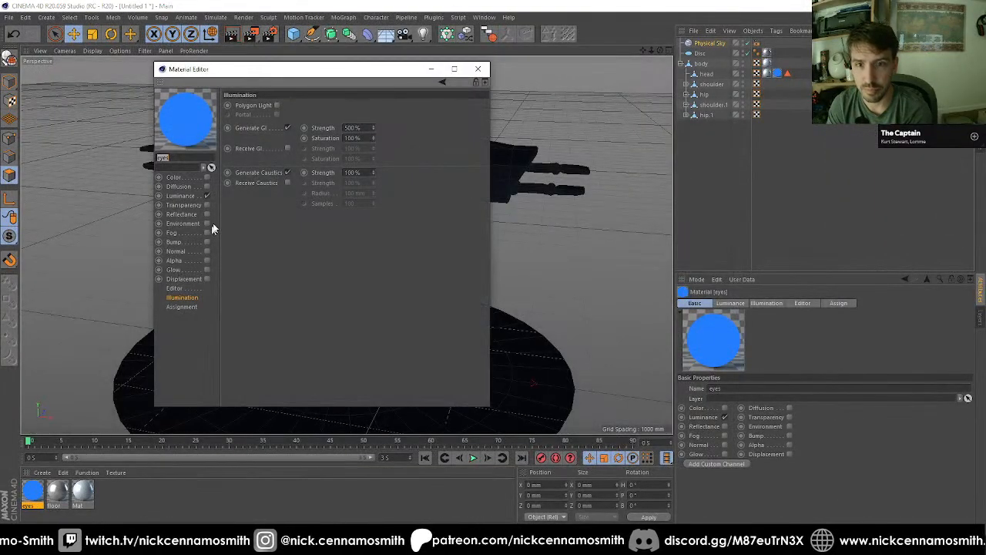
drag(351, 128, 328, 128)
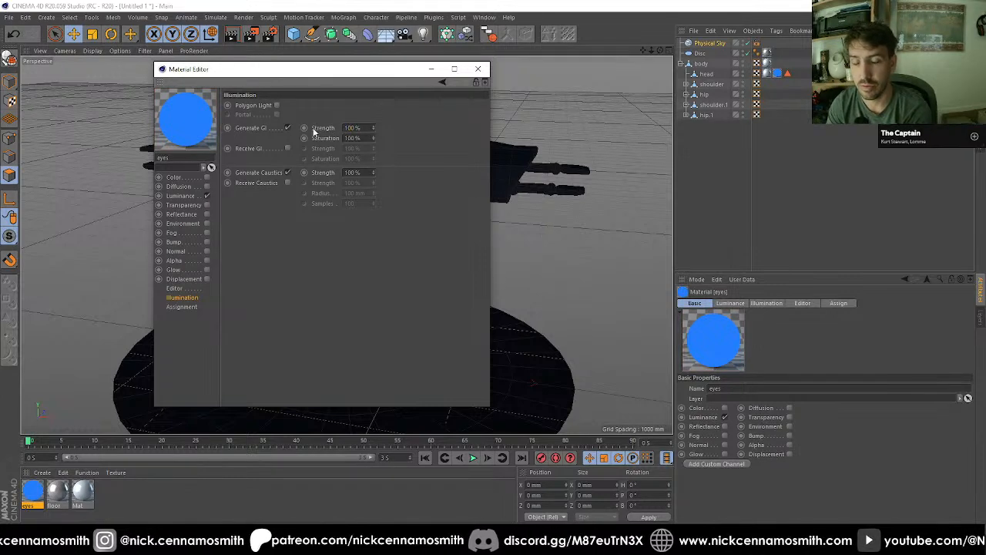
click(478, 68)
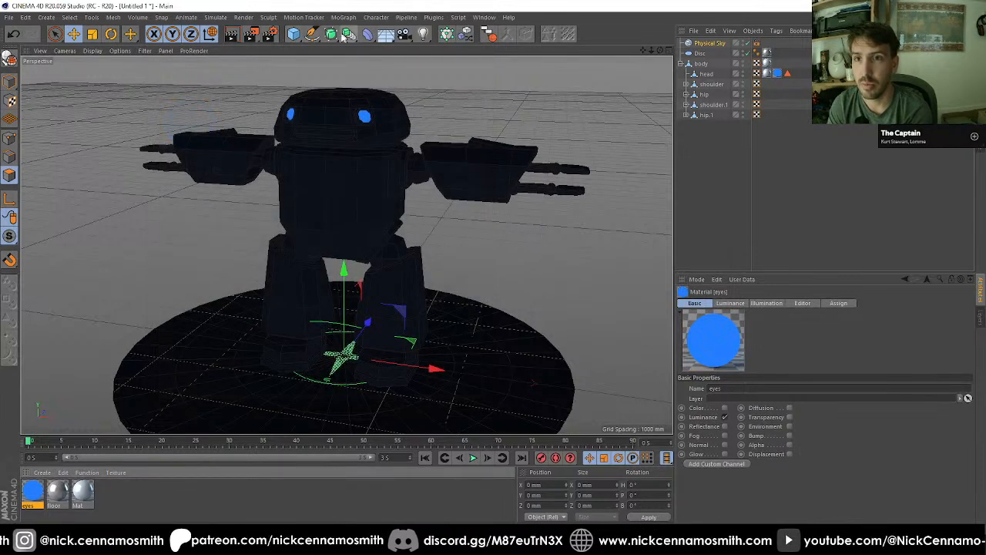
Step: Add an Omni light snapped onto one of the robot's eyes, and place it with a duplicate under the head object
click(422, 34)
scroll(375, 137, up, 3)
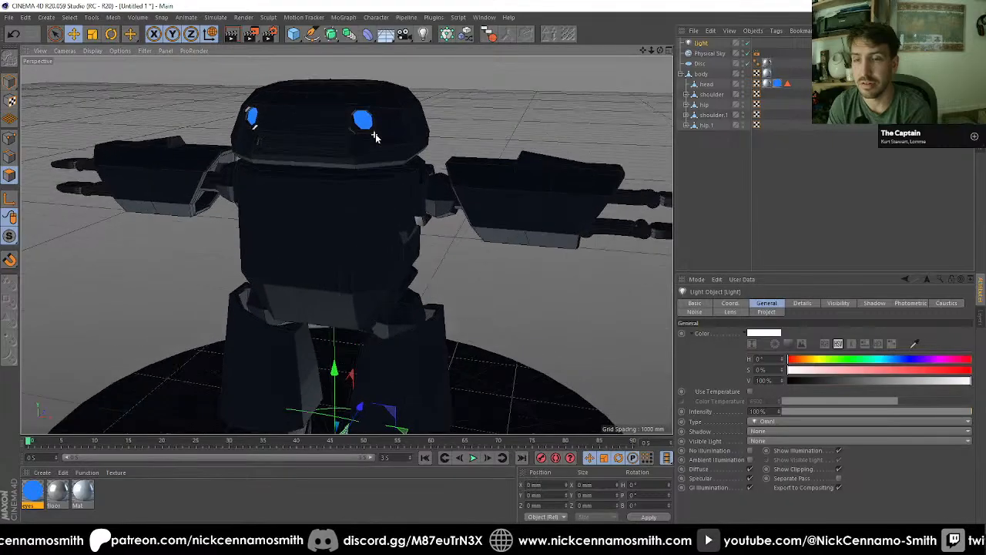
scroll(375, 138, up, 5)
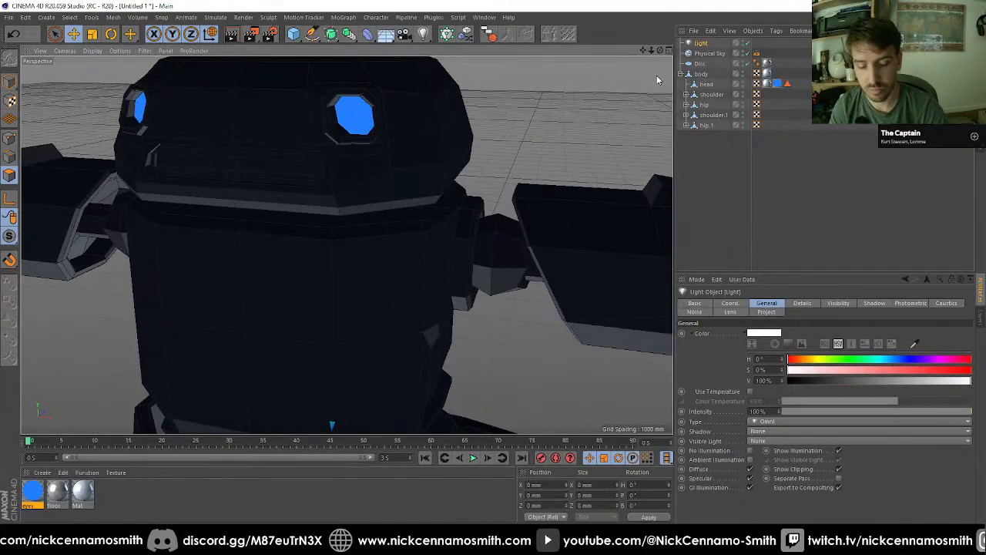
click(618, 80)
key(shift+s)
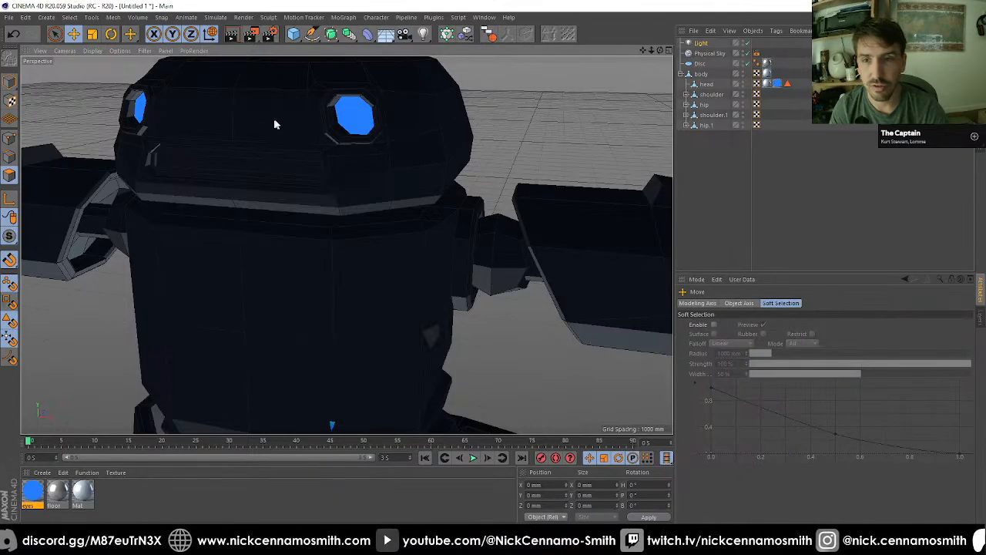
click(344, 115)
alt+drag(343, 115, 591, 86)
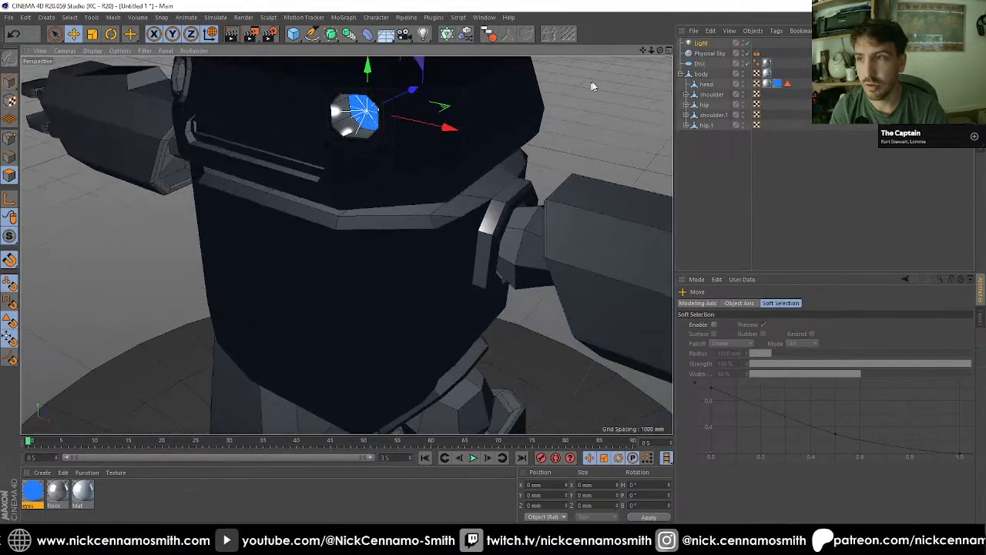
drag(701, 45, 714, 91)
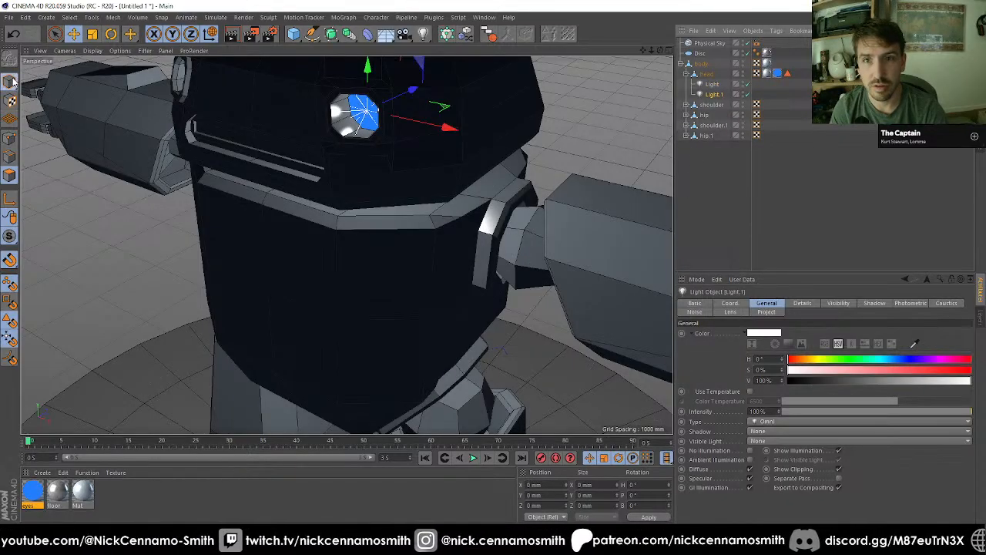
click(555, 484)
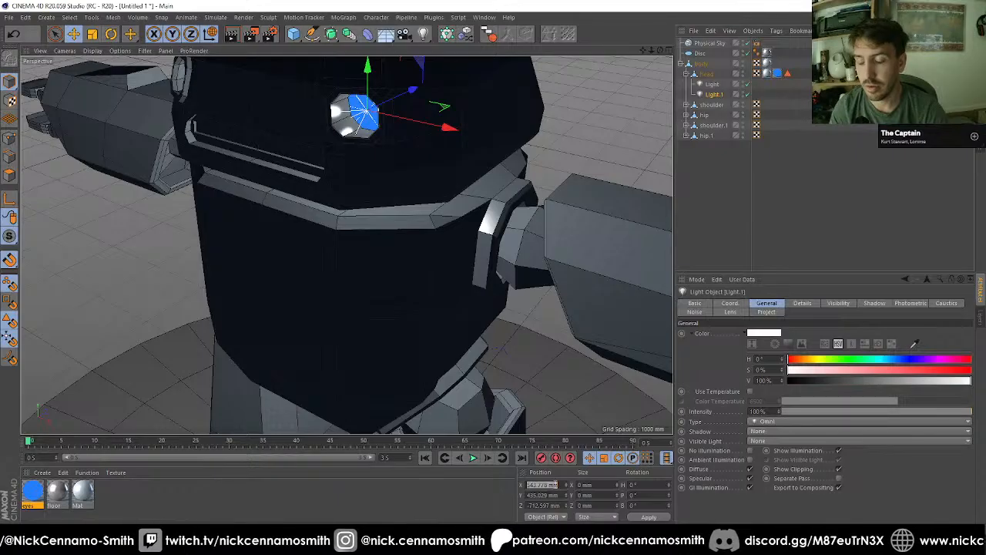
text(0)
key(Return)
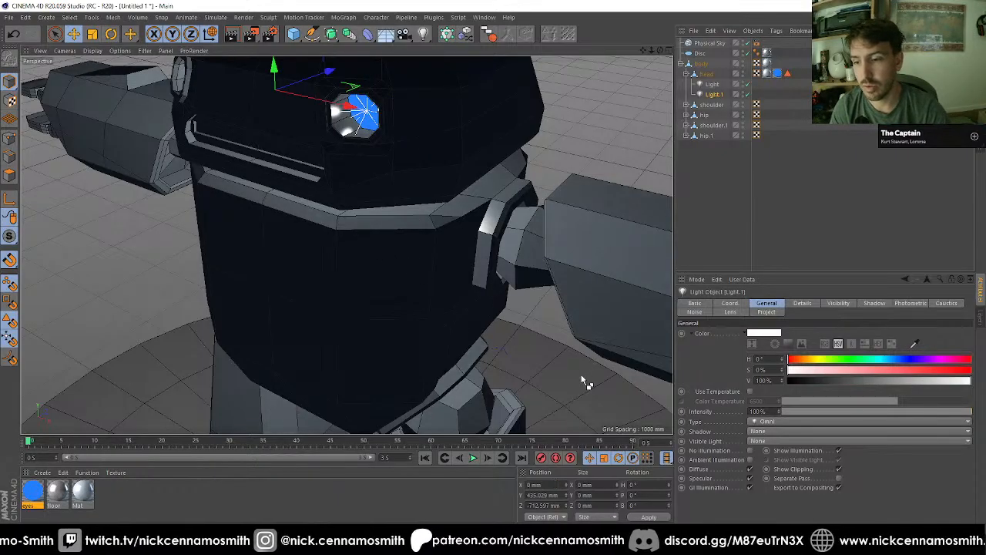
key(ctrl+z)
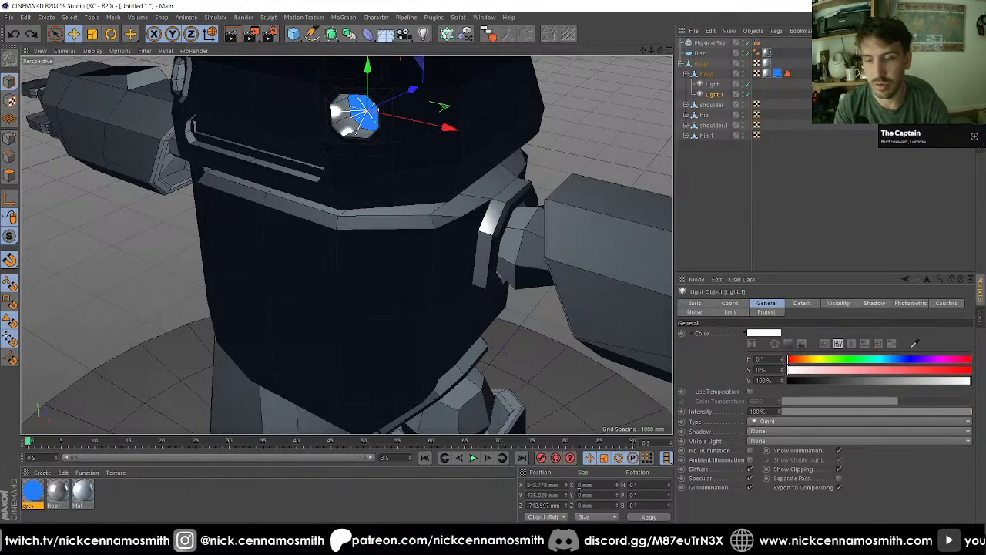
Step: Mirror the duplicate light onto the other eye by setting its X position to -543.778 mm
text(-)
key(Return)
ctrl+drag(385, 241, 305, 248)
key(ctrl+z)
scroll(419, 239, down, 4)
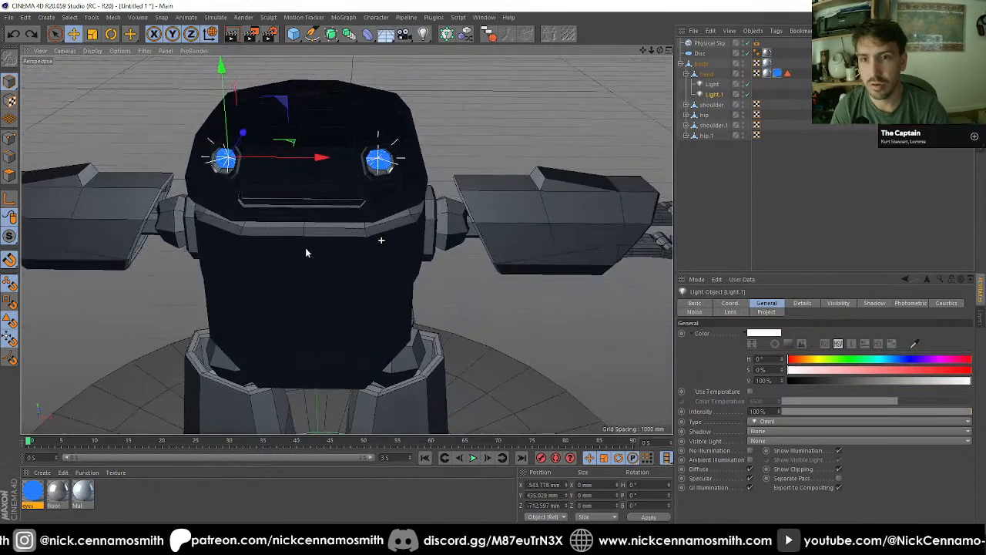
Step: Select both eye lights and move them forward in the Right view to about -786 mm in Z
shift+click(710, 86)
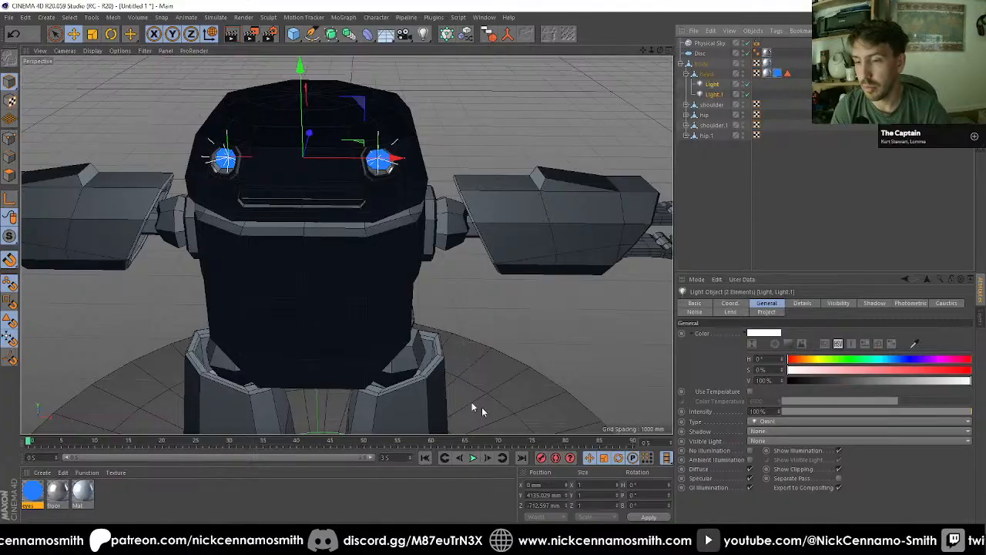
alt+drag(482, 407, 464, 291)
key(F2)
key(F3)
scroll(396, 323, down, 4)
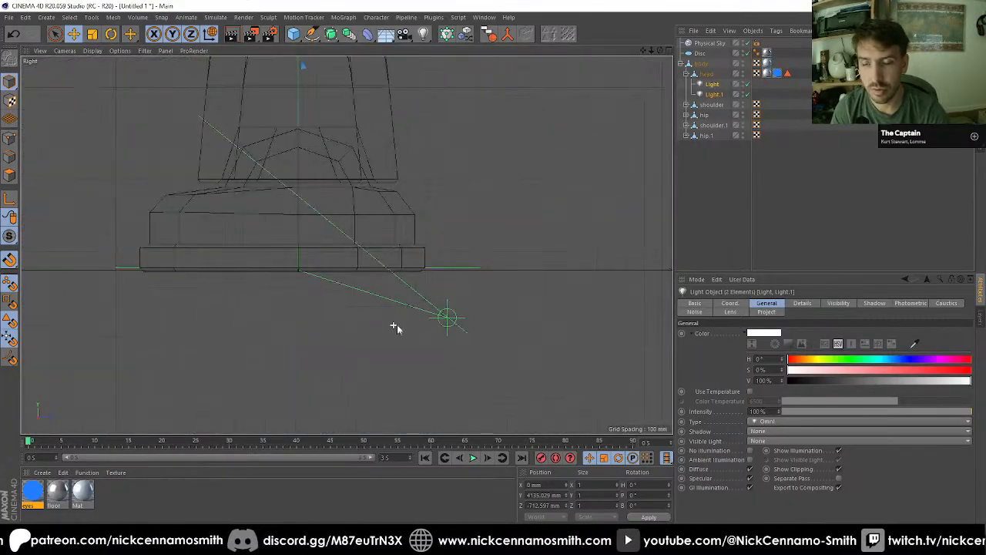
key(s)
scroll(351, 242, up, 4)
scroll(403, 249, up, 3)
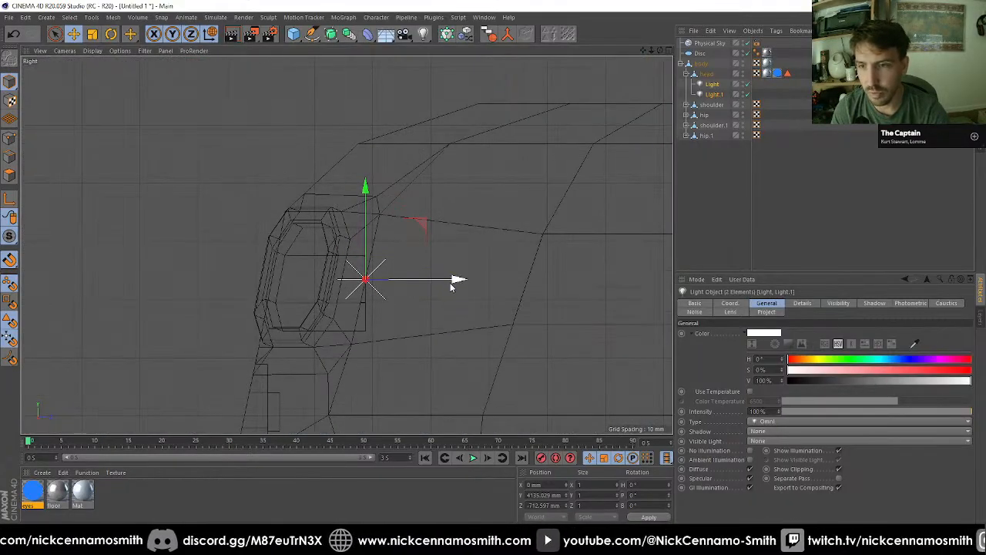
mouse_move(455, 282)
mouse_down()
mouse_move(410, 282)
mouse_move(292, 202)
mouse_move(335, 221)
mouse_up()
key(F1)
scroll(362, 197, up, 5)
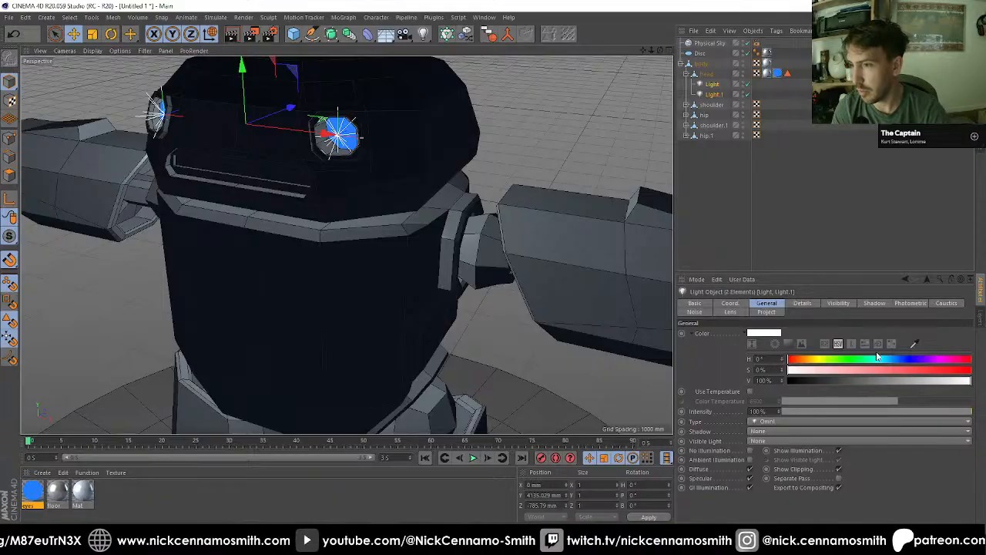
Step: Colour both eye lights blue with H 225°, S 62%, V 100% and set their shadow to Shadow Maps (Soft)
click(902, 359)
mouse_move(884, 371)
mouse_down()
mouse_move(927, 370)
mouse_move(887, 370)
mouse_up()
click(768, 433)
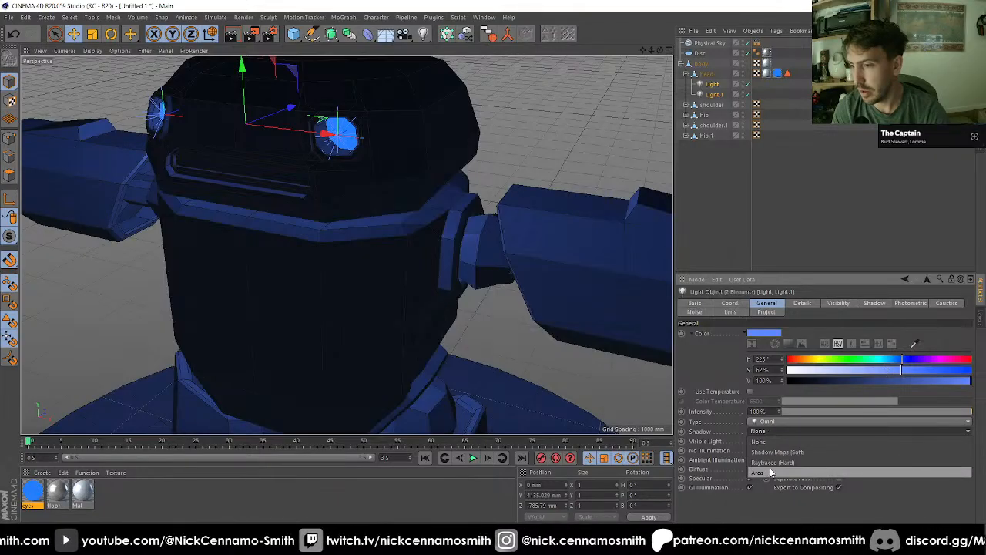
click(784, 452)
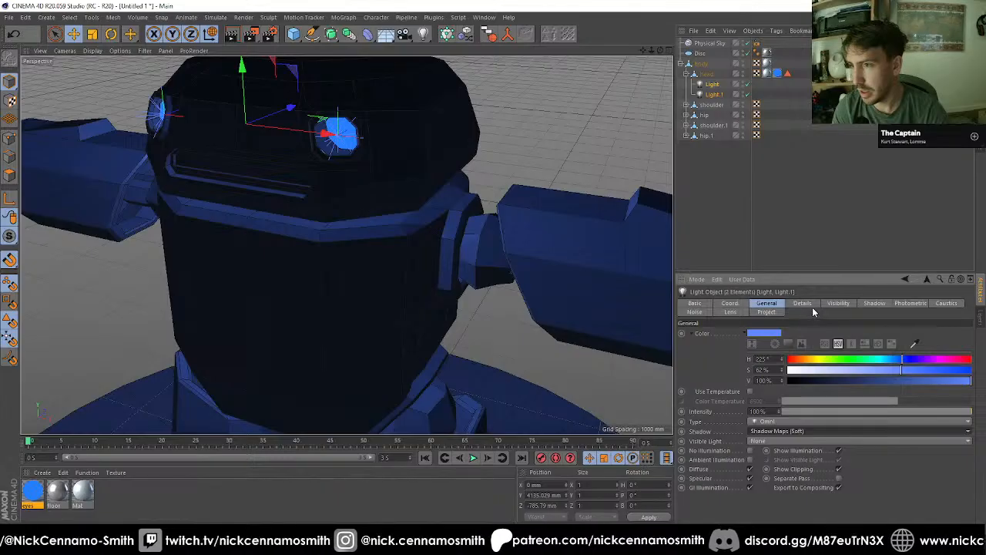
Step: Frame the whole robot on its disc in the perspective view and render it to the Picture Viewer
alt+right_drag(399, 166, 385, 171)
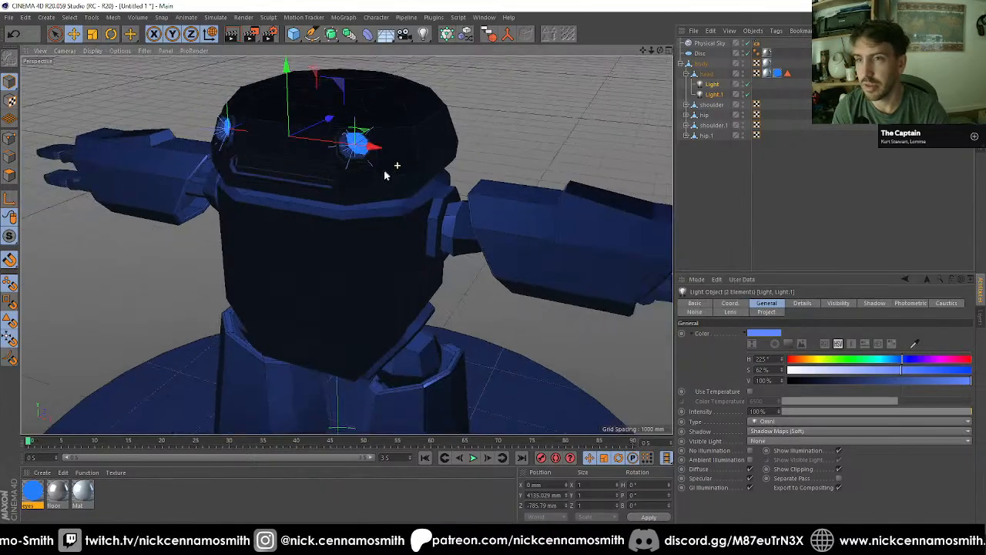
alt+drag(393, 198, 397, 242)
alt+right_drag(383, 234, 405, 269)
alt+drag(346, 245, 426, 214)
click(250, 34)
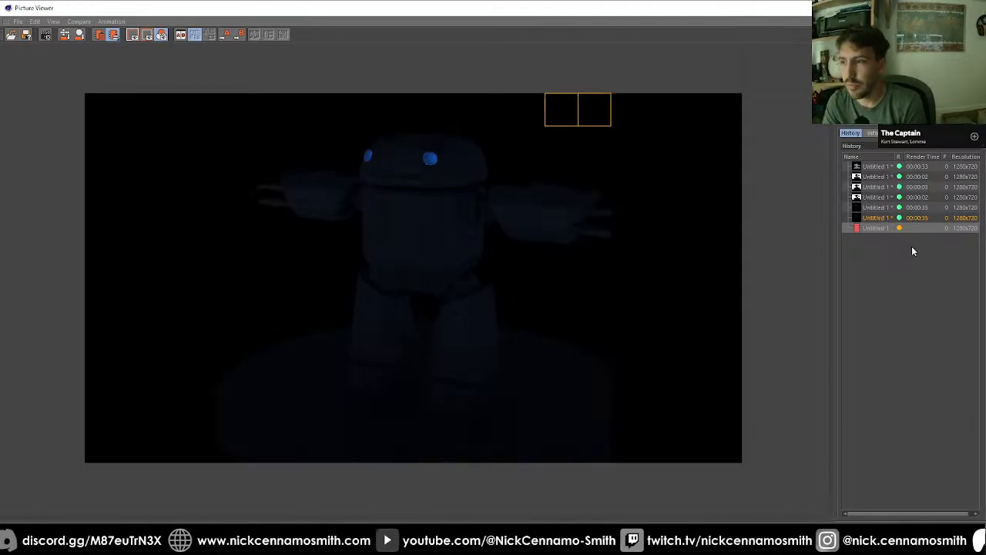
Step: Compare the new render with the previous one in the render history, and close the Picture Viewer
click(875, 219)
key(Down)
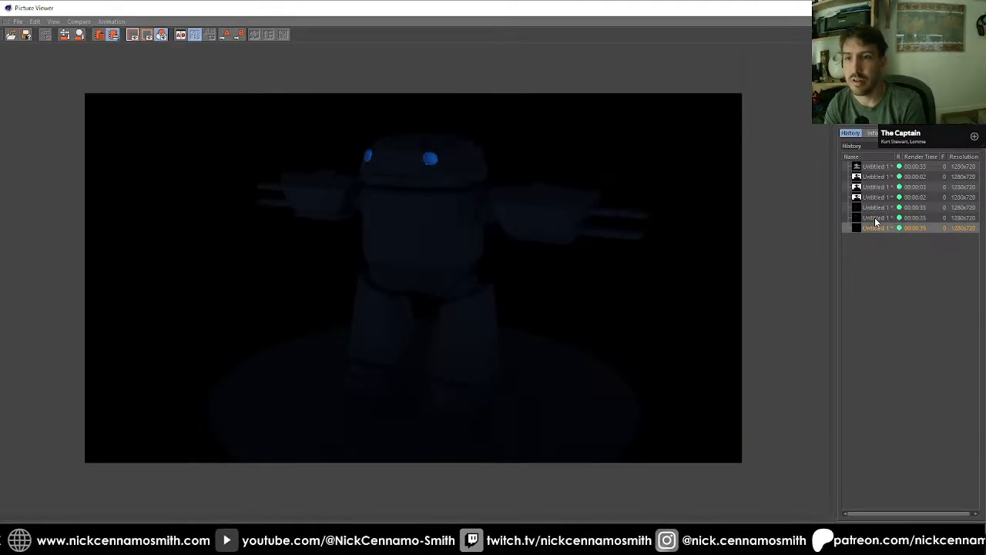
key(Up)
key(Down)
key(Up)
key(Down)
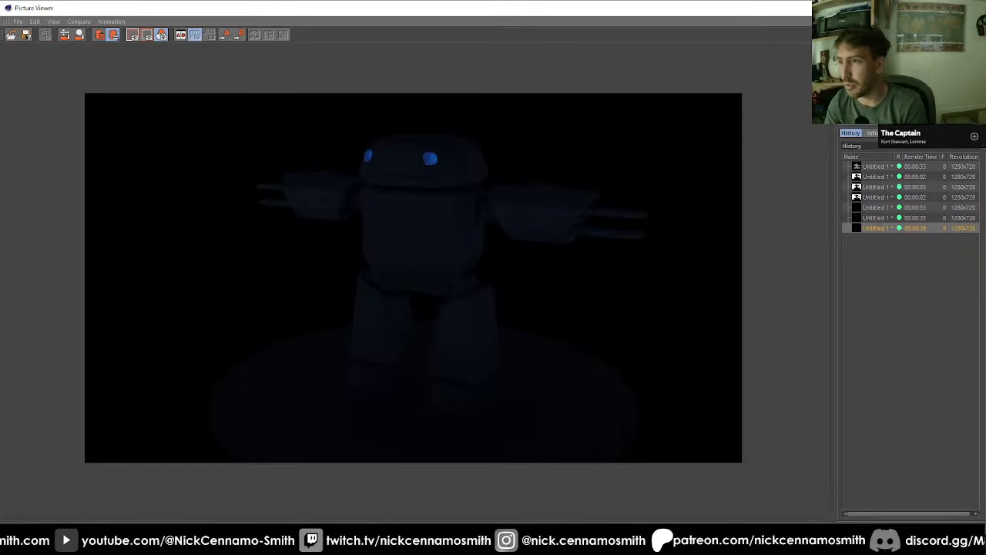
click(974, 8)
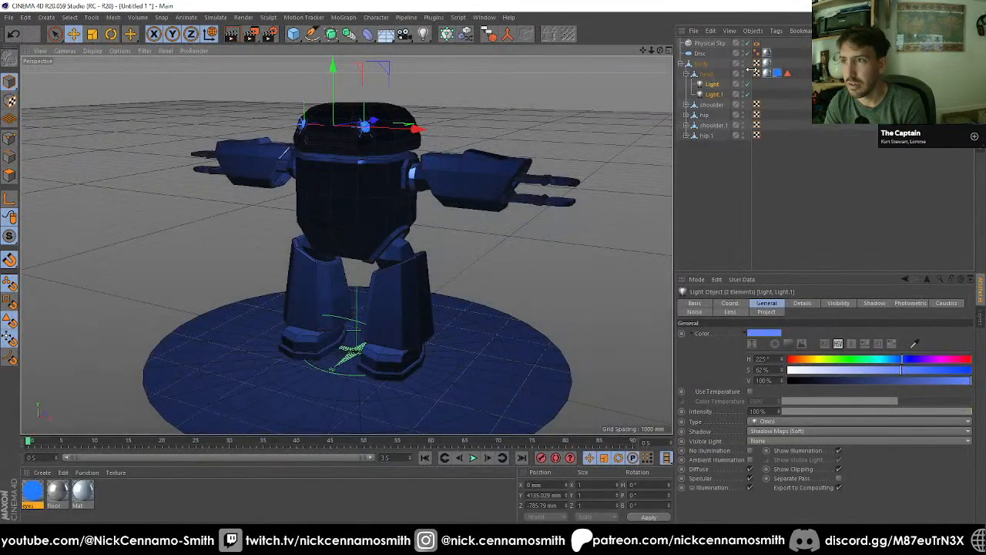
Step: Set the intensity of both eye lights to 500% and render the robot to the Picture Viewer
click(755, 411)
text(500)
key(Return)
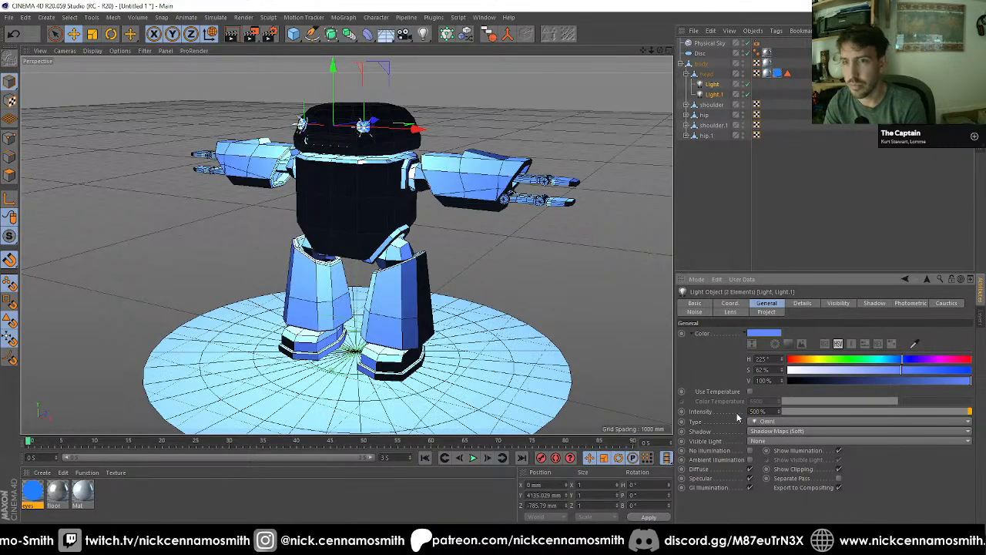
click(252, 35)
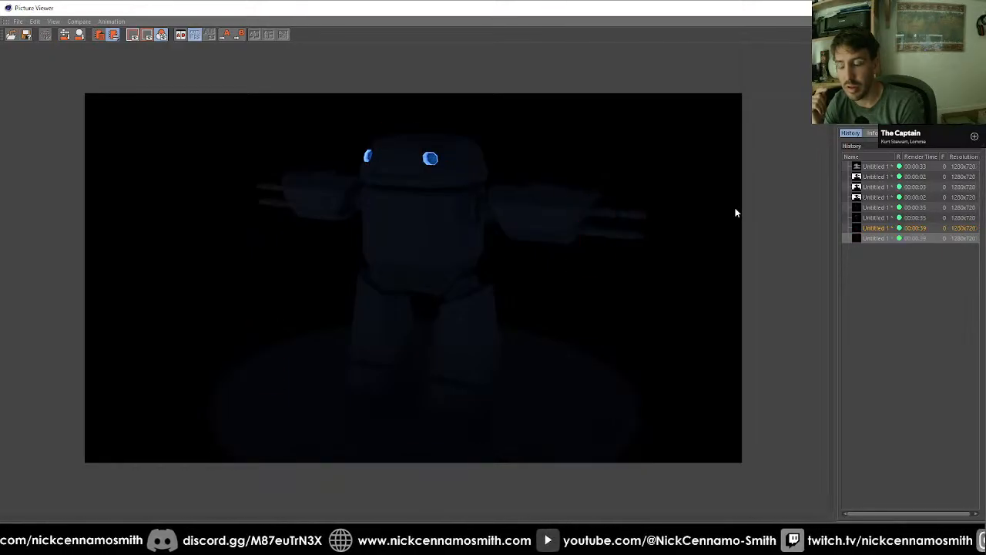
Step: Flip between the 500% intensity render and the one before it to examine the difference in lighting
click(884, 231)
key(Down)
key(Up)
key(Down)
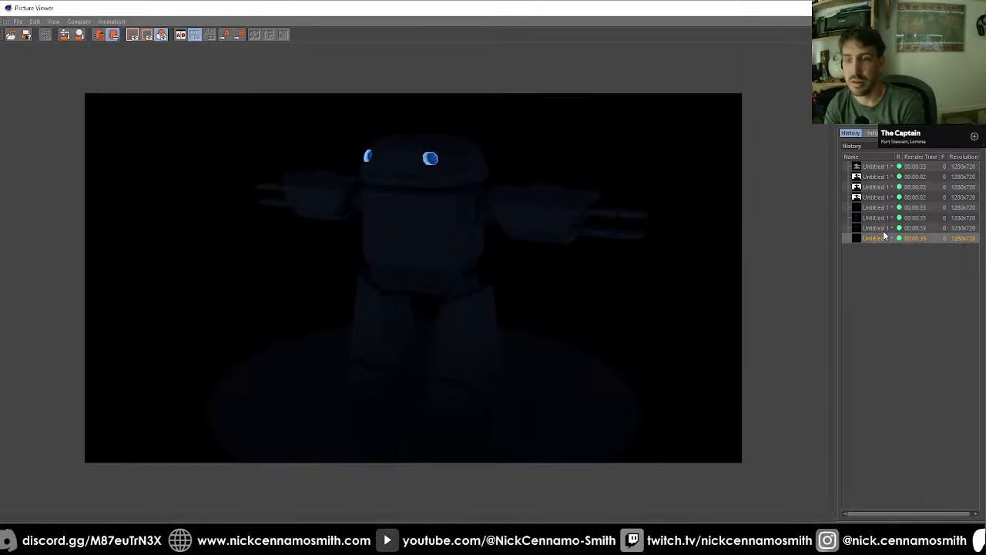
key(Up)
key(Down)
key(Up)
key(Down)
key(Up)
key(Down)
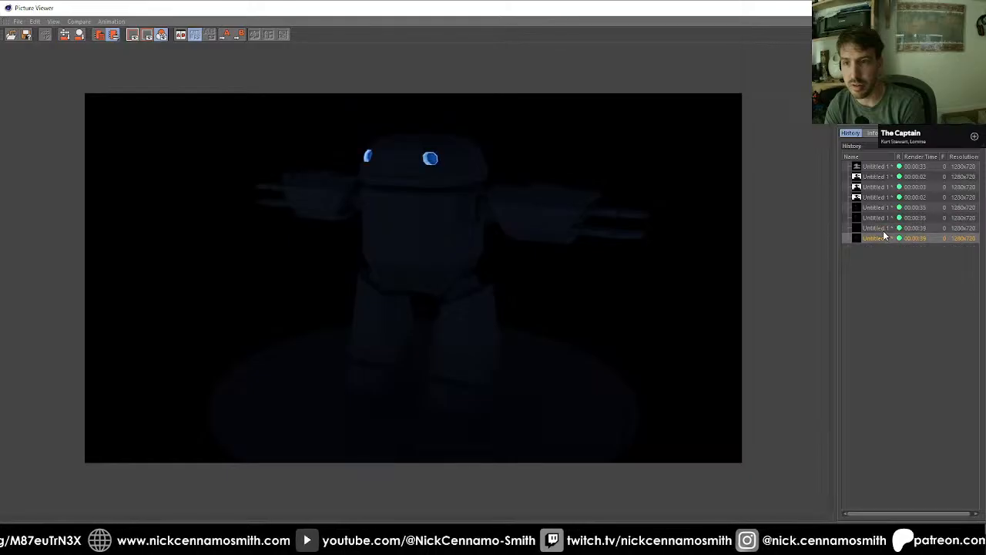
key(Up)
key(Down)
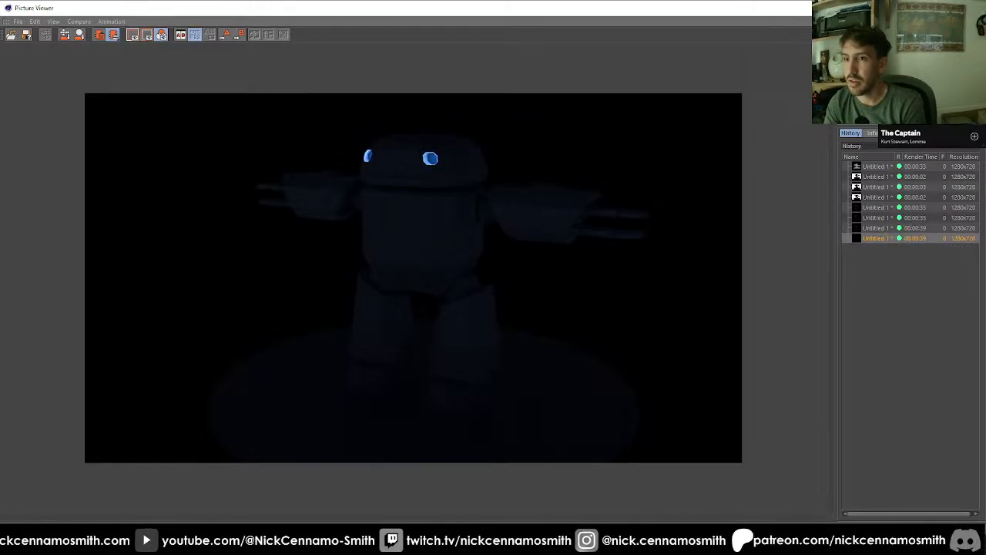
click(974, 8)
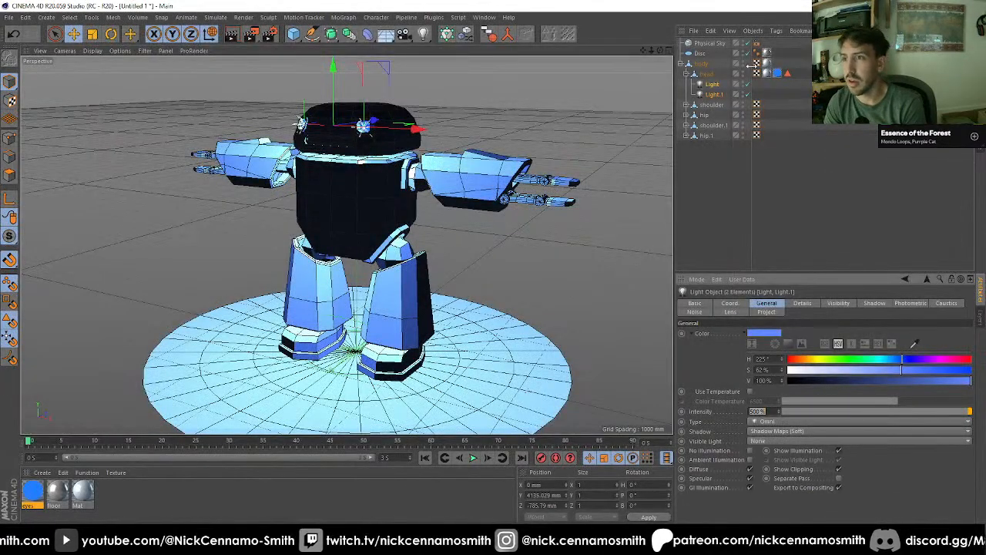
Step: Disable both eye lights and set the eyes material's luminance brightness to 500%
click(748, 94)
click(747, 84)
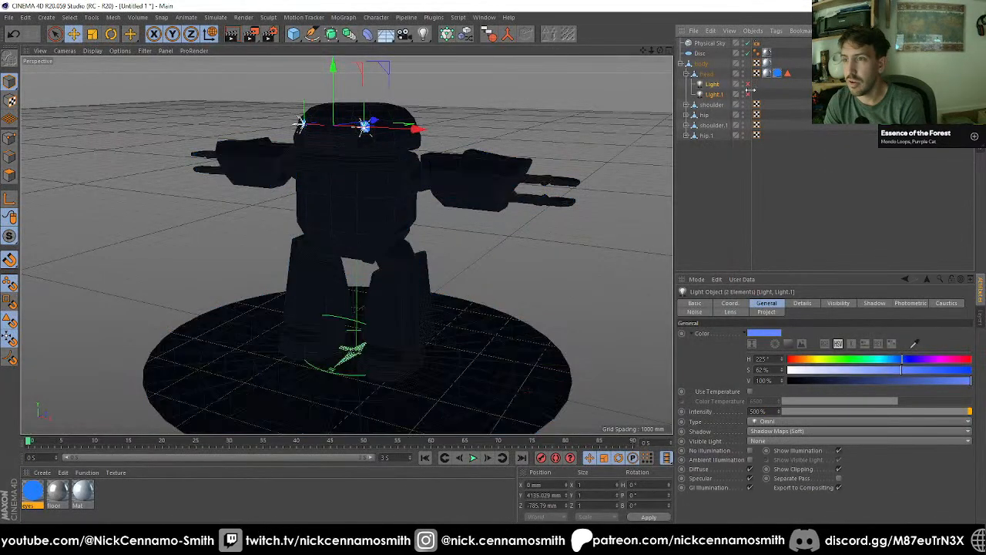
double_click(33, 490)
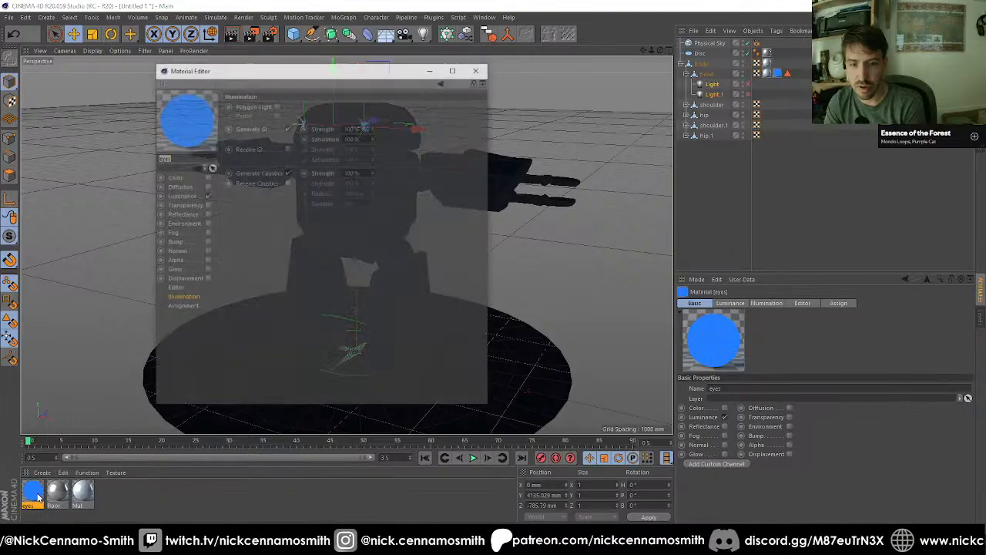
click(183, 196)
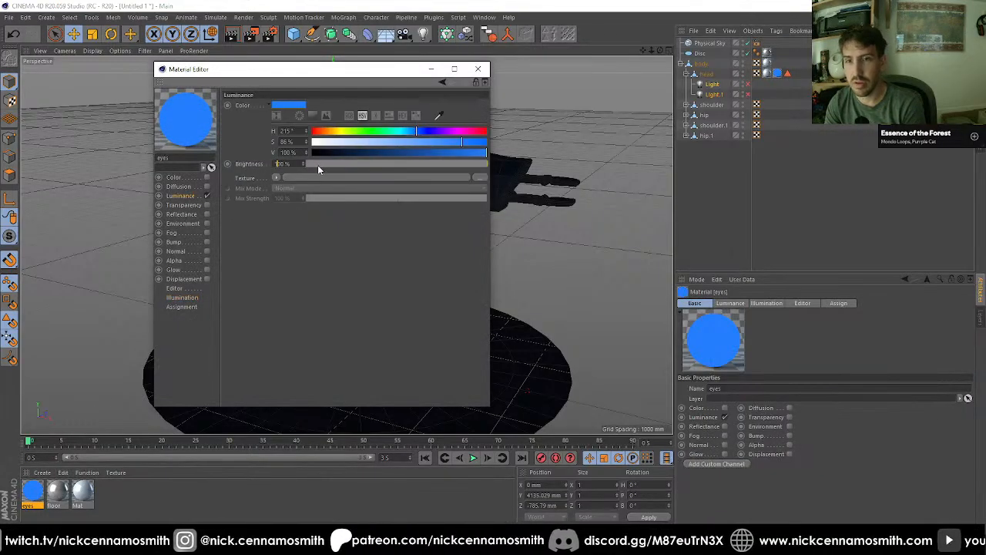
text(500)
key(Return)
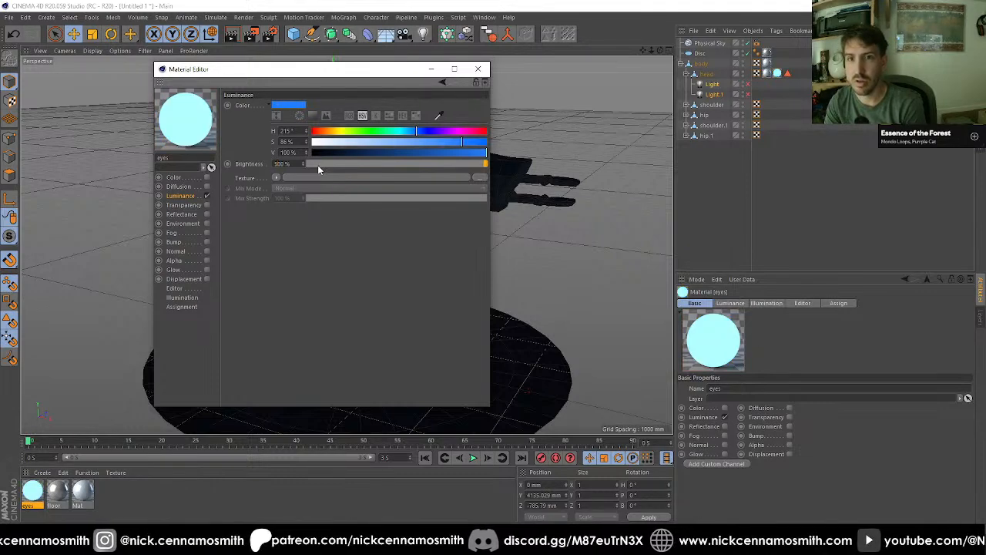
click(477, 68)
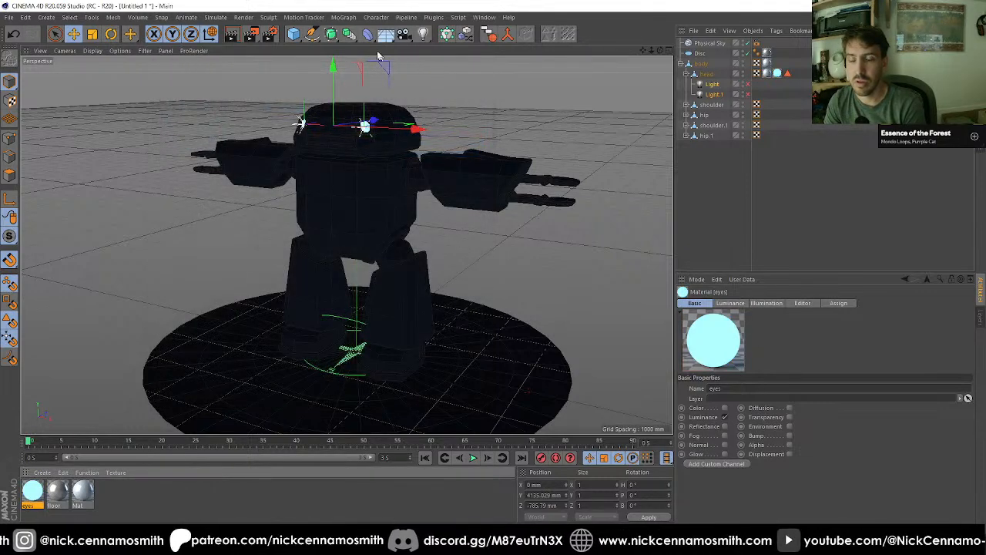
Step: Render the scene lit by the brighter eyes material and compare it with an earlier night render
click(253, 35)
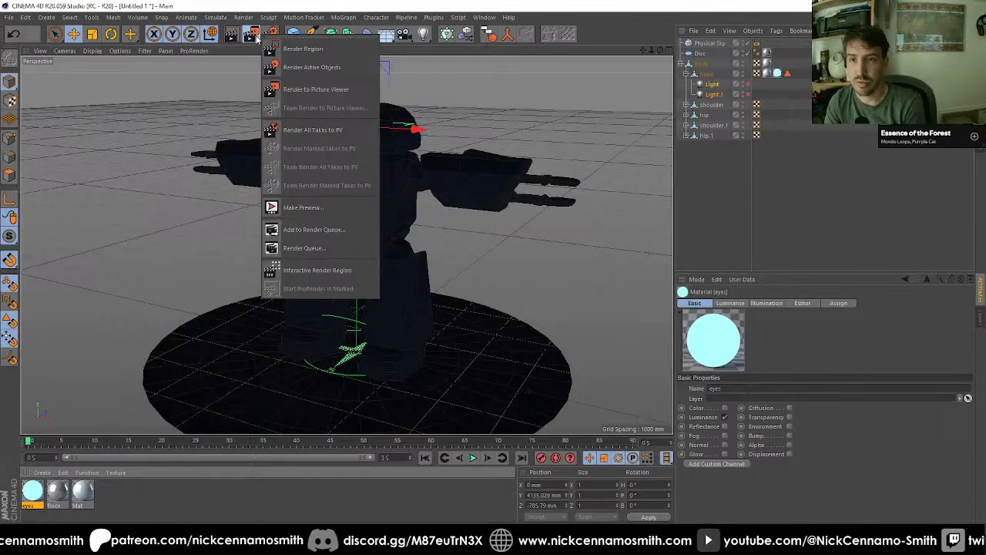
click(86, 475)
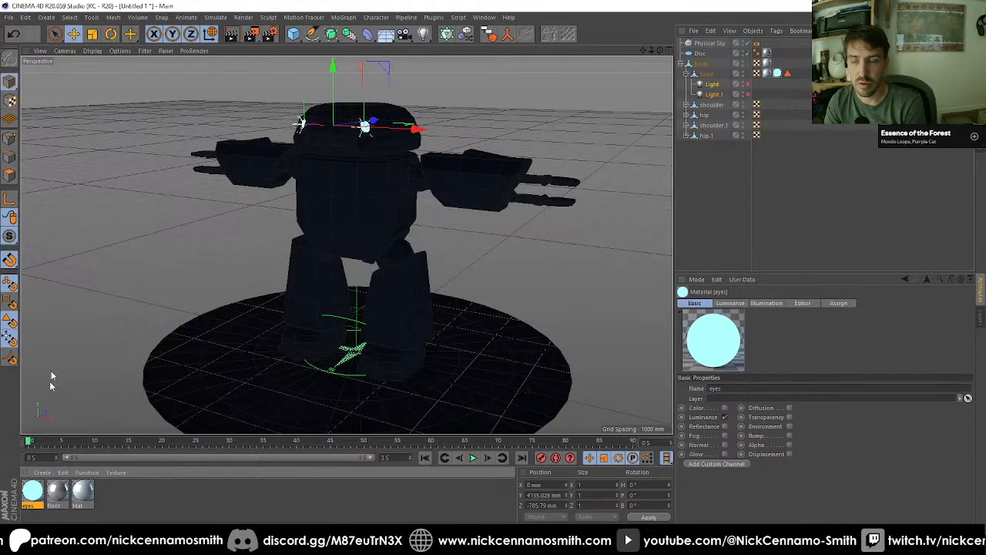
click(251, 34)
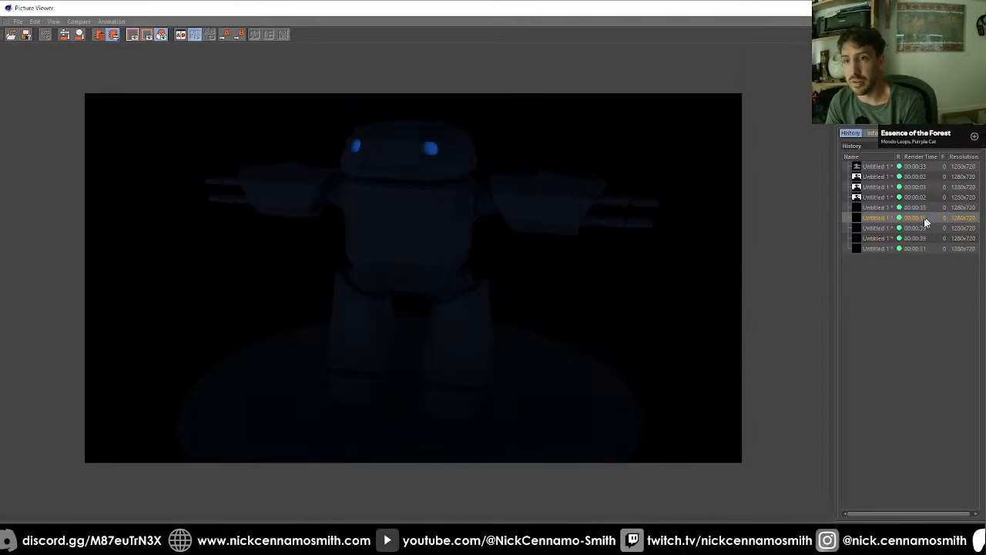
click(917, 247)
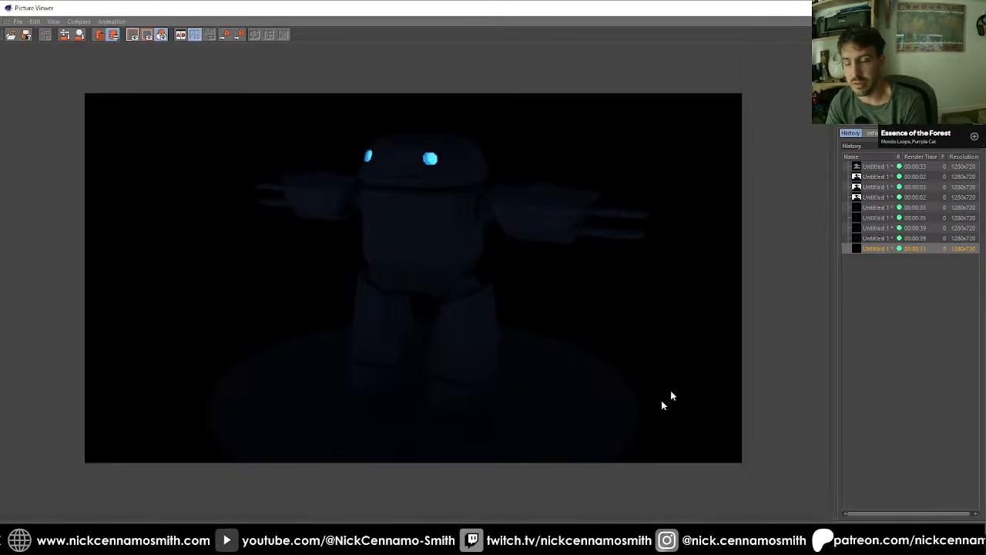
click(974, 8)
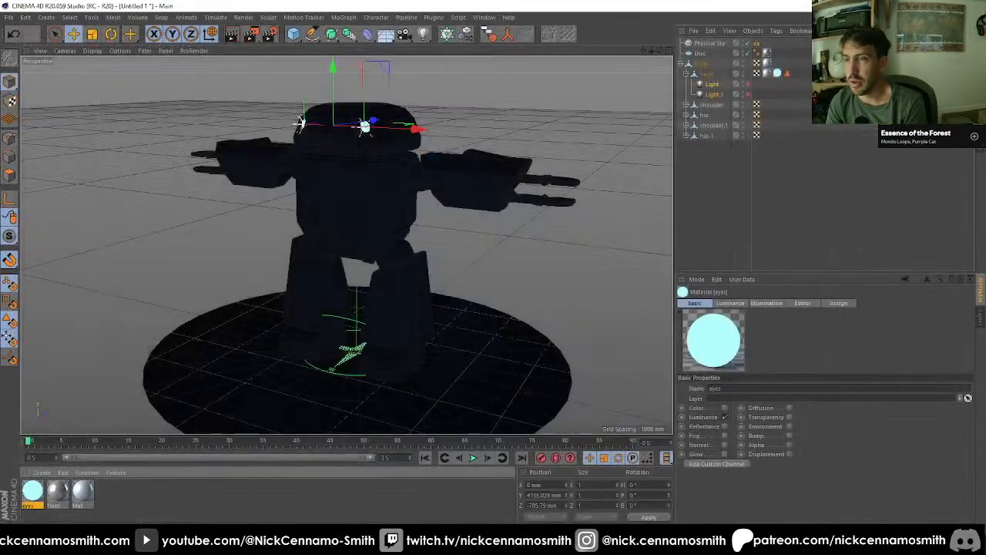
Step: Set the eyes material's luminance colour saturation to 100% and copy that blue to its Color channel
double_click(30, 493)
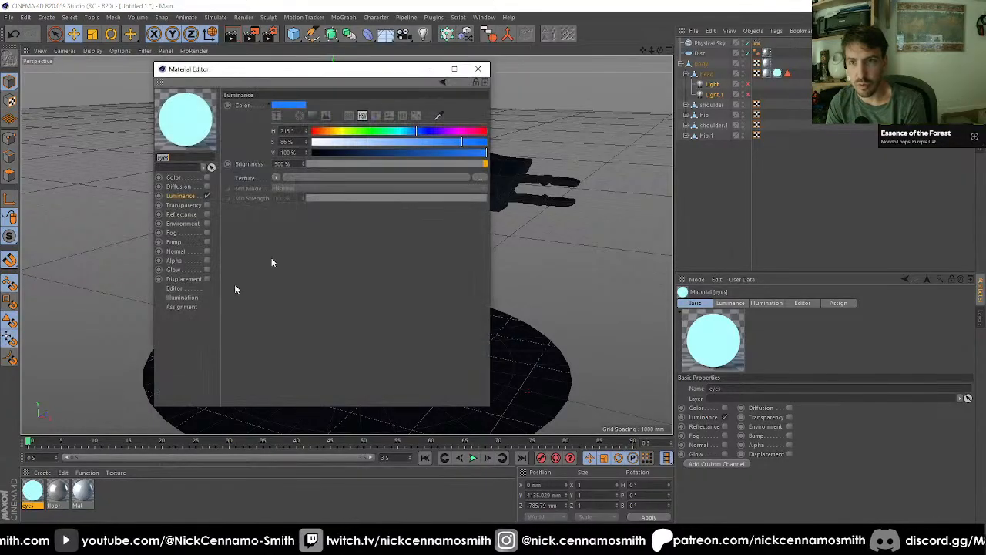
drag(483, 143, 492, 142)
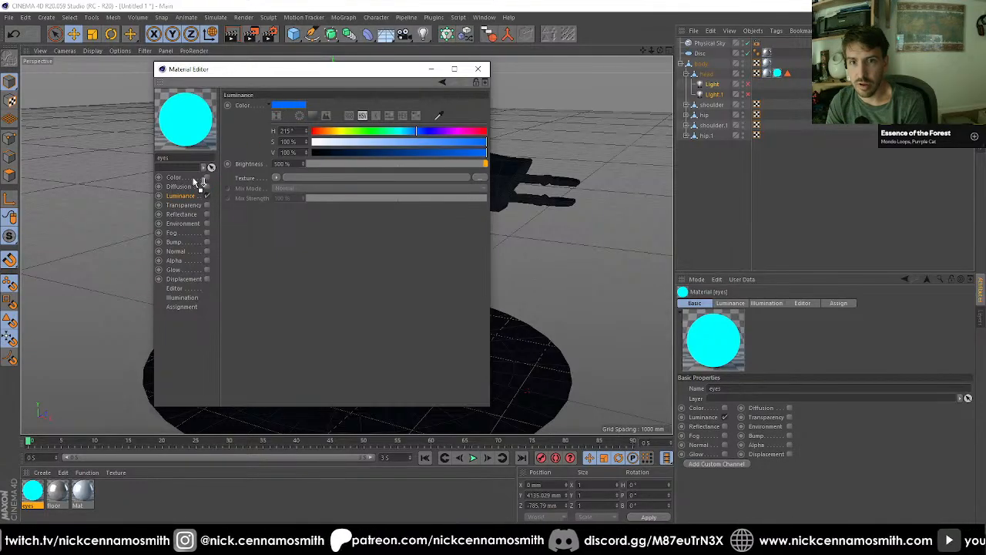
click(192, 177)
drag(298, 107, 296, 105)
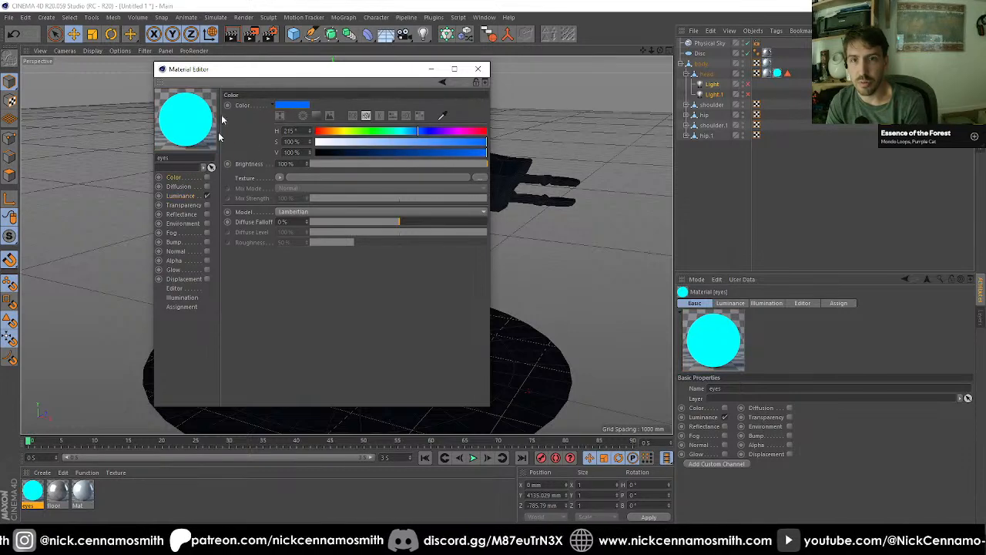
Step: Enable Reflectance on the eyes material, replacing the default specular with a Lambertian (Diffuse) layer coloured with the Color channel's blue
click(206, 214)
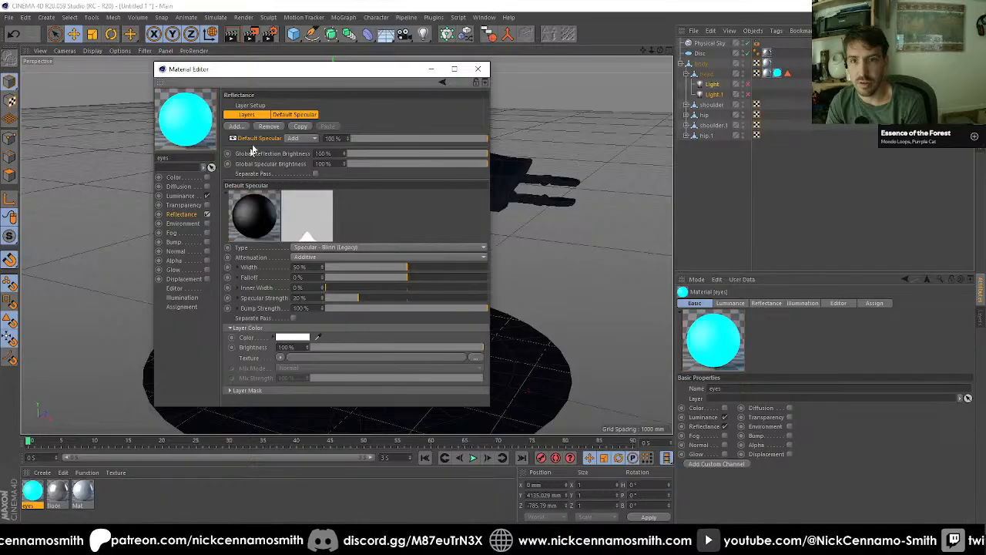
click(274, 127)
click(245, 127)
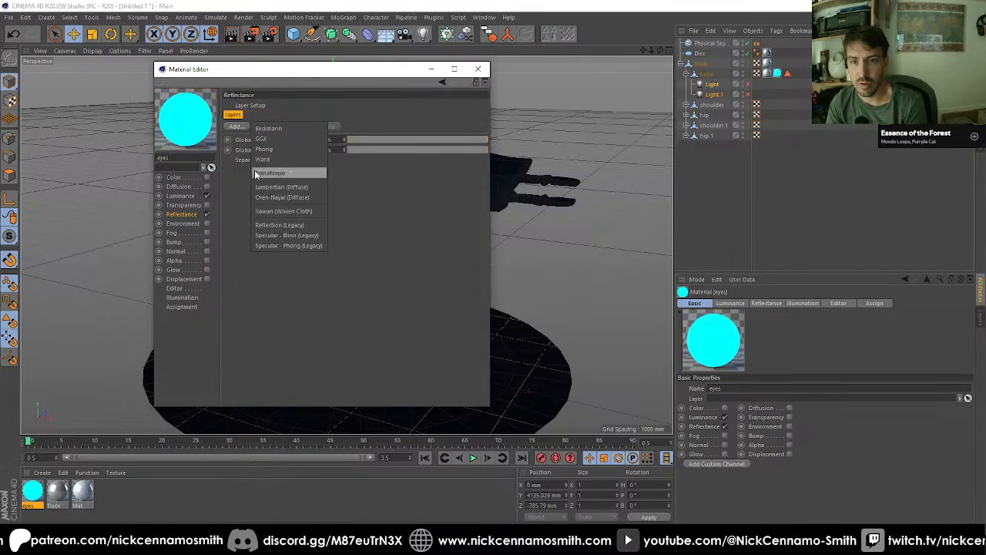
click(300, 187)
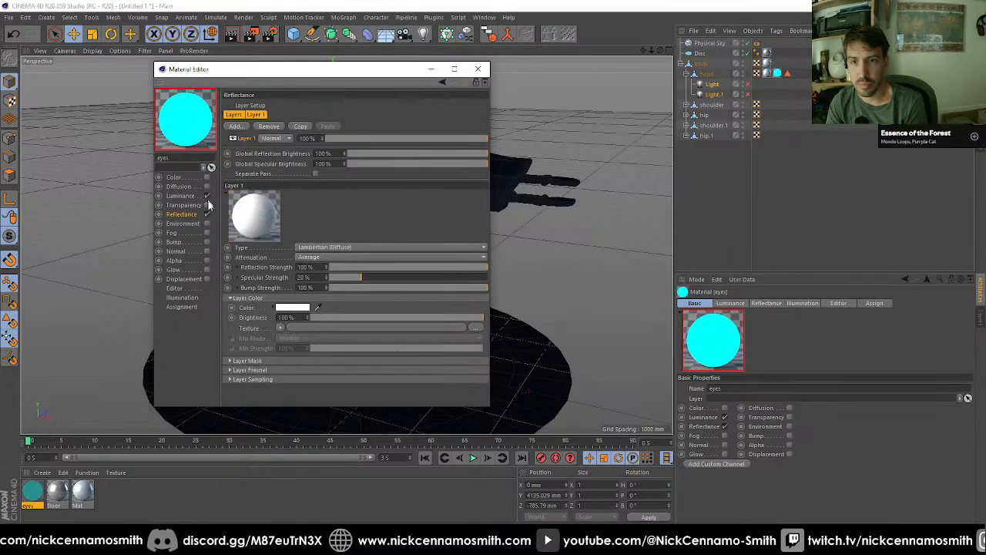
click(191, 179)
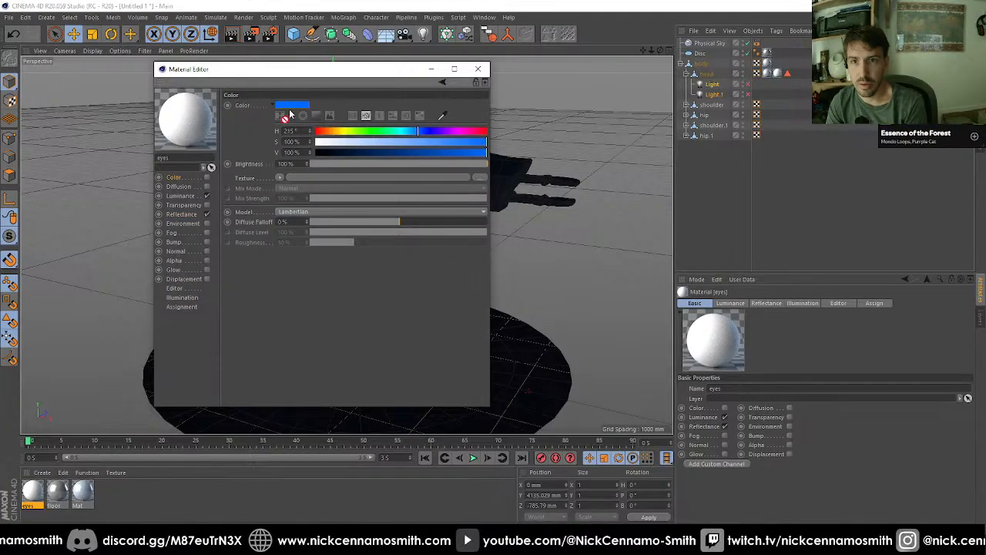
click(185, 216)
drag(185, 216, 297, 307)
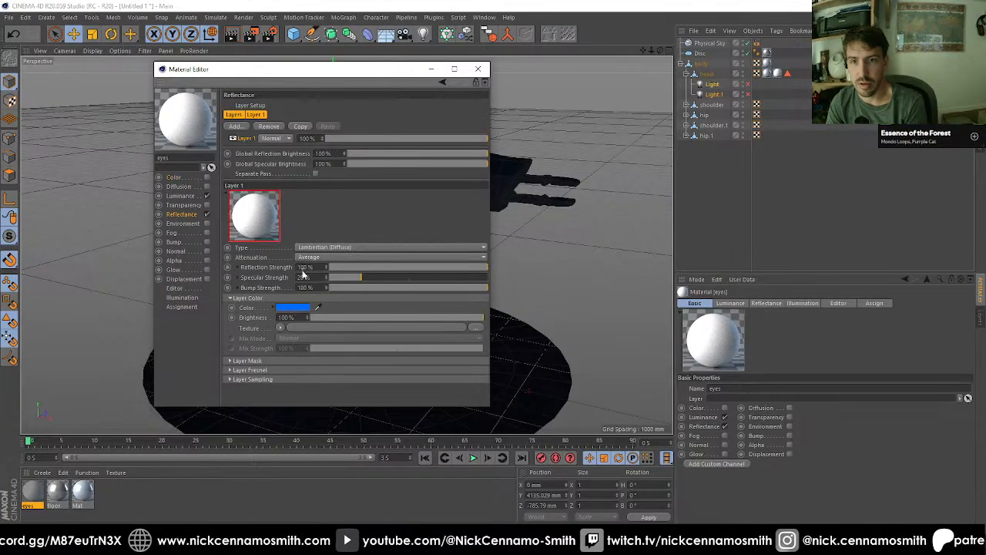
click(478, 68)
Step: Recheck the eyes material's reflectance settings and render the robot with them to the Picture Viewer
click(718, 202)
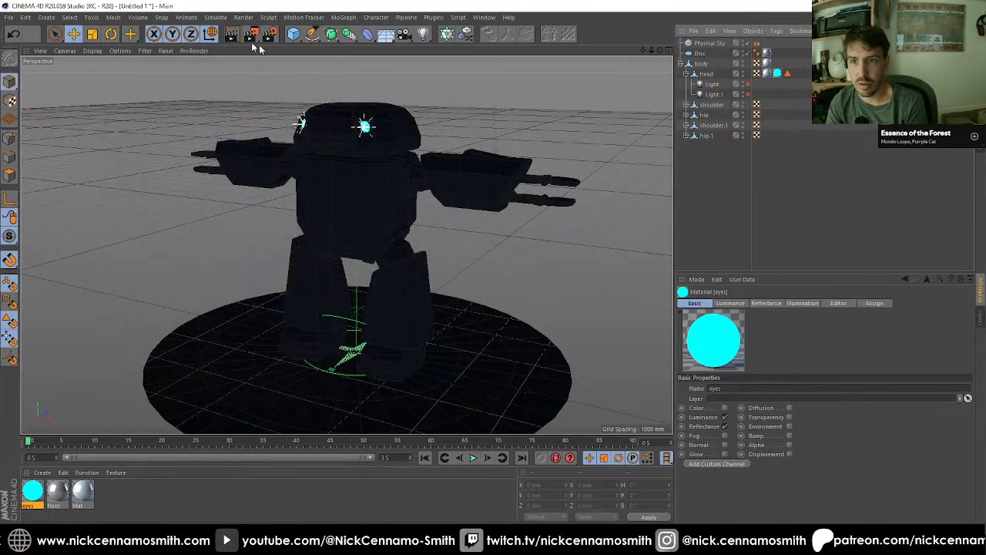
double_click(34, 491)
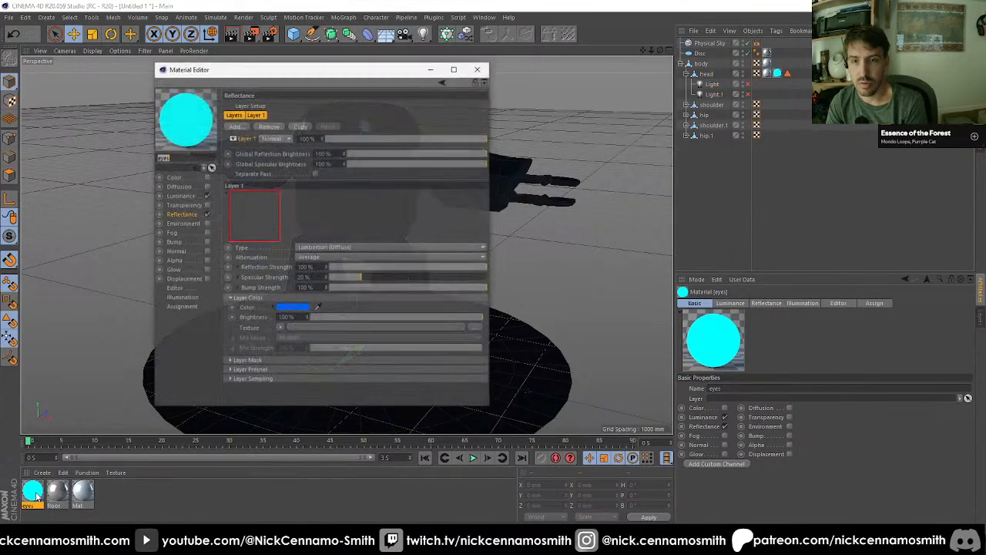
click(478, 69)
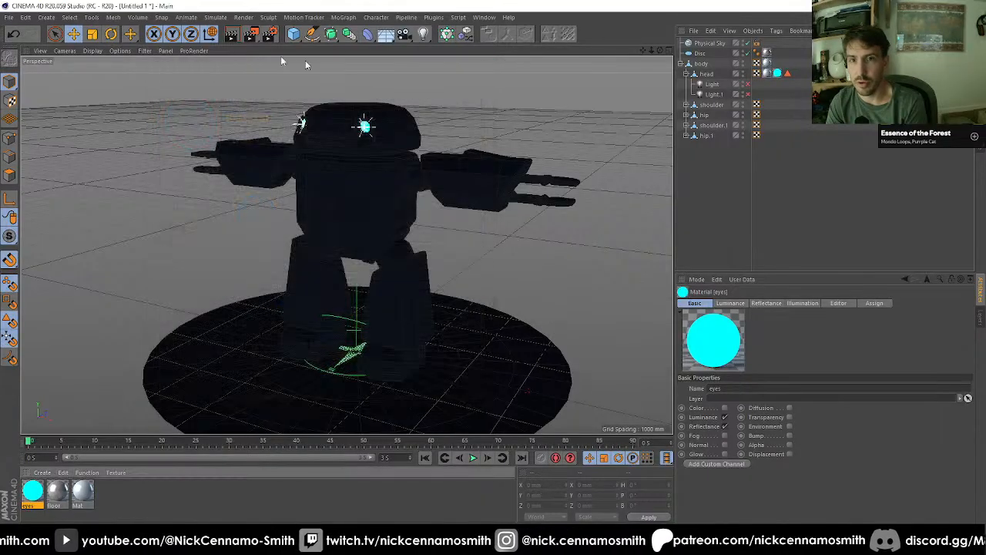
click(251, 35)
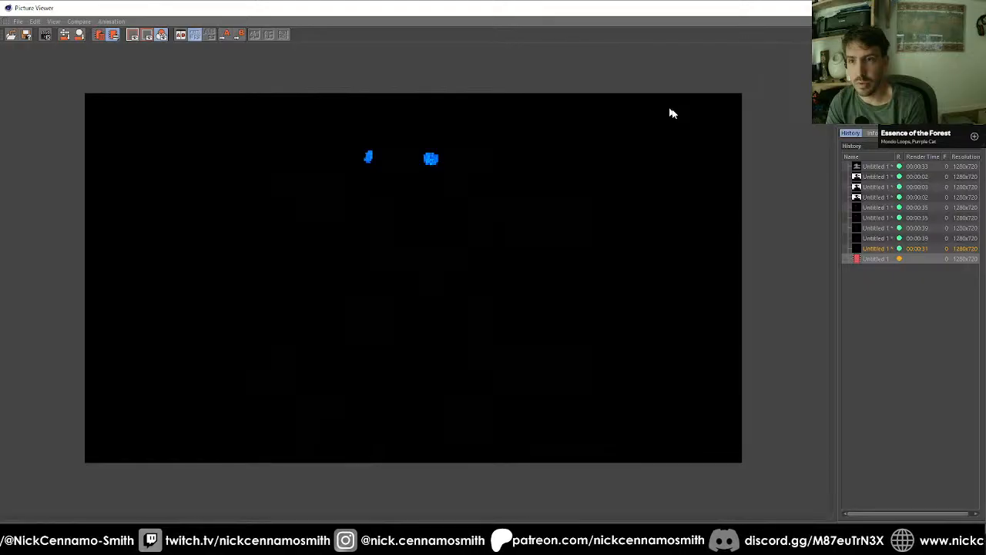
Step: Compare the finished render of the revised eyes material with the previous night render, then return to the scene
click(874, 260)
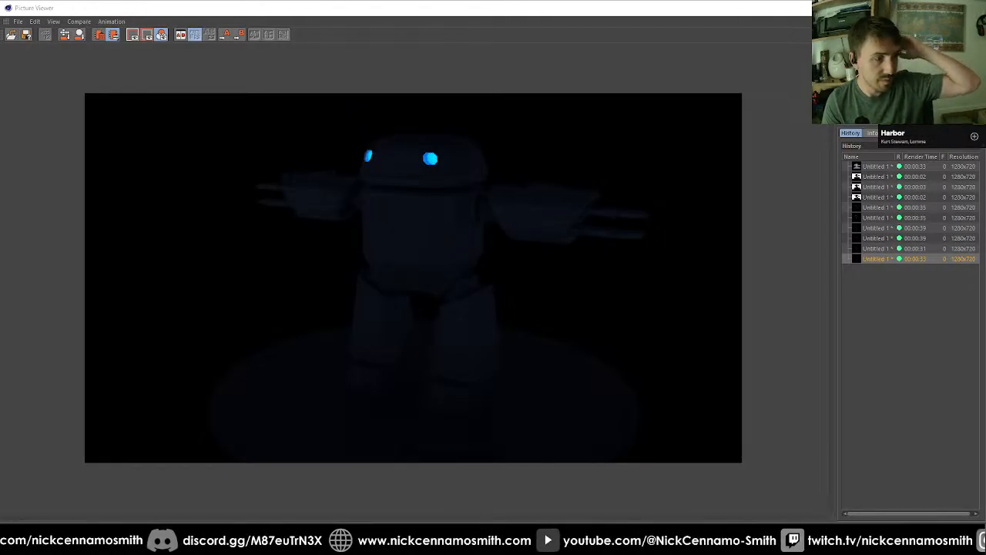
click(881, 251)
click(880, 260)
click(883, 249)
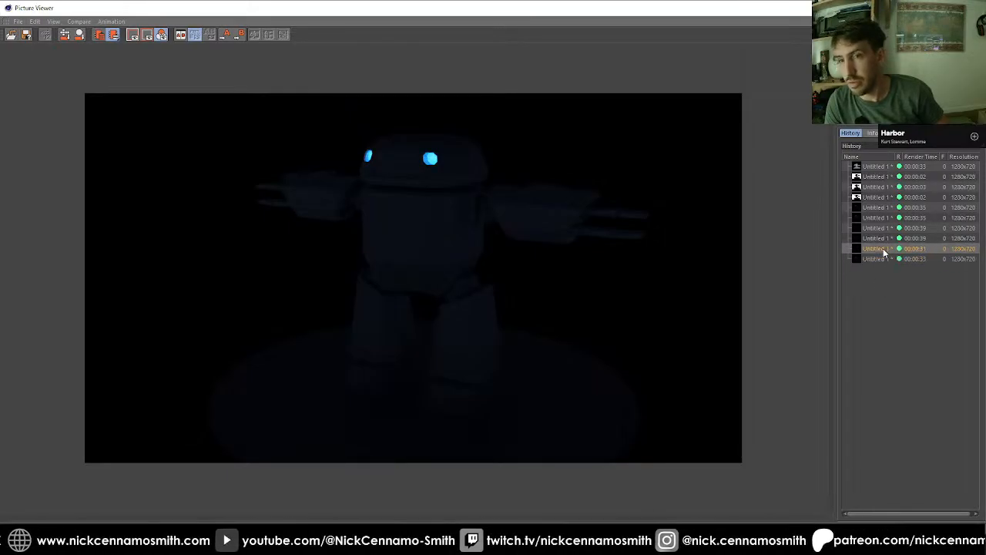
click(883, 260)
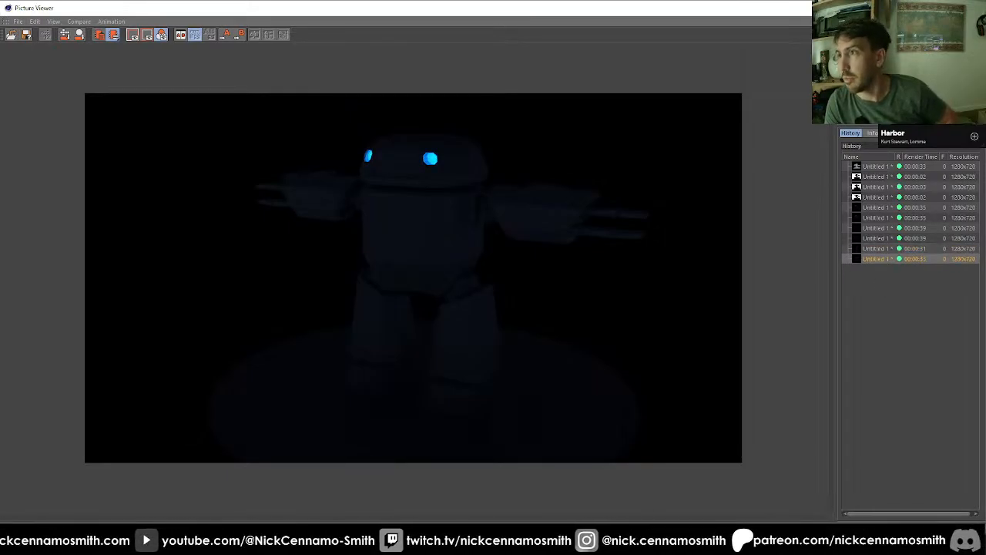
click(974, 8)
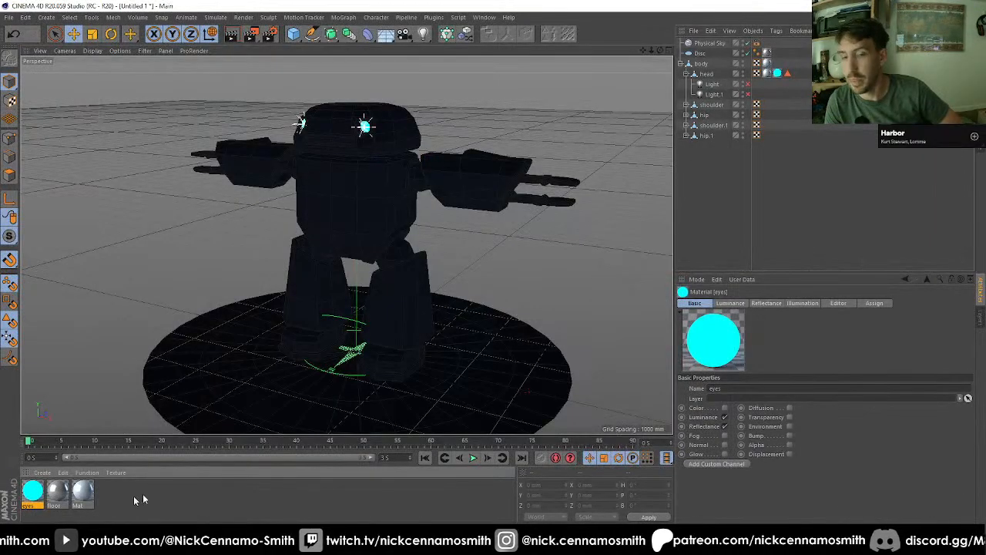
Step: Disable the Luminance channel of the eyes material, leaving its Reflectance channel on
double_click(33, 491)
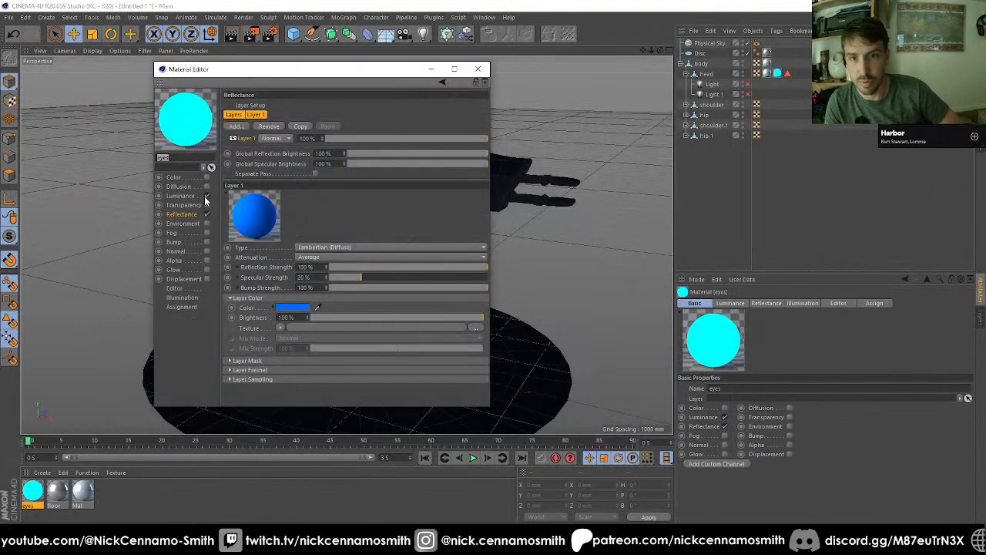
click(207, 194)
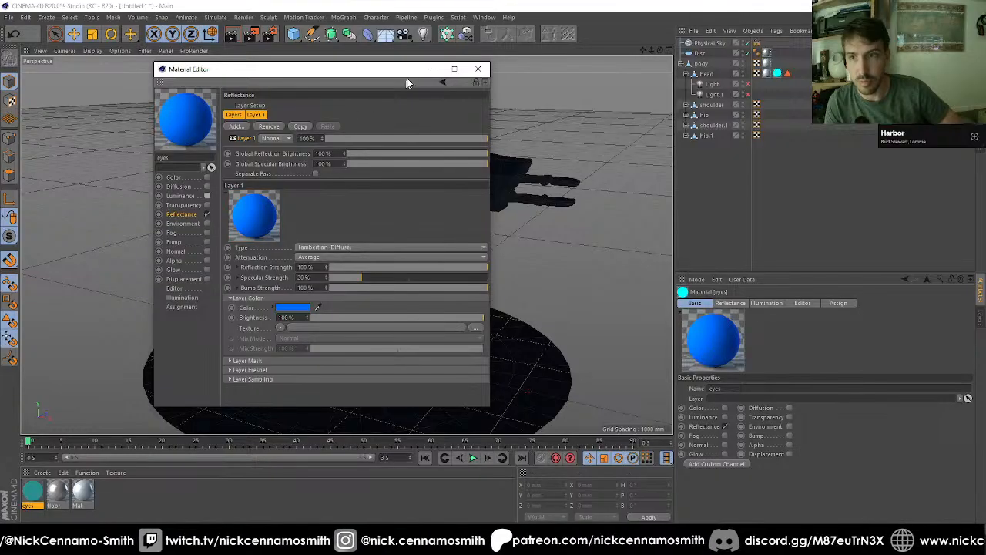
click(478, 69)
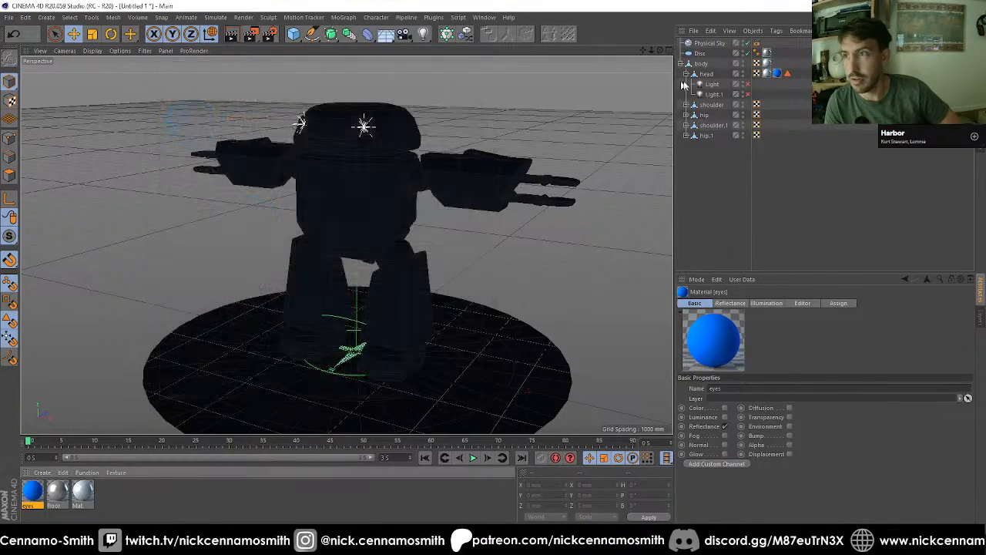
Step: Enable both eye lights under the head and set their Visible Light to Volumetric
click(747, 84)
click(747, 94)
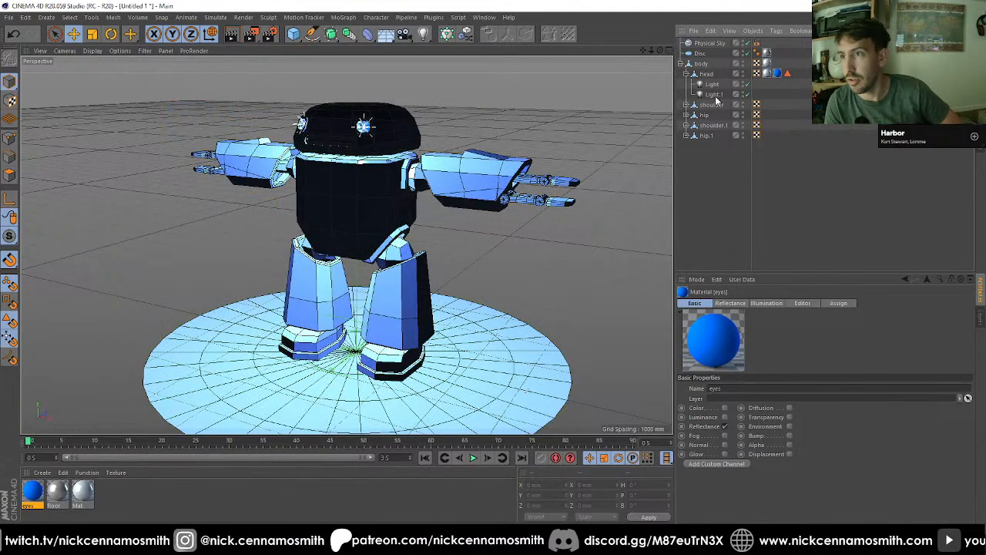
click(714, 93)
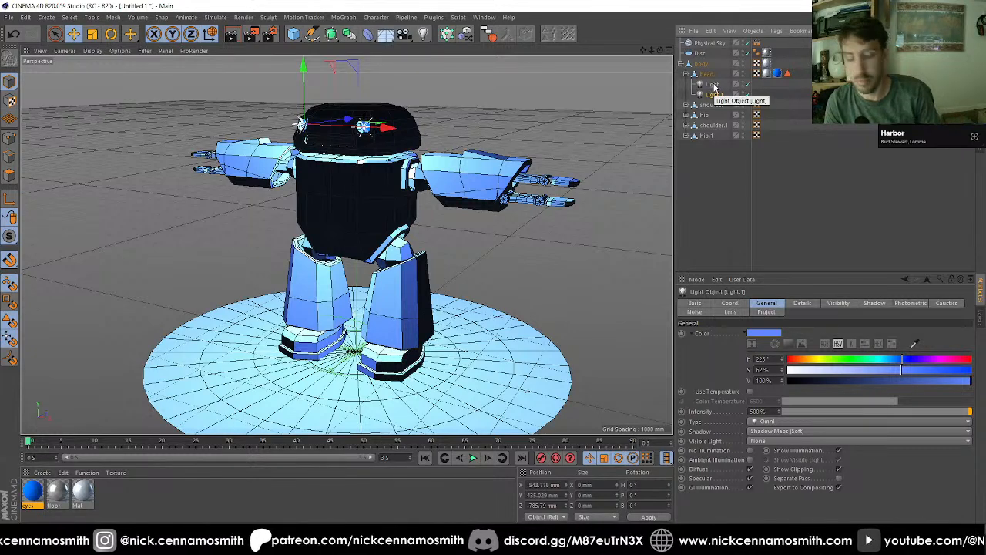
ctrl+click(712, 84)
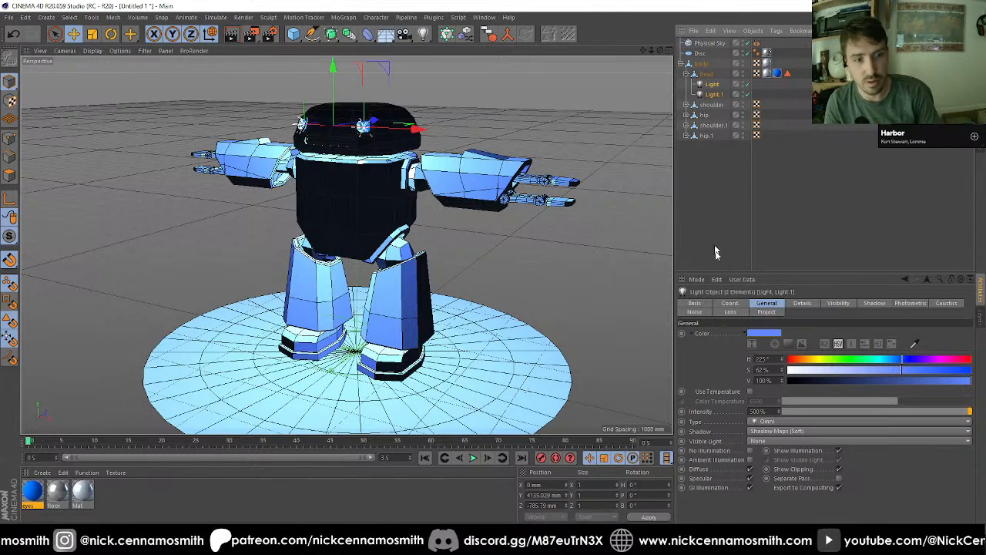
click(759, 441)
click(775, 472)
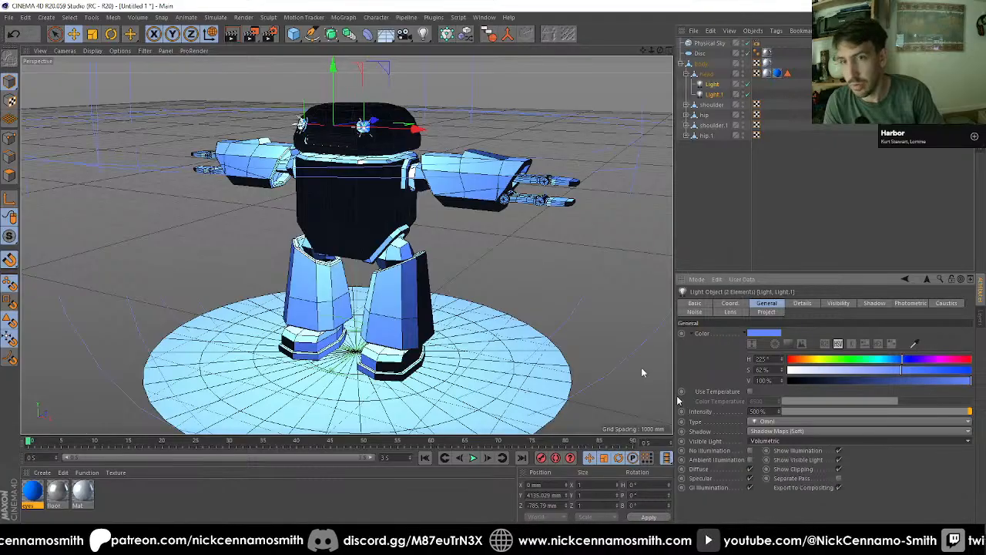
Step: Set the visibility Outer Distance of both eye lights to 500 mm and their Inner Distance to 100 mm
click(810, 304)
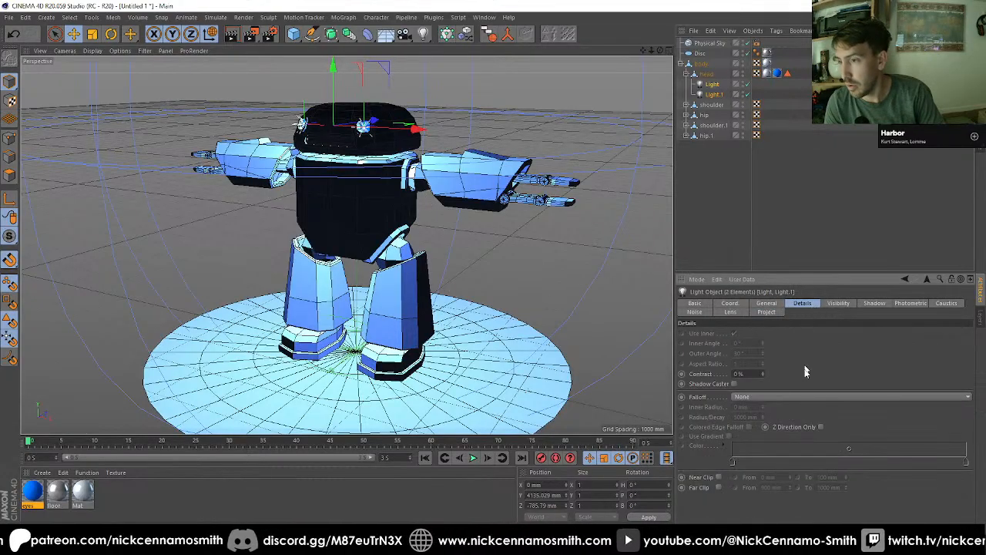
click(847, 304)
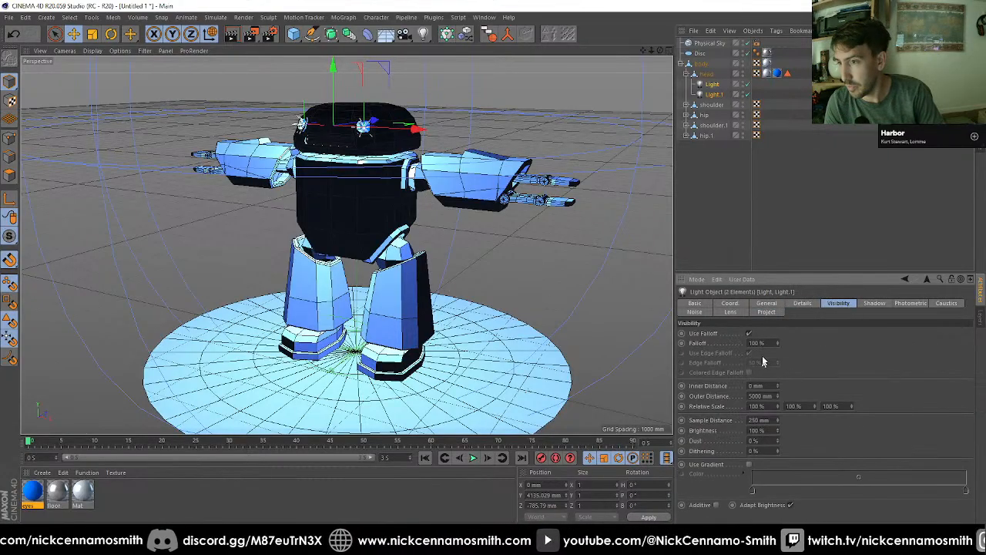
drag(752, 396, 740, 397)
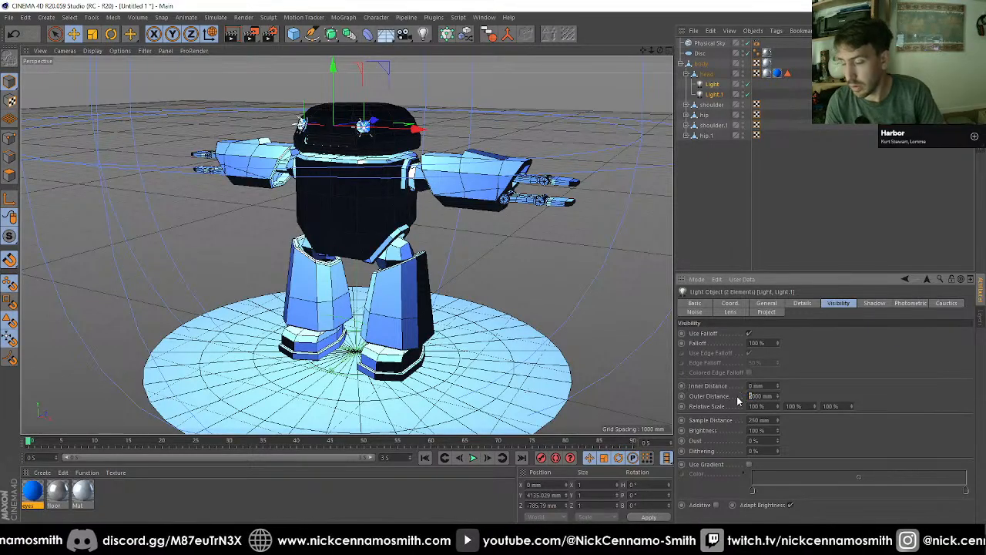
key(BackSpace)
text(1)
key(Return)
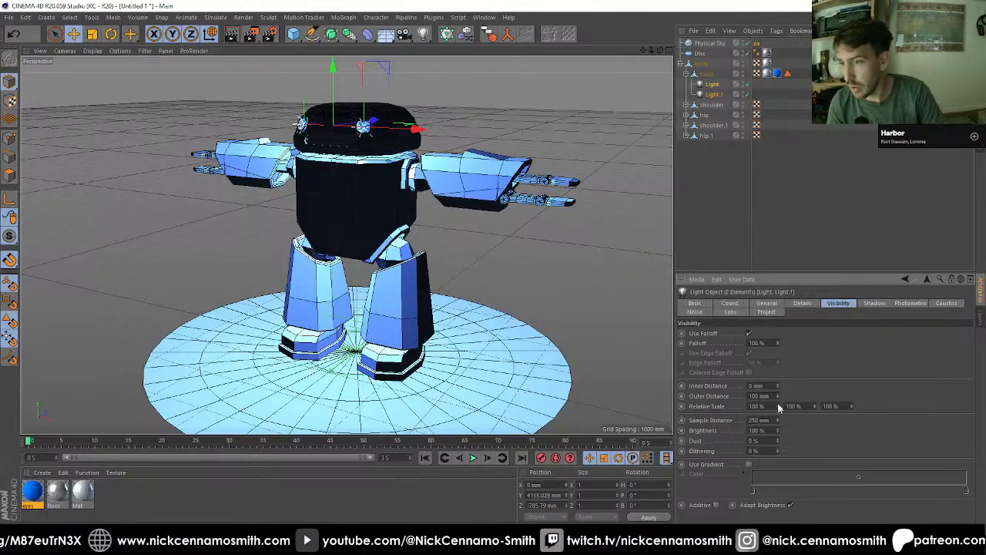
drag(778, 396, 778, 347)
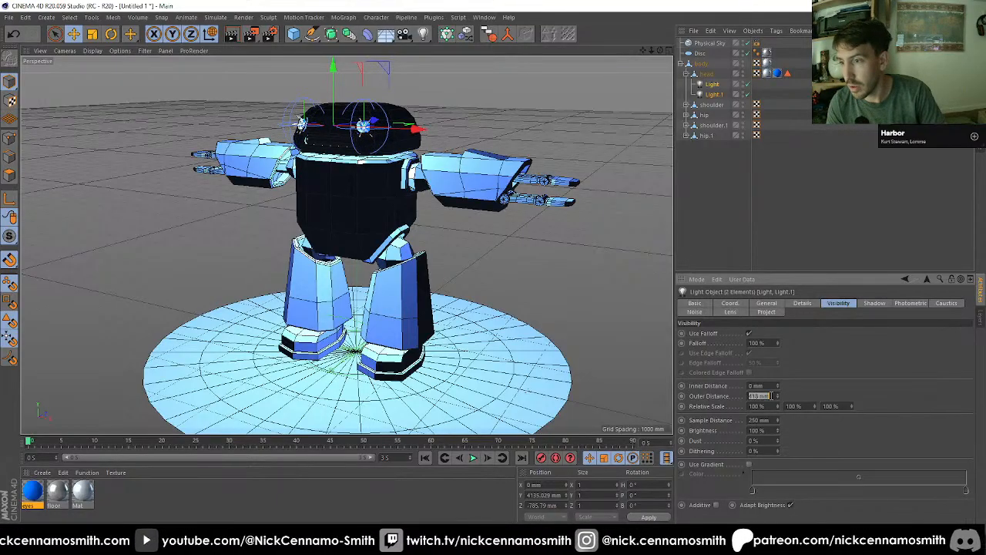
text(500)
key(Return)
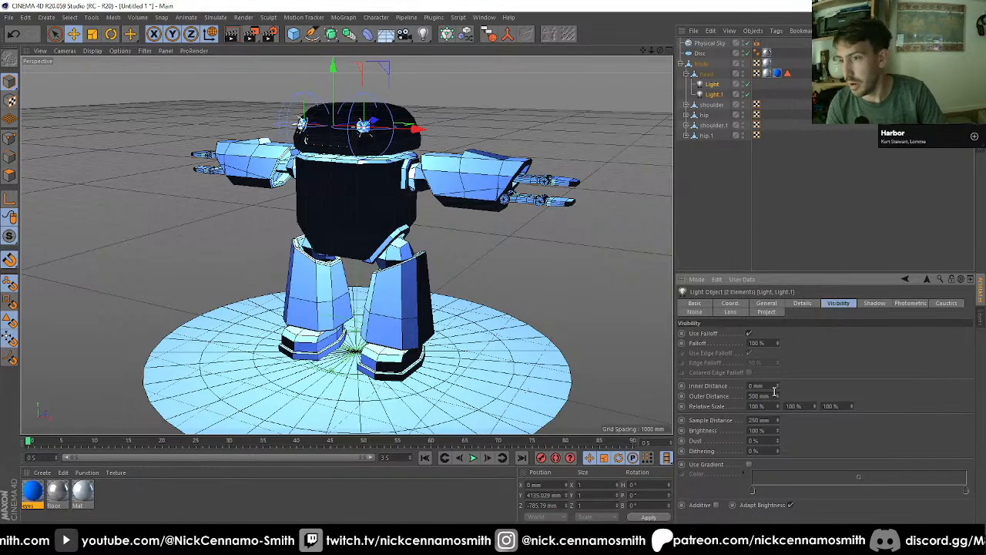
click(772, 384)
text(100)
key(Return)
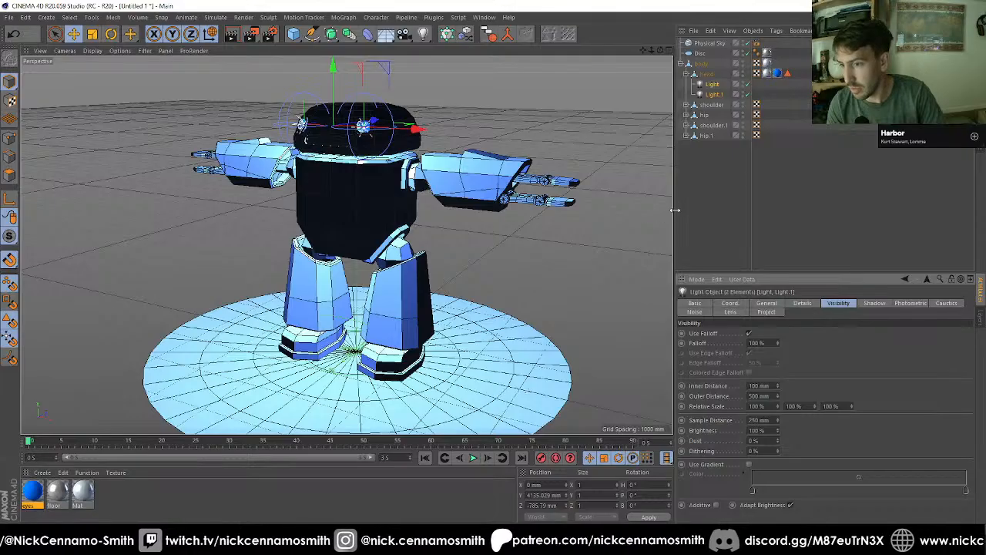
Step: Render the robot with the volumetric eye lights to the Picture Viewer and compare it with the previous render
click(250, 34)
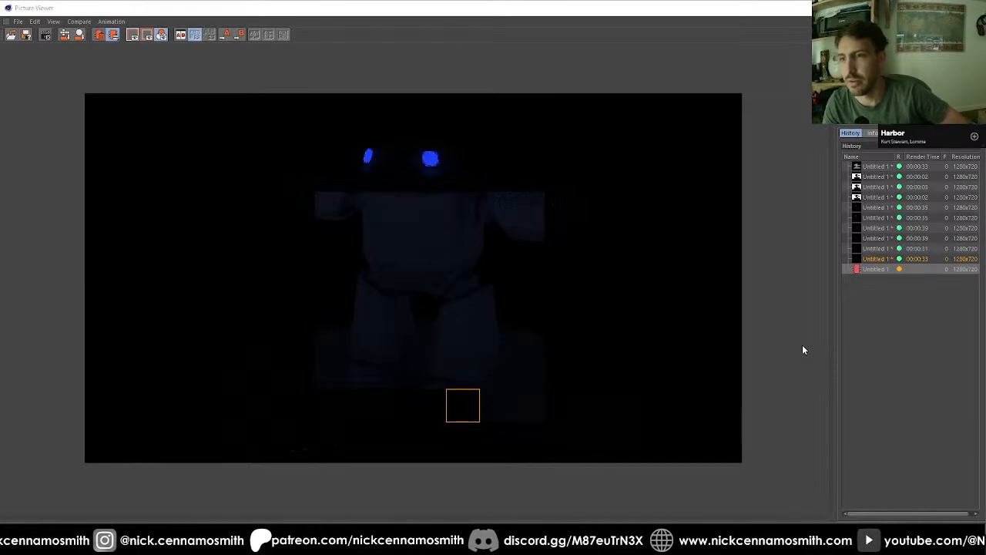
click(882, 261)
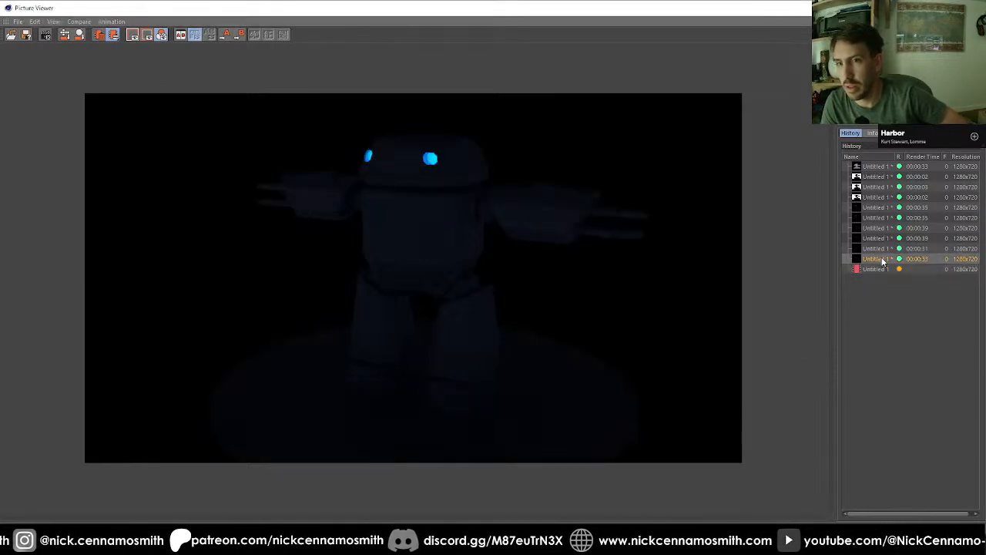
key(Down)
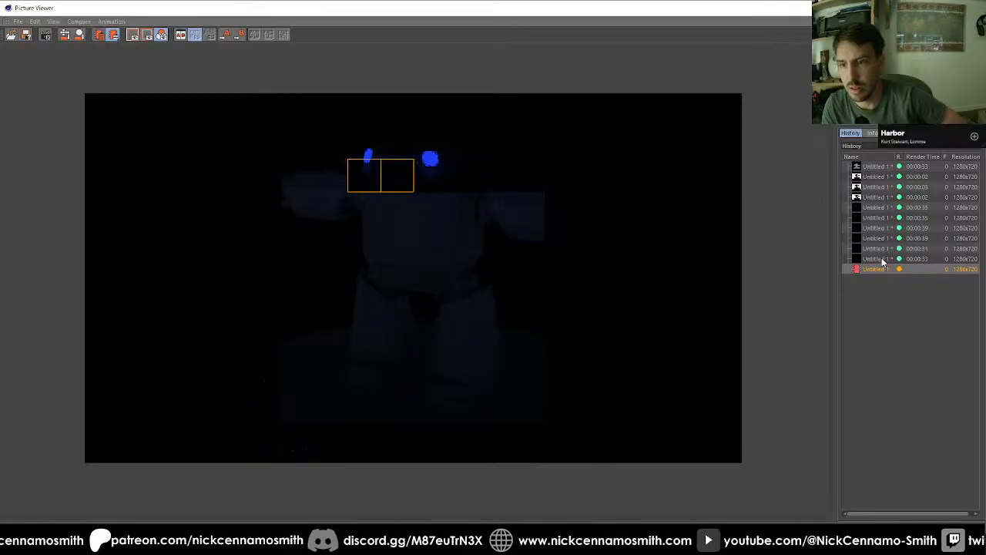
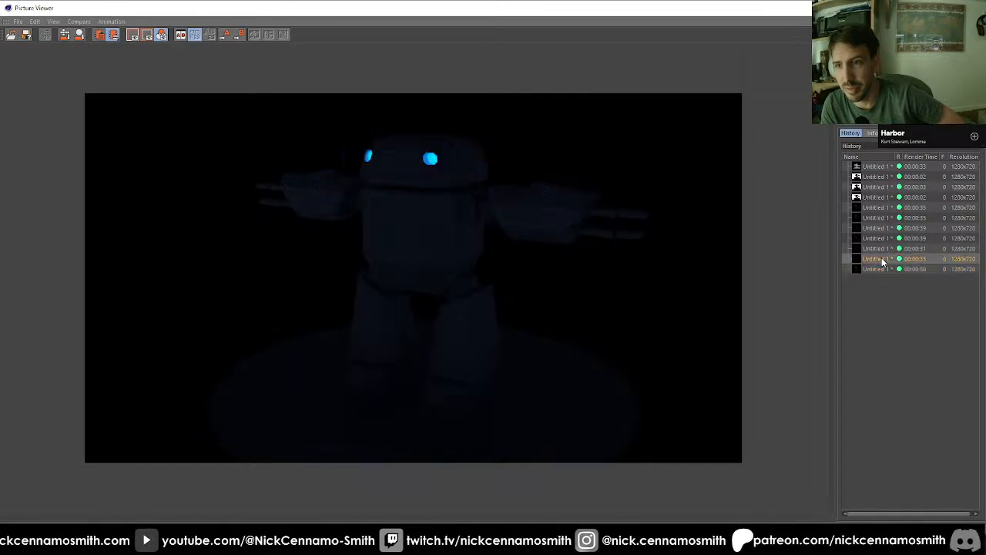
Step: Compare the volumetric eye-light render with the two renders before it in the Picture Viewer history
click(882, 259)
key(Down)
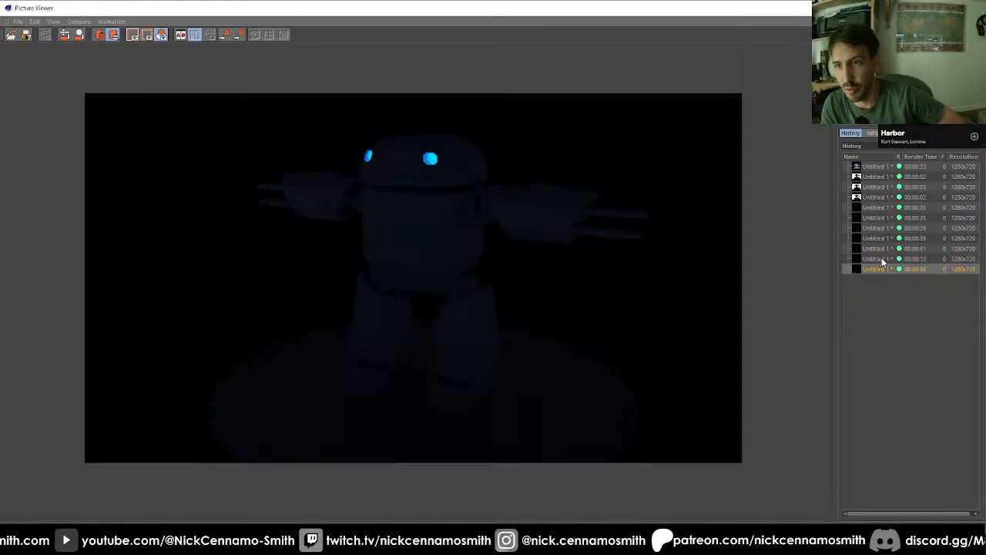
key(Up)
key(Down)
key(Up)
key(Up)
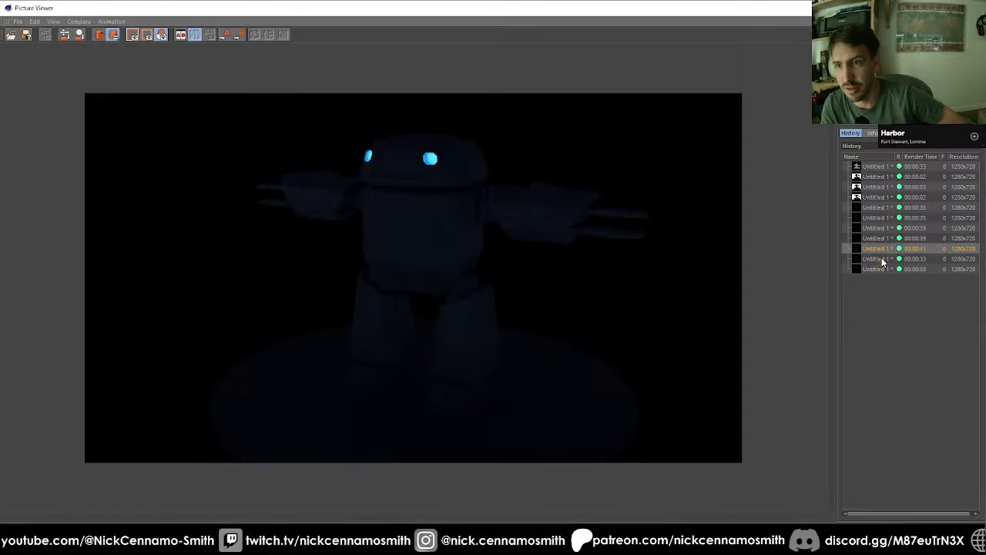
key(Down)
key(Down)
key(Up)
key(Up)
key(Down)
key(Down)
key(Up)
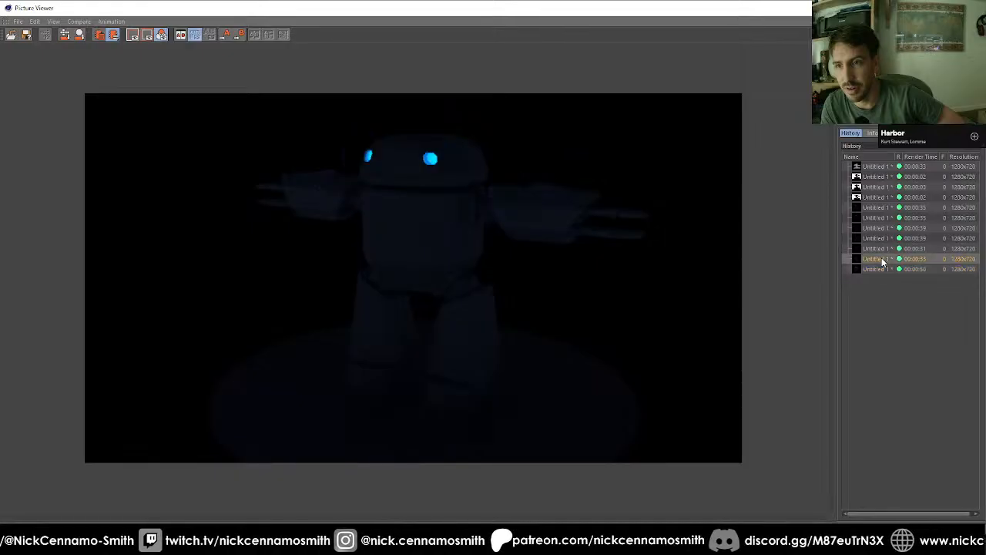
key(Down)
key(Up)
key(Down)
key(Up)
key(Down)
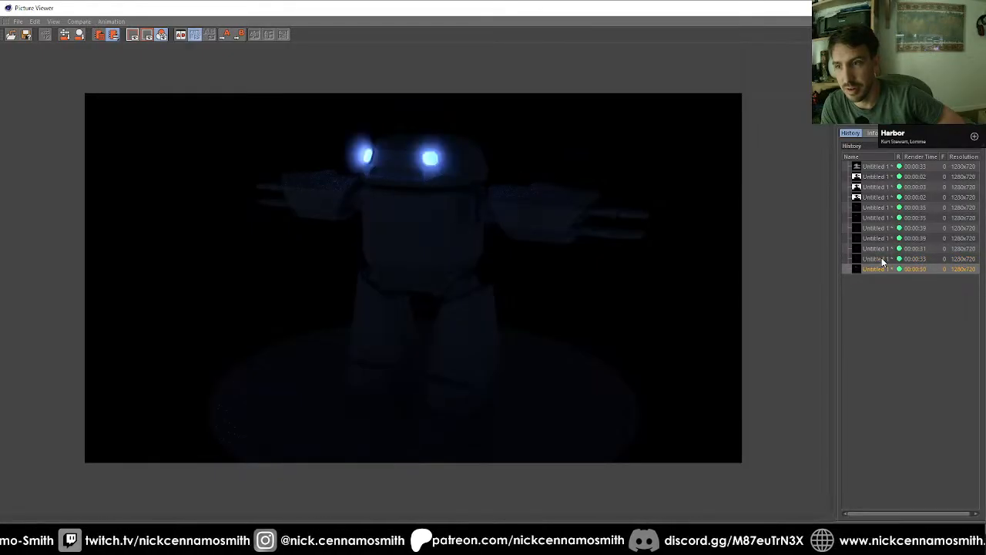
key(Up)
key(Down)
key(Up)
key(Down)
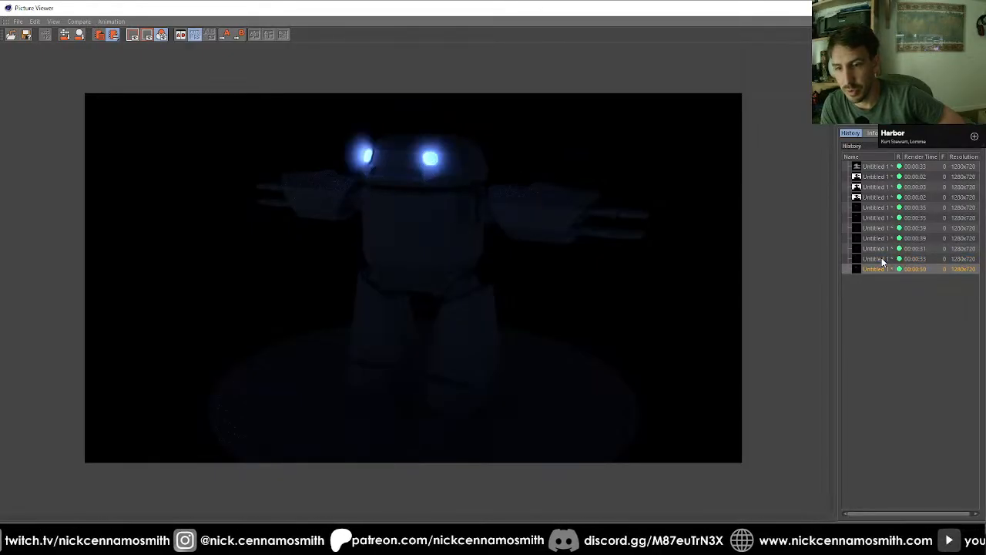
key(Up)
key(Down)
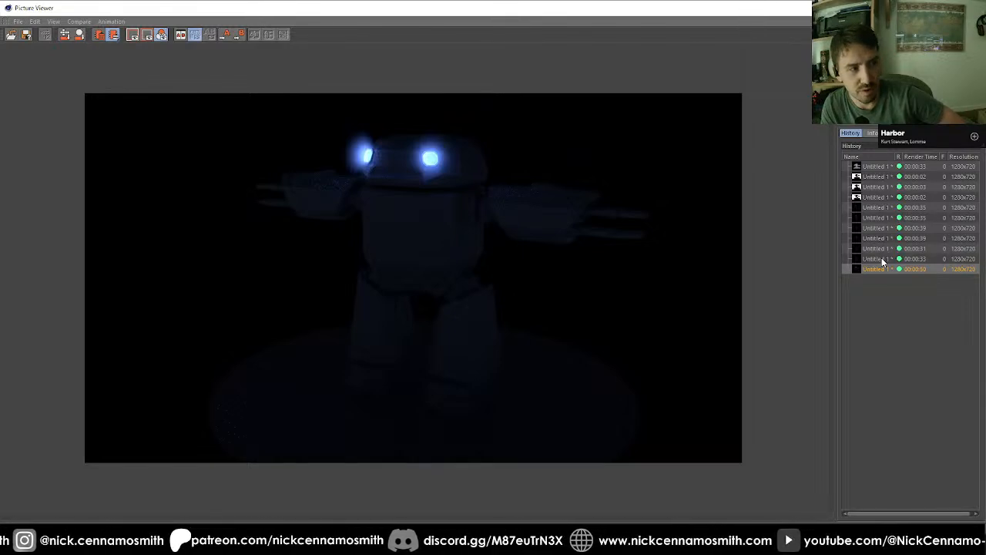
key(Up)
key(Down)
key(Up)
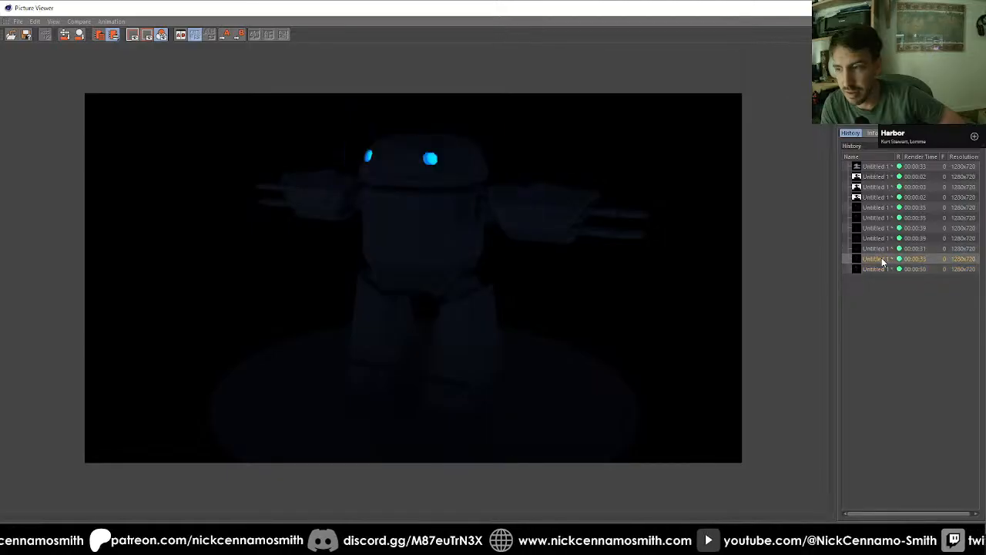
key(Down)
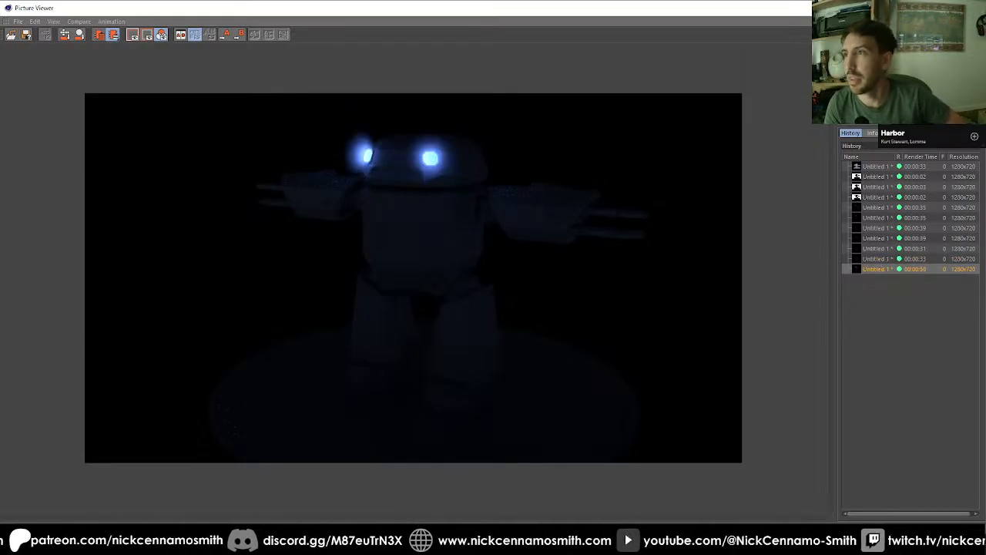
click(975, 8)
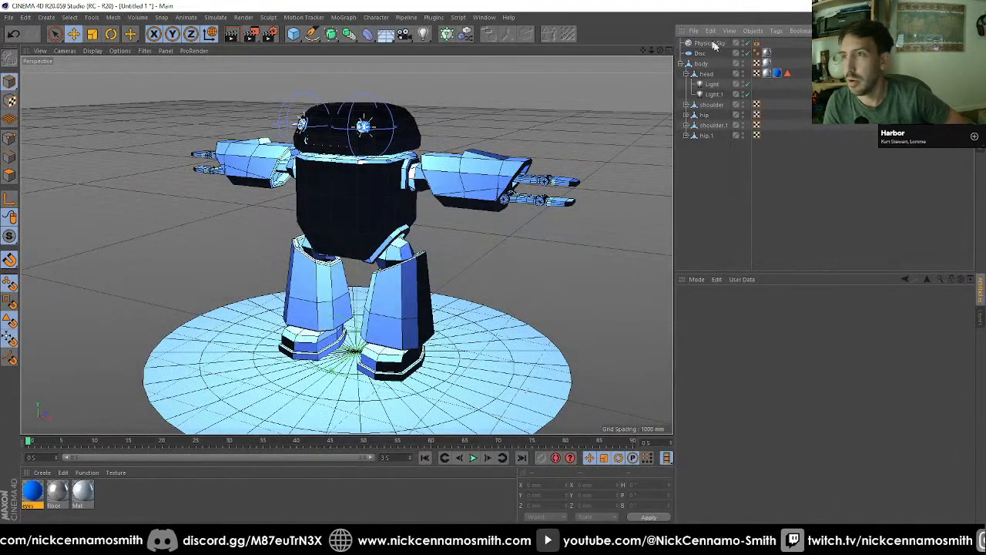
Step: Delete both eye lights under the head and disable the Physical Sky
click(707, 84)
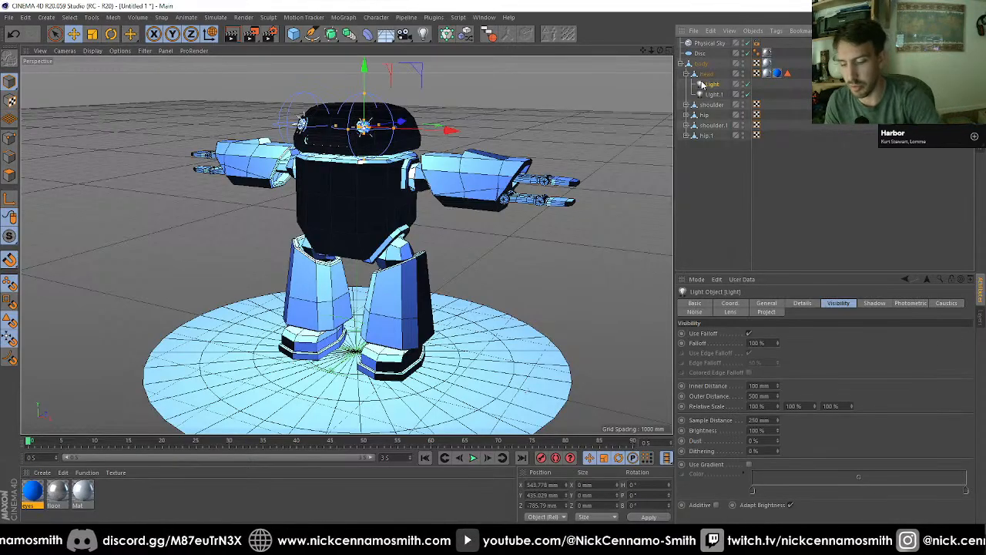
key(Delete)
click(707, 84)
key(Delete)
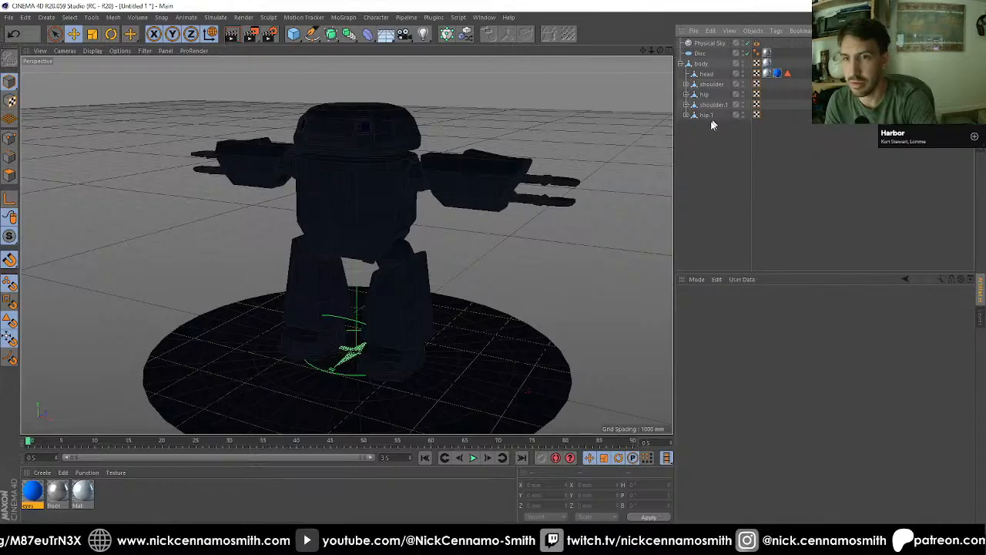
click(743, 42)
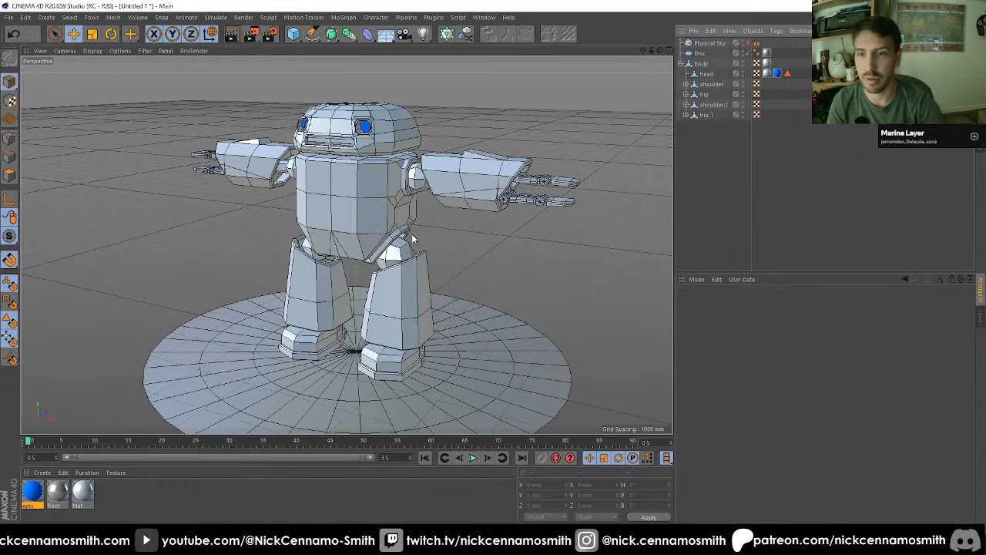
Step: Select the body object for polygon editing and switch the viewport display to Hidden Line
alt+drag(425, 239, 399, 228)
scroll(370, 192, up, 4)
scroll(367, 238, up, 3)
click(701, 65)
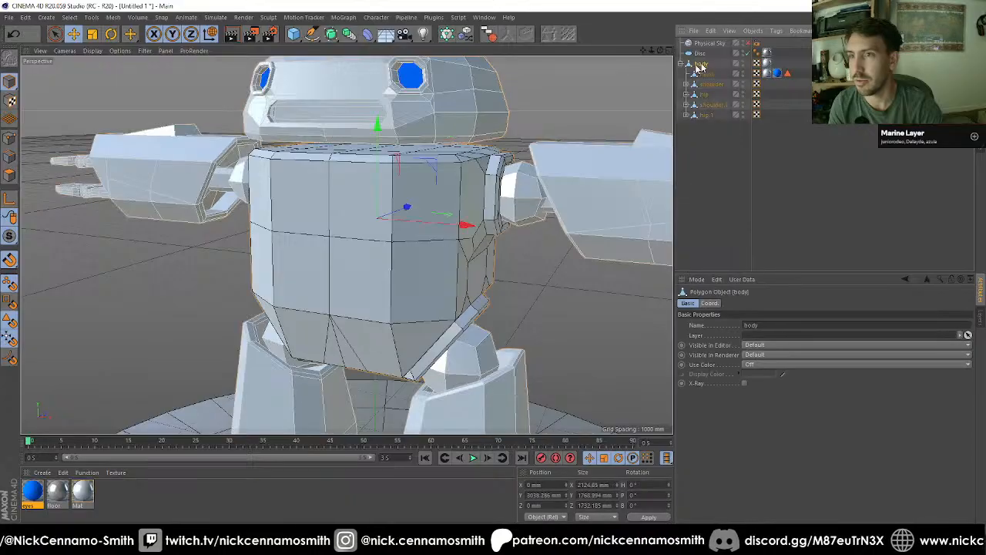
scroll(401, 190, up, 3)
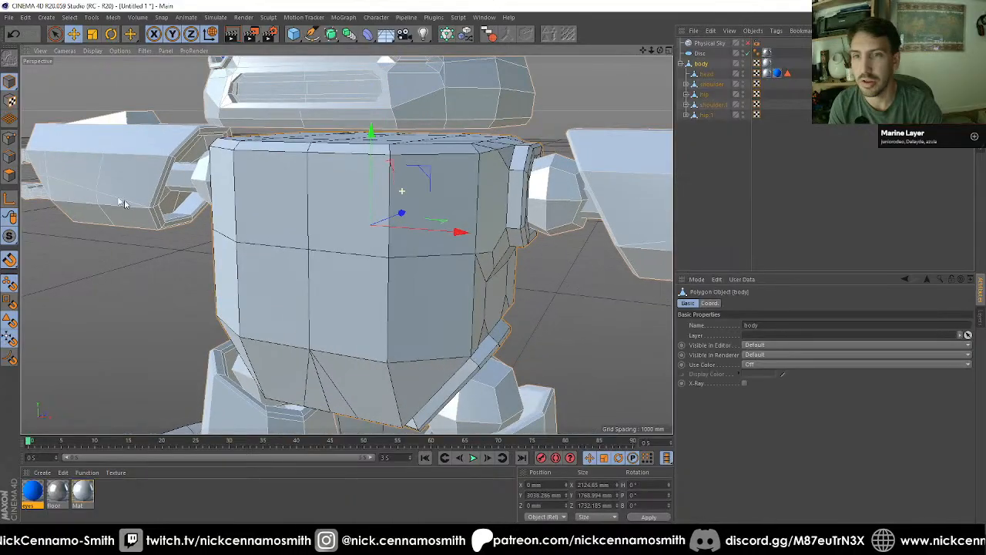
click(9, 176)
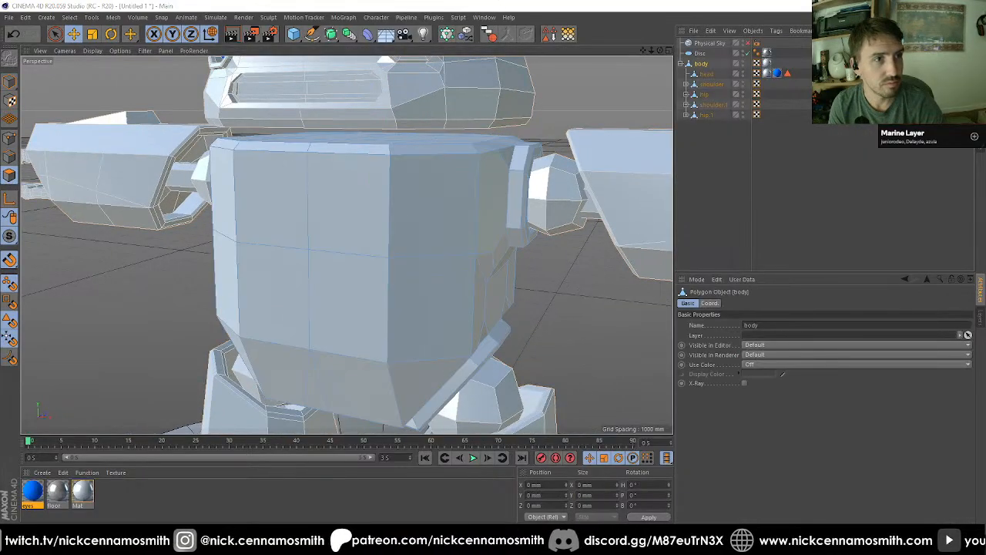
click(326, 185)
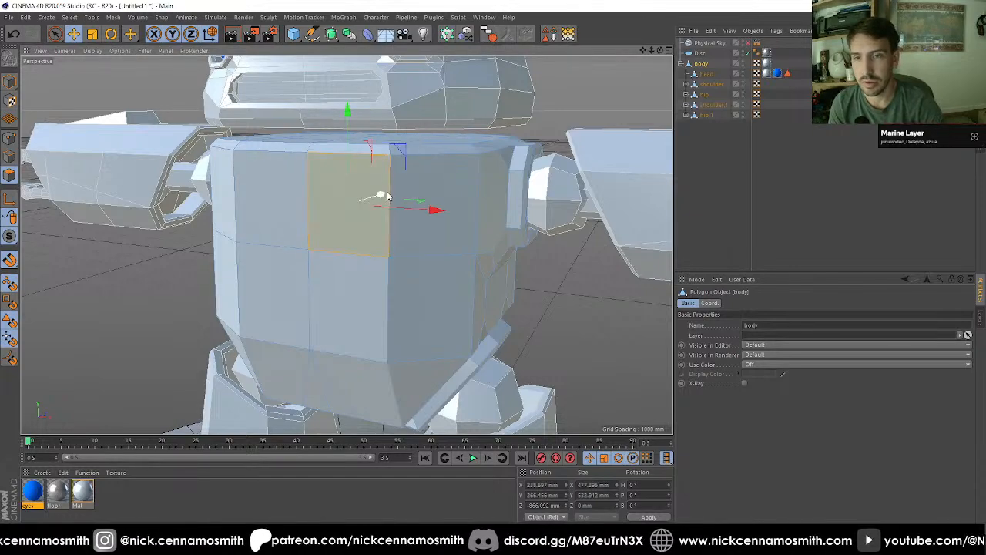
key(n)
key(f)
mouse_move(411, 284)
alt+mouse_down()
mouse_move(359, 244)
mouse_move(388, 296)
alt+mouse_up()
scroll(359, 244, down, 3)
Step: Inset the outer column of two front torso polygons on the +X side as one group by about 33 mm with Extrude Inner
key(space)
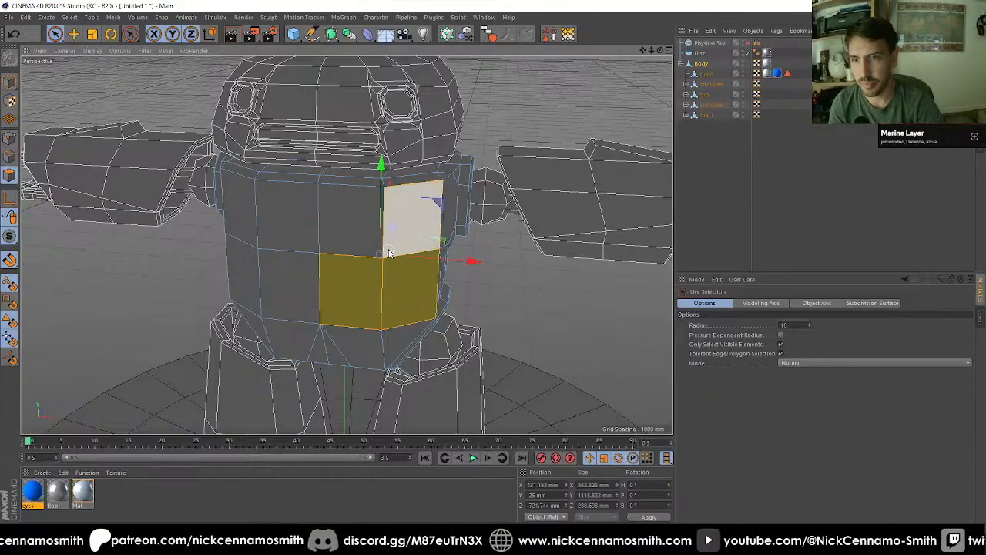
click(401, 233)
scroll(396, 286, up, 2)
mouse_move(392, 292)
alt+mouse_down()
mouse_move(401, 297)
mouse_move(390, 294)
alt+mouse_up()
key(i)
drag(533, 267, 555, 269)
key(space)
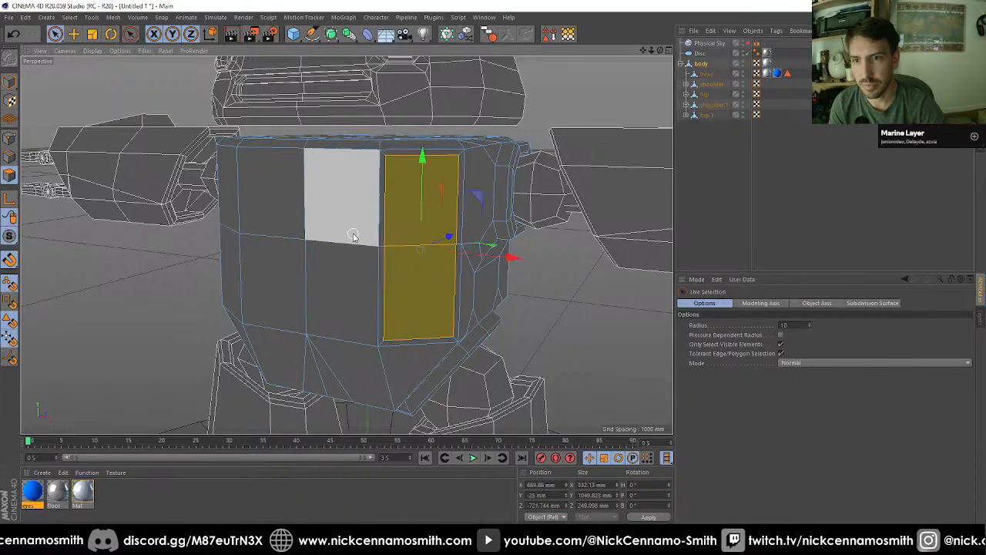
click(9, 158)
key(space)
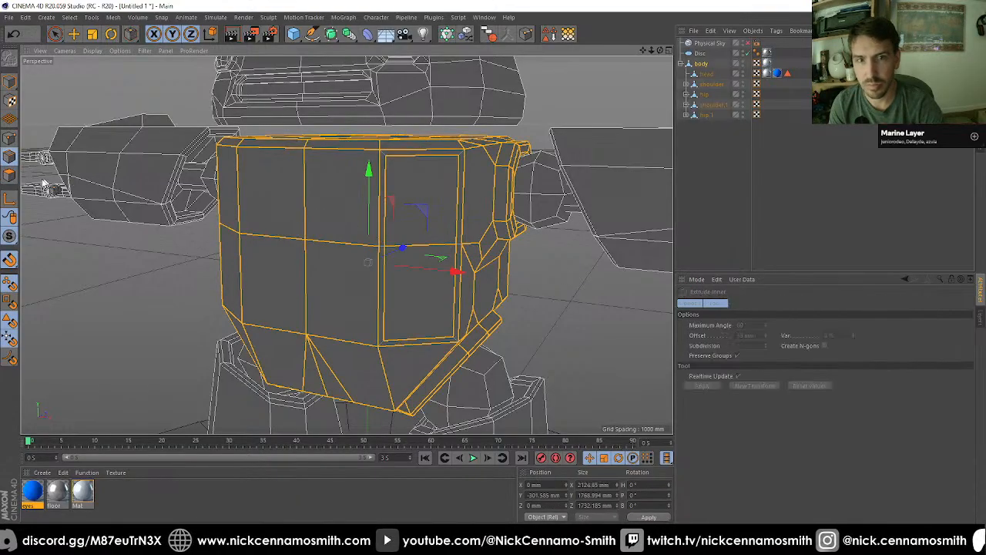
click(9, 176)
click(54, 33)
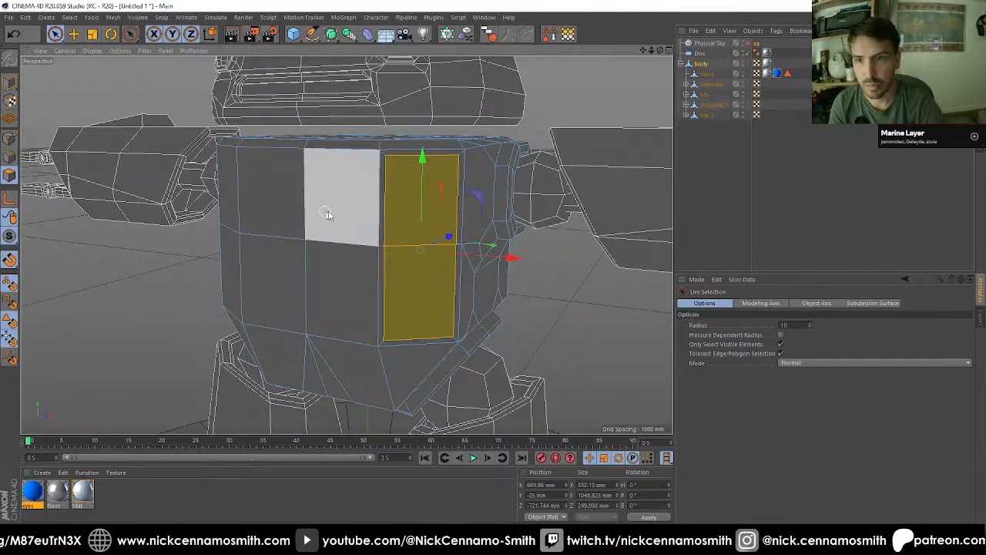
Step: Inset the two stacked torso polygons between the centre line and the inset column separately by about 31 mm, with Preserve Groups off
drag(326, 214, 343, 266)
key(space)
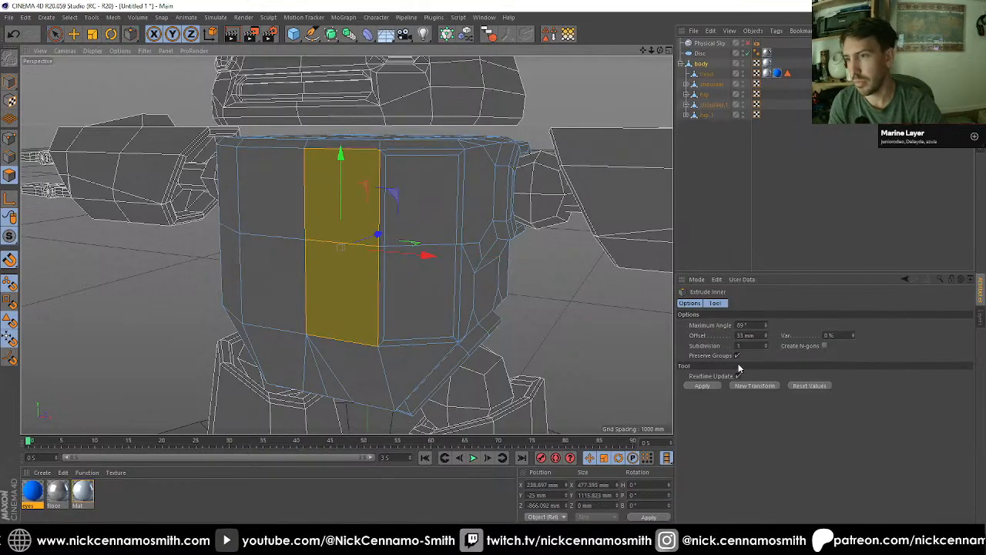
click(738, 356)
mouse_move(568, 285)
mouse_down()
mouse_move(424, 264)
mouse_move(209, 265)
mouse_up()
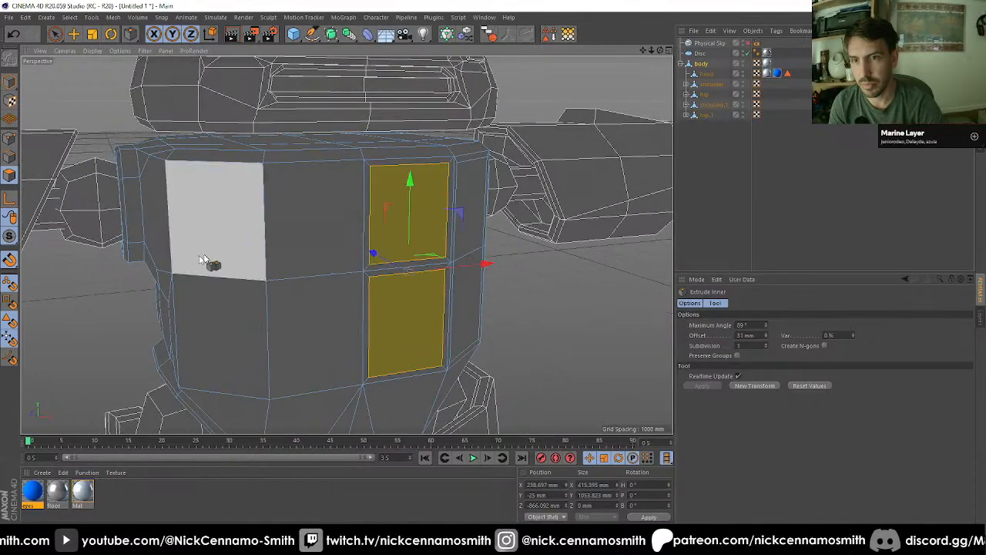
Step: Inset the two lower front torso polygons on the -X side together by about 27 mm, with Preserve Groups on
key(space)
drag(215, 319, 301, 330)
key(space)
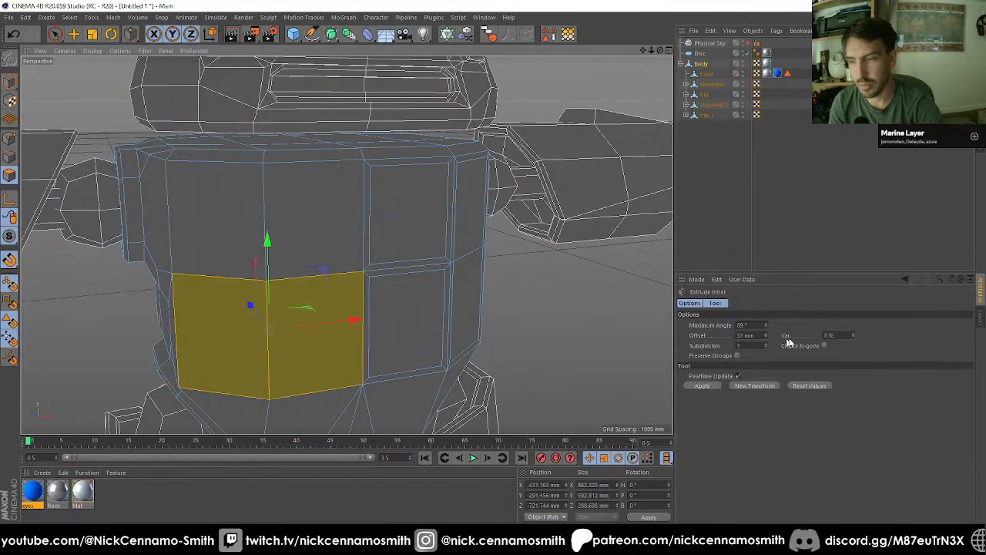
click(737, 356)
drag(594, 327, 590, 324)
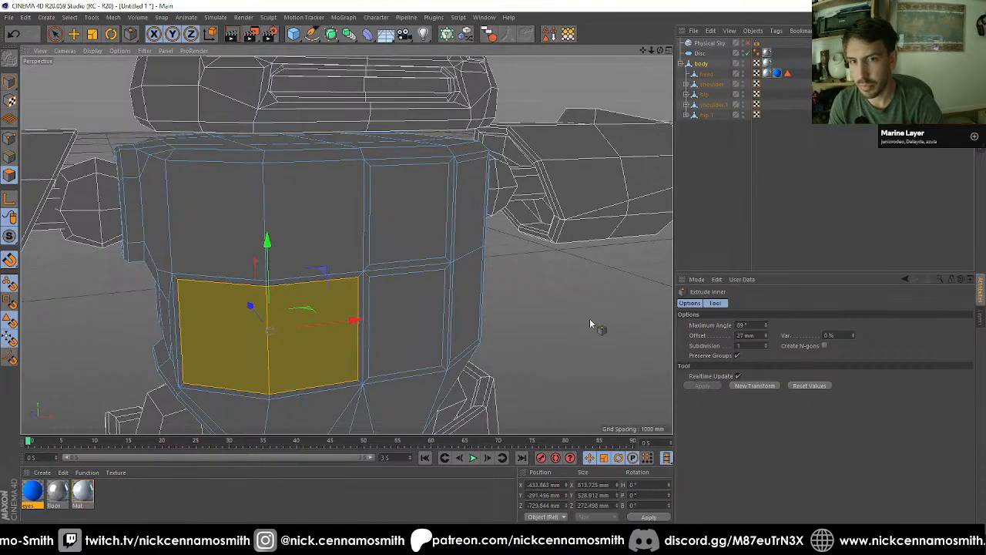
Step: Edge-cut the three vertical edges of the two upper torso polygons on the -X side with 2 subdivisions and 150% scale
key(space)
drag(213, 218, 297, 221)
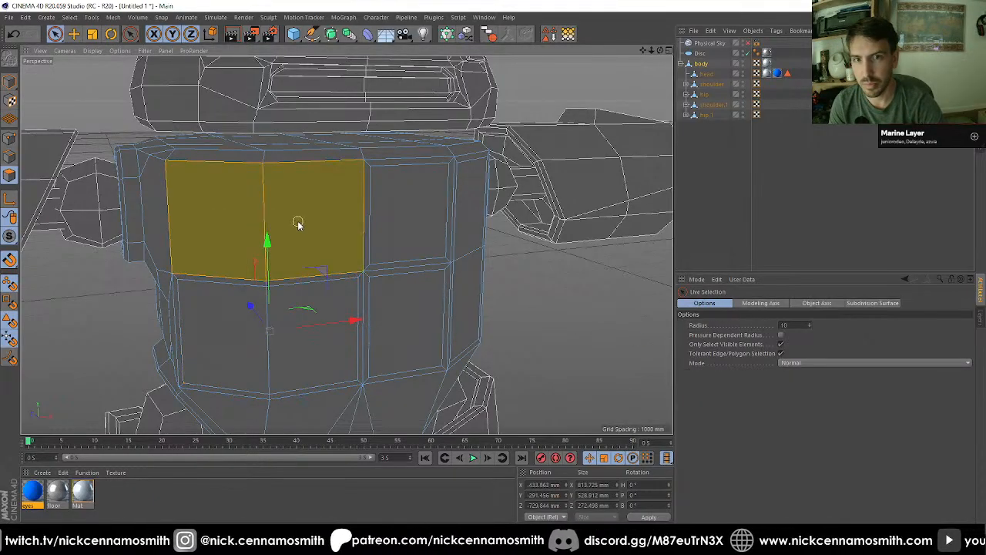
click(10, 157)
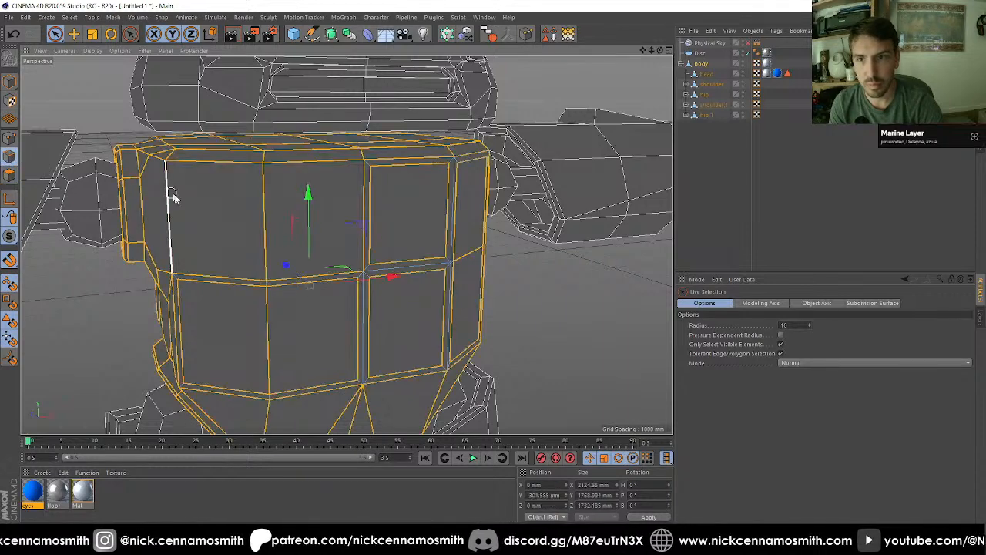
drag(162, 209, 282, 217)
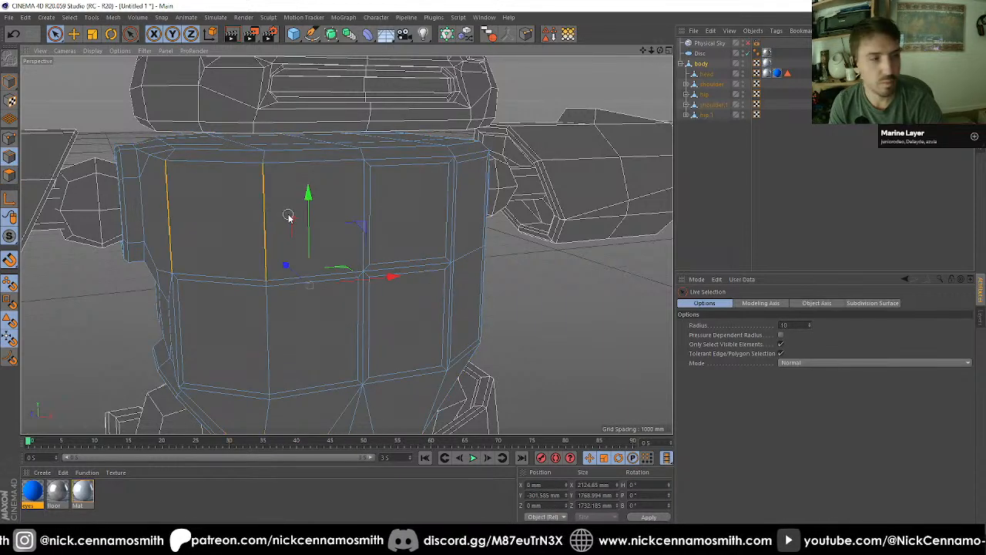
shift+click(360, 216)
key(m)
key(f)
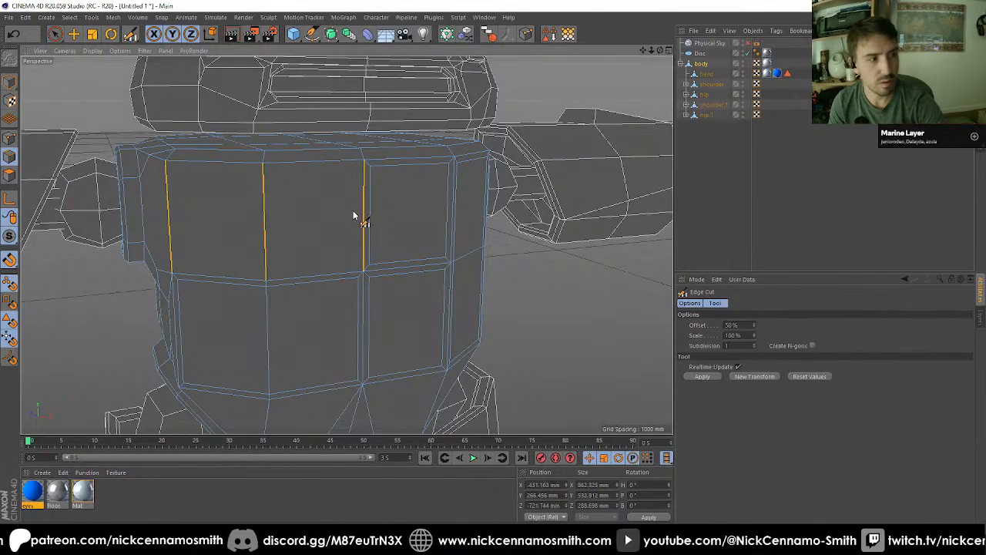
drag(731, 346, 599, 327)
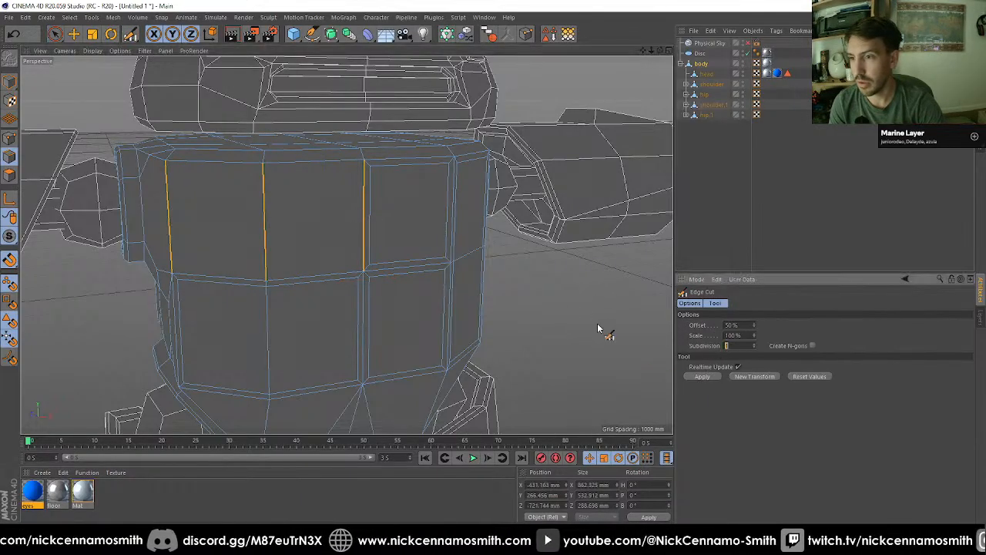
text(2)
key(Return)
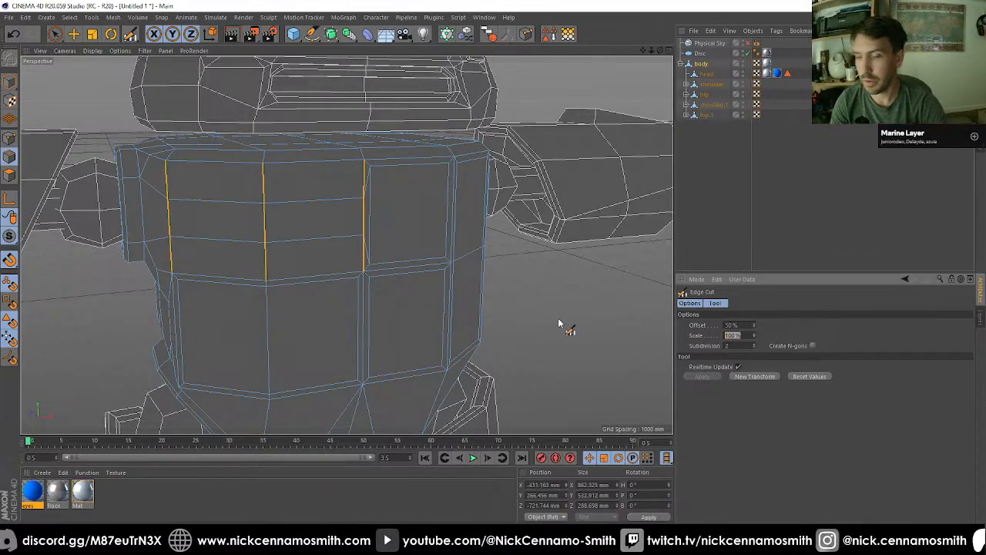
text(150)
key(Return)
alt+drag(544, 288, 146, 231)
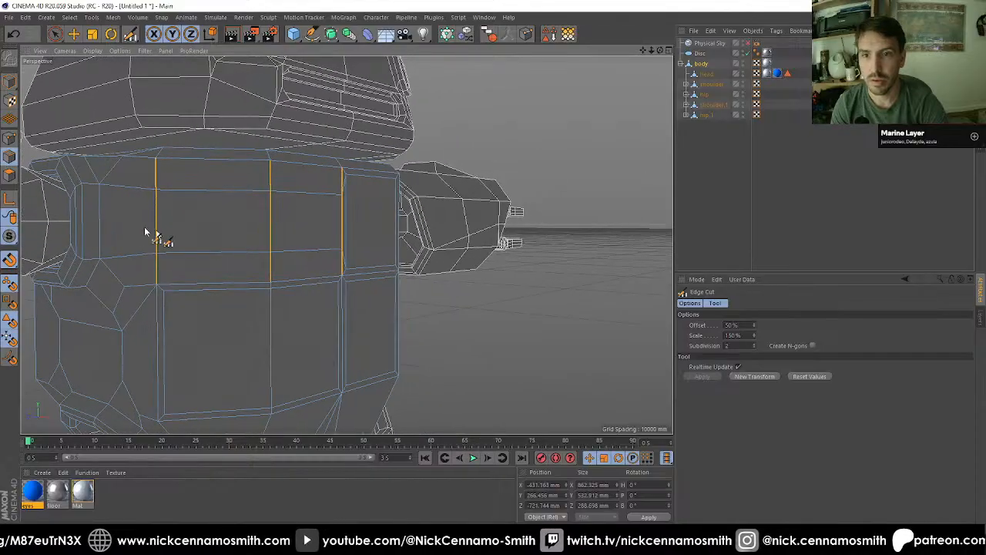
Step: Inset the two middle polygons between the new torso cuts together with Extrude Inner
ctrl+click(10, 175)
click(55, 34)
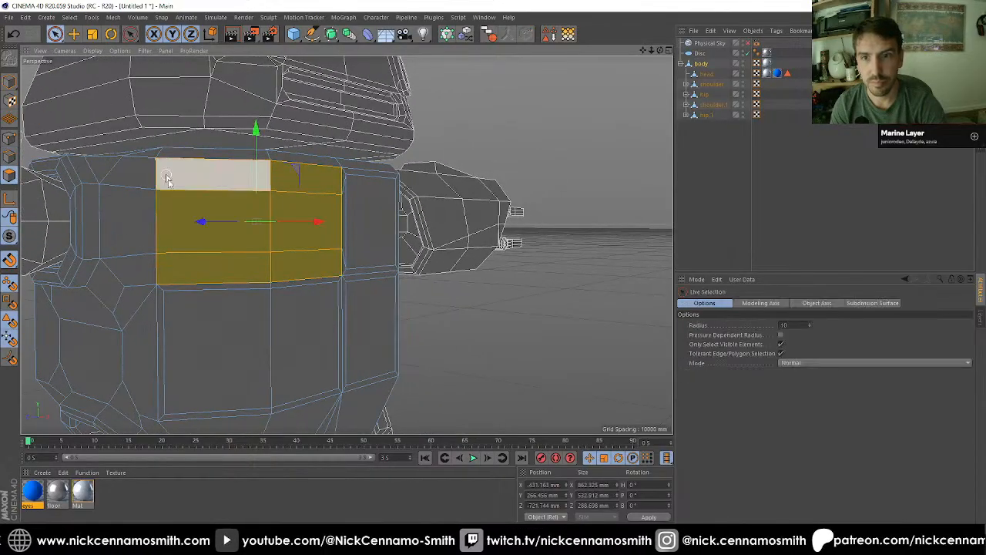
click(191, 238)
alt+drag(277, 233, 326, 229)
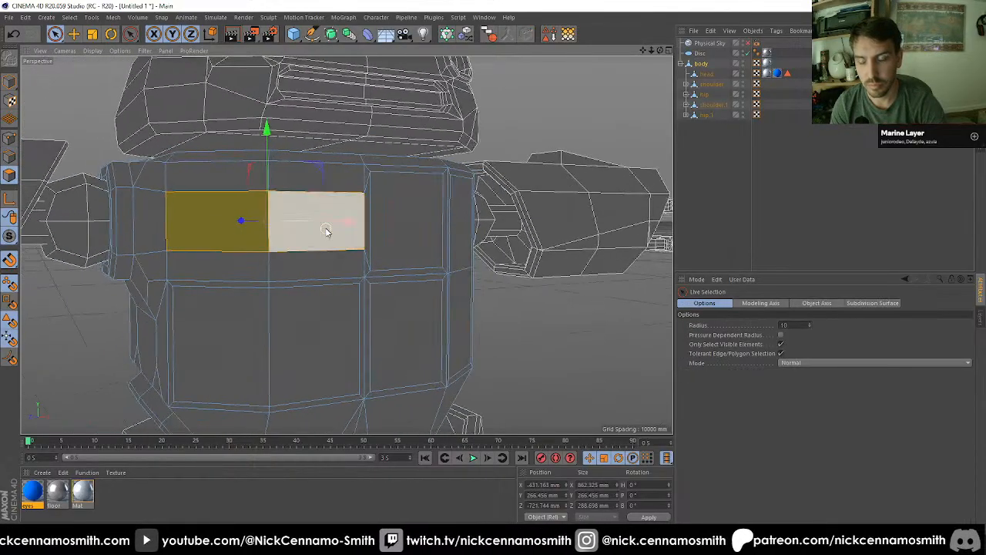
shift+click(326, 229)
key(i)
drag(540, 267, 544, 266)
Step: Inset the four polygons above and below the middle pair on the torso's -X side separately by 28 mm, with Preserve Groups off
key(space)
drag(252, 175, 265, 173)
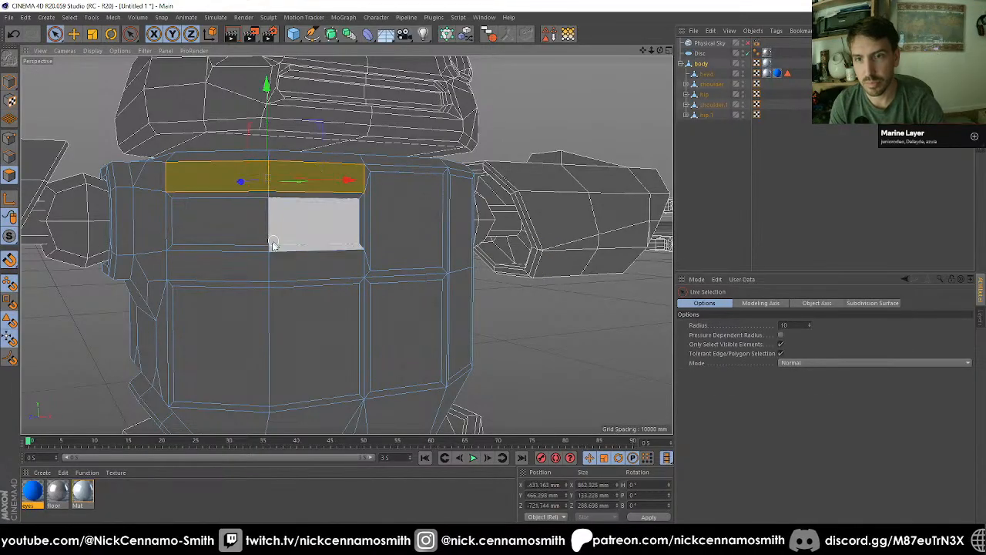
shift+click(269, 265)
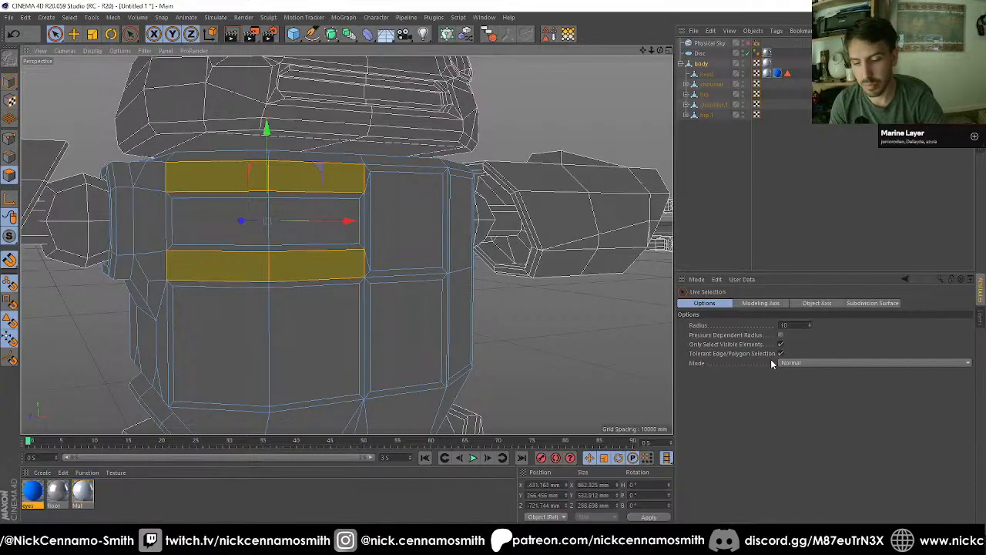
key(i)
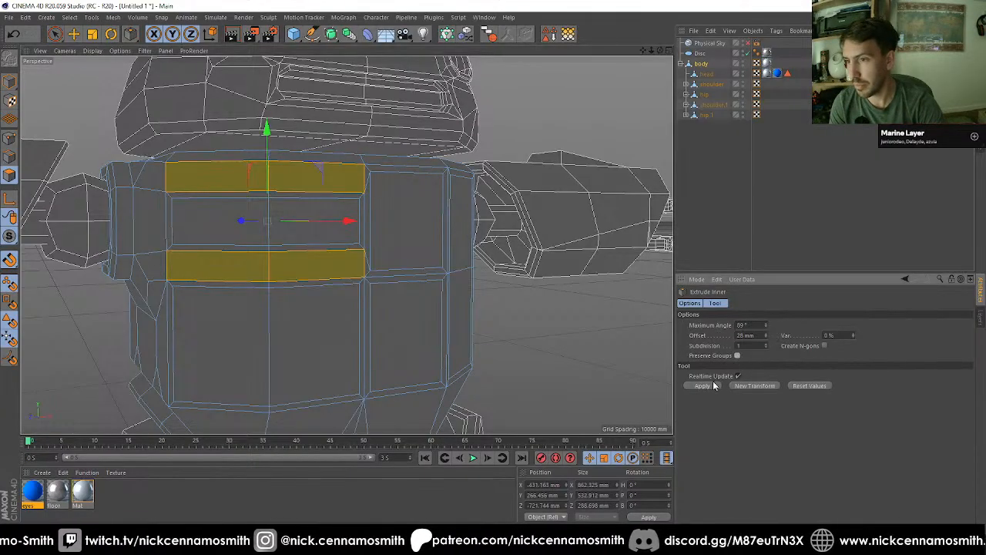
click(712, 385)
Step: Extrude the four new inset polygons above and below the middle pair by -20 mm, with Preserve Groups on
alt+drag(425, 290, 388, 268)
scroll(382, 266, up, 2)
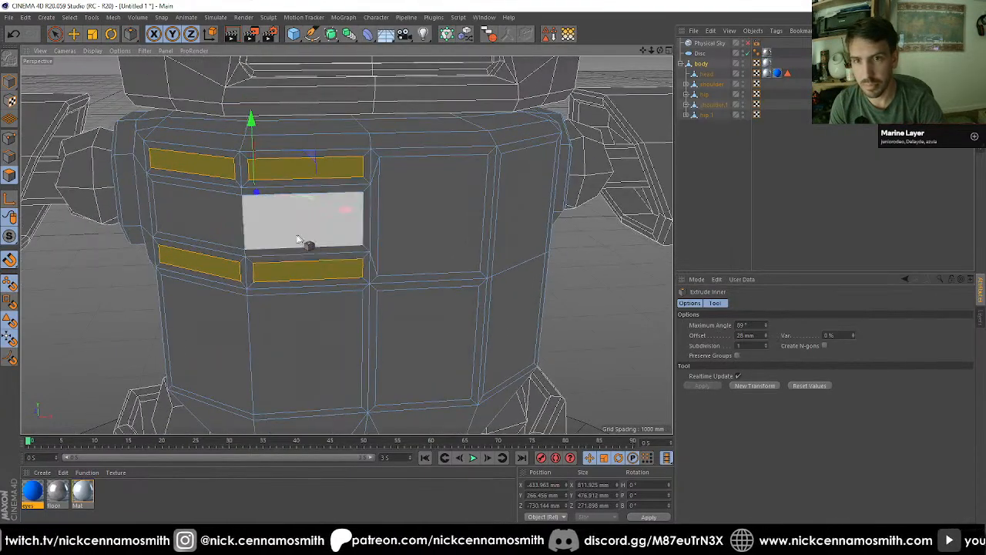
key(space)
alt+drag(230, 220, 264, 234)
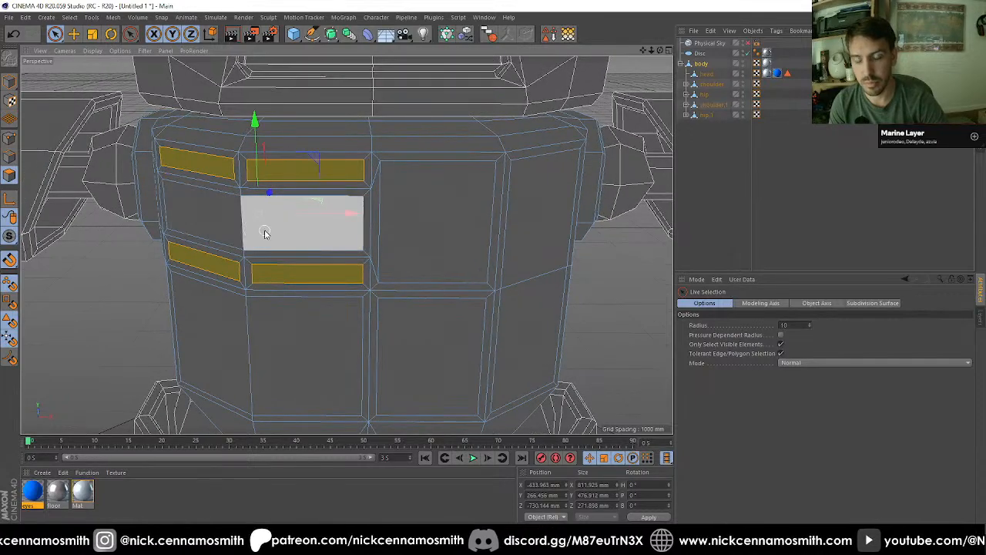
key(d)
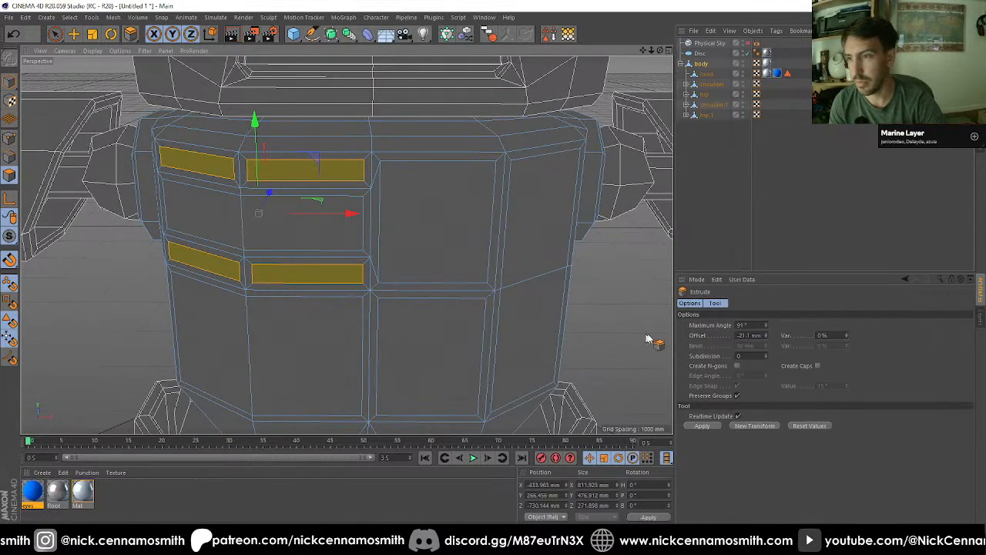
double_click(749, 335)
key(Return)
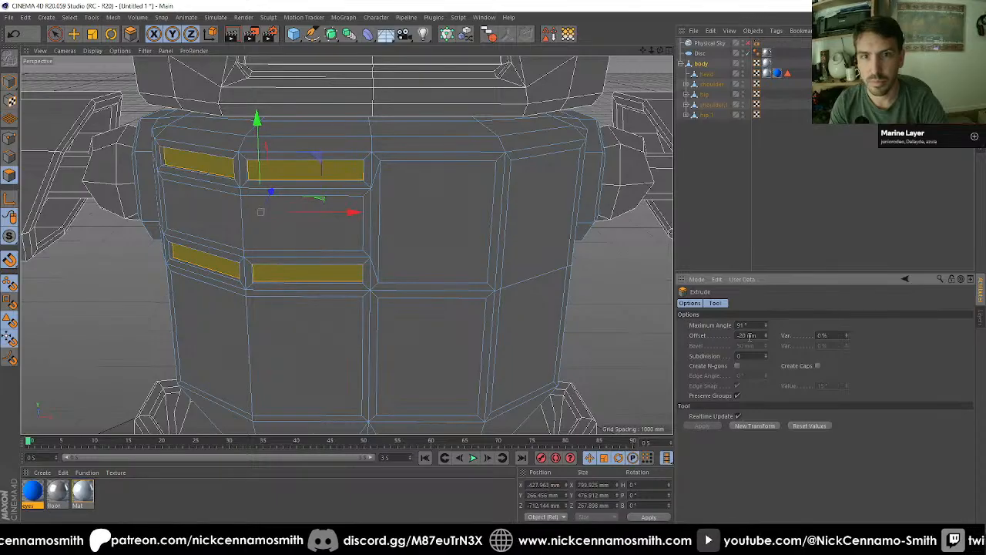
Step: Extrude the two middle inset polygons between the recessed slots by 20 mm
key(space)
drag(228, 224, 252, 225)
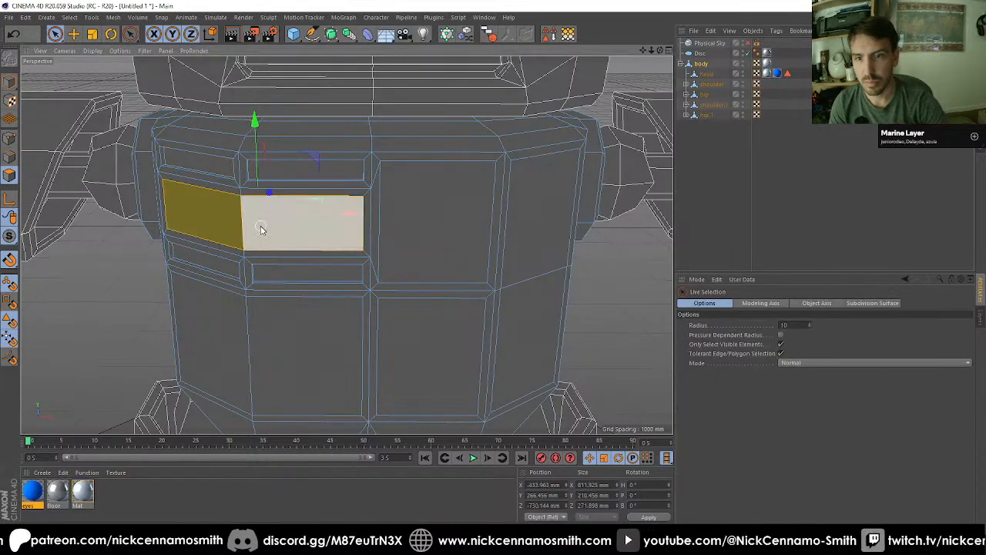
key(d)
double_click(757, 335)
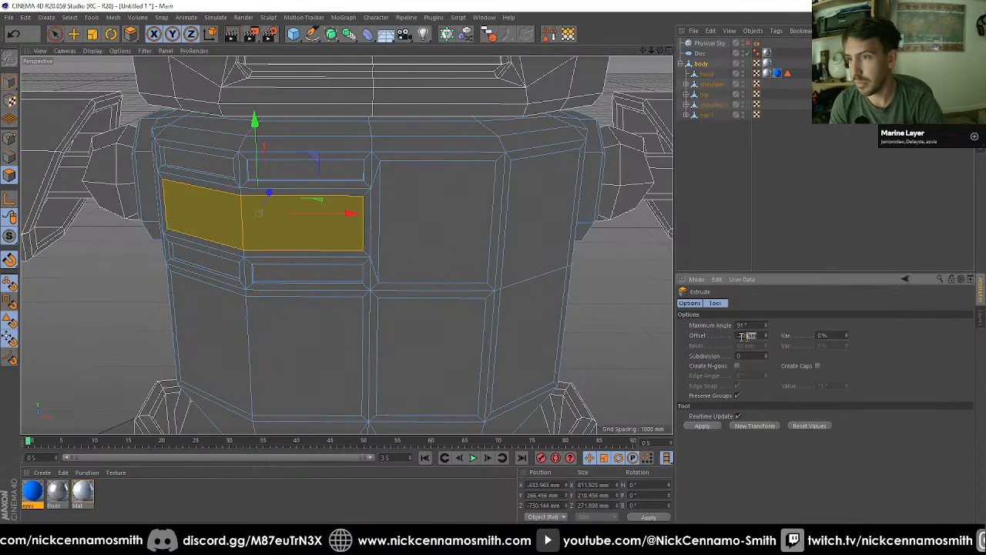
text(20)
key(Return)
Step: Extrude the two stacked polygons inside the tall inset panel on the torso's angled +X side by -20 mm
key(space)
alt+drag(466, 327, 435, 254)
click(443, 238)
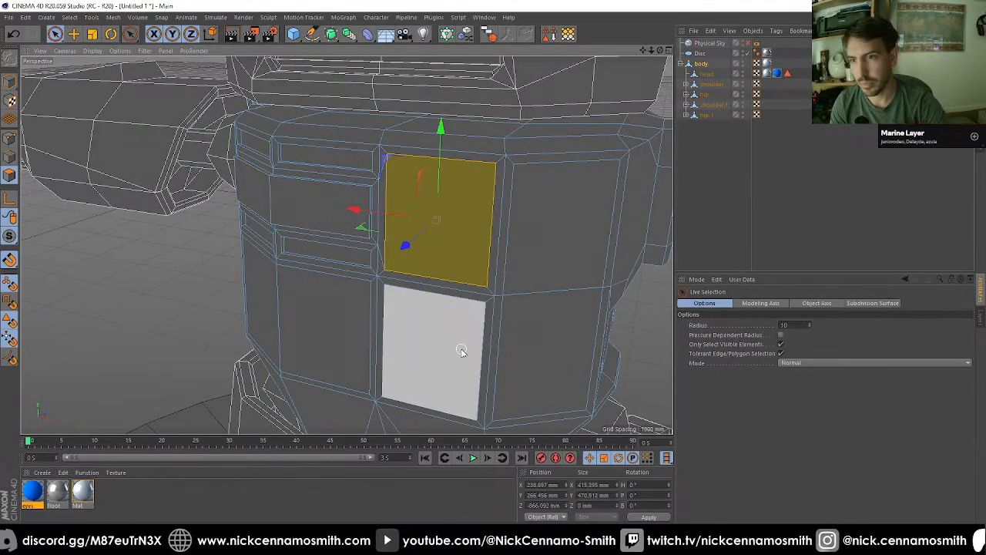
click(448, 345)
alt+drag(449, 345, 399, 272)
key(d)
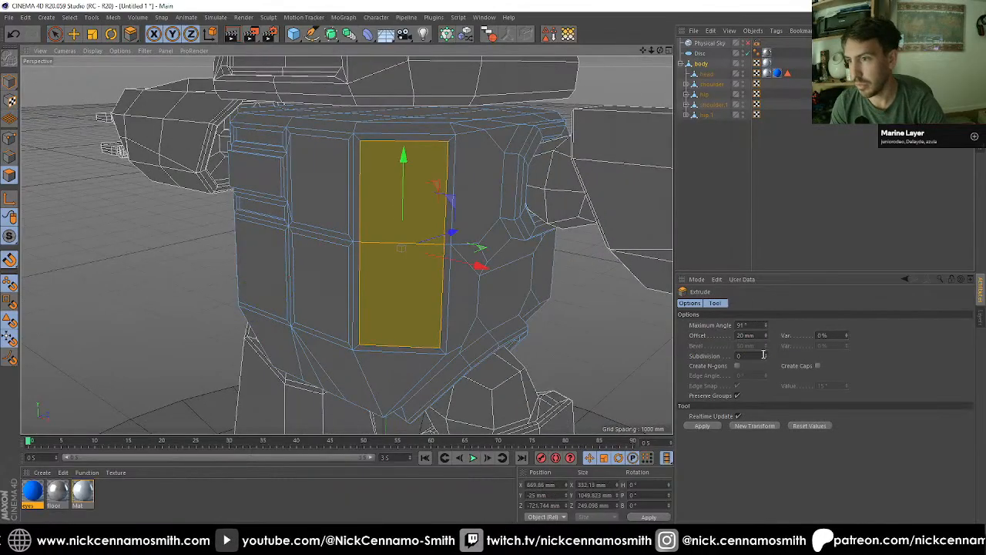
drag(757, 334, 581, 344)
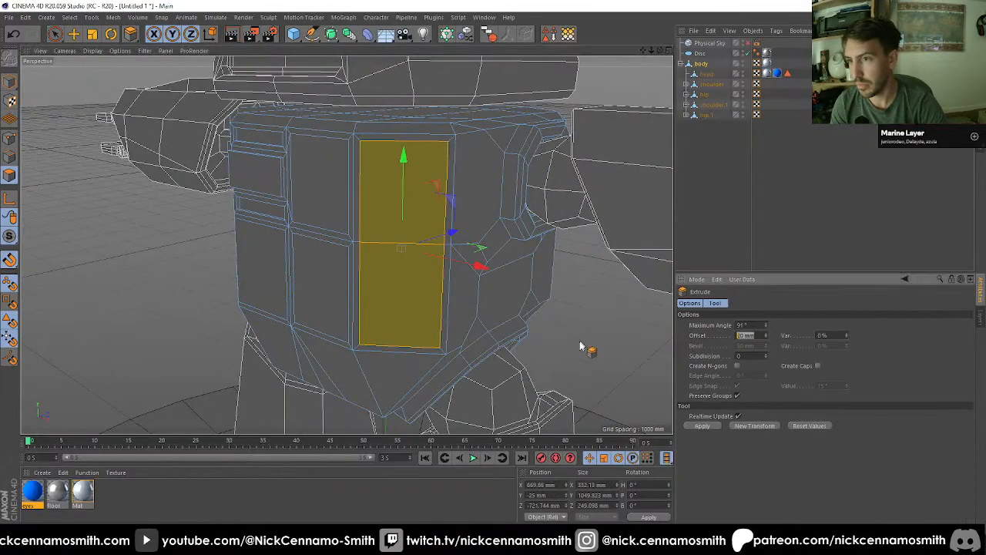
text(-20)
key(Return)
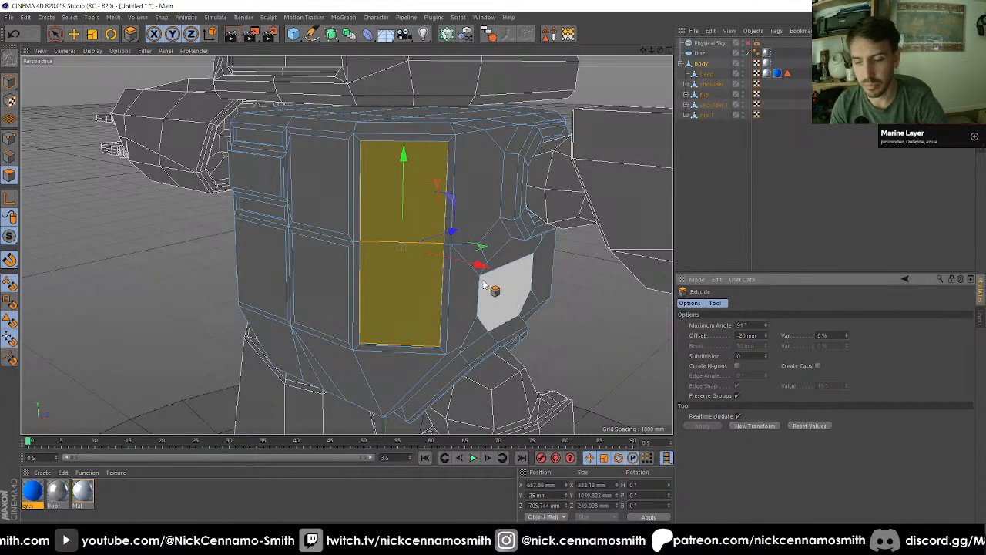
Step: Loop-select the polygon frame around the tall recessed panel on the torso's +X side and extrude it 20 mm
key(u)
key(l)
click(456, 148)
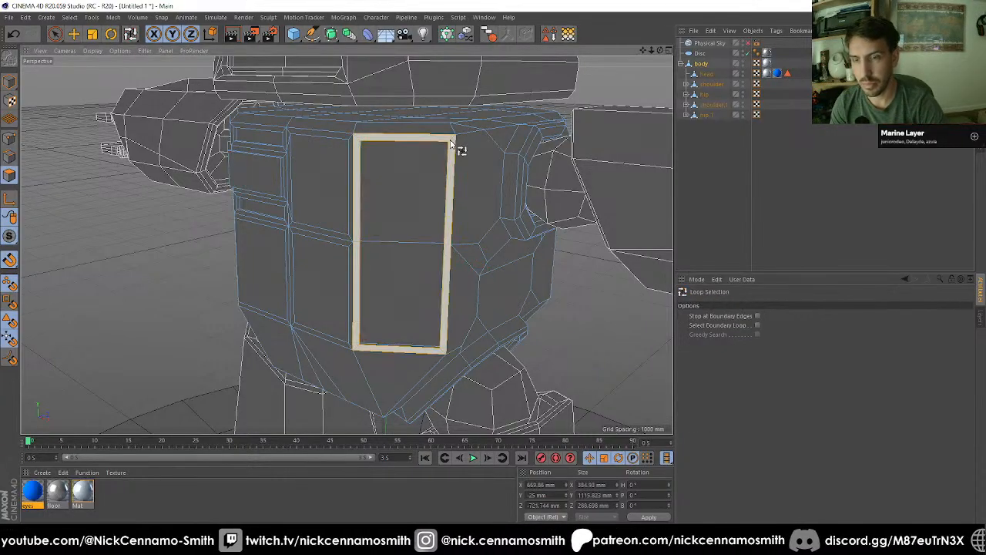
key(d)
drag(761, 336, 566, 316)
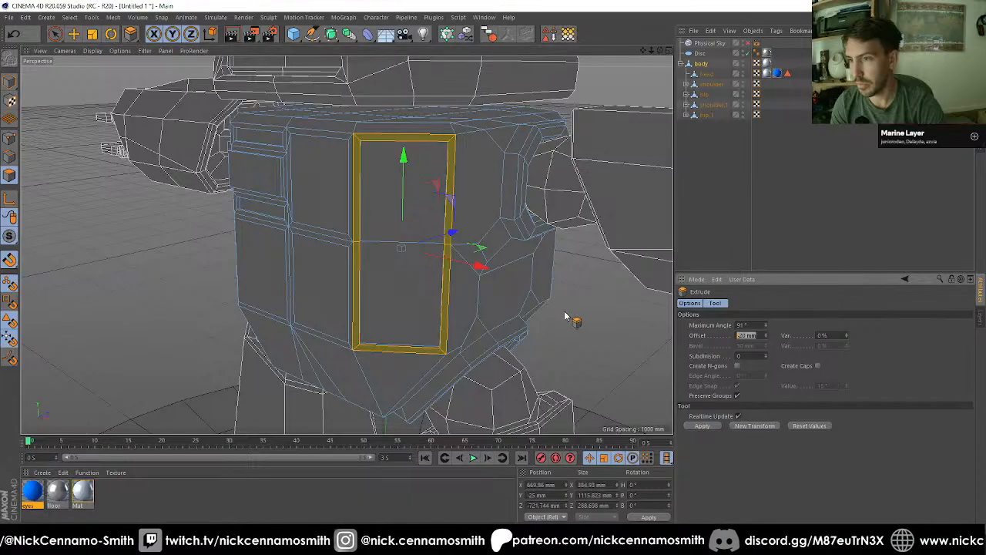
text(20)
key(Return)
Step: Examine the torso's panel details on the whole robot in Gouraud shading, both without and with lines
alt+drag(283, 149, 206, 163)
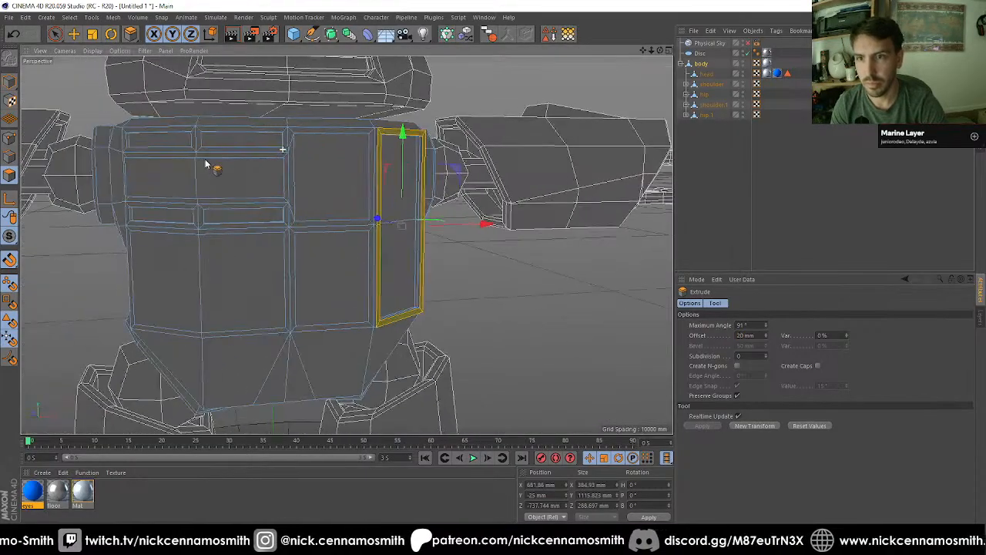
click(795, 181)
scroll(357, 189, down, 4)
alt+drag(289, 221, 400, 195)
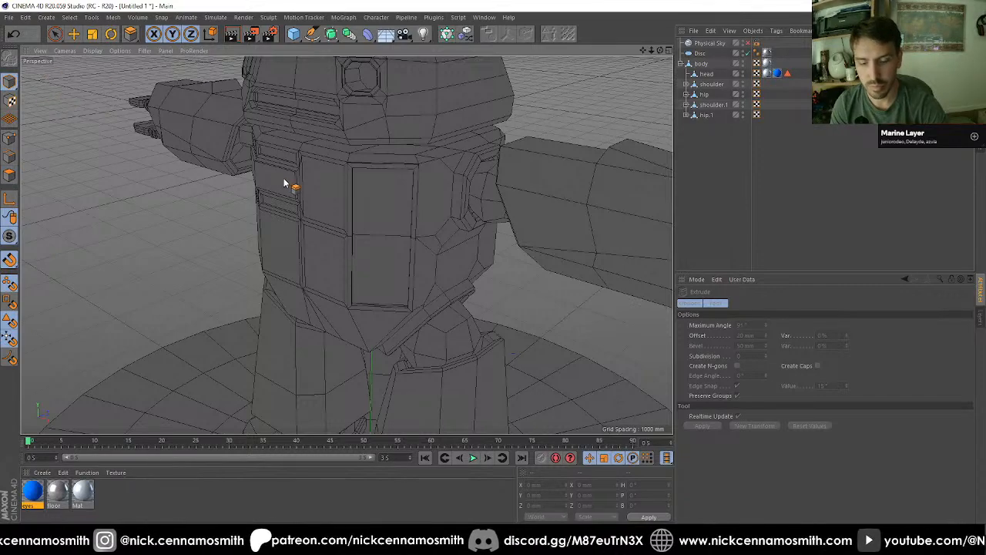
key(n)
key(a)
scroll(406, 216, down, 4)
mouse_move(443, 283)
alt+mouse_down()
mouse_move(356, 296)
mouse_move(333, 347)
mouse_move(403, 374)
mouse_move(418, 299)
alt+mouse_up()
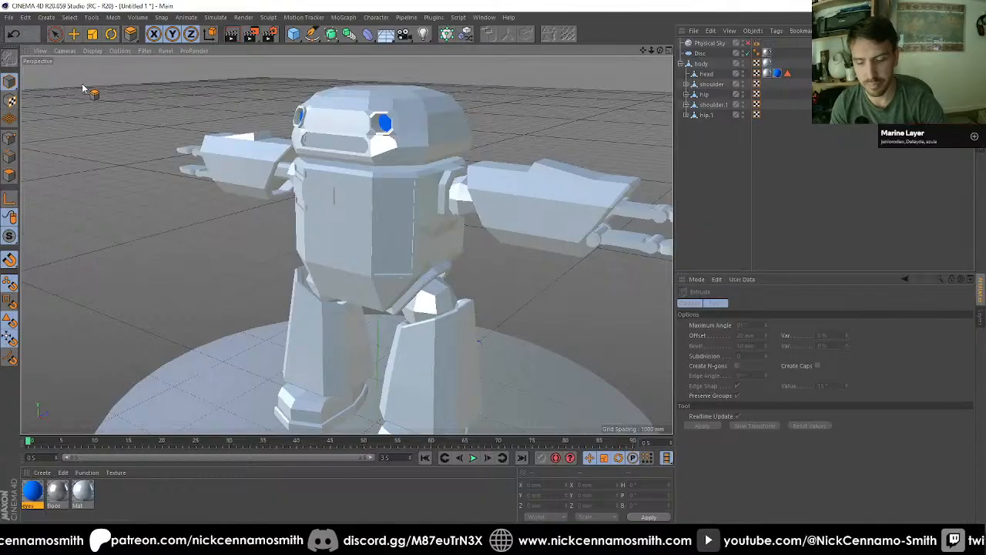
key(n)
key(b)
mouse_move(370, 231)
alt+mouse_down()
mouse_move(294, 257)
mouse_move(372, 224)
alt+mouse_up()
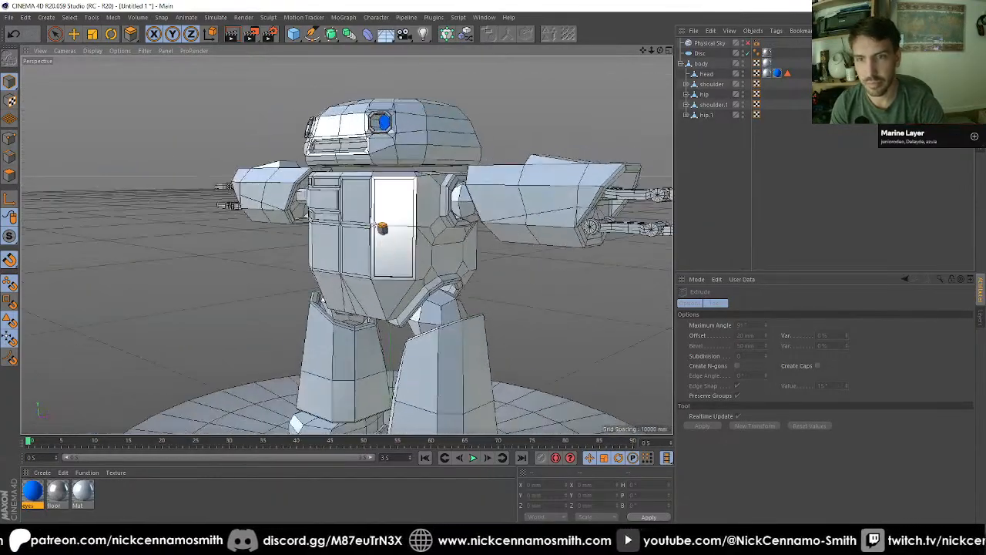
Step: Undo the torso's panel cuts, insets and extrusions, and set the viewport display to hidden line
click(383, 228)
scroll(404, 190, up, 2)
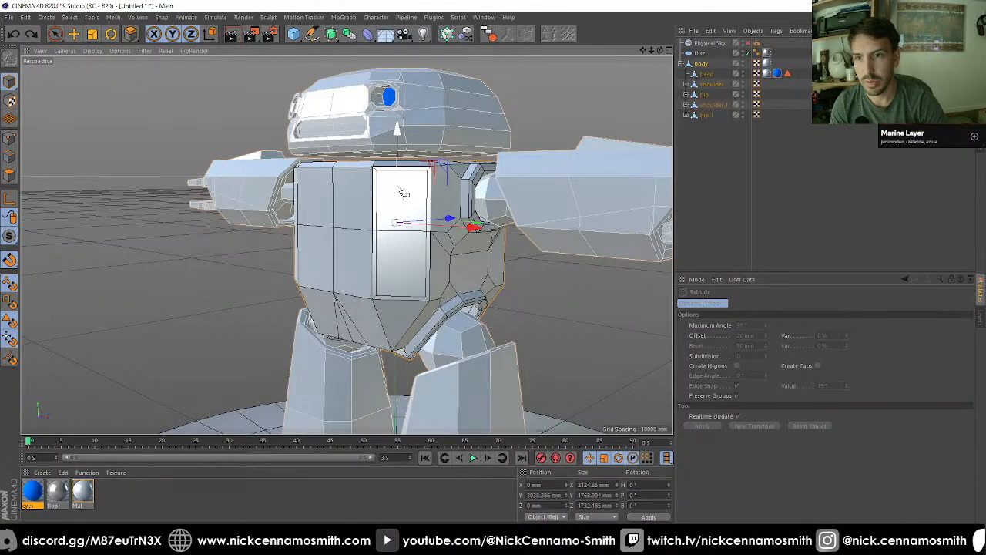
mouse_move(385, 220)
alt+mouse_down()
mouse_move(224, 227)
mouse_move(272, 223)
mouse_move(234, 212)
mouse_move(202, 229)
mouse_move(317, 343)
mouse_move(352, 346)
mouse_move(104, 187)
alt+mouse_up()
scroll(312, 218, up, 3)
click(73, 34)
scroll(311, 213, down, 2)
key(n)
key(f)
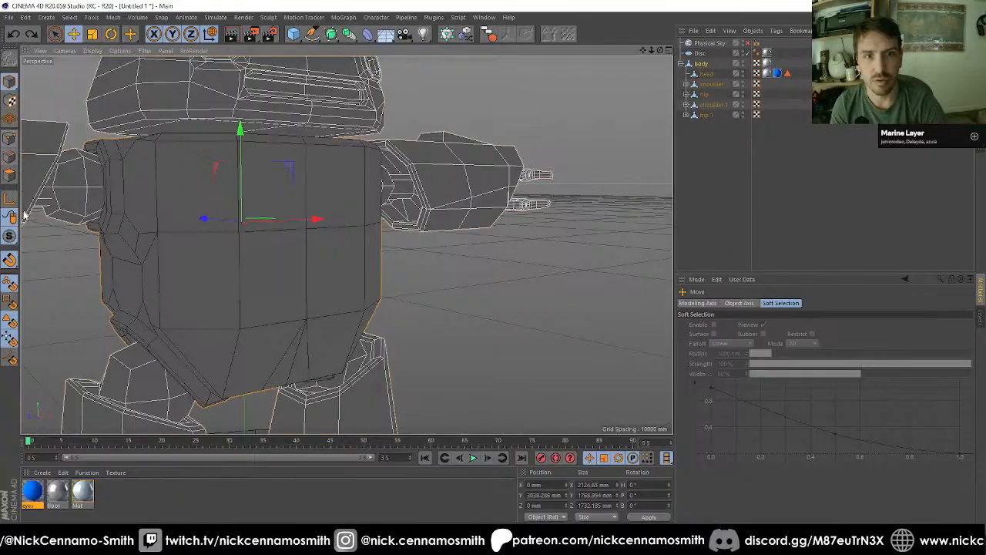
Step: Solo the body in the viewport and show it in the top view
drag(10, 238, 51, 272)
scroll(269, 233, down, 2)
alt+drag(269, 233, 253, 144)
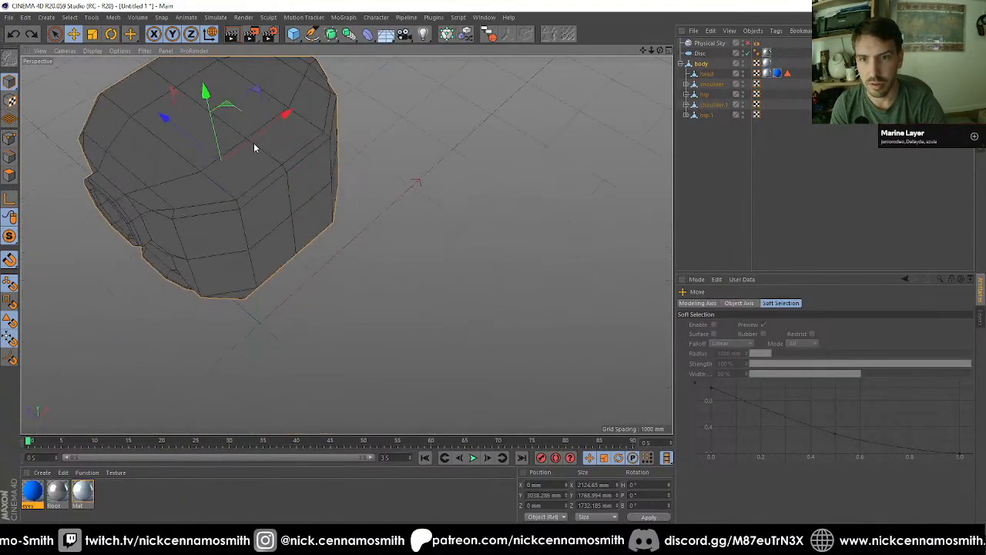
key(F2)
scroll(303, 227, down, 2)
scroll(181, 147, up, 1)
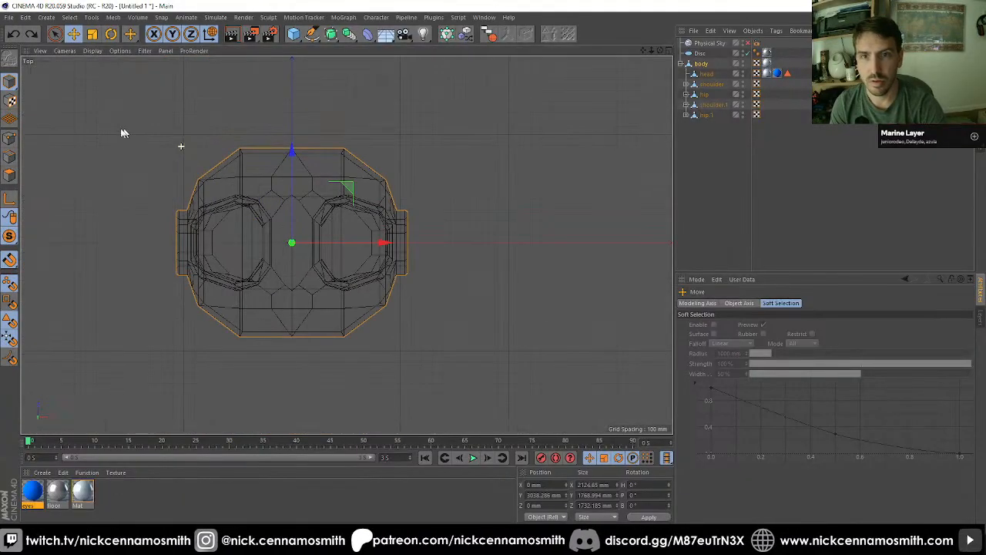
Step: Rectangle-select the torso's front and back corner points on both sides of the centre line and scale them inward along Z to about 1631 mm
click(10, 139)
drag(56, 34, 88, 70)
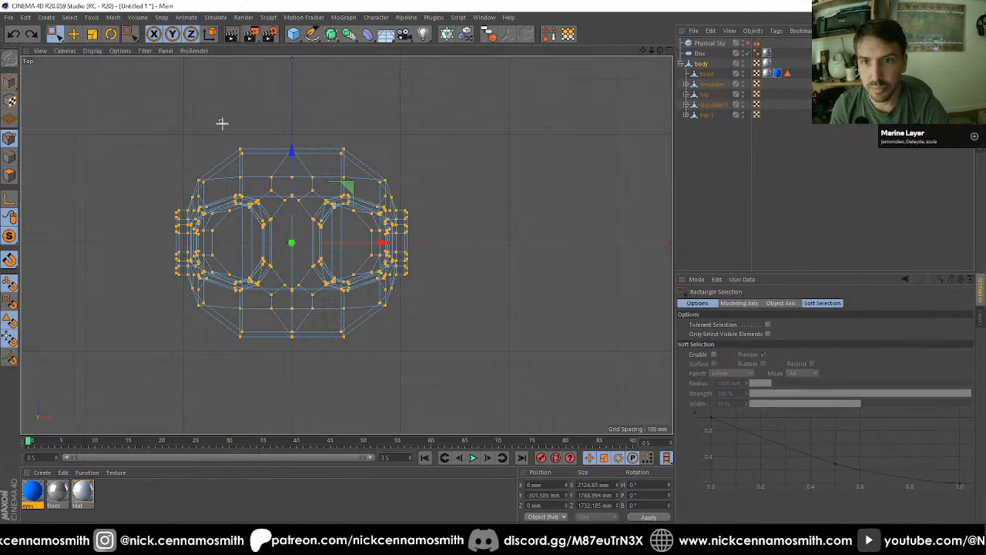
drag(254, 163, 255, 164)
shift+drag(349, 156, 349, 157)
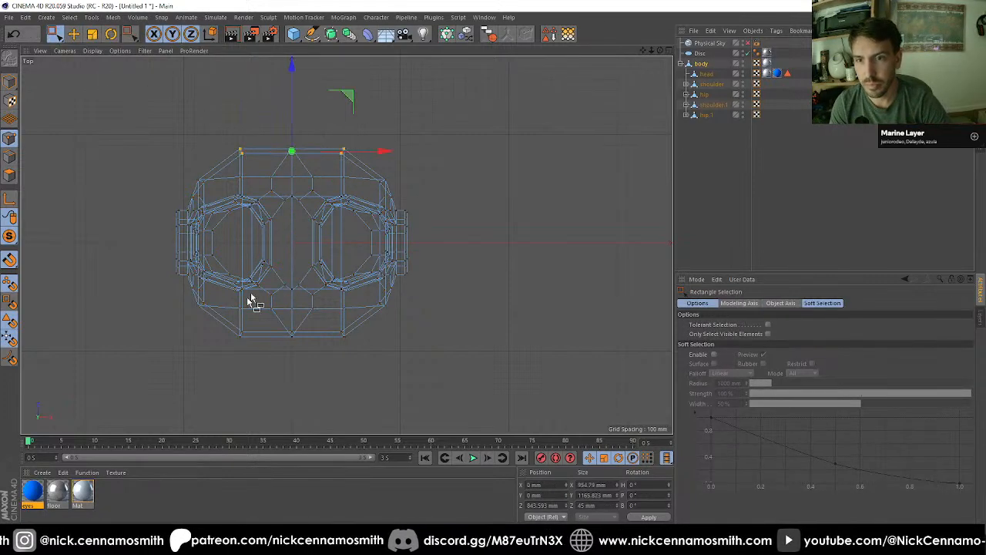
shift+drag(221, 326, 251, 359)
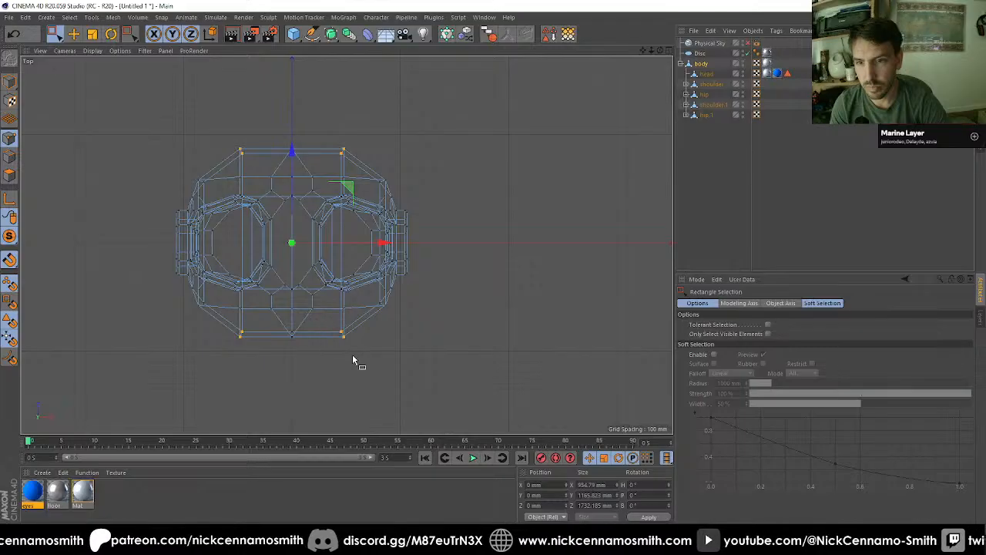
key(t)
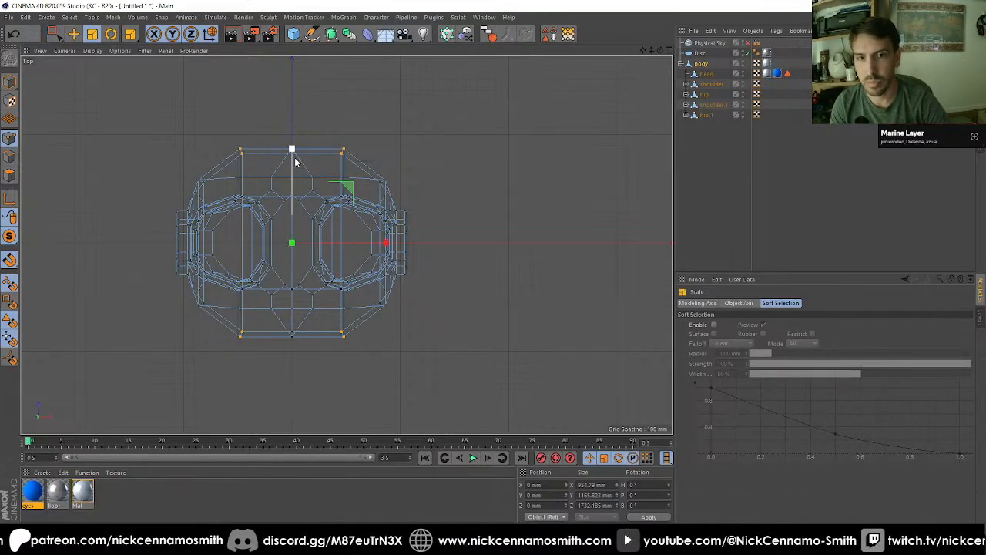
drag(295, 161, 383, 271)
key(F1)
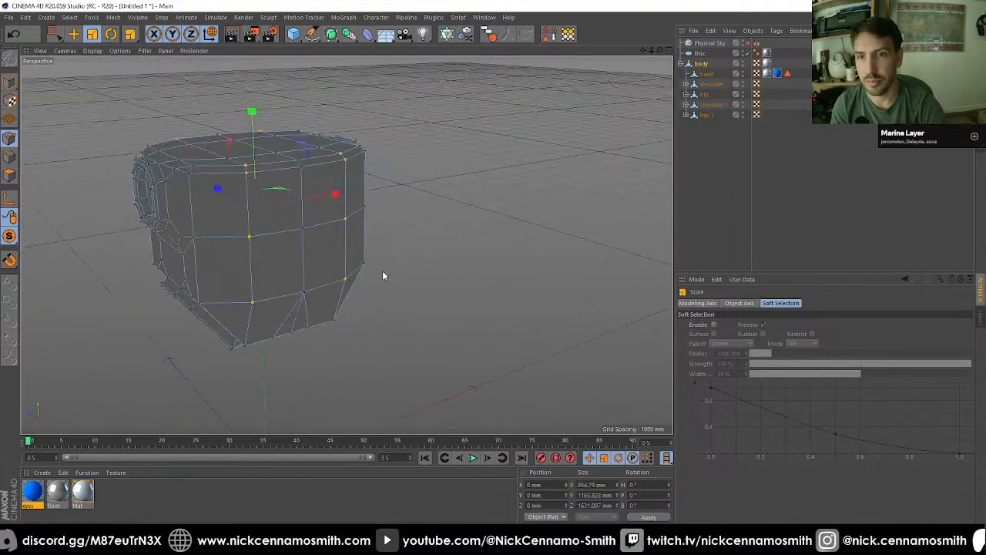
Step: Select the four diagonal corner points of the torso's lower edge ring and scale them inward to about 1635 mm in X and 1095 mm in Z
click(728, 209)
alt+drag(323, 231, 408, 302)
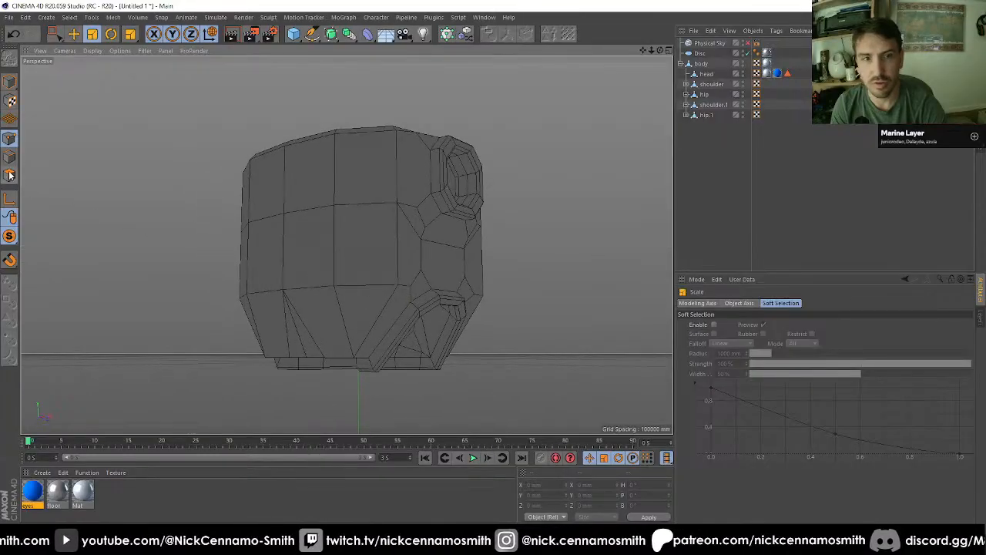
click(703, 64)
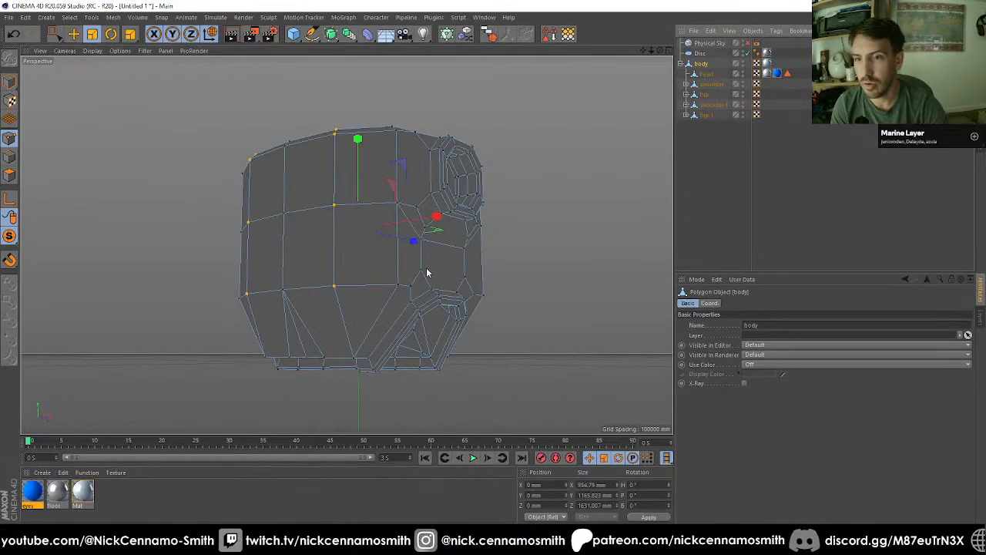
key(9)
click(398, 284)
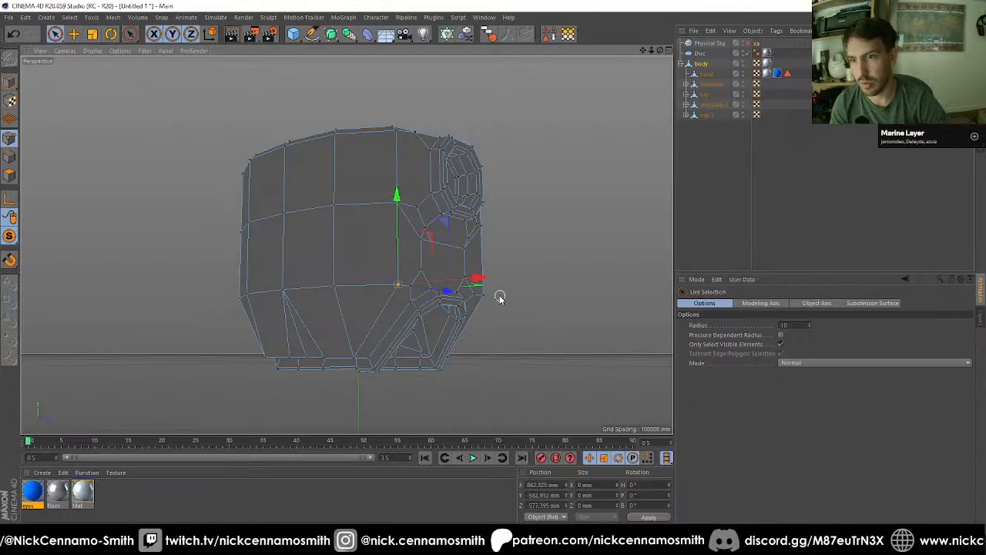
alt+drag(487, 295, 286, 308)
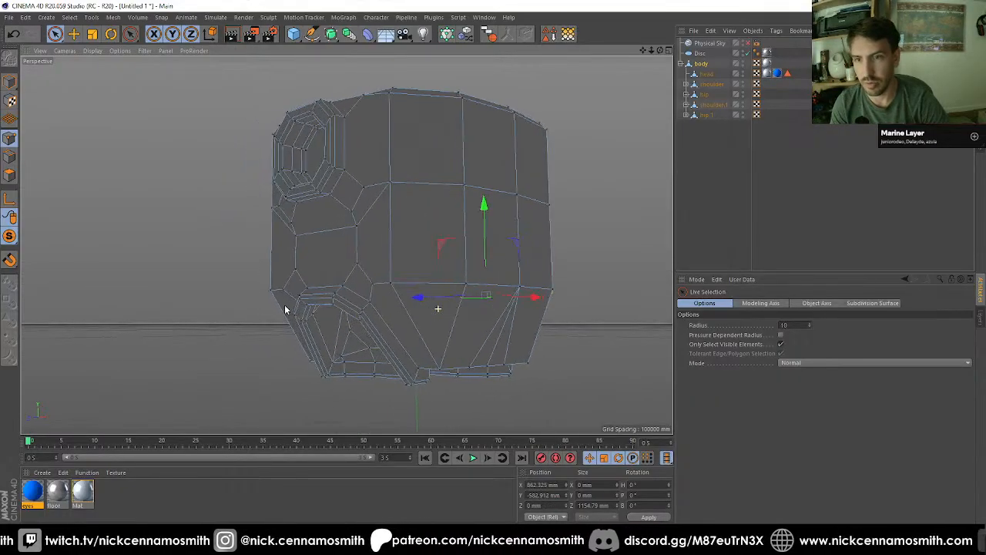
shift+click(391, 285)
alt+drag(390, 286, 305, 288)
alt+drag(214, 287, 131, 282)
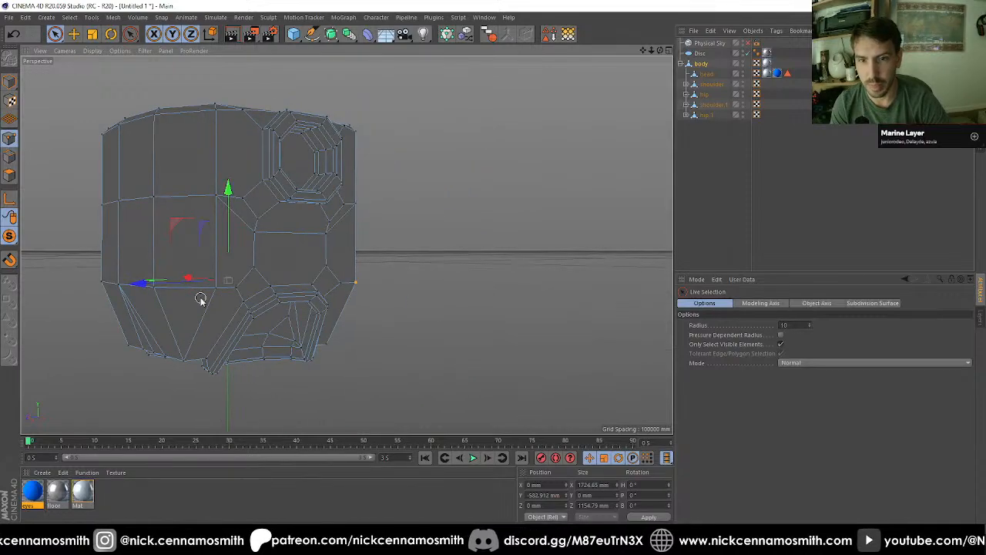
alt+drag(219, 291, 454, 286)
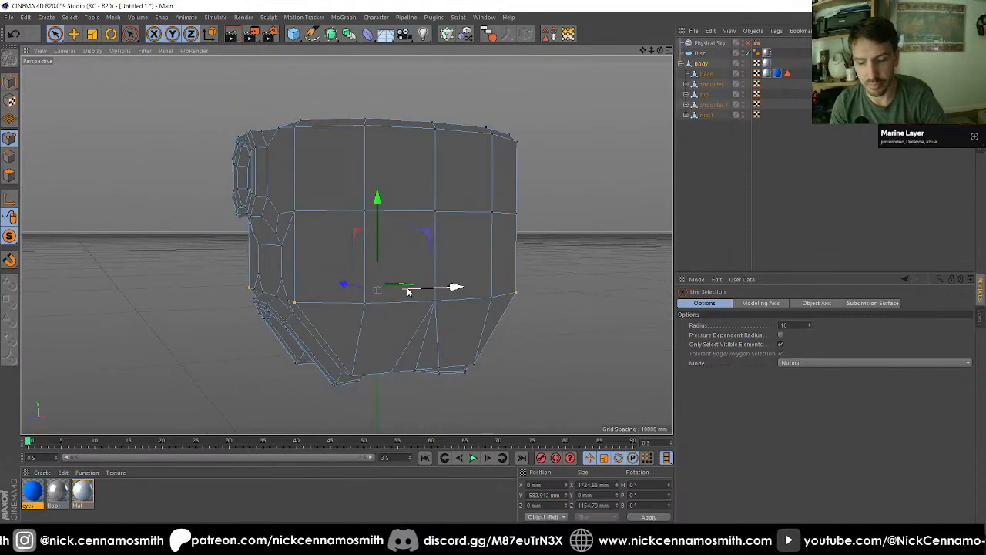
key(t)
drag(669, 336, 580, 338)
alt+drag(581, 338, 259, 308)
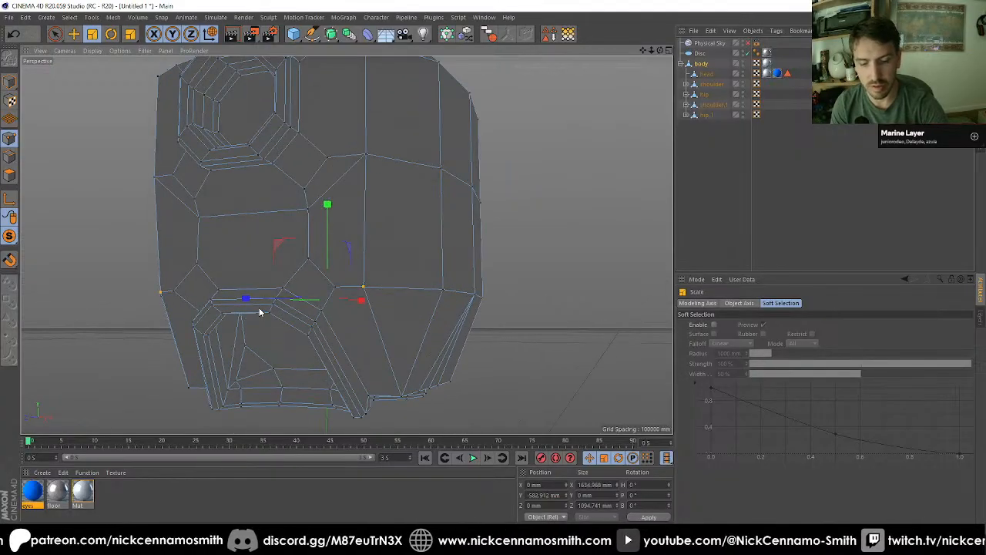
Step: Try drawing extra edges with the Polygon Pen beside the upper corners of the hip recesses on the torso's sides
key(m)
key(e)
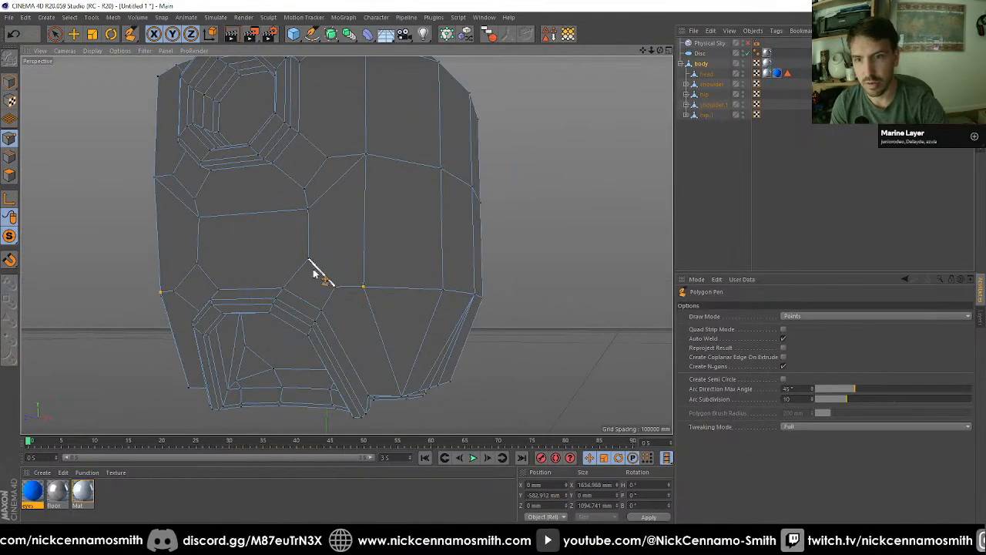
click(321, 312)
alt+drag(317, 310, 204, 278)
click(174, 271)
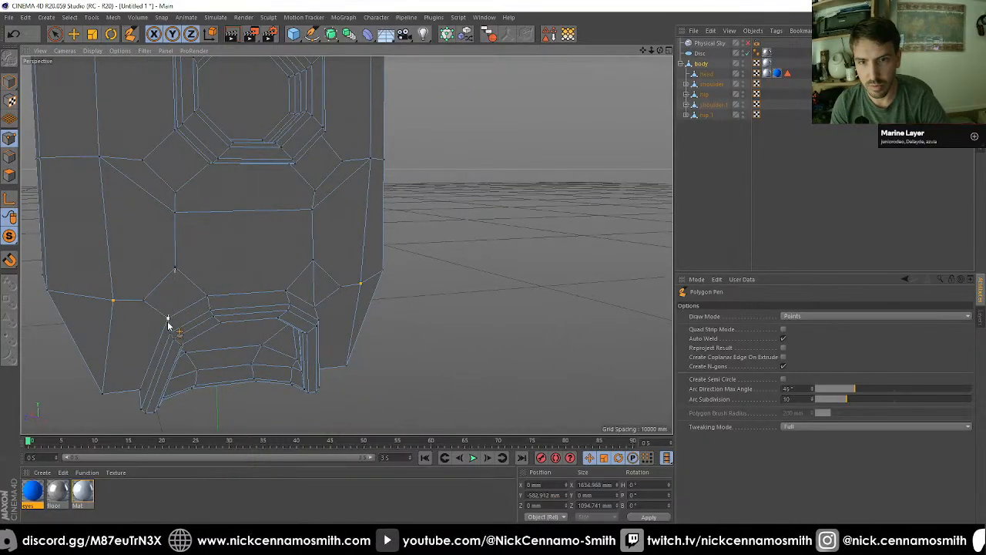
mouse_move(169, 319)
alt+mouse_down()
mouse_move(154, 339)
mouse_move(199, 327)
alt+mouse_up()
key(ctrl+z)
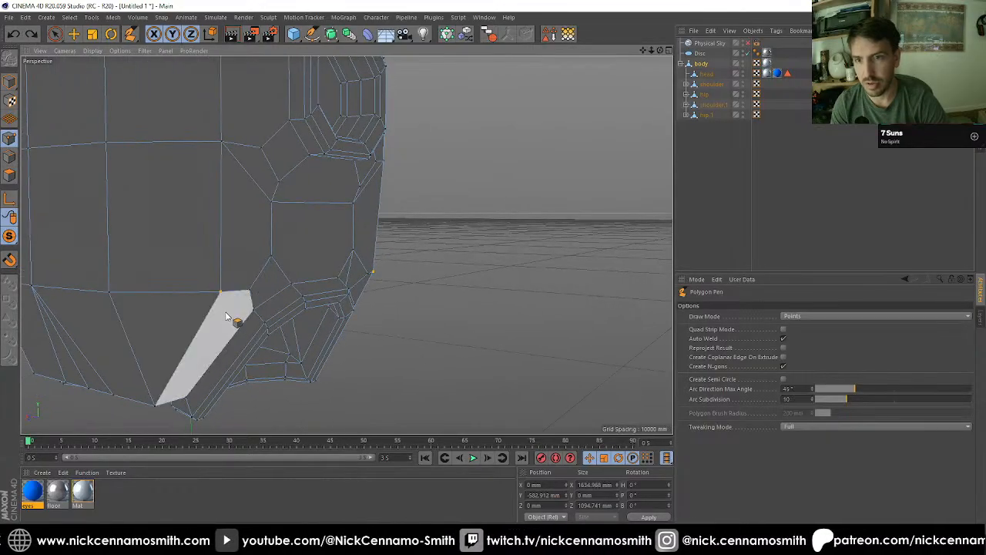
alt+drag(359, 264, 324, 288)
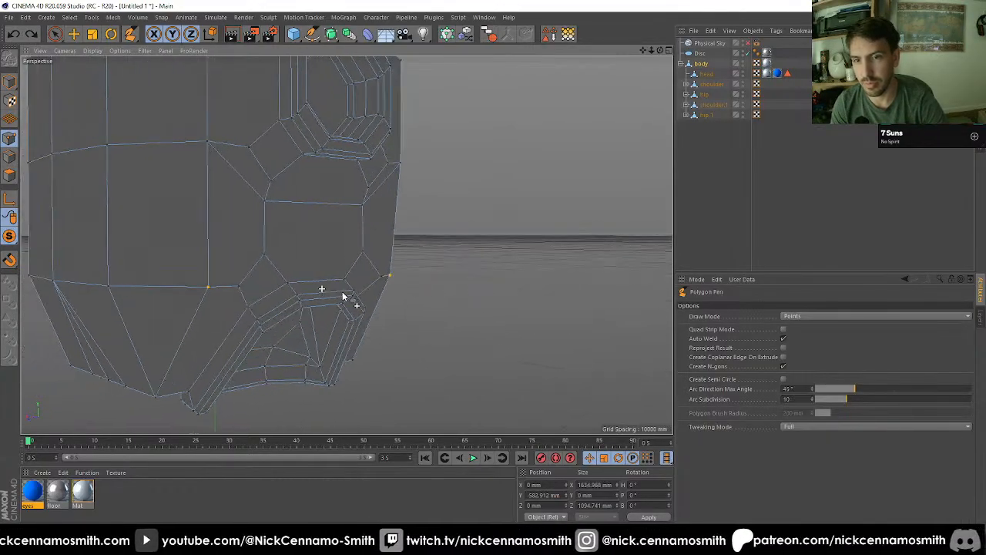
click(240, 285)
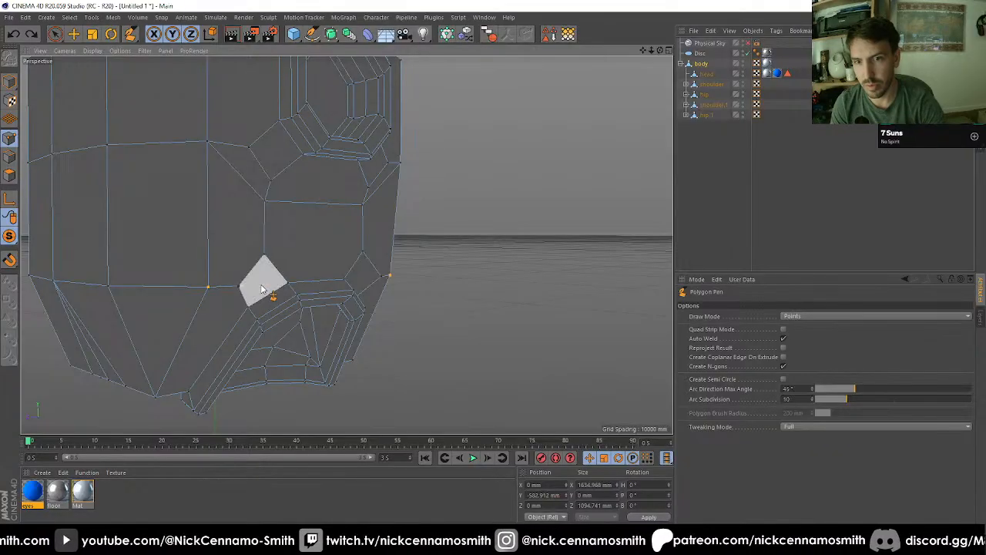
Step: Select the three middle points along the torso's front lower edge and weld them at the centre point
alt+drag(318, 291, 510, 245)
alt+right_drag(410, 244, 350, 251)
alt+drag(350, 251, 355, 202)
key(space)
shift+click(435, 206)
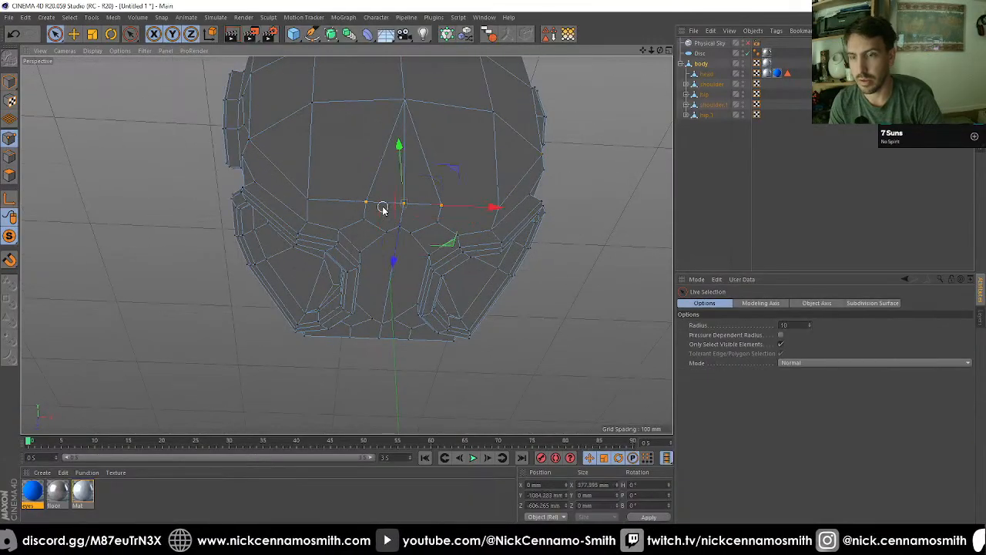
key(m)
key(q)
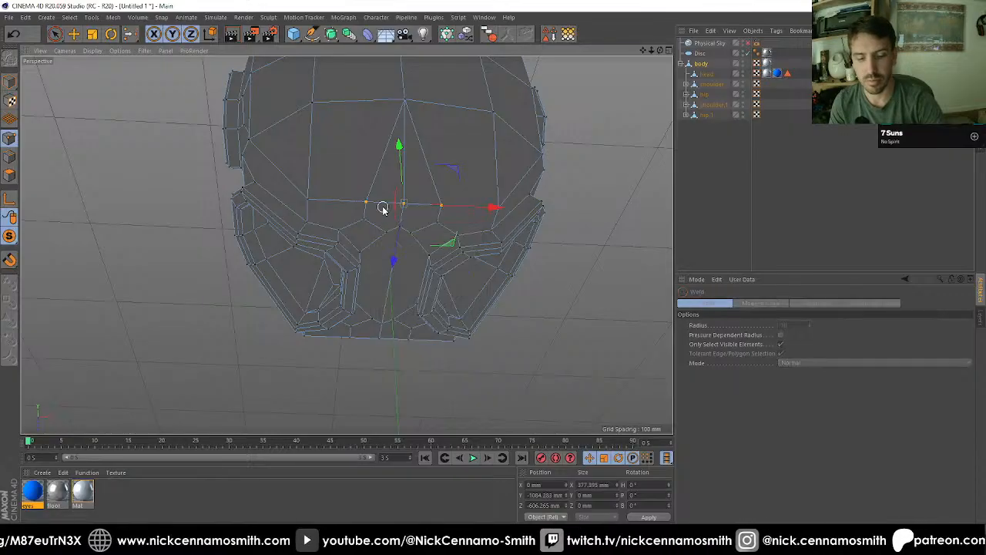
click(404, 207)
alt+drag(405, 208, 425, 248)
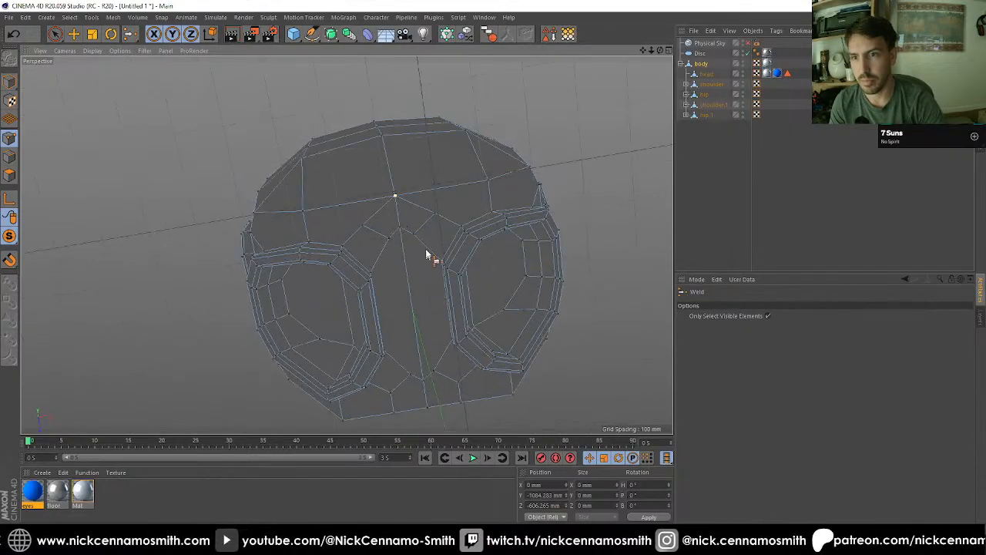
Step: Weld the three inner points between the hip recesses on the underside into one centre point at the front, and likewise at the back
key(space)
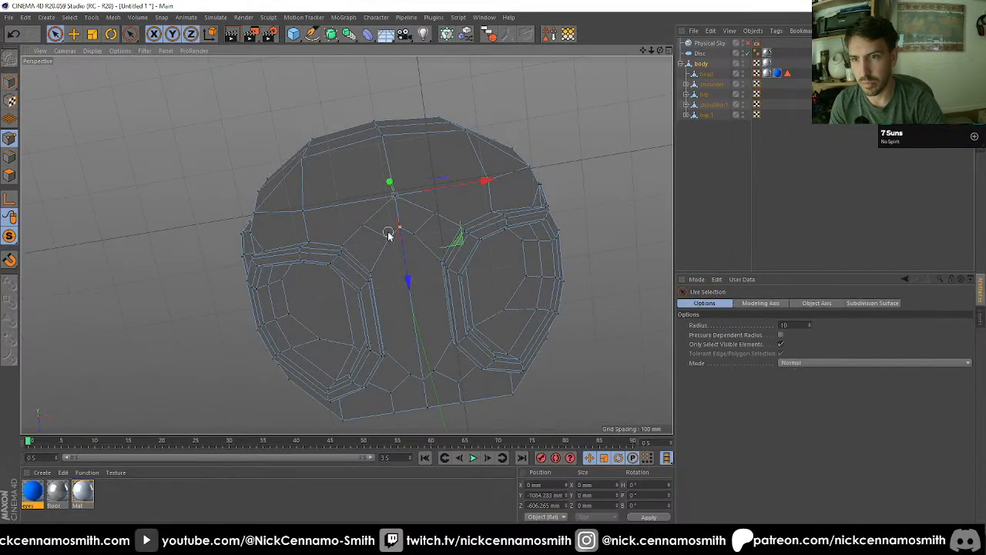
drag(395, 242, 415, 259)
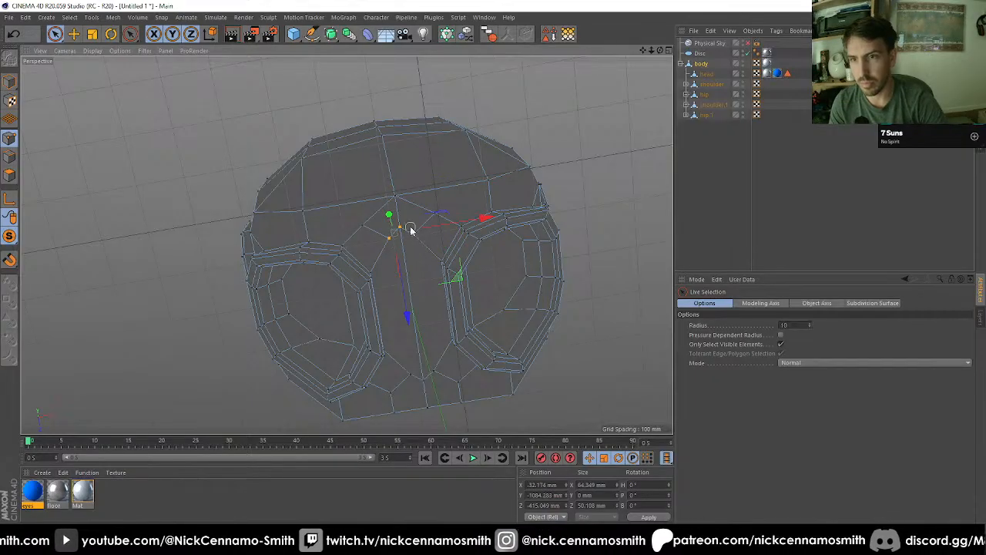
key(space)
alt+drag(411, 288, 384, 293)
key(space)
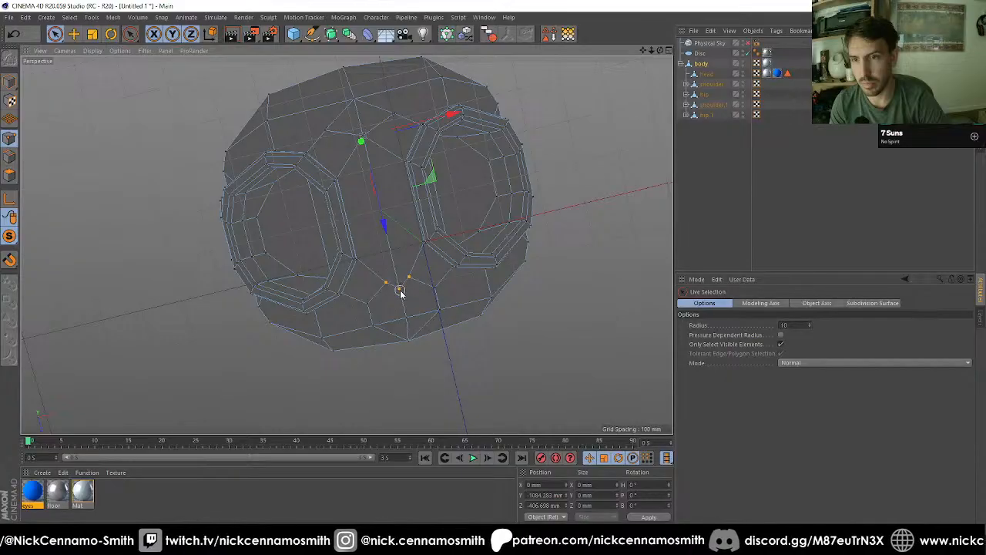
key(m)
key(q)
alt+drag(395, 339, 619, 254)
Step: Select the three middle points along the torso's back lower edge and weld them at the centre point
key(space)
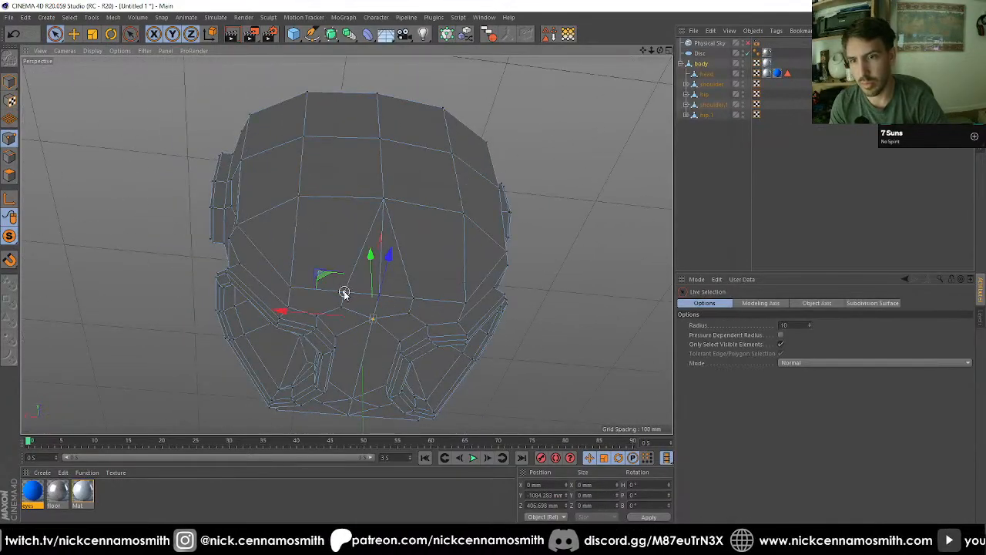
mouse_move(342, 291)
mouse_down()
mouse_move(413, 297)
mouse_move(387, 341)
mouse_move(369, 283)
mouse_move(406, 273)
mouse_up()
key(space)
Step: Weld the two diagonal underside points beside the back edge's centre point into it, and do the same at the front edge
key(space)
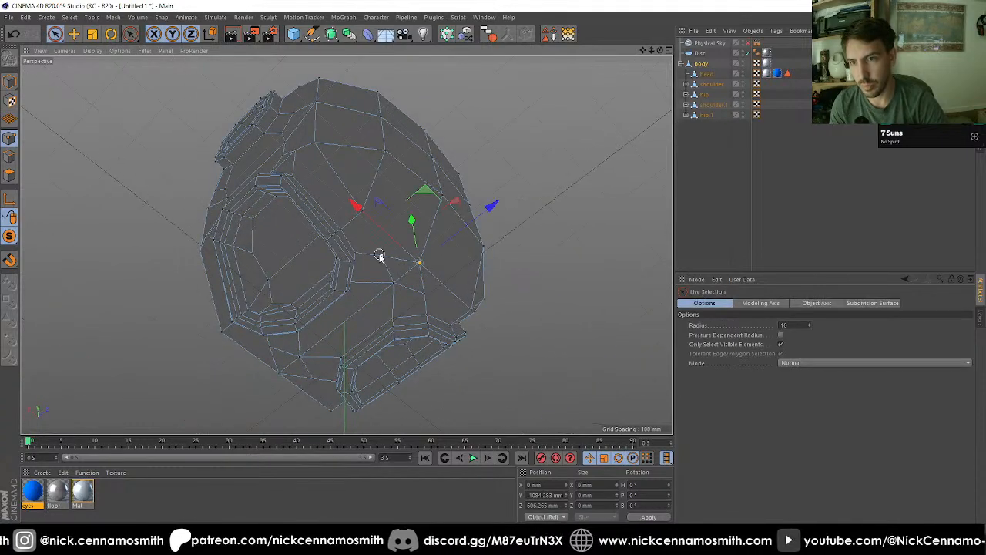
click(380, 255)
shift+click(424, 292)
key(space)
click(420, 264)
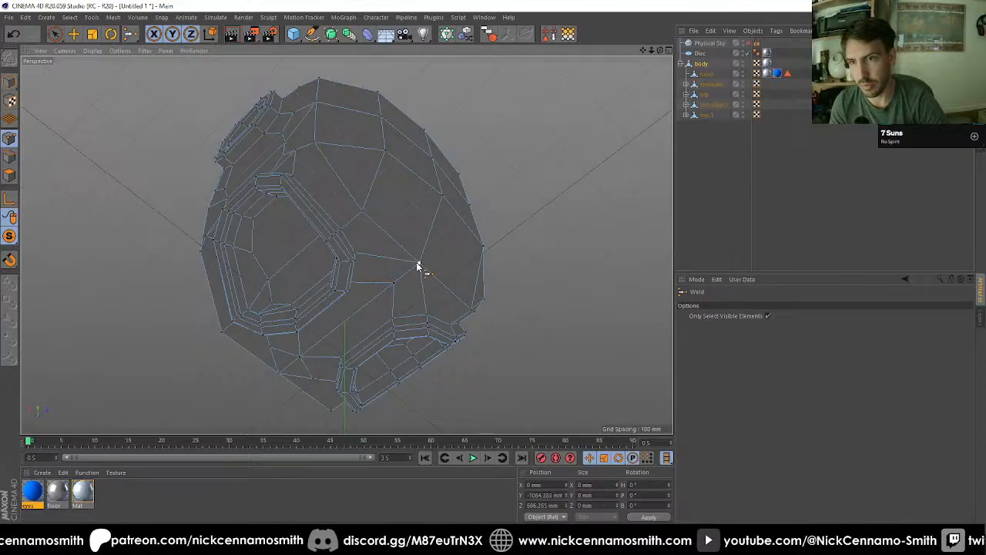
alt+drag(421, 266, 352, 227)
key(space)
mouse_move(287, 243)
mouse_down()
mouse_move(286, 211)
mouse_move(326, 188)
mouse_move(290, 197)
mouse_move(370, 215)
mouse_move(329, 207)
mouse_up()
Step: Select the two inner centre-line points of the underside and scale them closer together along Z to about 569 mm
key(space)
click(286, 202)
key(space)
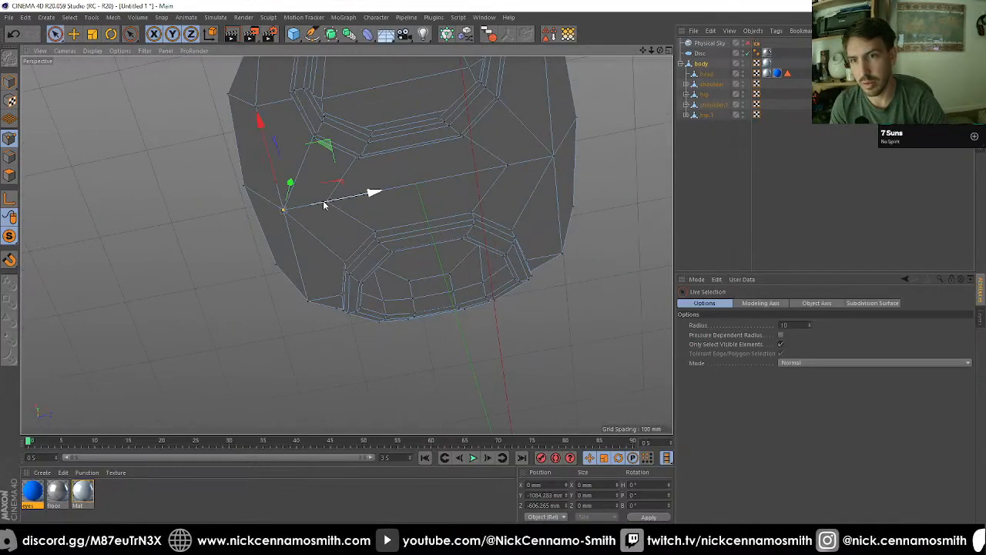
key(space)
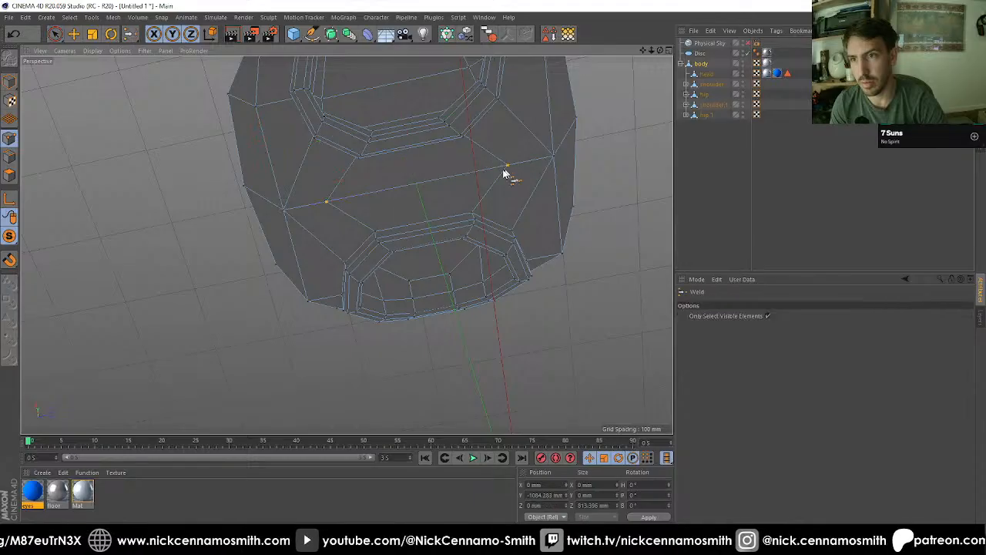
key(t)
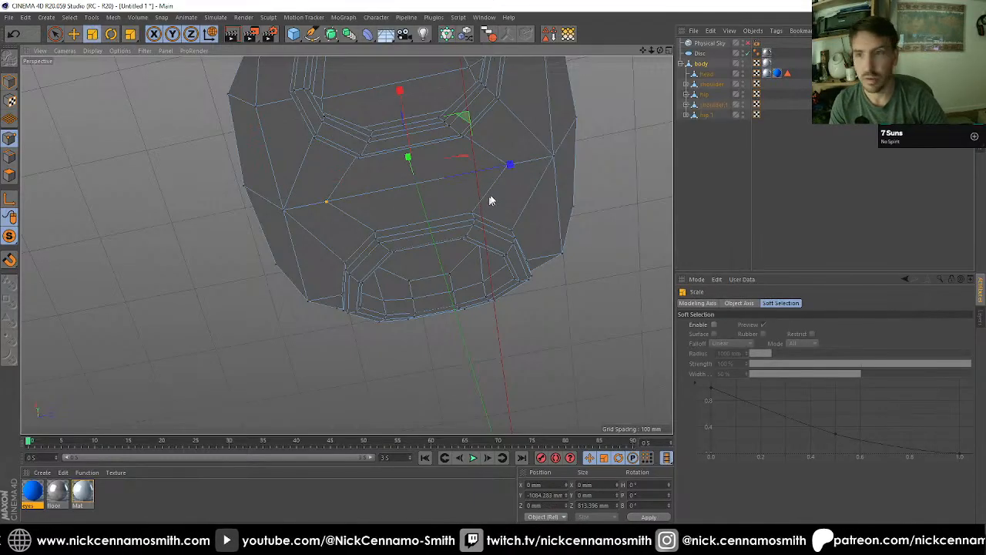
drag(511, 164, 367, 201)
scroll(358, 243, down, 4)
alt+drag(413, 256, 513, 260)
scroll(516, 257, up, 3)
Step: Draw two horizontal edges with the Polygon Pen across one torso side, between the shoulder and hip recesses
right_click(510, 255)
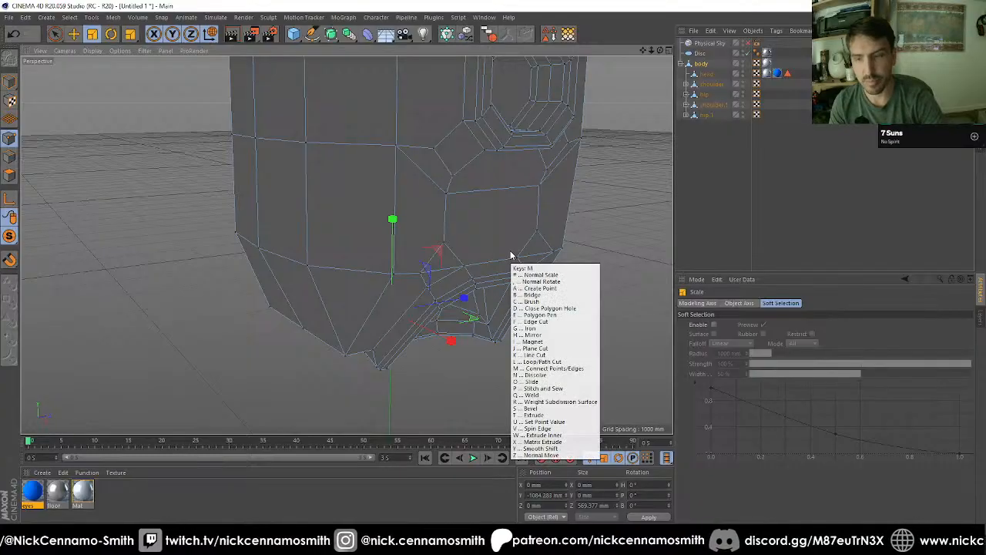
click(540, 341)
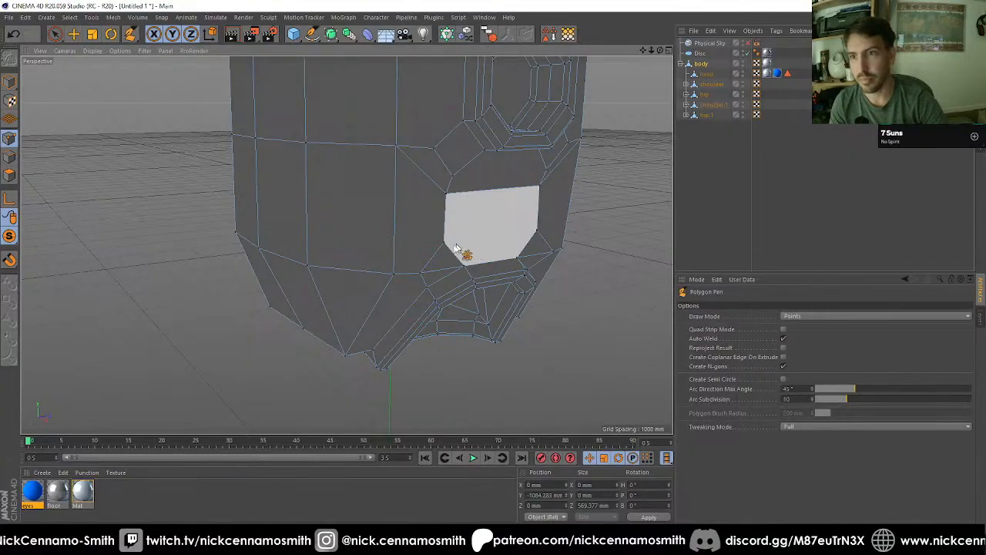
click(538, 229)
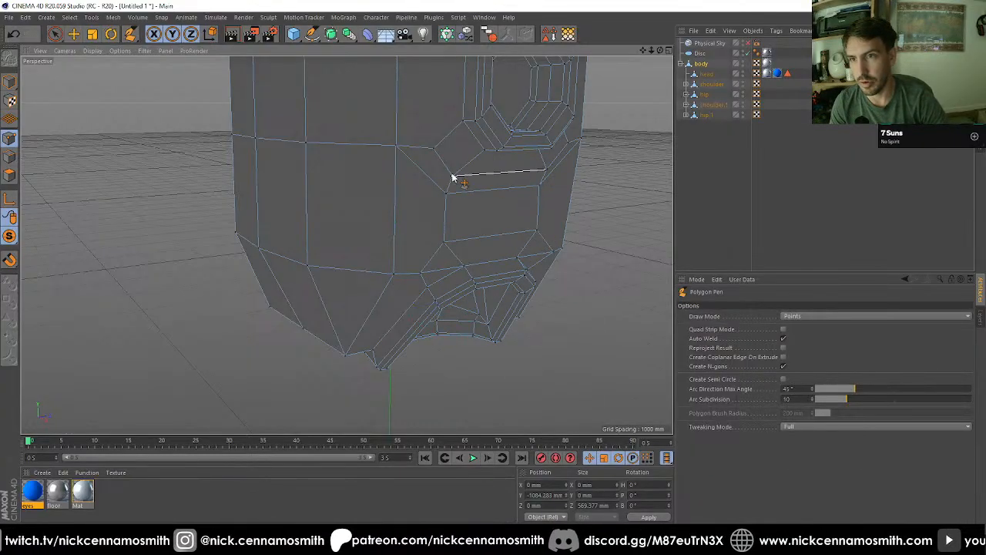
alt+drag(454, 176, 465, 217)
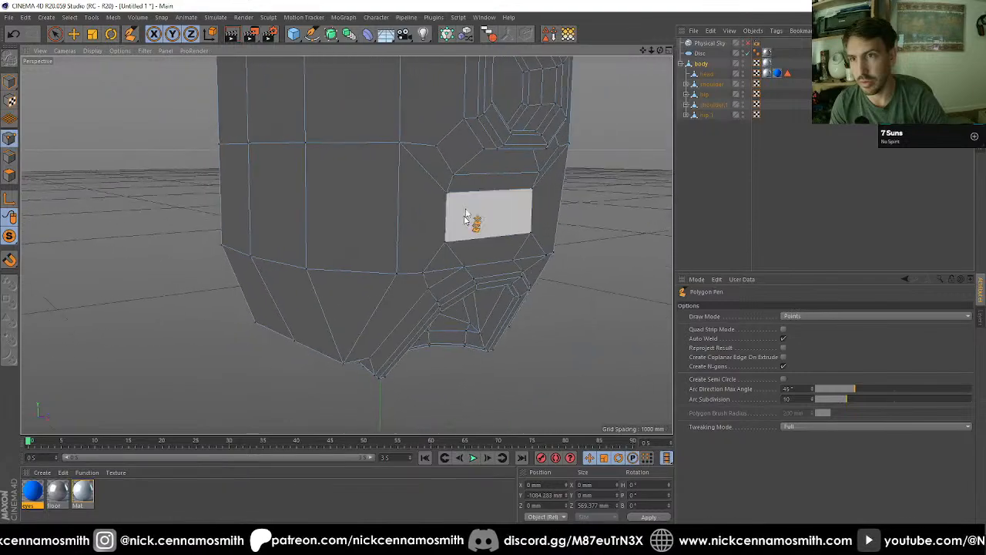
Step: Add the matching two horizontal Polygon Pen edges between the shoulder and hip recesses on the torso's opposite side
key(space)
mouse_move(463, 168)
alt+mouse_down()
mouse_move(468, 177)
mouse_move(392, 176)
mouse_move(382, 158)
mouse_move(501, 209)
mouse_move(655, 206)
alt+mouse_up()
scroll(308, 198, down, 5)
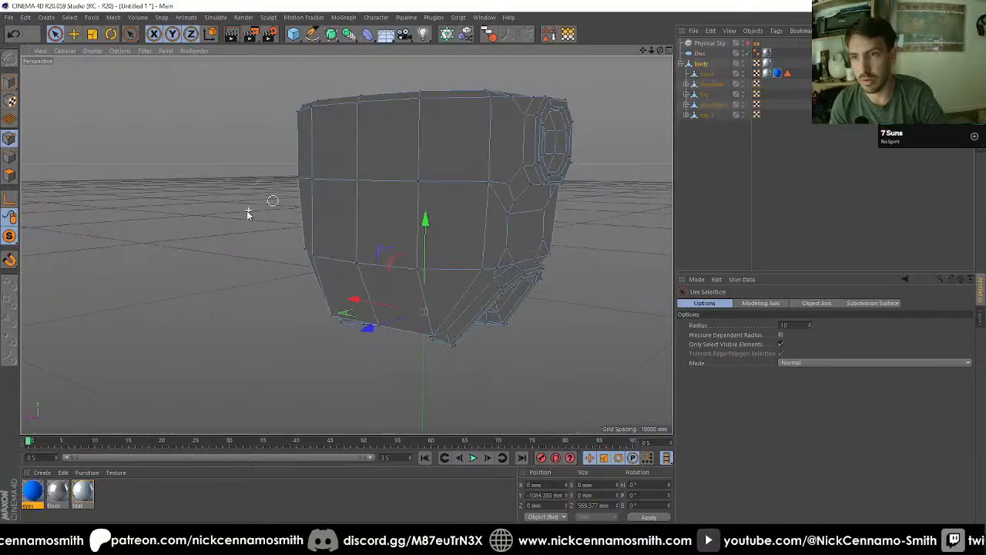
alt+drag(249, 212, 468, 223)
scroll(408, 230, up, 3)
alt+drag(407, 230, 469, 231)
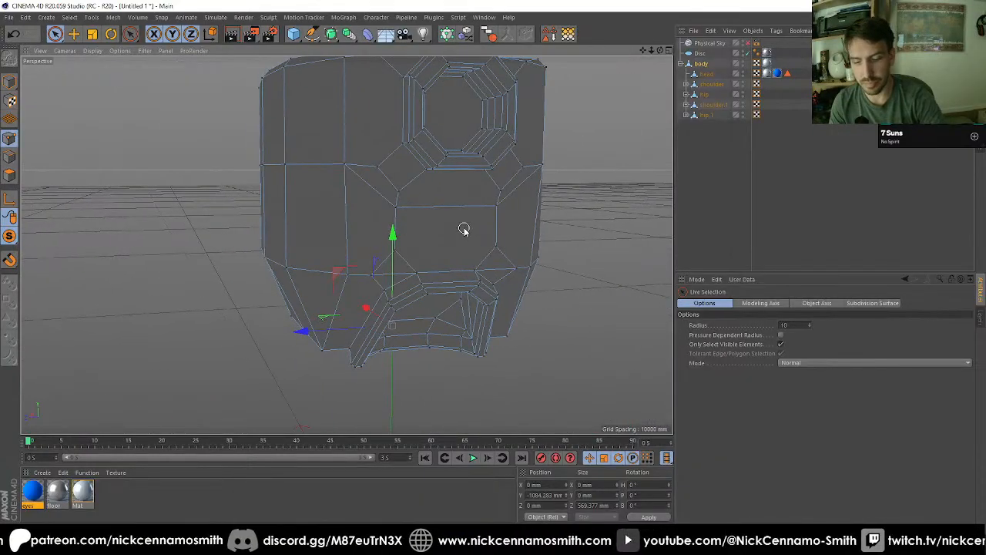
key(m)
key(e)
drag(393, 254, 498, 249)
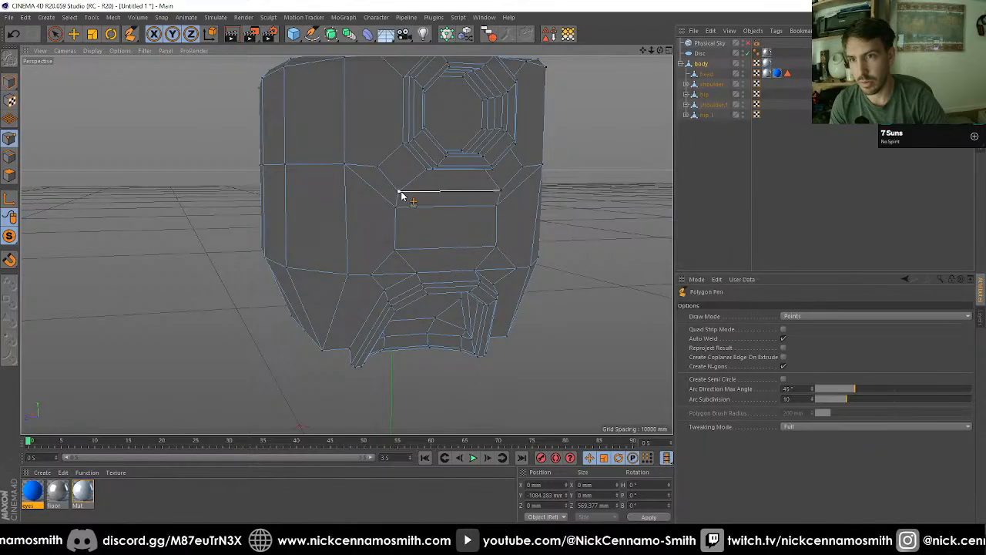
Step: Turn off viewport solo to show the whole robot, and return to model mode with the Move tool
alt+drag(424, 213, 378, 286)
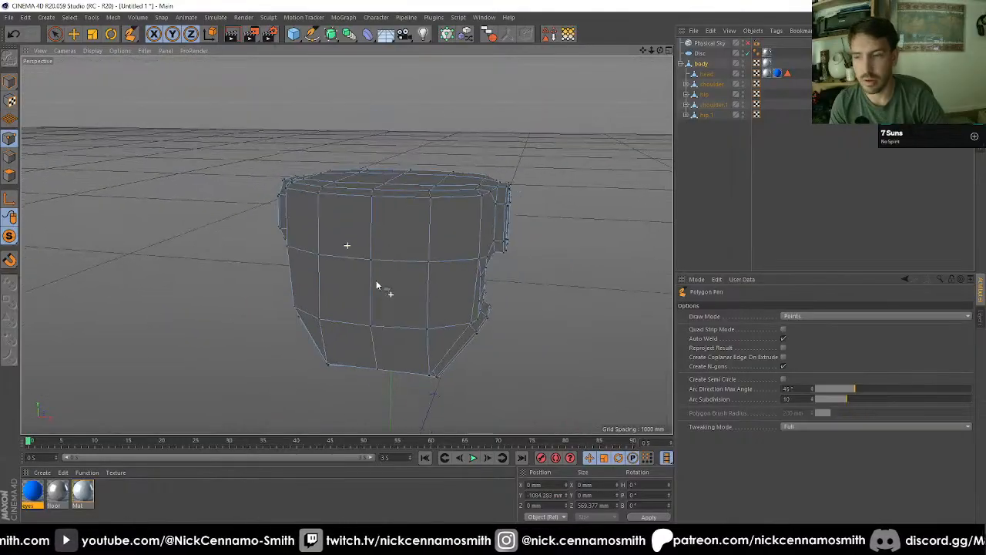
click(11, 237)
click(52, 250)
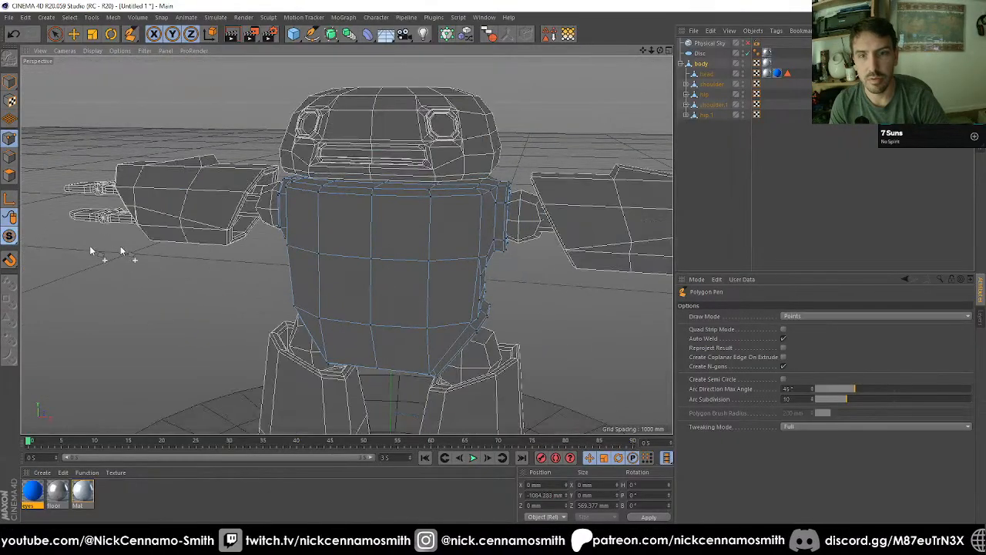
scroll(272, 228, down, 2)
alt+drag(430, 270, 383, 228)
click(11, 87)
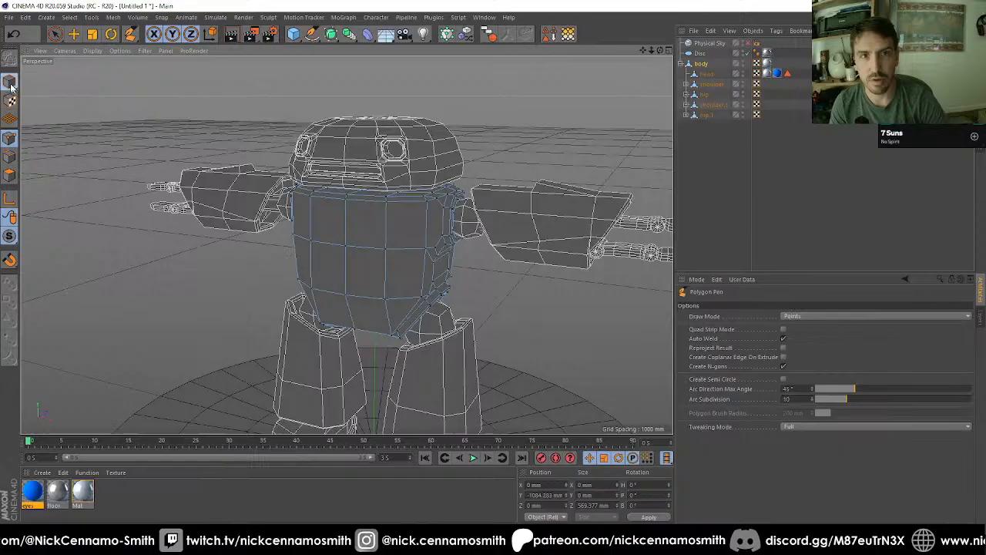
click(74, 34)
Step: Delete the floor disc and the Physical Sky from the scene
scroll(460, 198, down, 3)
alt+drag(461, 198, 460, 282)
click(484, 365)
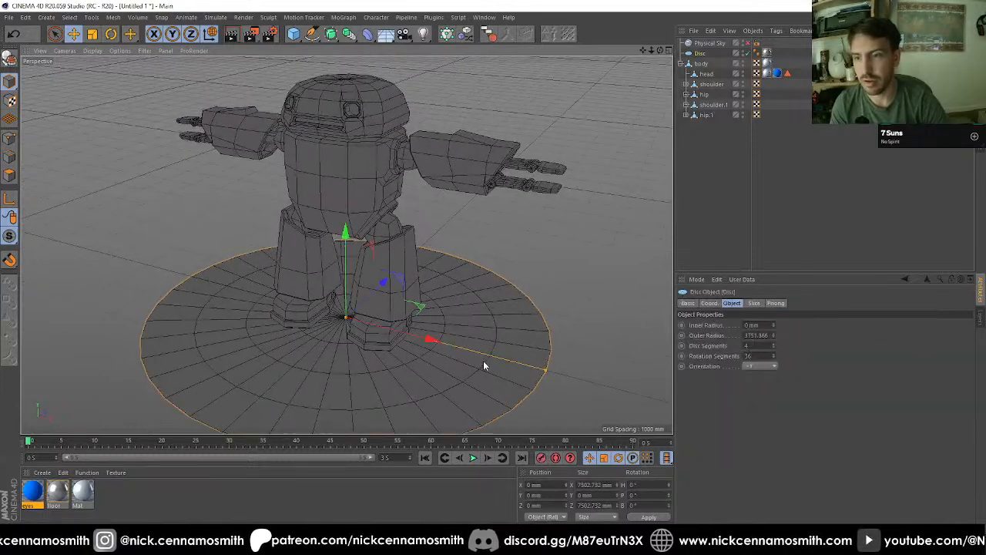
key(Delete)
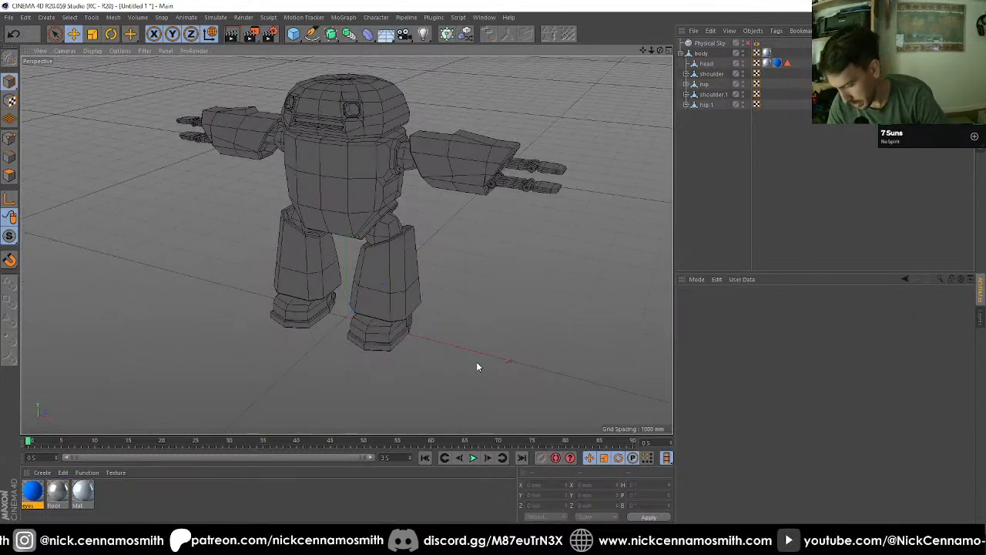
alt+drag(475, 363, 418, 332)
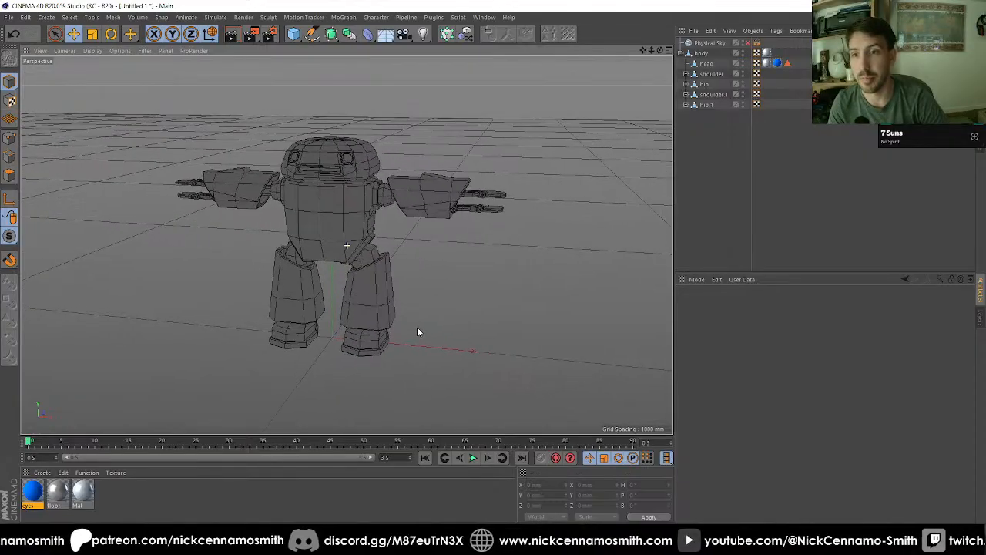
click(714, 44)
key(Delete)
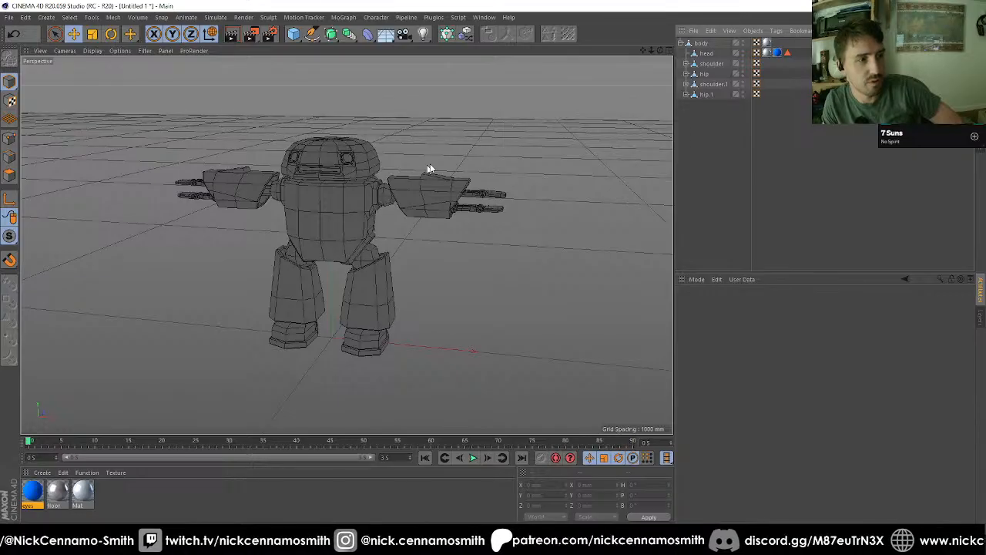
Step: Set the viewport display to Gouraud shading with lines and view the finished robot from the front
mouse_move(660, 50)
mouse_down()
mouse_move(670, 47)
mouse_move(655, 56)
mouse_move(653, 45)
mouse_up()
scroll(385, 158, up, 2)
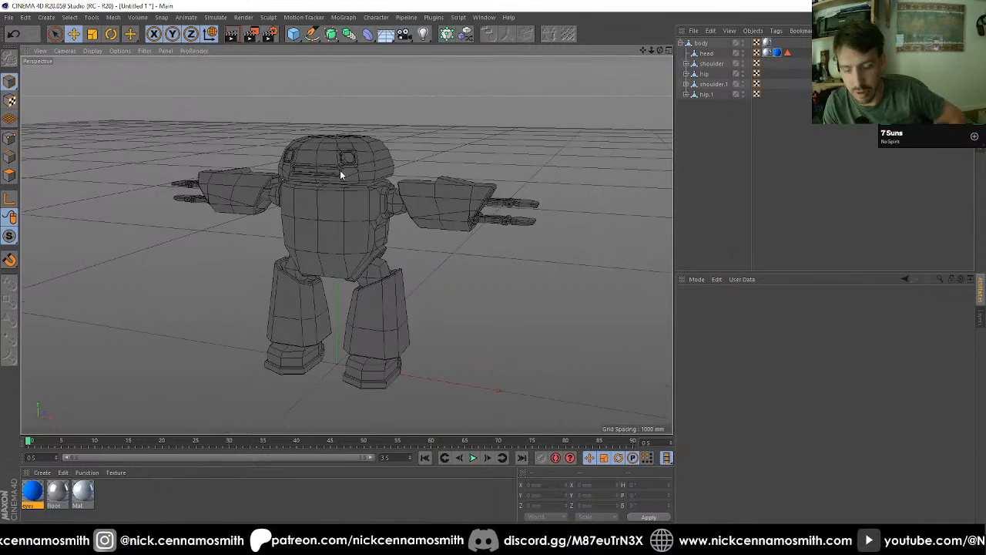
key(n)
key(b)
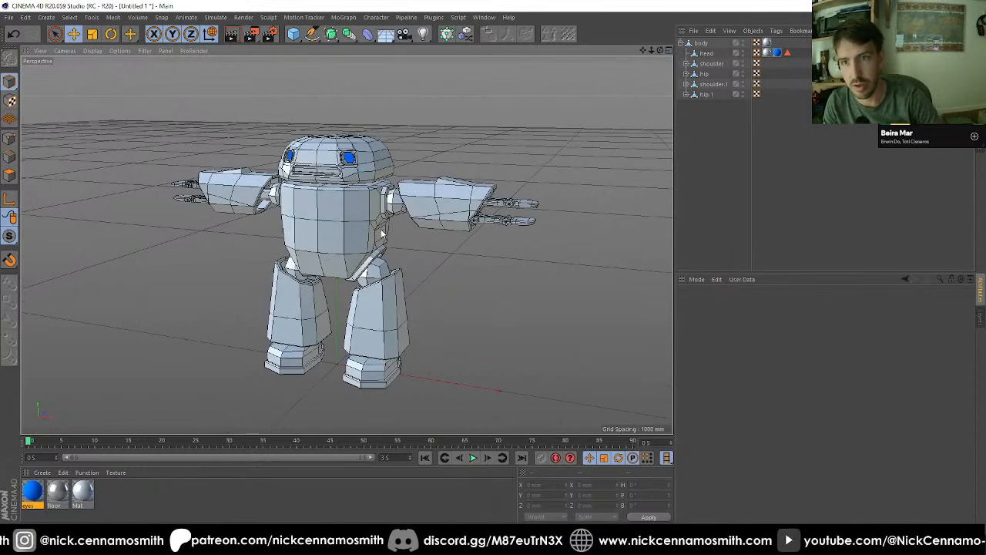
mouse_move(356, 203)
alt+mouse_down()
mouse_move(508, 212)
mouse_move(351, 222)
mouse_move(540, 232)
mouse_move(594, 221)
mouse_move(770, 221)
alt+mouse_up()
alt+drag(346, 222, 387, 260)
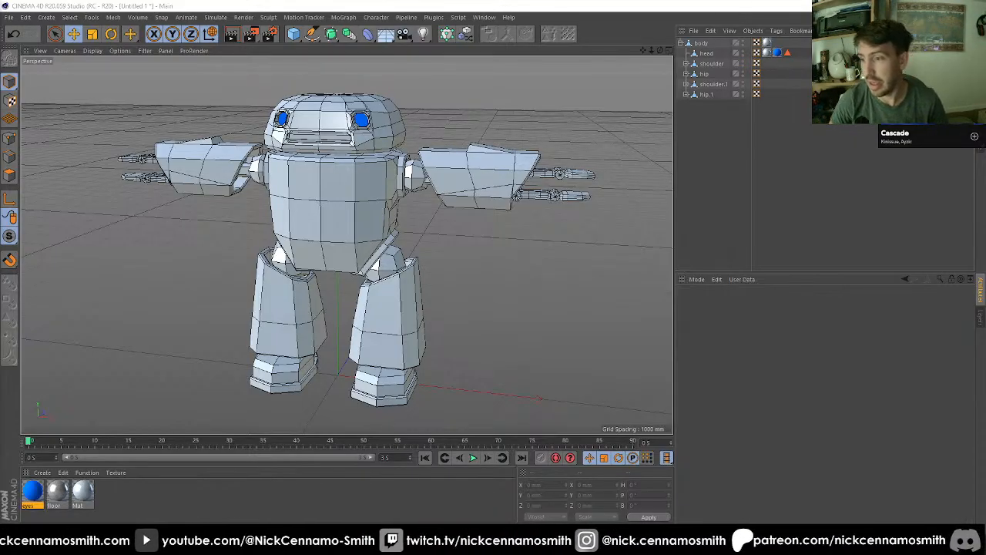
click(951, 543)
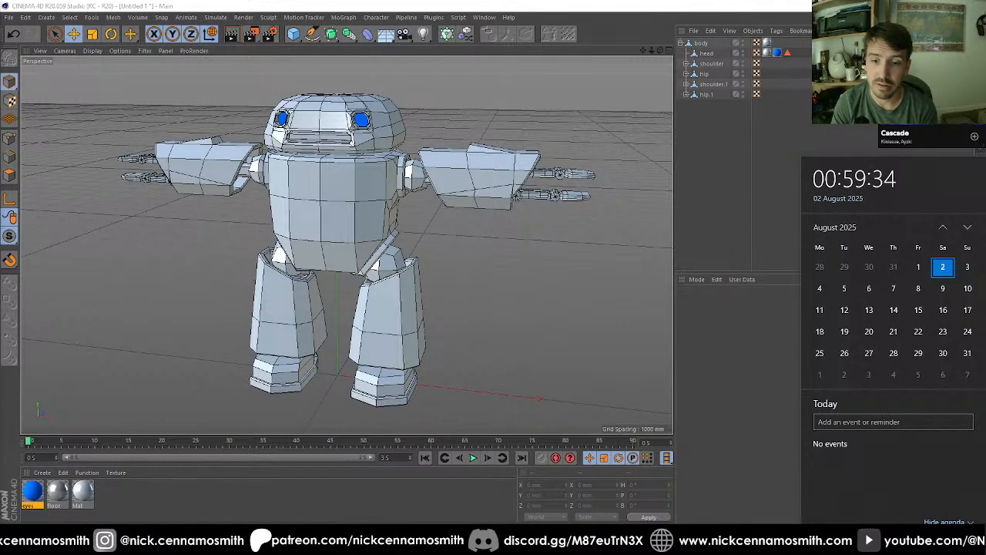
key(Escape)
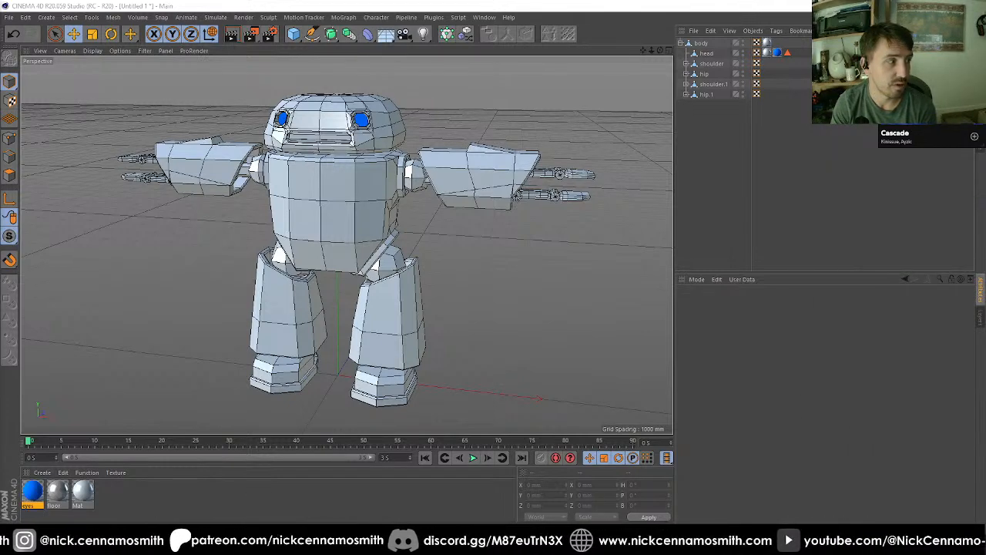